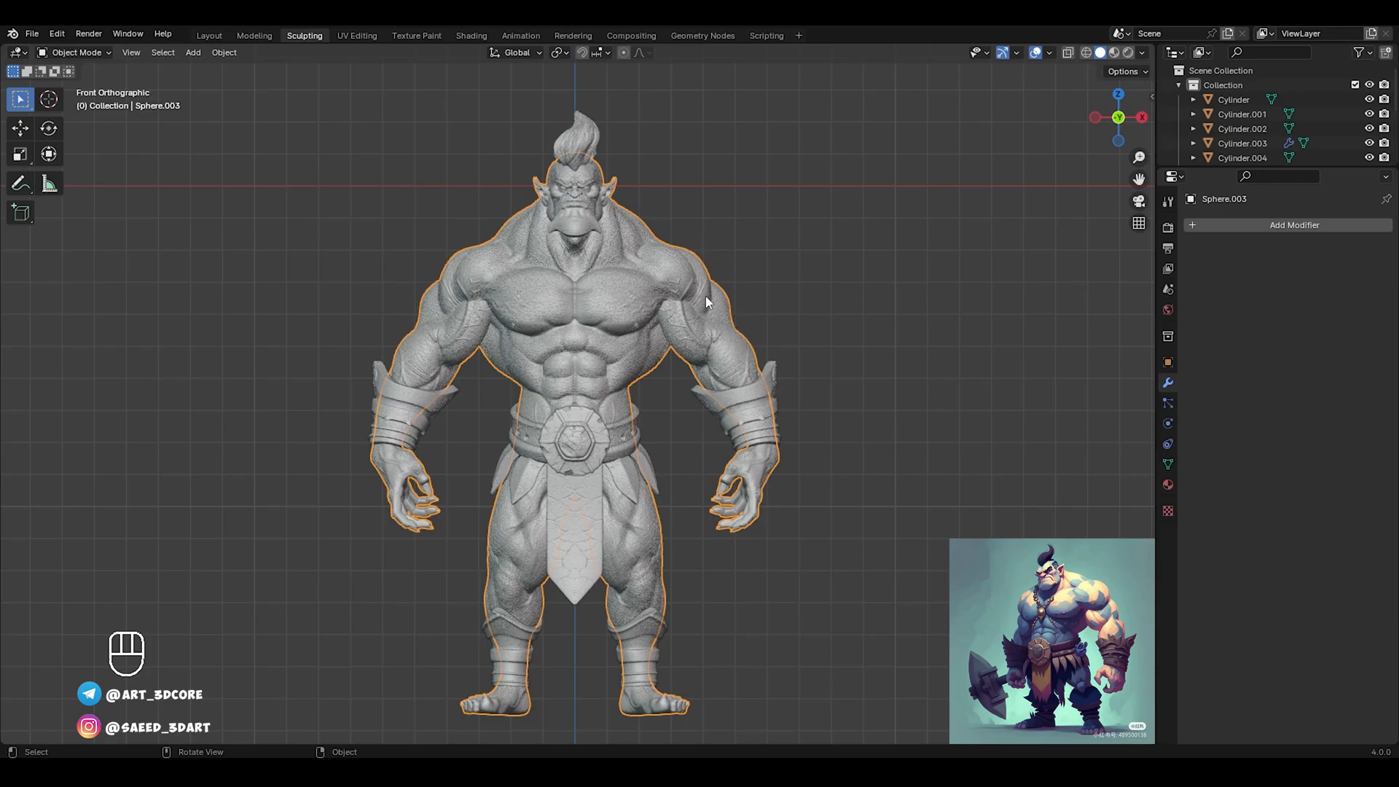
Isolate the orc's body mesh in local view and switch it to Sculpt Mode
{"action": "key", "text": "slash"}
{"action": "middle_click_drag", "start_coordinate": [718, 282], "coordinate": [726, 290], "text": "shift"}
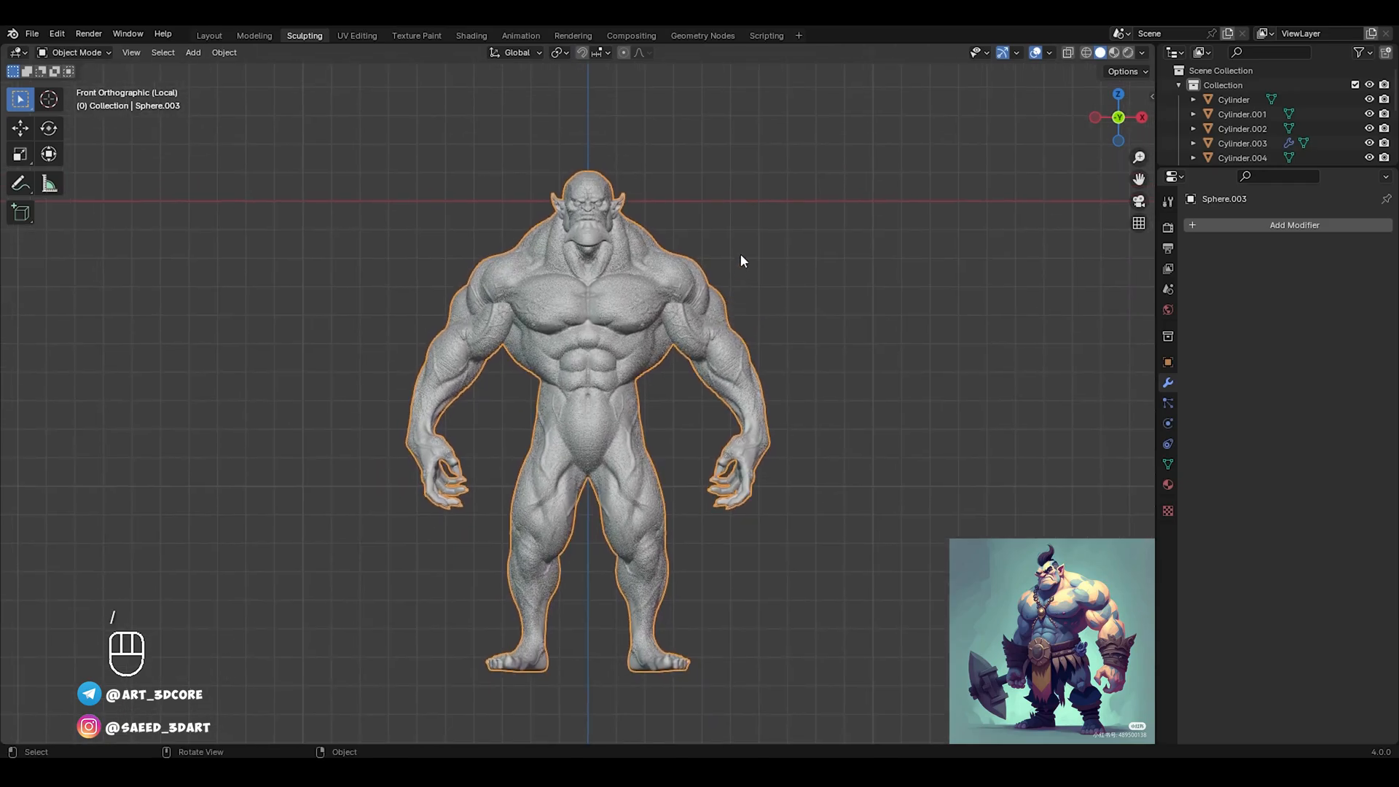
{"action": "key", "text": "ctrl+Tab"}
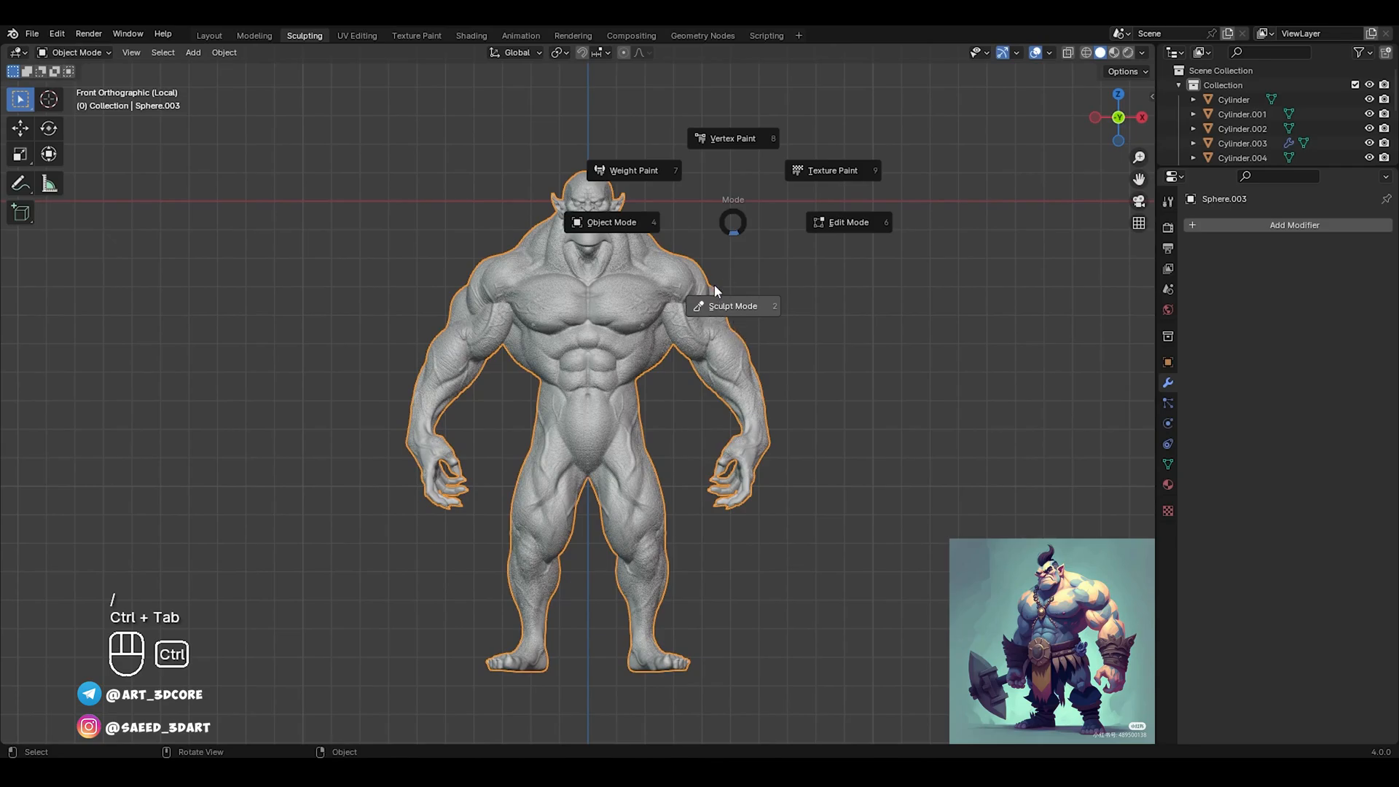
{"action": "left_click", "coordinate": [706, 325]}
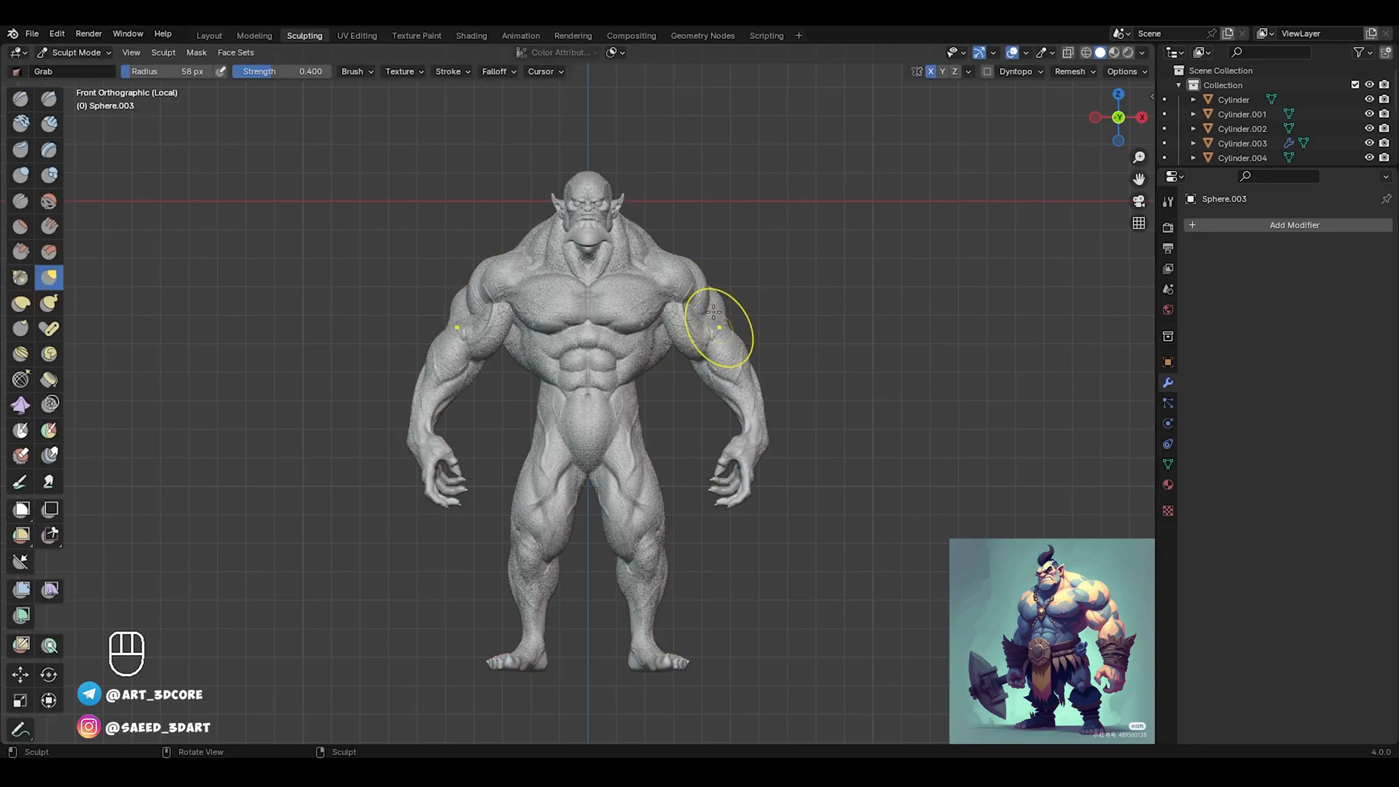
Set up the Paint brush with a light peach skin colour (hue 0.074, saturation 0.305, value 1.000) and a 152 px radius
{"action": "left_click", "coordinate": [20, 483]}
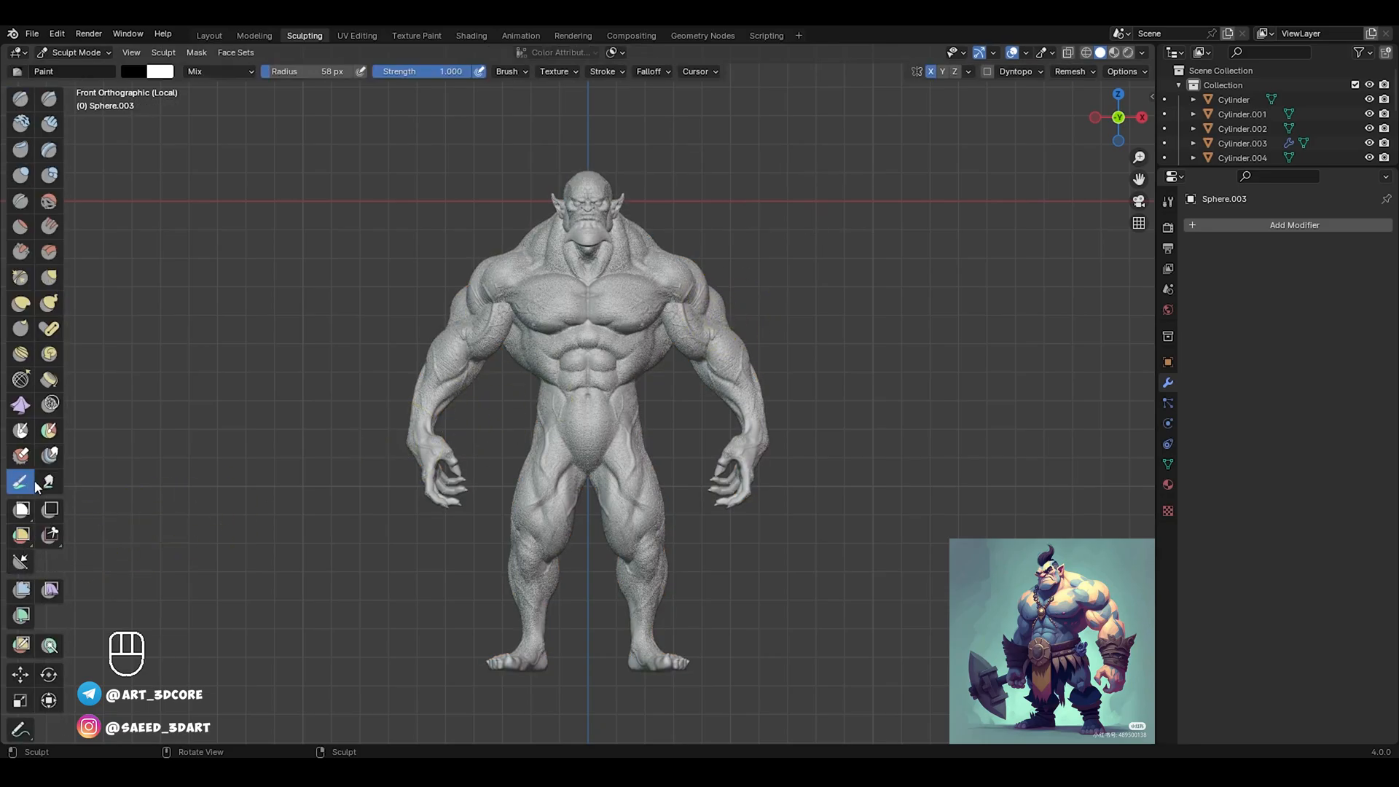
{"action": "key", "text": "f"}
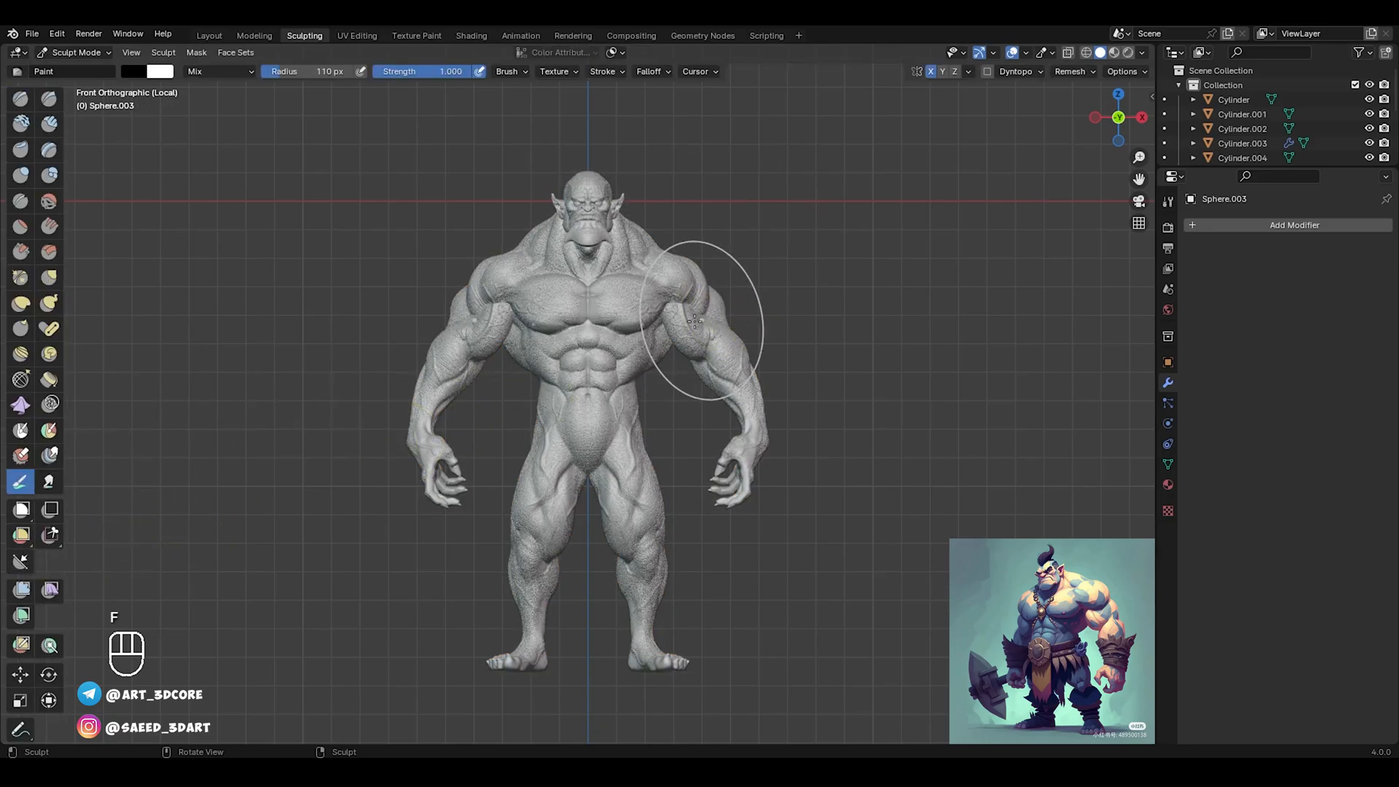
{"action": "left_click", "coordinate": [729, 324]}
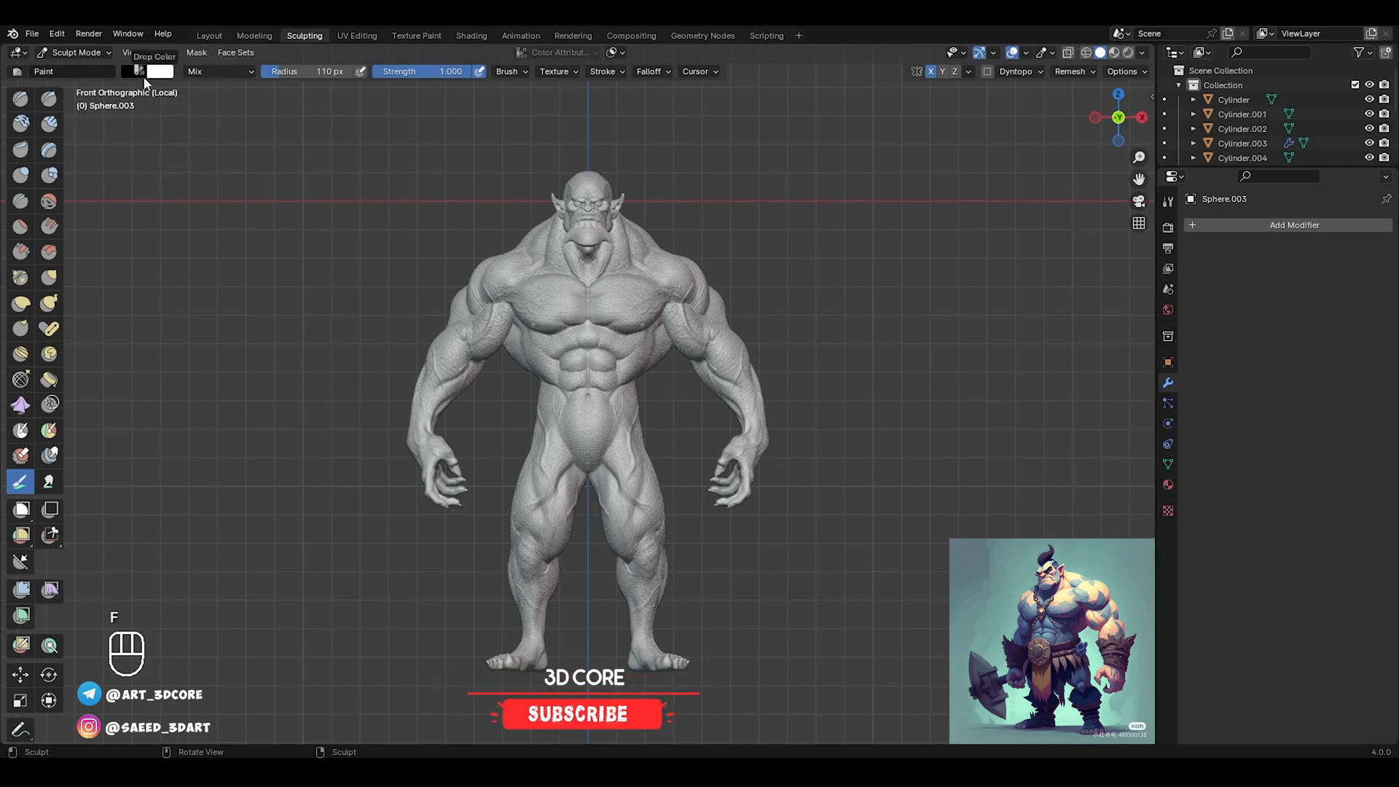
{"action": "left_click", "coordinate": [135, 72]}
{"action": "left_click_drag", "start_coordinate": [263, 126], "coordinate": [266, 86]}
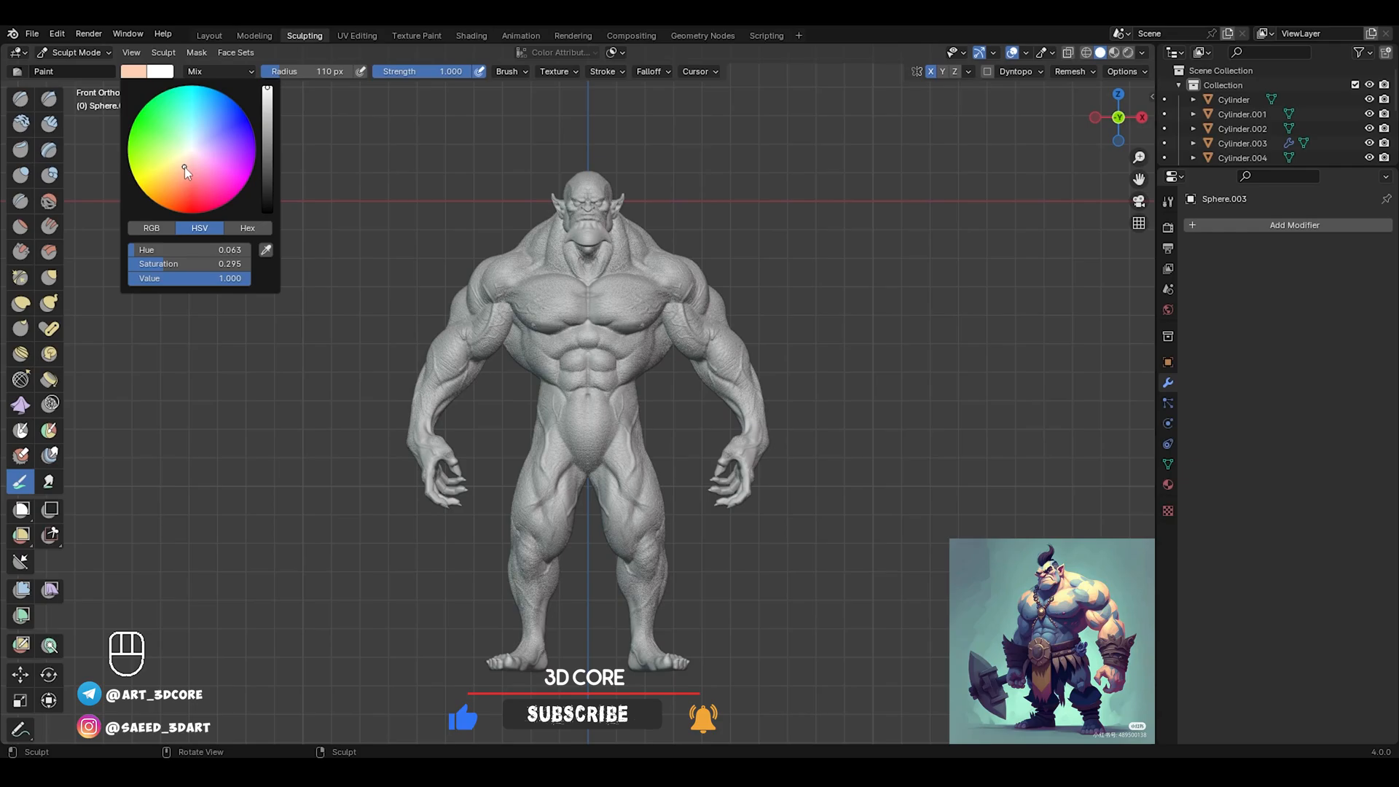
{"action": "key", "text": "f"}
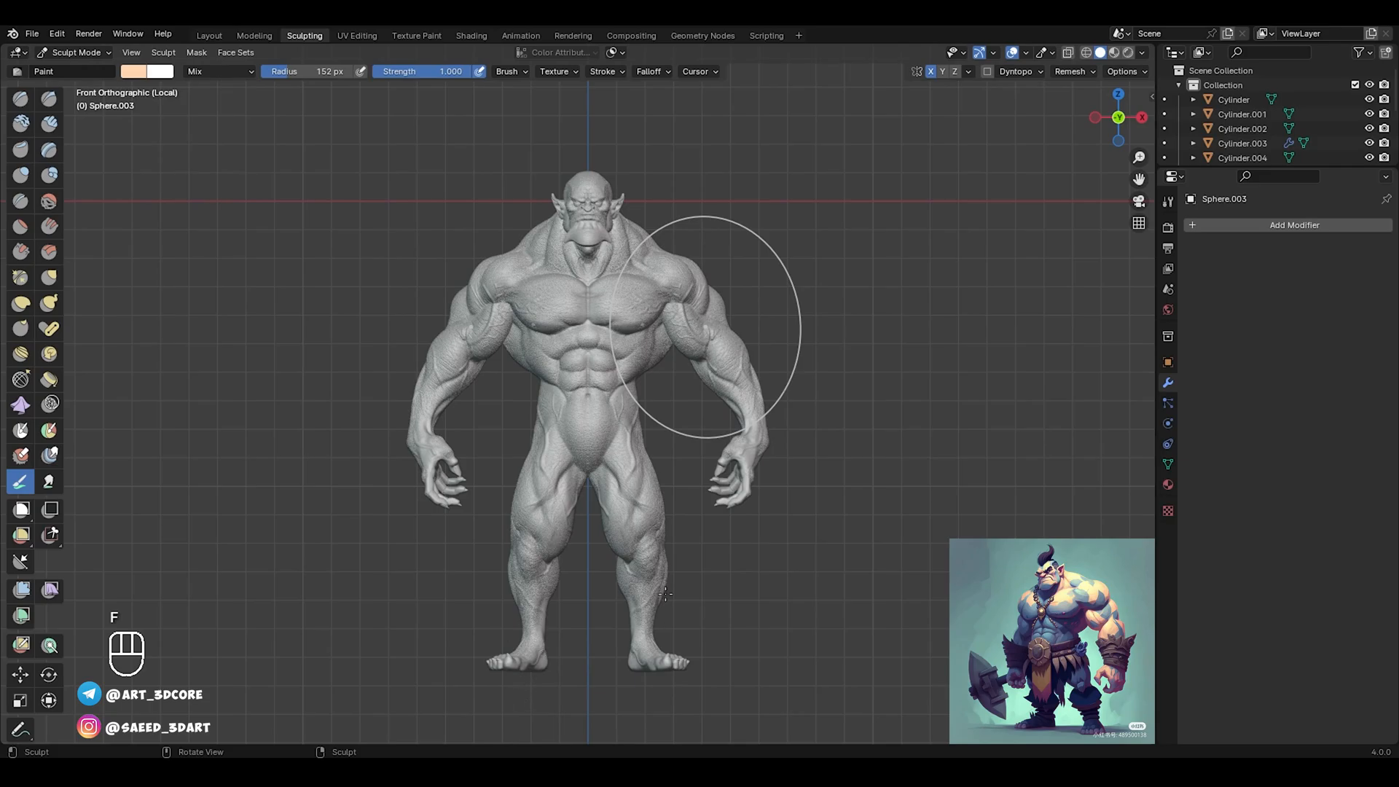
Paint the peach base colour over the front of the head, torso, arms and legs, including the shoulders and upper arms
{"action": "left_click_drag", "start_coordinate": [543, 198], "coordinate": [520, 315]}
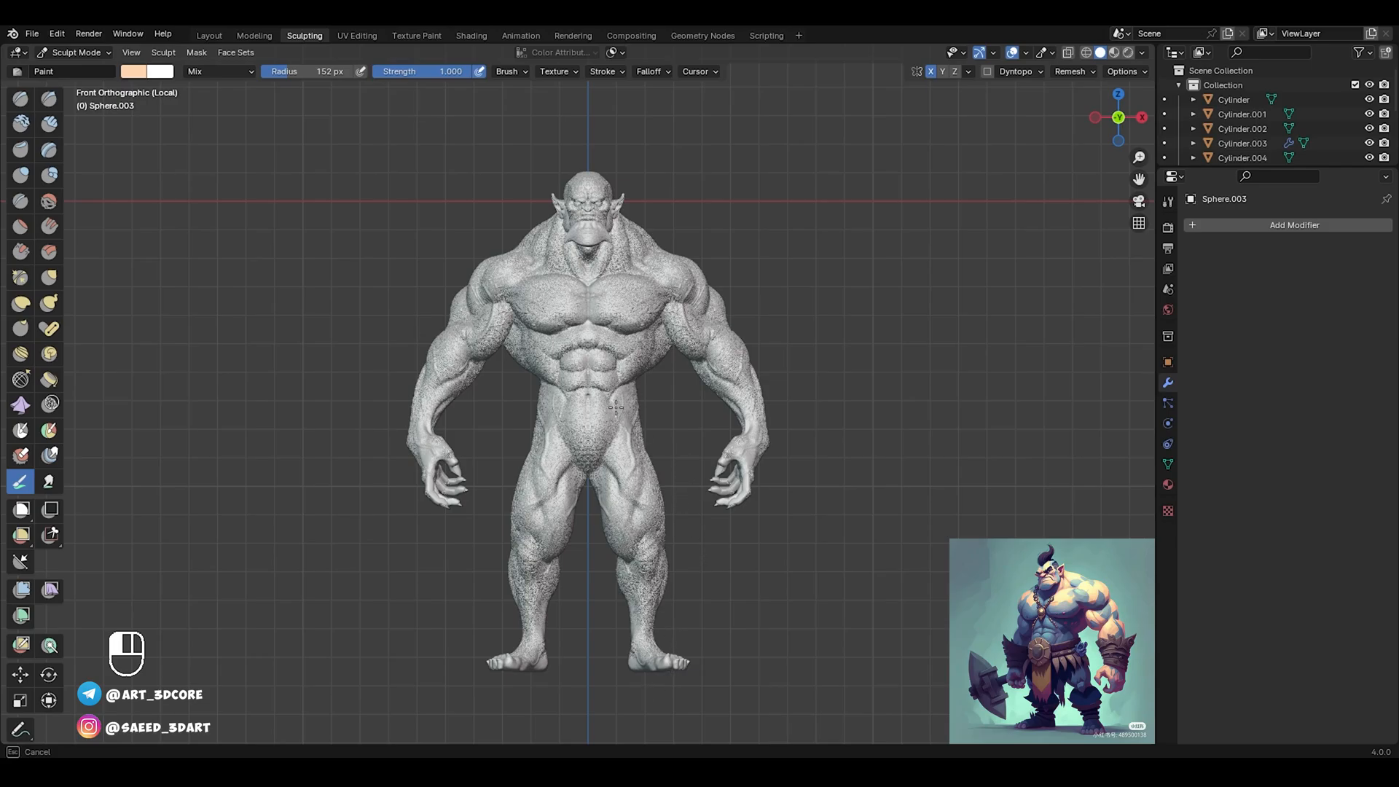
{"action": "left_click_drag", "start_coordinate": [616, 407], "coordinate": [637, 392]}
{"action": "middle_click_drag", "start_coordinate": [800, 422], "coordinate": [752, 424], "text": "alt"}
{"action": "middle_click_drag", "start_coordinate": [752, 424], "coordinate": [688, 444], "text": "alt+shift"}
{"action": "mouse_move", "coordinate": [681, 440]}
{"action": "left_mouse_down"}
{"action": "mouse_move", "coordinate": [656, 541]}
{"action": "mouse_move", "coordinate": [664, 531]}
{"action": "left_mouse_up"}
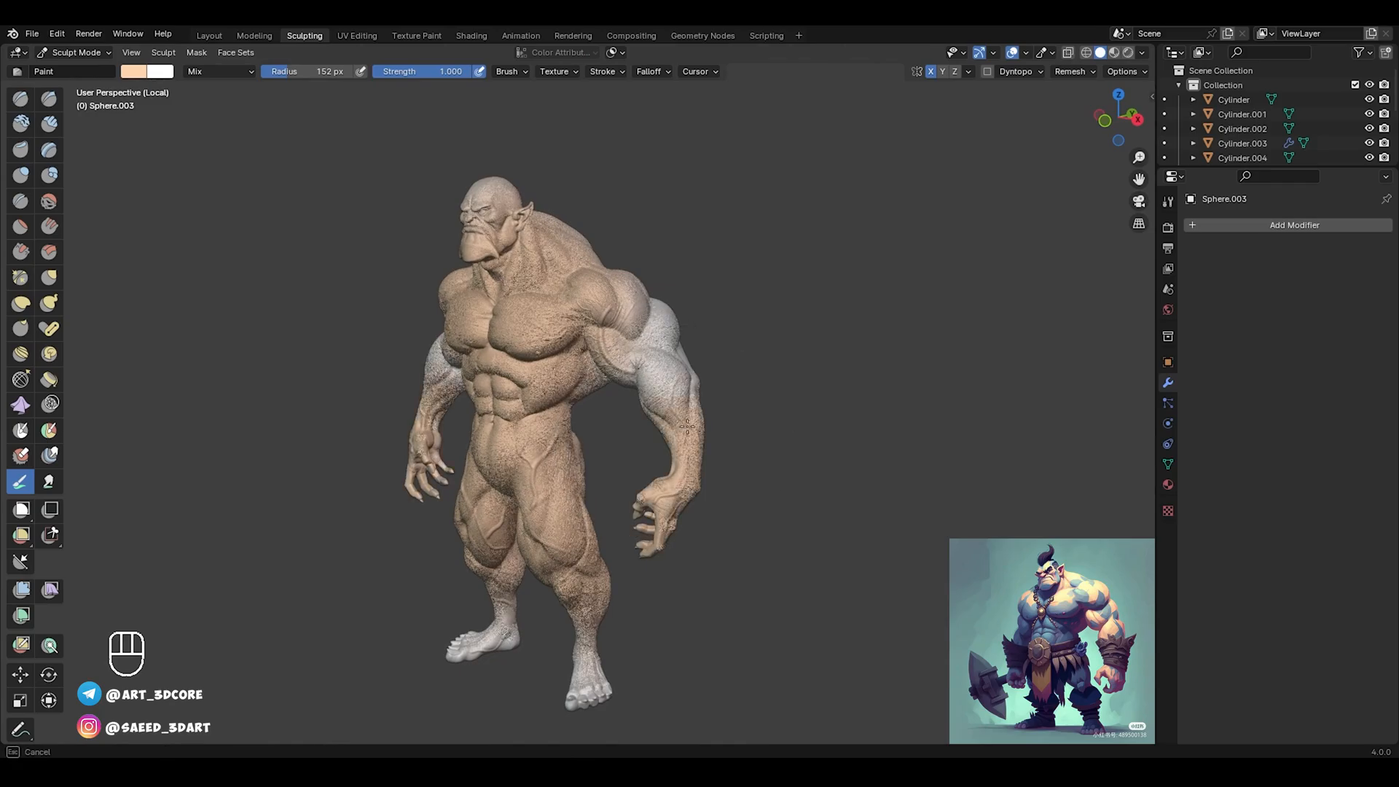
{"action": "left_click_drag", "start_coordinate": [687, 426], "coordinate": [671, 388]}
{"action": "left_click_drag", "start_coordinate": [645, 299], "coordinate": [715, 381]}
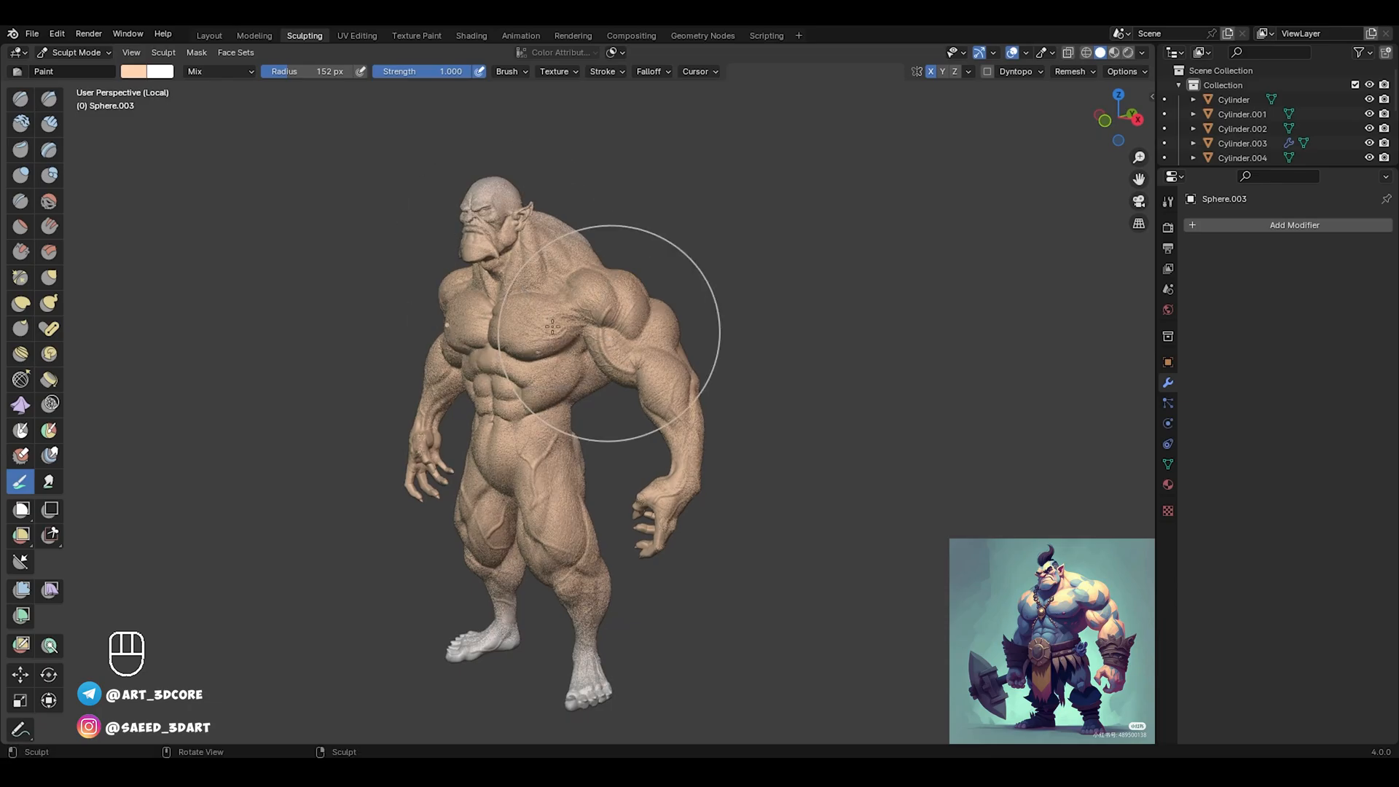
Cover the back, buttocks, lower legs and feet with the peach base colour from behind
{"action": "middle_click_drag", "start_coordinate": [625, 312], "coordinate": [502, 242]}
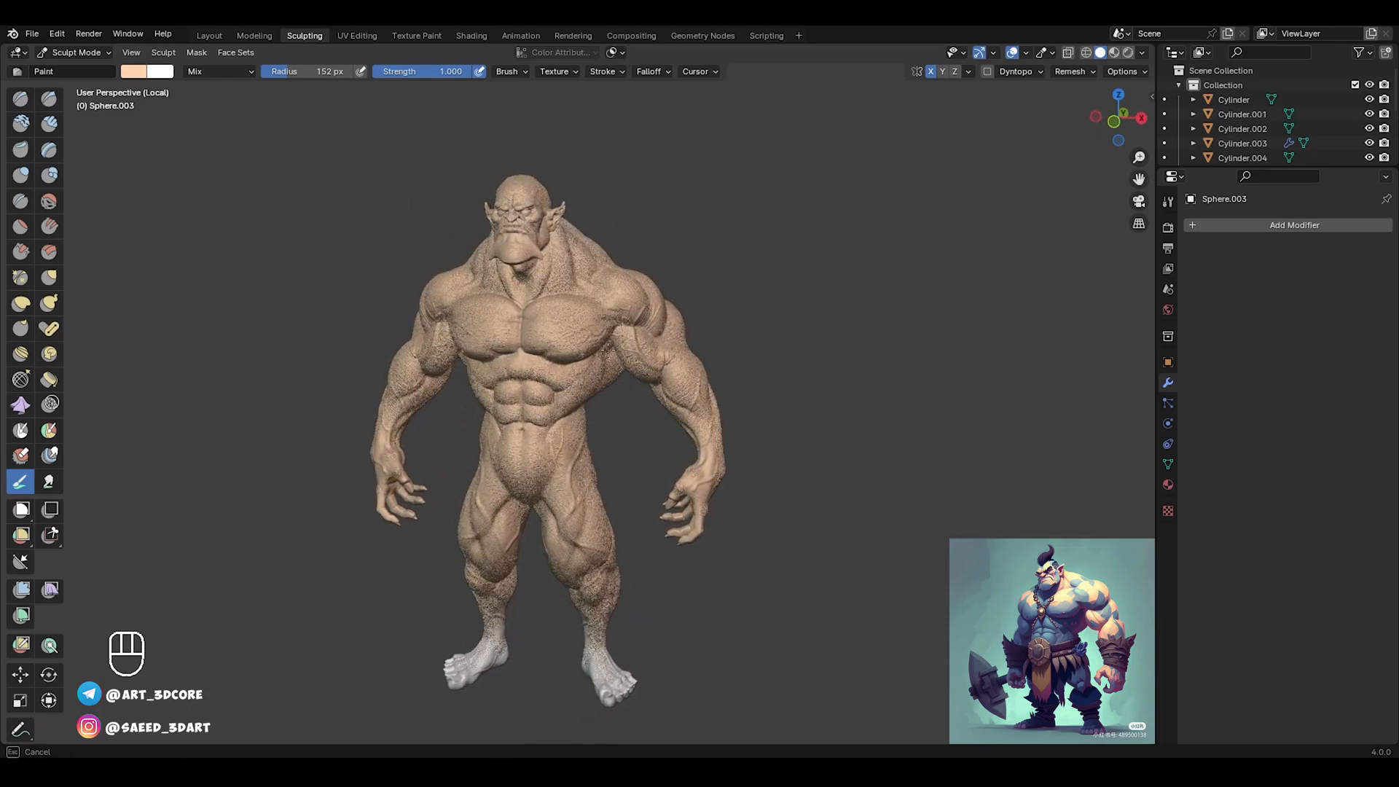
{"action": "middle_click_drag", "start_coordinate": [798, 359], "coordinate": [596, 374]}
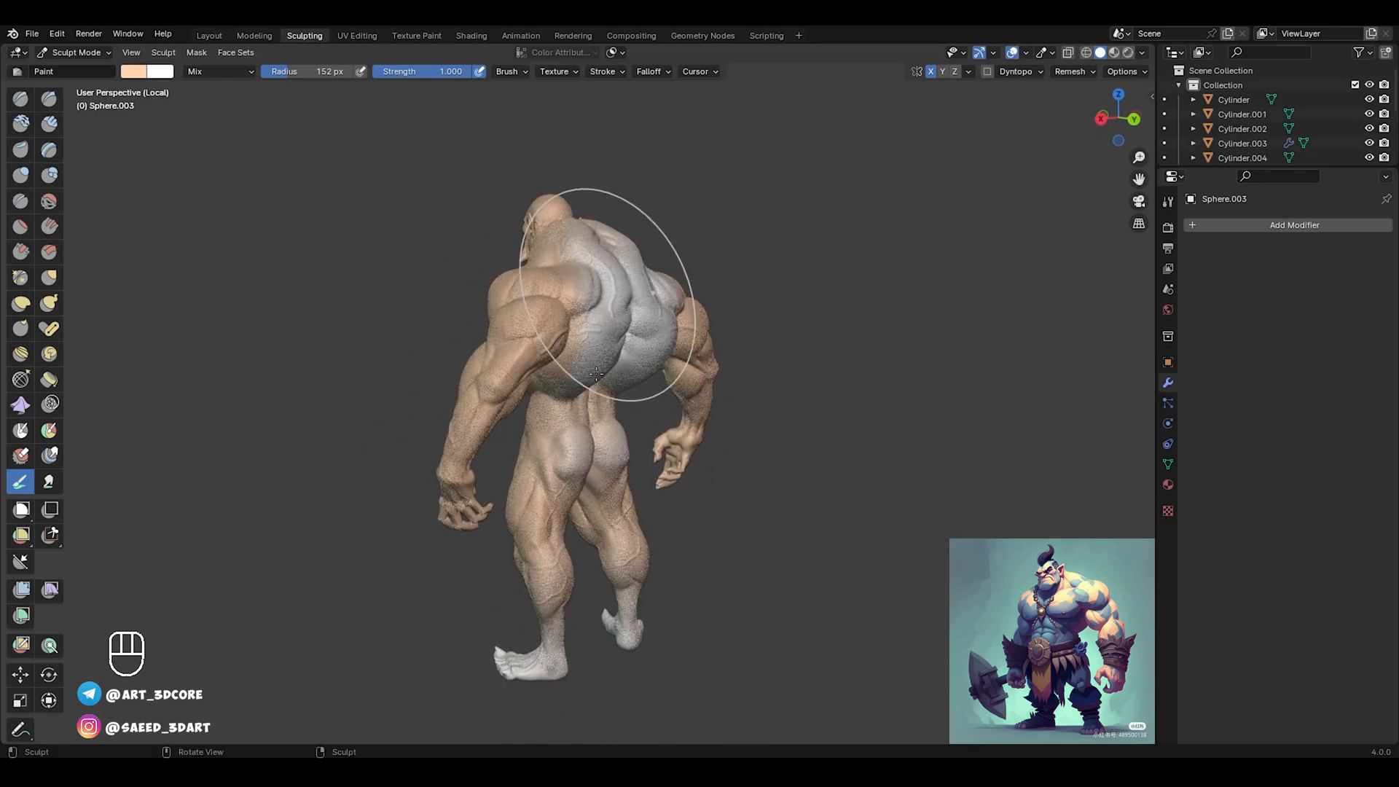
{"action": "left_click_drag", "start_coordinate": [596, 374], "coordinate": [622, 323]}
{"action": "left_click_drag", "start_coordinate": [578, 209], "coordinate": [598, 300]}
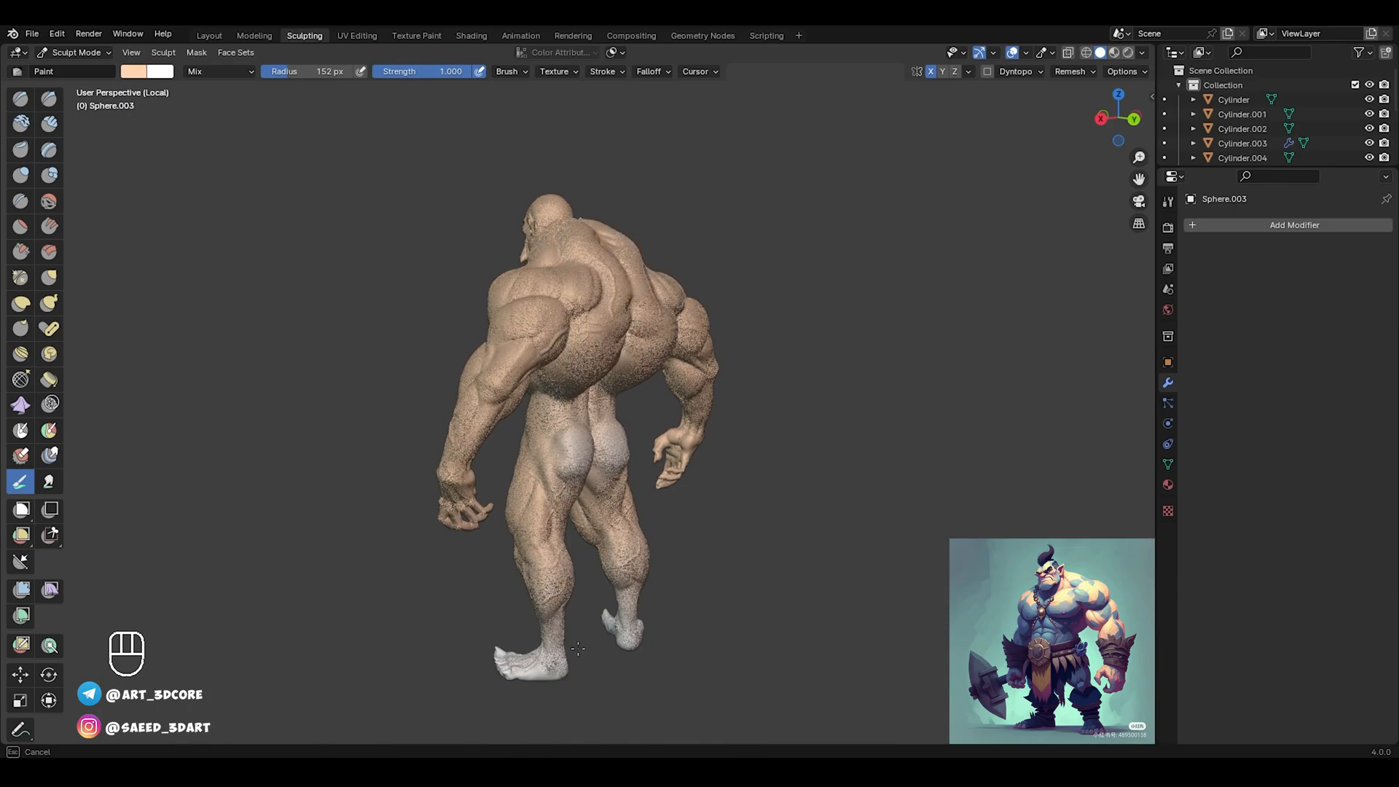
{"action": "left_click_drag", "start_coordinate": [503, 683], "coordinate": [600, 526]}
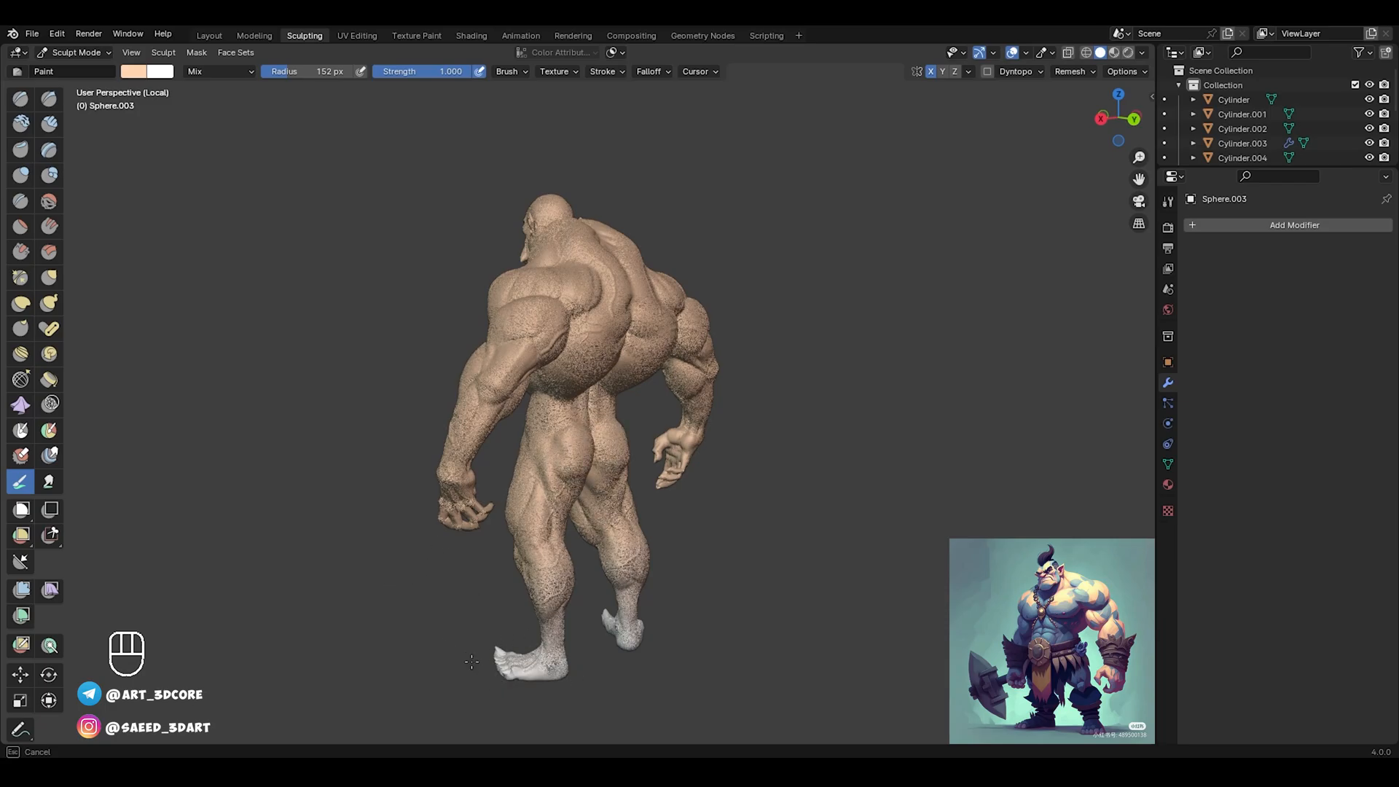
{"action": "left_click_drag", "start_coordinate": [471, 662], "coordinate": [525, 685]}
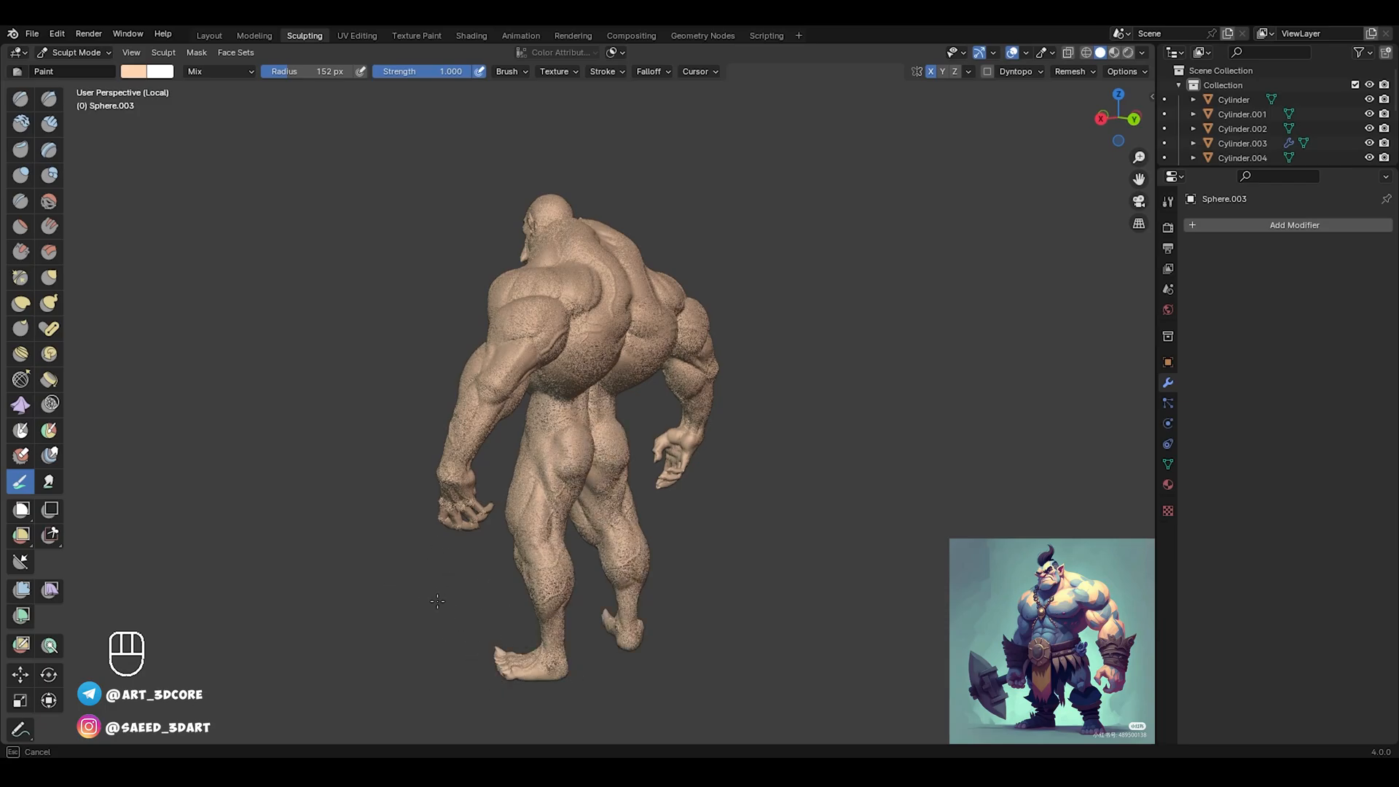
Fill the remaining unpainted spots on the lower legs, inner thighs and soles with the base colour
{"action": "mouse_move", "coordinate": [369, 593]}
{"action": "left_mouse_down", "text": "alt"}
{"action": "mouse_move", "coordinate": [568, 587]}
{"action": "mouse_move", "coordinate": [580, 573]}
{"action": "left_mouse_up", "text": "alt"}
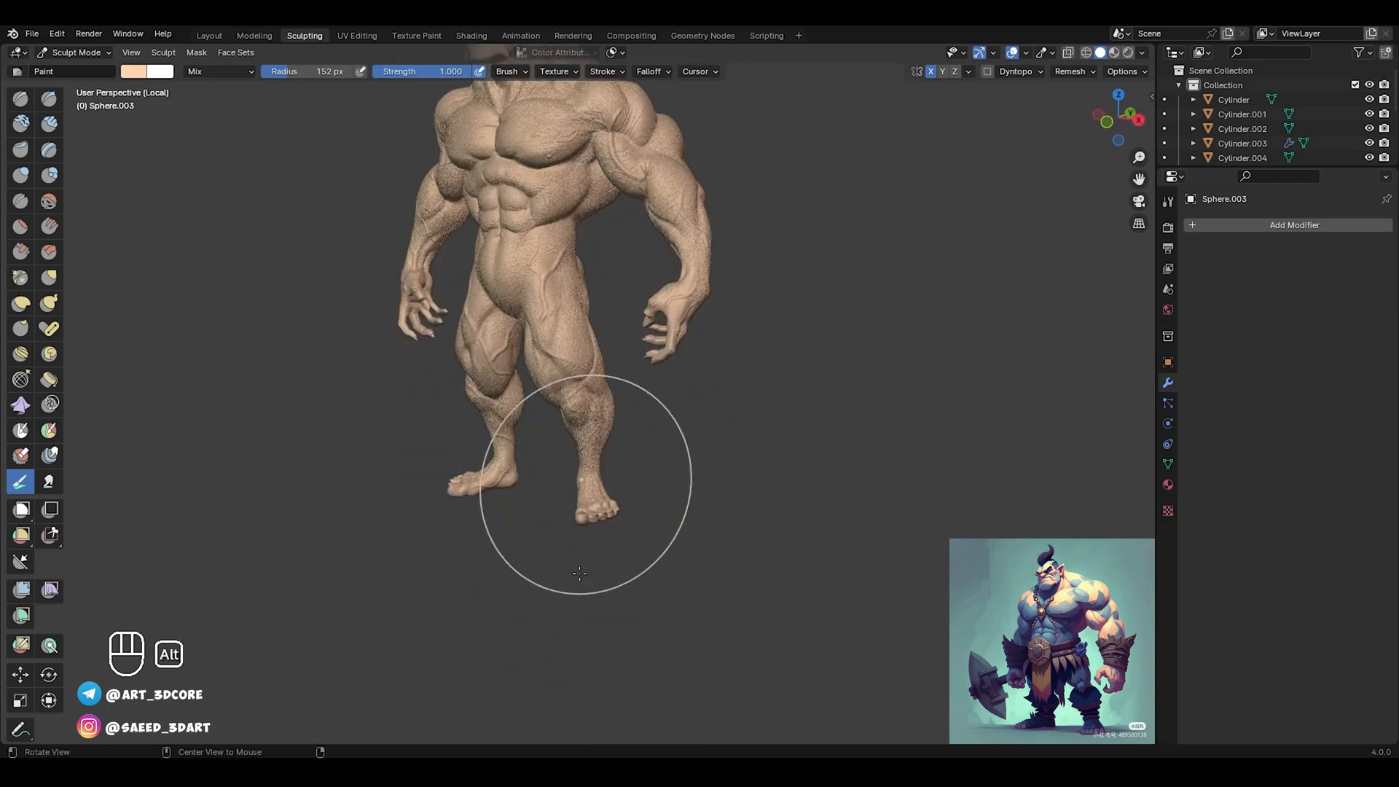
{"action": "scroll", "coordinate": [579, 573], "scroll_direction": "up", "scroll_amount": 5}
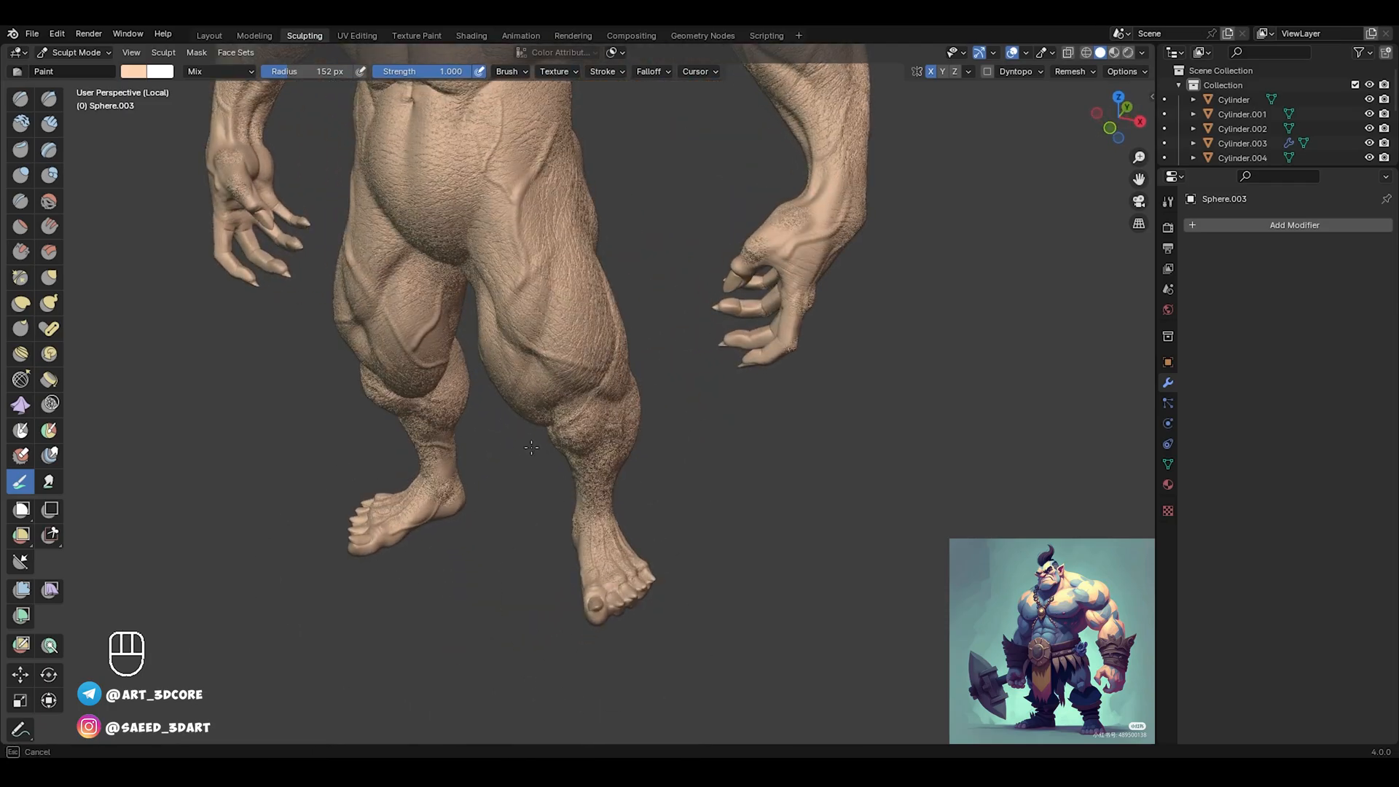
{"action": "left_click_drag", "start_coordinate": [508, 530], "coordinate": [561, 500], "text": "alt"}
{"action": "left_click_drag", "start_coordinate": [561, 499], "coordinate": [525, 329], "text": "alt+shift"}
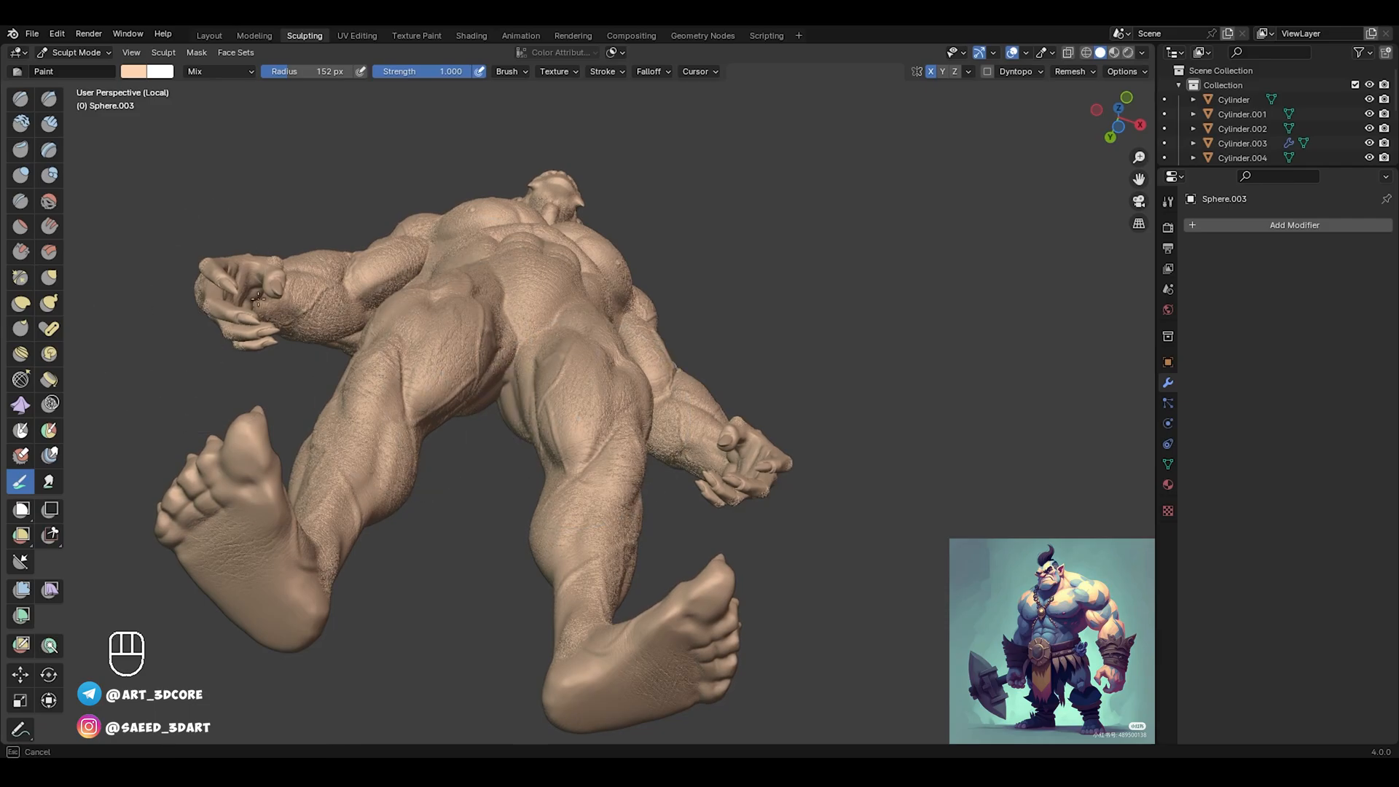
{"action": "mouse_move", "coordinate": [503, 423]}
{"action": "left_mouse_down", "text": "alt"}
{"action": "mouse_move", "coordinate": [526, 356]}
{"action": "mouse_move", "coordinate": [558, 547]}
{"action": "mouse_move", "coordinate": [543, 383]}
{"action": "mouse_move", "coordinate": [597, 417]}
{"action": "mouse_move", "coordinate": [660, 328]}
{"action": "mouse_move", "coordinate": [403, 301]}
{"action": "left_mouse_up", "text": "alt"}
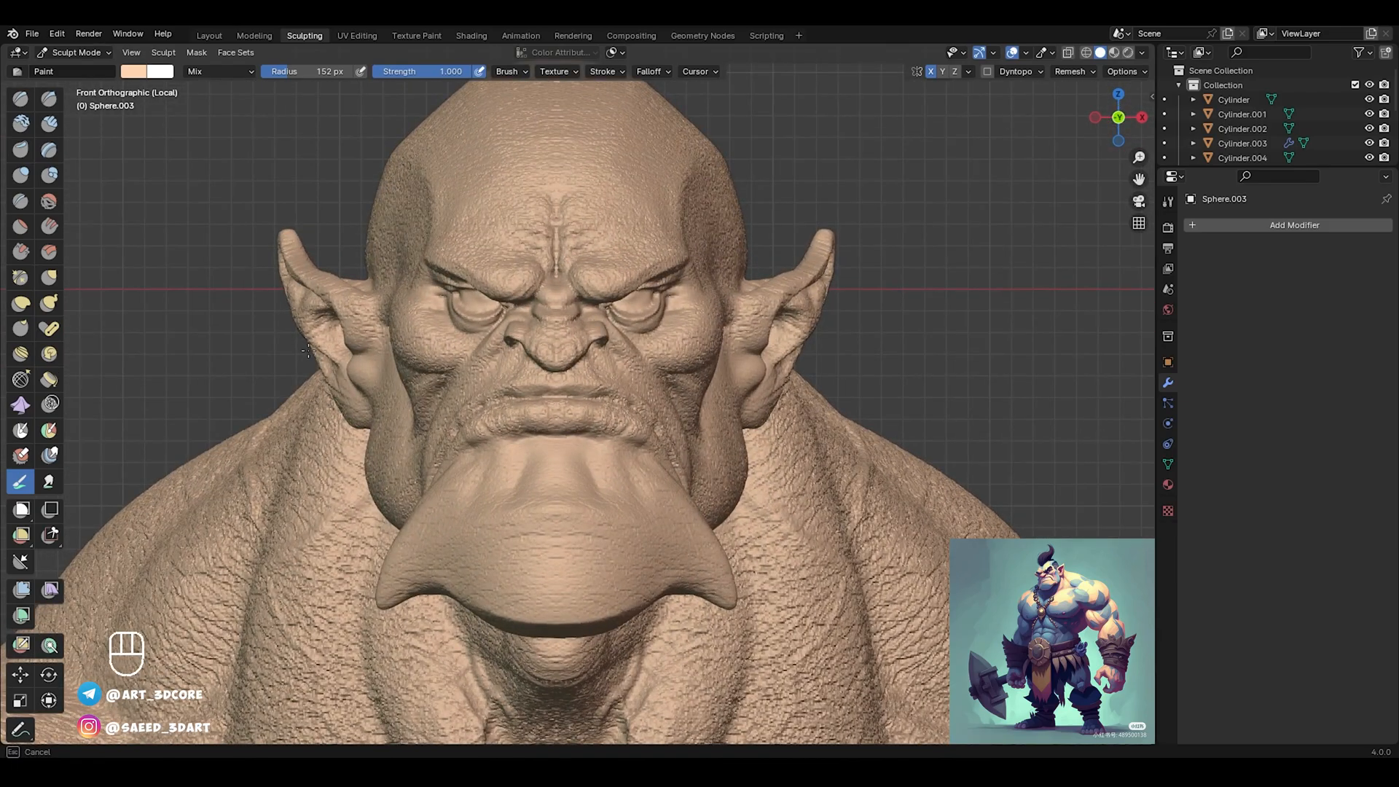
Complete the base colour on the face, ears, back of the head and neck
{"action": "left_click_drag", "start_coordinate": [575, 314], "coordinate": [583, 408], "text": "ctrl+alt"}
{"action": "left_click_drag", "start_coordinate": [677, 429], "coordinate": [328, 430], "text": "alt"}
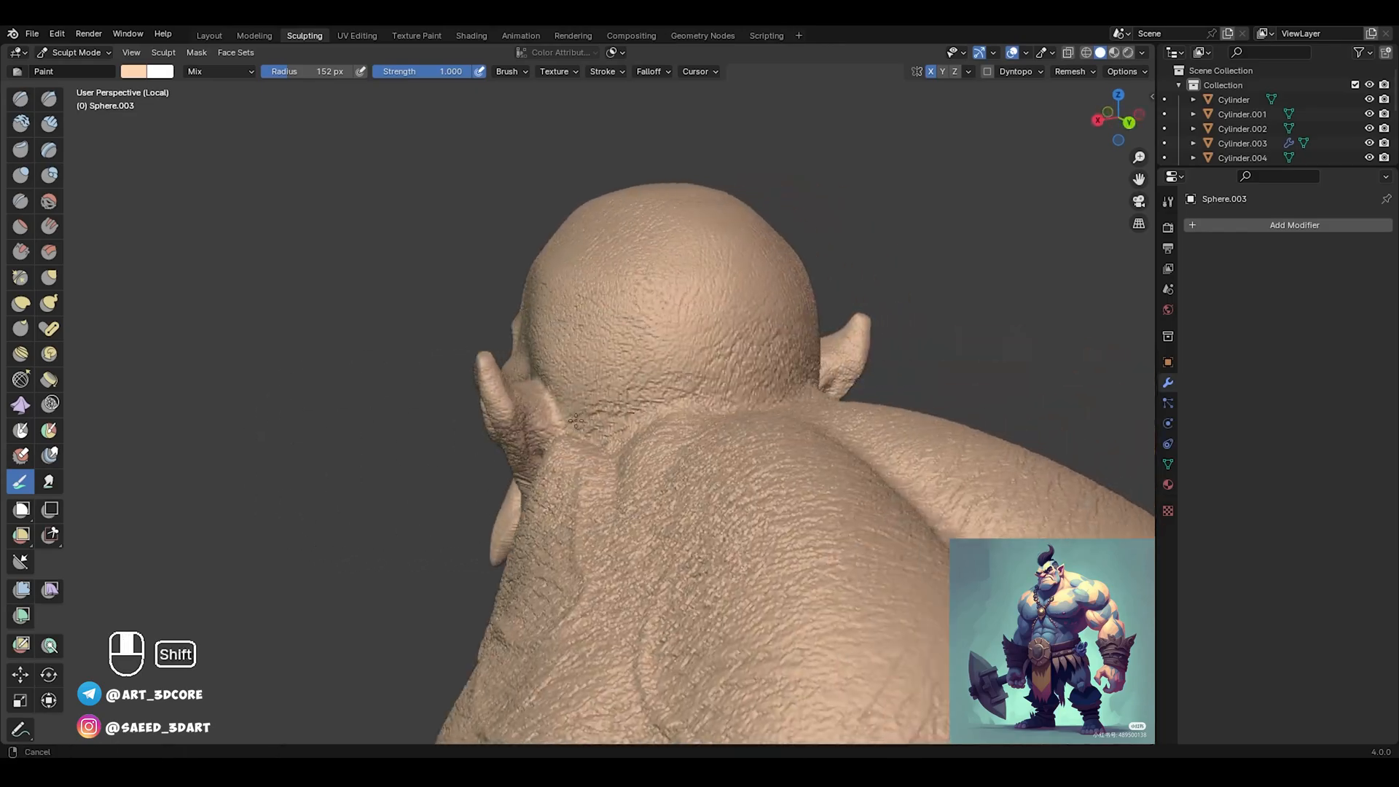
{"action": "left_click_drag", "start_coordinate": [784, 383], "coordinate": [706, 383], "text": "alt+shift"}
{"action": "mouse_move", "coordinate": [430, 412]}
{"action": "left_mouse_down", "text": "alt"}
{"action": "mouse_move", "coordinate": [641, 415]}
{"action": "mouse_move", "coordinate": [549, 279]}
{"action": "left_mouse_up", "text": "alt"}
{"action": "left_click_drag", "start_coordinate": [550, 279], "coordinate": [574, 395], "text": "ctrl+alt"}
Set the brush radius to 115 px and the paint colour to light red with hue 0.008 and saturation 0.649
{"action": "key", "text": "f"}
{"action": "left_click", "coordinate": [692, 404]}
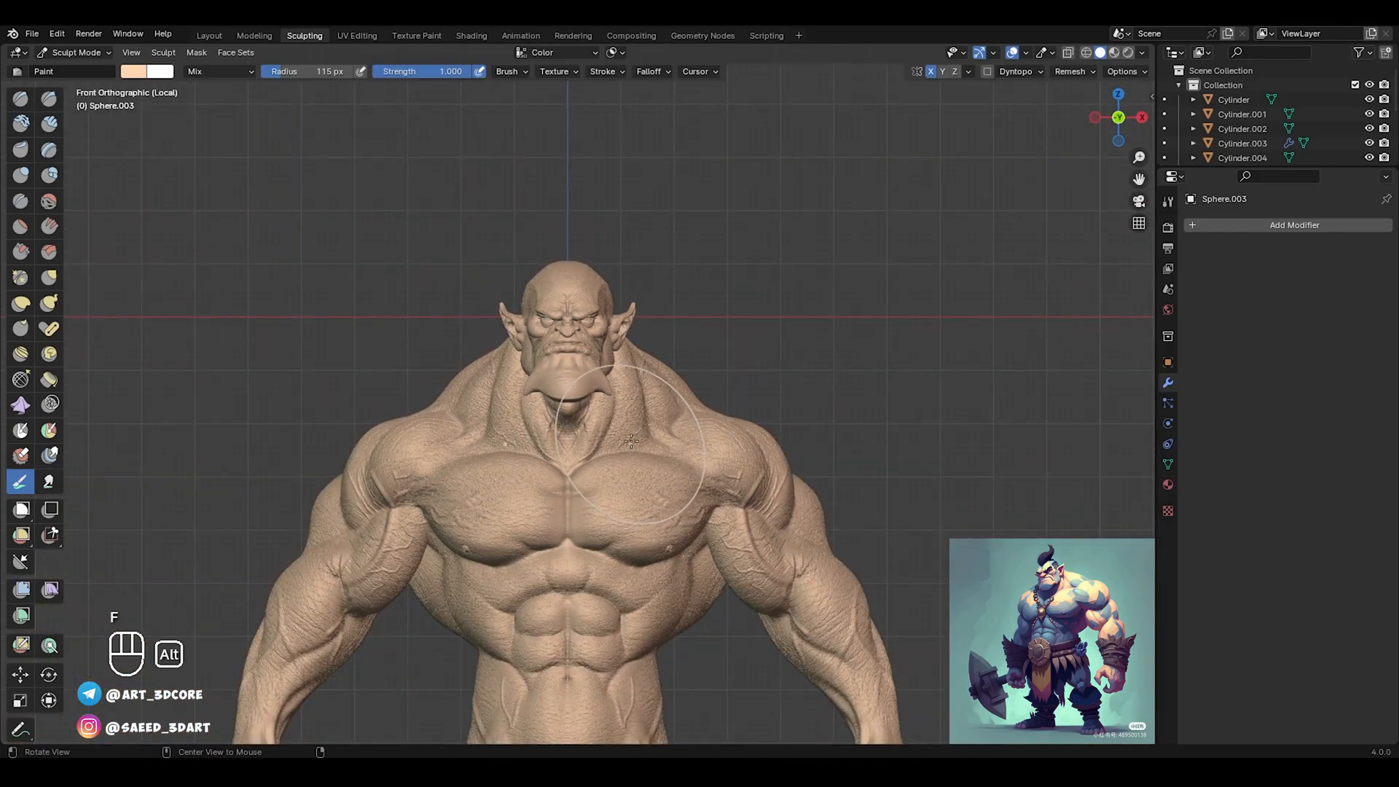
{"action": "left_click_drag", "start_coordinate": [639, 430], "coordinate": [564, 351], "text": "alt+shift"}
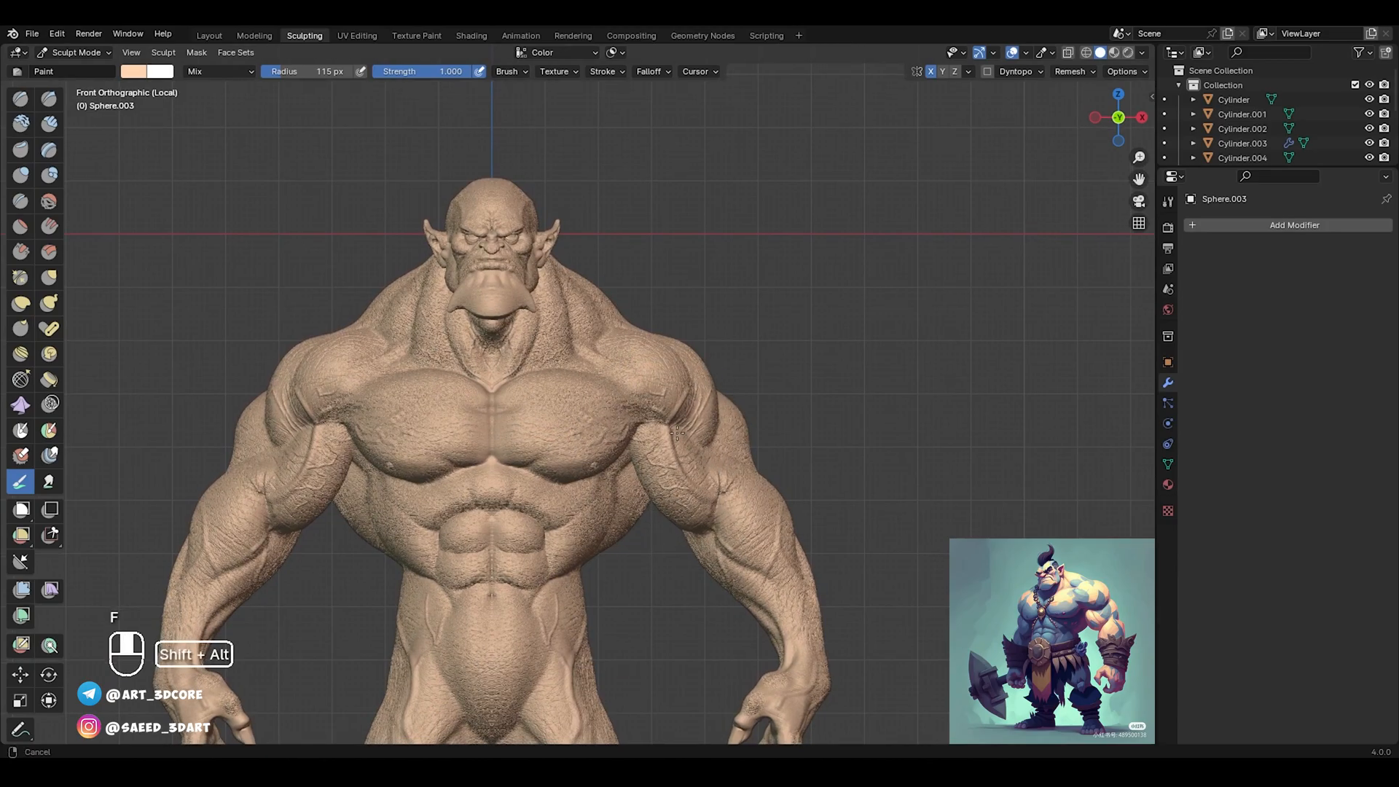
{"action": "left_click_drag", "start_coordinate": [646, 478], "coordinate": [655, 397], "text": "alt+shift"}
{"action": "mouse_move", "coordinate": [581, 326]}
{"action": "left_mouse_down", "text": "alt+shift"}
{"action": "mouse_move", "coordinate": [600, 432]}
{"action": "mouse_move", "coordinate": [589, 310]}
{"action": "left_mouse_up", "text": "alt+shift"}
{"action": "left_click_drag", "start_coordinate": [589, 309], "coordinate": [613, 355], "text": "alt+shift"}
{"action": "left_click", "coordinate": [134, 72]}
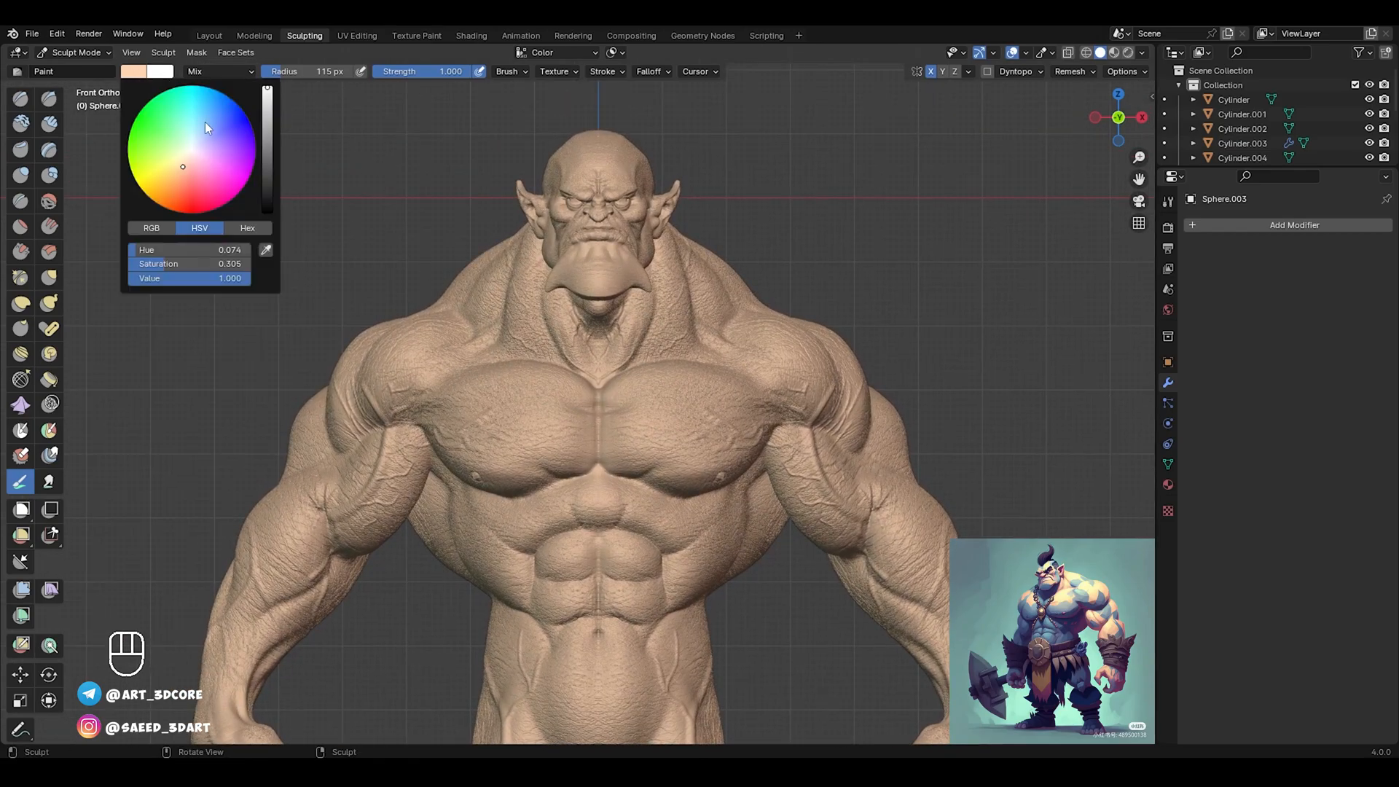
{"action": "left_click_drag", "start_coordinate": [183, 166], "coordinate": [192, 196]}
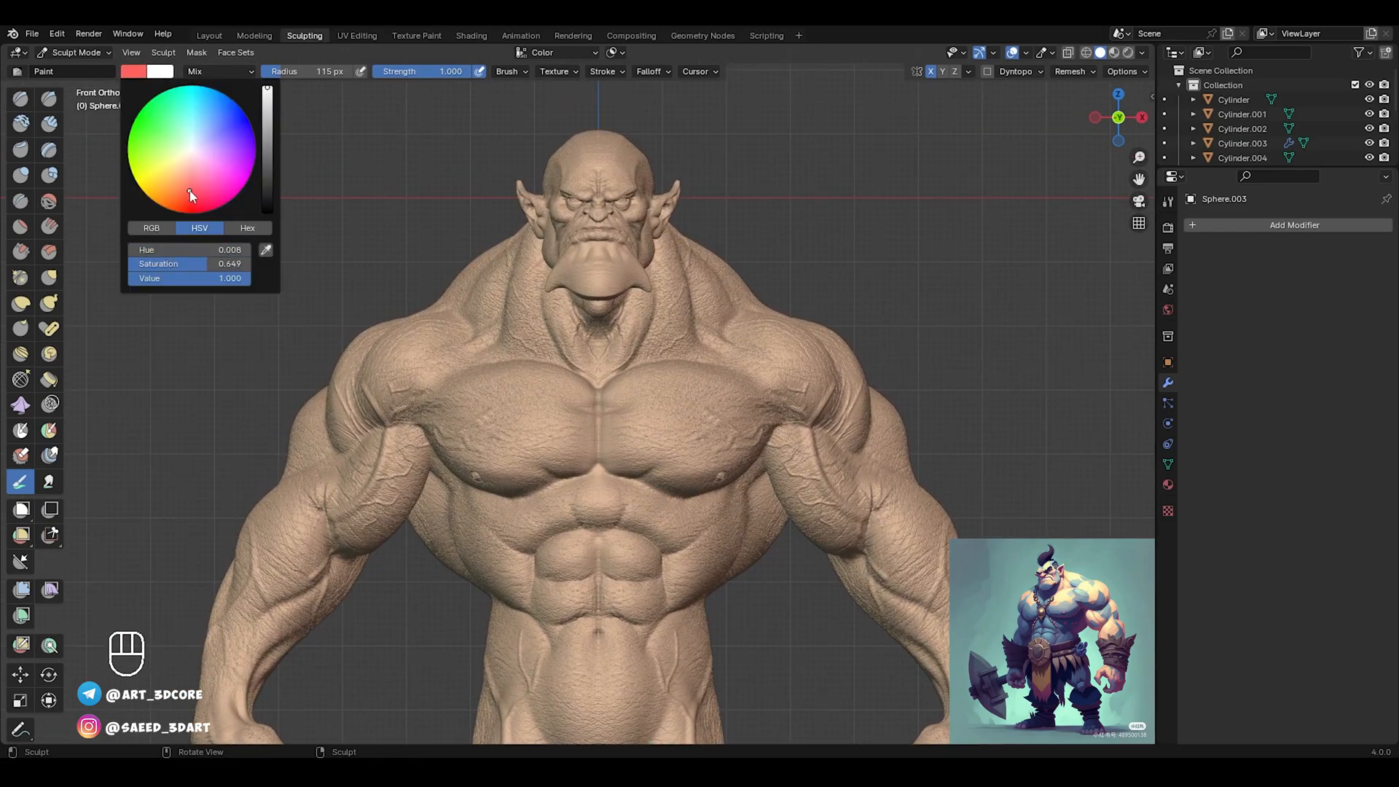
Reduce the brush radius to 79 px and paint red over the eye bags and outer eye corners
{"action": "middle_click_drag", "start_coordinate": [626, 398], "coordinate": [565, 395], "text": "alt+shift"}
{"action": "middle_click_drag", "start_coordinate": [566, 475], "coordinate": [574, 318], "text": "ctrl+alt"}
{"action": "middle_click_drag", "start_coordinate": [574, 317], "coordinate": [622, 441], "text": "alt+shift"}
{"action": "middle_click_drag", "start_coordinate": [622, 441], "coordinate": [628, 379], "text": "ctrl+alt"}
{"action": "mouse_move", "coordinate": [676, 467]}
{"action": "middle_mouse_down", "text": "alt+shift"}
{"action": "mouse_move", "coordinate": [652, 420]}
{"action": "mouse_move", "coordinate": [655, 375]}
{"action": "middle_mouse_up", "text": "alt+shift"}
{"action": "key", "text": "f"}
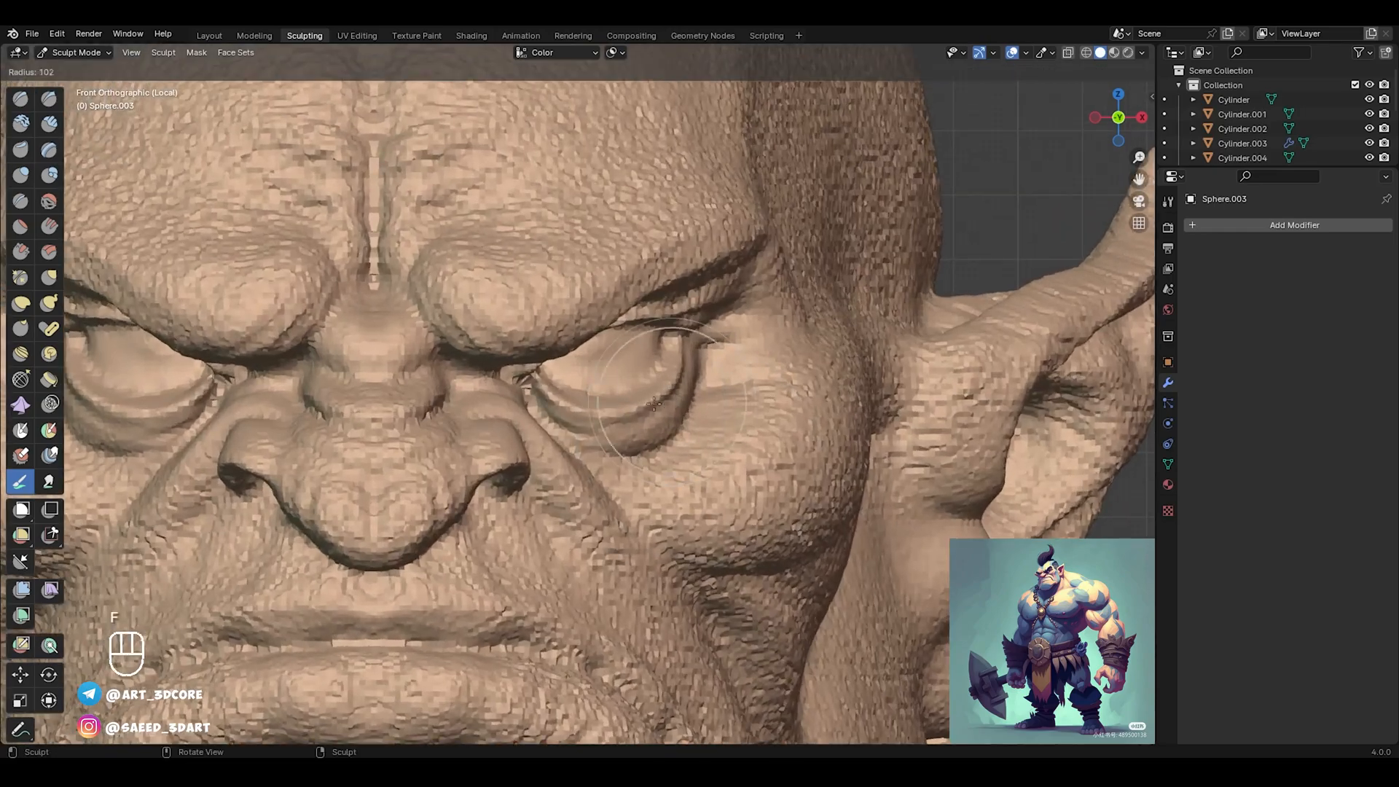
{"action": "left_click", "coordinate": [667, 375]}
{"action": "mouse_move", "coordinate": [692, 351]}
{"action": "left_mouse_down"}
{"action": "mouse_move", "coordinate": [681, 411]}
{"action": "mouse_move", "coordinate": [632, 437]}
{"action": "left_mouse_up"}
{"action": "mouse_move", "coordinate": [676, 373]}
{"action": "left_mouse_down"}
{"action": "mouse_move", "coordinate": [684, 390]}
{"action": "mouse_move", "coordinate": [613, 434]}
{"action": "left_mouse_up"}
{"action": "middle_click_drag", "start_coordinate": [320, 406], "coordinate": [543, 398], "text": "alt+shift"}
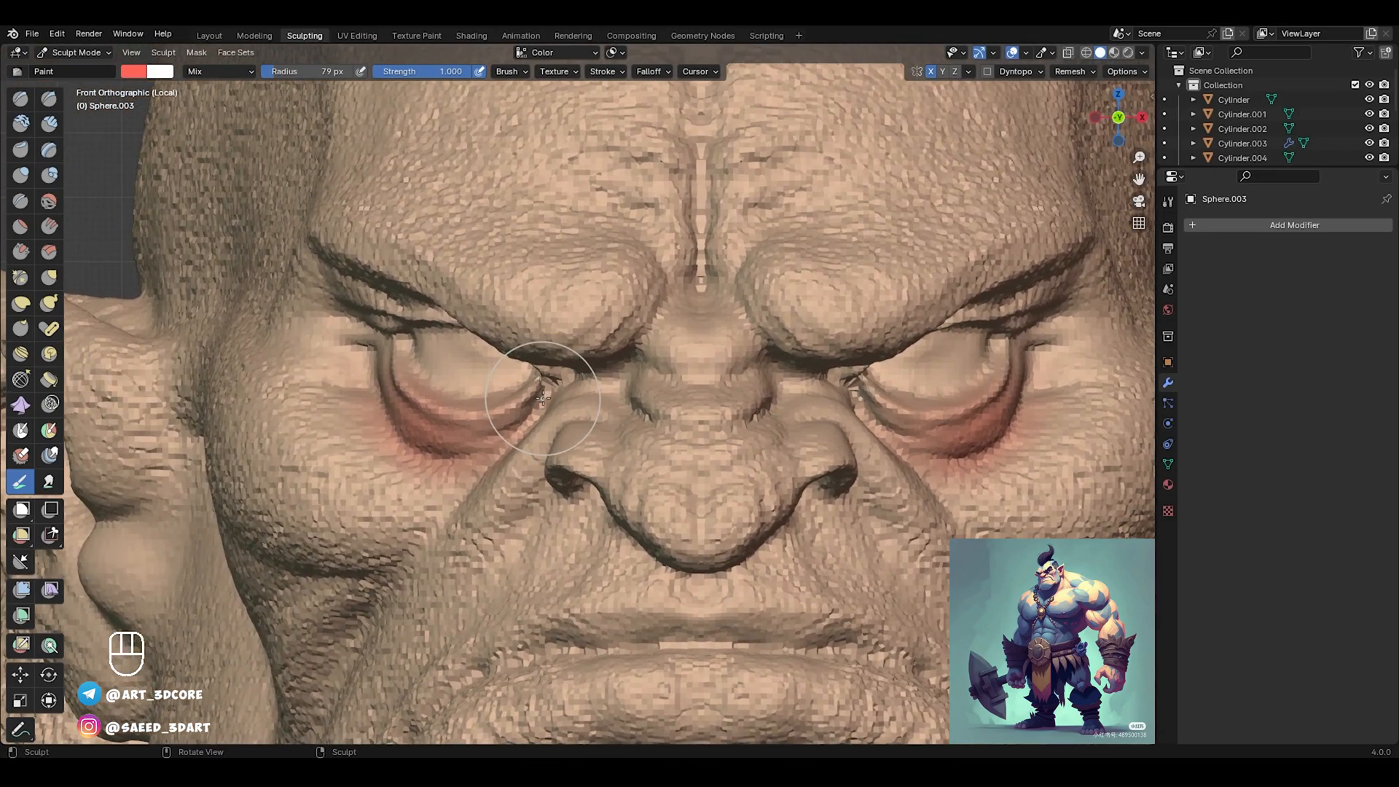
{"action": "left_click_drag", "start_coordinate": [467, 429], "coordinate": [387, 335]}
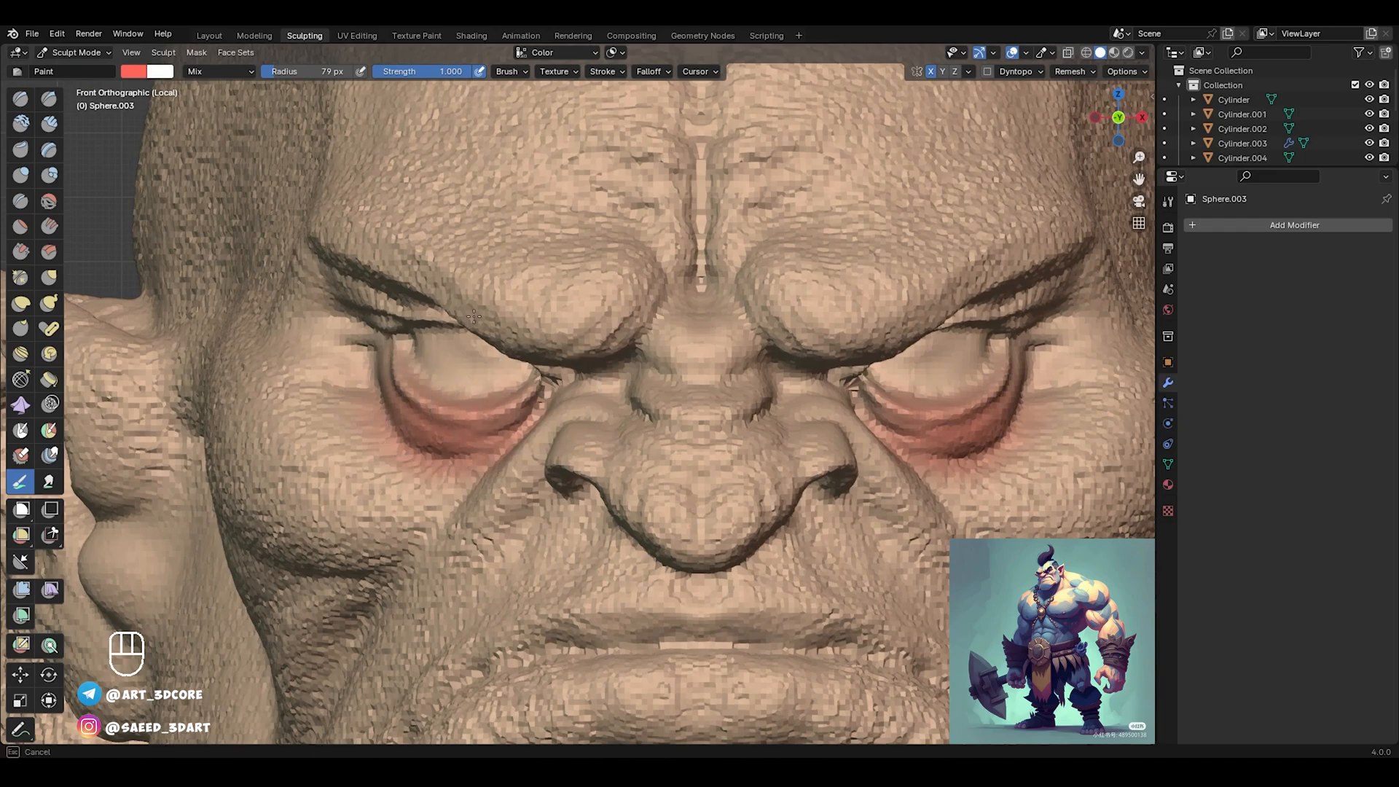
Paint red tint at the inner eye corners beside the nose bridge and around the nostrils
{"action": "middle_click_drag", "start_coordinate": [736, 359], "coordinate": [702, 357], "text": "alt+shift"}
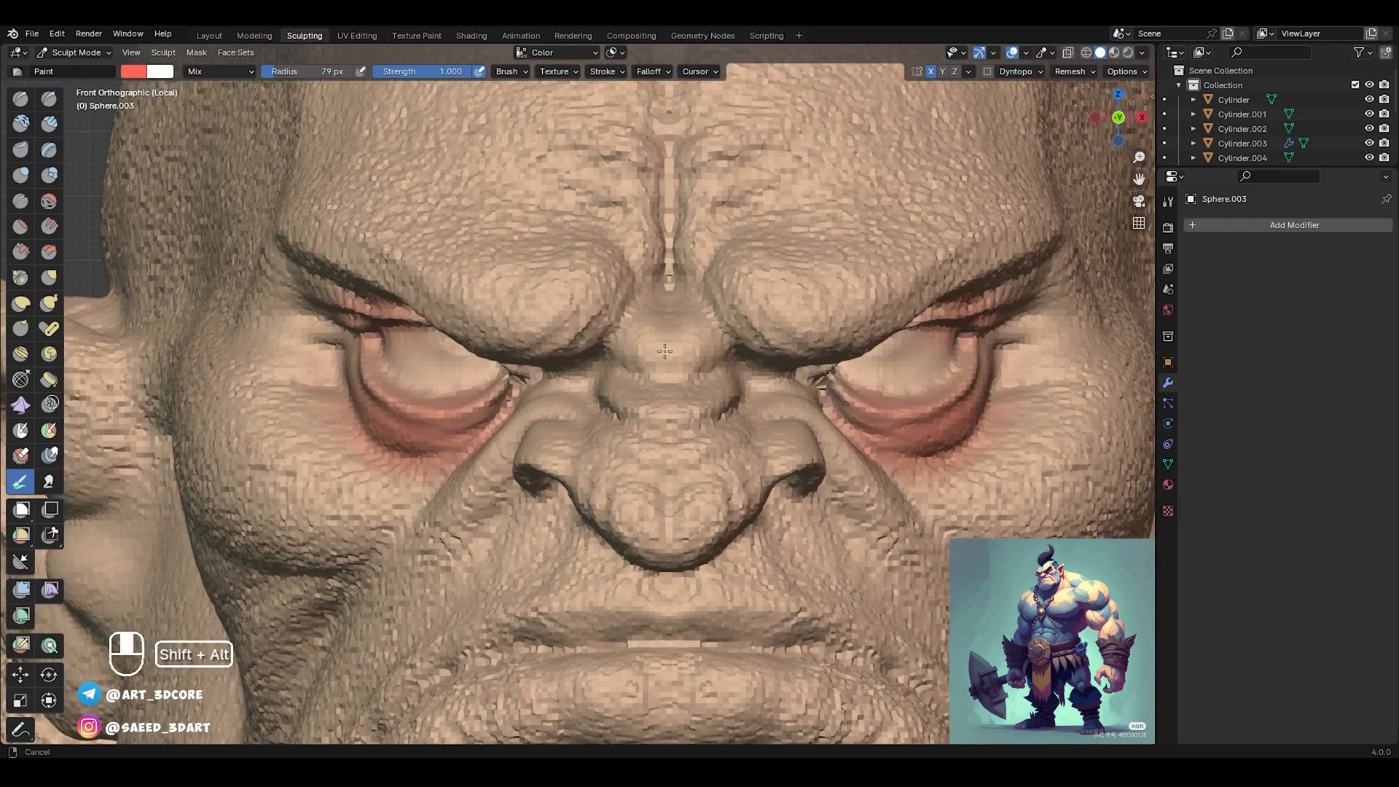
{"action": "left_click_drag", "start_coordinate": [628, 320], "coordinate": [594, 367]}
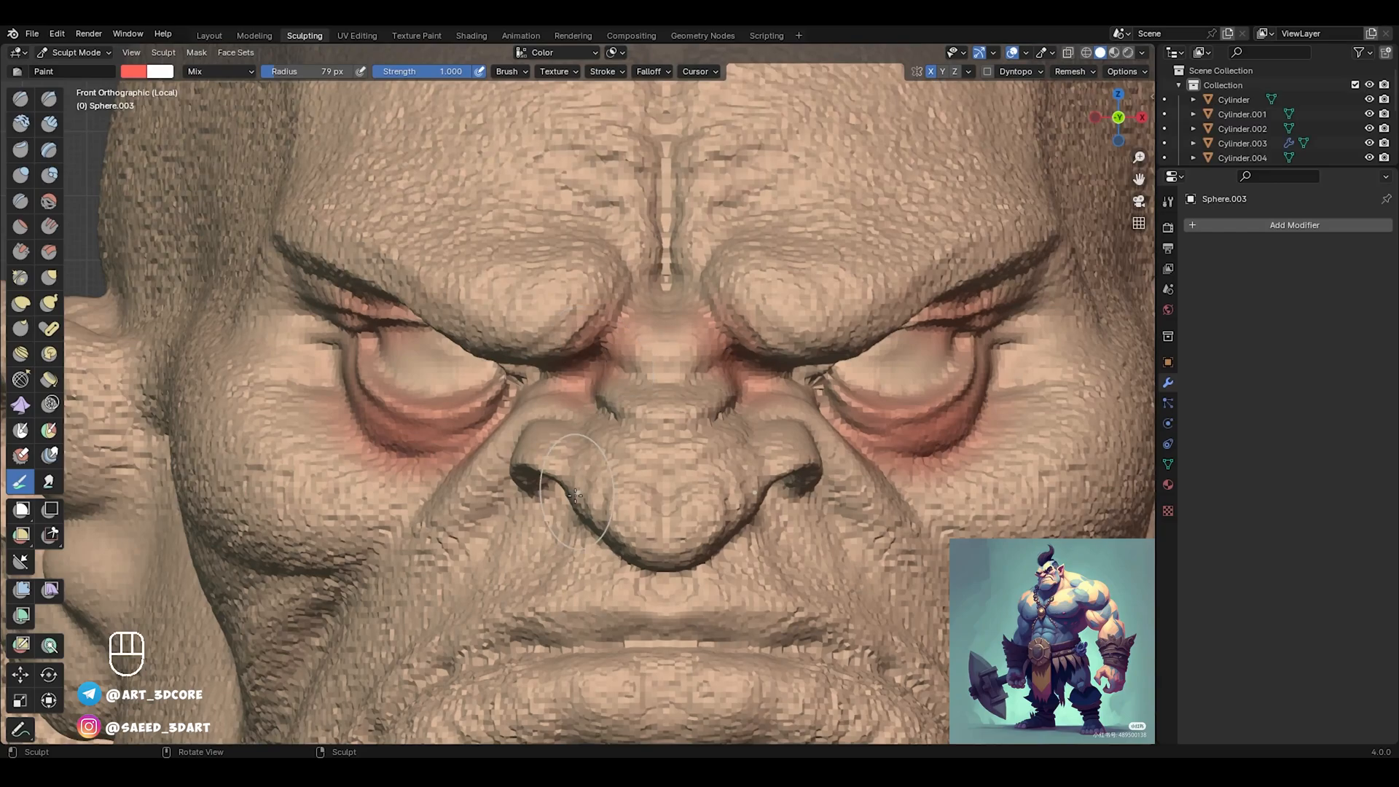
{"action": "left_click_drag", "start_coordinate": [561, 498], "coordinate": [547, 504]}
{"action": "middle_click_drag", "start_coordinate": [812, 445], "coordinate": [750, 398], "text": "alt"}
{"action": "mouse_move", "coordinate": [751, 397]}
{"action": "left_mouse_down"}
{"action": "mouse_move", "coordinate": [706, 409]}
{"action": "mouse_move", "coordinate": [711, 386]}
{"action": "left_mouse_up"}
Paint red along the central forehead crease and in a diagonal patch above each brow
{"action": "middle_click_drag", "start_coordinate": [709, 384], "coordinate": [791, 394], "text": "alt"}
{"action": "middle_click_drag", "start_coordinate": [583, 306], "coordinate": [619, 365], "text": "alt"}
{"action": "middle_click_drag", "start_coordinate": [620, 365], "coordinate": [641, 206], "text": "alt+shift"}
{"action": "left_click_drag", "start_coordinate": [649, 196], "coordinate": [667, 304]}
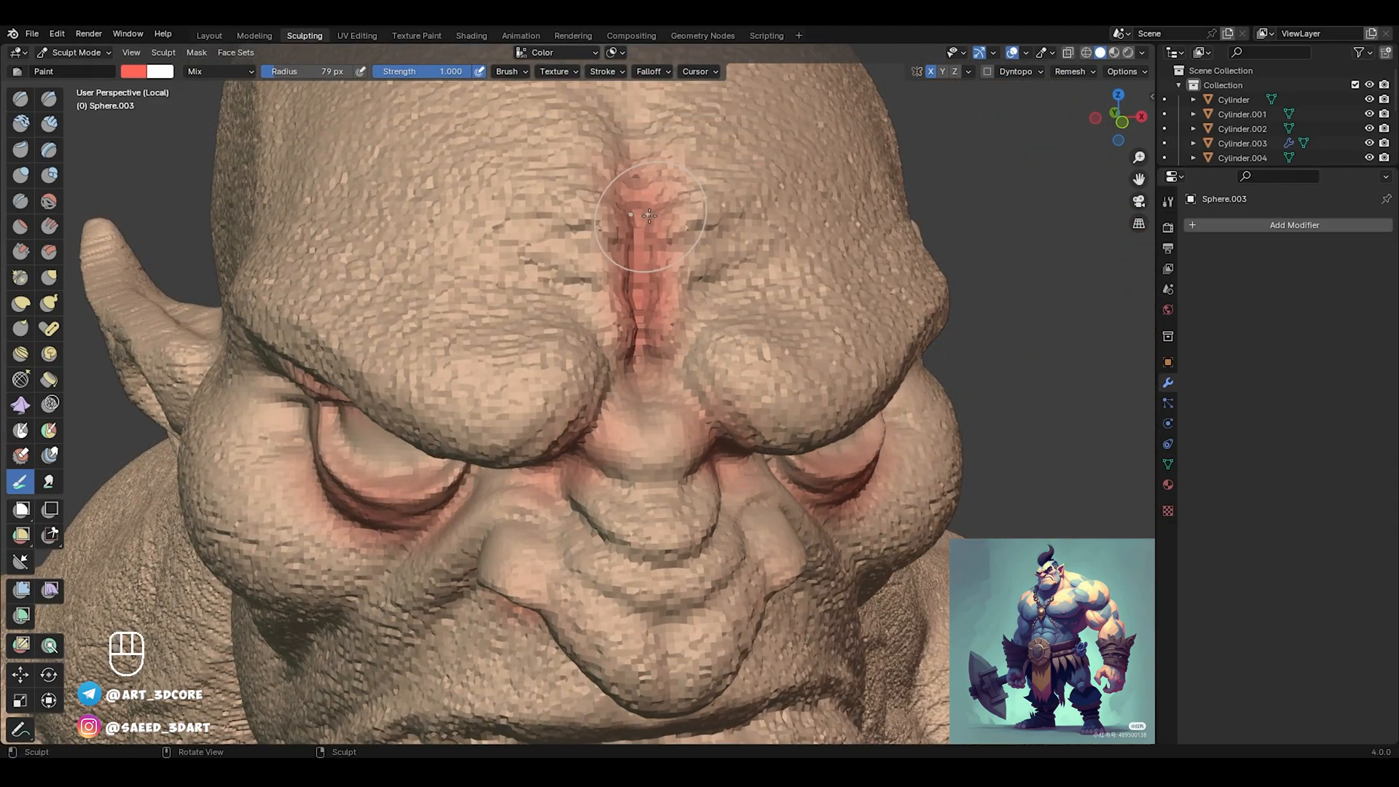
{"action": "middle_click_drag", "start_coordinate": [667, 304], "coordinate": [674, 300]}
{"action": "left_click_drag", "start_coordinate": [781, 321], "coordinate": [650, 367]}
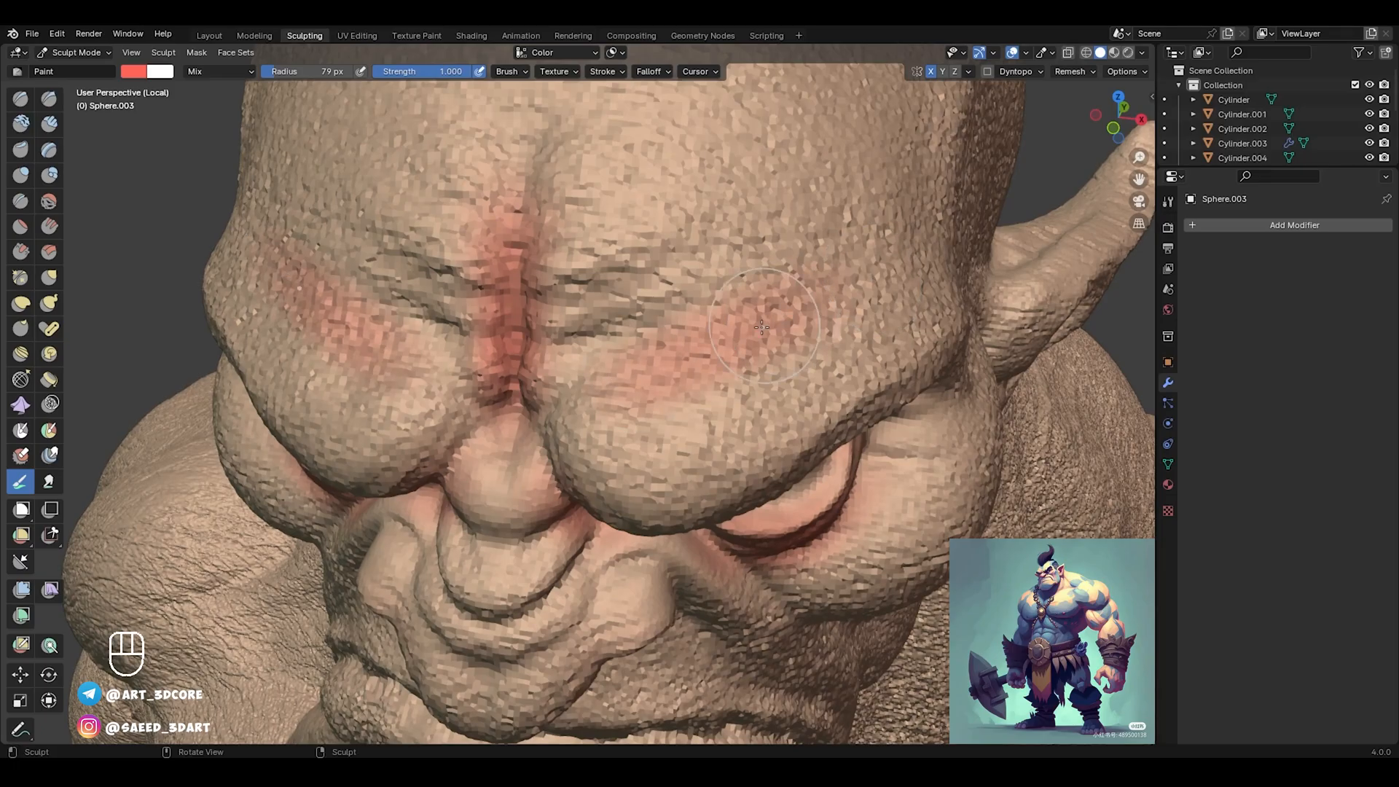
Deepen the red around the eye on the upper outer eyelid, outer corner and lower lid
{"action": "middle_click_drag", "start_coordinate": [576, 418], "coordinate": [619, 399], "text": "alt"}
{"action": "middle_click_drag", "start_coordinate": [628, 336], "coordinate": [645, 397], "text": "ctrl+alt"}
{"action": "left_click_drag", "start_coordinate": [644, 397], "coordinate": [674, 328], "text": "alt"}
{"action": "left_click_drag", "start_coordinate": [696, 364], "coordinate": [721, 317], "text": "ctrl+alt"}
{"action": "left_click_drag", "start_coordinate": [815, 320], "coordinate": [699, 331]}
{"action": "left_click_drag", "start_coordinate": [729, 343], "coordinate": [685, 334], "text": "alt"}
{"action": "left_click_drag", "start_coordinate": [796, 315], "coordinate": [707, 351]}
{"action": "mouse_move", "coordinate": [732, 405]}
{"action": "left_mouse_down", "text": "alt"}
{"action": "mouse_move", "coordinate": [666, 539]}
{"action": "mouse_move", "coordinate": [709, 475]}
{"action": "mouse_move", "coordinate": [732, 492]}
{"action": "left_mouse_up", "text": "alt"}
{"action": "mouse_move", "coordinate": [732, 491]}
{"action": "left_mouse_down", "text": "alt+shift"}
{"action": "mouse_move", "coordinate": [734, 469]}
{"action": "mouse_move", "coordinate": [773, 431]}
{"action": "left_mouse_up", "text": "alt+shift"}
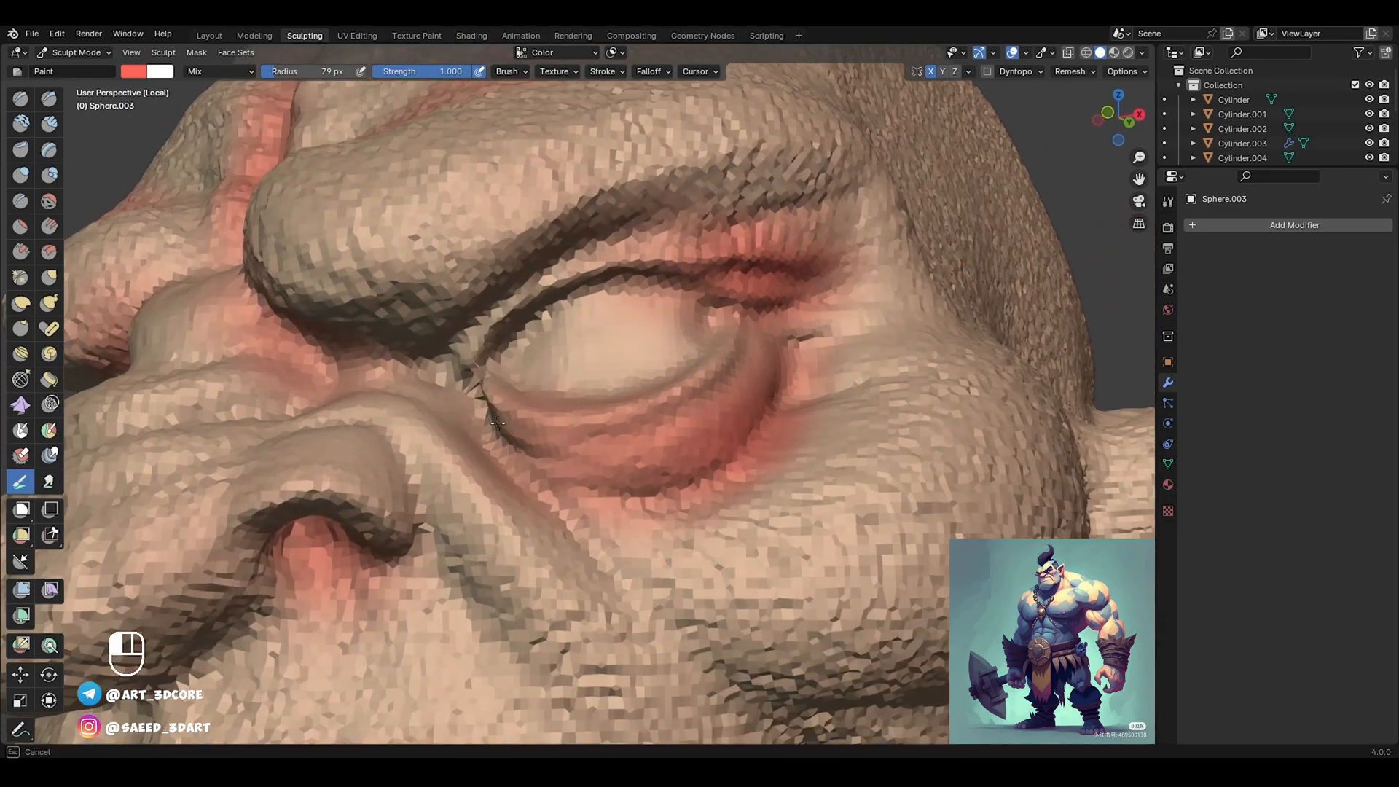
{"action": "mouse_move", "coordinate": [498, 422]}
{"action": "left_mouse_down"}
{"action": "mouse_move", "coordinate": [481, 367]}
{"action": "mouse_move", "coordinate": [426, 389]}
{"action": "left_mouse_up"}
Paint red inside the ear opening and along the inner folds of the pointed ear
{"action": "mouse_move", "coordinate": [426, 388]}
{"action": "left_mouse_down", "text": "alt"}
{"action": "mouse_move", "coordinate": [454, 430]}
{"action": "mouse_move", "coordinate": [521, 373]}
{"action": "mouse_move", "coordinate": [527, 387]}
{"action": "left_mouse_up", "text": "alt"}
{"action": "left_click_drag", "start_coordinate": [623, 288], "coordinate": [588, 437], "text": "ctrl+alt"}
{"action": "mouse_move", "coordinate": [589, 430]}
{"action": "left_mouse_down", "text": "alt"}
{"action": "mouse_move", "coordinate": [626, 353]}
{"action": "mouse_move", "coordinate": [556, 474]}
{"action": "mouse_move", "coordinate": [473, 539]}
{"action": "mouse_move", "coordinate": [492, 475]}
{"action": "left_mouse_up", "text": "alt"}
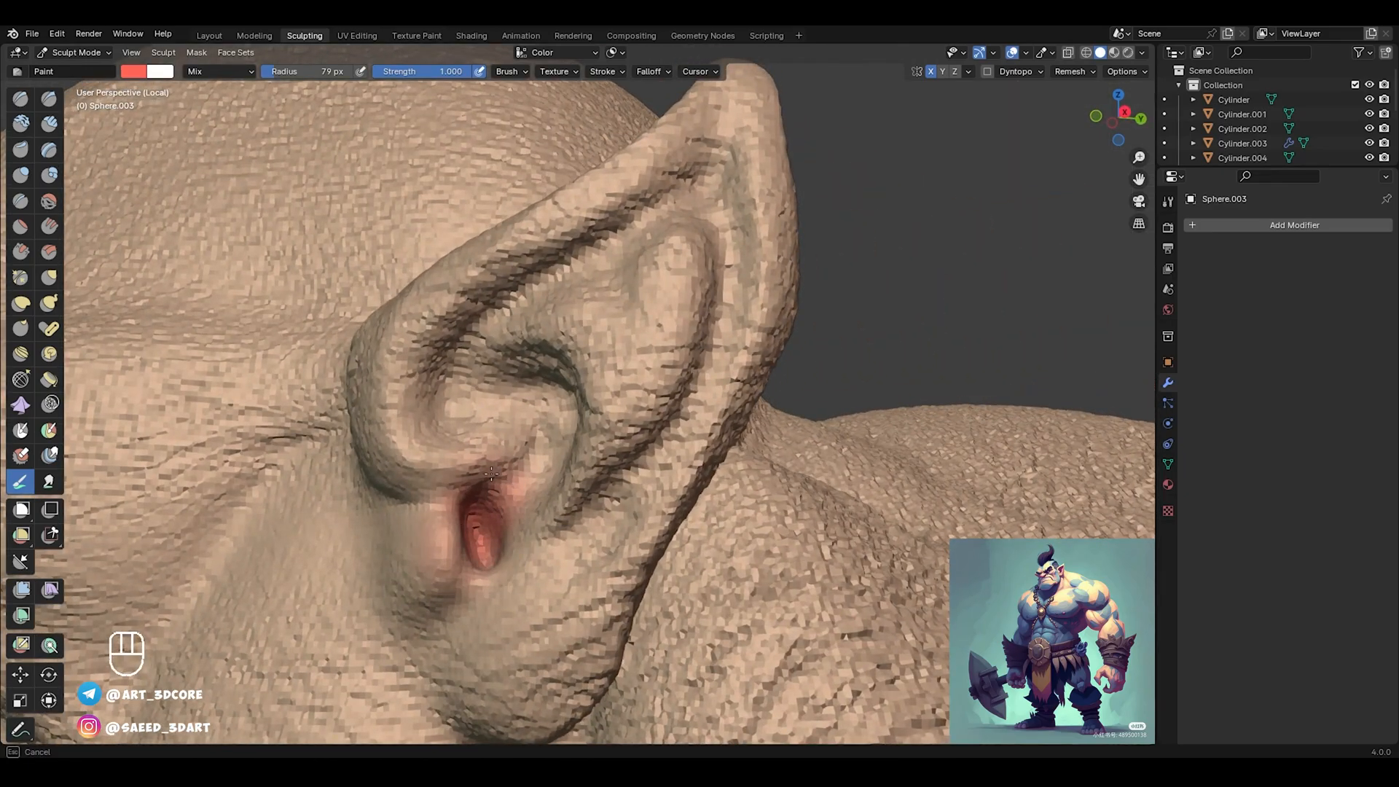
{"action": "mouse_move", "coordinate": [467, 376]}
{"action": "left_mouse_down"}
{"action": "mouse_move", "coordinate": [577, 260]}
{"action": "mouse_move", "coordinate": [659, 210]}
{"action": "mouse_move", "coordinate": [718, 211]}
{"action": "mouse_move", "coordinate": [702, 347]}
{"action": "left_mouse_up"}
{"action": "mouse_move", "coordinate": [616, 497]}
{"action": "left_mouse_down"}
{"action": "mouse_move", "coordinate": [597, 540]}
{"action": "mouse_move", "coordinate": [571, 434]}
{"action": "mouse_move", "coordinate": [653, 450]}
{"action": "mouse_move", "coordinate": [615, 397]}
{"action": "left_mouse_up"}
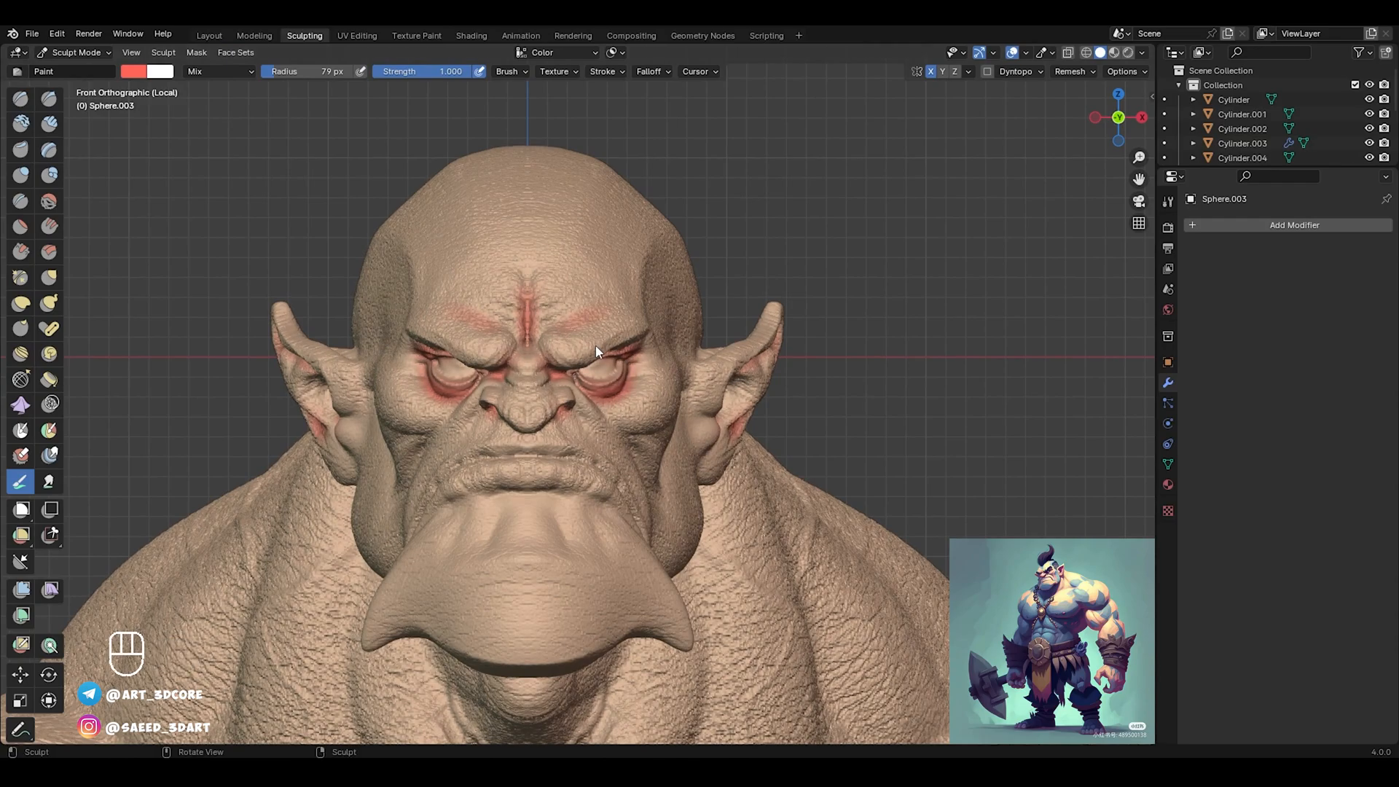
Paint red along the lower lip out to both mouth corners, undoing the stray tint on the upper lip
{"action": "middle_click_drag", "start_coordinate": [513, 473], "coordinate": [605, 419], "text": "ctrl"}
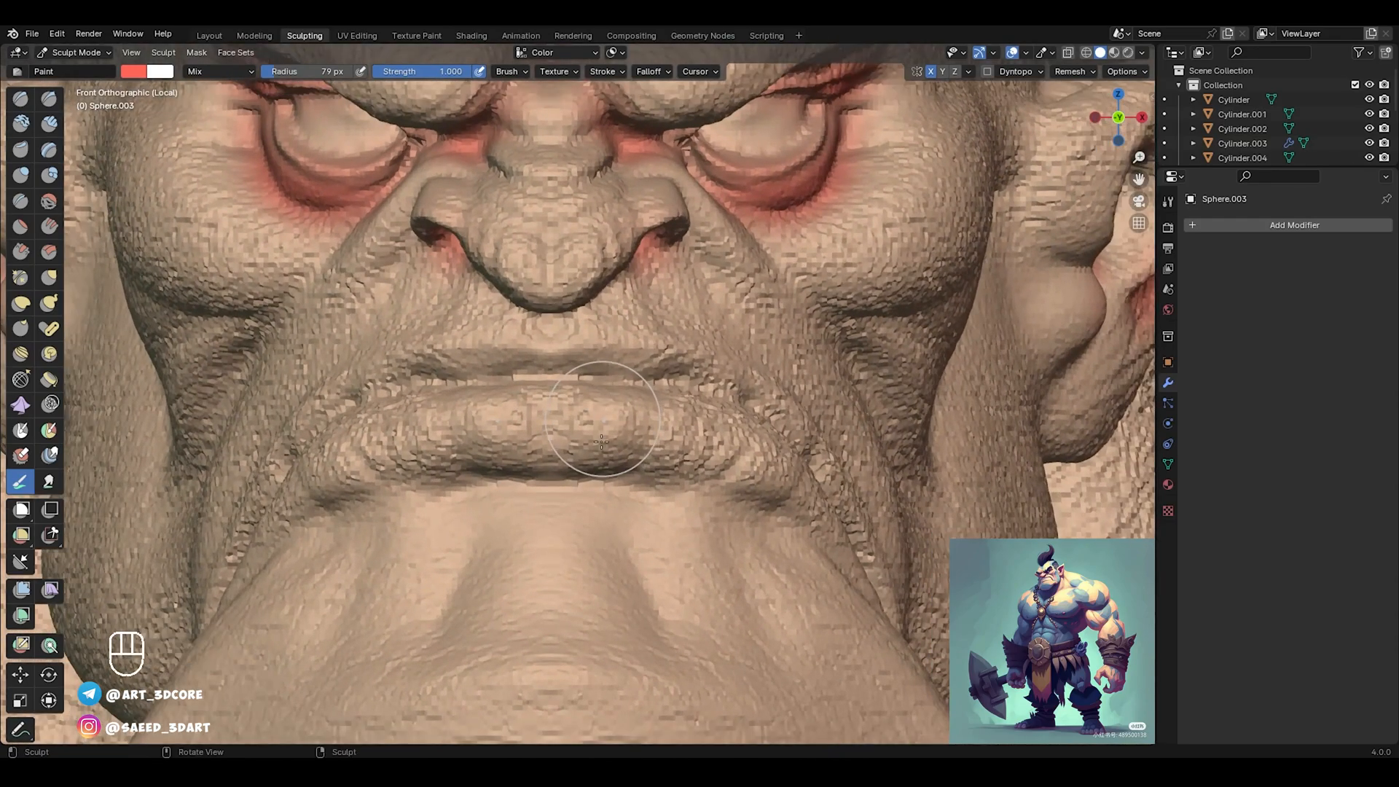
{"action": "mouse_move", "coordinate": [601, 440]}
{"action": "left_mouse_down"}
{"action": "mouse_move", "coordinate": [641, 422]}
{"action": "mouse_move", "coordinate": [451, 423]}
{"action": "mouse_move", "coordinate": [307, 467]}
{"action": "left_mouse_up"}
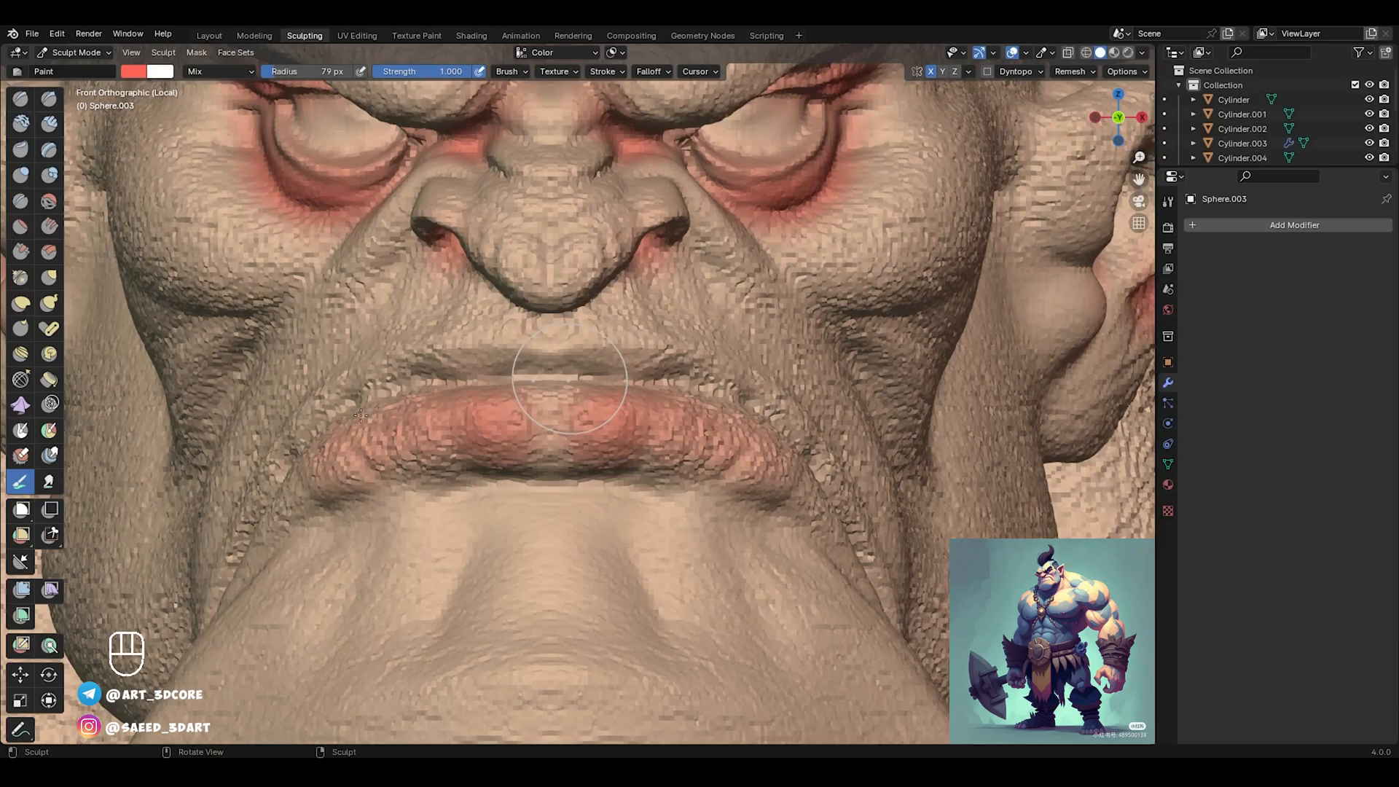
{"action": "mouse_move", "coordinate": [361, 415]}
{"action": "left_mouse_down"}
{"action": "mouse_move", "coordinate": [507, 389]}
{"action": "mouse_move", "coordinate": [678, 394]}
{"action": "mouse_move", "coordinate": [593, 434]}
{"action": "left_mouse_up"}
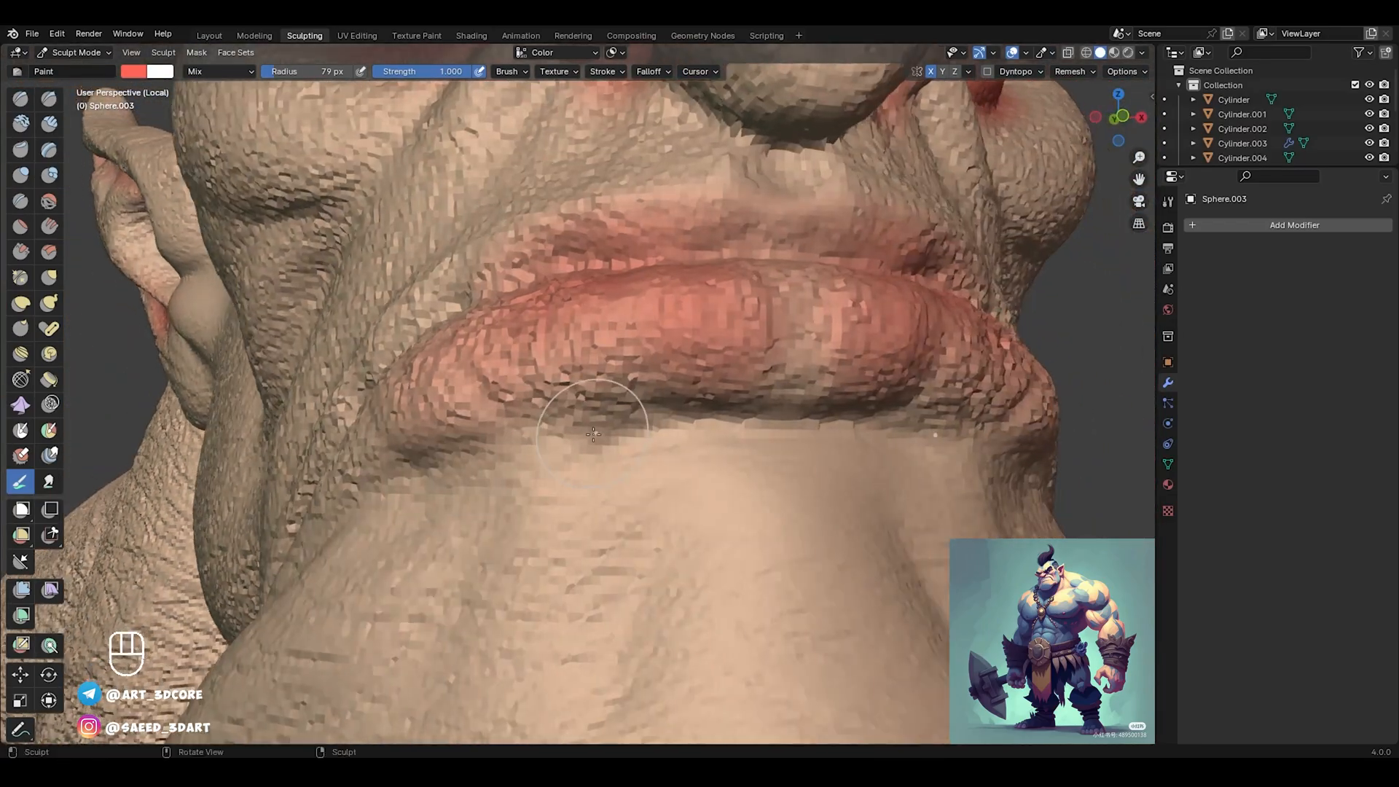
{"action": "key", "text": "ctrl+z"}
{"action": "left_click_drag", "start_coordinate": [639, 378], "coordinate": [718, 412], "text": "alt"}
{"action": "left_click_drag", "start_coordinate": [576, 386], "coordinate": [391, 438]}
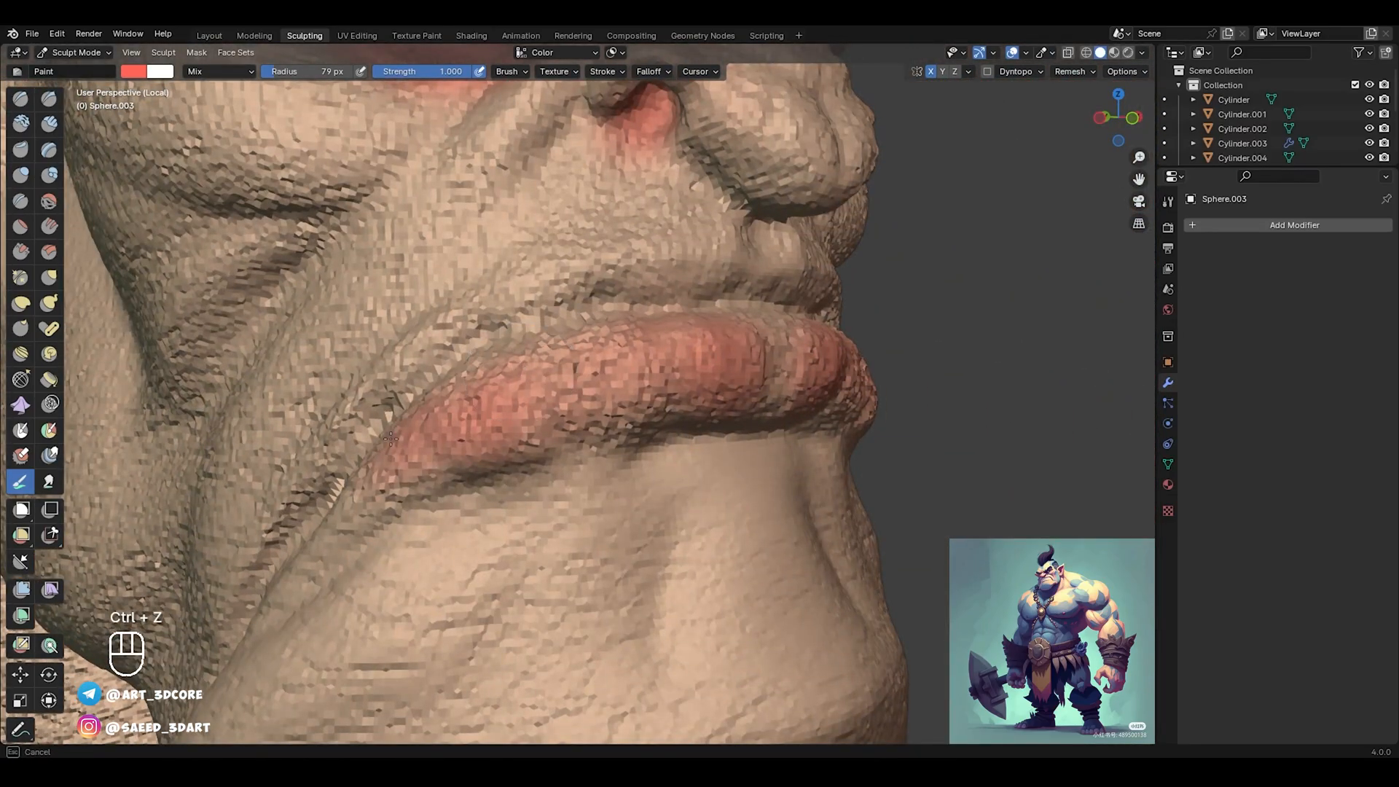
Fill the unpainted centre of the lower lip with red to join both halves
{"action": "left_click_drag", "start_coordinate": [732, 314], "coordinate": [684, 326]}
{"action": "mouse_move", "coordinate": [684, 325]}
{"action": "left_mouse_down", "text": "ctrl+alt"}
{"action": "mouse_move", "coordinate": [674, 438]}
{"action": "mouse_move", "coordinate": [550, 374]}
{"action": "mouse_move", "coordinate": [566, 459]}
{"action": "left_mouse_up", "text": "ctrl+alt"}
{"action": "left_click_drag", "start_coordinate": [573, 397], "coordinate": [565, 255], "text": "ctrl+alt"}
{"action": "mouse_move", "coordinate": [353, 358]}
{"action": "left_mouse_down", "text": "alt+shift"}
{"action": "mouse_move", "coordinate": [582, 406]}
{"action": "mouse_move", "coordinate": [537, 352]}
{"action": "left_mouse_up", "text": "alt+shift"}
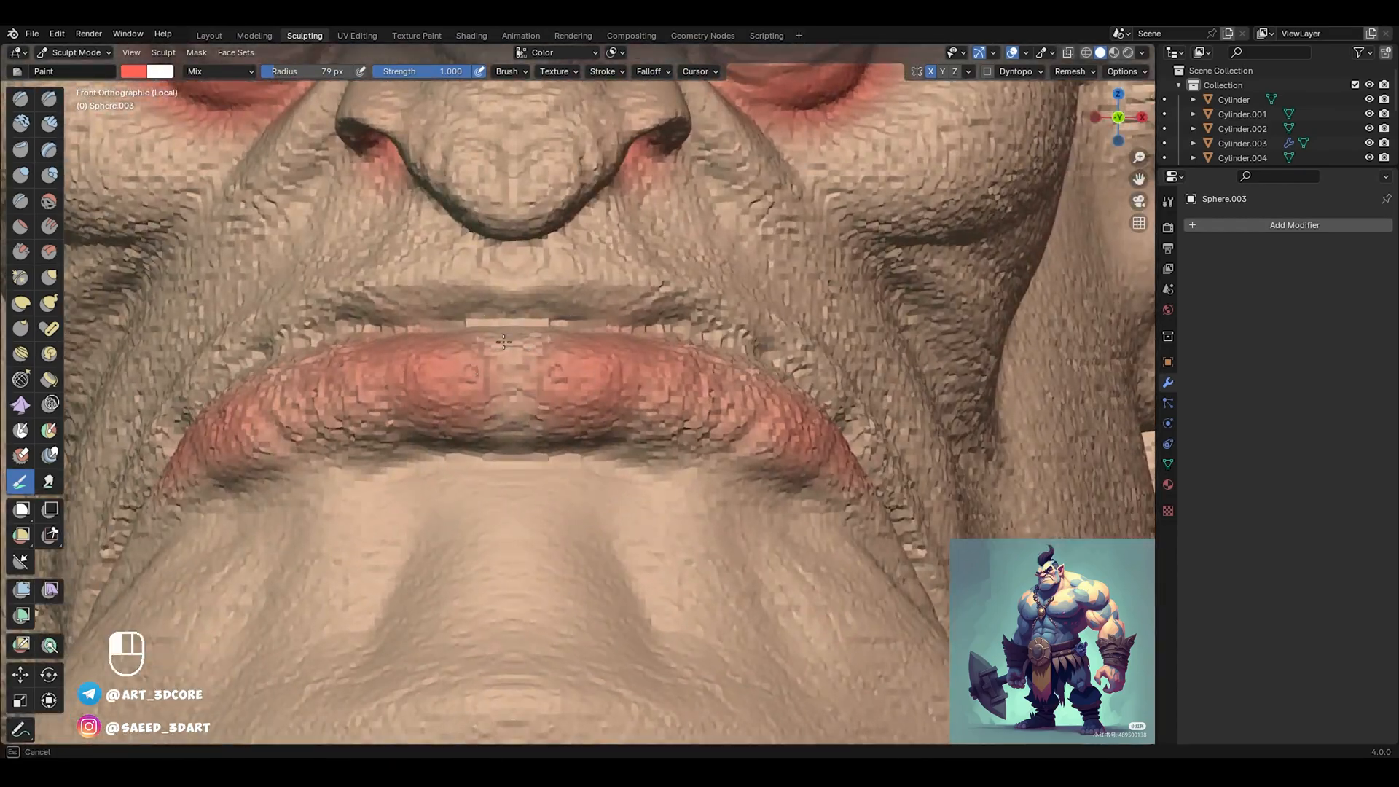
{"action": "left_click_drag", "start_coordinate": [576, 306], "coordinate": [667, 389], "text": "alt+shift"}
{"action": "mouse_move", "coordinate": [667, 390]}
{"action": "left_mouse_down", "text": "ctrl+alt"}
{"action": "mouse_move", "coordinate": [656, 423]}
{"action": "mouse_move", "coordinate": [553, 264]}
{"action": "left_mouse_up", "text": "ctrl+alt"}
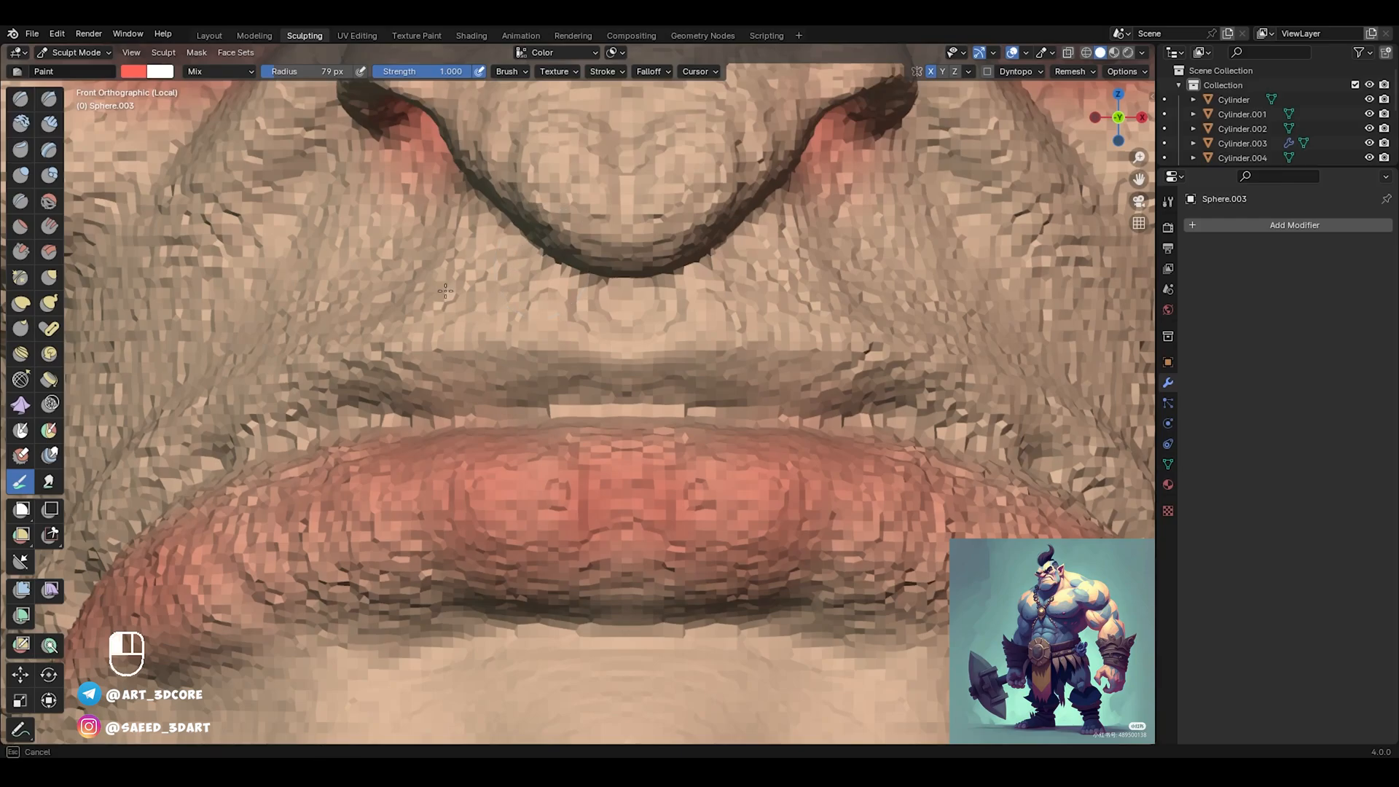
Paint red on the cheek hollow, beside the mouth corner and on the jaw behind the chin tusk
{"action": "left_click_drag", "start_coordinate": [446, 291], "coordinate": [503, 293]}
{"action": "left_click_drag", "start_coordinate": [647, 268], "coordinate": [635, 477], "text": "ctrl+alt"}
{"action": "left_click_drag", "start_coordinate": [692, 437], "coordinate": [576, 413], "text": "alt"}
{"action": "left_click_drag", "start_coordinate": [603, 531], "coordinate": [575, 455], "text": "ctrl+alt"}
{"action": "mouse_move", "coordinate": [557, 474]}
{"action": "left_mouse_down", "text": "alt"}
{"action": "mouse_move", "coordinate": [521, 481]}
{"action": "mouse_move", "coordinate": [493, 449]}
{"action": "left_mouse_up", "text": "alt"}
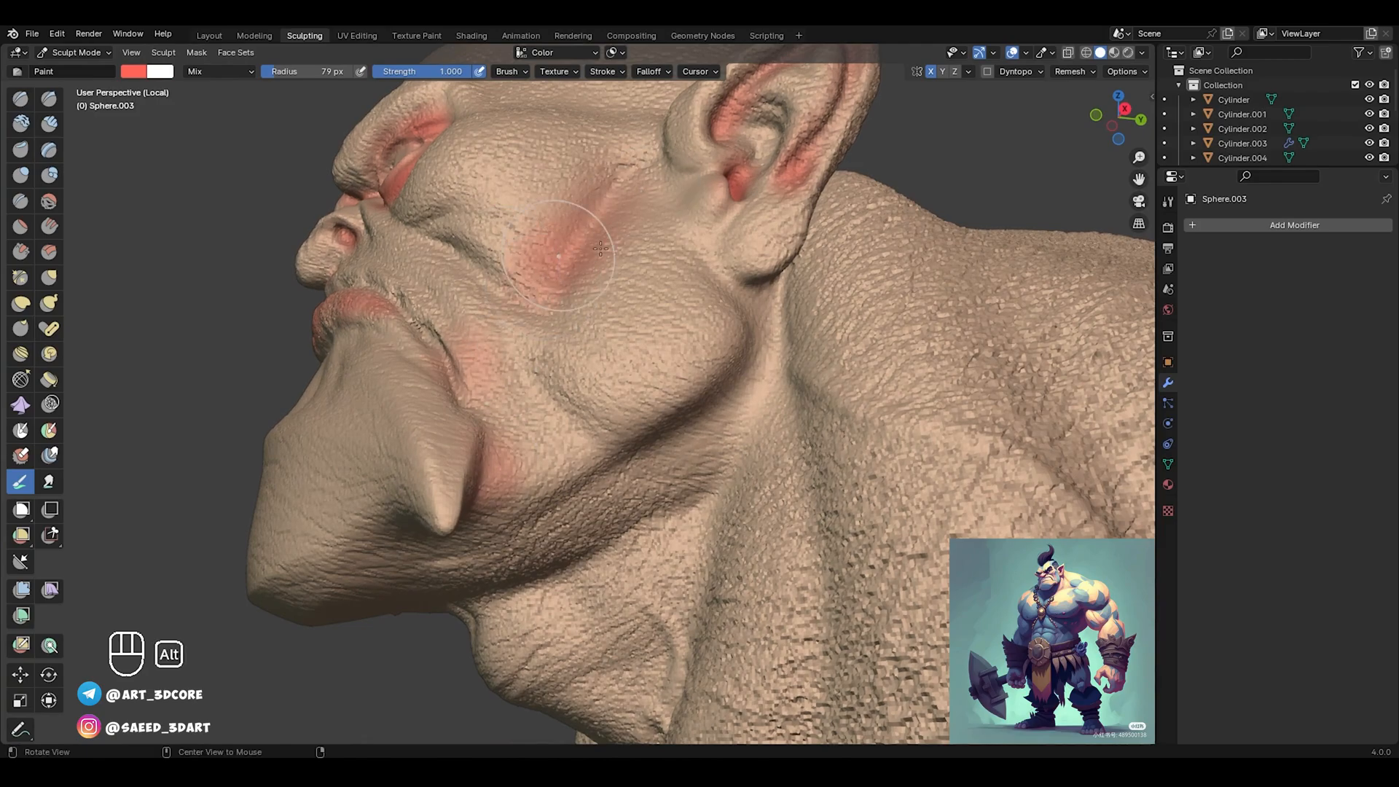
Paint red across the nape crease at the skull base, down the neck below the ear and on the temple
{"action": "mouse_move", "coordinate": [601, 249]}
{"action": "left_mouse_down", "text": "alt"}
{"action": "mouse_move", "coordinate": [748, 260]}
{"action": "mouse_move", "coordinate": [701, 273]}
{"action": "mouse_move", "coordinate": [722, 252]}
{"action": "left_mouse_up", "text": "alt"}
{"action": "mouse_move", "coordinate": [721, 252]}
{"action": "left_mouse_down", "text": "alt+shift"}
{"action": "mouse_move", "coordinate": [762, 322]}
{"action": "mouse_move", "coordinate": [766, 478]}
{"action": "left_mouse_up", "text": "alt+shift"}
{"action": "mouse_move", "coordinate": [802, 362]}
{"action": "left_mouse_down", "text": "alt"}
{"action": "mouse_move", "coordinate": [716, 366]}
{"action": "mouse_move", "coordinate": [631, 248]}
{"action": "mouse_move", "coordinate": [671, 281]}
{"action": "mouse_move", "coordinate": [750, 234]}
{"action": "left_mouse_up", "text": "alt"}
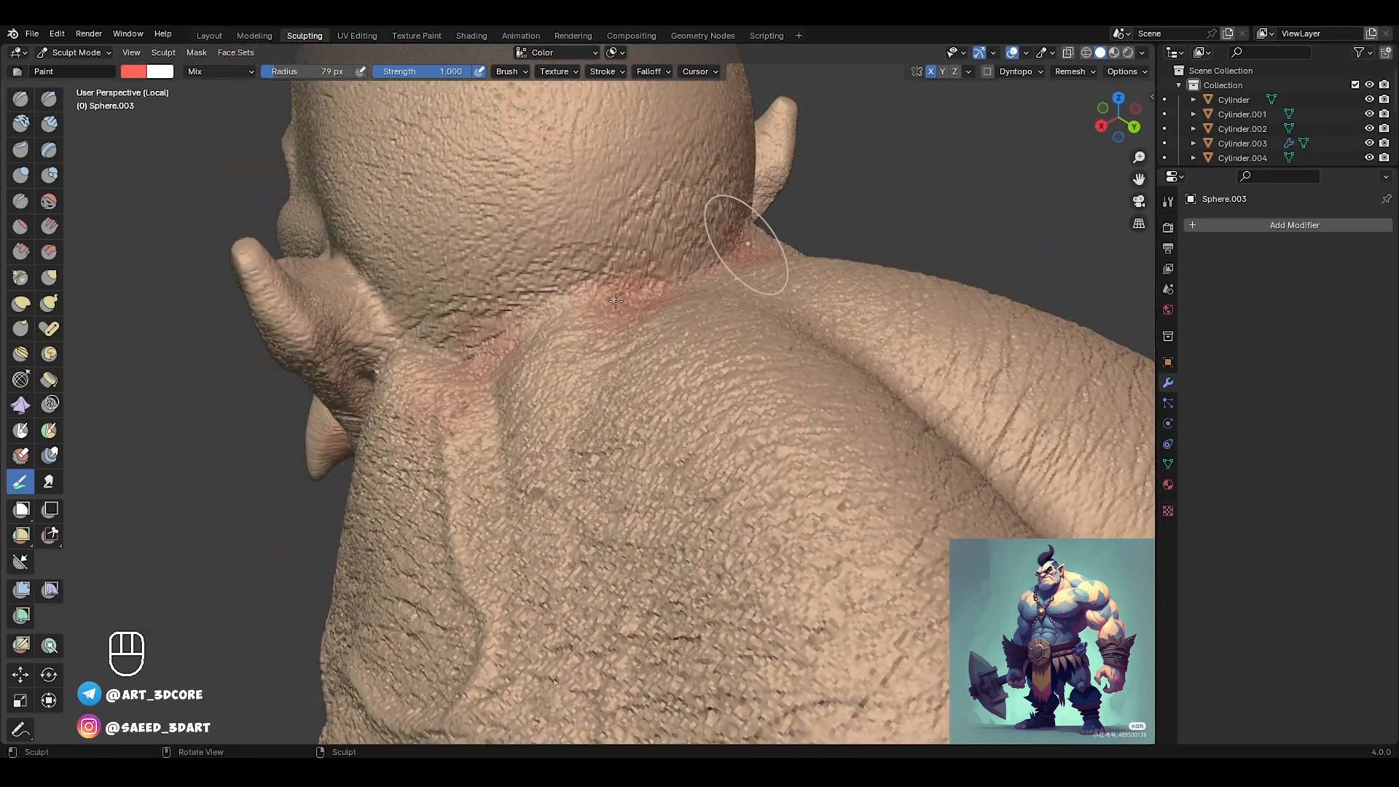
{"action": "left_click_drag", "start_coordinate": [583, 309], "coordinate": [542, 412], "text": "alt"}
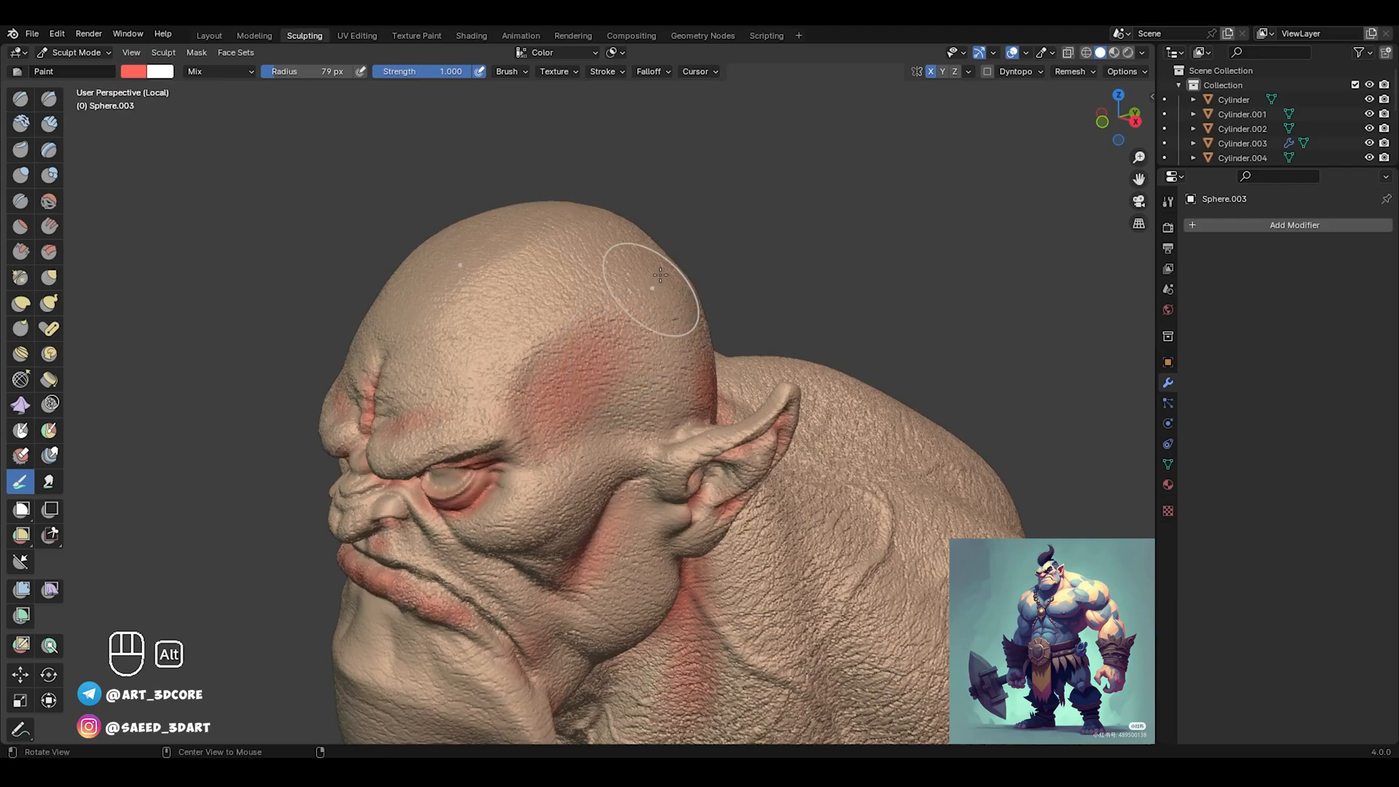
Reduce the brush radius to 69 px and paint the nipple on the chest red
{"action": "left_click_drag", "start_coordinate": [660, 275], "coordinate": [659, 365], "text": "ctrl+alt"}
{"action": "left_click_drag", "start_coordinate": [620, 321], "coordinate": [514, 320], "text": "ctrl+alt"}
{"action": "mouse_move", "coordinate": [618, 394]}
{"action": "left_mouse_down", "text": "alt+shift"}
{"action": "mouse_move", "coordinate": [616, 375]}
{"action": "mouse_move", "coordinate": [661, 328]}
{"action": "left_mouse_up", "text": "alt+shift"}
{"action": "left_click_drag", "start_coordinate": [660, 364], "coordinate": [636, 275], "text": "alt+shift"}
{"action": "mouse_move", "coordinate": [736, 372]}
{"action": "left_mouse_down", "text": "alt"}
{"action": "mouse_move", "coordinate": [674, 364]}
{"action": "mouse_move", "coordinate": [660, 335]}
{"action": "left_mouse_up", "text": "alt"}
{"action": "mouse_move", "coordinate": [692, 346]}
{"action": "left_mouse_down", "text": "ctrl+alt"}
{"action": "mouse_move", "coordinate": [675, 380]}
{"action": "mouse_move", "coordinate": [686, 450]}
{"action": "mouse_move", "coordinate": [611, 432]}
{"action": "left_mouse_up", "text": "ctrl+alt"}
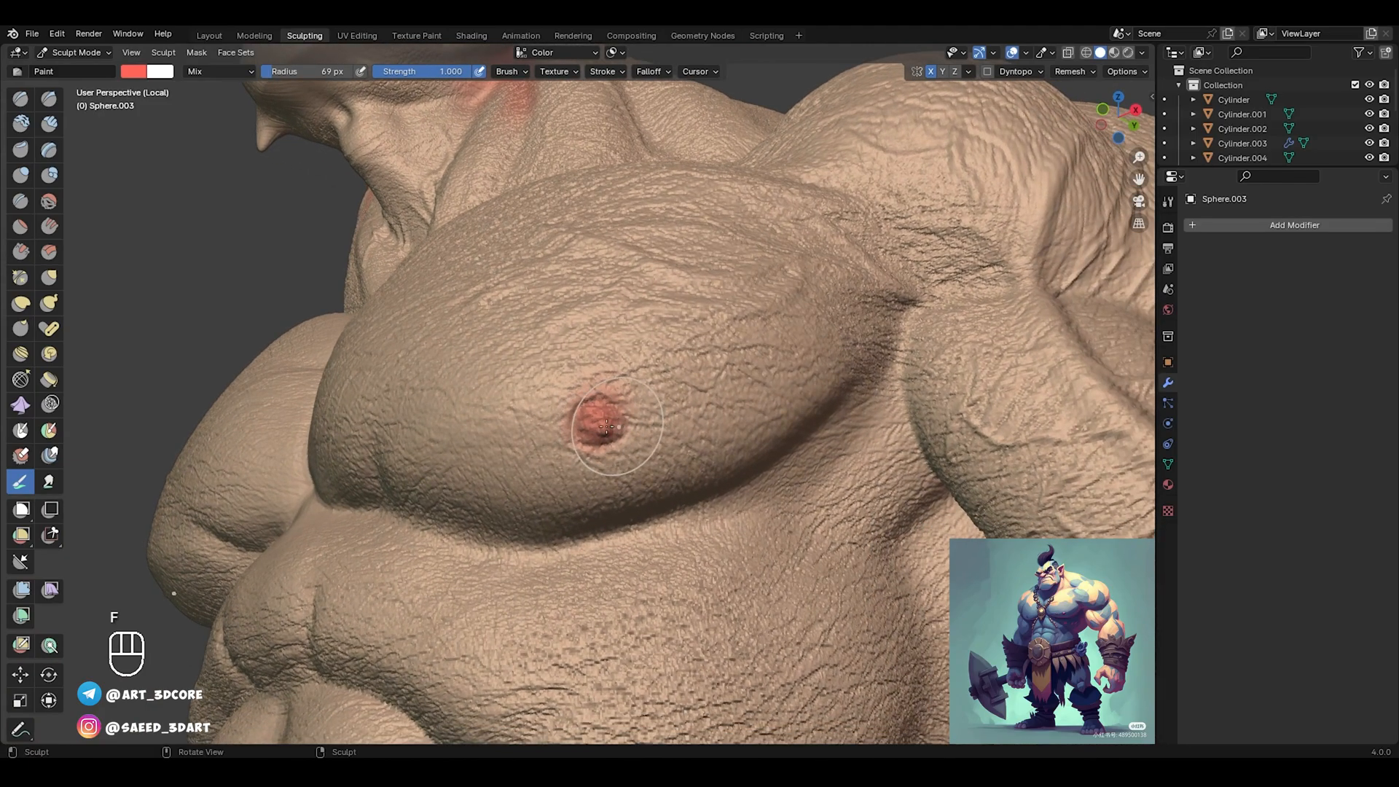
Paint red in the armpit, over the top of the biceps and onto the adjoining side of the ribcage
{"action": "left_click_drag", "start_coordinate": [679, 362], "coordinate": [666, 291], "text": "ctrl+alt"}
{"action": "mouse_move", "coordinate": [597, 379]}
{"action": "left_mouse_down", "text": "alt"}
{"action": "mouse_move", "coordinate": [656, 390]}
{"action": "mouse_move", "coordinate": [692, 419]}
{"action": "mouse_move", "coordinate": [616, 387]}
{"action": "left_mouse_up", "text": "alt"}
{"action": "mouse_move", "coordinate": [663, 394]}
{"action": "left_mouse_down", "text": "alt"}
{"action": "mouse_move", "coordinate": [555, 370]}
{"action": "mouse_move", "coordinate": [588, 352]}
{"action": "mouse_move", "coordinate": [618, 343]}
{"action": "mouse_move", "coordinate": [541, 457]}
{"action": "left_mouse_up", "text": "alt"}
{"action": "mouse_move", "coordinate": [646, 479]}
{"action": "left_mouse_down", "text": "alt"}
{"action": "mouse_move", "coordinate": [579, 466]}
{"action": "mouse_move", "coordinate": [641, 572]}
{"action": "left_mouse_up", "text": "alt"}
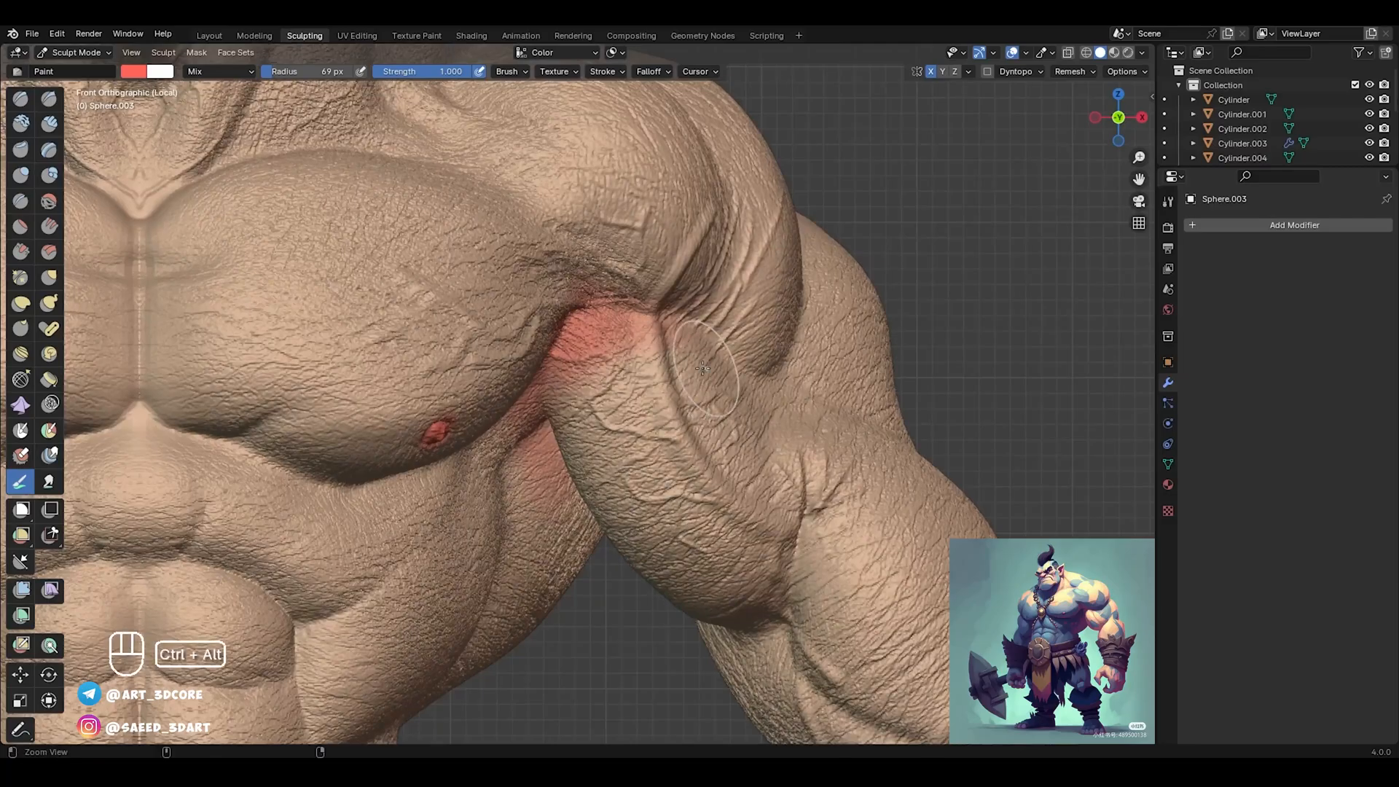
{"action": "mouse_move", "coordinate": [379, 437]}
{"action": "left_mouse_down", "text": "ctrl+alt"}
{"action": "mouse_move", "coordinate": [291, 397]}
{"action": "mouse_move", "coordinate": [438, 429]}
{"action": "mouse_move", "coordinate": [671, 440]}
{"action": "left_mouse_up", "text": "ctrl+alt"}
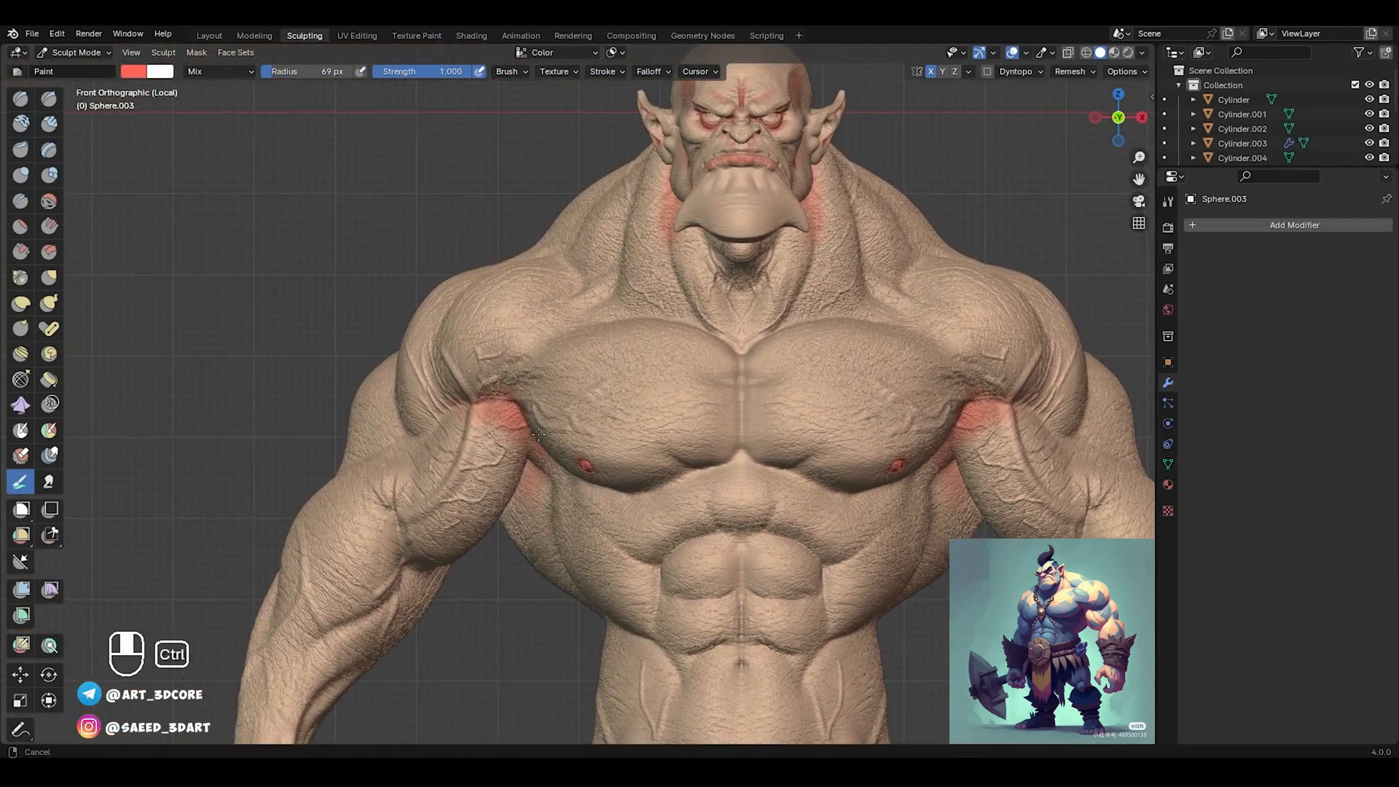
{"action": "left_click_drag", "start_coordinate": [539, 444], "coordinate": [612, 438], "text": "ctrl+alt"}
{"action": "mouse_move", "coordinate": [466, 481]}
{"action": "left_mouse_down", "text": "alt"}
{"action": "mouse_move", "coordinate": [539, 430]}
{"action": "mouse_move", "coordinate": [503, 448]}
{"action": "left_mouse_up", "text": "alt"}
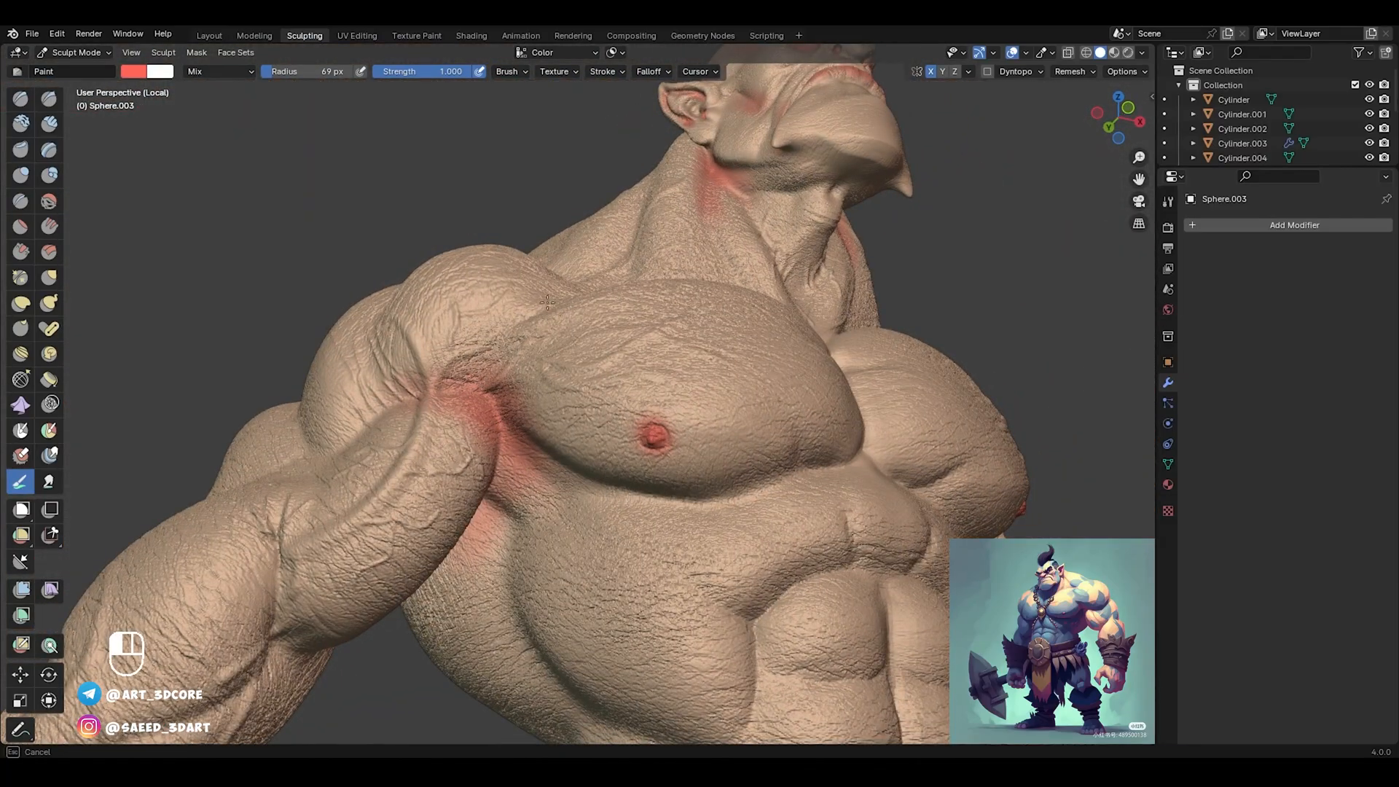
Paint red on the front shoulder crease and along the upper edge of the pectoral below the neck
{"action": "left_click_drag", "start_coordinate": [536, 328], "coordinate": [530, 321]}
{"action": "mouse_move", "coordinate": [583, 306]}
{"action": "left_mouse_down", "text": "alt"}
{"action": "mouse_move", "coordinate": [514, 357]}
{"action": "mouse_move", "coordinate": [627, 400]}
{"action": "left_mouse_up", "text": "alt"}
{"action": "left_click_drag", "start_coordinate": [627, 400], "coordinate": [696, 382], "text": "ctrl+alt"}
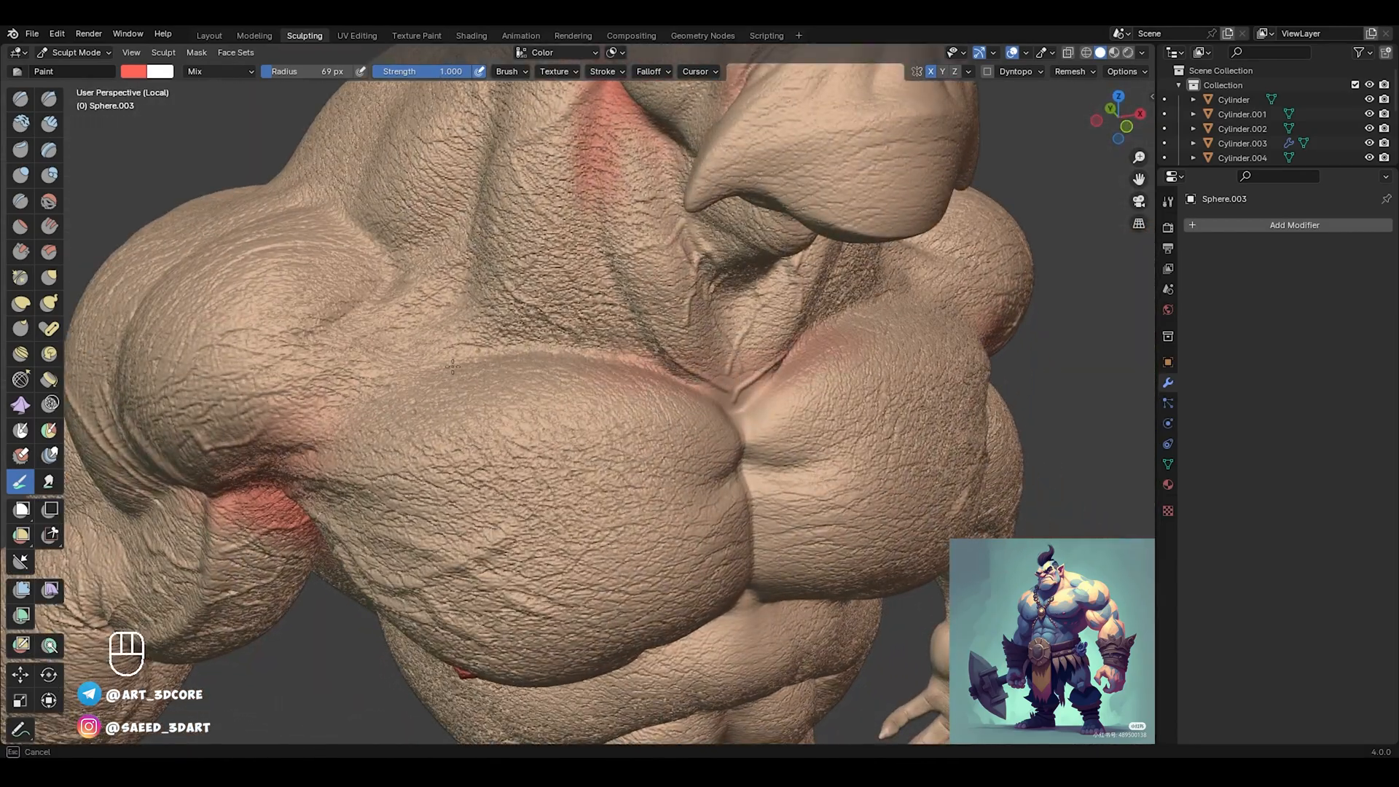
{"action": "left_click_drag", "start_coordinate": [453, 366], "coordinate": [537, 452], "text": "alt"}
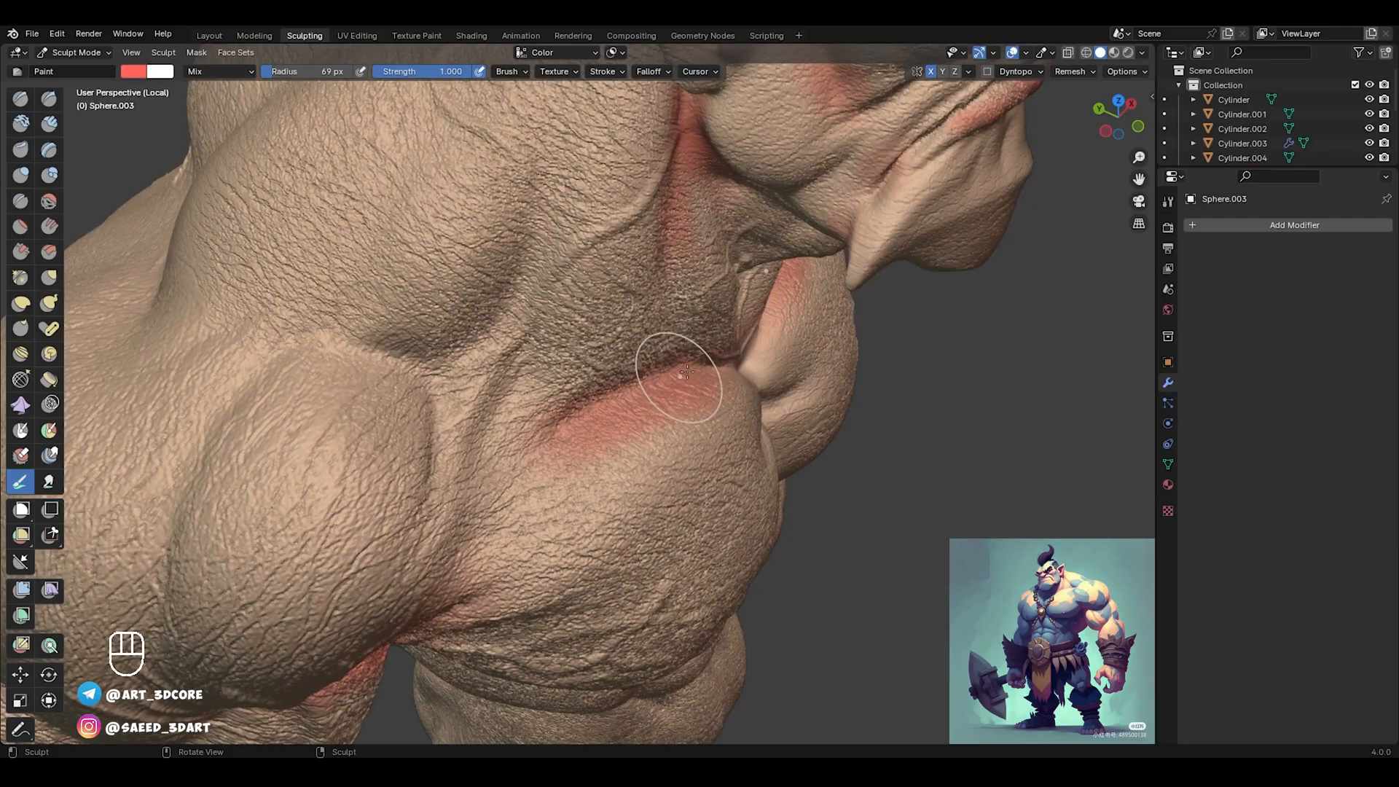
Paint a red band along the trapezius groove from the side of the neck down towards the upper back
{"action": "middle_click_drag", "start_coordinate": [640, 400], "coordinate": [674, 254], "text": "alt"}
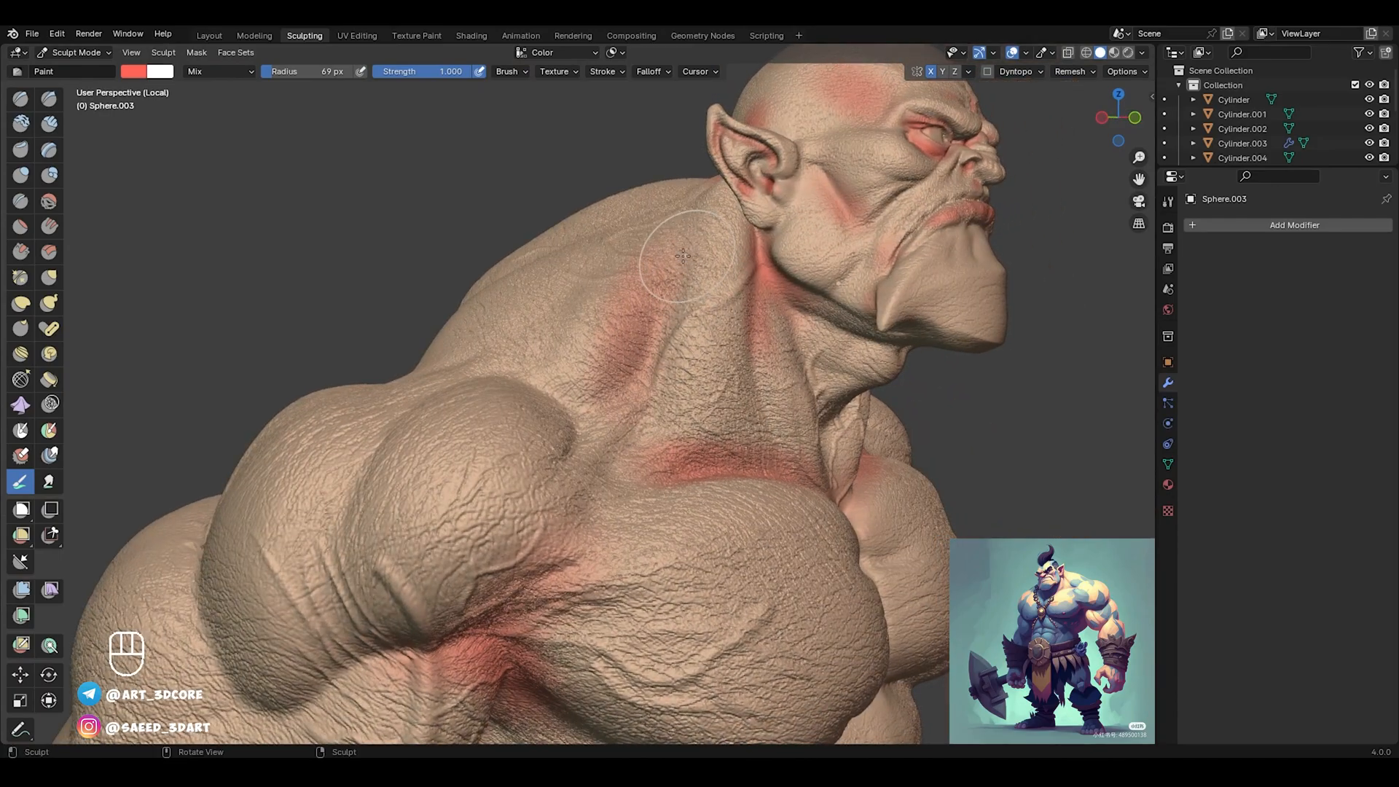
{"action": "mouse_move", "coordinate": [660, 328]}
{"action": "middle_mouse_down"}
{"action": "mouse_move", "coordinate": [644, 316]}
{"action": "mouse_move", "coordinate": [649, 328]}
{"action": "middle_mouse_up"}
{"action": "left_click_drag", "start_coordinate": [628, 212], "coordinate": [512, 463]}
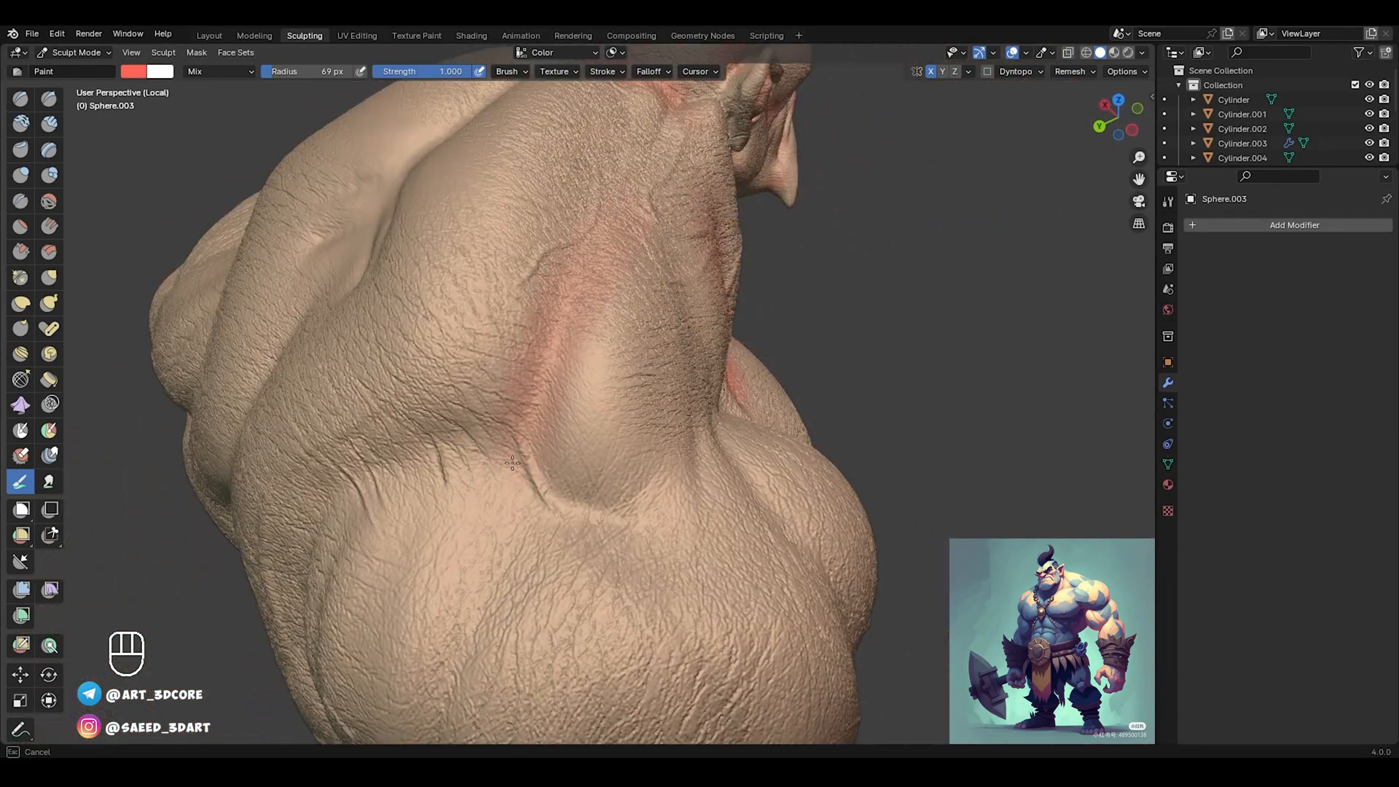
{"action": "middle_click_drag", "start_coordinate": [604, 359], "coordinate": [649, 358]}
{"action": "scroll", "coordinate": [604, 358], "scroll_direction": "down", "scroll_amount": 6}
{"action": "mouse_move", "coordinate": [560, 364]}
{"action": "middle_mouse_down"}
{"action": "mouse_move", "coordinate": [627, 365]}
{"action": "mouse_move", "coordinate": [596, 369]}
{"action": "middle_mouse_up"}
{"action": "scroll", "coordinate": [560, 408], "scroll_direction": "up", "scroll_amount": 3}
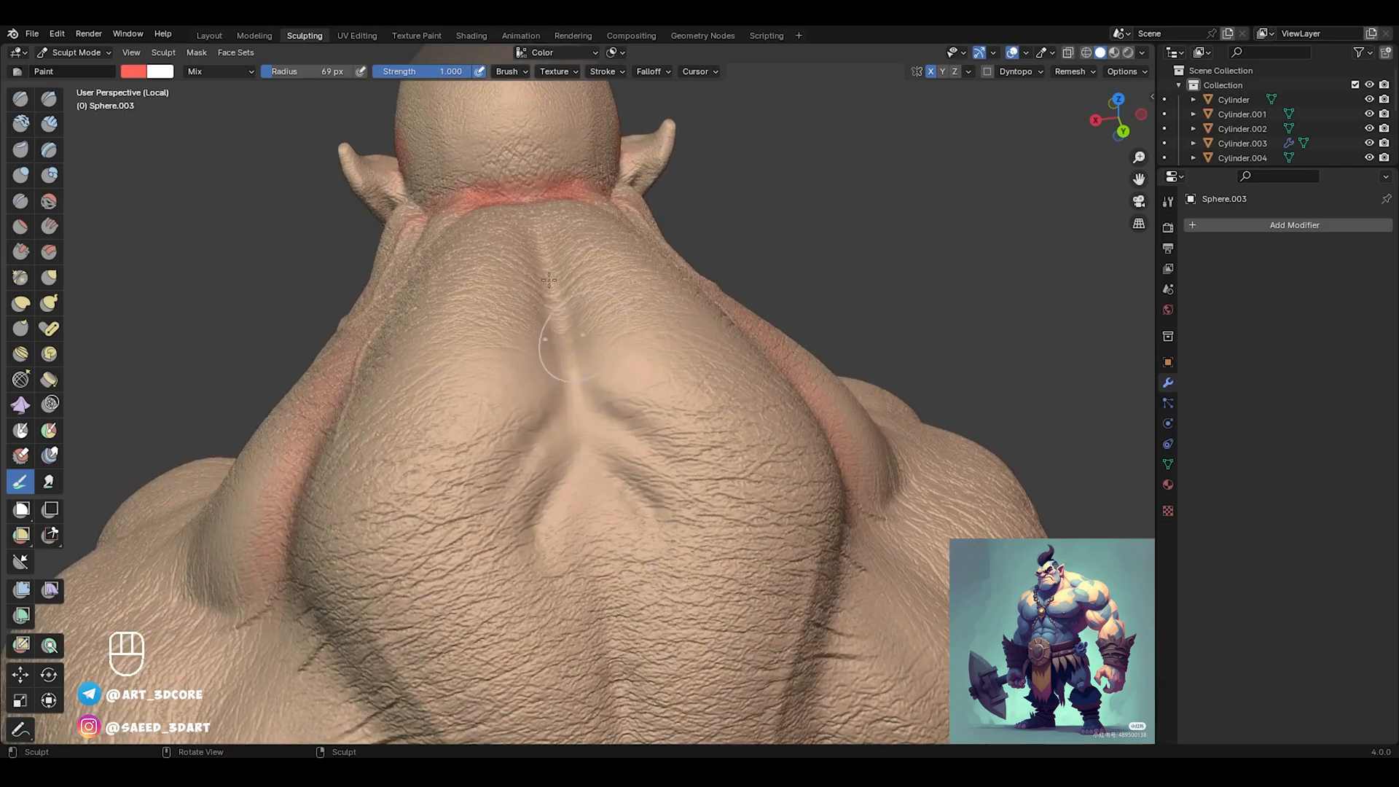
Paint red in the shoulder-blade hollows and down the spine groove from between the shoulder blades to the lower back
{"action": "left_click_drag", "start_coordinate": [545, 262], "coordinate": [579, 459]}
{"action": "left_click_drag", "start_coordinate": [576, 321], "coordinate": [575, 390], "text": "ctrl+alt"}
{"action": "left_click_drag", "start_coordinate": [608, 435], "coordinate": [682, 375], "text": "alt+shift"}
{"action": "left_click_drag", "start_coordinate": [683, 375], "coordinate": [633, 292], "text": "ctrl+alt"}
{"action": "mouse_move", "coordinate": [570, 350]}
{"action": "left_mouse_down"}
{"action": "mouse_move", "coordinate": [558, 435]}
{"action": "mouse_move", "coordinate": [531, 443]}
{"action": "left_mouse_up"}
{"action": "left_click_drag", "start_coordinate": [619, 437], "coordinate": [544, 309], "text": "alt+shift"}
{"action": "mouse_move", "coordinate": [636, 316]}
{"action": "left_mouse_down"}
{"action": "mouse_move", "coordinate": [643, 444]}
{"action": "mouse_move", "coordinate": [605, 475]}
{"action": "left_mouse_up"}
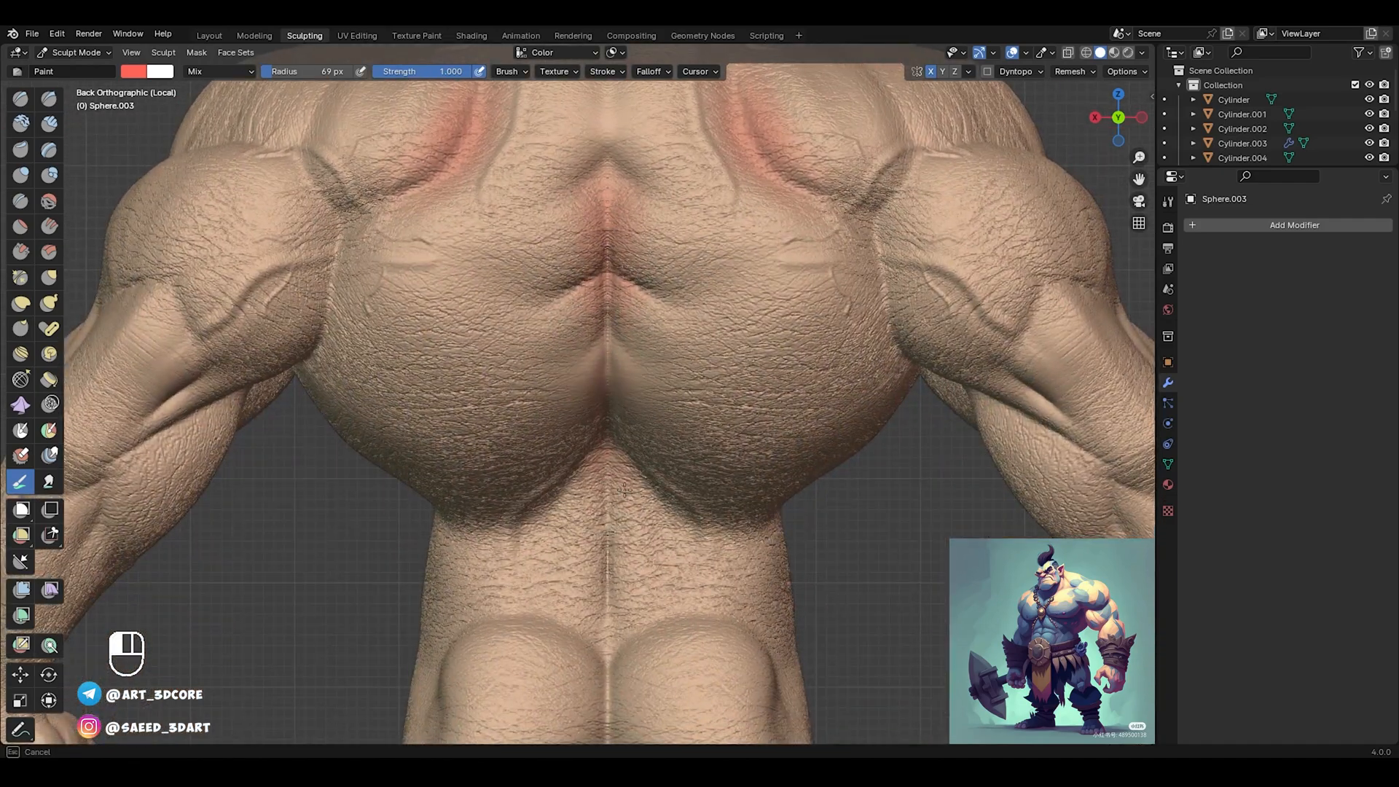
{"action": "mouse_move", "coordinate": [617, 585]}
{"action": "left_mouse_down", "text": "alt+shift"}
{"action": "mouse_move", "coordinate": [584, 437]}
{"action": "mouse_move", "coordinate": [581, 484]}
{"action": "left_mouse_up", "text": "alt+shift"}
Paint red down the flank crease below the armpit and in the groove beside the upper abdominal muscles
{"action": "left_click_drag", "start_coordinate": [581, 485], "coordinate": [492, 477], "text": "alt"}
{"action": "mouse_move", "coordinate": [492, 477]}
{"action": "left_mouse_down", "text": "alt+shift"}
{"action": "mouse_move", "coordinate": [555, 489]}
{"action": "mouse_move", "coordinate": [437, 480]}
{"action": "left_mouse_up", "text": "alt+shift"}
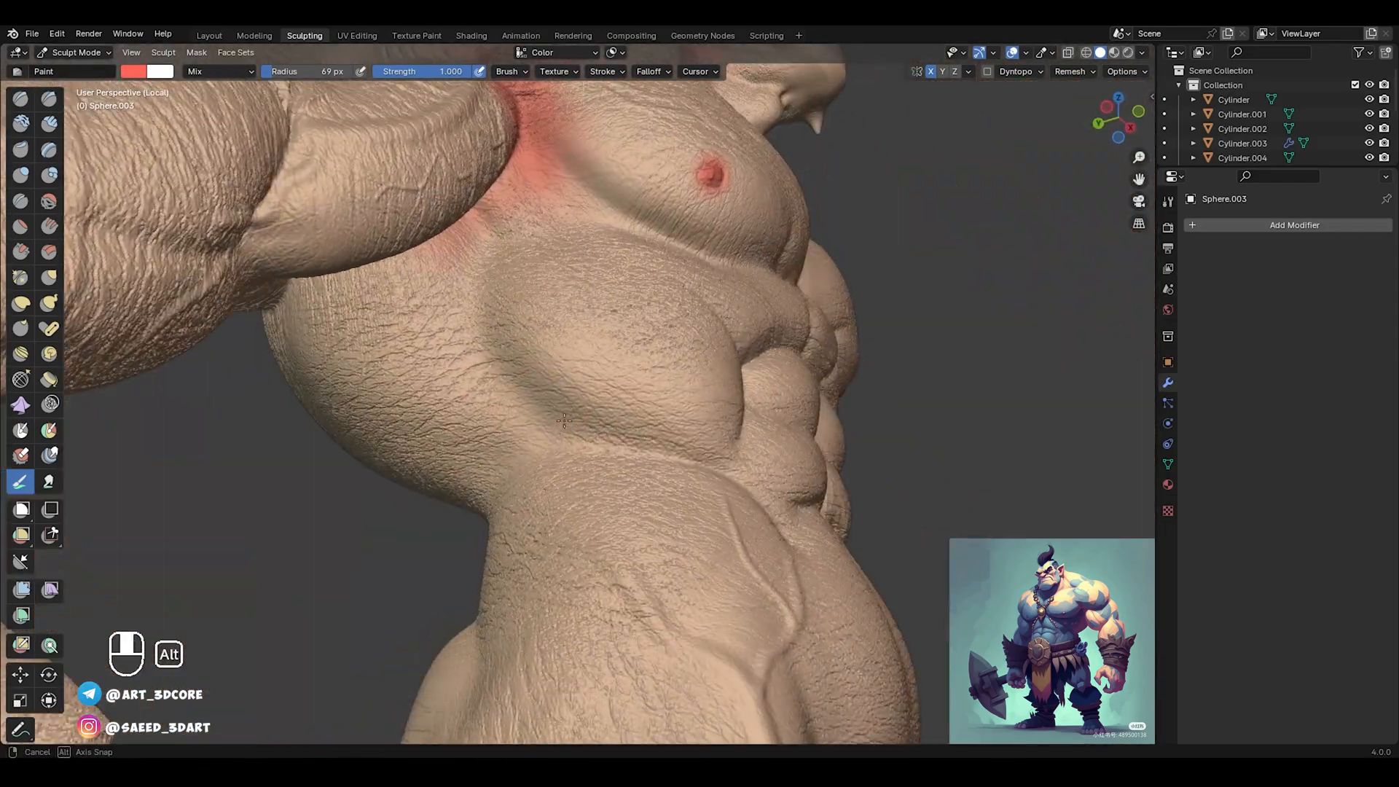
{"action": "left_click_drag", "start_coordinate": [513, 414], "coordinate": [531, 439]}
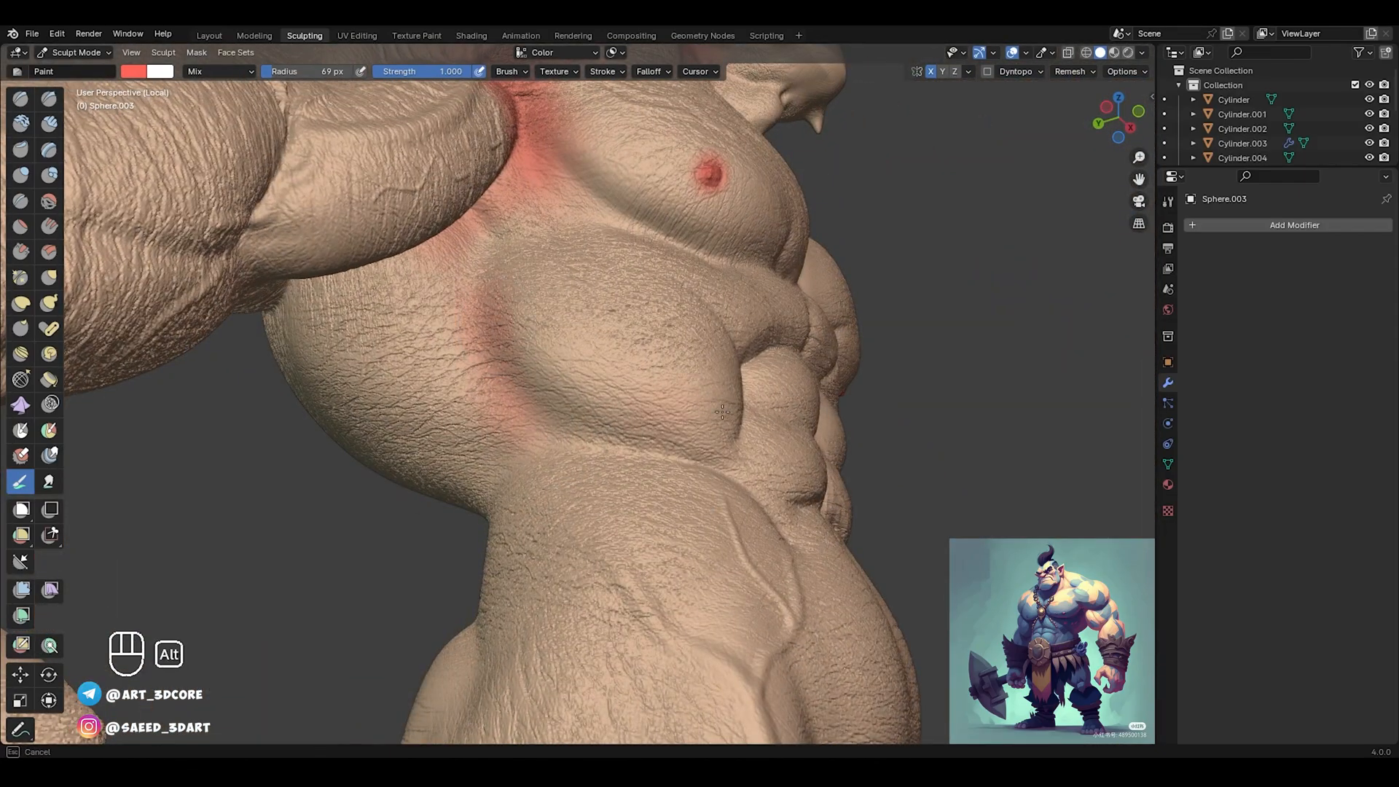
{"action": "left_click_drag", "start_coordinate": [722, 412], "coordinate": [612, 400], "text": "alt"}
{"action": "mouse_move", "coordinate": [569, 397]}
{"action": "left_mouse_down"}
{"action": "mouse_move", "coordinate": [566, 427]}
{"action": "mouse_move", "coordinate": [555, 397]}
{"action": "mouse_move", "coordinate": [557, 446]}
{"action": "left_mouse_up"}
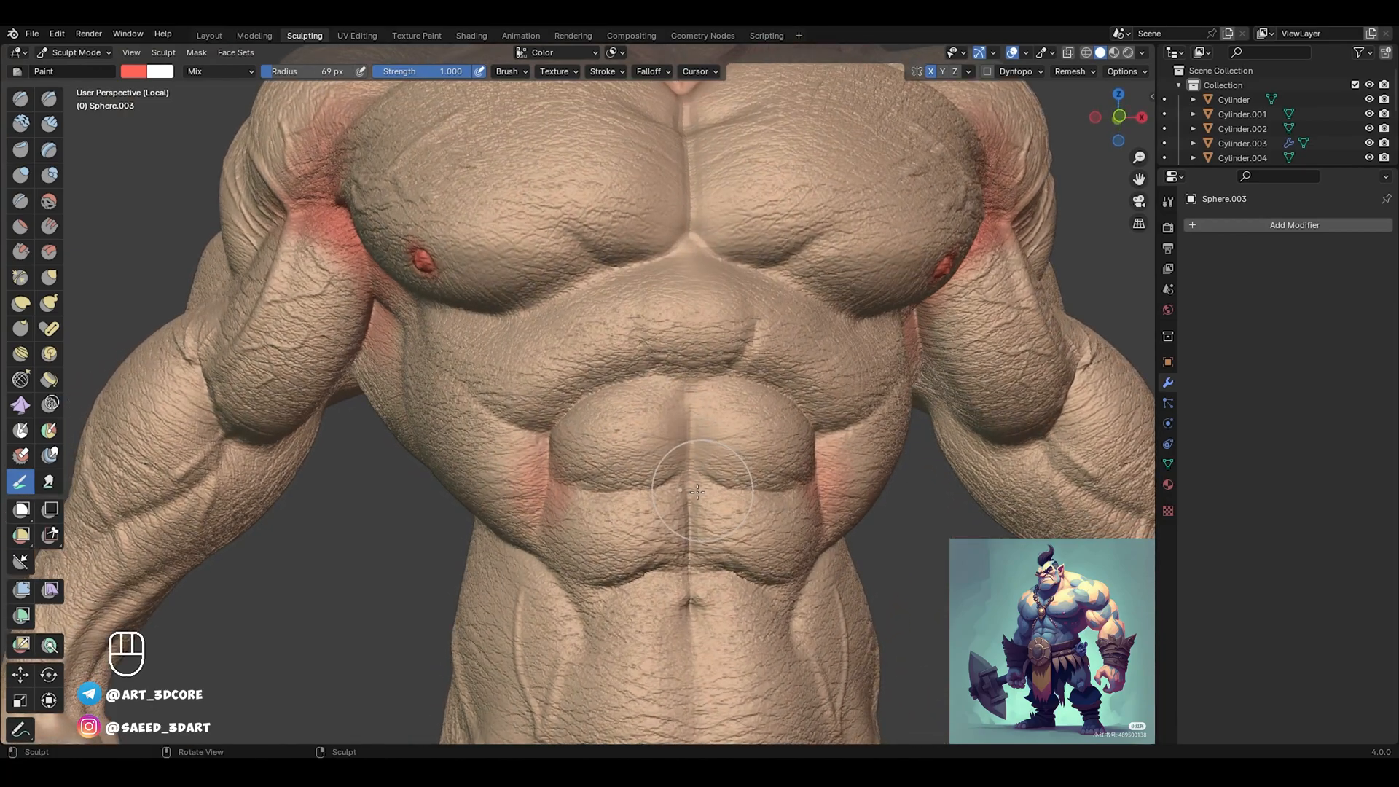
Paint red across the abdominal muscles, between the top pair and around the bump below the sternum
{"action": "left_click_drag", "start_coordinate": [716, 502], "coordinate": [719, 422], "text": "ctrl+alt"}
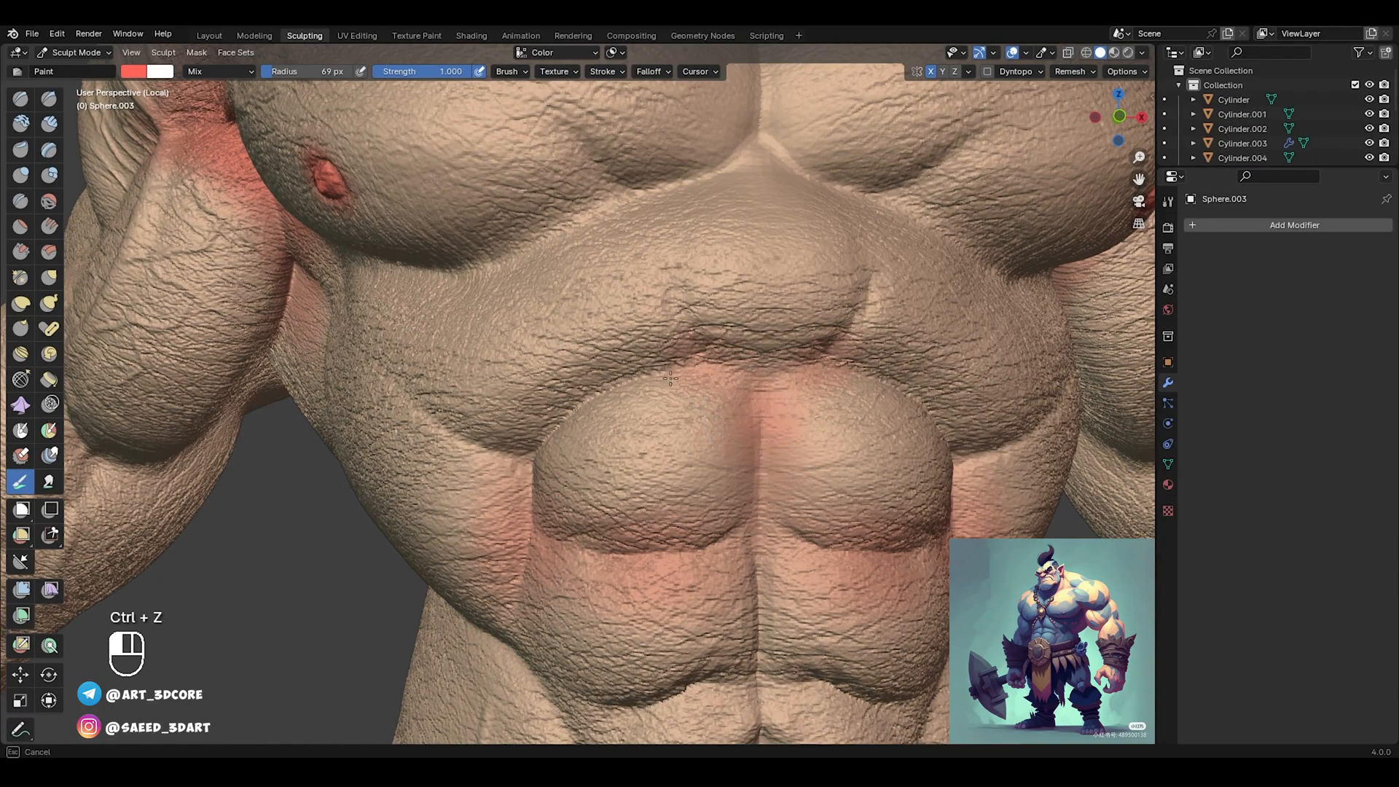
{"action": "left_click_drag", "start_coordinate": [732, 357], "coordinate": [721, 331], "text": "alt"}
{"action": "mouse_move", "coordinate": [721, 331]}
{"action": "left_mouse_down", "text": "alt+shift"}
{"action": "mouse_move", "coordinate": [707, 328]}
{"action": "mouse_move", "coordinate": [646, 417]}
{"action": "mouse_move", "coordinate": [672, 402]}
{"action": "left_mouse_up", "text": "alt+shift"}
{"action": "key", "text": "ctrl+z"}
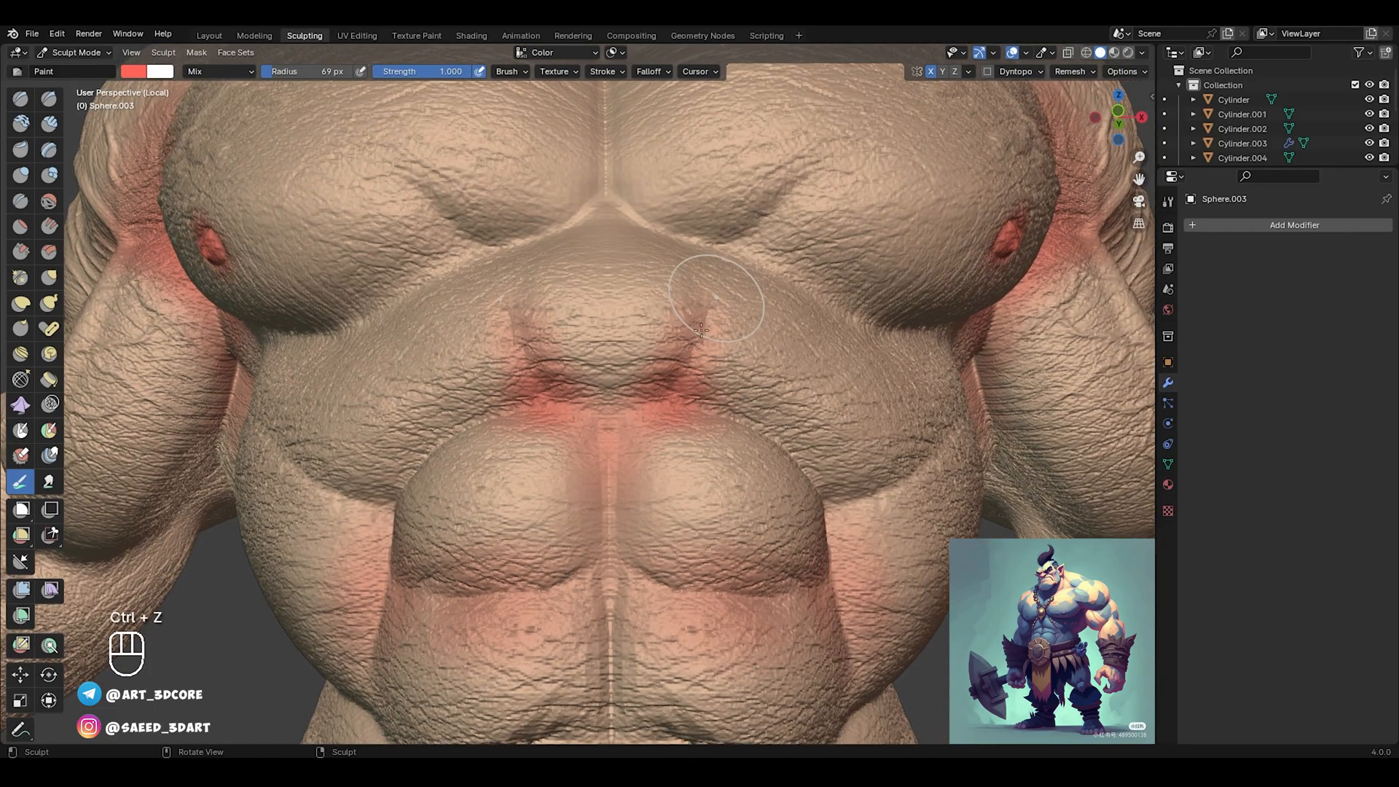
Paint red along the lower abdominal crease and on the inner lower part of each pectoral
{"action": "mouse_move", "coordinate": [754, 594]}
{"action": "left_mouse_down", "text": "alt+shift"}
{"action": "mouse_move", "coordinate": [677, 322]}
{"action": "mouse_move", "coordinate": [662, 334]}
{"action": "left_mouse_up", "text": "alt+shift"}
{"action": "mouse_move", "coordinate": [466, 512]}
{"action": "left_mouse_down"}
{"action": "mouse_move", "coordinate": [466, 468]}
{"action": "mouse_move", "coordinate": [540, 516]}
{"action": "left_mouse_up"}
{"action": "mouse_move", "coordinate": [539, 516]}
{"action": "left_mouse_down", "text": "alt+shift"}
{"action": "mouse_move", "coordinate": [578, 327]}
{"action": "mouse_move", "coordinate": [657, 271]}
{"action": "mouse_move", "coordinate": [621, 420]}
{"action": "mouse_move", "coordinate": [503, 363]}
{"action": "mouse_move", "coordinate": [375, 340]}
{"action": "left_mouse_up", "text": "alt+shift"}
Paint red along the rear armpit crease and in the groove behind the shoulder muscle
{"action": "scroll", "coordinate": [647, 338], "scroll_direction": "down", "scroll_amount": 8}
{"action": "scroll", "coordinate": [652, 305], "scroll_direction": "up", "scroll_amount": 4}
{"action": "mouse_move", "coordinate": [609, 314]}
{"action": "left_mouse_down", "text": "ctrl+alt"}
{"action": "mouse_move", "coordinate": [579, 436]}
{"action": "mouse_move", "coordinate": [634, 412]}
{"action": "mouse_move", "coordinate": [543, 403]}
{"action": "mouse_move", "coordinate": [568, 403]}
{"action": "left_mouse_up", "text": "ctrl+alt"}
{"action": "mouse_move", "coordinate": [568, 403]}
{"action": "left_mouse_down", "text": "ctrl+alt"}
{"action": "mouse_move", "coordinate": [565, 328]}
{"action": "mouse_move", "coordinate": [534, 431]}
{"action": "left_mouse_up", "text": "ctrl+alt"}
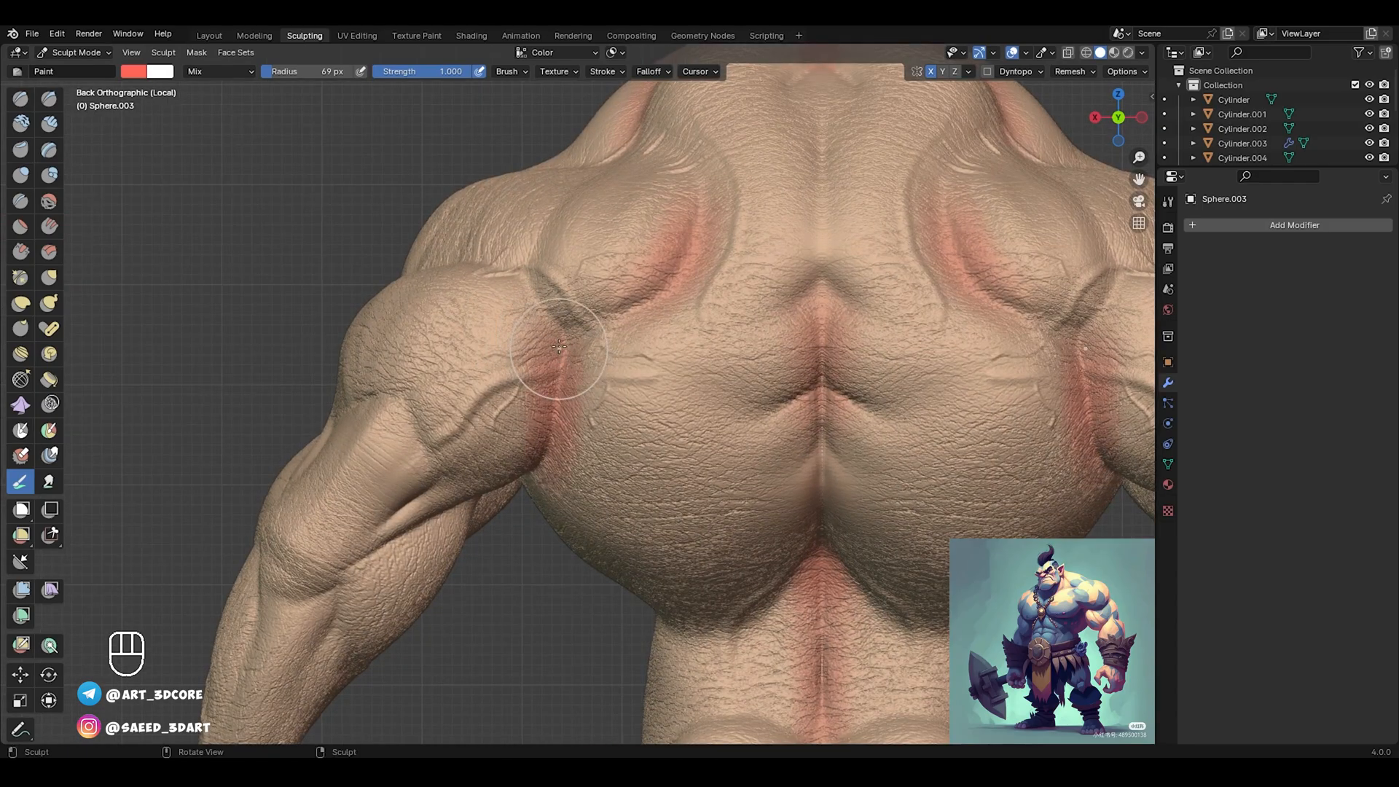
{"action": "middle_click_drag", "start_coordinate": [559, 346], "coordinate": [602, 341]}
{"action": "left_click_drag", "start_coordinate": [620, 360], "coordinate": [775, 353], "text": "alt"}
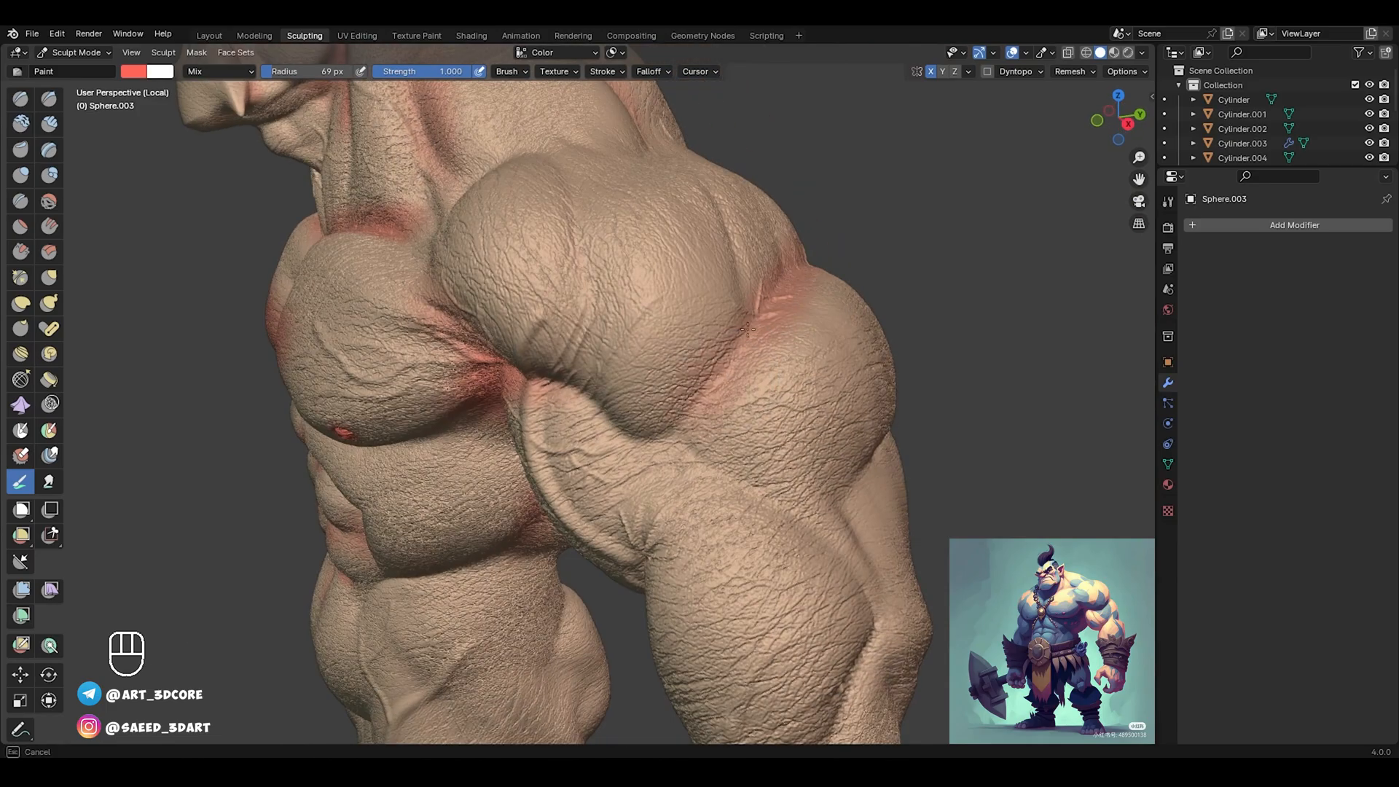
{"action": "left_click_drag", "start_coordinate": [729, 398], "coordinate": [631, 363], "text": "alt"}
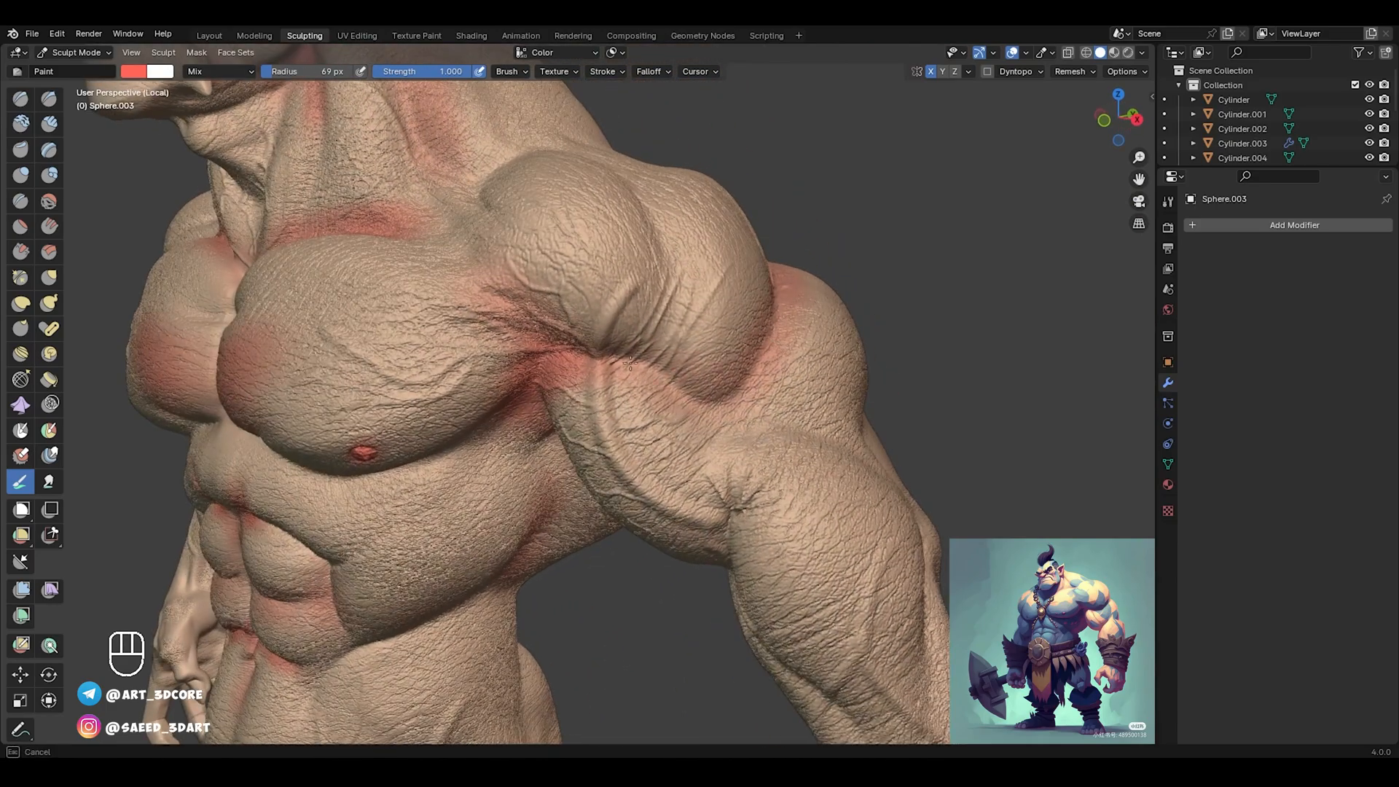
Paint red along the inner forearm crease just below the biceps
{"action": "left_click_drag", "start_coordinate": [710, 387], "coordinate": [612, 444], "text": "ctrl+alt"}
{"action": "left_click_drag", "start_coordinate": [503, 440], "coordinate": [567, 434], "text": "alt"}
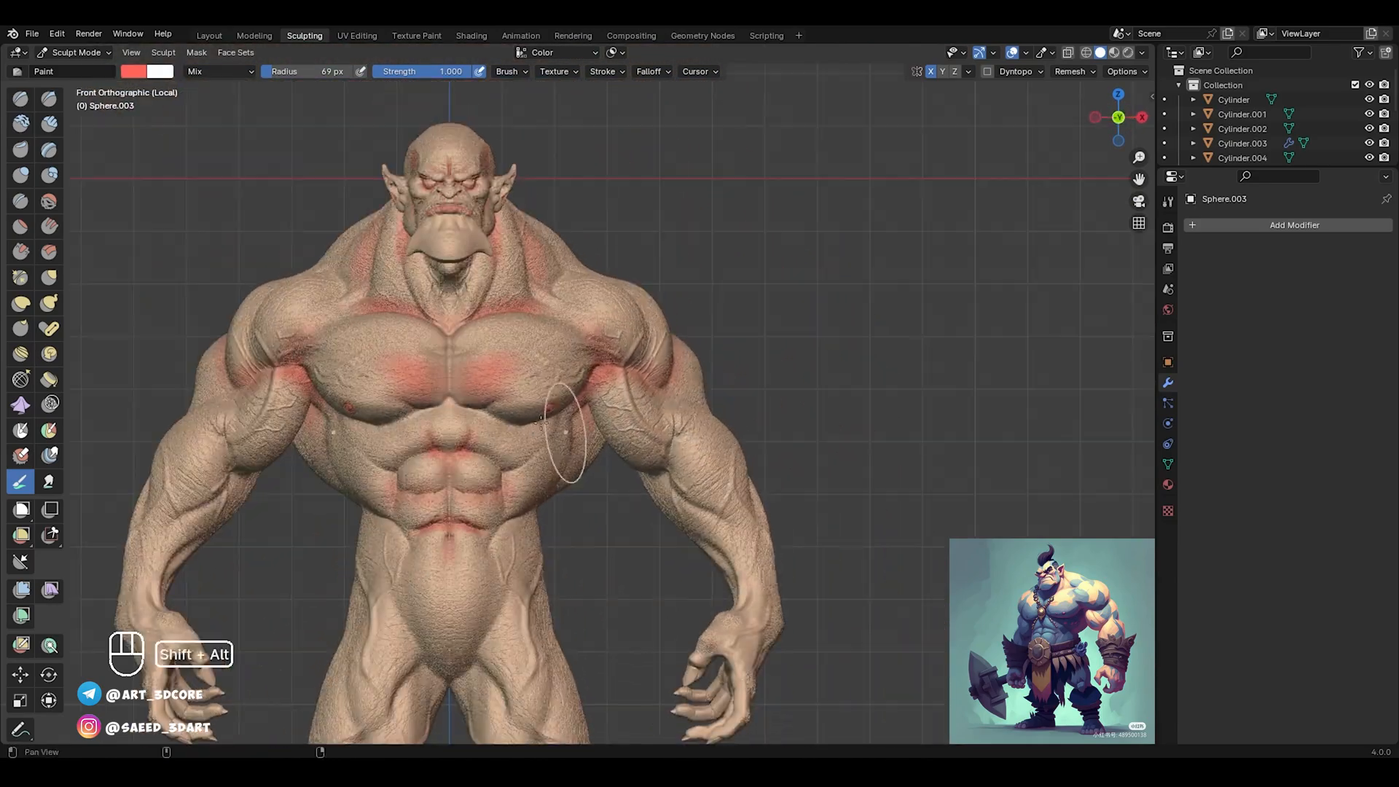
{"action": "left_click_drag", "start_coordinate": [342, 377], "coordinate": [565, 380], "text": "alt+shift"}
{"action": "left_click_drag", "start_coordinate": [507, 344], "coordinate": [563, 297], "text": "alt+shift"}
{"action": "left_click_drag", "start_coordinate": [430, 477], "coordinate": [570, 387], "text": "ctrl+alt"}
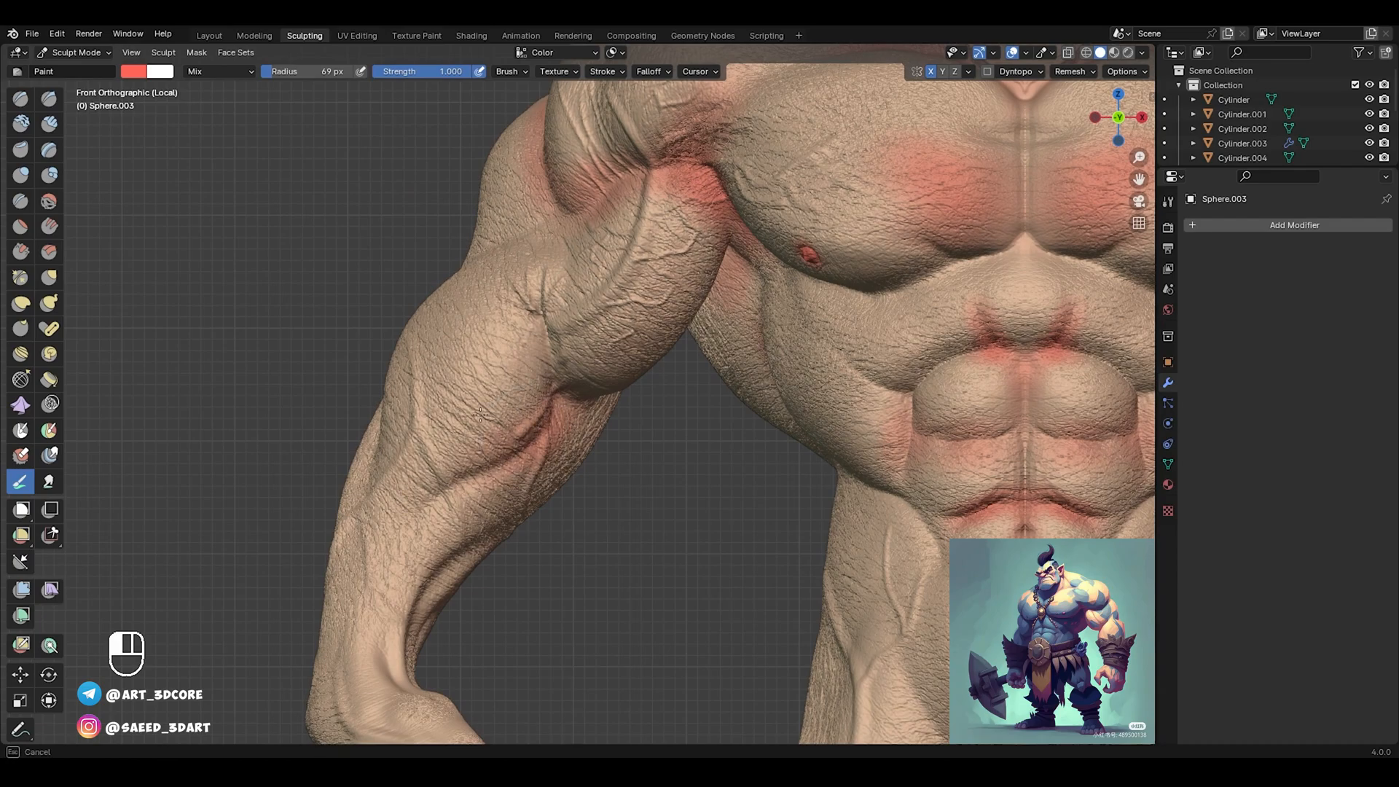
Paint a red patch on the elbow and extend a lighter tint down the back of the forearm
{"action": "mouse_move", "coordinate": [597, 276]}
{"action": "left_mouse_down", "text": "ctrl+alt"}
{"action": "mouse_move", "coordinate": [639, 374]}
{"action": "mouse_move", "coordinate": [515, 372]}
{"action": "mouse_move", "coordinate": [668, 395]}
{"action": "left_mouse_up", "text": "ctrl+alt"}
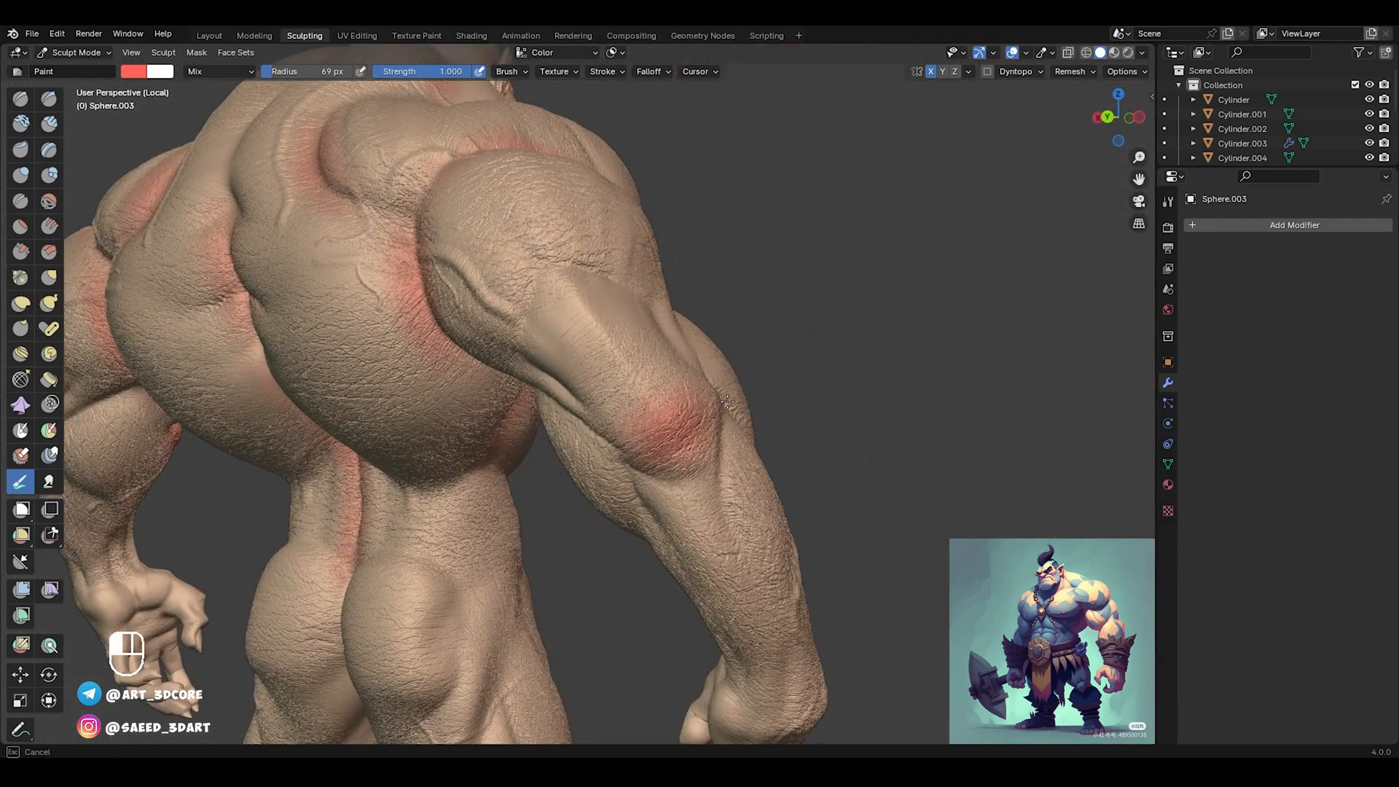
{"action": "left_click_drag", "start_coordinate": [590, 386], "coordinate": [493, 484], "text": "alt"}
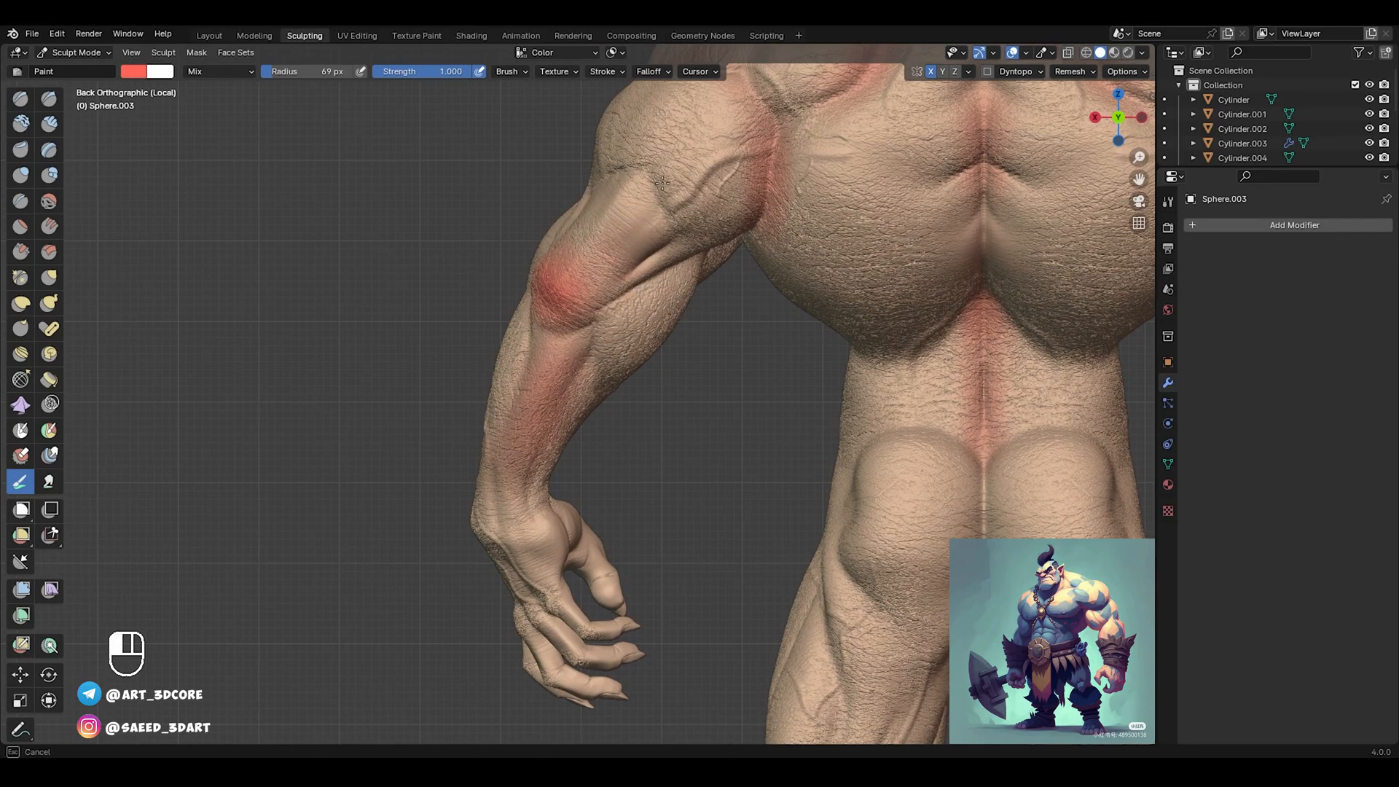
{"action": "left_click_drag", "start_coordinate": [661, 182], "coordinate": [675, 179]}
Paint red on the outer wrist bone and at the base of the thumb
{"action": "left_click_drag", "start_coordinate": [601, 346], "coordinate": [618, 407], "text": "alt"}
{"action": "scroll", "coordinate": [641, 387], "scroll_direction": "up", "scroll_amount": 3}
{"action": "middle_click_drag", "start_coordinate": [617, 406], "coordinate": [565, 409]}
{"action": "left_click_drag", "start_coordinate": [557, 430], "coordinate": [575, 437]}
{"action": "middle_click_drag", "start_coordinate": [583, 452], "coordinate": [619, 457]}
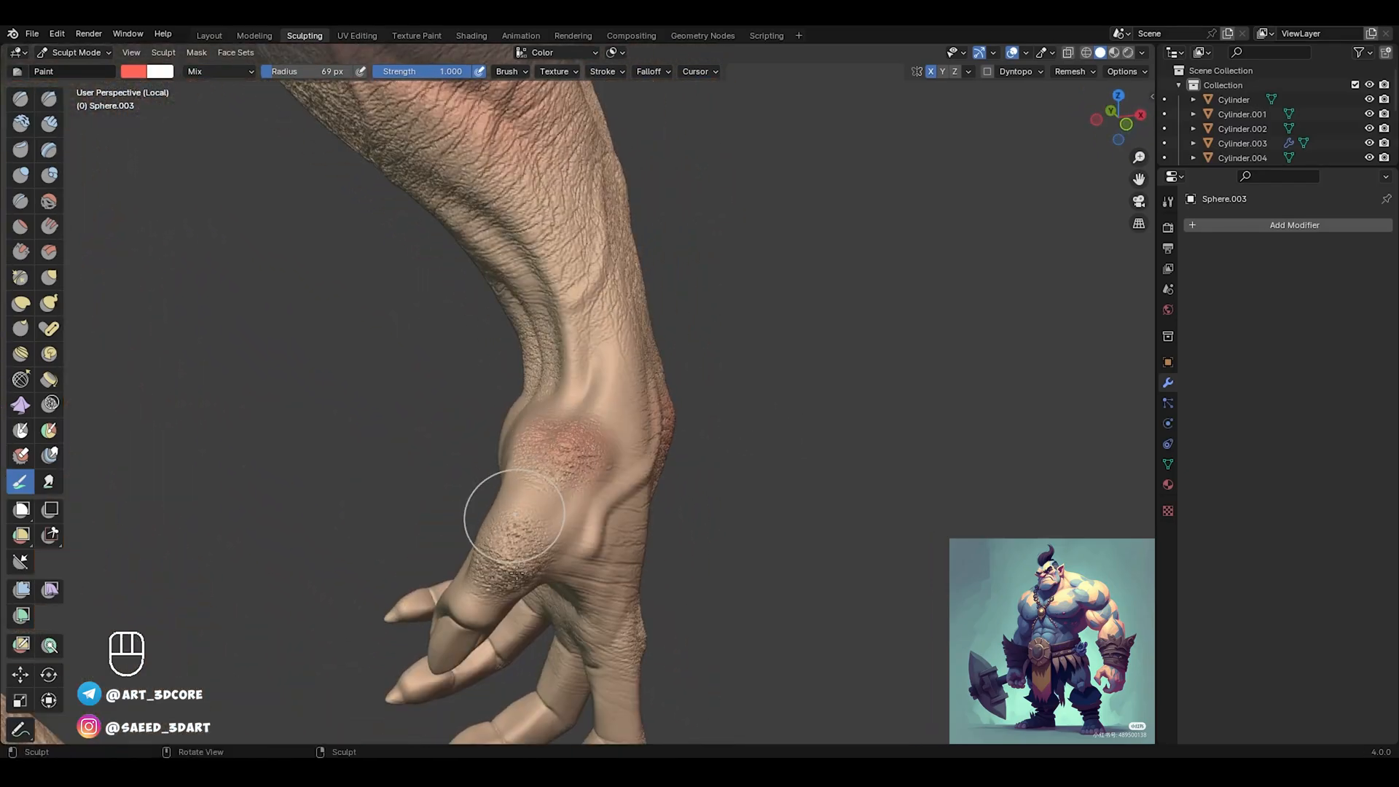
Paint red over the knuckles at the base of the fingers
{"action": "left_click_drag", "start_coordinate": [514, 518], "coordinate": [519, 558]}
{"action": "middle_click_drag", "start_coordinate": [624, 517], "coordinate": [533, 430]}
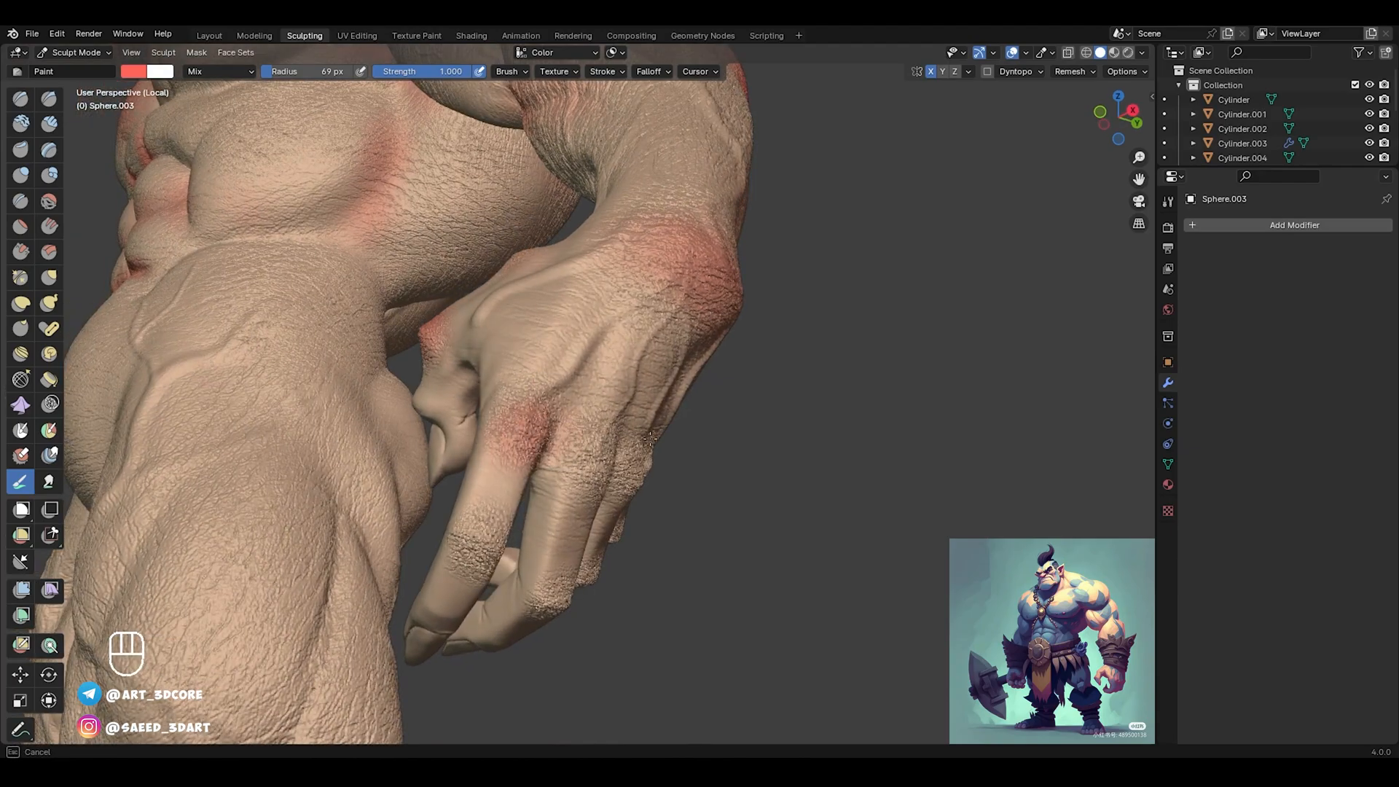
{"action": "left_click_drag", "start_coordinate": [649, 441], "coordinate": [603, 452], "text": "alt"}
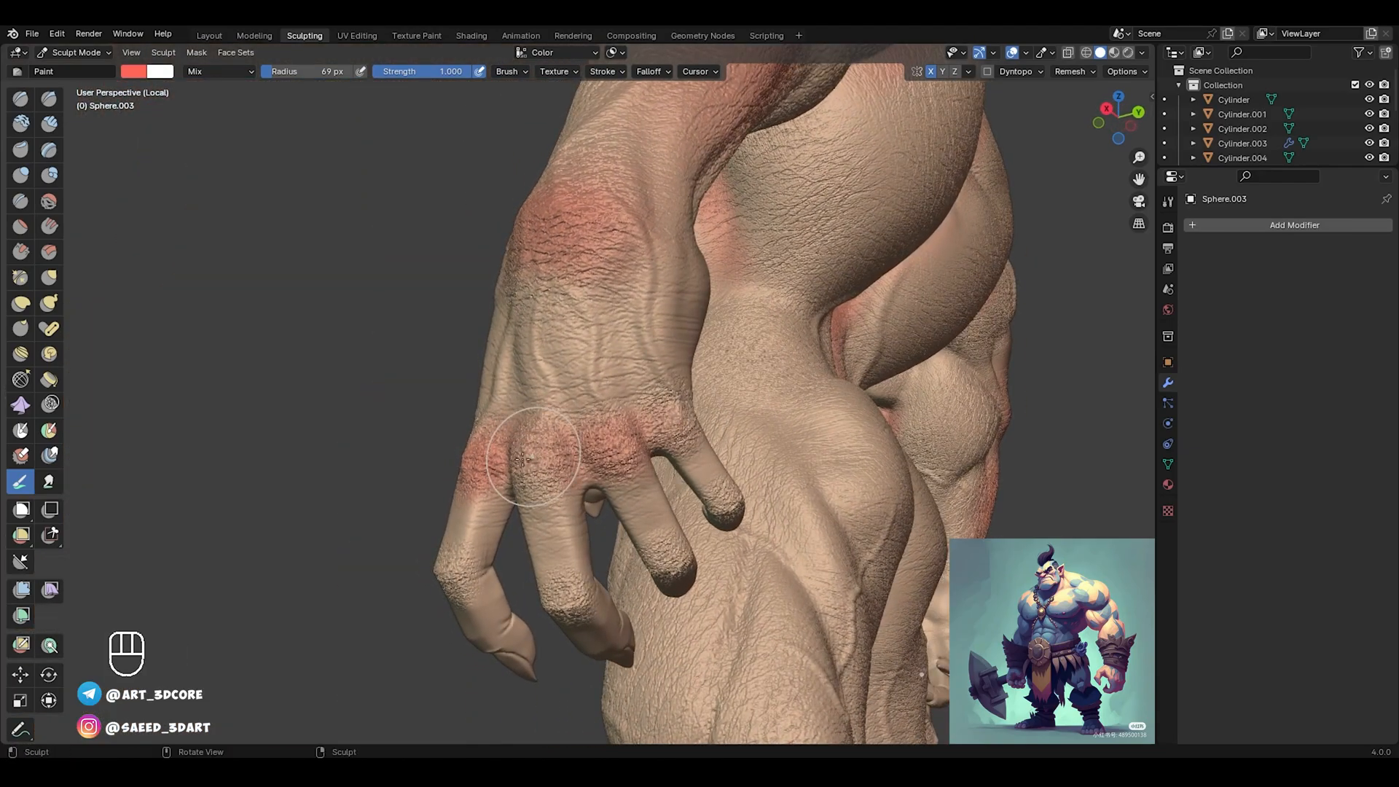
{"action": "left_click_drag", "start_coordinate": [705, 443], "coordinate": [690, 469], "text": "alt"}
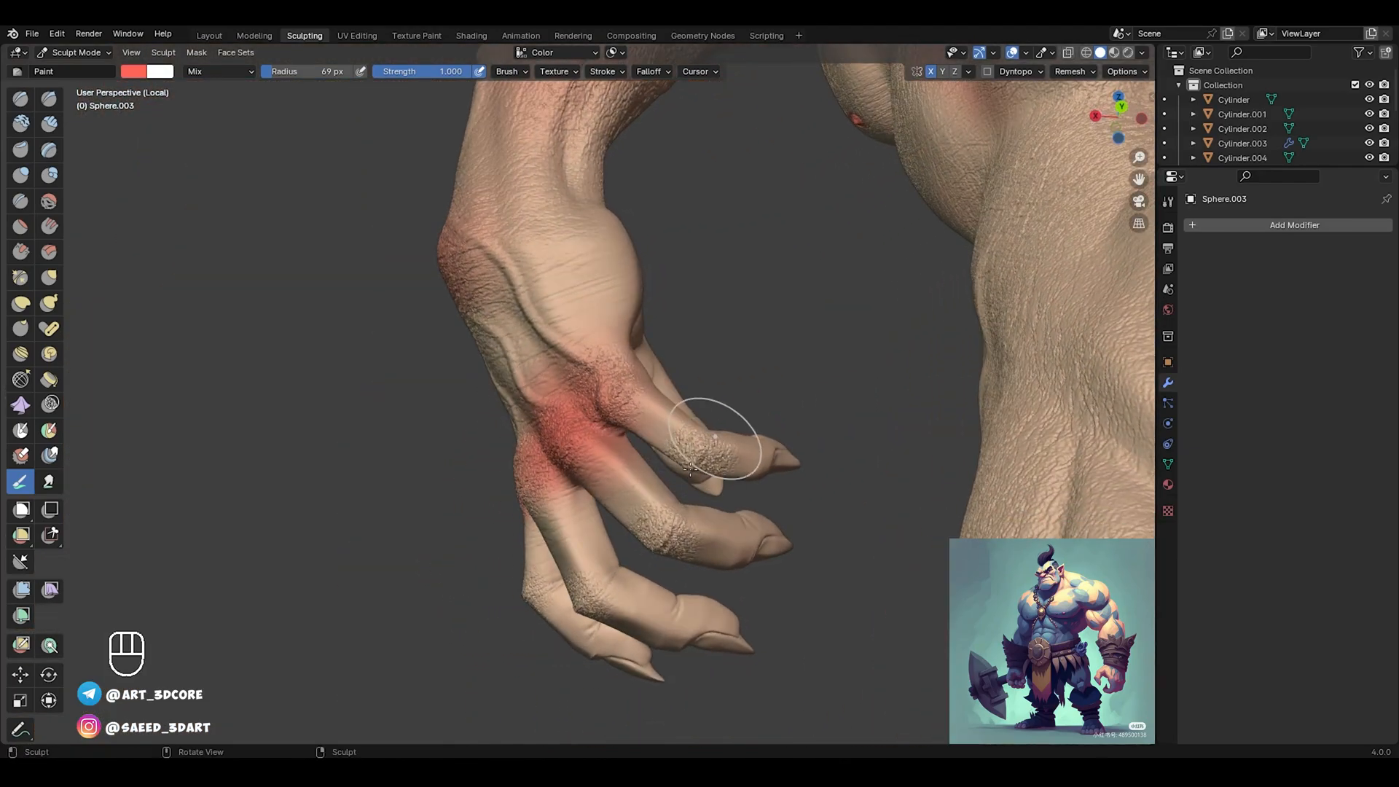
Undo the last strokes and paint red over the middle joints of all the fingers
{"action": "key", "text": "ctrl+z"}
{"action": "key", "text": "ctrl+z"}
{"action": "middle_click_drag", "start_coordinate": [680, 462], "coordinate": [727, 414]}
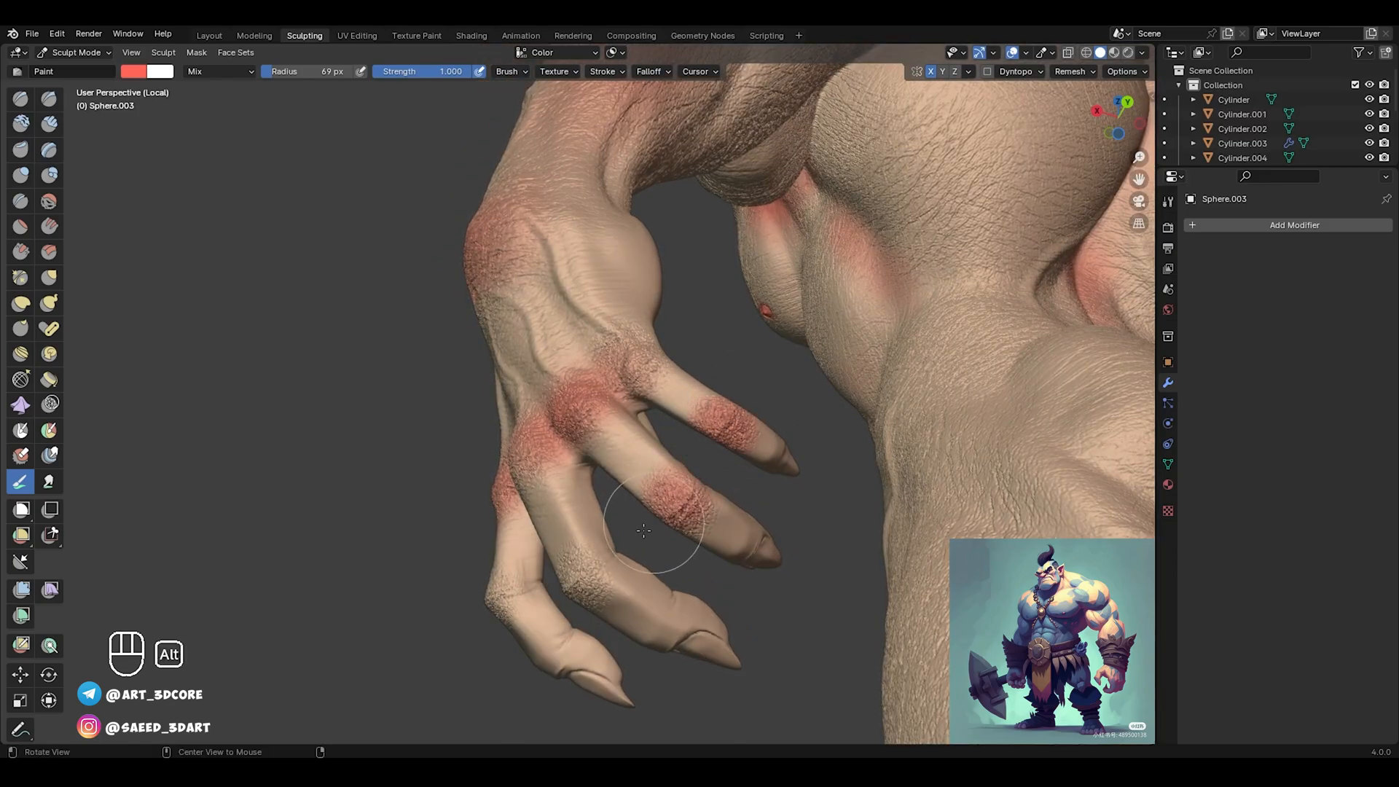
{"action": "mouse_move", "coordinate": [643, 529]}
{"action": "left_mouse_down", "text": "alt"}
{"action": "mouse_move", "coordinate": [607, 576]}
{"action": "mouse_move", "coordinate": [547, 583]}
{"action": "mouse_move", "coordinate": [430, 530]}
{"action": "left_mouse_up", "text": "alt"}
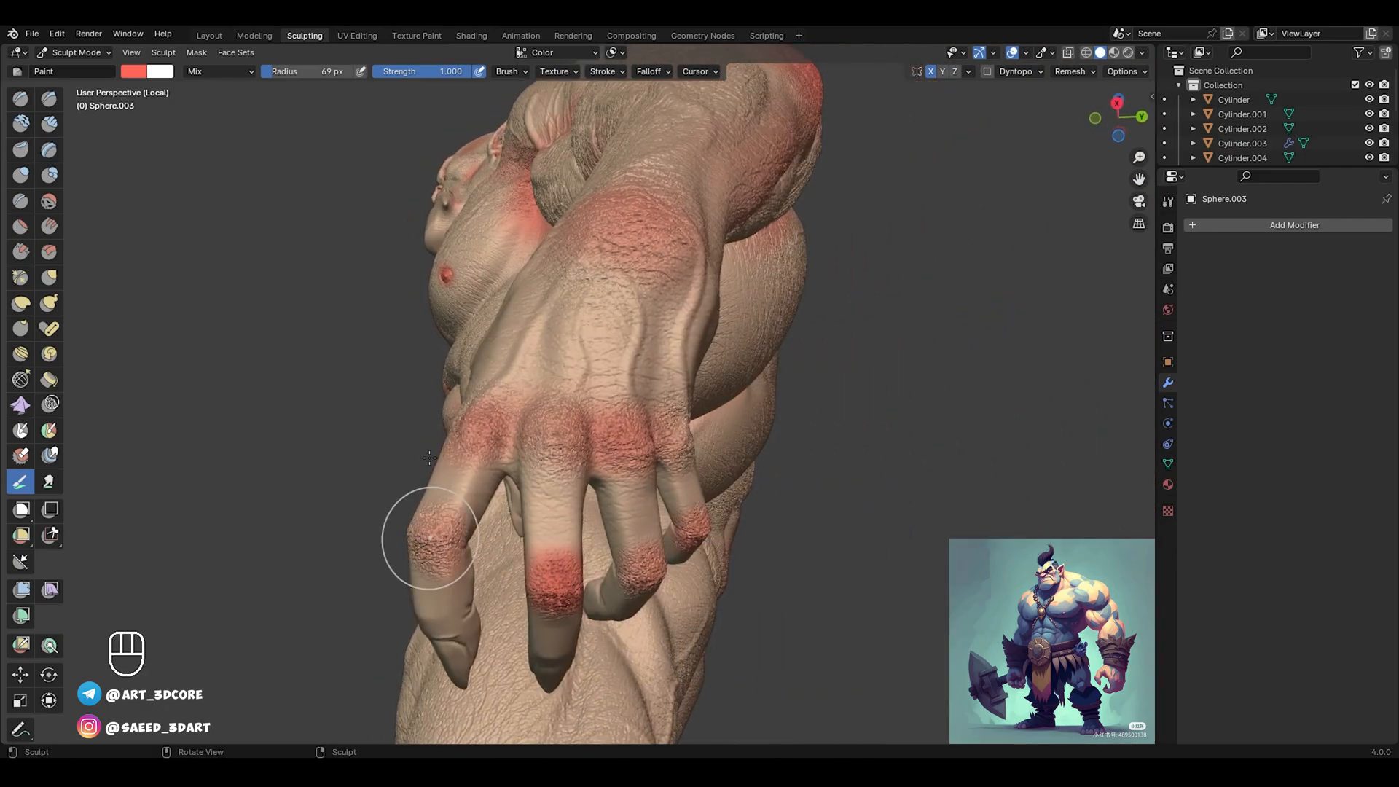
Paint the tips of the first fingernails white with the secondary color
{"action": "mouse_move", "coordinate": [478, 449]}
{"action": "left_mouse_down", "text": "alt"}
{"action": "mouse_move", "coordinate": [566, 475]}
{"action": "mouse_move", "coordinate": [567, 417]}
{"action": "mouse_move", "coordinate": [556, 437]}
{"action": "mouse_move", "coordinate": [582, 531]}
{"action": "mouse_move", "coordinate": [583, 474]}
{"action": "left_mouse_up", "text": "alt"}
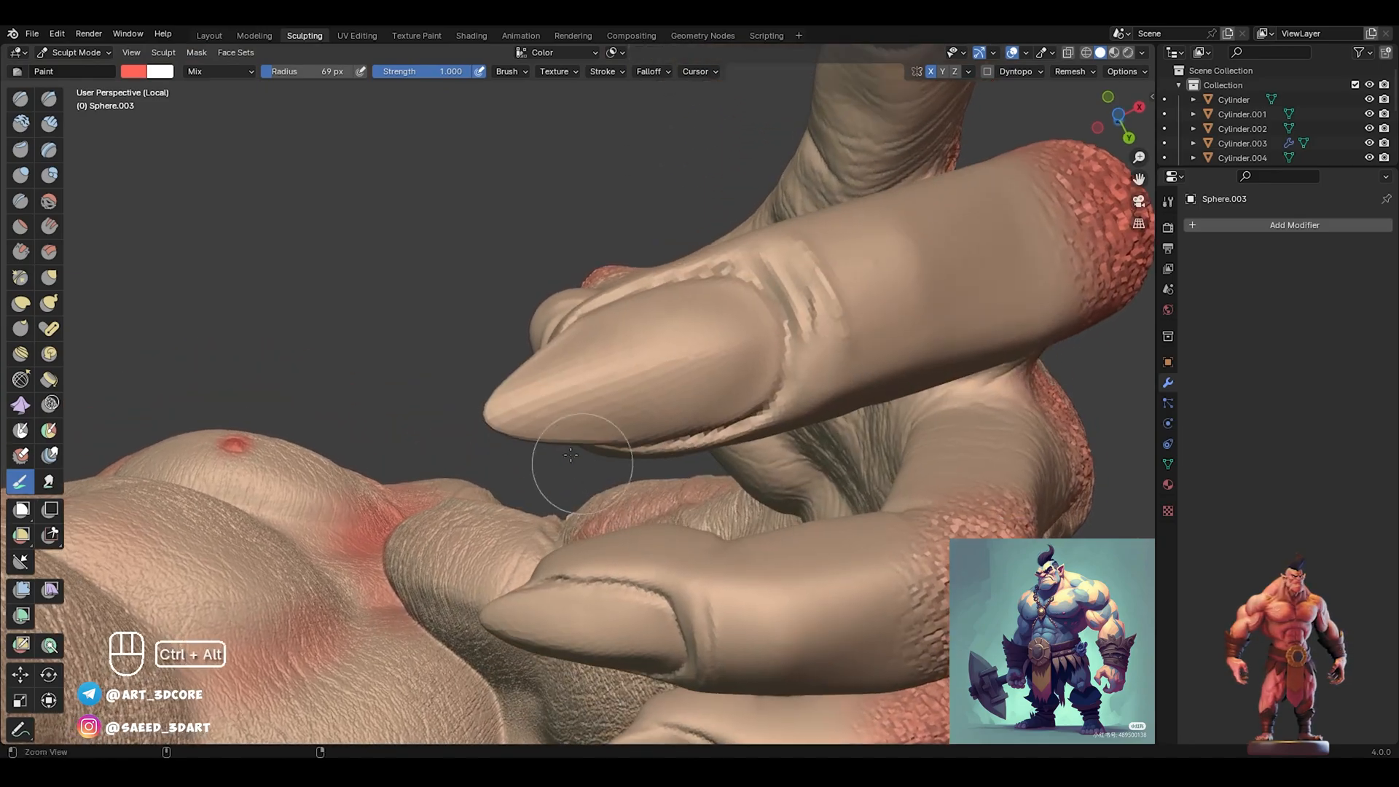
{"action": "mouse_move", "coordinate": [536, 374]}
{"action": "left_mouse_down", "text": "ctrl"}
{"action": "mouse_move", "coordinate": [515, 400]}
{"action": "mouse_move", "coordinate": [543, 432]}
{"action": "mouse_move", "coordinate": [552, 400]}
{"action": "left_mouse_up", "text": "ctrl"}
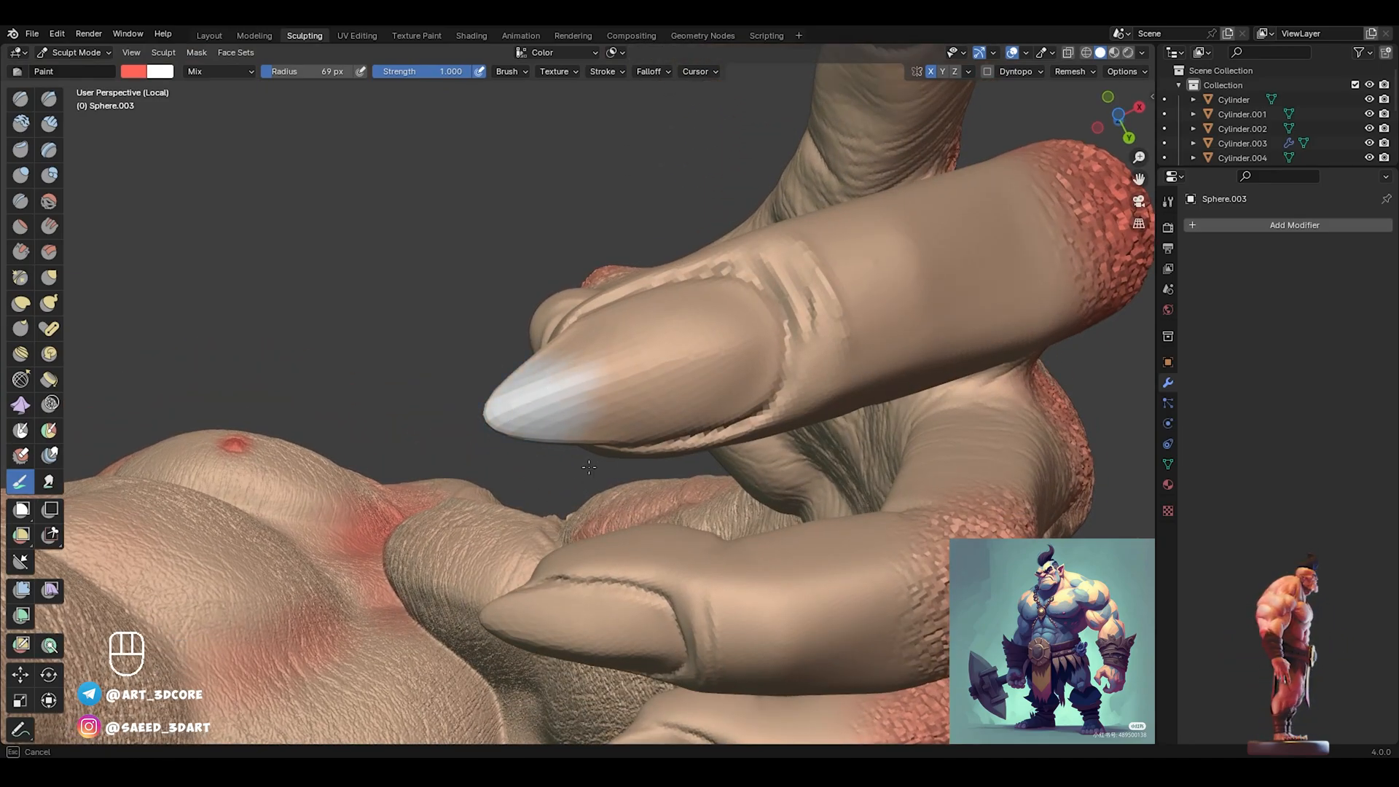
{"action": "mouse_move", "coordinate": [609, 516]}
{"action": "left_mouse_down", "text": "alt"}
{"action": "mouse_move", "coordinate": [610, 434]}
{"action": "mouse_move", "coordinate": [544, 391]}
{"action": "mouse_move", "coordinate": [566, 376]}
{"action": "left_mouse_up", "text": "alt"}
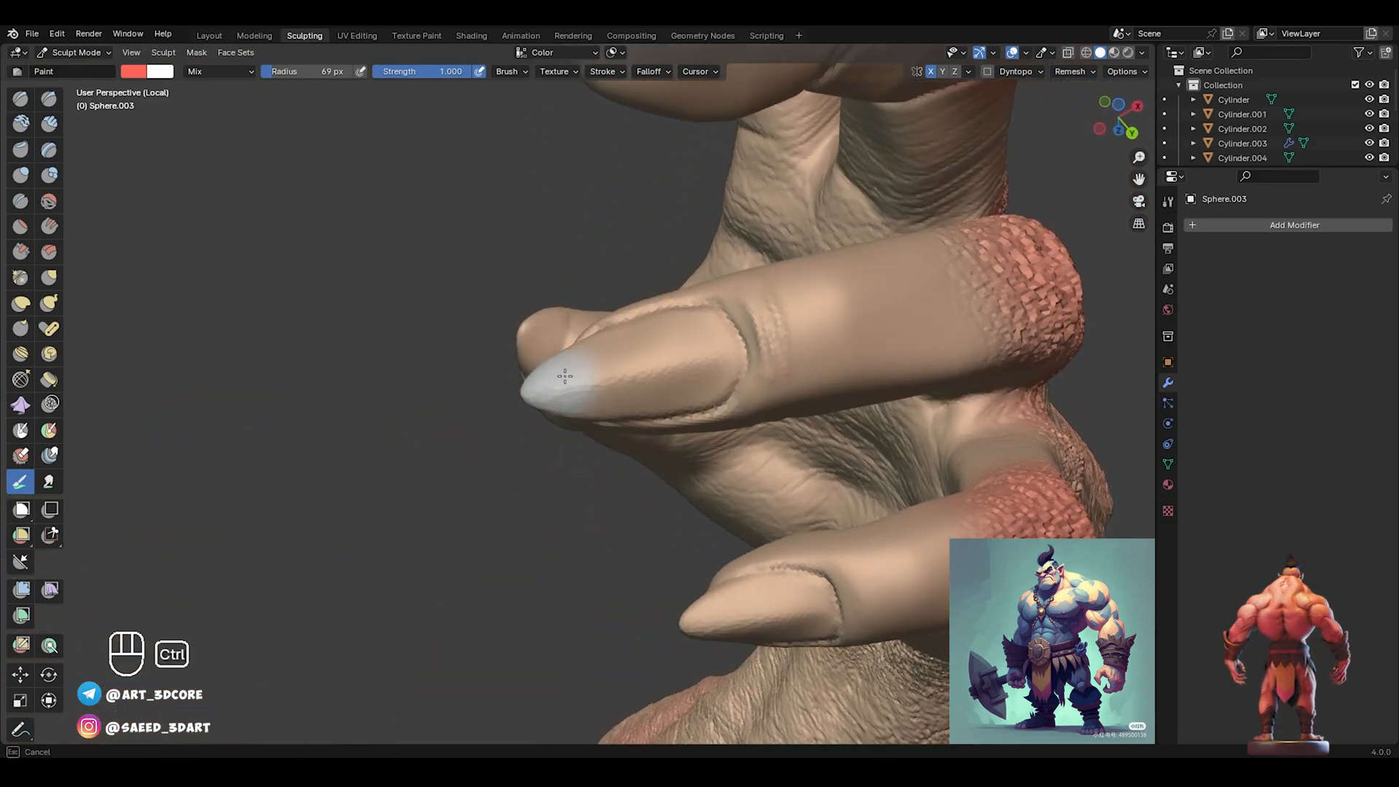
{"action": "left_click_drag", "start_coordinate": [606, 487], "coordinate": [616, 397], "text": "alt"}
{"action": "left_click_drag", "start_coordinate": [703, 434], "coordinate": [717, 363], "text": "ctrl+alt"}
{"action": "left_click_drag", "start_coordinate": [694, 409], "coordinate": [688, 372], "text": "ctrl"}
Paint white tips on the remaining fingernails, including the thumbnail
{"action": "left_click_drag", "start_coordinate": [687, 263], "coordinate": [685, 331], "text": "ctrl+alt"}
{"action": "left_click_drag", "start_coordinate": [685, 331], "coordinate": [675, 432], "text": "alt"}
{"action": "left_click_drag", "start_coordinate": [675, 431], "coordinate": [661, 521], "text": "ctrl+alt"}
{"action": "left_click_drag", "start_coordinate": [656, 408], "coordinate": [619, 539], "text": "alt"}
{"action": "mouse_move", "coordinate": [593, 484]}
{"action": "left_mouse_down", "text": "ctrl+alt"}
{"action": "mouse_move", "coordinate": [581, 365]}
{"action": "mouse_move", "coordinate": [609, 390]}
{"action": "left_mouse_up", "text": "ctrl+alt"}
{"action": "left_click_drag", "start_coordinate": [611, 375], "coordinate": [612, 295], "text": "ctrl+alt"}
{"action": "left_click_drag", "start_coordinate": [529, 513], "coordinate": [515, 580], "text": "ctrl"}
{"action": "key", "text": "ctrl+z"}
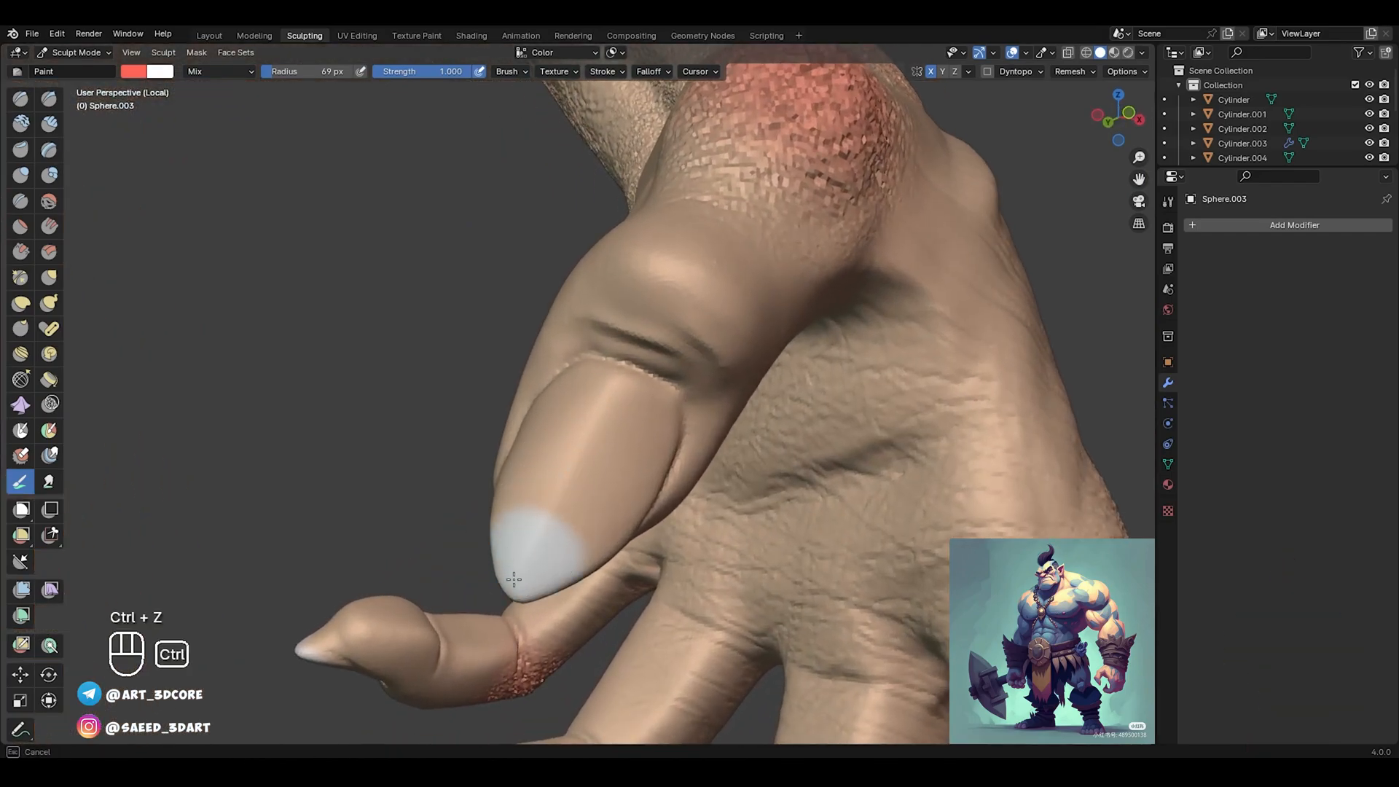
Paint white tips on the nails of the big toe and second toe
{"action": "mouse_move", "coordinate": [528, 386]}
{"action": "left_mouse_down", "text": "ctrl+alt"}
{"action": "mouse_move", "coordinate": [526, 539]}
{"action": "mouse_move", "coordinate": [519, 459]}
{"action": "left_mouse_up", "text": "ctrl+alt"}
{"action": "left_click_drag", "start_coordinate": [496, 431], "coordinate": [519, 425], "text": "alt"}
{"action": "left_click_drag", "start_coordinate": [503, 437], "coordinate": [561, 219], "text": "alt+shift"}
{"action": "left_click_drag", "start_coordinate": [553, 360], "coordinate": [546, 393], "text": "alt"}
{"action": "left_click_drag", "start_coordinate": [556, 496], "coordinate": [540, 291], "text": "ctrl+alt"}
{"action": "left_click_drag", "start_coordinate": [532, 402], "coordinate": [533, 503], "text": "alt"}
{"action": "left_click_drag", "start_coordinate": [532, 430], "coordinate": [532, 510], "text": "ctrl+alt"}
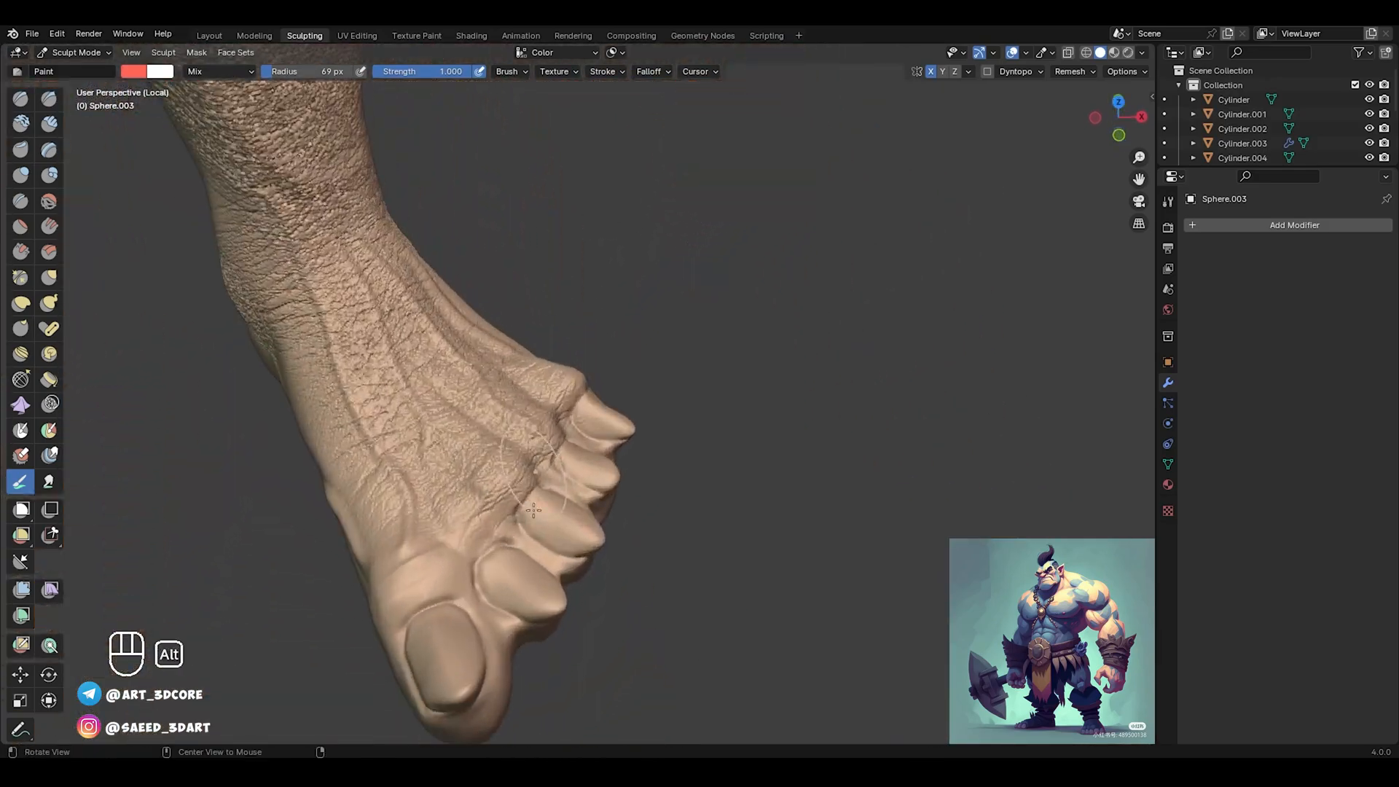
{"action": "left_click_drag", "start_coordinate": [481, 583], "coordinate": [524, 393], "text": "alt+shift"}
{"action": "left_click_drag", "start_coordinate": [528, 474], "coordinate": [543, 610], "text": "alt"}
{"action": "mouse_move", "coordinate": [654, 510]}
{"action": "left_mouse_down", "text": "ctrl+alt"}
{"action": "mouse_move", "coordinate": [661, 462]}
{"action": "mouse_move", "coordinate": [661, 503]}
{"action": "left_mouse_up", "text": "ctrl+alt"}
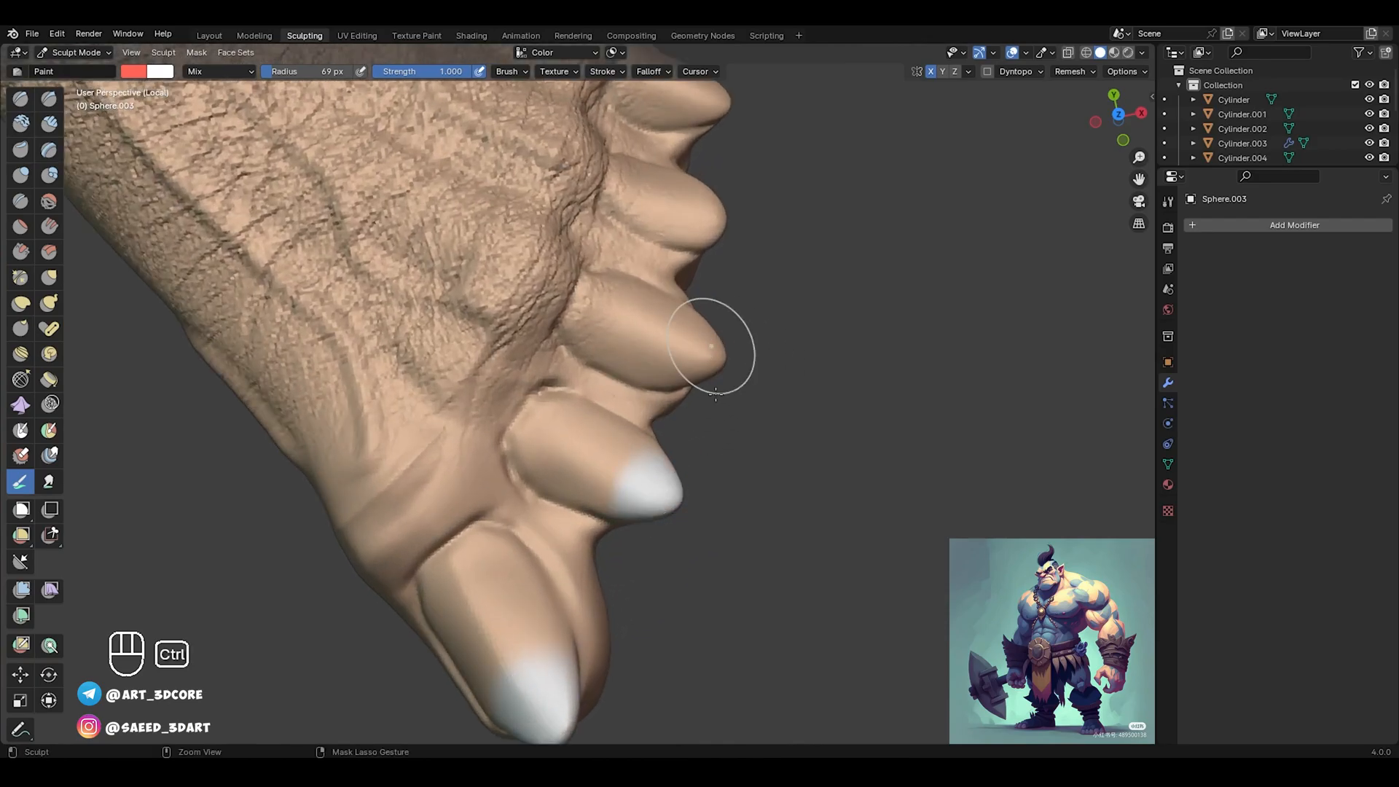
Paint white tips on the nails of the three smaller toes
{"action": "left_click_drag", "start_coordinate": [714, 357], "coordinate": [727, 343], "text": "ctrl"}
{"action": "left_click_drag", "start_coordinate": [743, 241], "coordinate": [637, 427], "text": "alt+shift"}
{"action": "left_click_drag", "start_coordinate": [668, 352], "coordinate": [665, 364], "text": "alt"}
{"action": "left_click_drag", "start_coordinate": [656, 466], "coordinate": [651, 415], "text": "ctrl+alt"}
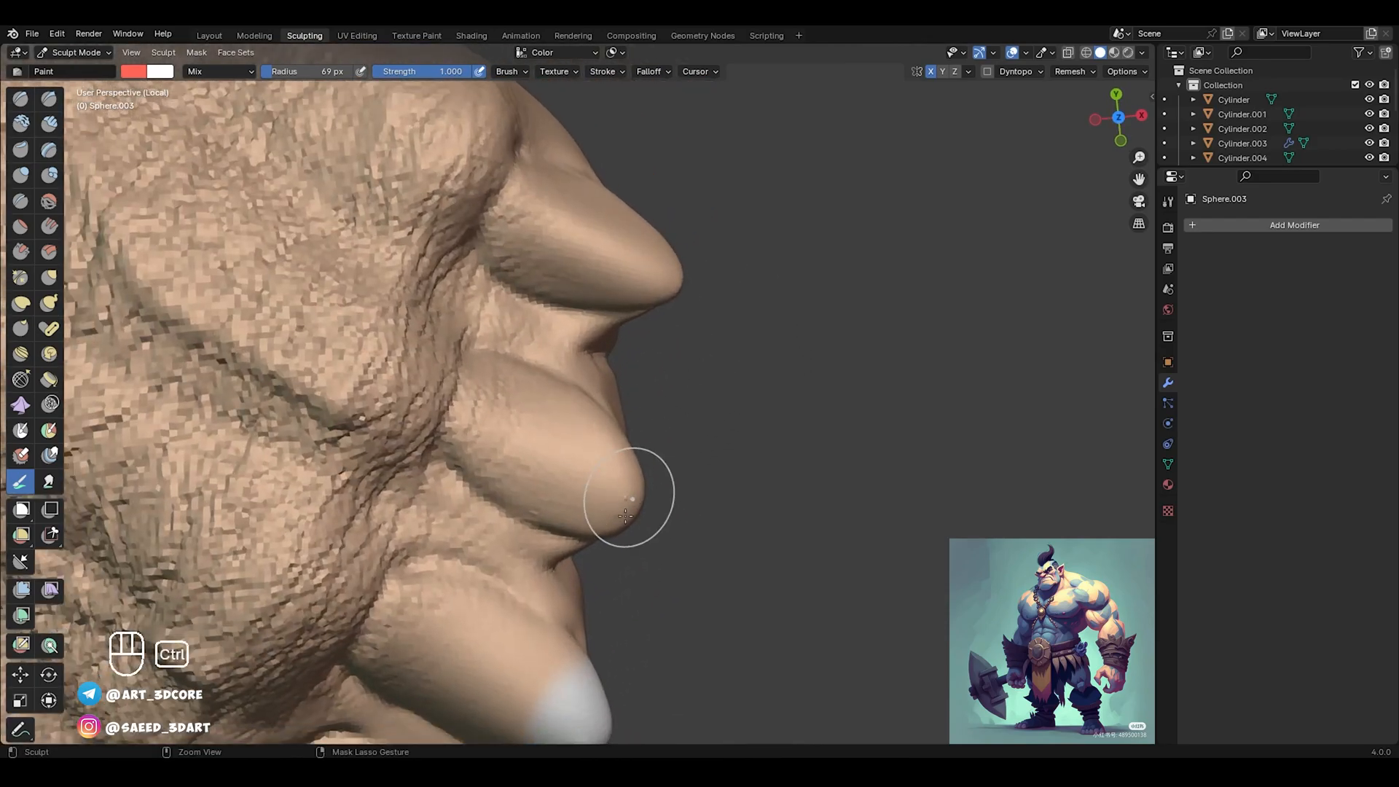
{"action": "left_click_drag", "start_coordinate": [625, 516], "coordinate": [627, 503], "text": "ctrl"}
{"action": "mouse_move", "coordinate": [669, 289]}
{"action": "left_mouse_down", "text": "ctrl"}
{"action": "mouse_move", "coordinate": [671, 274]}
{"action": "mouse_move", "coordinate": [668, 321]}
{"action": "mouse_move", "coordinate": [619, 313]}
{"action": "mouse_move", "coordinate": [571, 387]}
{"action": "left_mouse_up", "text": "ctrl"}
Set the brush radius to 57 px and paint a red band across the base of the toes, undoing overdone strokes
{"action": "middle_click_drag", "start_coordinate": [571, 386], "coordinate": [575, 298]}
{"action": "mouse_move", "coordinate": [583, 364]}
{"action": "middle_mouse_down", "text": "shift"}
{"action": "mouse_move", "coordinate": [598, 395]}
{"action": "mouse_move", "coordinate": [620, 320]}
{"action": "middle_mouse_up", "text": "shift"}
{"action": "middle_click_drag", "start_coordinate": [619, 320], "coordinate": [634, 408]}
{"action": "middle_click_drag", "start_coordinate": [645, 473], "coordinate": [688, 415], "text": "shift"}
{"action": "key", "text": "f"}
{"action": "left_click", "coordinate": [688, 415]}
{"action": "left_click_drag", "start_coordinate": [638, 455], "coordinate": [706, 384]}
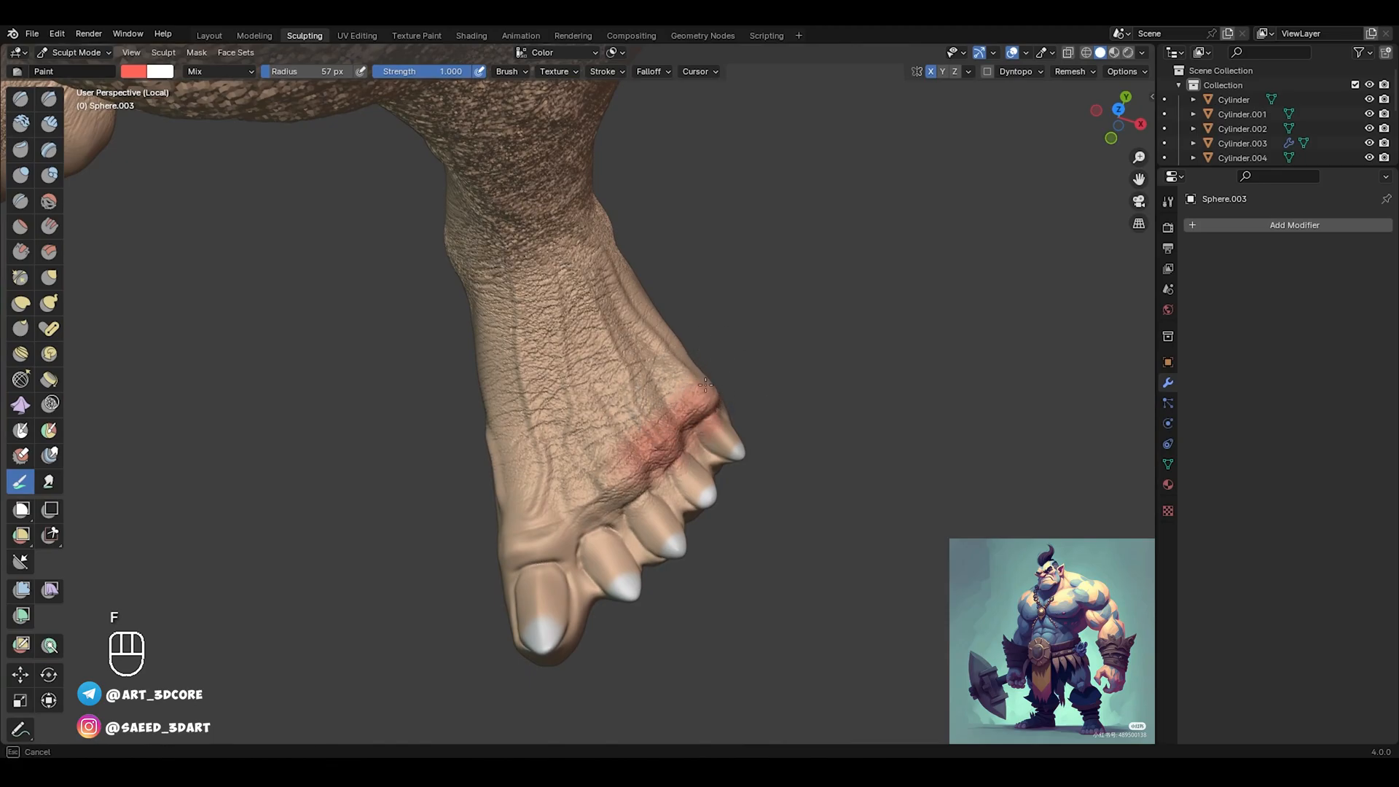
{"action": "left_click_drag", "start_coordinate": [595, 490], "coordinate": [542, 526]}
{"action": "key", "text": "ctrl+z"}
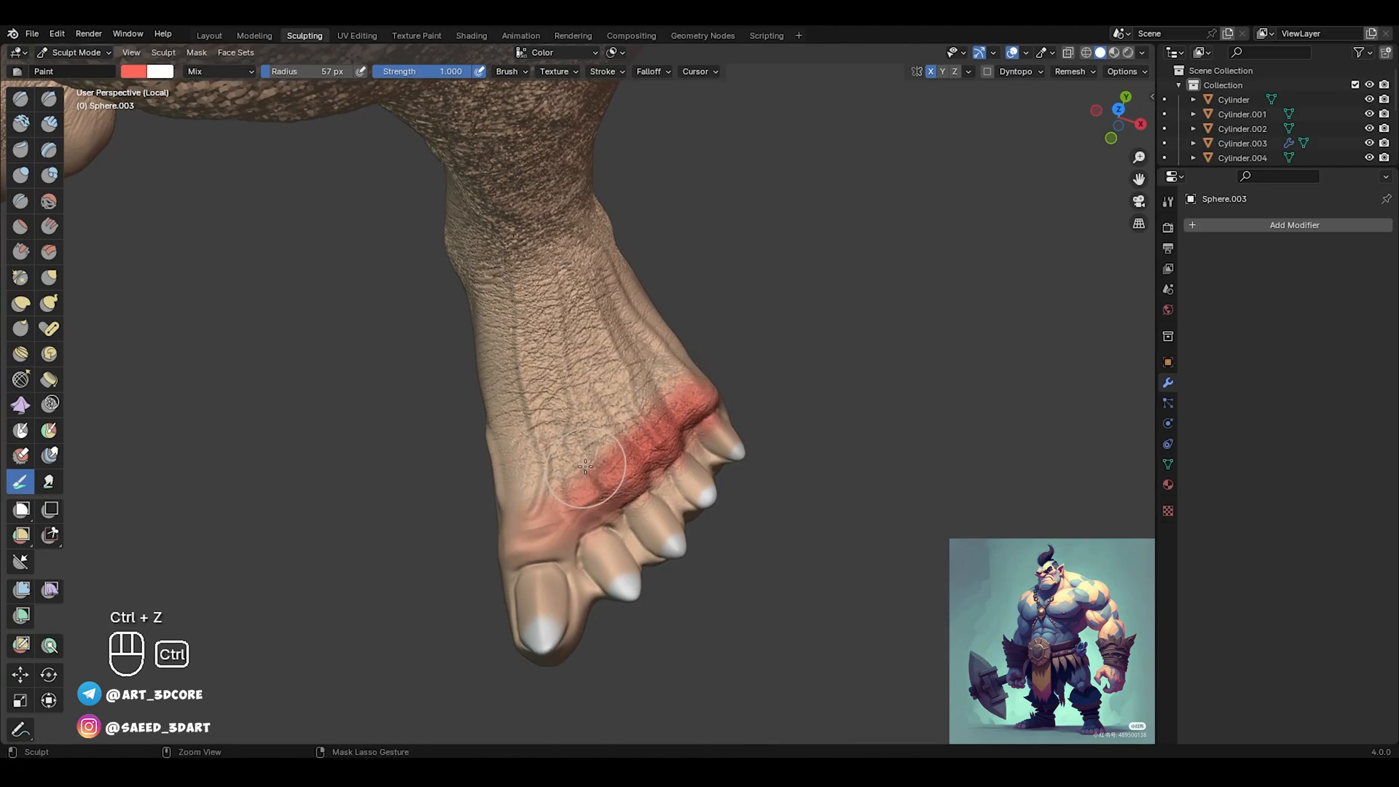
{"action": "key", "text": "ctrl+z"}
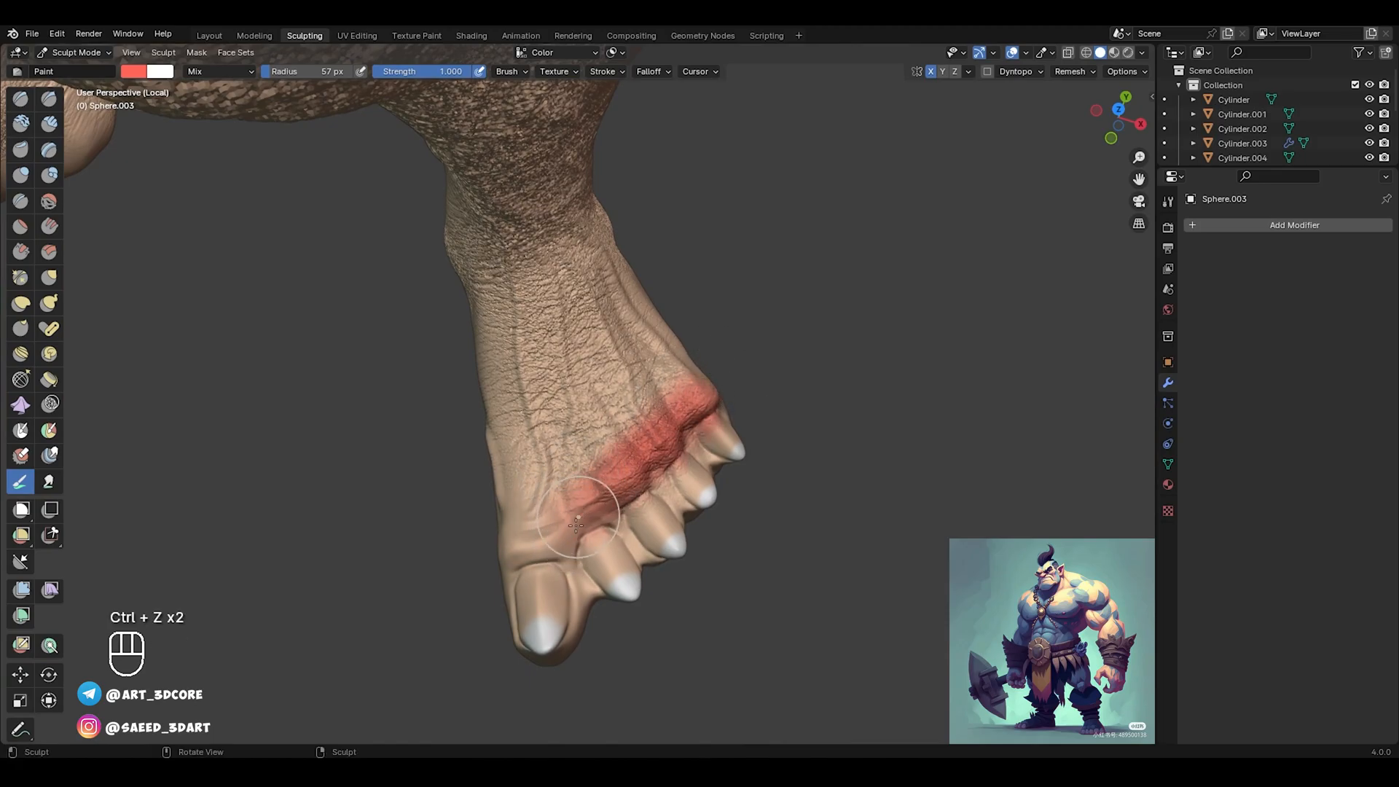
{"action": "key", "text": "ctrl+z"}
{"action": "mouse_move", "coordinate": [518, 543]}
{"action": "left_mouse_down"}
{"action": "mouse_move", "coordinate": [572, 521]}
{"action": "mouse_move", "coordinate": [633, 466]}
{"action": "mouse_move", "coordinate": [543, 521]}
{"action": "left_mouse_up"}
Paint red patches on the inner and outer ankle bones, redoing the inner one more softly
{"action": "mouse_move", "coordinate": [577, 443]}
{"action": "middle_mouse_down", "text": "alt"}
{"action": "mouse_move", "coordinate": [696, 299]}
{"action": "mouse_move", "coordinate": [672, 296]}
{"action": "mouse_move", "coordinate": [619, 389]}
{"action": "mouse_move", "coordinate": [557, 342]}
{"action": "middle_mouse_up", "text": "alt"}
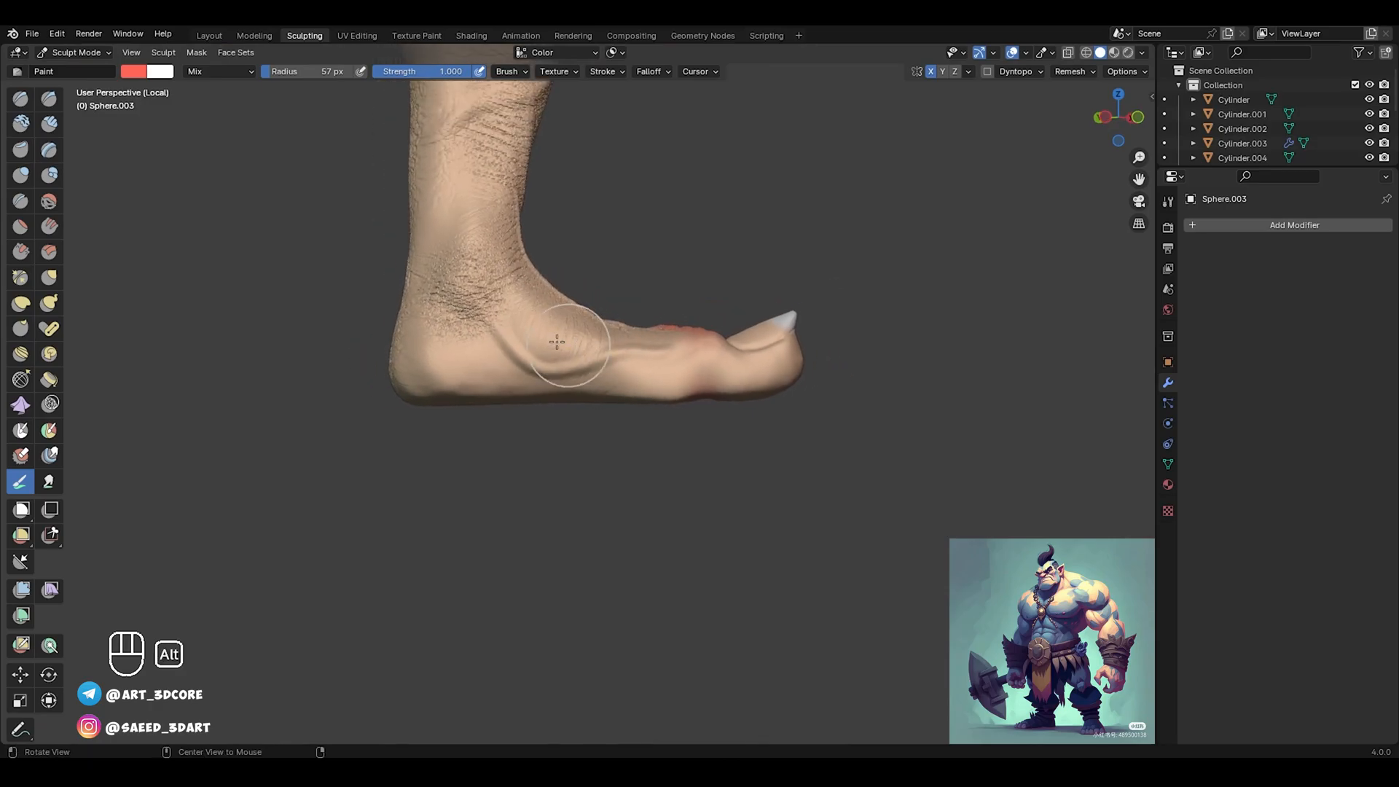
{"action": "left_click_drag", "start_coordinate": [501, 334], "coordinate": [507, 353]}
{"action": "left_click_drag", "start_coordinate": [472, 272], "coordinate": [465, 297]}
{"action": "middle_click_drag", "start_coordinate": [650, 285], "coordinate": [634, 284], "text": "alt"}
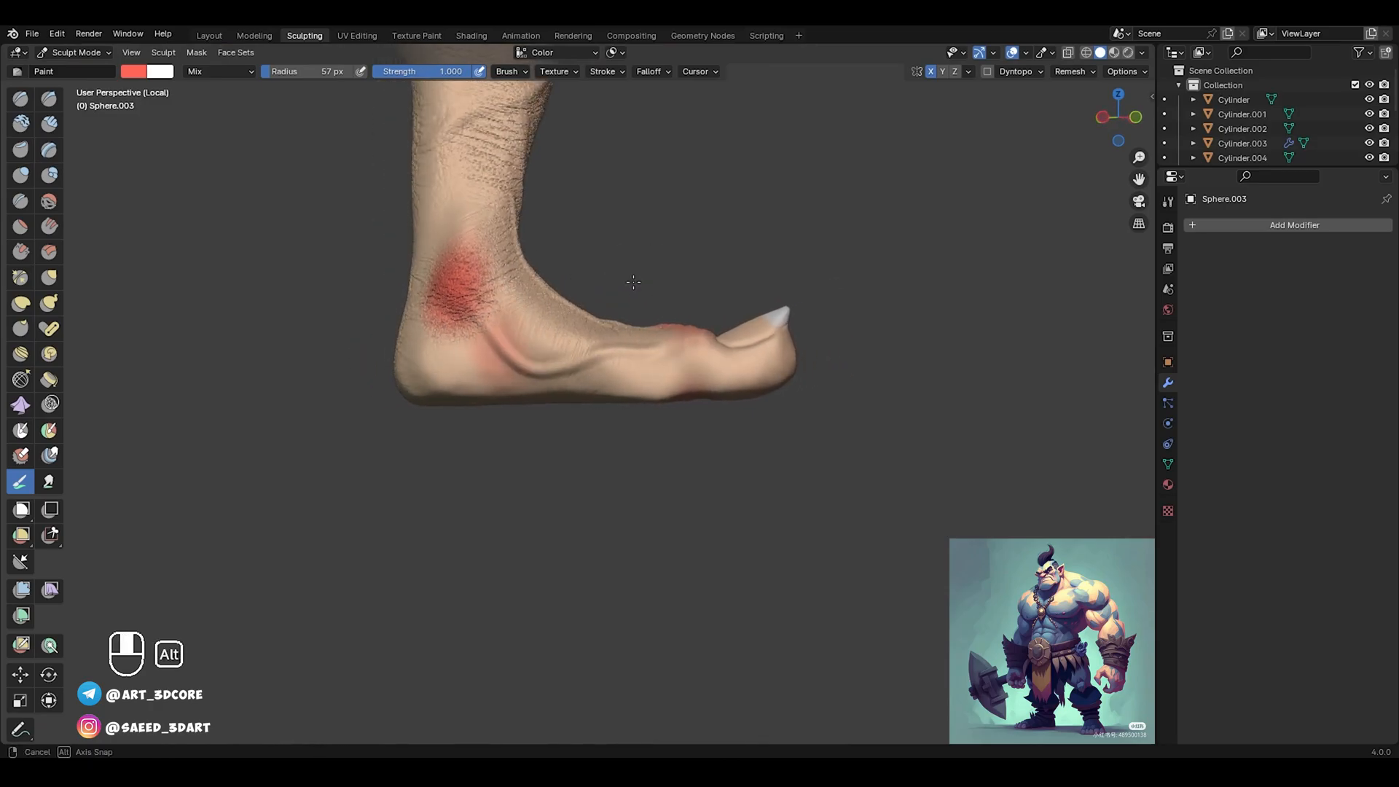
{"action": "key", "text": "ctrl+z"}
{"action": "left_click_drag", "start_coordinate": [473, 267], "coordinate": [465, 295]}
{"action": "mouse_move", "coordinate": [590, 268]}
{"action": "middle_mouse_down", "text": "alt"}
{"action": "mouse_move", "coordinate": [651, 337]}
{"action": "mouse_move", "coordinate": [623, 369]}
{"action": "middle_mouse_up", "text": "alt"}
{"action": "left_click_drag", "start_coordinate": [634, 339], "coordinate": [624, 368]}
Paint red patches over the kneecaps in the front view
{"action": "middle_click_drag", "start_coordinate": [605, 310], "coordinate": [758, 306]}
{"action": "mouse_move", "coordinate": [659, 277]}
{"action": "middle_mouse_down", "text": "shift"}
{"action": "mouse_move", "coordinate": [718, 288]}
{"action": "mouse_move", "coordinate": [649, 313]}
{"action": "mouse_move", "coordinate": [678, 281]}
{"action": "middle_mouse_up", "text": "shift"}
{"action": "mouse_move", "coordinate": [676, 320]}
{"action": "left_mouse_down"}
{"action": "mouse_move", "coordinate": [633, 276]}
{"action": "mouse_move", "coordinate": [632, 192]}
{"action": "left_mouse_up"}
{"action": "mouse_move", "coordinate": [634, 190]}
{"action": "left_mouse_down", "text": "alt"}
{"action": "mouse_move", "coordinate": [653, 283]}
{"action": "mouse_move", "coordinate": [648, 398]}
{"action": "left_mouse_up", "text": "alt"}
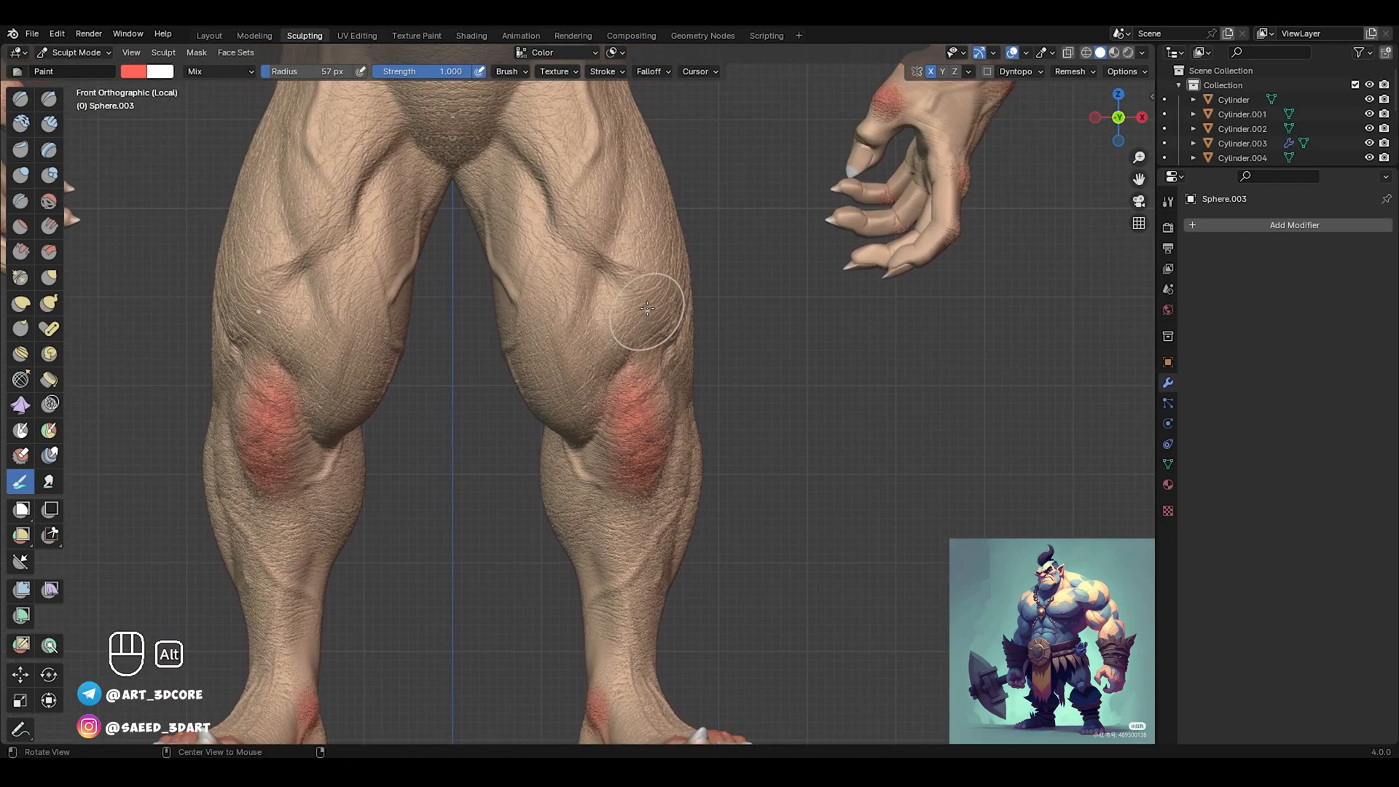
Add a light red tint down the shins and over the front of the thighs
{"action": "left_click_drag", "start_coordinate": [649, 314], "coordinate": [581, 352], "text": "ctrl+alt"}
{"action": "left_click_drag", "start_coordinate": [624, 397], "coordinate": [625, 391], "text": "ctrl+alt"}
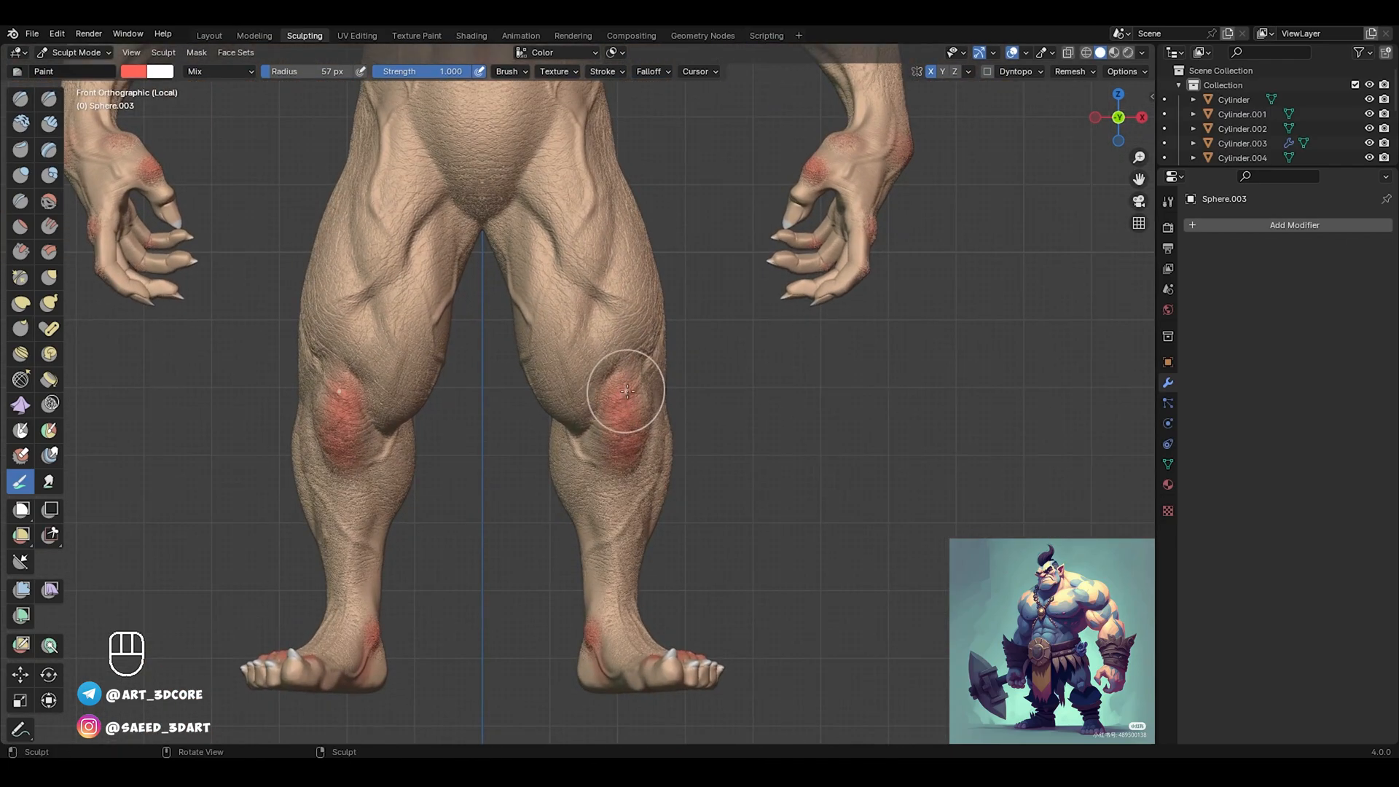
{"action": "mouse_move", "coordinate": [609, 515]}
{"action": "left_mouse_down", "text": "ctrl+alt"}
{"action": "mouse_move", "coordinate": [603, 474]}
{"action": "mouse_move", "coordinate": [601, 535]}
{"action": "left_mouse_up", "text": "ctrl+alt"}
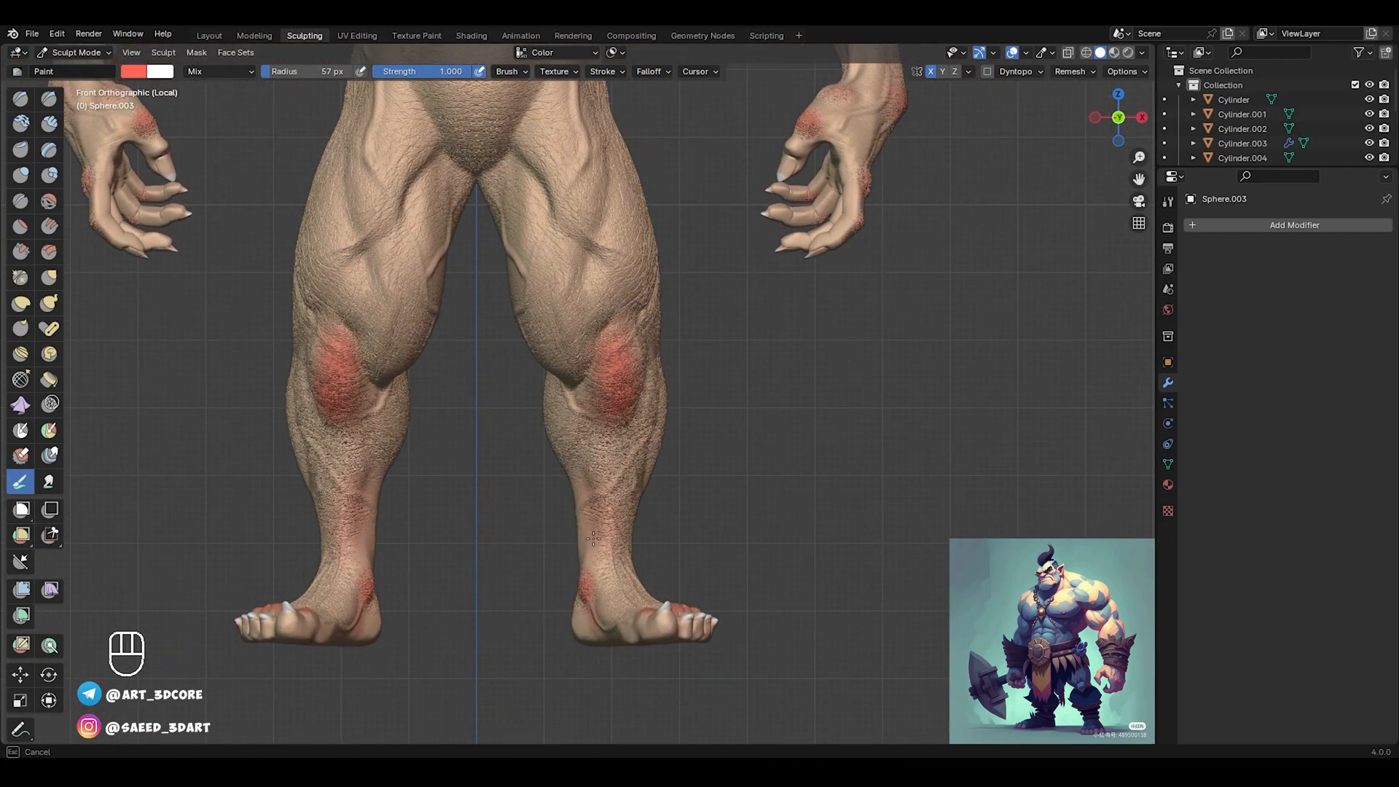
{"action": "left_click_drag", "start_coordinate": [623, 368], "coordinate": [641, 501], "text": "alt+shift"}
{"action": "left_click_drag", "start_coordinate": [616, 321], "coordinate": [581, 413], "text": "ctrl+alt"}
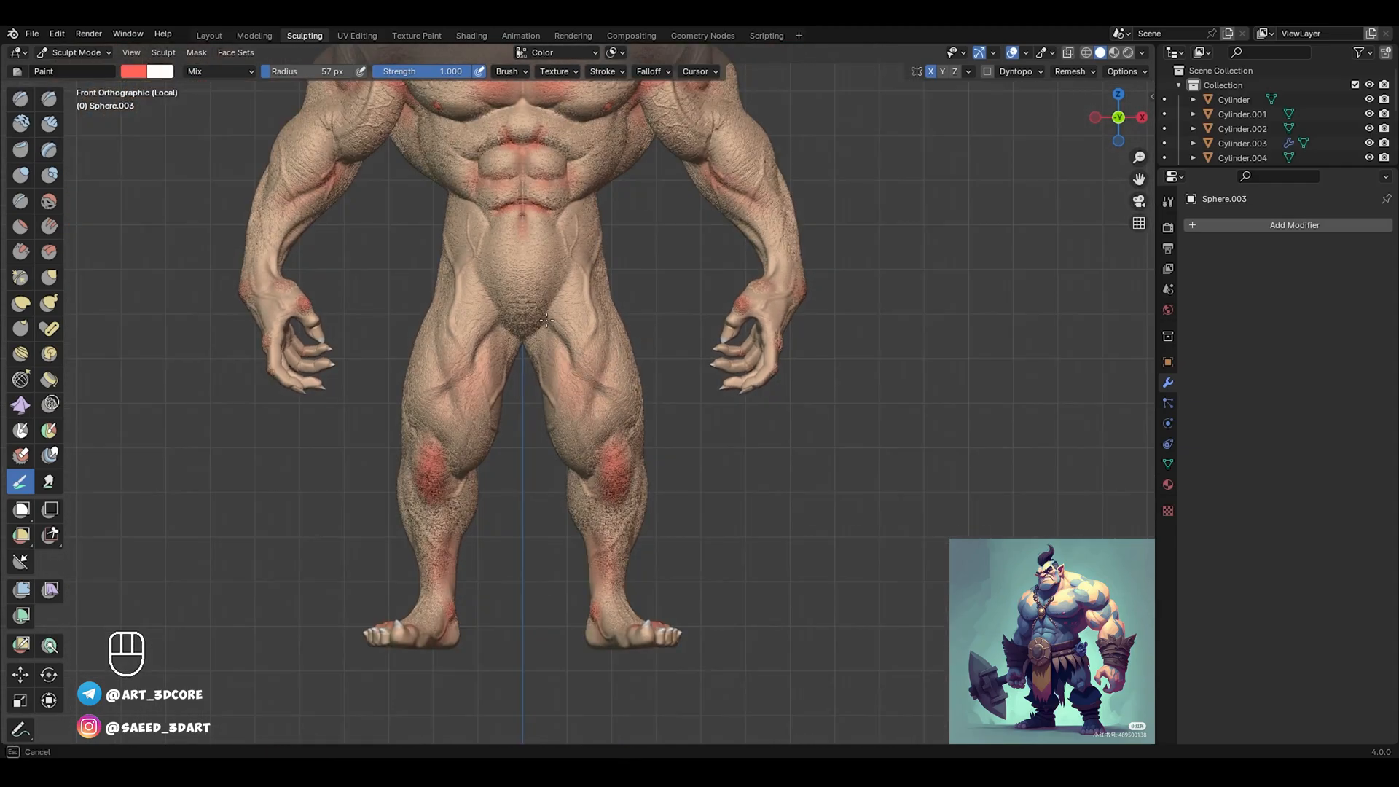
Paint a red tint down the back of the legs from the buttocks to the calves
{"action": "left_click_drag", "start_coordinate": [577, 274], "coordinate": [631, 266], "text": "ctrl+alt"}
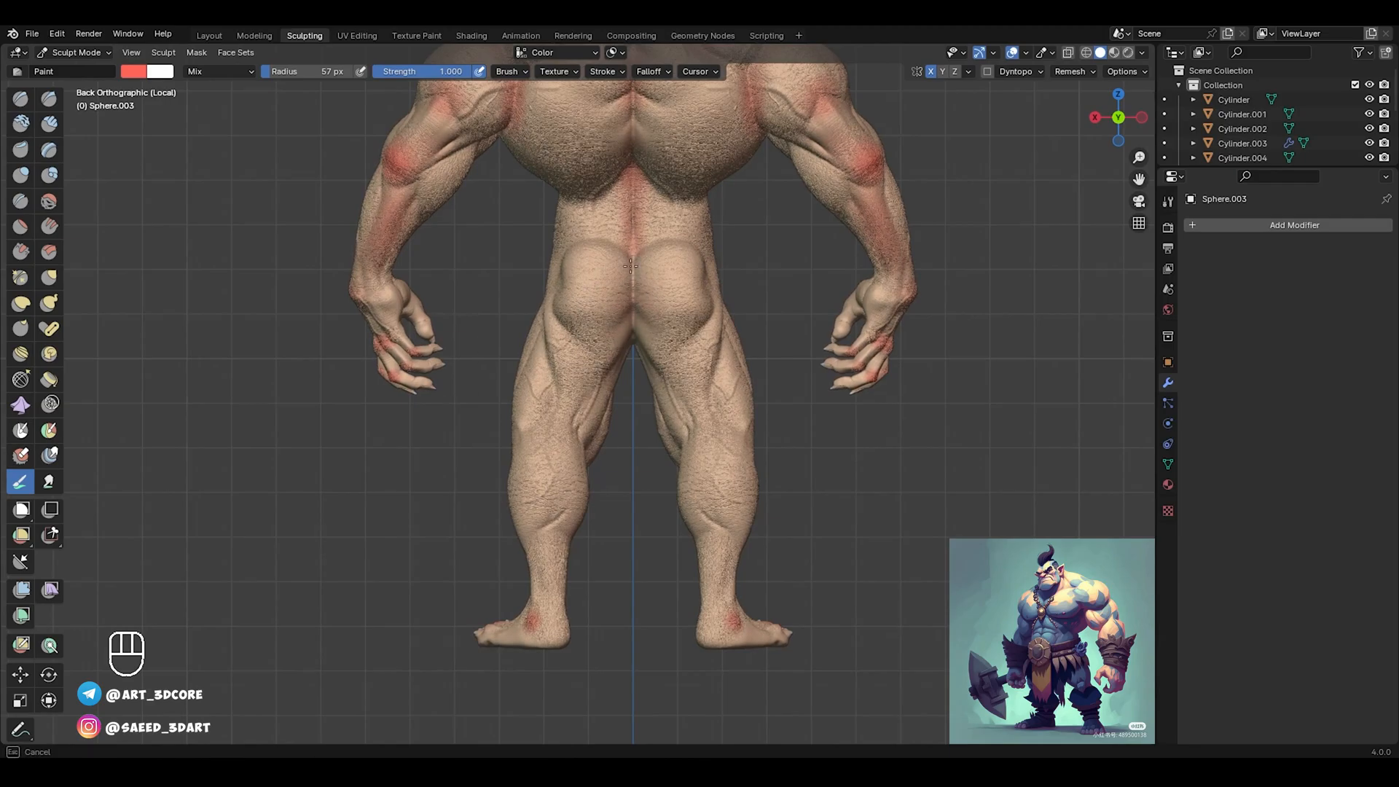
{"action": "mouse_move", "coordinate": [598, 336]}
{"action": "left_mouse_down"}
{"action": "mouse_move", "coordinate": [554, 444]}
{"action": "mouse_move", "coordinate": [550, 567]}
{"action": "left_mouse_up"}
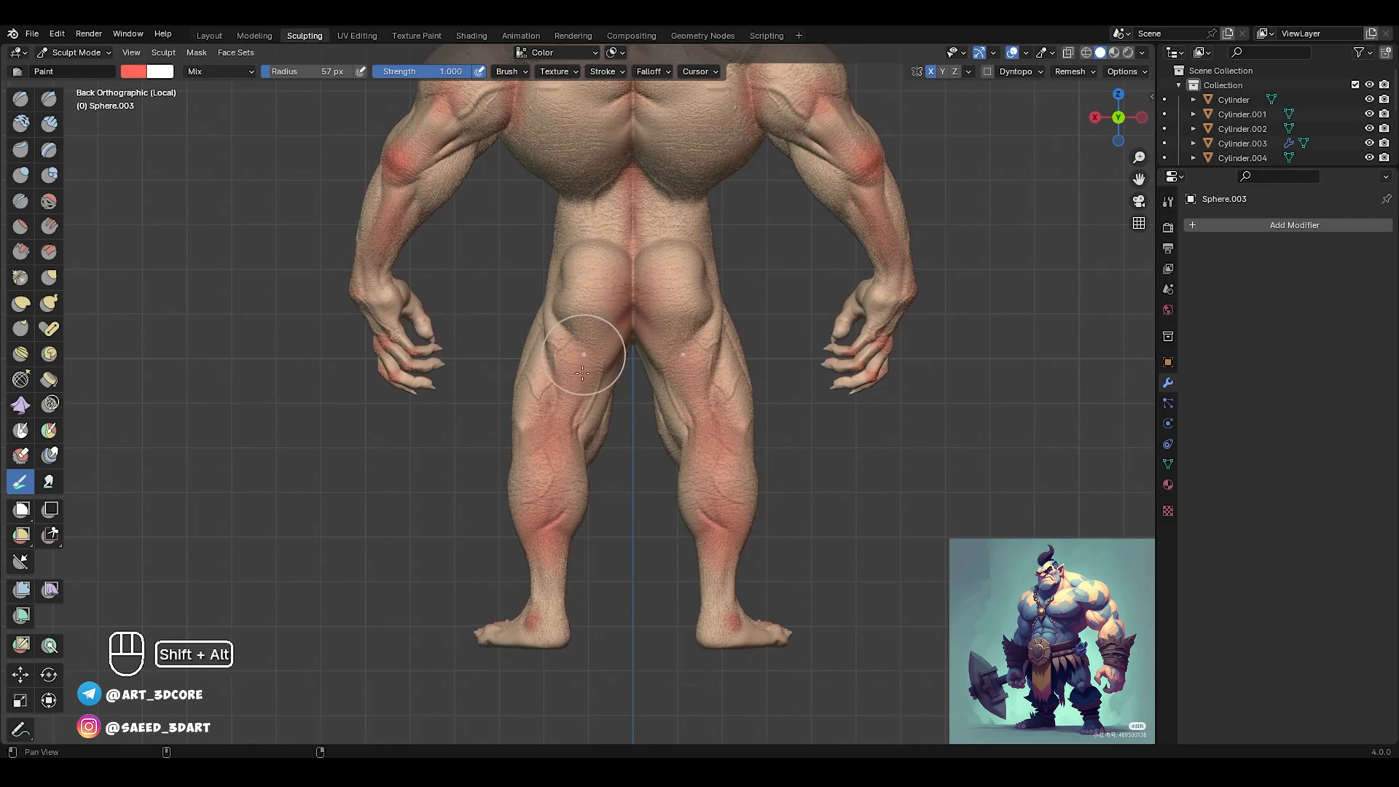
{"action": "left_click_drag", "start_coordinate": [593, 350], "coordinate": [544, 348], "text": "alt"}
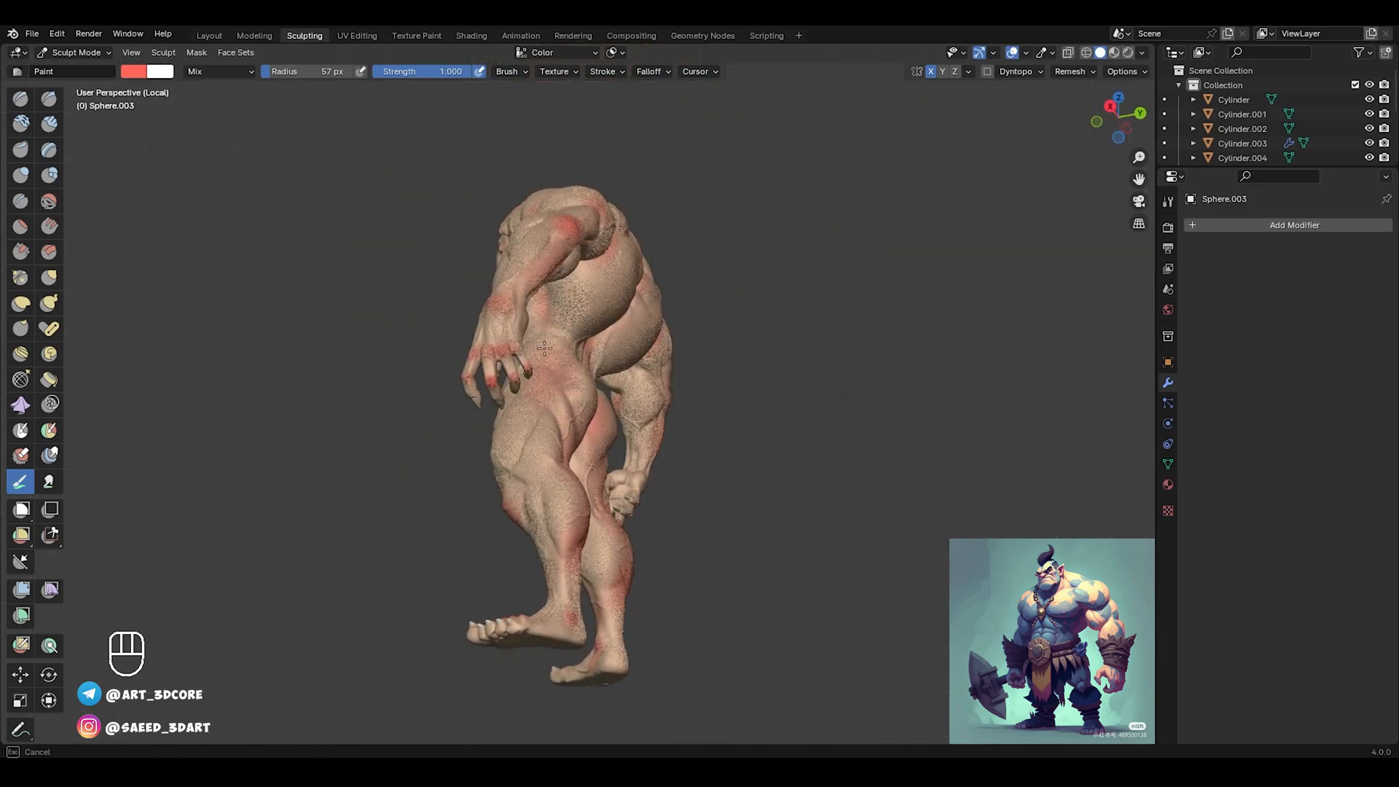
Spread a light red tint over the lower back muscles and the outer forearms
{"action": "left_click_drag", "start_coordinate": [520, 411], "coordinate": [578, 400], "text": "alt"}
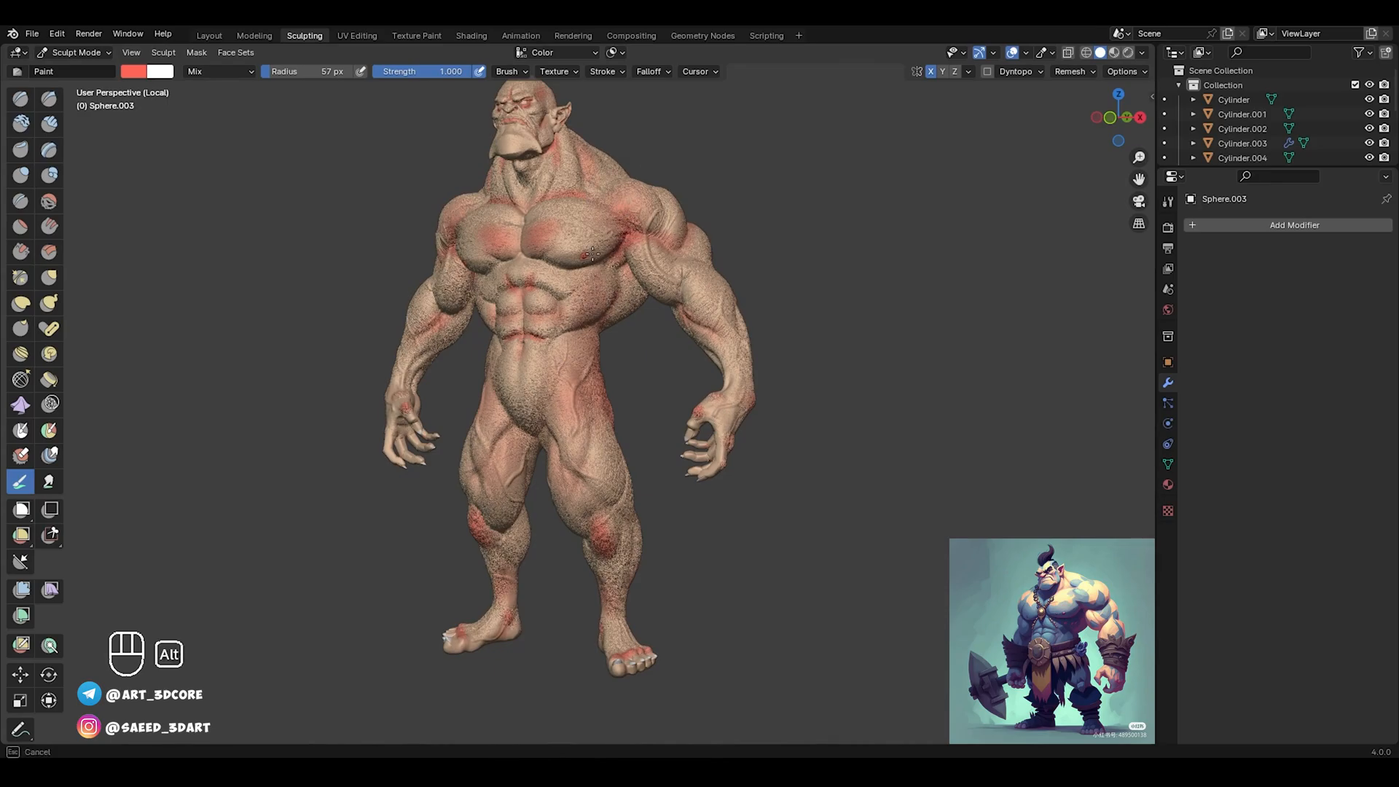
{"action": "left_click_drag", "start_coordinate": [702, 223], "coordinate": [576, 226], "text": "alt"}
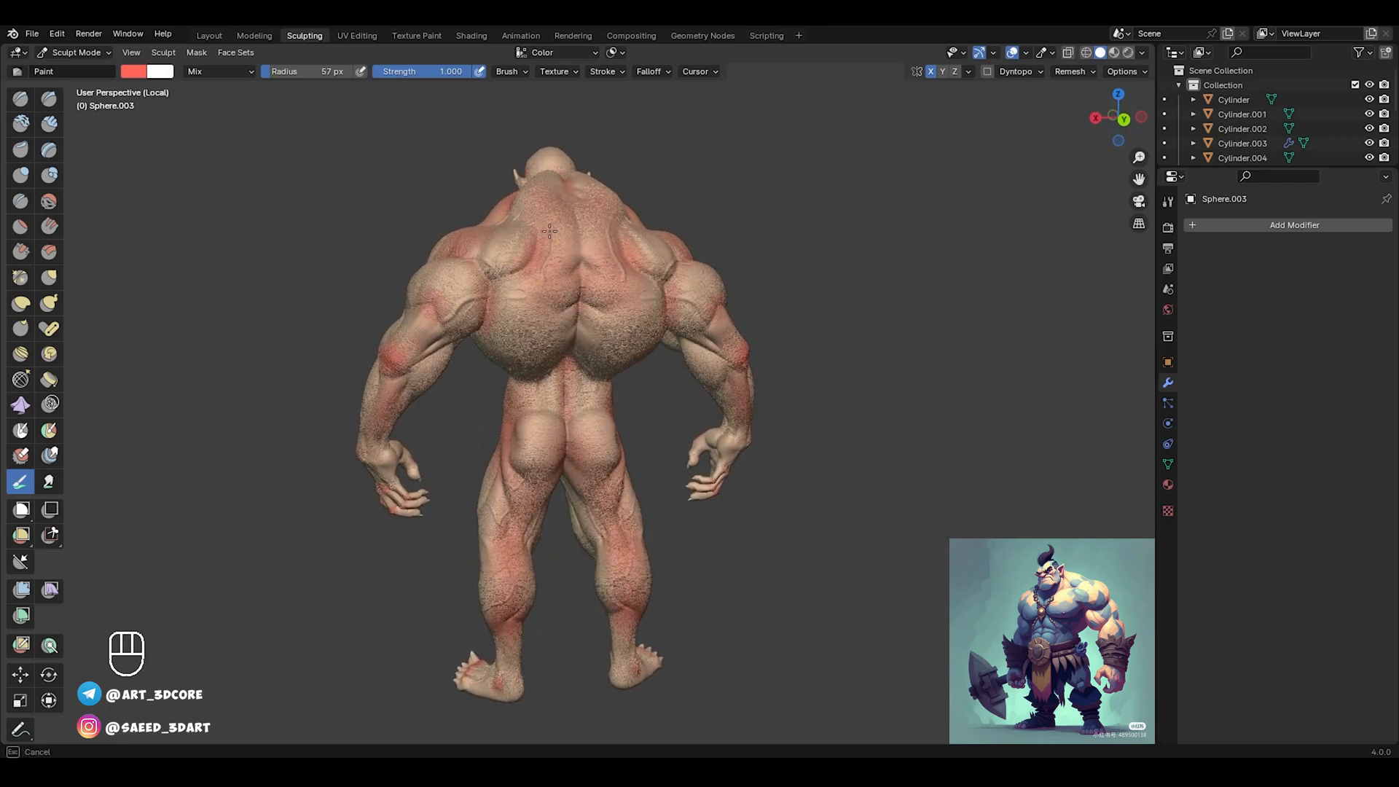
{"action": "left_click_drag", "start_coordinate": [524, 367], "coordinate": [584, 349]}
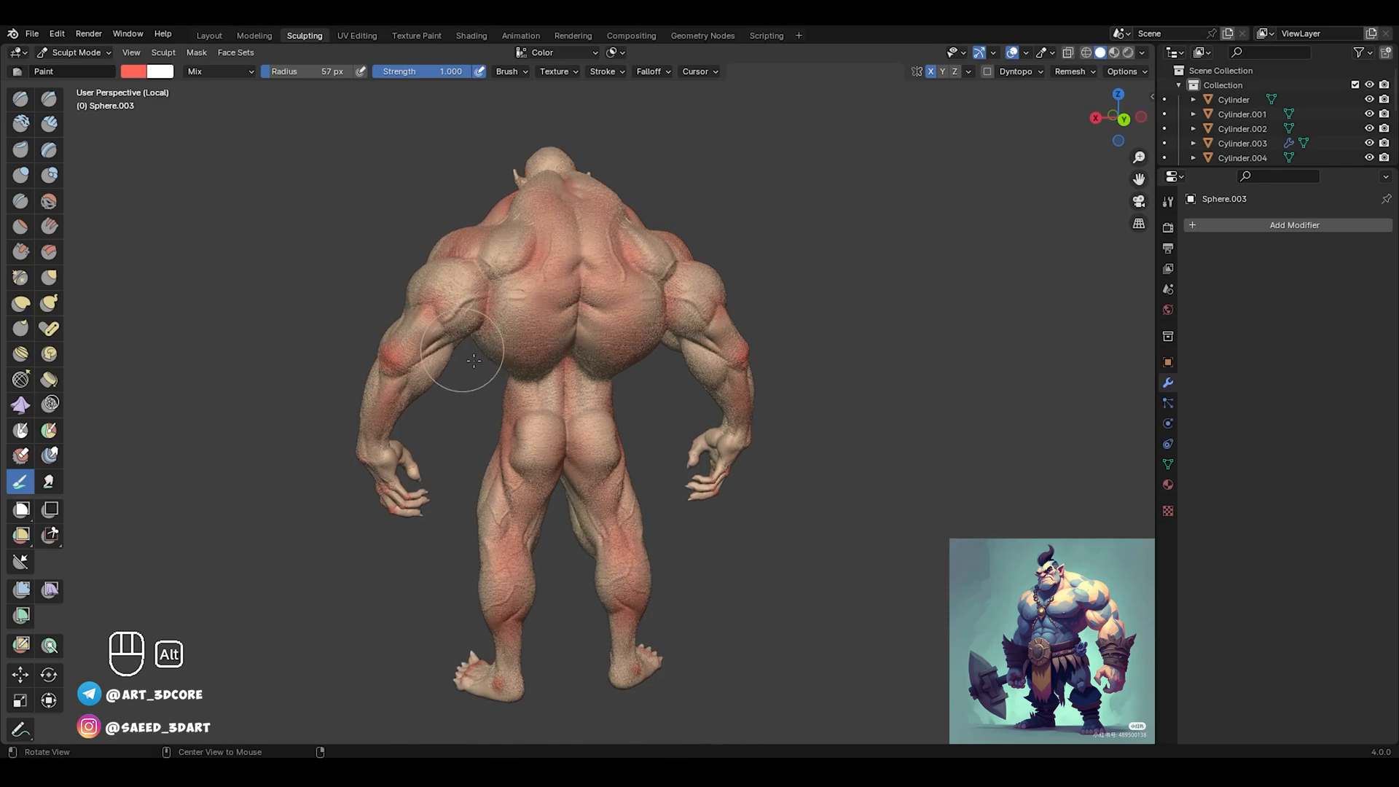
{"action": "left_click_drag", "start_coordinate": [452, 353], "coordinate": [855, 365], "text": "alt"}
{"action": "left_click_drag", "start_coordinate": [752, 388], "coordinate": [747, 357]}
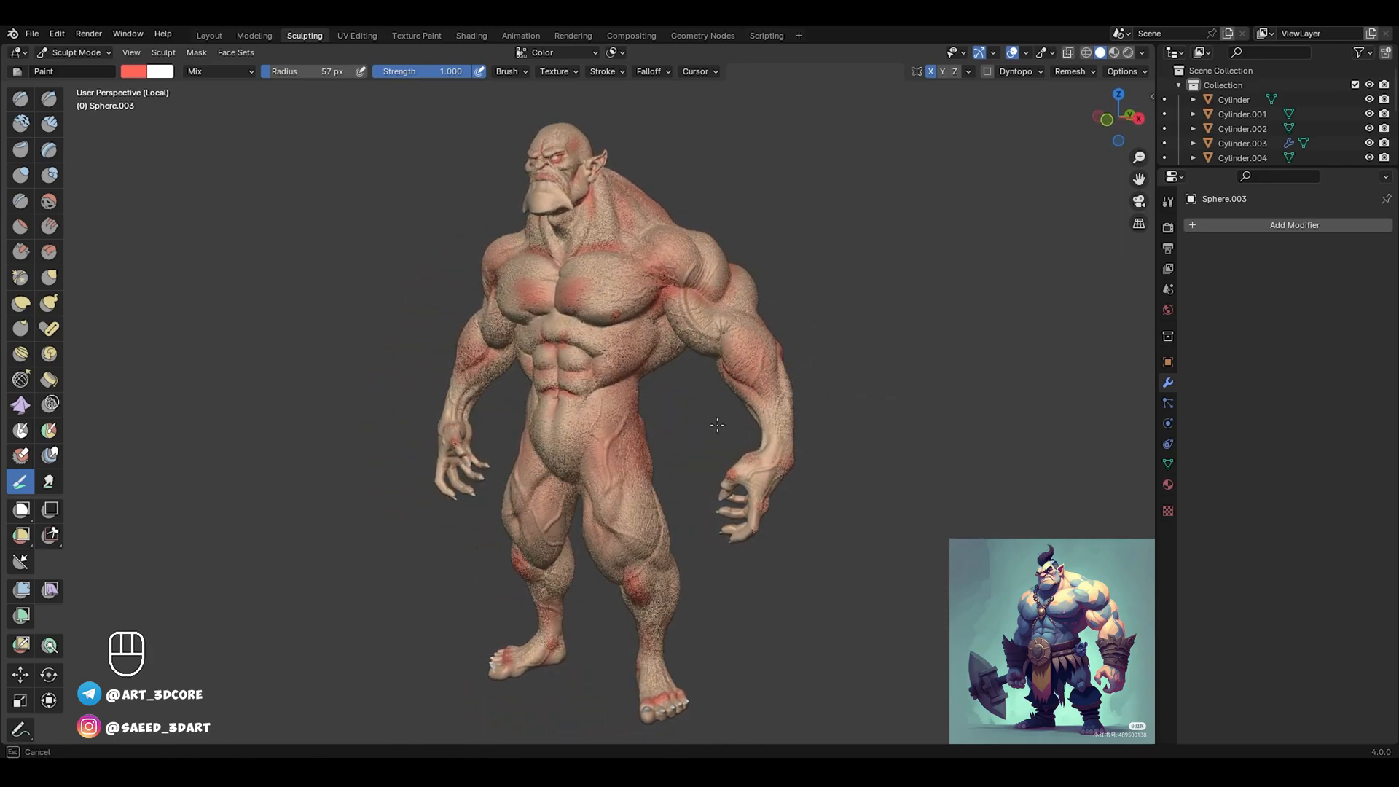
Paint a light red tint over the middle of the beard below the lips
{"action": "left_click_drag", "start_coordinate": [715, 428], "coordinate": [768, 394], "text": "alt"}
{"action": "left_click_drag", "start_coordinate": [709, 319], "coordinate": [695, 443], "text": "alt+shift"}
{"action": "scroll", "coordinate": [639, 413], "scroll_direction": "up", "scroll_amount": 8}
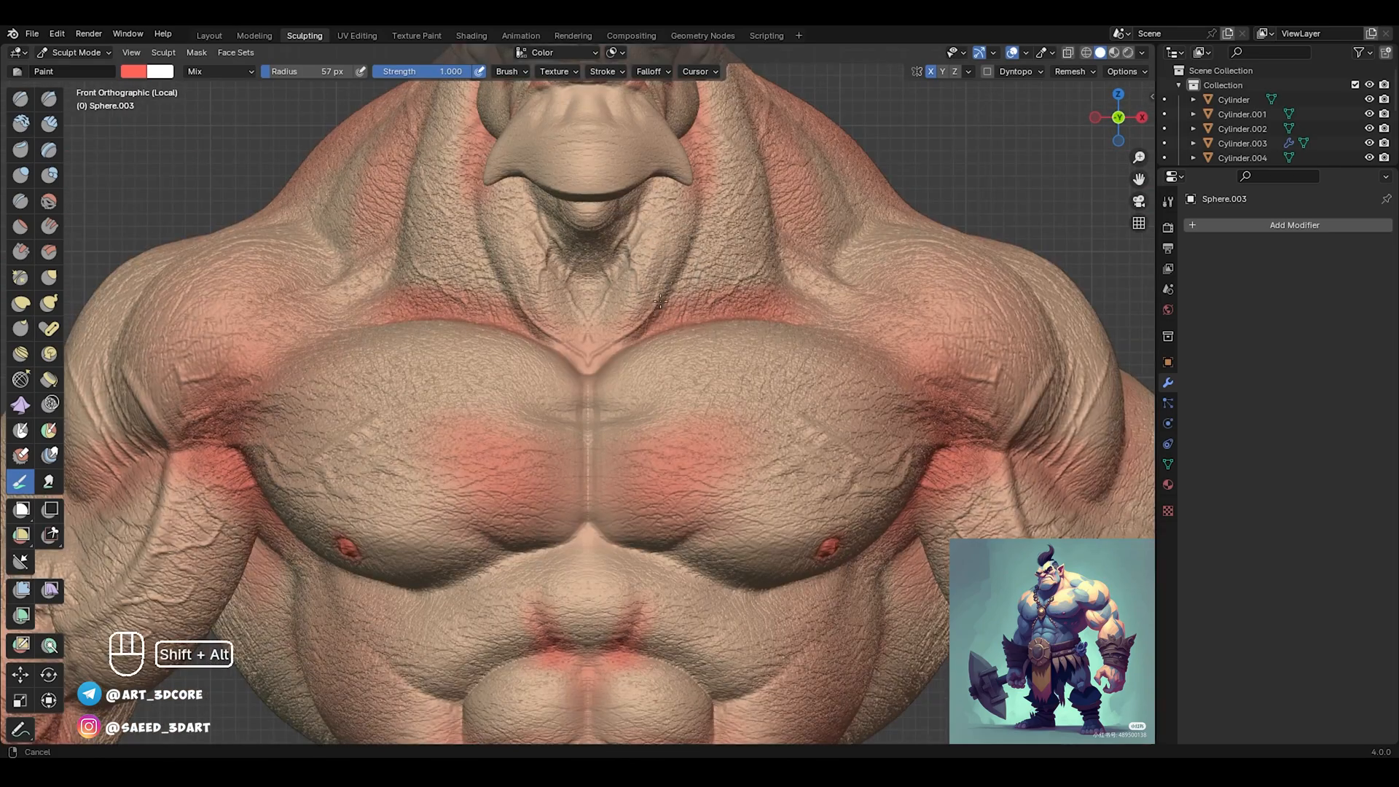
{"action": "left_click_drag", "start_coordinate": [647, 175], "coordinate": [651, 377], "text": "alt+shift"}
{"action": "scroll", "coordinate": [648, 364], "scroll_direction": "down", "scroll_amount": 1}
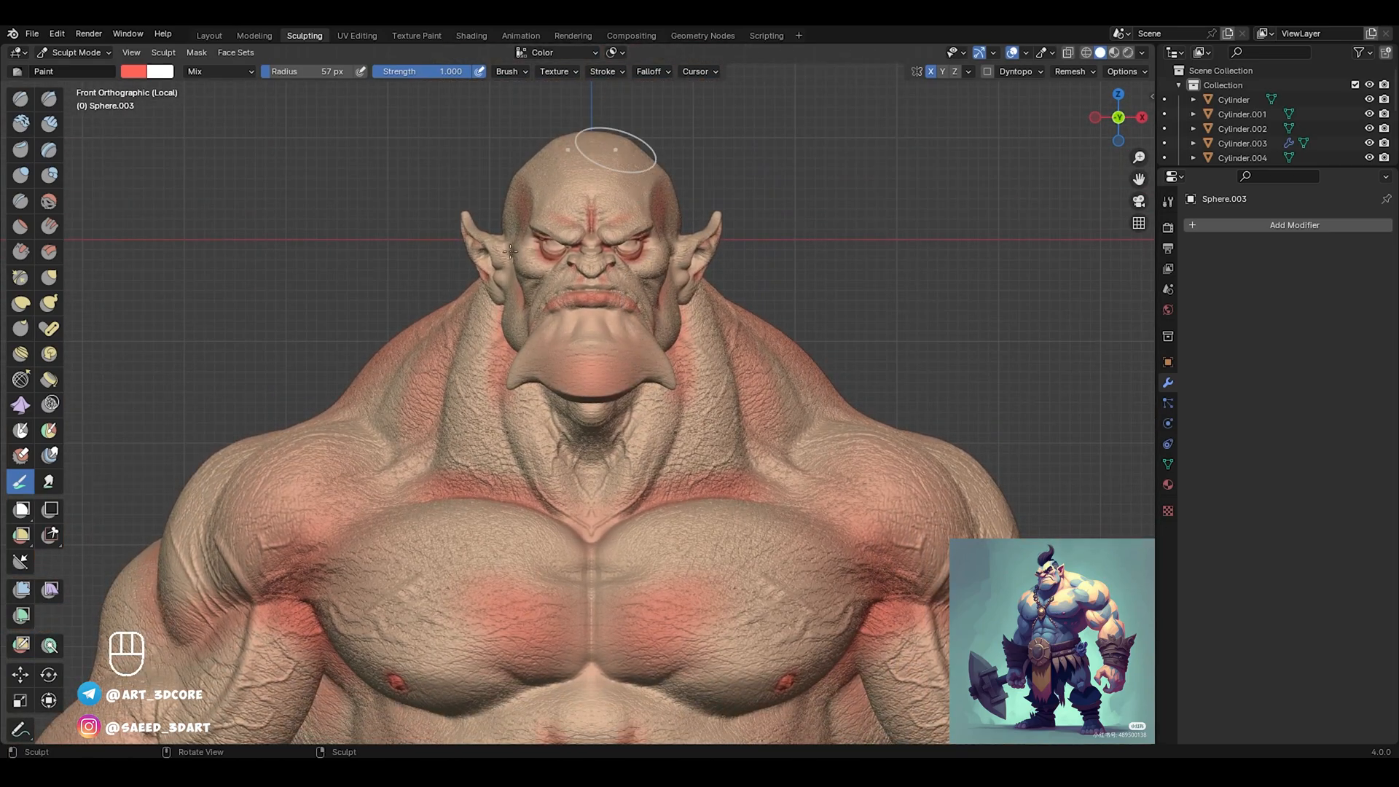
{"action": "middle_click_drag", "start_coordinate": [614, 228], "coordinate": [562, 268], "text": "shift"}
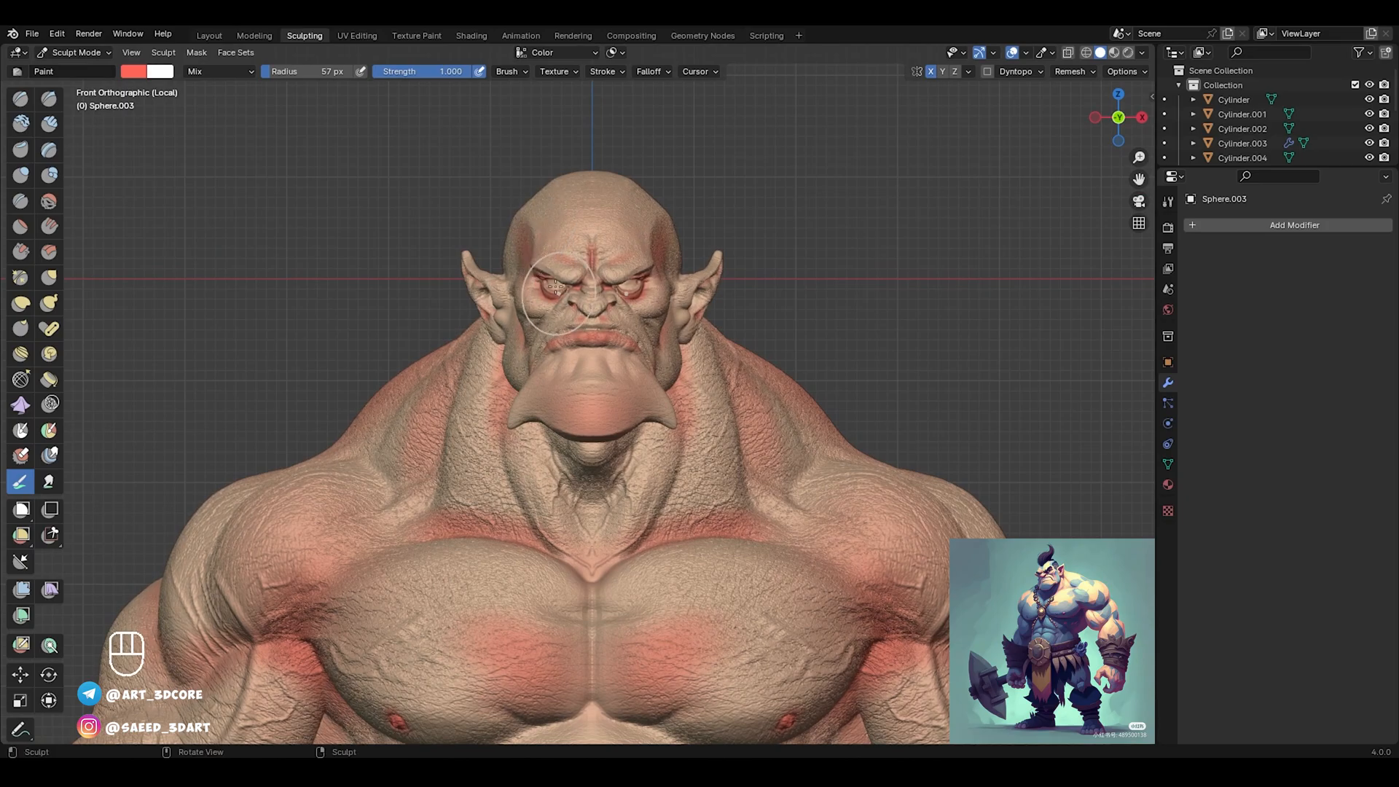
Paint a red tint down the center of the lower abdomen
{"action": "scroll", "coordinate": [544, 431], "scroll_direction": "down", "scroll_amount": 3}
{"action": "middle_click_drag", "start_coordinate": [606, 412], "coordinate": [583, 291]}
{"action": "mouse_move", "coordinate": [582, 292]}
{"action": "middle_mouse_down"}
{"action": "mouse_move", "coordinate": [579, 376]}
{"action": "mouse_move", "coordinate": [578, 284]}
{"action": "middle_mouse_up"}
{"action": "mouse_move", "coordinate": [576, 413]}
{"action": "middle_mouse_down", "text": "shift"}
{"action": "mouse_move", "coordinate": [559, 285]}
{"action": "mouse_move", "coordinate": [575, 357]}
{"action": "middle_mouse_up", "text": "shift"}
{"action": "left_click_drag", "start_coordinate": [571, 440], "coordinate": [569, 472]}
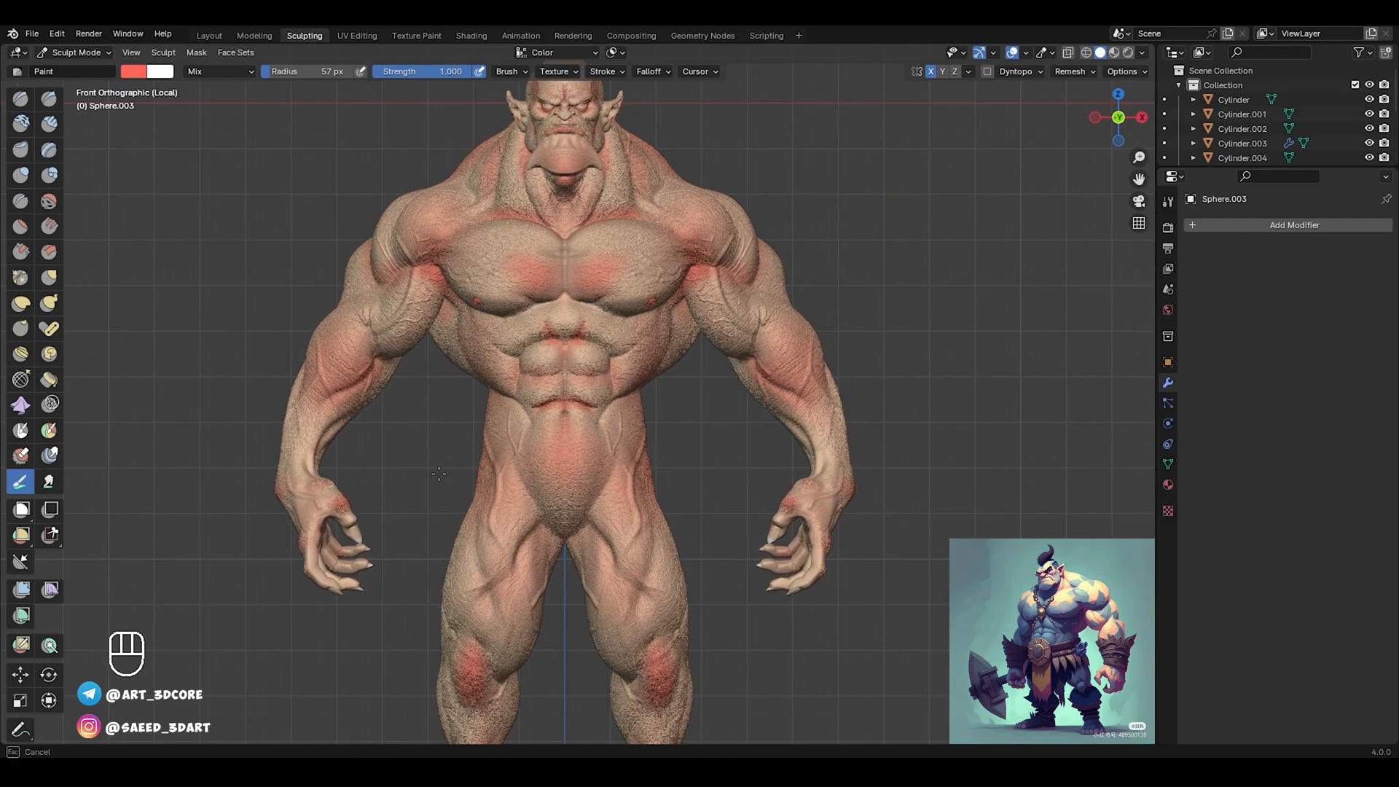
Reduce the paint brush radius to 46 px
{"action": "mouse_move", "coordinate": [494, 438]}
{"action": "middle_mouse_down", "text": "ctrl+alt"}
{"action": "mouse_move", "coordinate": [580, 405]}
{"action": "mouse_move", "coordinate": [596, 418]}
{"action": "mouse_move", "coordinate": [585, 433]}
{"action": "middle_mouse_up", "text": "ctrl+alt"}
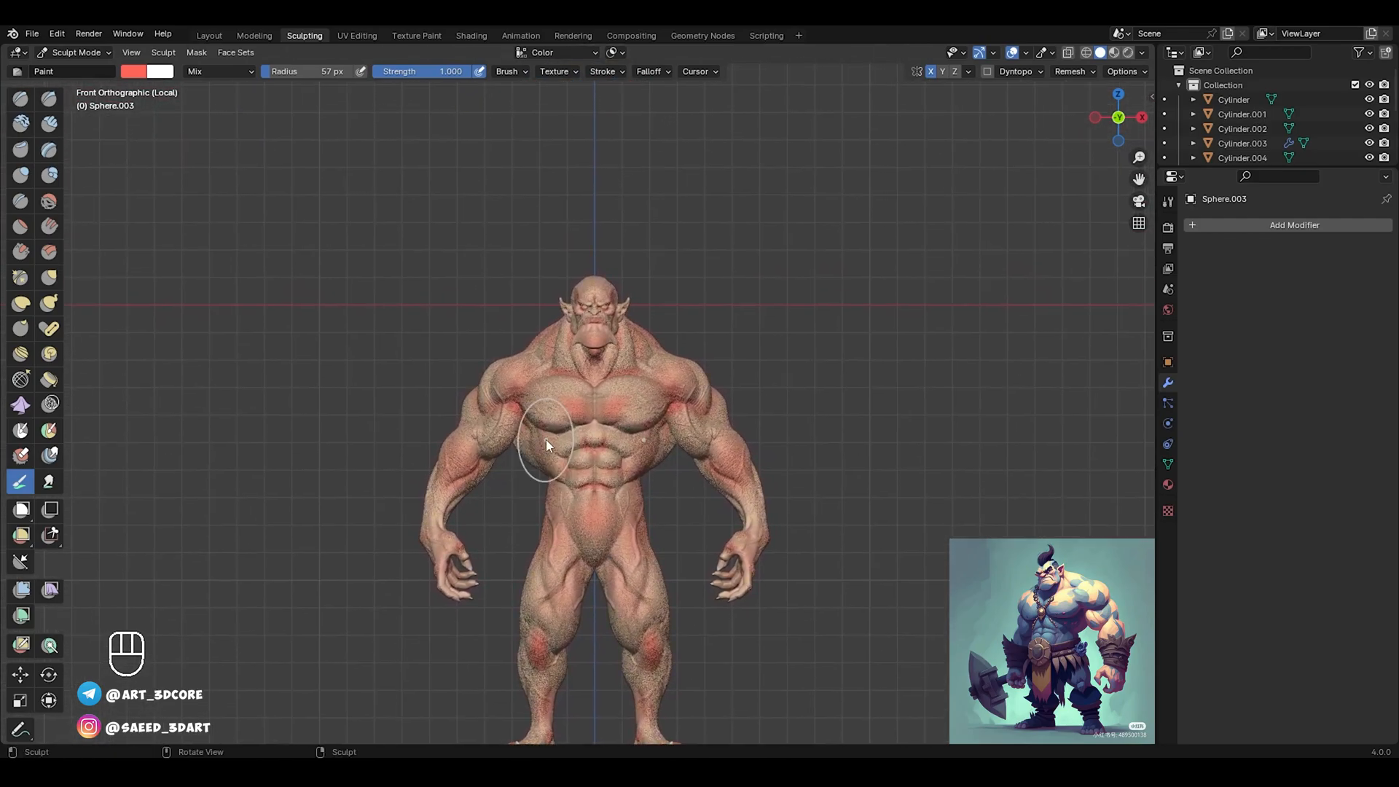
{"action": "middle_click_drag", "start_coordinate": [842, 386], "coordinate": [767, 404]}
{"action": "middle_click_drag", "start_coordinate": [706, 468], "coordinate": [732, 411], "text": "ctrl+alt"}
{"action": "key", "text": "f"}
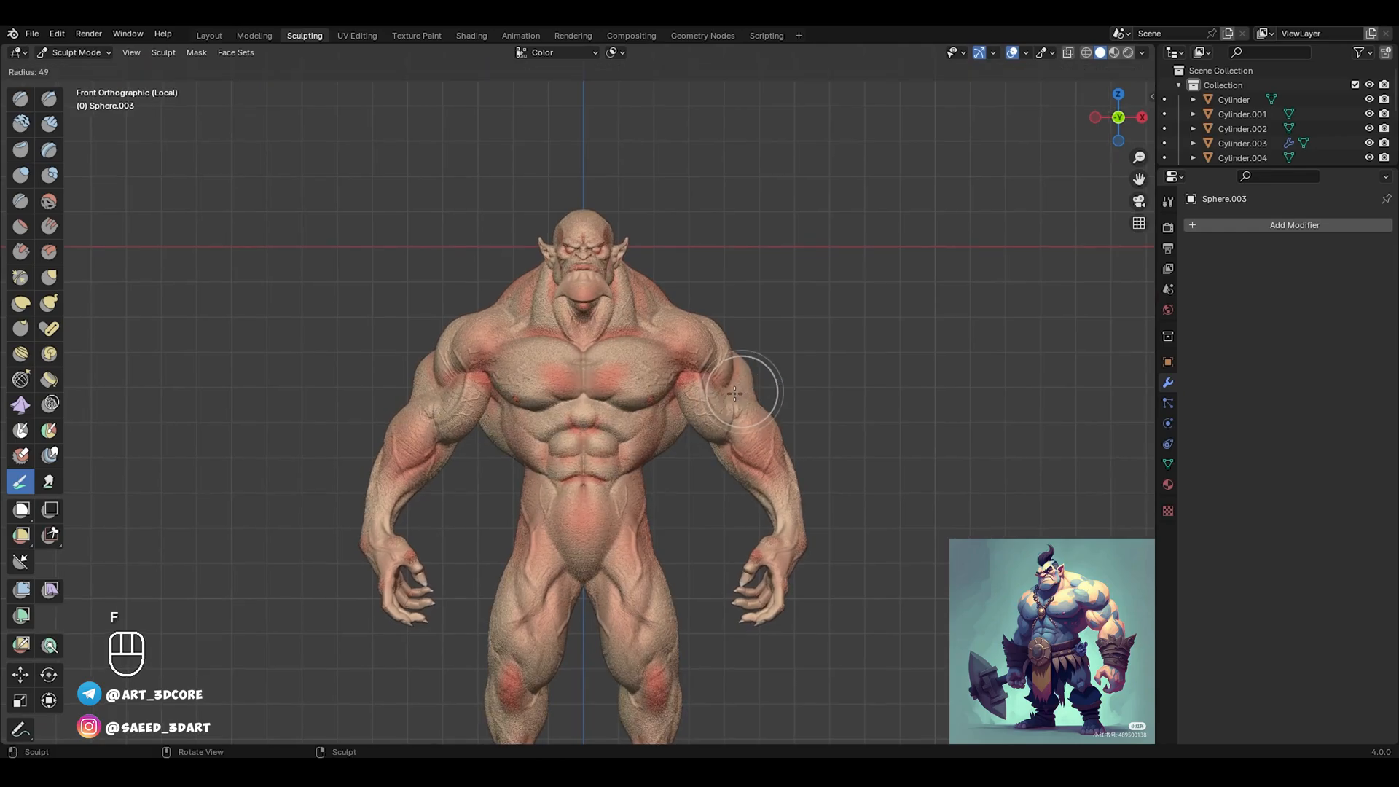
{"action": "left_click", "coordinate": [783, 387]}
{"action": "middle_click_drag", "start_coordinate": [771, 367], "coordinate": [696, 466], "text": "ctrl+alt"}
{"action": "middle_click_drag", "start_coordinate": [696, 466], "coordinate": [697, 428], "text": "alt+shift"}
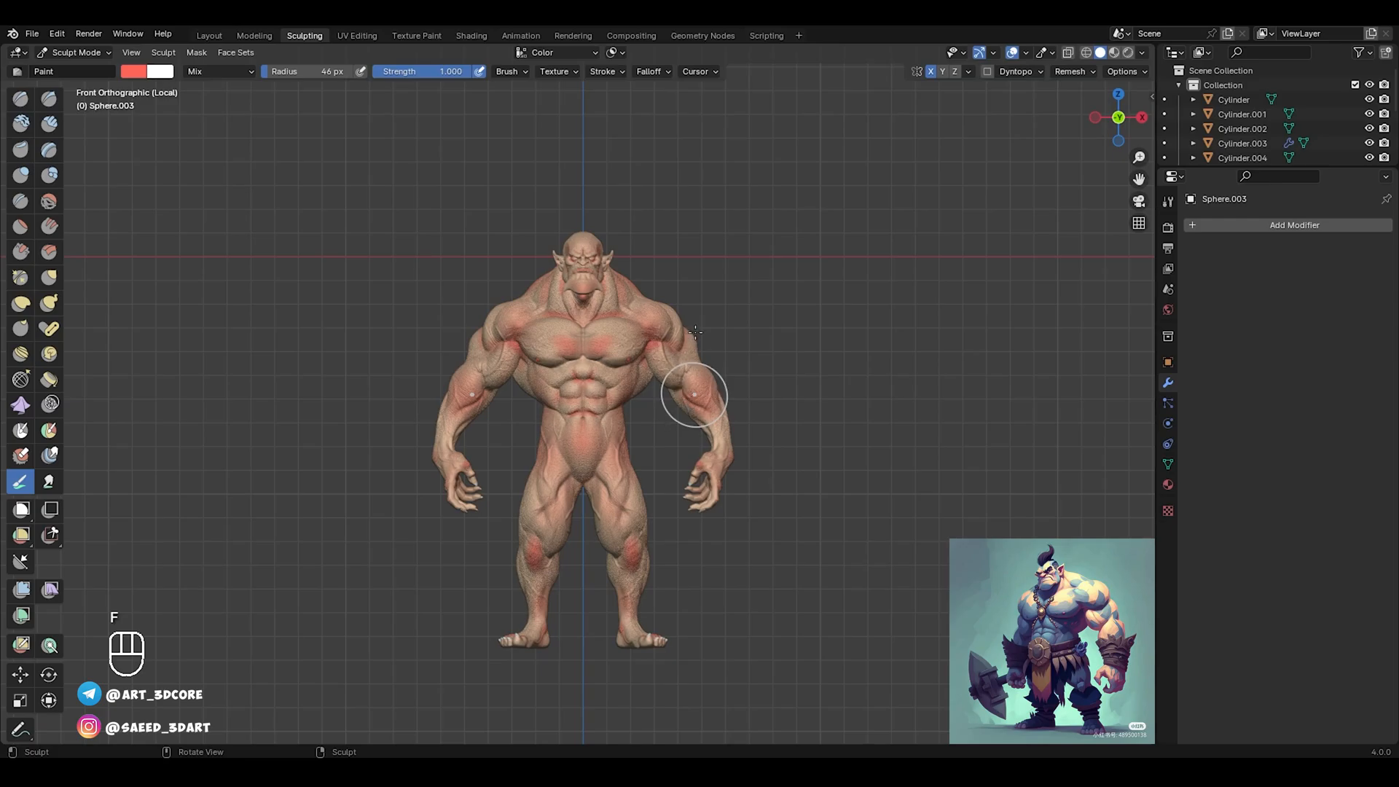
Exit local view to bring back hair and armor, and switch Sculpt Mode from the body to the mohawk
{"action": "key", "text": "KP_Divide"}
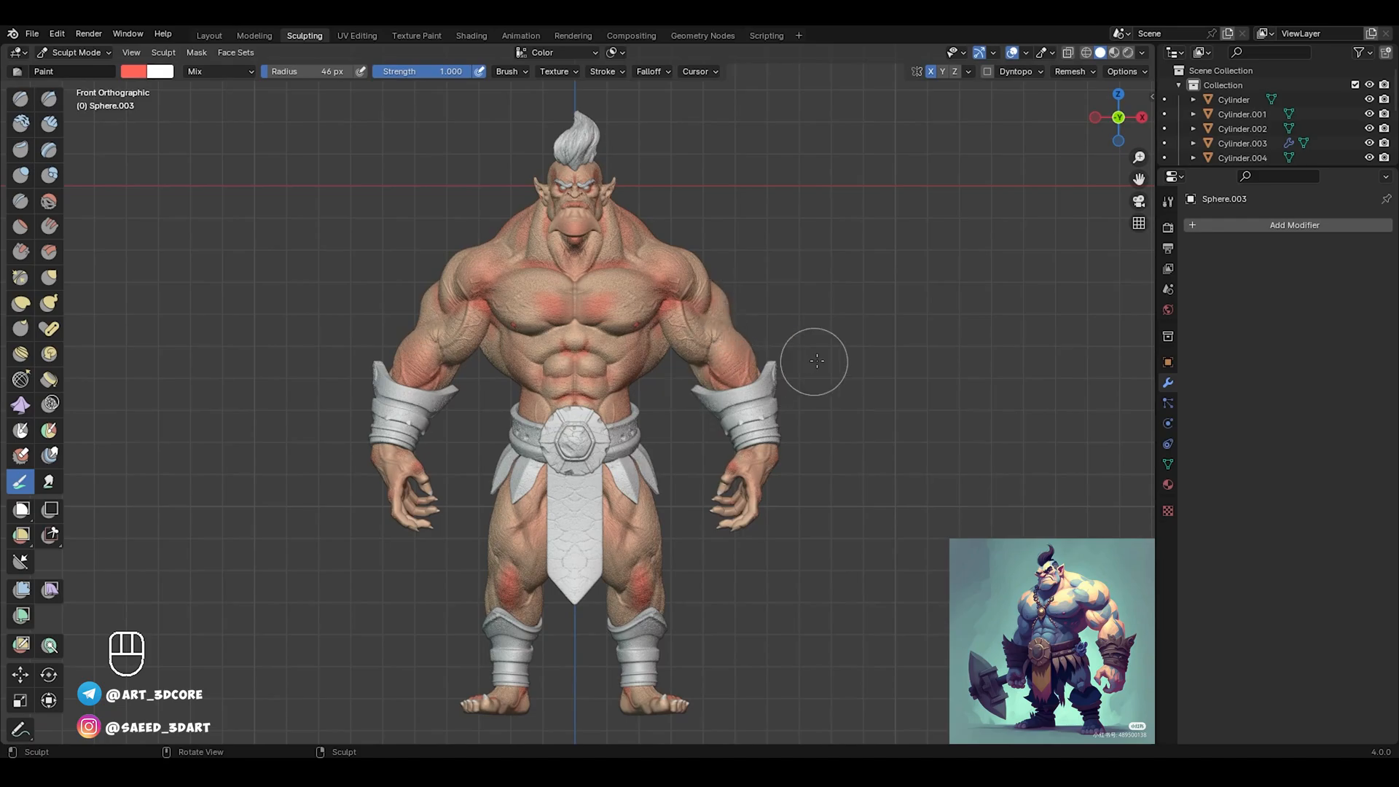
{"action": "middle_click_drag", "start_coordinate": [816, 361], "coordinate": [711, 347]}
{"action": "middle_click_drag", "start_coordinate": [597, 268], "coordinate": [635, 230], "text": "shift"}
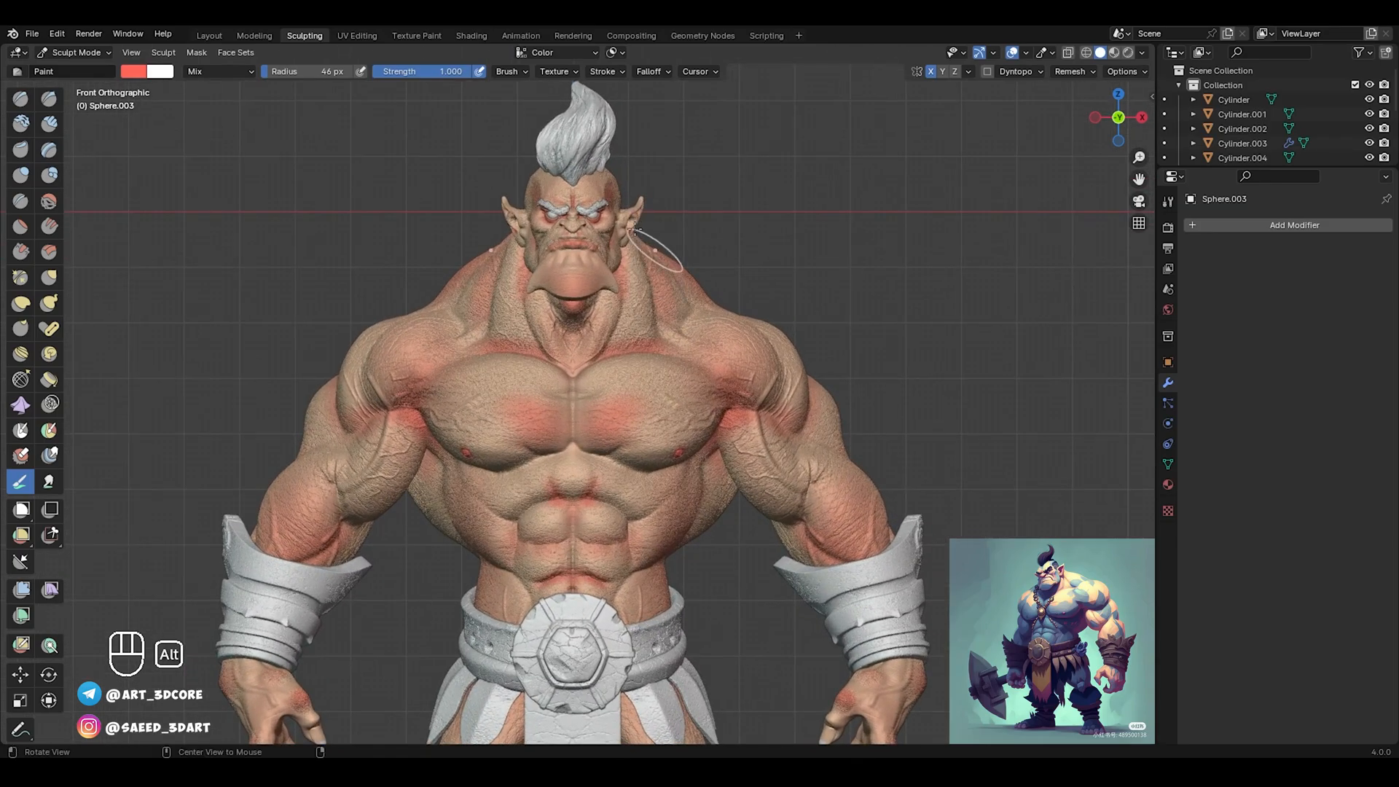
{"action": "left_click_drag", "start_coordinate": [635, 230], "coordinate": [639, 303], "text": "alt+shift"}
{"action": "key", "text": "ctrl+Tab"}
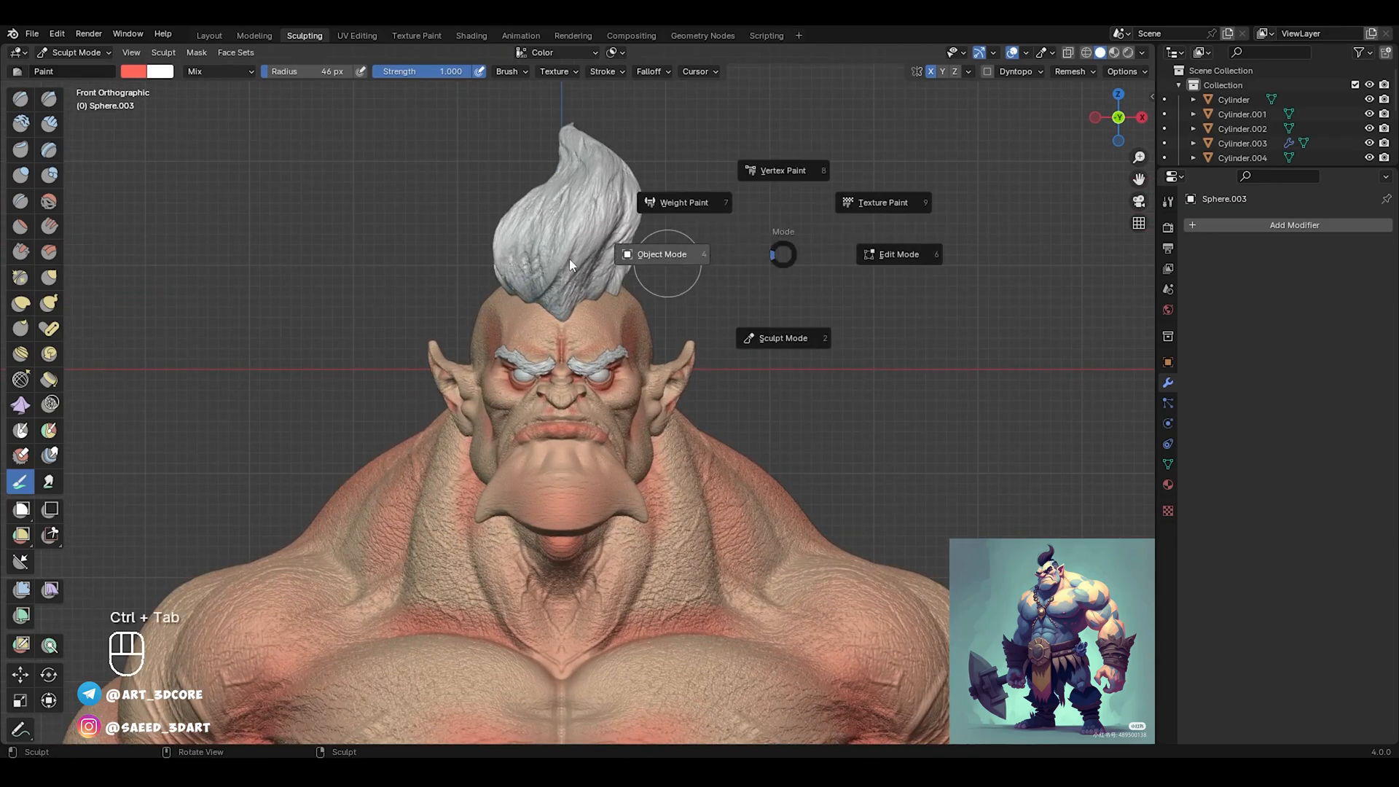
{"action": "left_click", "coordinate": [564, 265]}
{"action": "left_click", "coordinate": [563, 265]}
{"action": "key", "text": "ctrl+Tab"}
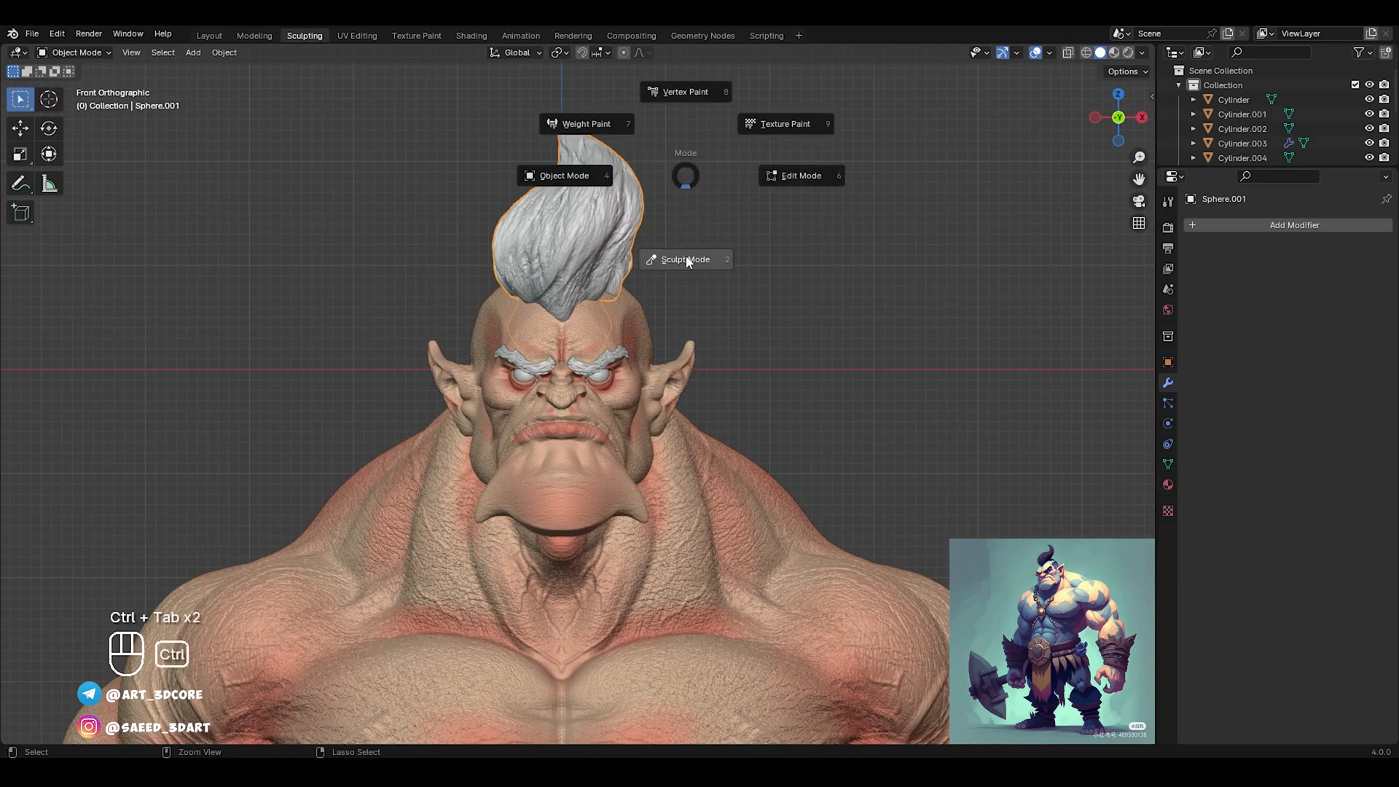
{"action": "left_click", "coordinate": [687, 263]}
{"action": "left_click_drag", "start_coordinate": [650, 215], "coordinate": [678, 271], "text": "alt+shift"}
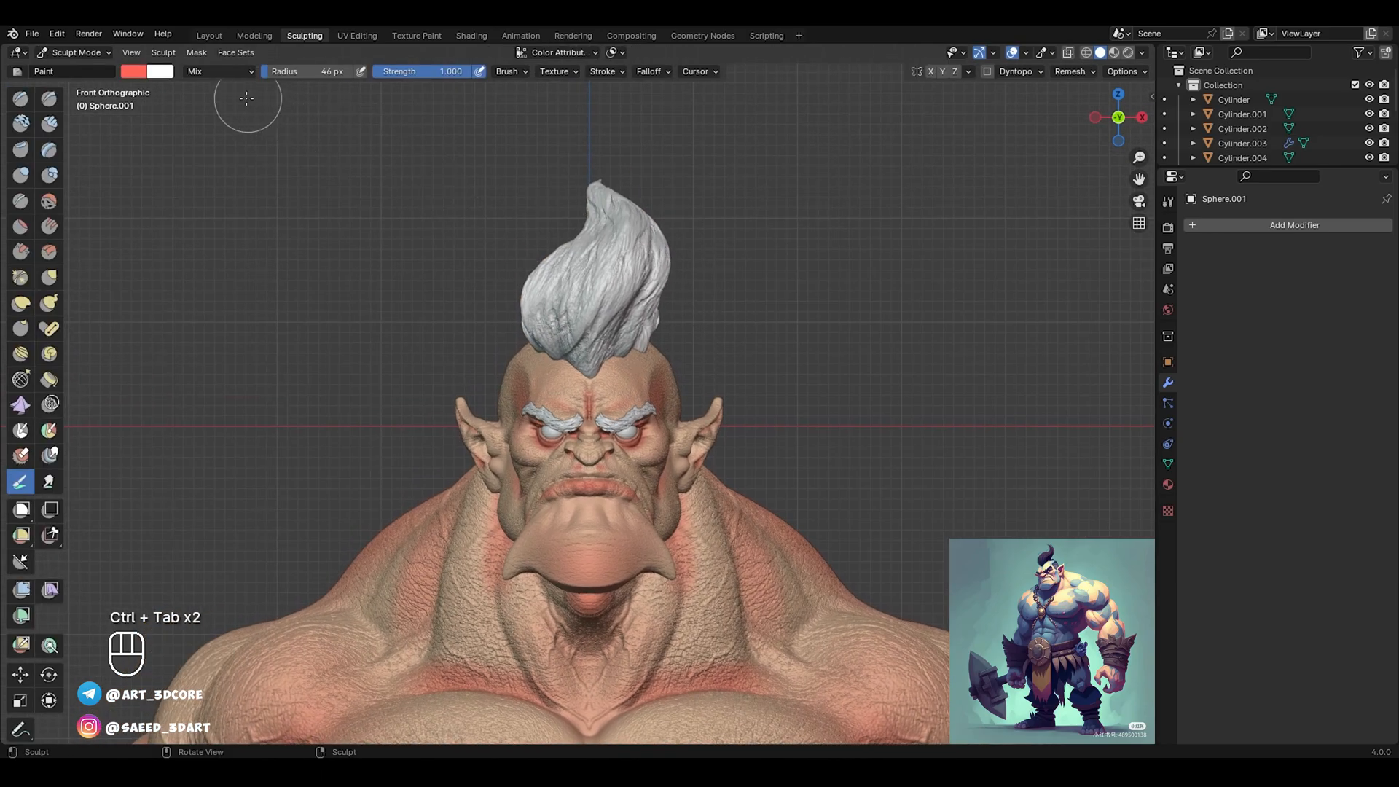
Set the secondary paint color to dark gray with value 0.239 and enlarge the brush radius to 115 px
{"action": "left_click", "coordinate": [161, 72]}
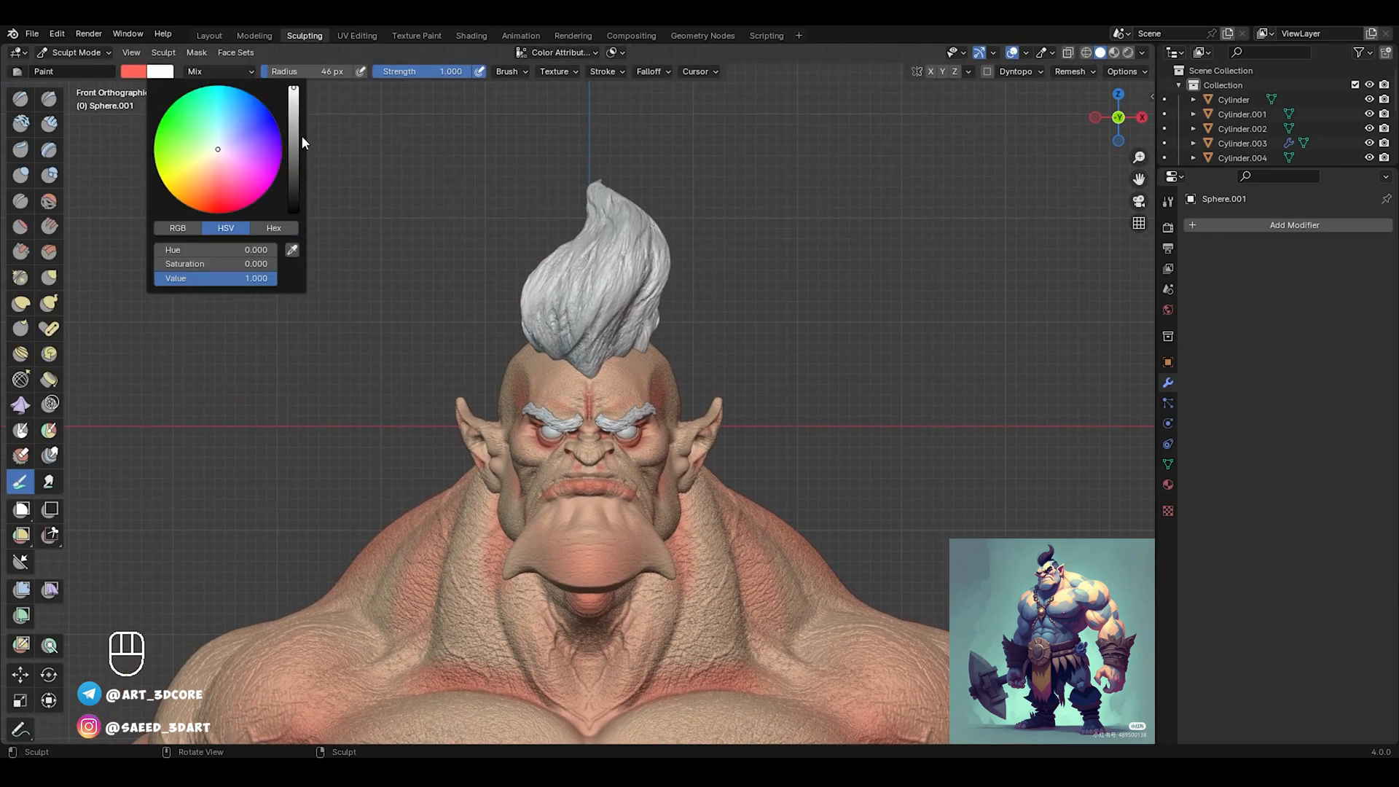
{"action": "left_click_drag", "start_coordinate": [294, 146], "coordinate": [296, 181]}
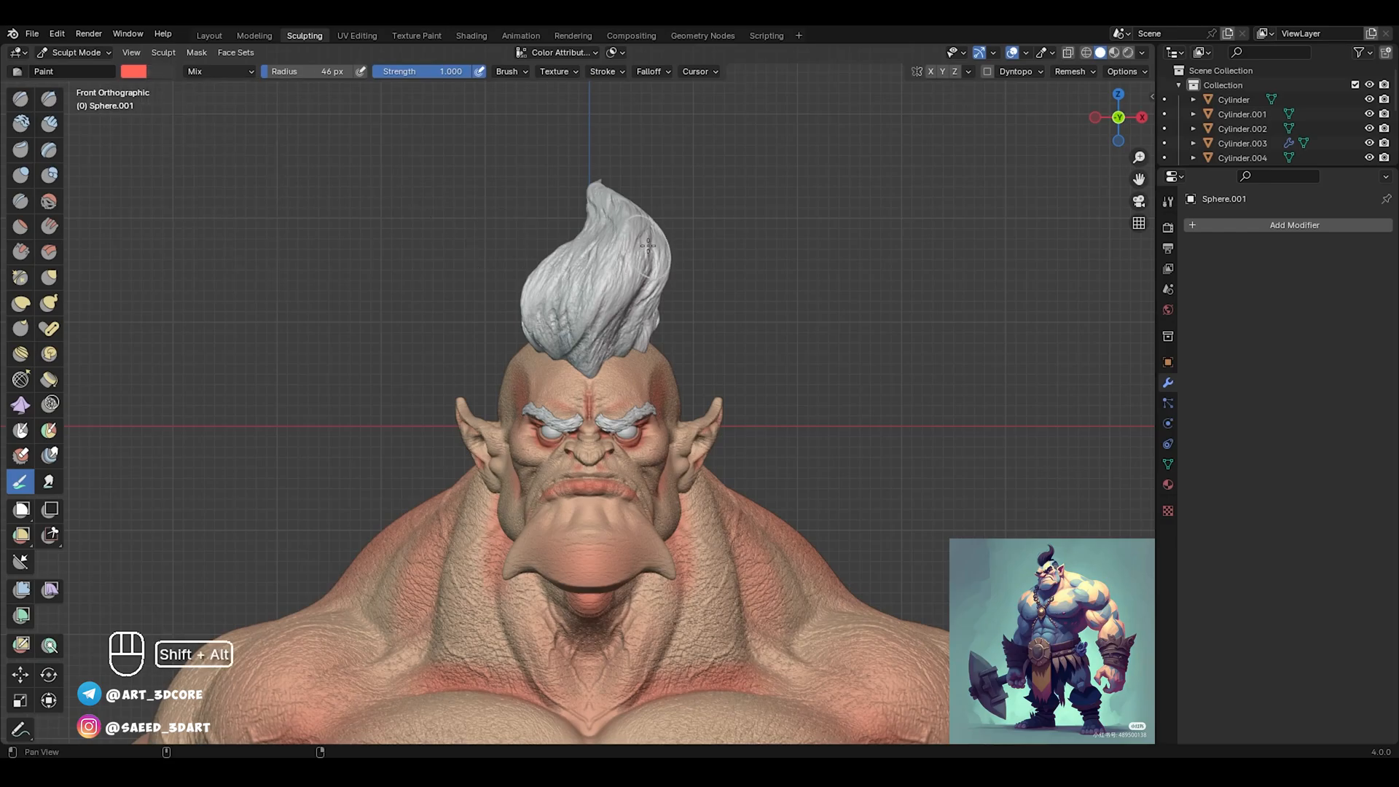
{"action": "mouse_move", "coordinate": [648, 245]}
{"action": "left_mouse_down", "text": "alt+shift"}
{"action": "mouse_move", "coordinate": [579, 321]}
{"action": "mouse_move", "coordinate": [542, 285]}
{"action": "left_mouse_up", "text": "alt+shift"}
{"action": "key", "text": "f"}
{"action": "left_click", "coordinate": [675, 287]}
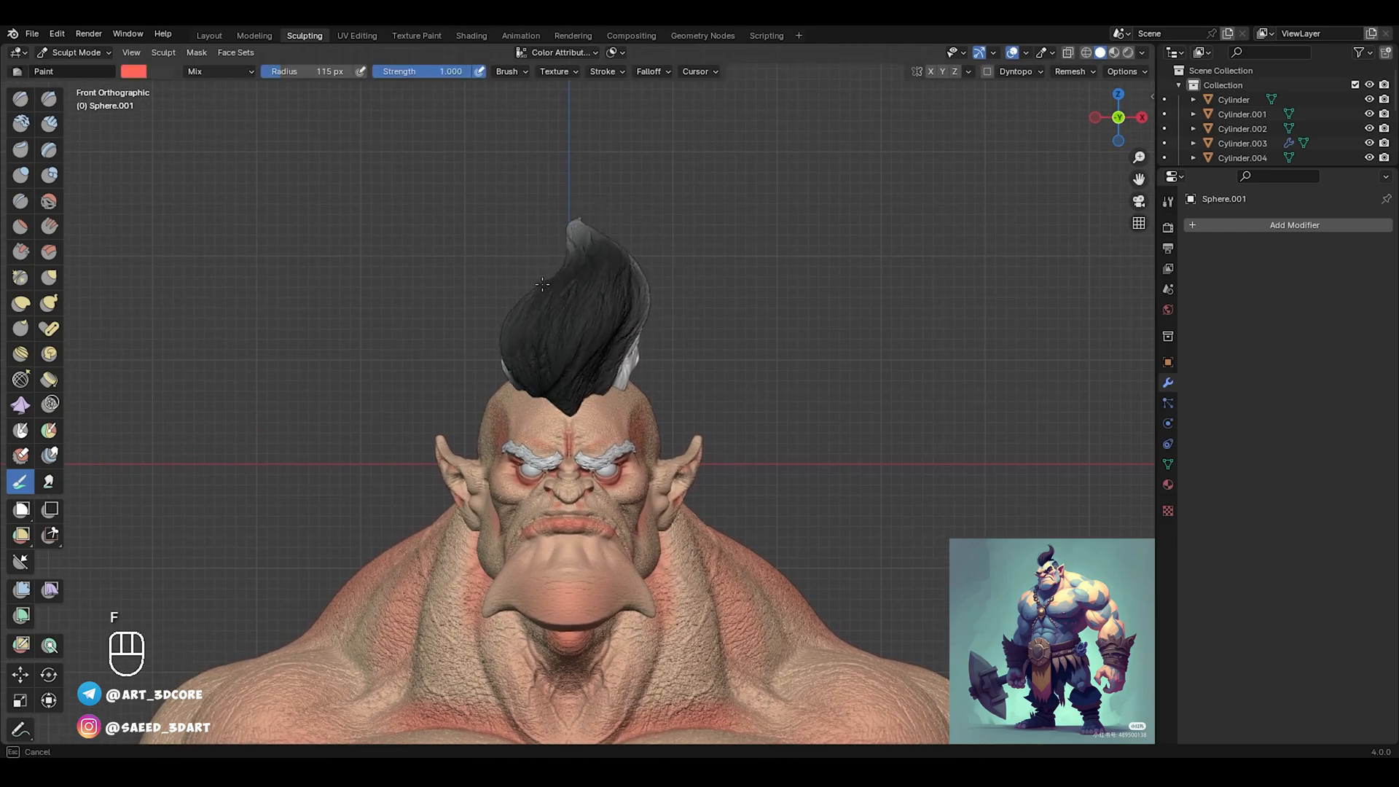
Paint the entire mohawk dark gray, covering its front, sides and back
{"action": "mouse_move", "coordinate": [618, 317]}
{"action": "left_mouse_down", "text": "alt"}
{"action": "mouse_move", "coordinate": [420, 321]}
{"action": "mouse_move", "coordinate": [751, 412]}
{"action": "mouse_move", "coordinate": [678, 428]}
{"action": "left_mouse_up", "text": "alt"}
{"action": "mouse_move", "coordinate": [546, 419]}
{"action": "left_mouse_down", "text": "ctrl"}
{"action": "mouse_move", "coordinate": [578, 436]}
{"action": "mouse_move", "coordinate": [478, 414]}
{"action": "mouse_move", "coordinate": [612, 349]}
{"action": "left_mouse_up", "text": "ctrl"}
{"action": "middle_click_drag", "start_coordinate": [612, 350], "coordinate": [583, 331], "text": "alt"}
{"action": "middle_click_drag", "start_coordinate": [583, 332], "coordinate": [607, 349], "text": "ctrl+alt"}
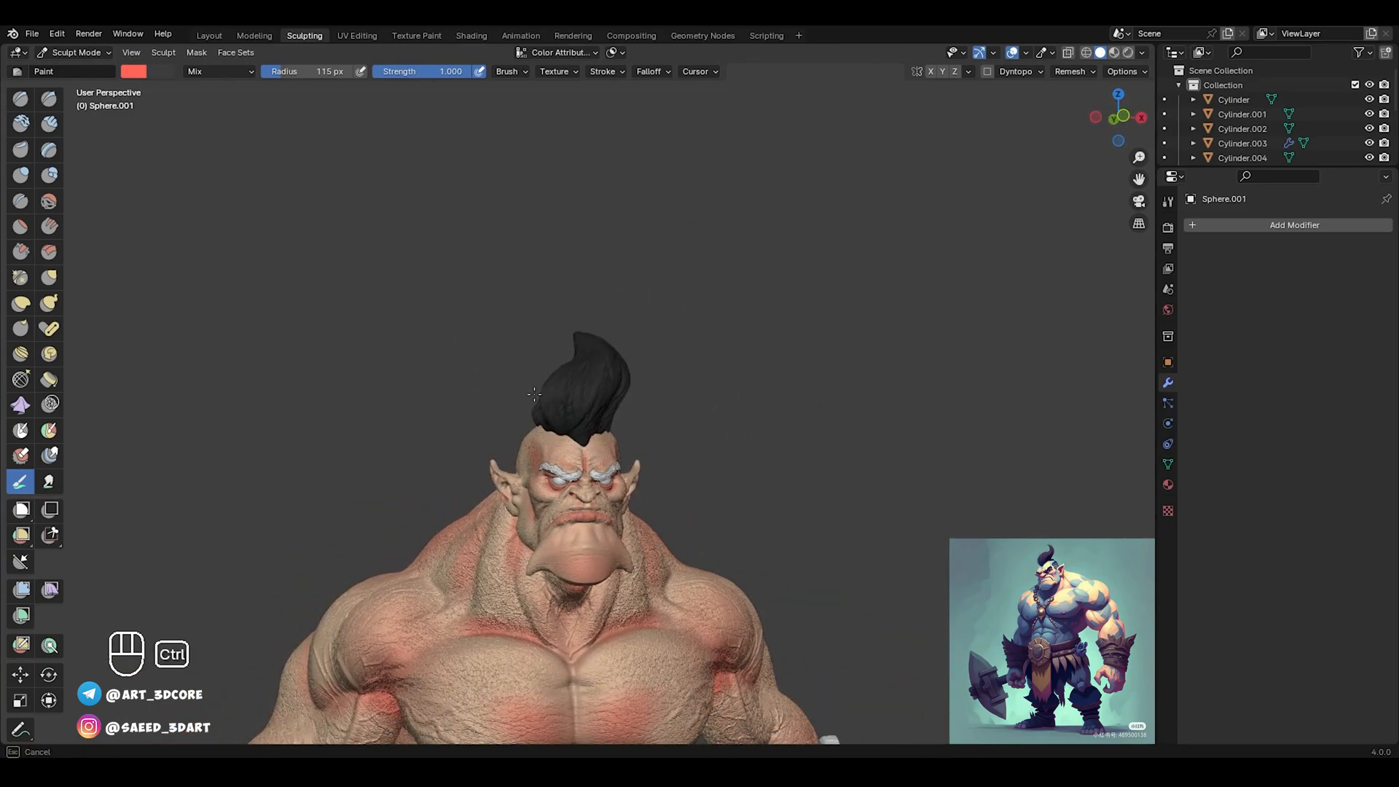
{"action": "middle_click_drag", "start_coordinate": [534, 395], "coordinate": [568, 428]}
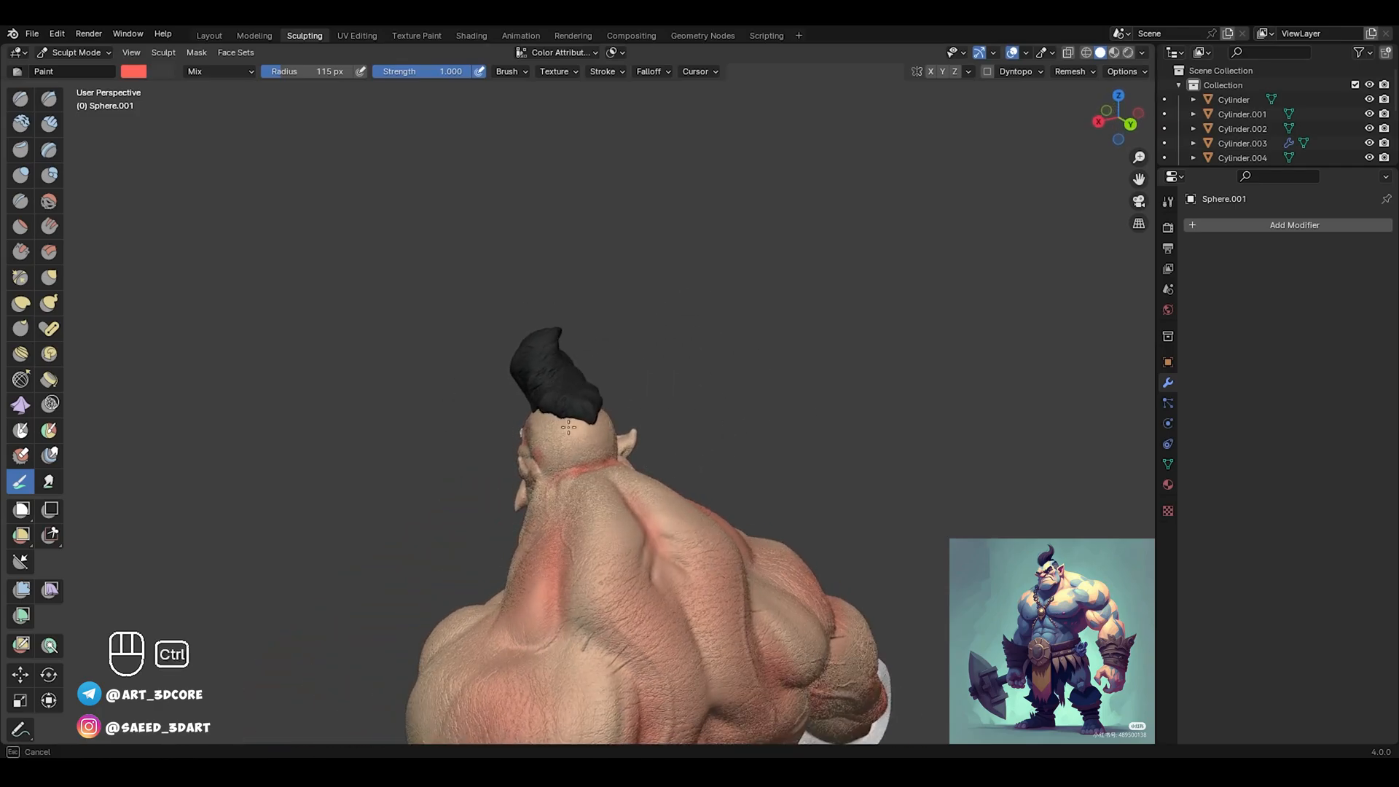
{"action": "middle_click_drag", "start_coordinate": [475, 421], "coordinate": [575, 354]}
{"action": "mouse_move", "coordinate": [574, 354]}
{"action": "middle_mouse_down", "text": "alt+shift"}
{"action": "mouse_move", "coordinate": [594, 372]}
{"action": "mouse_move", "coordinate": [607, 338]}
{"action": "mouse_move", "coordinate": [617, 439]}
{"action": "mouse_move", "coordinate": [608, 409]}
{"action": "middle_mouse_up", "text": "alt+shift"}
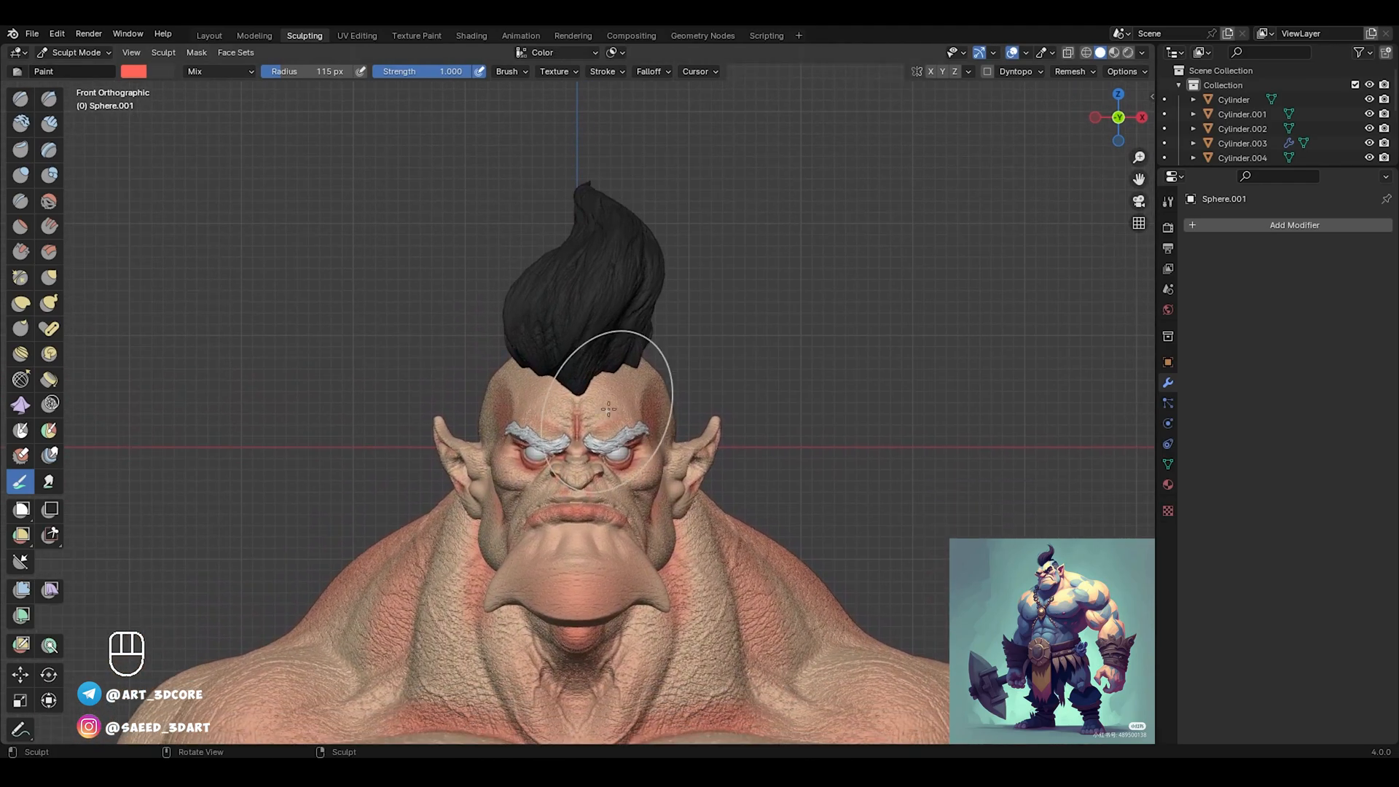
Switch sculpting to the eyebrows and paint them the same dark gray as the mohawk
{"action": "middle_click_drag", "start_coordinate": [647, 502], "coordinate": [613, 448], "text": "ctrl+alt"}
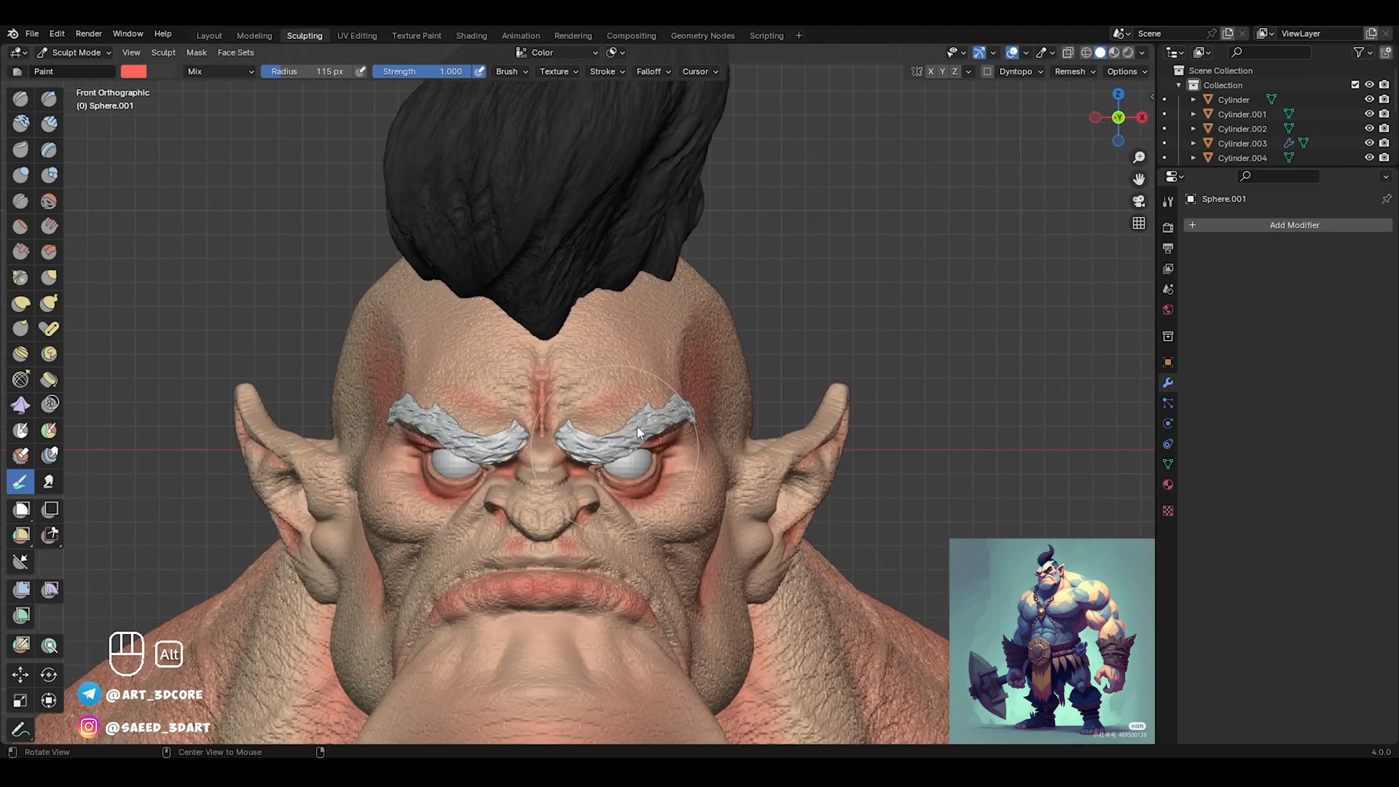
{"action": "key", "text": "alt+q"}
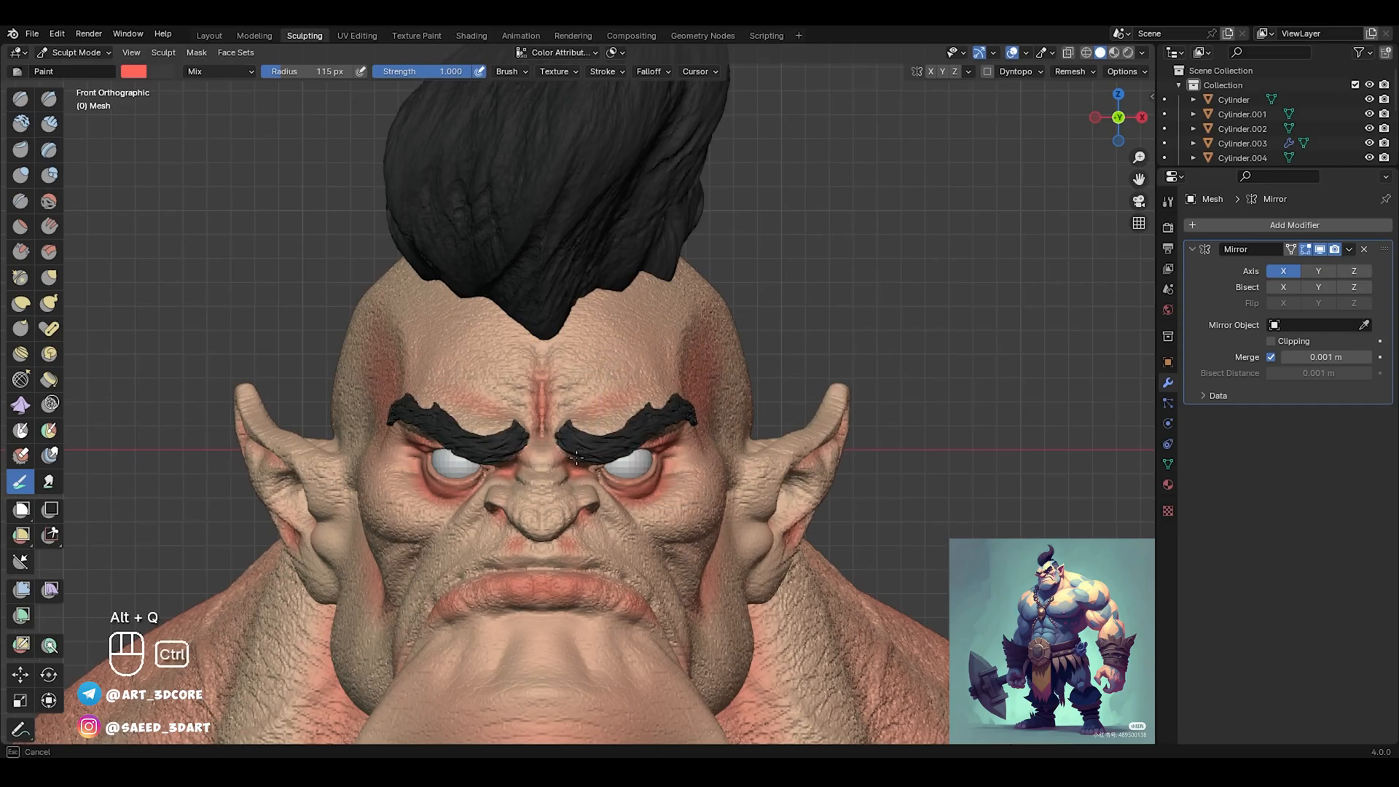
{"action": "middle_click_drag", "start_coordinate": [688, 437], "coordinate": [322, 414]}
{"action": "middle_click_drag", "start_coordinate": [469, 469], "coordinate": [482, 503], "text": "ctrl"}
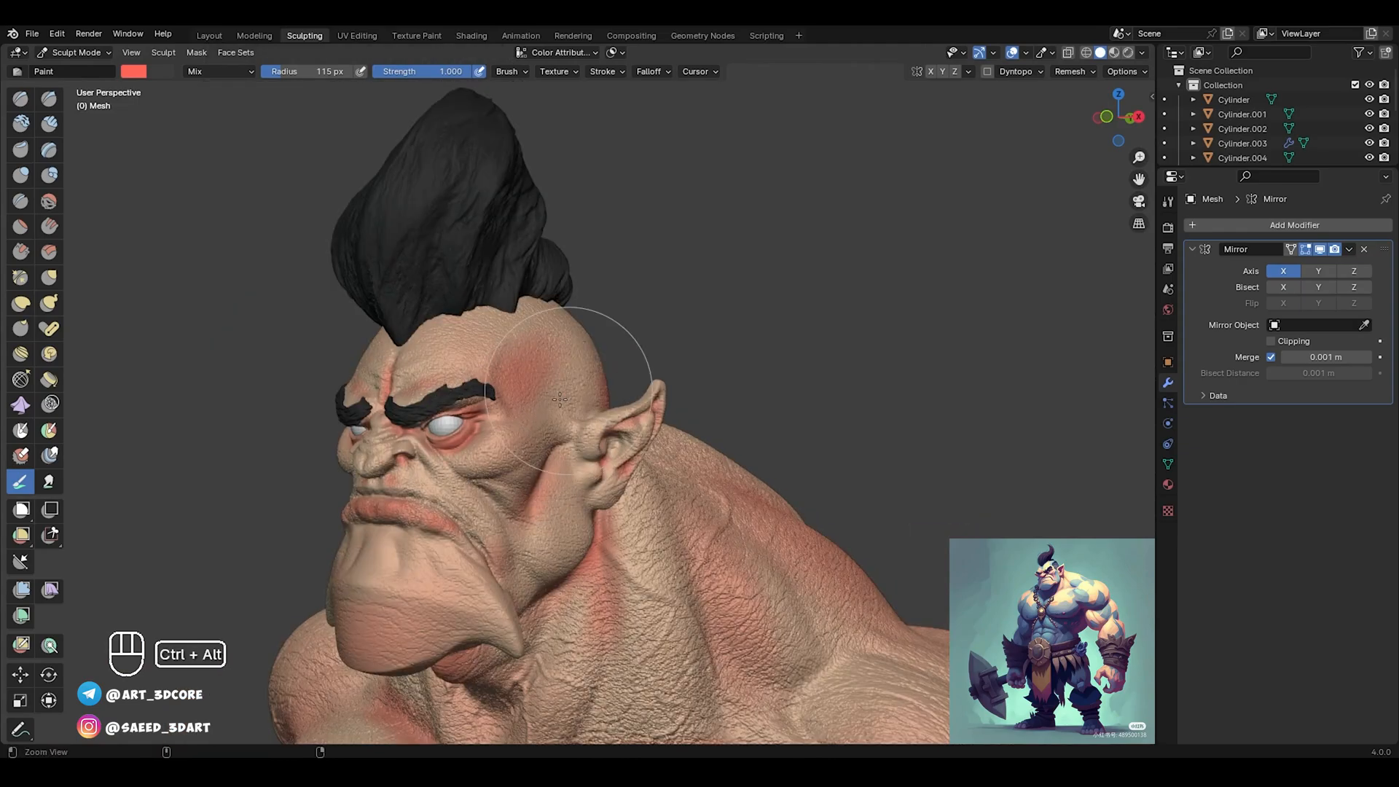
Examine the dark mohawk and eyebrows against the rest of the character
{"action": "middle_click_drag", "start_coordinate": [569, 398], "coordinate": [650, 412]}
{"action": "middle_click_drag", "start_coordinate": [542, 412], "coordinate": [538, 445], "text": "ctrl"}
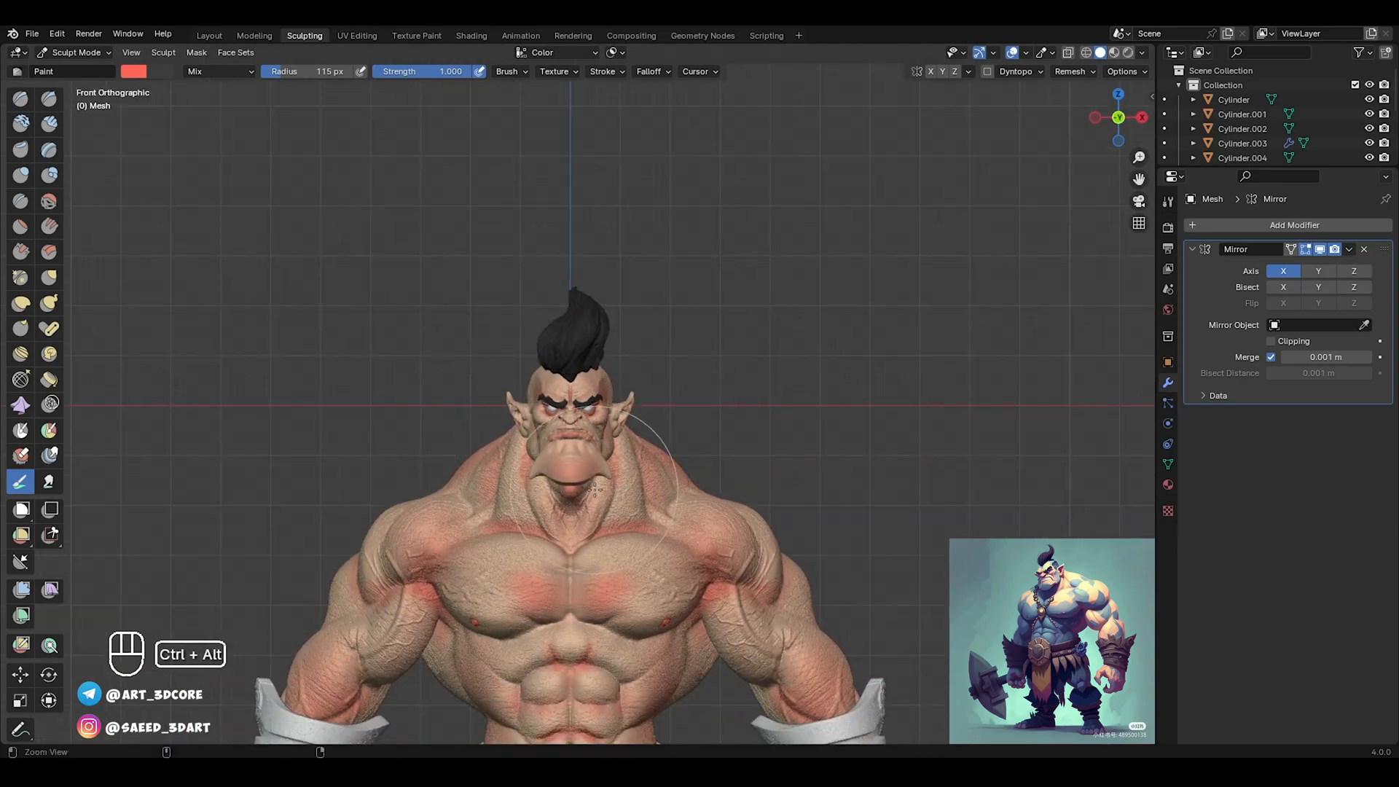
{"action": "middle_click_drag", "start_coordinate": [594, 489], "coordinate": [521, 430], "text": "ctrl"}
{"action": "middle_click_drag", "start_coordinate": [510, 466], "coordinate": [594, 452], "text": "ctrl"}
{"action": "middle_click_drag", "start_coordinate": [594, 452], "coordinate": [599, 230]}
{"action": "middle_click_drag", "start_coordinate": [749, 524], "coordinate": [636, 426], "text": "shift"}
{"action": "middle_click_drag", "start_coordinate": [593, 267], "coordinate": [664, 635], "text": "shift"}
{"action": "middle_click_drag", "start_coordinate": [664, 635], "coordinate": [634, 358], "text": "ctrl"}
{"action": "middle_click_drag", "start_coordinate": [634, 357], "coordinate": [623, 437], "text": "shift"}
Switch sculpting back to the mohawk and set the primary paint color to dark blue
{"action": "key", "text": "alt+q"}
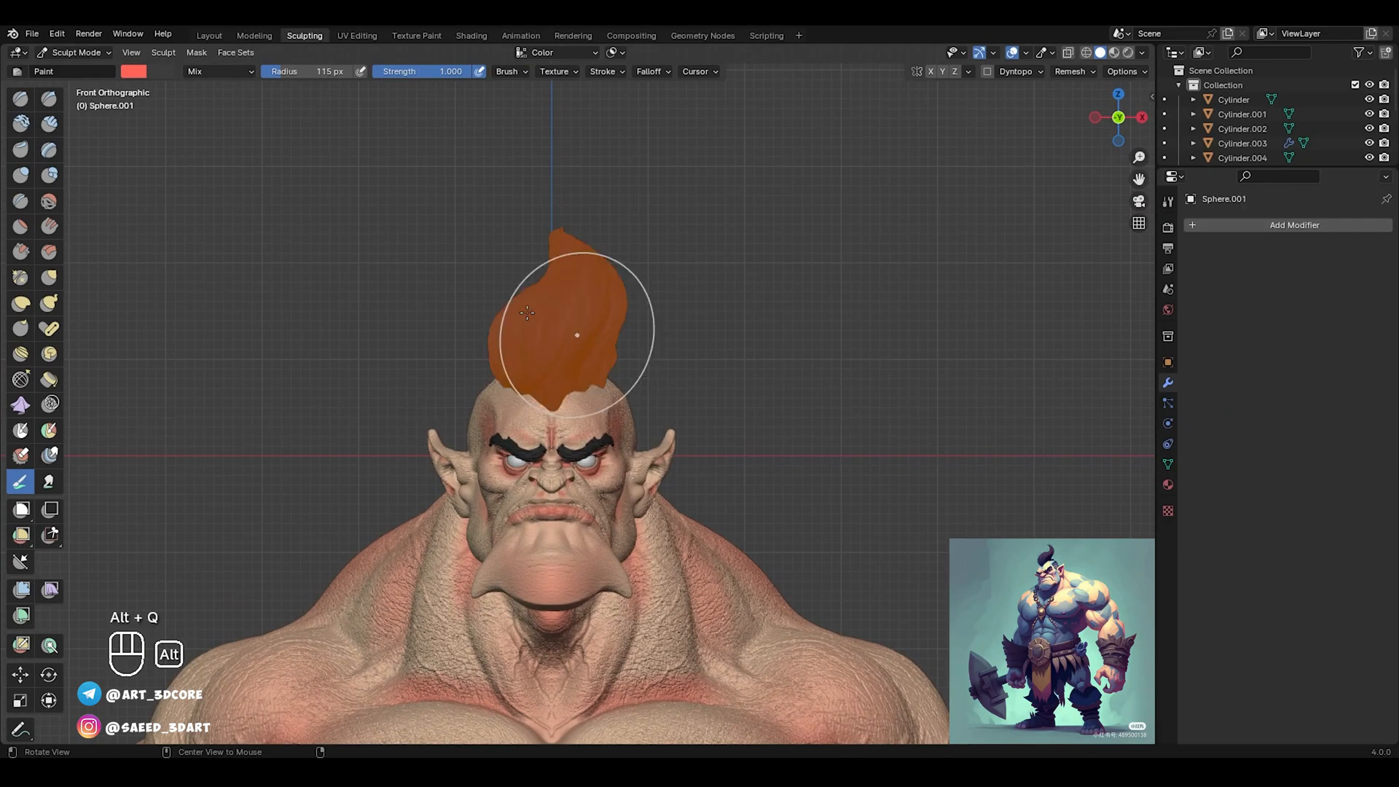
{"action": "left_click", "coordinate": [140, 70]}
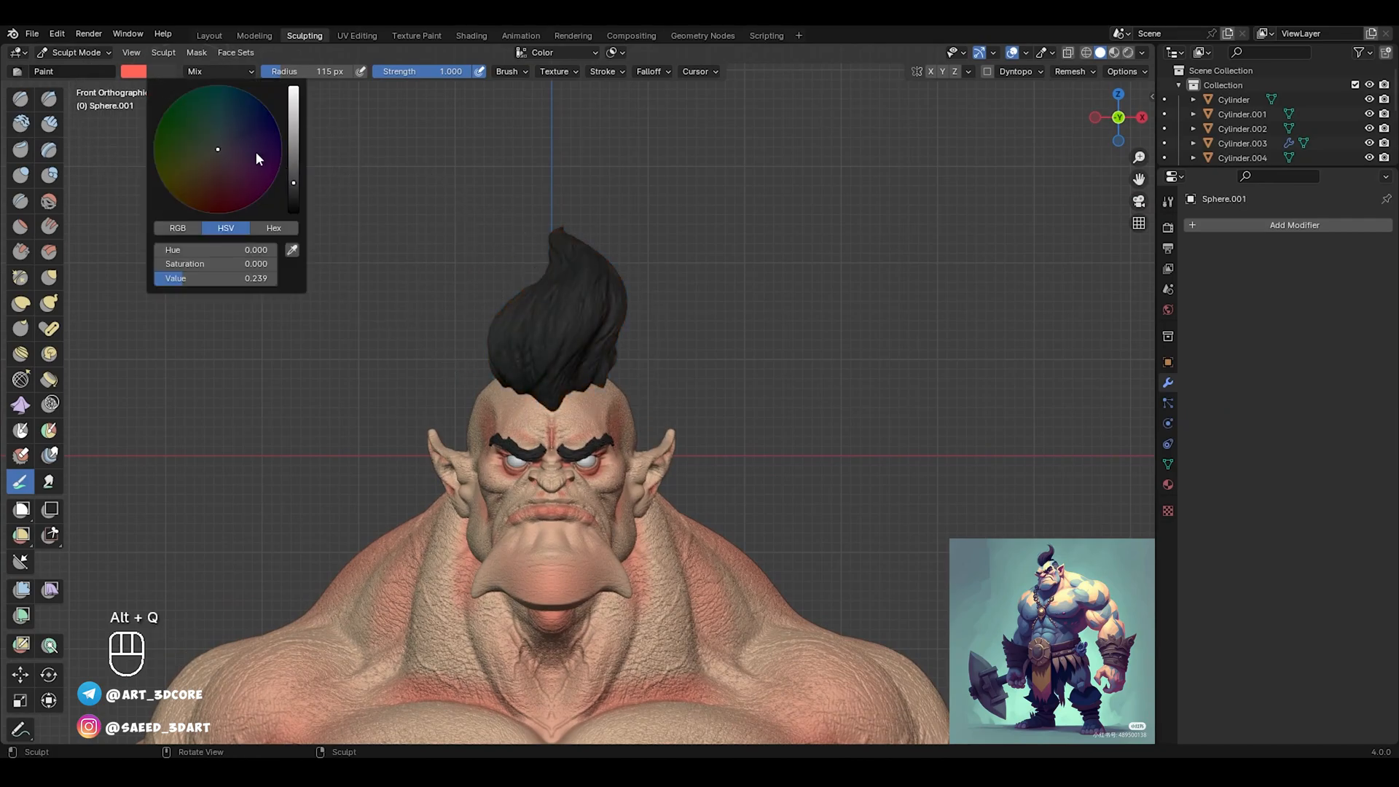
{"action": "left_click", "coordinate": [134, 70]}
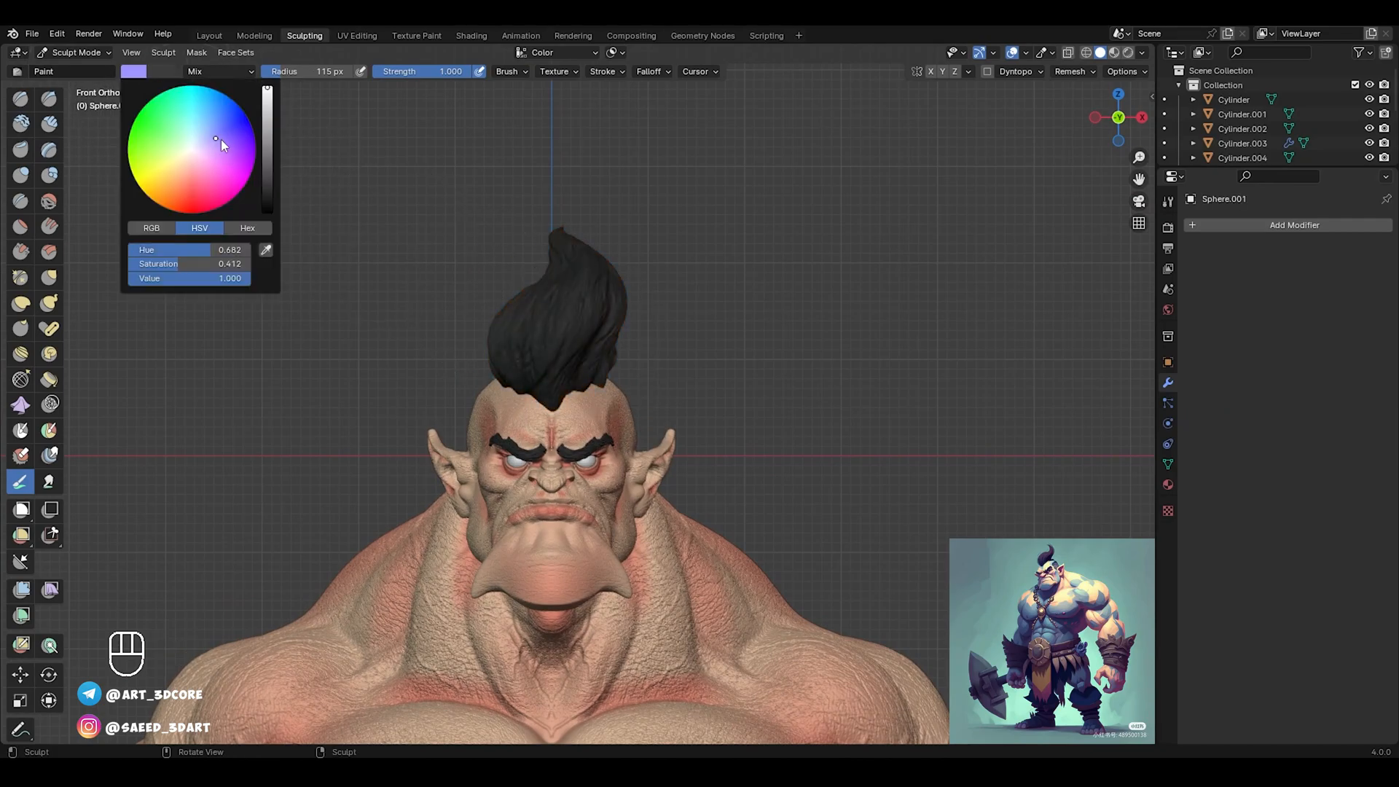
{"action": "left_click_drag", "start_coordinate": [221, 139], "coordinate": [268, 182]}
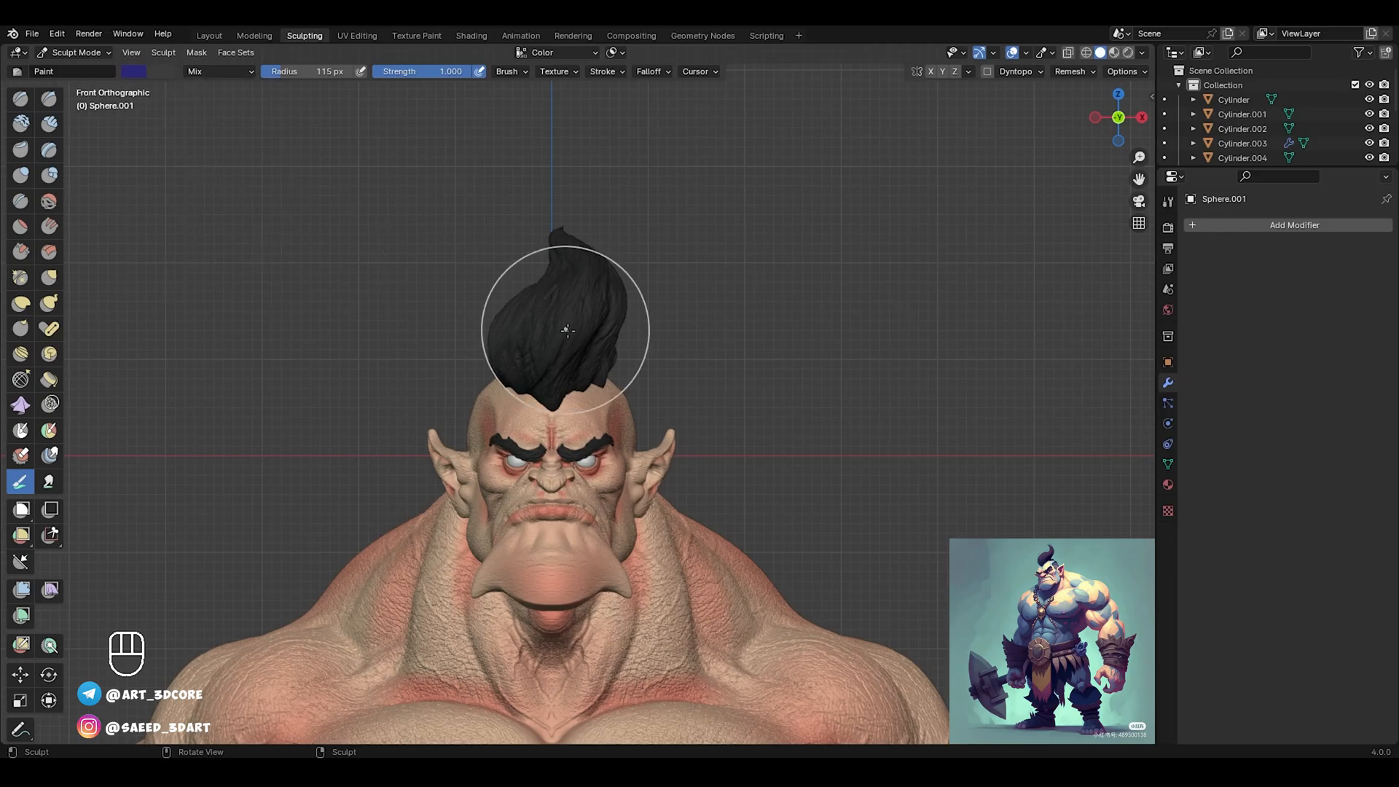
Enlarge the brush radius to 139 px and paint the whole mohawk dark blue
{"action": "middle_click_drag", "start_coordinate": [631, 303], "coordinate": [589, 216]}
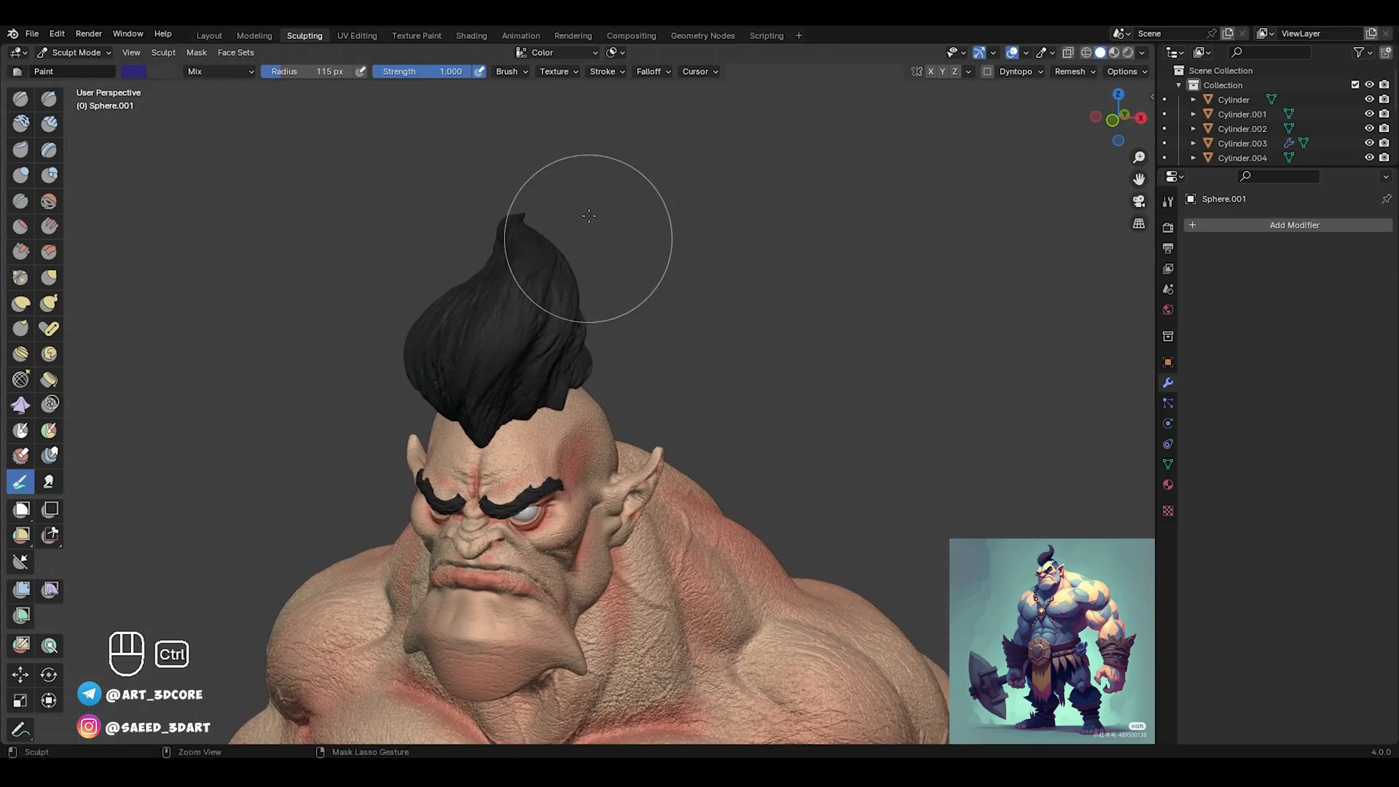
{"action": "key", "text": "f"}
{"action": "left_click", "coordinate": [509, 306]}
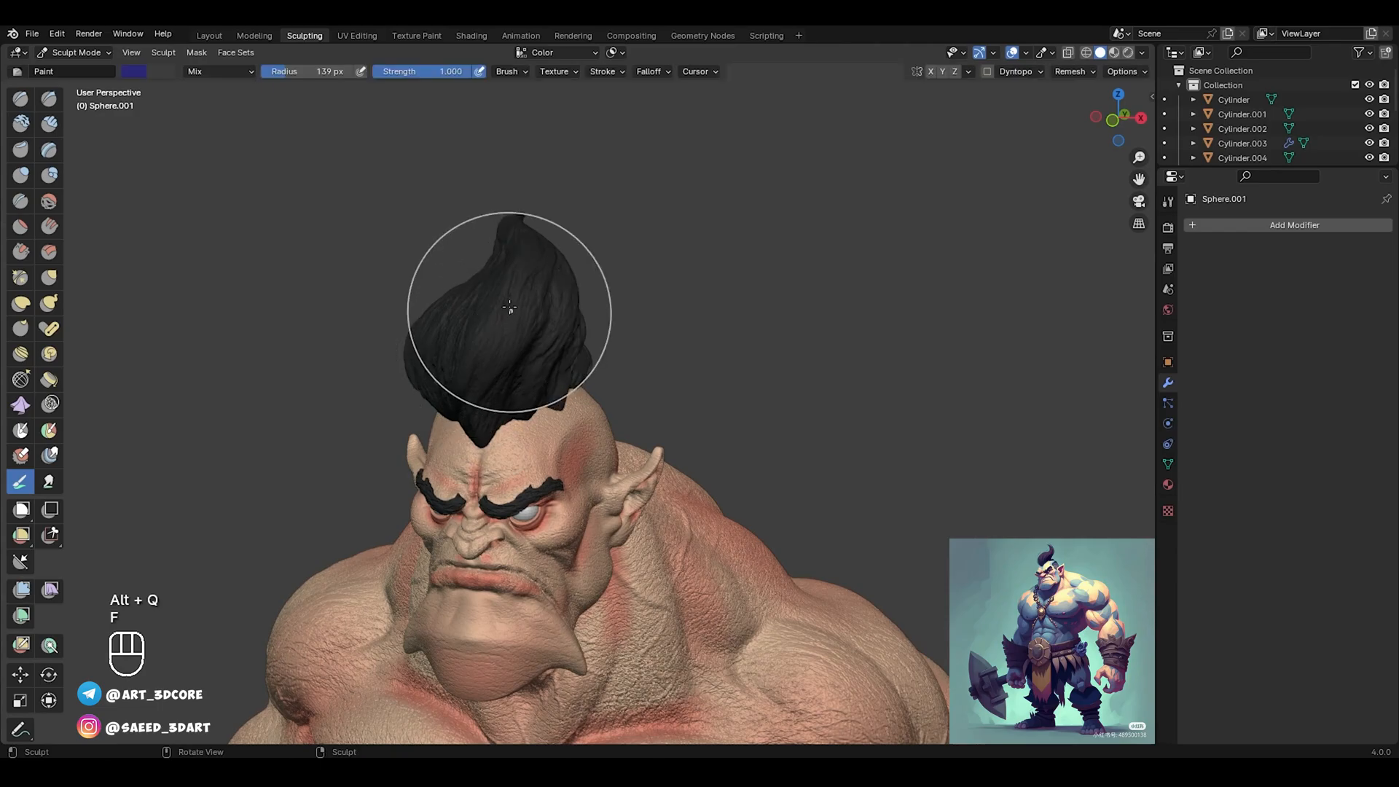
{"action": "middle_click_drag", "start_coordinate": [508, 316], "coordinate": [607, 457]}
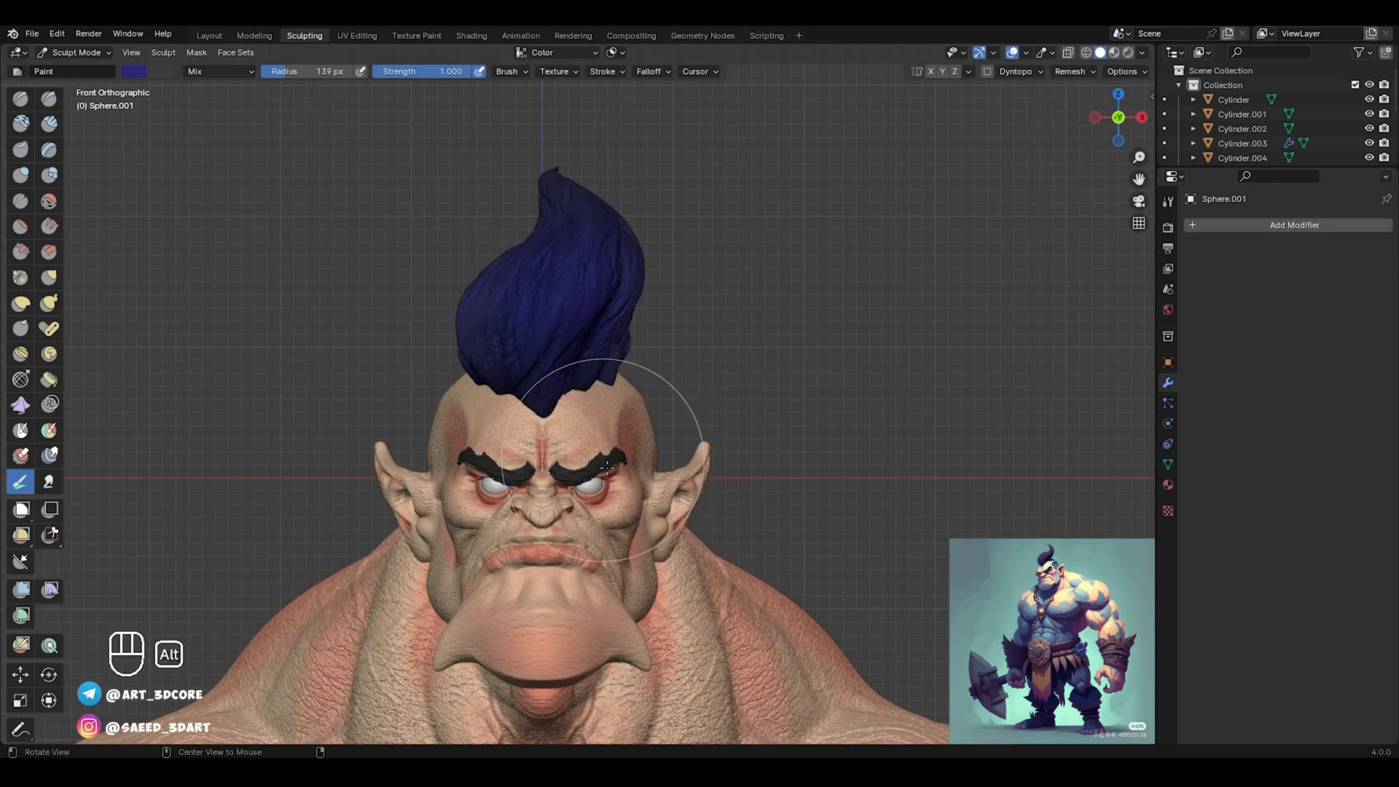
Switch sculpting to the eyebrows and paint both of them dark blue to match the mohawk
{"action": "key", "text": "alt+q"}
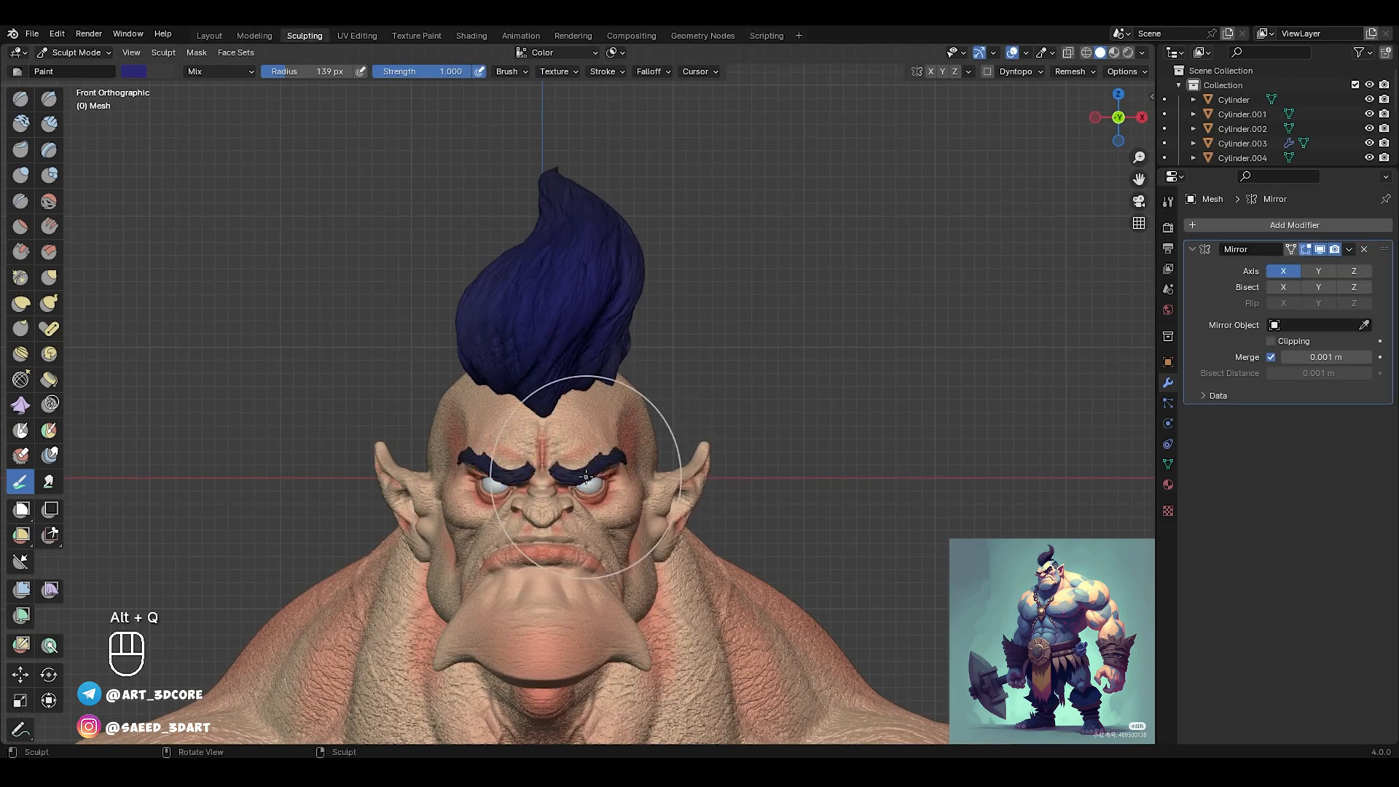
{"action": "left_click_drag", "start_coordinate": [553, 492], "coordinate": [611, 496], "text": "alt"}
{"action": "left_click_drag", "start_coordinate": [599, 436], "coordinate": [571, 348], "text": "alt+shift"}
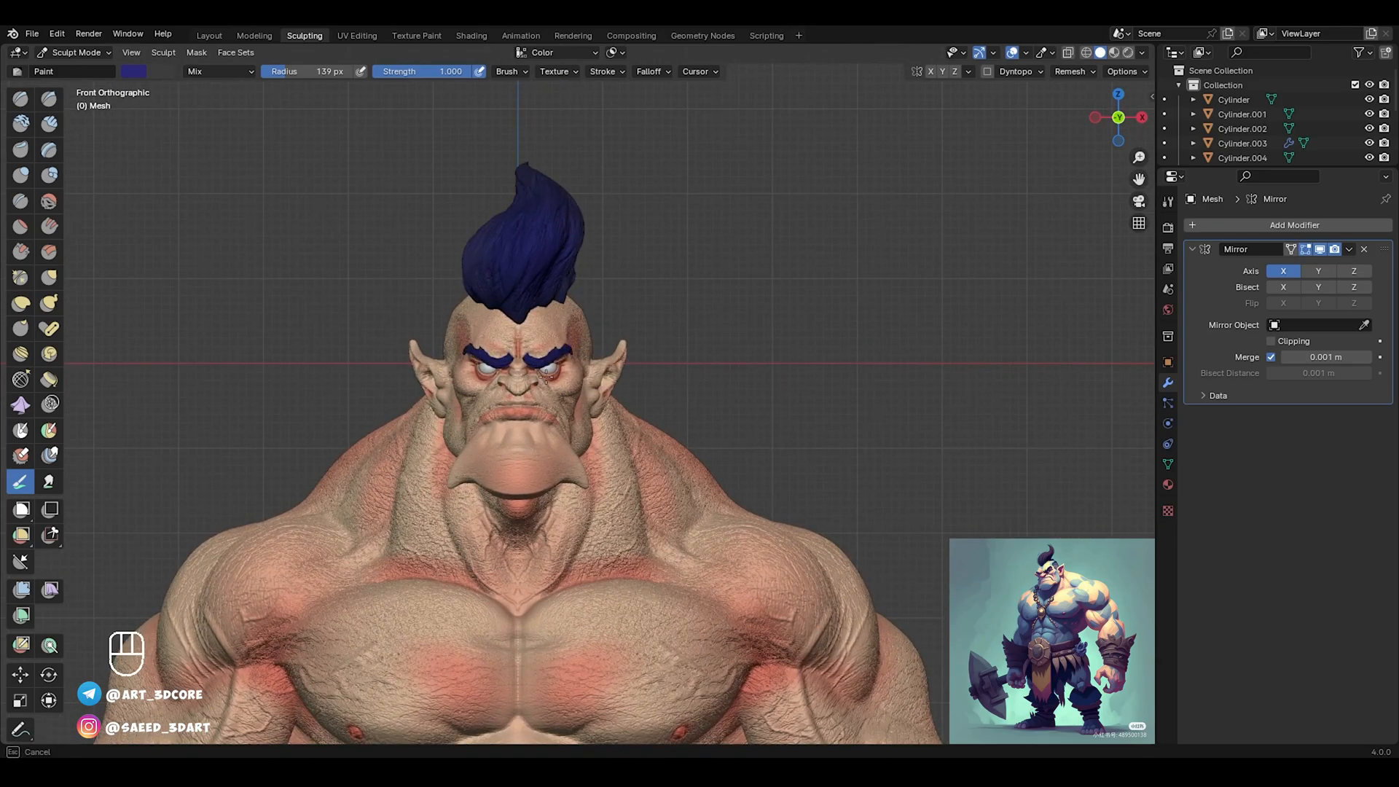
{"action": "left_click_drag", "start_coordinate": [555, 394], "coordinate": [536, 297], "text": "ctrl+alt"}
{"action": "key", "text": "ctrl+z"}
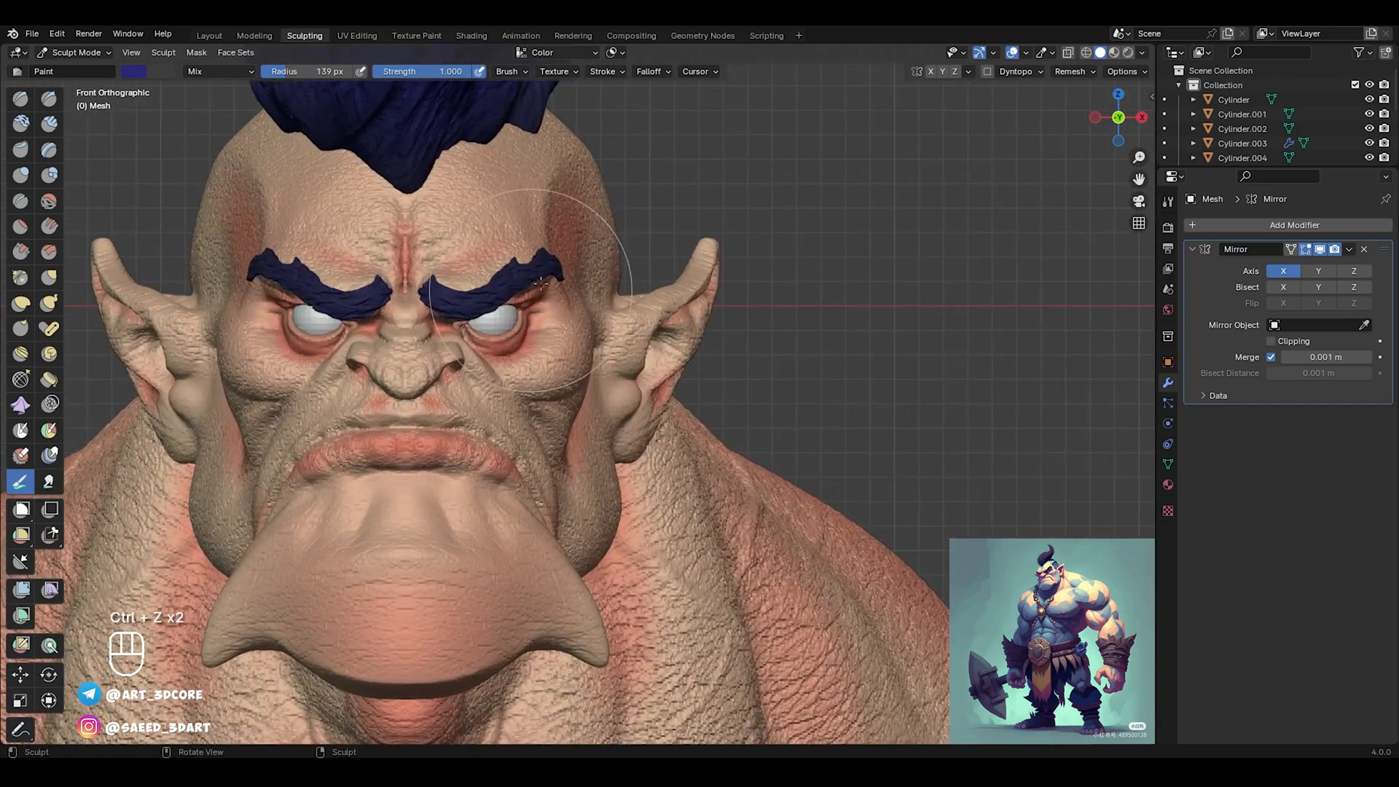
Switch sculpting to the hexagonal gem in the belt buckle and set the secondary paint color to gray
{"action": "left_click_drag", "start_coordinate": [633, 250], "coordinate": [572, 408], "text": "ctrl+alt"}
{"action": "left_click_drag", "start_coordinate": [566, 418], "coordinate": [583, 293], "text": "alt+shift"}
{"action": "left_click_drag", "start_coordinate": [735, 474], "coordinate": [587, 452], "text": "alt+shift"}
{"action": "left_click_drag", "start_coordinate": [505, 516], "coordinate": [534, 587], "text": "alt+shift"}
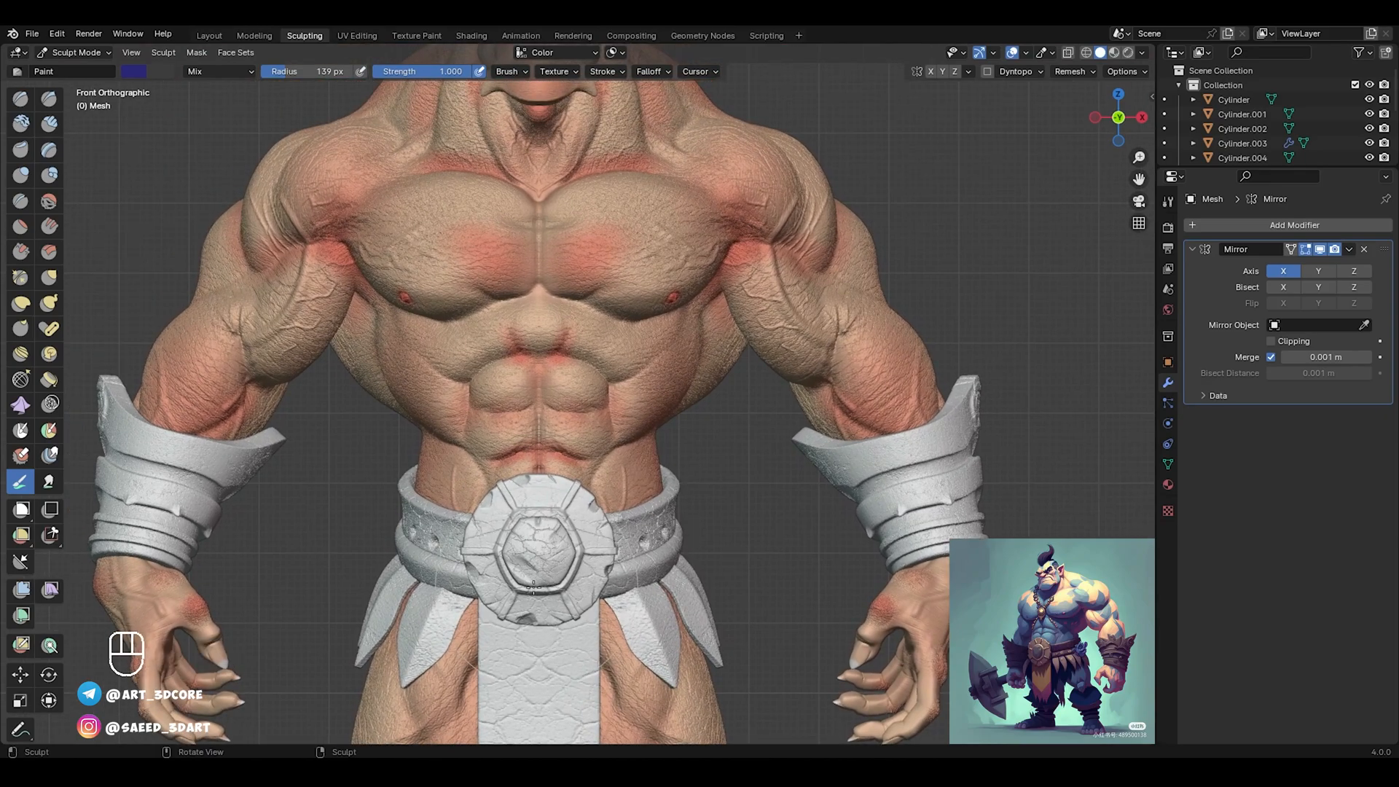
{"action": "key", "text": "alt+q"}
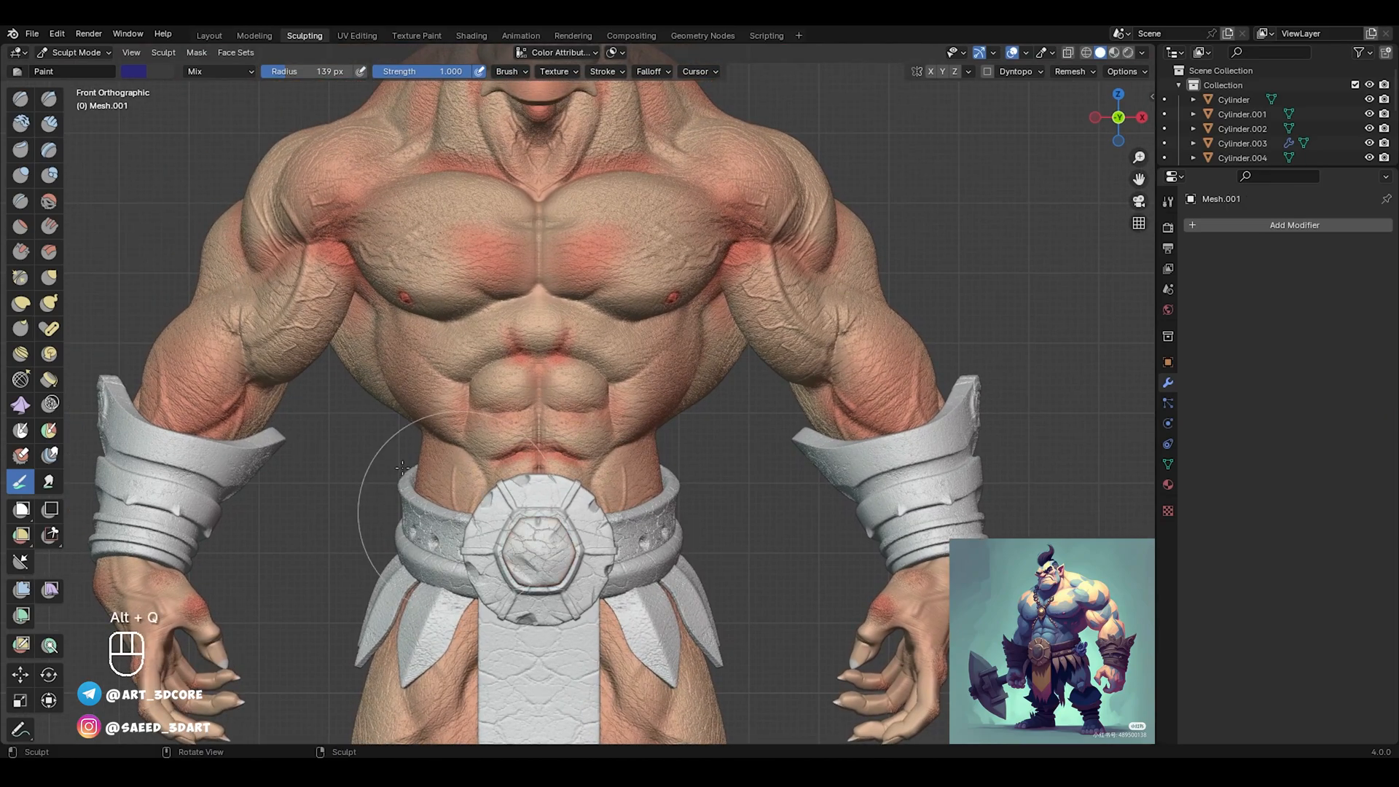
{"action": "left_click", "coordinate": [169, 69]}
{"action": "left_click", "coordinate": [295, 141]}
Paint the belt buckle's gem gray, darkening the secondary color slightly, and reduce the brush radius to 86 px
{"action": "left_click_drag", "start_coordinate": [566, 557], "coordinate": [550, 463], "text": "alt+shift"}
{"action": "left_click_drag", "start_coordinate": [540, 466], "coordinate": [522, 436], "text": "ctrl"}
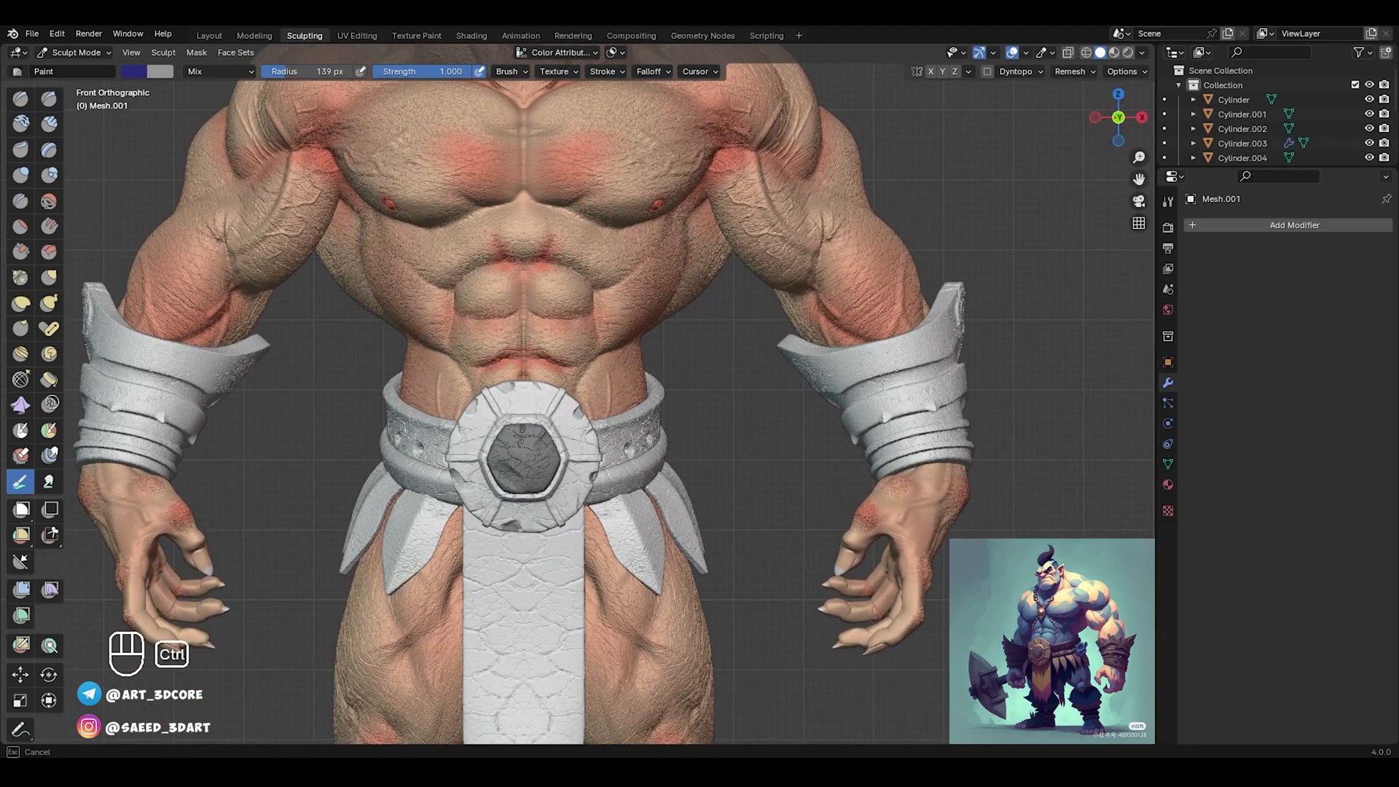
{"action": "left_click", "coordinate": [165, 70]}
{"action": "mouse_move", "coordinate": [536, 448]}
{"action": "left_mouse_down", "text": "ctrl"}
{"action": "mouse_move", "coordinate": [529, 435]}
{"action": "mouse_move", "coordinate": [540, 474]}
{"action": "left_mouse_up", "text": "ctrl"}
{"action": "mouse_move", "coordinate": [583, 416]}
{"action": "left_mouse_down", "text": "alt+shift"}
{"action": "mouse_move", "coordinate": [581, 393]}
{"action": "mouse_move", "coordinate": [563, 465]}
{"action": "mouse_move", "coordinate": [581, 453]}
{"action": "left_mouse_up", "text": "alt+shift"}
{"action": "key", "text": "f"}
{"action": "left_click", "coordinate": [565, 441]}
Switch sculpting to the forearm bracers and set the primary paint color to reddish brown
{"action": "left_click_drag", "start_coordinate": [615, 505], "coordinate": [608, 426], "text": "ctrl+alt"}
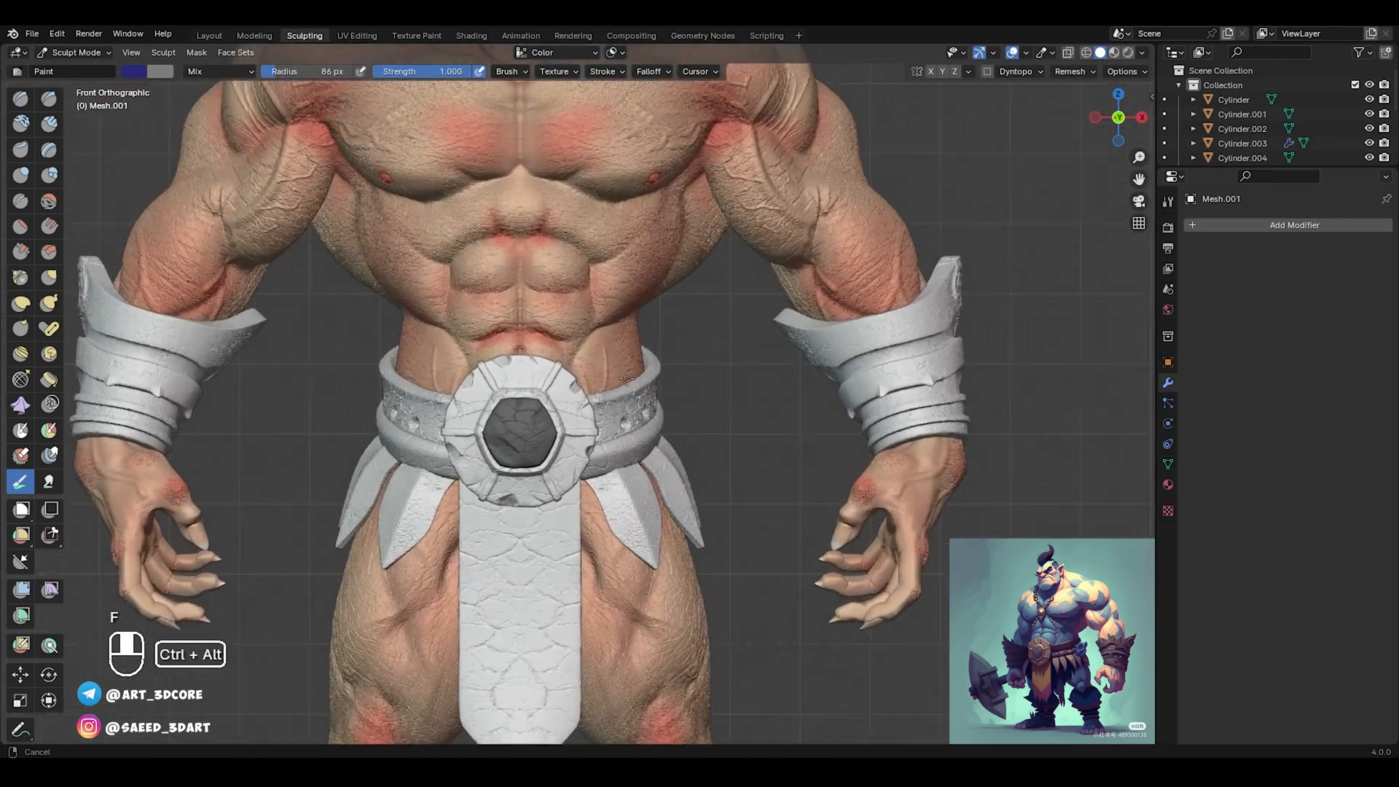
{"action": "mouse_move", "coordinate": [602, 475]}
{"action": "left_mouse_down", "text": "alt"}
{"action": "mouse_move", "coordinate": [594, 434]}
{"action": "mouse_move", "coordinate": [601, 466]}
{"action": "mouse_move", "coordinate": [622, 428]}
{"action": "left_mouse_up", "text": "alt"}
{"action": "mouse_move", "coordinate": [592, 343]}
{"action": "left_mouse_down", "text": "alt+shift"}
{"action": "mouse_move", "coordinate": [604, 379]}
{"action": "mouse_move", "coordinate": [585, 422]}
{"action": "mouse_move", "coordinate": [608, 467]}
{"action": "left_mouse_up", "text": "alt+shift"}
{"action": "left_click_drag", "start_coordinate": [623, 372], "coordinate": [656, 480], "text": "ctrl+alt"}
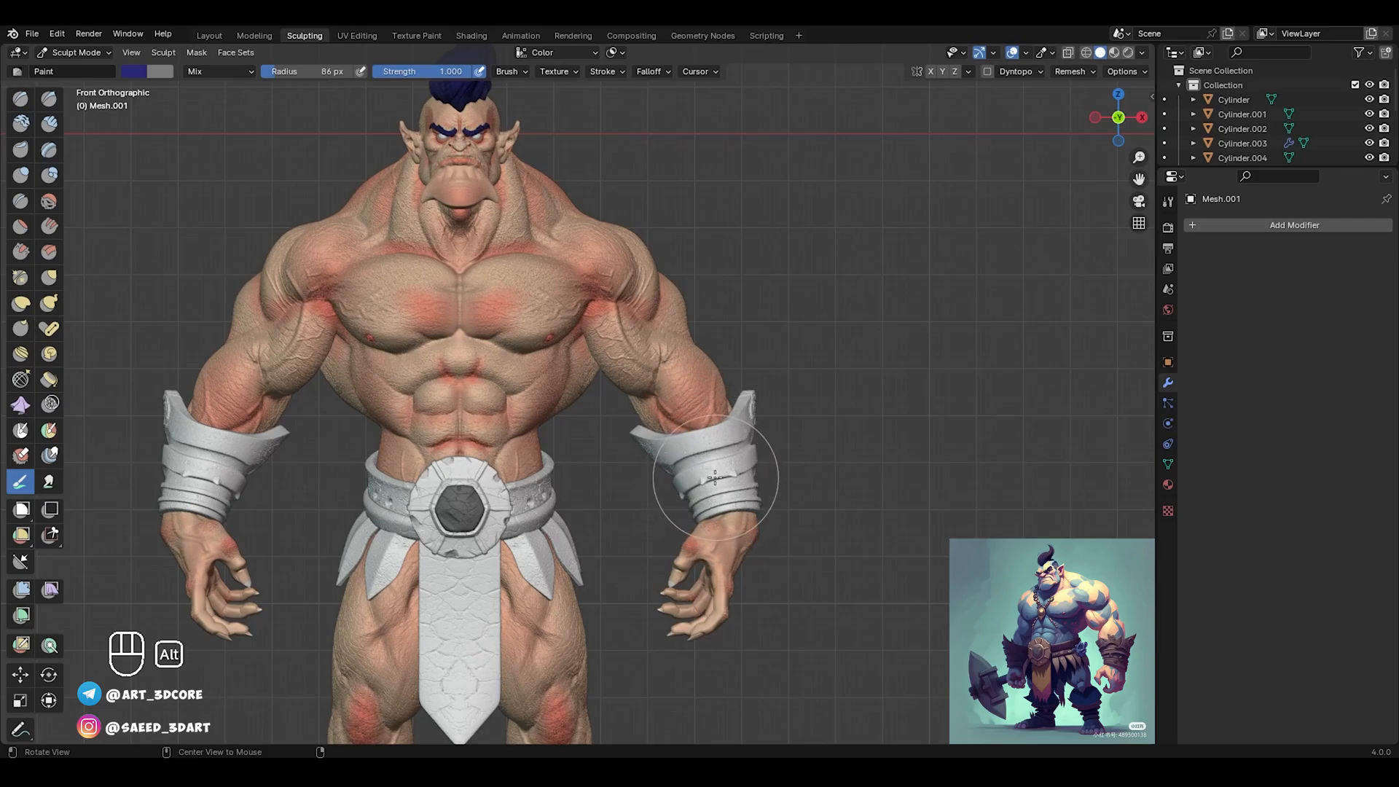
{"action": "key", "text": "alt+q"}
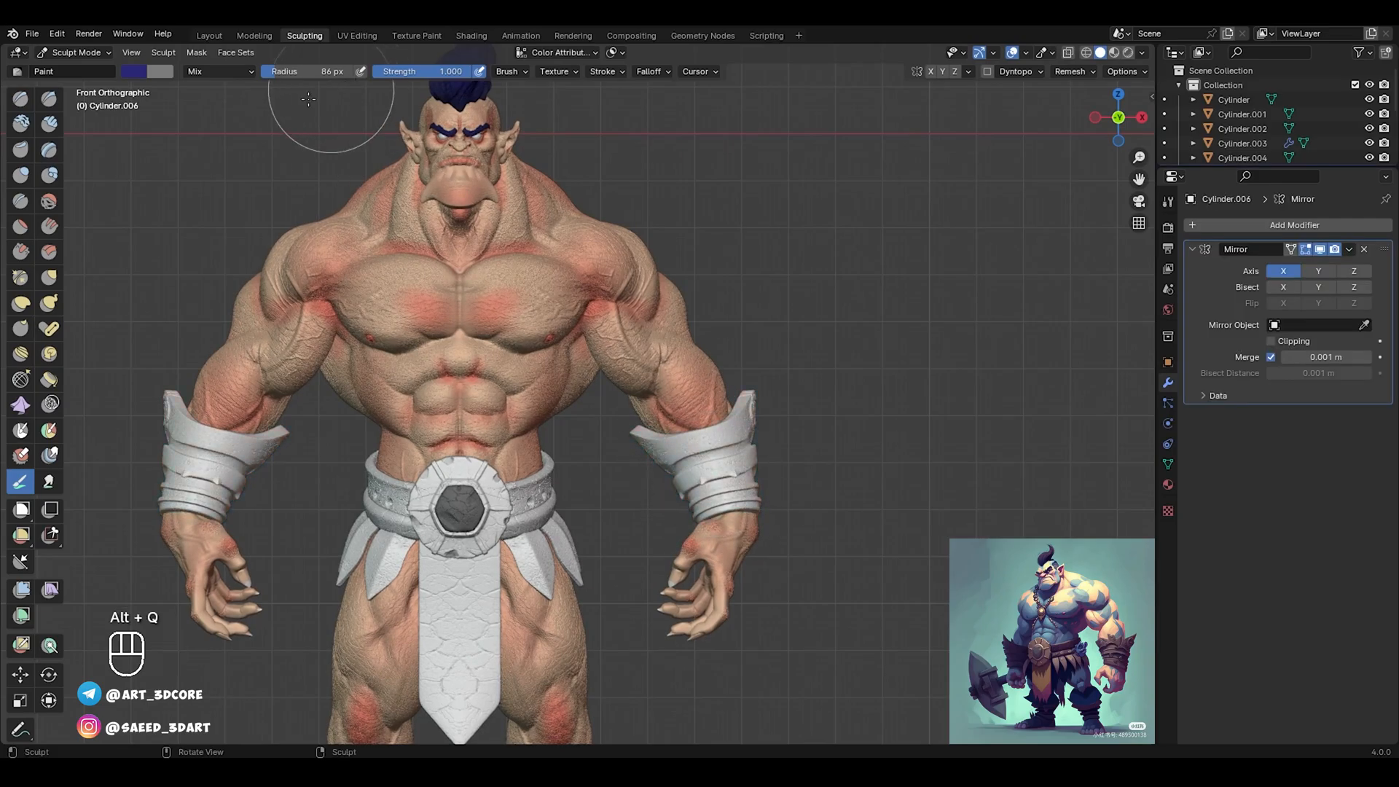
{"action": "left_click", "coordinate": [134, 69]}
{"action": "left_click_drag", "start_coordinate": [190, 155], "coordinate": [187, 175]}
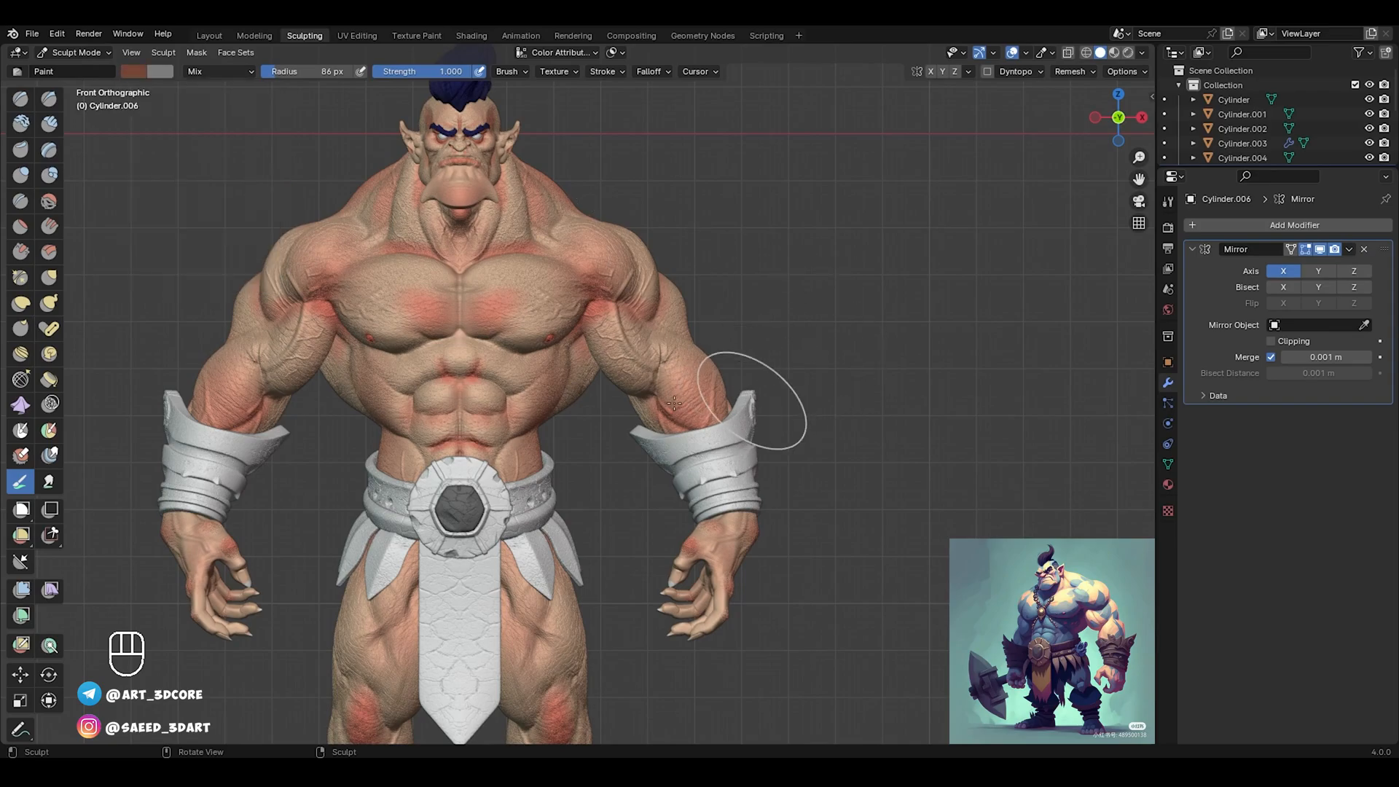
Turn off the bracers' Mirror modifier in the viewport and paint the remaining bracer brown with a 133 px brush
{"action": "left_click", "coordinate": [1320, 250]}
{"action": "mouse_move", "coordinate": [787, 516]}
{"action": "left_mouse_down"}
{"action": "mouse_move", "coordinate": [717, 473]}
{"action": "mouse_move", "coordinate": [700, 437]}
{"action": "left_mouse_up"}
{"action": "left_click_drag", "start_coordinate": [780, 457], "coordinate": [638, 458], "text": "alt"}
{"action": "mouse_move", "coordinate": [638, 458]}
{"action": "left_mouse_down", "text": "ctrl+alt"}
{"action": "mouse_move", "coordinate": [688, 477]}
{"action": "mouse_move", "coordinate": [458, 475]}
{"action": "mouse_move", "coordinate": [707, 504]}
{"action": "left_mouse_up", "text": "ctrl+alt"}
{"action": "left_click_drag", "start_coordinate": [630, 451], "coordinate": [588, 413], "text": "alt"}
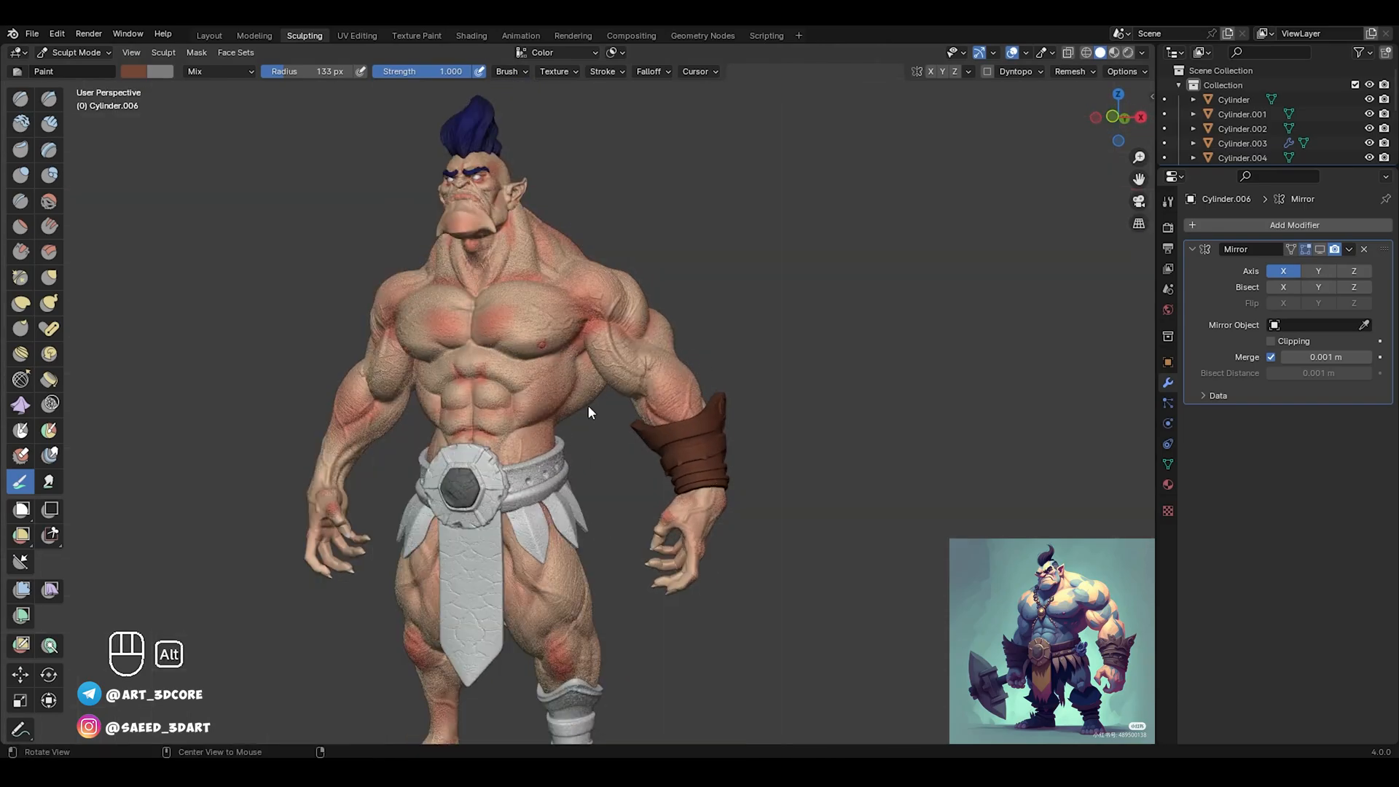
{"action": "left_click_drag", "start_coordinate": [144, 72], "coordinate": [132, 74]}
{"action": "left_click", "coordinate": [131, 75]}
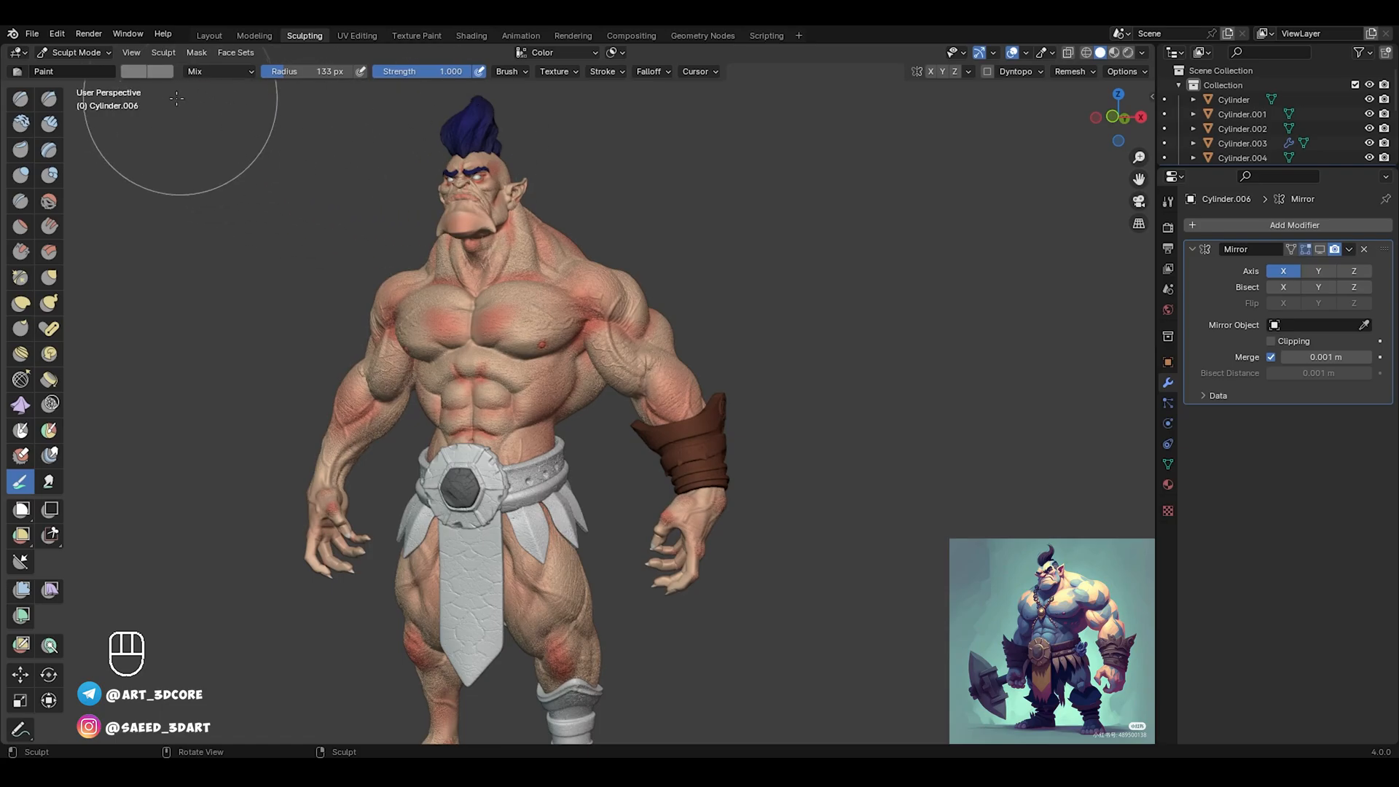
{"action": "key", "text": "ctrl+z"}
{"action": "key", "text": "ctrl+shift+z"}
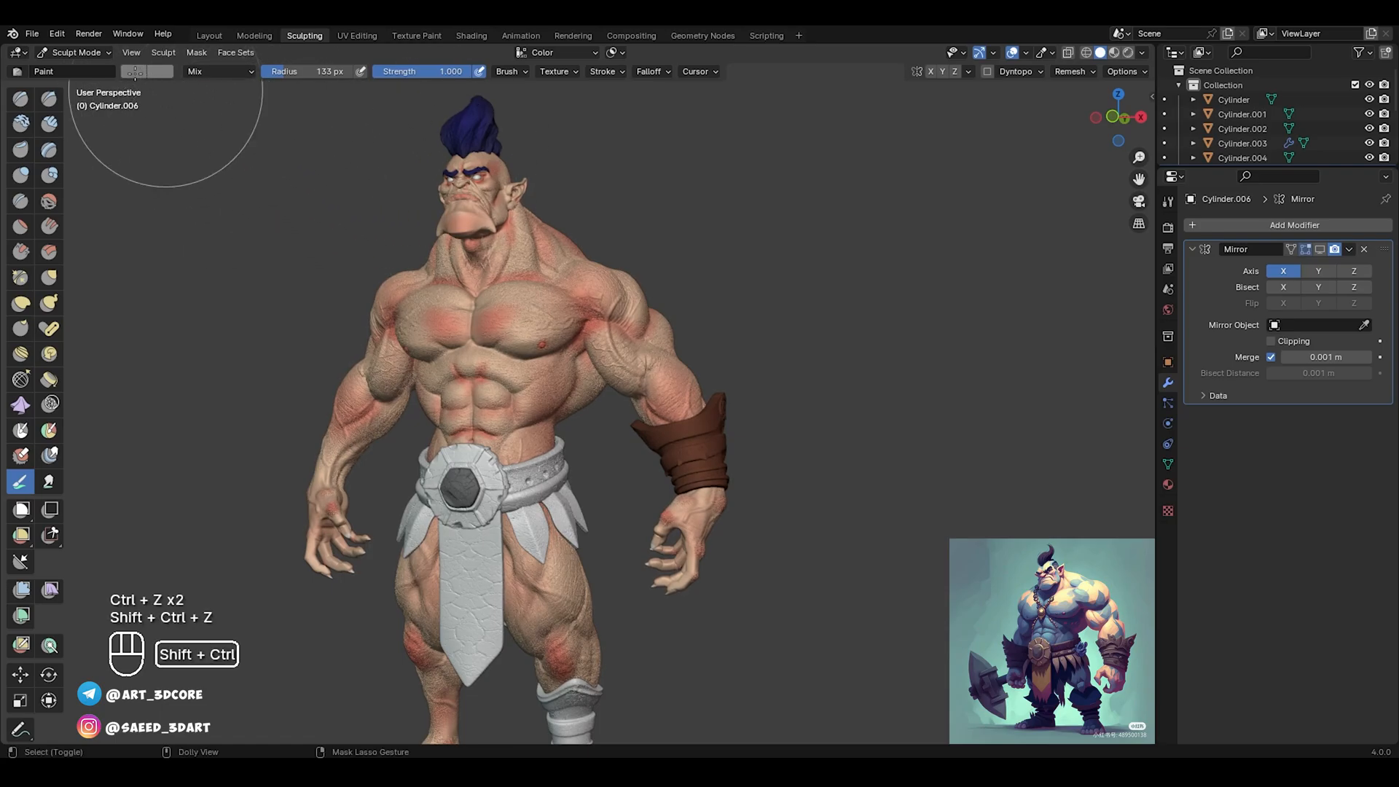
Try repainting the bracer in golden brown and undo the stroke
{"action": "left_click", "coordinate": [134, 73]}
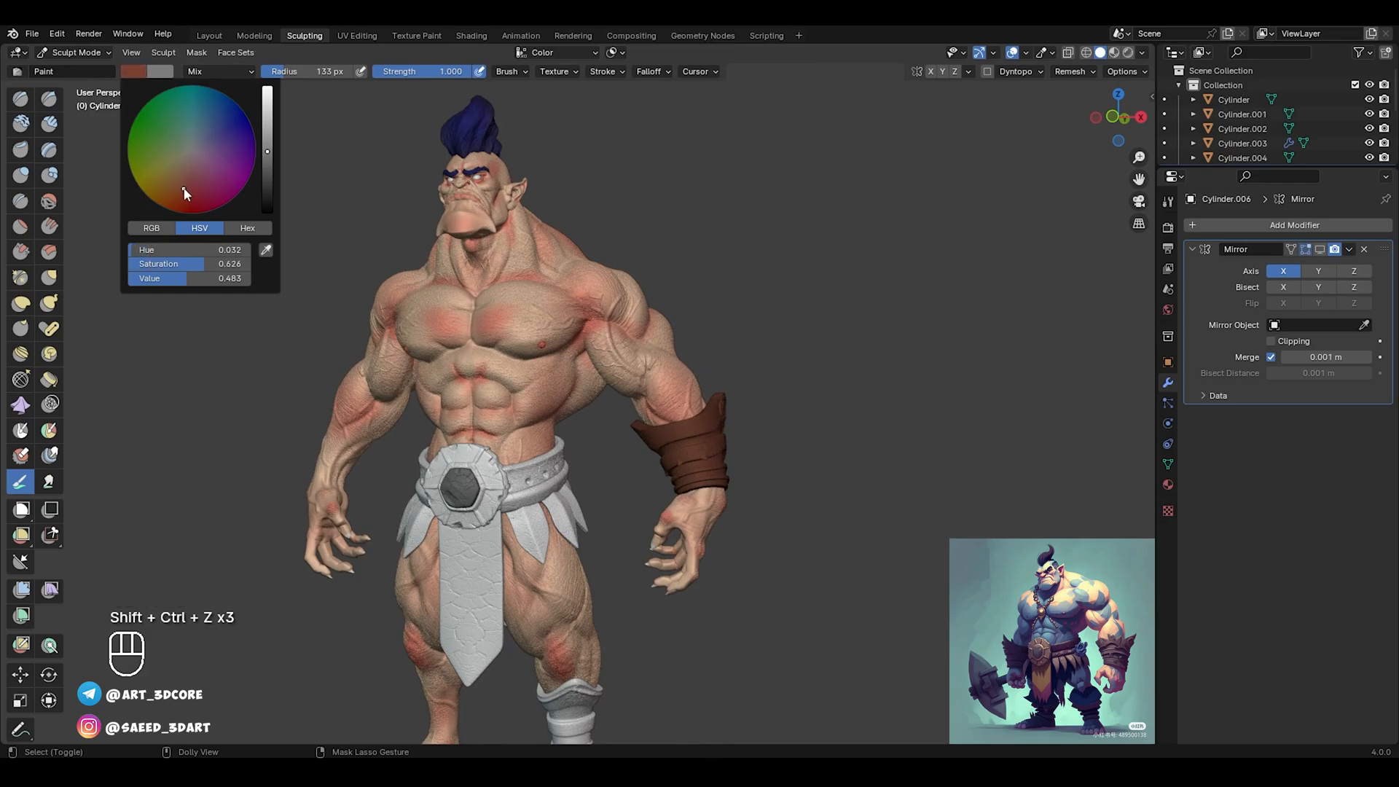
{"action": "left_click_drag", "start_coordinate": [267, 151], "coordinate": [269, 144]}
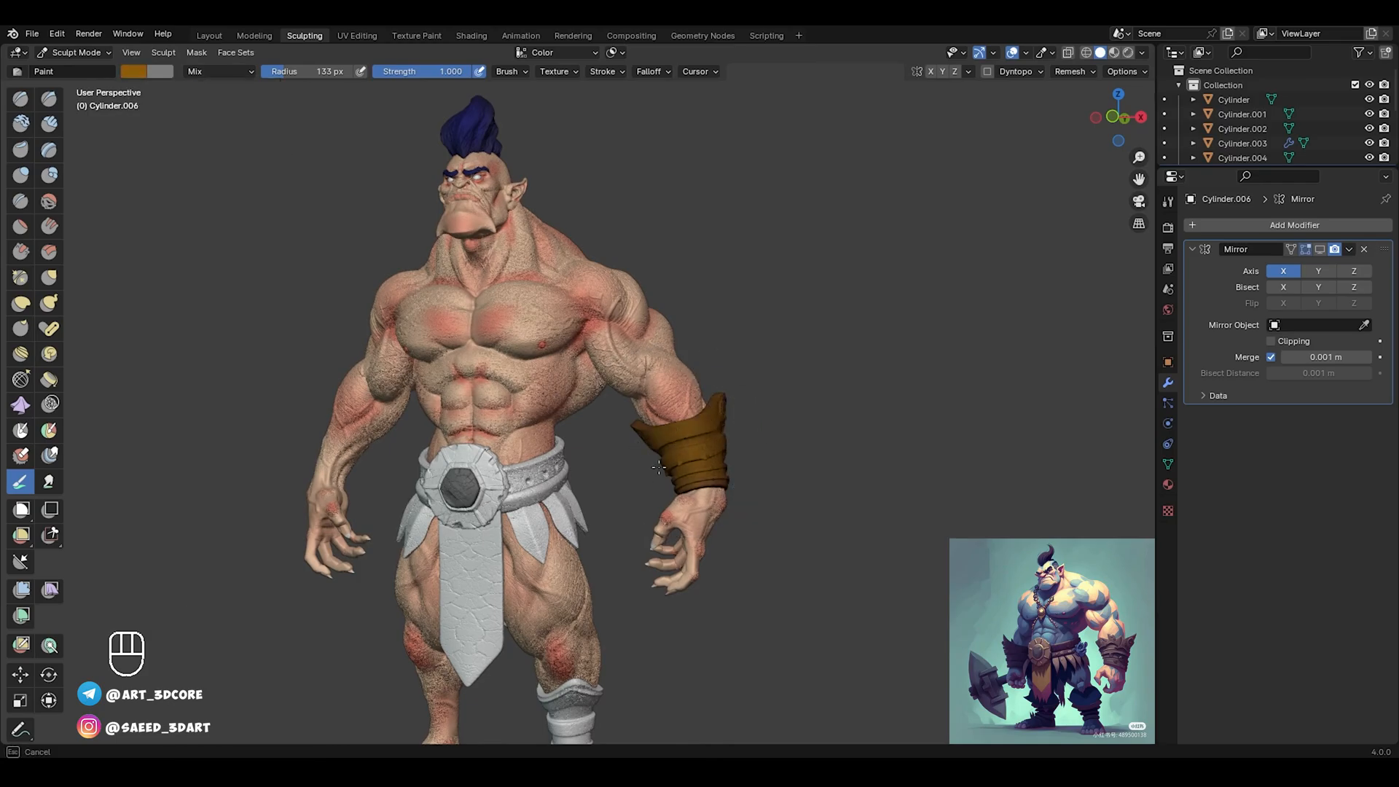
{"action": "mouse_move", "coordinate": [657, 467]}
{"action": "middle_mouse_down"}
{"action": "mouse_move", "coordinate": [554, 422]}
{"action": "mouse_move", "coordinate": [357, 302]}
{"action": "middle_mouse_up"}
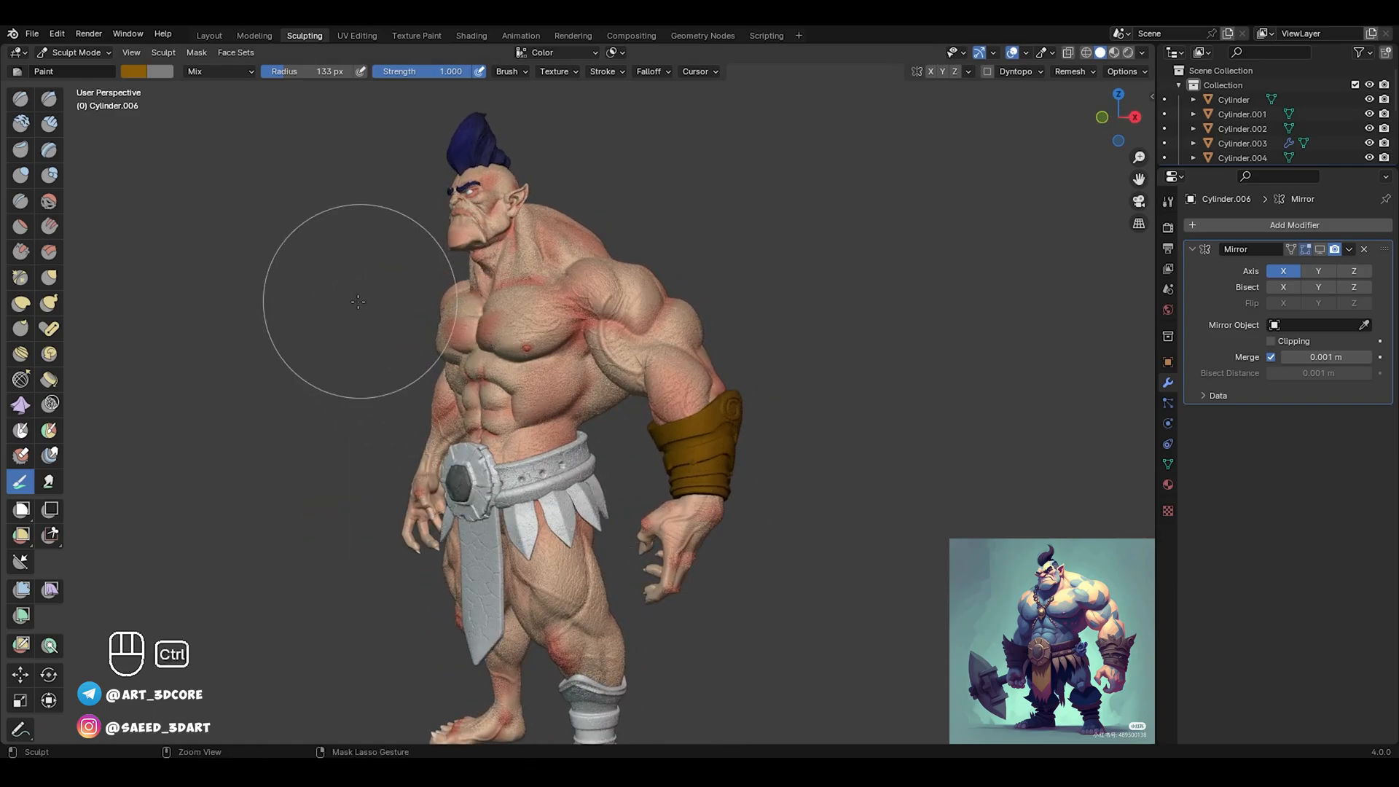
{"action": "key", "text": "ctrl+z"}
Set the primary color to a slightly lighter reddish brown and repaint the bracer from several sides
{"action": "left_click", "coordinate": [131, 72]}
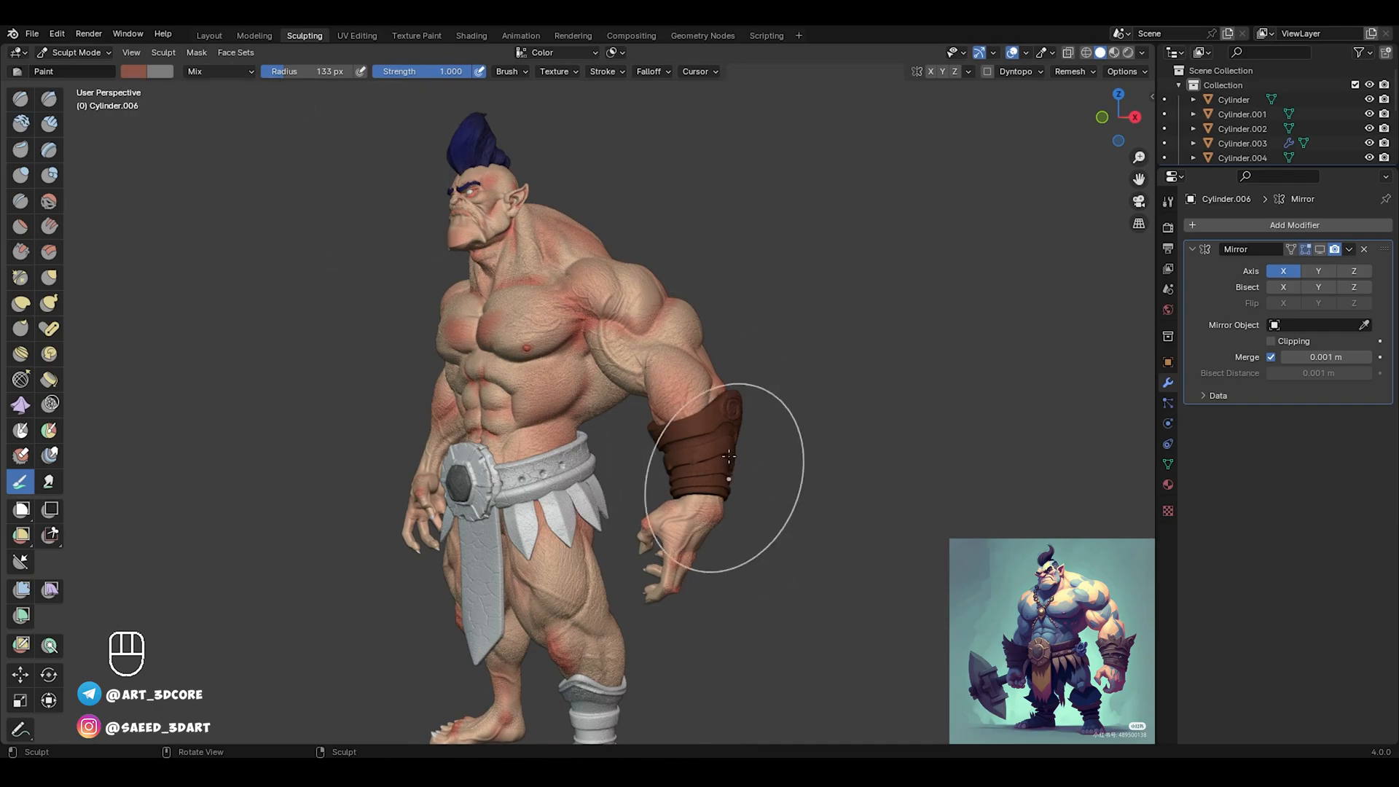
{"action": "left_click_drag", "start_coordinate": [723, 478], "coordinate": [681, 426]}
{"action": "middle_click_drag", "start_coordinate": [665, 415], "coordinate": [757, 426], "text": "alt"}
{"action": "mouse_move", "coordinate": [757, 427]}
{"action": "middle_mouse_down", "text": "alt+shift"}
{"action": "mouse_move", "coordinate": [663, 395]}
{"action": "mouse_move", "coordinate": [516, 456]}
{"action": "middle_mouse_up", "text": "alt+shift"}
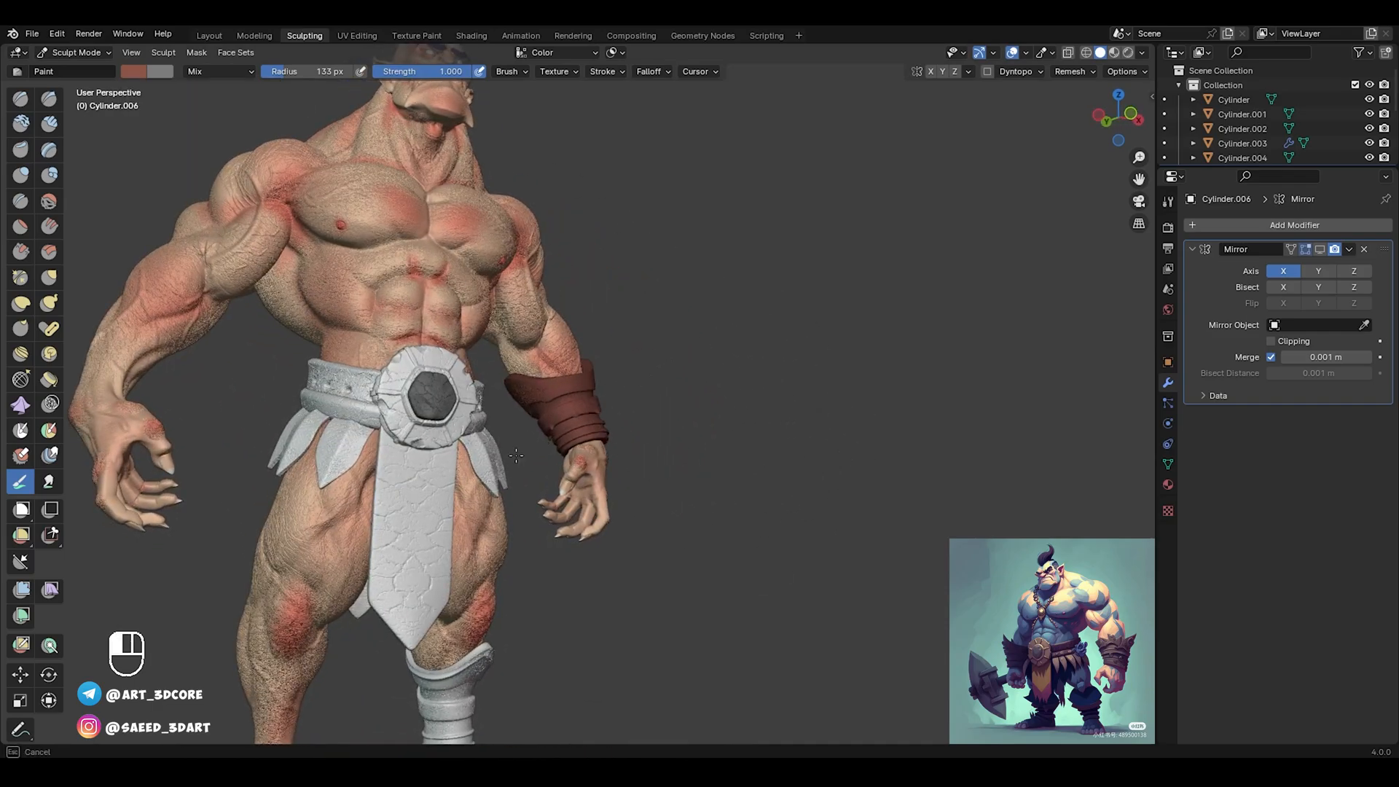
{"action": "middle_click_drag", "start_coordinate": [434, 424], "coordinate": [746, 393]}
{"action": "scroll", "coordinate": [743, 375], "scroll_direction": "up", "scroll_amount": 2}
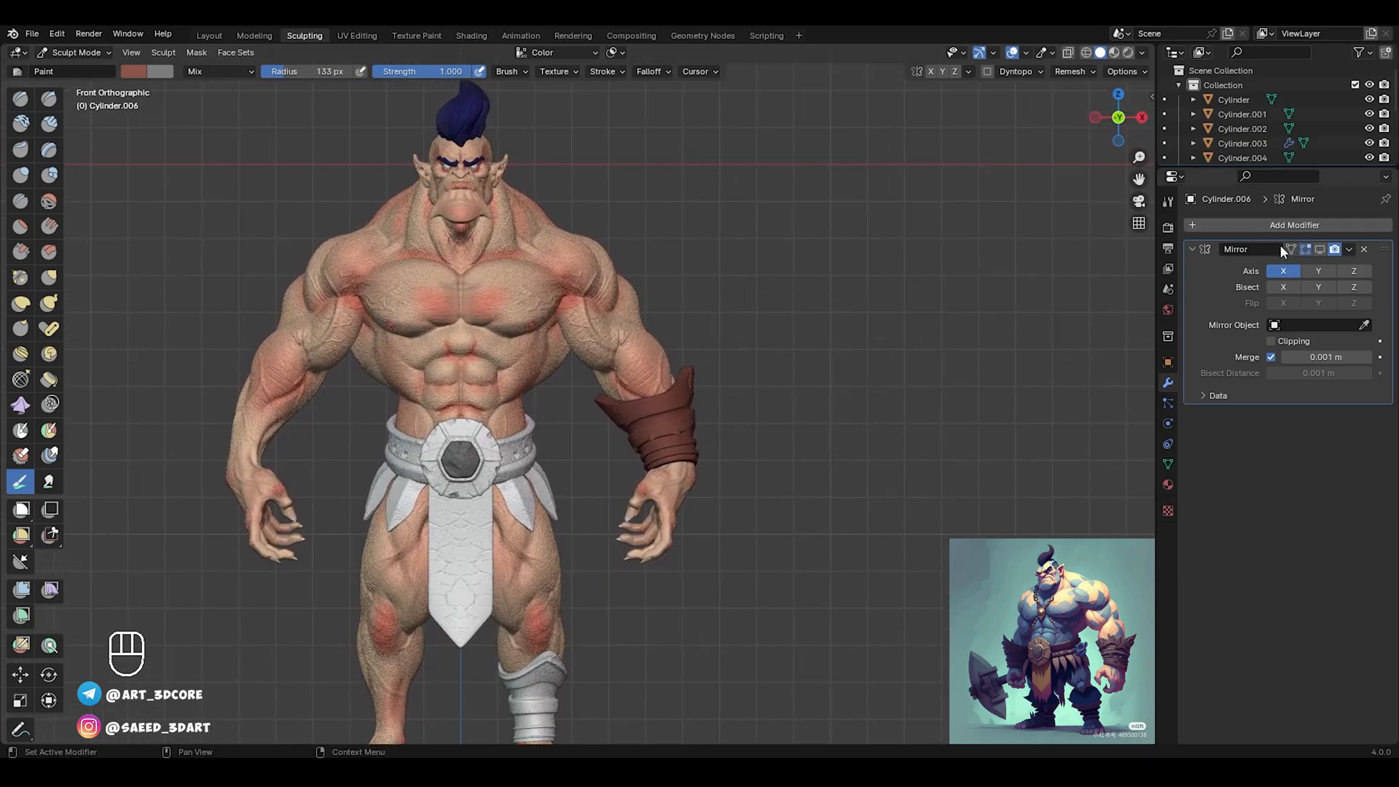
Turn the bracers' Mirror modifier back on in the viewport and paint the upper belt in the same reddish brown
{"action": "left_click_drag", "start_coordinate": [545, 477], "coordinate": [631, 400], "text": "alt+shift"}
{"action": "left_click_drag", "start_coordinate": [579, 519], "coordinate": [587, 432], "text": "ctrl+alt"}
{"action": "left_click_drag", "start_coordinate": [585, 438], "coordinate": [564, 392], "text": "ctrl+alt"}
{"action": "middle_click_drag", "start_coordinate": [627, 348], "coordinate": [628, 451], "text": "ctrl"}
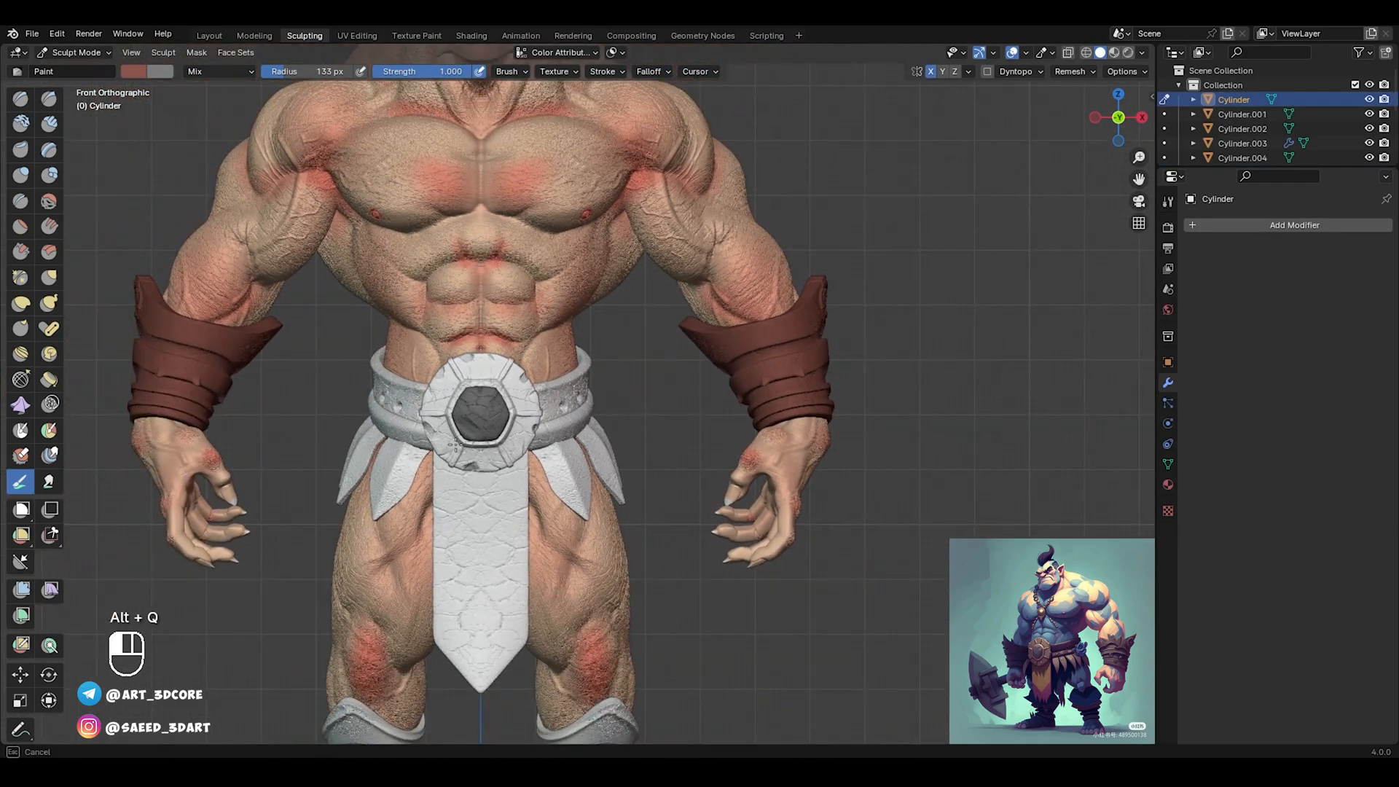
{"action": "left_click_drag", "start_coordinate": [543, 400], "coordinate": [583, 371]}
{"action": "mouse_move", "coordinate": [962, 363]}
{"action": "middle_mouse_down"}
{"action": "mouse_move", "coordinate": [666, 379]}
{"action": "mouse_move", "coordinate": [706, 360]}
{"action": "middle_mouse_up"}
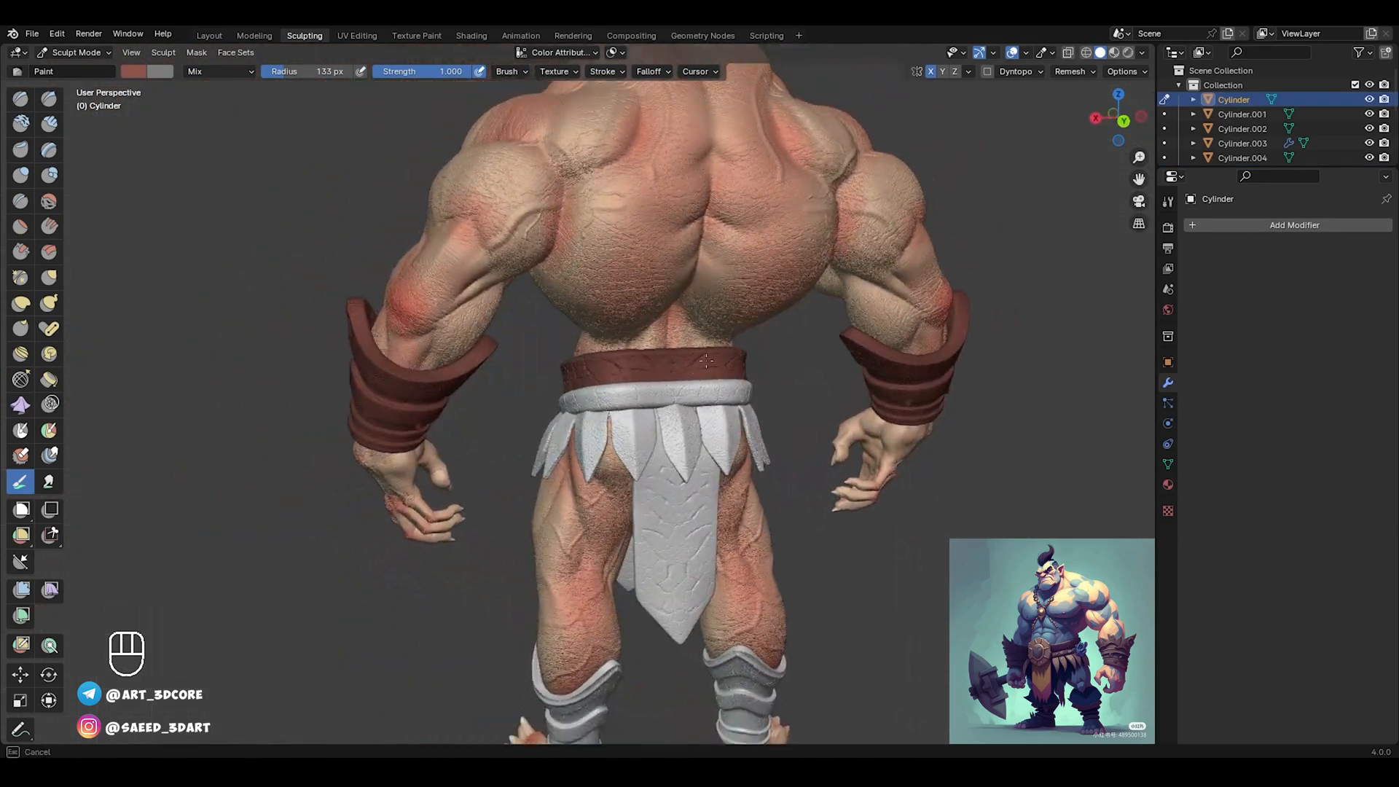
{"action": "middle_click_drag", "start_coordinate": [444, 435], "coordinate": [712, 424]}
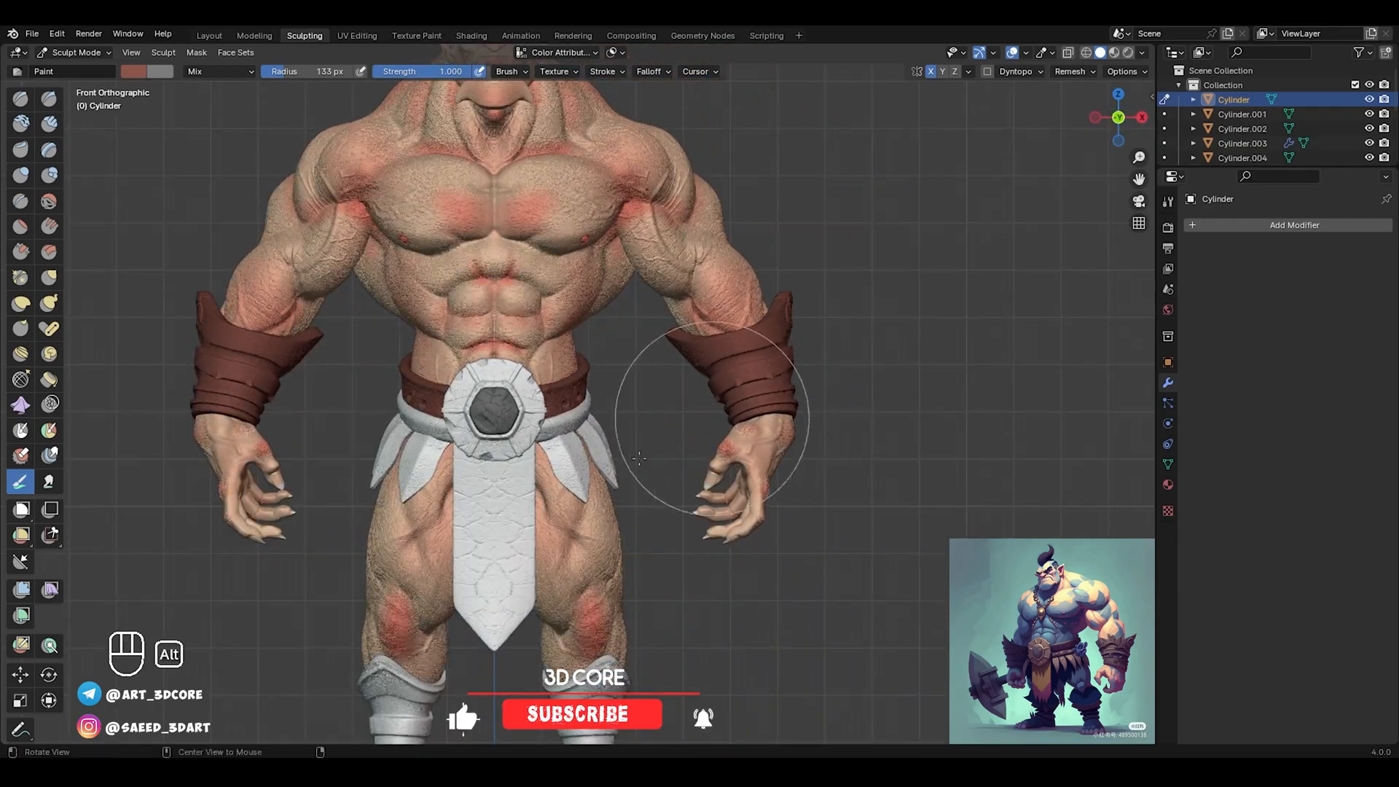
Switch sculpting to the shin guards and paint them reddish brown on the front and back
{"action": "middle_click_drag", "start_coordinate": [621, 459], "coordinate": [641, 383], "text": "shift"}
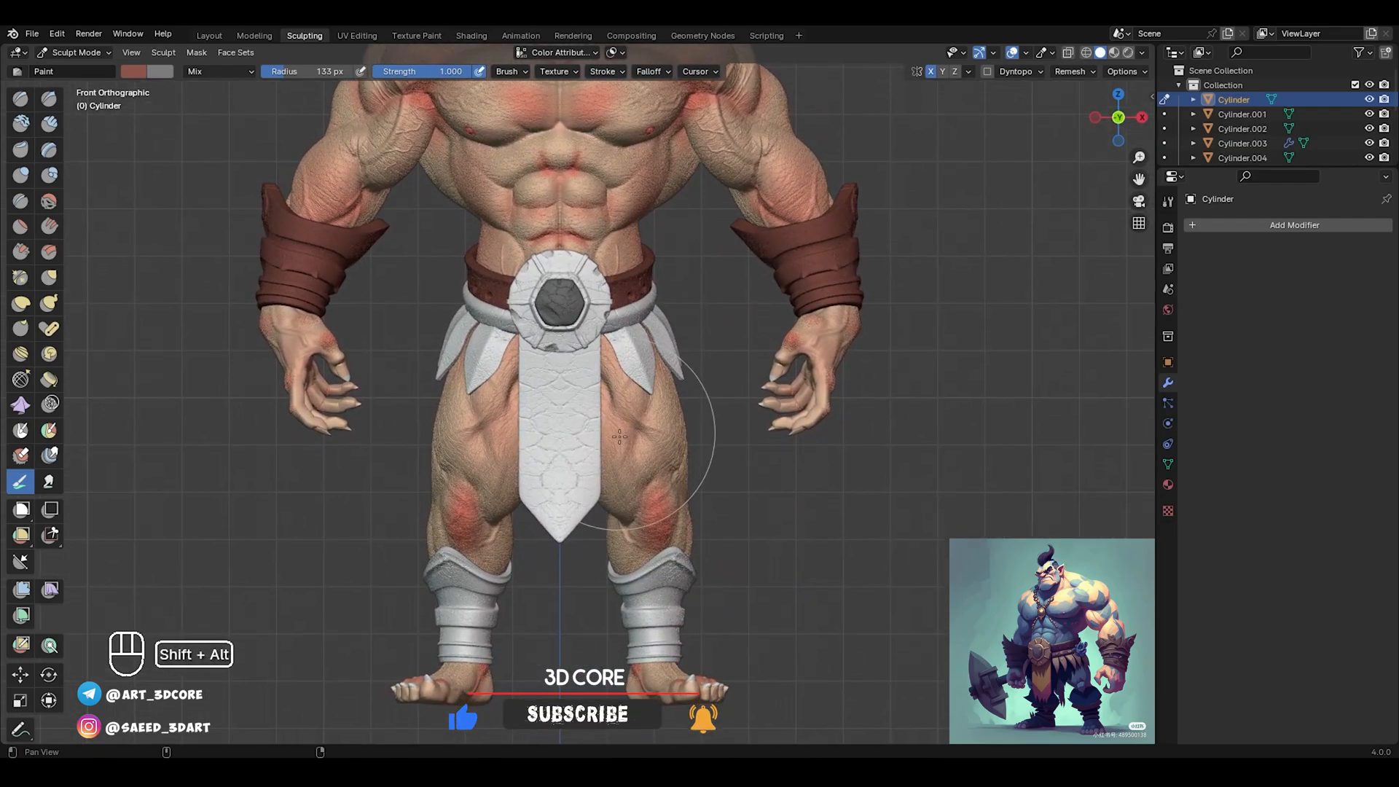
{"action": "middle_click_drag", "start_coordinate": [635, 443], "coordinate": [628, 478], "text": "shift"}
{"action": "key", "text": "alt+q"}
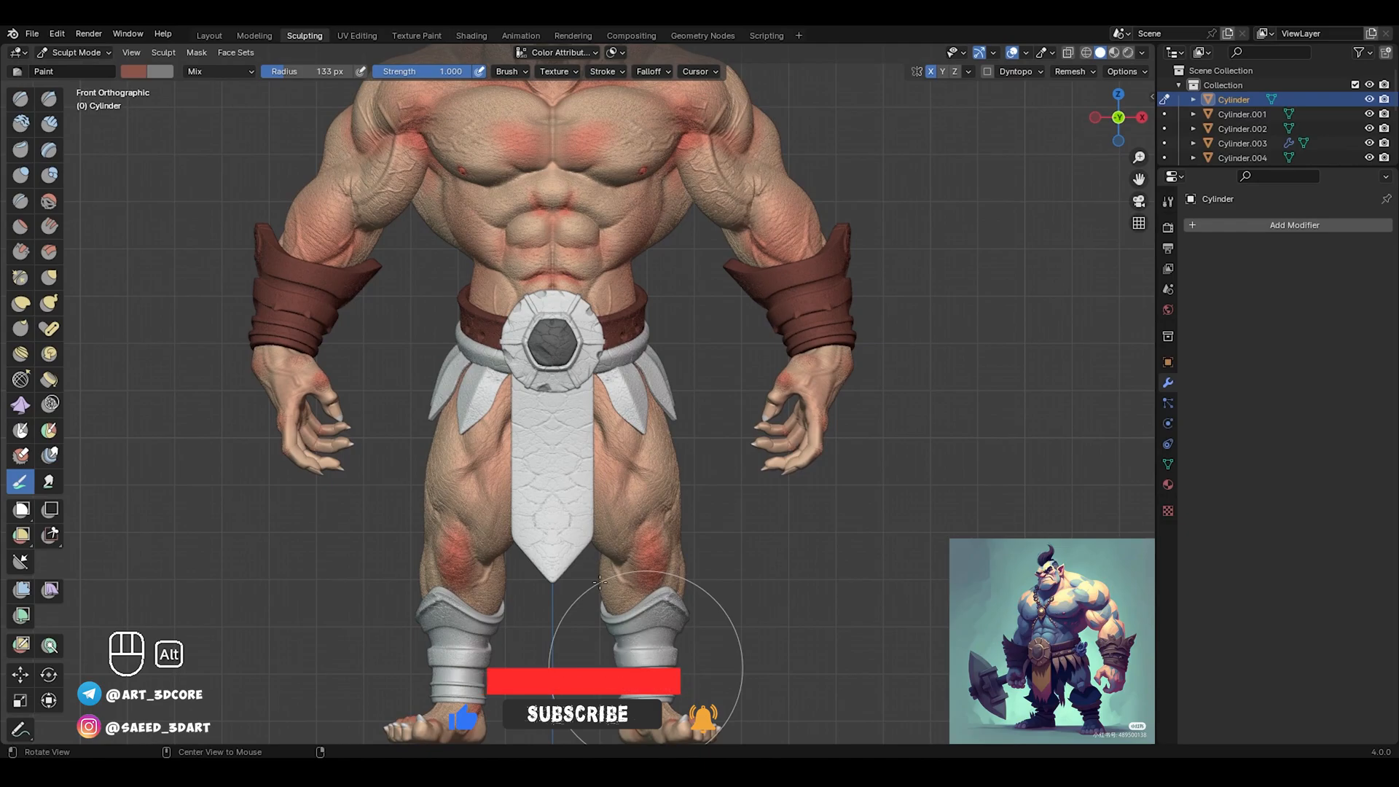
{"action": "left_click_drag", "start_coordinate": [668, 622], "coordinate": [671, 591]}
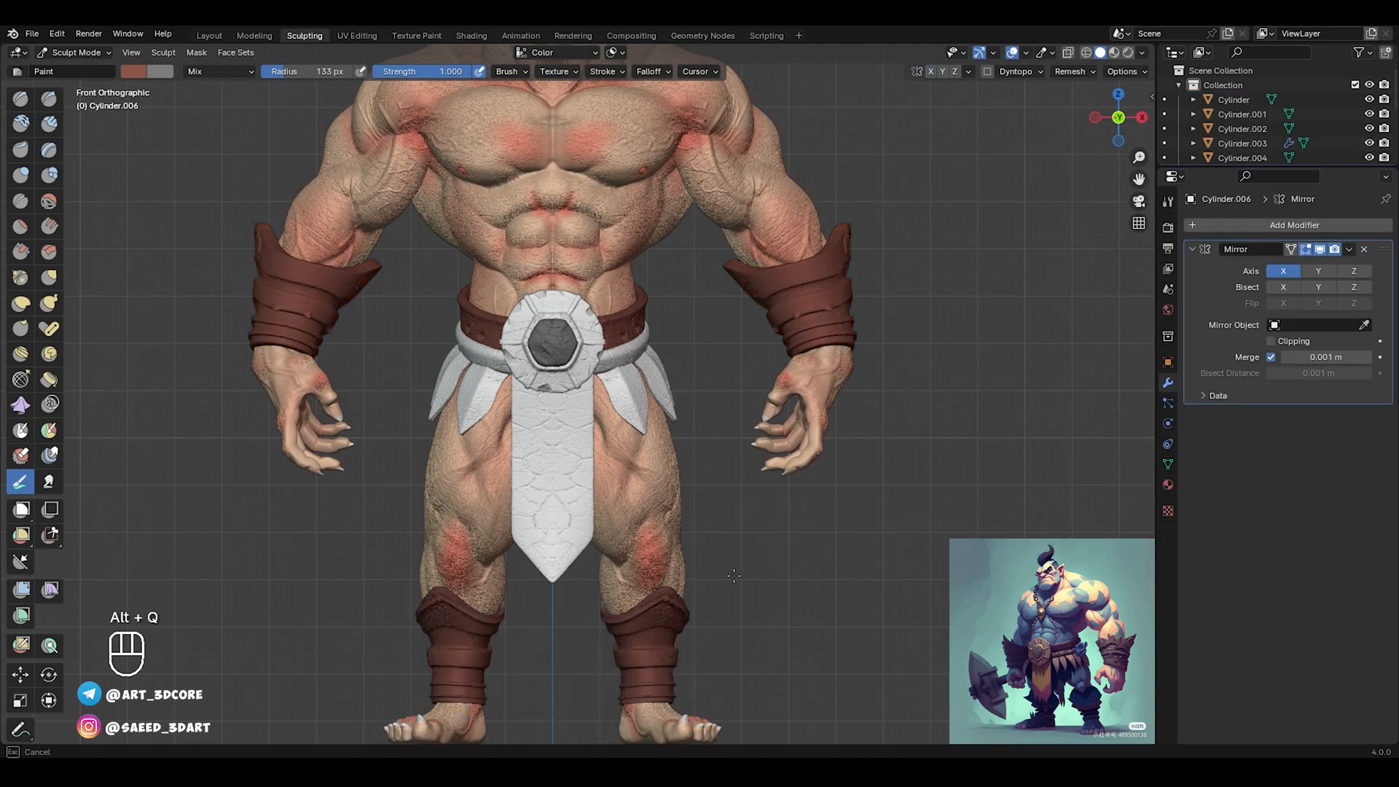
{"action": "middle_click_drag", "start_coordinate": [724, 474], "coordinate": [546, 520]}
{"action": "left_click_drag", "start_coordinate": [516, 552], "coordinate": [569, 460]}
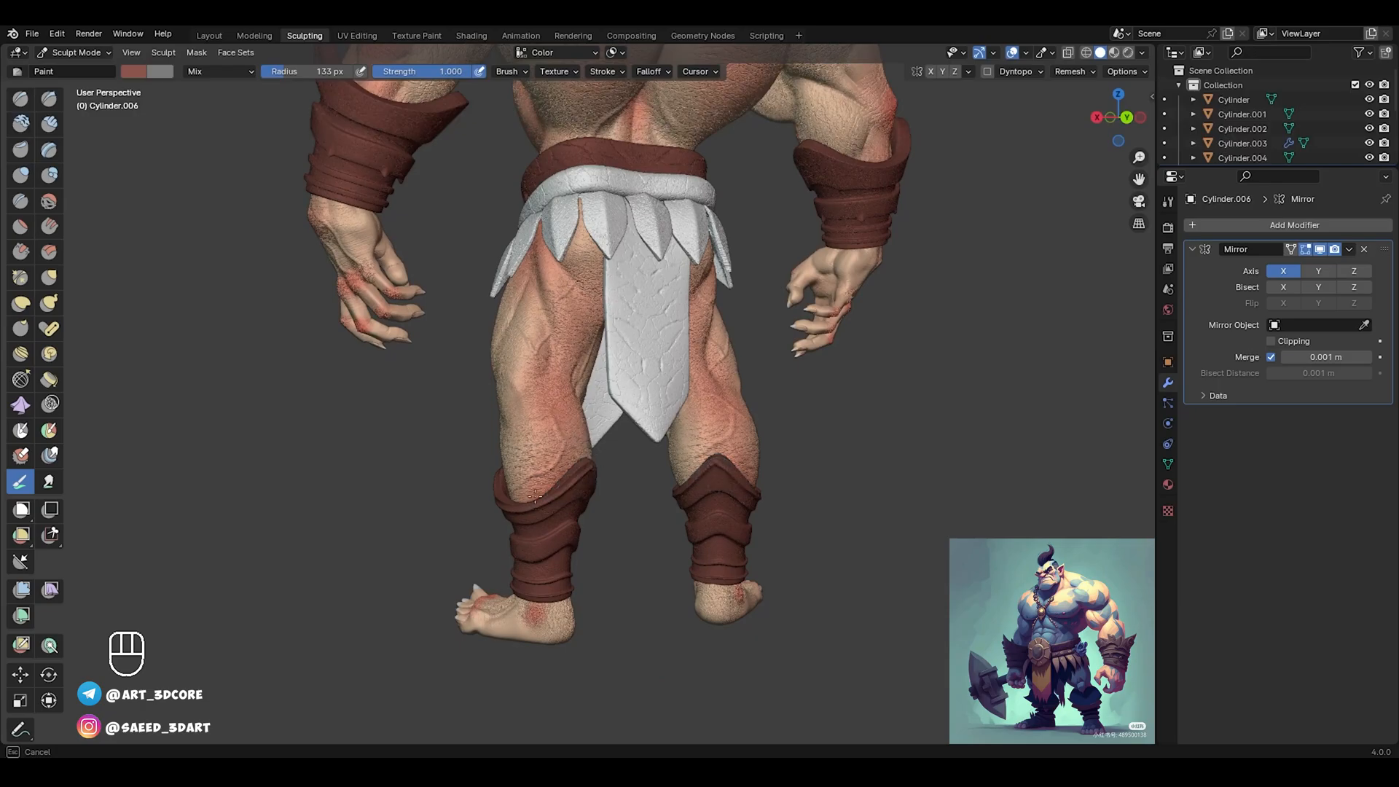
{"action": "mouse_move", "coordinate": [500, 532]}
{"action": "middle_mouse_down"}
{"action": "mouse_move", "coordinate": [623, 421]}
{"action": "mouse_move", "coordinate": [630, 512]}
{"action": "middle_mouse_up"}
Switch sculpting to the rounded band below the belt, try painting it golden brown and undo the stroke
{"action": "middle_click_drag", "start_coordinate": [656, 465], "coordinate": [581, 370], "text": "alt"}
{"action": "key", "text": "alt+q"}
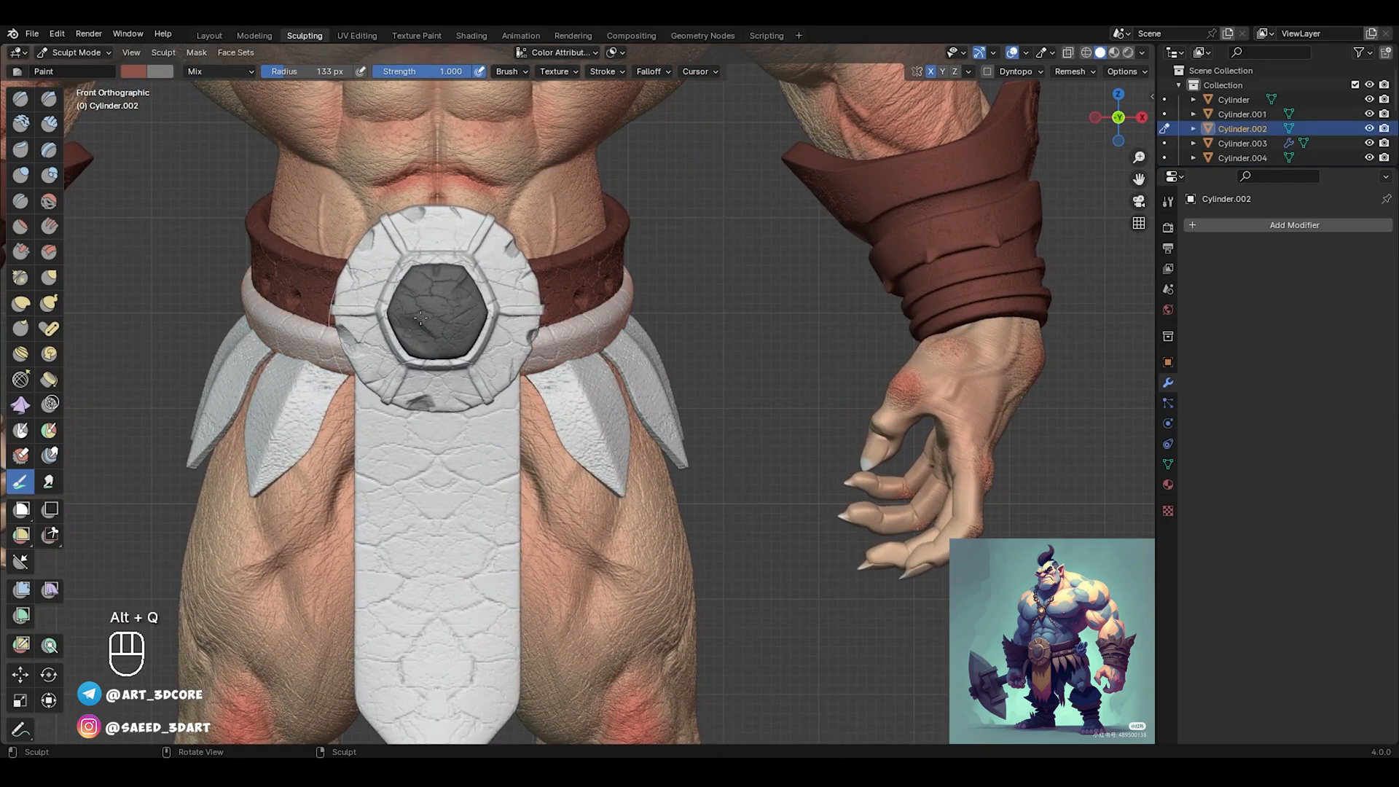
{"action": "left_click", "coordinate": [134, 70]}
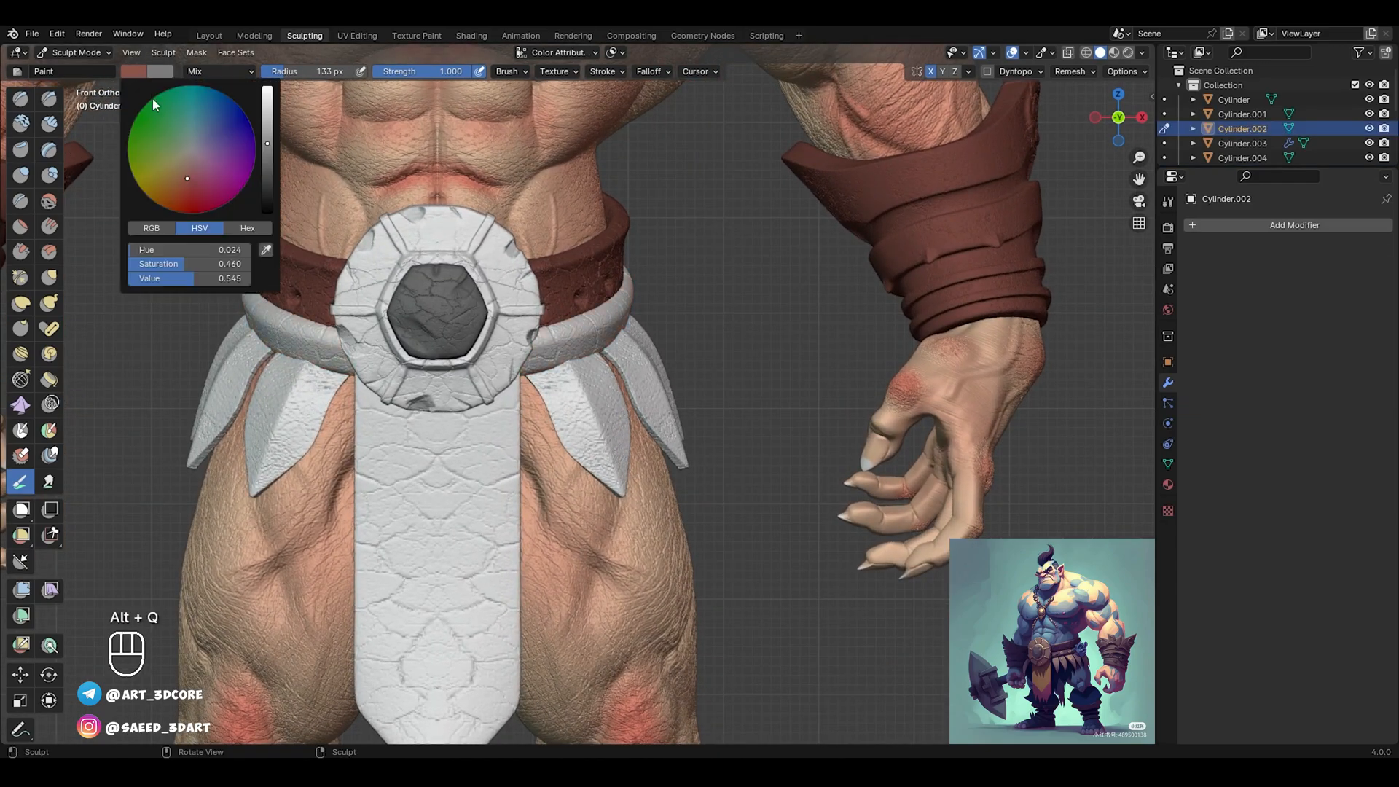
{"action": "left_click", "coordinate": [201, 172]}
{"action": "left_click_drag", "start_coordinate": [562, 284], "coordinate": [599, 314]}
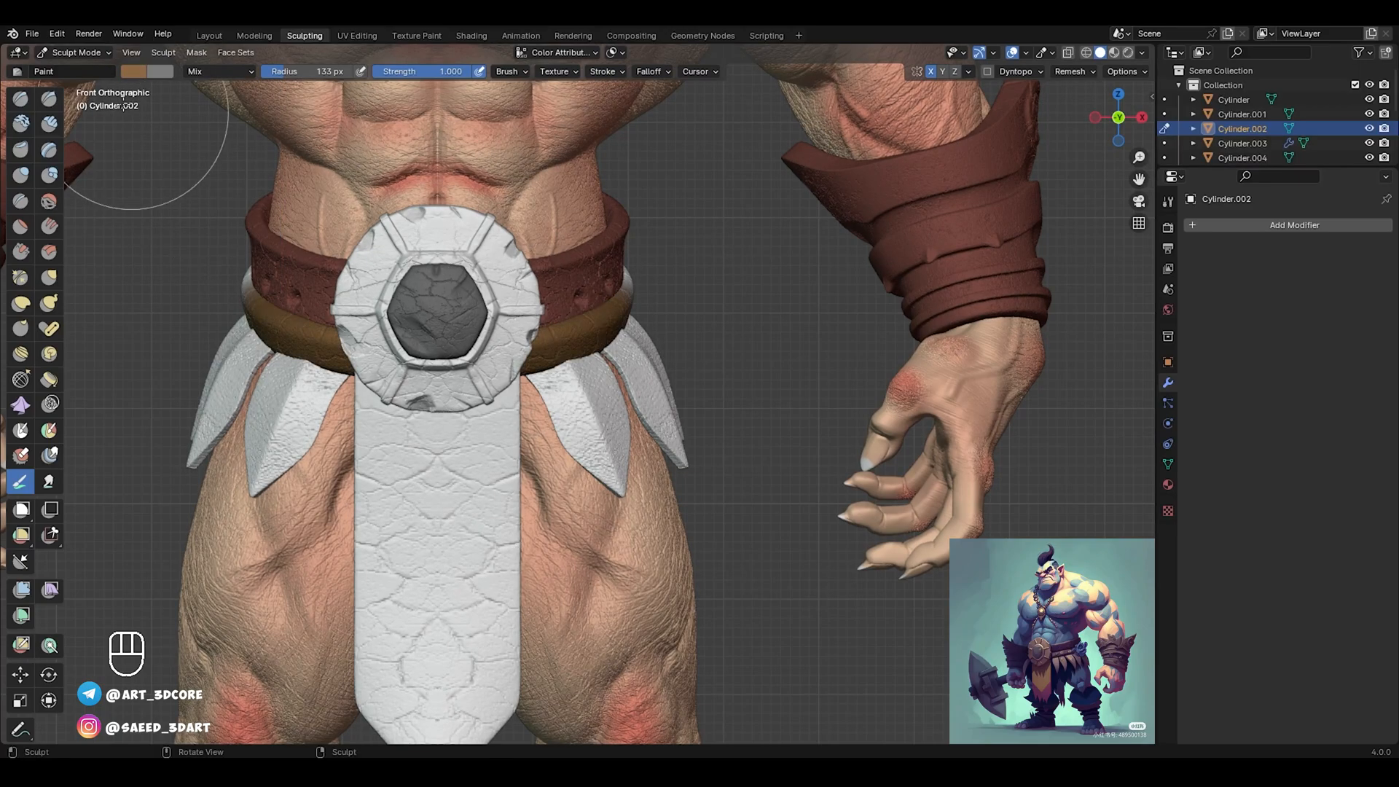
{"action": "key", "text": "ctrl+z"}
Set the primary and secondary colors to muted dark reds and paint the rounded band below the belt
{"action": "left_click", "coordinate": [148, 70]}
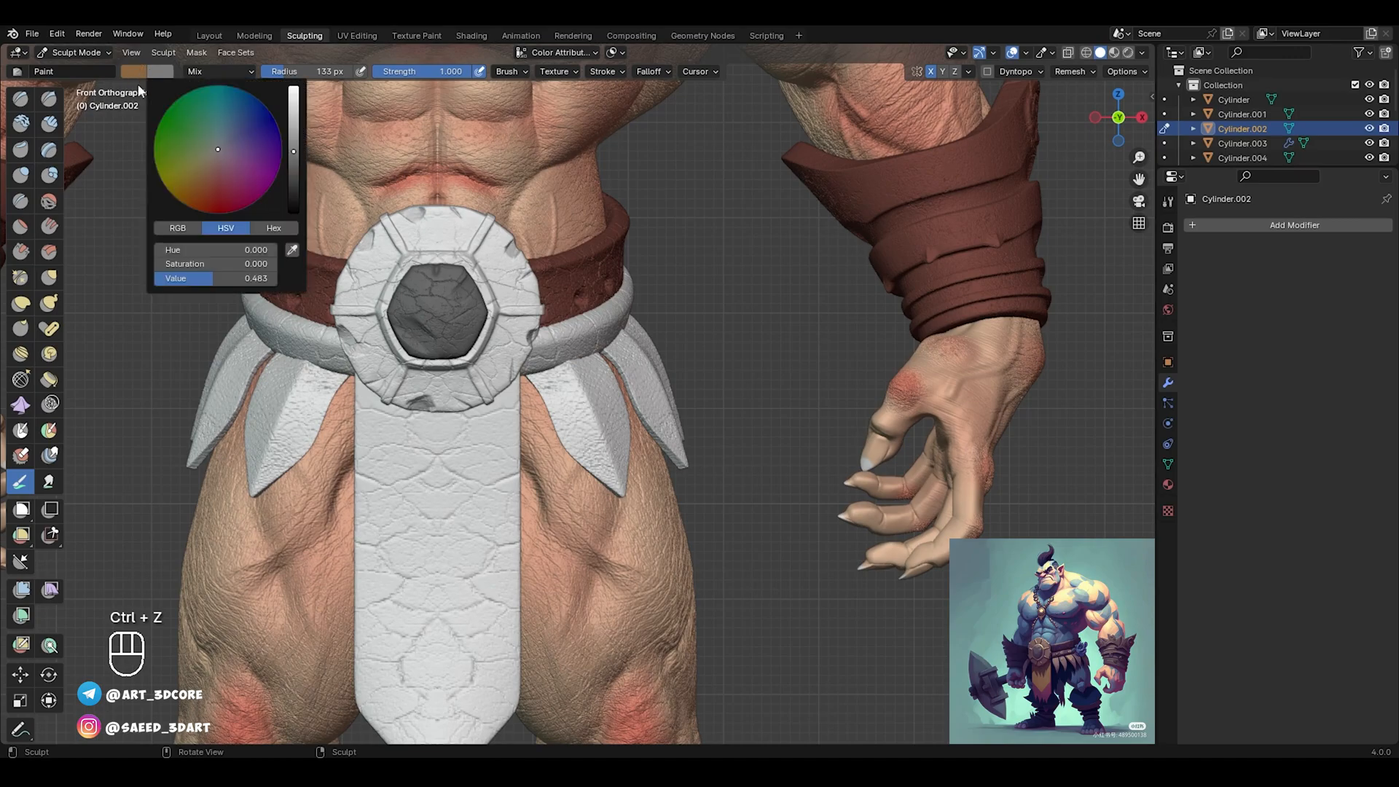
{"action": "left_click", "coordinate": [223, 170]}
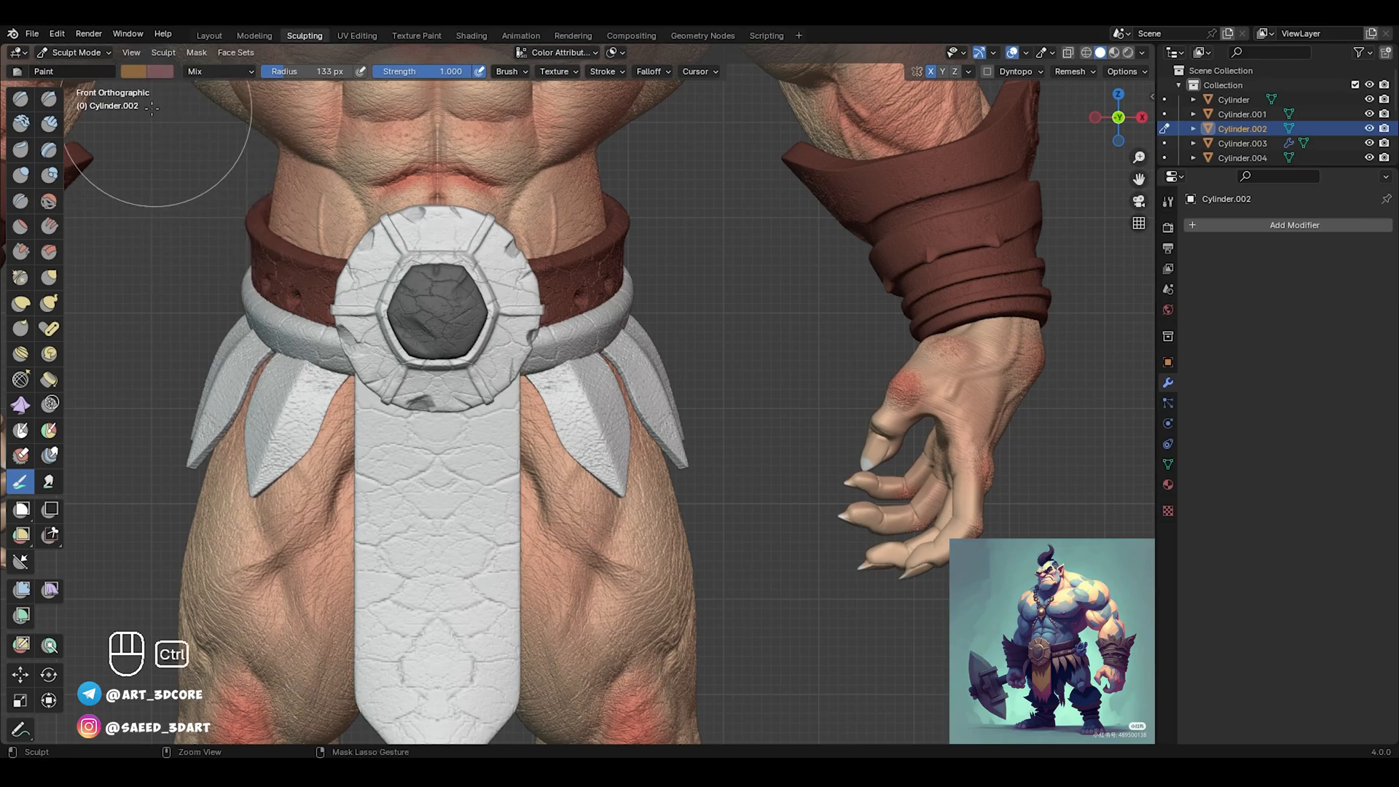
{"action": "key", "text": "ctrl+z"}
{"action": "left_click", "coordinate": [133, 71]}
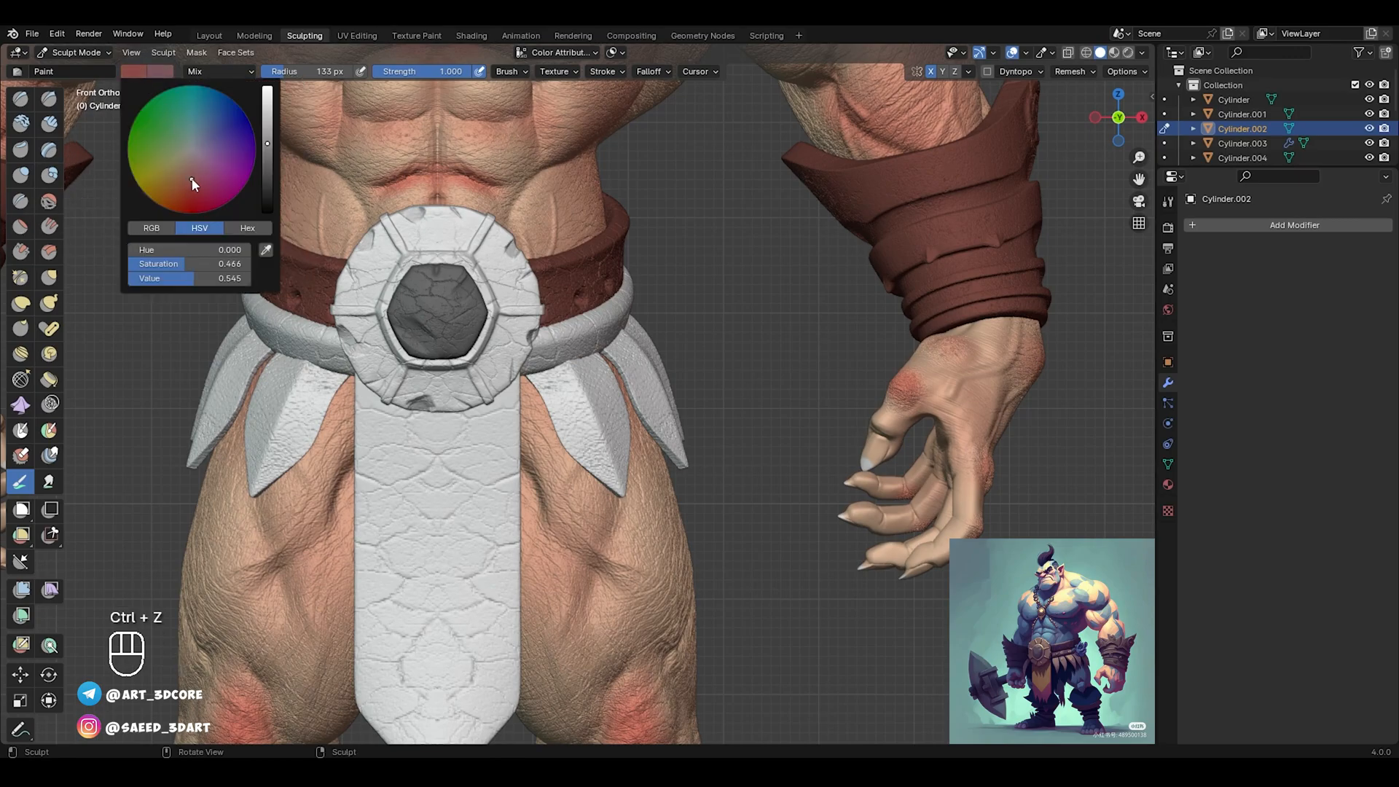
{"action": "left_click_drag", "start_coordinate": [192, 180], "coordinate": [194, 181]}
{"action": "left_click_drag", "start_coordinate": [558, 341], "coordinate": [616, 315]}
{"action": "left_click_drag", "start_coordinate": [711, 259], "coordinate": [625, 252], "text": "alt"}
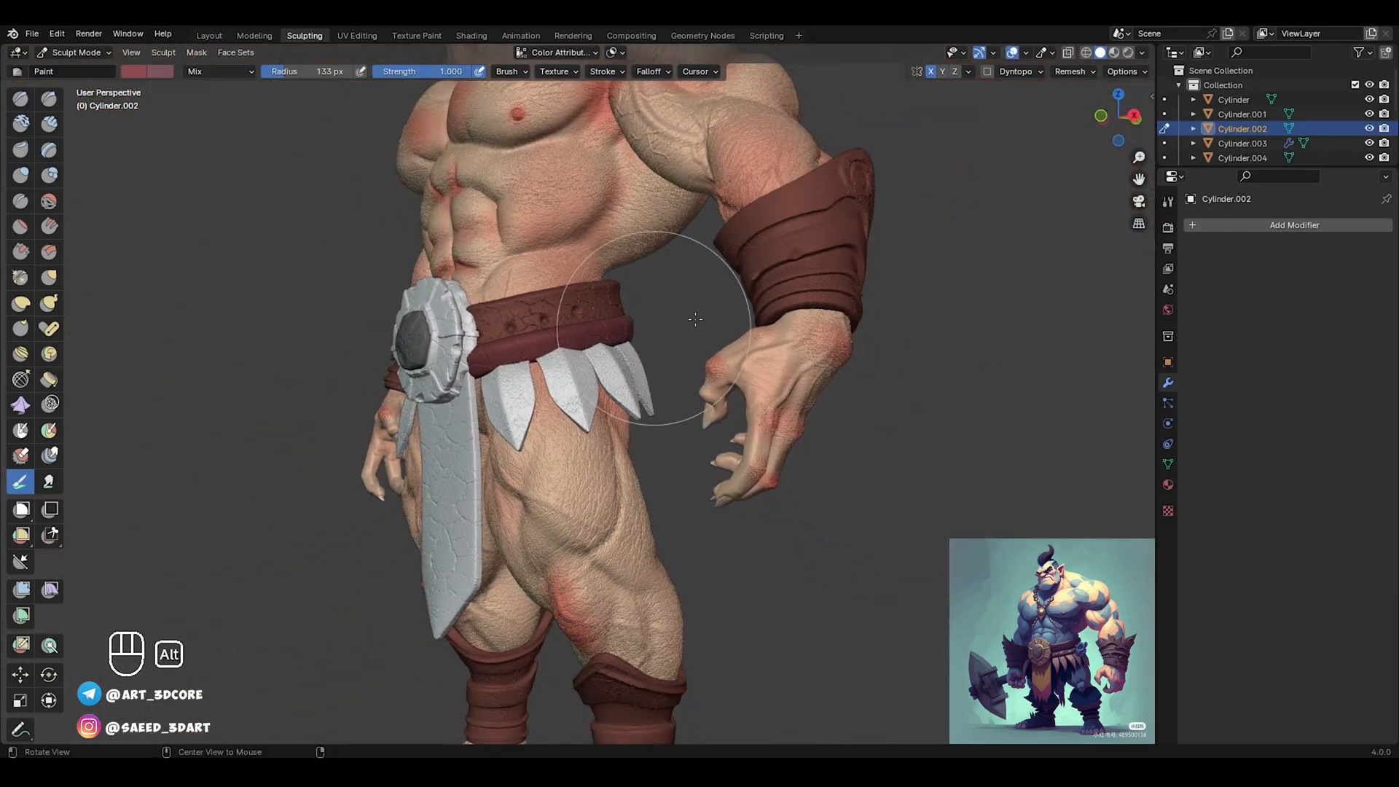
{"action": "left_click_drag", "start_coordinate": [655, 313], "coordinate": [494, 354], "text": "alt"}
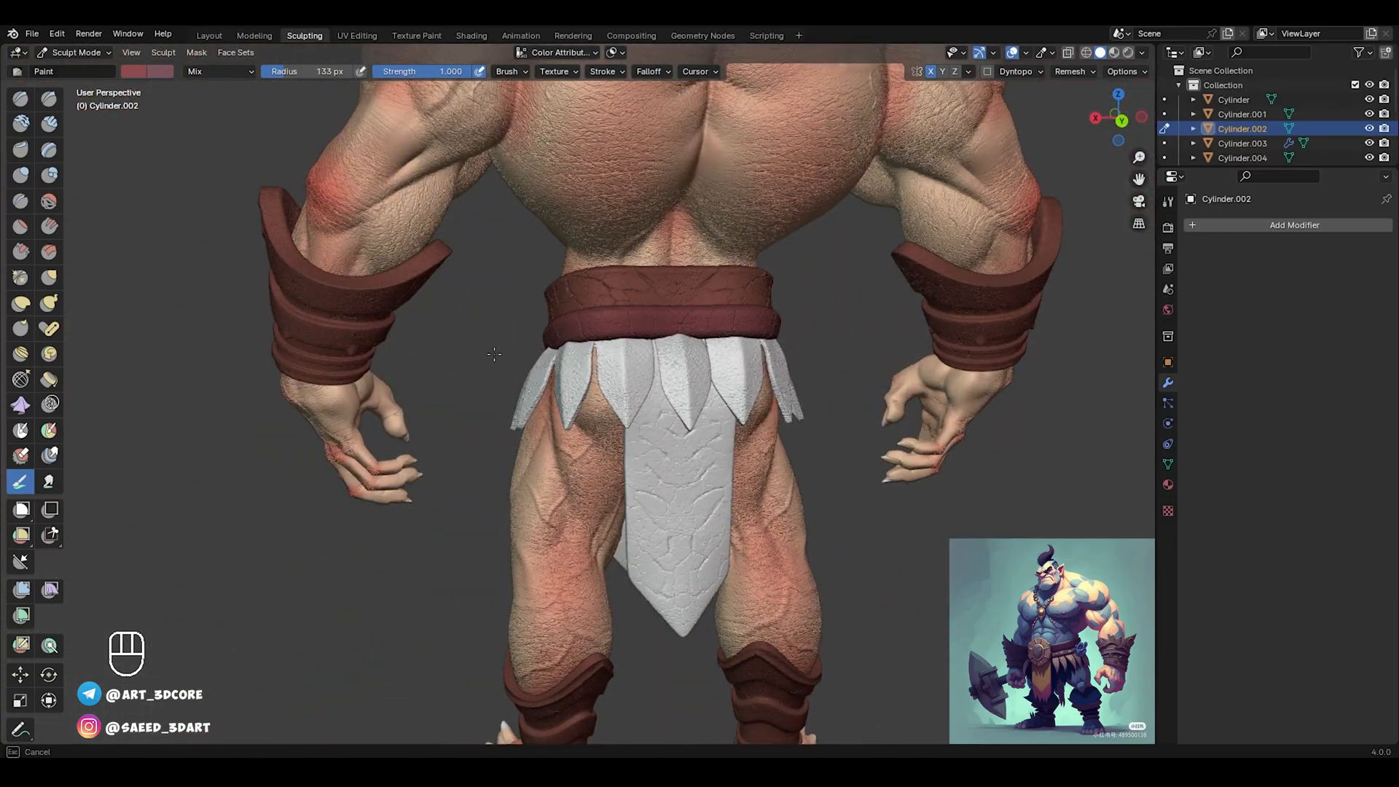
{"action": "left_click_drag", "start_coordinate": [397, 353], "coordinate": [156, 125], "text": "alt"}
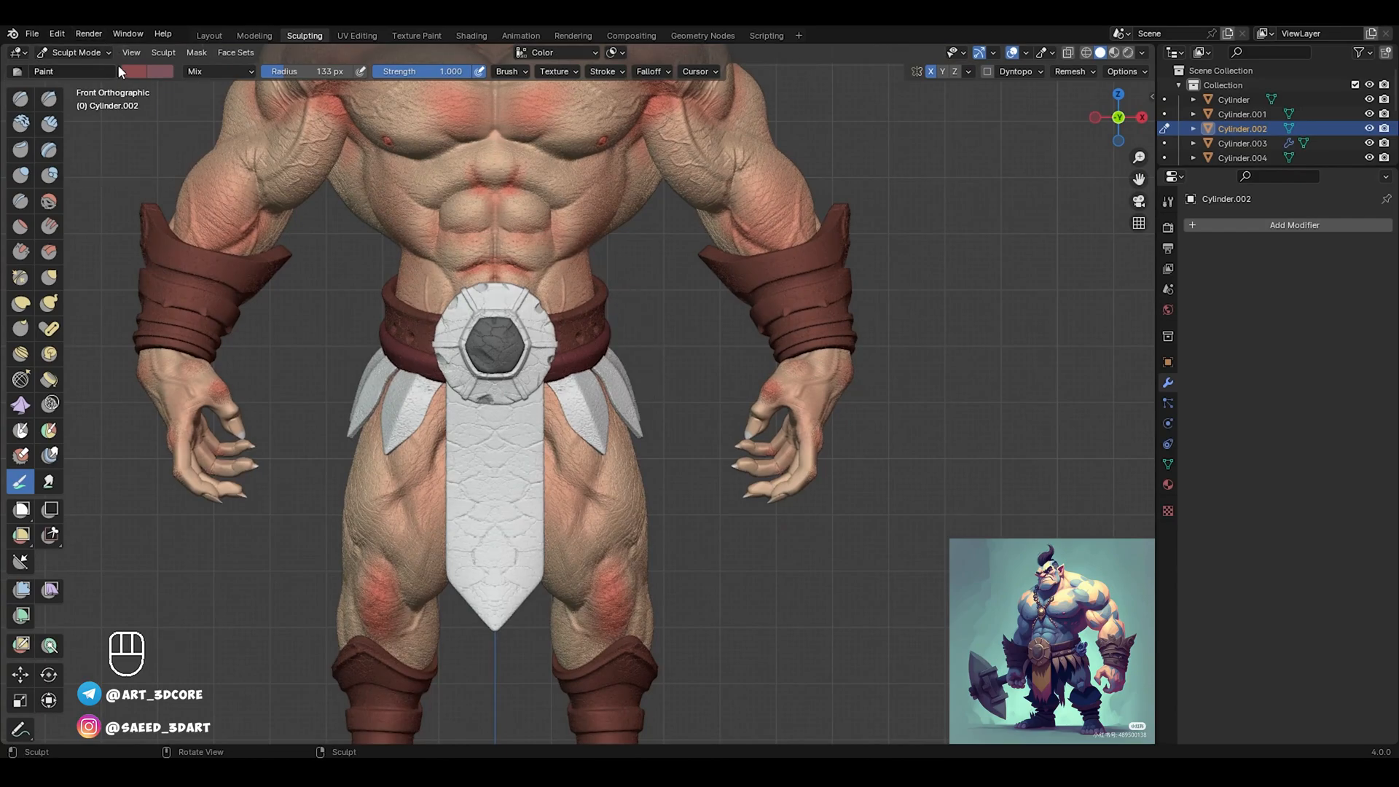
Brighten the primary color to a value of 0.705 and repaint the rounded belt band all around
{"action": "left_click", "coordinate": [124, 71]}
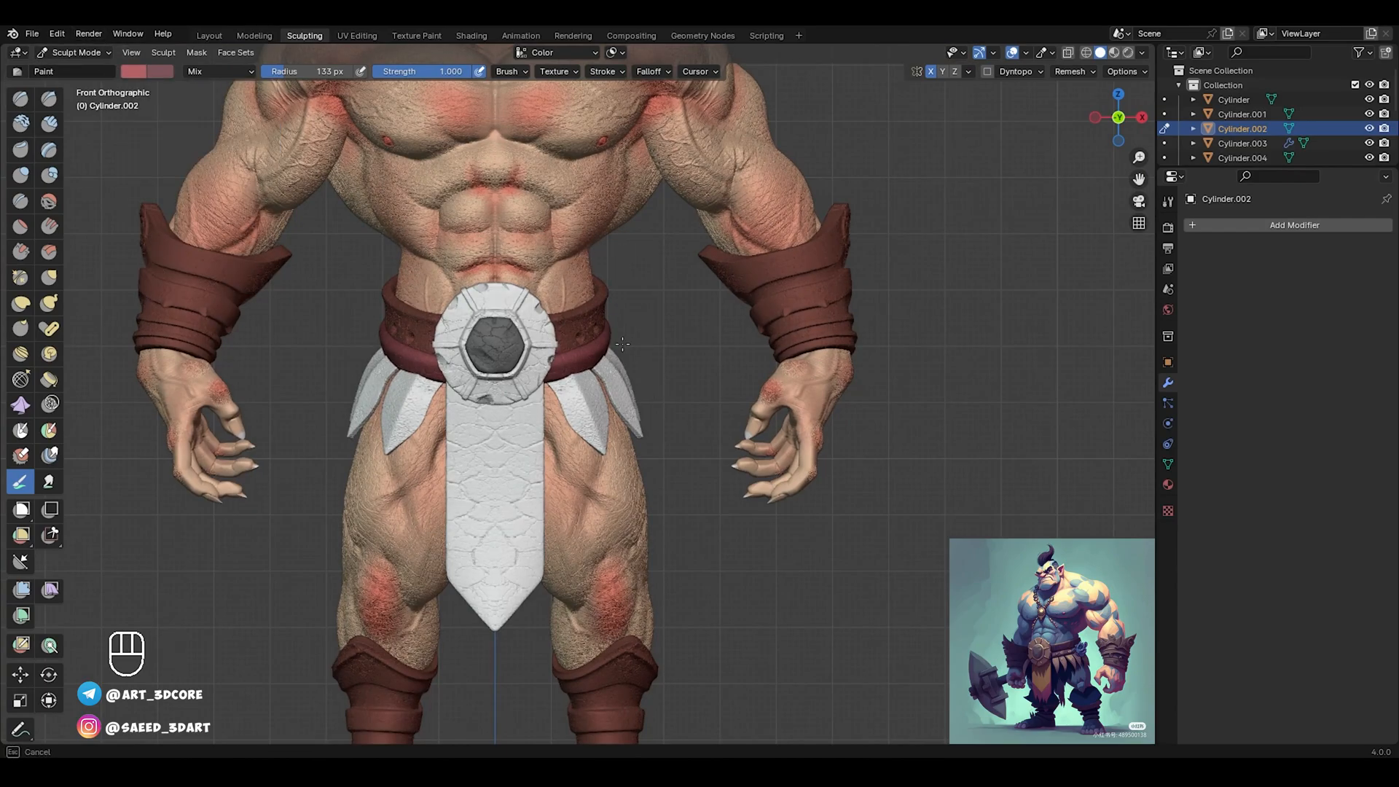
{"action": "left_click_drag", "start_coordinate": [562, 337], "coordinate": [624, 320], "text": "alt"}
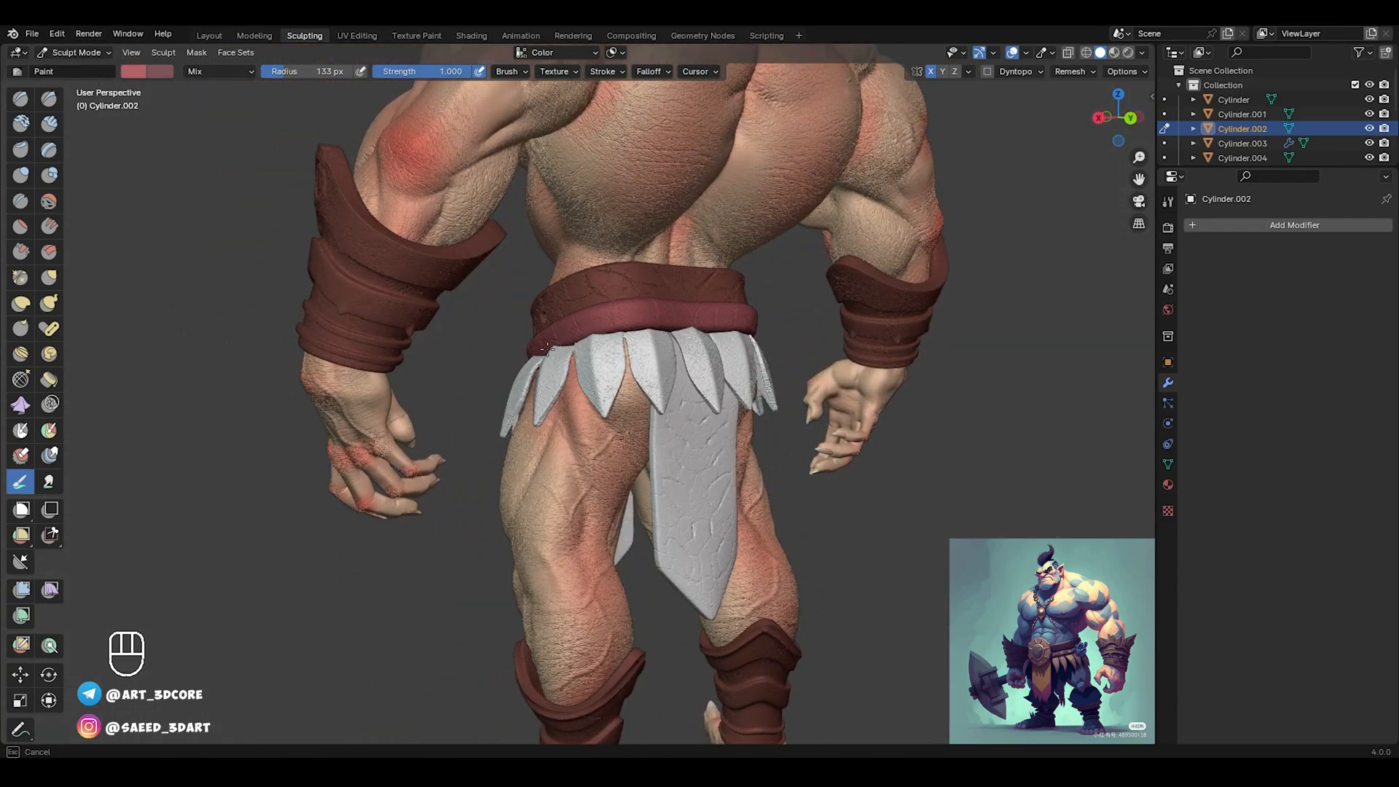
{"action": "left_click_drag", "start_coordinate": [547, 348], "coordinate": [608, 401], "text": "alt"}
Switch sculpting to the pointed skirt flaps and paint them light orange with hue 0.042, saturation 0.482 and value 0.909
{"action": "key", "text": "alt+q"}
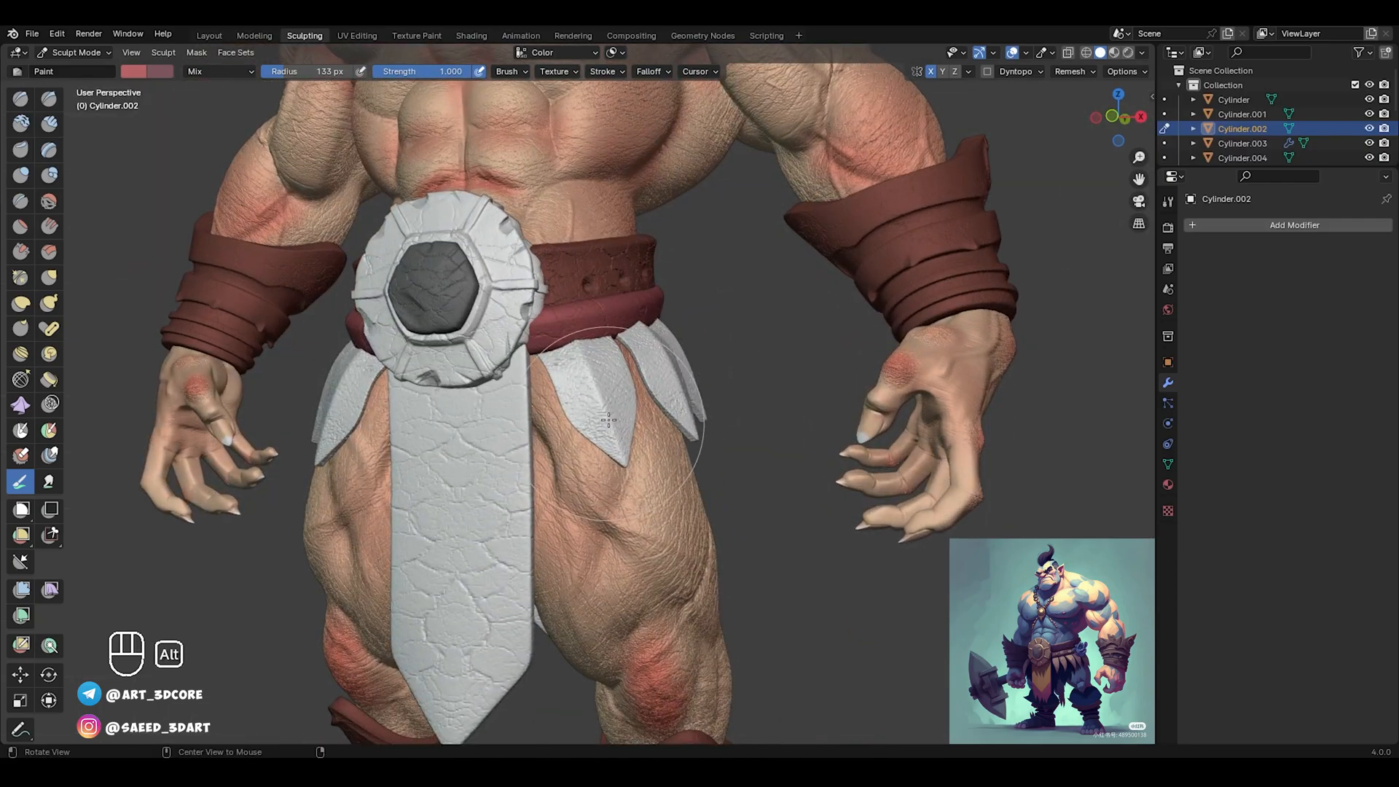
{"action": "left_click", "coordinate": [134, 71]}
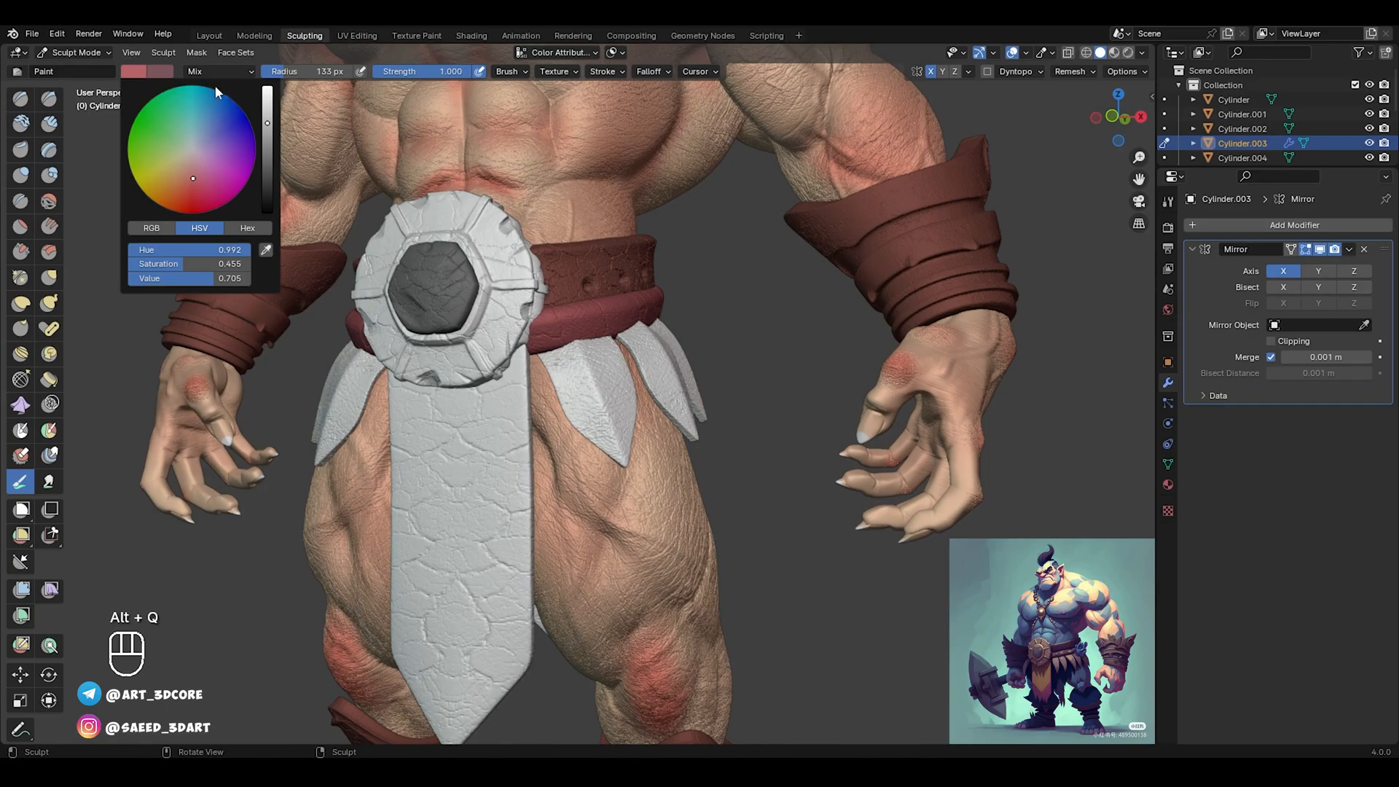
{"action": "left_click_drag", "start_coordinate": [267, 121], "coordinate": [269, 99]}
{"action": "left_click", "coordinate": [178, 169]}
{"action": "left_click", "coordinate": [182, 178]}
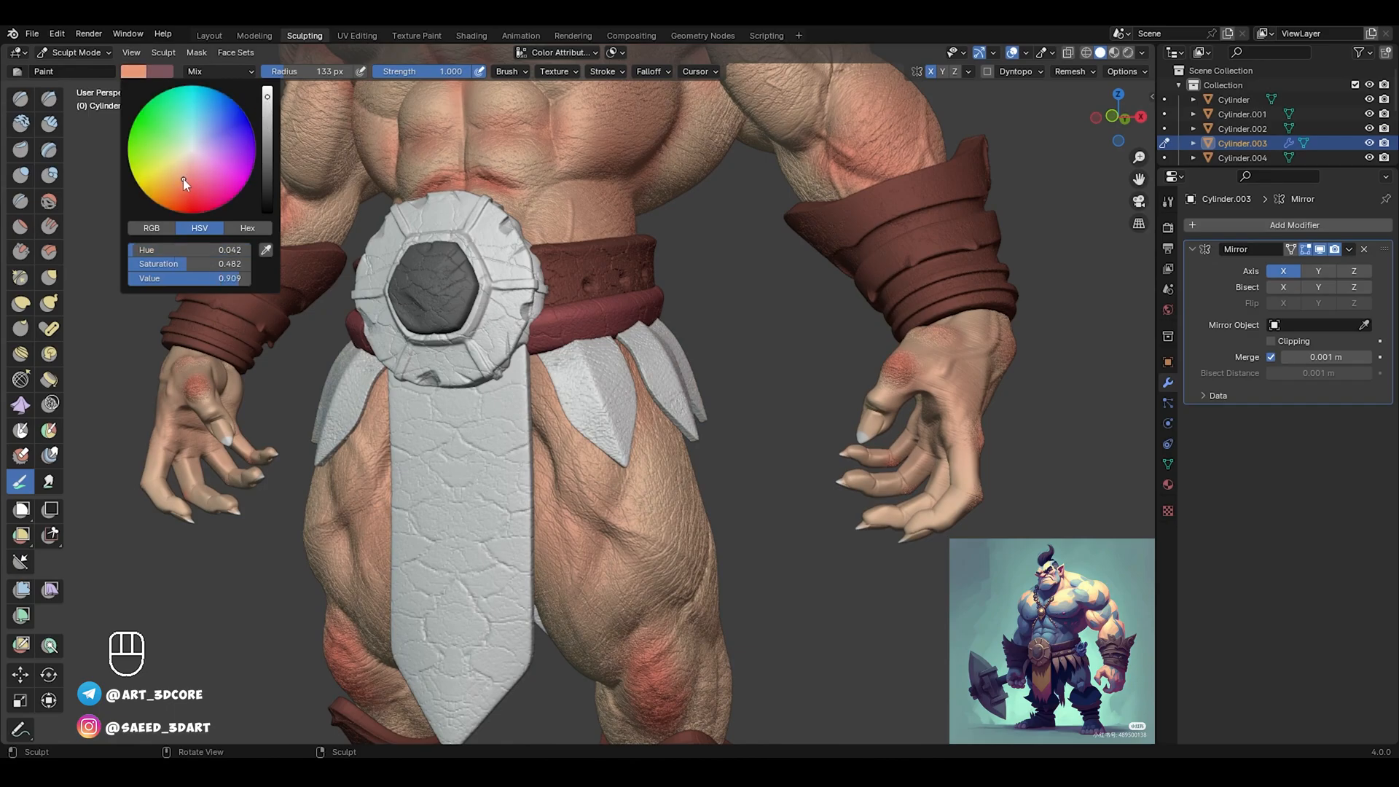
{"action": "left_click_drag", "start_coordinate": [588, 359], "coordinate": [578, 358]}
{"action": "mouse_move", "coordinate": [656, 394]}
{"action": "left_mouse_down", "text": "alt"}
{"action": "mouse_move", "coordinate": [589, 393]}
{"action": "mouse_move", "coordinate": [599, 391]}
{"action": "mouse_move", "coordinate": [600, 505]}
{"action": "left_mouse_up", "text": "alt"}
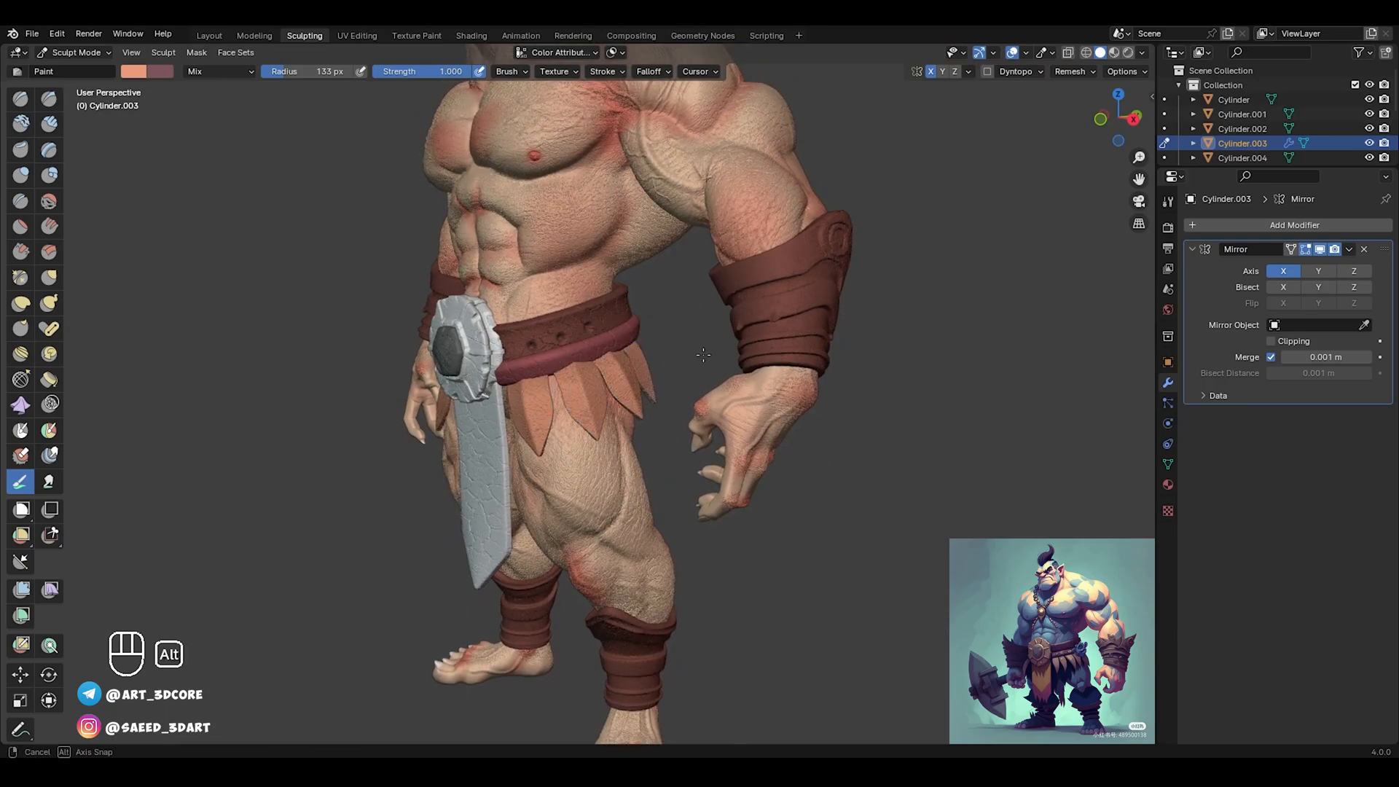
{"action": "mouse_move", "coordinate": [703, 355]}
{"action": "left_mouse_down", "text": "alt"}
{"action": "mouse_move", "coordinate": [600, 365]}
{"action": "mouse_move", "coordinate": [604, 384]}
{"action": "mouse_move", "coordinate": [581, 364]}
{"action": "mouse_move", "coordinate": [619, 309]}
{"action": "mouse_move", "coordinate": [612, 317]}
{"action": "mouse_move", "coordinate": [594, 269]}
{"action": "mouse_move", "coordinate": [652, 374]}
{"action": "left_mouse_up", "text": "alt"}
Switch sculpting to the round belt buckle and set the primary color to golden yellow
{"action": "key", "text": "alt+q"}
{"action": "scroll", "coordinate": [626, 378], "scroll_direction": "up", "scroll_amount": 2}
{"action": "left_click_drag", "start_coordinate": [653, 393], "coordinate": [652, 363], "text": "ctrl+alt"}
{"action": "key", "text": "alt+q"}
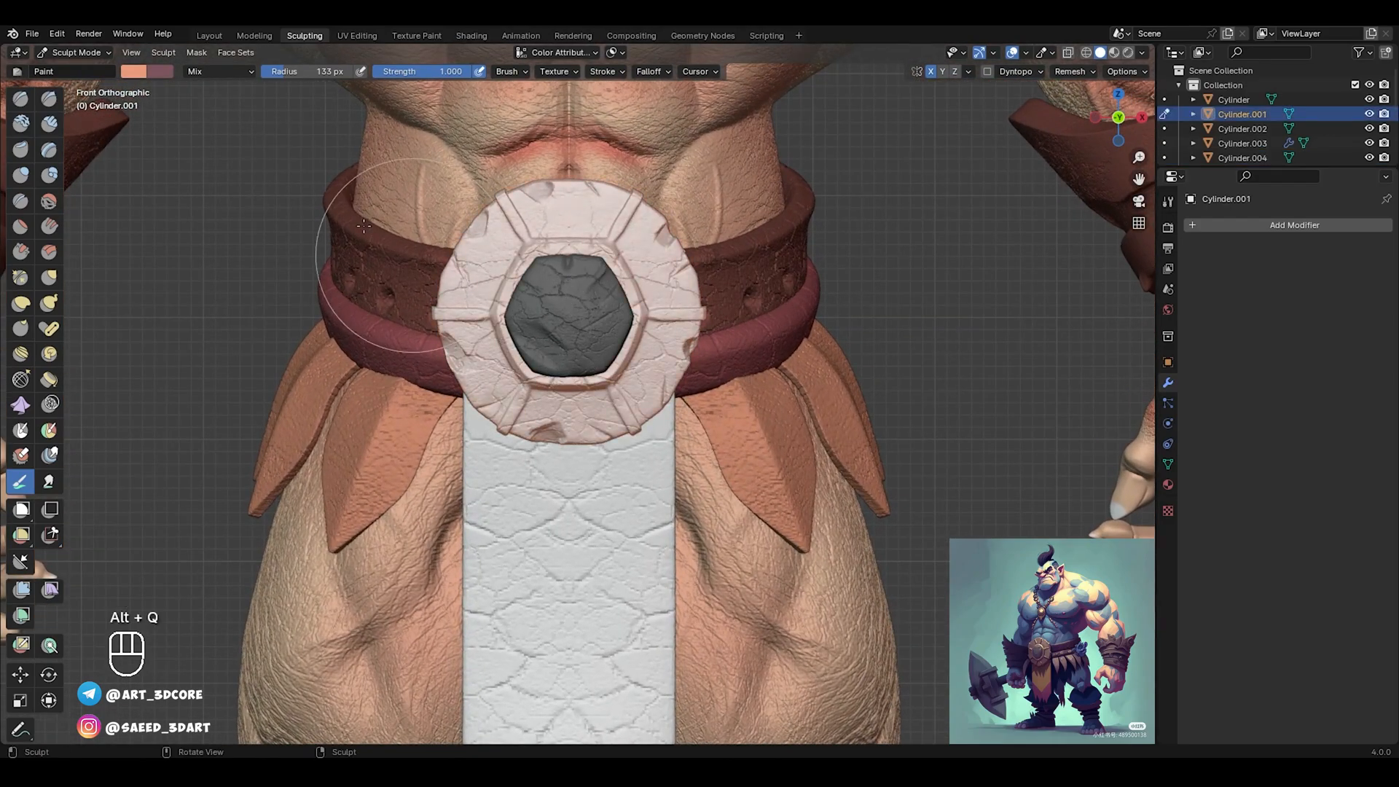
{"action": "left_click", "coordinate": [145, 75]}
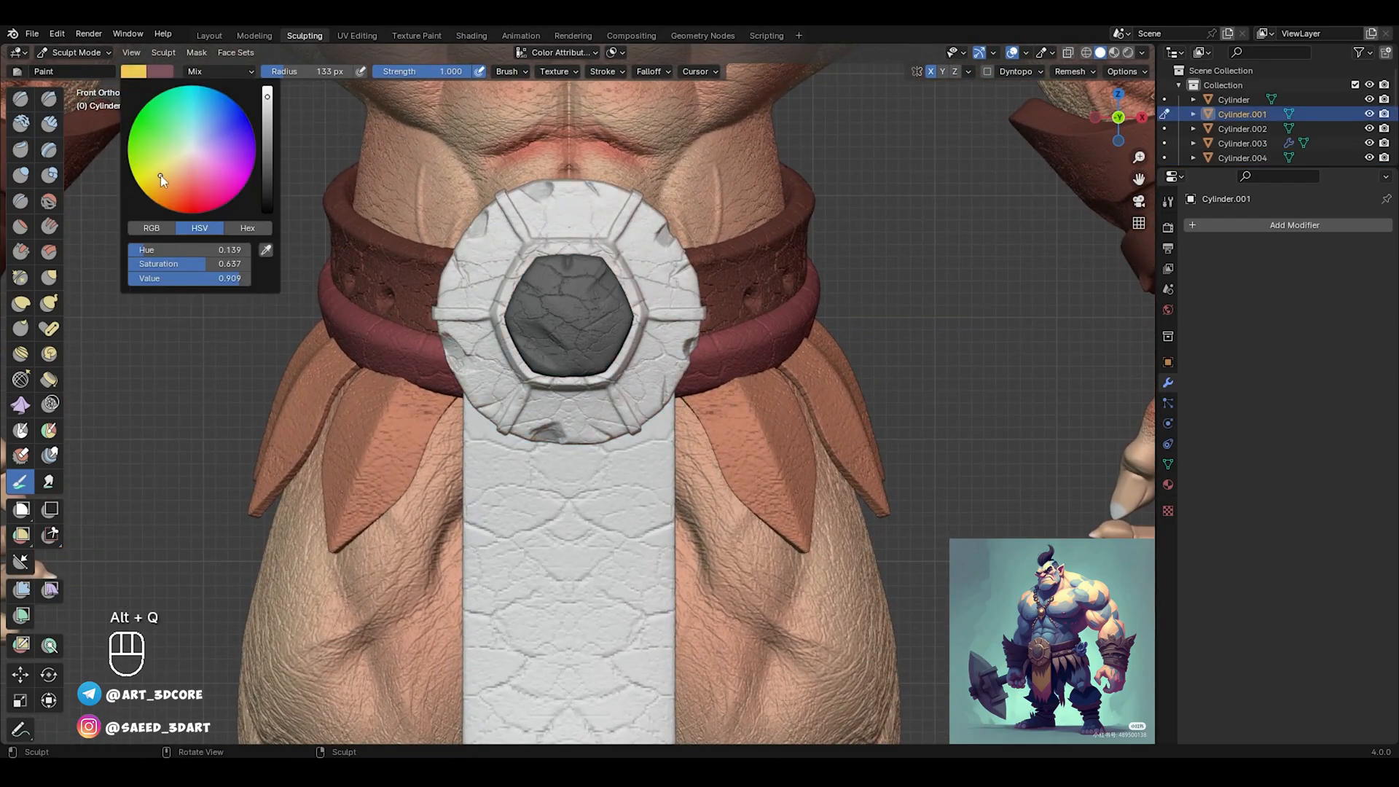
Enlarge the brush radius to 233 px and paint the round buckle golden yellow around the gem
{"action": "key", "text": "f"}
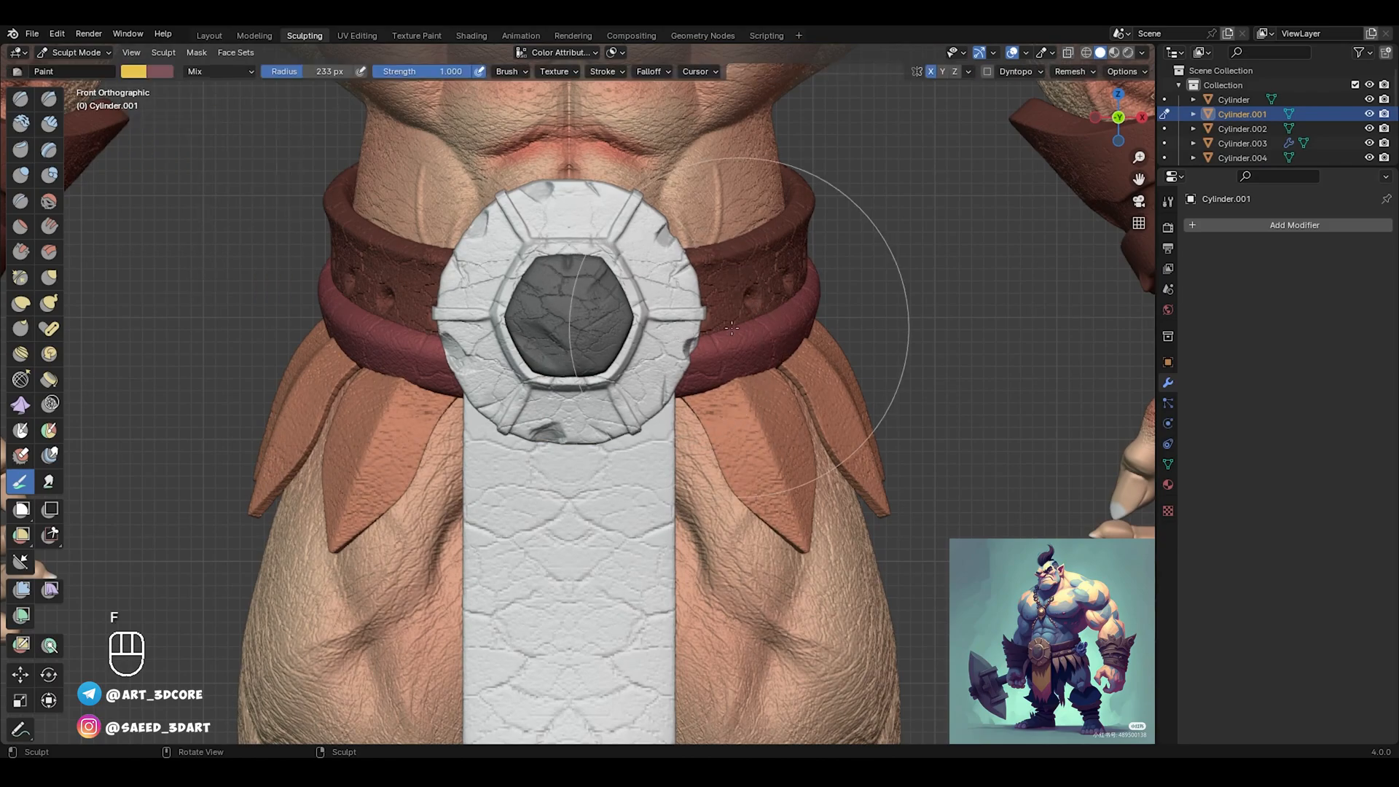
{"action": "left_click_drag", "start_coordinate": [587, 387], "coordinate": [569, 231]}
{"action": "middle_click_drag", "start_coordinate": [630, 306], "coordinate": [539, 399], "text": "ctrl+alt"}
{"action": "middle_click_drag", "start_coordinate": [678, 349], "coordinate": [648, 419], "text": "alt"}
{"action": "middle_click_drag", "start_coordinate": [641, 495], "coordinate": [631, 456], "text": "ctrl+alt"}
{"action": "middle_click_drag", "start_coordinate": [630, 456], "coordinate": [607, 407], "text": "alt+shift"}
Reduce the brush radius to 115 px and switch sculpting to the front loincloth
{"action": "key", "text": "f"}
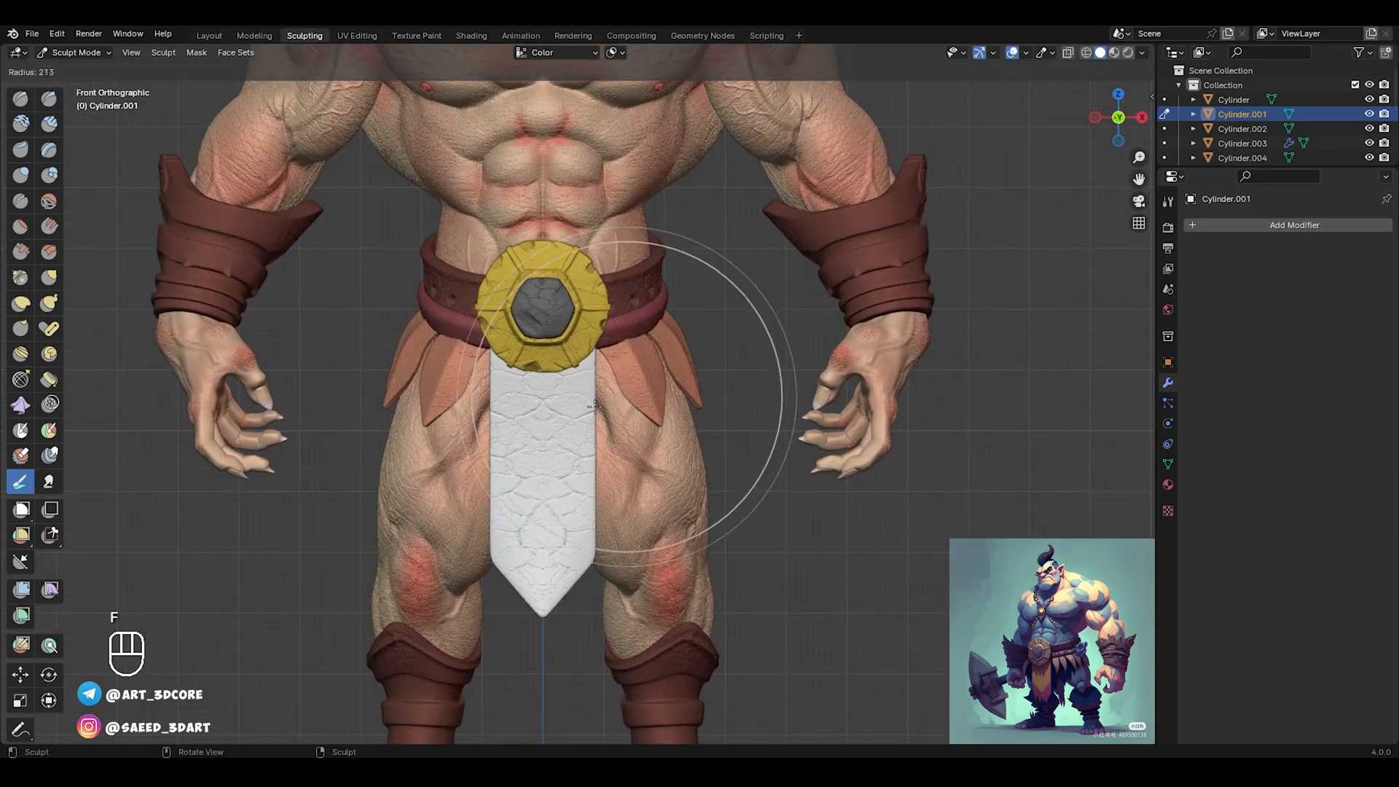
{"action": "left_click", "coordinate": [557, 473]}
{"action": "key", "text": "alt+q"}
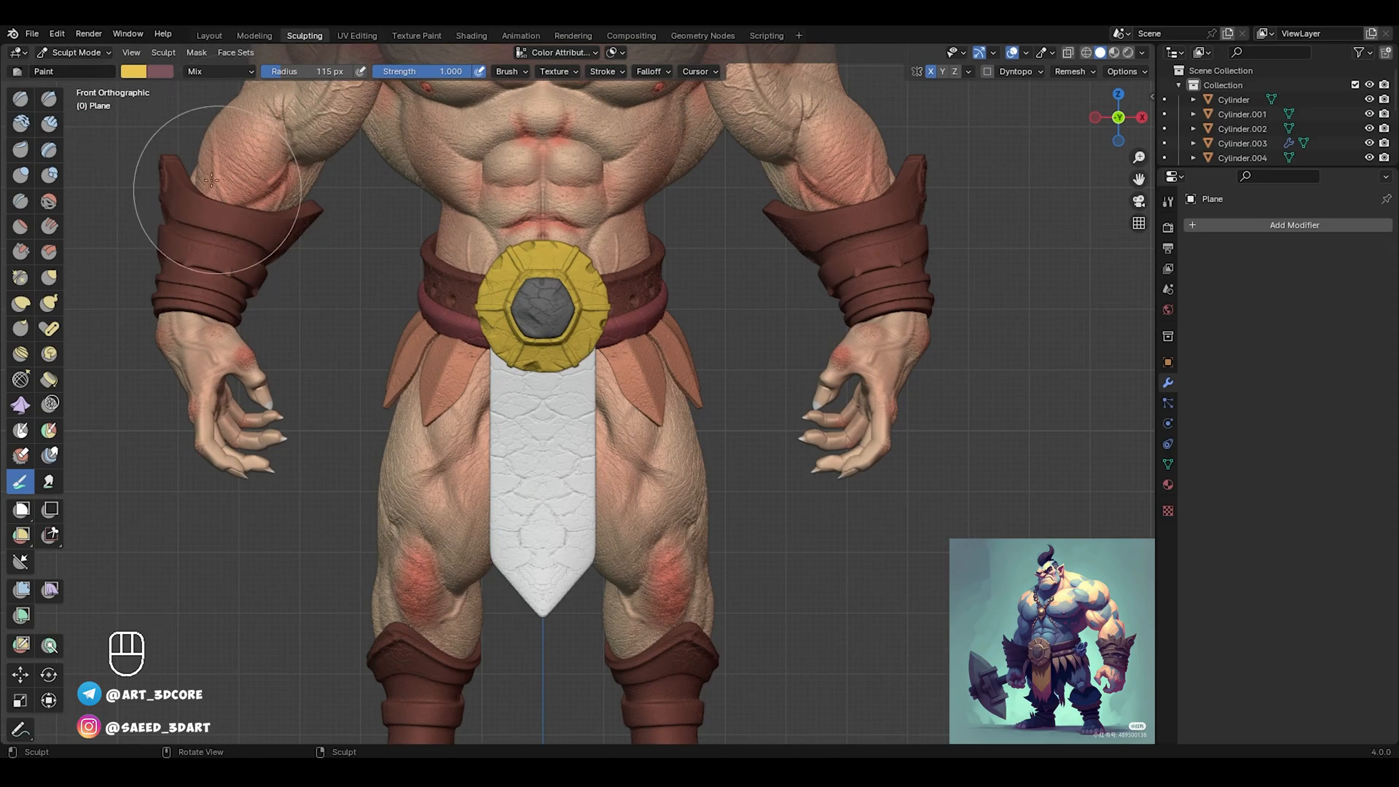
Set the primary color to yellow-orange, enlarge the brush radius to 171 px, and paint the front and back loincloth panels
{"action": "left_click", "coordinate": [131, 72]}
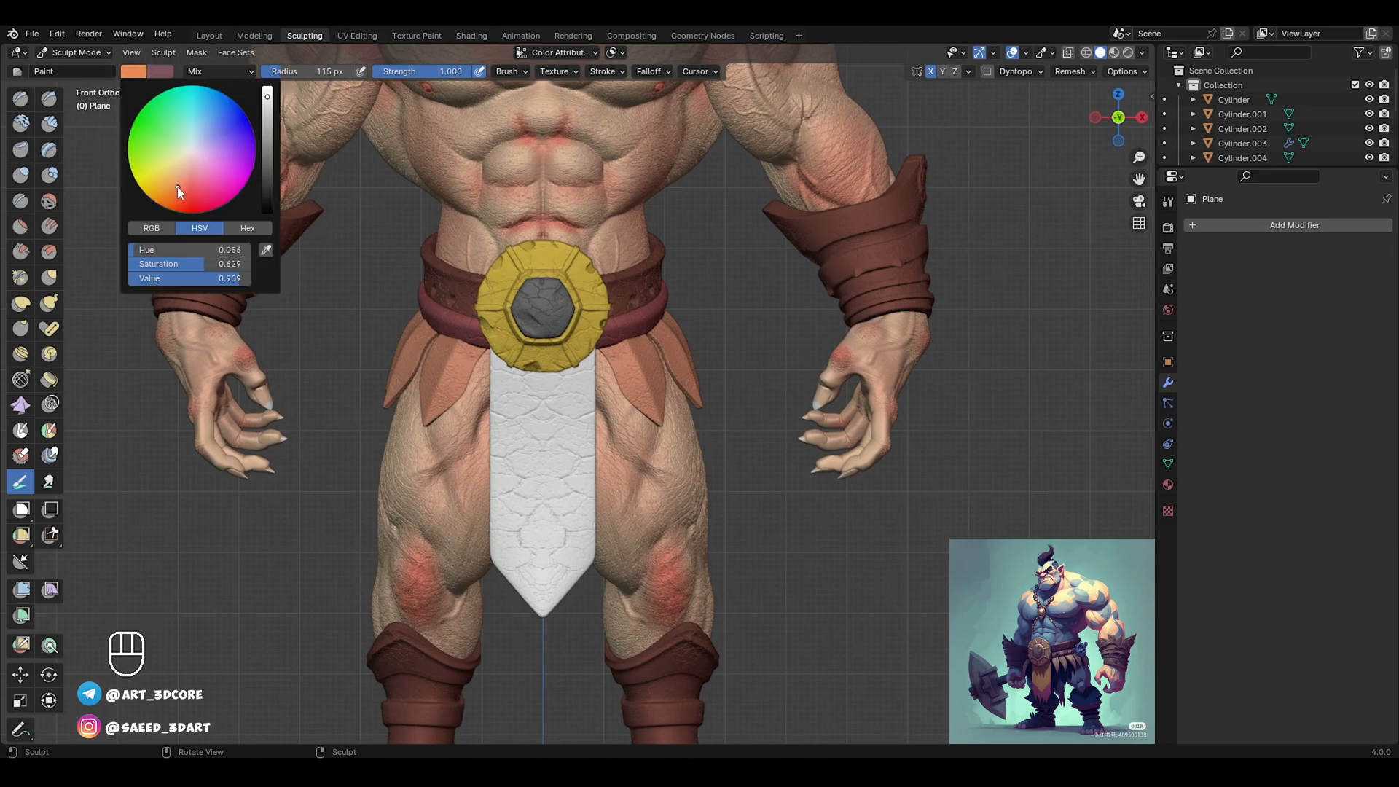
{"action": "left_click_drag", "start_coordinate": [177, 186], "coordinate": [164, 190]}
{"action": "key", "text": "f"}
{"action": "left_click", "coordinate": [578, 458]}
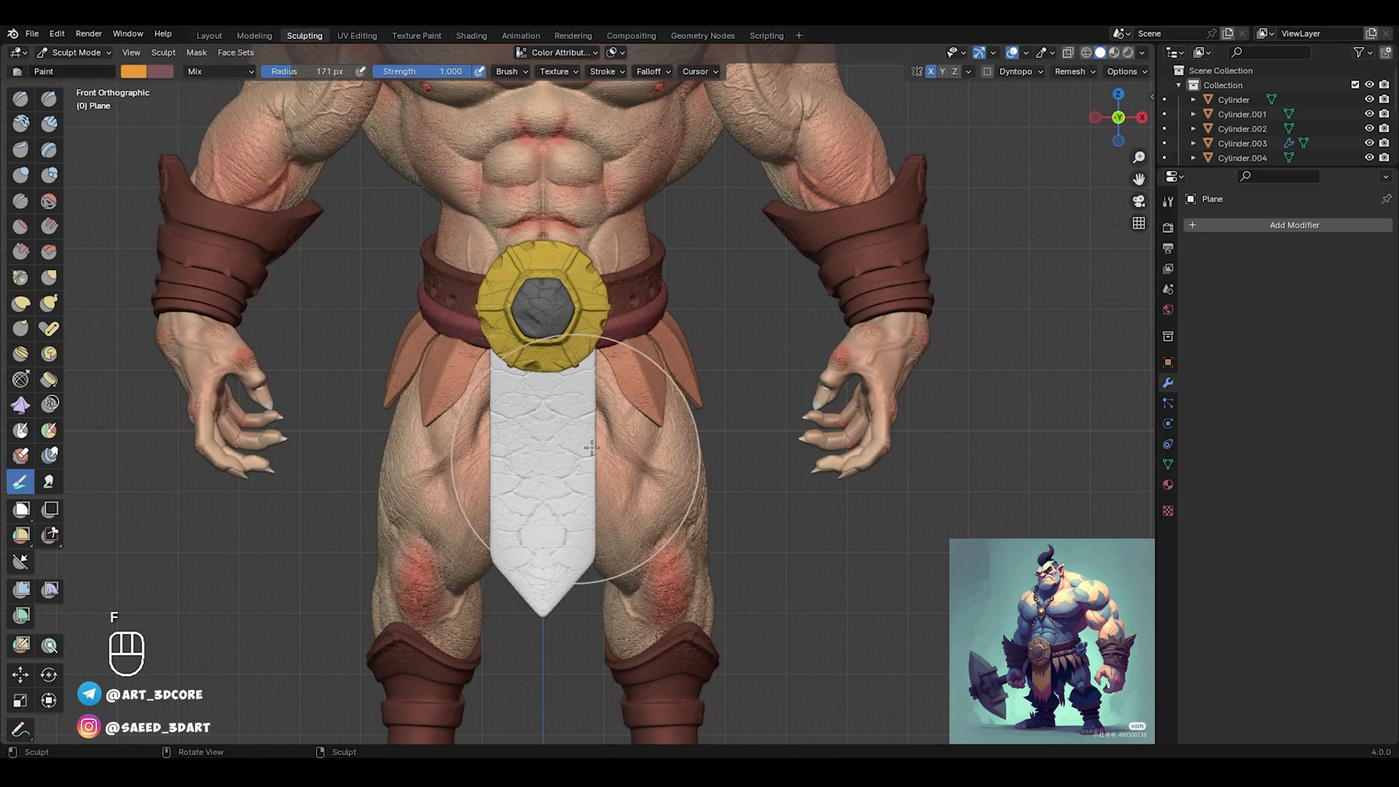
{"action": "left_click_drag", "start_coordinate": [591, 448], "coordinate": [546, 525]}
{"action": "mouse_move", "coordinate": [500, 515]}
{"action": "middle_mouse_down"}
{"action": "mouse_move", "coordinate": [350, 405]}
{"action": "mouse_move", "coordinate": [587, 368]}
{"action": "middle_mouse_up"}
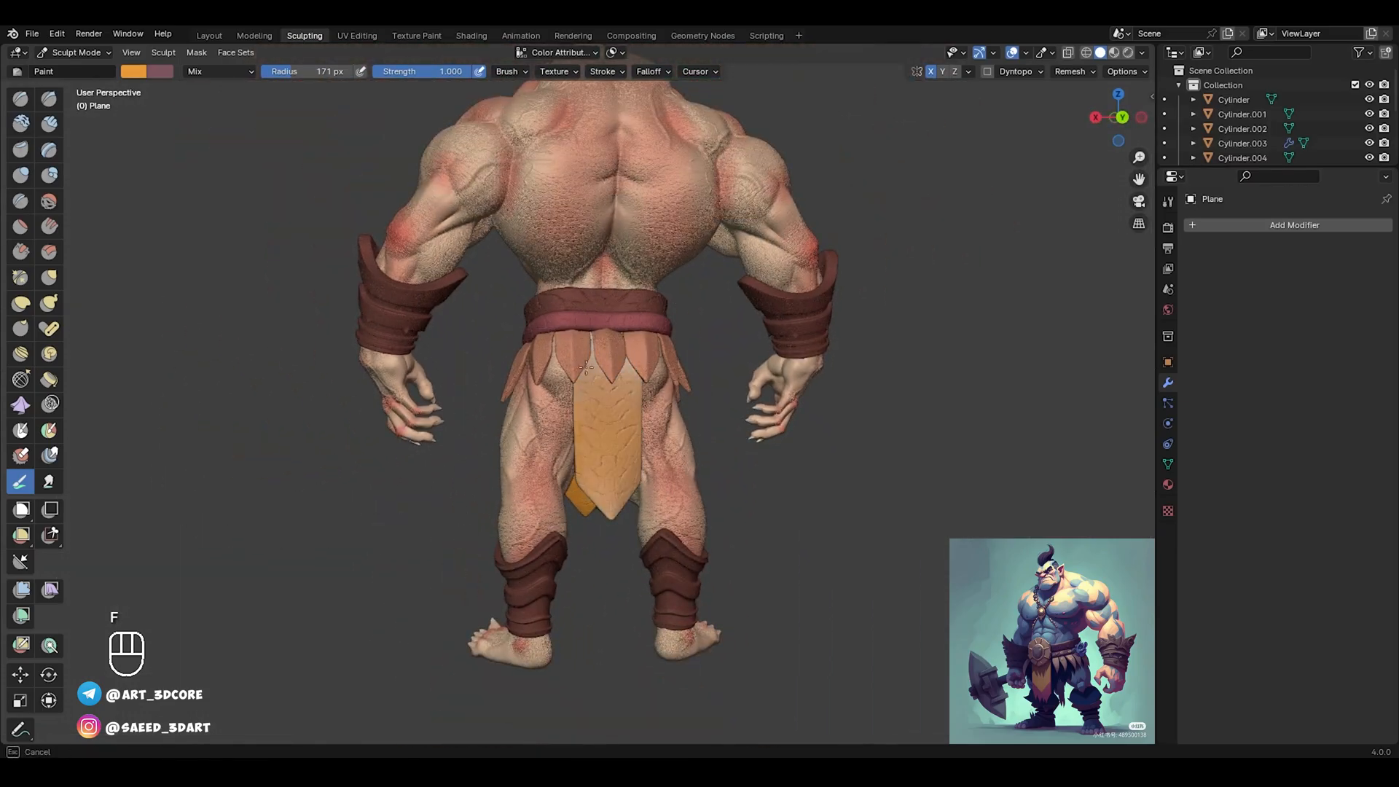
{"action": "left_click", "coordinate": [587, 368]}
{"action": "key", "text": "KP_1"}
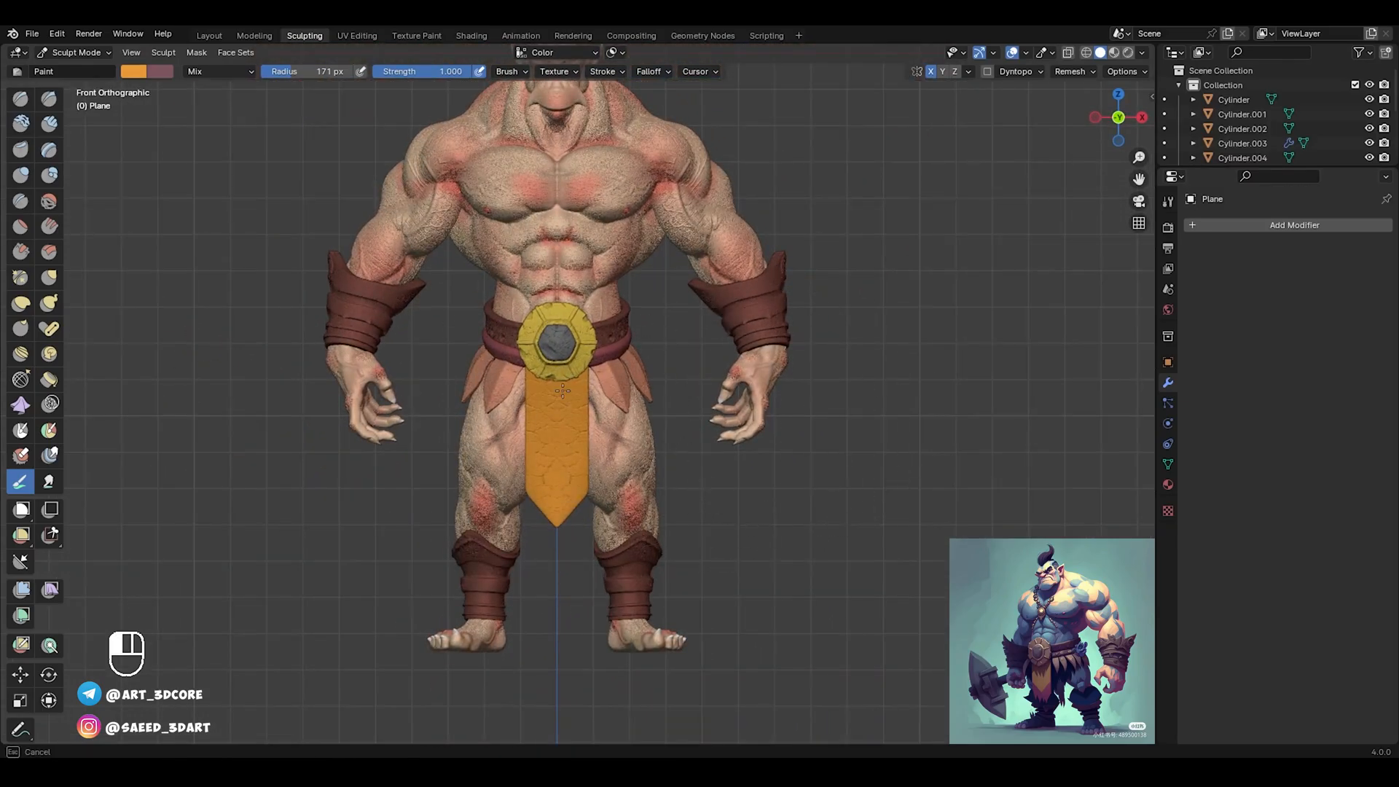
Switch to the Mask brush and set its radius to 24 px over the lower front loincloth
{"action": "middle_click_drag", "start_coordinate": [614, 576], "coordinate": [597, 413], "text": "ctrl+alt"}
{"action": "middle_click_drag", "start_coordinate": [627, 575], "coordinate": [599, 388], "text": "alt+shift"}
{"action": "mouse_move", "coordinate": [612, 480]}
{"action": "middle_mouse_down", "text": "ctrl+alt"}
{"action": "mouse_move", "coordinate": [616, 391]}
{"action": "mouse_move", "coordinate": [577, 390]}
{"action": "mouse_move", "coordinate": [645, 367]}
{"action": "middle_mouse_up", "text": "ctrl+alt"}
{"action": "key", "text": "f"}
{"action": "left_click", "coordinate": [535, 398]}
{"action": "key", "text": "f"}
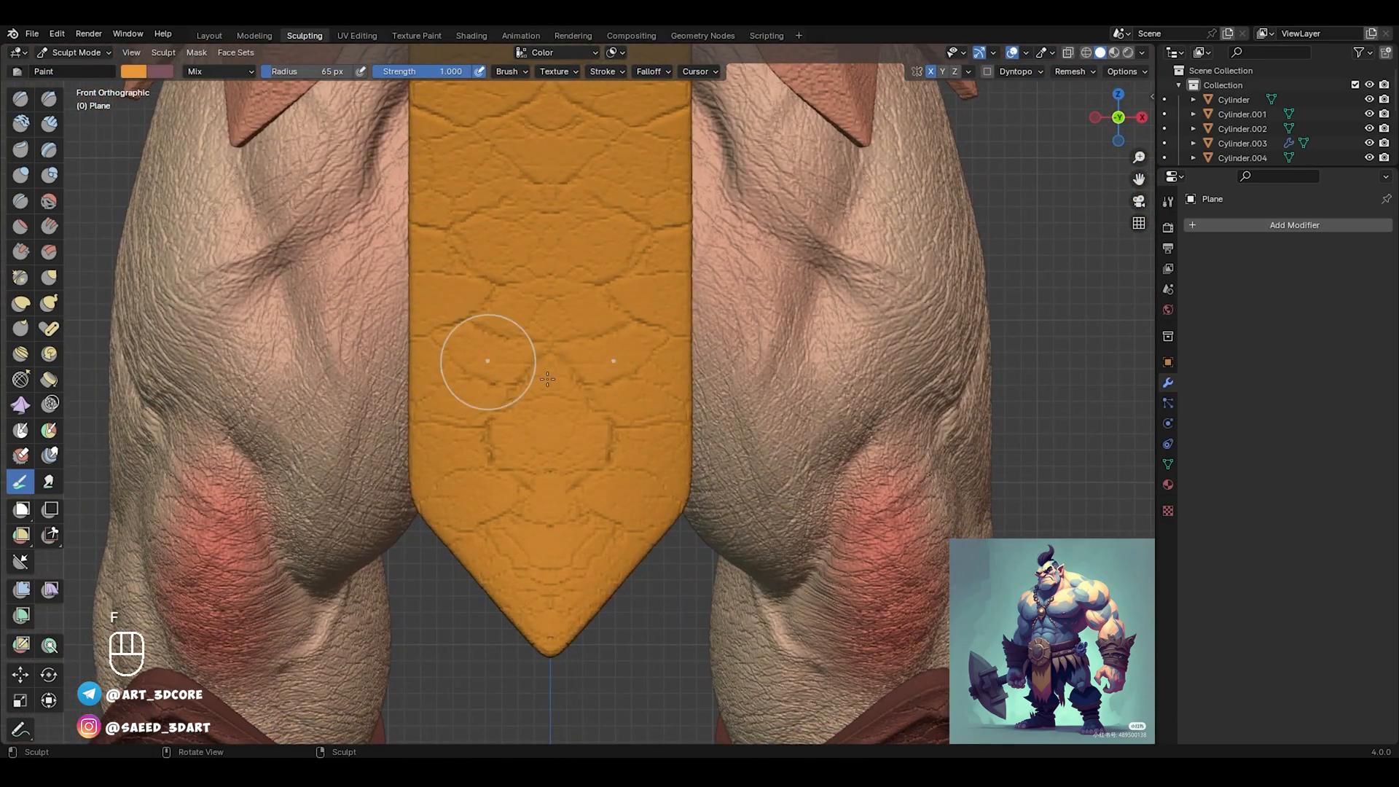
{"action": "key", "text": "m"}
{"action": "key", "text": "f"}
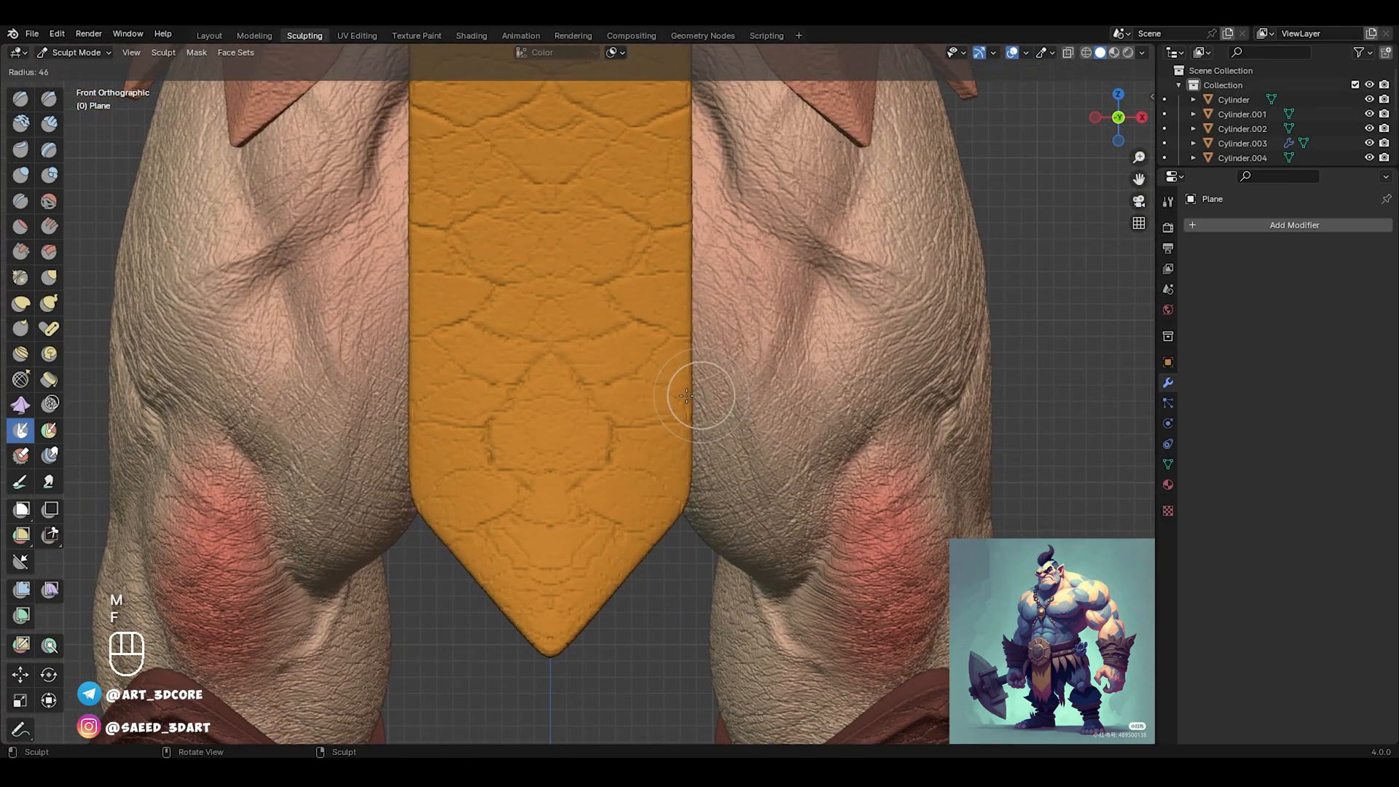
{"action": "left_click", "coordinate": [687, 399]}
Set the Mask brush's stroke method to Line and mask a V-shaped stripe across the lower front loincloth
{"action": "middle_click_drag", "start_coordinate": [665, 406], "coordinate": [696, 374], "text": "ctrl+alt"}
{"action": "left_click", "coordinate": [483, 72]}
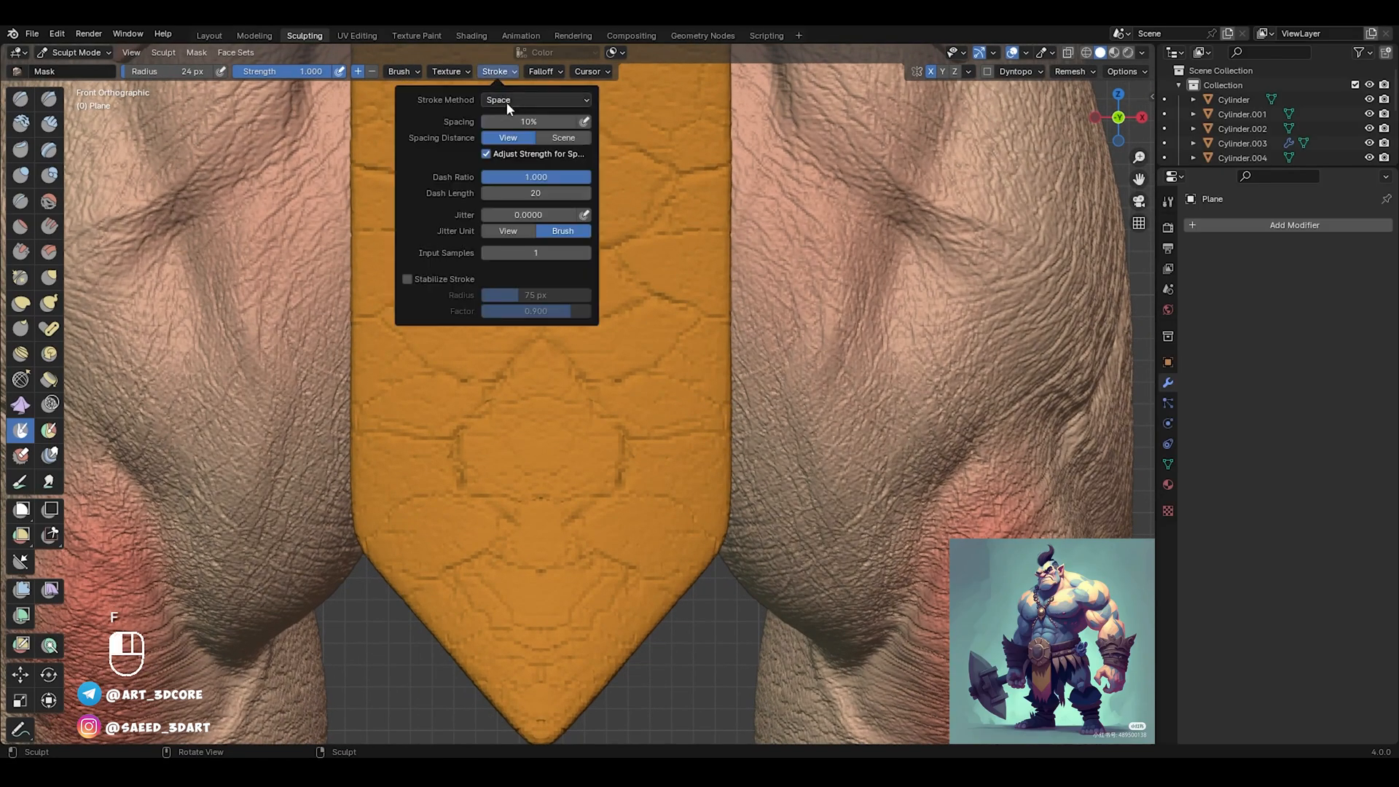
{"action": "left_click", "coordinate": [505, 100]}
{"action": "left_click", "coordinate": [518, 196]}
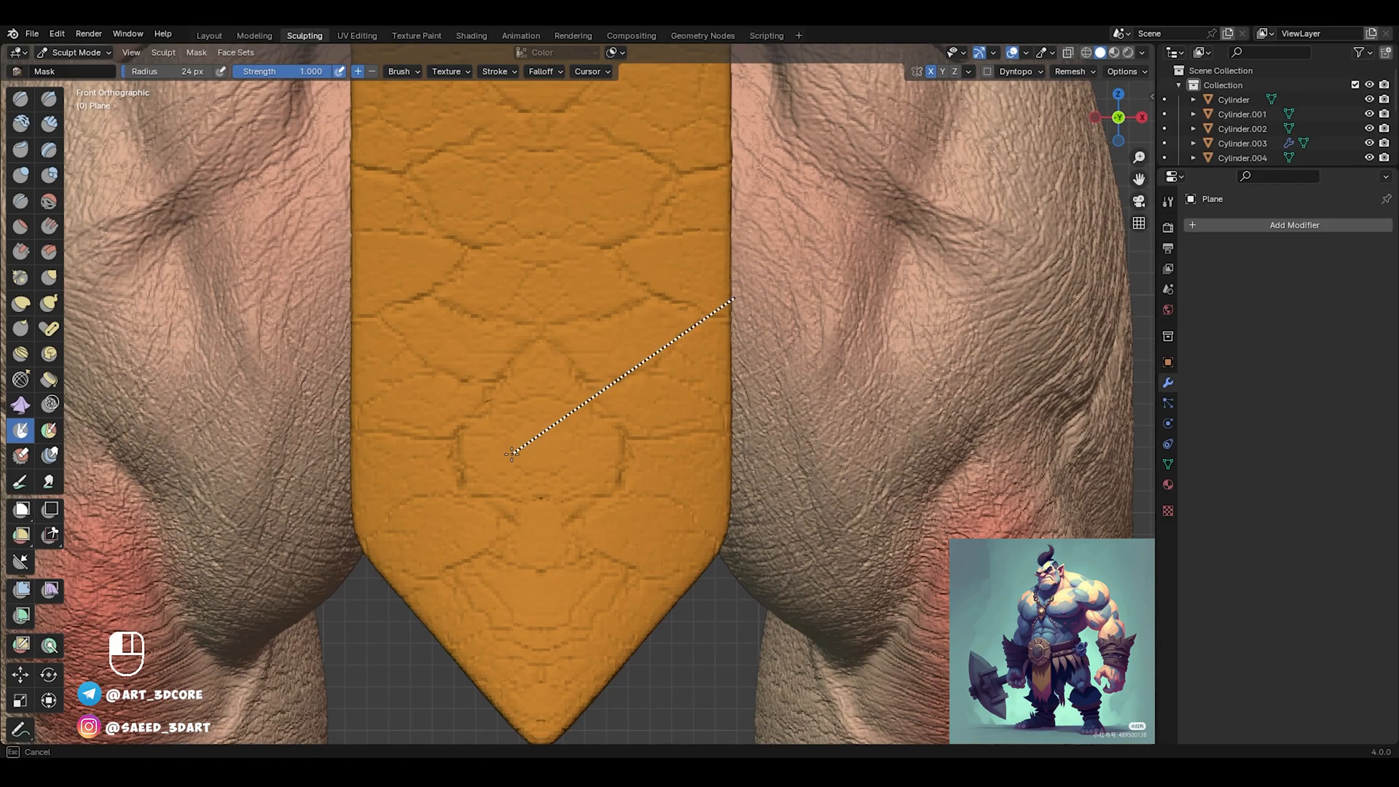
{"action": "left_click_drag", "start_coordinate": [528, 432], "coordinate": [529, 431]}
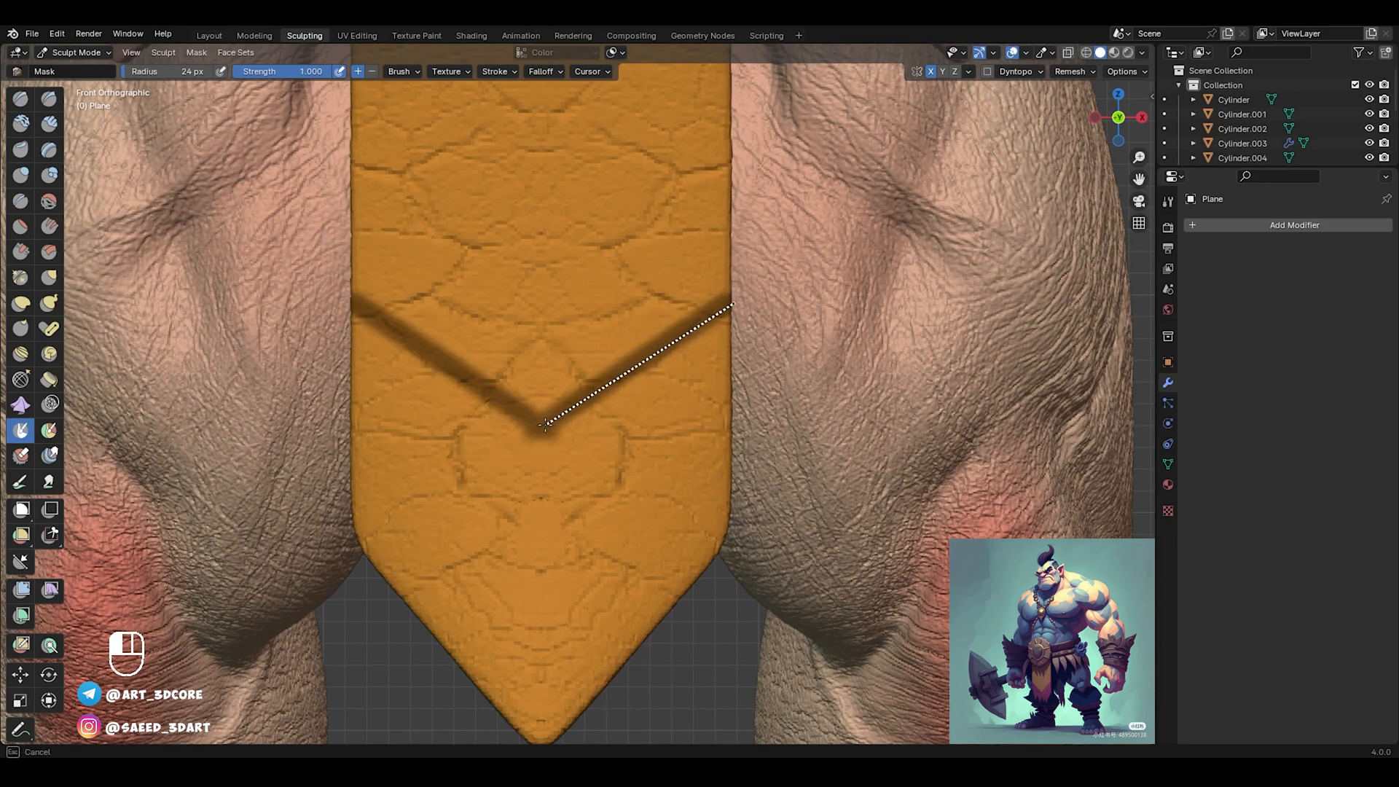
{"action": "left_click_drag", "start_coordinate": [545, 425], "coordinate": [542, 428]}
Set the mask radius to 45 px and mask the loincloth from its pointed end up toward the V stripe with diagonal lines
{"action": "left_click_drag", "start_coordinate": [649, 414], "coordinate": [658, 305], "text": "alt+shift"}
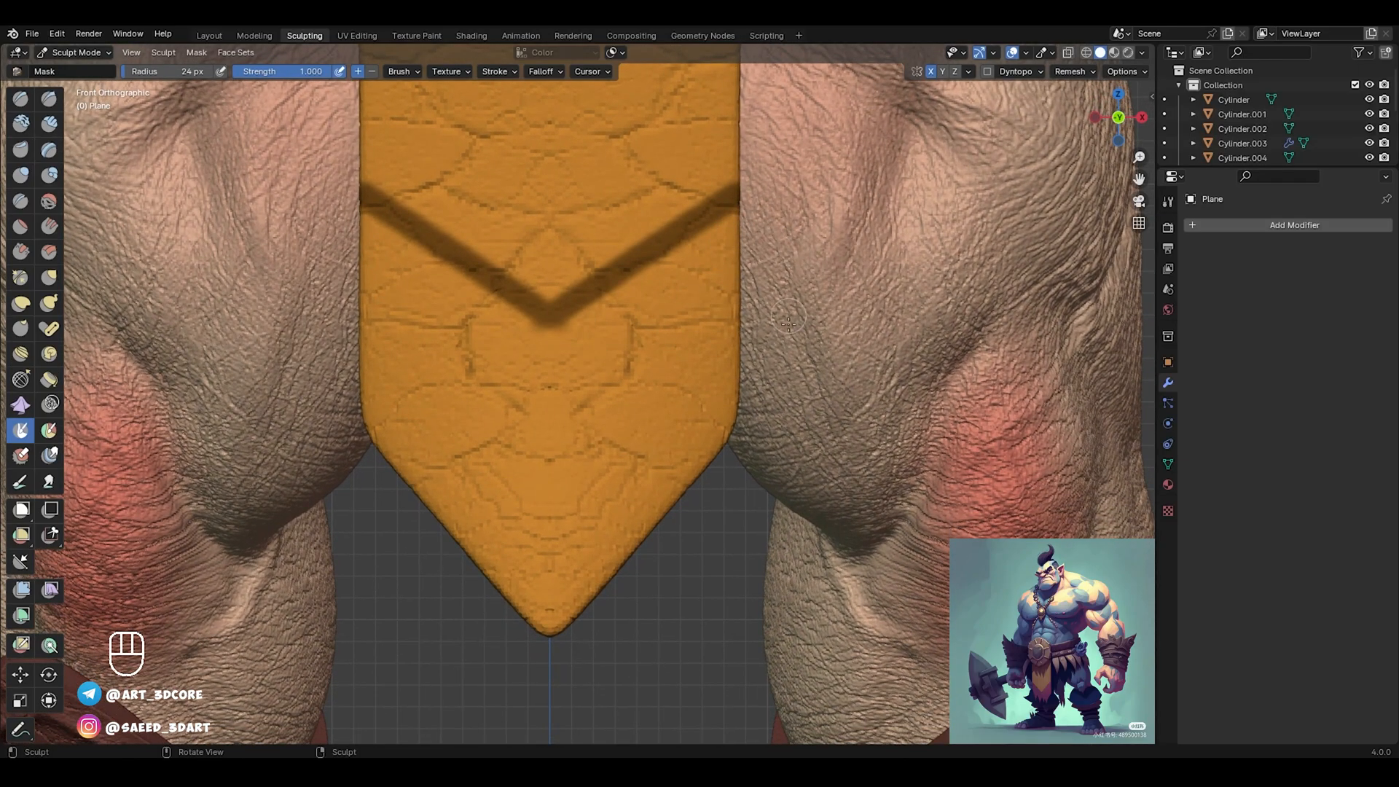
{"action": "key", "text": "f"}
{"action": "left_click", "coordinate": [669, 449]}
{"action": "mouse_move", "coordinate": [735, 406]}
{"action": "left_mouse_down"}
{"action": "mouse_move", "coordinate": [518, 577]}
{"action": "mouse_move", "coordinate": [513, 600]}
{"action": "left_mouse_up"}
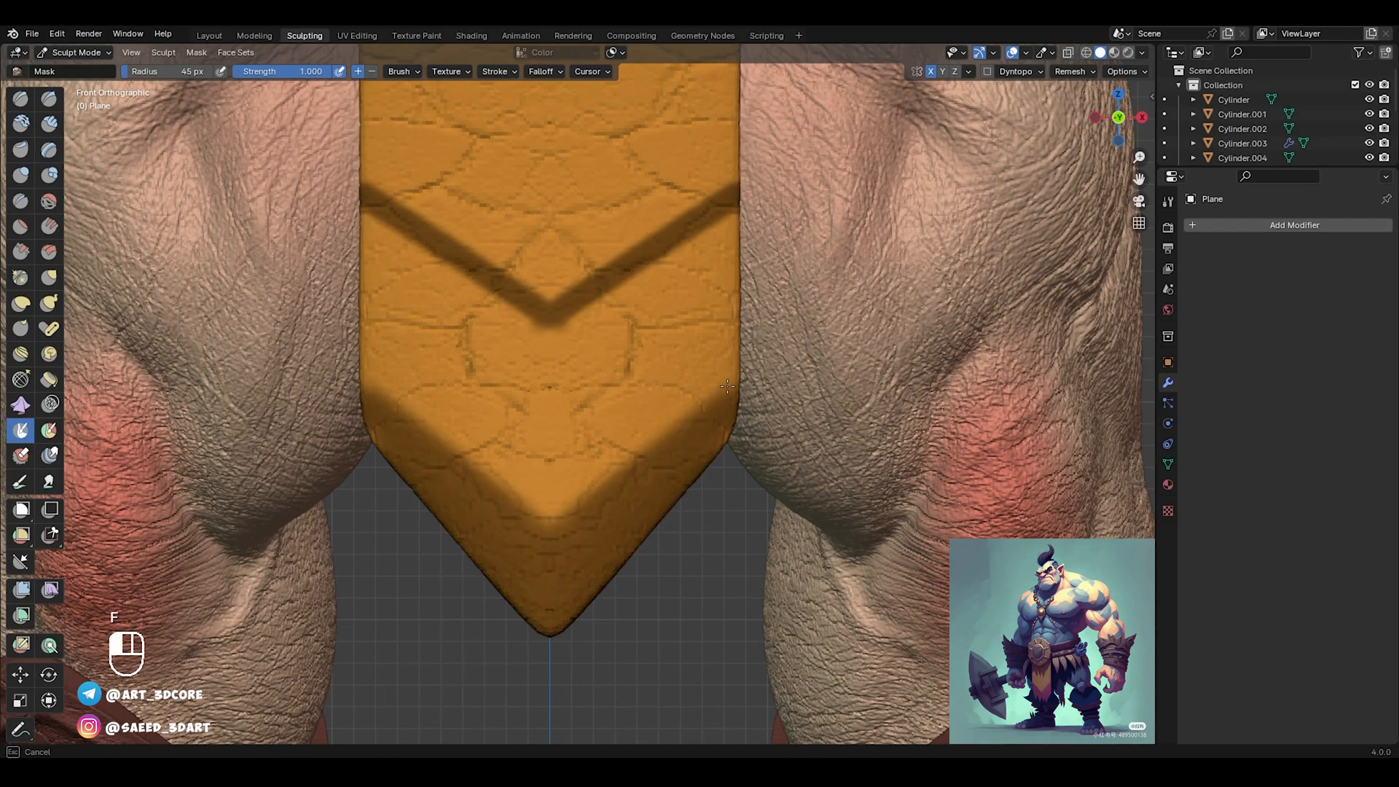
{"action": "left_click_drag", "start_coordinate": [737, 360], "coordinate": [494, 557]}
{"action": "mouse_move", "coordinate": [737, 370]}
{"action": "left_mouse_down"}
{"action": "mouse_move", "coordinate": [420, 601]}
{"action": "mouse_move", "coordinate": [457, 562]}
{"action": "left_mouse_up"}
{"action": "left_click_drag", "start_coordinate": [737, 353], "coordinate": [398, 552]}
{"action": "left_click_drag", "start_coordinate": [499, 405], "coordinate": [326, 499]}
{"action": "mouse_move", "coordinate": [451, 410]}
{"action": "left_mouse_down"}
{"action": "mouse_move", "coordinate": [293, 505]}
{"action": "mouse_move", "coordinate": [286, 479]}
{"action": "left_mouse_up"}
{"action": "left_click_drag", "start_coordinate": [455, 393], "coordinate": [282, 464]}
{"action": "left_click_drag", "start_coordinate": [738, 349], "coordinate": [467, 466]}
{"action": "left_click_drag", "start_coordinate": [739, 322], "coordinate": [418, 467]}
{"action": "mouse_move", "coordinate": [738, 300]}
{"action": "left_mouse_down"}
{"action": "mouse_move", "coordinate": [521, 403]}
{"action": "mouse_move", "coordinate": [535, 389]}
{"action": "left_mouse_up"}
Mask the gaps remaining beneath the V stripe and cover the pointed end's lower edge with a 64 px radius
{"action": "left_click_drag", "start_coordinate": [677, 241], "coordinate": [684, 199], "text": "ctrl+alt"}
{"action": "left_click_drag", "start_coordinate": [739, 249], "coordinate": [529, 392]}
{"action": "left_click_drag", "start_coordinate": [584, 355], "coordinate": [523, 392]}
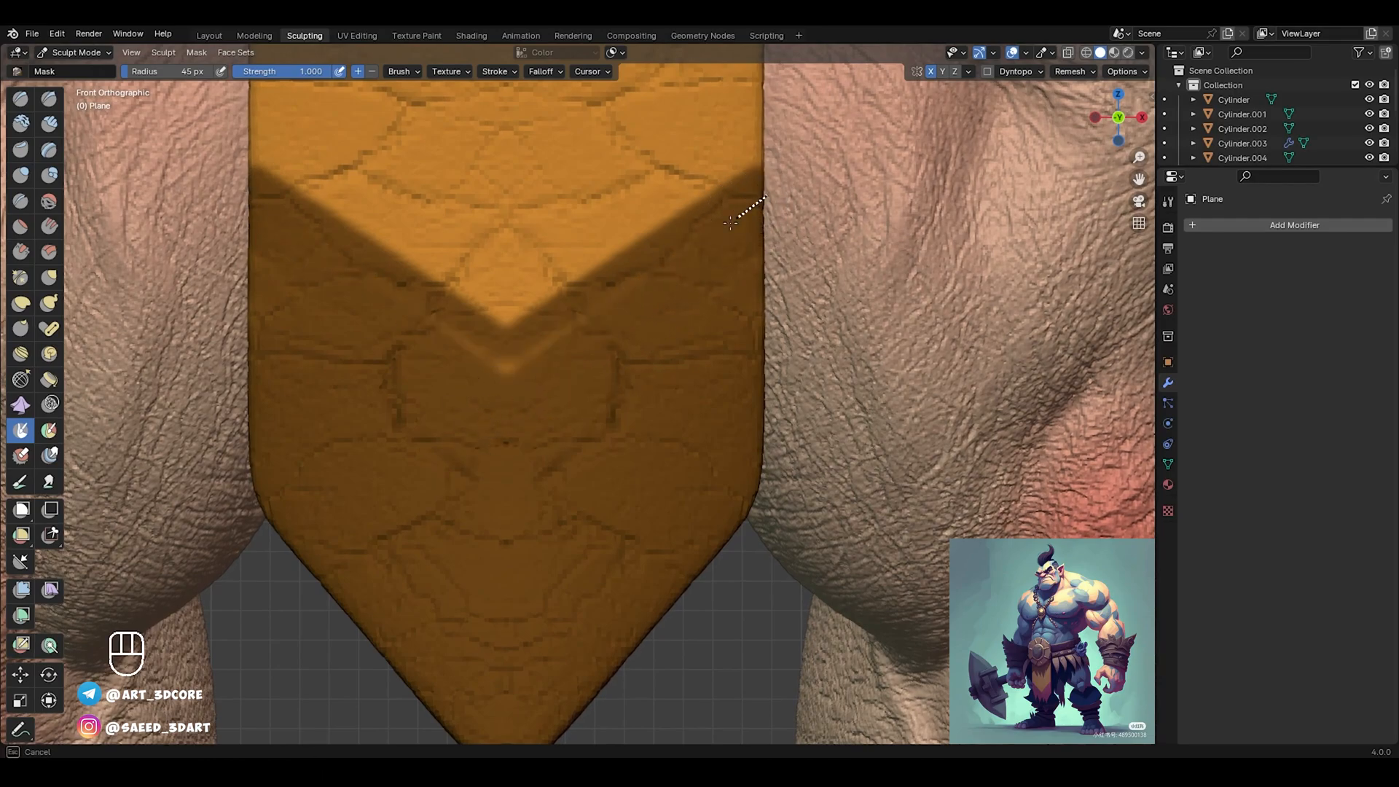
{"action": "left_click_drag", "start_coordinate": [730, 223], "coordinate": [485, 400]}
{"action": "left_click_drag", "start_coordinate": [617, 327], "coordinate": [619, 328]}
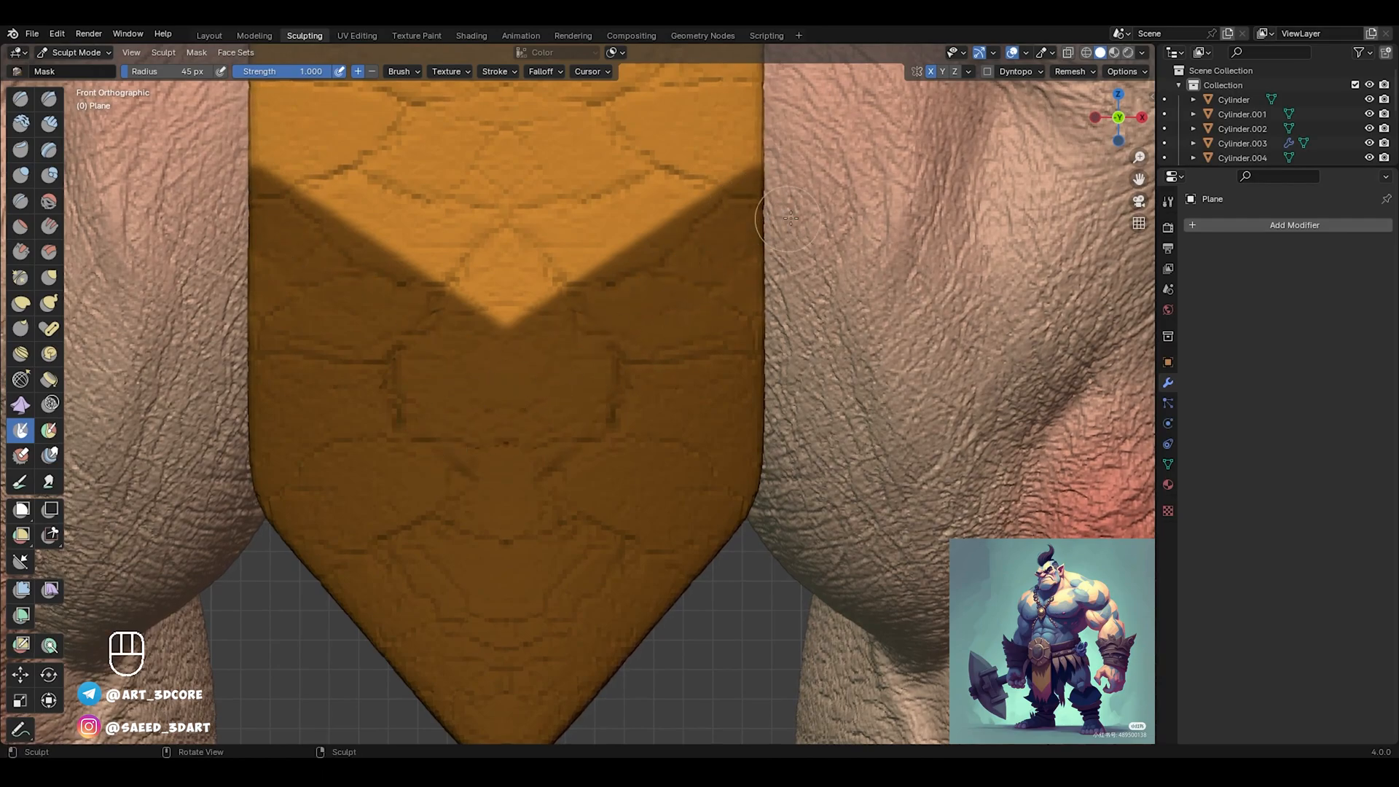
{"action": "scroll", "coordinate": [625, 538], "scroll_direction": "down", "scroll_amount": 2}
{"action": "key", "text": "f"}
{"action": "left_click", "coordinate": [732, 447]}
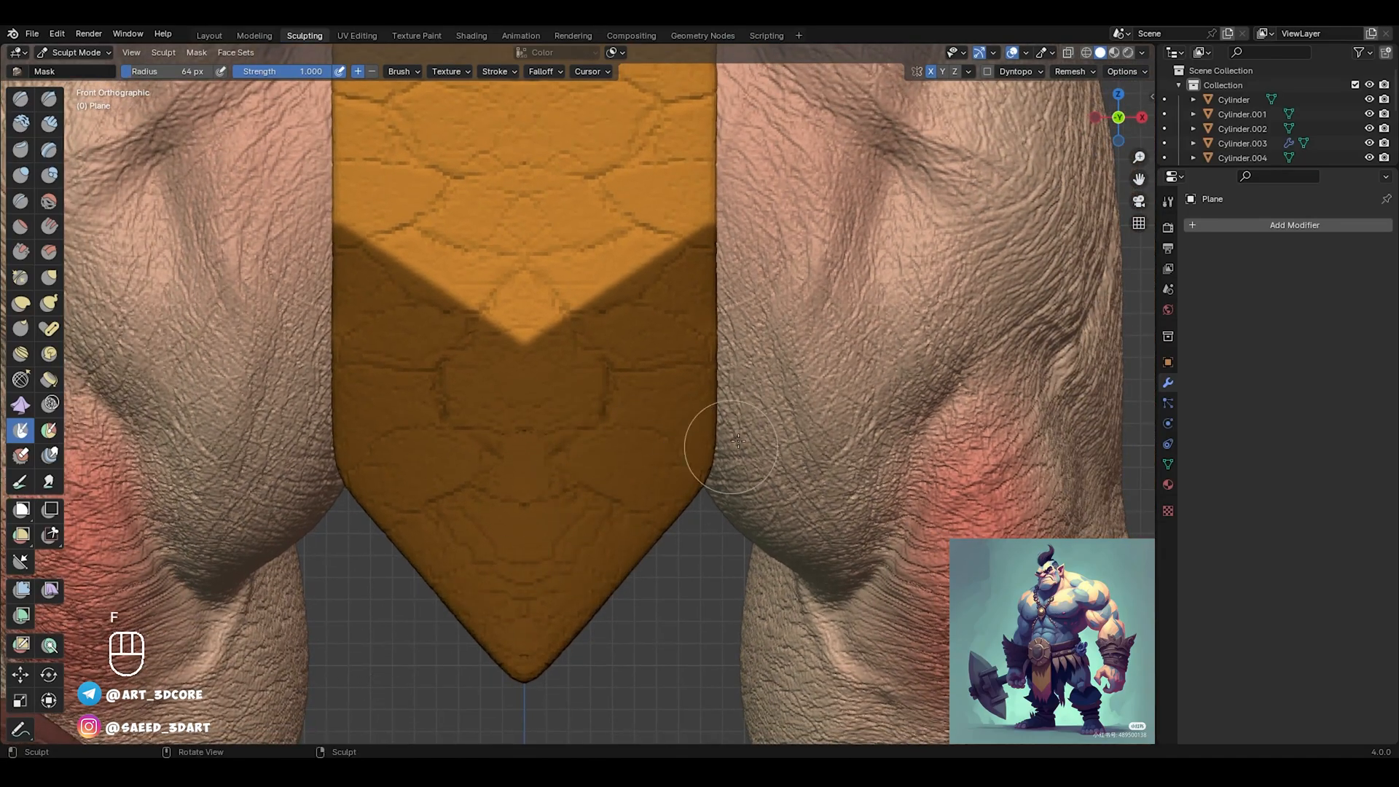
{"action": "mouse_move", "coordinate": [714, 460]}
{"action": "left_mouse_down"}
{"action": "mouse_move", "coordinate": [406, 702]}
{"action": "mouse_move", "coordinate": [467, 683]}
{"action": "left_mouse_up"}
Isolate the loincloth in local view and box-mask the lower part of the front panel from the right side view
{"action": "middle_click_drag", "start_coordinate": [611, 417], "coordinate": [527, 450]}
{"action": "key", "text": "slash"}
{"action": "mouse_move", "coordinate": [526, 449]}
{"action": "left_mouse_down", "text": "ctrl+alt"}
{"action": "mouse_move", "coordinate": [527, 421]}
{"action": "mouse_move", "coordinate": [517, 448]}
{"action": "left_mouse_up", "text": "ctrl+alt"}
{"action": "key", "text": "m"}
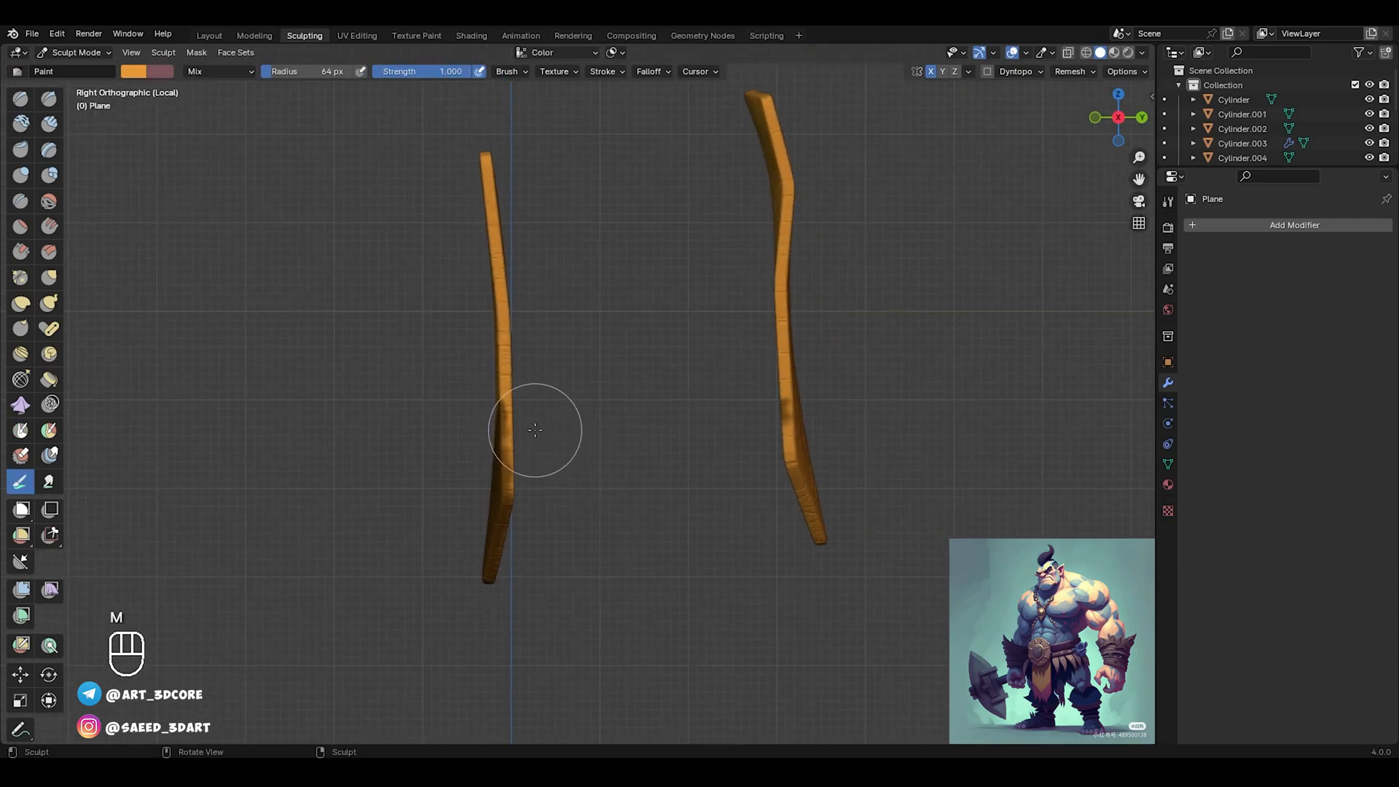
{"action": "key", "text": "b"}
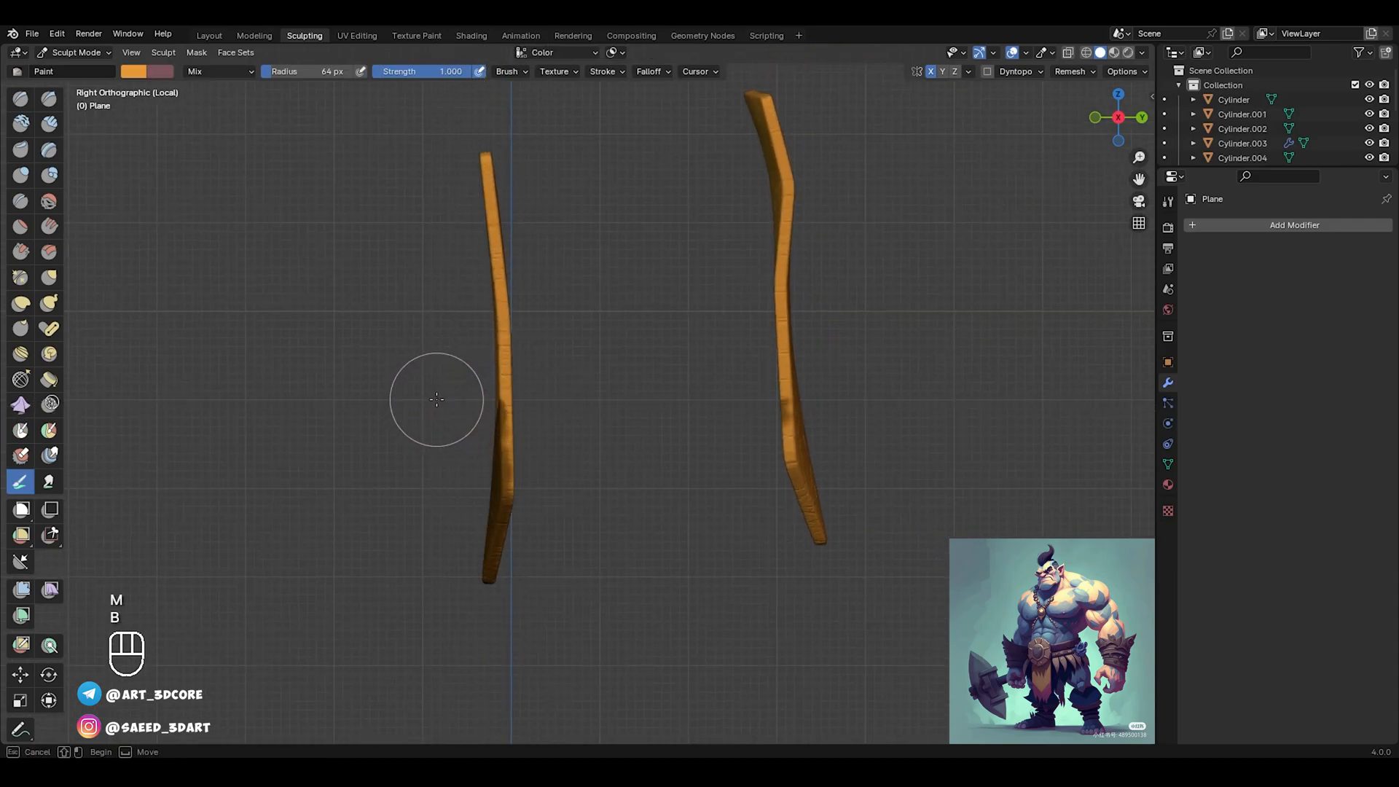
{"action": "left_click_drag", "start_coordinate": [436, 399], "coordinate": [566, 576]}
Box-mask the lower part of the back loincloth panel from the right side view
{"action": "middle_click_drag", "start_coordinate": [565, 539], "coordinate": [581, 369]}
{"action": "middle_click_drag", "start_coordinate": [752, 402], "coordinate": [365, 412]}
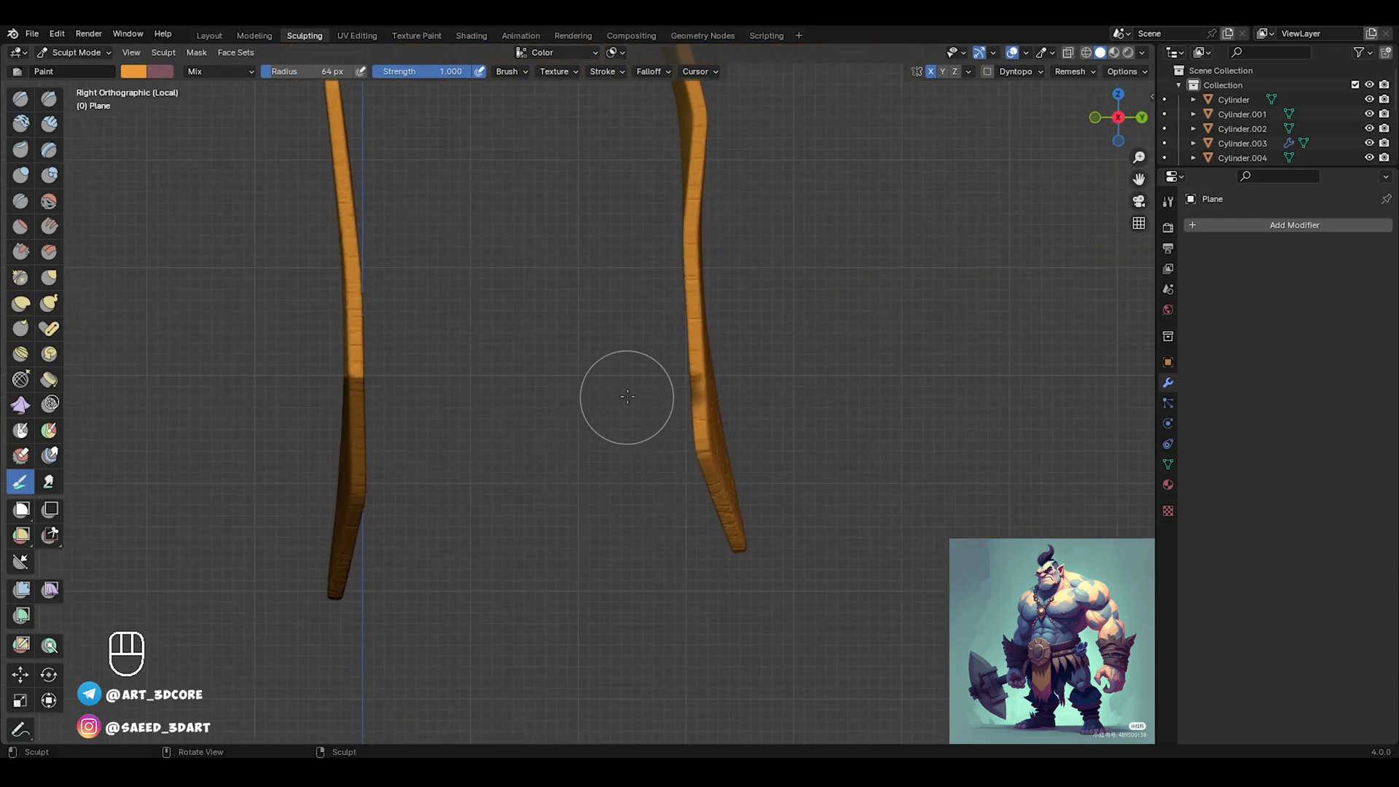
{"action": "key", "text": "b"}
{"action": "left_click_drag", "start_coordinate": [615, 362], "coordinate": [843, 586]}
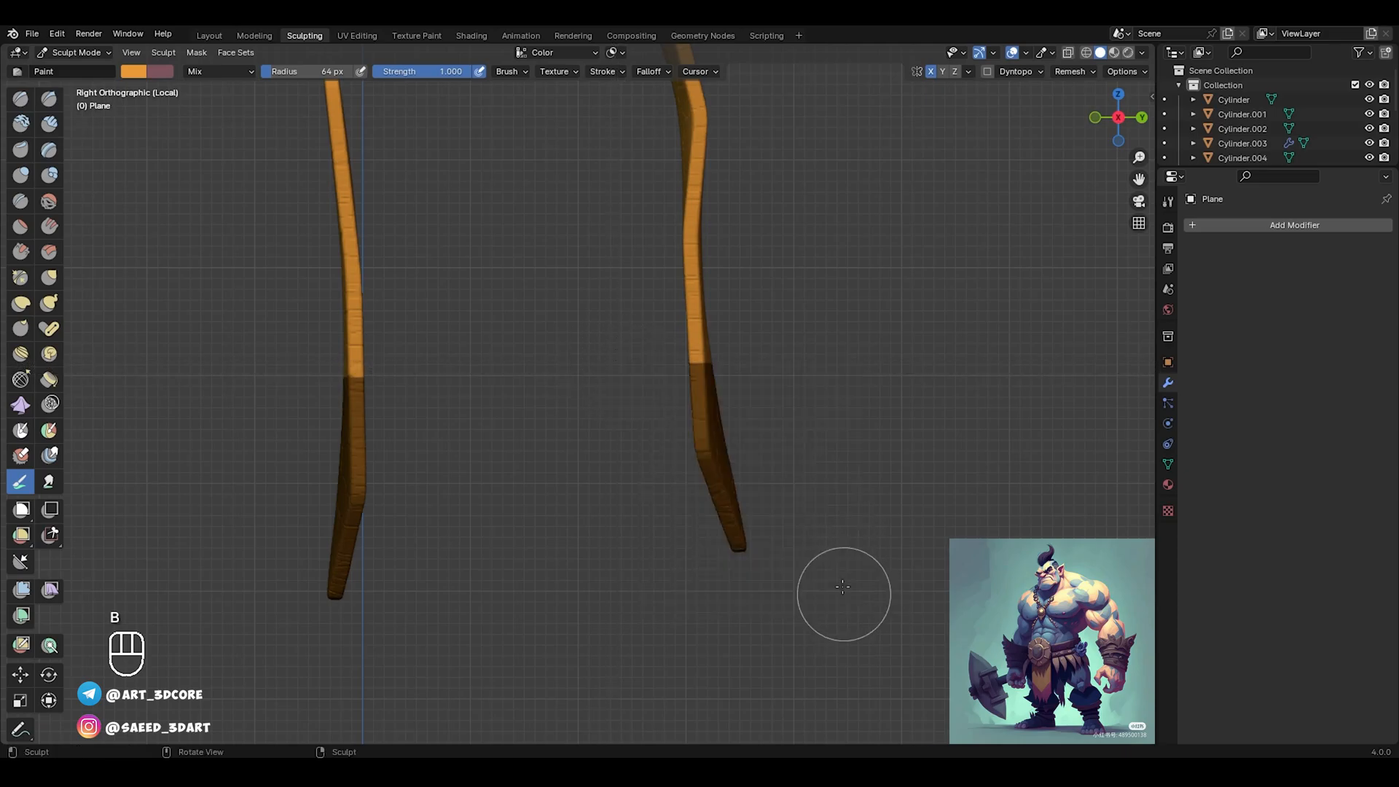
Try a 40 px Paint brush dab on the side edges just above the front panel's mask, and undo it
{"action": "middle_click_drag", "start_coordinate": [819, 521], "coordinate": [895, 454]}
{"action": "mouse_move", "coordinate": [634, 437]}
{"action": "middle_mouse_down", "text": "shift"}
{"action": "mouse_move", "coordinate": [618, 429]}
{"action": "mouse_move", "coordinate": [654, 388]}
{"action": "middle_mouse_up", "text": "shift"}
{"action": "scroll", "coordinate": [645, 377], "scroll_direction": "up", "scroll_amount": 3}
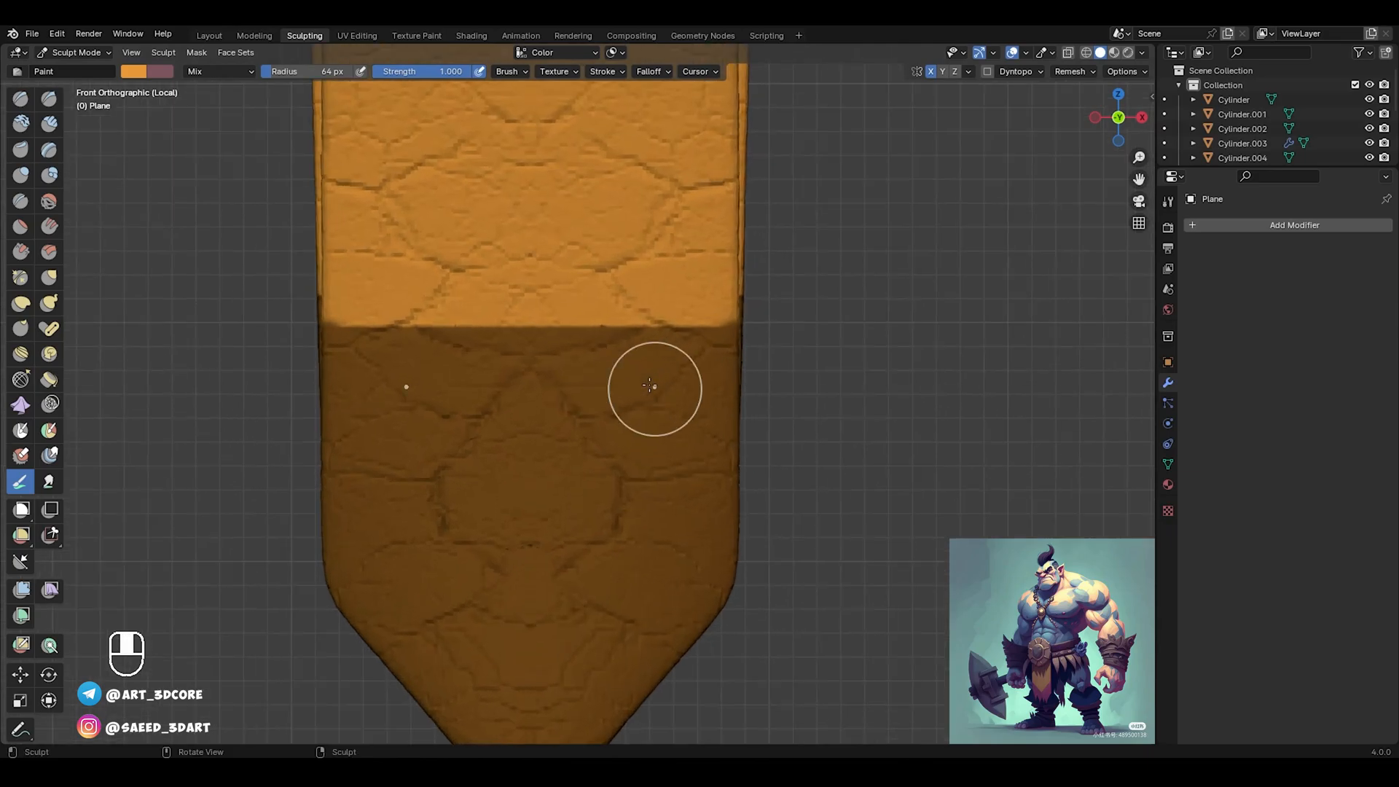
{"action": "key", "text": "f"}
{"action": "left_click", "coordinate": [612, 359]}
{"action": "key", "text": "f"}
{"action": "left_click", "coordinate": [658, 354]}
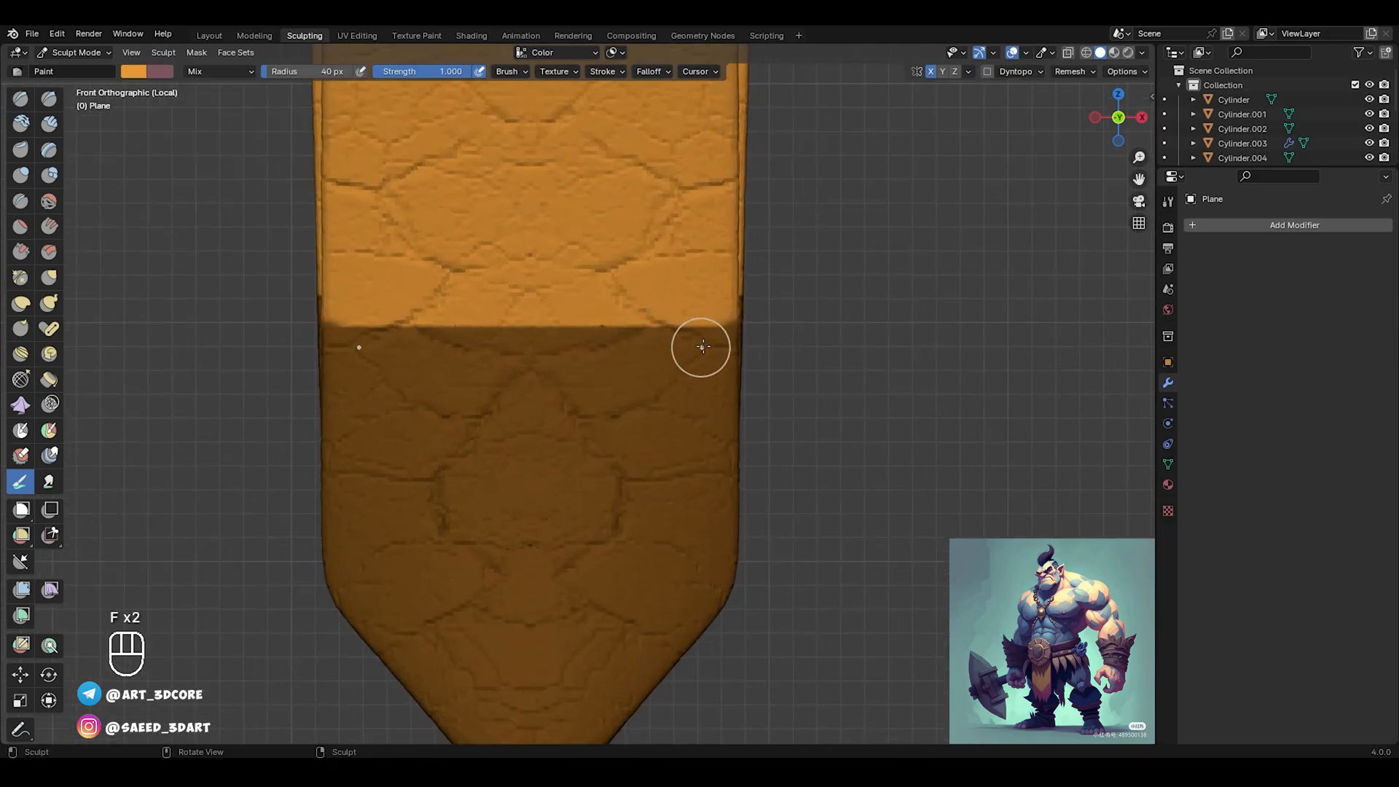
{"action": "left_click", "coordinate": [718, 315]}
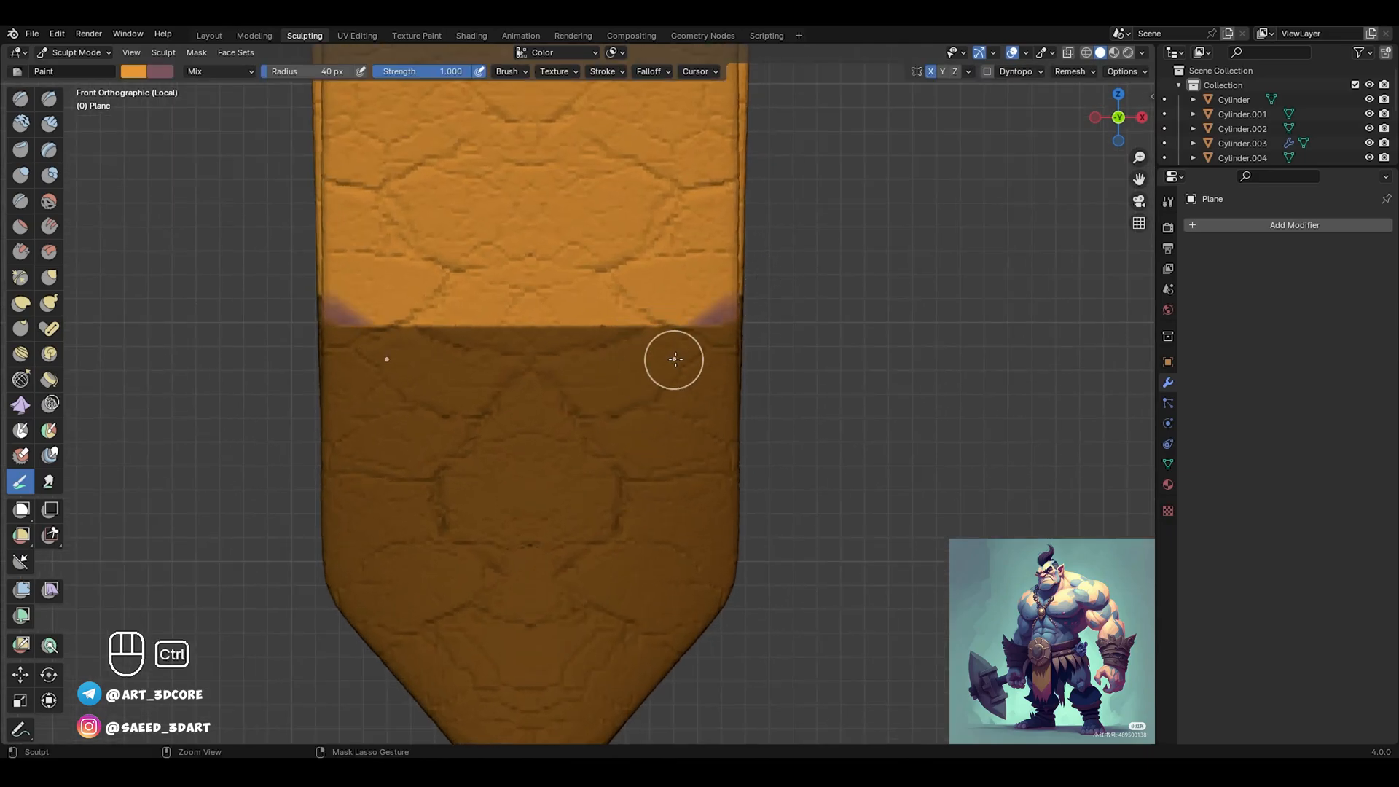
{"action": "key", "text": "ctrl+z"}
Switch back to the Mask brush and set its radius to 32 px
{"action": "key", "text": "m"}
{"action": "key", "text": "f"}
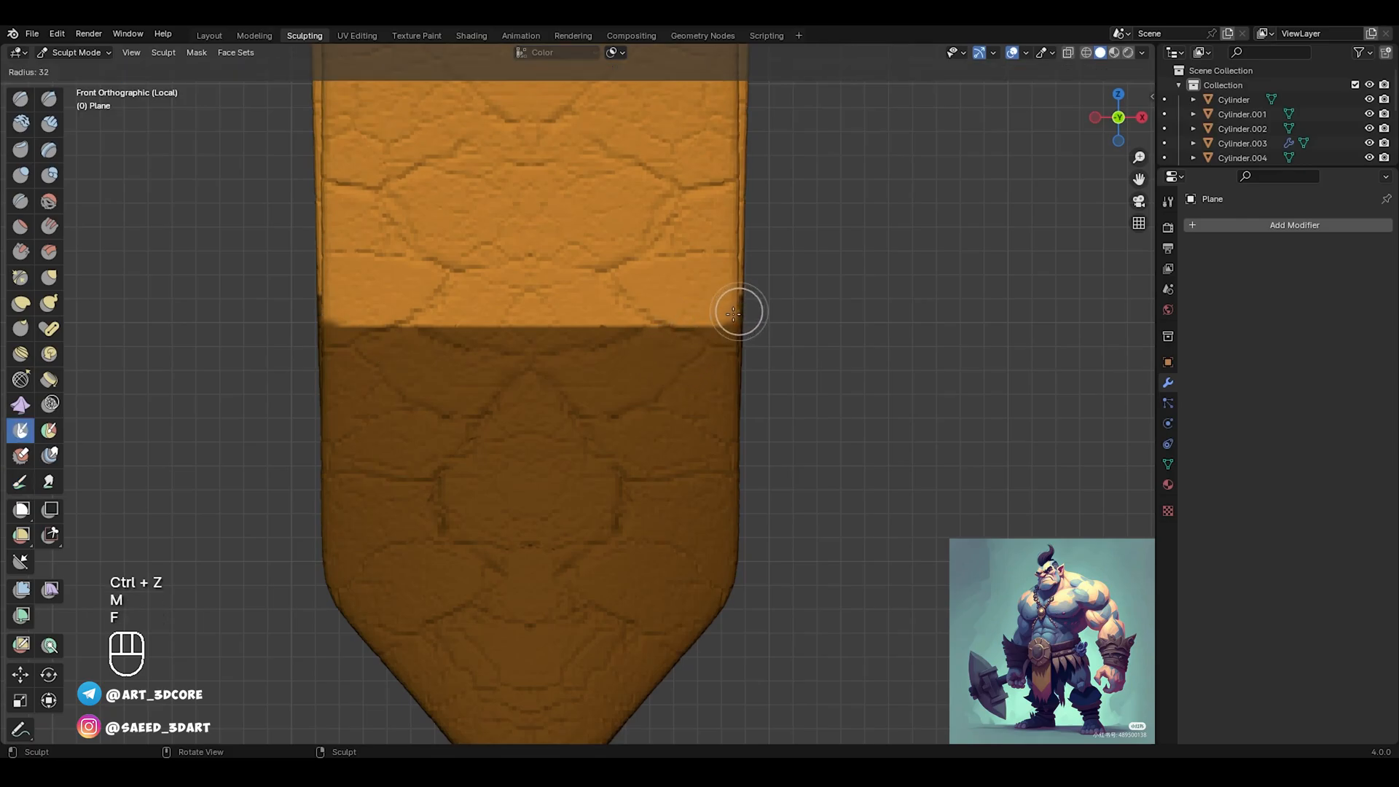
{"action": "left_click", "coordinate": [759, 296]}
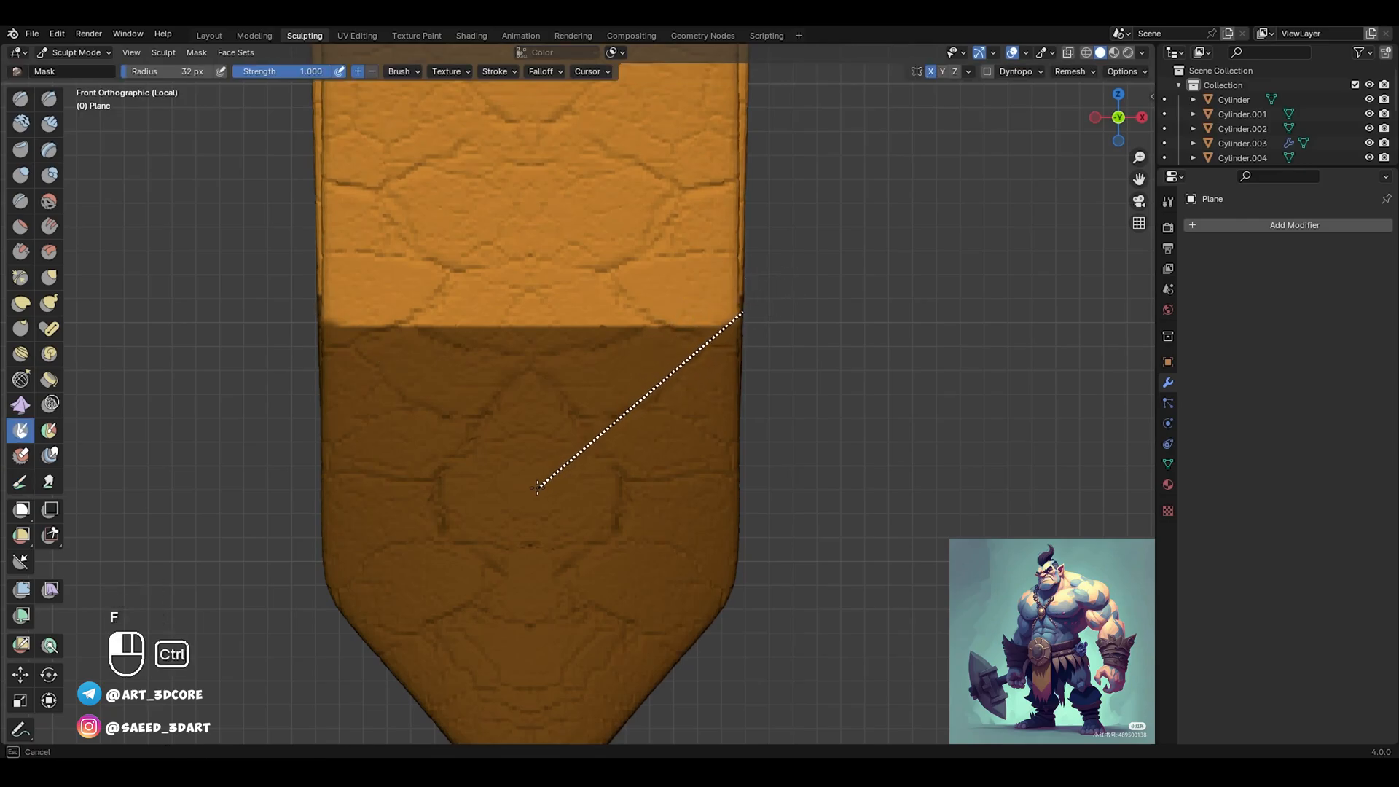
Try erasing a V-shaped line out of the front panel's mask from the side edges to the center, undoing each attempt
{"action": "left_click_drag", "start_coordinate": [537, 487], "coordinate": [539, 485], "text": "ctrl"}
{"action": "left_click_drag", "start_coordinate": [709, 304], "coordinate": [599, 400], "text": "ctrl"}
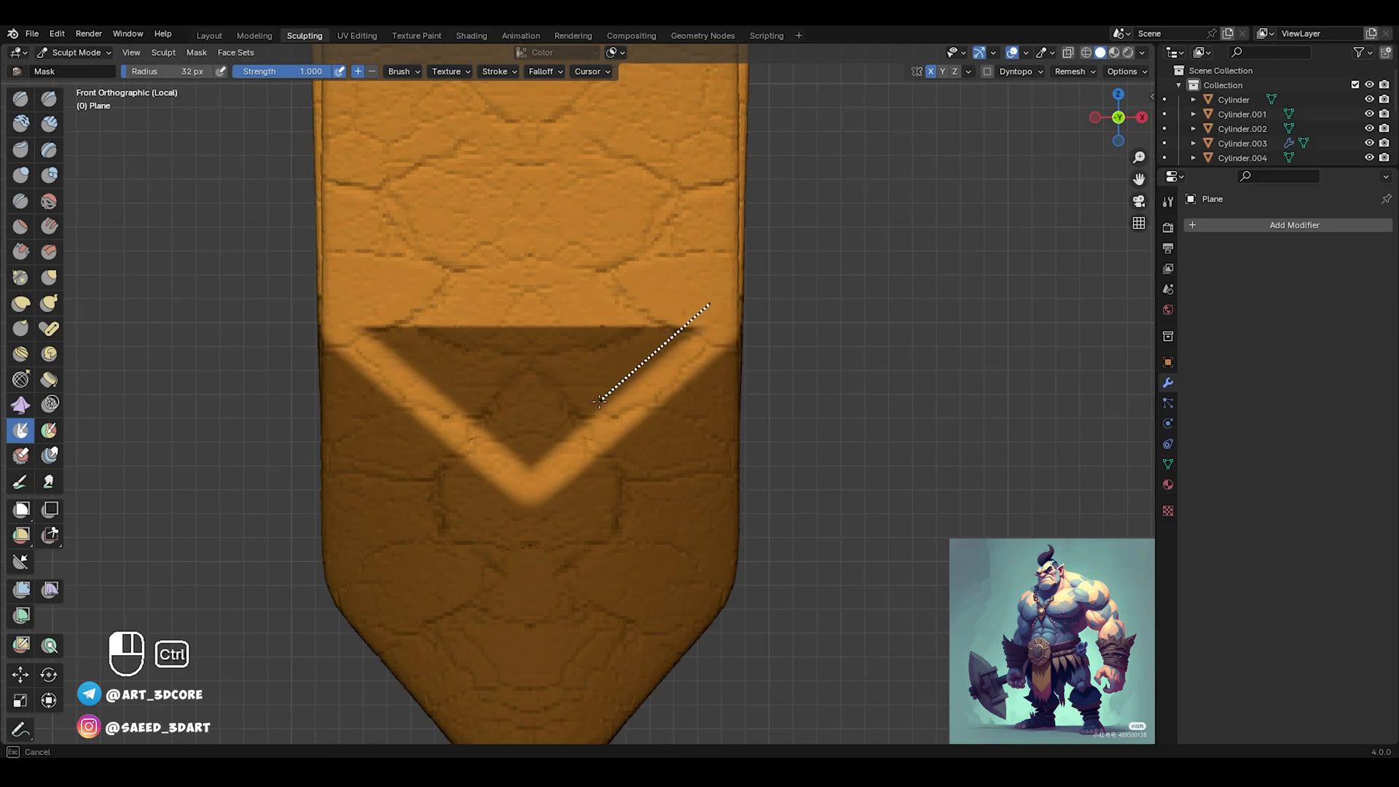
{"action": "left_click_drag", "start_coordinate": [536, 457], "coordinate": [538, 456], "text": "ctrl"}
{"action": "middle_click_drag", "start_coordinate": [619, 416], "coordinate": [644, 369], "text": "ctrl"}
{"action": "key", "text": "ctrl+z"}
{"action": "key", "text": "ctrl+z"}
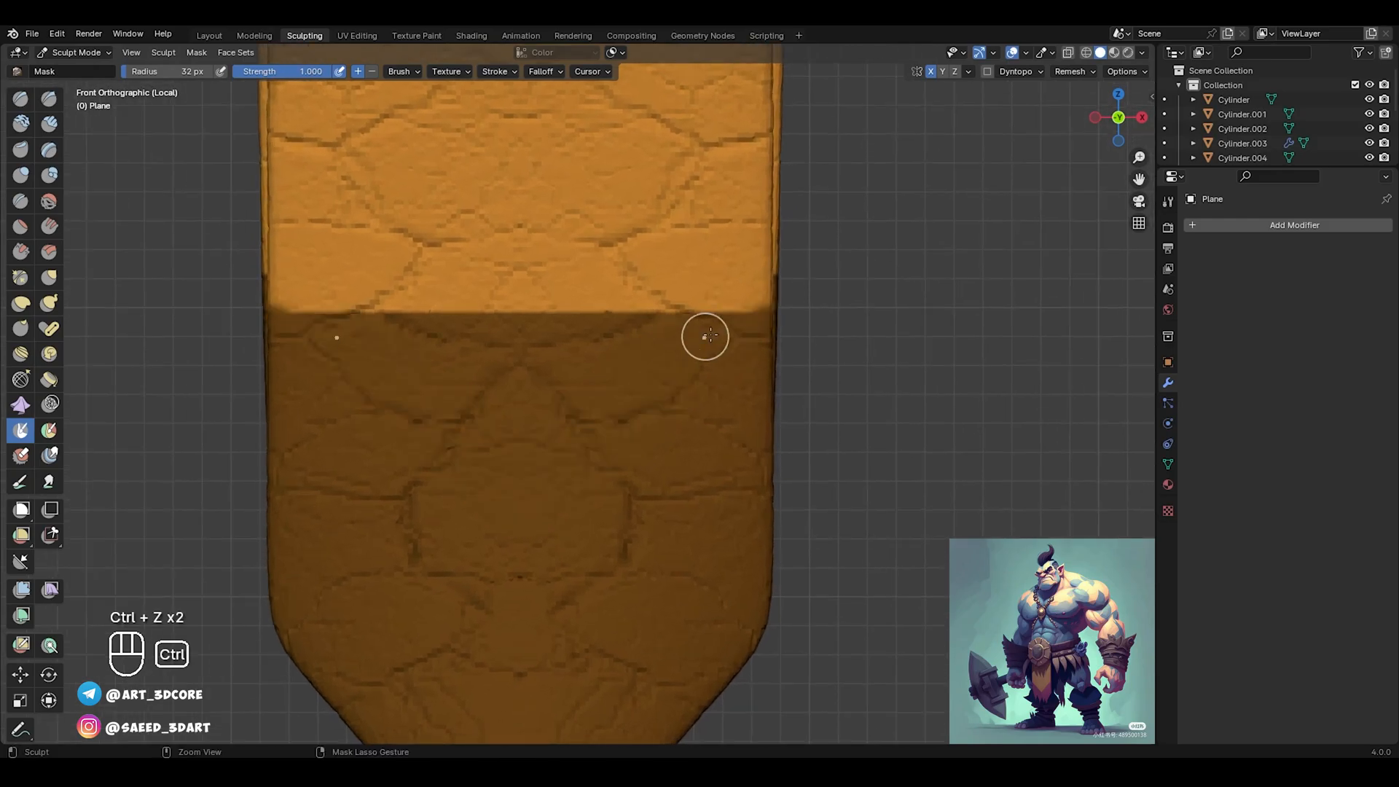
{"action": "middle_click_drag", "start_coordinate": [787, 334], "coordinate": [794, 300], "text": "ctrl"}
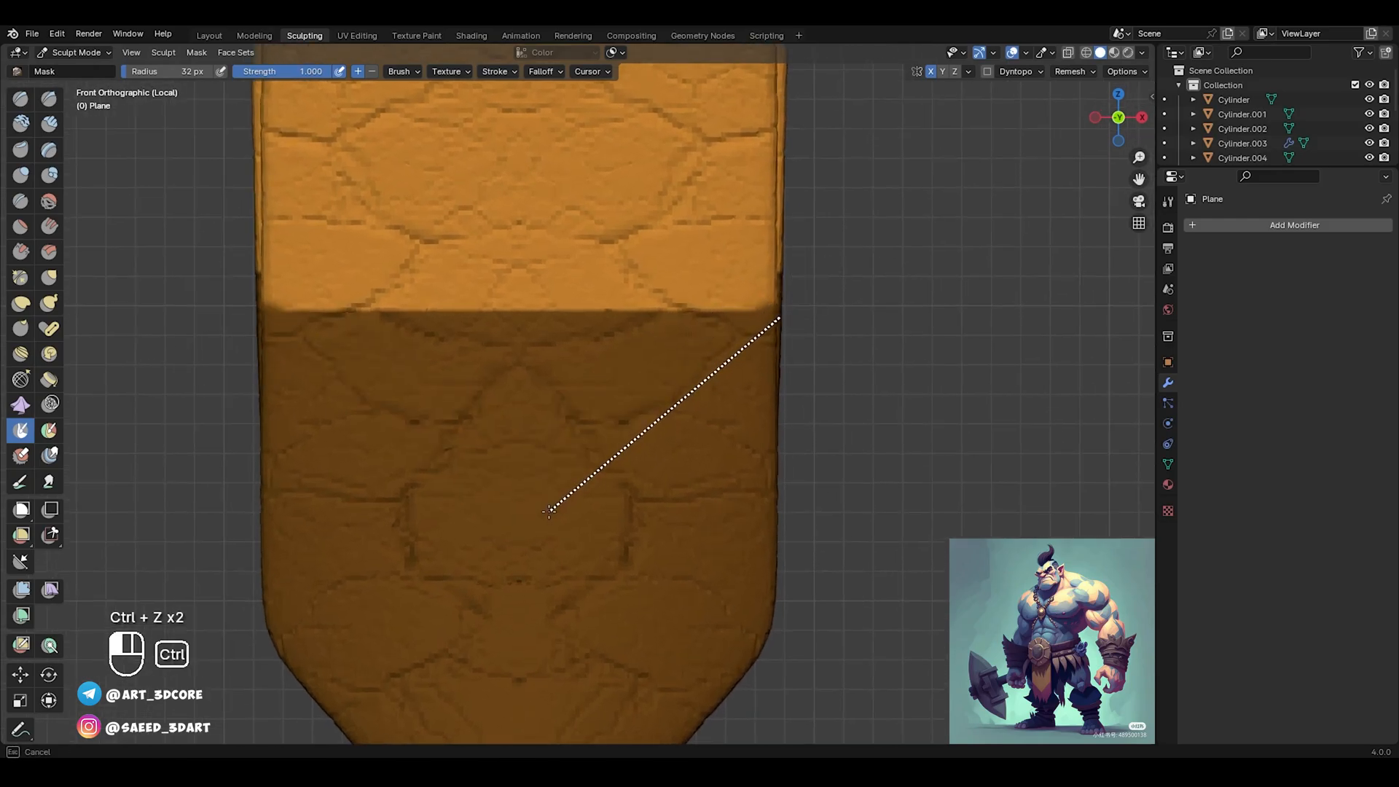
{"action": "left_click_drag", "start_coordinate": [542, 503], "coordinate": [574, 503], "text": "ctrl"}
{"action": "key", "text": "ctrl+z"}
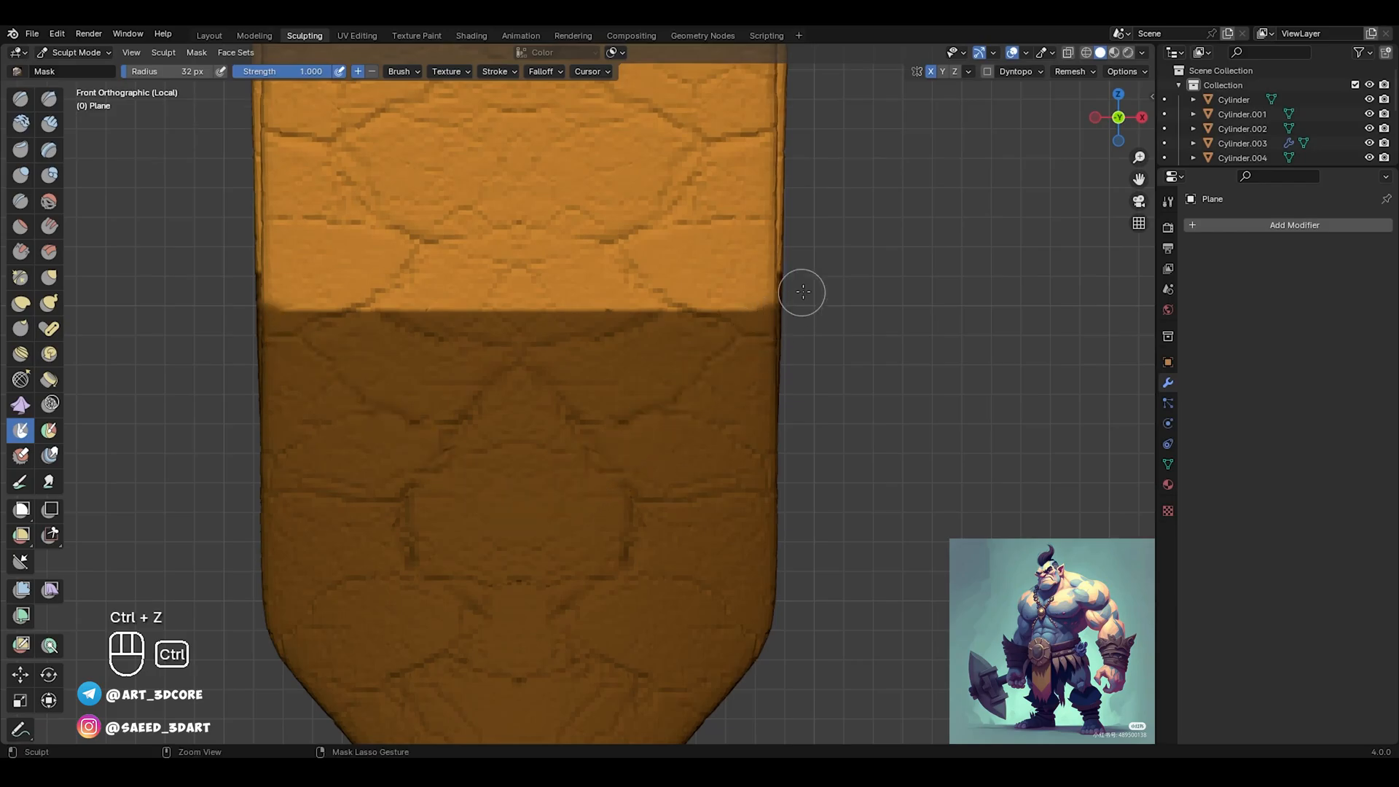
{"action": "mouse_move", "coordinate": [780, 307]}
{"action": "left_mouse_down", "text": "ctrl"}
{"action": "mouse_move", "coordinate": [530, 507]}
{"action": "mouse_move", "coordinate": [494, 515]}
{"action": "mouse_move", "coordinate": [738, 332]}
{"action": "left_mouse_up", "text": "ctrl"}
{"action": "key", "text": "ctrl+z"}
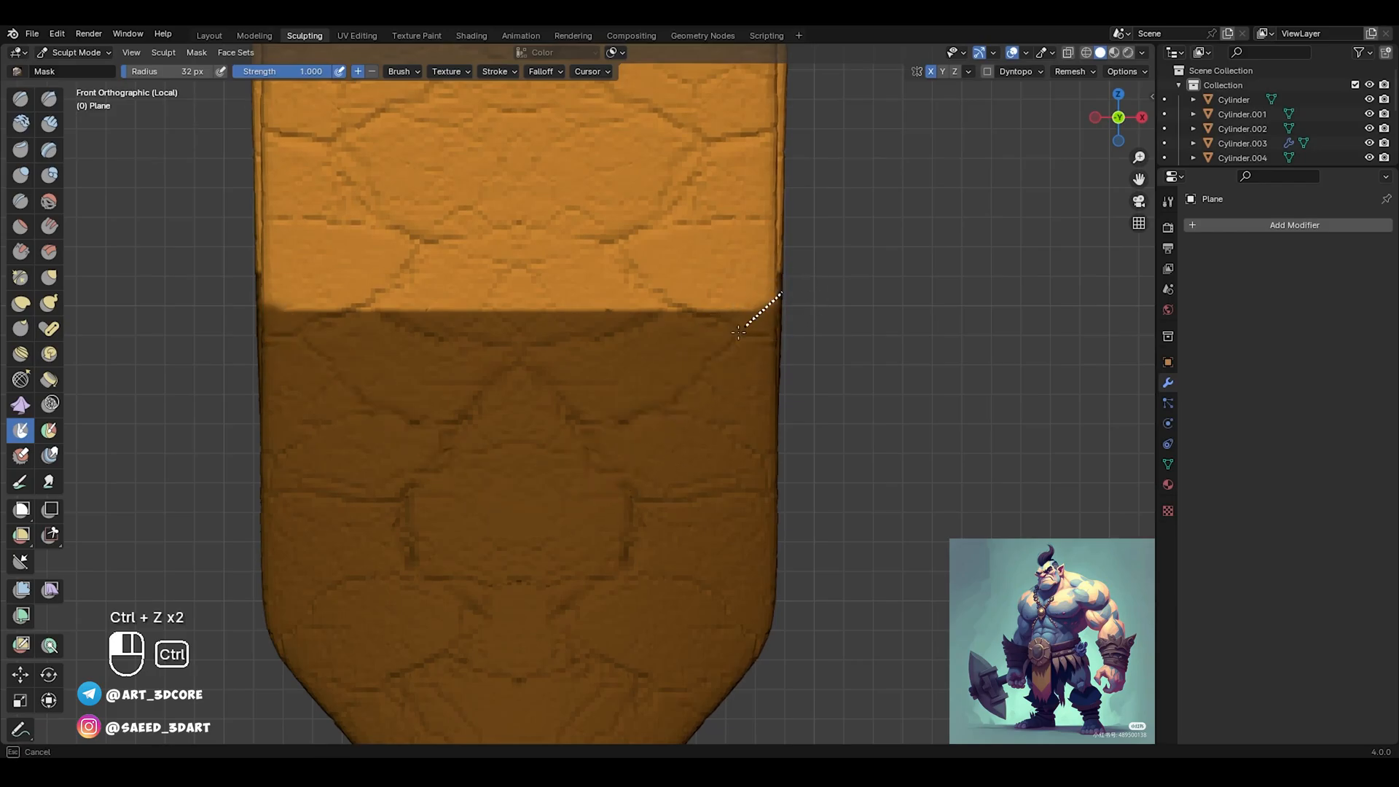
Erase a V-shaped line from the front panel's mask and clear the masked triangle above it
{"action": "left_click_drag", "start_coordinate": [508, 516], "coordinate": [512, 515], "text": "ctrl"}
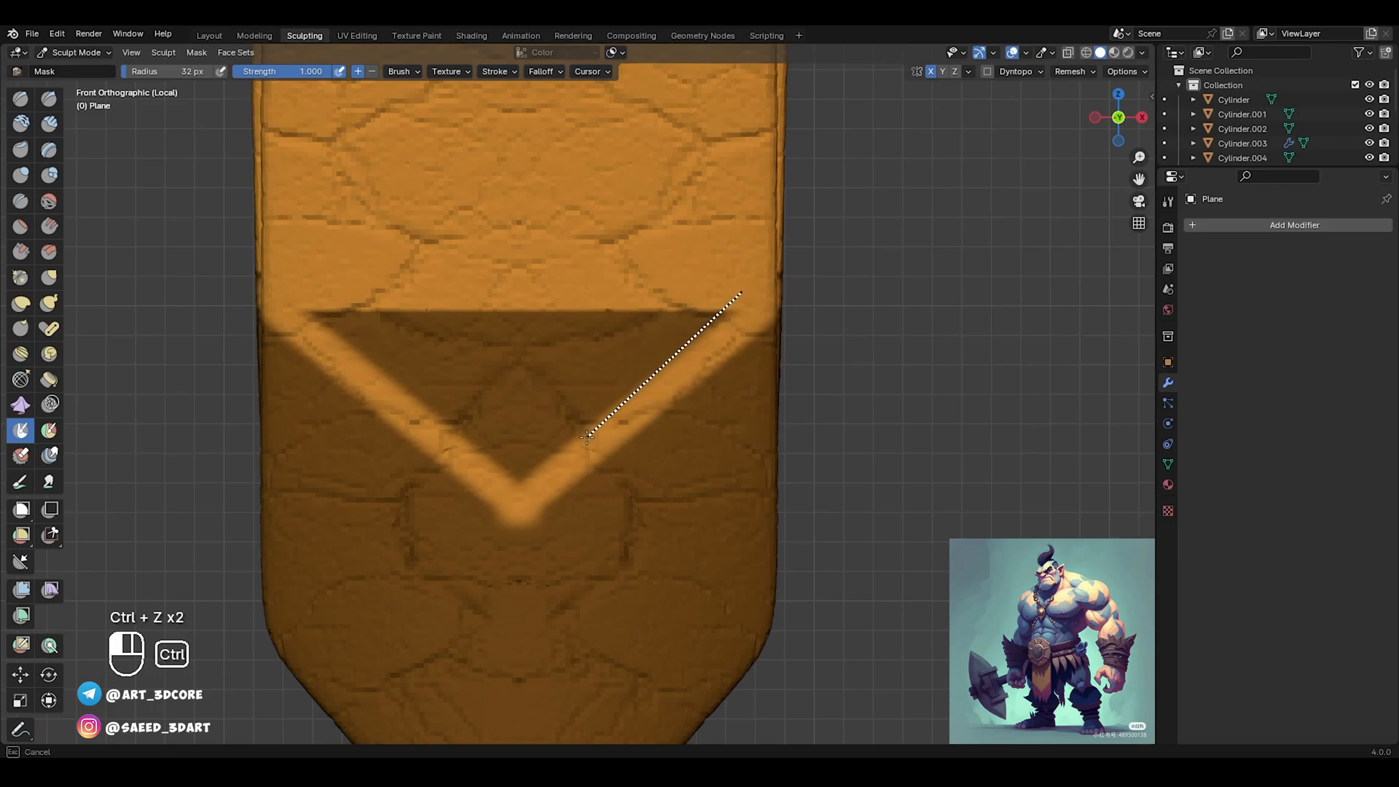
{"action": "left_click_drag", "start_coordinate": [534, 455], "coordinate": [520, 470], "text": "ctrl"}
{"action": "mouse_move", "coordinate": [714, 293]}
{"action": "left_mouse_down", "text": "ctrl"}
{"action": "mouse_move", "coordinate": [526, 432]}
{"action": "mouse_move", "coordinate": [538, 405]}
{"action": "left_mouse_up", "text": "ctrl"}
{"action": "left_click_drag", "start_coordinate": [679, 293], "coordinate": [528, 388], "text": "ctrl"}
{"action": "mouse_move", "coordinate": [683, 305]}
{"action": "left_mouse_down", "text": "ctrl"}
{"action": "mouse_move", "coordinate": [495, 346]}
{"action": "mouse_move", "coordinate": [413, 342]}
{"action": "left_mouse_up", "text": "ctrl"}
{"action": "left_click_drag", "start_coordinate": [634, 293], "coordinate": [481, 305], "text": "ctrl"}
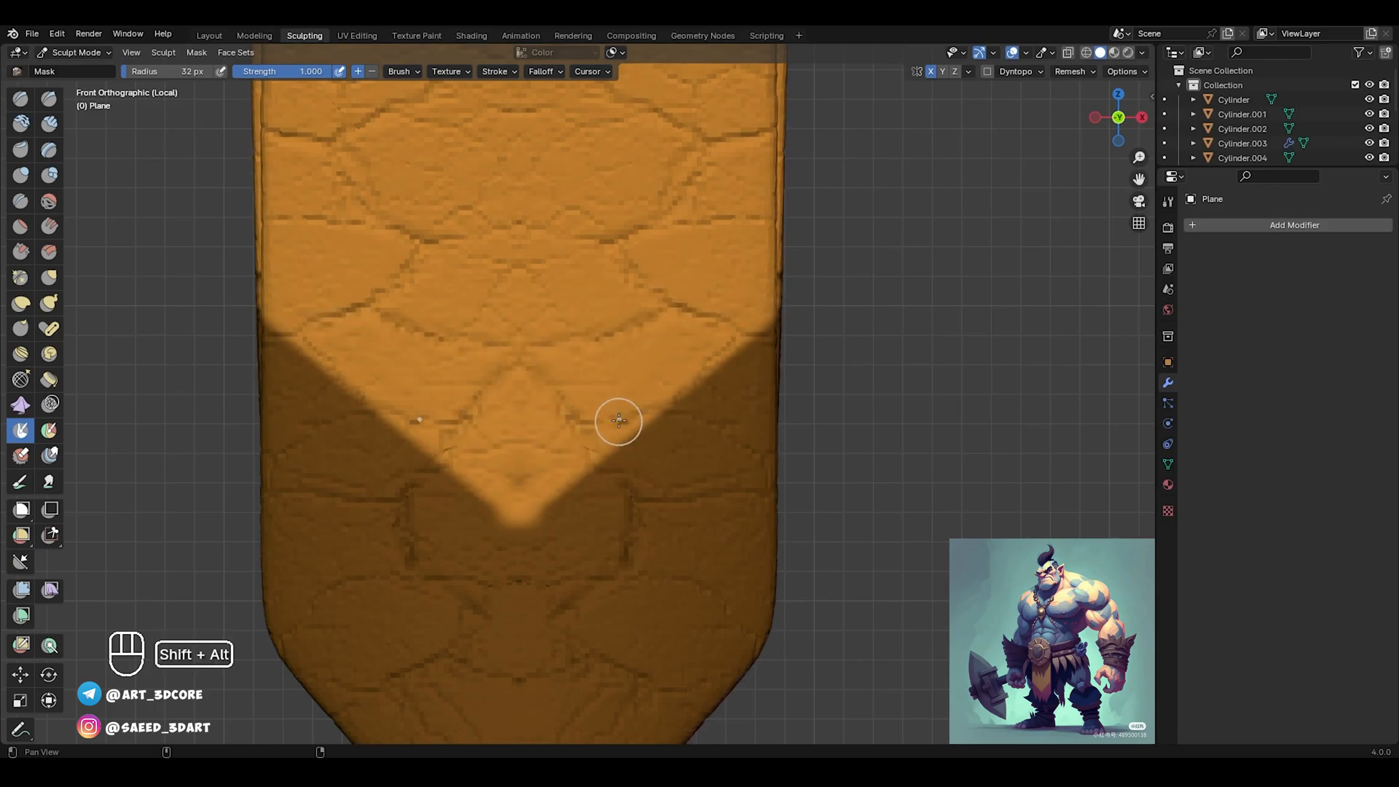
Try sharpening the mask's V edge with another diagonal erasing line, undoing the first attempt and redrawing it
{"action": "left_click_drag", "start_coordinate": [619, 422], "coordinate": [614, 398], "text": "alt+shift"}
{"action": "left_click_drag", "start_coordinate": [775, 290], "coordinate": [526, 489], "text": "ctrl"}
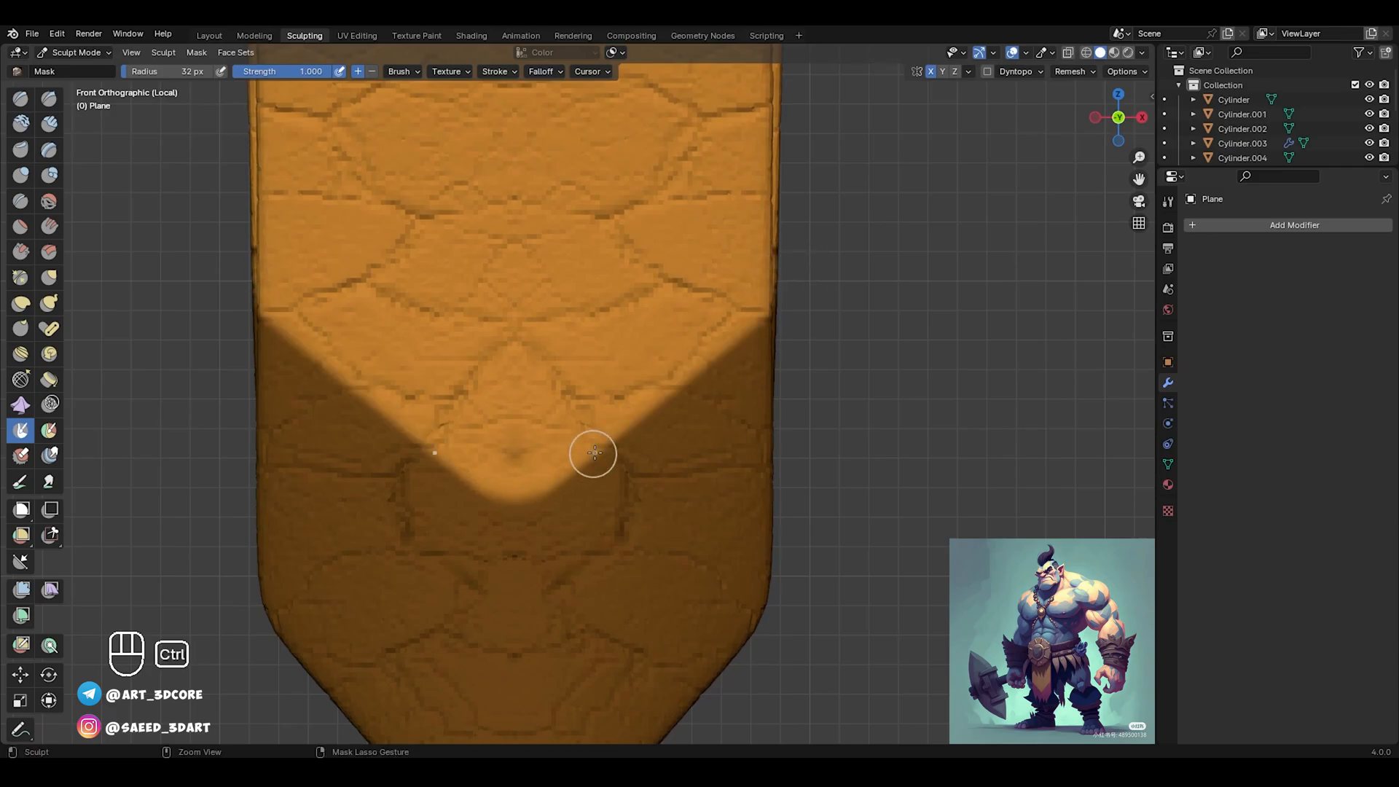
{"action": "key", "text": "ctrl+z"}
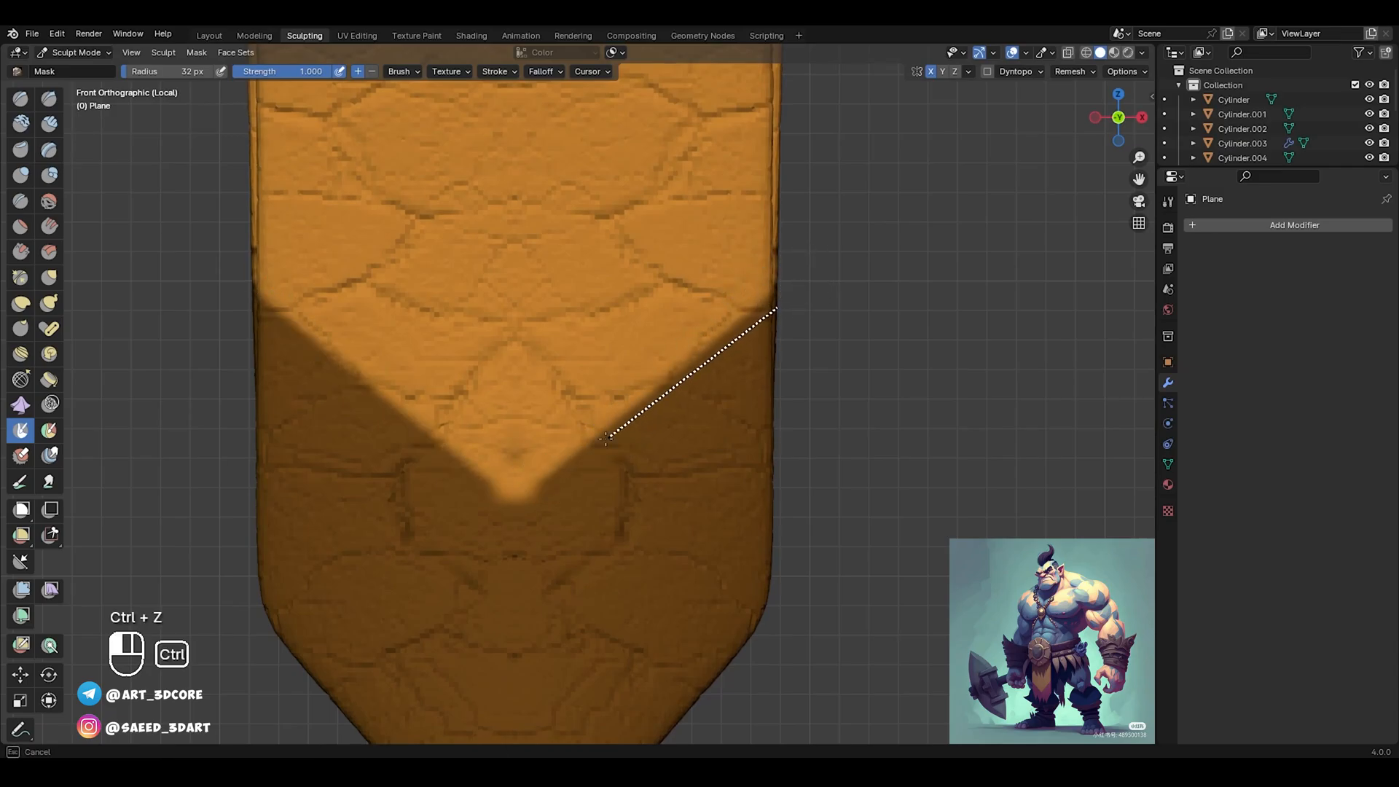
{"action": "left_click_drag", "start_coordinate": [529, 484], "coordinate": [543, 480], "text": "ctrl"}
Try pulling the tip of the V with the Grab brush at a 46 px radius, and undo it together with the last mask edit
{"action": "mouse_move", "coordinate": [716, 345]}
{"action": "left_mouse_down", "text": "ctrl+alt"}
{"action": "mouse_move", "coordinate": [604, 394]}
{"action": "mouse_move", "coordinate": [607, 414]}
{"action": "mouse_move", "coordinate": [562, 461]}
{"action": "left_mouse_up", "text": "ctrl+alt"}
{"action": "key", "text": "g"}
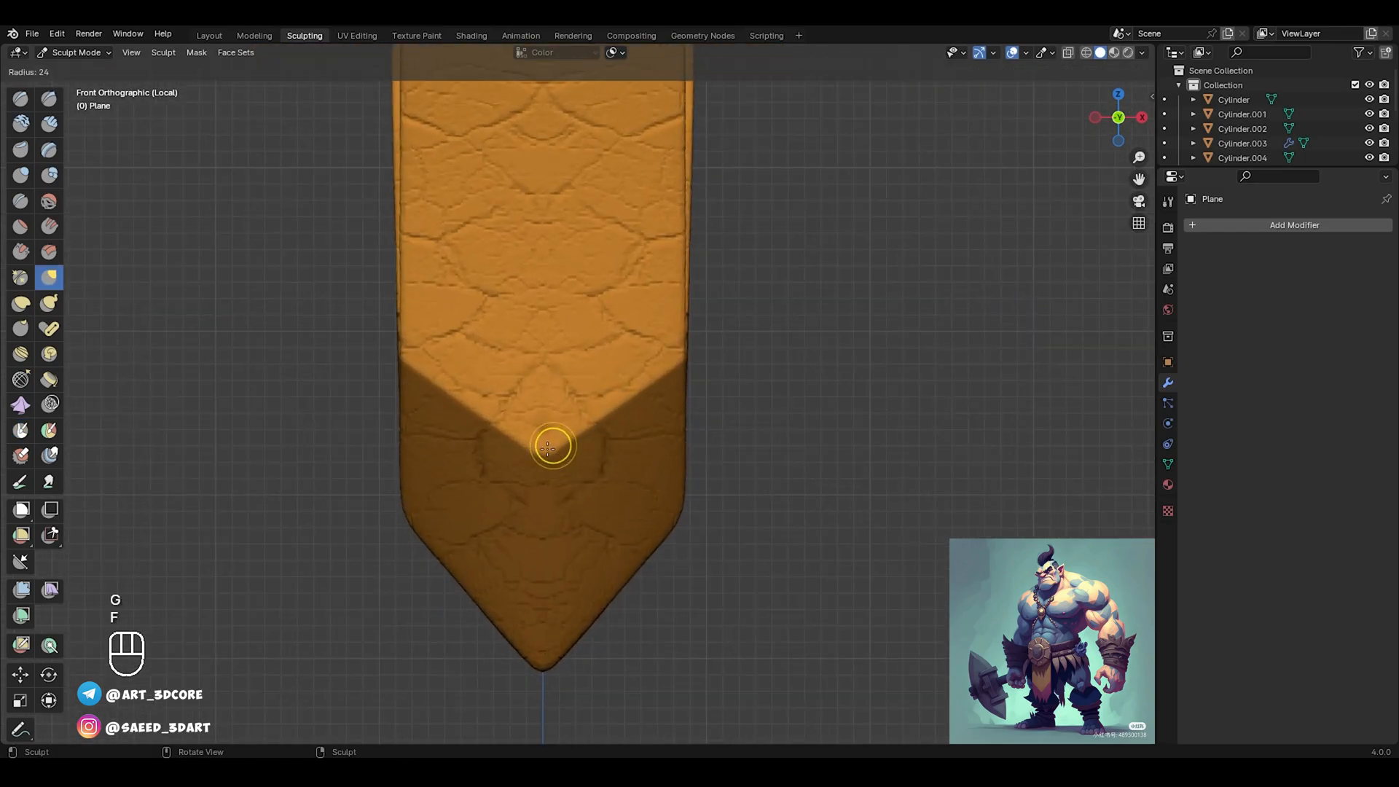
{"action": "key", "text": "f"}
{"action": "key", "text": "f"}
{"action": "left_click", "coordinate": [549, 458]}
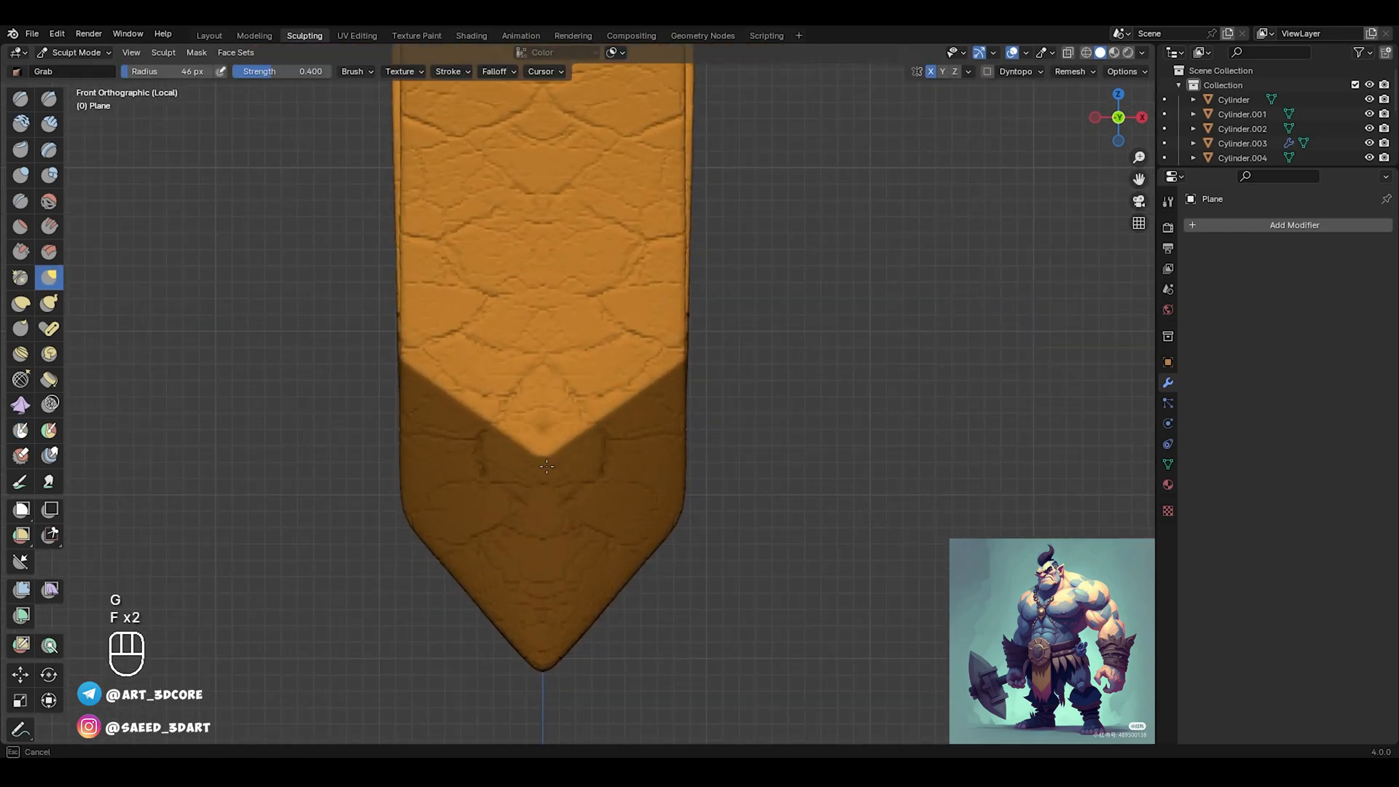
{"action": "key", "text": "ctrl+z"}
{"action": "key", "text": "ctrl+z"}
{"action": "key", "text": "ctrl+z"}
{"action": "key", "text": "ctrl+z"}
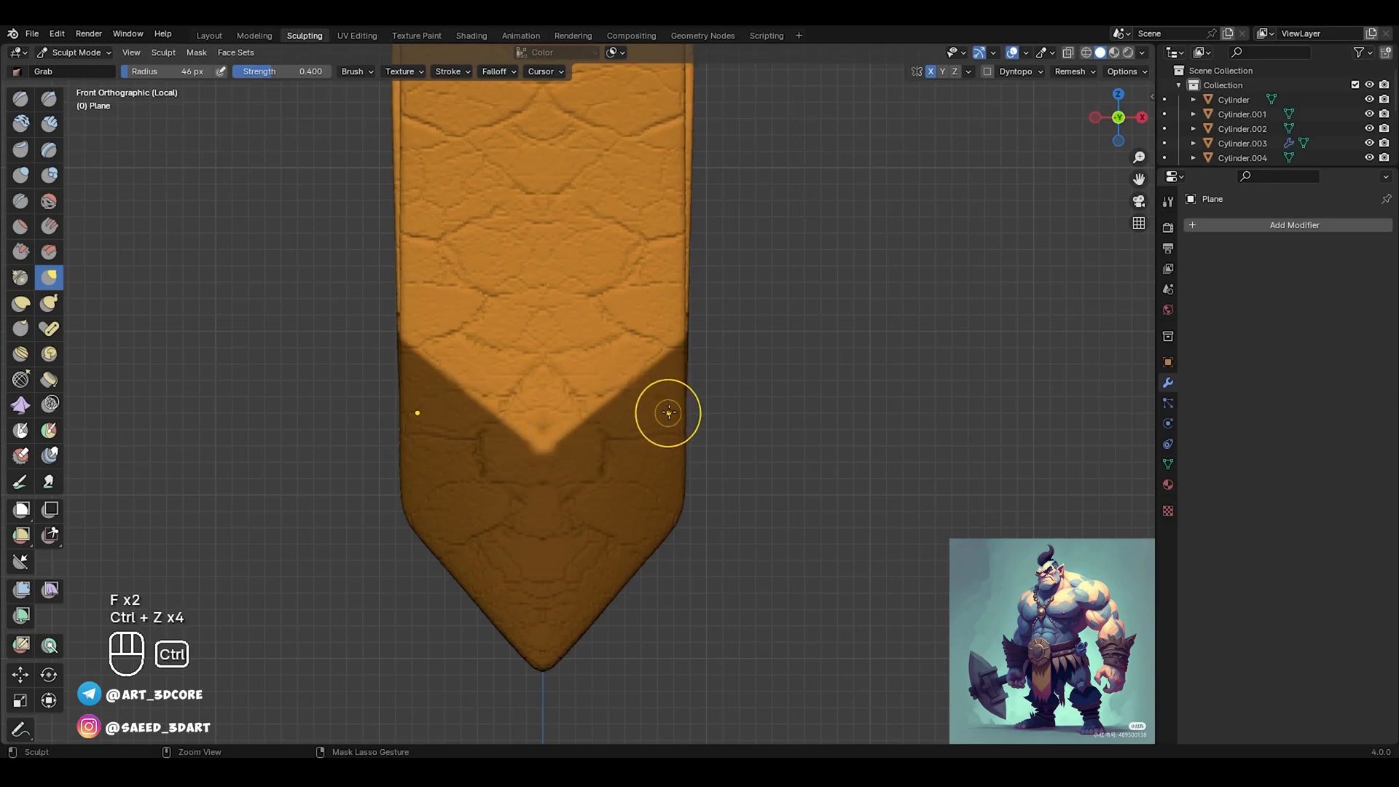
Undo the V-shaped mask edits on the front panel back to the straight horizontal mask edge
{"action": "key", "text": "ctrl+z"}
{"action": "key", "text": "ctrl+z"}
{"action": "key", "text": "ctrl+z"}
{"action": "key", "text": "ctrl+z"}
{"action": "key", "text": "ctrl+z"}
{"action": "key", "text": "ctrl+z"}
{"action": "key", "text": "ctrl+z"}
{"action": "key", "text": "ctrl+z"}
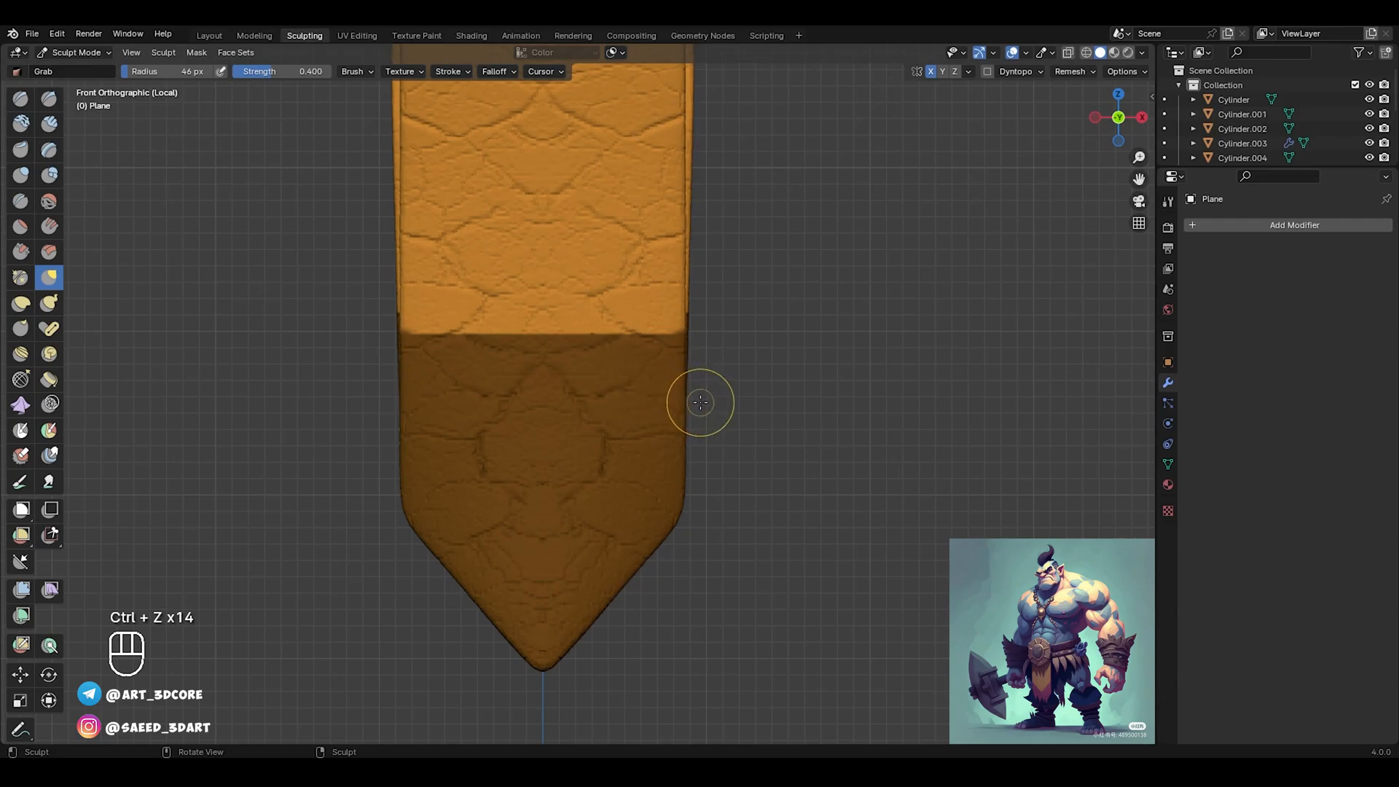
Erase a V-shaped line from the front panel's mask with the Mask brush at a 29 px radius, joining both sides at the center
{"action": "key", "text": "m"}
{"action": "key", "text": "f"}
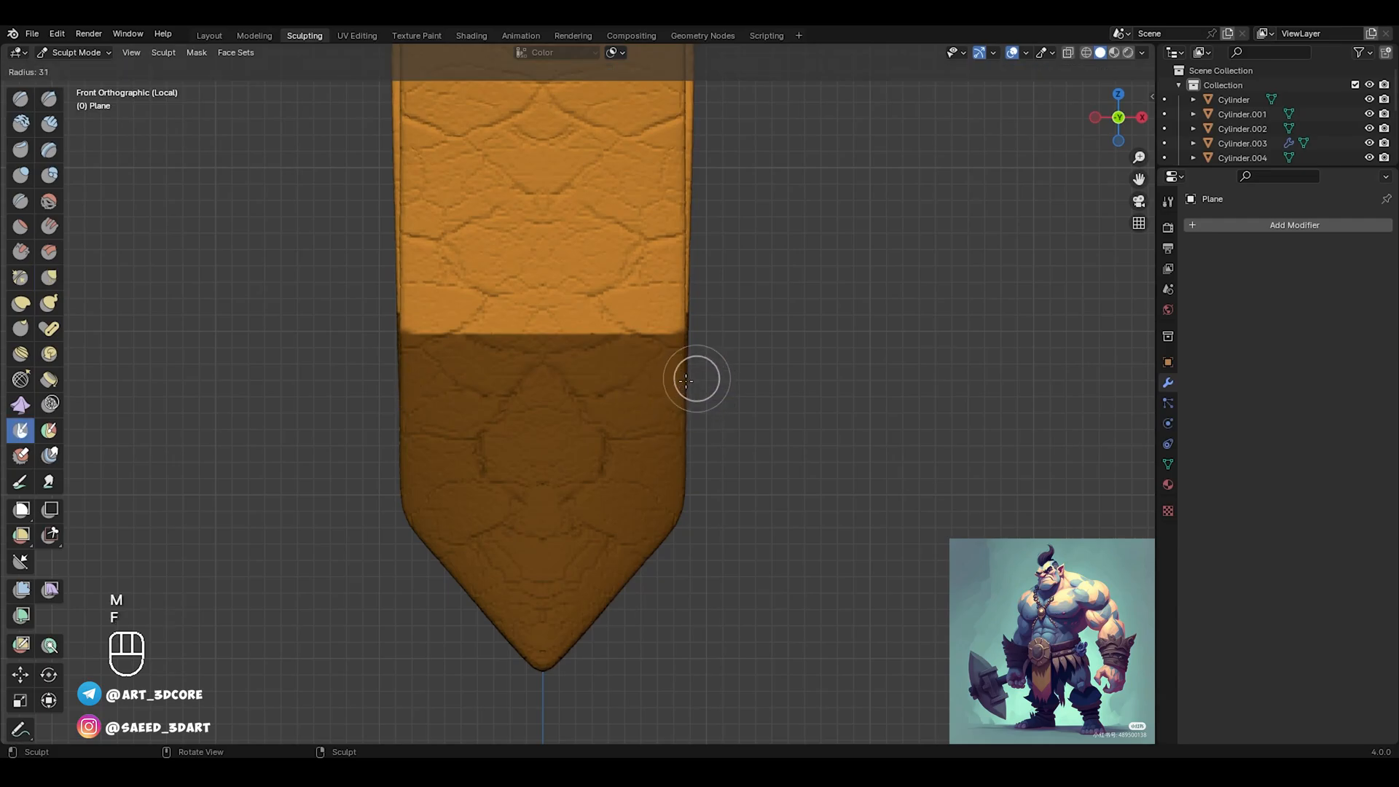
{"action": "left_click", "coordinate": [718, 378]}
{"action": "left_click_drag", "start_coordinate": [719, 379], "coordinate": [770, 278], "text": "ctrl+alt"}
{"action": "key", "text": "f"}
{"action": "left_click", "coordinate": [739, 314]}
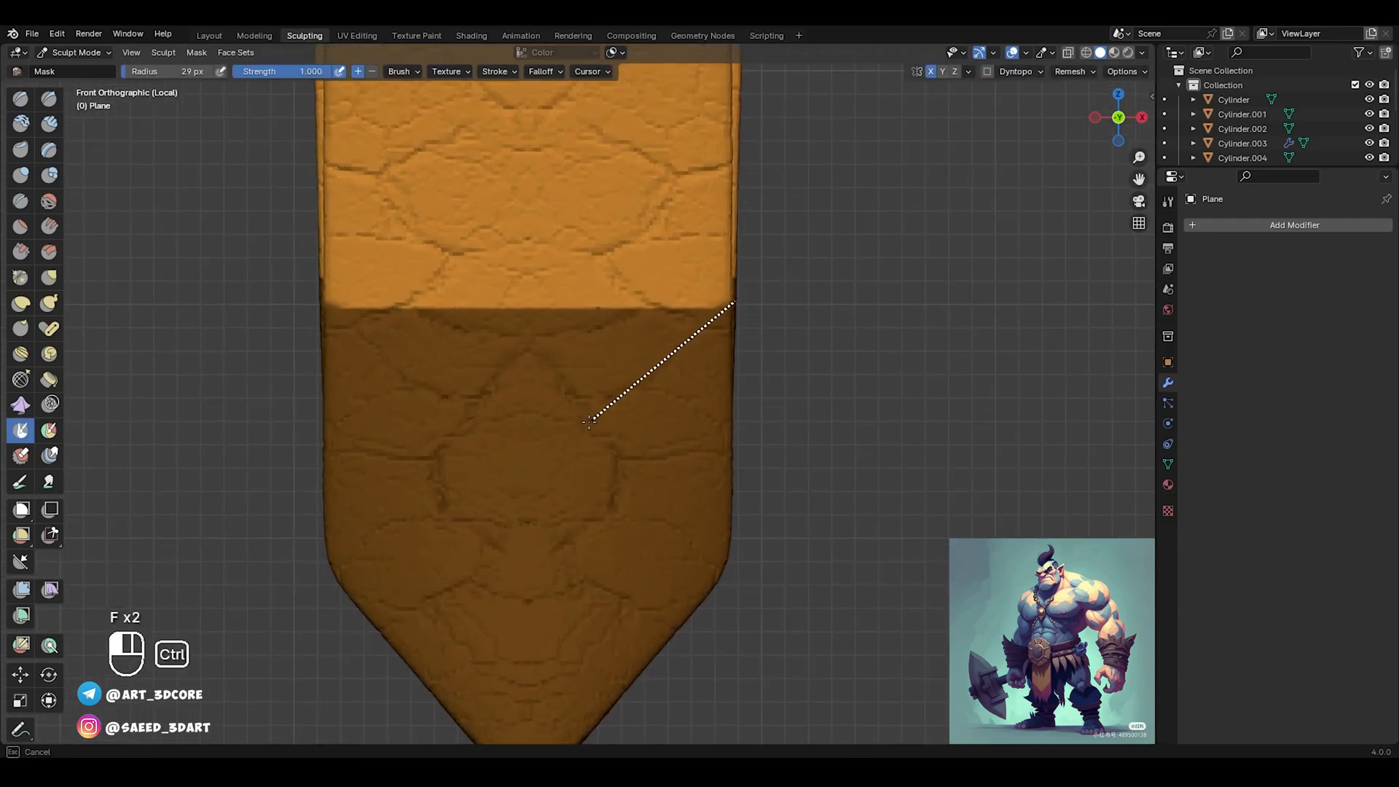
{"action": "left_click_drag", "start_coordinate": [552, 456], "coordinate": [554, 456], "text": "ctrl"}
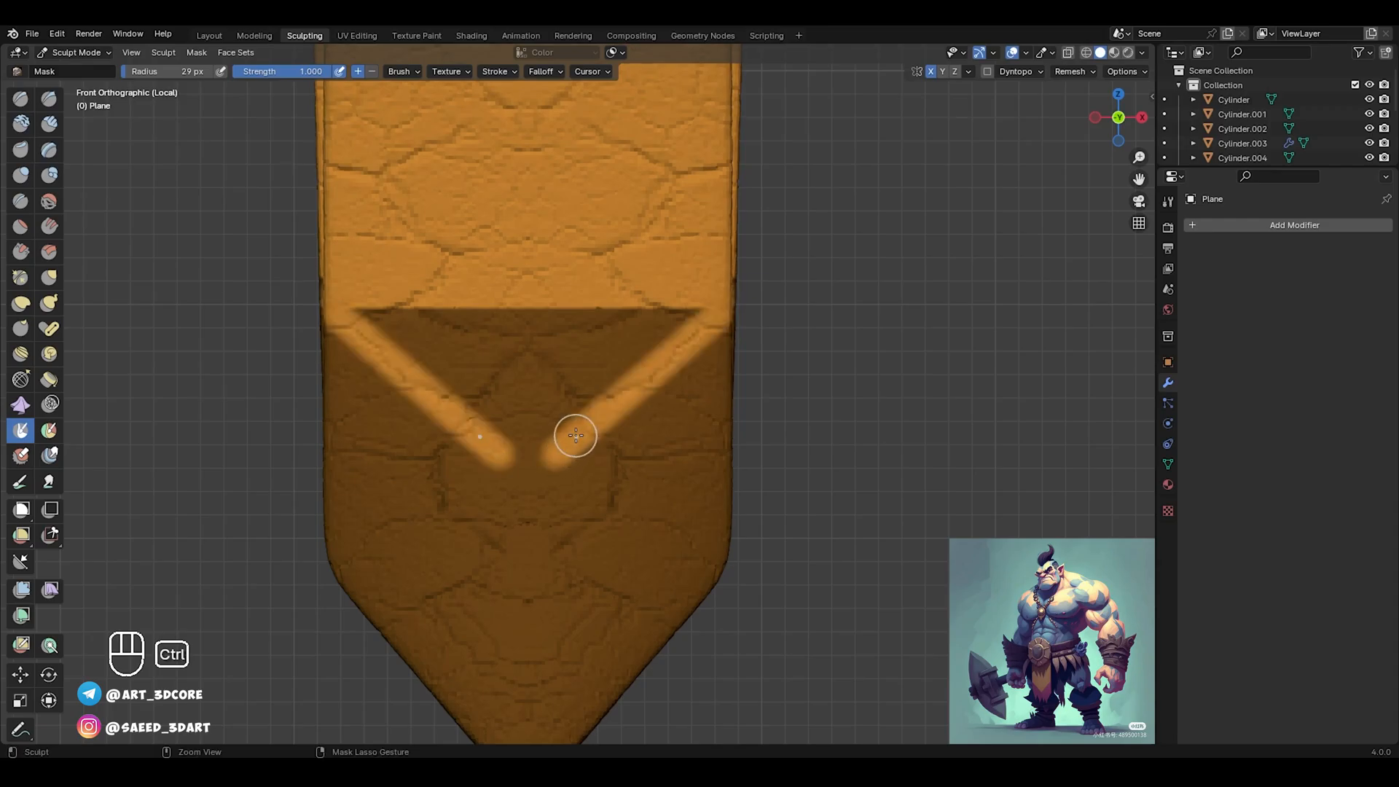
{"action": "scroll", "coordinate": [554, 483], "scroll_direction": "up", "scroll_amount": 4}
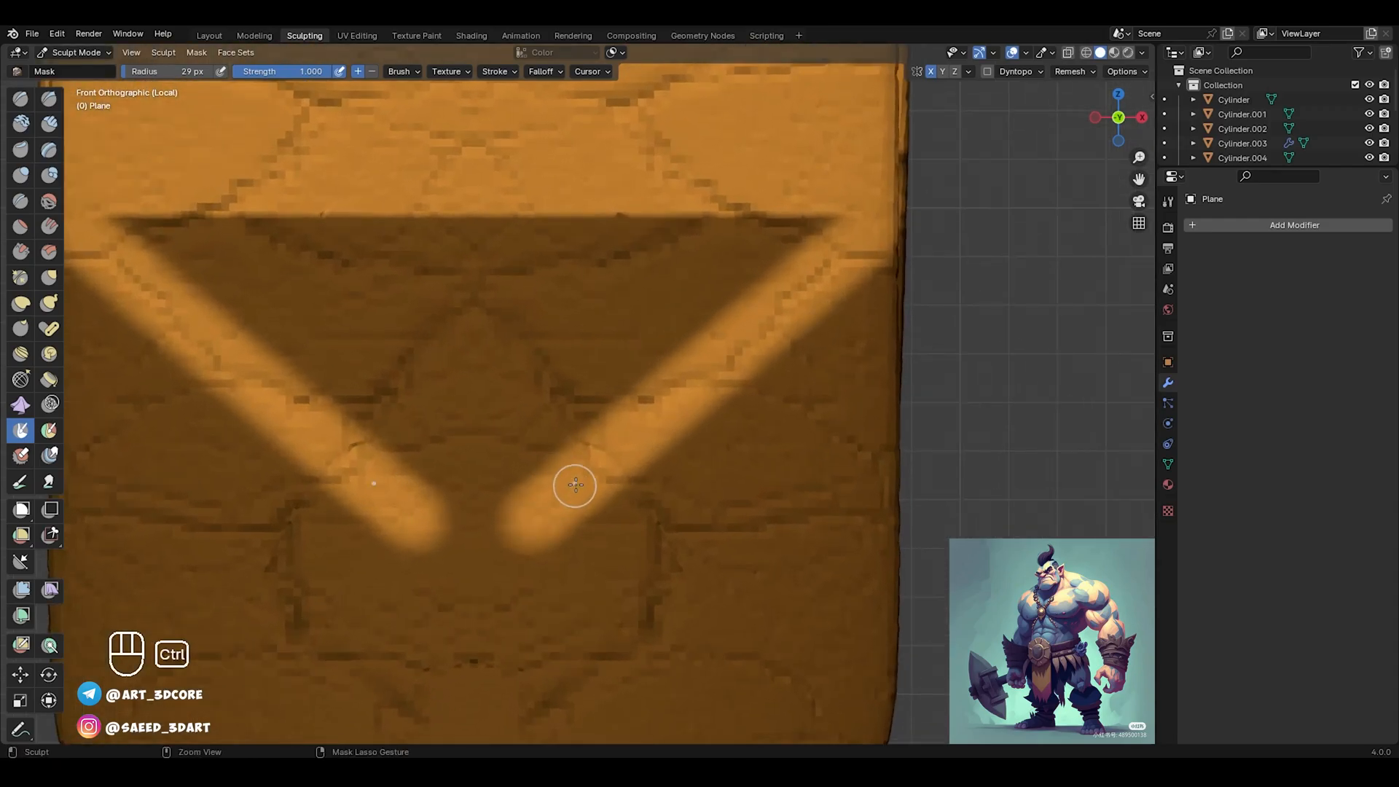
{"action": "left_click_drag", "start_coordinate": [587, 477], "coordinate": [479, 567], "text": "ctrl"}
{"action": "left_click_drag", "start_coordinate": [580, 502], "coordinate": [530, 542], "text": "ctrl"}
Clear the masked triangle above the front panel's V line and retrace the V's edge, undoing the last stroke
{"action": "middle_click_drag", "start_coordinate": [580, 480], "coordinate": [612, 406], "text": "ctrl"}
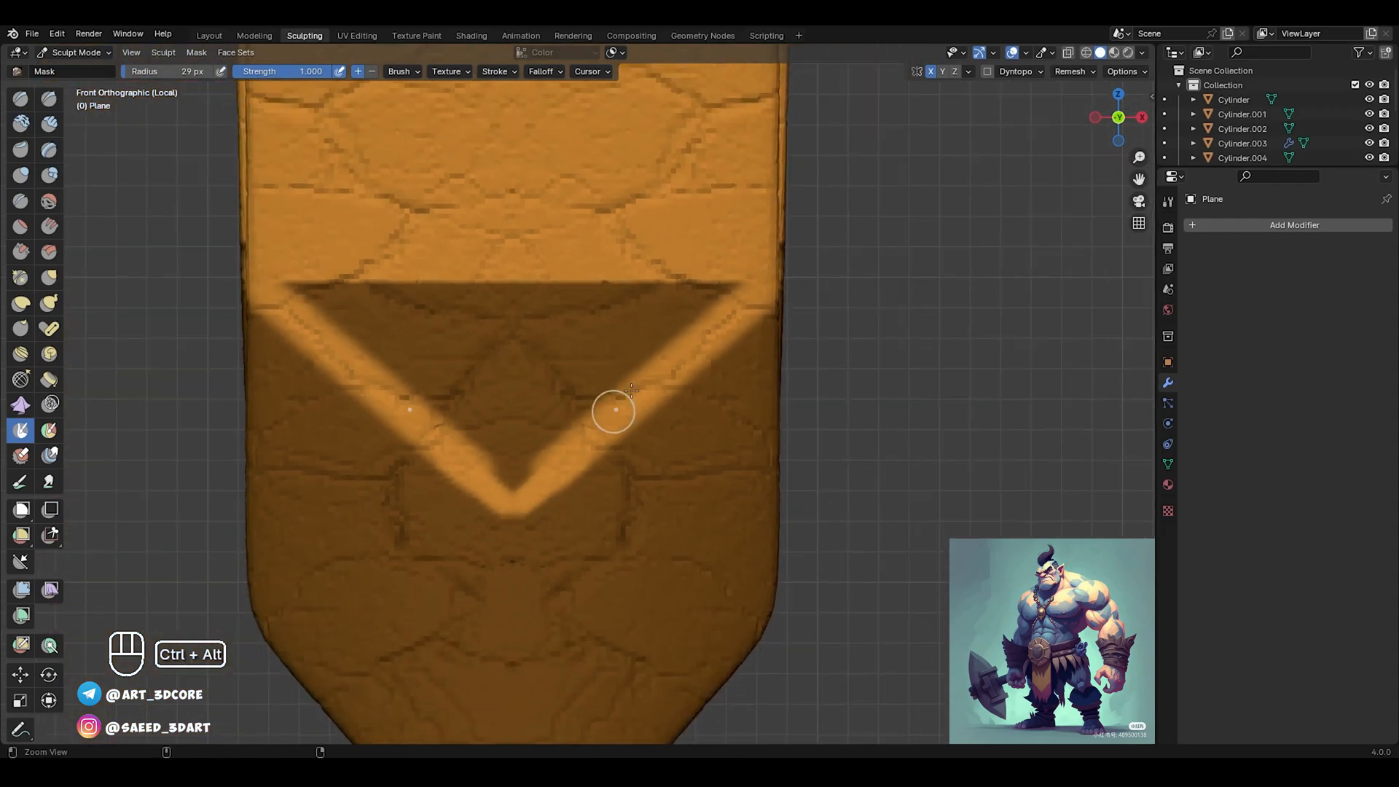
{"action": "right_click_drag", "start_coordinate": [753, 260], "coordinate": [559, 426], "text": "ctrl"}
{"action": "right_click_drag", "start_coordinate": [515, 474], "coordinate": [658, 331], "text": "ctrl"}
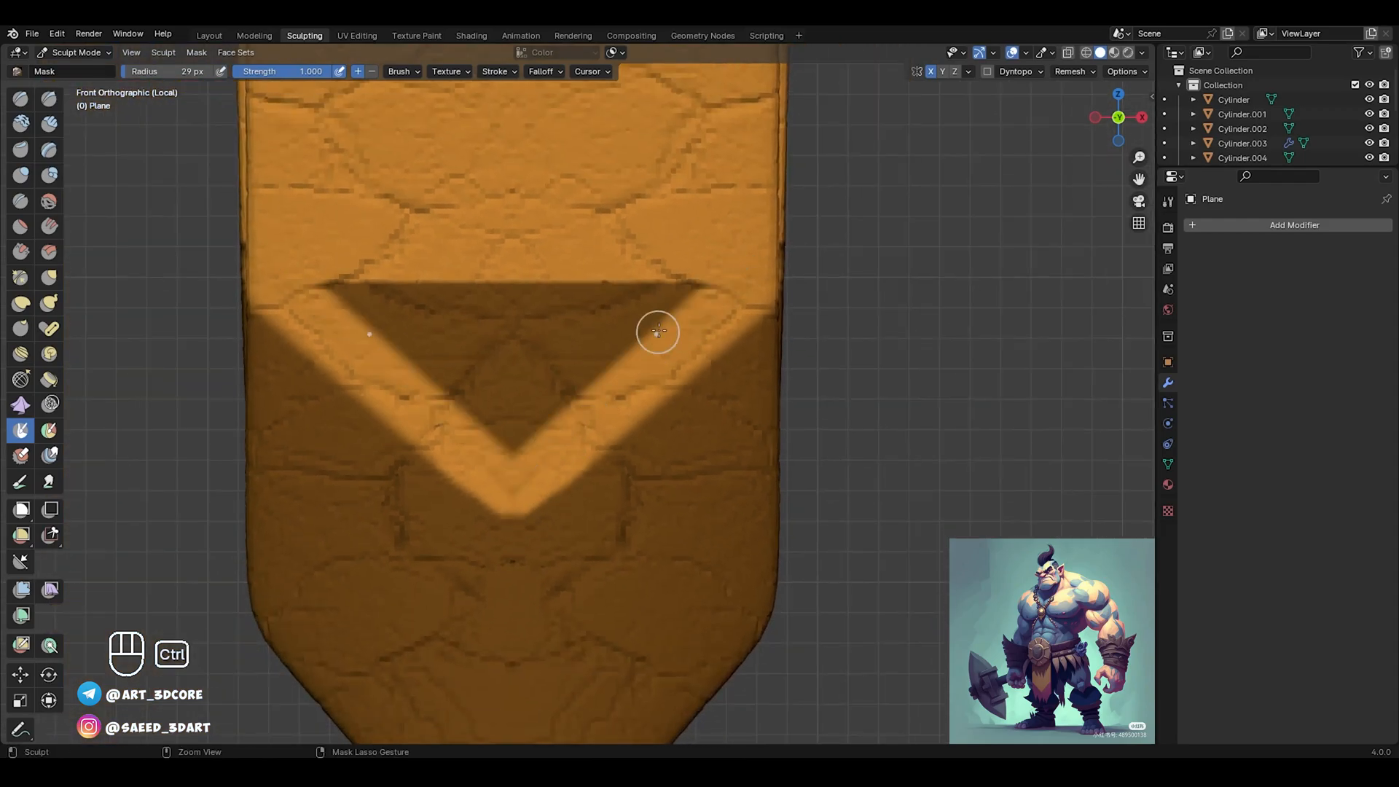
{"action": "left_click_drag", "start_coordinate": [505, 444], "coordinate": [504, 444], "text": "ctrl"}
{"action": "mouse_move", "coordinate": [736, 234]}
{"action": "left_mouse_down", "text": "ctrl"}
{"action": "mouse_move", "coordinate": [492, 434]}
{"action": "mouse_move", "coordinate": [499, 380]}
{"action": "left_mouse_up", "text": "ctrl"}
{"action": "left_click_drag", "start_coordinate": [689, 234], "coordinate": [477, 368], "text": "ctrl"}
{"action": "left_click_drag", "start_coordinate": [605, 250], "coordinate": [399, 320], "text": "ctrl"}
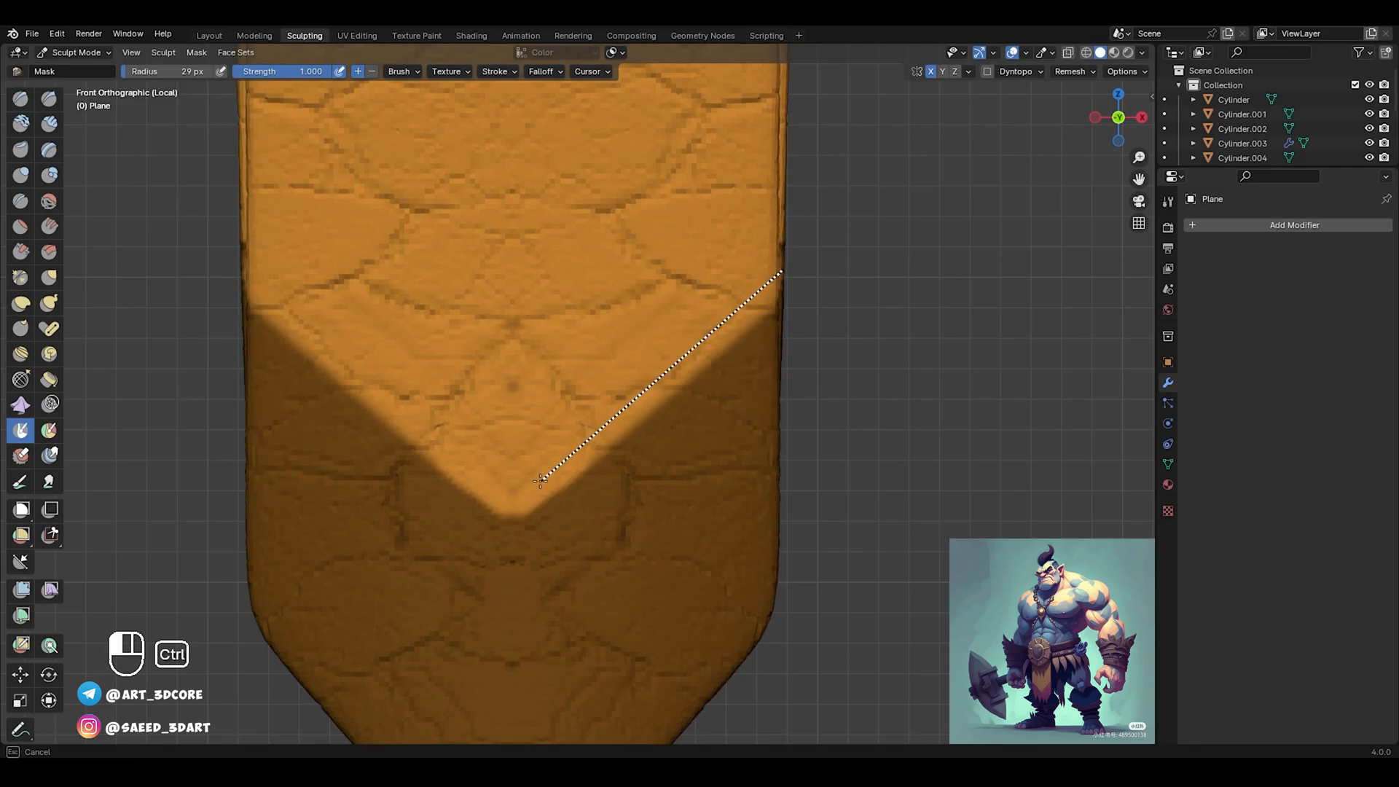
{"action": "left_click_drag", "start_coordinate": [517, 503], "coordinate": [513, 508], "text": "ctrl"}
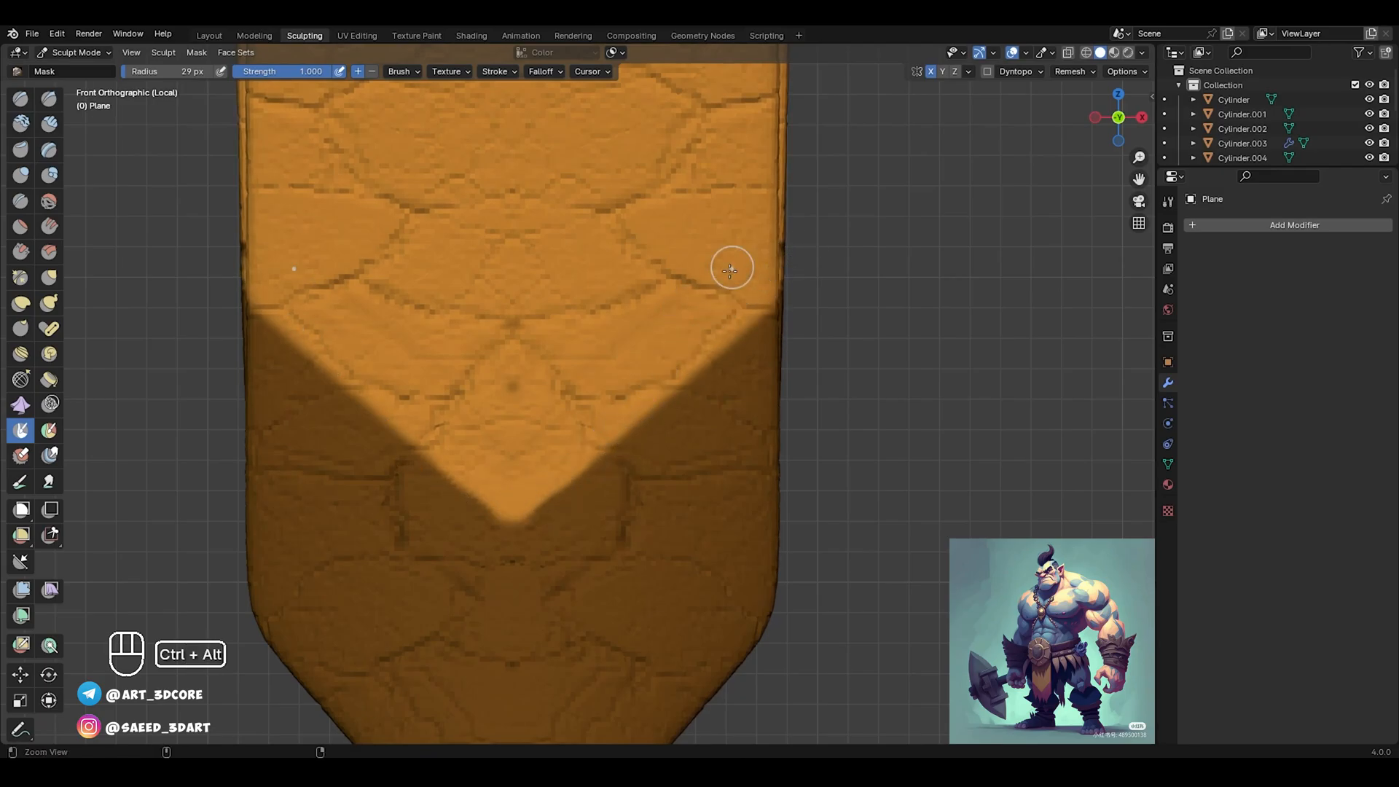
{"action": "mouse_move", "coordinate": [730, 266]}
{"action": "middle_mouse_down", "text": "ctrl"}
{"action": "mouse_move", "coordinate": [623, 465]}
{"action": "mouse_move", "coordinate": [641, 444]}
{"action": "mouse_move", "coordinate": [394, 421]}
{"action": "middle_mouse_up", "text": "ctrl"}
{"action": "key", "text": "ctrl+z"}
Erase a V-shaped line from the back panel's mask with the Mask brush at a 20 px radius
{"action": "middle_click_drag", "start_coordinate": [581, 440], "coordinate": [619, 379], "text": "ctrl+alt"}
{"action": "mouse_move", "coordinate": [690, 311]}
{"action": "middle_mouse_down", "text": "alt+shift"}
{"action": "mouse_move", "coordinate": [631, 381]}
{"action": "mouse_move", "coordinate": [690, 313]}
{"action": "middle_mouse_up", "text": "alt+shift"}
{"action": "key", "text": "f"}
{"action": "left_click", "coordinate": [728, 334]}
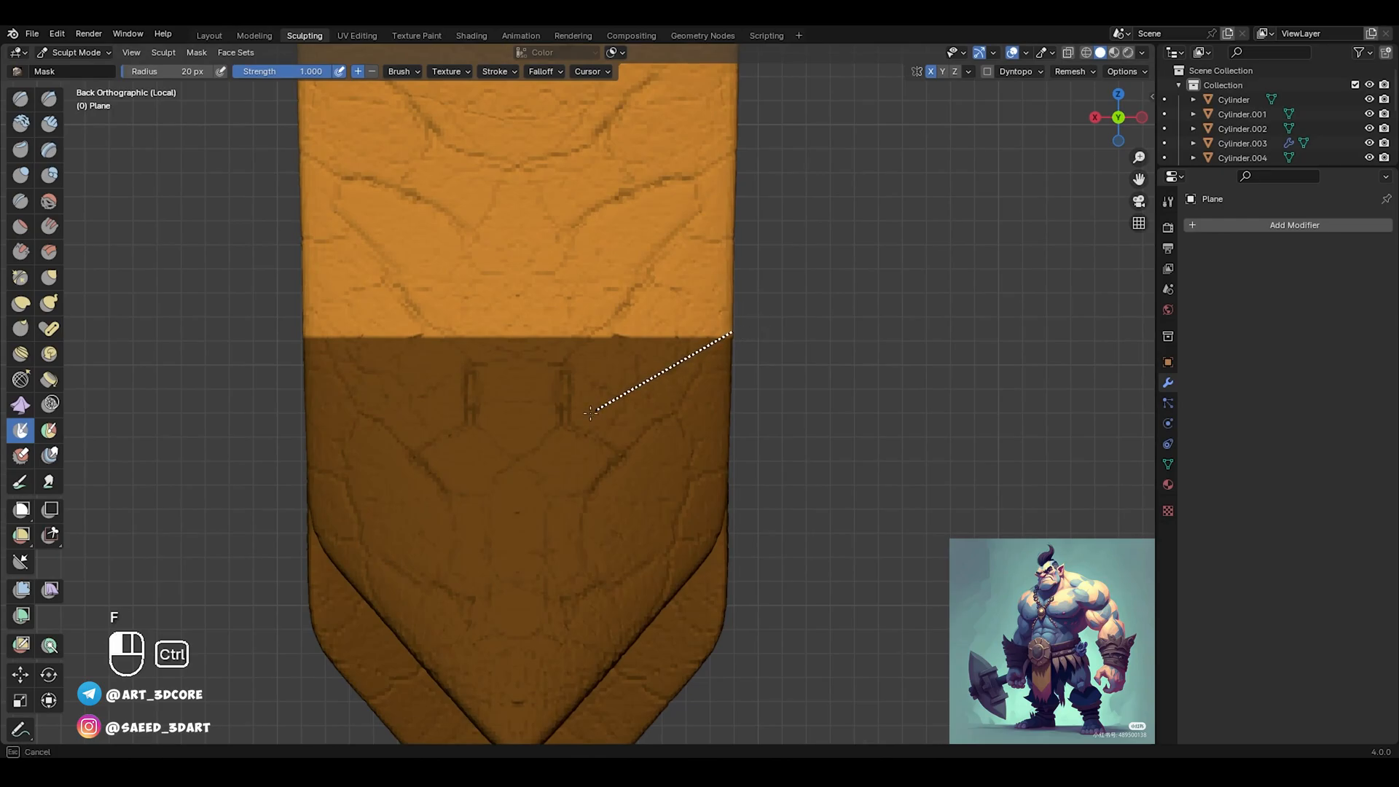
{"action": "left_click_drag", "start_coordinate": [608, 474], "coordinate": [520, 479], "text": "ctrl"}
{"action": "left_click_drag", "start_coordinate": [698, 336], "coordinate": [543, 440], "text": "ctrl"}
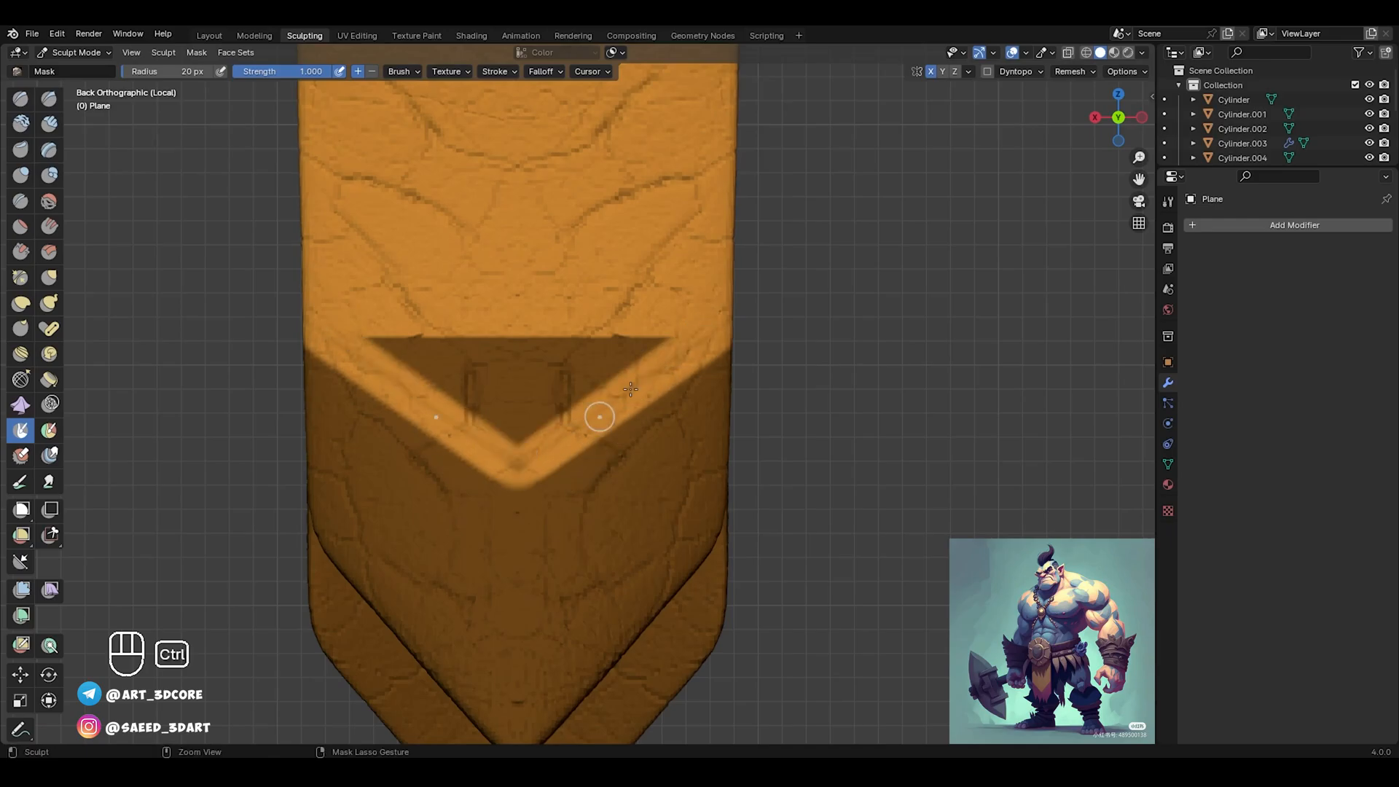
Clear most of the masked triangle above the back panel's V with further erasing lines
{"action": "left_click_drag", "start_coordinate": [635, 356], "coordinate": [649, 355], "text": "ctrl"}
{"action": "left_click_drag", "start_coordinate": [520, 410], "coordinate": [522, 409], "text": "ctrl"}
{"action": "left_click_drag", "start_coordinate": [671, 306], "coordinate": [482, 344], "text": "ctrl"}
{"action": "left_click_drag", "start_coordinate": [595, 363], "coordinate": [453, 370], "text": "ctrl"}
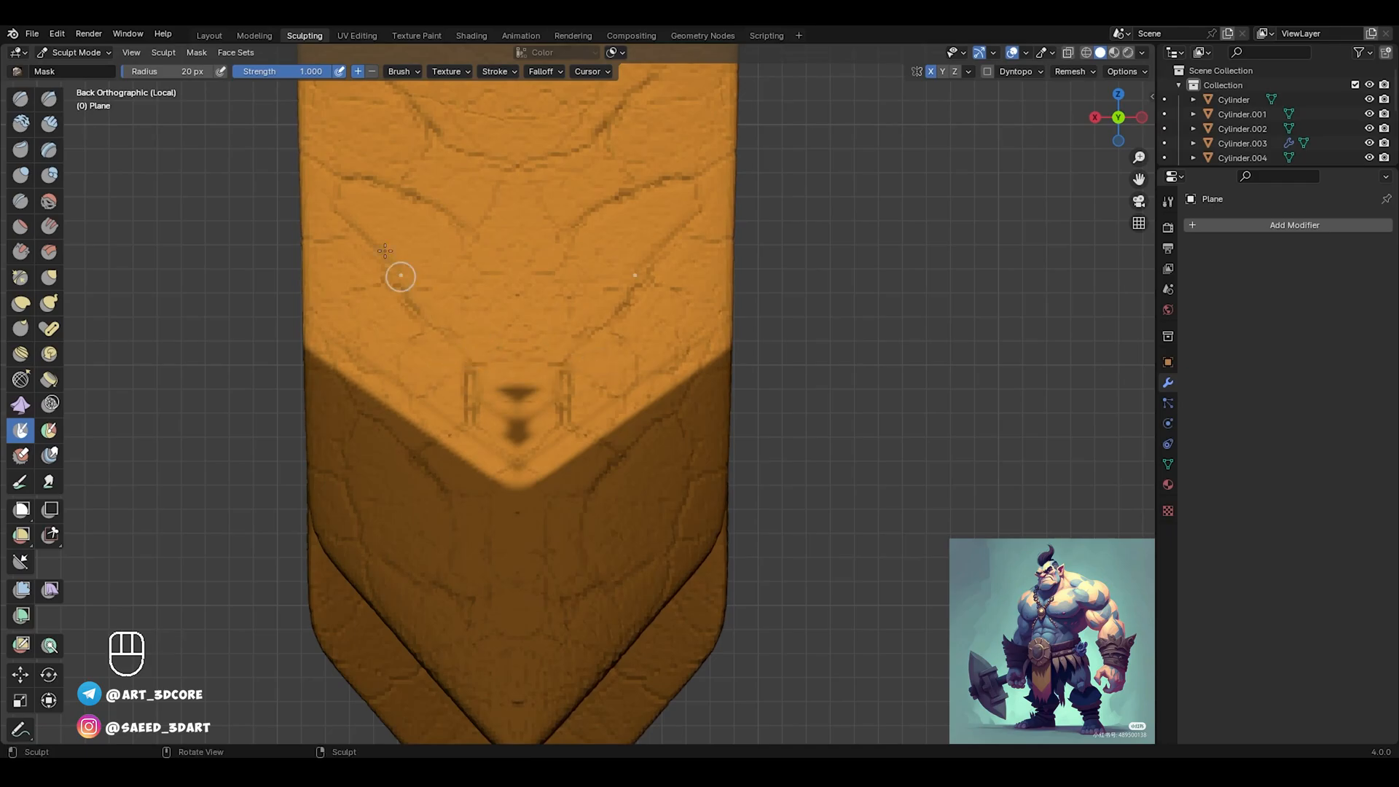
Set the Mask brush's stroke method to Space, erase the leftover mask spots at a 43 px radius, and reduce the radius to 28 px
{"action": "left_click", "coordinate": [492, 71]}
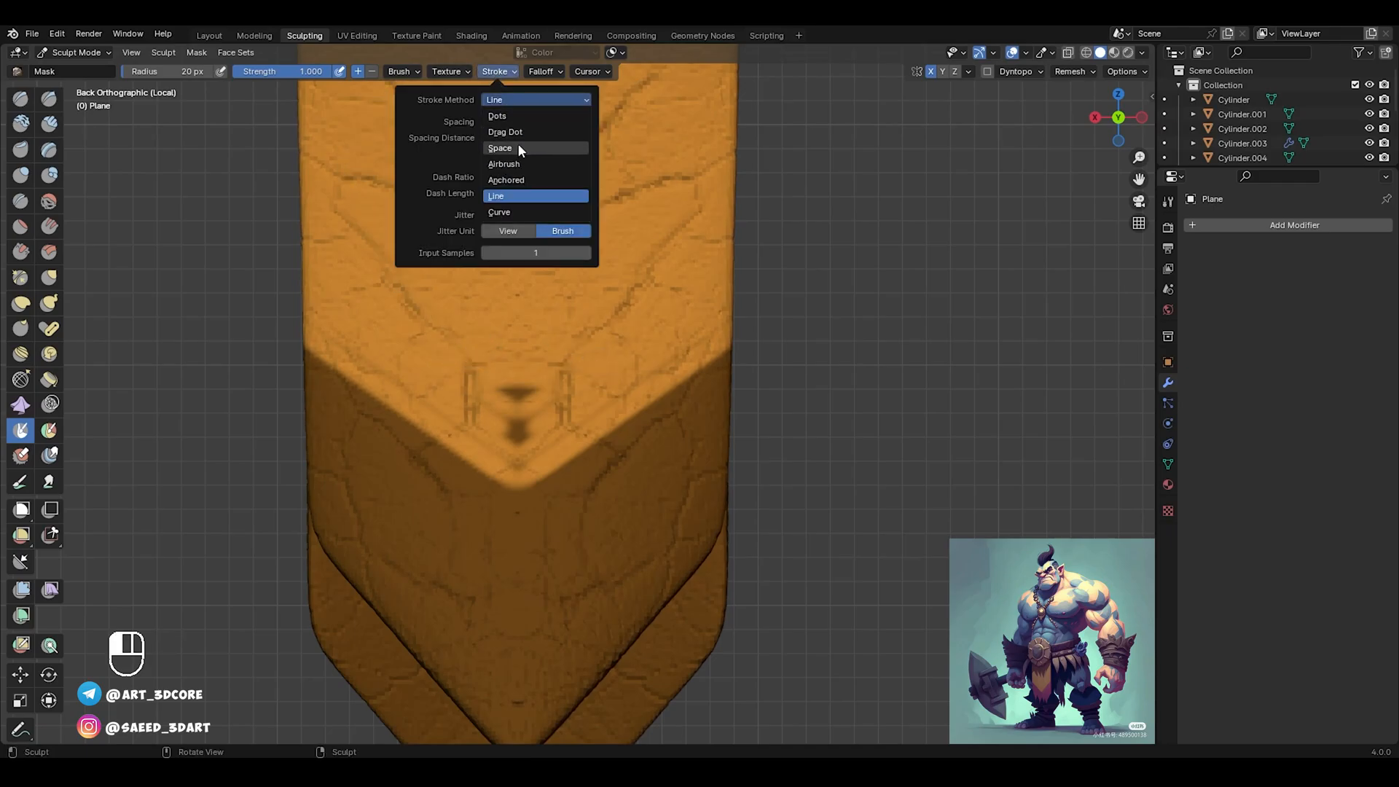
{"action": "middle_click_drag", "start_coordinate": [596, 374], "coordinate": [569, 412], "text": "ctrl"}
{"action": "key", "text": "f"}
{"action": "left_click", "coordinate": [580, 424]}
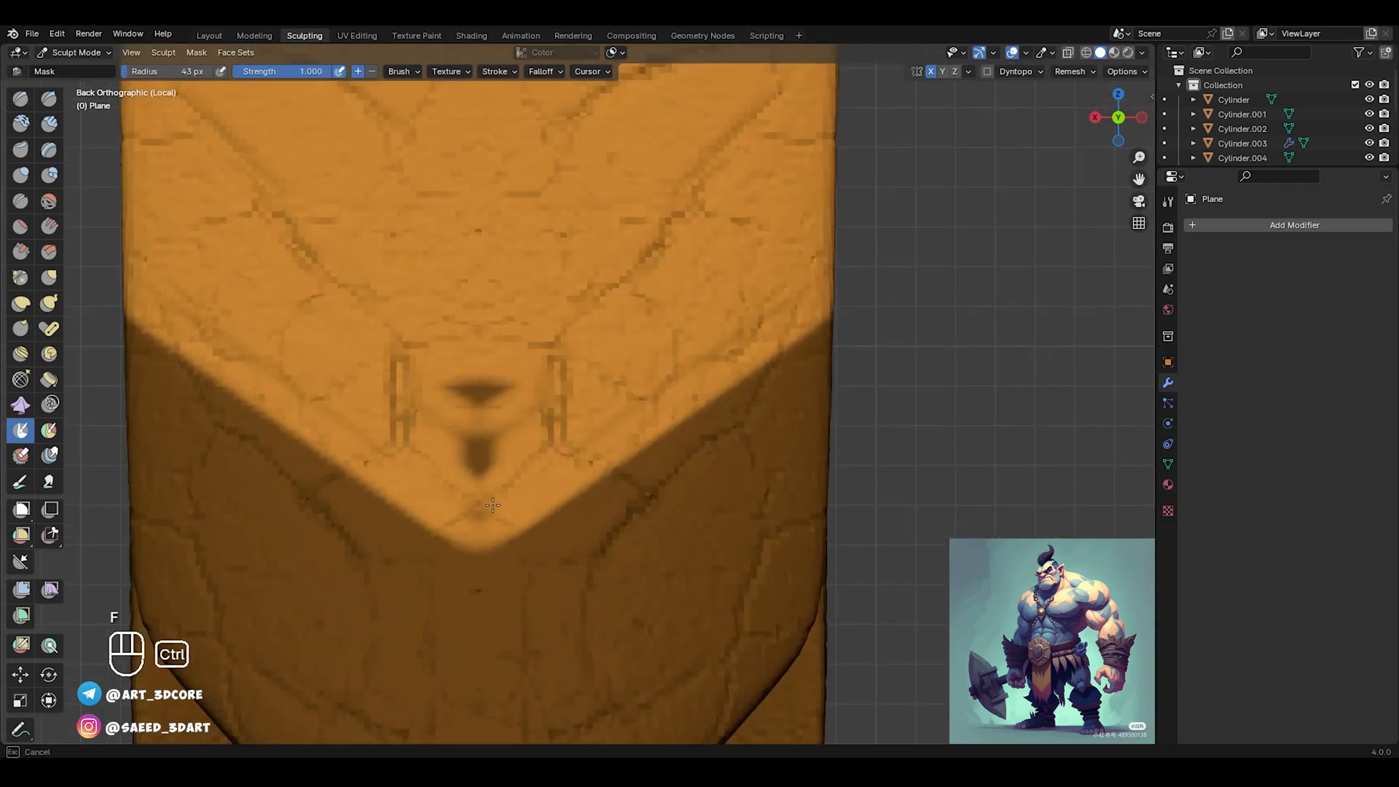
{"action": "mouse_move", "coordinate": [492, 505]}
{"action": "left_mouse_down", "text": "ctrl"}
{"action": "mouse_move", "coordinate": [483, 368]}
{"action": "mouse_move", "coordinate": [435, 408]}
{"action": "left_mouse_up", "text": "ctrl"}
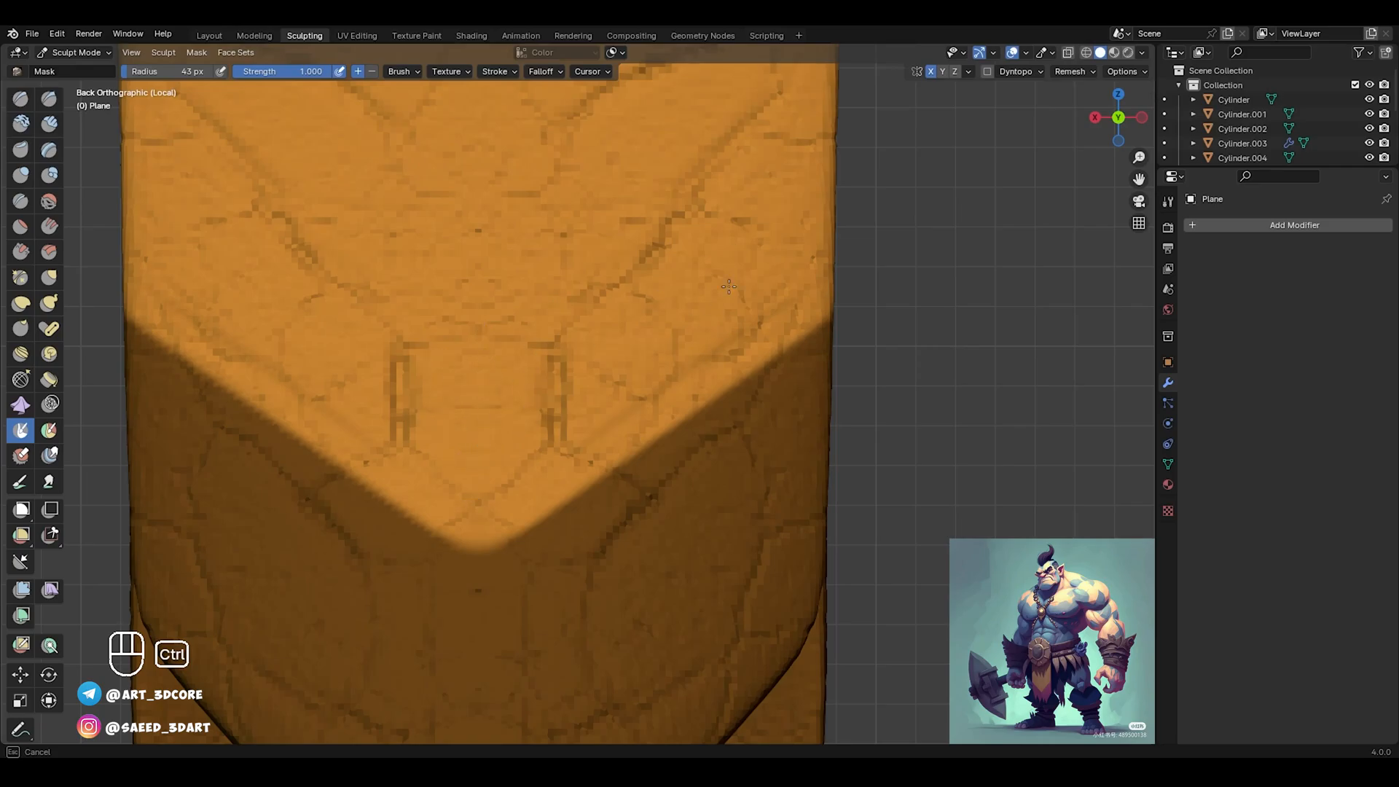
{"action": "key", "text": "f"}
{"action": "left_click", "coordinate": [702, 356]}
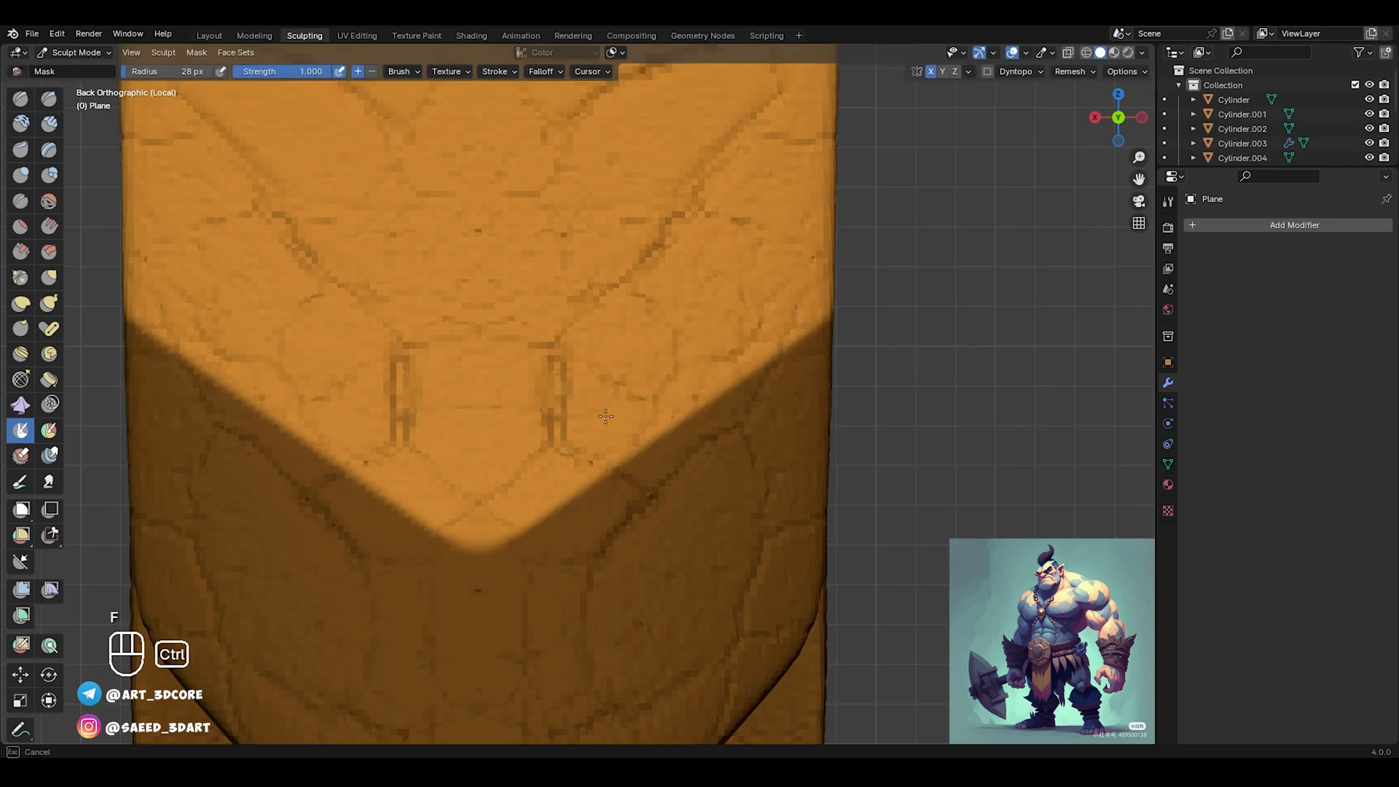
Check the V-shaped mask on both panels and apply Sharpen Mask three times to crisp its edge
{"action": "mouse_move", "coordinate": [593, 310]}
{"action": "middle_mouse_down", "text": "ctrl"}
{"action": "mouse_move", "coordinate": [484, 391]}
{"action": "mouse_move", "coordinate": [701, 393]}
{"action": "mouse_move", "coordinate": [704, 370]}
{"action": "middle_mouse_up", "text": "ctrl"}
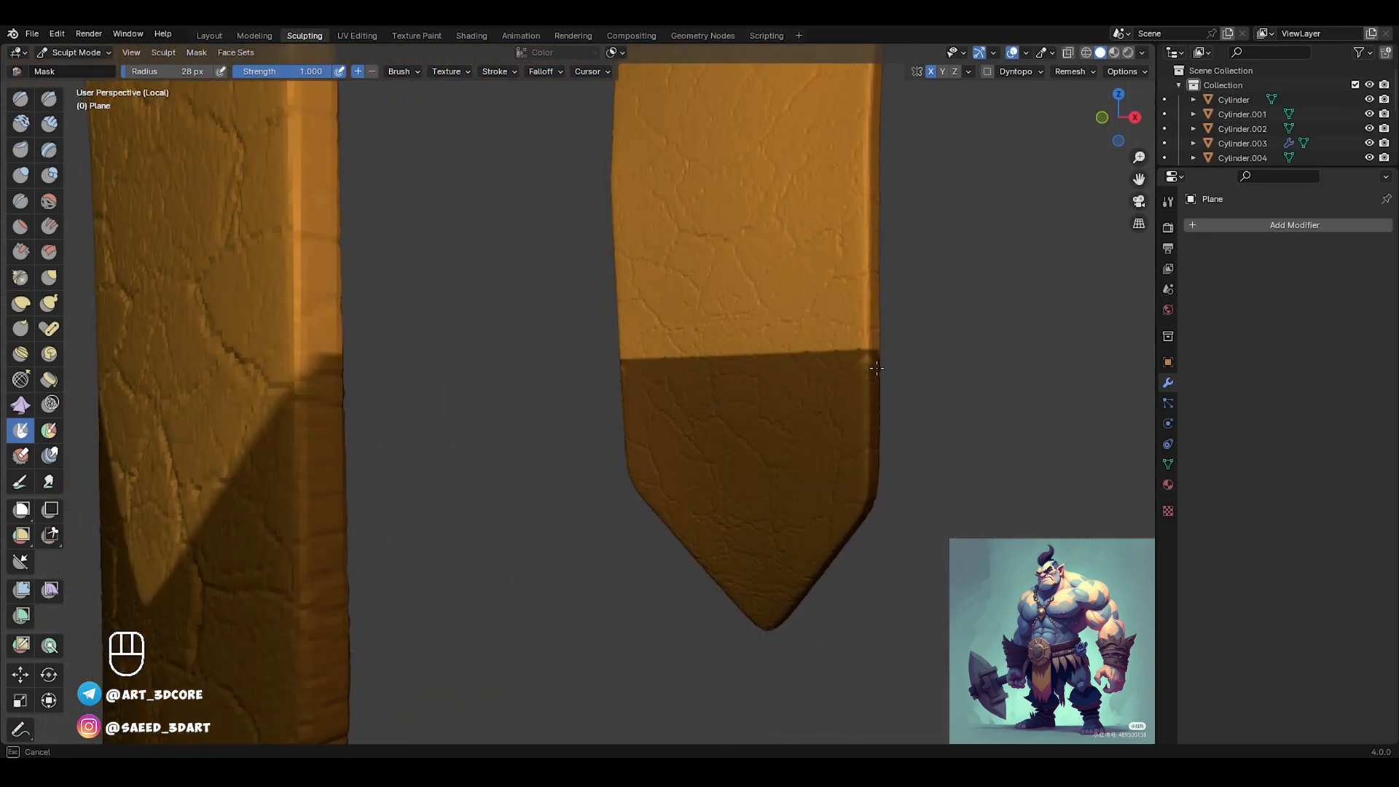
{"action": "middle_click_drag", "start_coordinate": [876, 359], "coordinate": [867, 369]}
{"action": "mouse_move", "coordinate": [722, 433]}
{"action": "middle_mouse_down"}
{"action": "mouse_move", "coordinate": [796, 431]}
{"action": "mouse_move", "coordinate": [779, 328]}
{"action": "middle_mouse_up"}
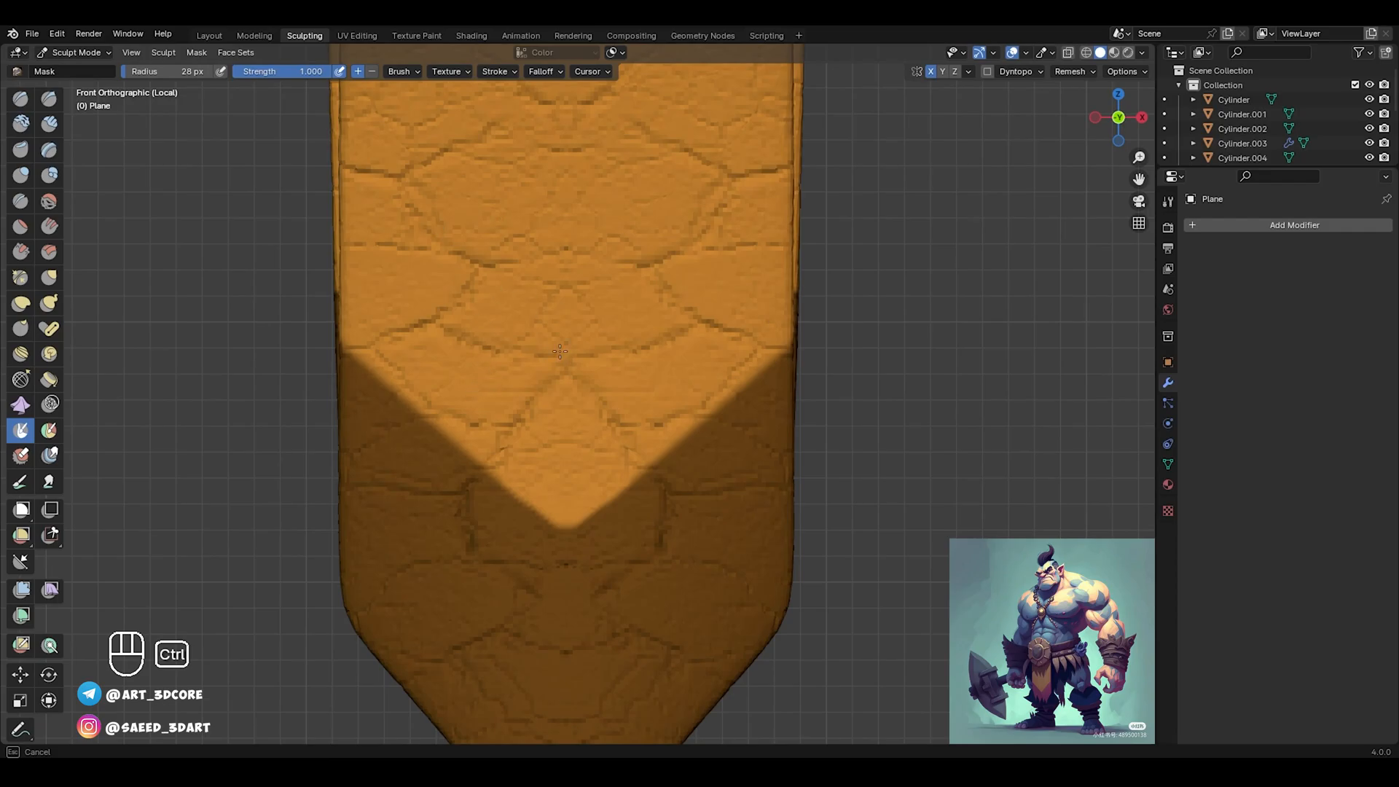
{"action": "middle_click_drag", "start_coordinate": [632, 184], "coordinate": [659, 422], "text": "ctrl"}
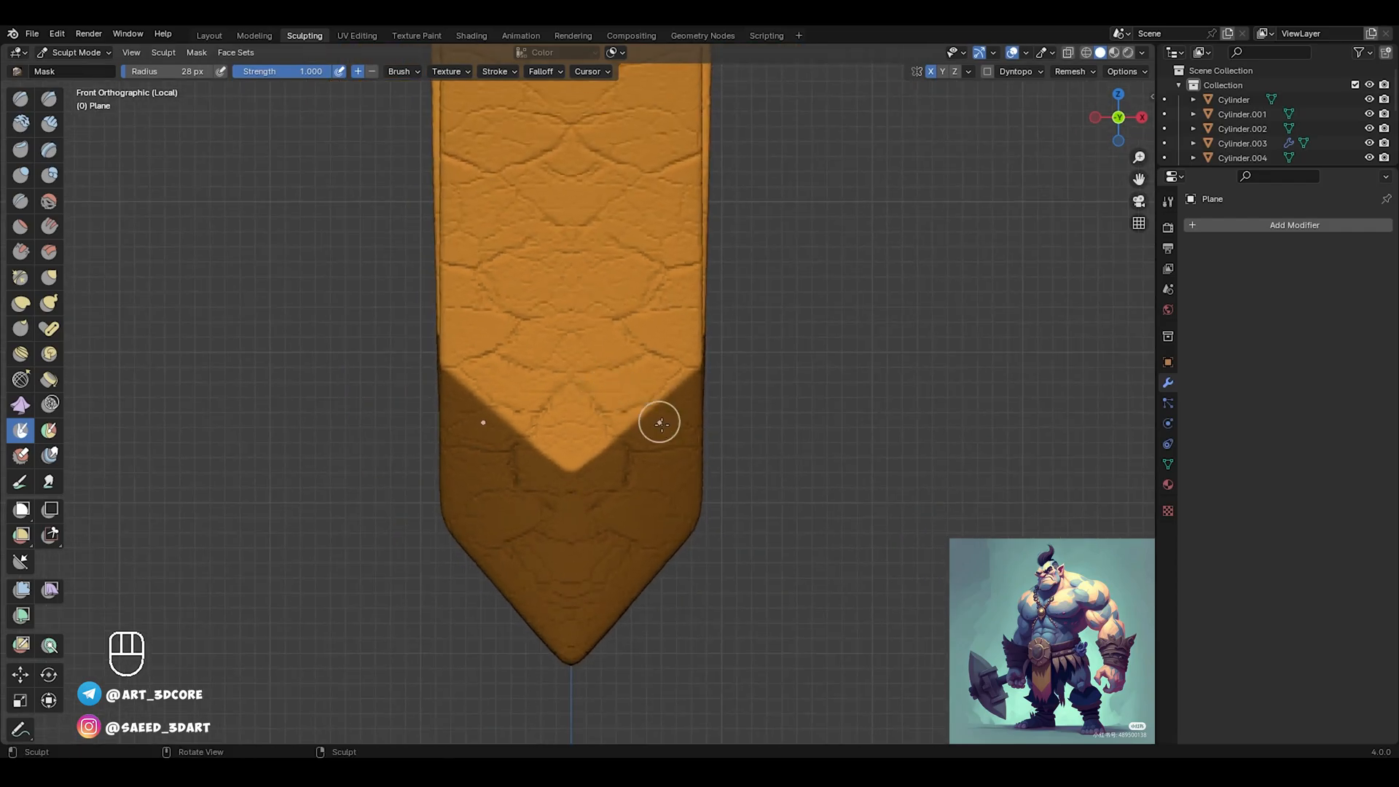
{"action": "key", "text": "a"}
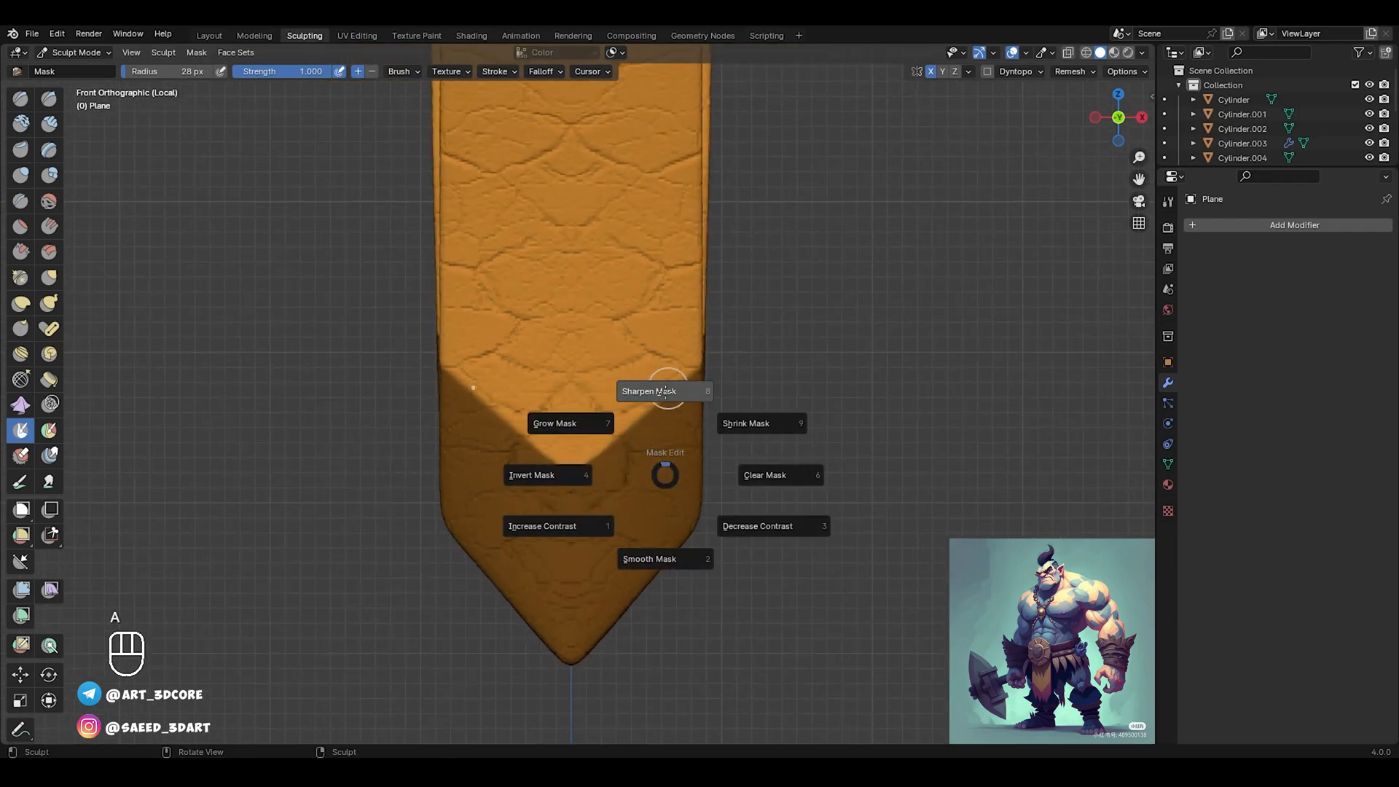
{"action": "left_click", "coordinate": [658, 393]}
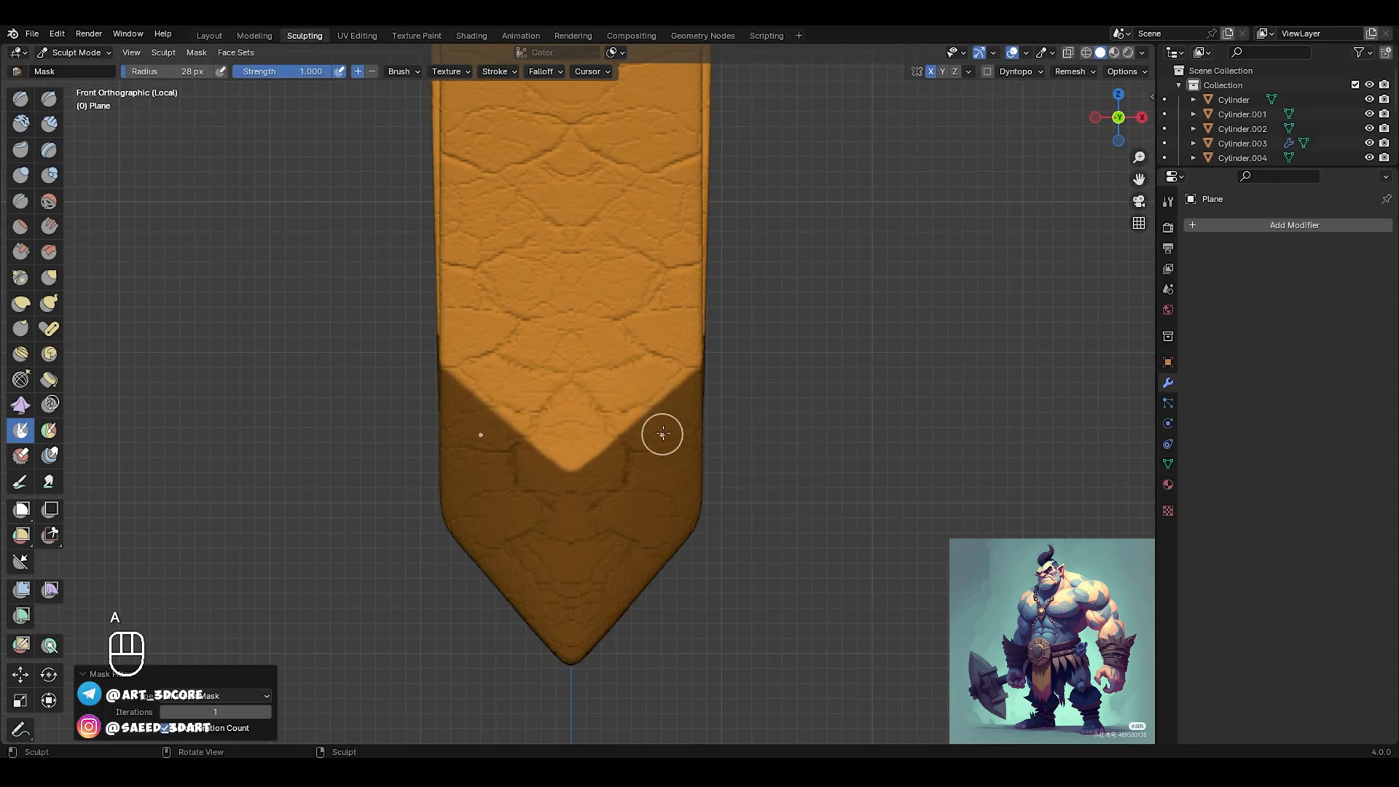
{"action": "key", "text": "a"}
{"action": "left_click", "coordinate": [664, 312]}
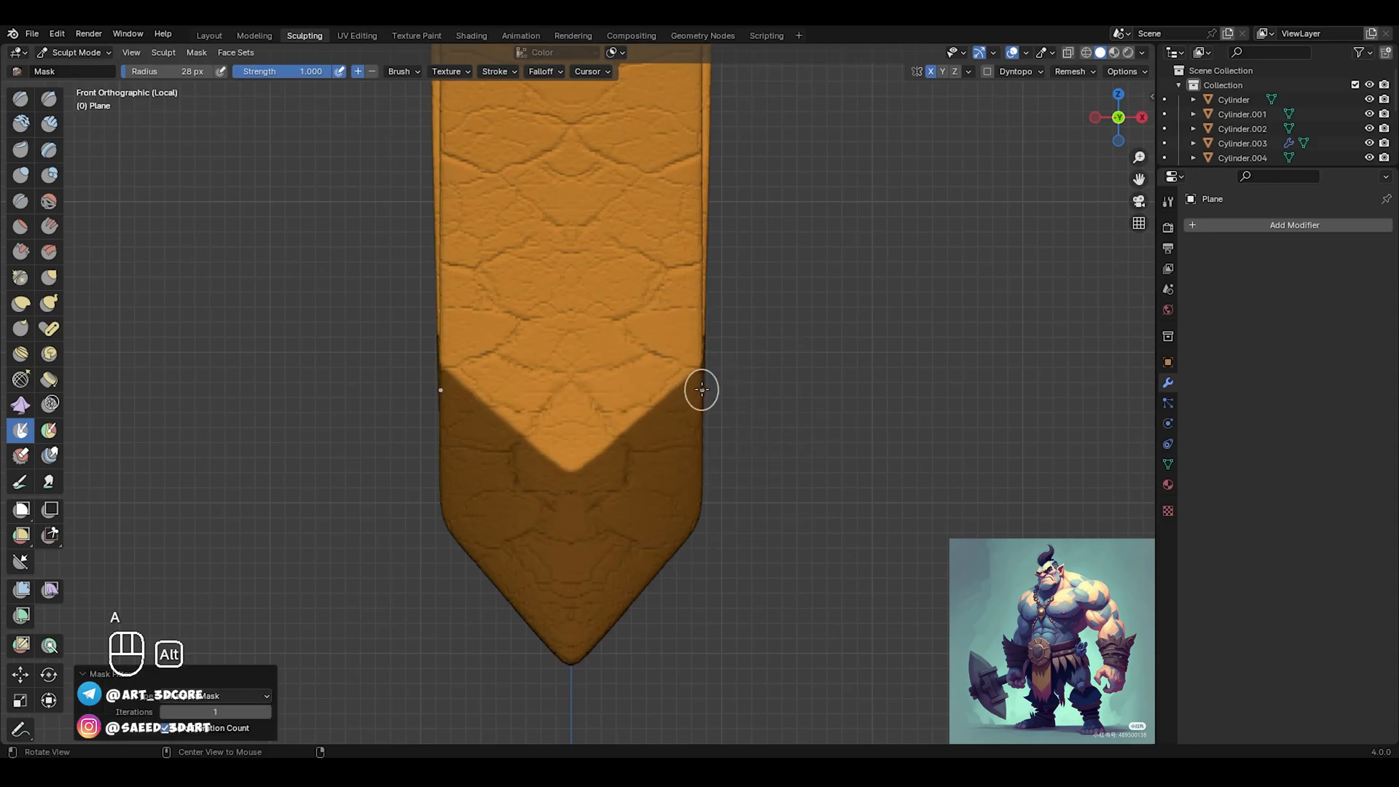
{"action": "middle_click_drag", "start_coordinate": [700, 390], "coordinate": [587, 391], "text": "alt"}
{"action": "key", "text": "a"}
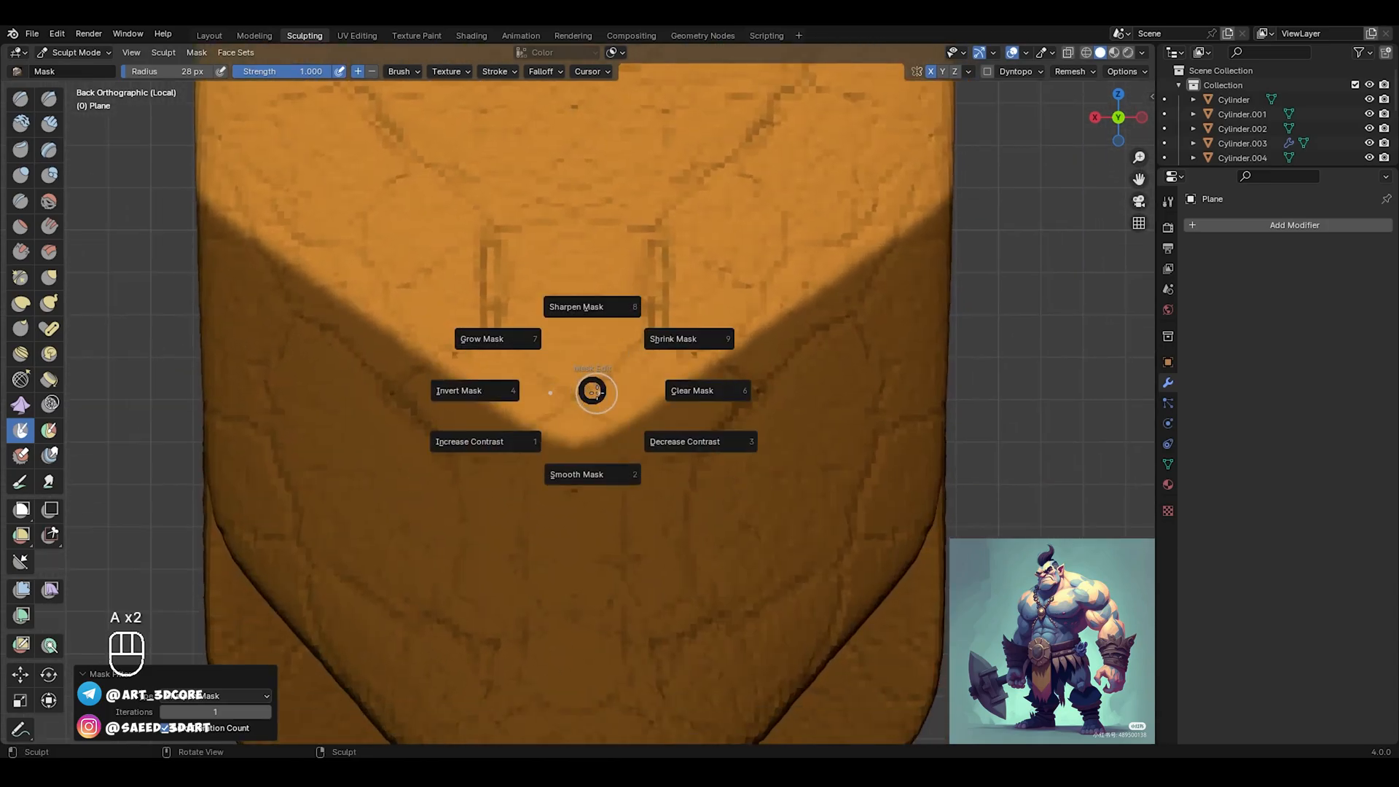
{"action": "left_click", "coordinate": [630, 302]}
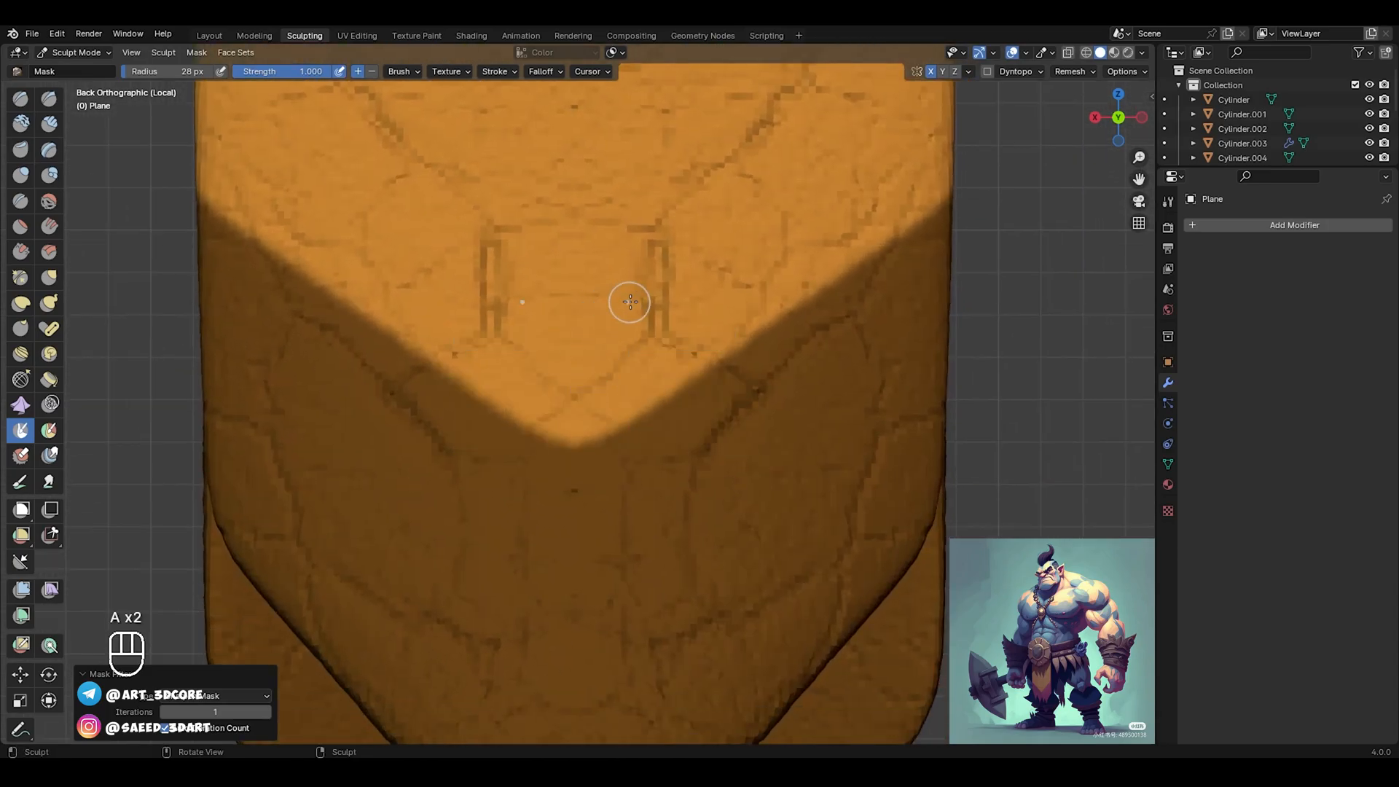
{"action": "left_click", "coordinate": [1010, 52]}
{"action": "left_click", "coordinate": [1010, 52]}
{"action": "mouse_move", "coordinate": [658, 327]}
{"action": "middle_mouse_down", "text": "ctrl+alt"}
{"action": "mouse_move", "coordinate": [524, 372]}
{"action": "mouse_move", "coordinate": [626, 398]}
{"action": "mouse_move", "coordinate": [806, 318]}
{"action": "middle_mouse_up", "text": "ctrl+alt"}
{"action": "key", "text": "ctrl+Tab"}
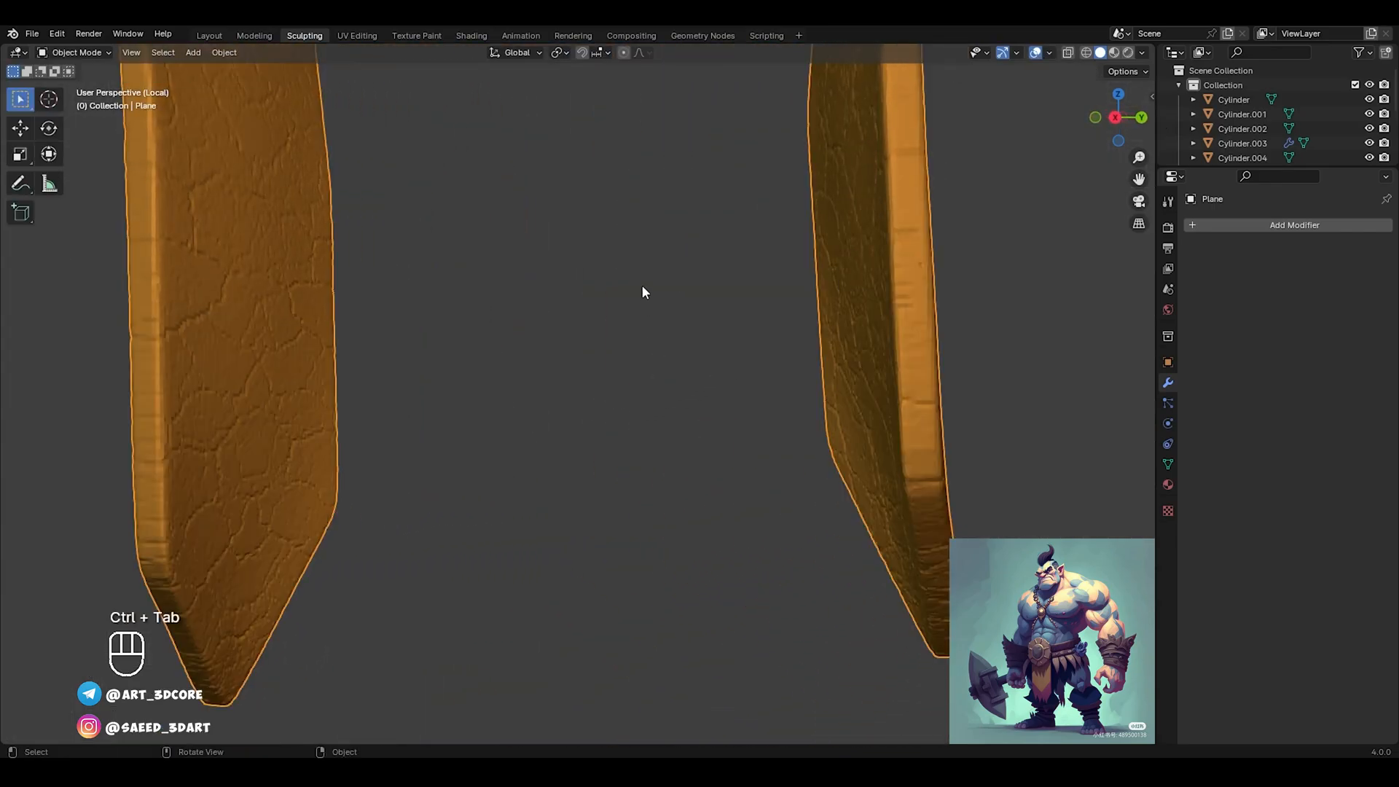
{"action": "key", "text": "ctrl+Tab"}
{"action": "middle_click_drag", "start_coordinate": [658, 370], "coordinate": [615, 357]}
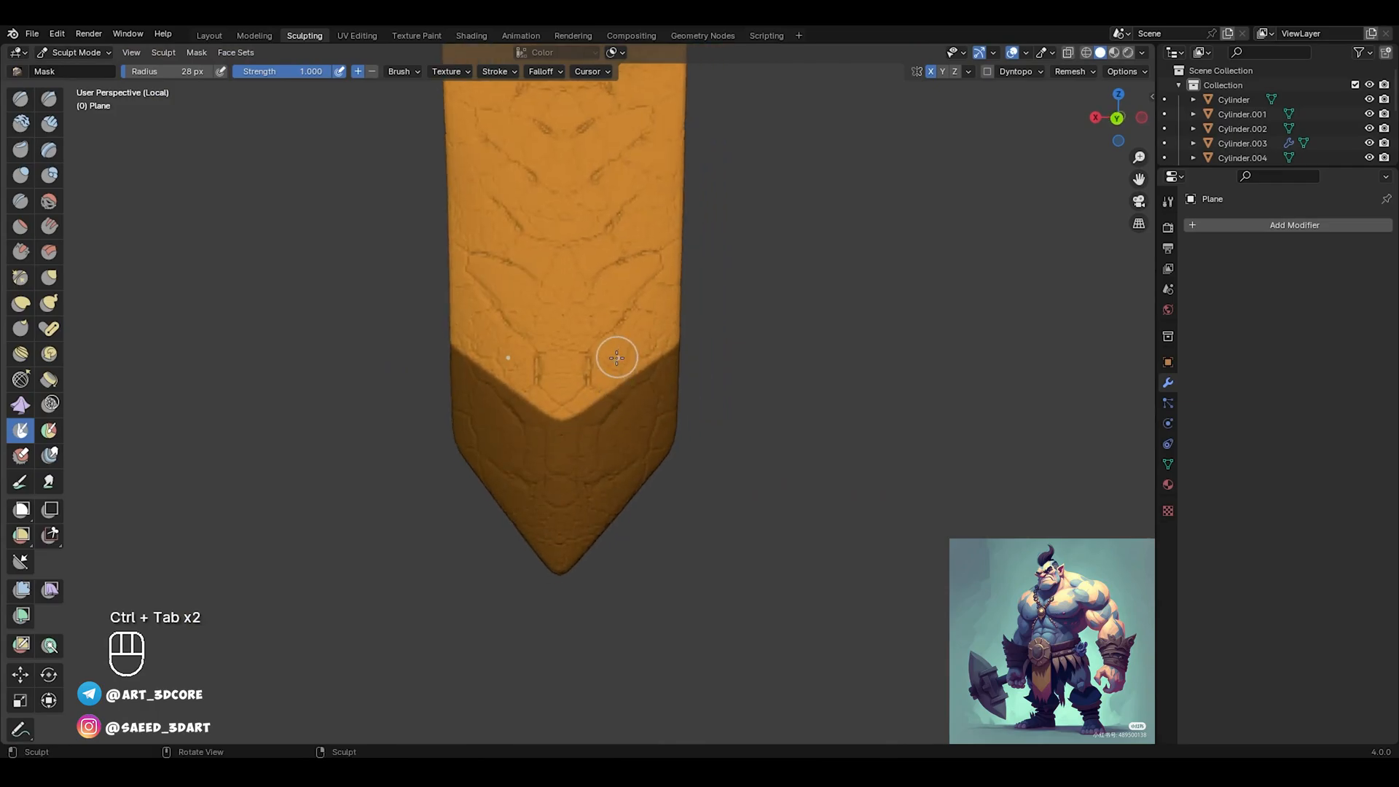
Try smoothing the mask, undo it, and apply Sharpen Mask instead
{"action": "key", "text": "a"}
{"action": "left_click", "coordinate": [626, 453]}
{"action": "middle_click_drag", "start_coordinate": [600, 447], "coordinate": [605, 409], "text": "ctrl"}
{"action": "key", "text": "ctrl+z"}
{"action": "key", "text": "a"}
{"action": "left_click", "coordinate": [607, 307]}
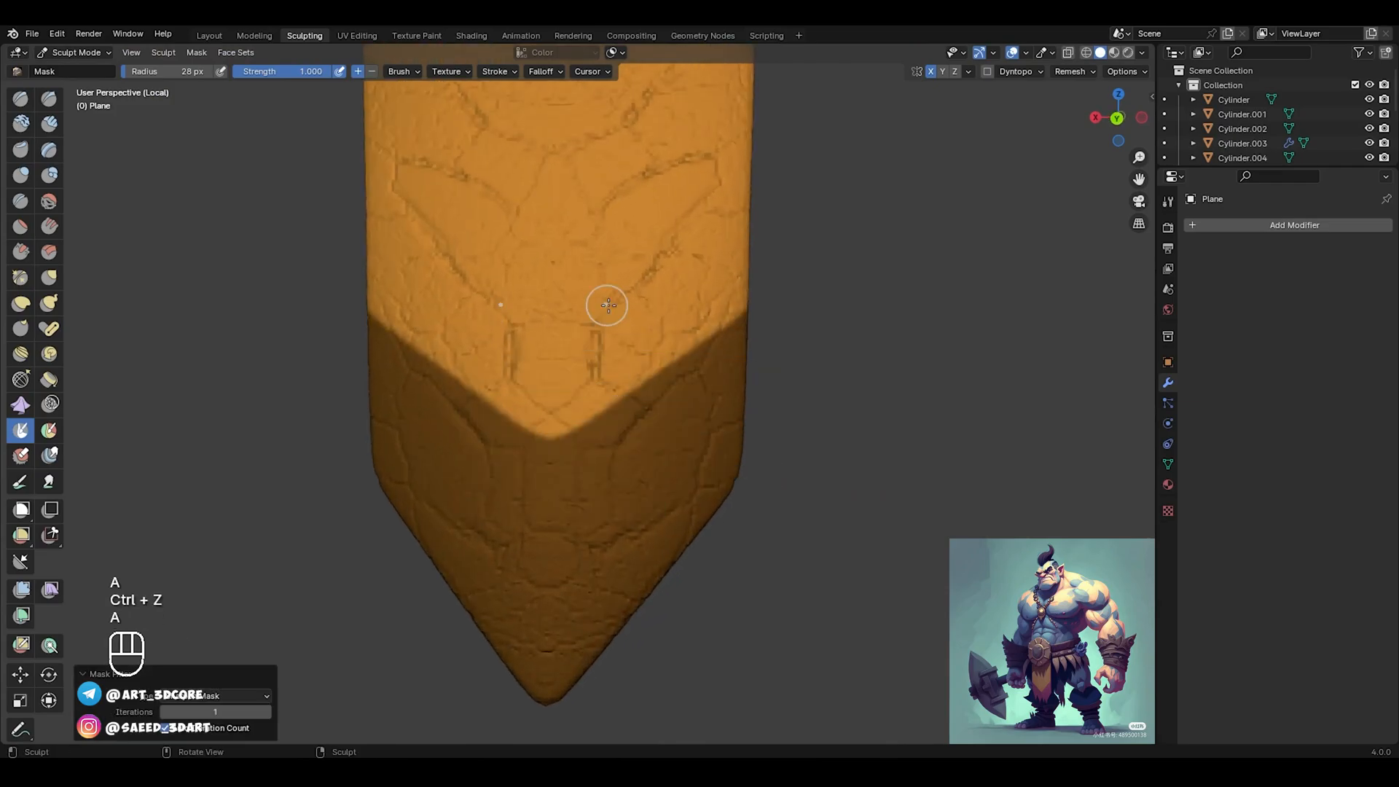
Try shrinking and growing the mask, undoing each attempt
{"action": "key", "text": "a"}
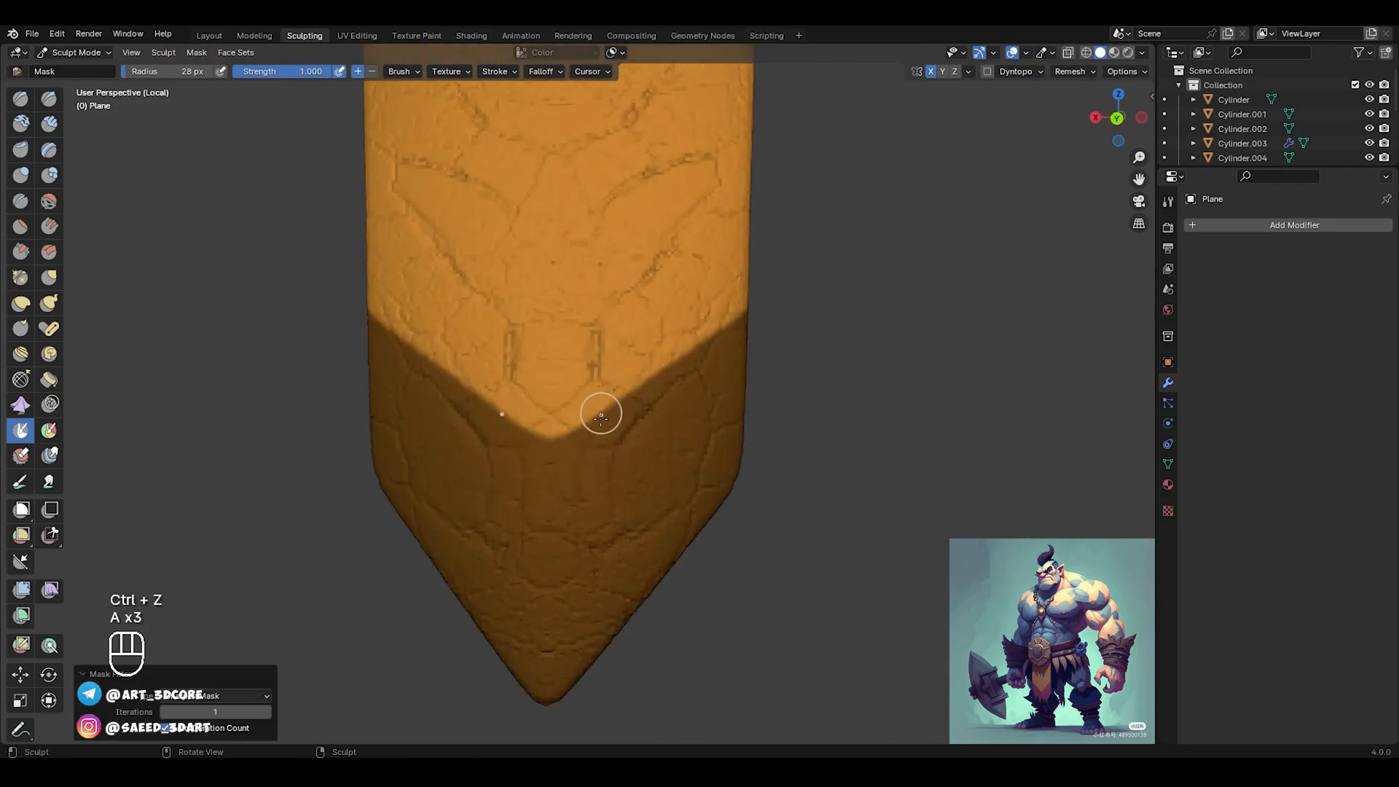
{"action": "key", "text": "a"}
{"action": "left_click", "coordinate": [712, 378]}
{"action": "key", "text": "ctrl+z"}
{"action": "key", "text": "a"}
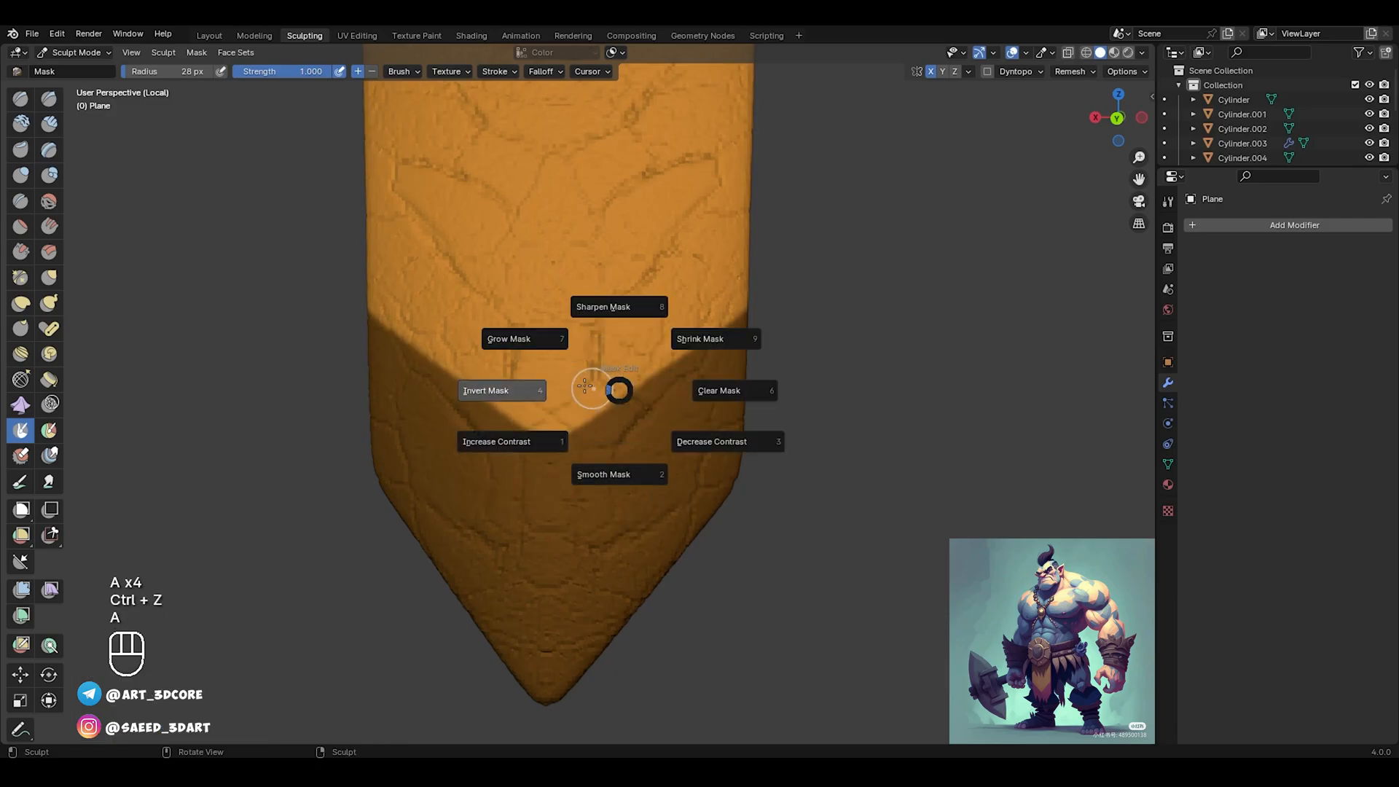
{"action": "left_click", "coordinate": [524, 323]}
{"action": "key", "text": "ctrl+z"}
Decrease the mask's contrast and invert the mask so the panels' pointed lower sections are unmasked
{"action": "key", "text": "a"}
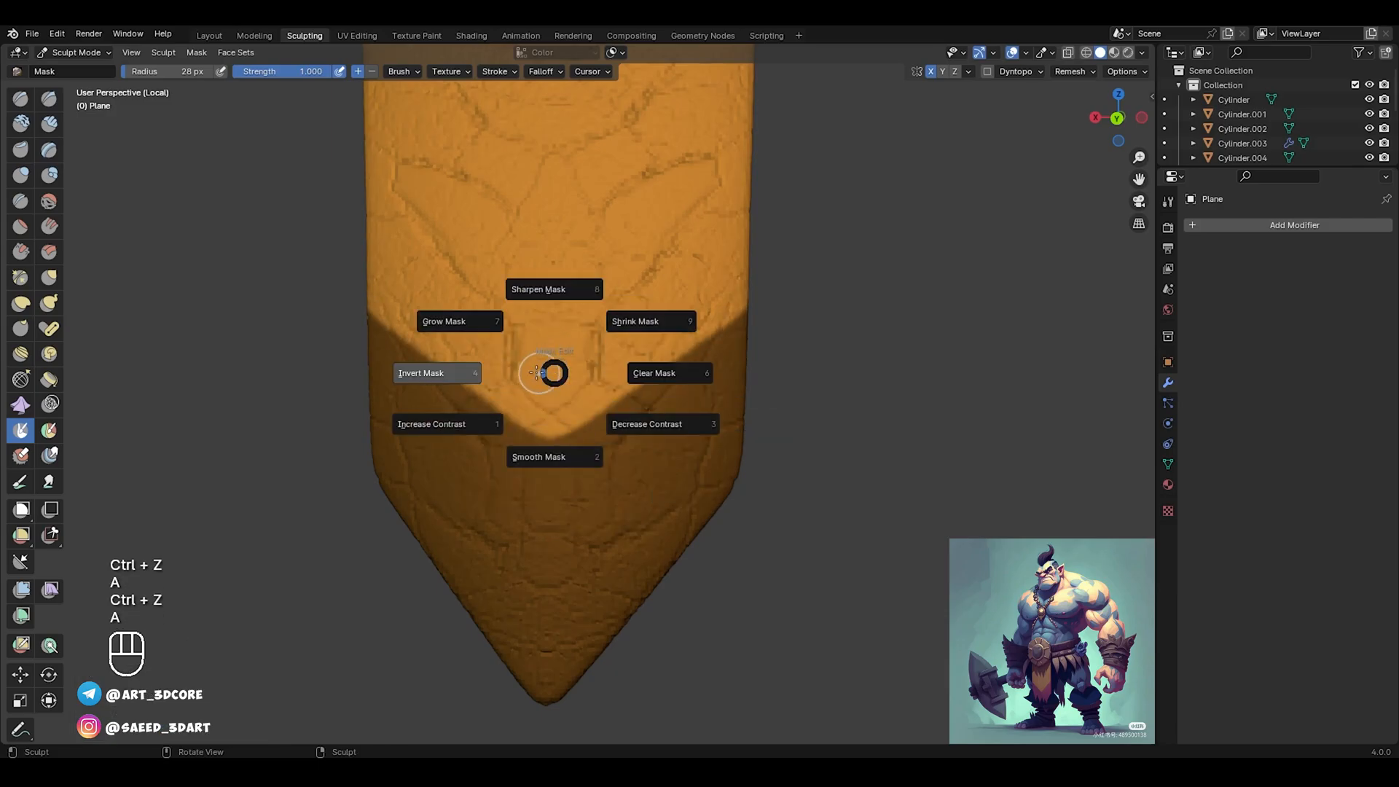
{"action": "left_click", "coordinate": [636, 411]}
{"action": "left_click_drag", "start_coordinate": [567, 320], "coordinate": [622, 440], "text": "alt"}
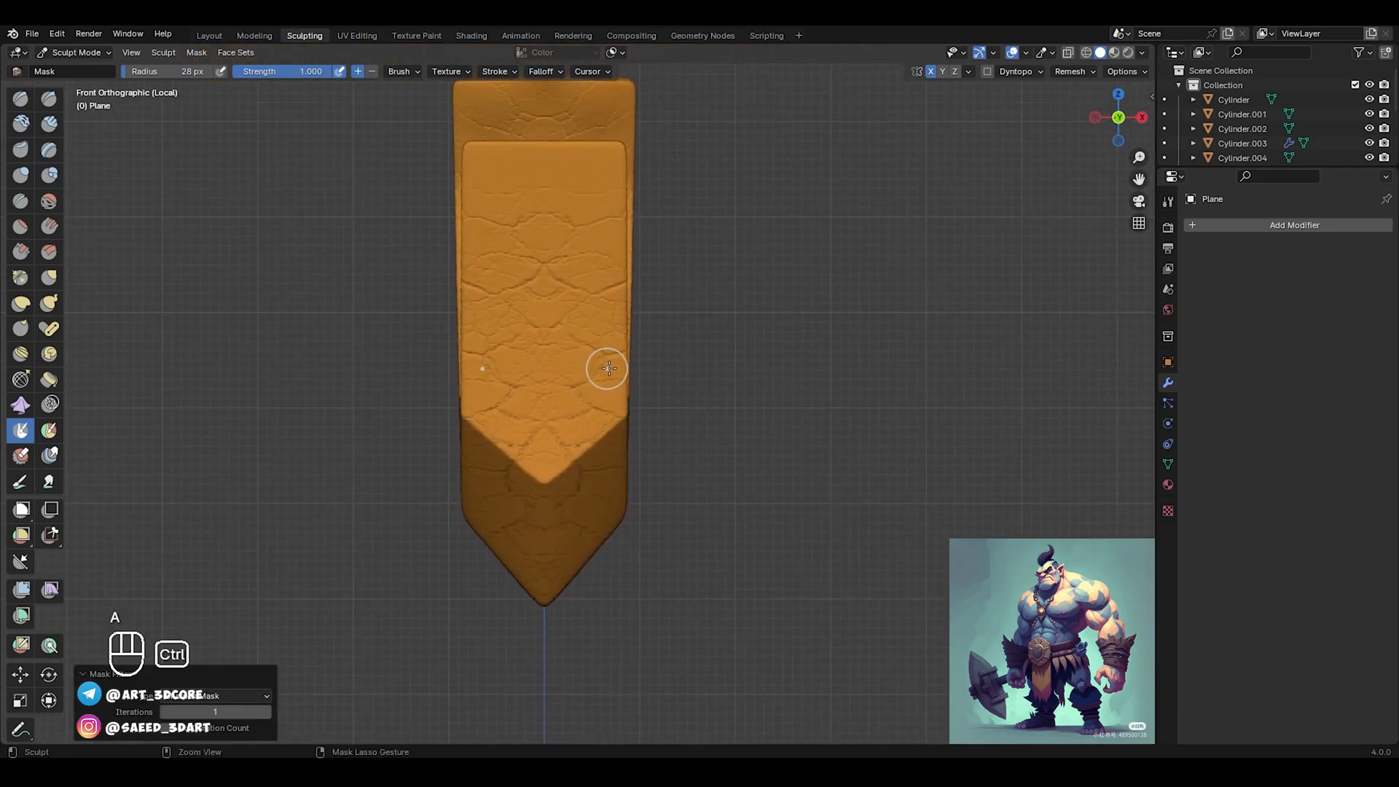
{"action": "key", "text": "ctrl+i"}
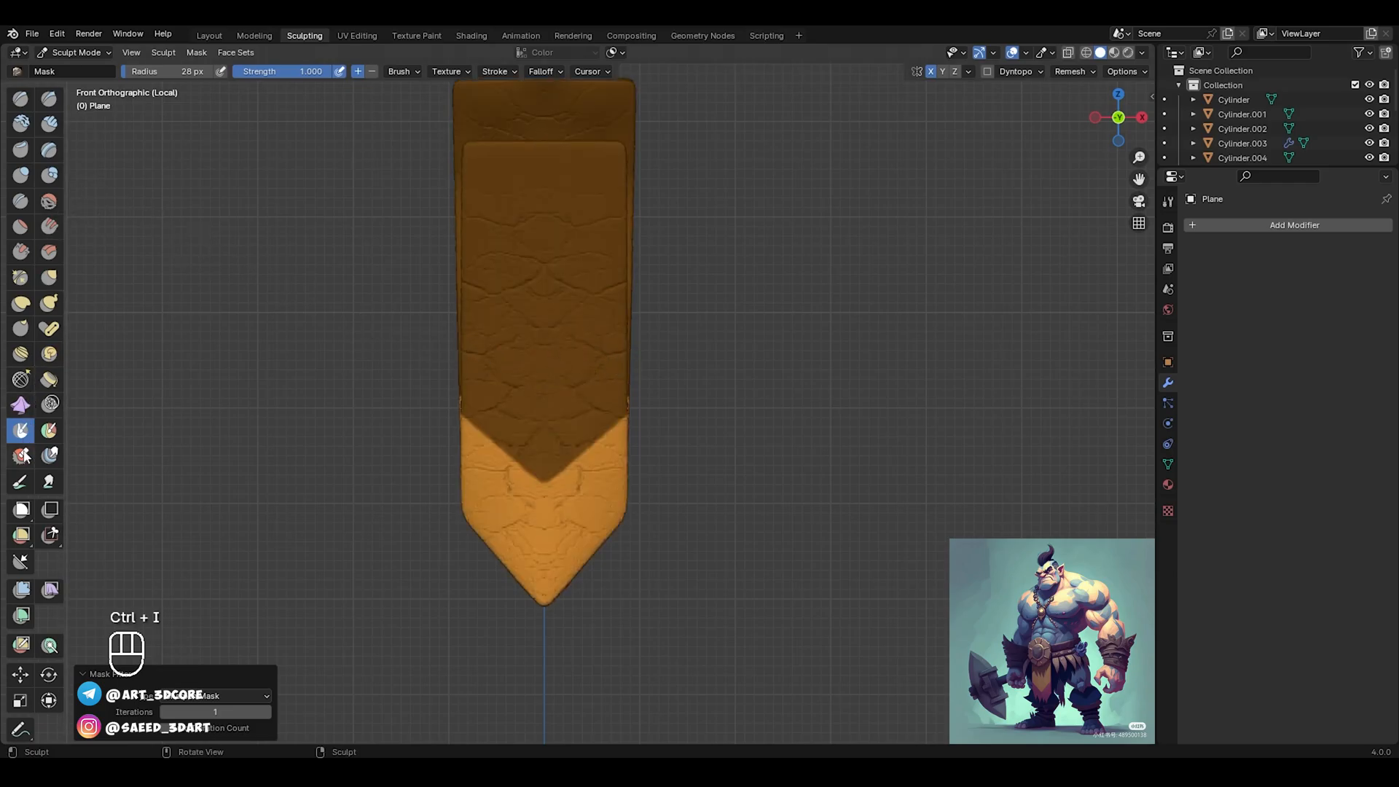
Switch to the Paint brush at a 125 px radius, try painting the front panel's tip with the mauve secondary color, and undo the stroke
{"action": "left_click", "coordinate": [21, 484]}
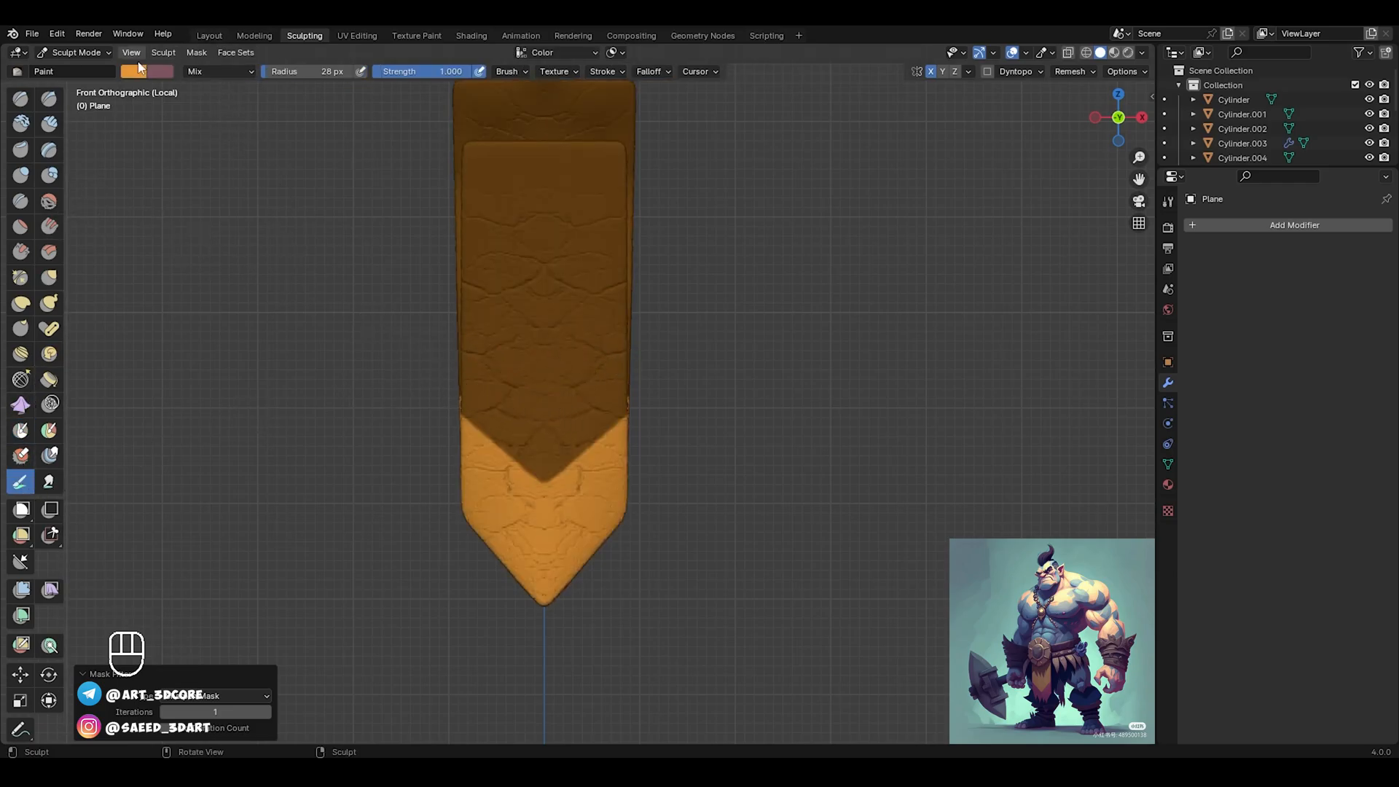
{"action": "key", "text": "f"}
{"action": "left_click", "coordinate": [742, 521]}
{"action": "mouse_move", "coordinate": [611, 518]}
{"action": "left_mouse_down", "text": "ctrl"}
{"action": "mouse_move", "coordinate": [553, 516]}
{"action": "mouse_move", "coordinate": [496, 472]}
{"action": "left_mouse_up", "text": "ctrl"}
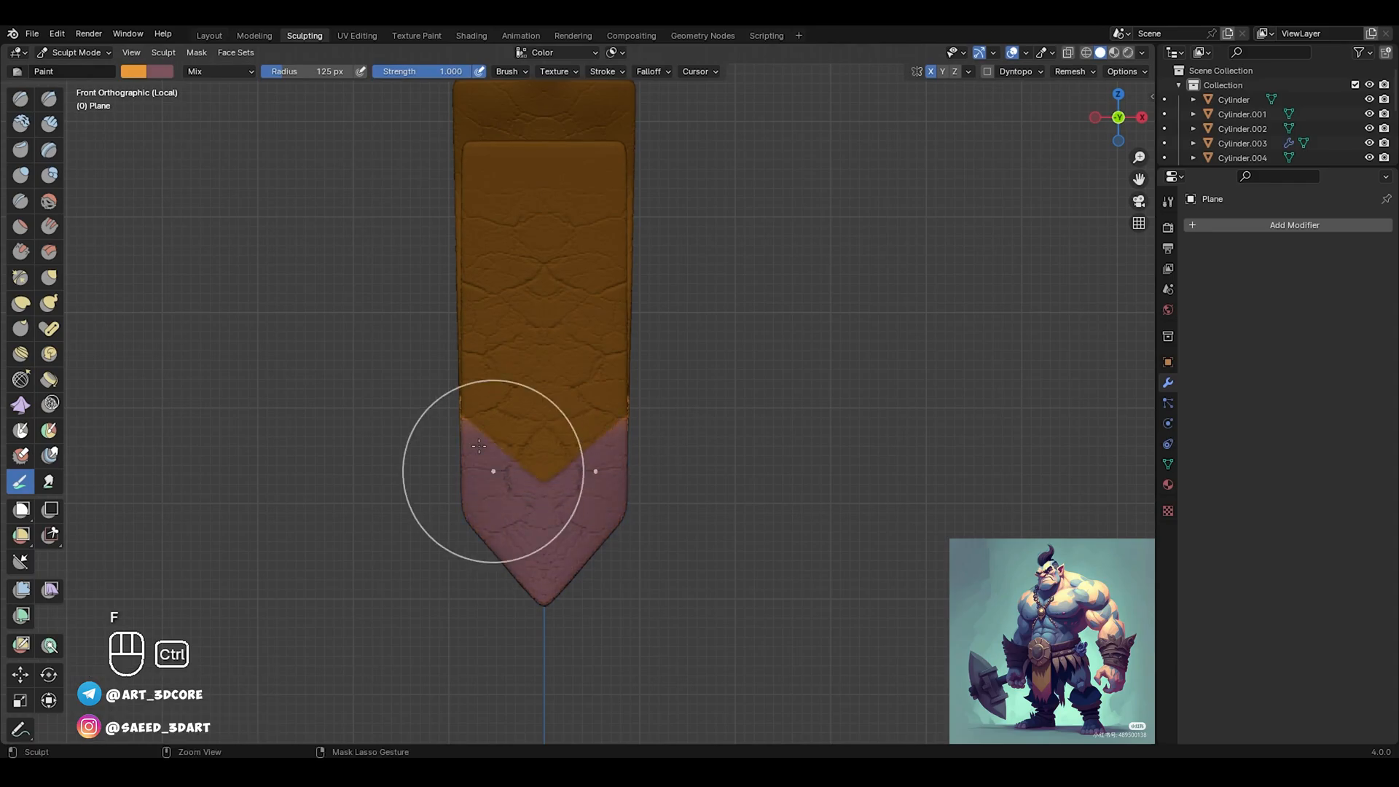
{"action": "key", "text": "ctrl+z"}
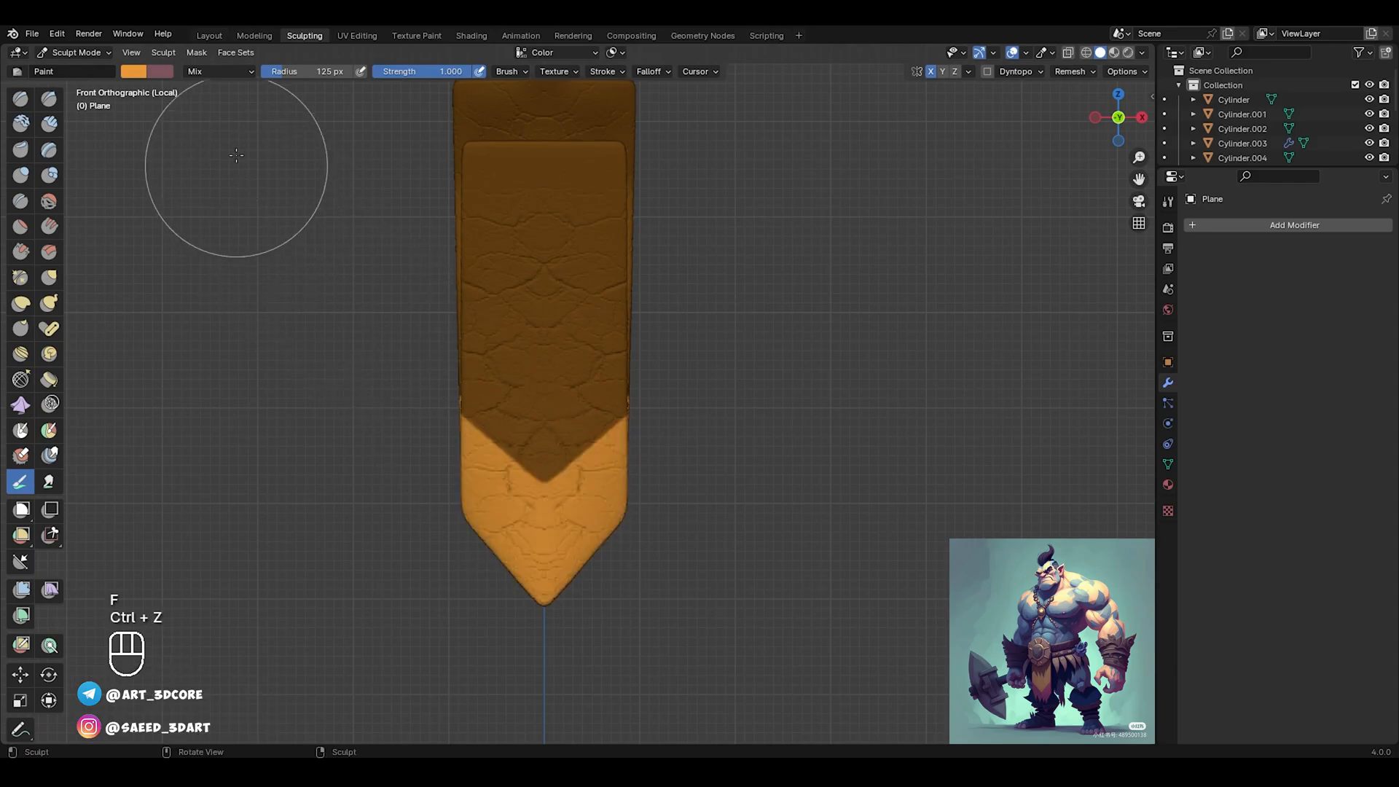
Set the primary paint color to pink (hue 0.954, saturation 0.604) and paint the unmasked pointed ends of both loincloth panels
{"action": "left_click", "coordinate": [132, 71]}
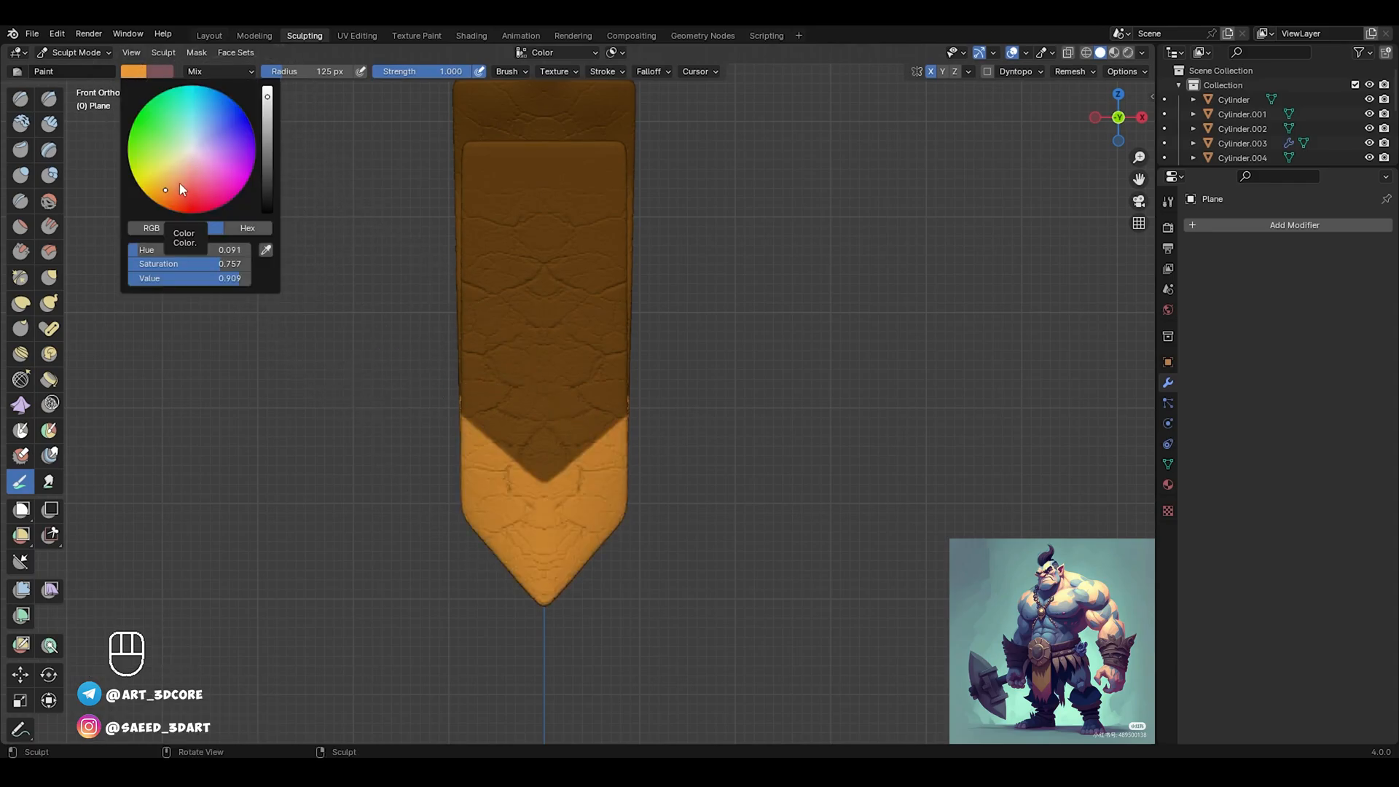
{"action": "mouse_move", "coordinate": [179, 182]}
{"action": "left_mouse_down"}
{"action": "mouse_move", "coordinate": [246, 179]}
{"action": "mouse_move", "coordinate": [198, 186]}
{"action": "left_mouse_up"}
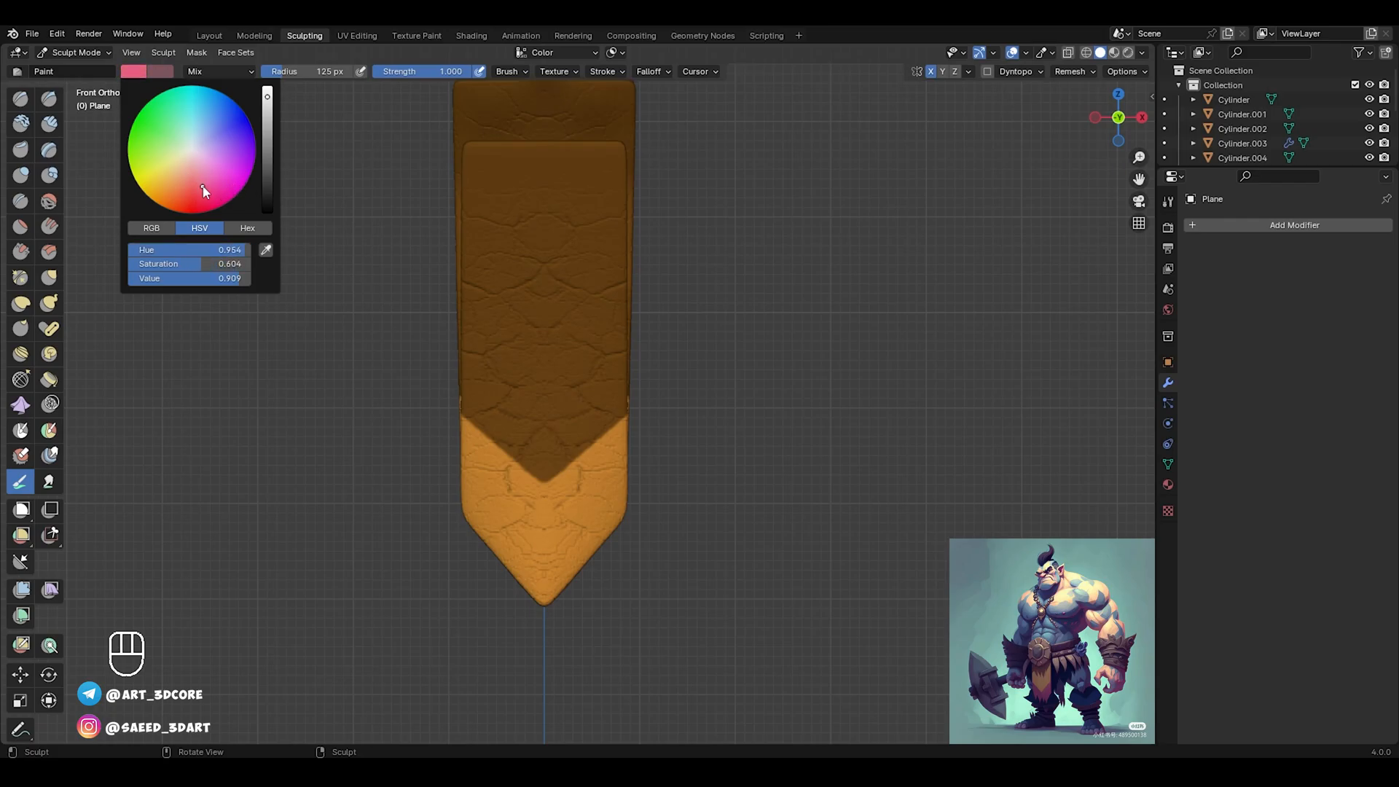
{"action": "mouse_move", "coordinate": [605, 472]}
{"action": "left_mouse_down"}
{"action": "mouse_move", "coordinate": [551, 492]}
{"action": "mouse_move", "coordinate": [555, 503]}
{"action": "mouse_move", "coordinate": [556, 445]}
{"action": "left_mouse_up"}
{"action": "mouse_move", "coordinate": [678, 373]}
{"action": "middle_mouse_down", "text": "ctrl"}
{"action": "mouse_move", "coordinate": [515, 422]}
{"action": "mouse_move", "coordinate": [681, 515]}
{"action": "middle_mouse_up", "text": "ctrl"}
{"action": "middle_click_drag", "start_coordinate": [683, 468], "coordinate": [634, 452]}
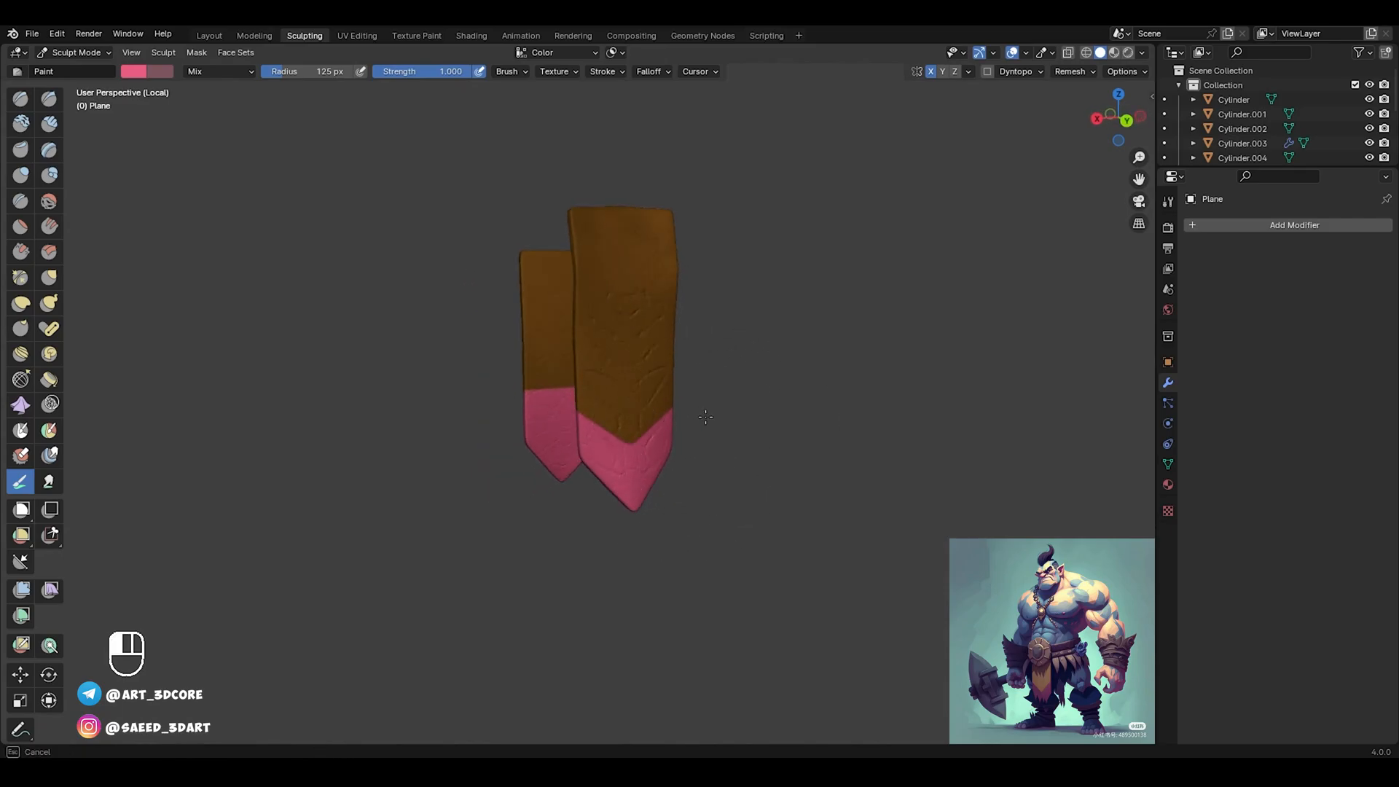
Try clearing the mask from the loincloth panels, inspect them from the front, and undo the clearing
{"action": "key", "text": "alt+m"}
{"action": "middle_click_drag", "start_coordinate": [485, 413], "coordinate": [693, 428]}
{"action": "middle_click_drag", "start_coordinate": [623, 374], "coordinate": [641, 390], "text": "ctrl"}
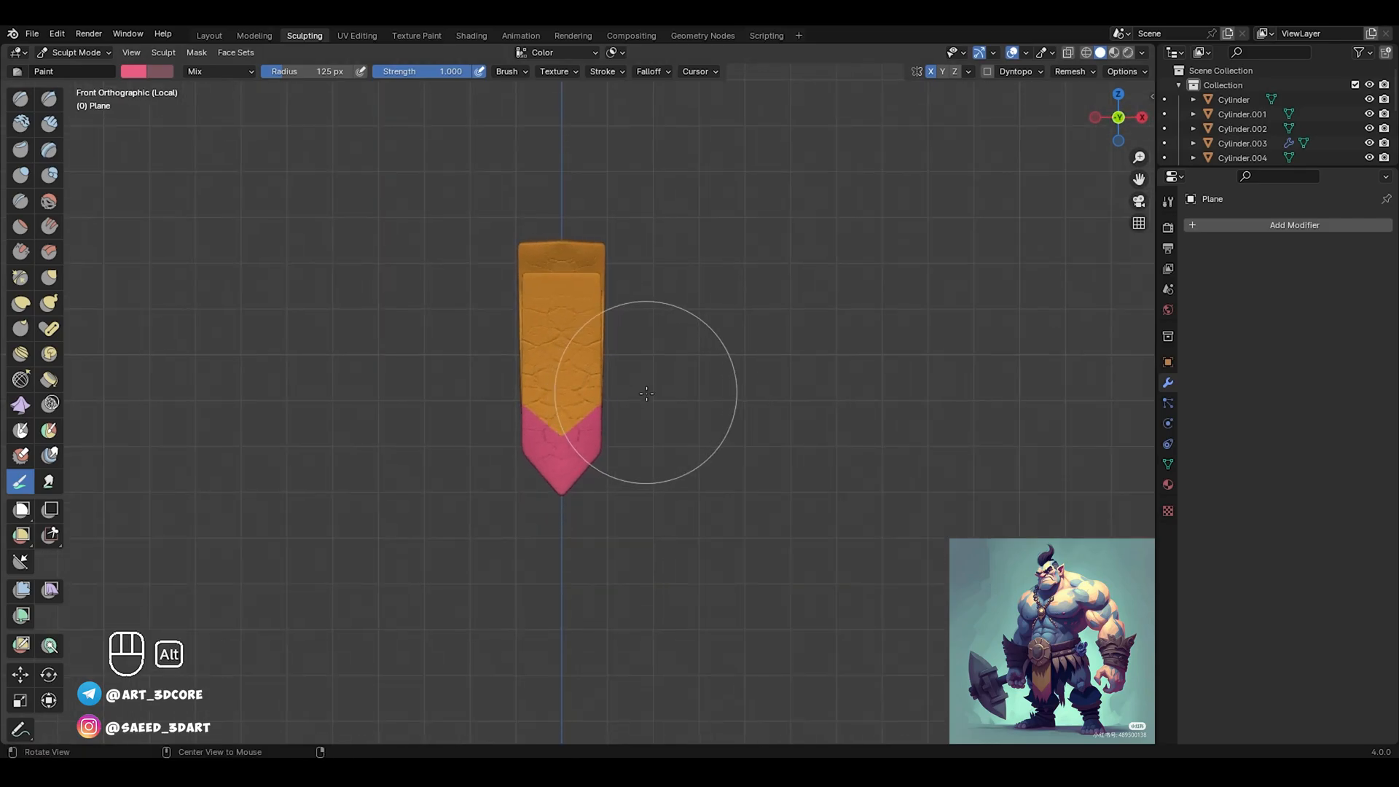
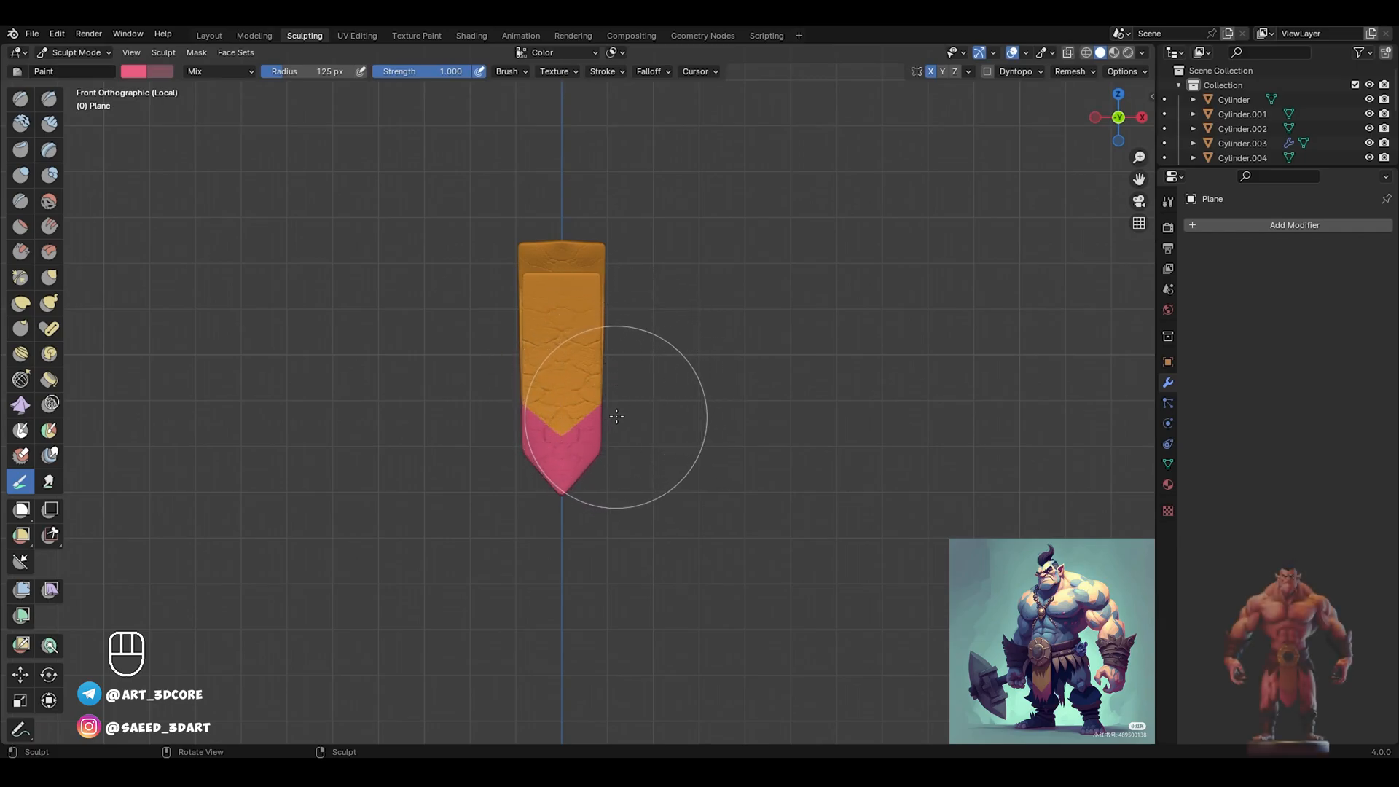
{"action": "key", "text": "ctrl+z"}
Invert the mask onto the pink ends, reduce the brush radius to 73 px, and invert the mask back
{"action": "middle_click_drag", "start_coordinate": [618, 411], "coordinate": [587, 394], "text": "ctrl"}
{"action": "key", "text": "ctrl+i"}
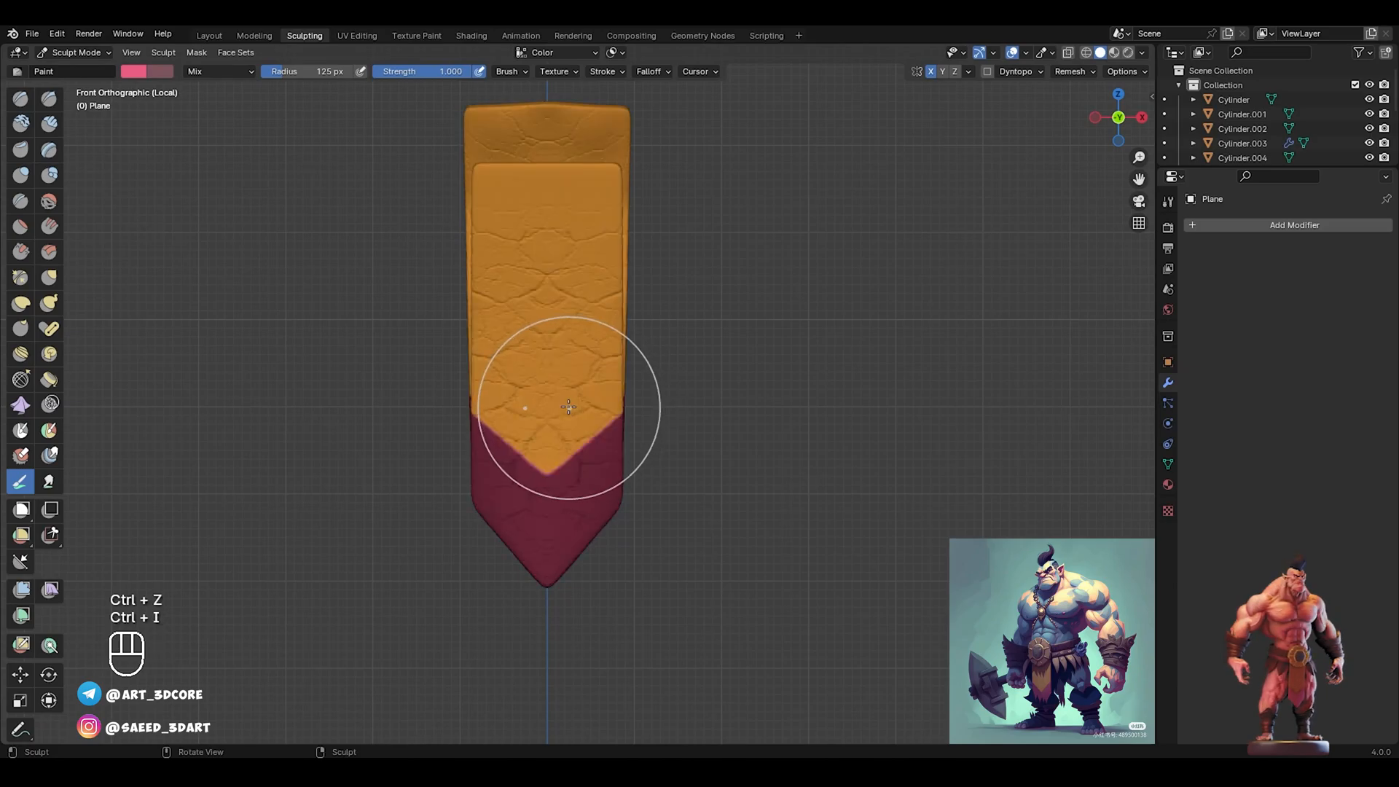
{"action": "key", "text": "f"}
{"action": "scroll", "coordinate": [643, 481], "scroll_direction": "up", "scroll_amount": 4}
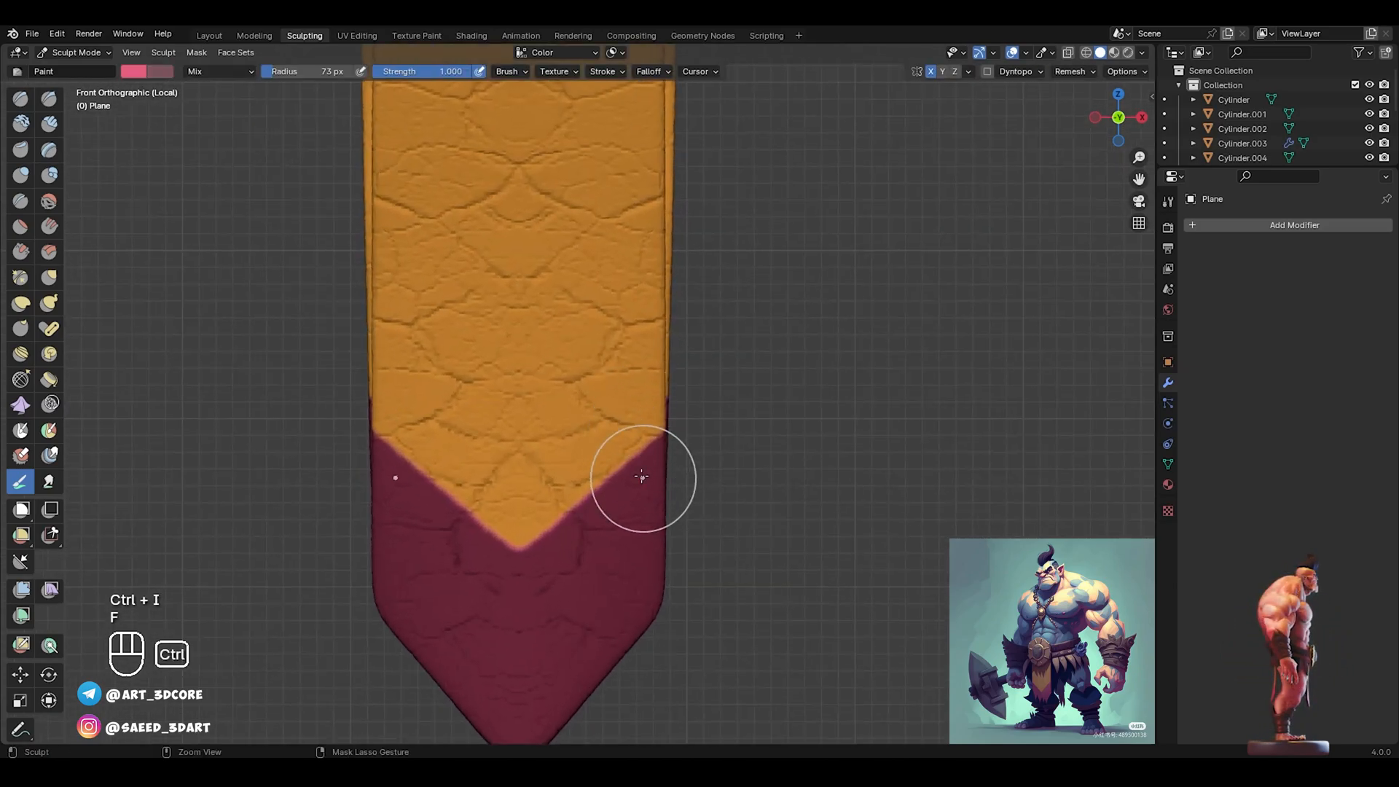
{"action": "key", "text": "ctrl+KP_1"}
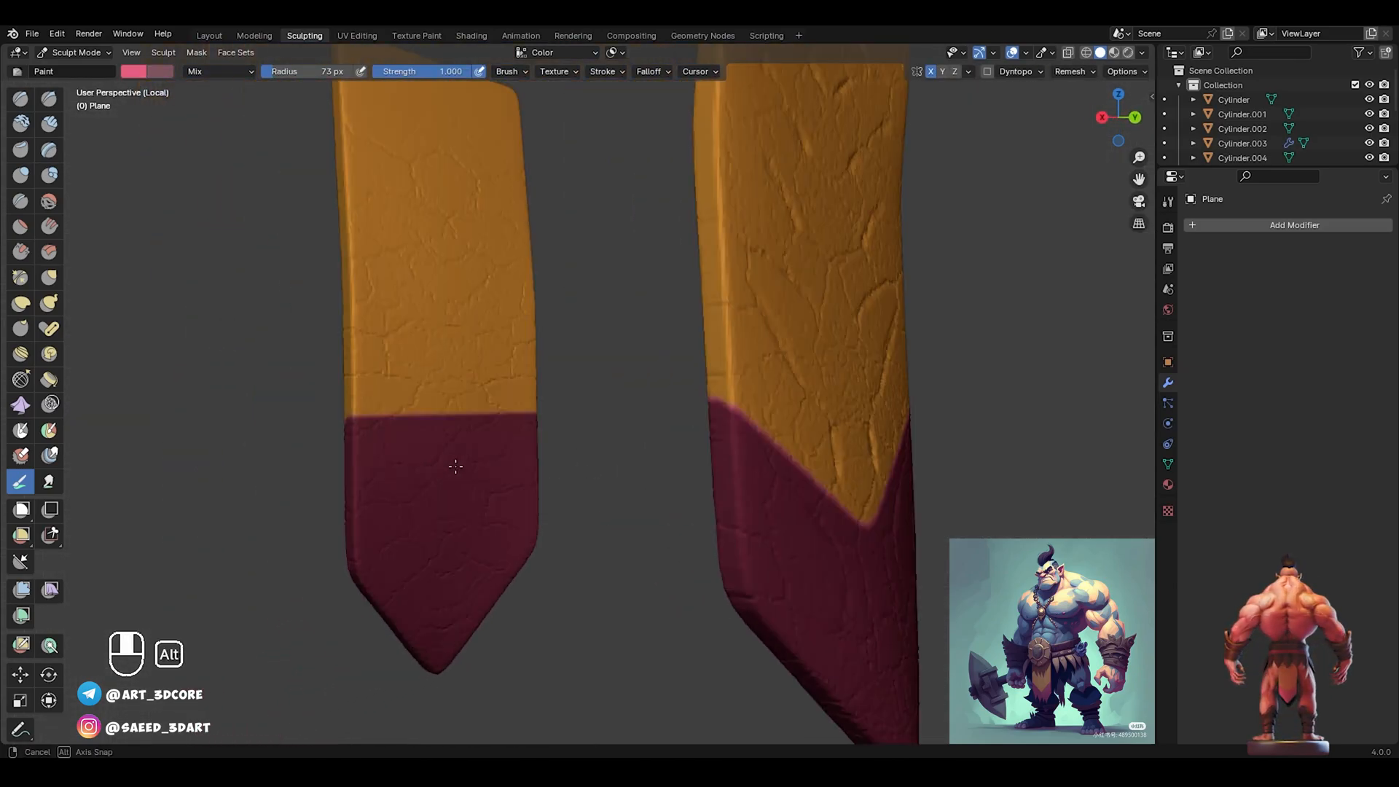
{"action": "key", "text": "ctrl+i"}
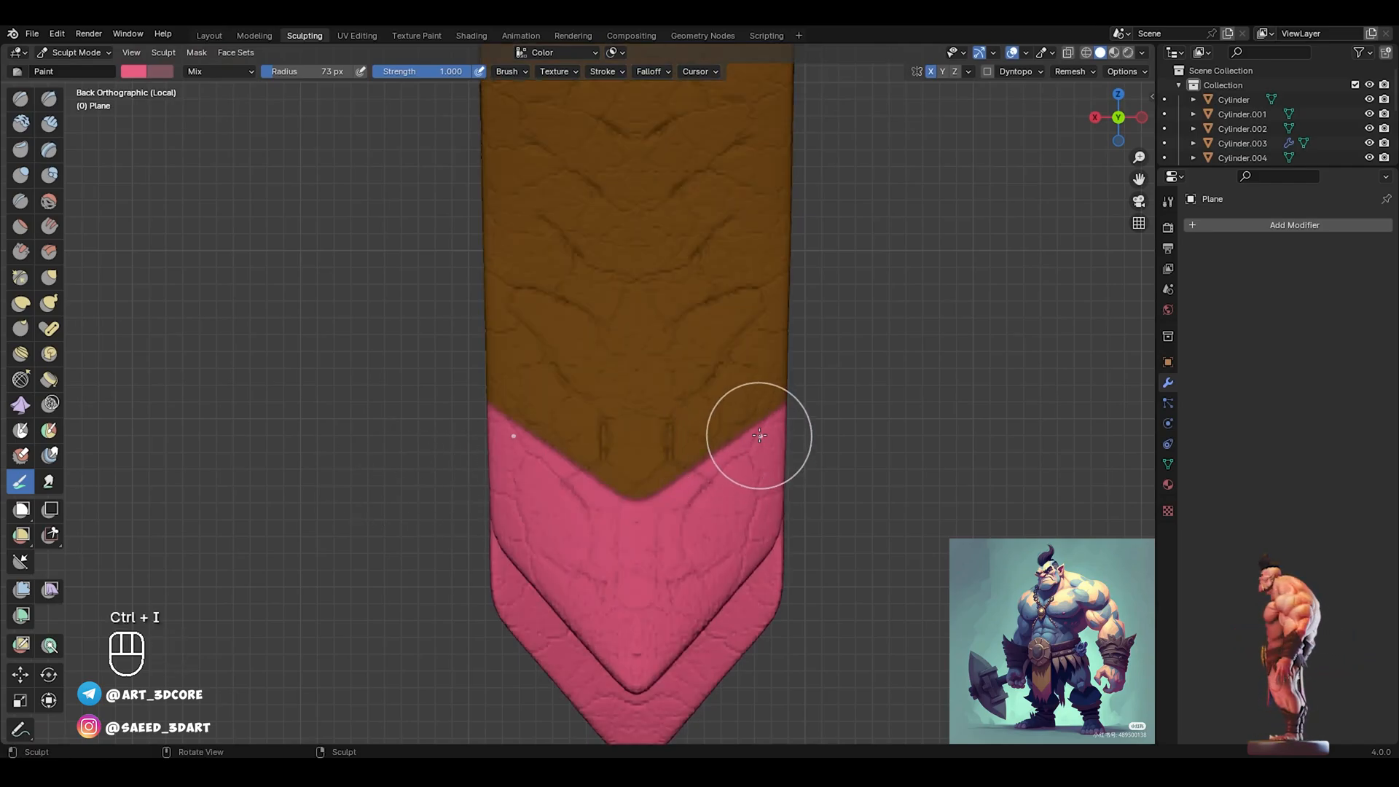
Try clearing the panels' mask again and undo back to the masked upper sections
{"action": "middle_click_drag", "start_coordinate": [795, 423], "coordinate": [471, 438]}
{"action": "key", "text": "alt+m"}
{"action": "key", "text": "ctrl+z"}
{"action": "key", "text": "ctrl+z"}
{"action": "key", "text": "ctrl+z"}
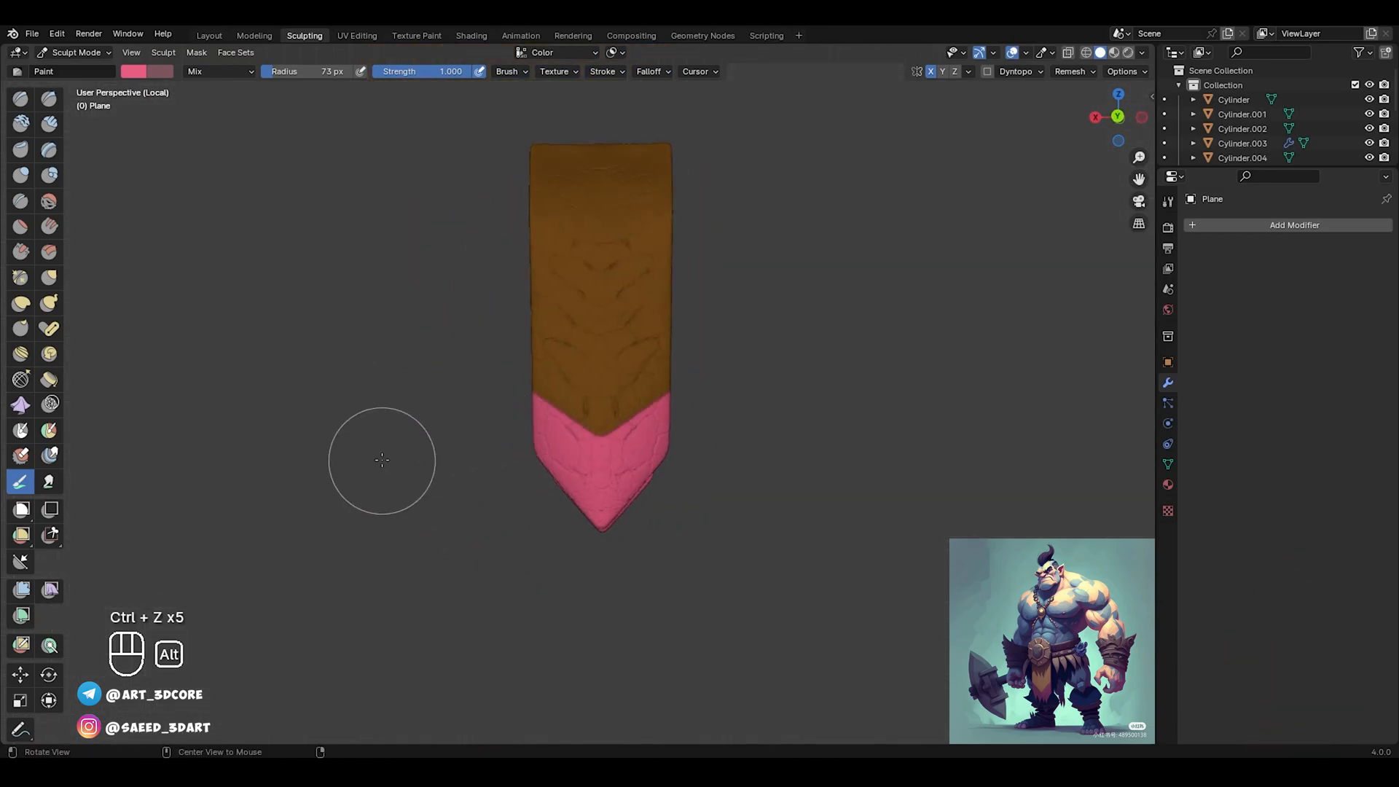
Clear the mask from the loincloth panels and leave local view to show the whole orc from the front
{"action": "middle_click_drag", "start_coordinate": [382, 460], "coordinate": [699, 442]}
{"action": "key", "text": "alt+m"}
{"action": "middle_click_drag", "start_coordinate": [572, 464], "coordinate": [568, 461], "text": "alt"}
{"action": "middle_click_drag", "start_coordinate": [576, 430], "coordinate": [627, 490], "text": "ctrl"}
{"action": "key", "text": "/"}
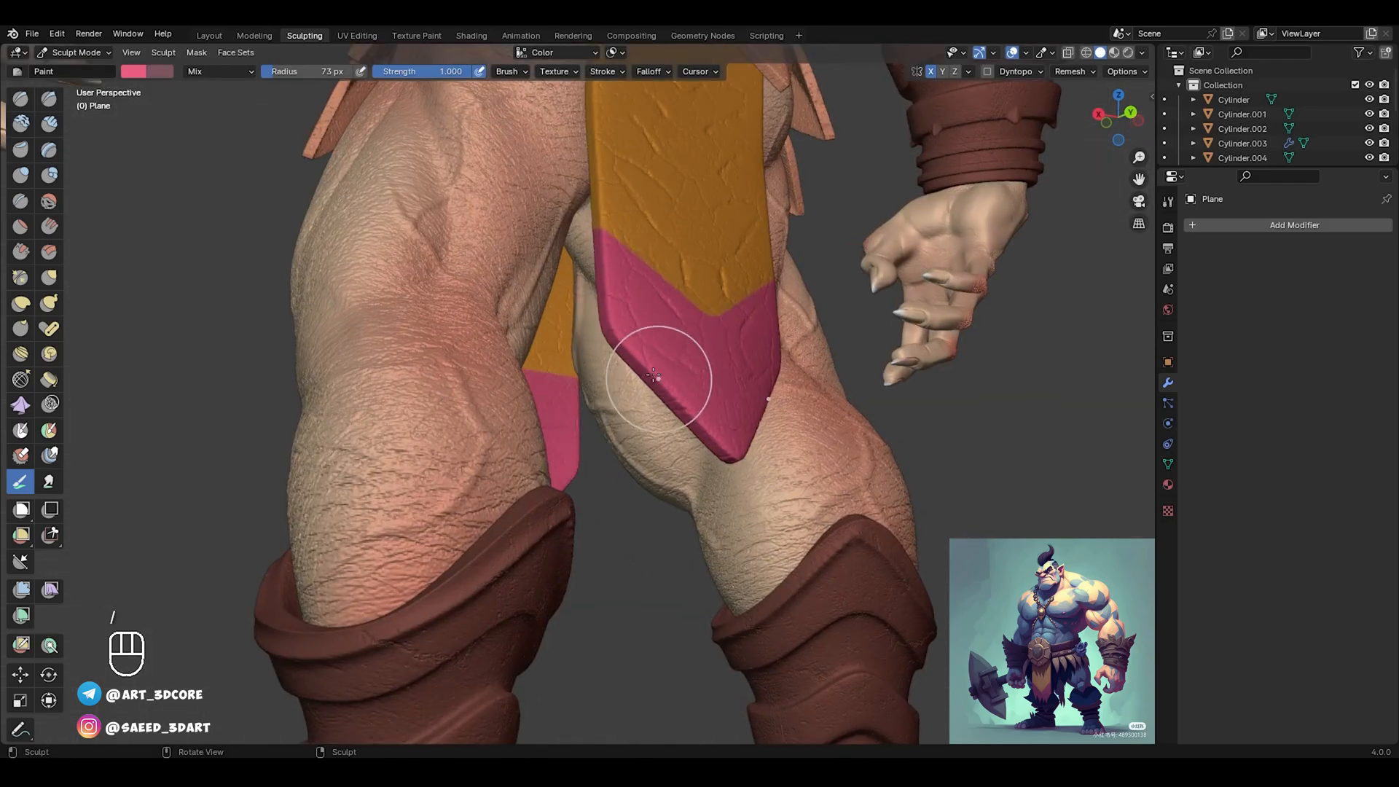
{"action": "middle_click_drag", "start_coordinate": [659, 367], "coordinate": [574, 372]}
{"action": "middle_click_drag", "start_coordinate": [574, 371], "coordinate": [588, 450], "text": "ctrl"}
{"action": "middle_click_drag", "start_coordinate": [585, 398], "coordinate": [577, 422], "text": "shift"}
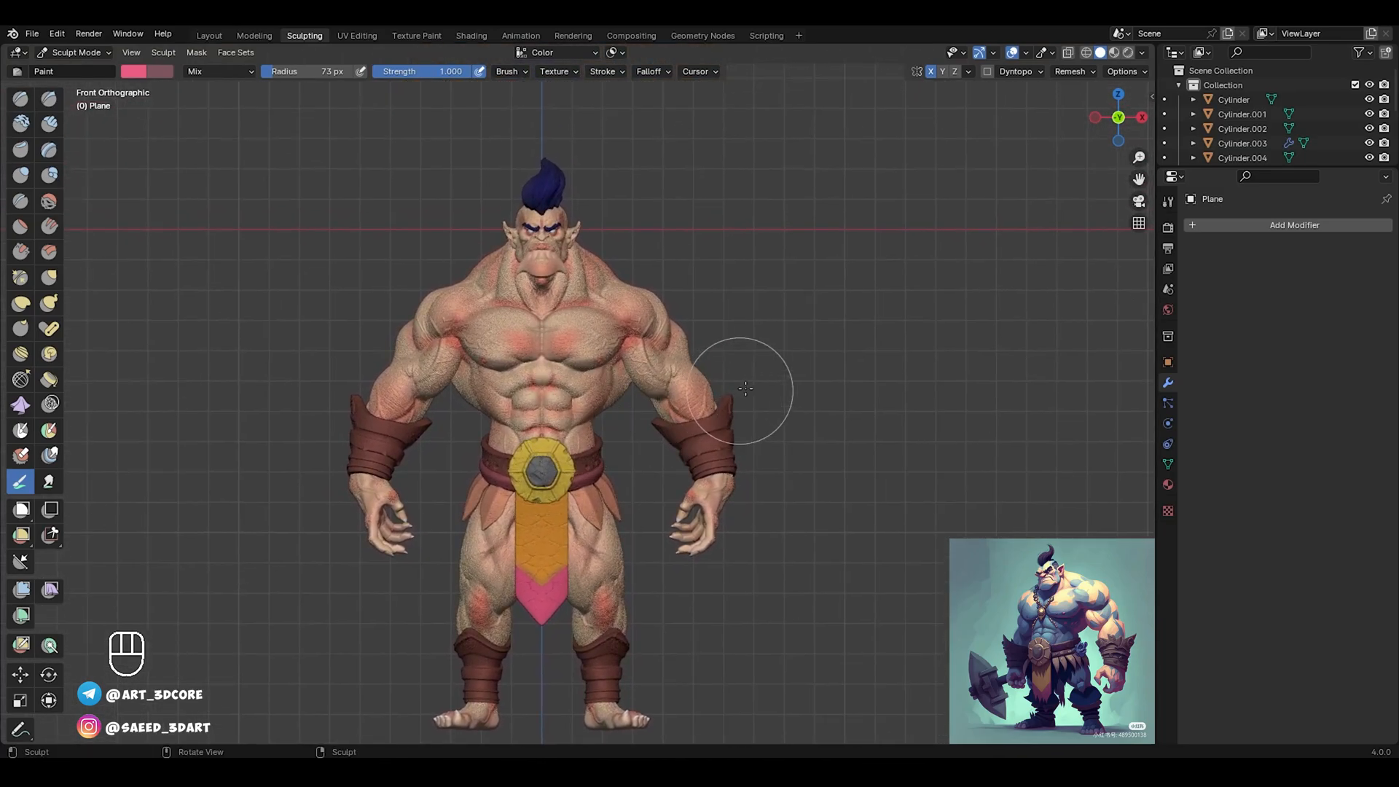
Switch to Object Mode and select the mirrored eyeballs in the orc's face
{"action": "key", "text": "ctrl+Tab"}
{"action": "left_click", "coordinate": [693, 337]}
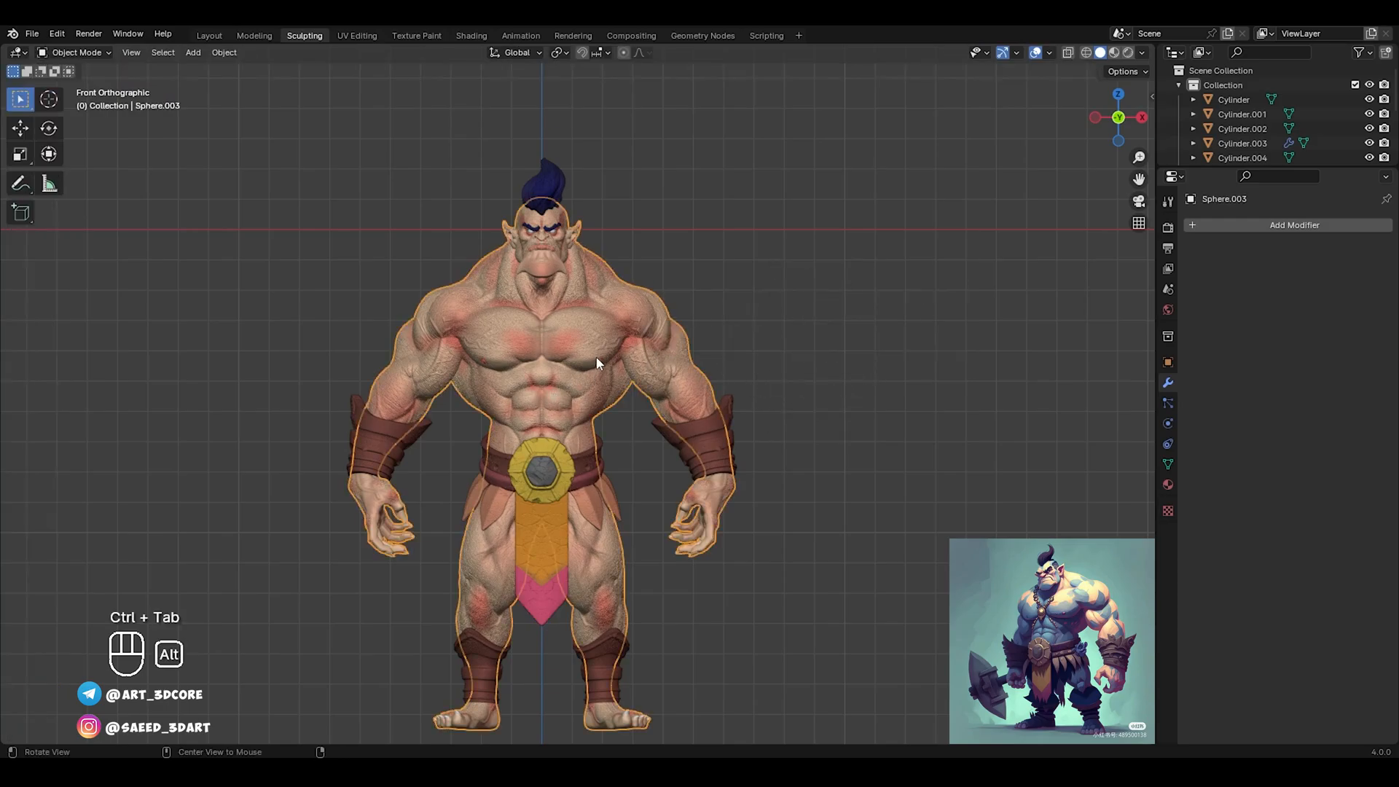
{"action": "middle_click_drag", "start_coordinate": [723, 315], "coordinate": [719, 328], "text": "shift"}
{"action": "left_click", "coordinate": [712, 323]}
{"action": "middle_click_drag", "start_coordinate": [602, 338], "coordinate": [591, 384], "text": "shift"}
{"action": "middle_click_drag", "start_coordinate": [591, 375], "coordinate": [613, 463], "text": "ctrl"}
{"action": "left_click", "coordinate": [598, 439]}
{"action": "mouse_move", "coordinate": [593, 416]}
{"action": "middle_mouse_down", "text": "ctrl+alt"}
{"action": "mouse_move", "coordinate": [592, 365]}
{"action": "mouse_move", "coordinate": [591, 423]}
{"action": "middle_mouse_up", "text": "ctrl+alt"}
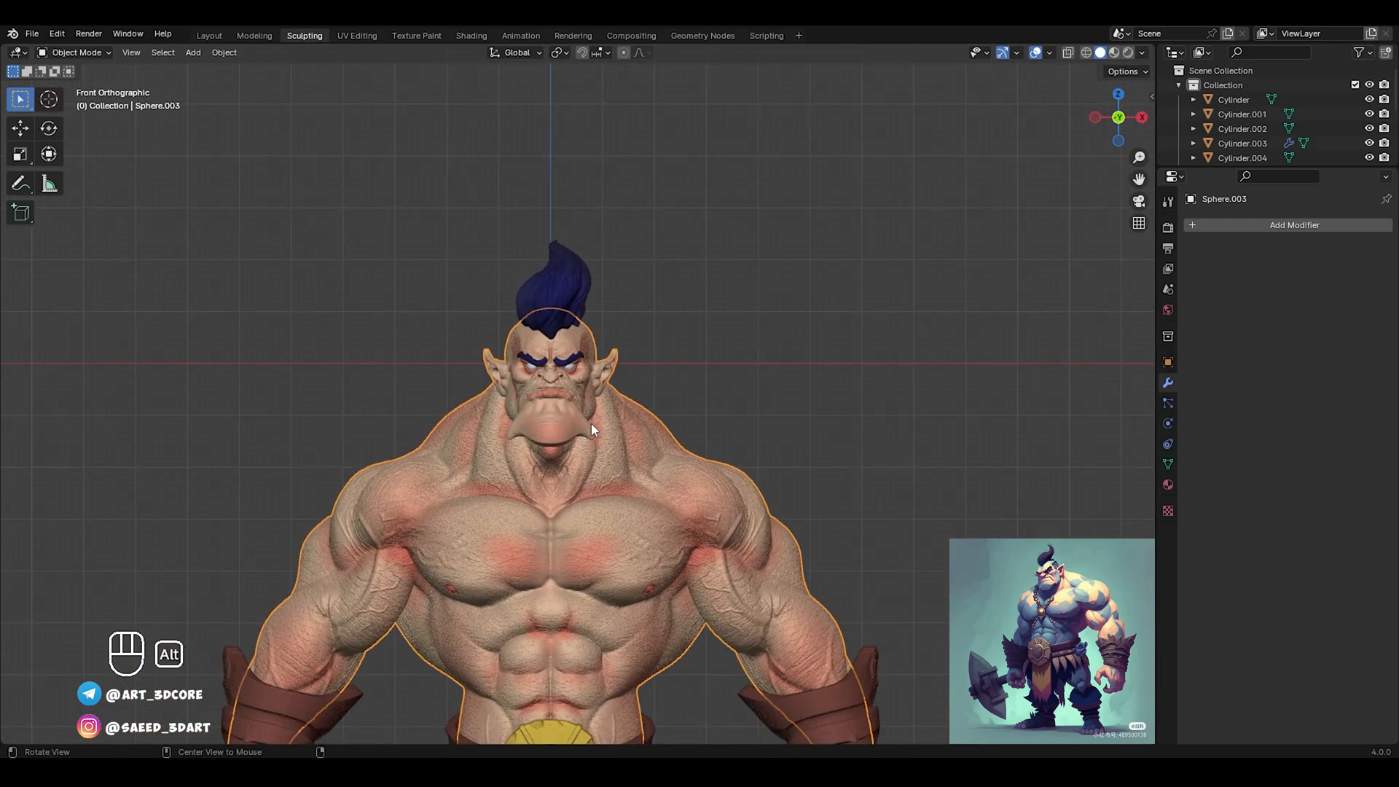
{"action": "left_click_drag", "start_coordinate": [592, 423], "coordinate": [605, 280], "text": "ctrl+alt"}
{"action": "left_click_drag", "start_coordinate": [605, 280], "coordinate": [595, 380], "text": "alt+shift"}
{"action": "mouse_move", "coordinate": [594, 380]}
{"action": "left_mouse_down", "text": "ctrl+alt"}
{"action": "mouse_move", "coordinate": [603, 321]}
{"action": "mouse_move", "coordinate": [566, 345]}
{"action": "mouse_move", "coordinate": [605, 389]}
{"action": "mouse_move", "coordinate": [606, 373]}
{"action": "left_mouse_up", "text": "ctrl+alt"}
{"action": "left_click", "coordinate": [566, 345]}
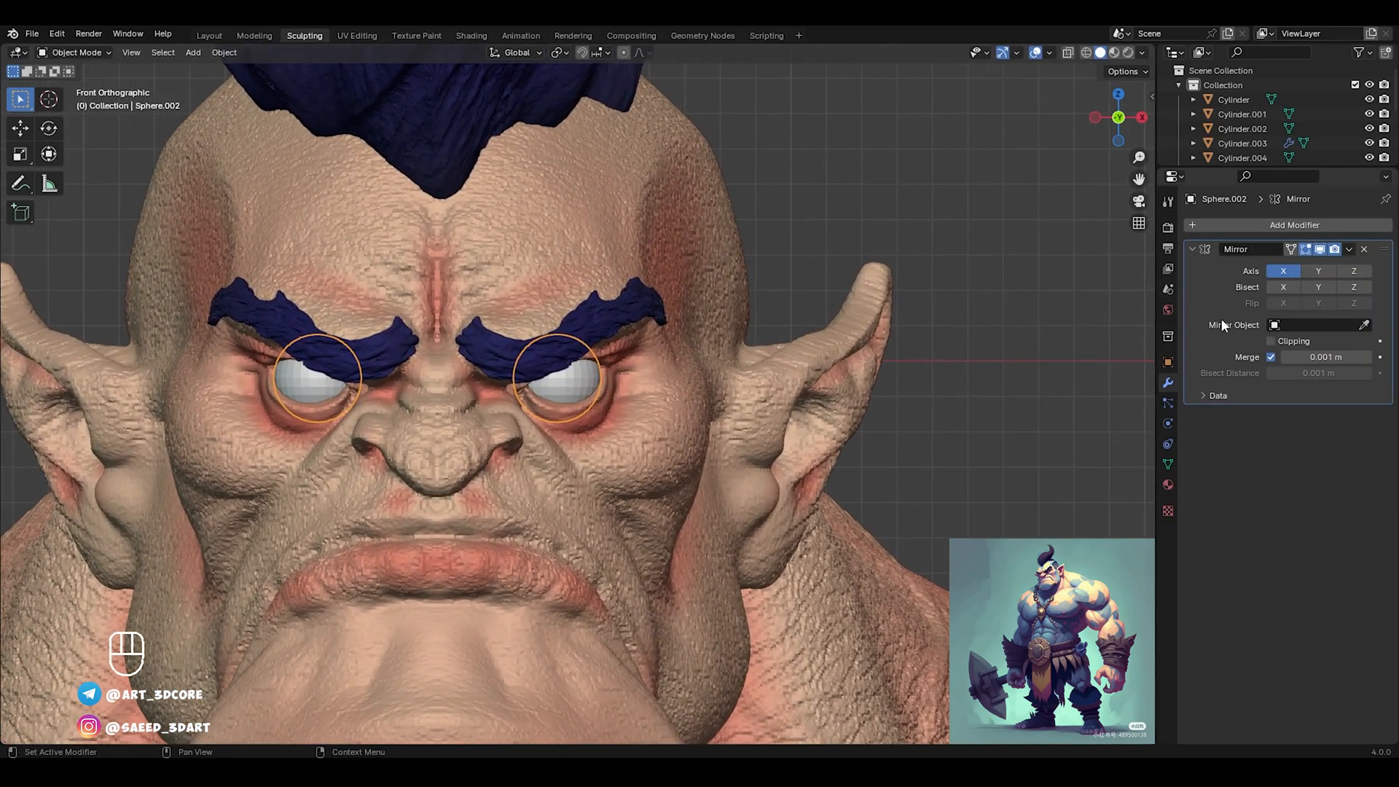
Add a Subdivision Surface modifier with 4 viewport levels to the eyeballs and apply it
{"action": "left_click", "coordinate": [1265, 225]}
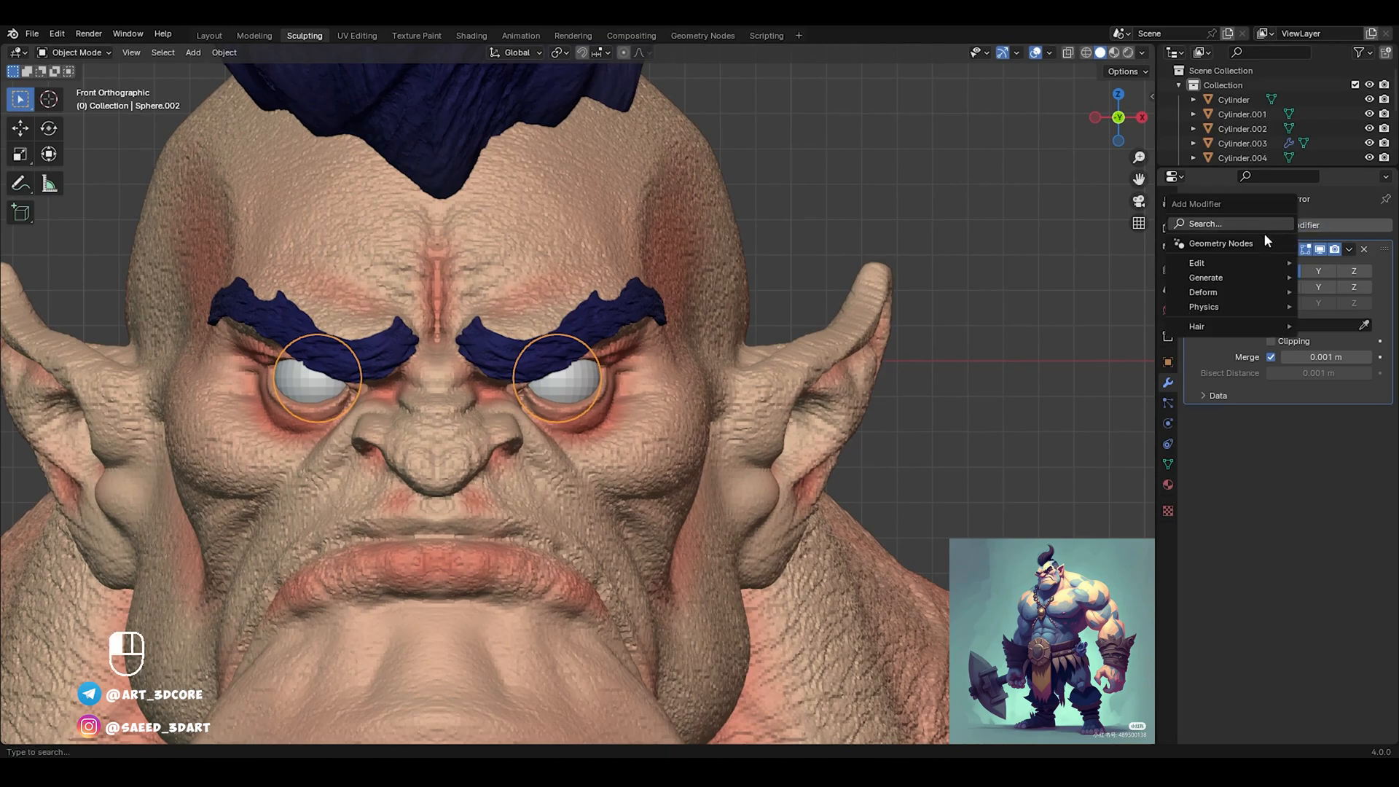
{"action": "mouse_move", "coordinate": [1214, 291]}
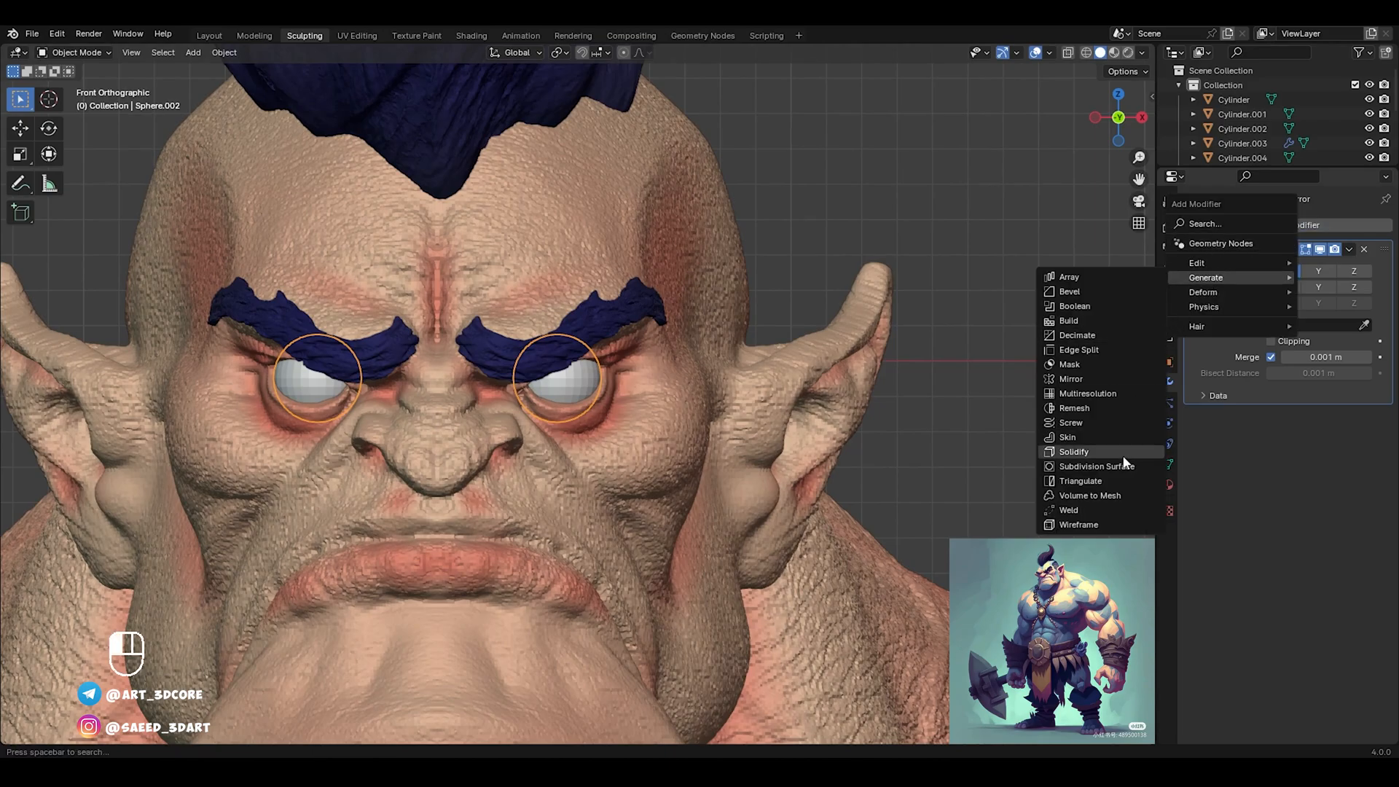
{"action": "left_click", "coordinate": [1120, 466]}
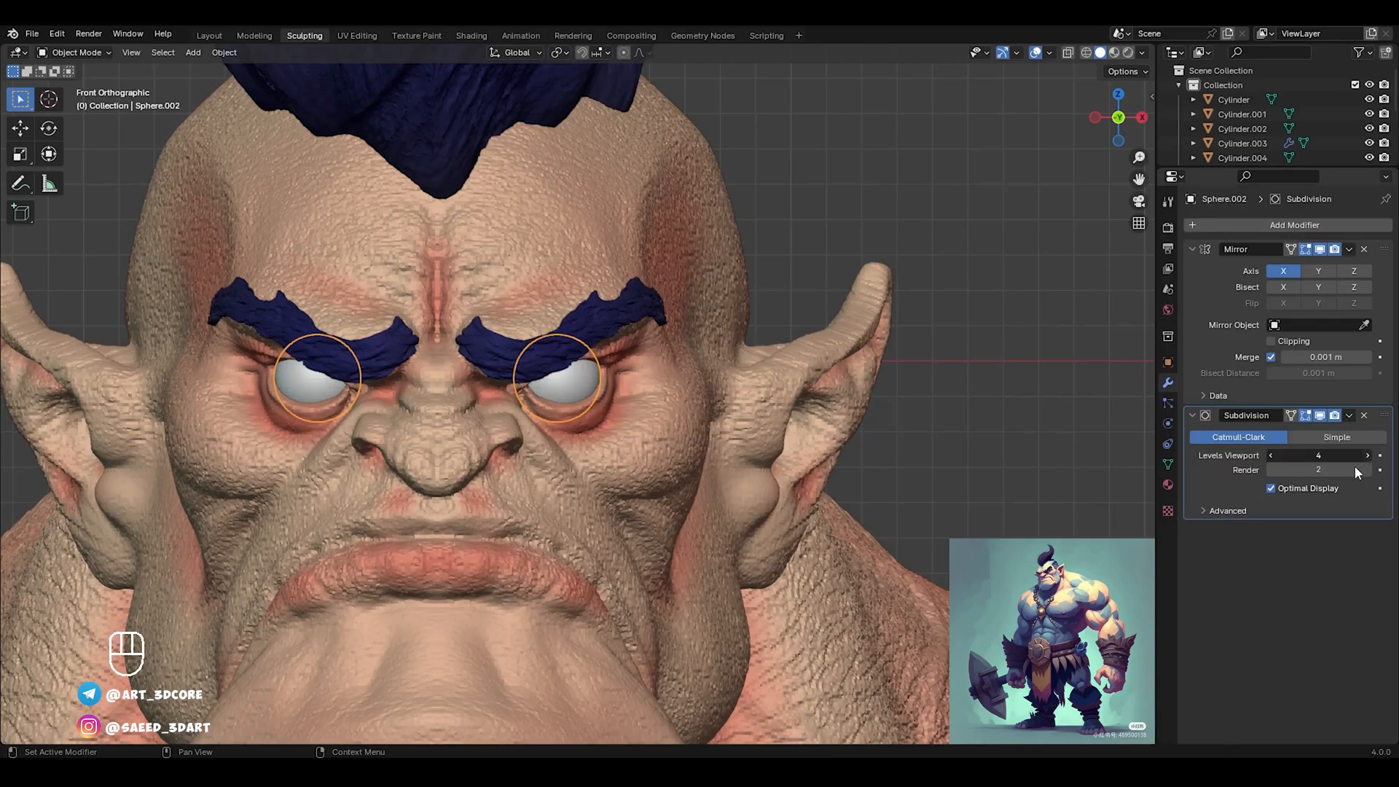
{"action": "key", "text": "ctrl+a"}
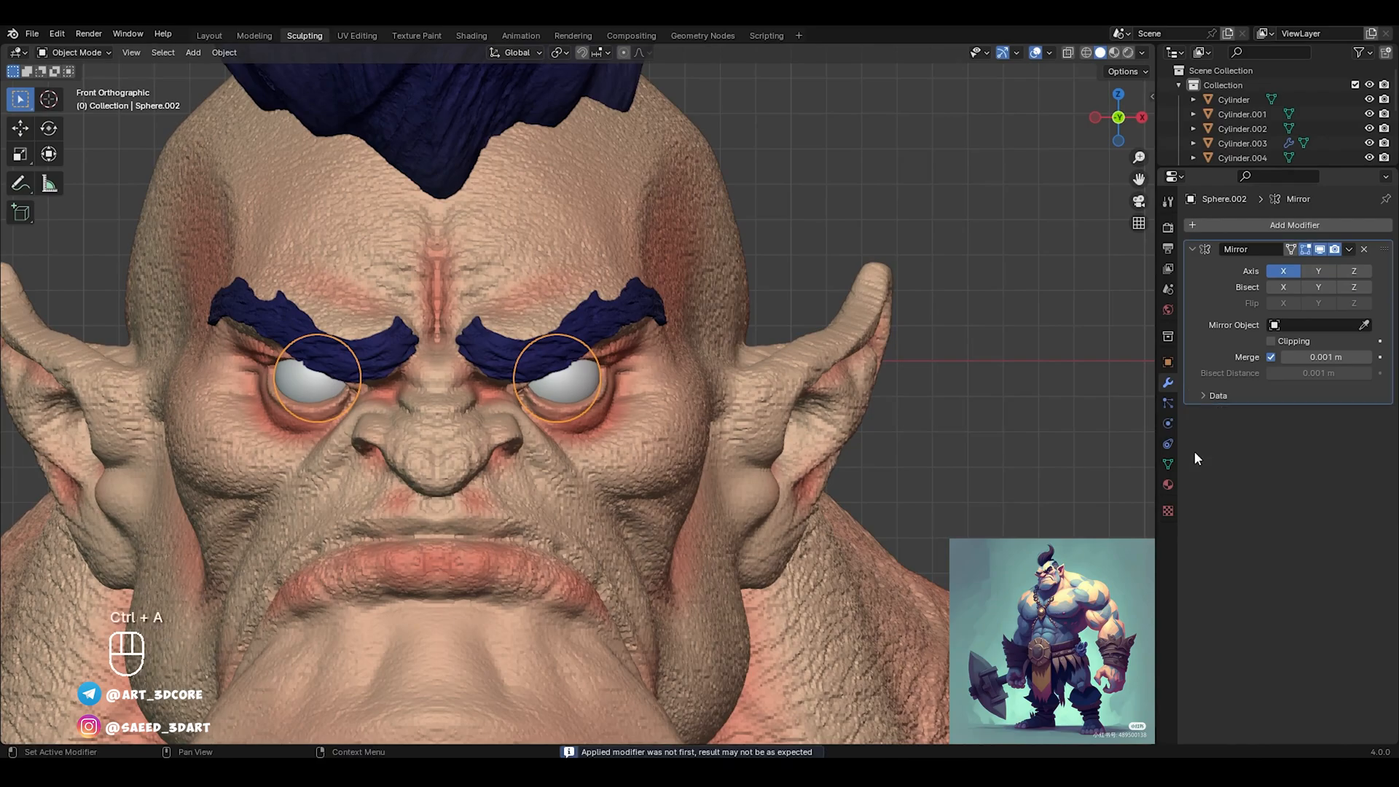
Enter Sculpt Mode on the eyeballs, set the Paint radius to 97 px, and darken the secondary color to near-black
{"action": "scroll", "coordinate": [894, 467], "scroll_direction": "up", "scroll_amount": 5}
{"action": "key", "text": "ctrl+Tab"}
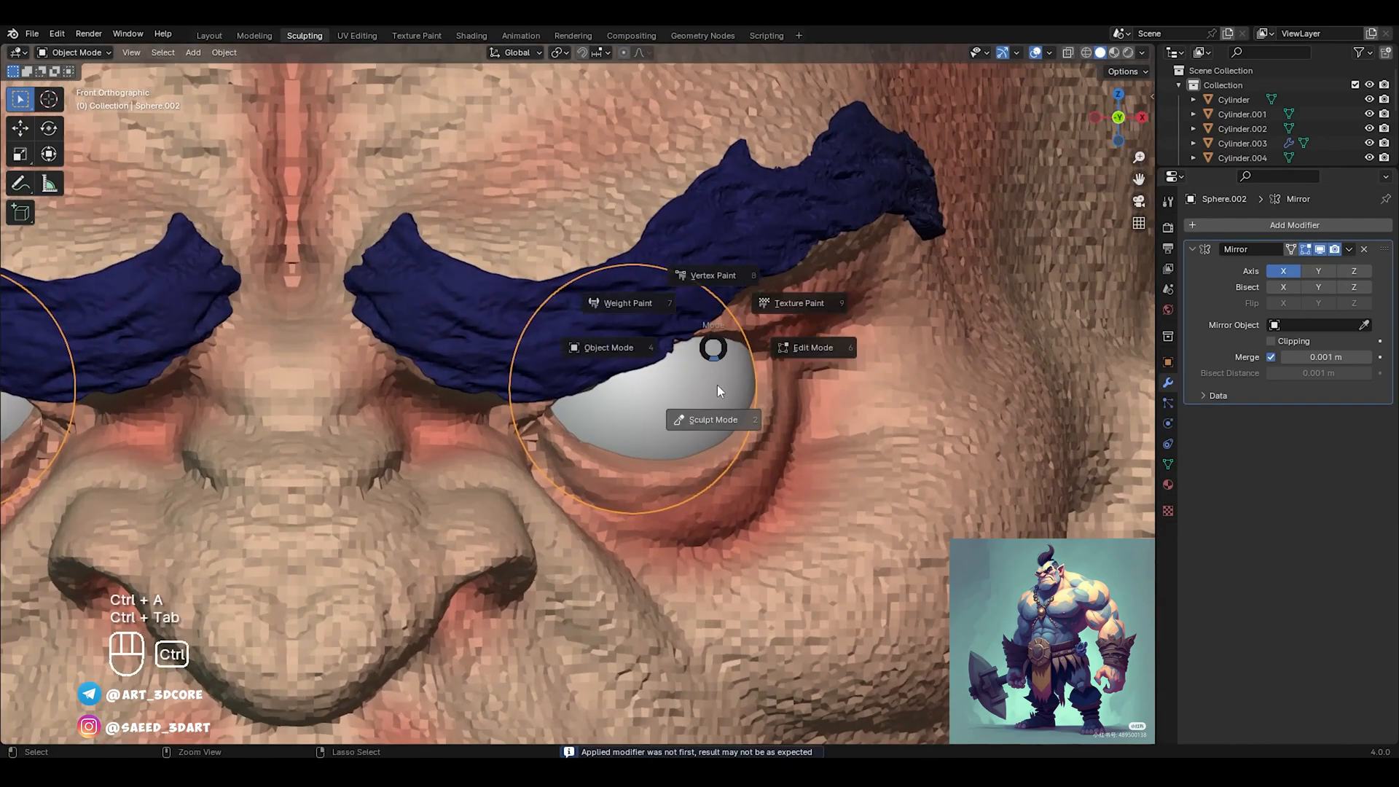
{"action": "left_click", "coordinate": [711, 456]}
{"action": "key", "text": "f"}
{"action": "scroll", "coordinate": [678, 415], "scroll_direction": "up", "scroll_amount": 3}
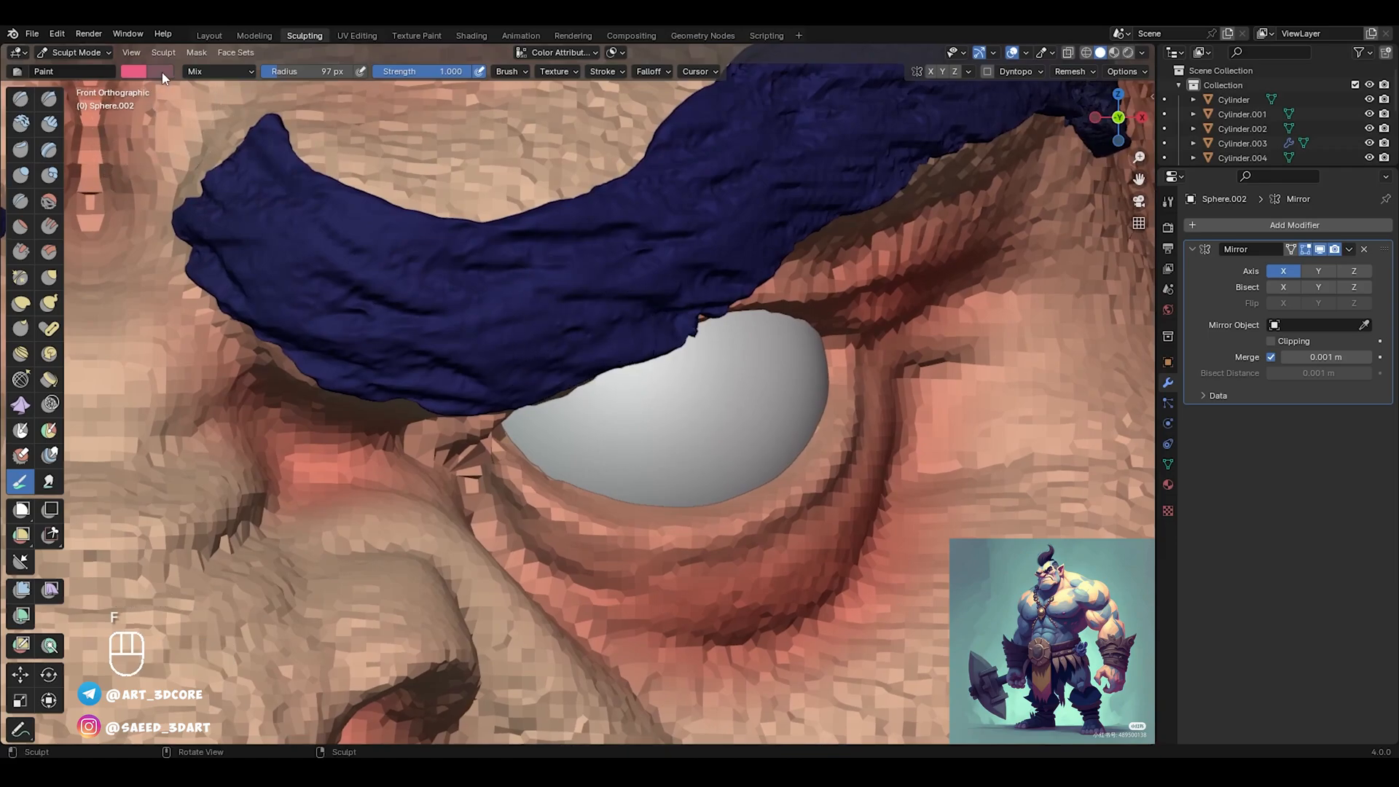
{"action": "left_click", "coordinate": [162, 72]}
{"action": "left_click_drag", "start_coordinate": [296, 163], "coordinate": [296, 194]}
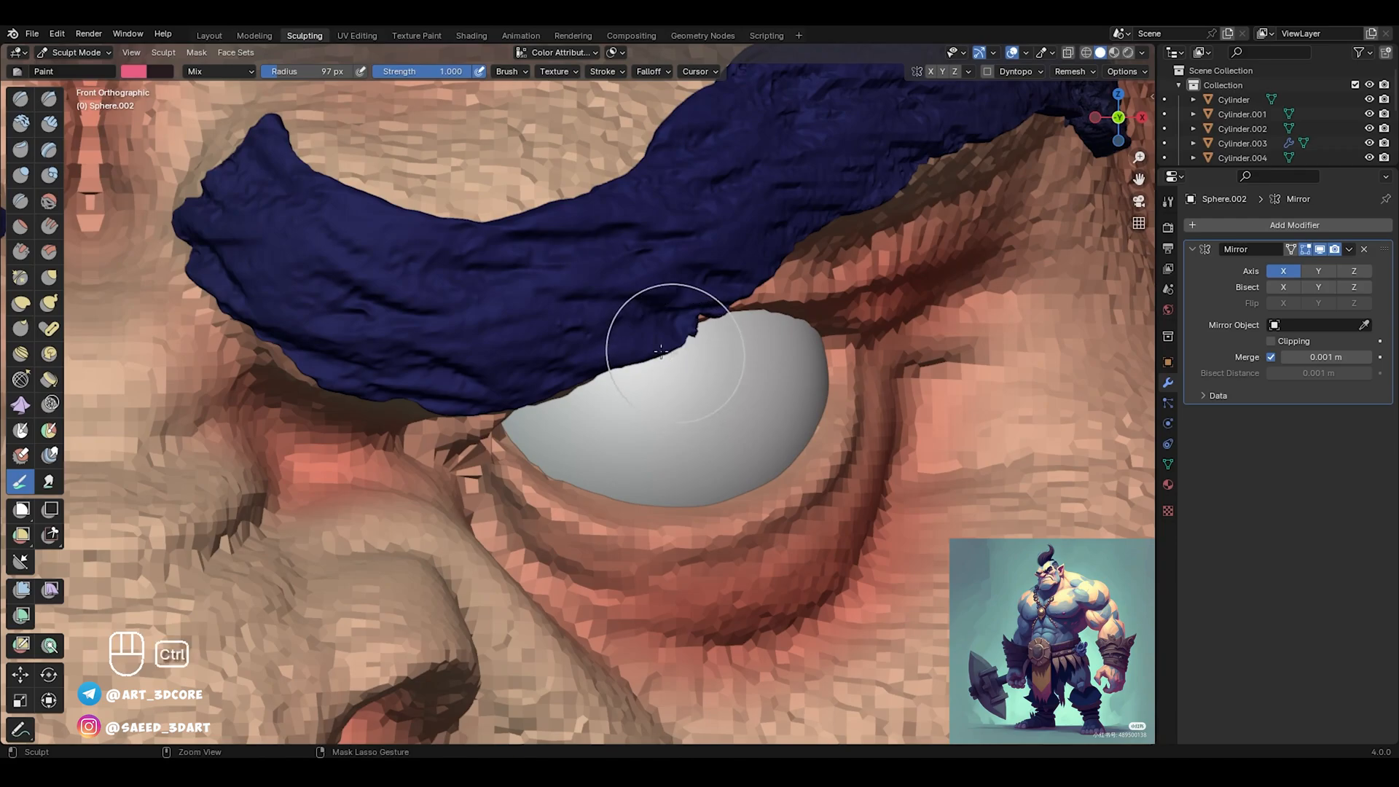
Try painting a near-black pupil on the eyeballs with the secondary color, check it from farther away, and undo the stroke
{"action": "mouse_move", "coordinate": [661, 352]}
{"action": "left_mouse_down", "text": "ctrl"}
{"action": "mouse_move", "coordinate": [660, 364]}
{"action": "mouse_move", "coordinate": [684, 350]}
{"action": "mouse_move", "coordinate": [656, 369]}
{"action": "mouse_move", "coordinate": [669, 337]}
{"action": "mouse_move", "coordinate": [678, 366]}
{"action": "left_mouse_up", "text": "ctrl"}
{"action": "left_click_drag", "start_coordinate": [747, 305], "coordinate": [691, 449], "text": "ctrl+alt"}
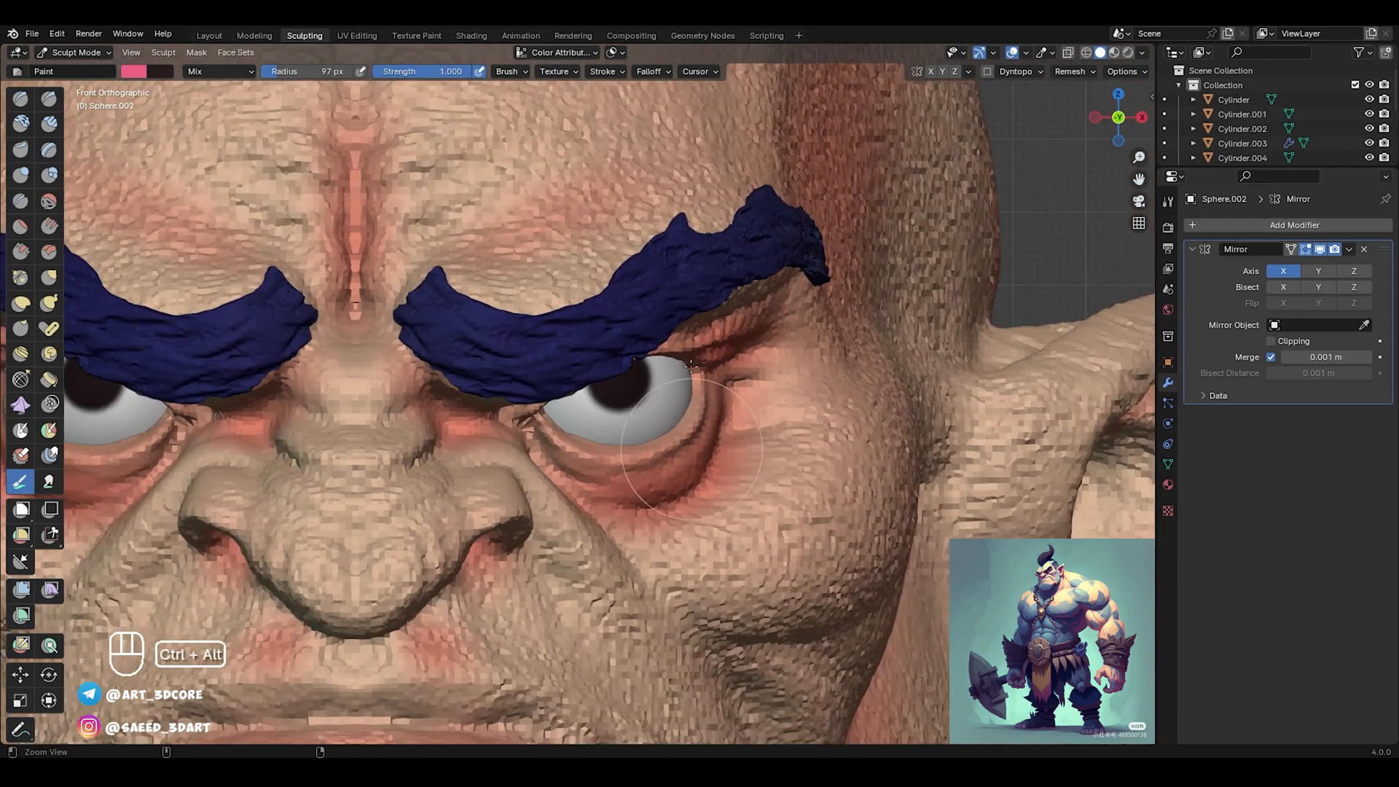
{"action": "left_click_drag", "start_coordinate": [691, 366], "coordinate": [674, 539], "text": "ctrl+alt"}
{"action": "left_click_drag", "start_coordinate": [638, 481], "coordinate": [621, 394], "text": "ctrl+alt"}
{"action": "key", "text": "ctrl+z"}
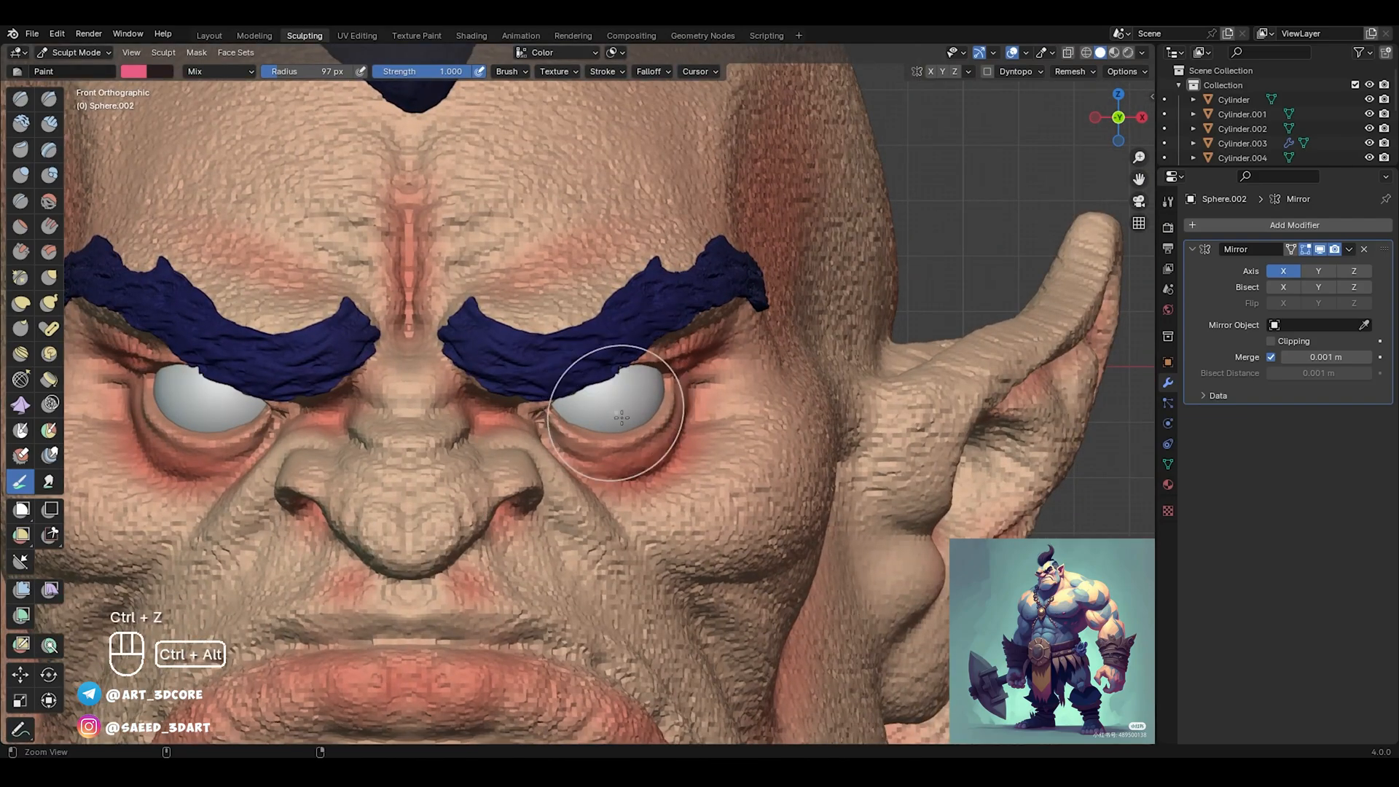
Set the Paint brush's stroke method to Drag Dot
{"action": "middle_click_drag", "start_coordinate": [622, 417], "coordinate": [446, 92], "text": "ctrl+alt"}
{"action": "left_click", "coordinate": [604, 72]}
{"action": "left_click", "coordinate": [615, 100]}
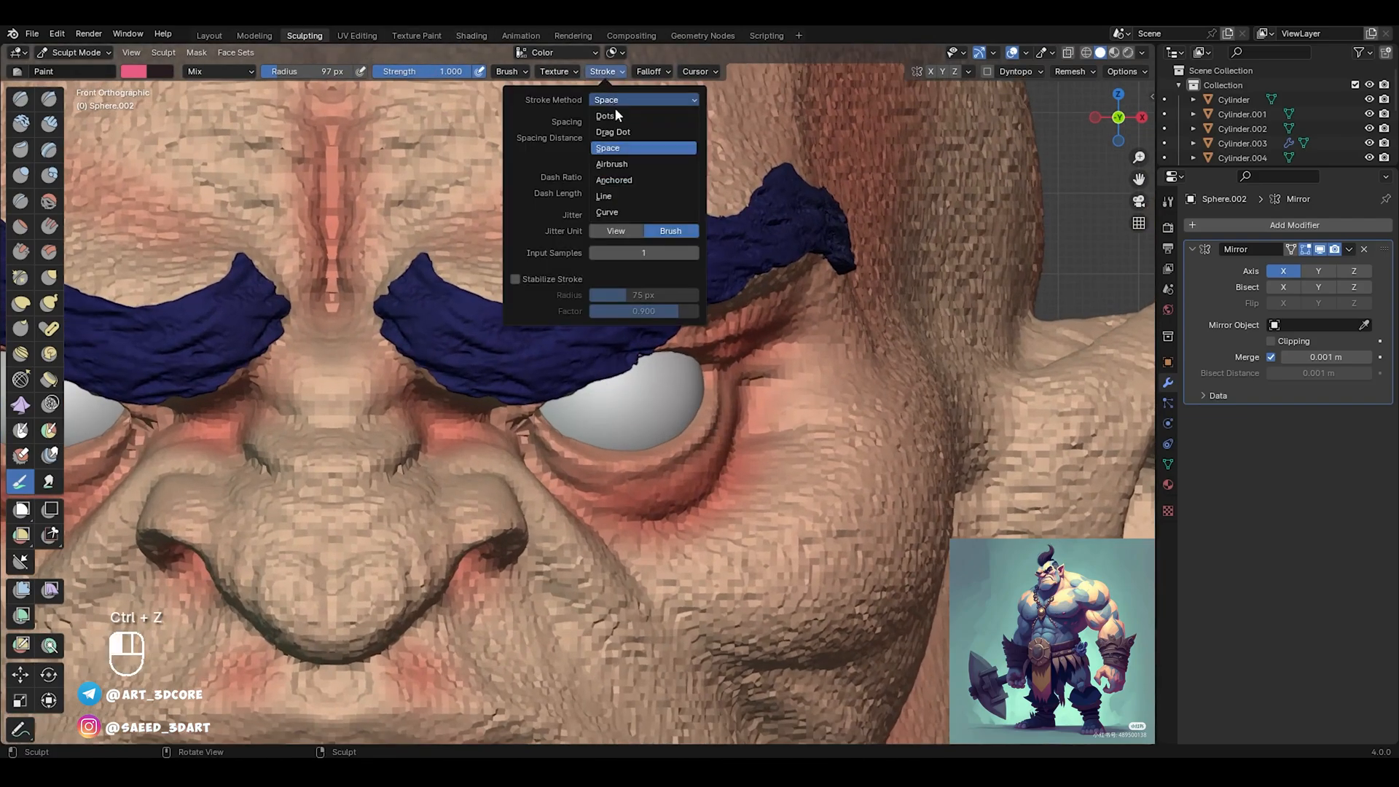
{"action": "left_click", "coordinate": [621, 135]}
Try placing a pink dot on the eyeball at a 74 px radius, check it in local view, and undo it
{"action": "key", "text": "f"}
{"action": "left_click", "coordinate": [632, 397]}
{"action": "mouse_move", "coordinate": [626, 361]}
{"action": "left_mouse_down"}
{"action": "mouse_move", "coordinate": [628, 383]}
{"action": "mouse_move", "coordinate": [660, 386]}
{"action": "left_mouse_up"}
{"action": "key", "text": "slash"}
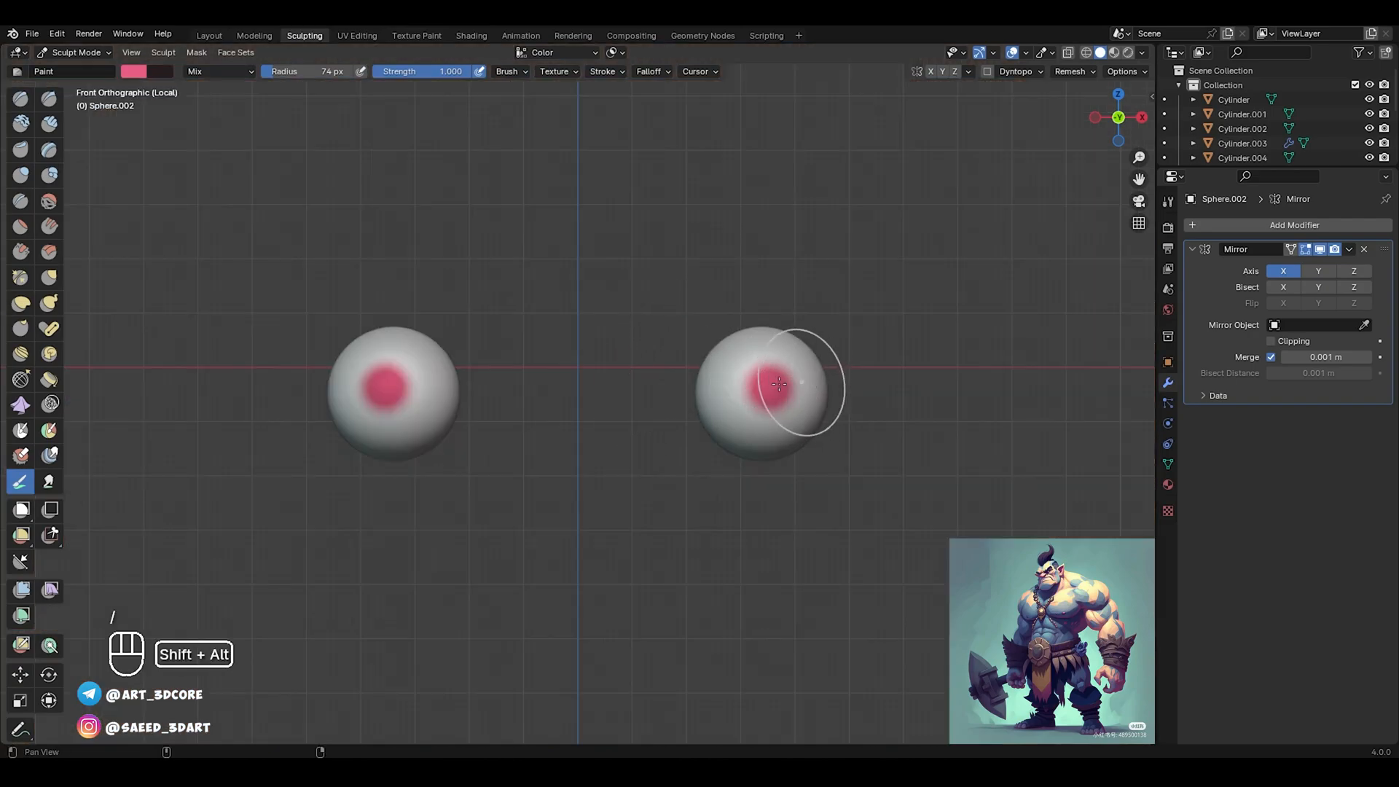
{"action": "key", "text": "ctrl+z"}
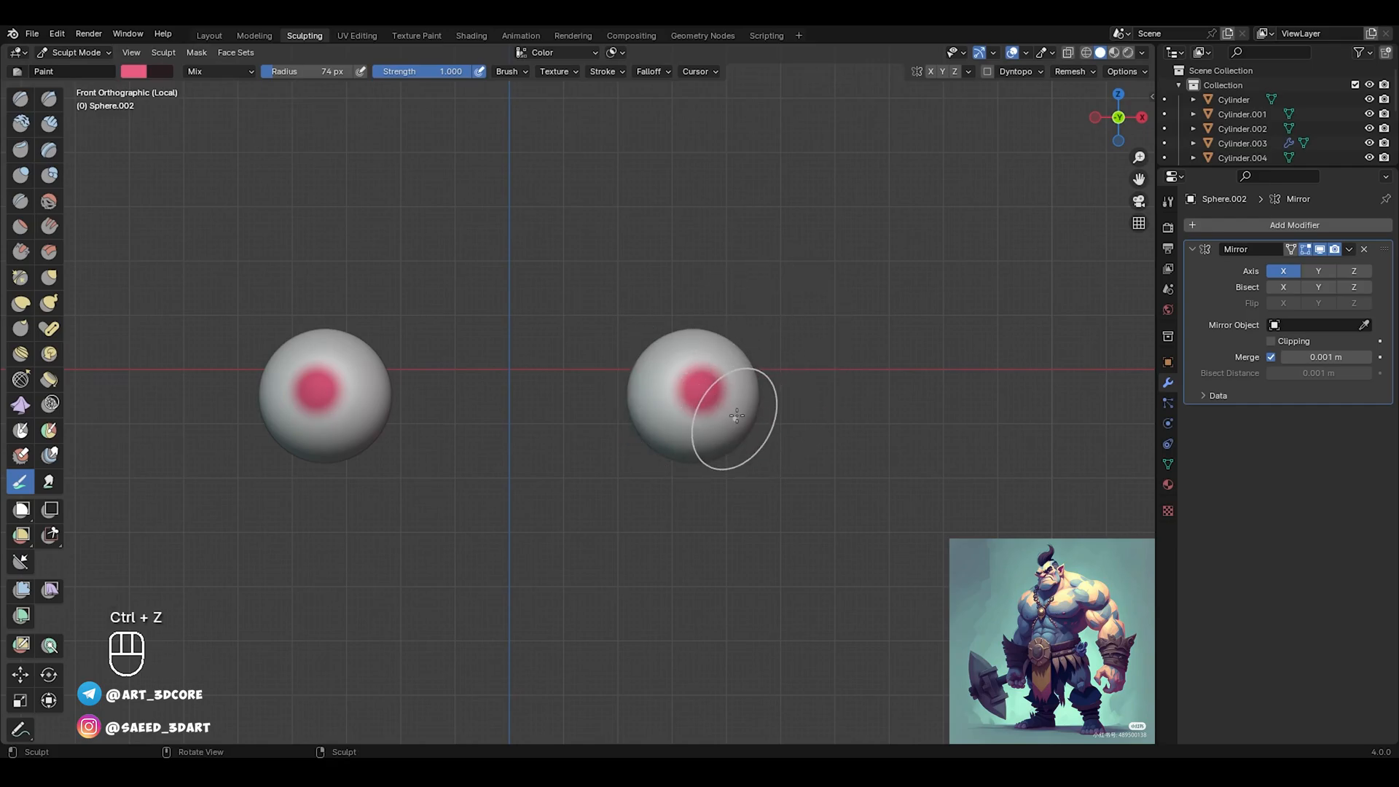
{"action": "key", "text": "slash"}
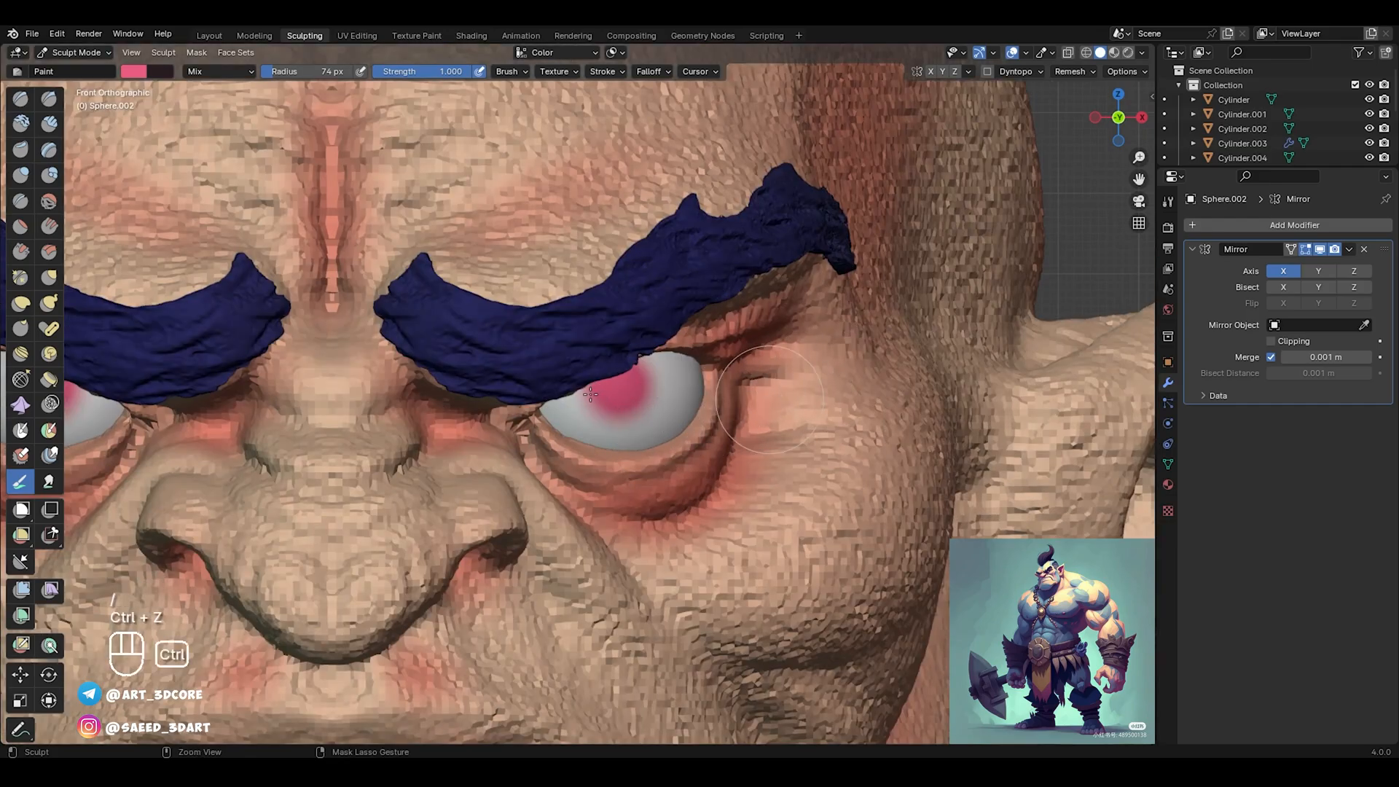
{"action": "key", "text": "ctrl+z"}
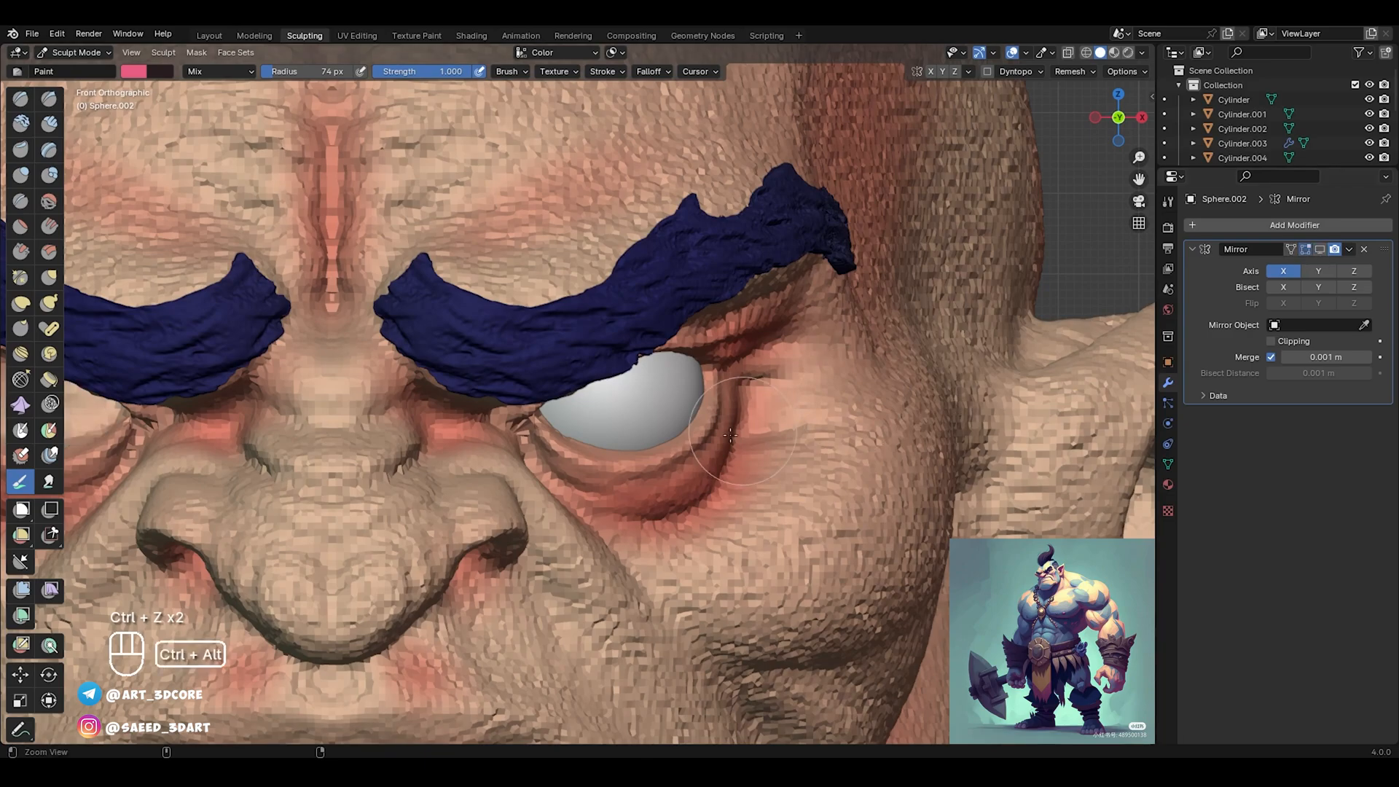
Try placing a soft near-black dot on the eyeball at a 93 px radius and undo it
{"action": "scroll", "coordinate": [598, 393], "scroll_direction": "up", "scroll_amount": 3}
{"action": "key", "text": "f"}
{"action": "key", "text": "f"}
{"action": "left_click", "coordinate": [639, 385]}
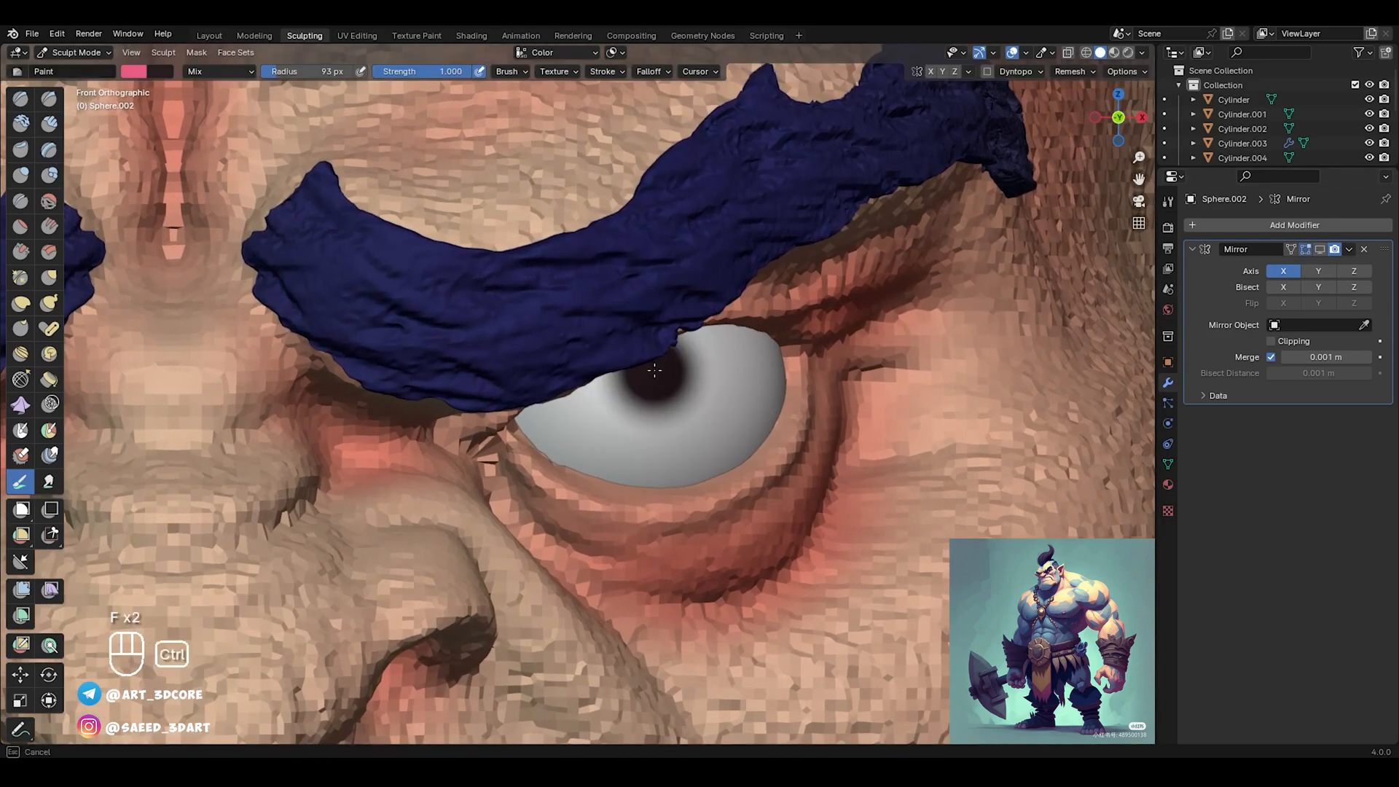
{"action": "key", "text": "ctrl+z"}
Set the Paint brush radius to 111 px and its falloff to Constant
{"action": "key", "text": "f"}
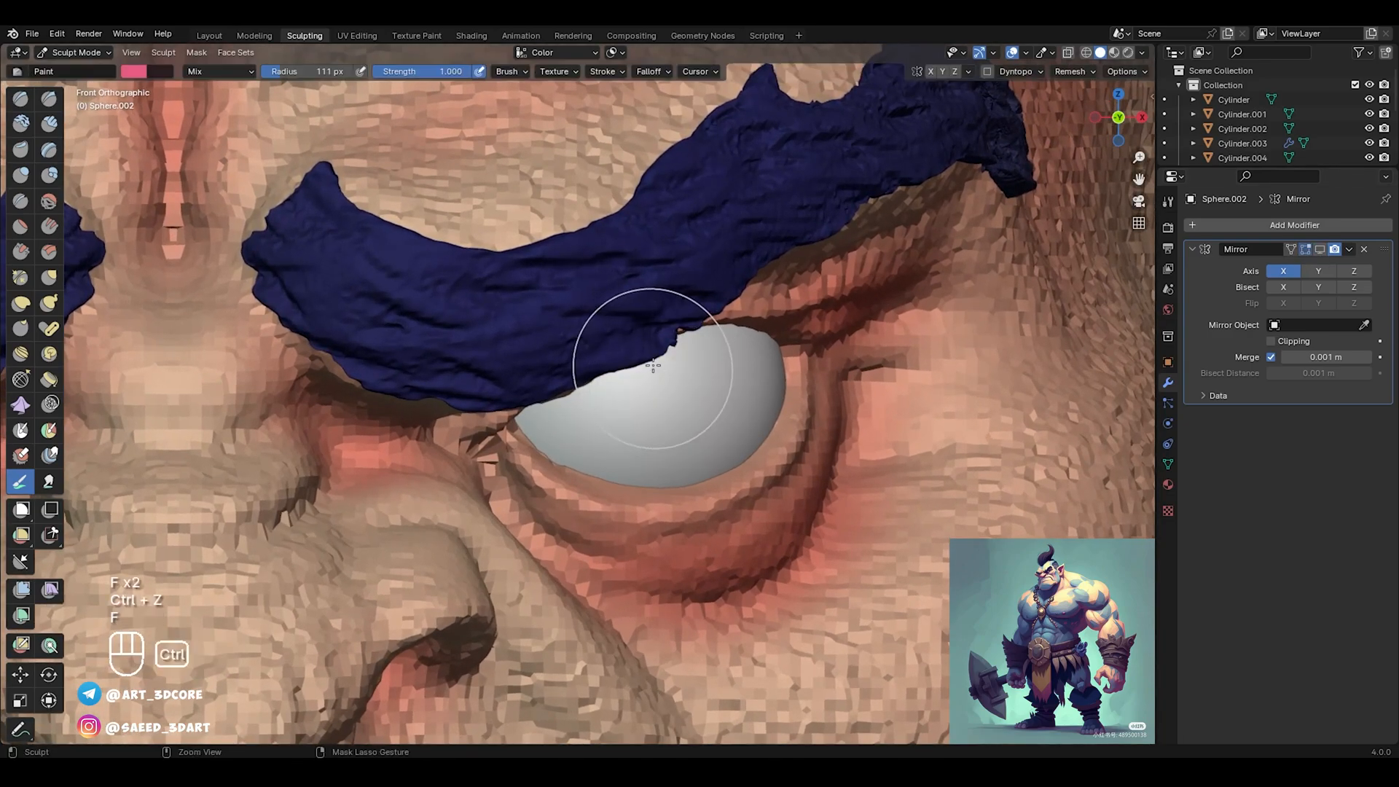
{"action": "left_click", "coordinate": [693, 75]}
{"action": "left_click", "coordinate": [645, 100]}
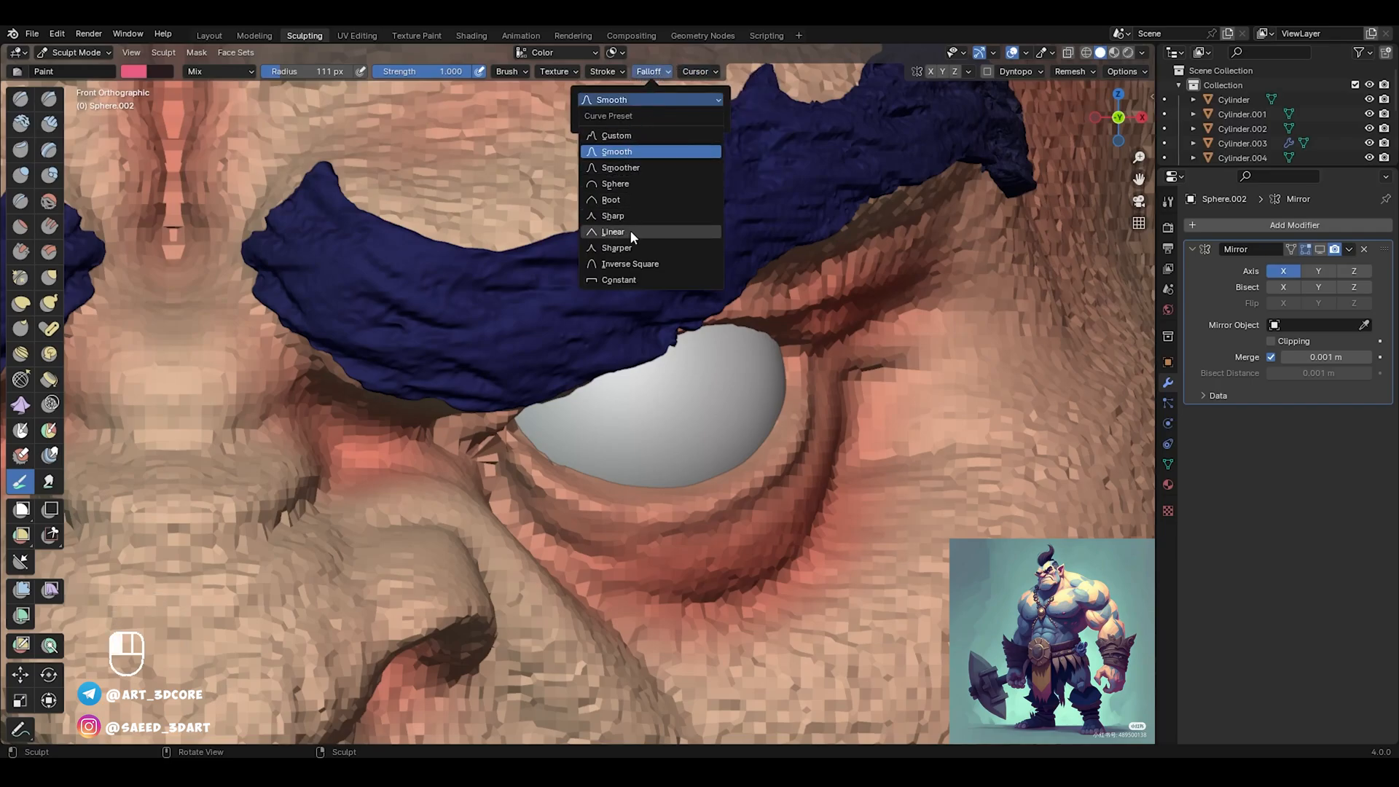
{"action": "left_click", "coordinate": [624, 283]}
Try placing hard-edged near-black dots as the iris on the eyeball at different zooms, undoing each attempt
{"action": "left_click", "coordinate": [649, 366], "text": "ctrl"}
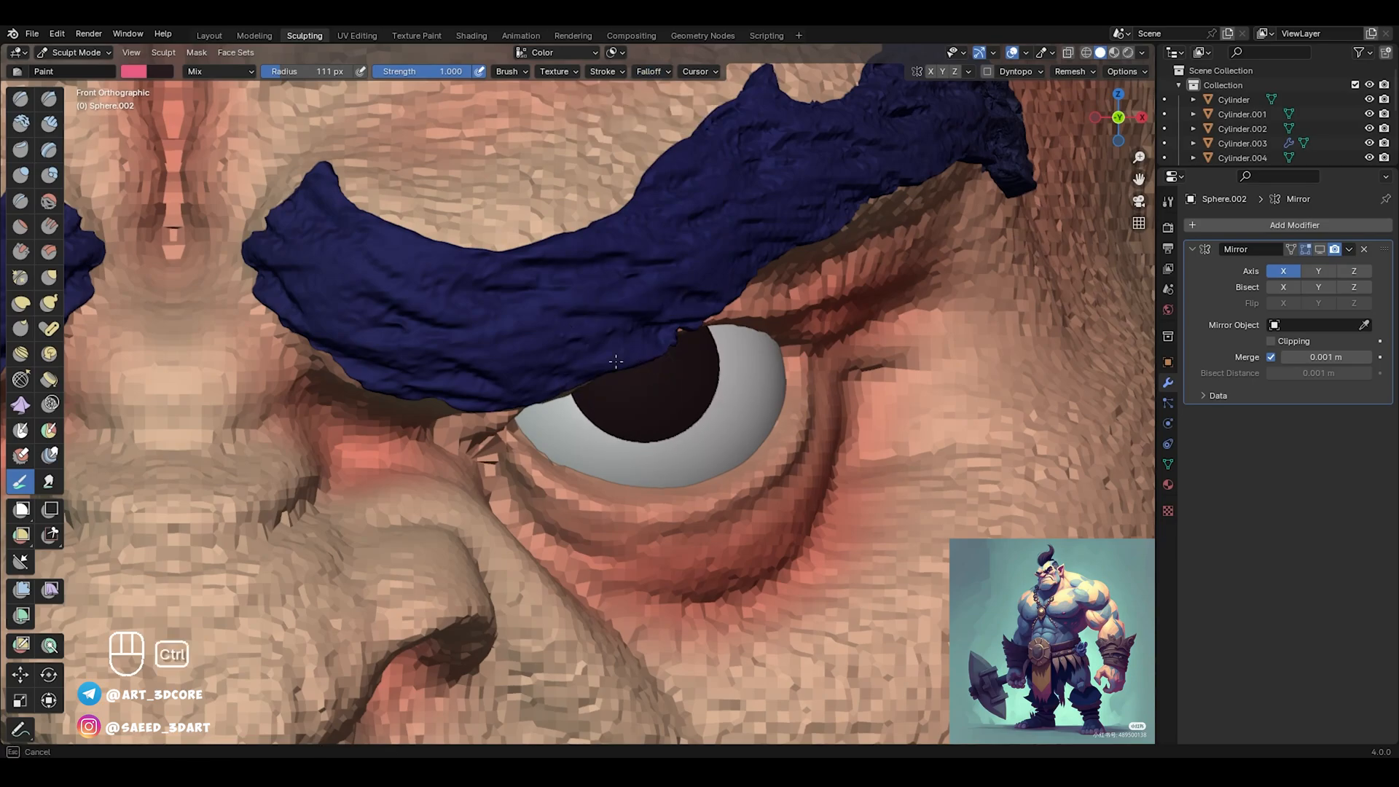
{"action": "mouse_move", "coordinate": [755, 359]}
{"action": "left_mouse_down", "text": "ctrl+alt"}
{"action": "mouse_move", "coordinate": [627, 423]}
{"action": "mouse_move", "coordinate": [660, 410]}
{"action": "mouse_move", "coordinate": [636, 381]}
{"action": "left_mouse_up", "text": "ctrl+alt"}
{"action": "key", "text": "ctrl+z"}
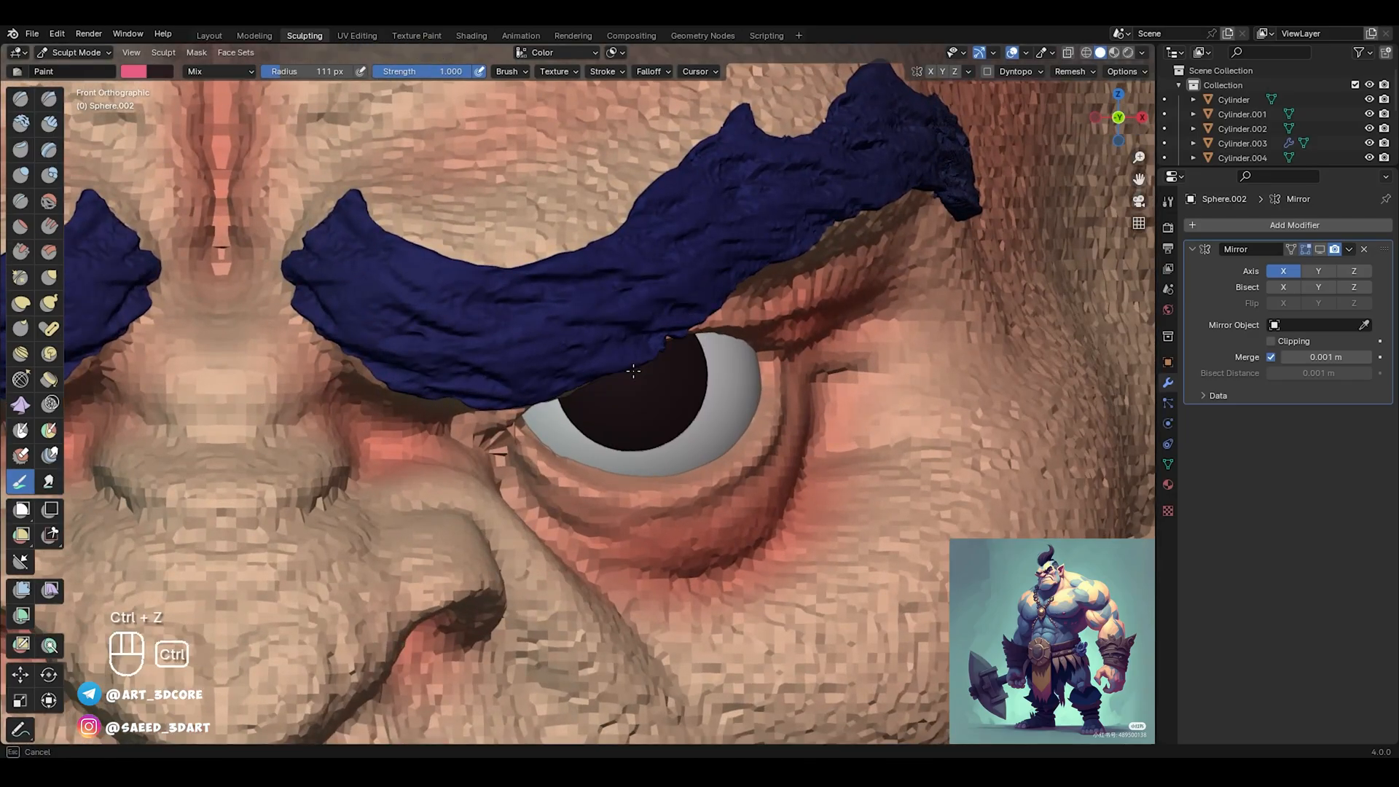
{"action": "mouse_move", "coordinate": [712, 312]}
{"action": "left_mouse_down", "text": "ctrl+alt"}
{"action": "mouse_move", "coordinate": [648, 510]}
{"action": "mouse_move", "coordinate": [611, 392]}
{"action": "mouse_move", "coordinate": [620, 370]}
{"action": "left_mouse_up", "text": "ctrl+alt"}
{"action": "key", "text": "ctrl+z"}
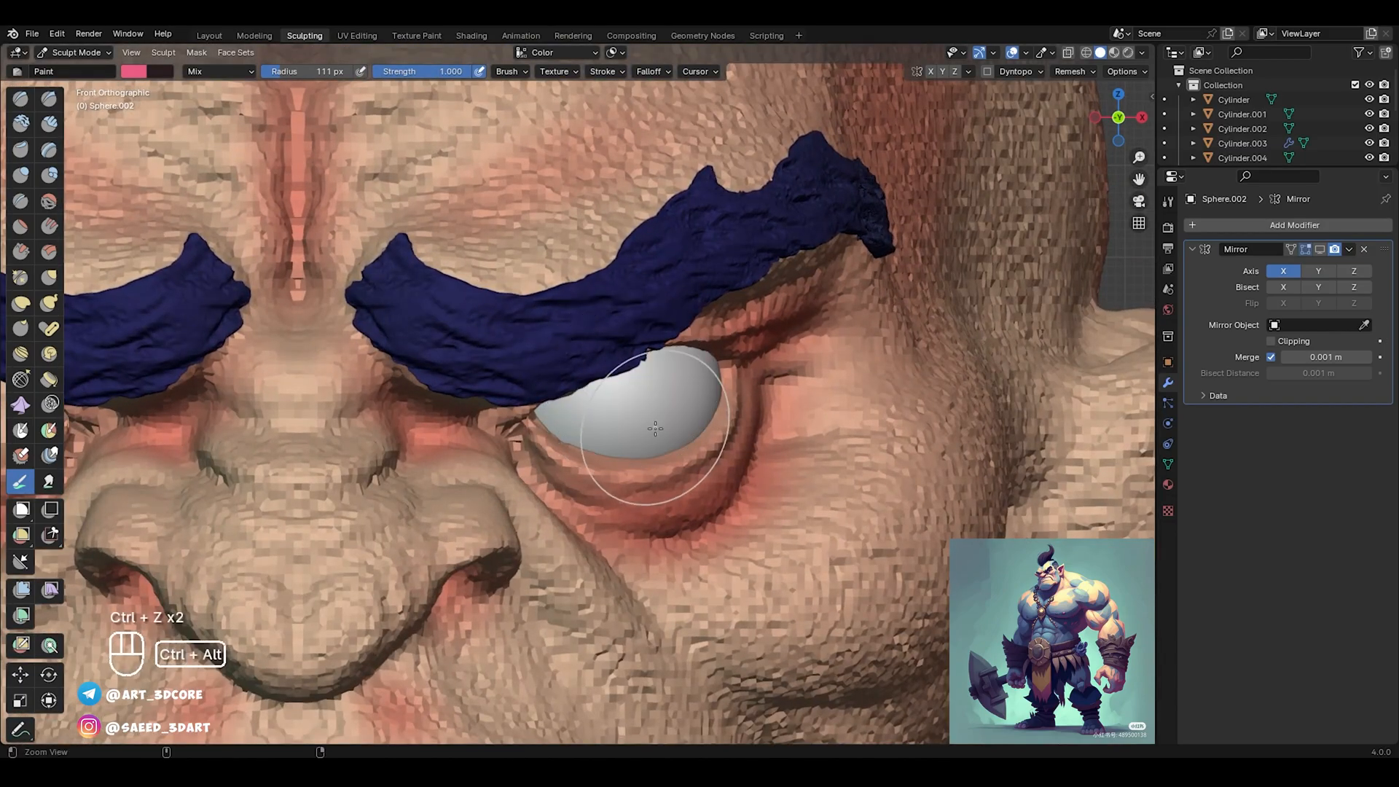
Place a hard-edged near-black dot on the eyeball as the iris, using the 111 px brush radius
{"action": "scroll", "coordinate": [626, 350], "scroll_direction": "up", "scroll_amount": 2}
{"action": "left_click", "coordinate": [632, 374]}
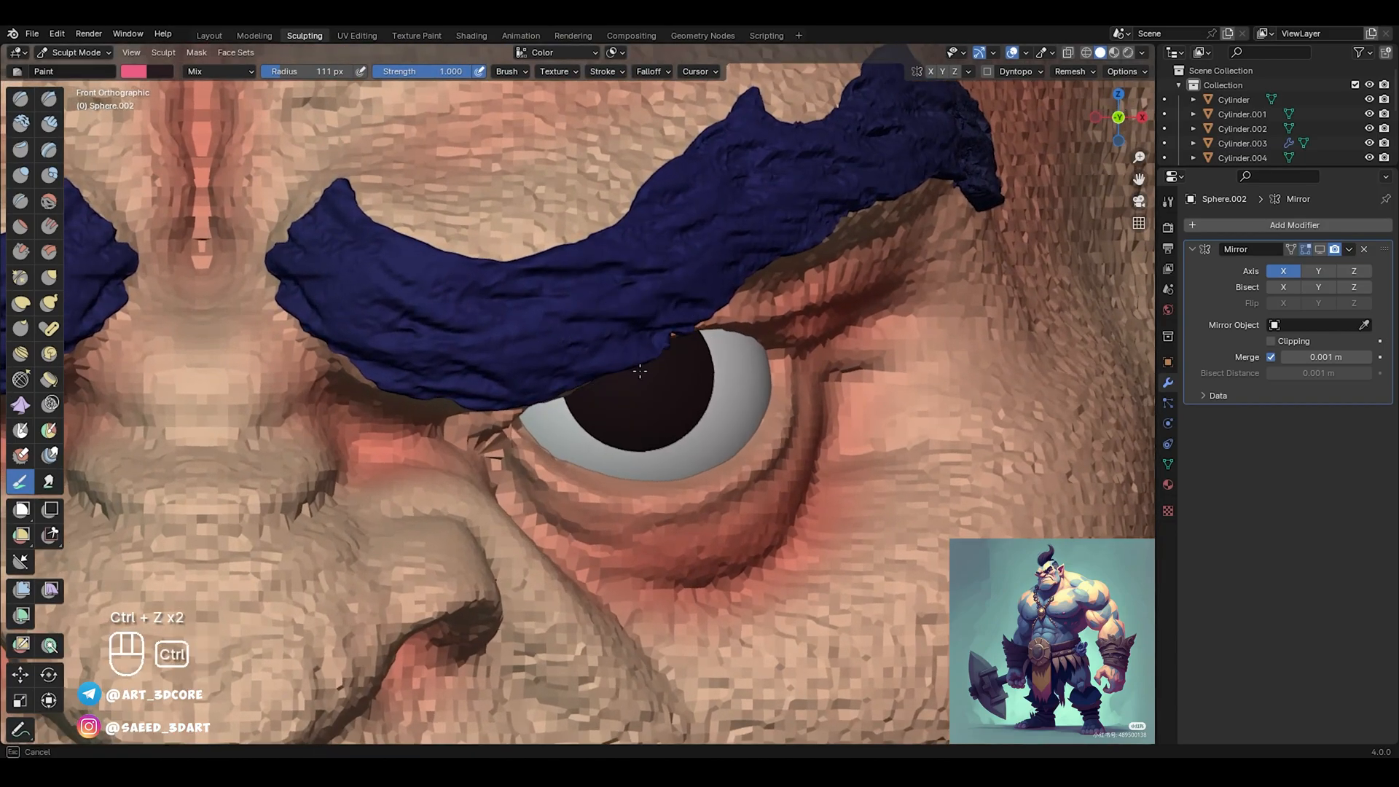
{"action": "mouse_move", "coordinate": [703, 337]}
{"action": "left_mouse_down", "text": "ctrl+alt"}
{"action": "mouse_move", "coordinate": [665, 416]}
{"action": "mouse_move", "coordinate": [651, 344]}
{"action": "left_mouse_up", "text": "ctrl+alt"}
{"action": "left_click_drag", "start_coordinate": [648, 403], "coordinate": [623, 350], "text": "ctrl+alt"}
Set the Paint brush radius to 50 px and its primary colour to pure white, with saturation 0 and value 1
{"action": "key", "text": "f"}
{"action": "left_click", "coordinate": [553, 339]}
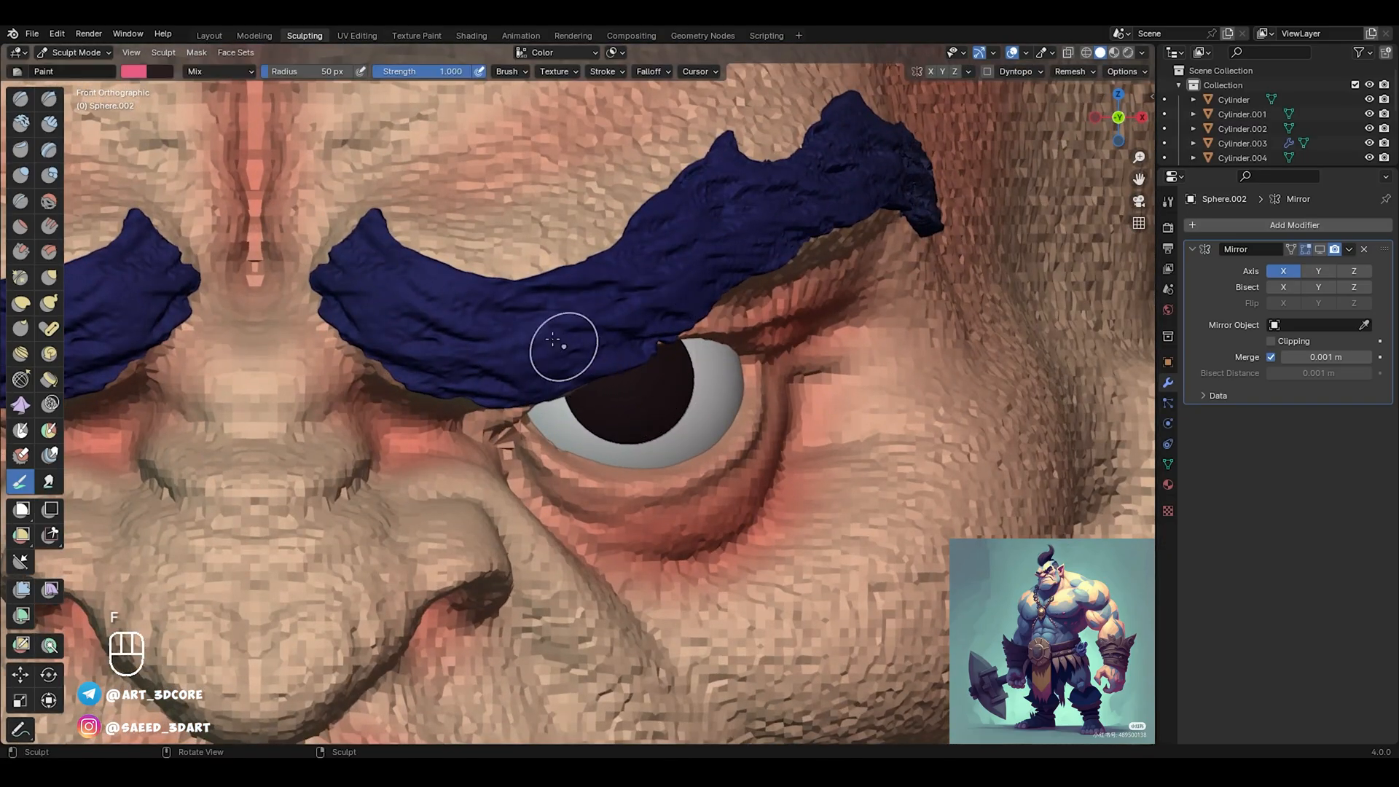
{"action": "left_click", "coordinate": [138, 73]}
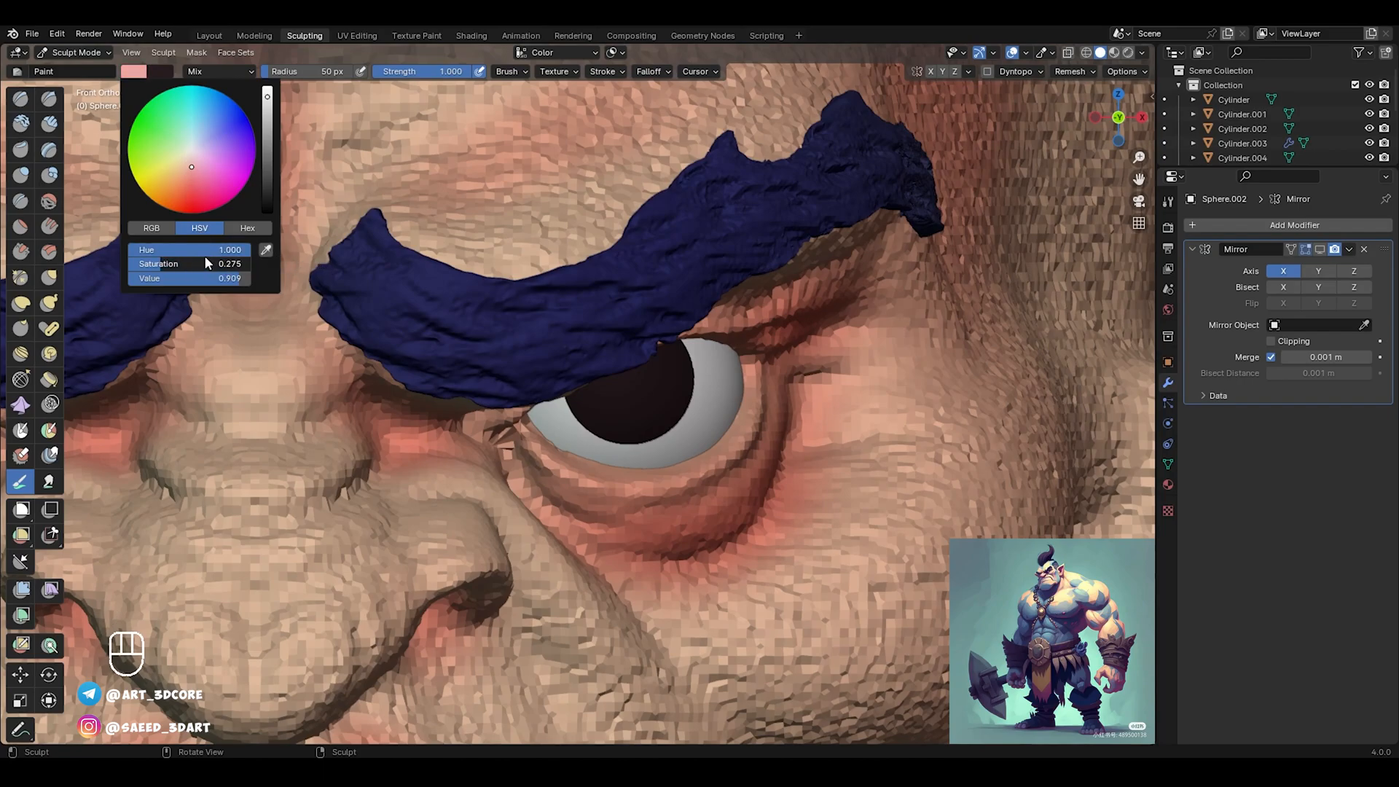
{"action": "mouse_move", "coordinate": [150, 250]}
{"action": "left_mouse_down"}
{"action": "mouse_move", "coordinate": [255, 288]}
{"action": "mouse_move", "coordinate": [296, 284]}
{"action": "left_mouse_up"}
{"action": "left_click", "coordinate": [242, 230]}
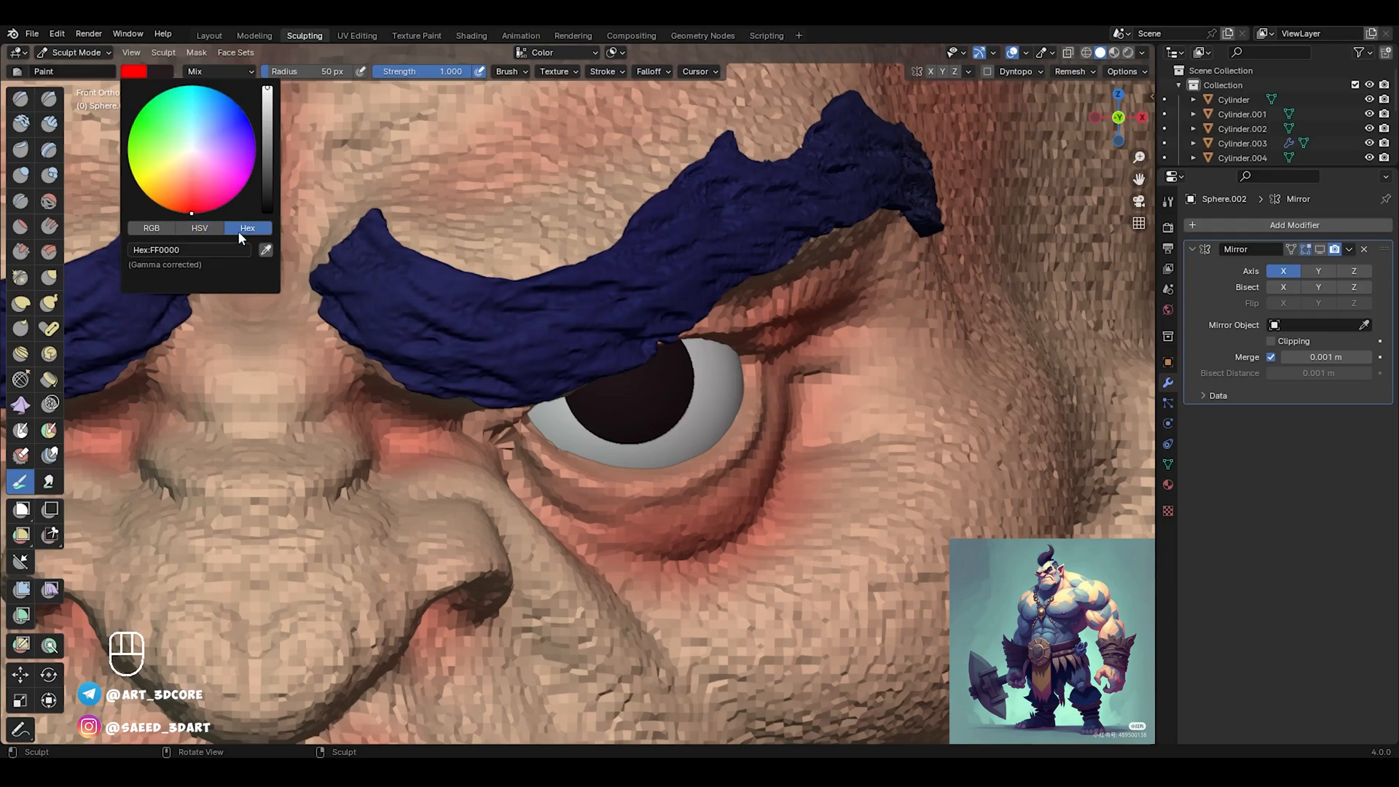
{"action": "left_click", "coordinate": [187, 230]}
{"action": "left_click", "coordinate": [156, 229]}
{"action": "mouse_move", "coordinate": [214, 251]}
{"action": "left_mouse_down"}
{"action": "mouse_move", "coordinate": [178, 250]}
{"action": "mouse_move", "coordinate": [295, 268]}
{"action": "left_mouse_up"}
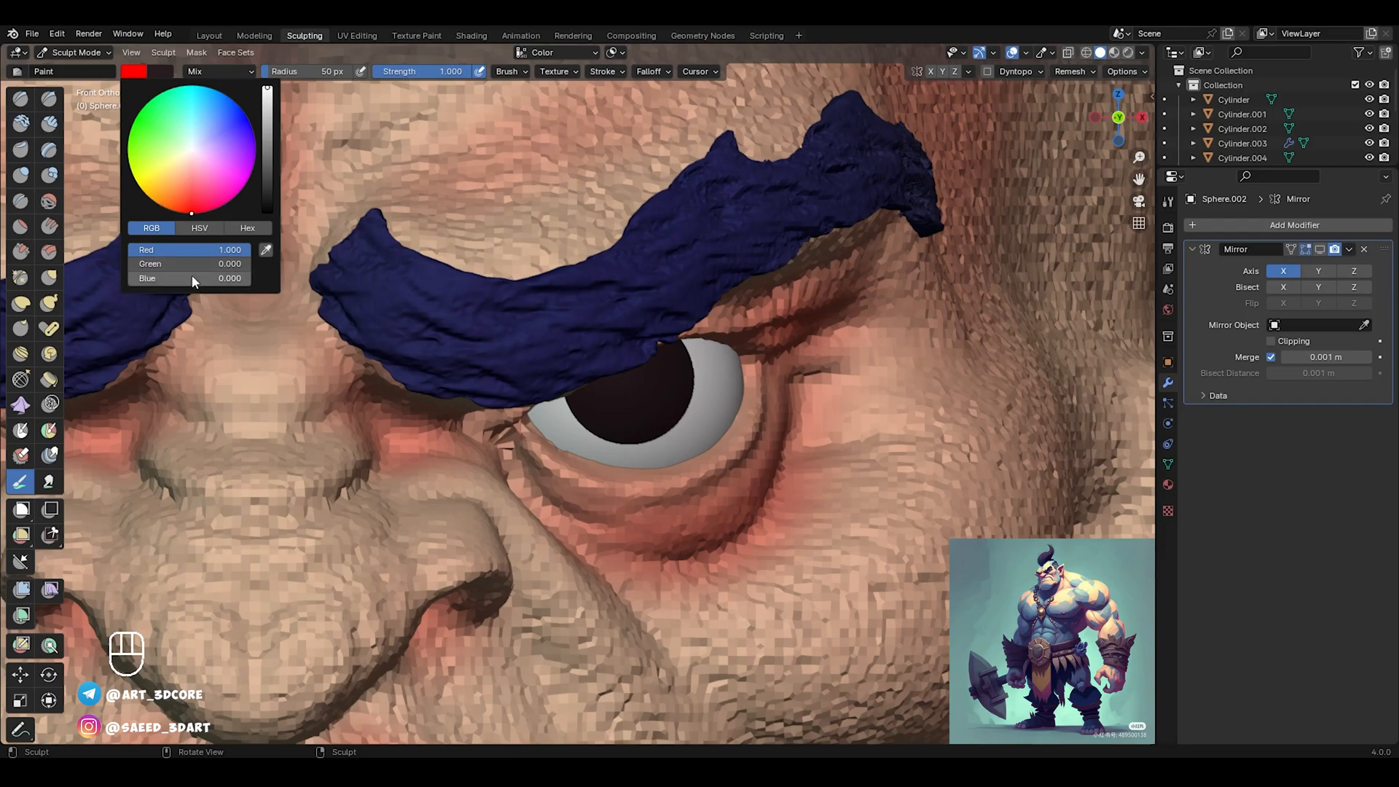
{"action": "left_click", "coordinate": [194, 230]}
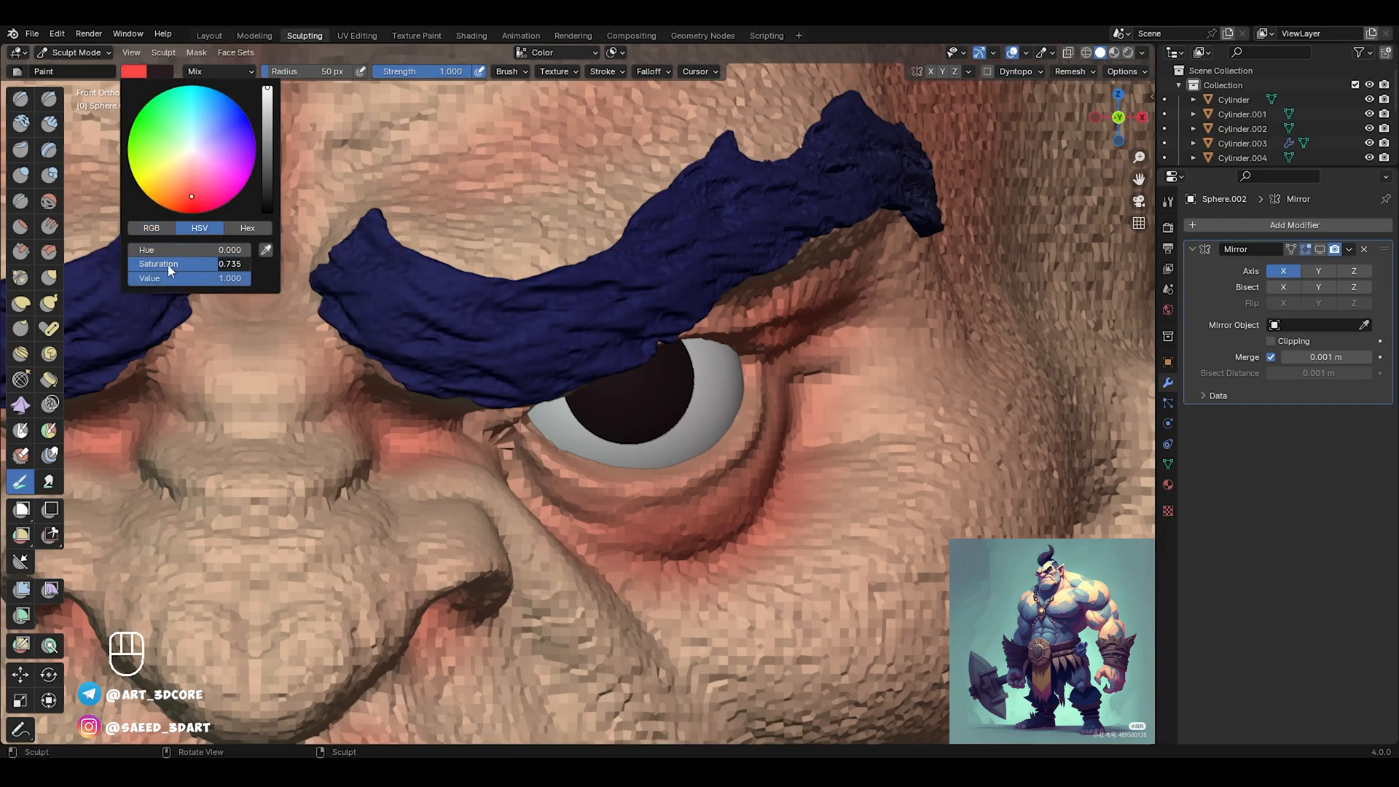
{"action": "left_click_drag", "start_coordinate": [169, 270], "coordinate": [87, 270]}
Try placing a white dot with a 58 px radius in the middle of the dark iris, check it, and undo it
{"action": "middle_click_drag", "start_coordinate": [646, 422], "coordinate": [612, 370], "text": "ctrl"}
{"action": "mouse_move", "coordinate": [612, 369]}
{"action": "middle_mouse_down", "text": "shift"}
{"action": "mouse_move", "coordinate": [628, 383]}
{"action": "mouse_move", "coordinate": [614, 381]}
{"action": "middle_mouse_up", "text": "shift"}
{"action": "middle_click_drag", "start_coordinate": [614, 380], "coordinate": [640, 366], "text": "ctrl"}
{"action": "key", "text": "f"}
{"action": "left_click", "coordinate": [642, 368]}
{"action": "left_click_drag", "start_coordinate": [628, 360], "coordinate": [631, 365], "text": "ctrl"}
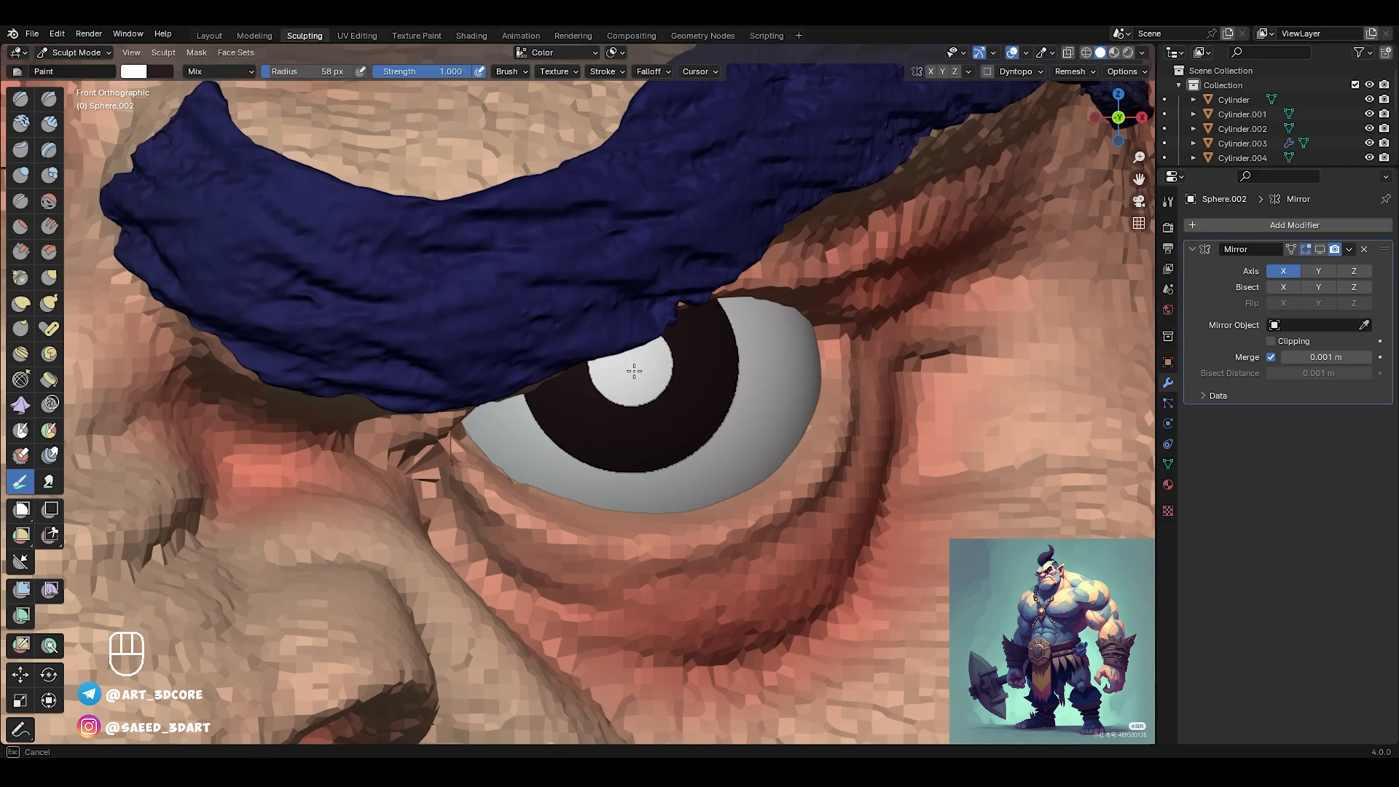
{"action": "scroll", "coordinate": [634, 371], "scroll_direction": "down", "scroll_amount": 6}
{"action": "scroll", "coordinate": [637, 374], "scroll_direction": "up", "scroll_amount": 5}
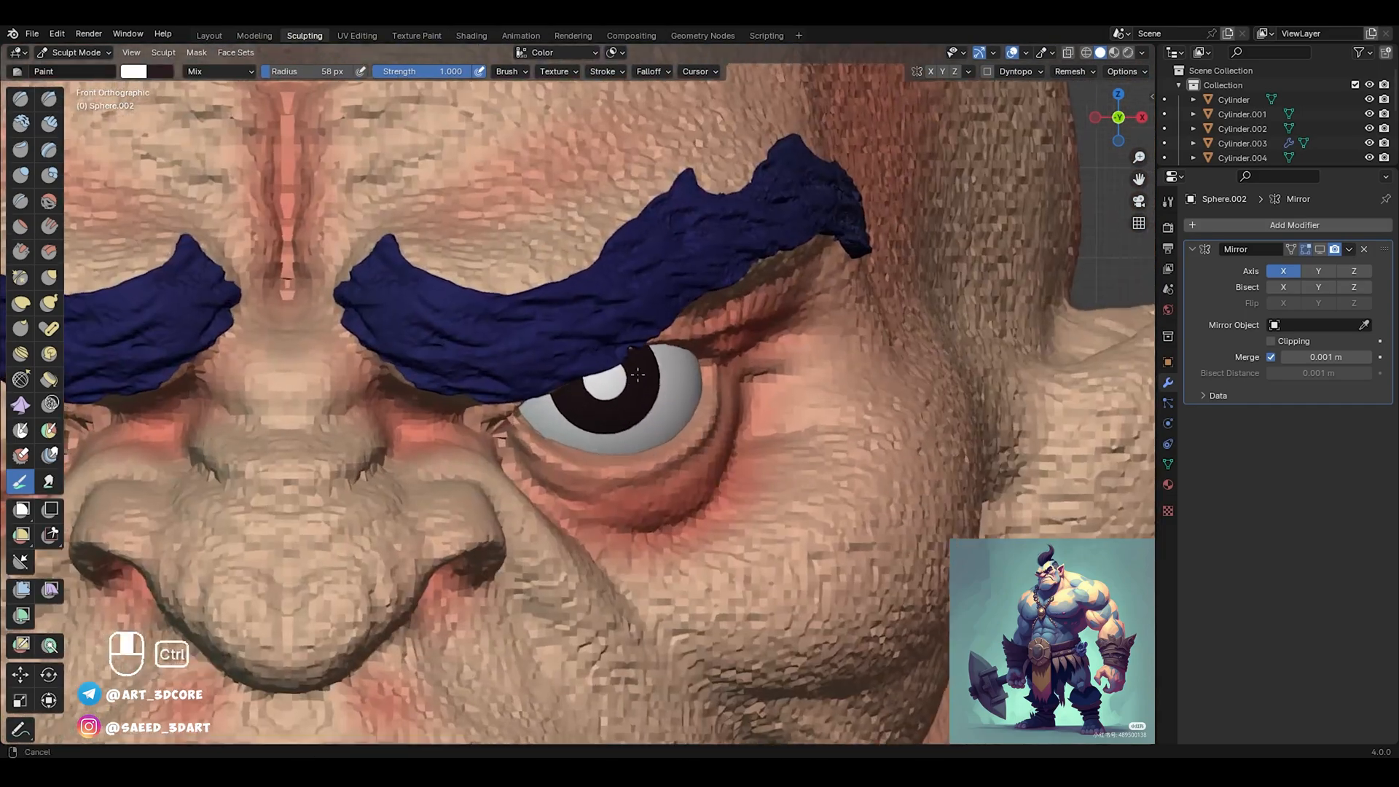
{"action": "scroll", "coordinate": [637, 374], "scroll_direction": "up", "scroll_amount": 1}
{"action": "key", "text": "ctrl+z"}
{"action": "scroll", "coordinate": [642, 365], "scroll_direction": "up", "scroll_amount": 4}
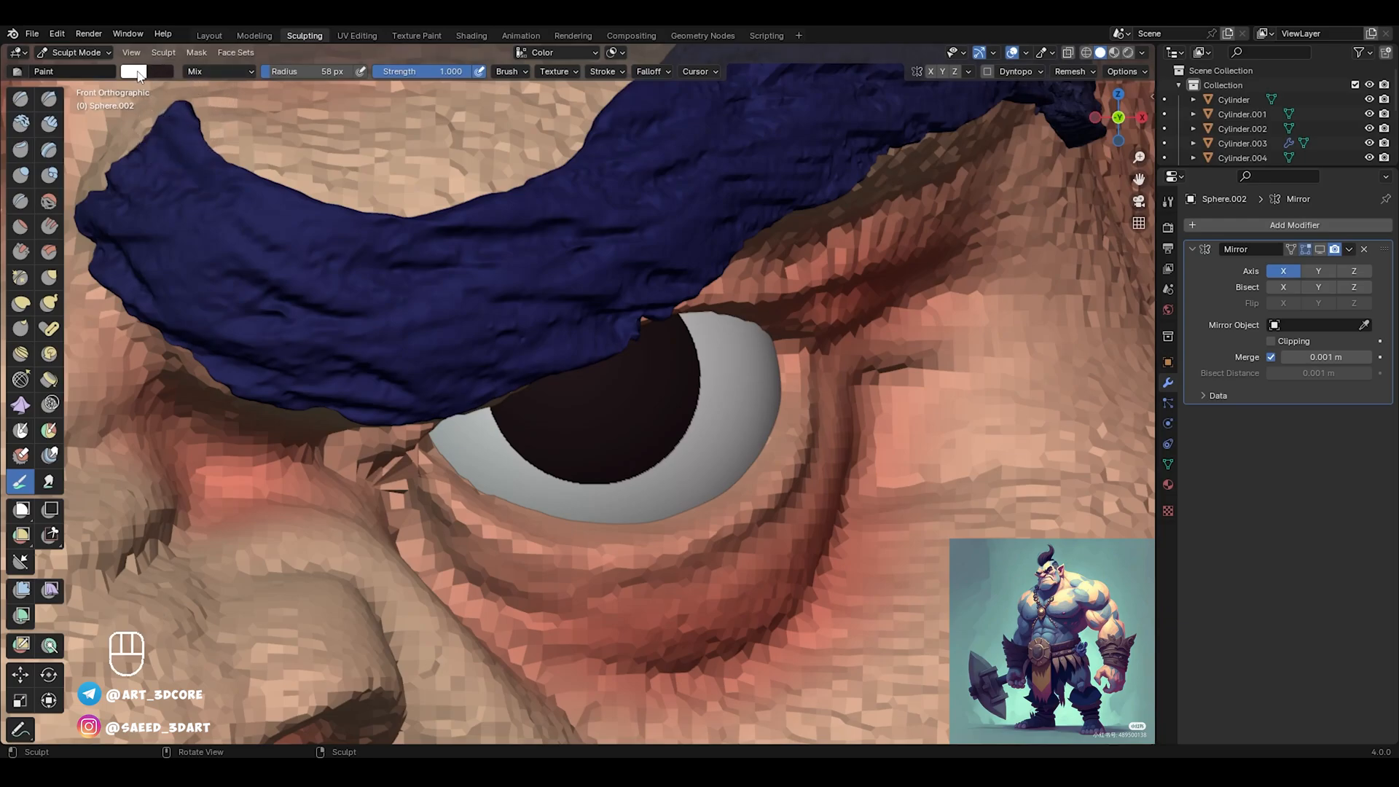
Set the brush's secondary colour to a bright light blue at full value
{"action": "left_click", "coordinate": [134, 73]}
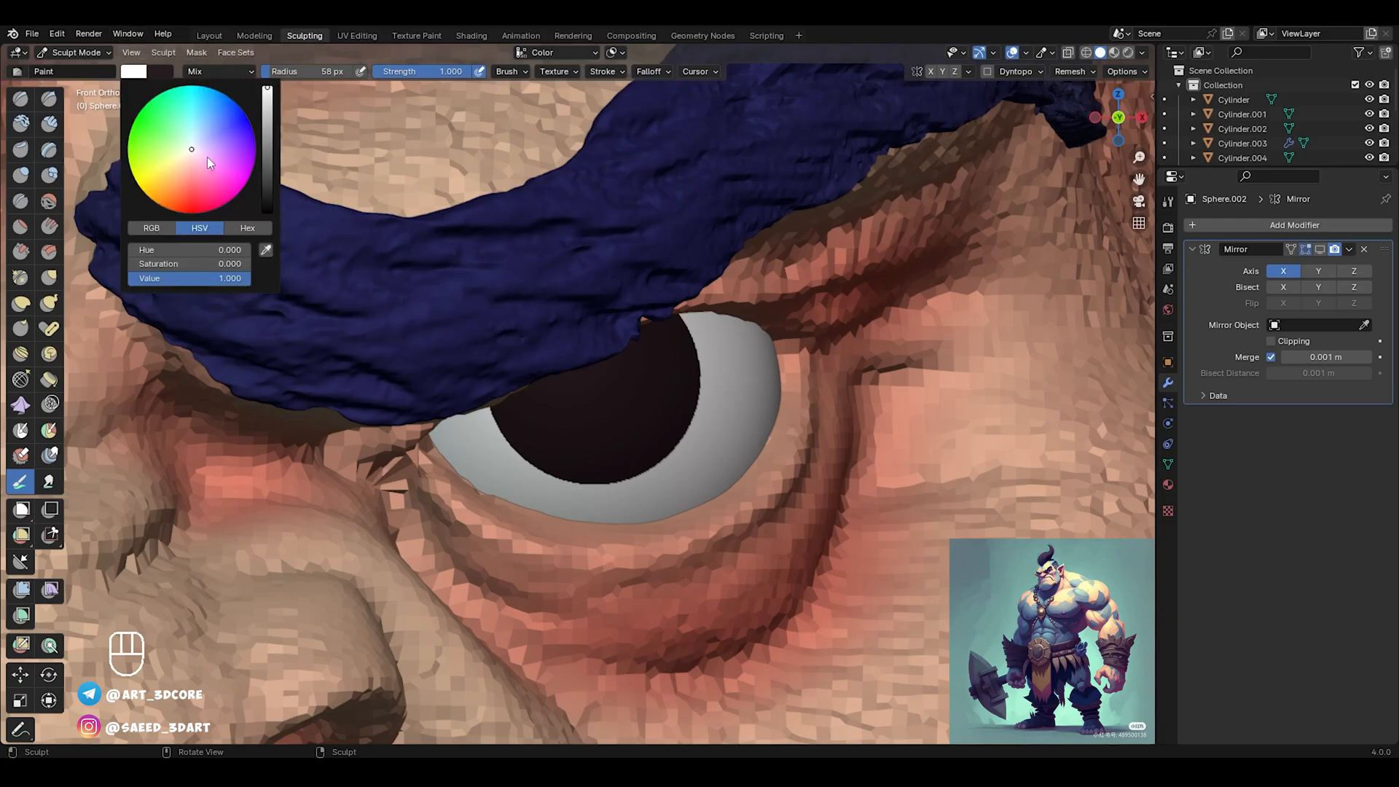
{"action": "left_click", "coordinate": [165, 73]}
{"action": "left_click_drag", "start_coordinate": [292, 126], "coordinate": [294, 88]}
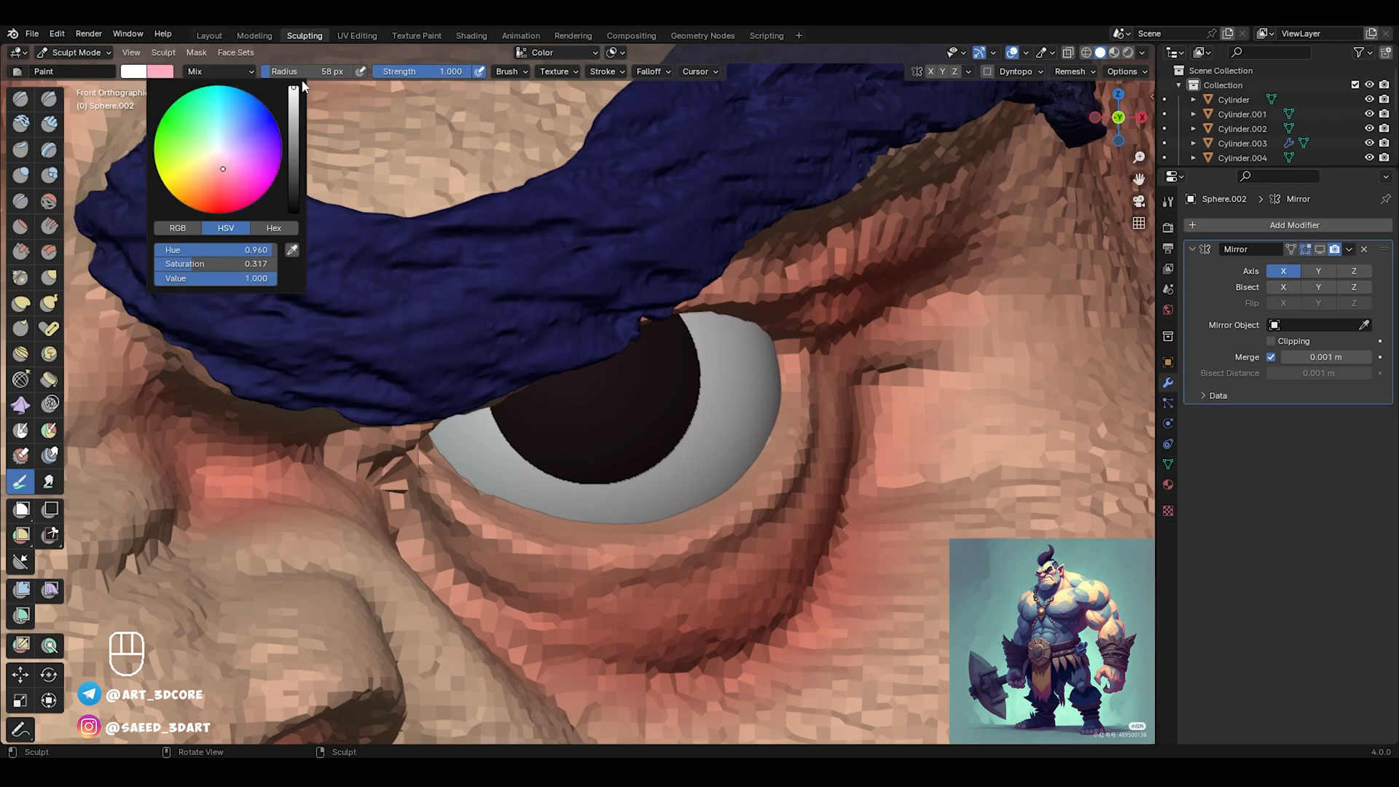
{"action": "left_click", "coordinate": [252, 132]}
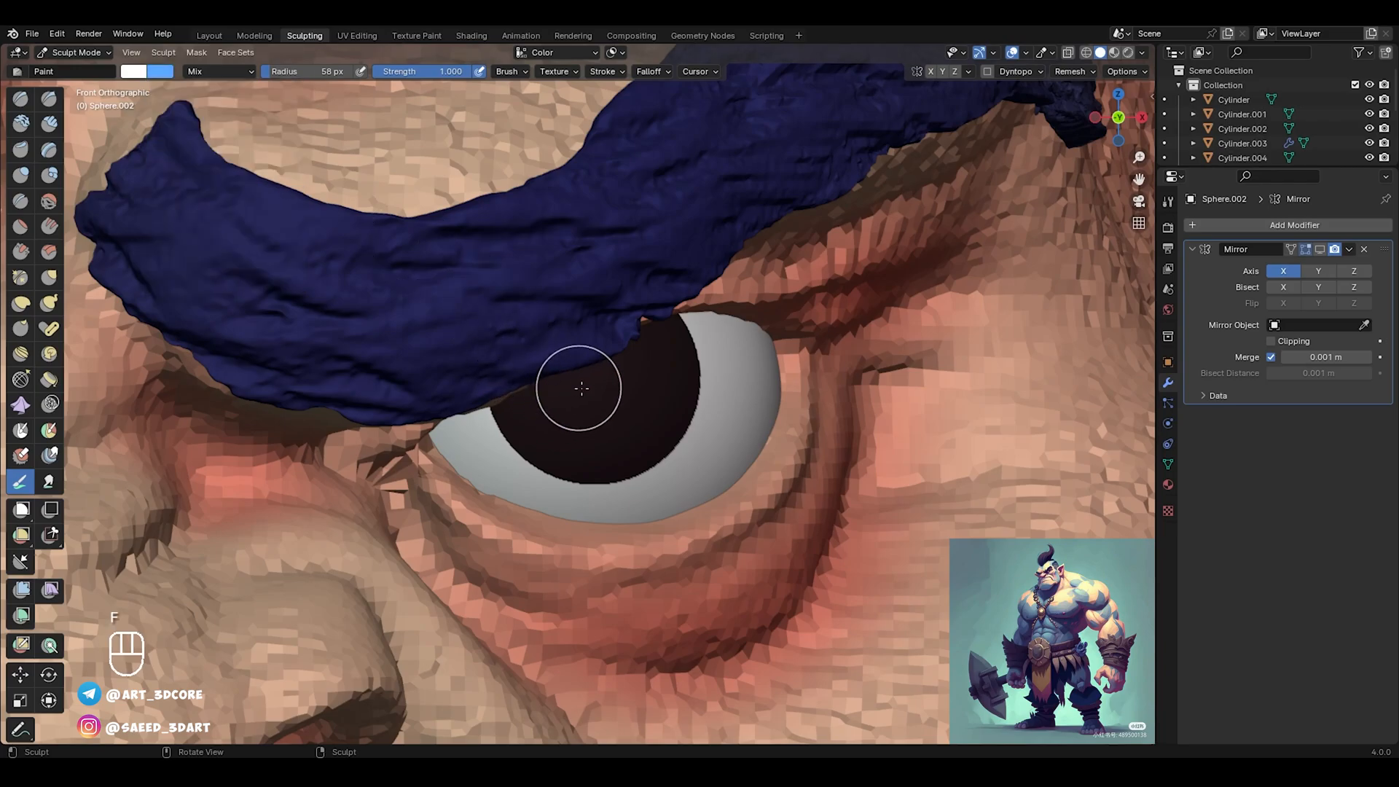
Place a light blue dot with a 77 px radius in the centre of the dark iris, undoing misplaced attempts
{"action": "key", "text": "f"}
{"action": "left_click", "coordinate": [606, 387]}
{"action": "key", "text": "f"}
{"action": "left_click", "coordinate": [586, 373]}
{"action": "key", "text": "f"}
{"action": "left_click", "coordinate": [596, 377]}
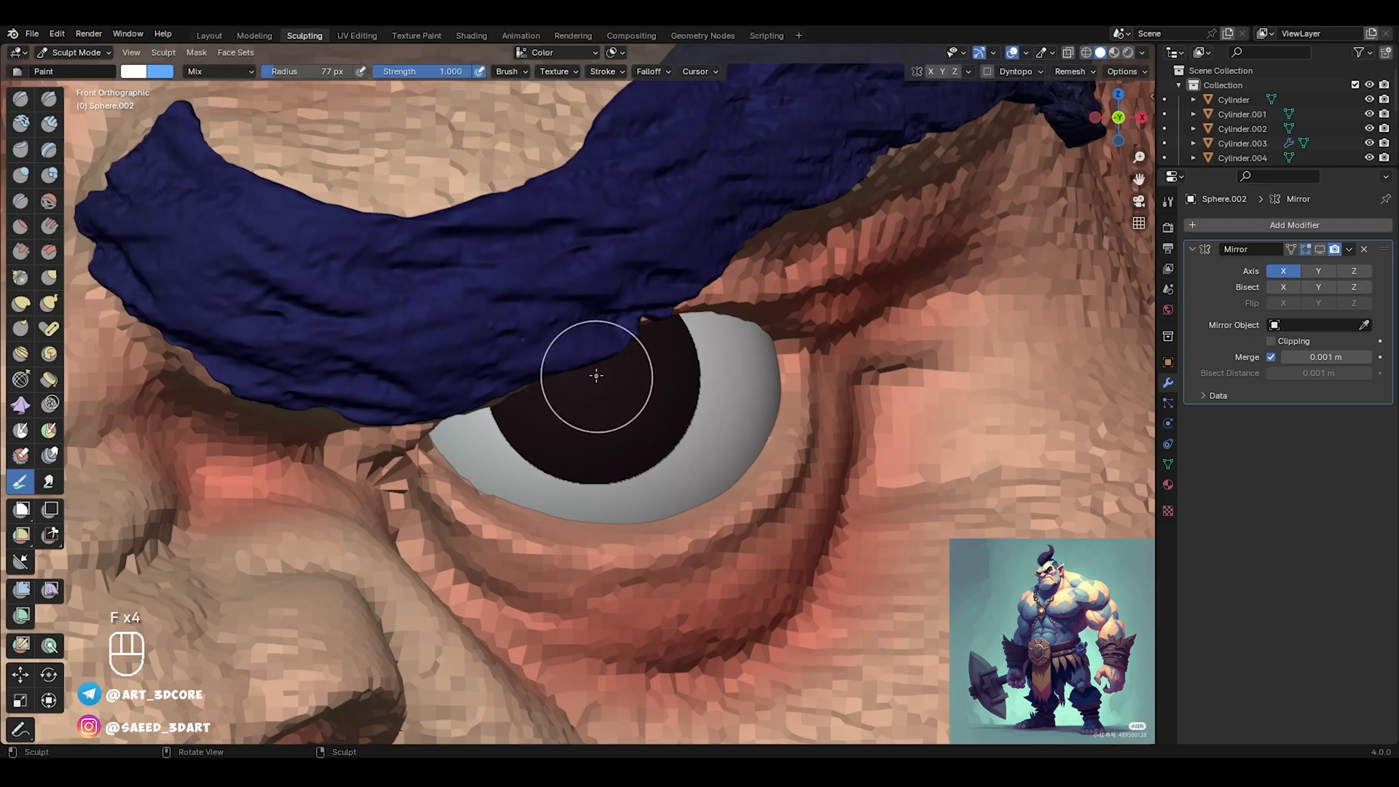
{"action": "left_click", "coordinate": [593, 374], "text": "ctrl"}
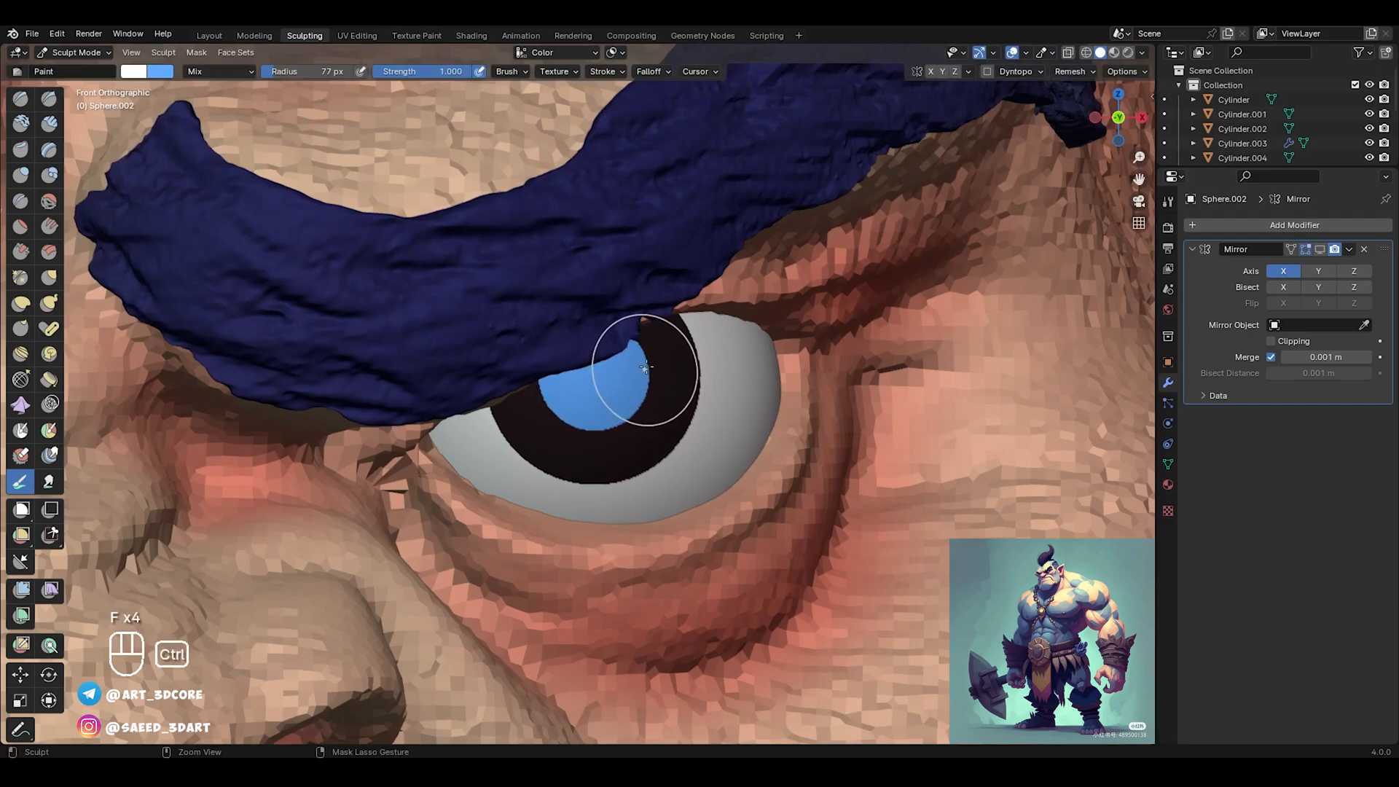
{"action": "mouse_move", "coordinate": [595, 374]}
{"action": "middle_mouse_down", "text": "ctrl"}
{"action": "mouse_move", "coordinate": [588, 472]}
{"action": "mouse_move", "coordinate": [608, 327]}
{"action": "middle_mouse_up", "text": "ctrl"}
{"action": "key", "text": "ctrl+z"}
{"action": "left_click", "coordinate": [599, 378], "text": "ctrl"}
{"action": "key", "text": "ctrl+z"}
{"action": "left_click", "coordinate": [594, 378], "text": "ctrl"}
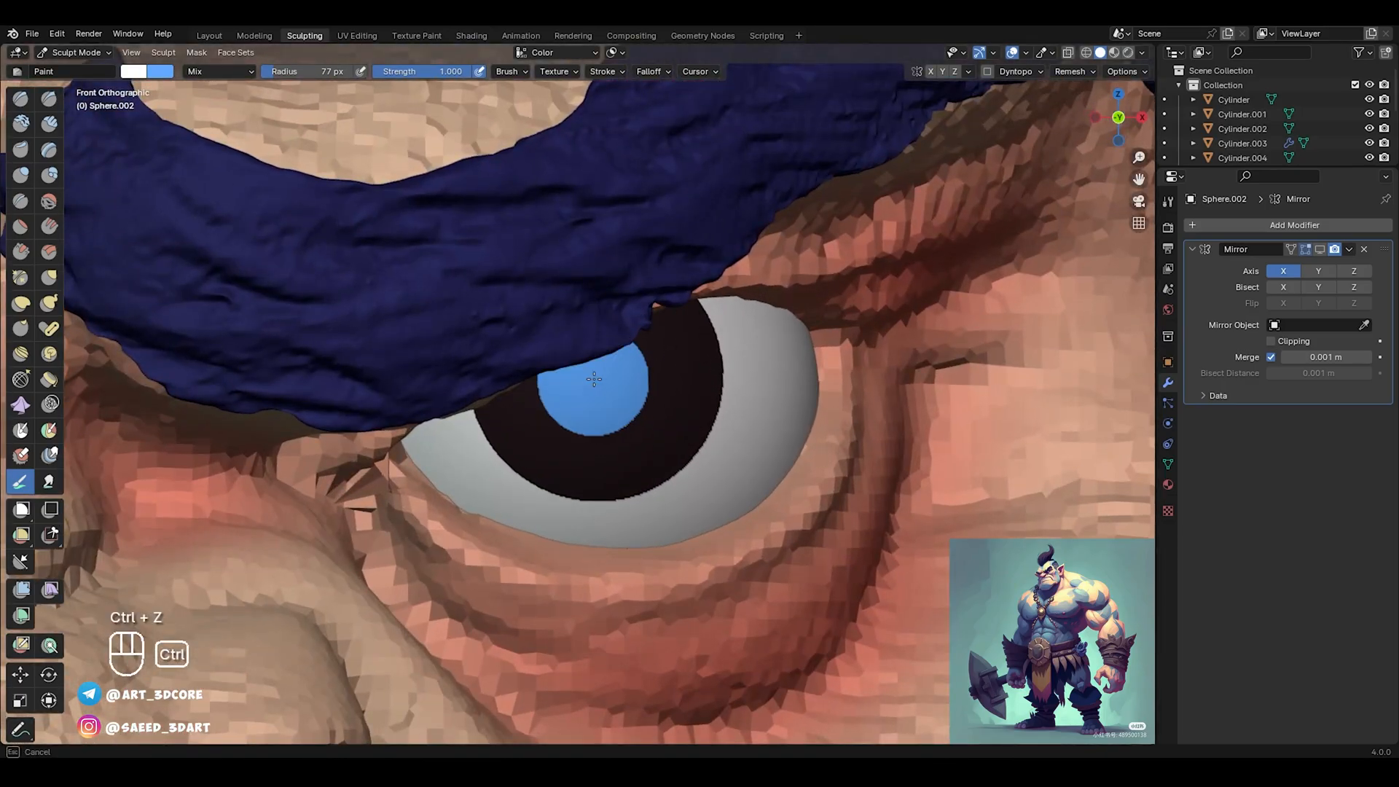
Try placing a white highlight dot with a 53 px radius on the blue dot's edge near the eyebrow, and undo it
{"action": "mouse_move", "coordinate": [649, 328]}
{"action": "middle_mouse_down", "text": "ctrl"}
{"action": "mouse_move", "coordinate": [600, 474]}
{"action": "mouse_move", "coordinate": [630, 306]}
{"action": "middle_mouse_up", "text": "ctrl"}
{"action": "key", "text": "f"}
{"action": "left_click", "coordinate": [638, 378]}
{"action": "middle_click_drag", "start_coordinate": [550, 459], "coordinate": [510, 363], "text": "ctrl"}
{"action": "left_click", "coordinate": [510, 363]}
{"action": "key", "text": "ctrl+z"}
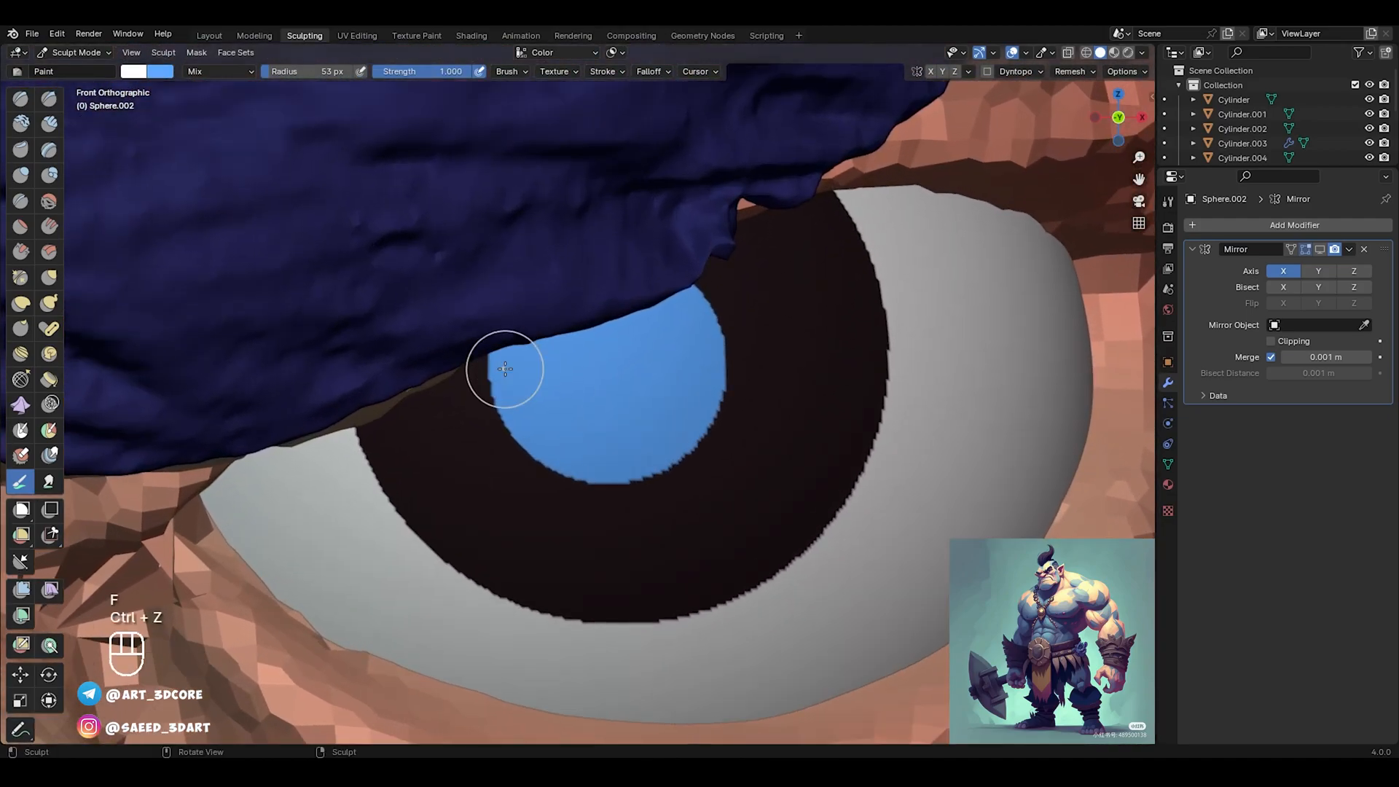
Place a white highlight dot with a 77 px radius over the blue dot's edge, just below the eyebrow
{"action": "key", "text": "f"}
{"action": "left_click", "coordinate": [512, 363]}
{"action": "left_click", "coordinate": [510, 362]}
{"action": "left_click_drag", "start_coordinate": [511, 366], "coordinate": [532, 389], "text": "ctrl+alt"}
{"action": "middle_click_drag", "start_coordinate": [532, 389], "coordinate": [531, 352], "text": "ctrl"}
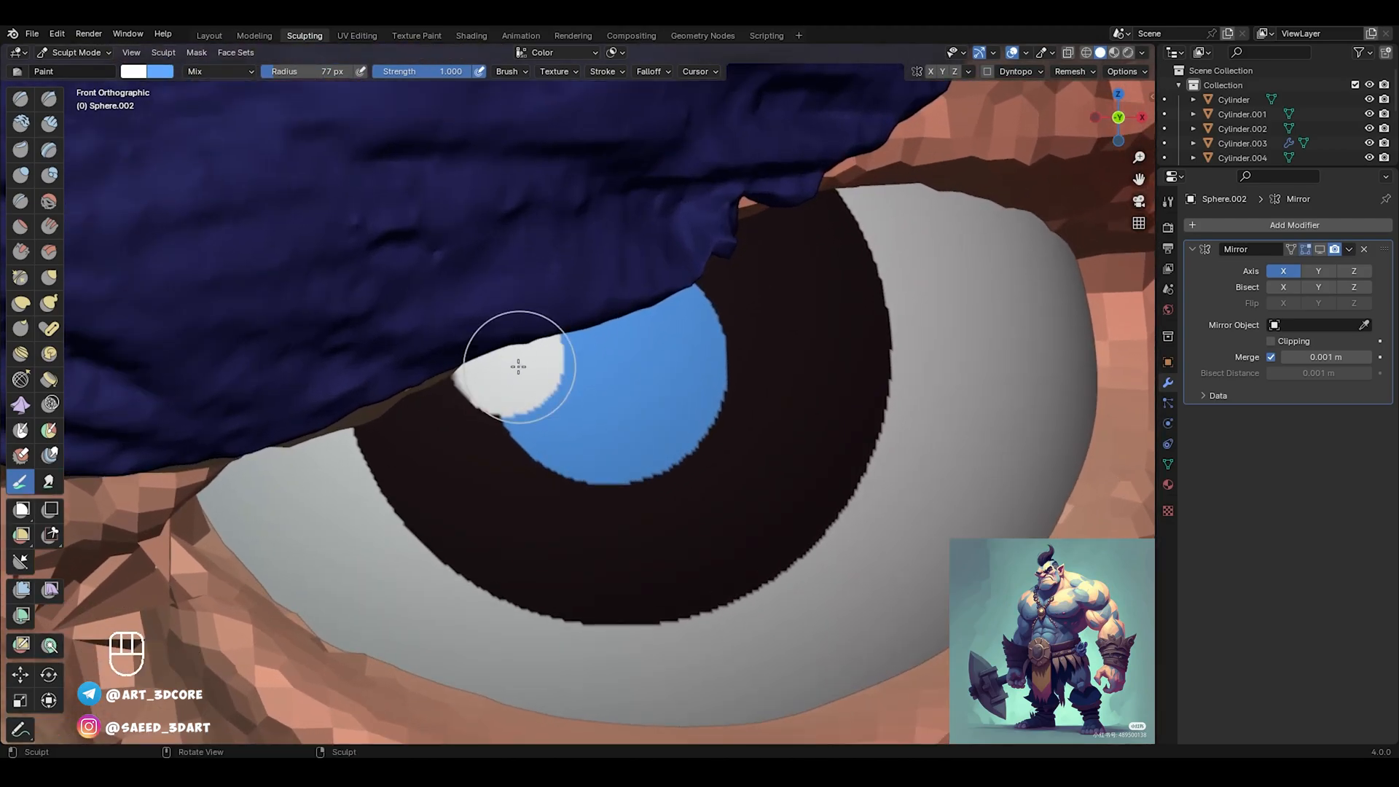
Check the Paint brush's falloff and texture settings and open its stroke method choices
{"action": "left_click", "coordinate": [642, 72]}
{"action": "left_click", "coordinate": [632, 100]}
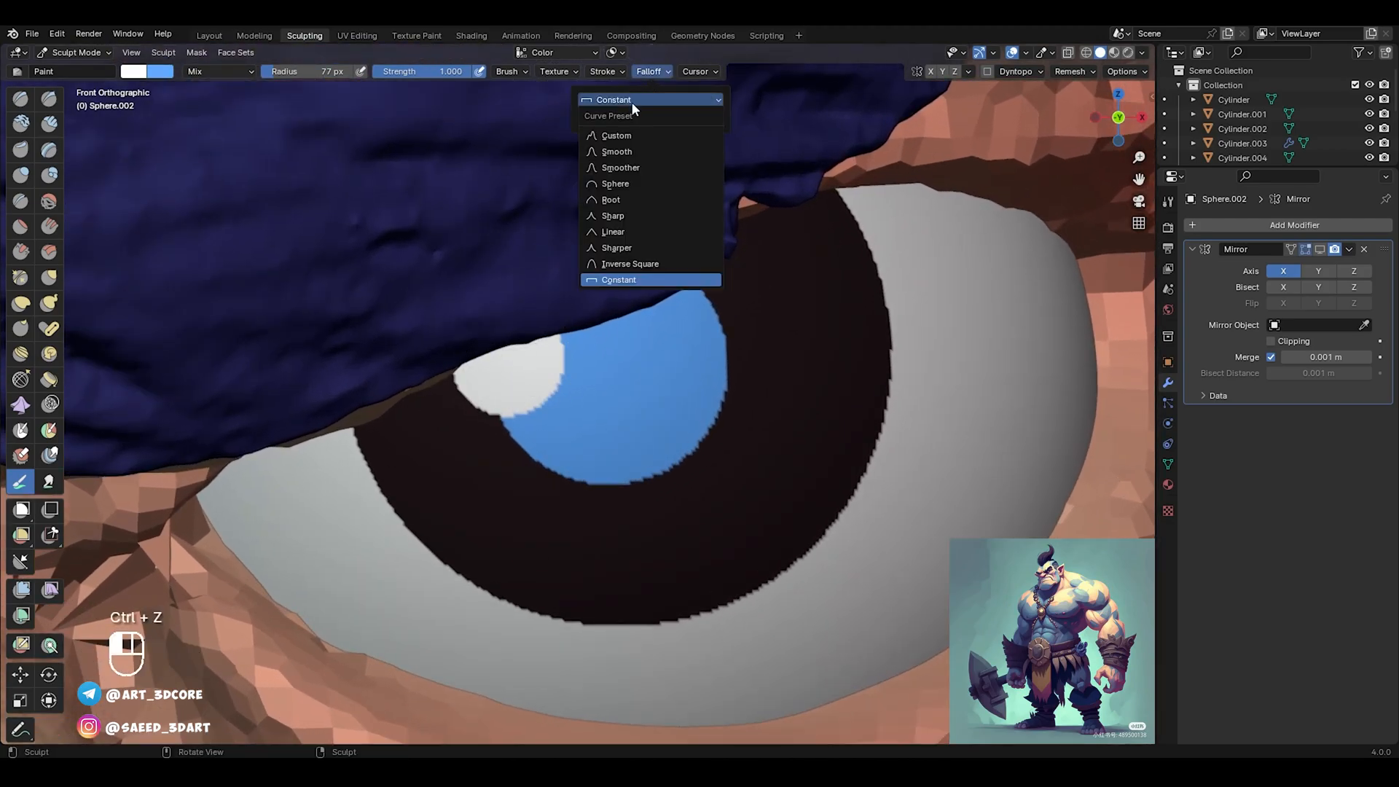
{"action": "left_click", "coordinate": [572, 71]}
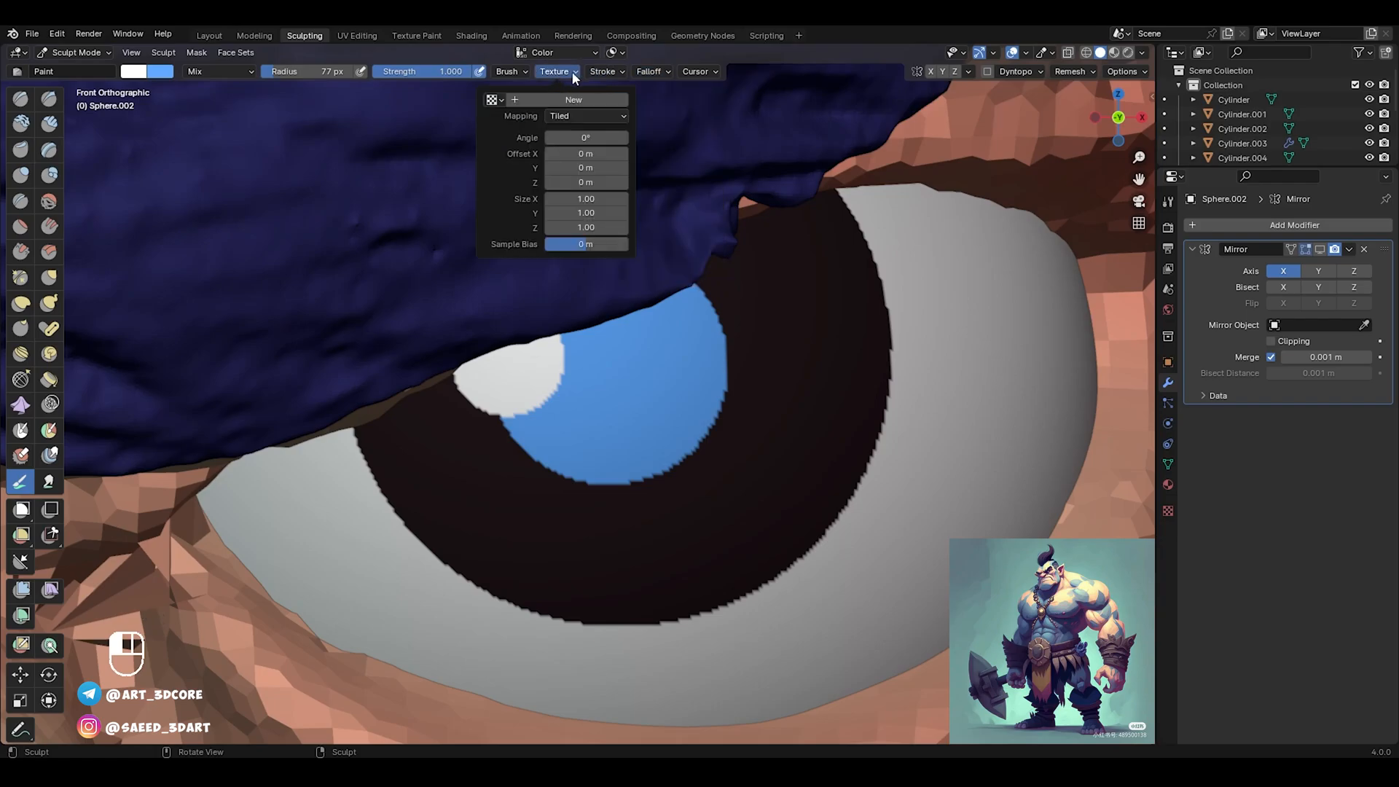
{"action": "mouse_move", "coordinate": [595, 73]}
{"action": "left_click", "coordinate": [613, 102]}
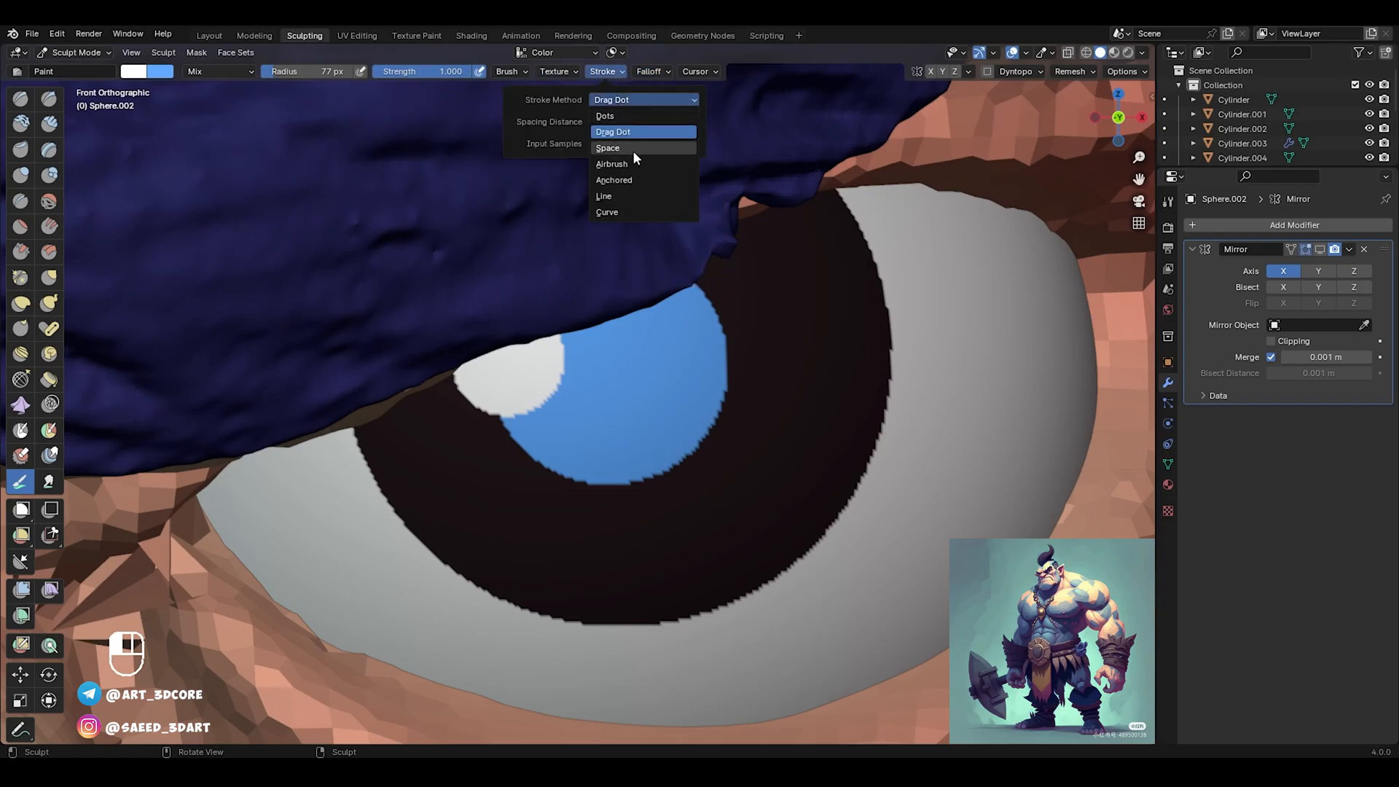
Set the Paint brush's stroke method to Space and soften the edges of the eye's white highlight and blue area
{"action": "left_click", "coordinate": [627, 148]}
{"action": "left_click_drag", "start_coordinate": [535, 350], "coordinate": [527, 343], "text": "shift"}
{"action": "left_click_drag", "start_coordinate": [631, 381], "coordinate": [584, 333], "text": "alt+shift"}
{"action": "left_click_drag", "start_coordinate": [680, 296], "coordinate": [667, 354], "text": "ctrl+alt"}
{"action": "mouse_move", "coordinate": [638, 335]}
{"action": "left_mouse_down", "text": "shift"}
{"action": "mouse_move", "coordinate": [619, 327]}
{"action": "mouse_move", "coordinate": [559, 400]}
{"action": "left_mouse_up", "text": "shift"}
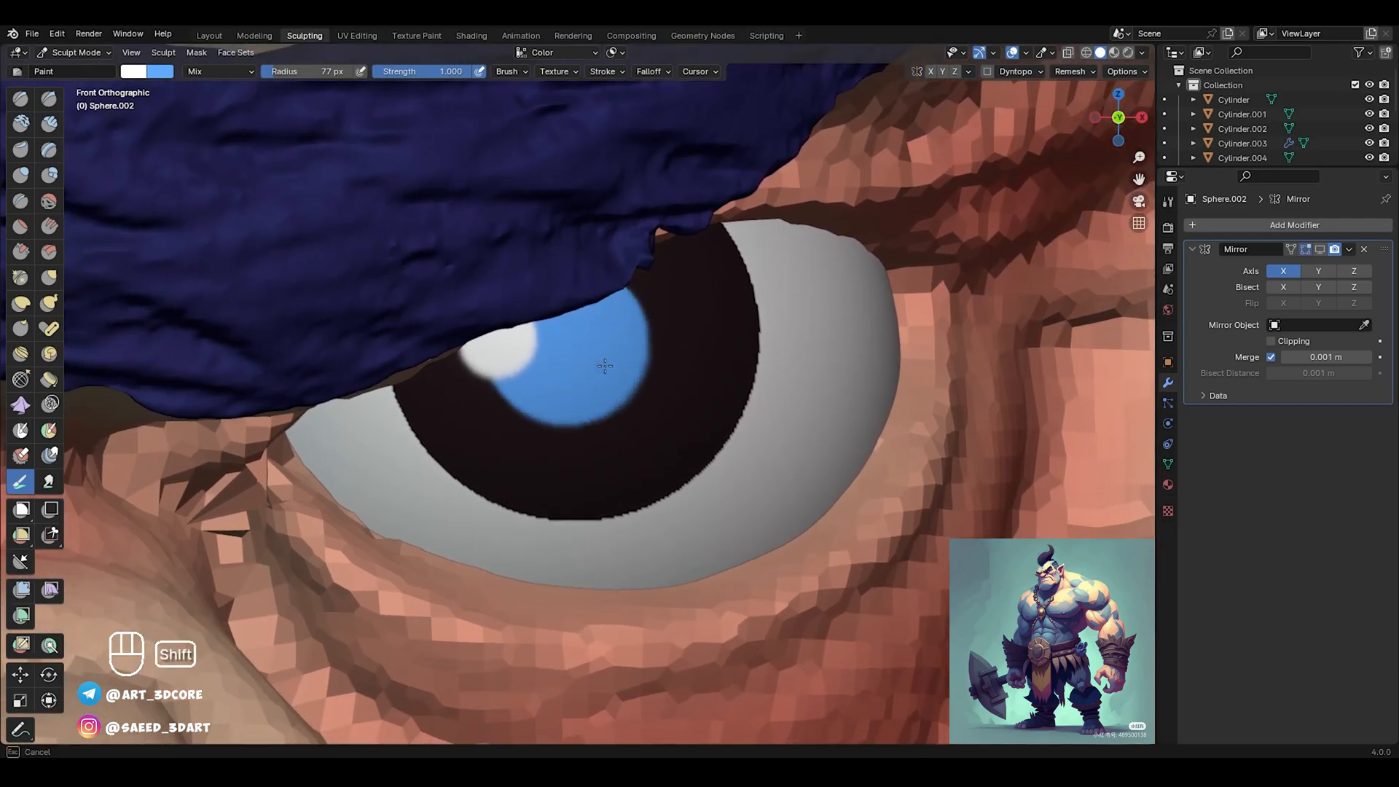
Smooth the jagged outer edge of the dark ring where it meets the white of the eyeball
{"action": "mouse_move", "coordinate": [594, 233]}
{"action": "middle_mouse_down", "text": "ctrl+alt"}
{"action": "mouse_move", "coordinate": [572, 343]}
{"action": "mouse_move", "coordinate": [596, 464]}
{"action": "mouse_move", "coordinate": [628, 367]}
{"action": "mouse_move", "coordinate": [631, 380]}
{"action": "middle_mouse_up", "text": "ctrl+alt"}
{"action": "left_click_drag", "start_coordinate": [555, 375], "coordinate": [583, 366], "text": "shift"}
{"action": "middle_click_drag", "start_coordinate": [651, 313], "coordinate": [588, 421], "text": "ctrl+alt"}
{"action": "left_click_drag", "start_coordinate": [562, 381], "coordinate": [578, 392], "text": "shift"}
{"action": "mouse_move", "coordinate": [604, 365]}
{"action": "middle_mouse_down", "text": "ctrl+alt"}
{"action": "mouse_move", "coordinate": [596, 457]}
{"action": "mouse_move", "coordinate": [616, 353]}
{"action": "mouse_move", "coordinate": [594, 430]}
{"action": "mouse_move", "coordinate": [604, 362]}
{"action": "middle_mouse_up", "text": "ctrl+alt"}
{"action": "scroll", "coordinate": [765, 313], "scroll_direction": "down", "scroll_amount": 1}
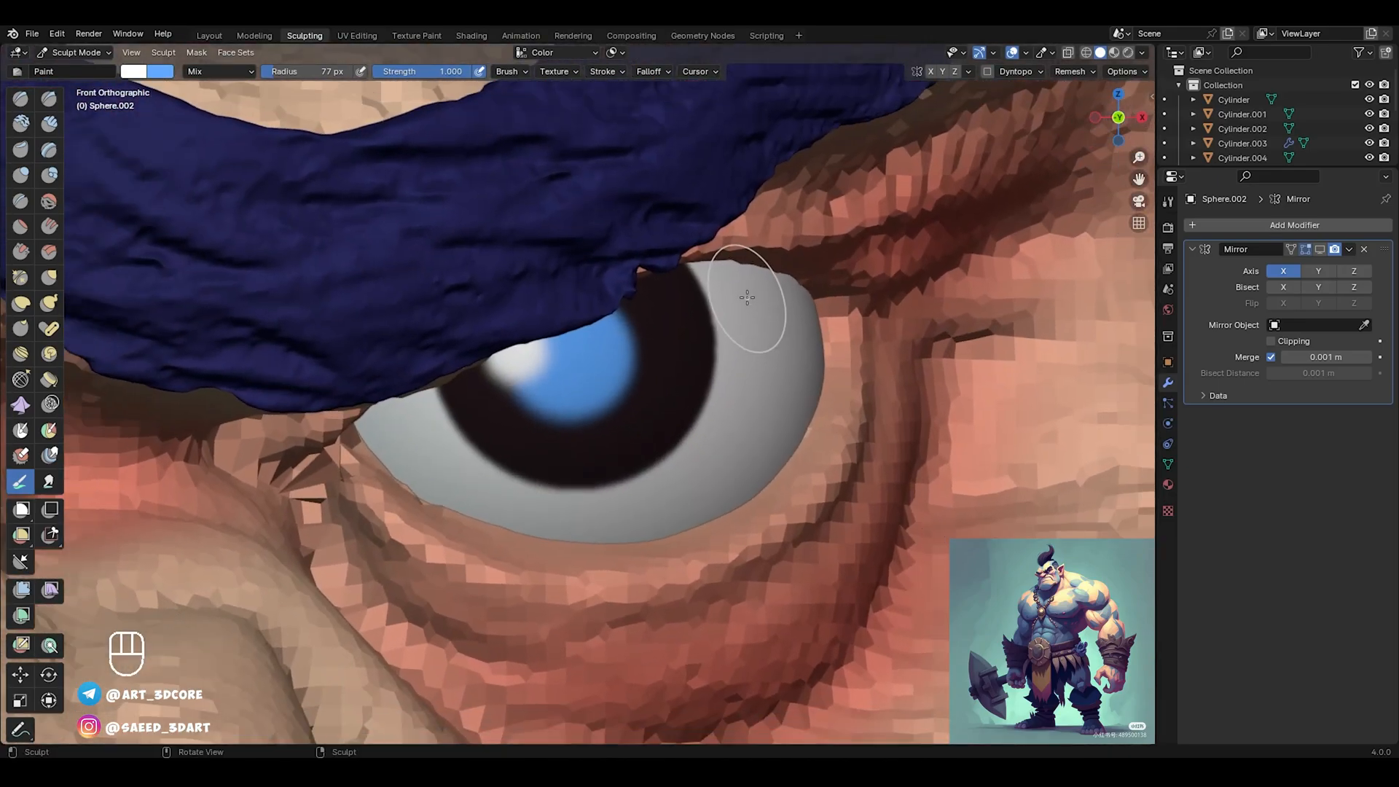
Set the brush radius to 94 px and darken the paint colour to a dark grey, undoing the trial in lighter grey
{"action": "left_click", "coordinate": [135, 72]}
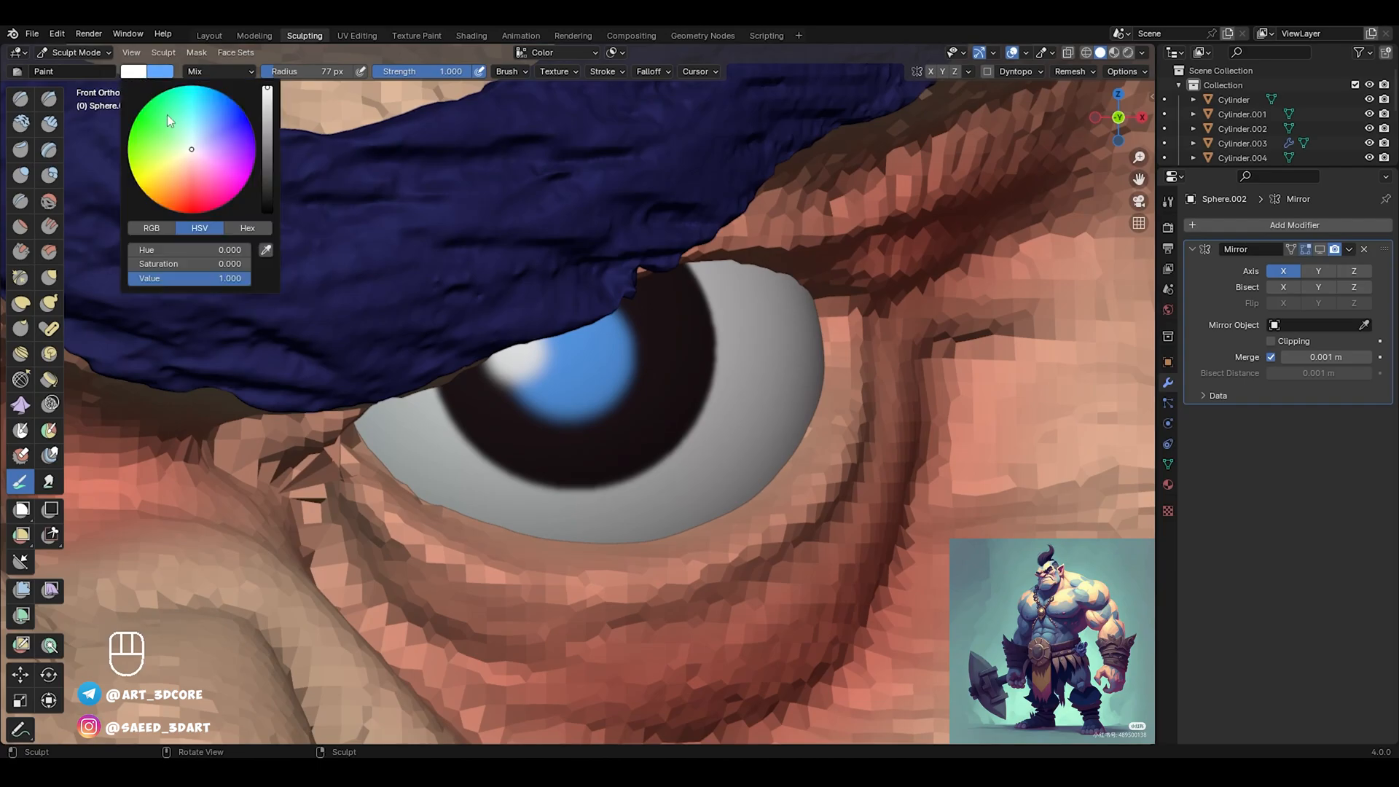
{"action": "left_click_drag", "start_coordinate": [267, 141], "coordinate": [268, 164]}
{"action": "key", "text": "f"}
{"action": "left_click", "coordinate": [861, 304]}
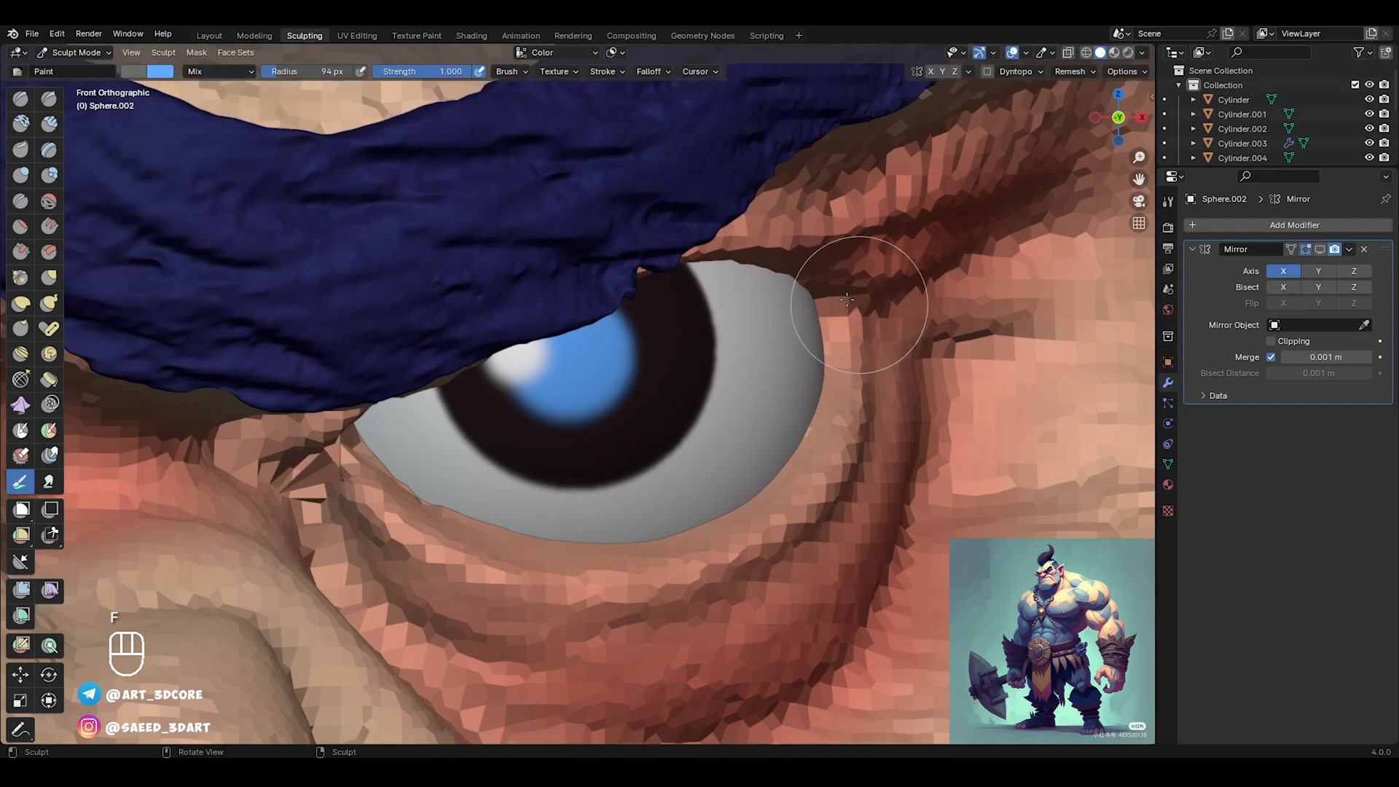
{"action": "key", "text": "ctrl+z"}
{"action": "key", "text": "ctrl+z"}
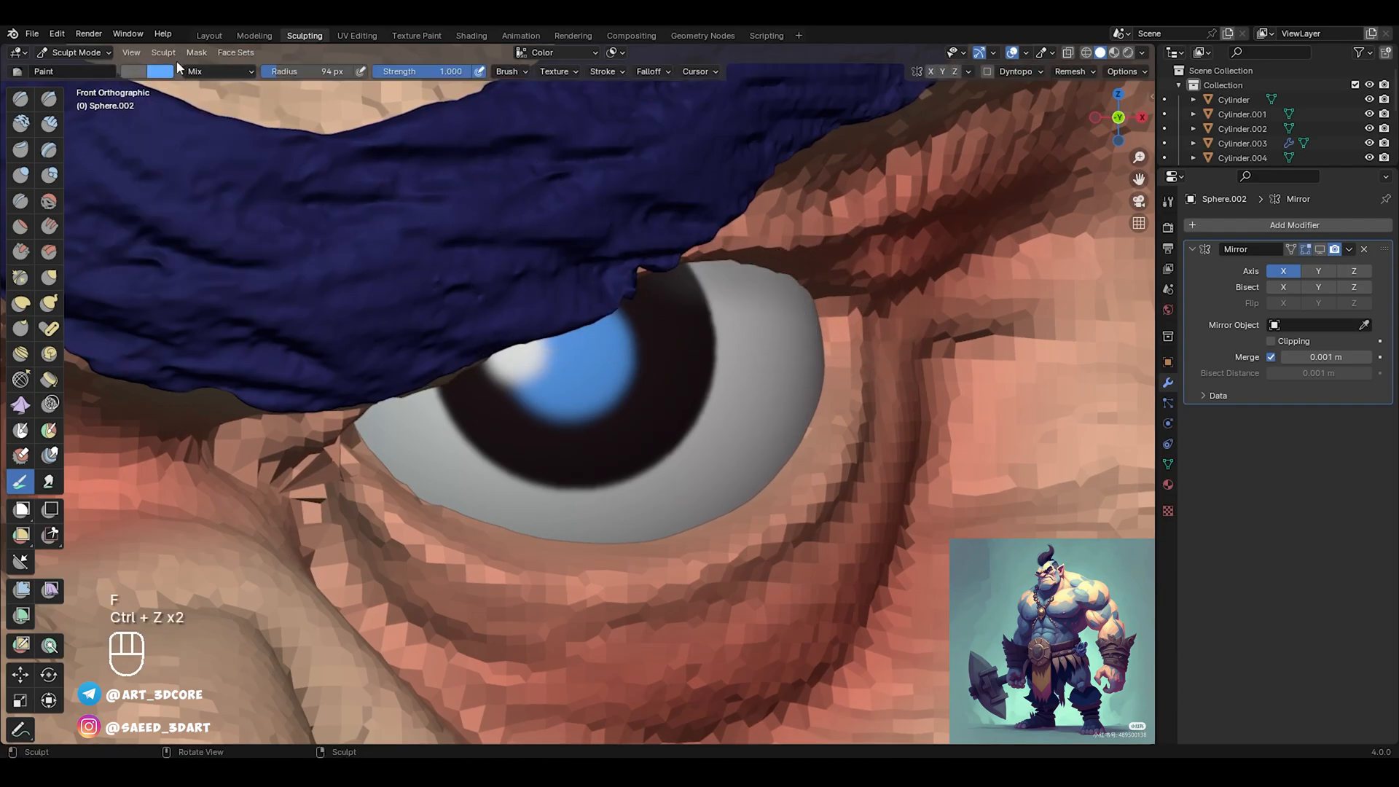
{"action": "key", "text": "ctrl+z"}
{"action": "left_click", "coordinate": [143, 75]}
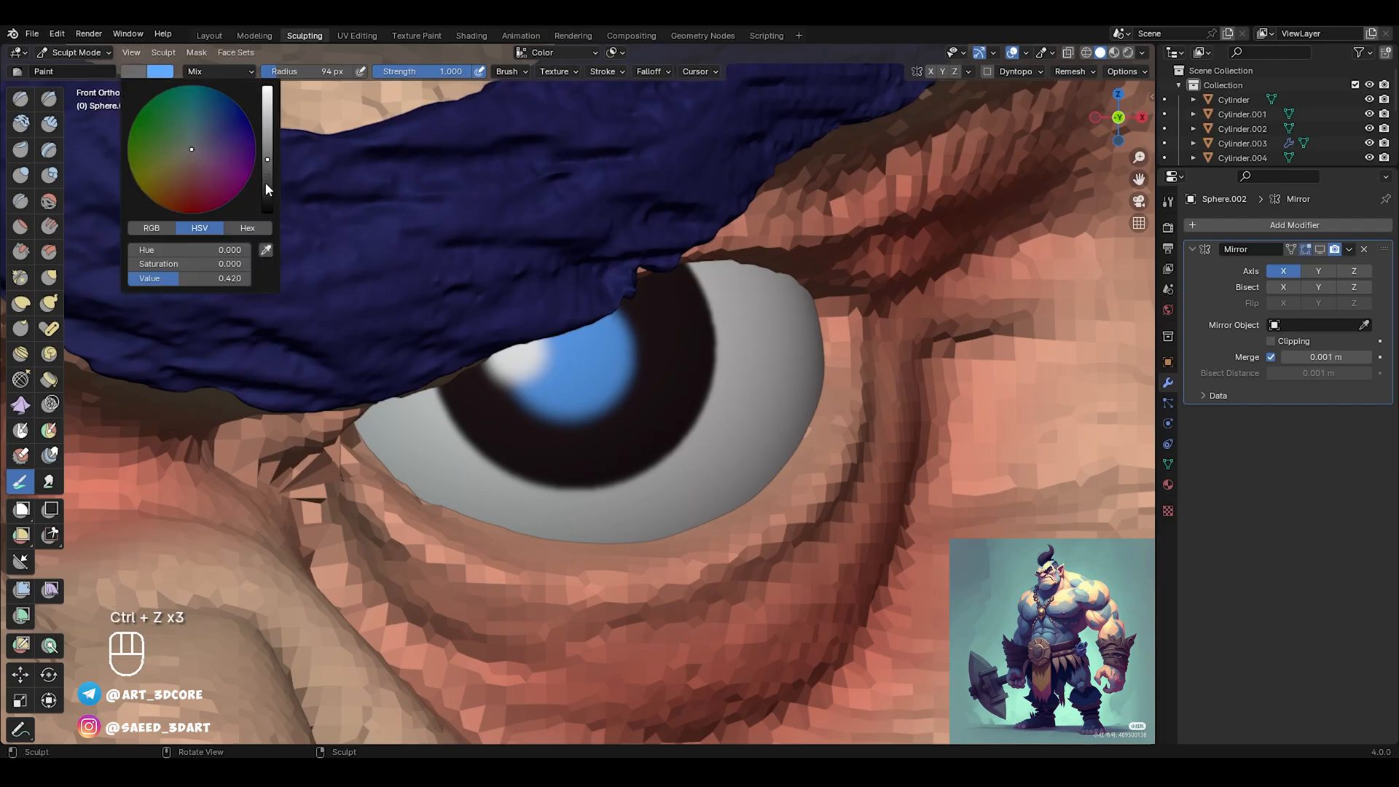
{"action": "left_click", "coordinate": [267, 188]}
Try shading the eyeball's upper and lower edges with dark grey, using an 85 px brush along the lower edge
{"action": "mouse_move", "coordinate": [703, 237]}
{"action": "left_mouse_down"}
{"action": "mouse_move", "coordinate": [602, 250]}
{"action": "mouse_move", "coordinate": [692, 252]}
{"action": "mouse_move", "coordinate": [412, 364]}
{"action": "left_mouse_up"}
{"action": "left_click_drag", "start_coordinate": [552, 321], "coordinate": [408, 383]}
{"action": "left_click_drag", "start_coordinate": [509, 343], "coordinate": [412, 383]}
{"action": "left_click_drag", "start_coordinate": [833, 397], "coordinate": [779, 449]}
{"action": "key", "text": "f"}
{"action": "left_click", "coordinate": [773, 449]}
{"action": "mouse_move", "coordinate": [717, 459]}
{"action": "left_mouse_down"}
{"action": "mouse_move", "coordinate": [631, 514]}
{"action": "mouse_move", "coordinate": [540, 494]}
{"action": "mouse_move", "coordinate": [437, 496]}
{"action": "left_mouse_up"}
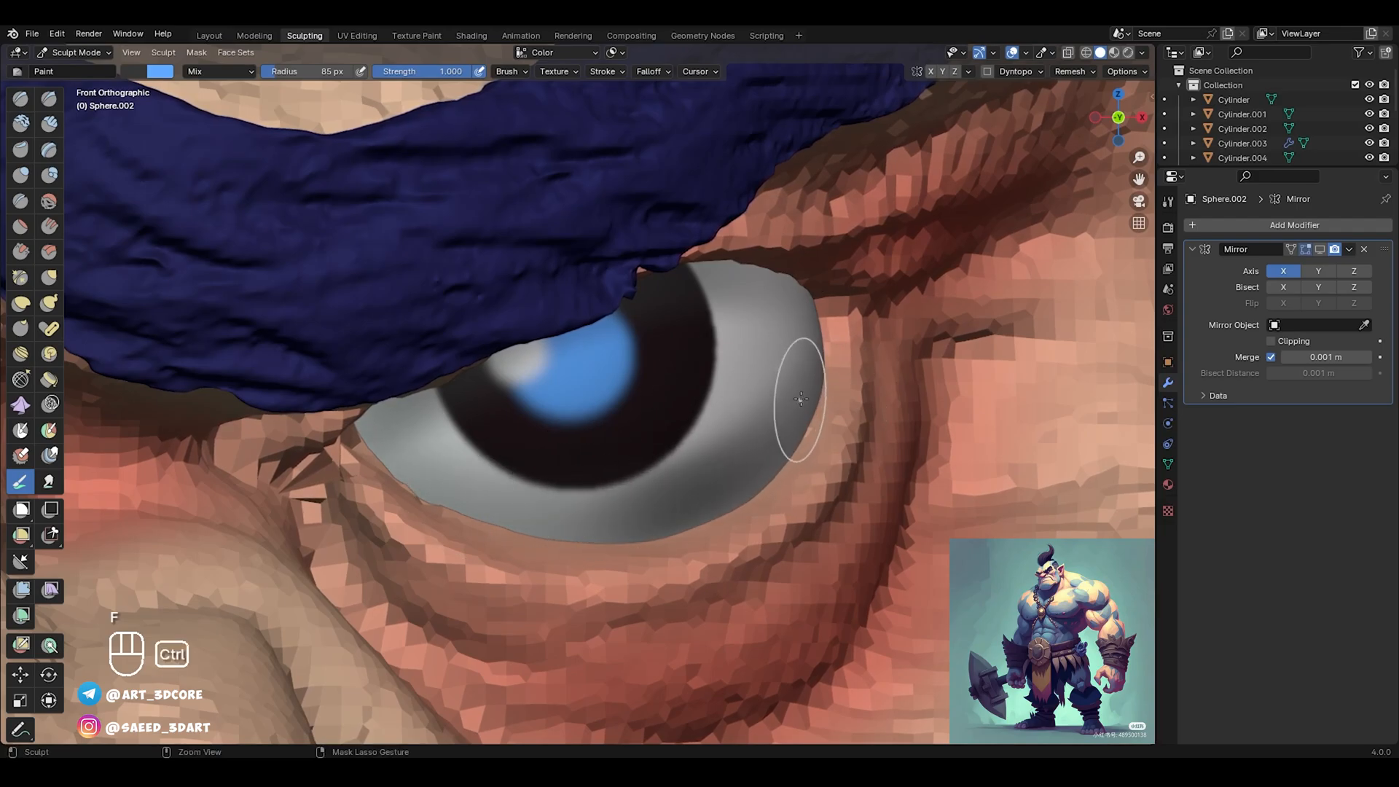
Undo the dark grey shading strokes on the eyeball
{"action": "key", "text": "ctrl+z"}
{"action": "key", "text": "ctrl+z"}
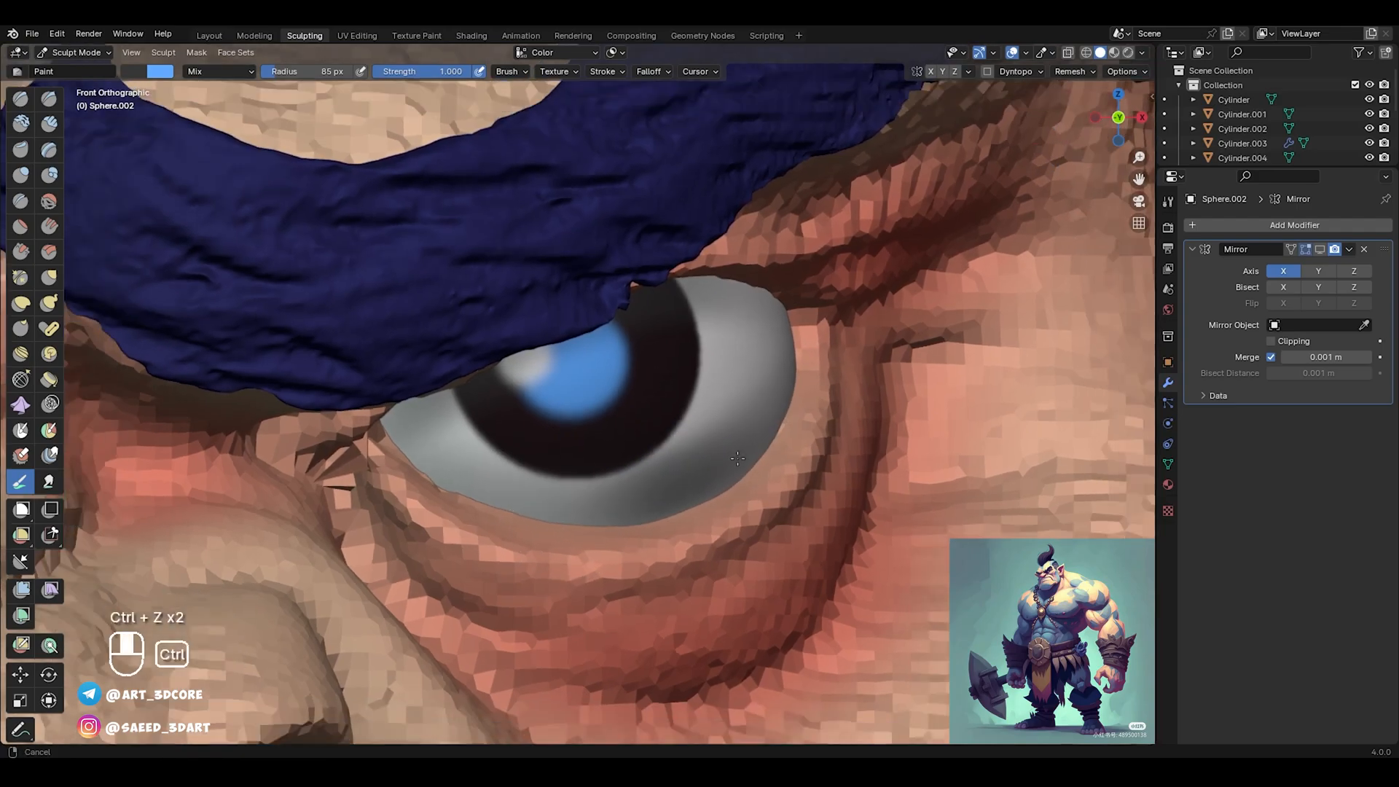
{"action": "scroll", "coordinate": [737, 458], "scroll_direction": "down", "scroll_amount": 2}
{"action": "scroll", "coordinate": [611, 463], "scroll_direction": "down", "scroll_amount": 1}
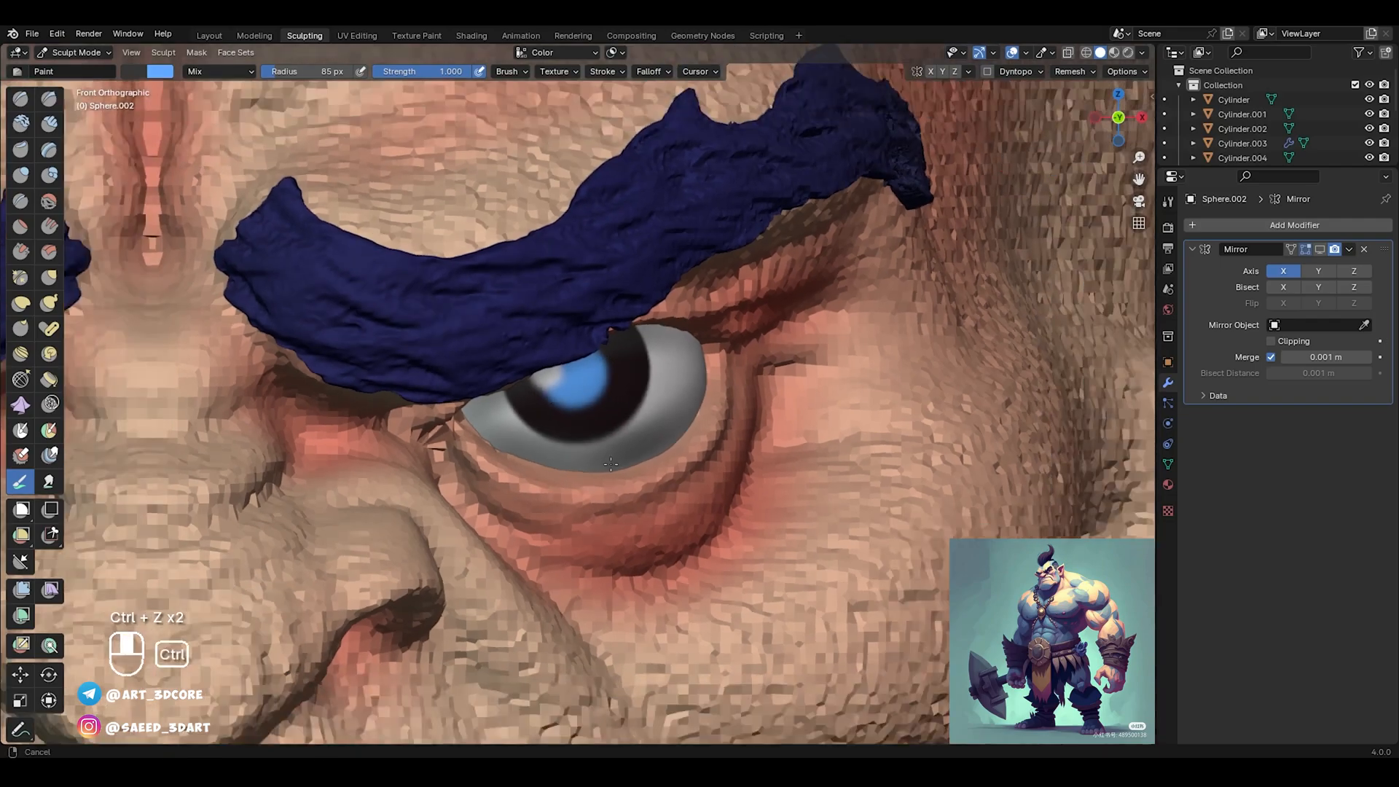
{"action": "scroll", "coordinate": [610, 463], "scroll_direction": "down", "scroll_amount": 3}
{"action": "scroll", "coordinate": [656, 445], "scroll_direction": "up", "scroll_amount": 1}
{"action": "key", "text": "ctrl+z"}
{"action": "key", "text": "ctrl+z"}
{"action": "key", "text": "ctrl+z"}
{"action": "key", "text": "ctrl+z"}
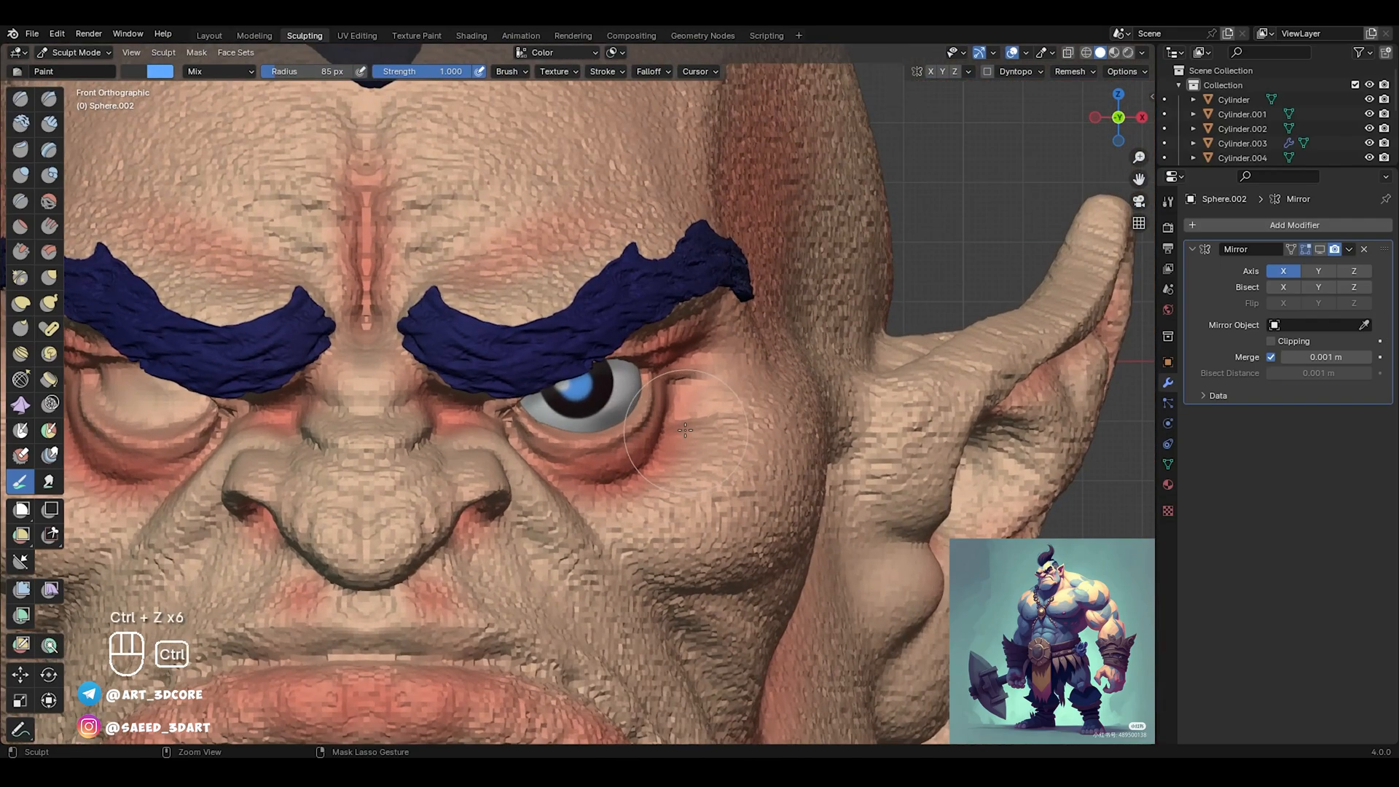
{"action": "key", "text": "ctrl+z"}
{"action": "key", "text": "ctrl+z"}
{"action": "key", "text": "ctrl+z"}
Dab dark grey onto the centre of the blue area with a 26 px brush and show the mirrored eye
{"action": "key", "text": "f"}
{"action": "left_click", "coordinate": [638, 371]}
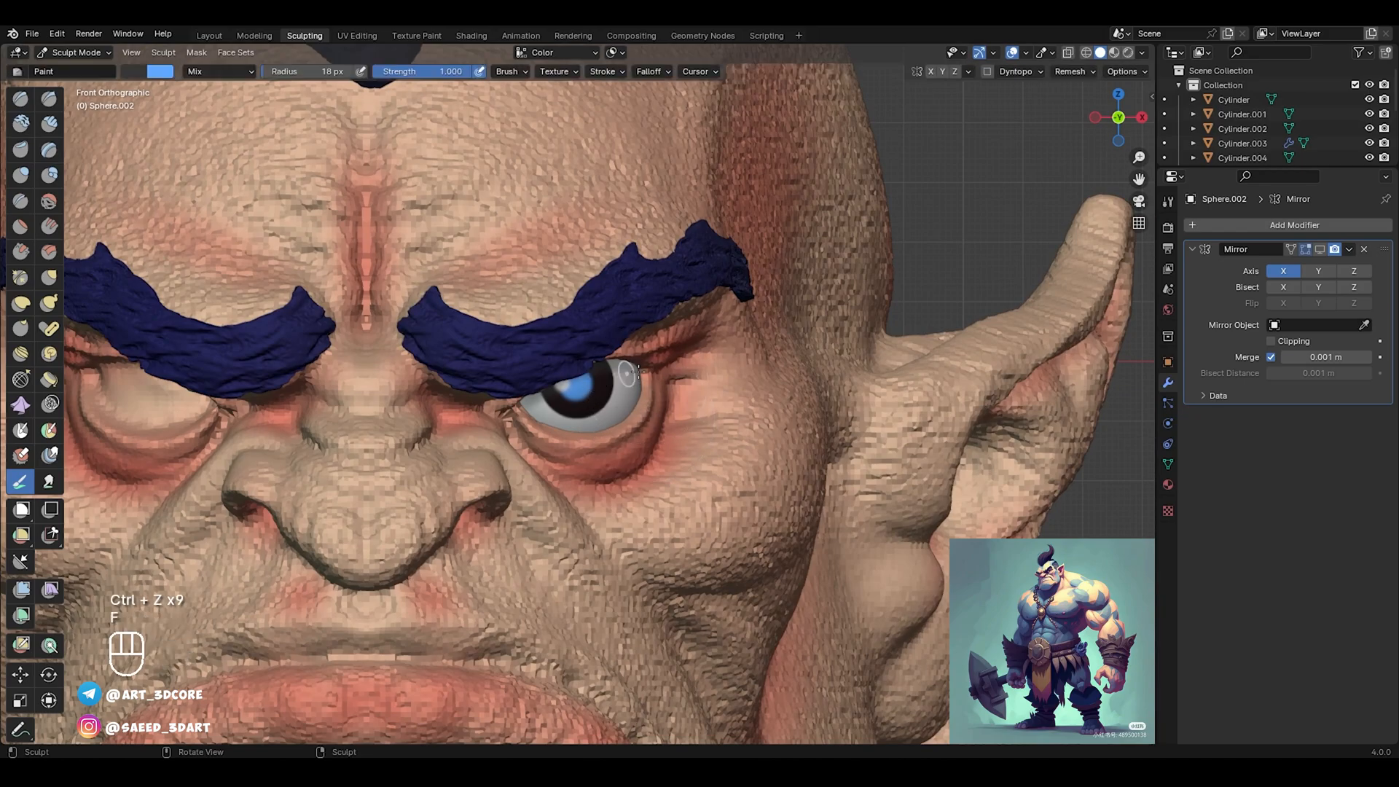
{"action": "key", "text": "f"}
{"action": "left_click", "coordinate": [652, 369]}
{"action": "left_click", "coordinate": [582, 386]}
Leave Sculpt Mode for Object Mode and save the project file
{"action": "left_click_drag", "start_coordinate": [682, 367], "coordinate": [589, 440], "text": "ctrl+alt"}
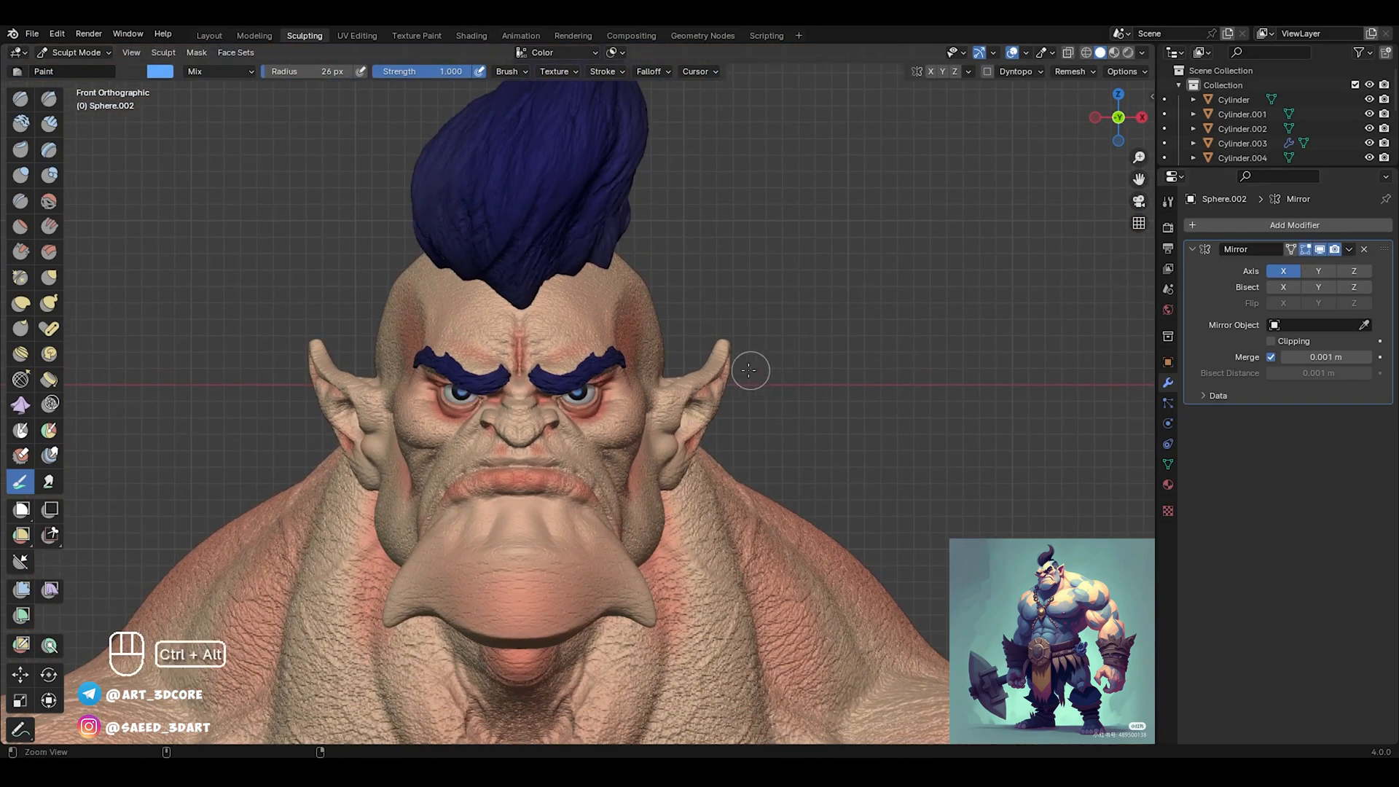
{"action": "left_click_drag", "start_coordinate": [752, 370], "coordinate": [571, 481], "text": "ctrl+alt"}
{"action": "left_click_drag", "start_coordinate": [629, 443], "coordinate": [609, 479], "text": "ctrl+alt"}
{"action": "mouse_move", "coordinate": [609, 478]}
{"action": "middle_mouse_down"}
{"action": "mouse_move", "coordinate": [561, 485]}
{"action": "mouse_move", "coordinate": [620, 489]}
{"action": "mouse_move", "coordinate": [591, 490]}
{"action": "middle_mouse_up"}
{"action": "middle_click_drag", "start_coordinate": [612, 539], "coordinate": [594, 388], "text": "shift"}
{"action": "middle_click_drag", "start_coordinate": [594, 388], "coordinate": [596, 368], "text": "ctrl"}
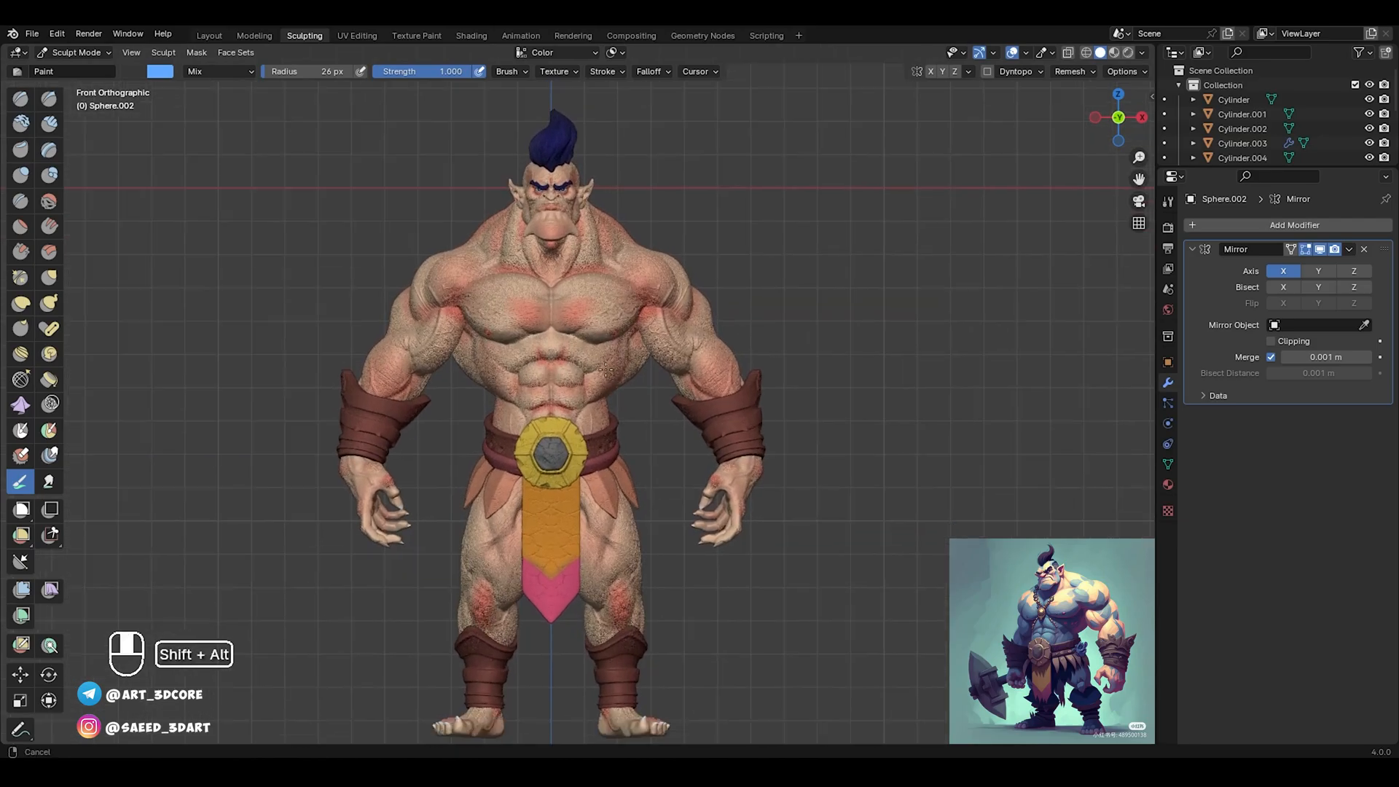
{"action": "key", "text": "ctrl+Tab"}
{"action": "left_click", "coordinate": [774, 347]}
{"action": "middle_click_drag", "start_coordinate": [762, 347], "coordinate": [760, 333], "text": "shift"}
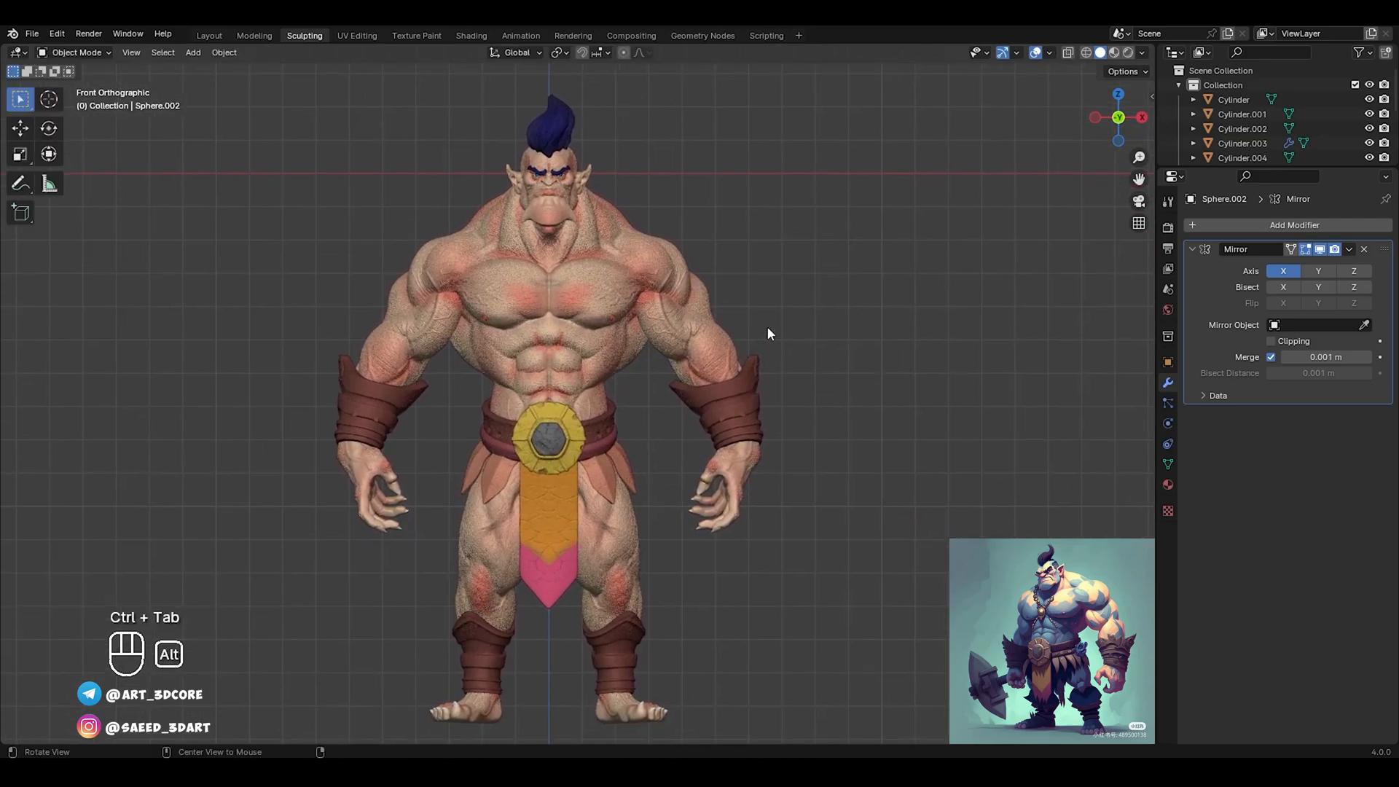
{"action": "key", "text": "ctrl+s"}
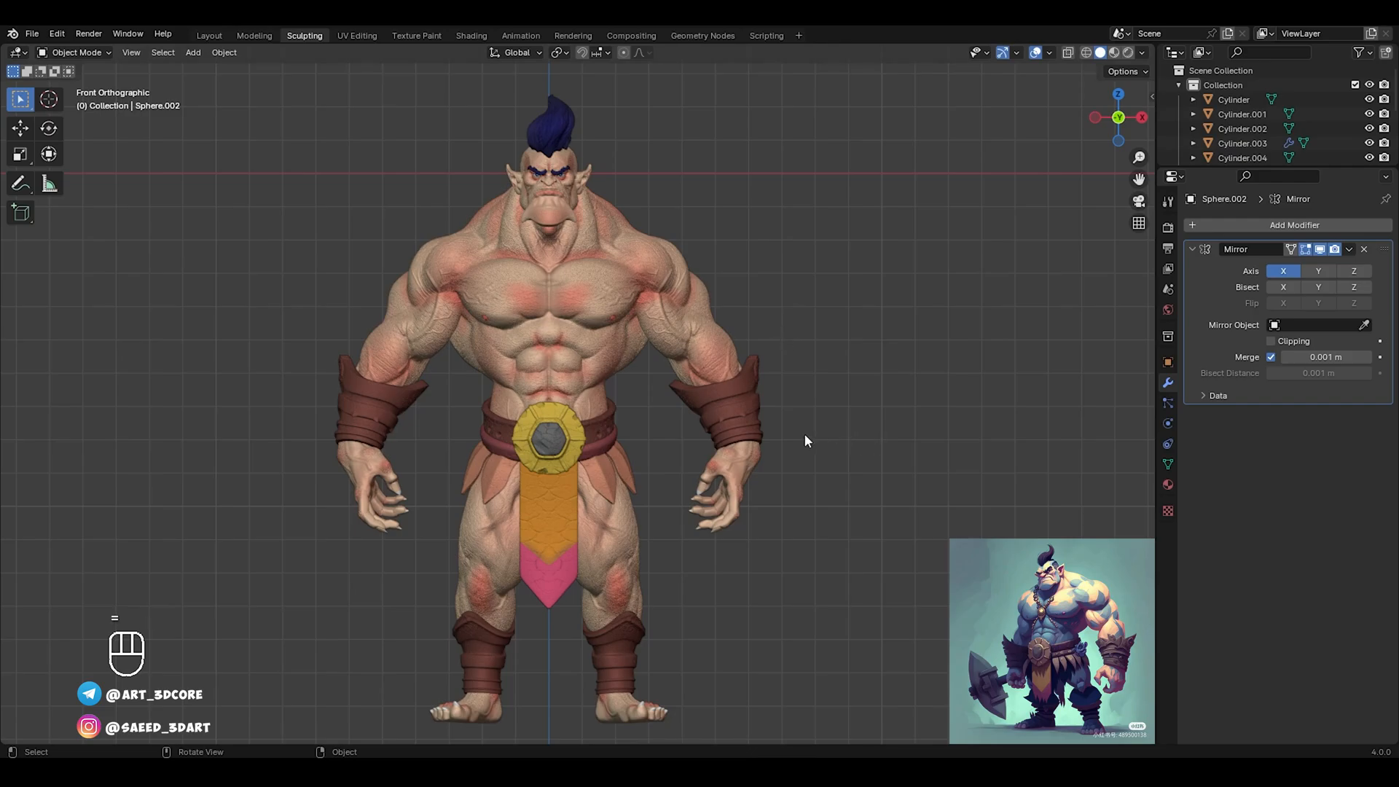
Create a new material on the character's body mesh
{"action": "left_click", "coordinate": [700, 354]}
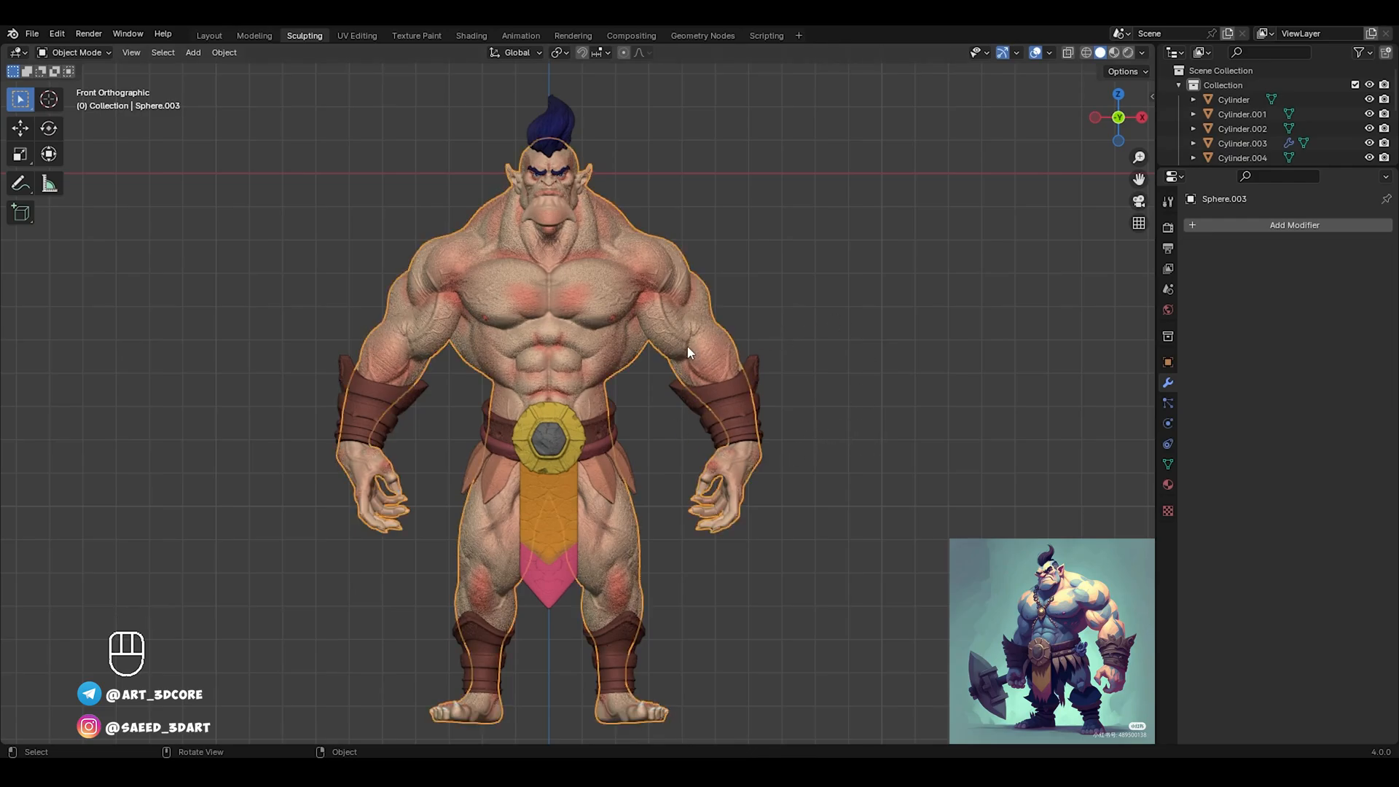
{"action": "left_click", "coordinate": [1168, 485]}
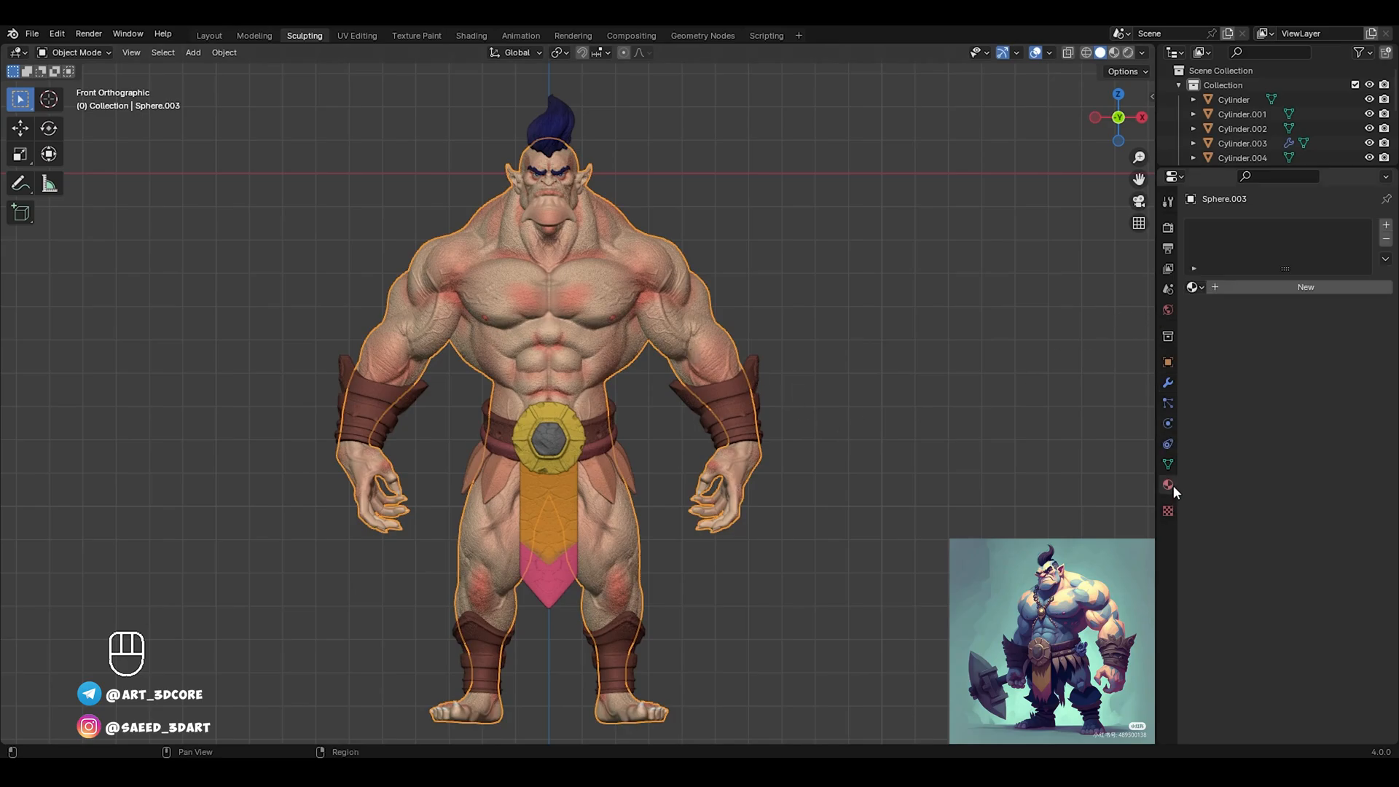
{"action": "left_click", "coordinate": [1282, 292]}
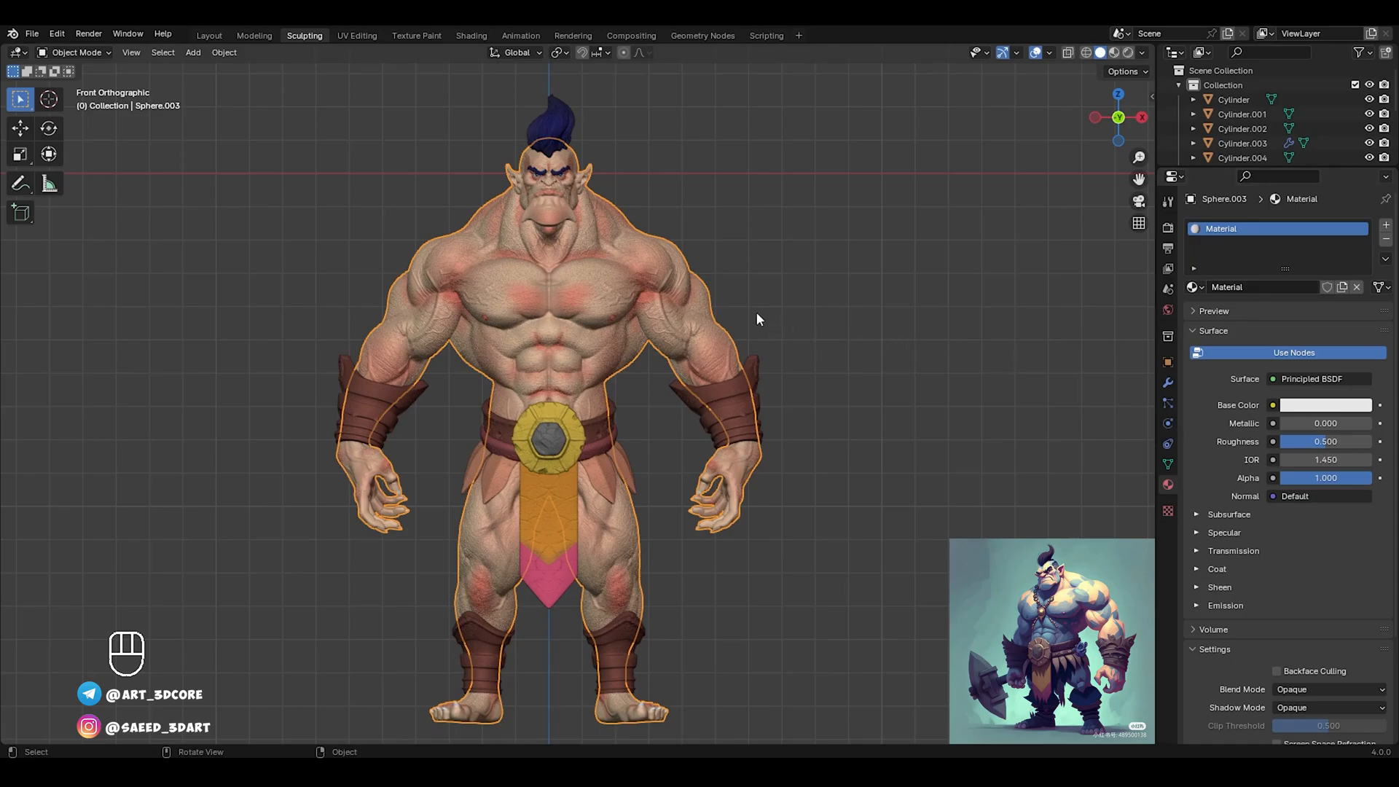
Switch the viewport to Material Preview and feed the body material's Base Color from a Color Attribute
{"action": "key", "text": "z"}
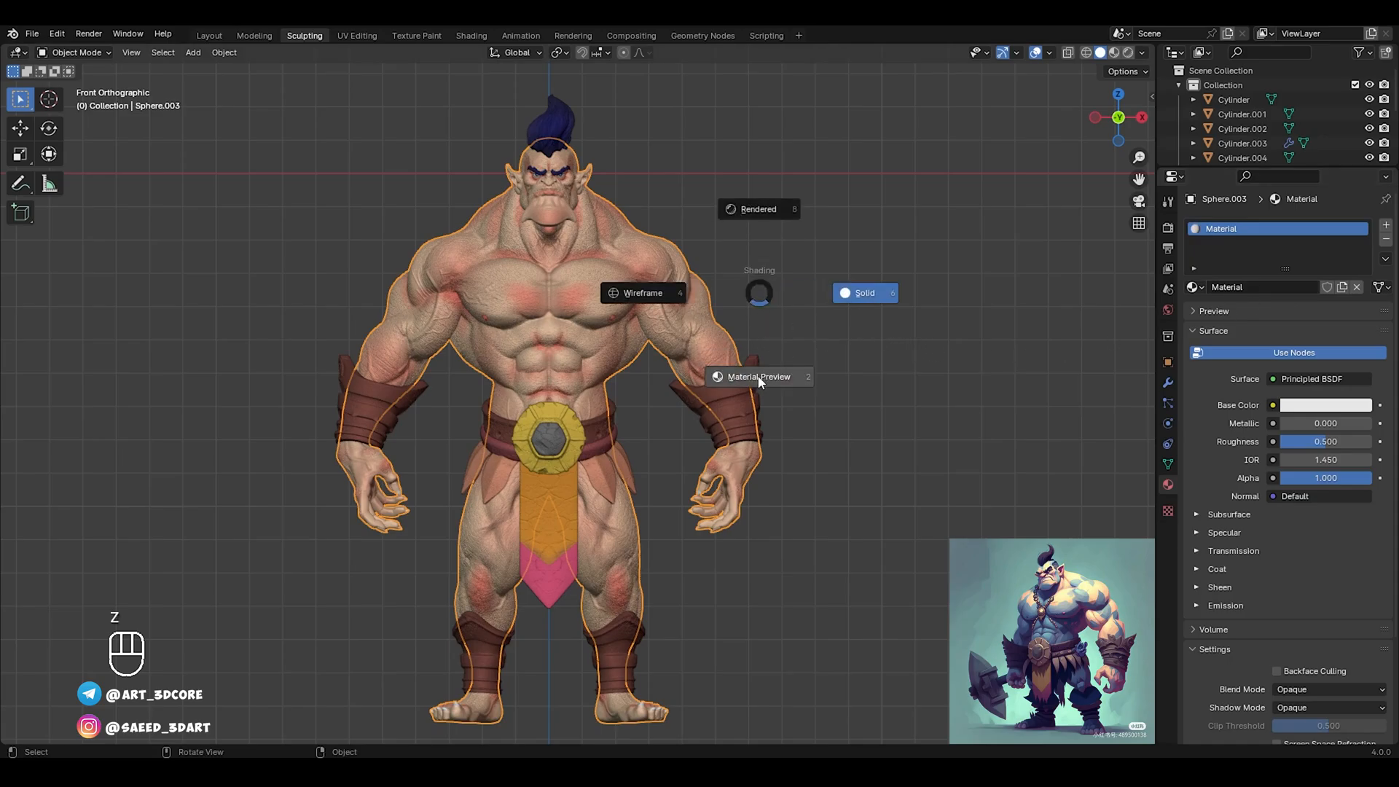
{"action": "left_click", "coordinate": [760, 380]}
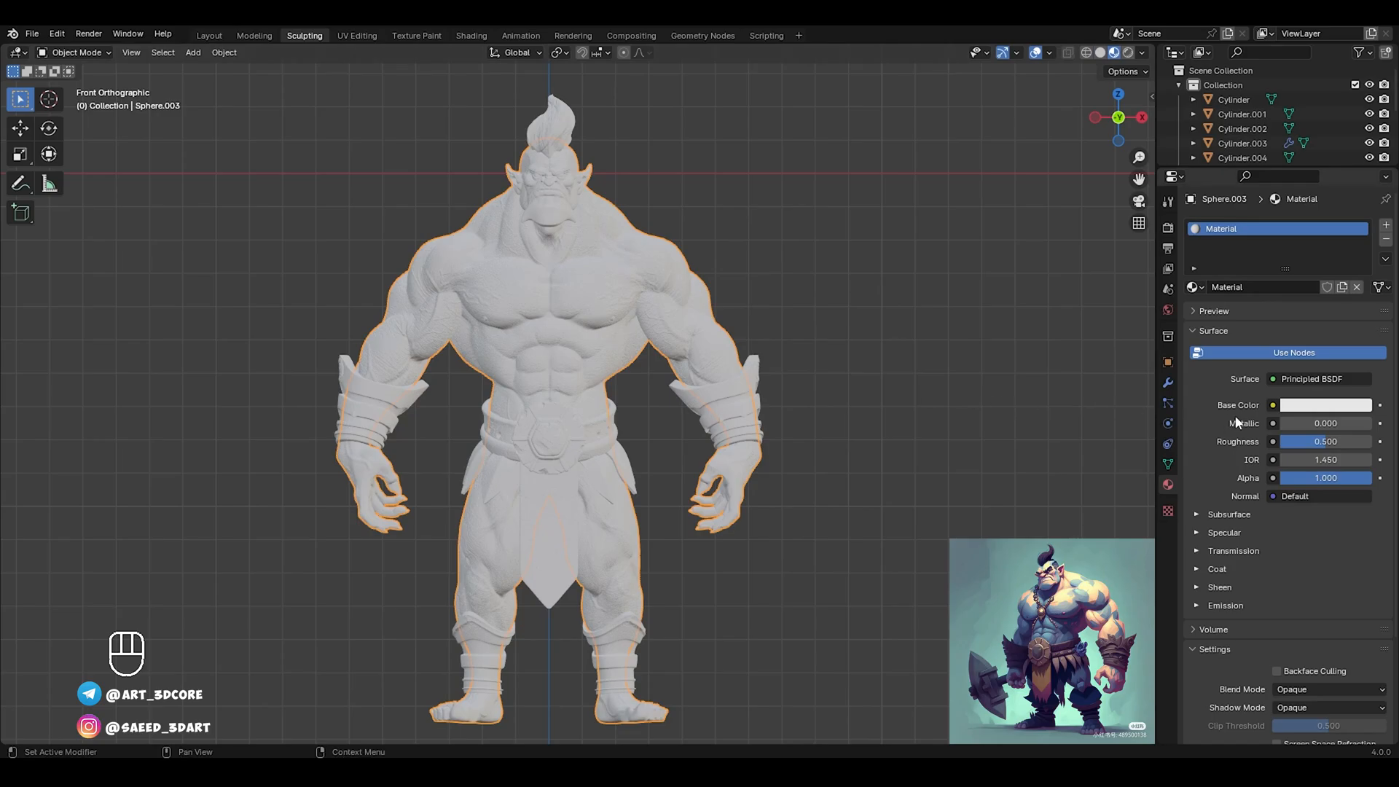
{"action": "left_click", "coordinate": [1273, 406]}
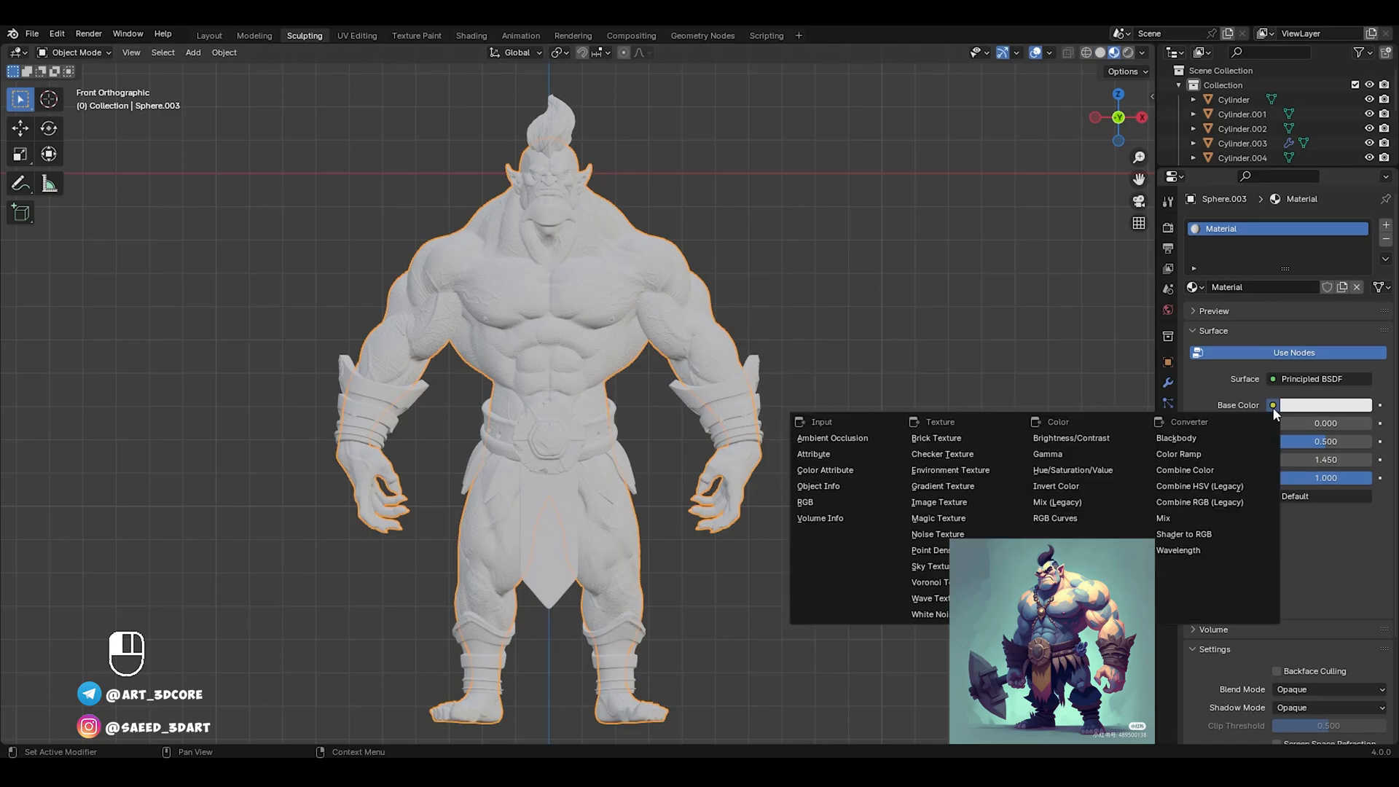
{"action": "left_click", "coordinate": [858, 470]}
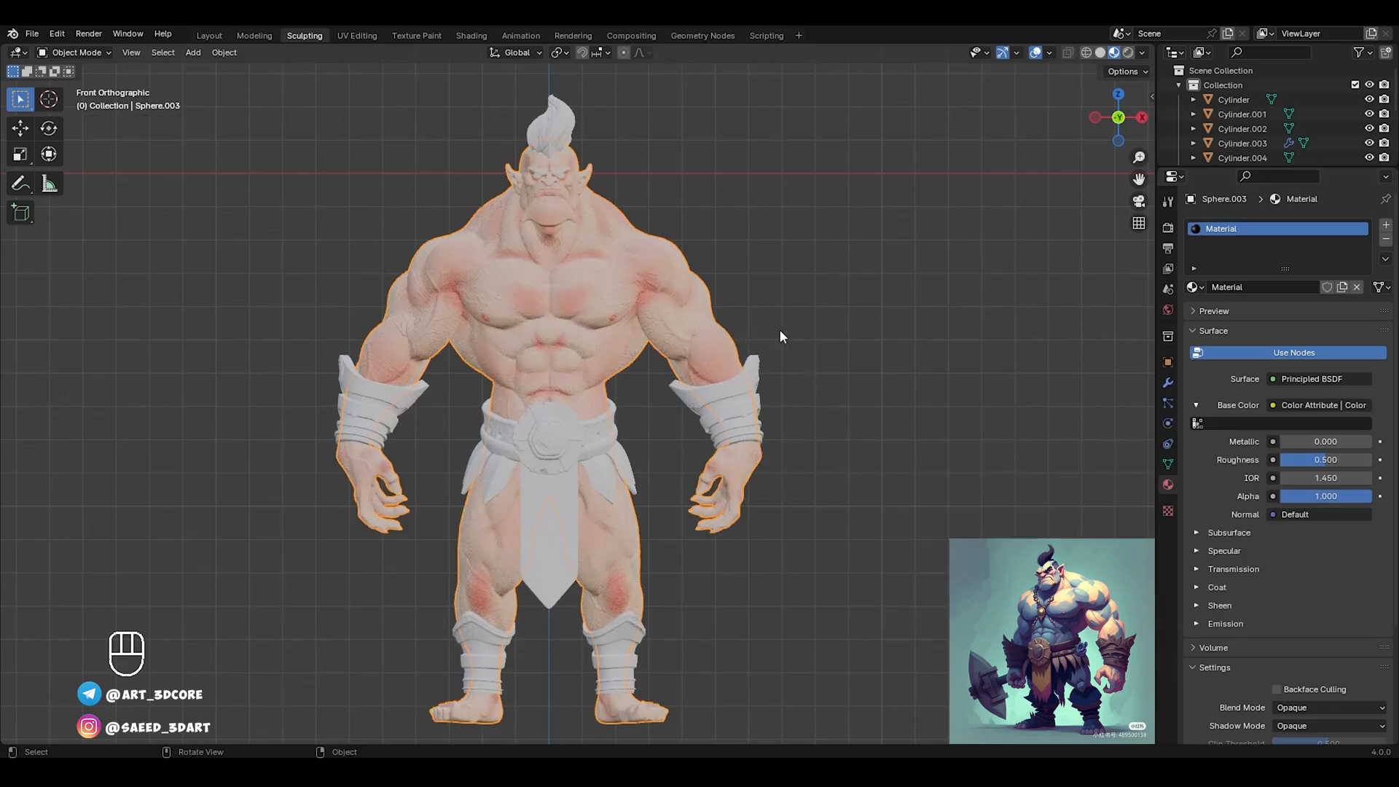
{"action": "left_click", "coordinate": [747, 341]}
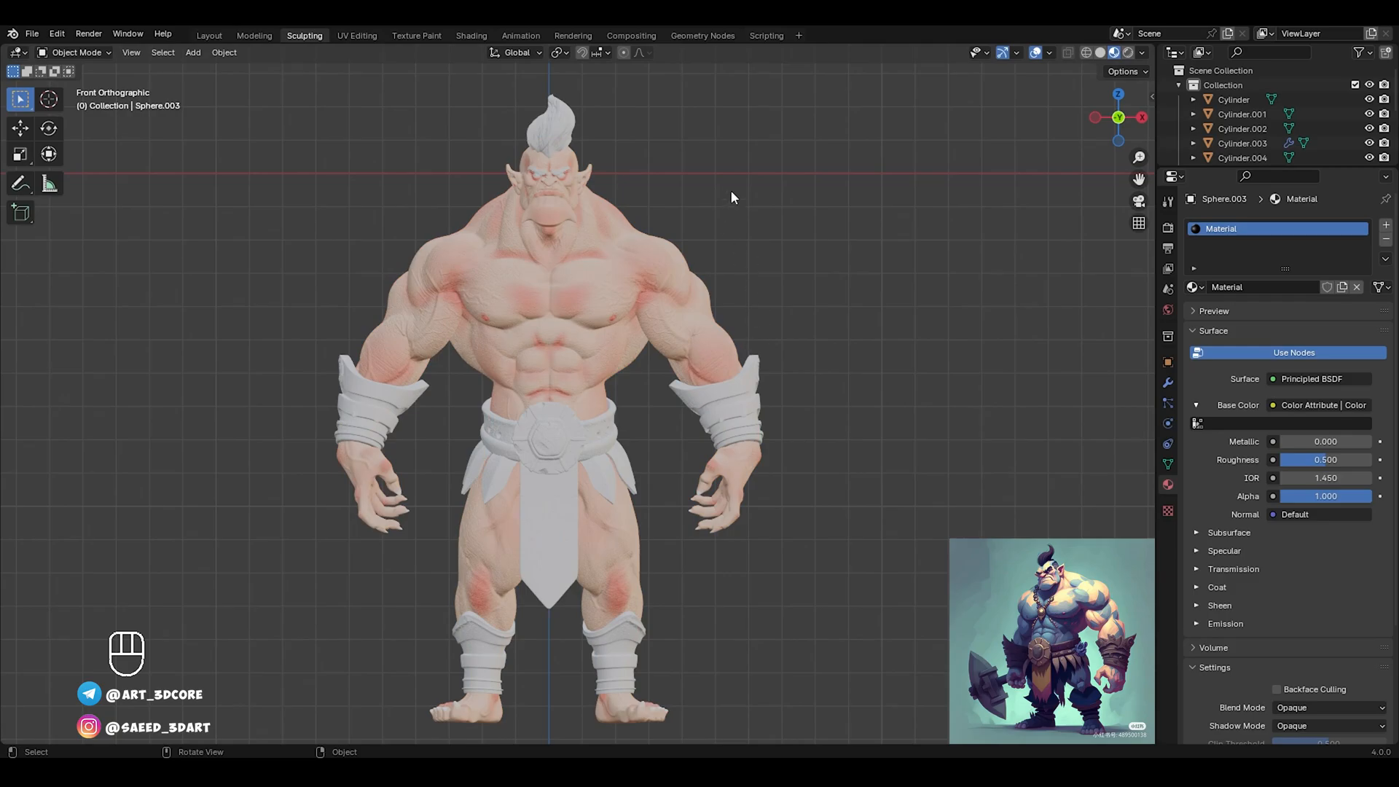
Link the body's material to all other character parts, keeping the body as the active object, and clear the selection
{"action": "scroll", "coordinate": [721, 201], "scroll_direction": "down", "scroll_amount": 1}
{"action": "left_click_drag", "start_coordinate": [867, 125], "coordinate": [318, 703]}
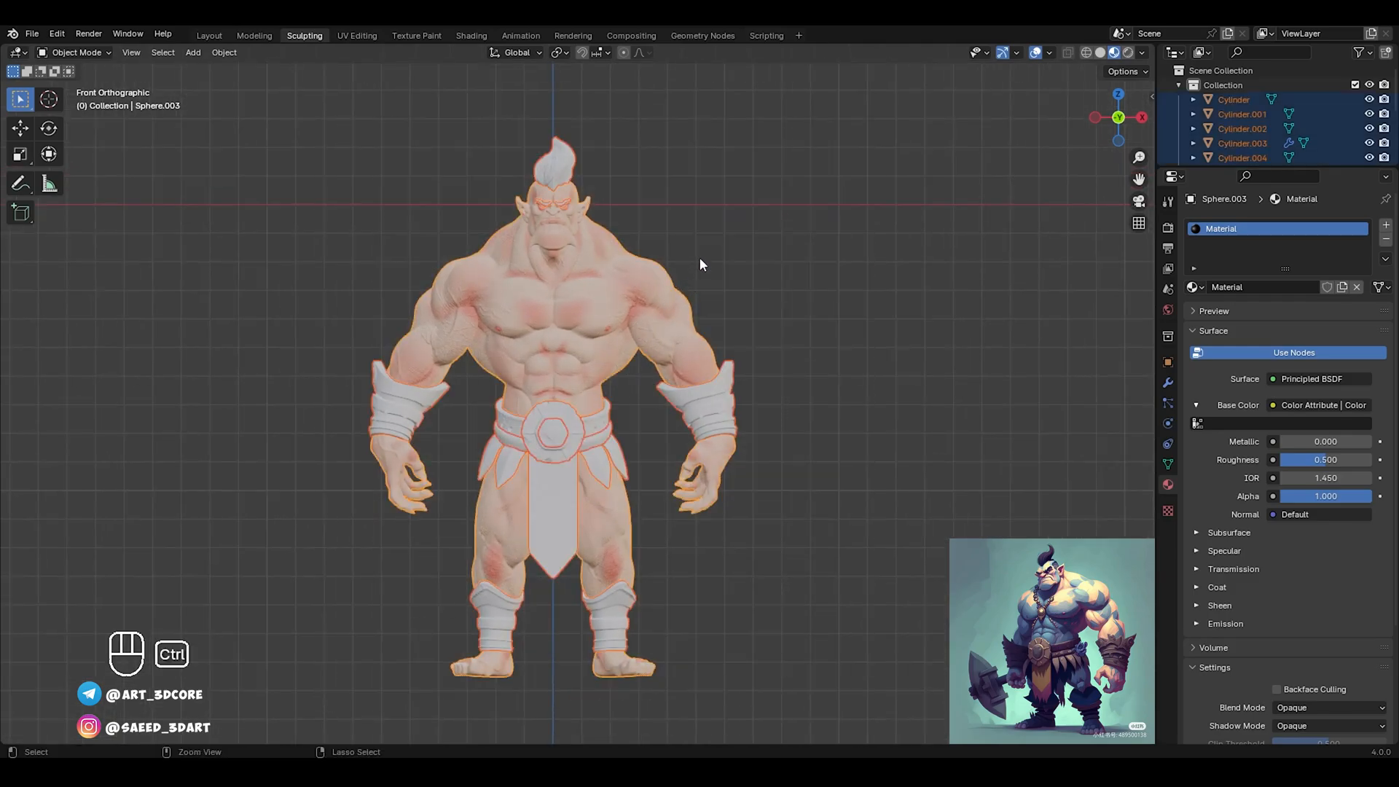
{"action": "middle_click_drag", "start_coordinate": [700, 258], "coordinate": [717, 223], "text": "ctrl"}
{"action": "left_click_drag", "start_coordinate": [768, 214], "coordinate": [730, 260], "text": "ctrl"}
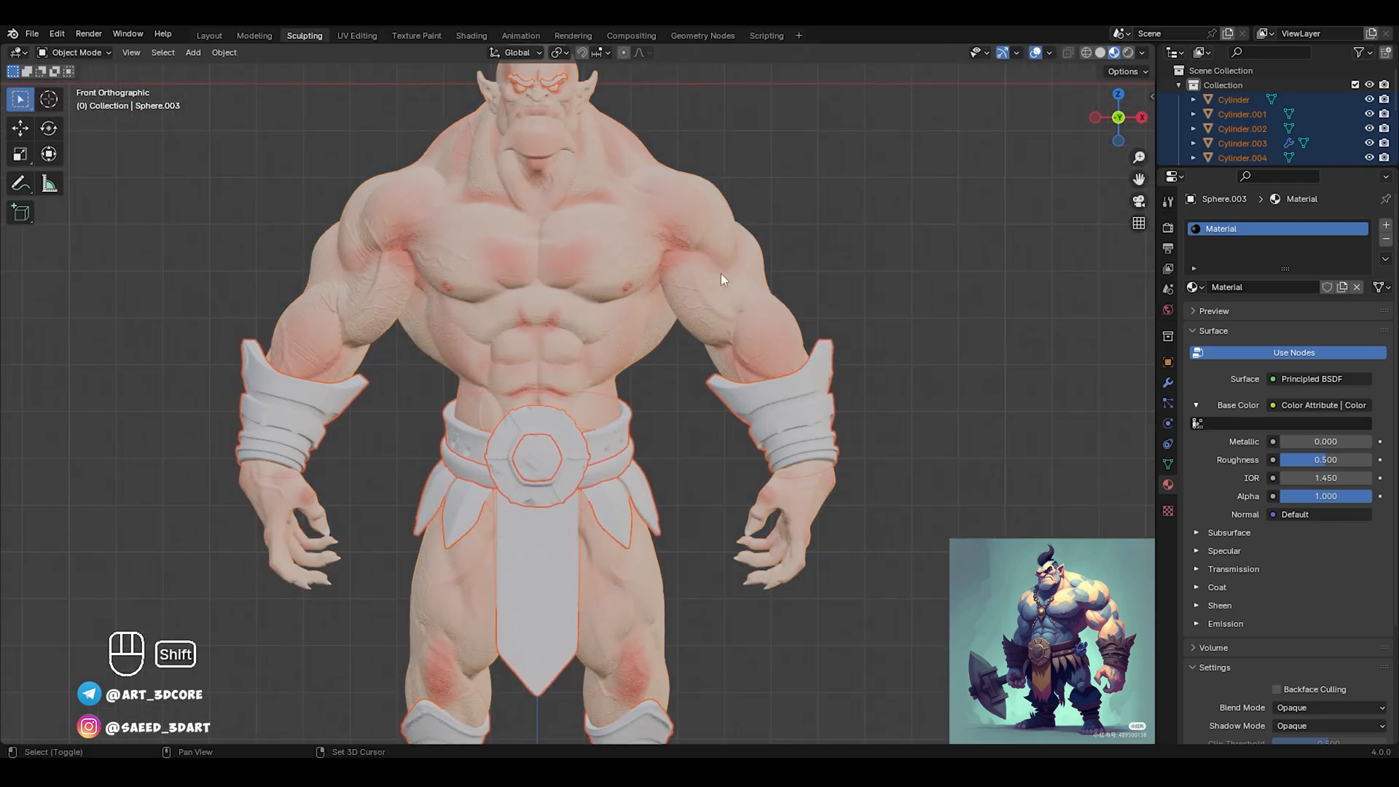
{"action": "left_click", "coordinate": [721, 275], "text": "shift"}
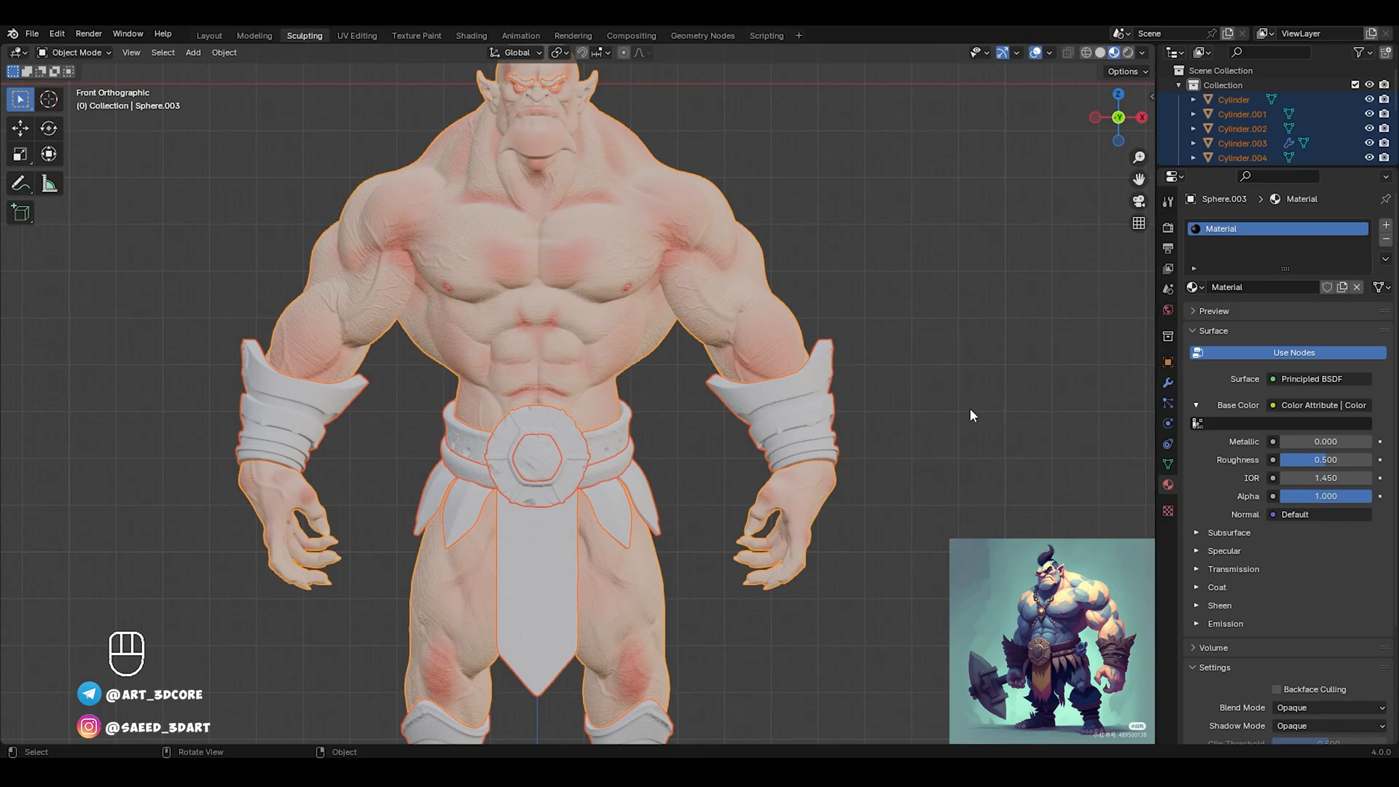
{"action": "key", "text": "ctrl+l"}
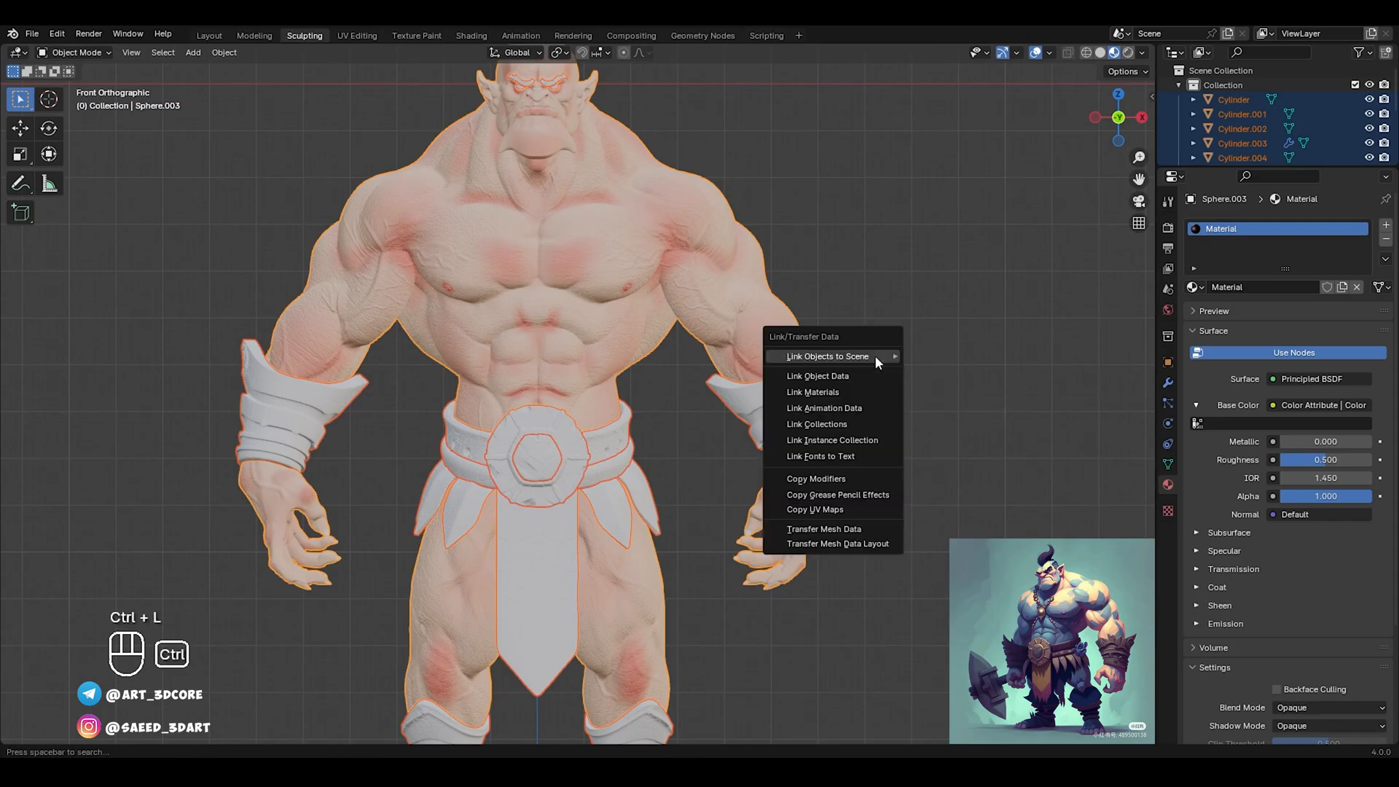
{"action": "left_click", "coordinate": [846, 388]}
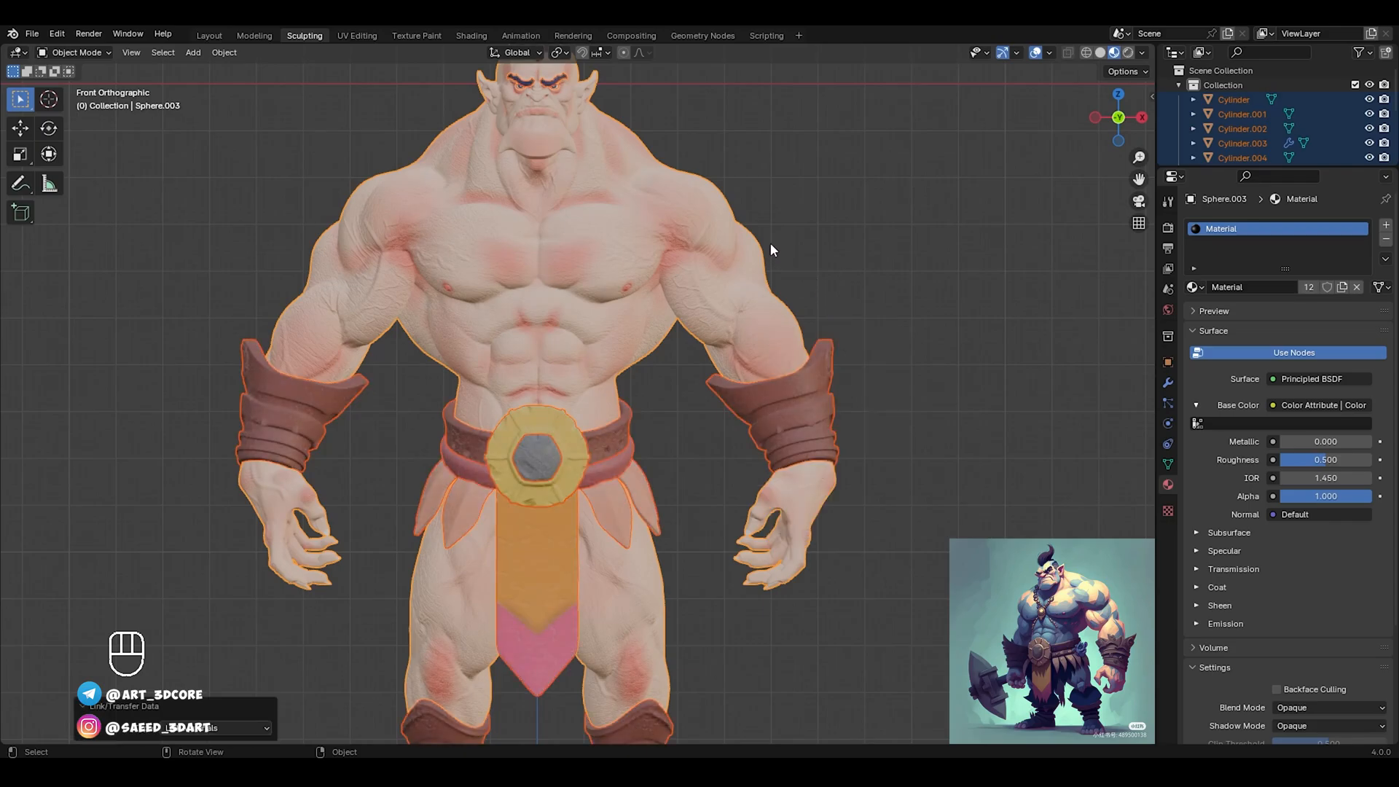
{"action": "key", "text": "alt+a"}
{"action": "scroll", "coordinate": [736, 286], "scroll_direction": "down", "scroll_amount": 2}
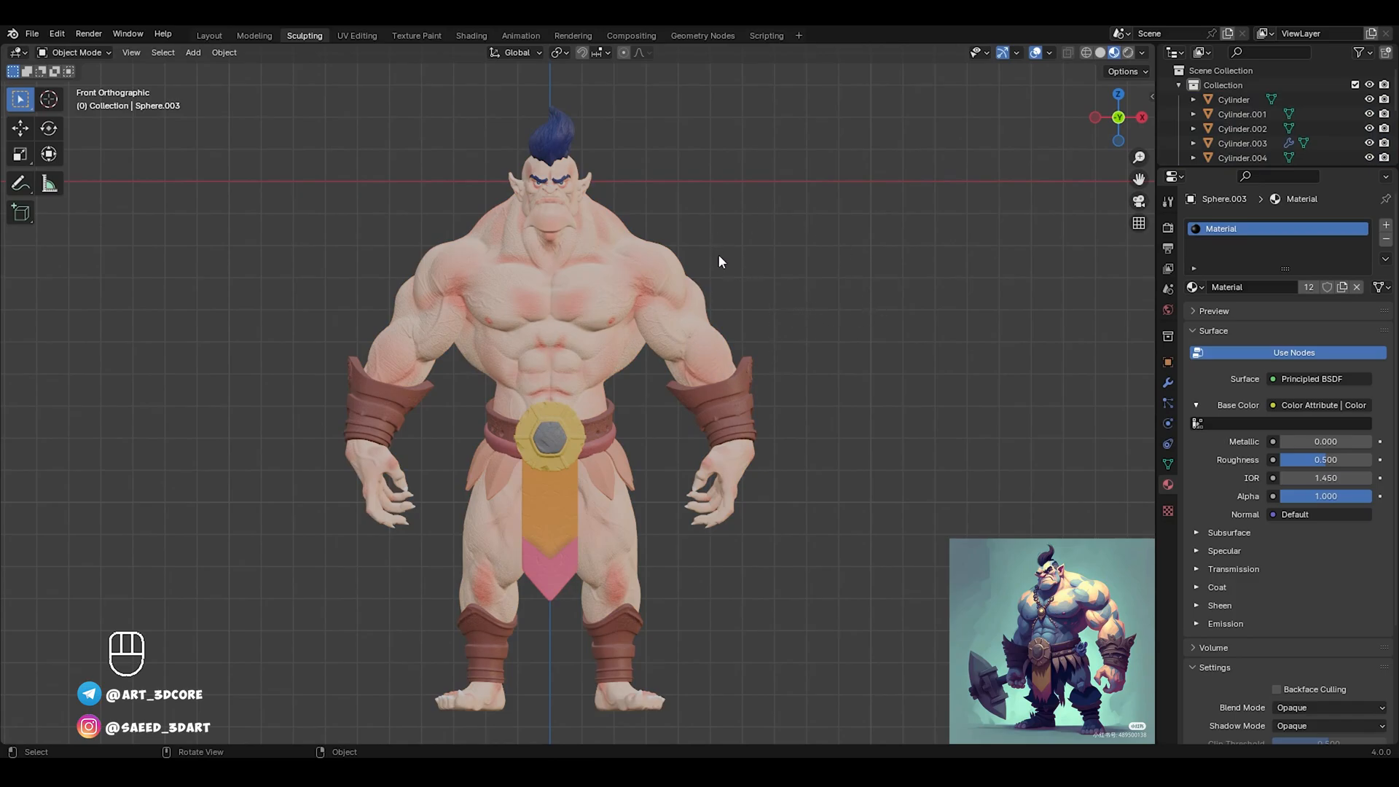
Open the Shading workspace and move the Material Output node well away from the Principled BSDF to make room between them
{"action": "left_click", "coordinate": [479, 36]}
{"action": "middle_click_drag", "start_coordinate": [627, 261], "coordinate": [777, 180]}
{"action": "middle_click_drag", "start_coordinate": [805, 599], "coordinate": [791, 607]}
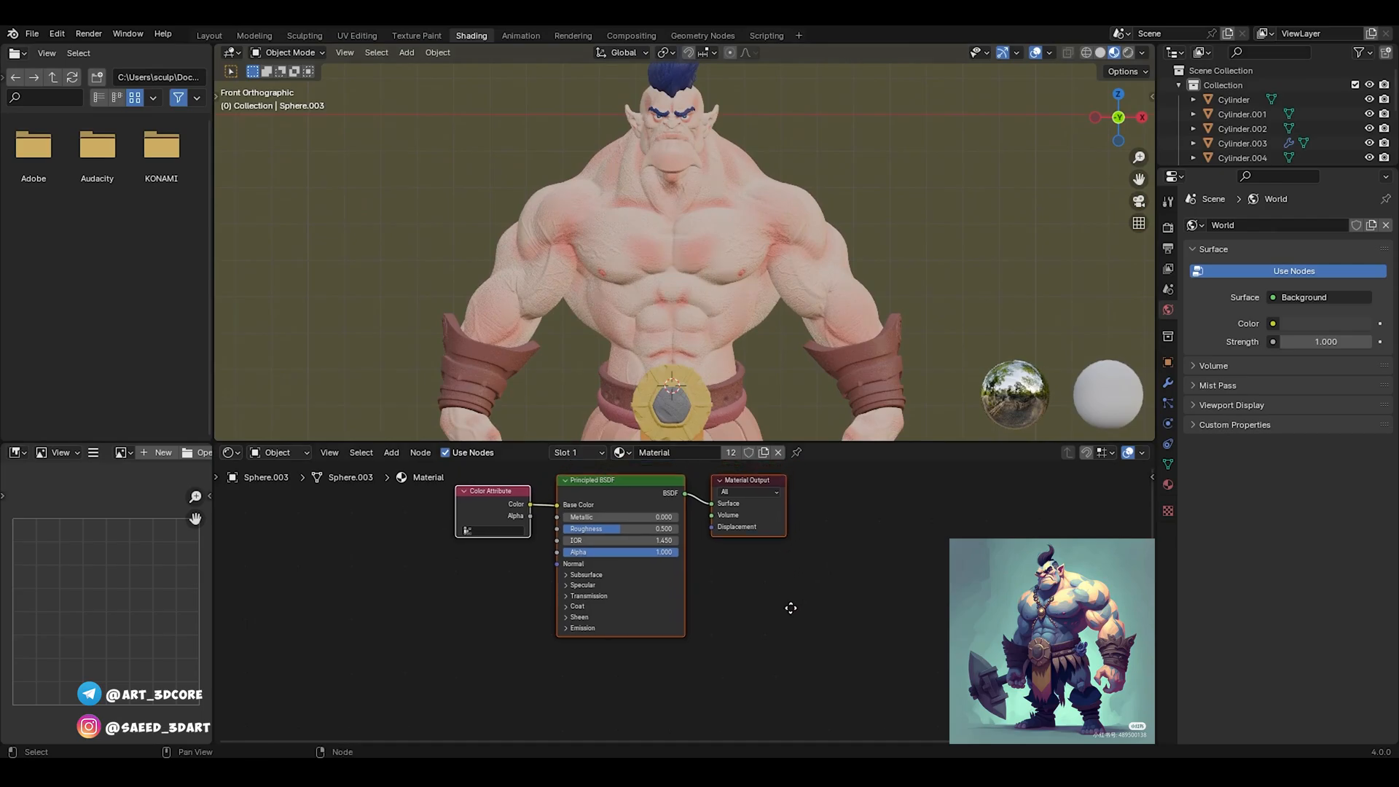
{"action": "middle_click_drag", "start_coordinate": [749, 481], "coordinate": [796, 516]}
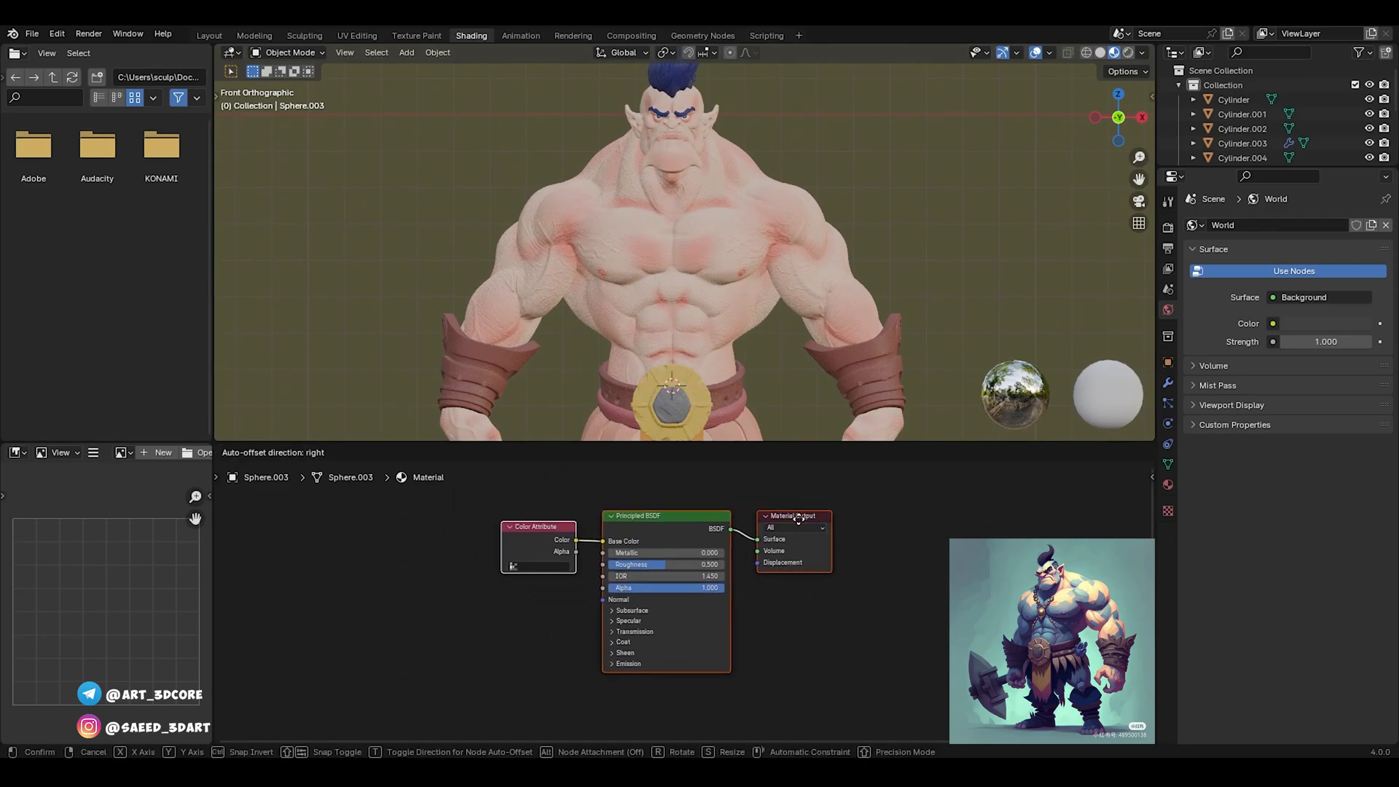
{"action": "middle_click_drag", "start_coordinate": [927, 567], "coordinate": [912, 547]}
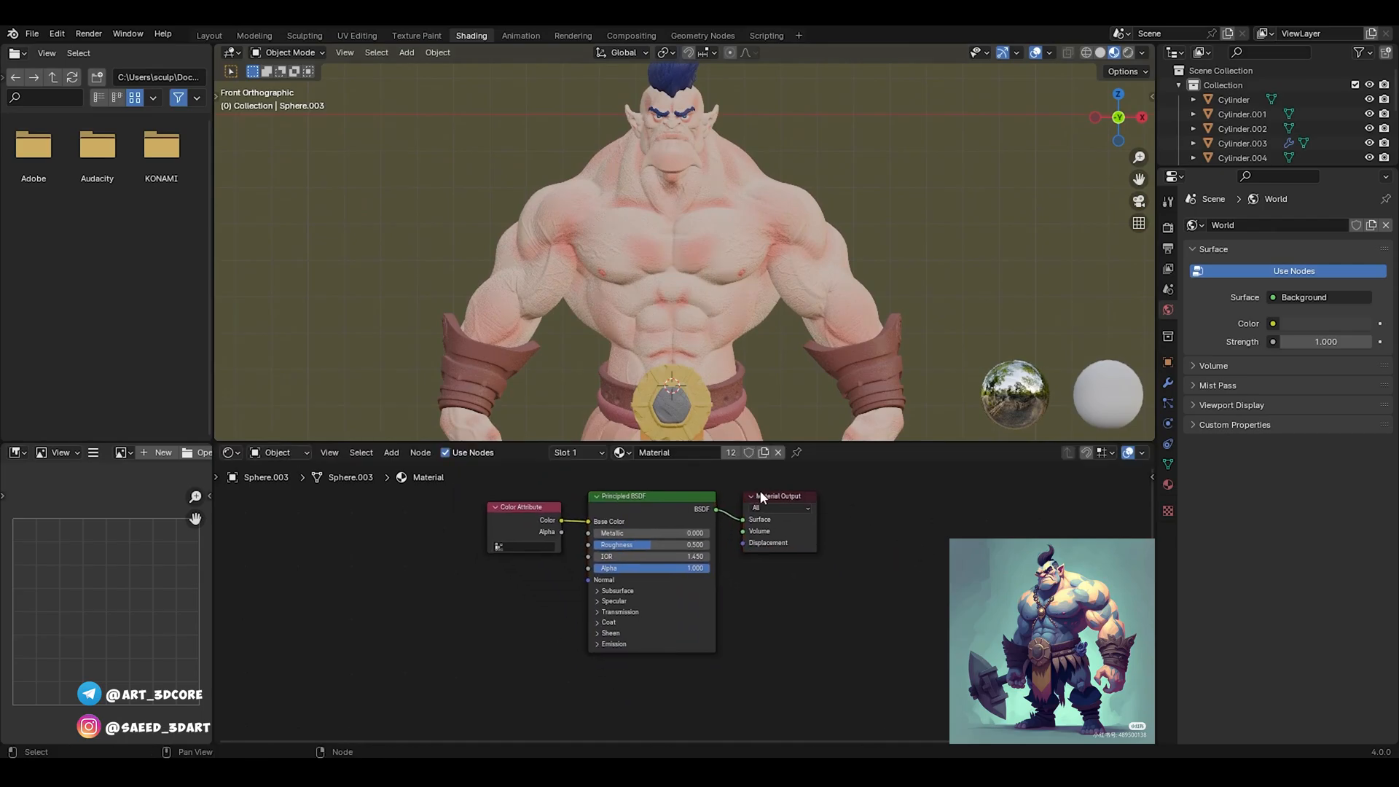
{"action": "left_click_drag", "start_coordinate": [776, 513], "coordinate": [979, 688]}
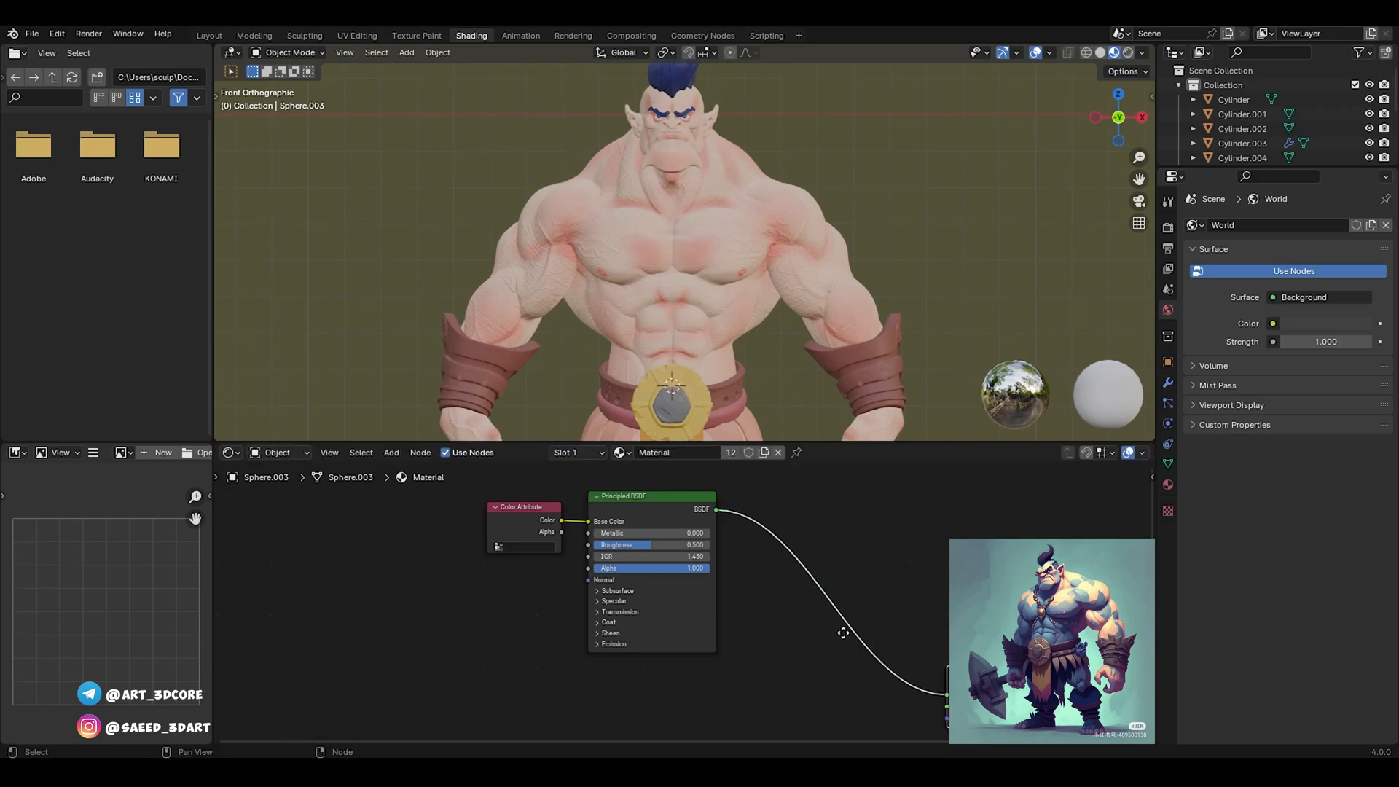
{"action": "middle_click_drag", "start_coordinate": [837, 636], "coordinate": [781, 578]}
{"action": "scroll", "coordinate": [806, 553], "scroll_direction": "down", "scroll_amount": 2}
Duplicate the Principled BSDF node and place the copy below the original
{"action": "left_click", "coordinate": [653, 526]}
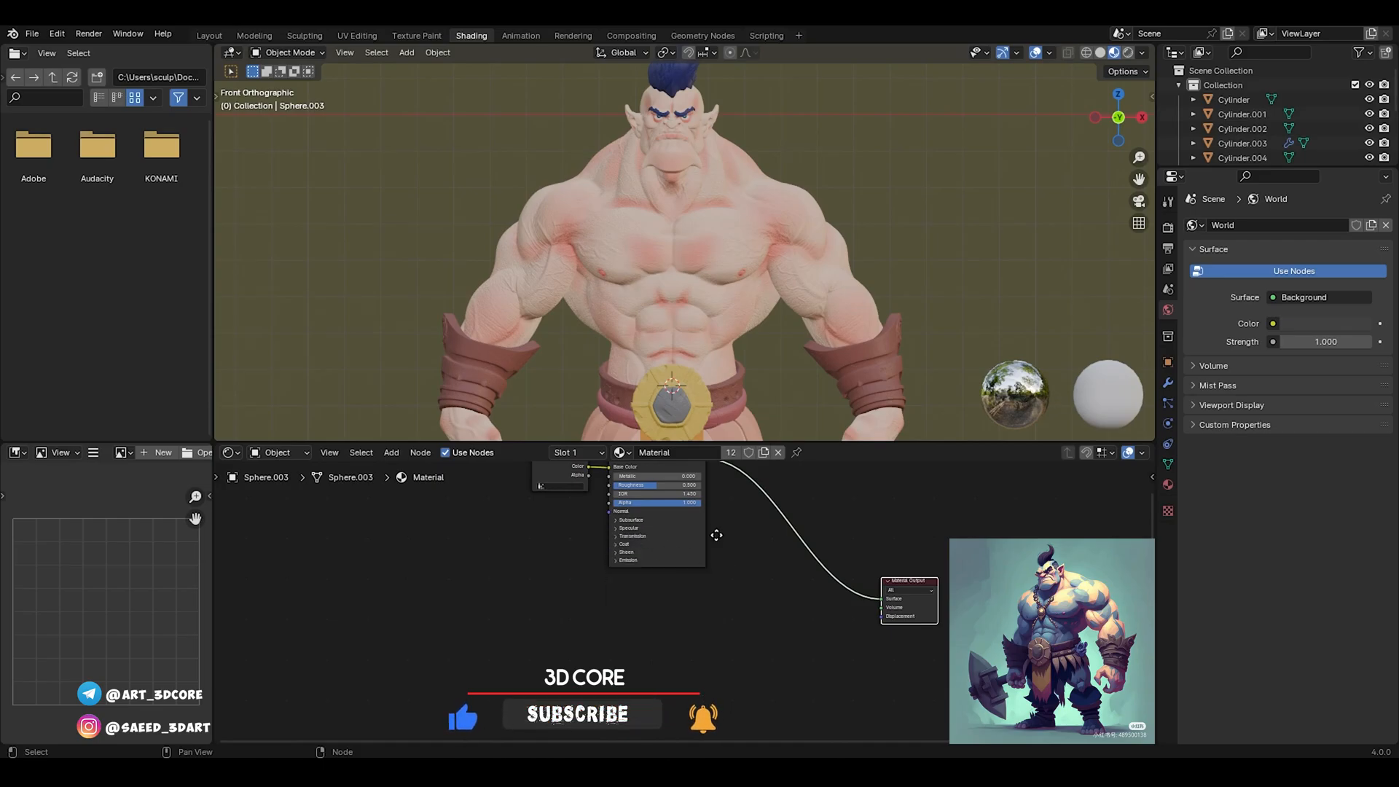
{"action": "middle_click_drag", "start_coordinate": [683, 475], "coordinate": [696, 534]}
{"action": "left_click", "coordinate": [657, 505]}
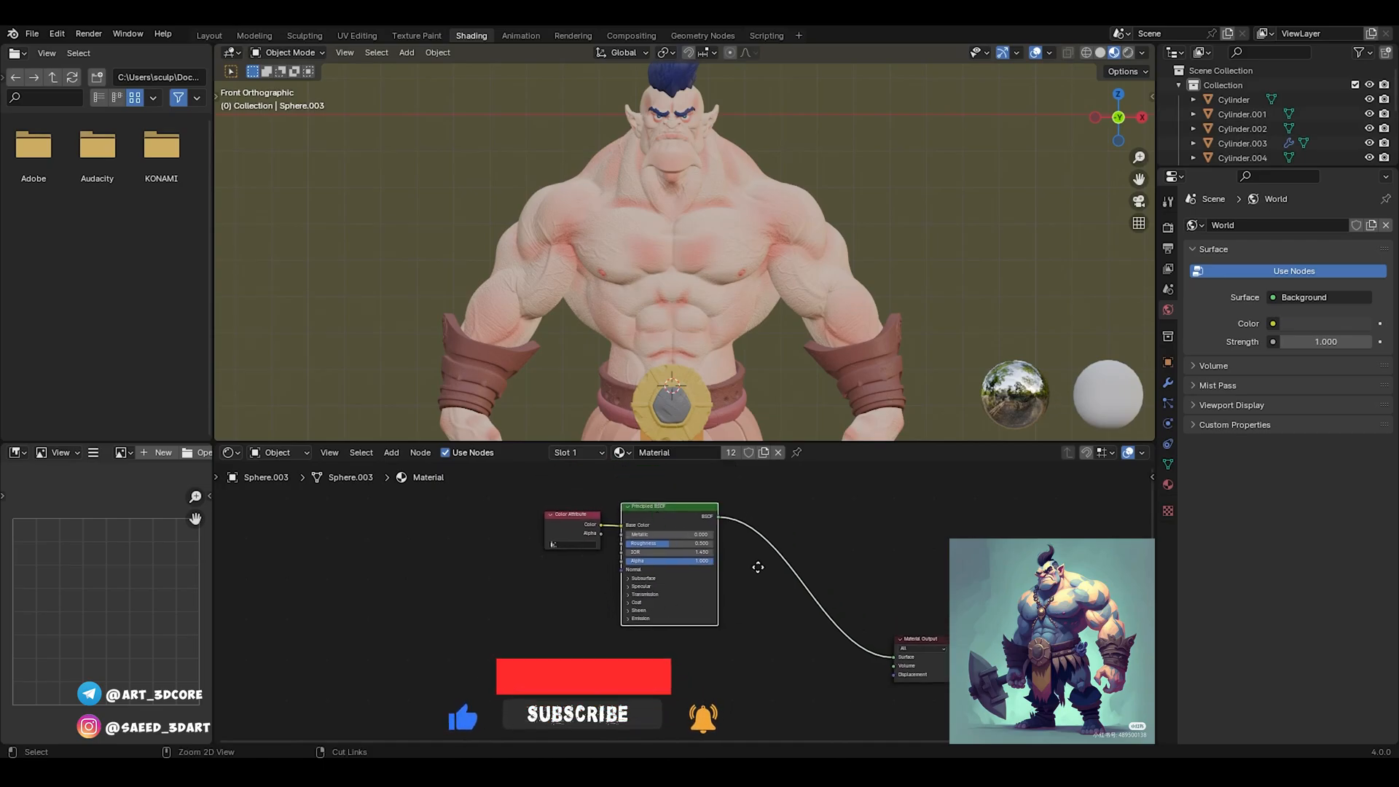
{"action": "scroll", "coordinate": [776, 537], "scroll_direction": "up", "scroll_amount": 2}
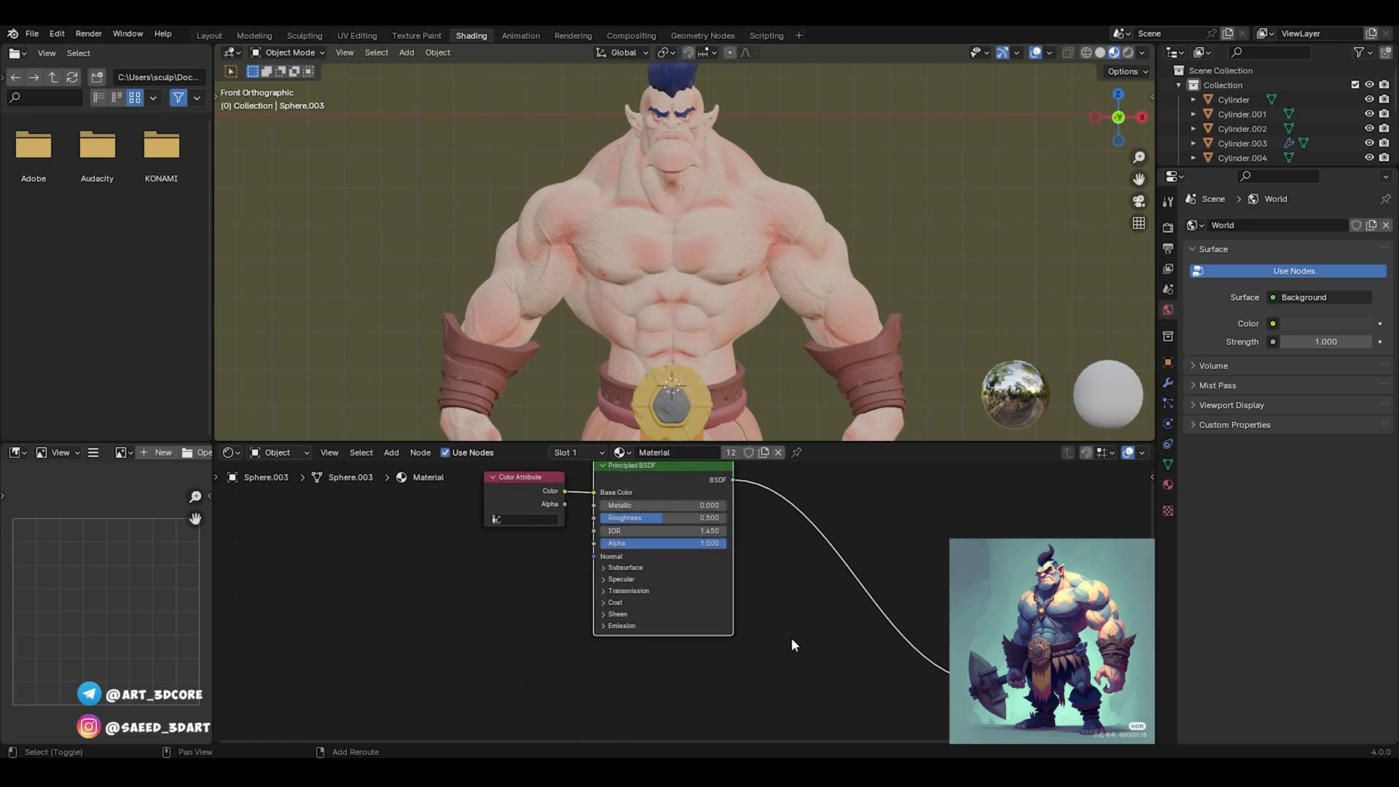
{"action": "middle_click_drag", "start_coordinate": [790, 637], "coordinate": [784, 508]}
{"action": "key", "text": "g"}
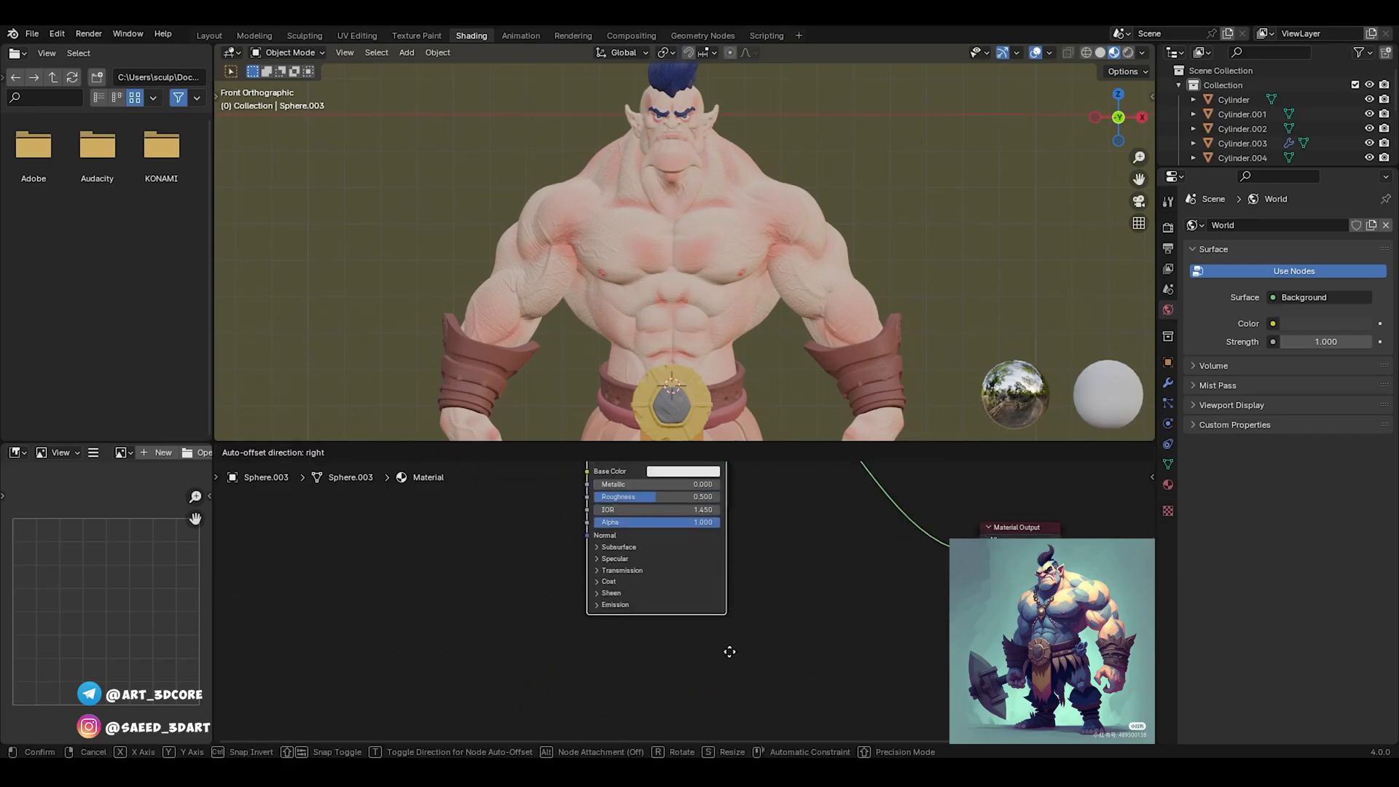
{"action": "left_click", "coordinate": [727, 692]}
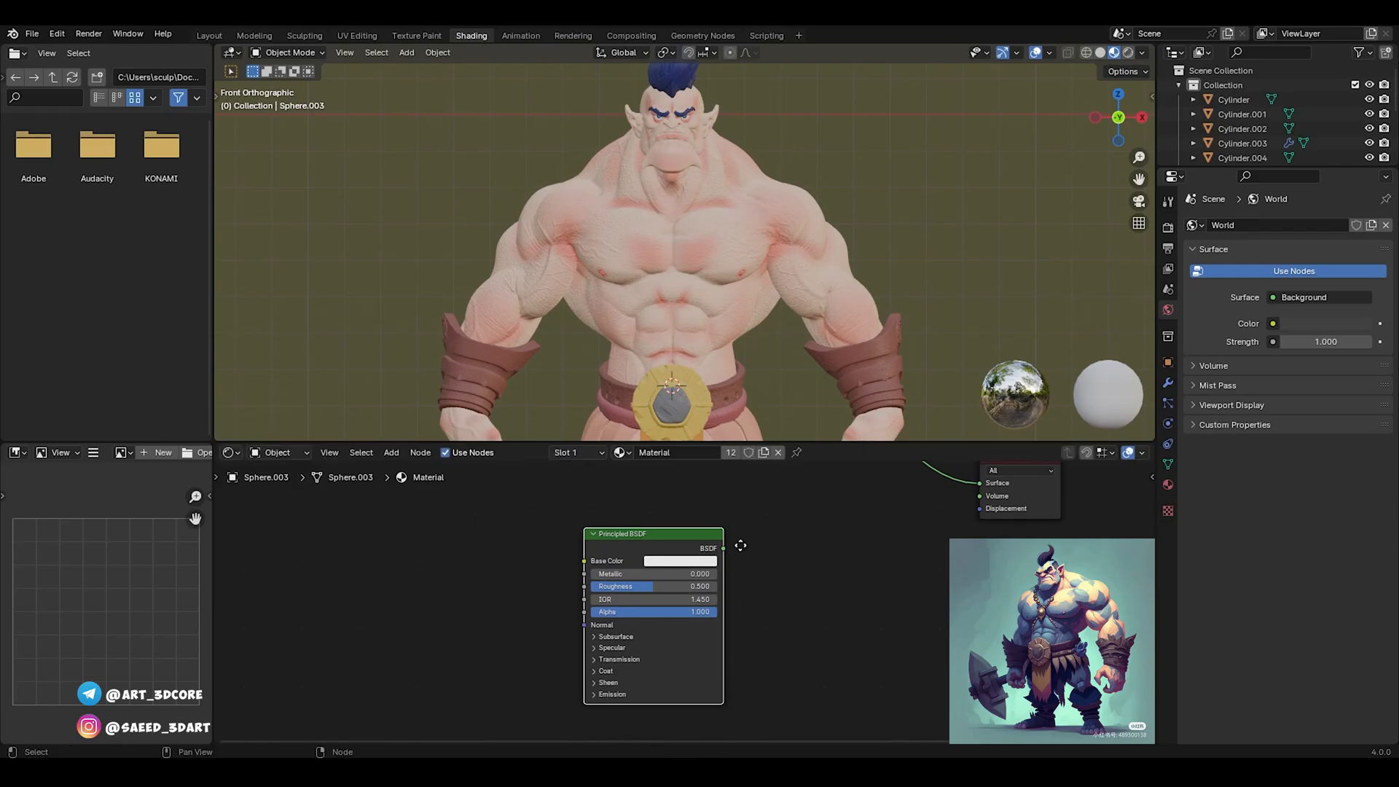
Set the duplicated Principled BSDF's Base Color to a dark brown with hue 0.056, saturation 0.671 and value 0.247
{"action": "middle_click_drag", "start_coordinate": [740, 545], "coordinate": [723, 617]}
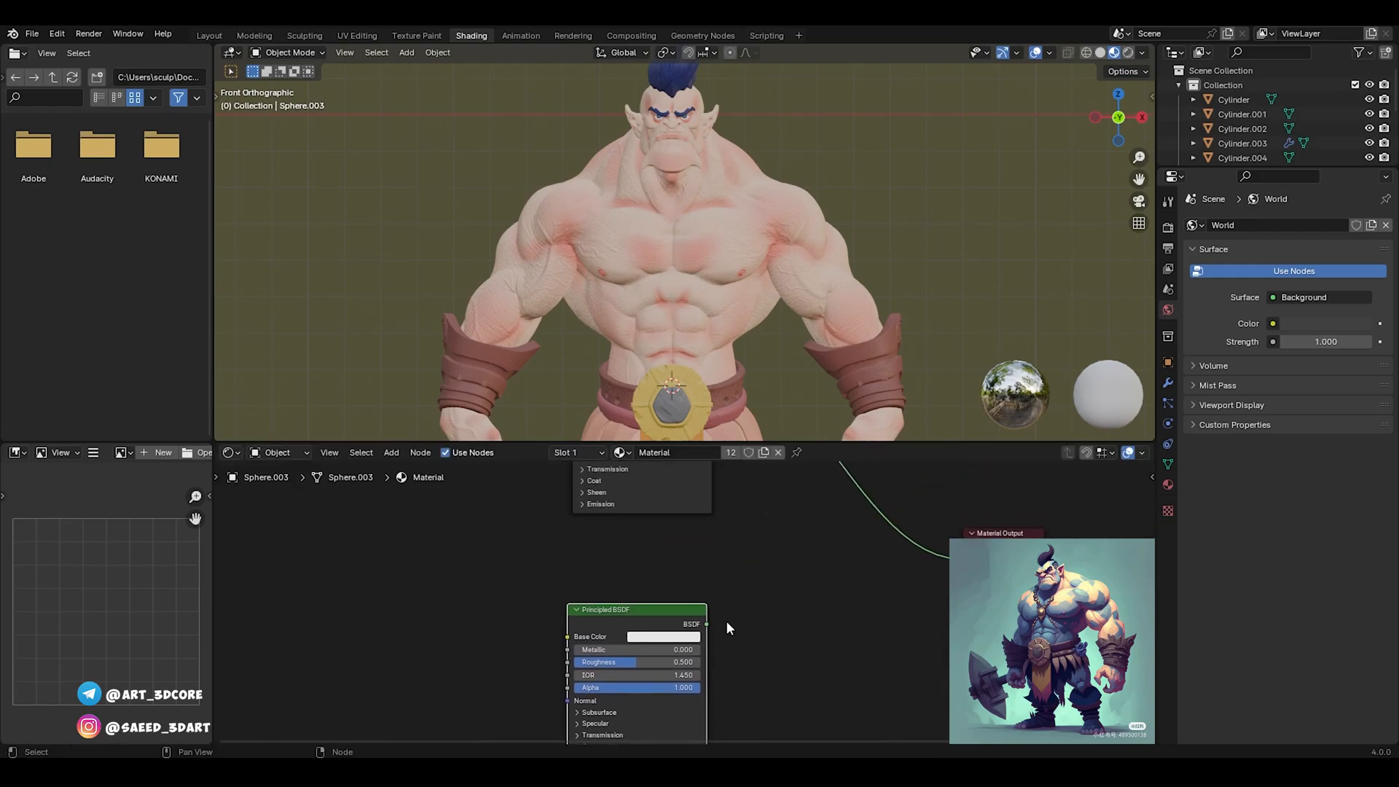
{"action": "left_click", "coordinate": [682, 635]}
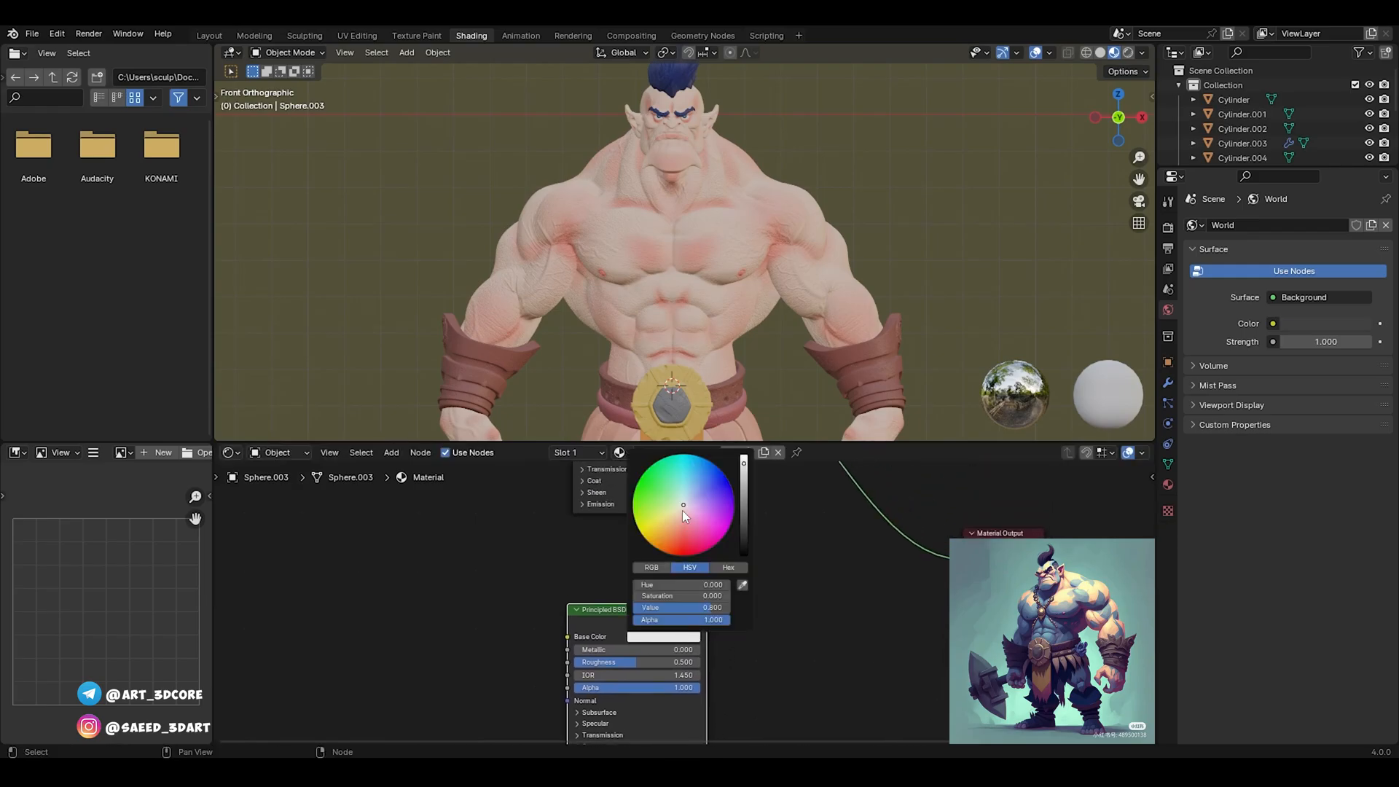
{"action": "left_click_drag", "start_coordinate": [683, 504], "coordinate": [675, 523]}
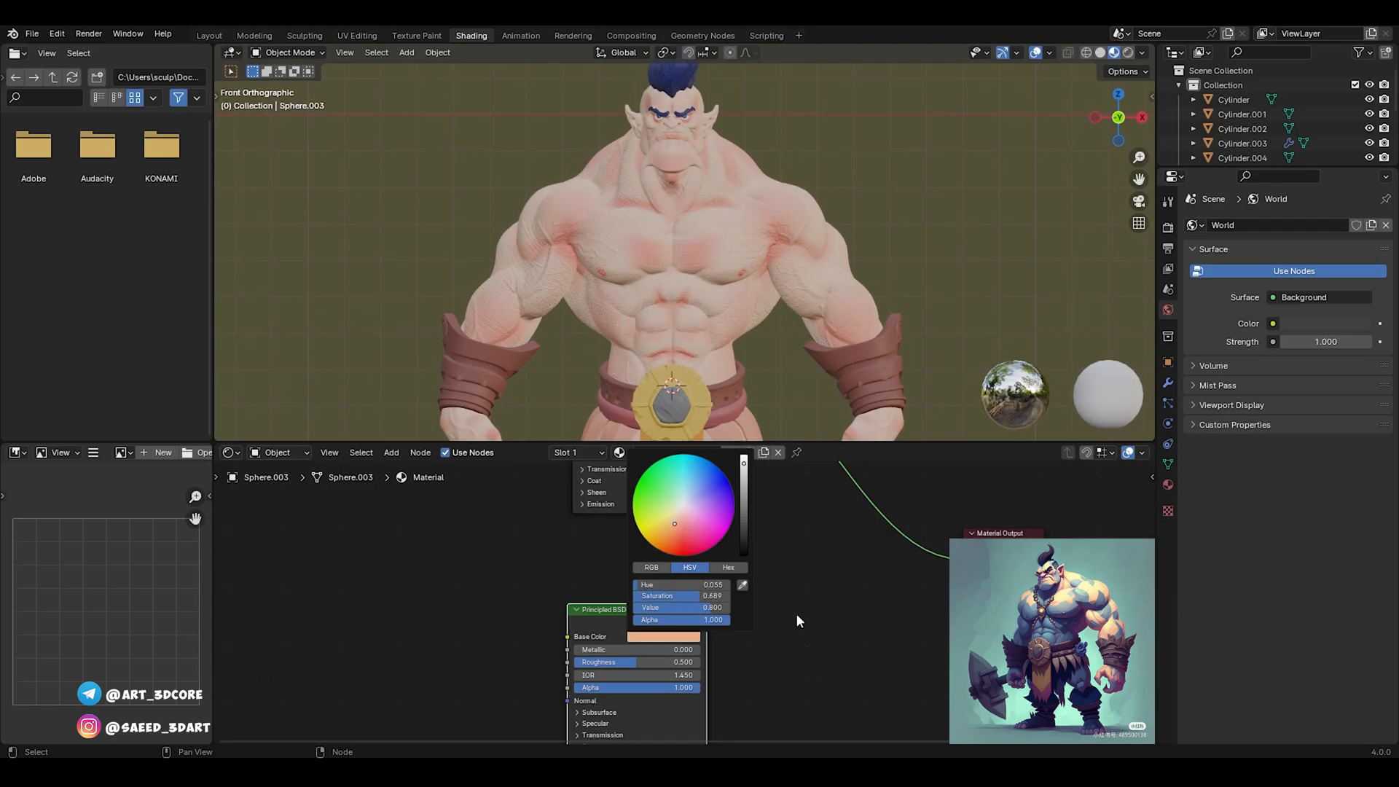
{"action": "left_click", "coordinate": [696, 638]}
{"action": "left_click_drag", "start_coordinate": [744, 508], "coordinate": [743, 501]}
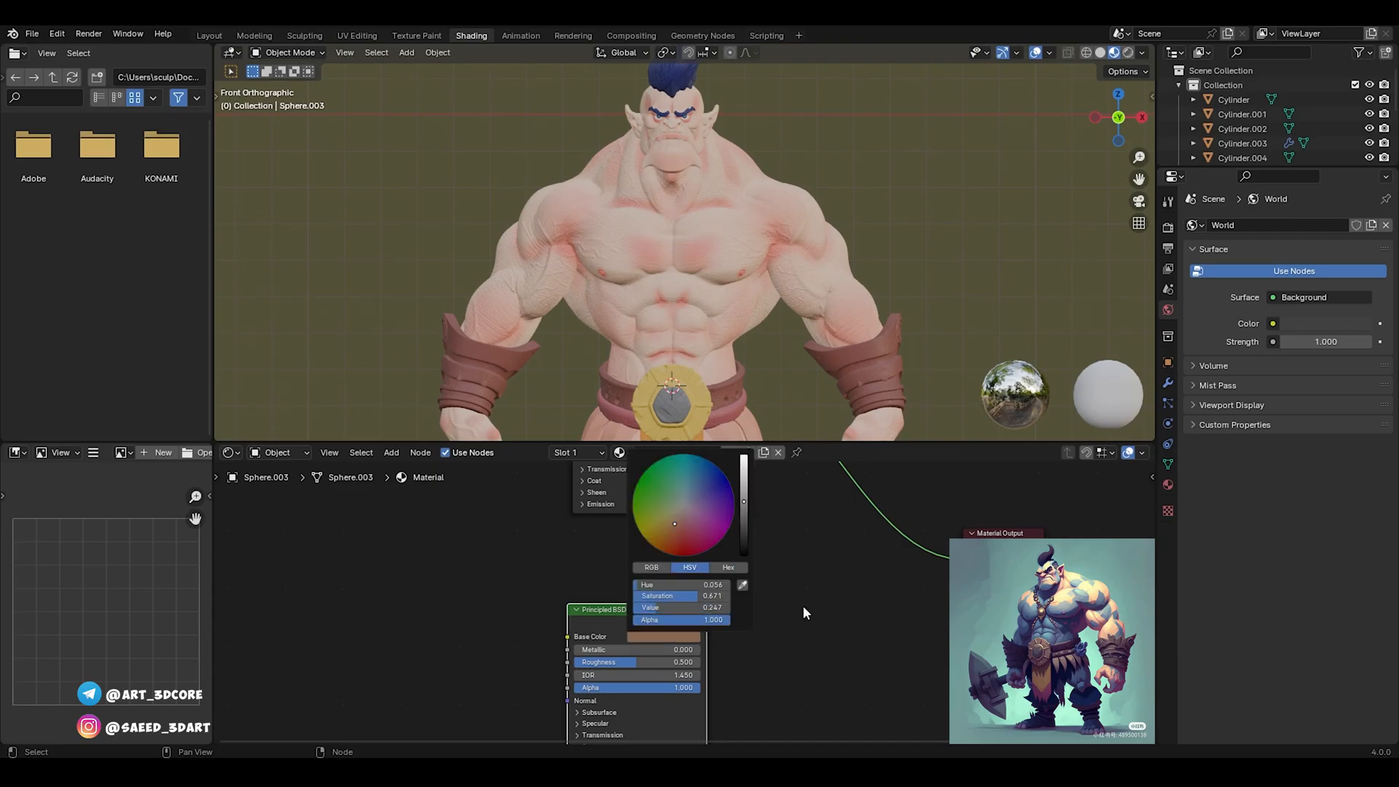
{"action": "scroll", "coordinate": [760, 590], "scroll_direction": "down", "scroll_amount": 2}
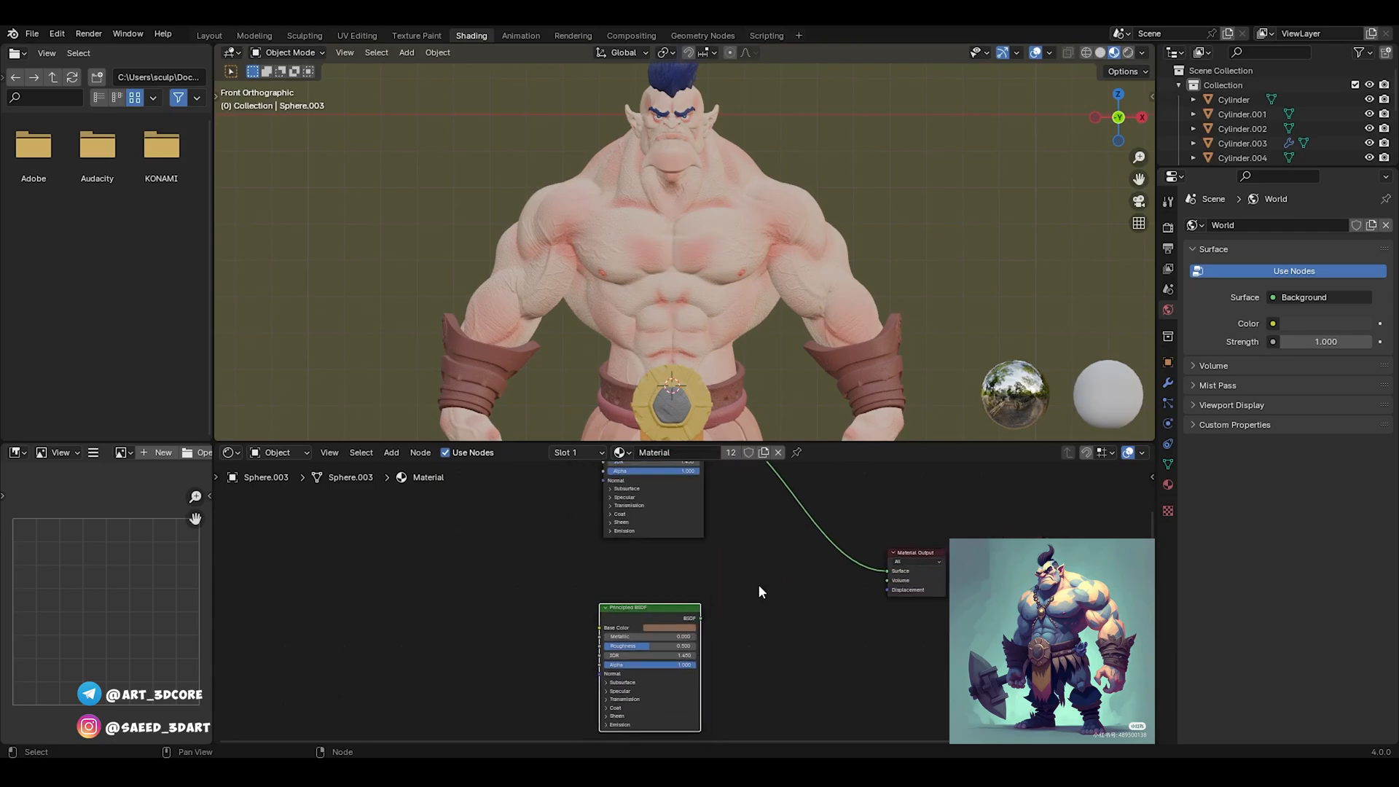
Insert a Mix Shader node into the link between the original Principled BSDF and the Material Output
{"action": "middle_click_drag", "start_coordinate": [784, 557], "coordinate": [746, 588]}
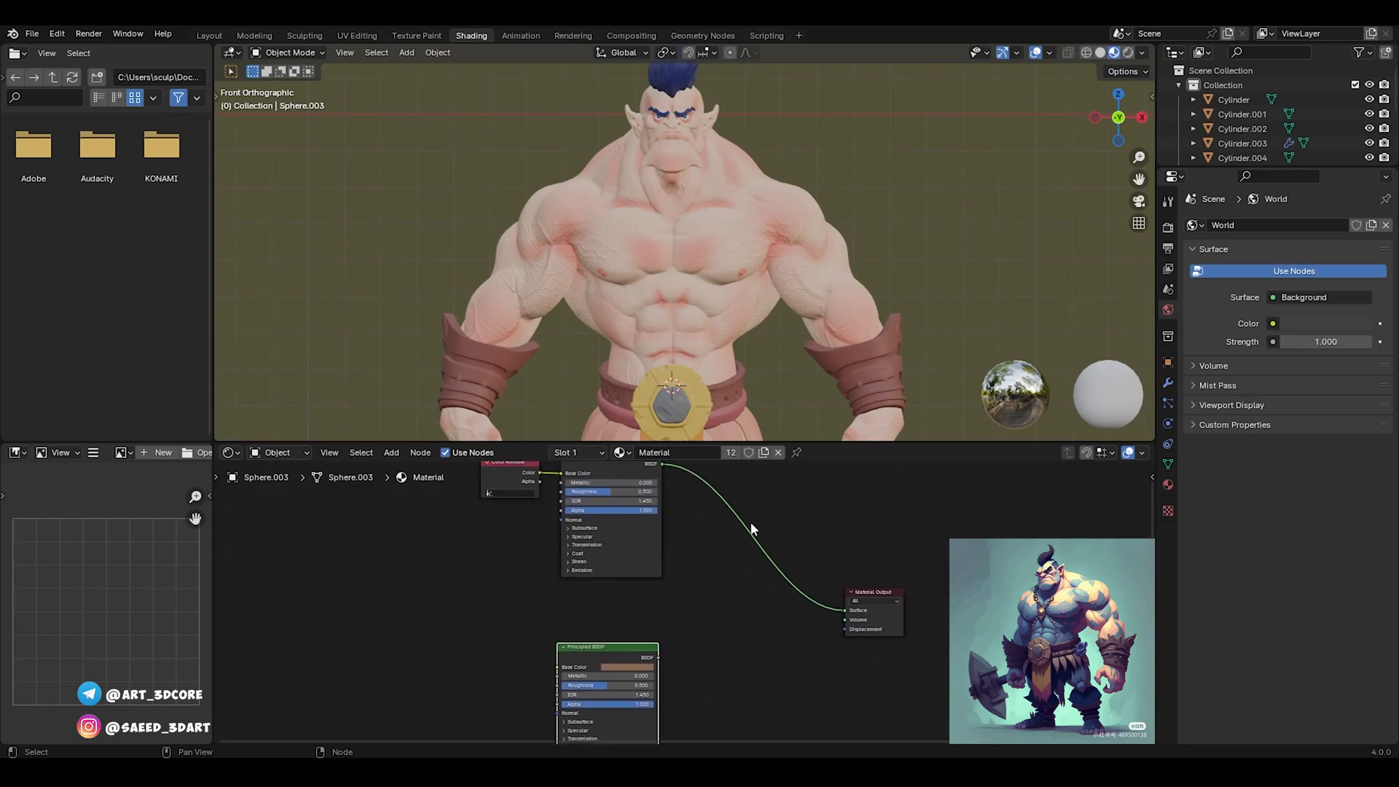
{"action": "key", "text": "shift+a"}
{"action": "left_click", "coordinate": [724, 536]}
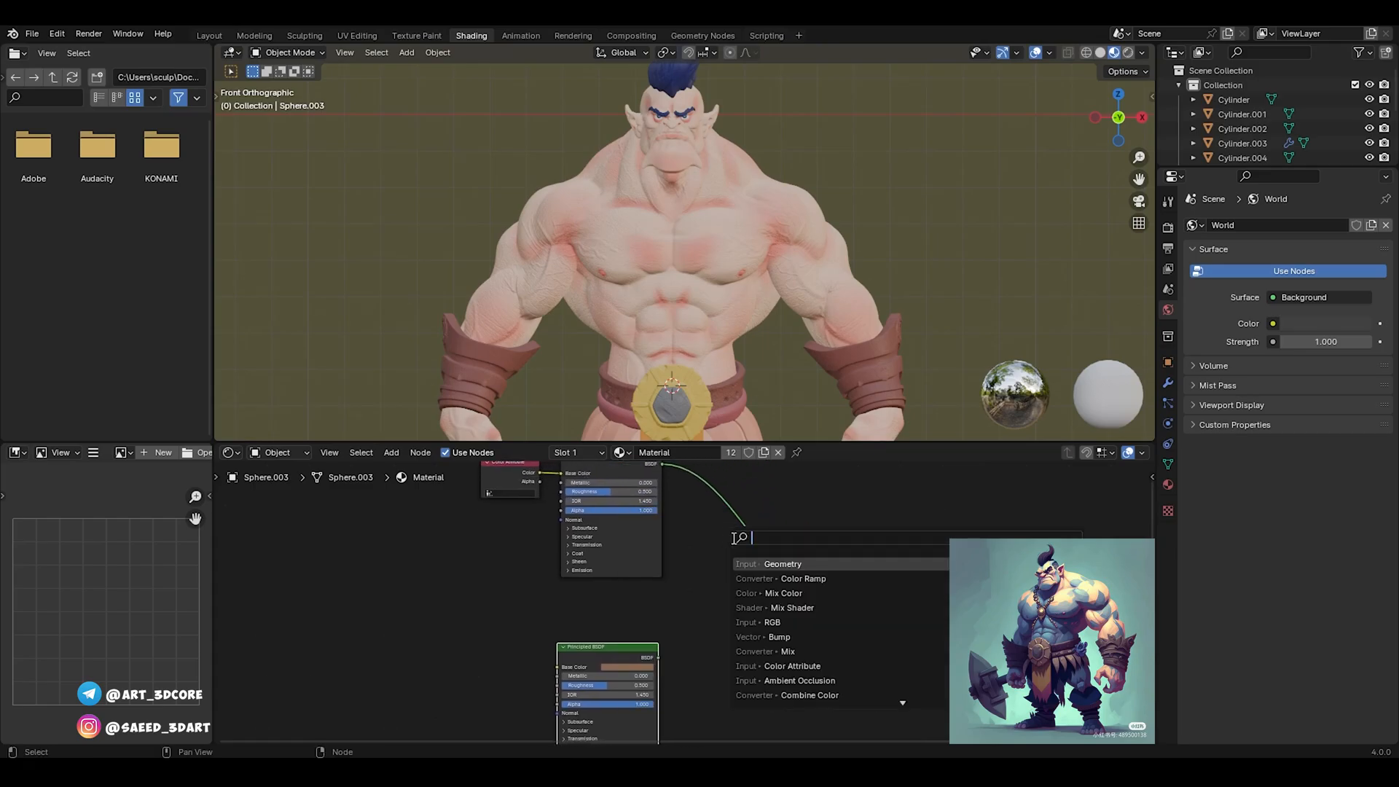
{"action": "left_click", "coordinate": [801, 607]}
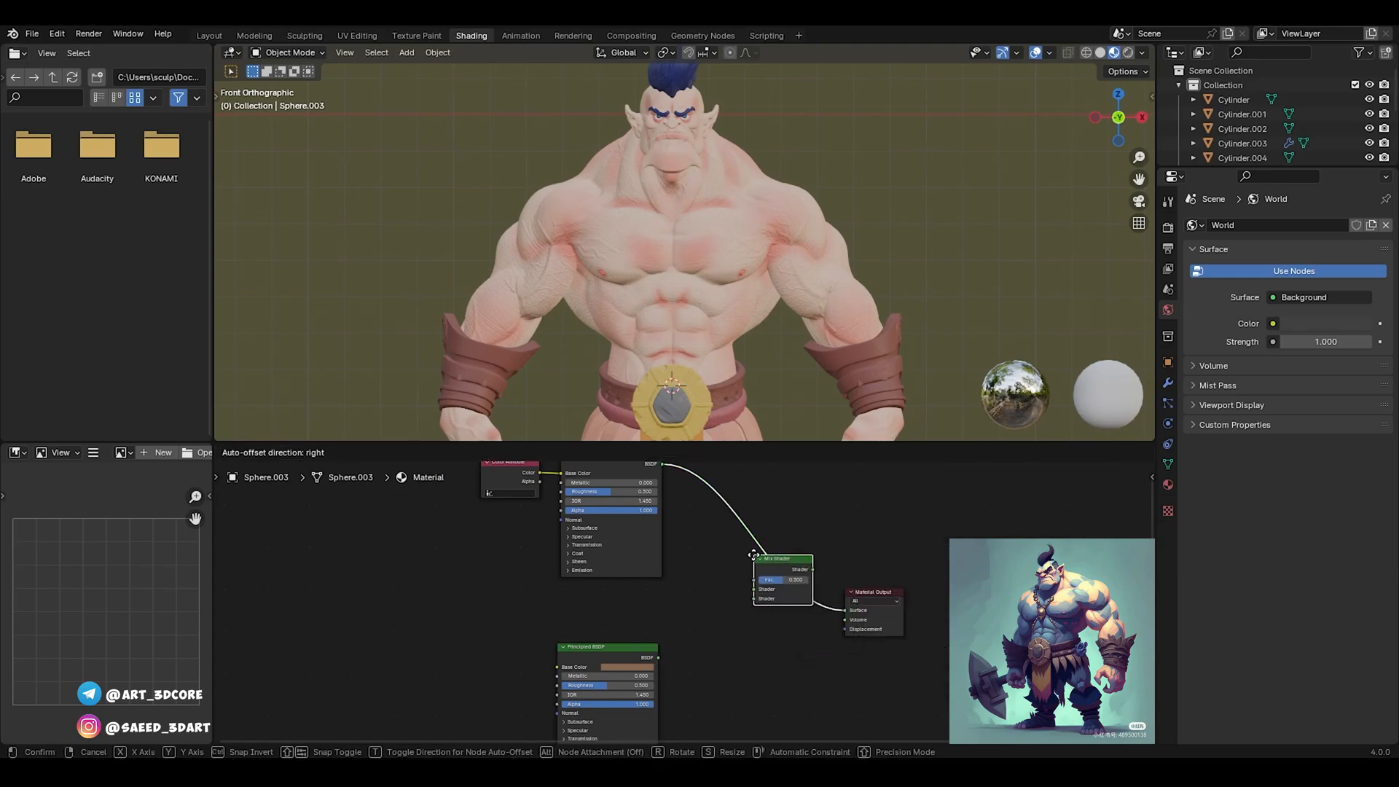
{"action": "left_click", "coordinate": [737, 587]}
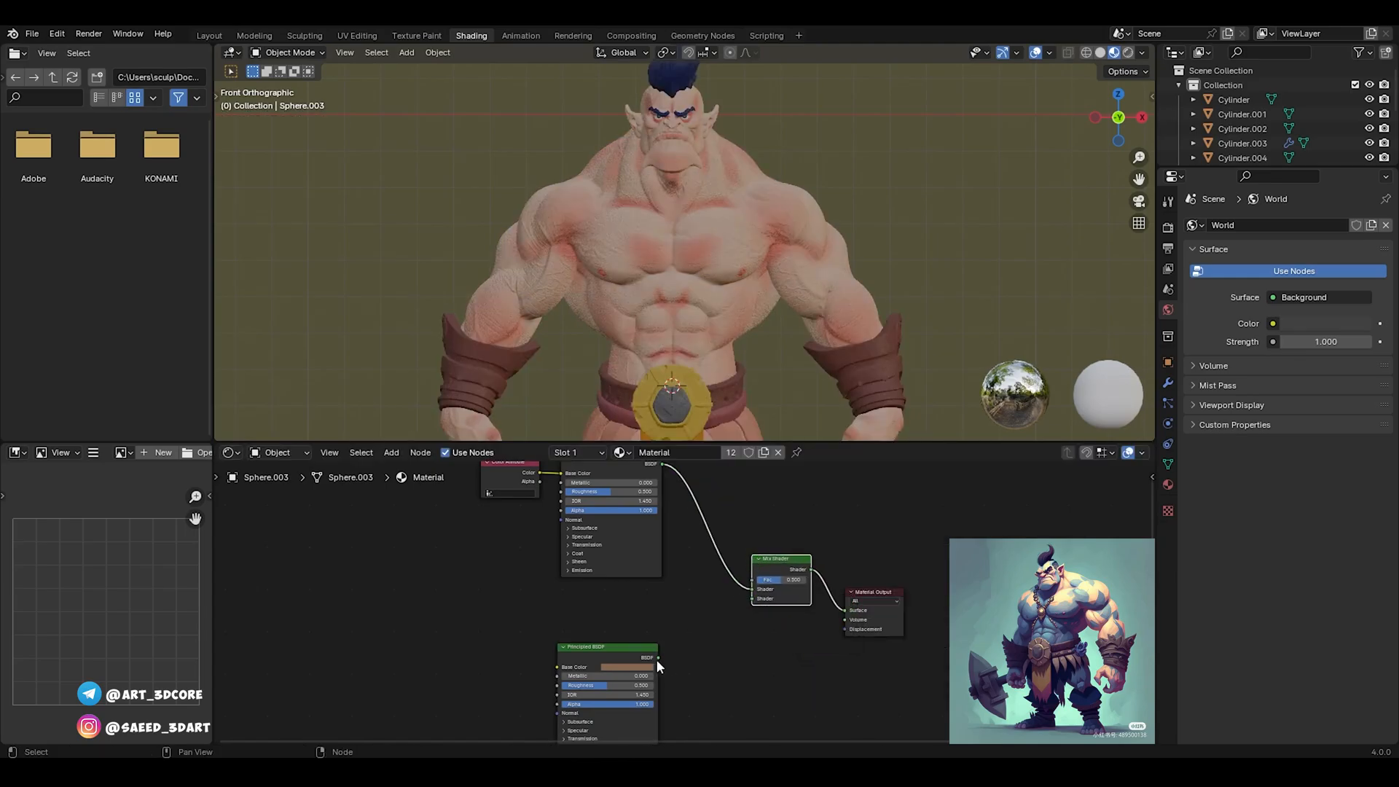
Connect the brown Principled BSDF to the Mix Shader's second Shader input and move the Mix Shader slightly lower
{"action": "left_click_drag", "start_coordinate": [658, 657], "coordinate": [747, 599]}
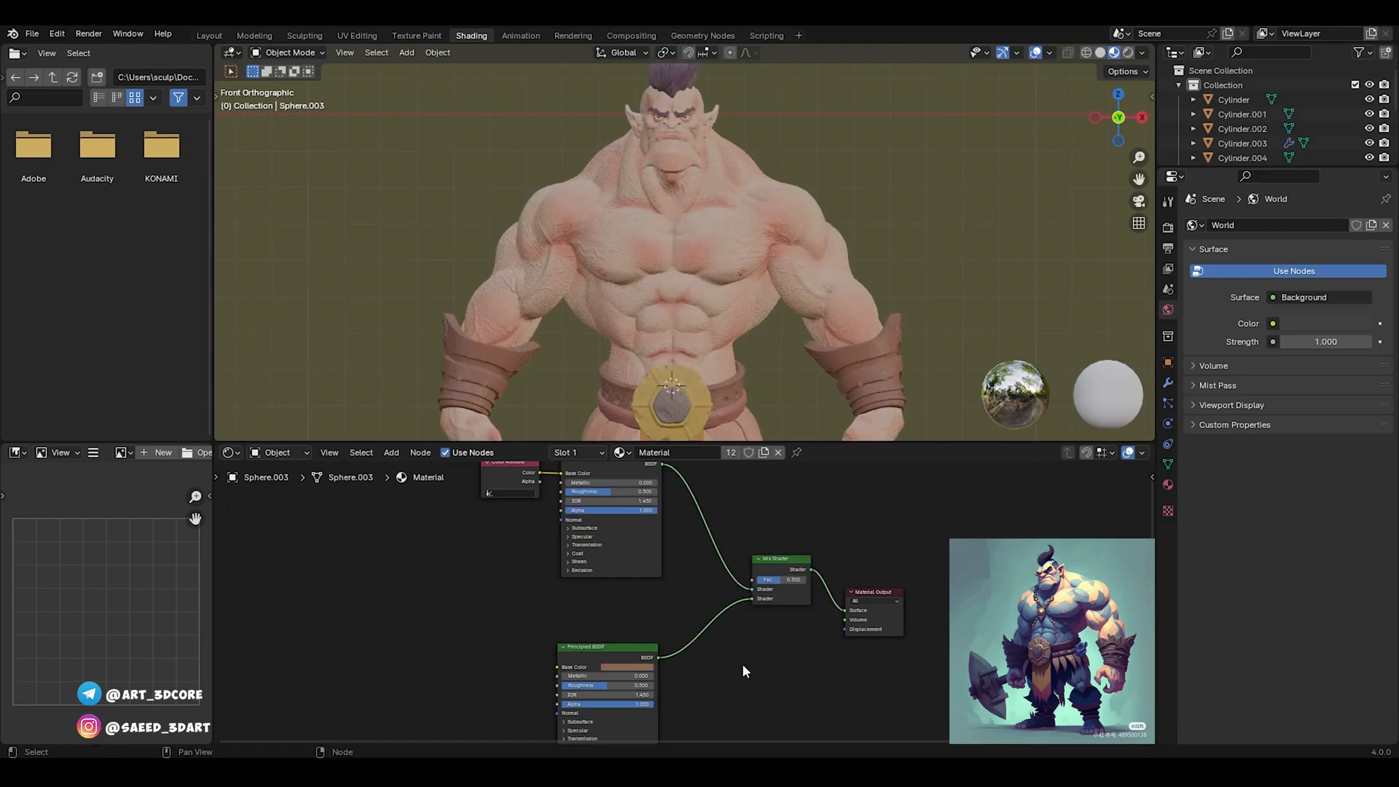
{"action": "middle_click_drag", "start_coordinate": [736, 687], "coordinate": [736, 615]}
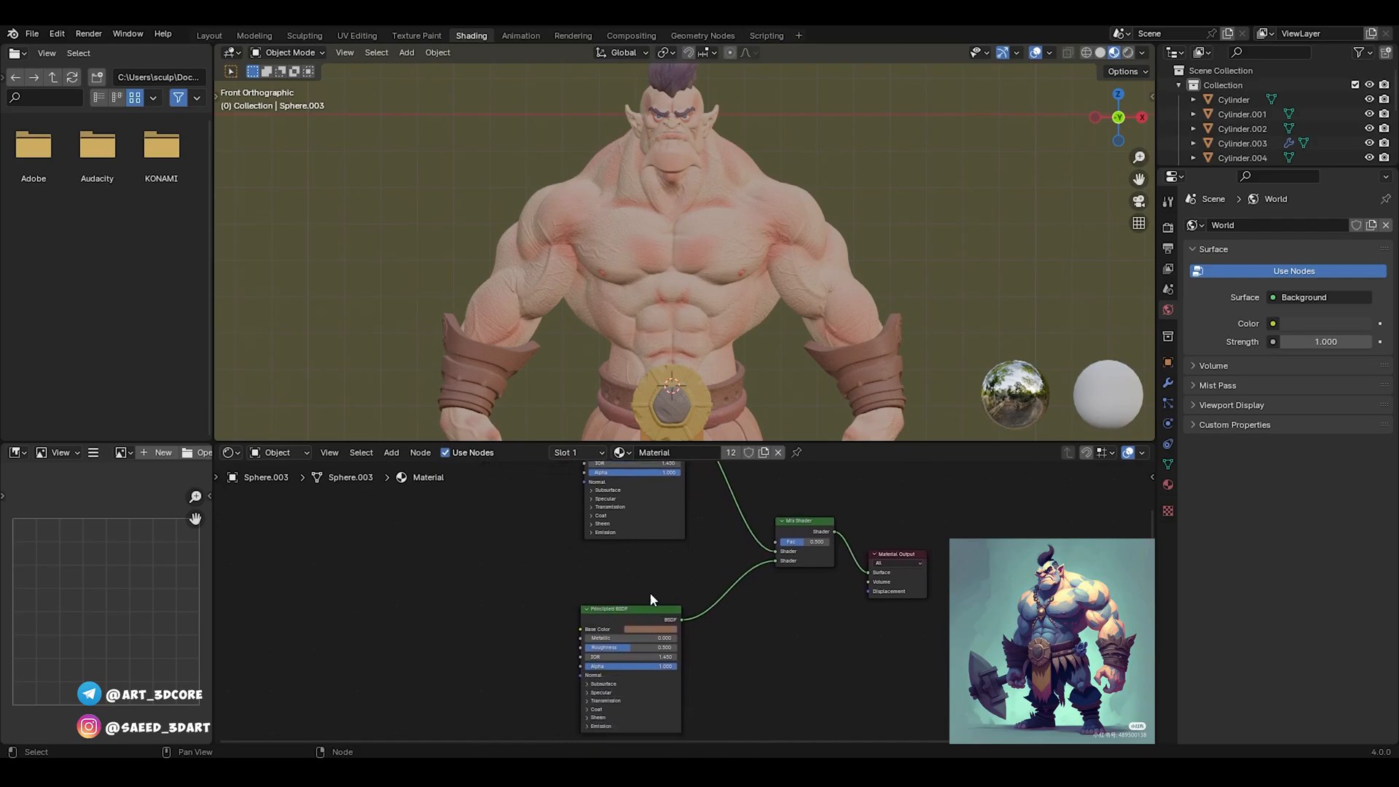
{"action": "left_click", "coordinate": [644, 612]}
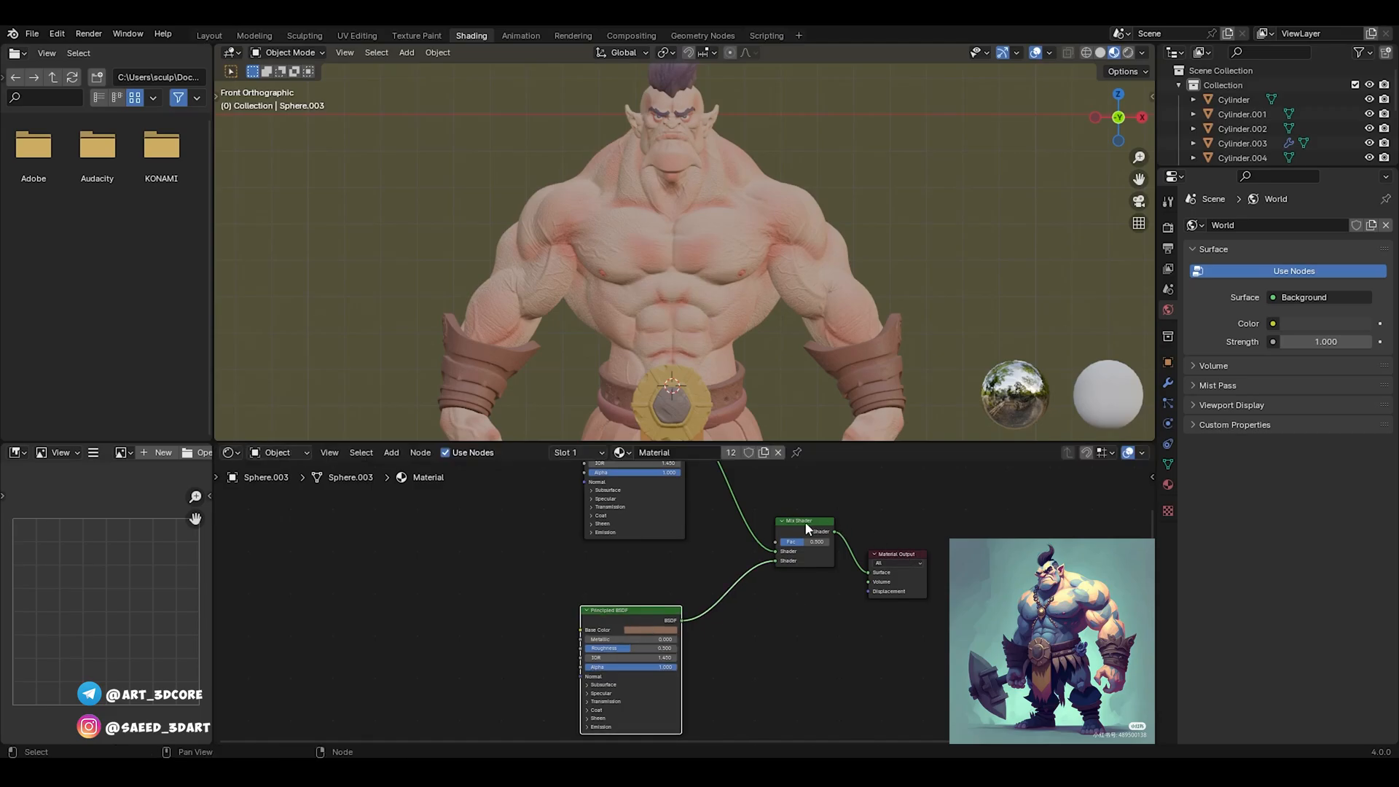
{"action": "left_click_drag", "start_coordinate": [807, 529], "coordinate": [792, 557]}
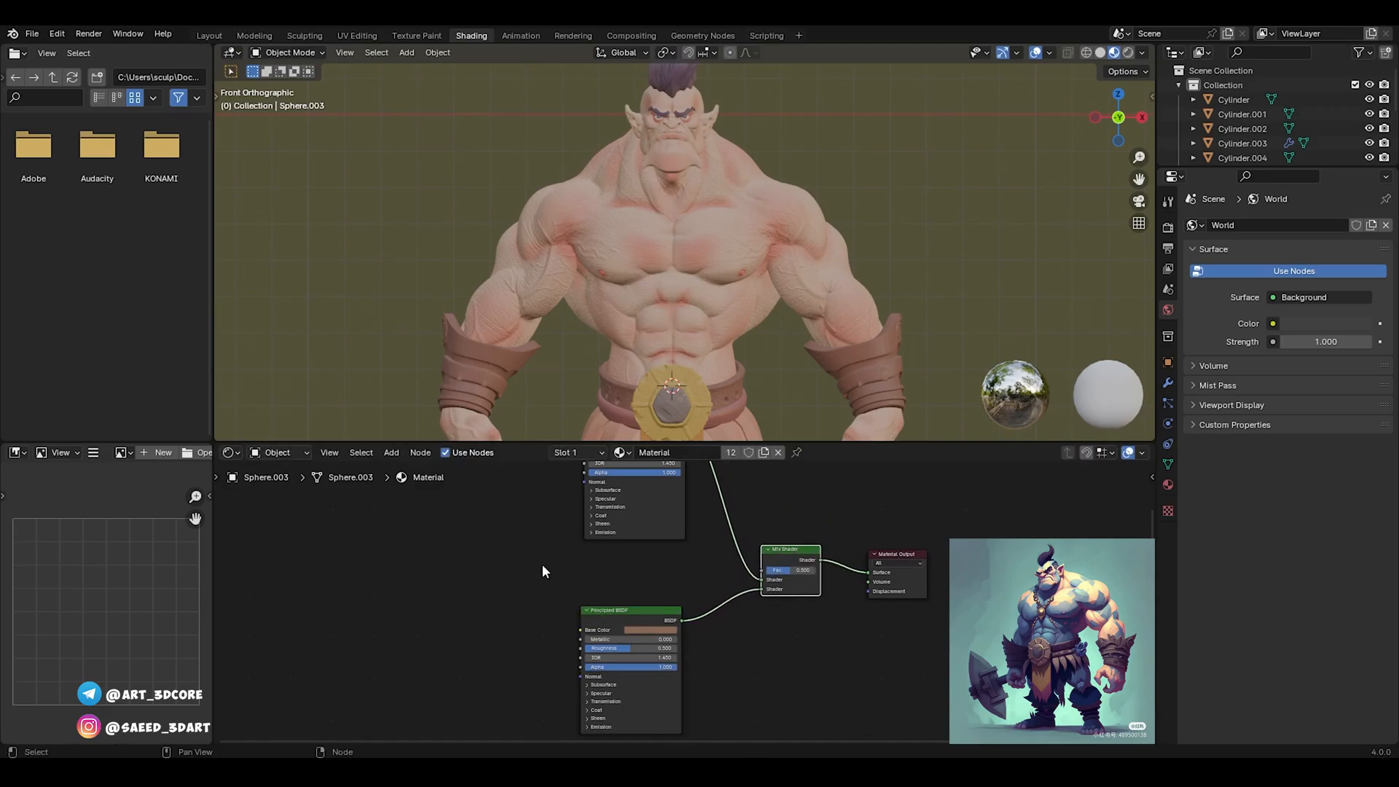
Add a Mix Color node before the two Principled BSDF nodes and set its blending mode to Multiply
{"action": "middle_click_drag", "start_coordinate": [542, 566], "coordinate": [562, 570]}
{"action": "key", "text": "shift+a"}
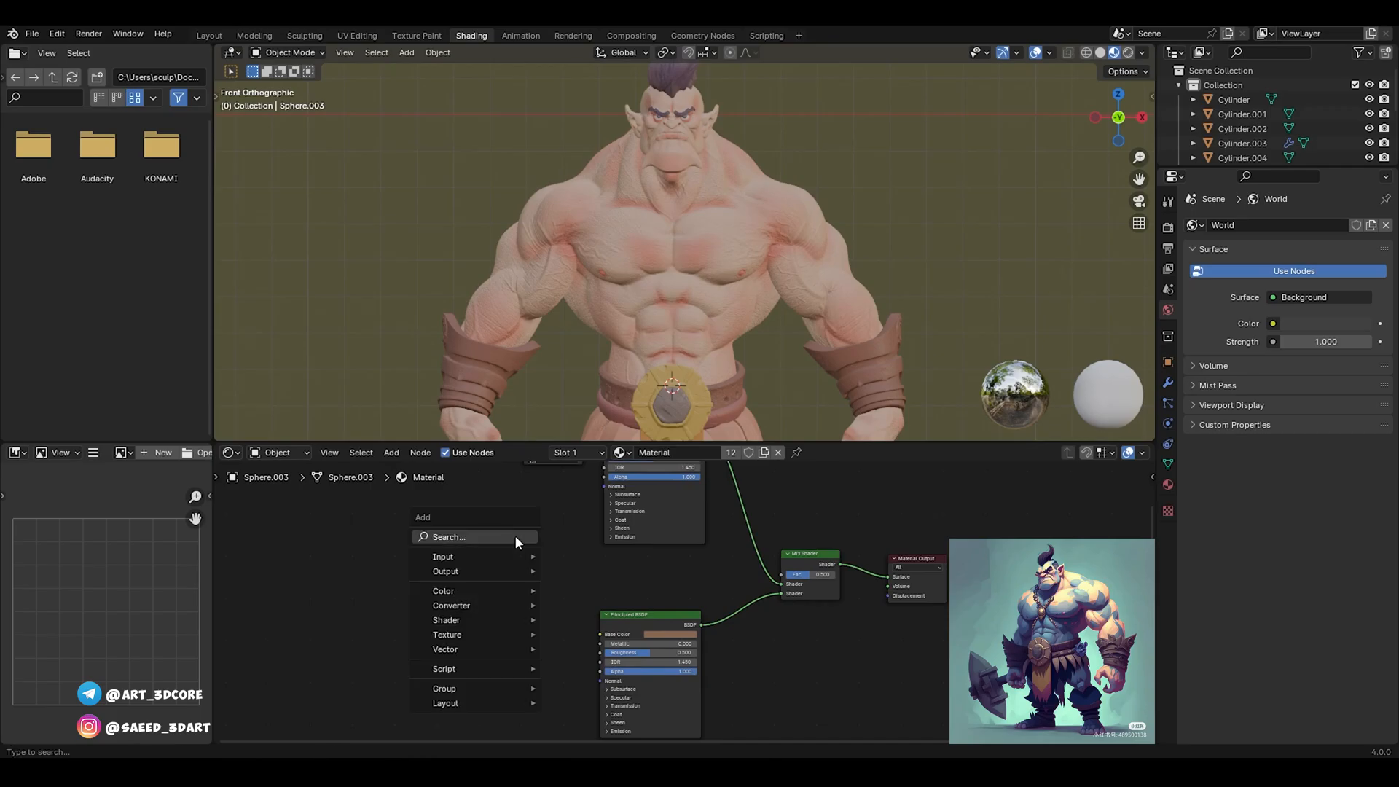
{"action": "left_click", "coordinate": [514, 537]}
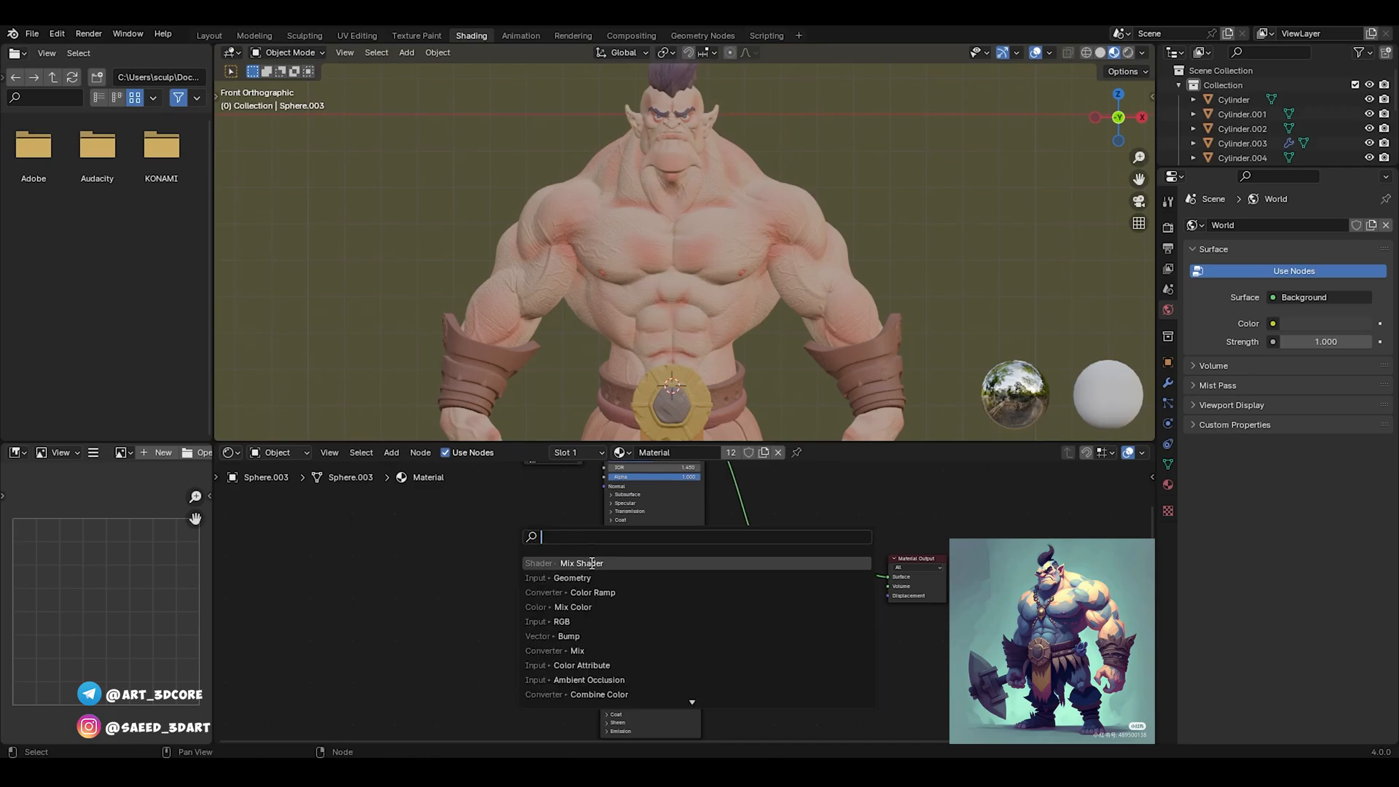
{"action": "left_click", "coordinate": [603, 607]}
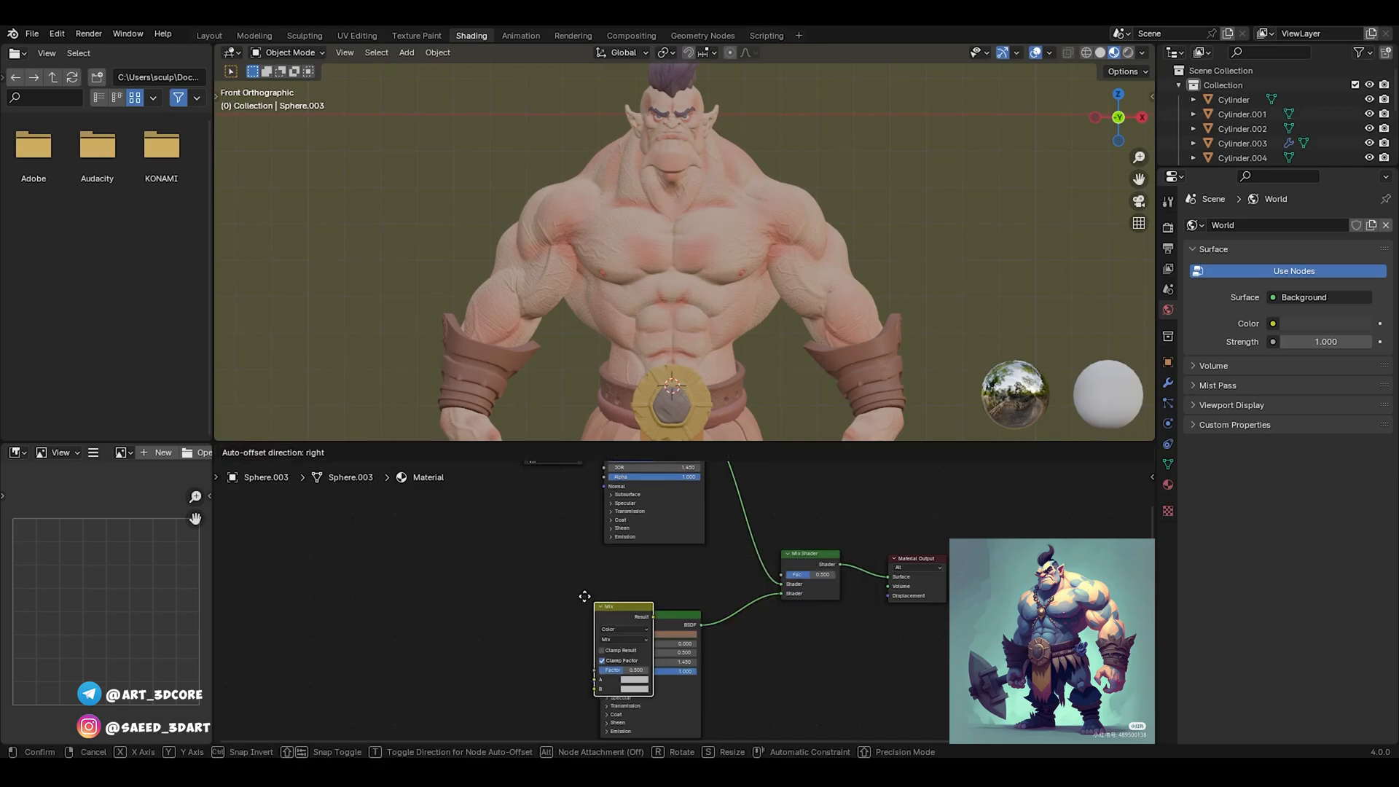
{"action": "left_click", "coordinate": [502, 534]}
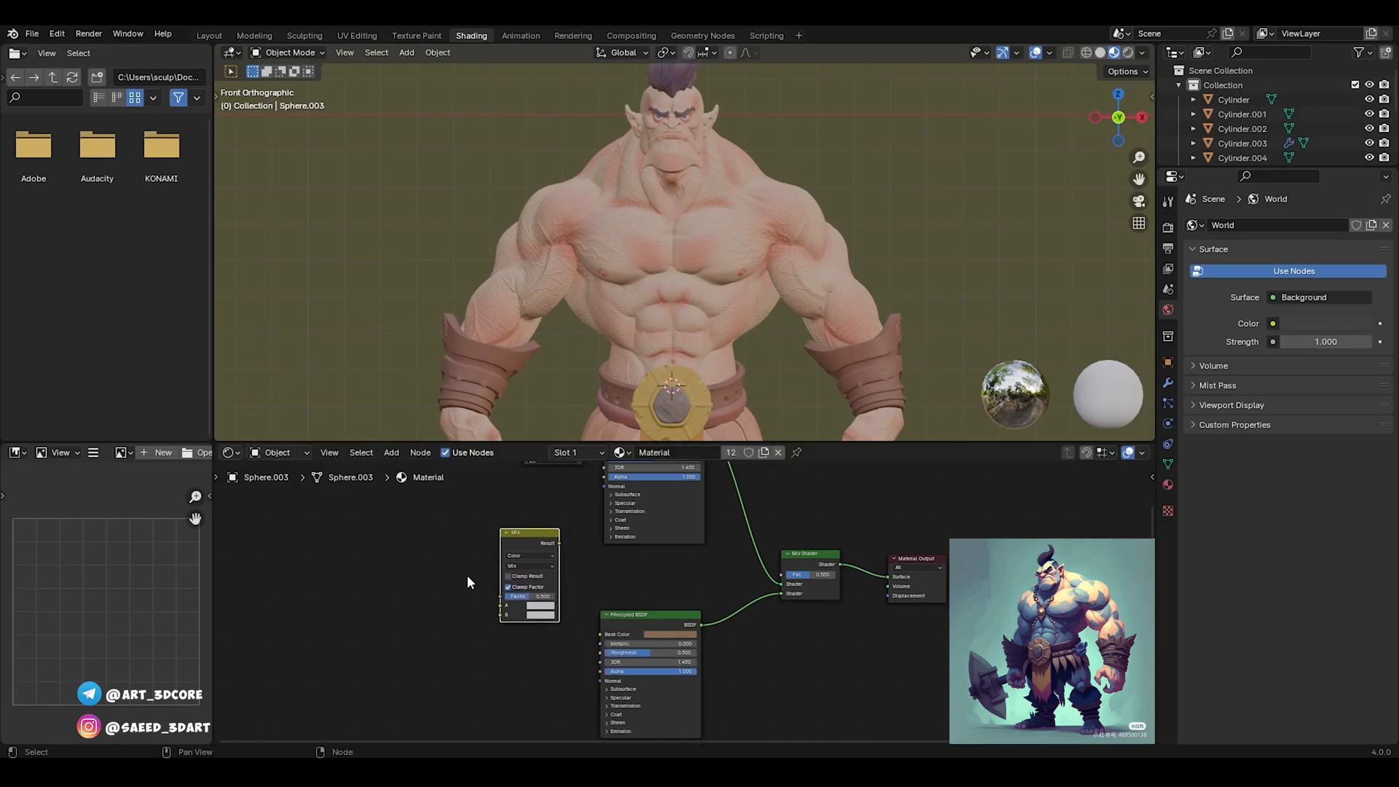
{"action": "scroll", "coordinate": [481, 569], "scroll_direction": "up", "scroll_amount": 3}
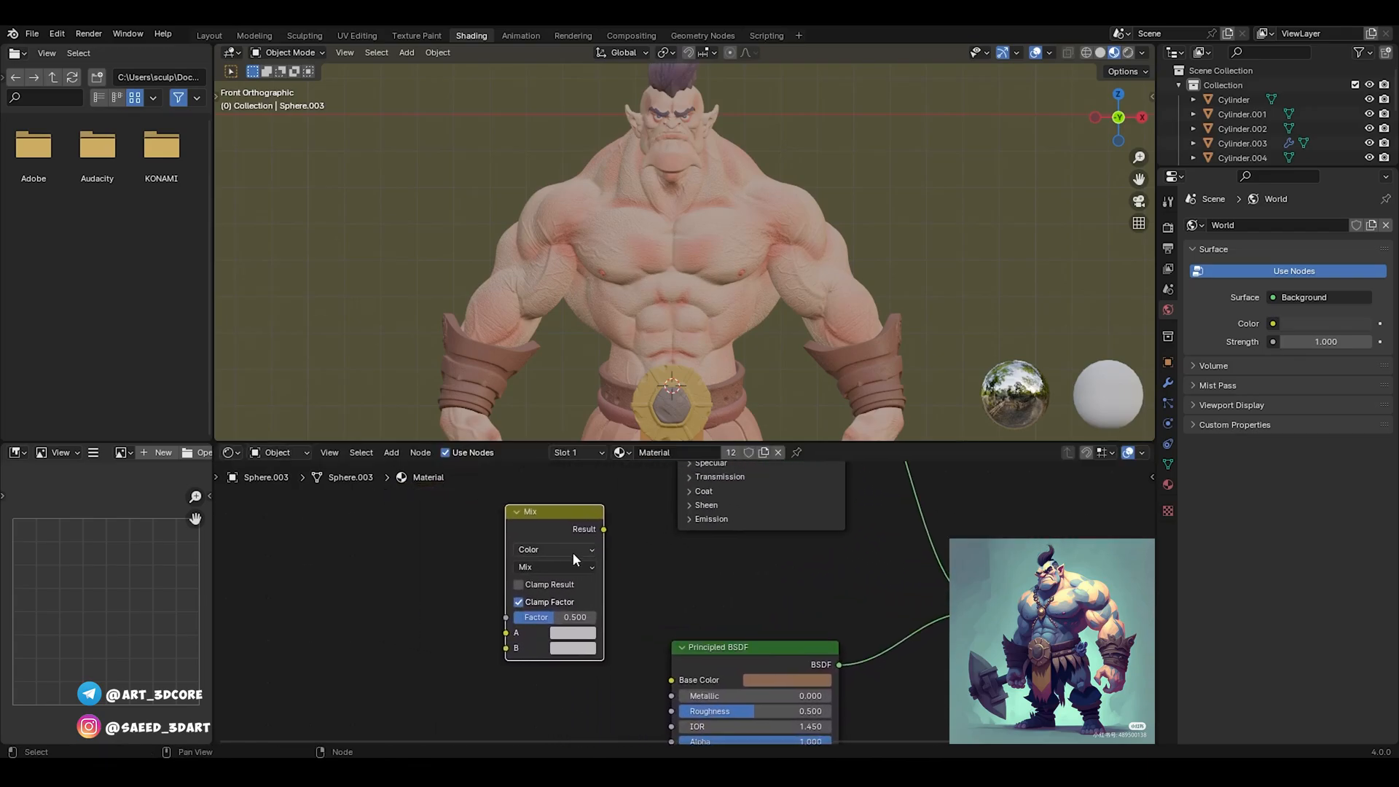
{"action": "left_click", "coordinate": [567, 552]}
{"action": "left_click", "coordinate": [566, 551]}
{"action": "left_click", "coordinate": [553, 565]}
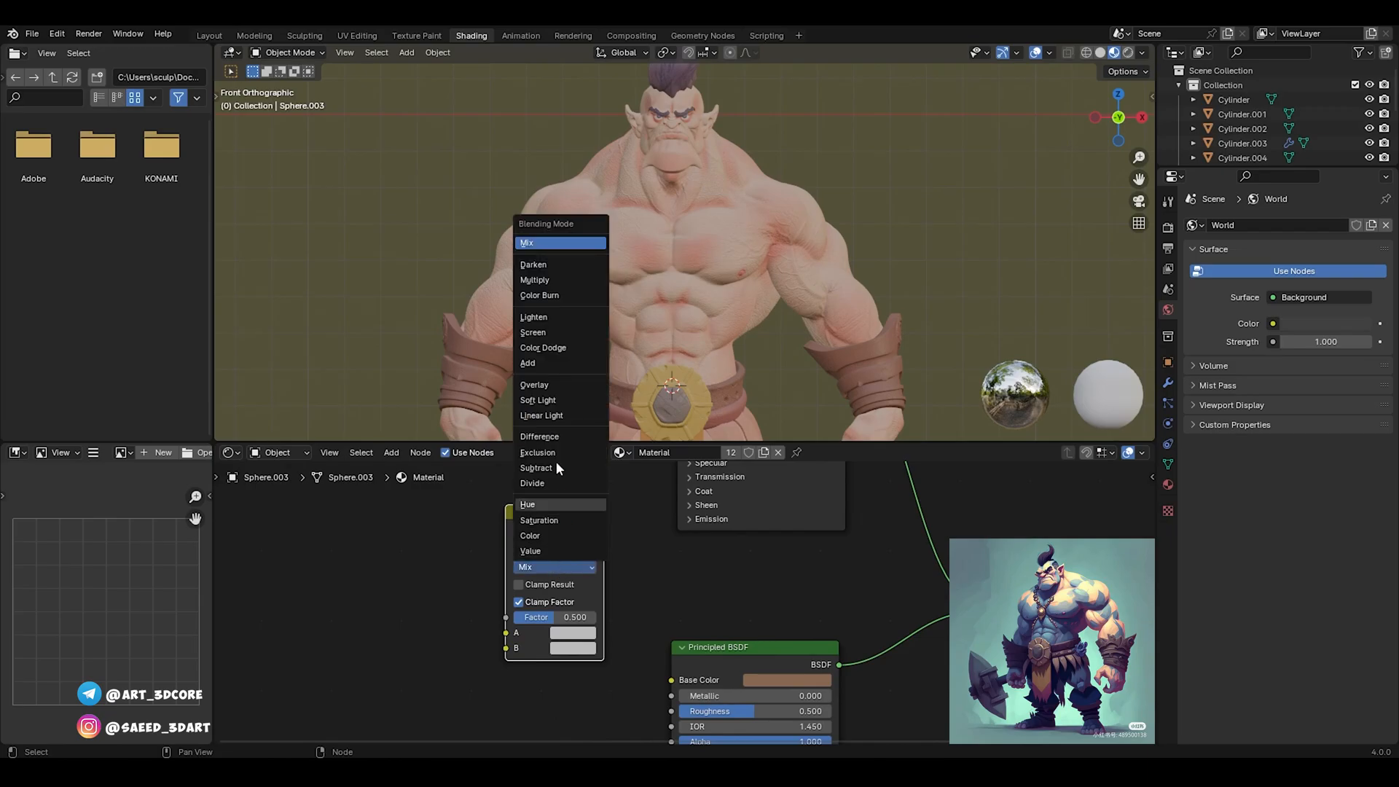
{"action": "left_click", "coordinate": [539, 280]}
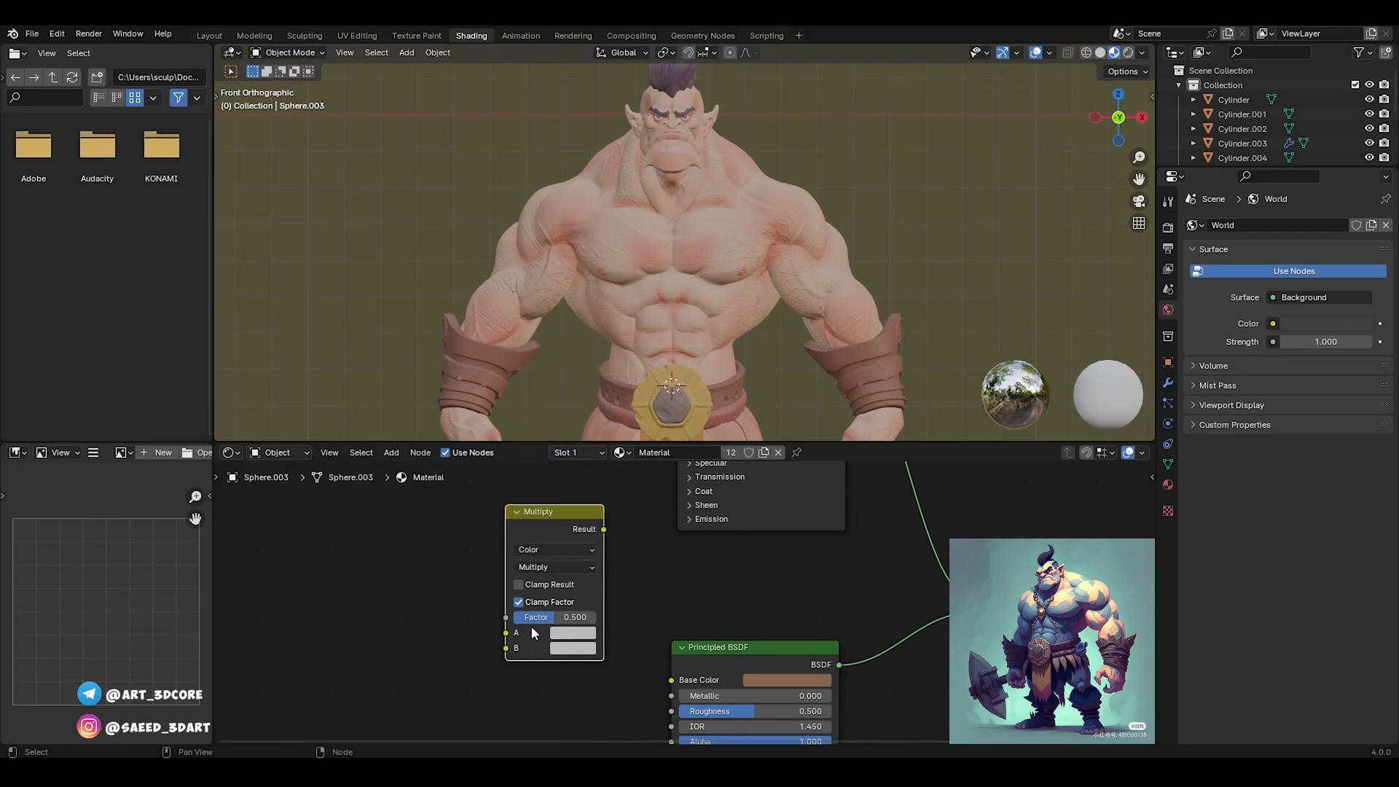
Add a Color Ramp node in the empty area before the Color Attribute node
{"action": "scroll", "coordinate": [693, 583], "scroll_direction": "down", "scroll_amount": 3}
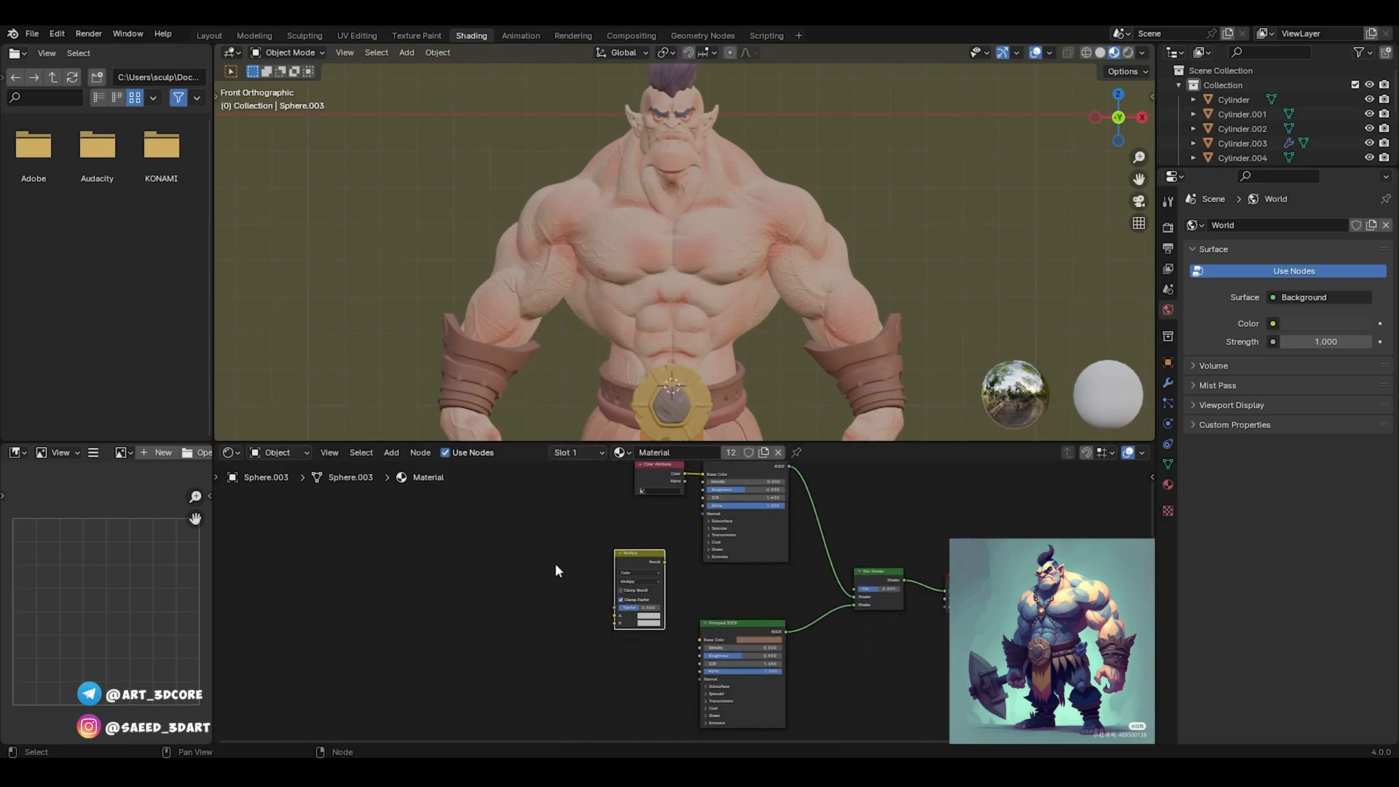
{"action": "left_click", "coordinate": [569, 543]}
{"action": "key", "text": "shift+a"}
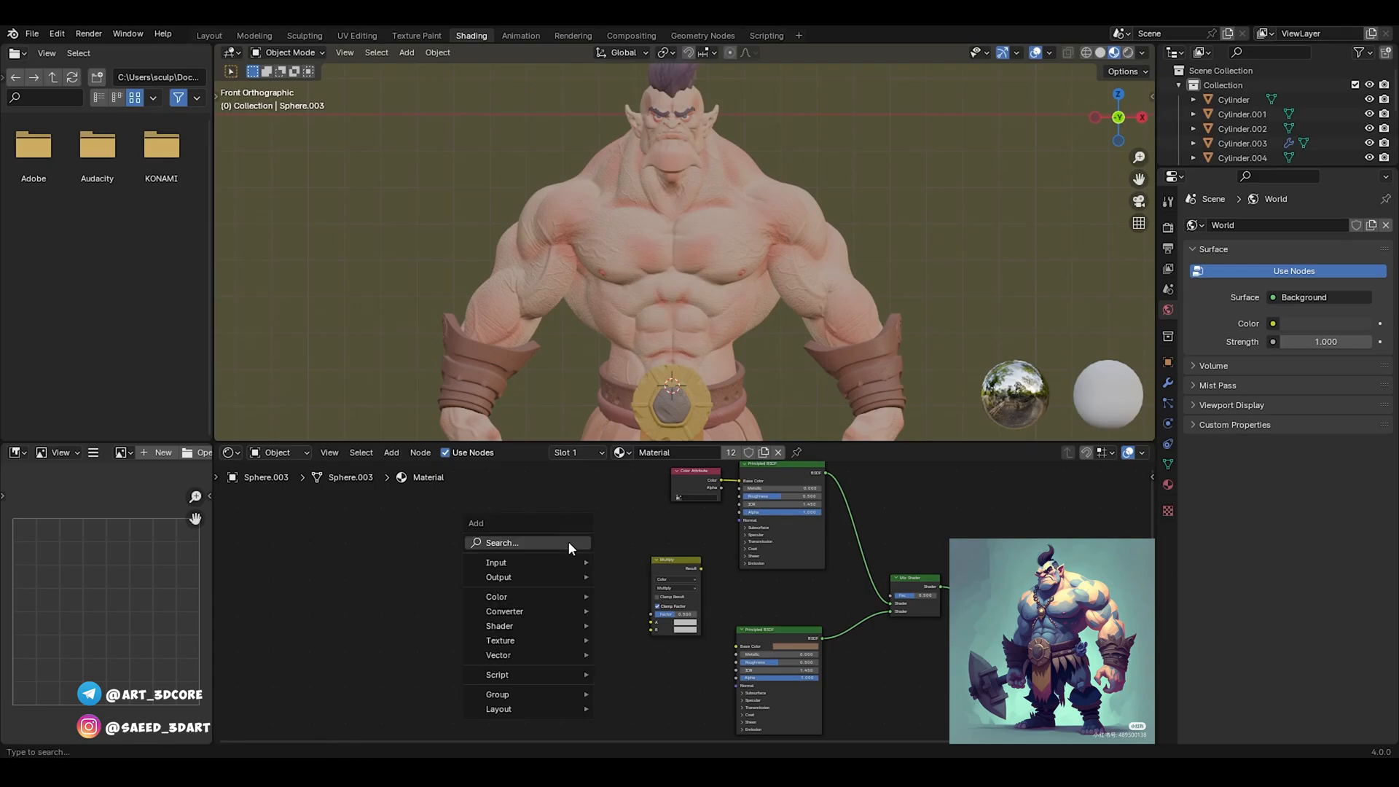
{"action": "left_click", "coordinate": [569, 543]}
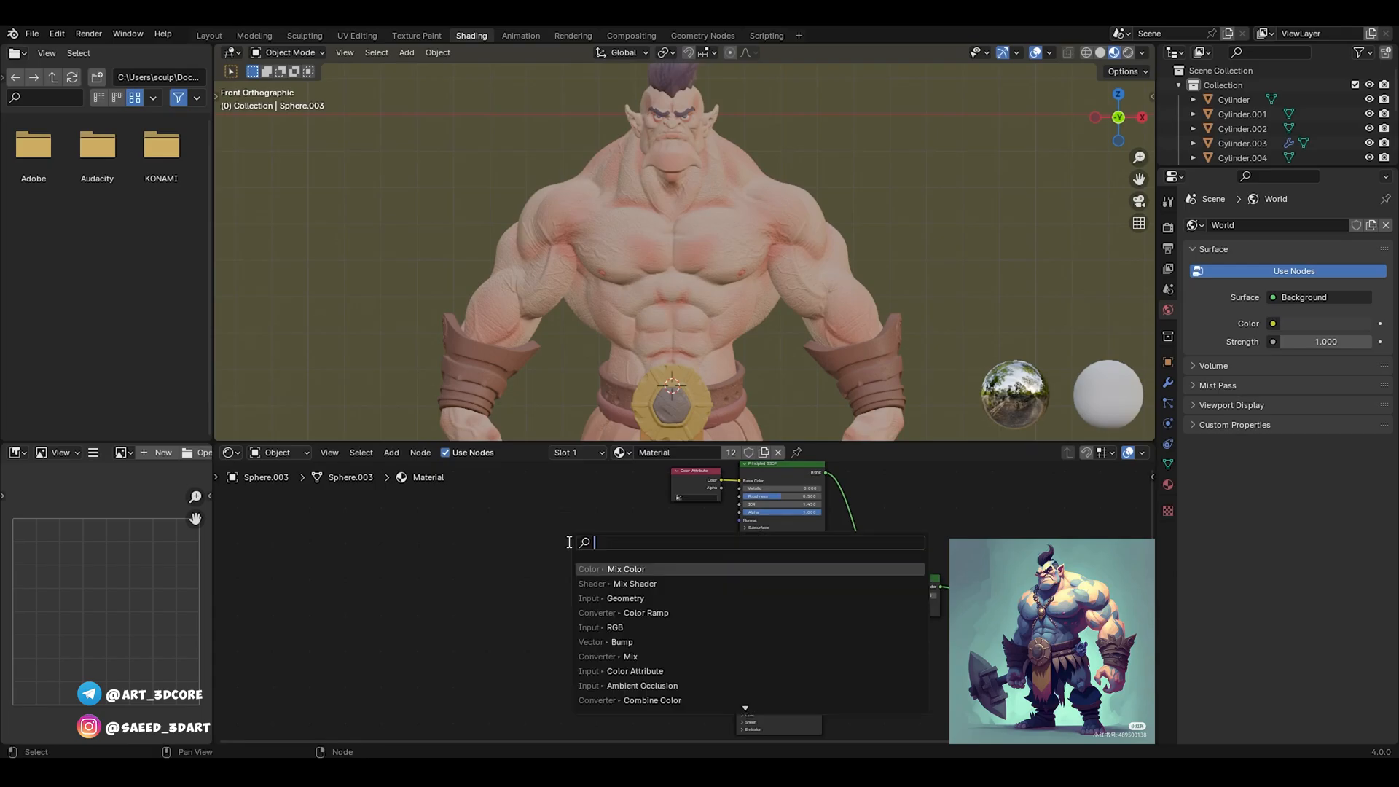
{"action": "left_click", "coordinate": [654, 613]}
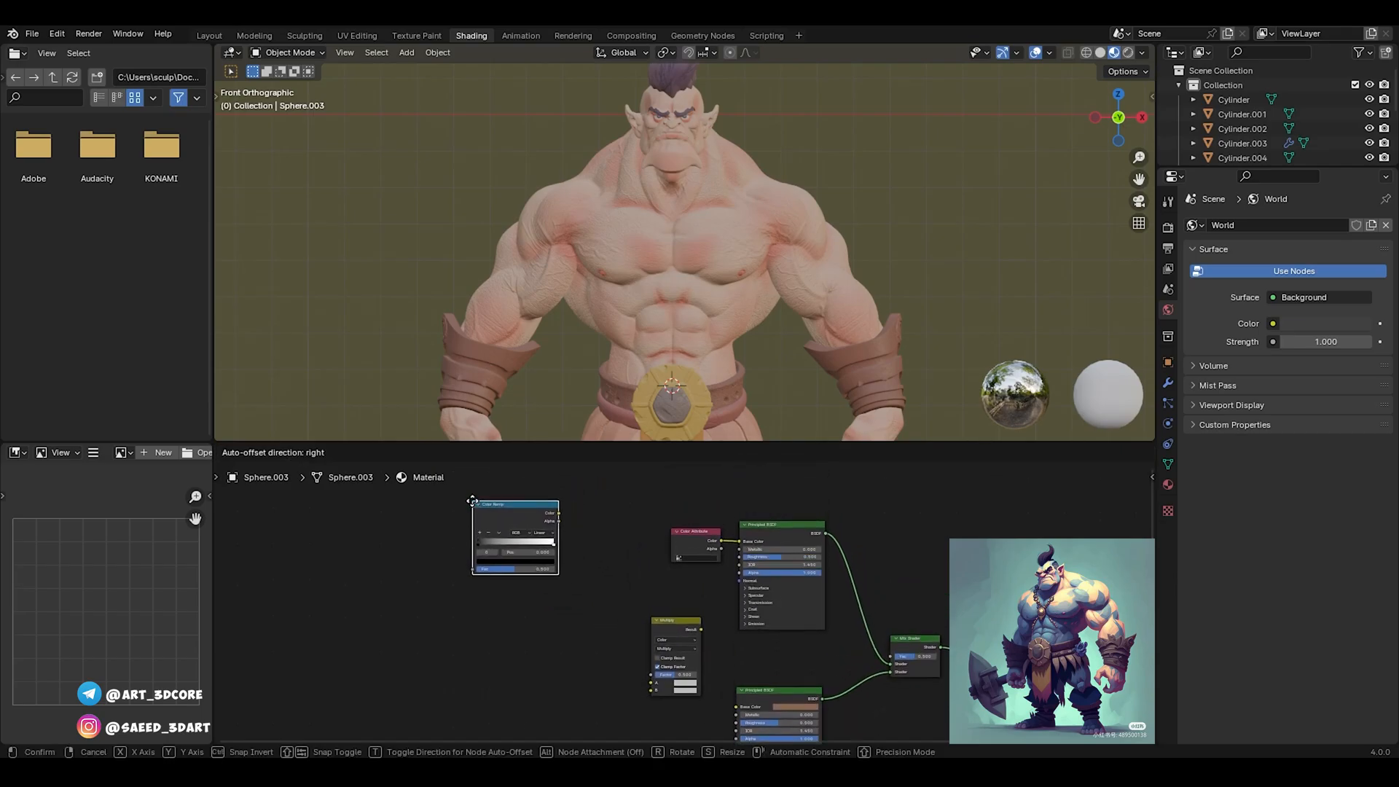
{"action": "left_click", "coordinate": [472, 501]}
Add an RGB node below the Color Ramp and set its colour to white
{"action": "key", "text": "shift+a"}
{"action": "left_click", "coordinate": [513, 540]}
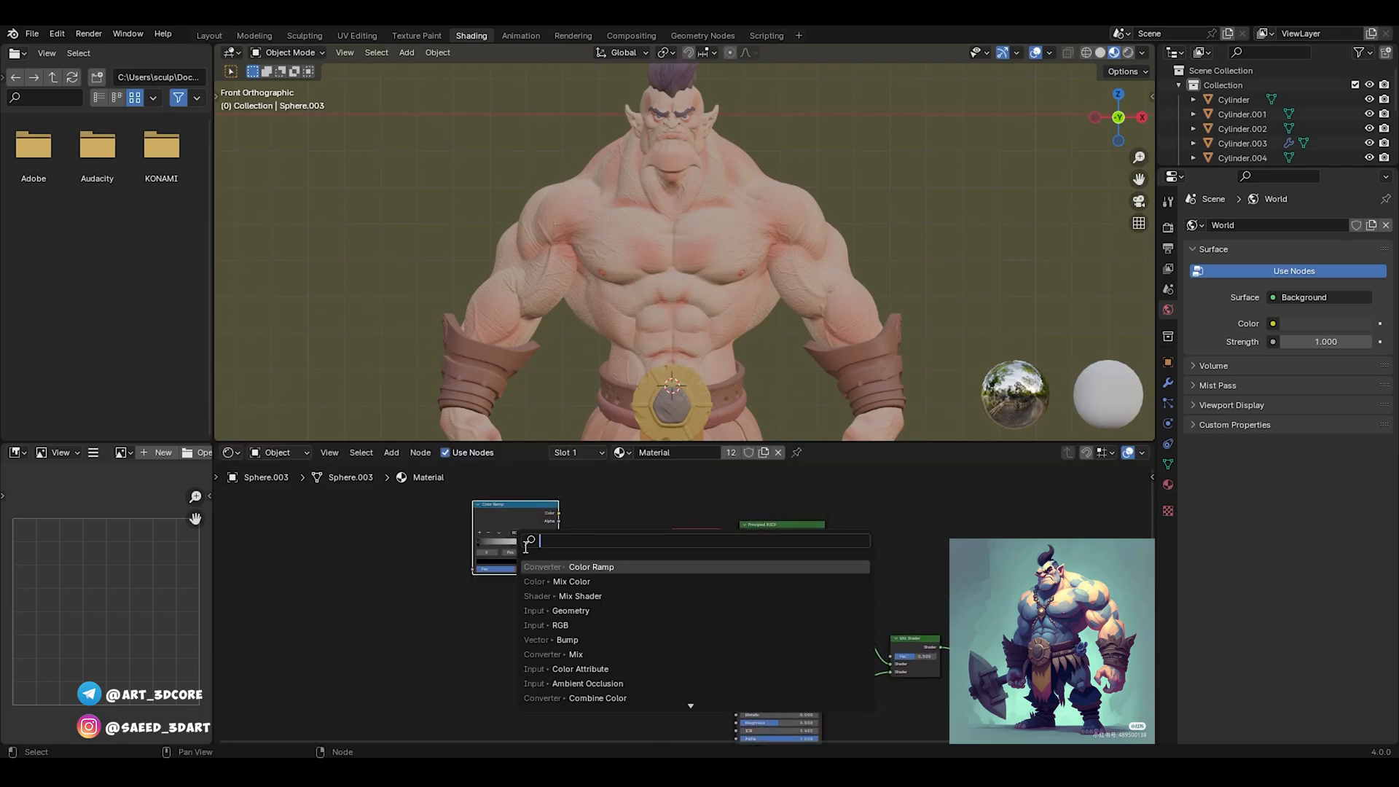
{"action": "left_click", "coordinate": [552, 625]}
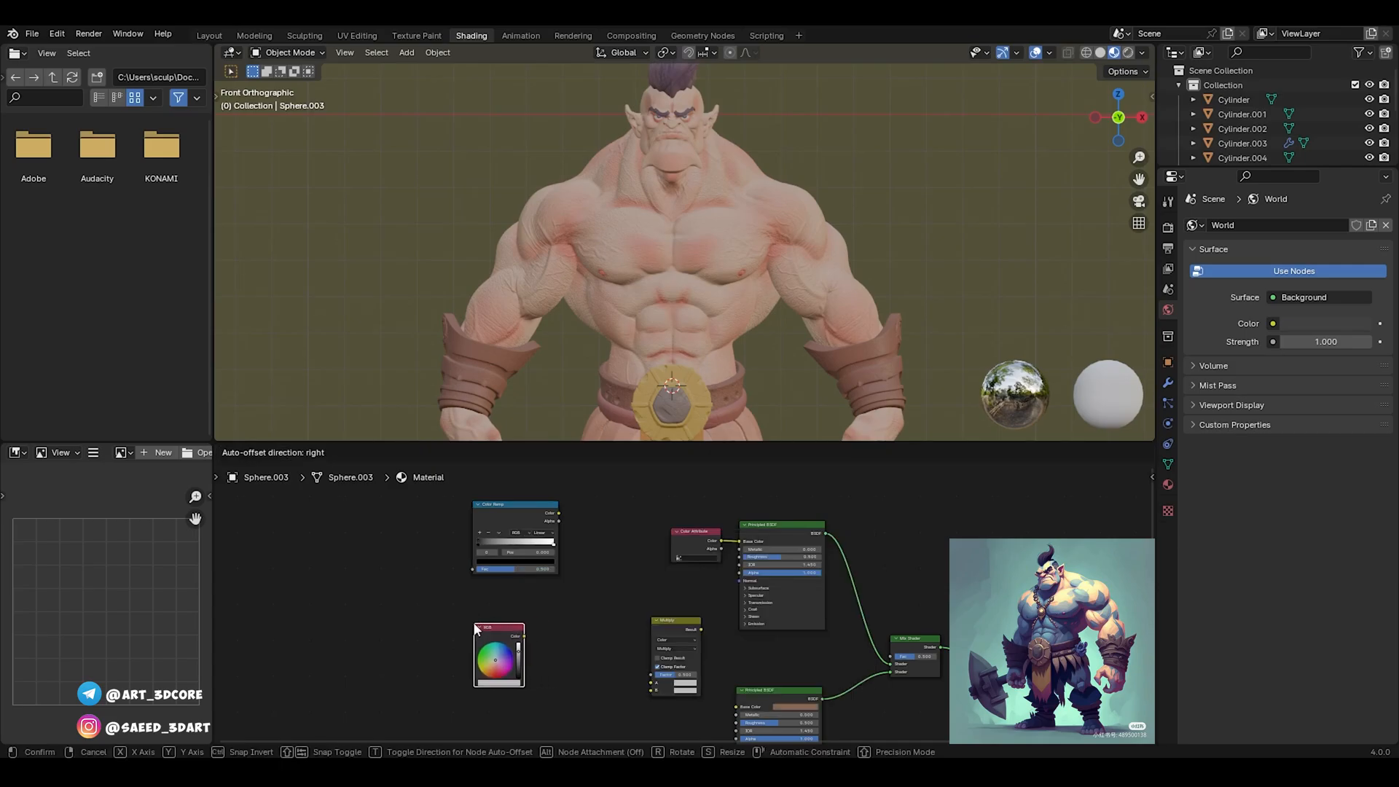
{"action": "left_click", "coordinate": [500, 648]}
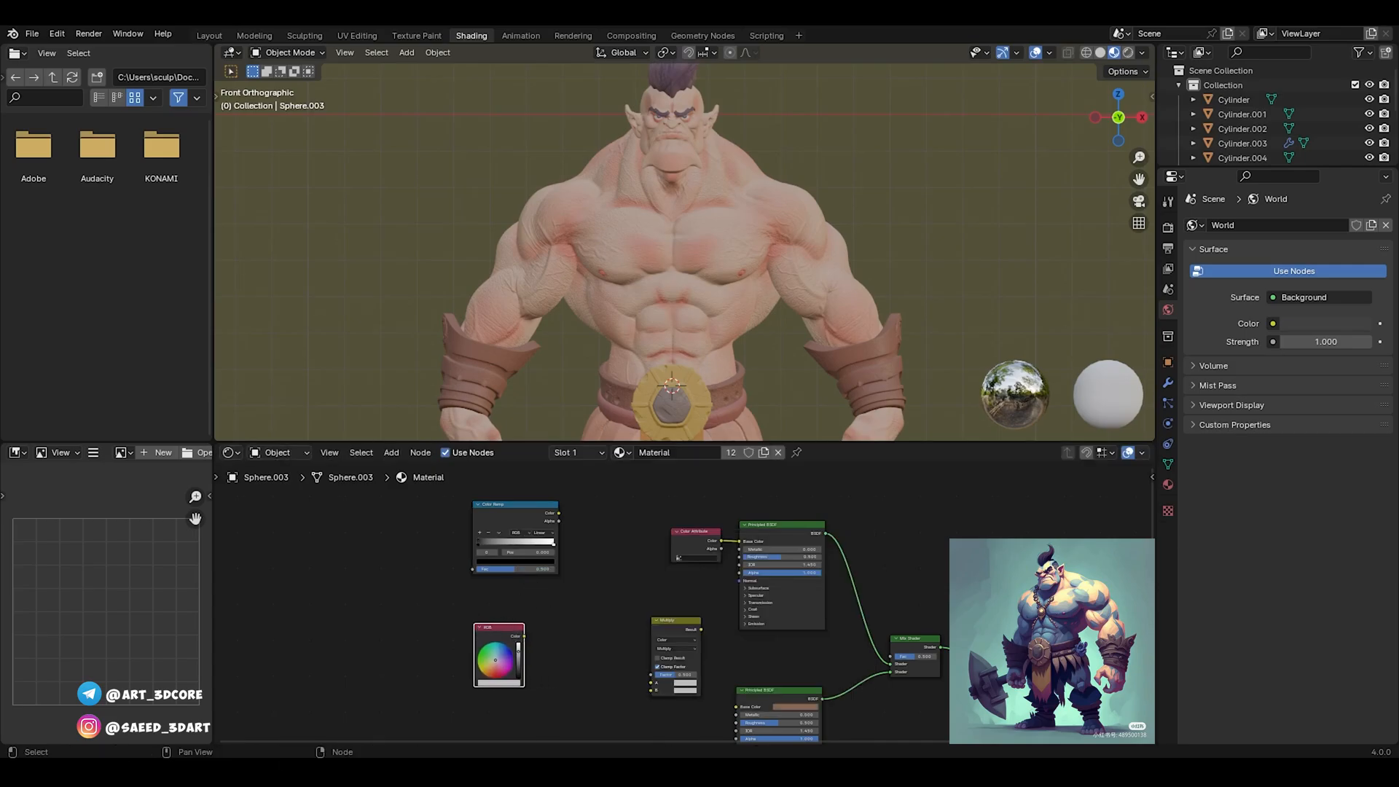
{"action": "left_click_drag", "start_coordinate": [518, 652], "coordinate": [518, 643]}
Connect the RGB node to the Multiply node's A input, then duplicate it below and connect the copy to B
{"action": "middle_click_drag", "start_coordinate": [567, 669], "coordinate": [581, 612]}
{"action": "scroll", "coordinate": [606, 560], "scroll_direction": "up", "scroll_amount": 8}
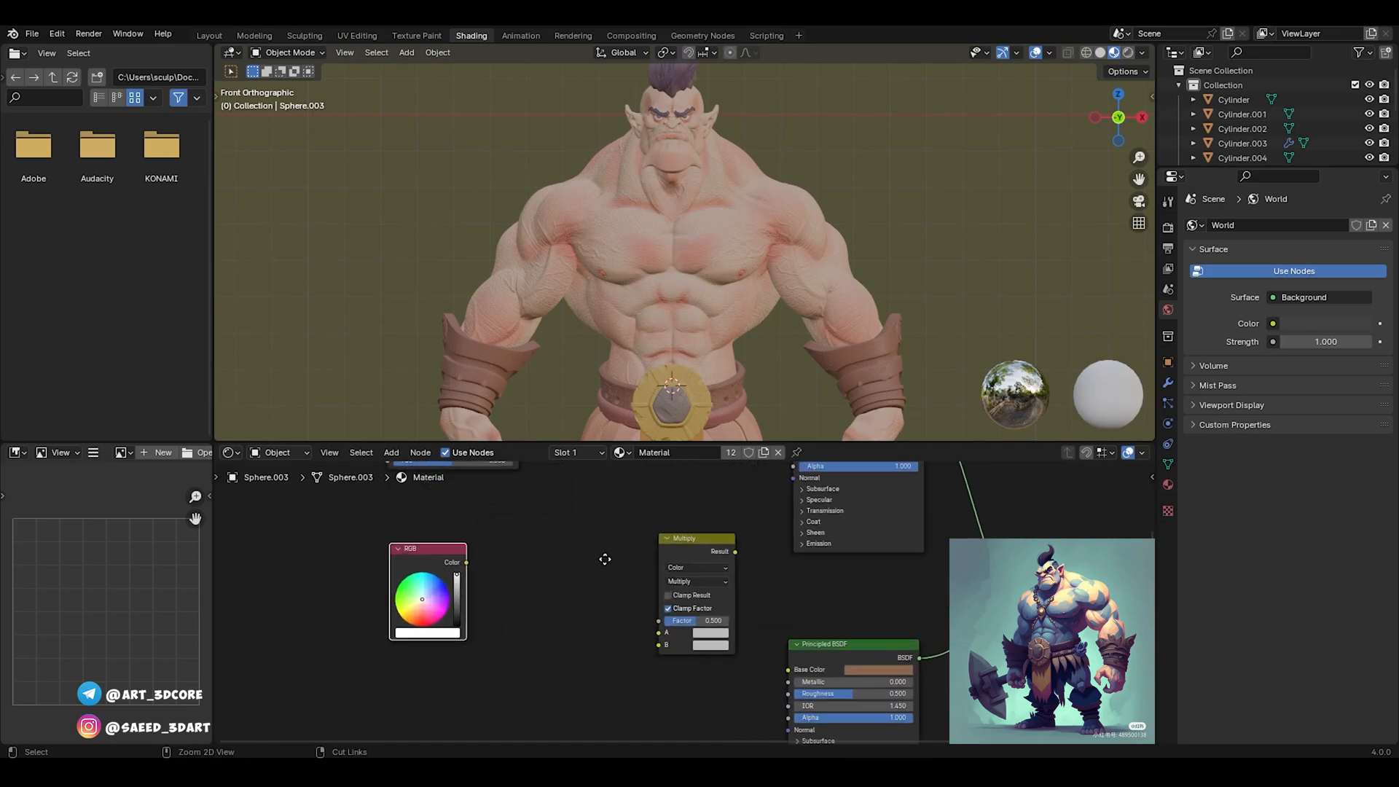
{"action": "middle_click_drag", "start_coordinate": [538, 560], "coordinate": [706, 523]}
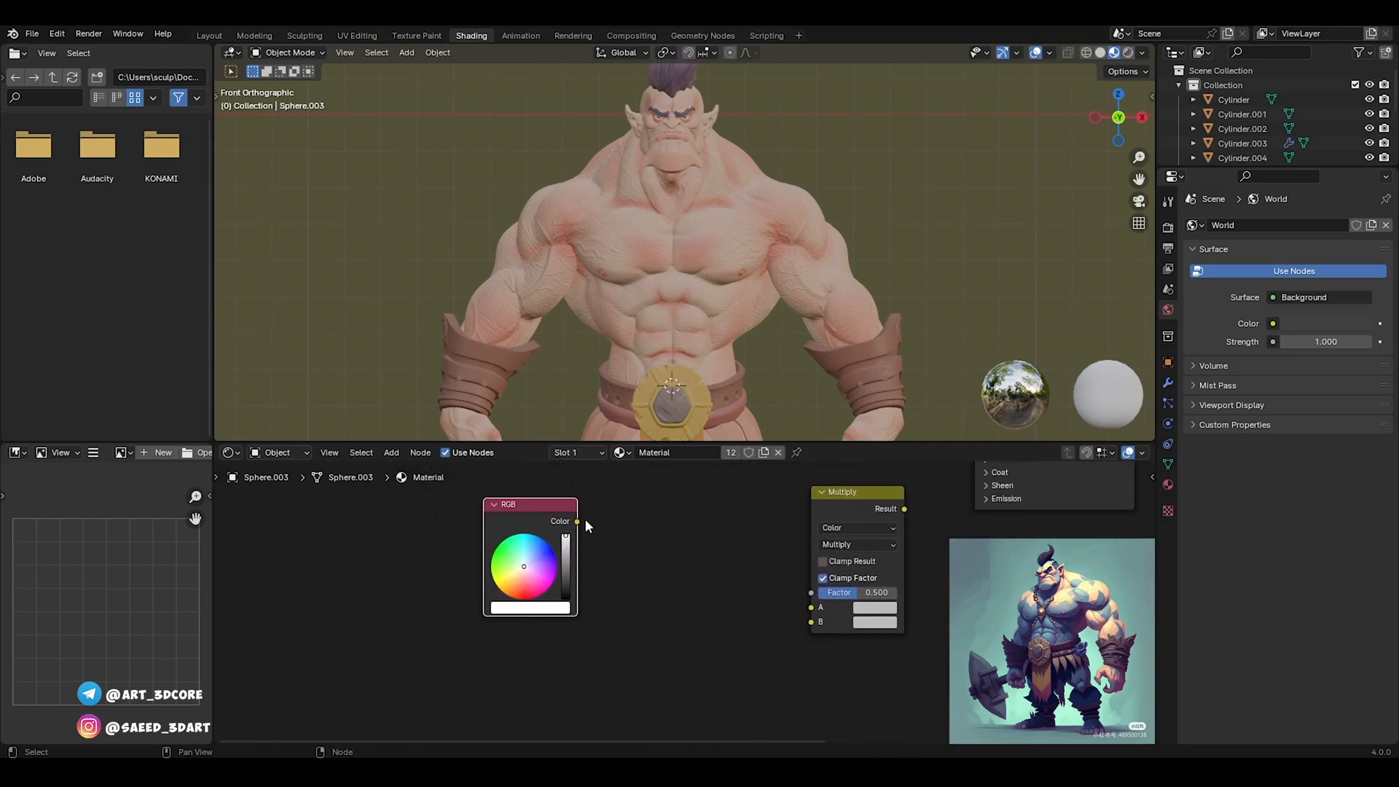
{"action": "left_click_drag", "start_coordinate": [577, 521], "coordinate": [807, 609]}
{"action": "left_click_drag", "start_coordinate": [525, 508], "coordinate": [537, 754]}
{"action": "left_click_drag", "start_coordinate": [574, 677], "coordinate": [811, 623]}
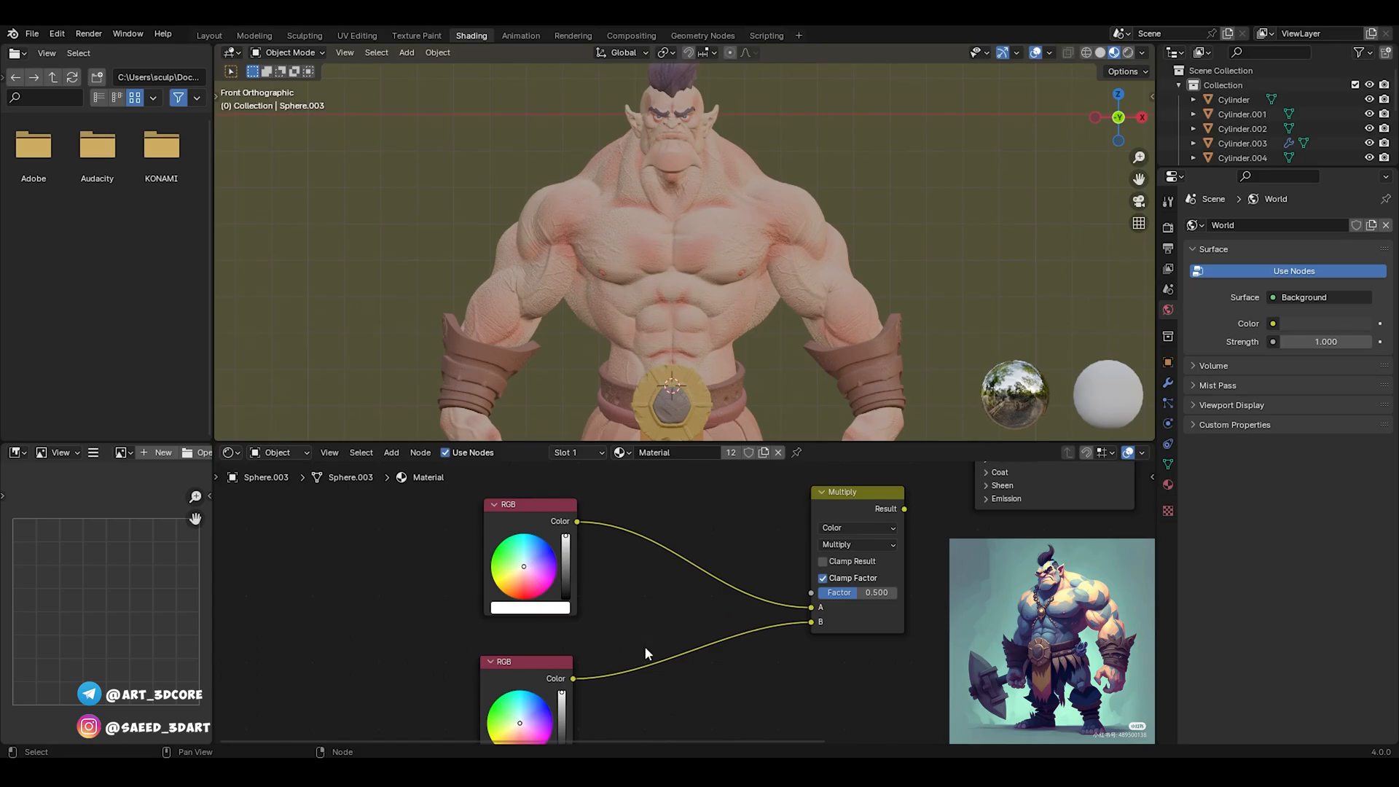
Set the lower RGB node's colour to black and connect the Color Ramp's Color output to the Multiply node's Factor
{"action": "middle_click_drag", "start_coordinate": [645, 648], "coordinate": [664, 550]}
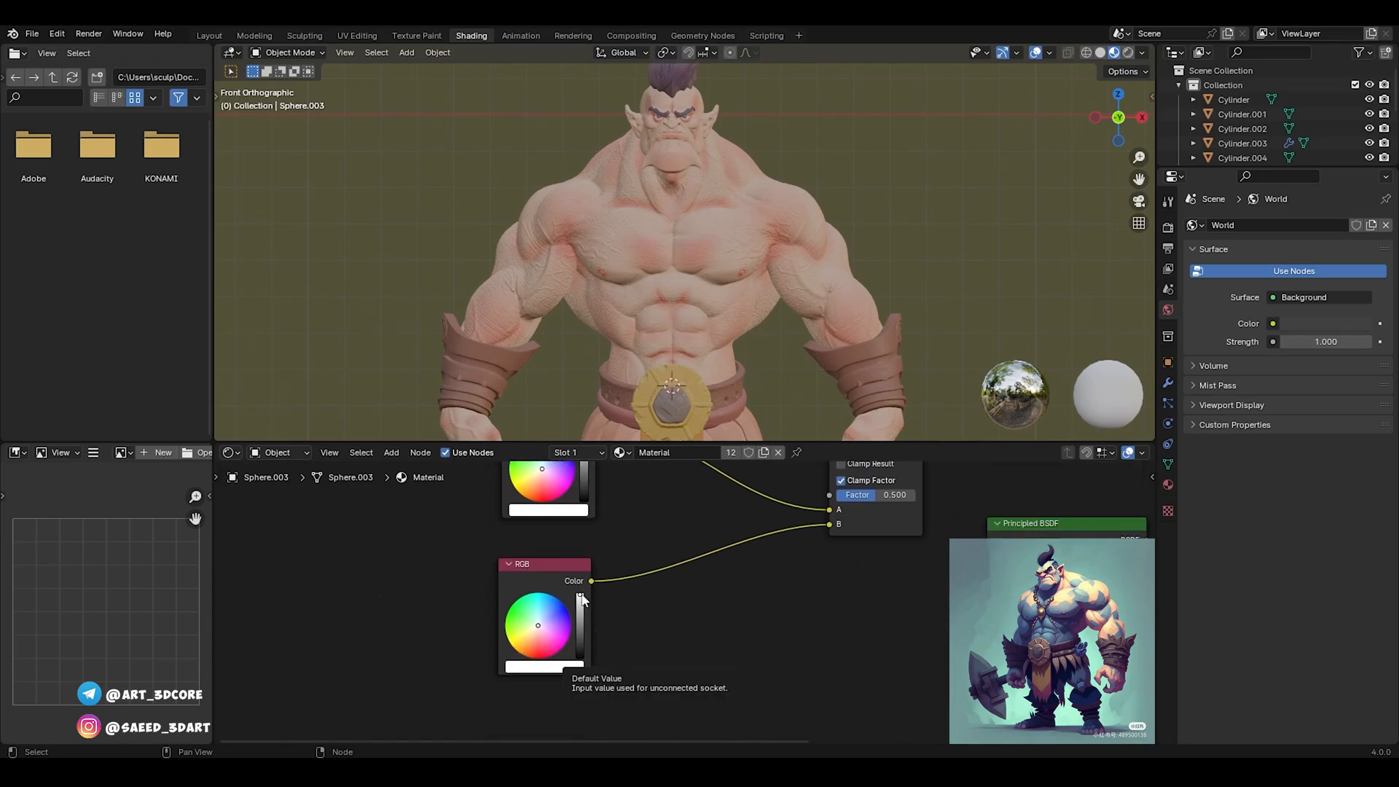
{"action": "left_click_drag", "start_coordinate": [582, 599], "coordinate": [581, 657]}
{"action": "middle_click_drag", "start_coordinate": [602, 553], "coordinate": [622, 641]}
{"action": "middle_click_drag", "start_coordinate": [671, 558], "coordinate": [649, 544], "text": "ctrl"}
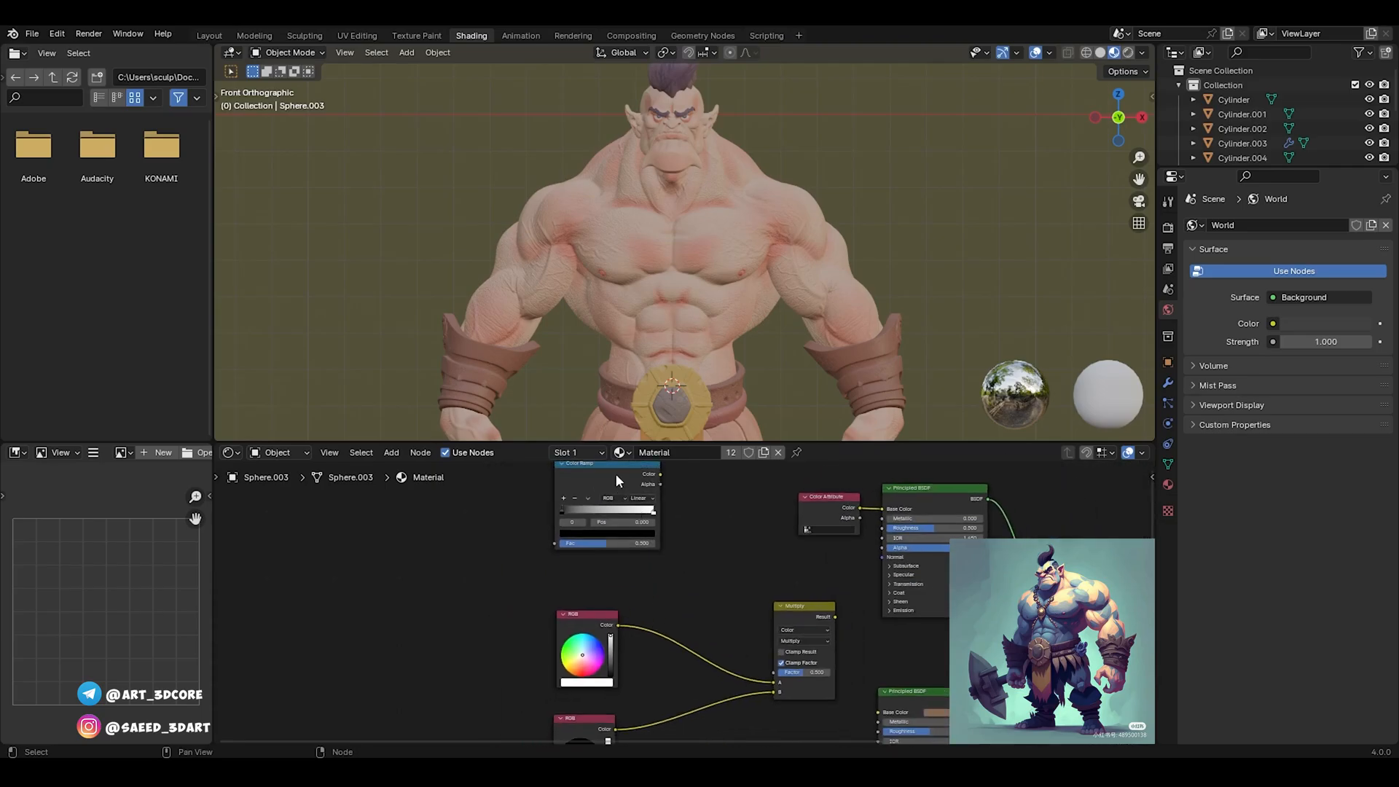
{"action": "left_click_drag", "start_coordinate": [615, 479], "coordinate": [773, 674]}
Narrow the Color Ramp's transition, moving the white stop to about 0.514 and the black stop just before it
{"action": "scroll", "coordinate": [683, 581], "scroll_direction": "up", "scroll_amount": 4}
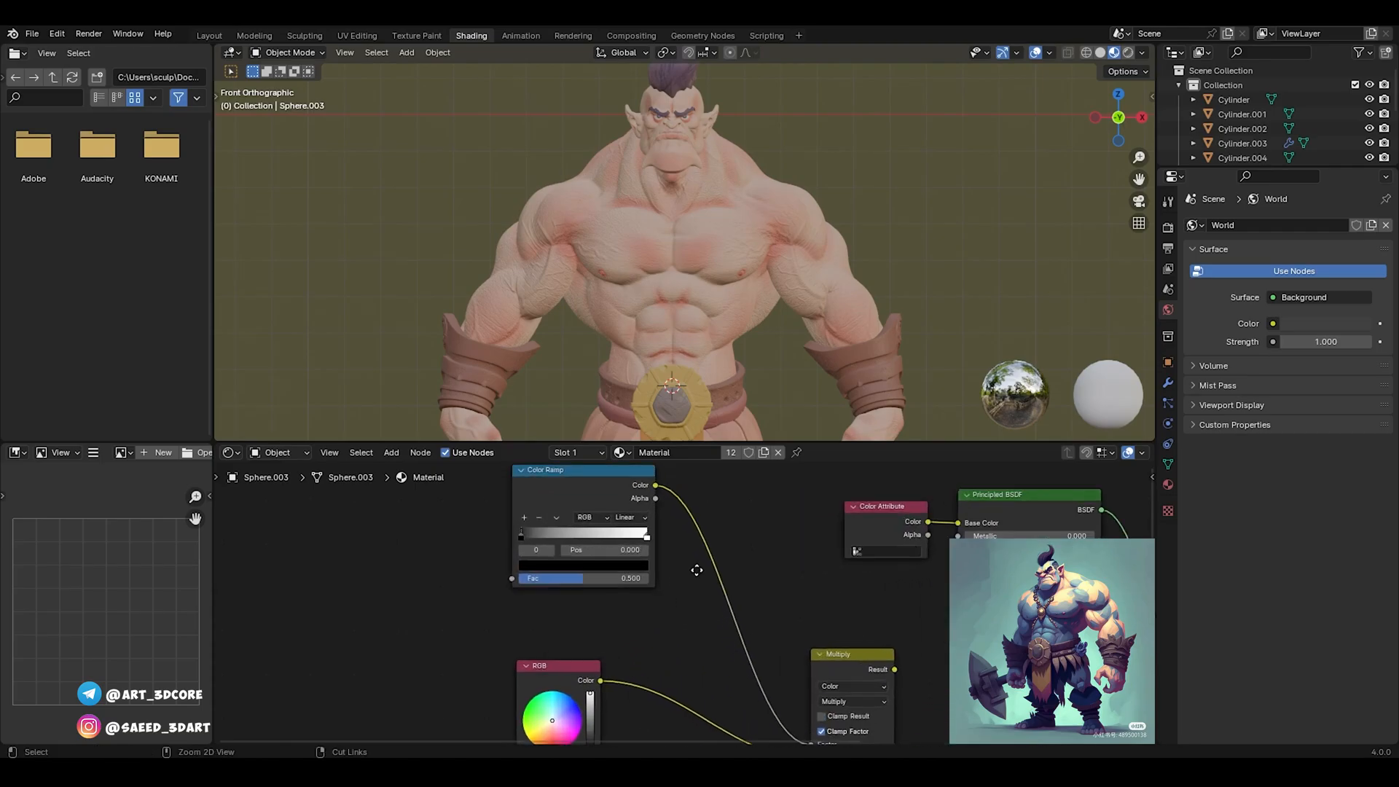
{"action": "scroll", "coordinate": [714, 597], "scroll_direction": "up", "scroll_amount": 3}
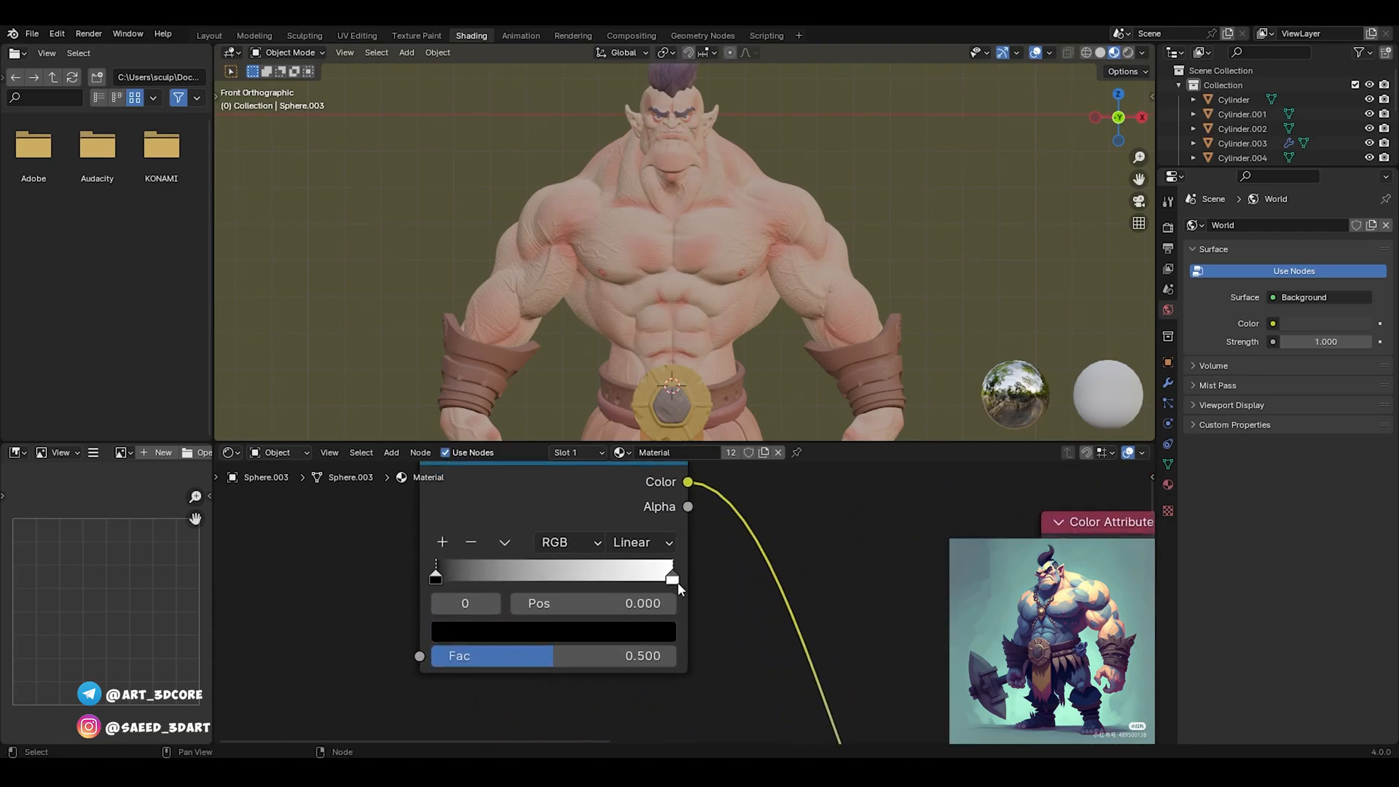
{"action": "left_click_drag", "start_coordinate": [670, 579], "coordinate": [575, 588]}
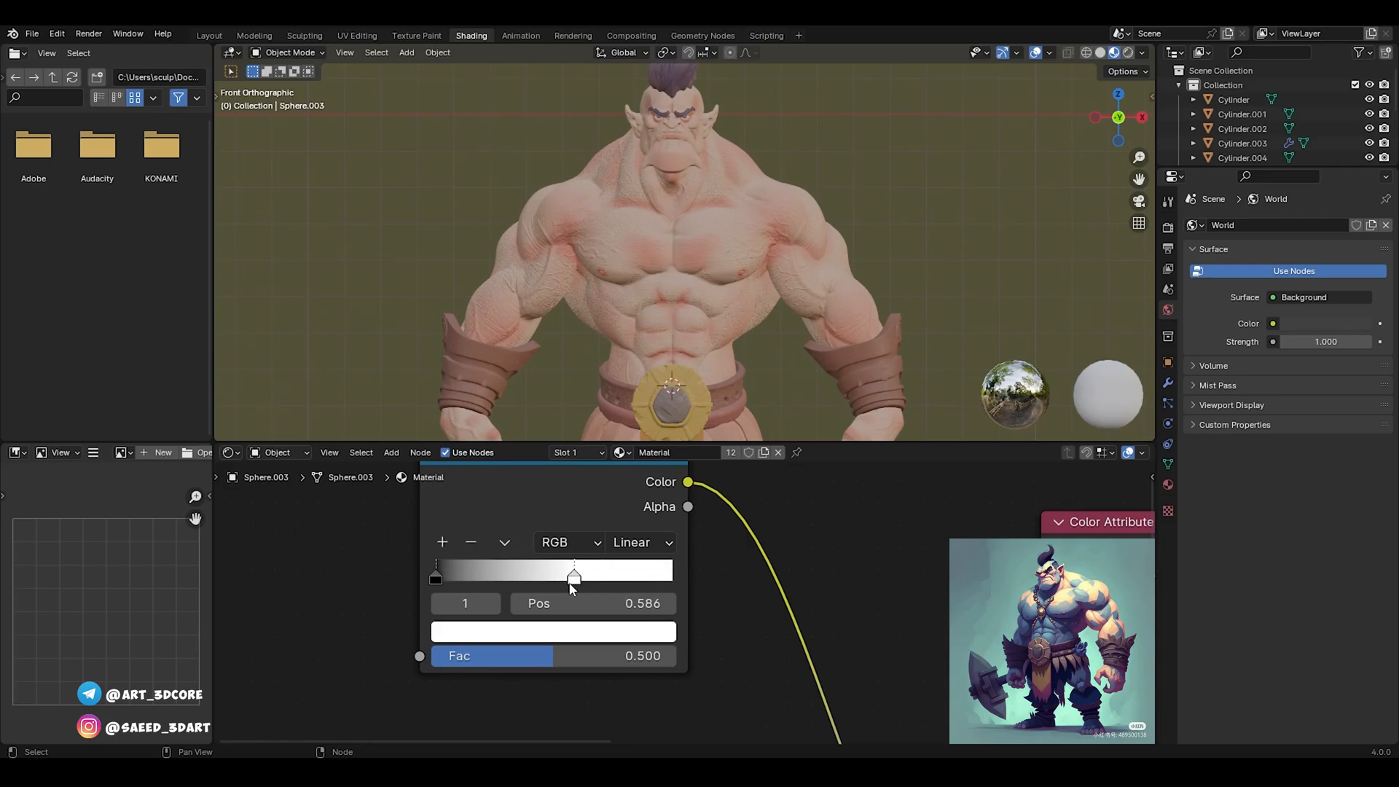
{"action": "left_click_drag", "start_coordinate": [431, 581], "coordinate": [580, 580]}
Connect the Multiply node's Result to the Fac input of the Mix Shader
{"action": "middle_click_drag", "start_coordinate": [744, 550], "coordinate": [492, 453], "text": "ctrl"}
{"action": "mouse_move", "coordinate": [625, 571]}
{"action": "left_mouse_down"}
{"action": "mouse_move", "coordinate": [913, 662]}
{"action": "mouse_move", "coordinate": [943, 617]}
{"action": "left_mouse_up"}
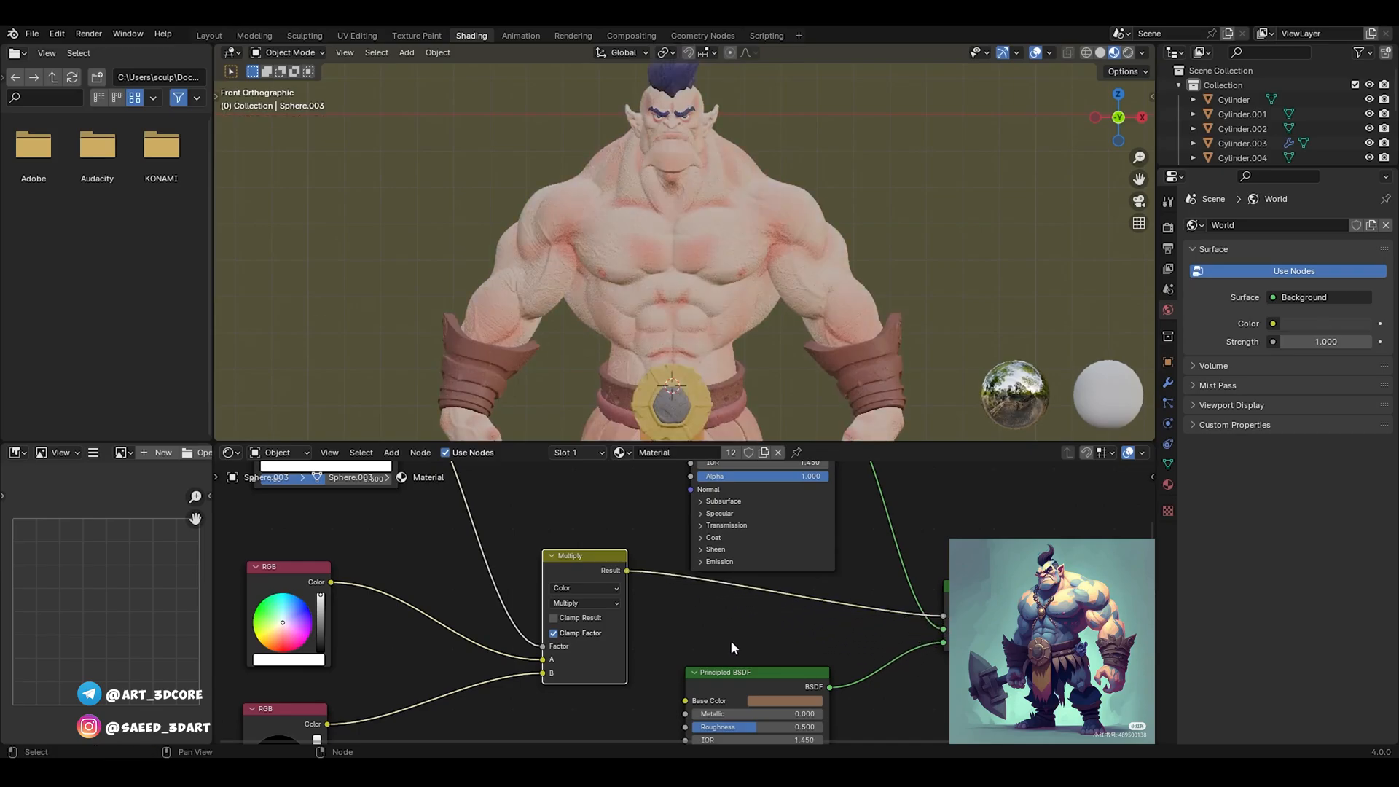
{"action": "scroll", "coordinate": [692, 655], "scroll_direction": "down", "scroll_amount": 2}
Add a Geometry node ahead of the Color Ramp and connect its Pointiness output to the ramp's Fac
{"action": "mouse_move", "coordinate": [509, 568]}
{"action": "middle_mouse_down"}
{"action": "mouse_move", "coordinate": [745, 593]}
{"action": "mouse_move", "coordinate": [513, 553]}
{"action": "middle_mouse_up"}
{"action": "middle_click_drag", "start_coordinate": [496, 546], "coordinate": [523, 556]}
{"action": "left_click", "coordinate": [495, 547]}
{"action": "key", "text": "shift+a"}
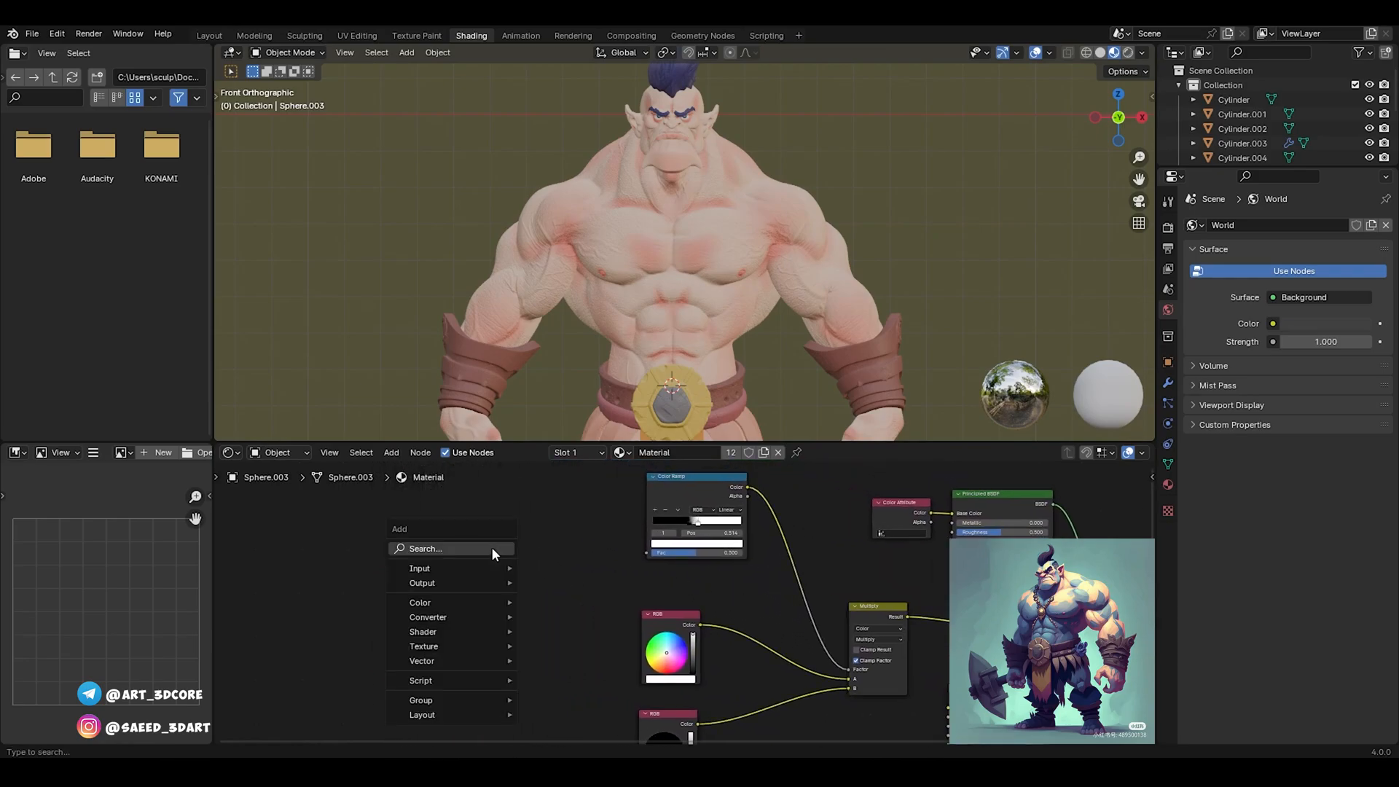
{"action": "left_click", "coordinate": [491, 546]}
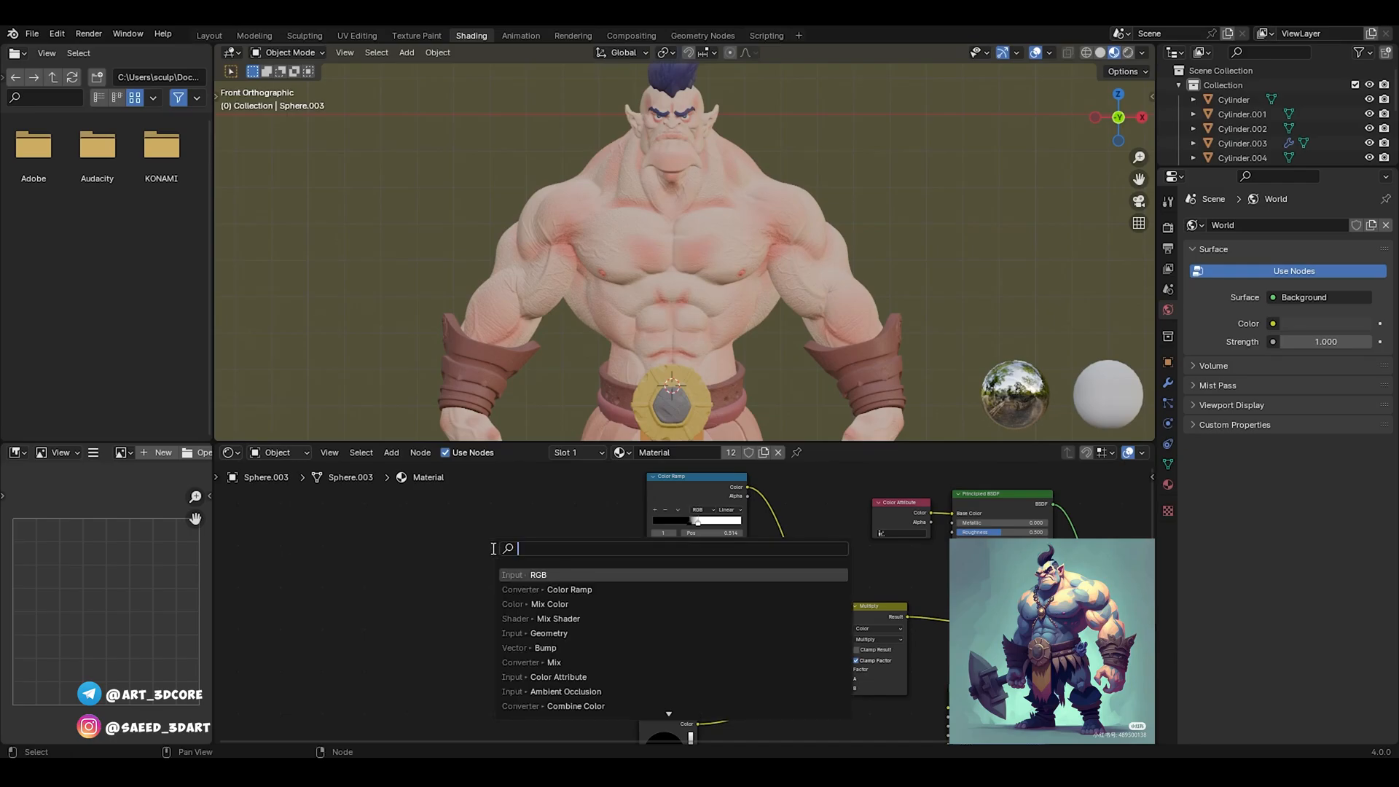
{"action": "left_click", "coordinate": [576, 633]}
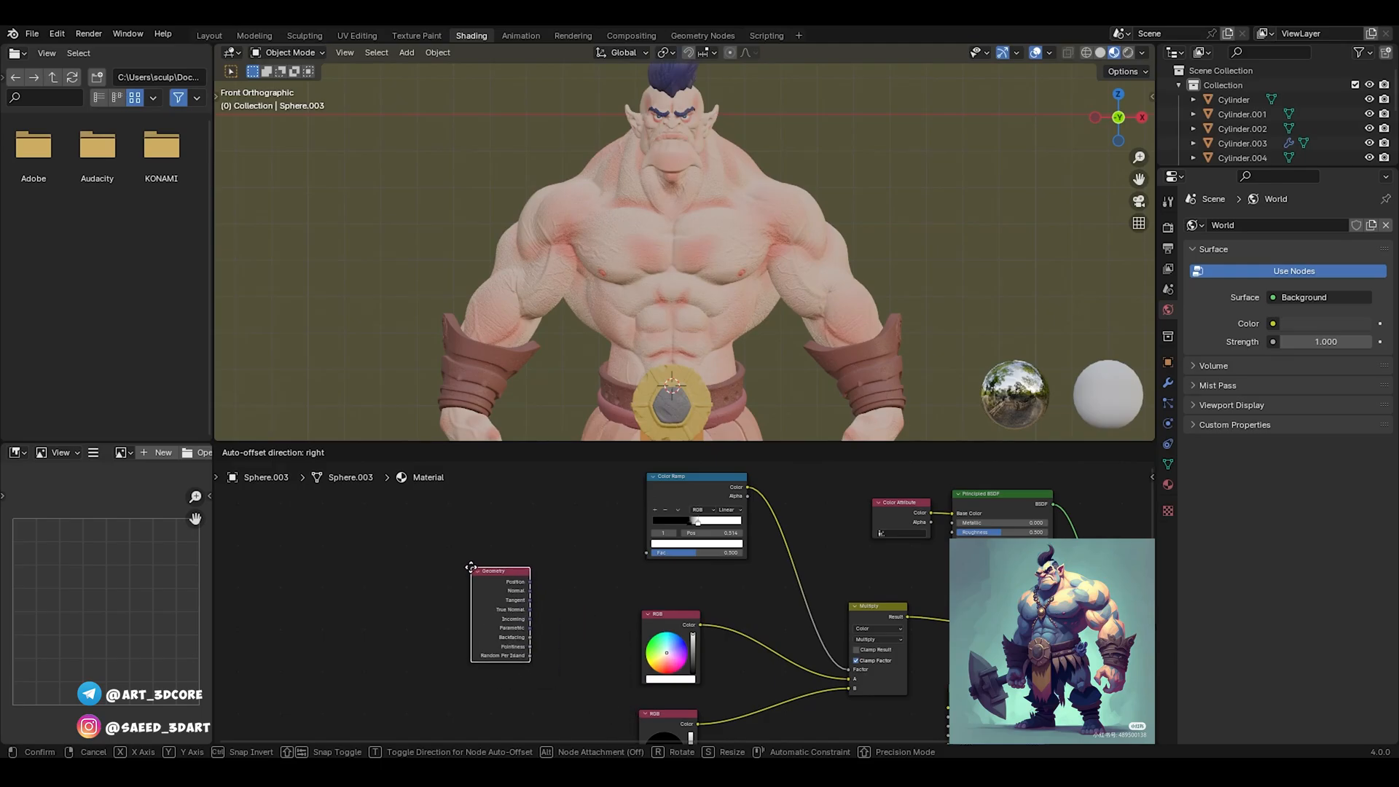
{"action": "left_click", "coordinate": [479, 574]}
{"action": "middle_click_drag", "start_coordinate": [480, 574], "coordinate": [529, 594], "text": "ctrl"}
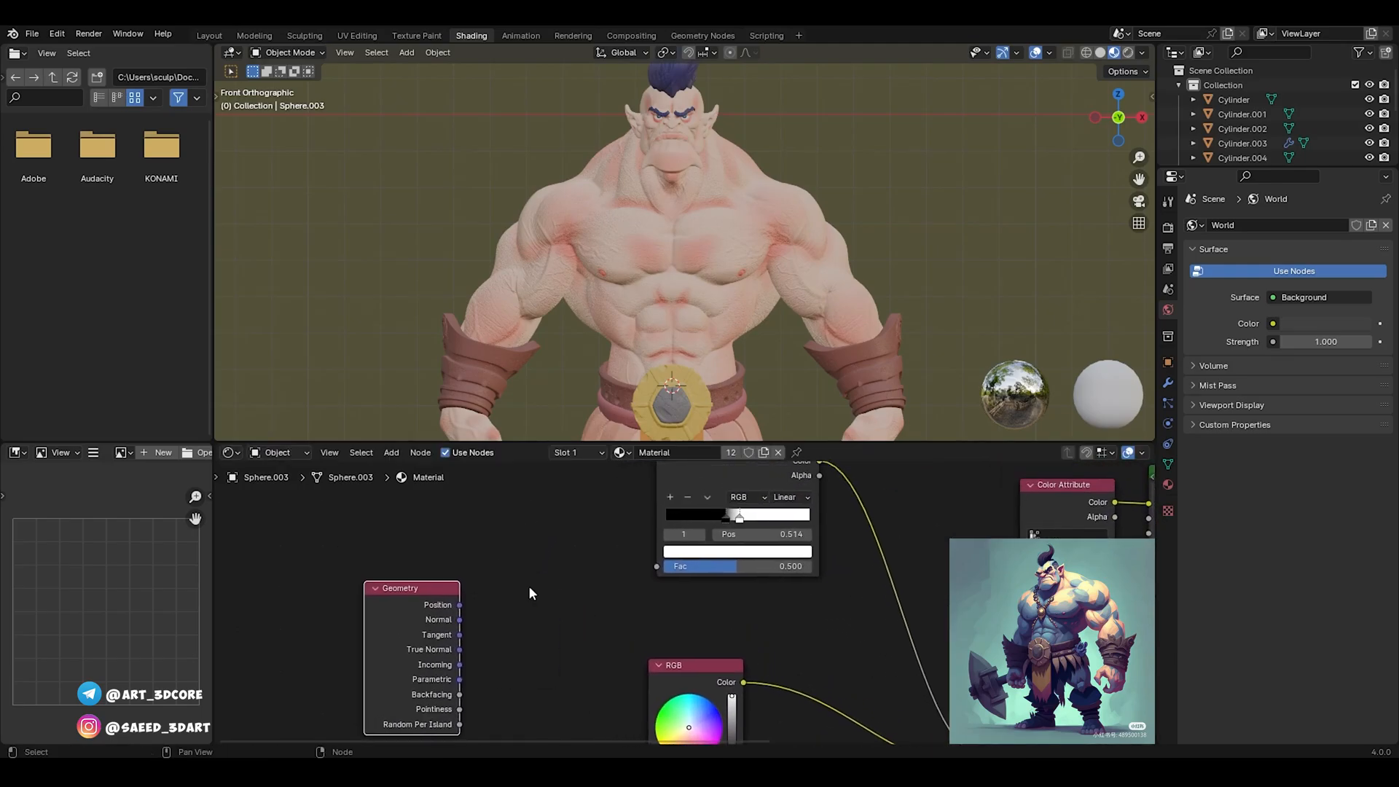
{"action": "left_click_drag", "start_coordinate": [460, 710], "coordinate": [657, 567]}
Set the Metallic value of the upper Principled BSDF, fed by the Color Attribute node, to 0.2
{"action": "middle_click_drag", "start_coordinate": [534, 544], "coordinate": [504, 666], "text": "ctrl"}
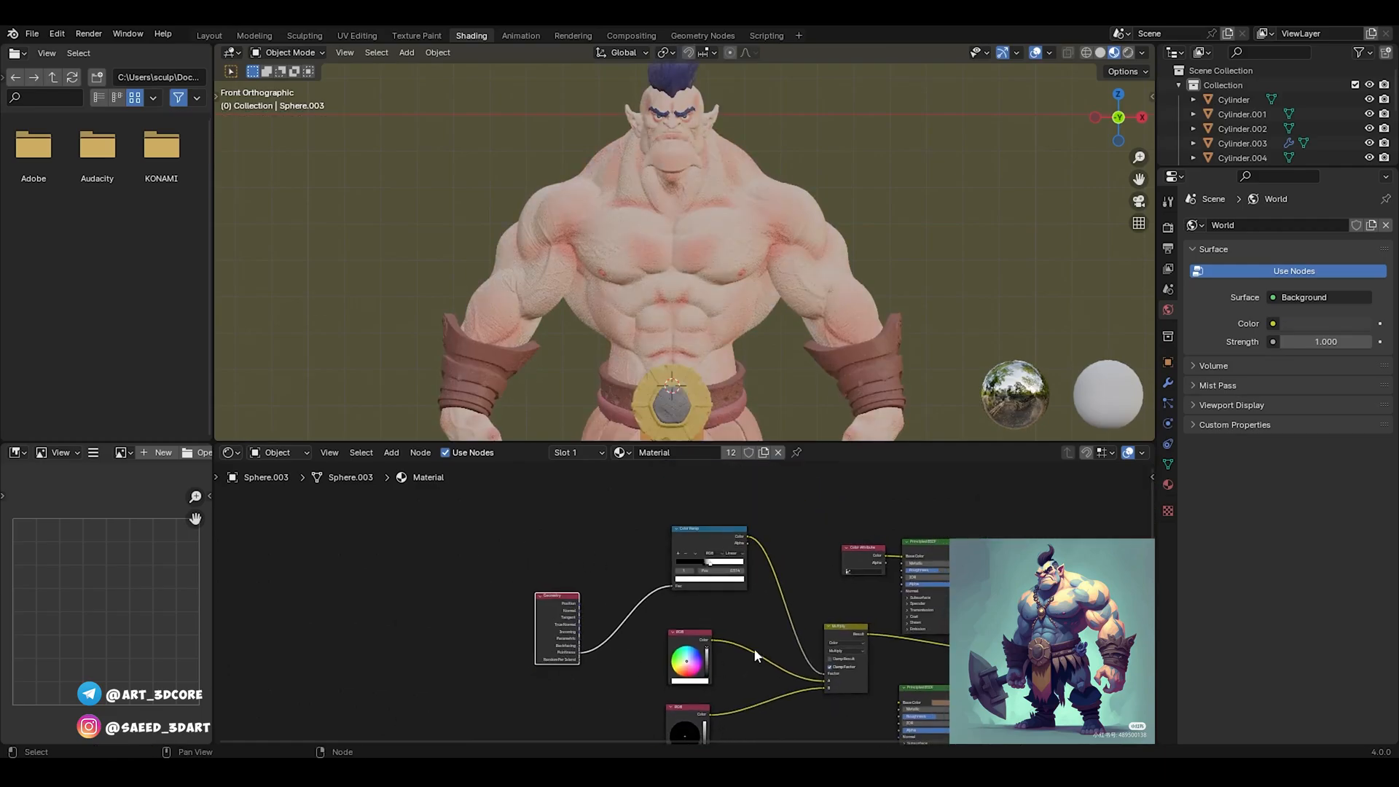
{"action": "middle_click_drag", "start_coordinate": [753, 646], "coordinate": [806, 548]}
{"action": "middle_click_drag", "start_coordinate": [805, 601], "coordinate": [760, 705]}
{"action": "middle_click_drag", "start_coordinate": [801, 561], "coordinate": [784, 593], "text": "ctrl"}
{"action": "left_click", "coordinate": [727, 542]}
{"action": "type", "text": "0"}
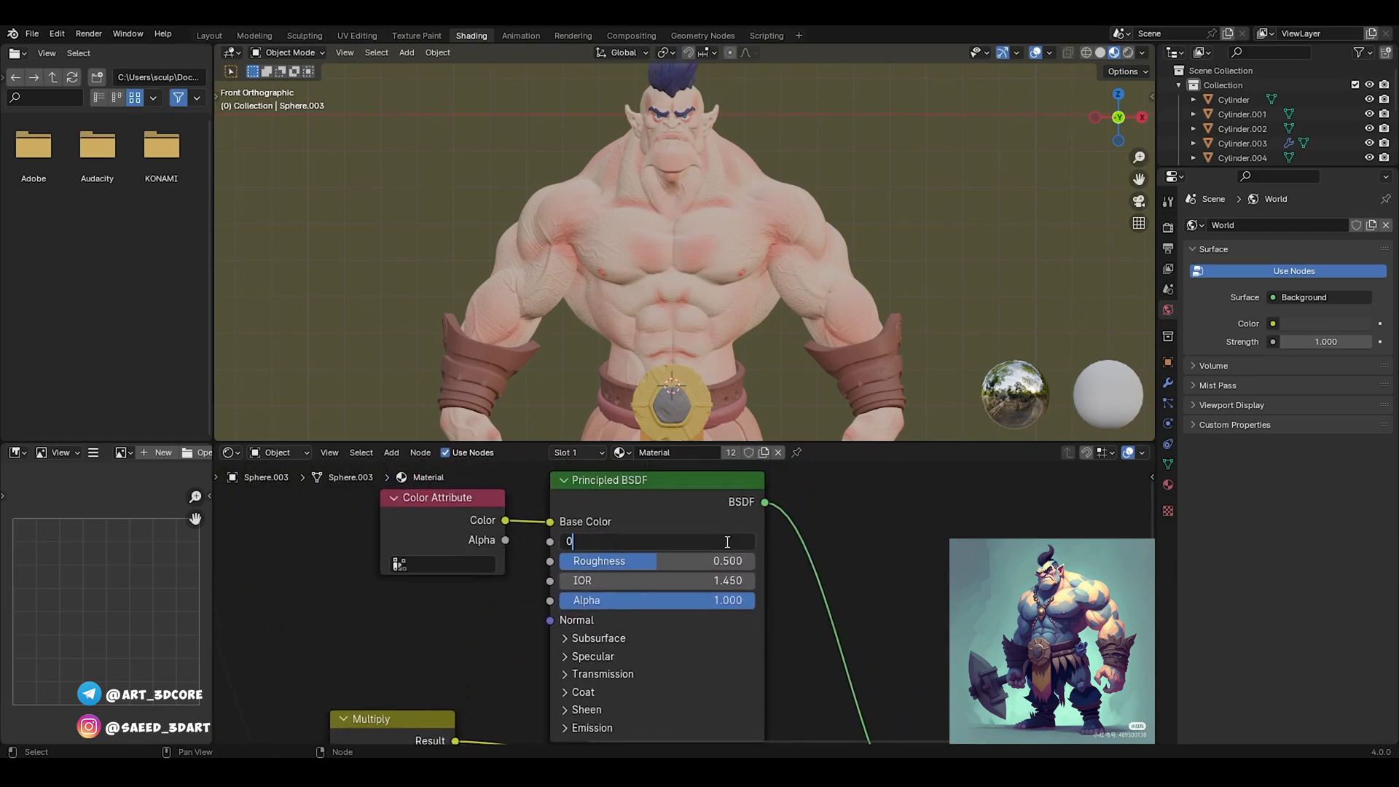
{"action": "type", "text": ".2"}
{"action": "key", "text": "Return"}
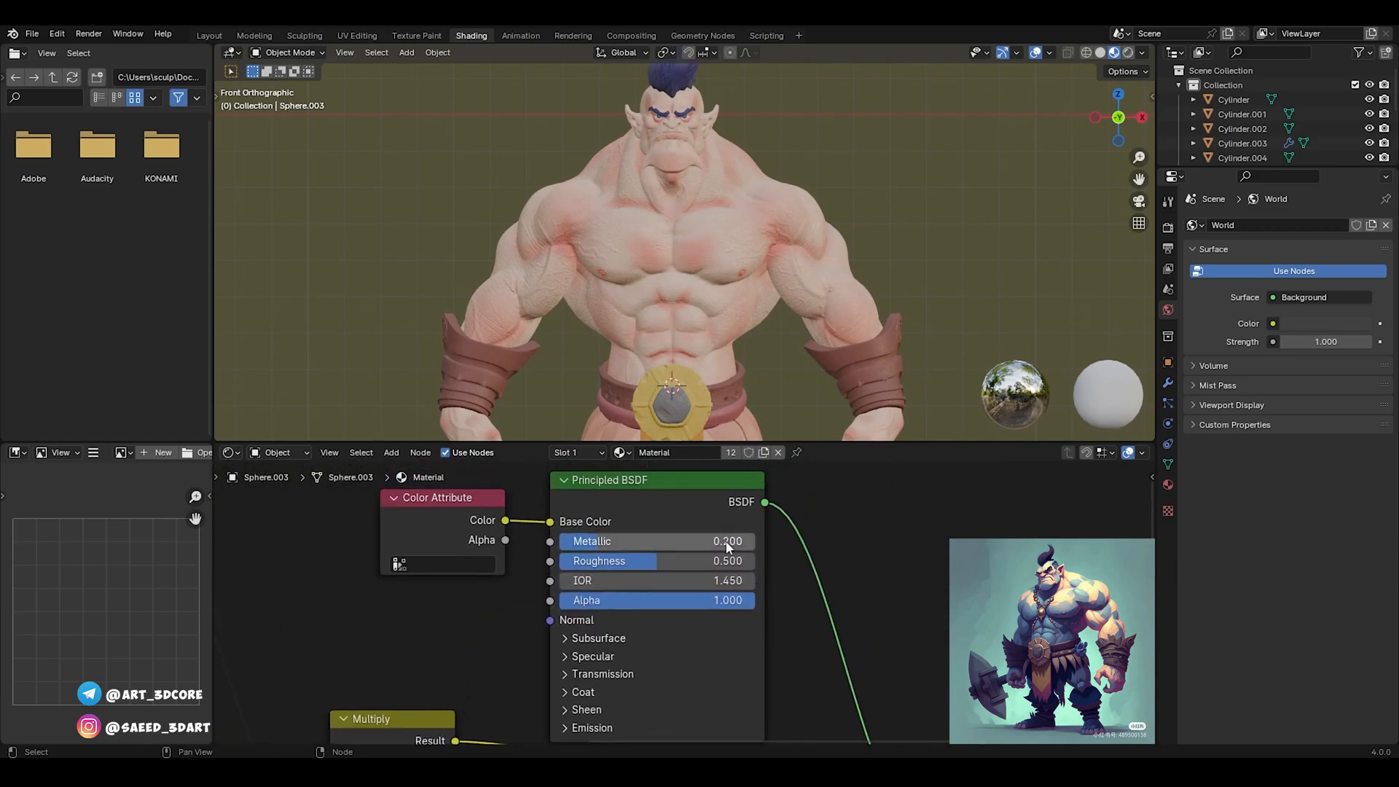
Set the Metallic value of the lower Principled BSDF to 0.2
{"action": "middle_click_drag", "start_coordinate": [836, 670], "coordinate": [837, 512]}
{"action": "middle_click_drag", "start_coordinate": [838, 507], "coordinate": [829, 569], "text": "ctrl"}
{"action": "middle_click_drag", "start_coordinate": [816, 641], "coordinate": [826, 475]}
{"action": "left_click", "coordinate": [601, 592]}
{"action": "type", "text": "0"}
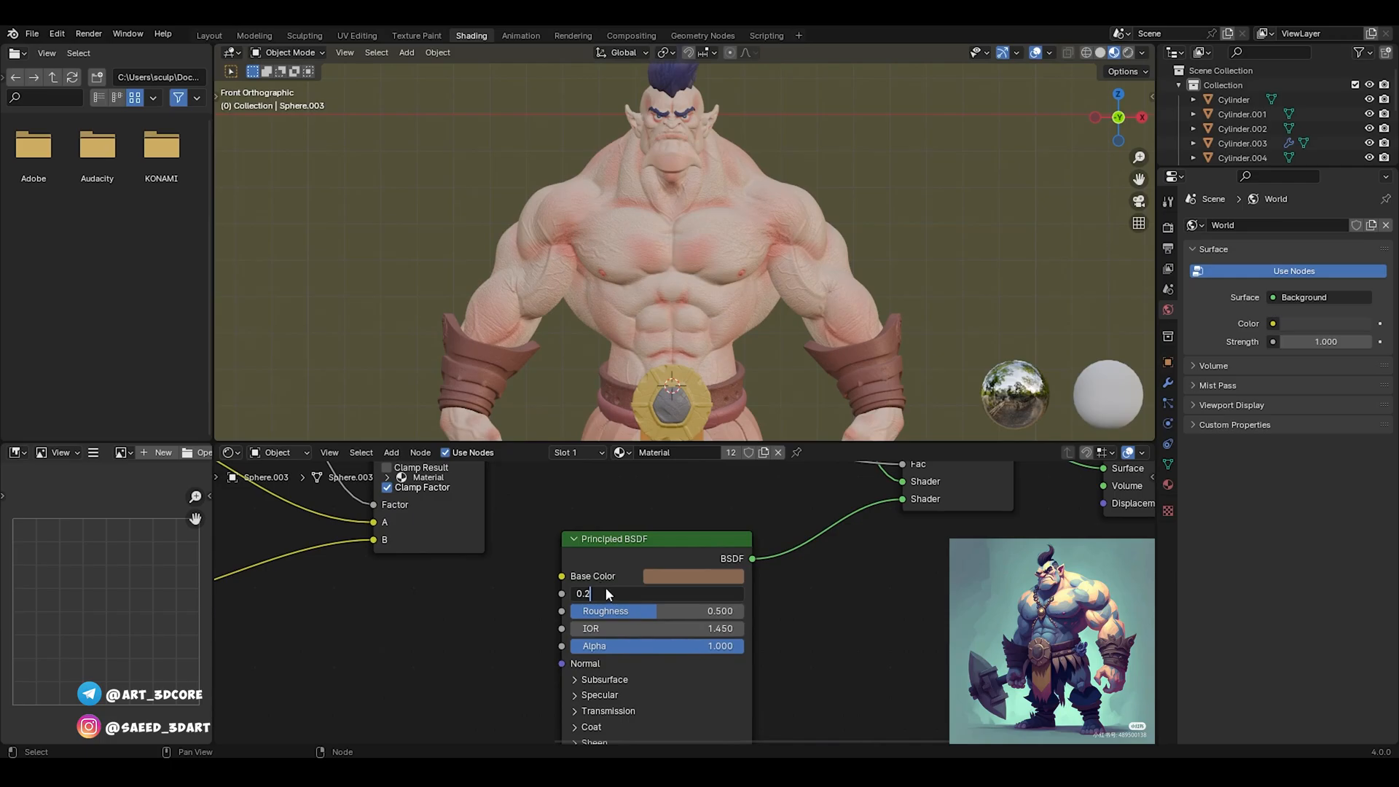
{"action": "key", "text": "Return"}
Change the lower Principled BSDF's Base Color to a brighter, saturated orange-brown
{"action": "left_click", "coordinate": [701, 576]}
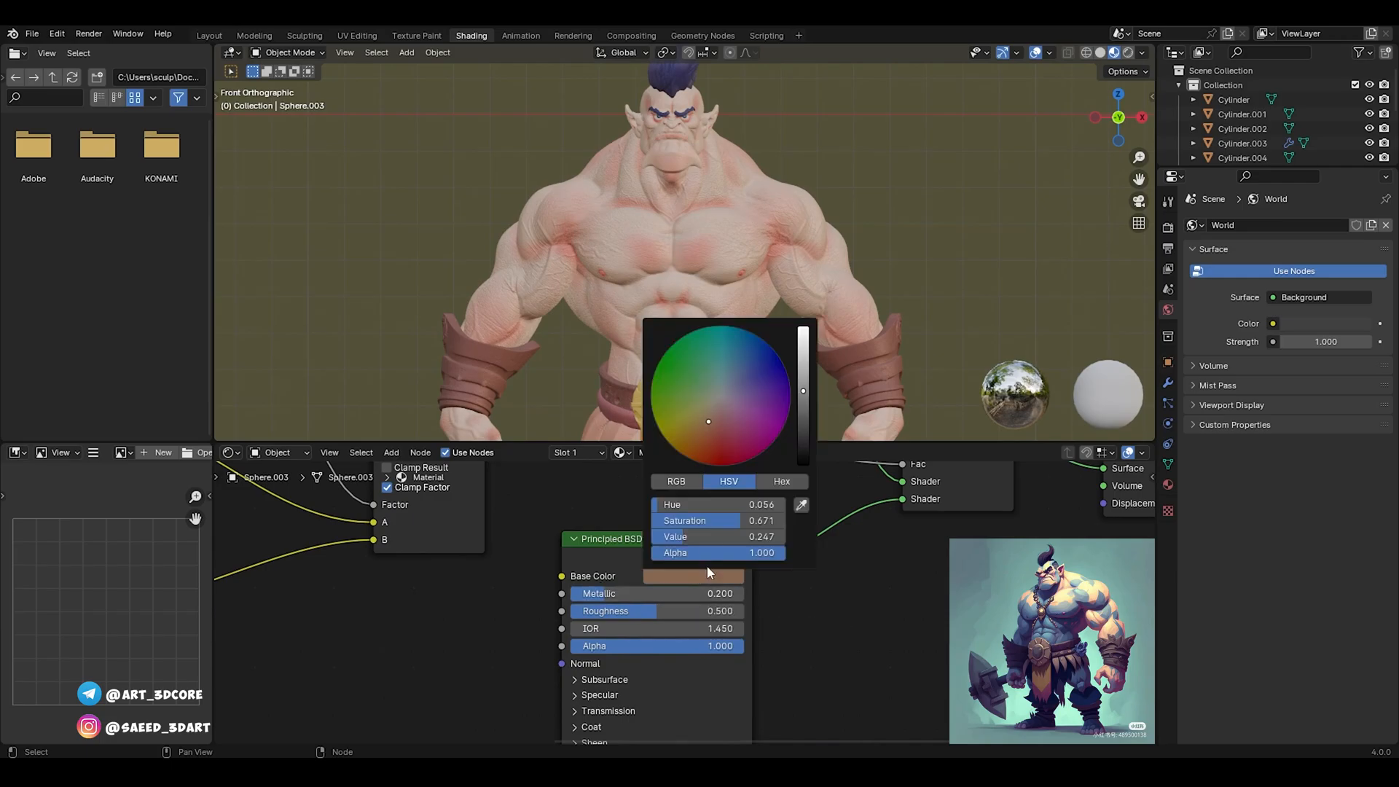
{"action": "mouse_move", "coordinate": [708, 422]}
{"action": "left_mouse_down"}
{"action": "mouse_move", "coordinate": [683, 413]}
{"action": "mouse_move", "coordinate": [722, 442]}
{"action": "left_mouse_up"}
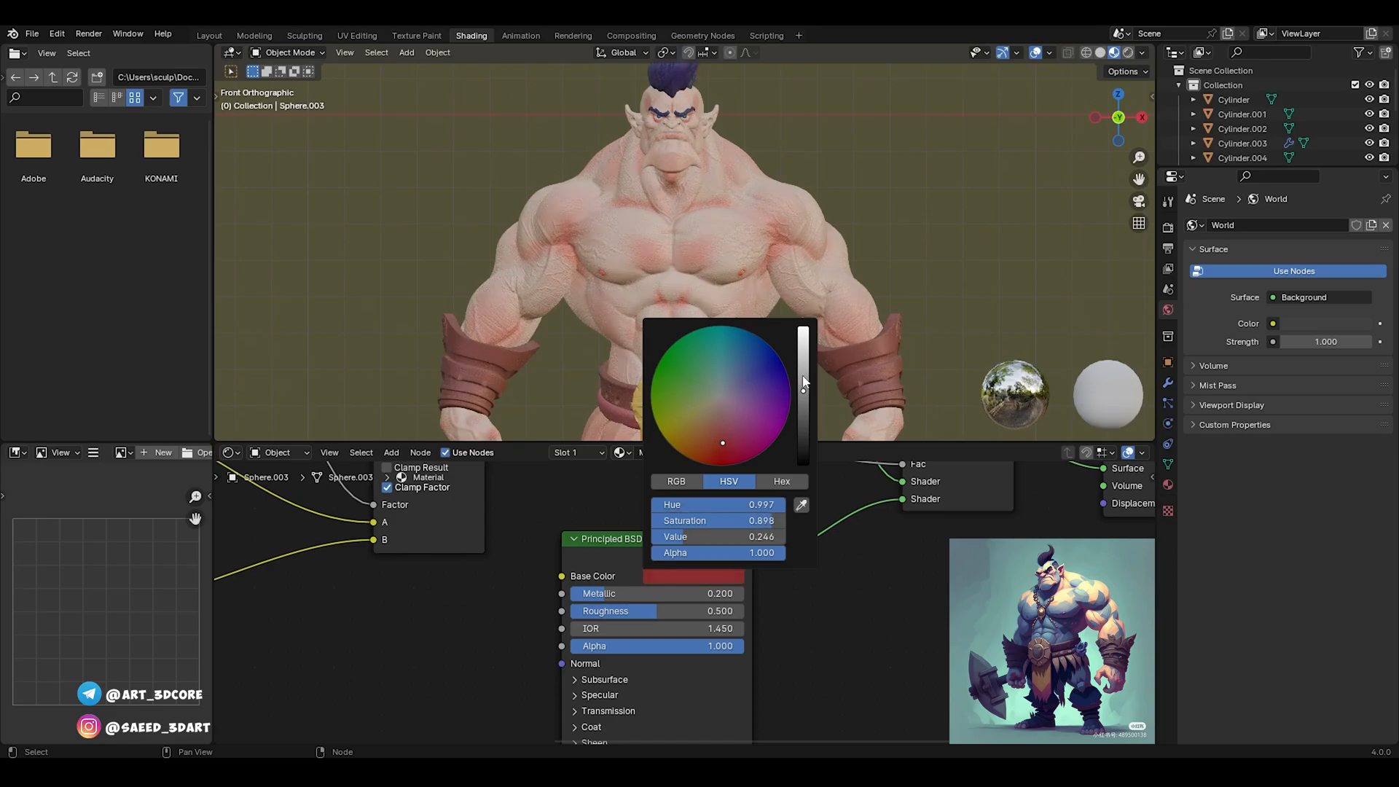
{"action": "left_click_drag", "start_coordinate": [805, 381], "coordinate": [803, 357]}
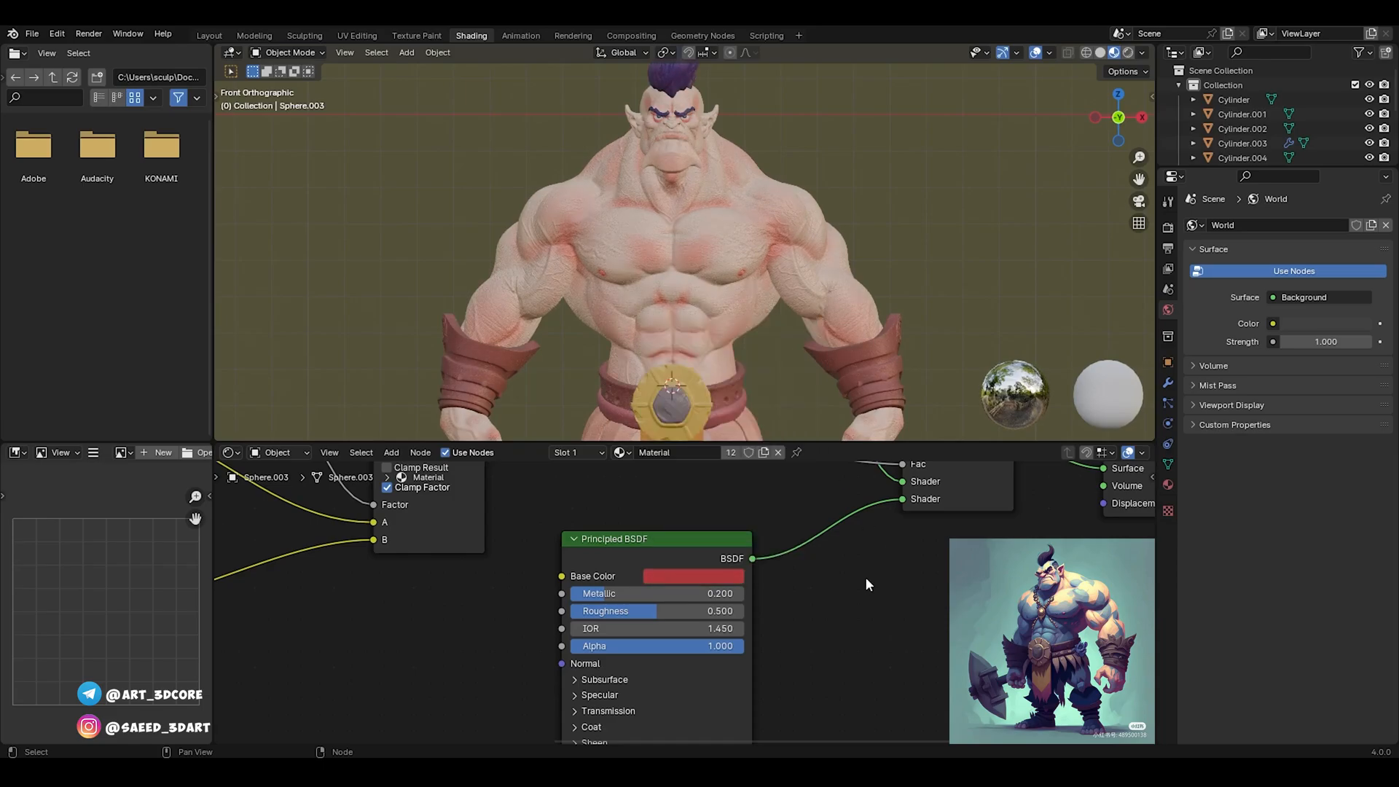
{"action": "middle_click_drag", "start_coordinate": [835, 538], "coordinate": [825, 600]}
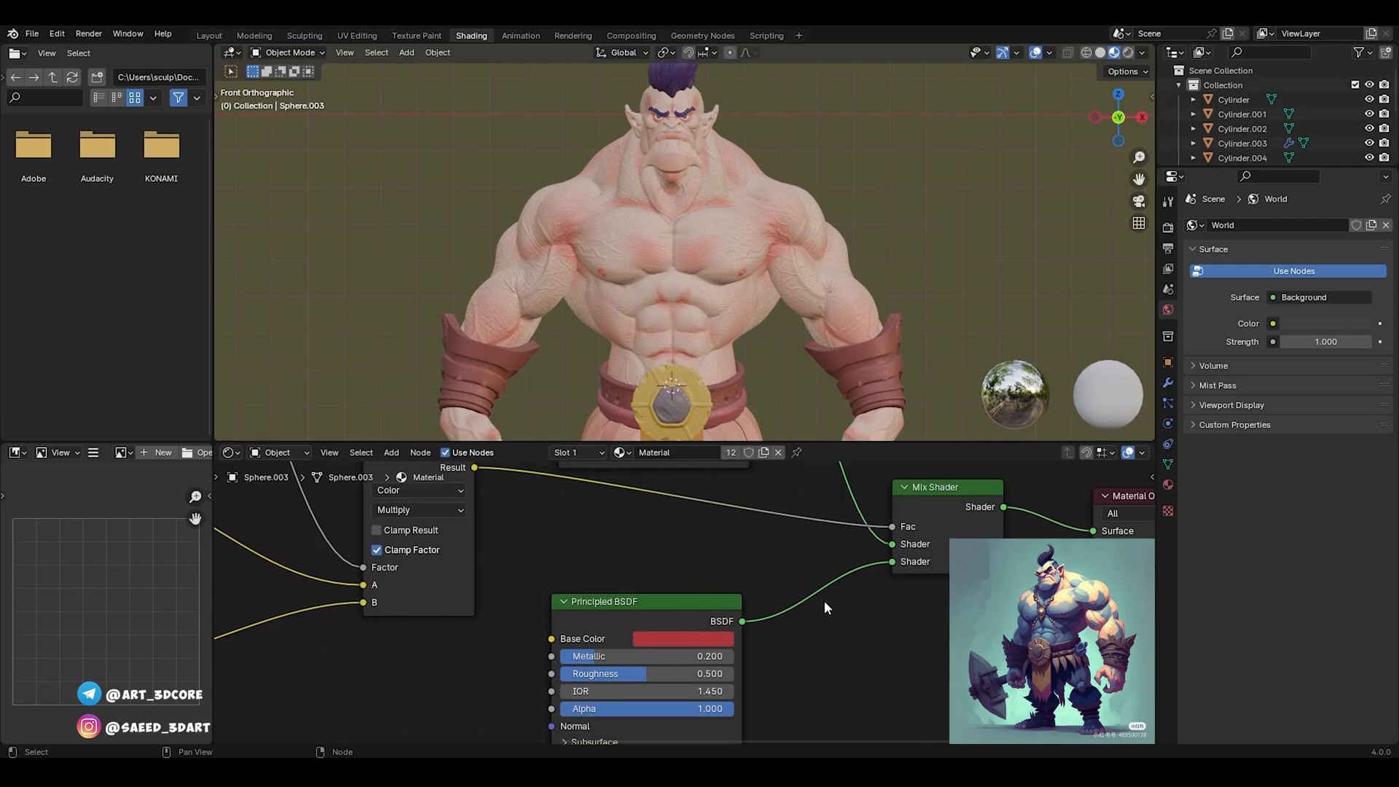
{"action": "left_click", "coordinate": [714, 641]}
{"action": "mouse_move", "coordinate": [754, 433]}
{"action": "left_mouse_down"}
{"action": "mouse_move", "coordinate": [720, 463]}
{"action": "mouse_move", "coordinate": [722, 508]}
{"action": "mouse_move", "coordinate": [694, 503]}
{"action": "left_mouse_up"}
{"action": "scroll", "coordinate": [817, 656], "scroll_direction": "down", "scroll_amount": 5}
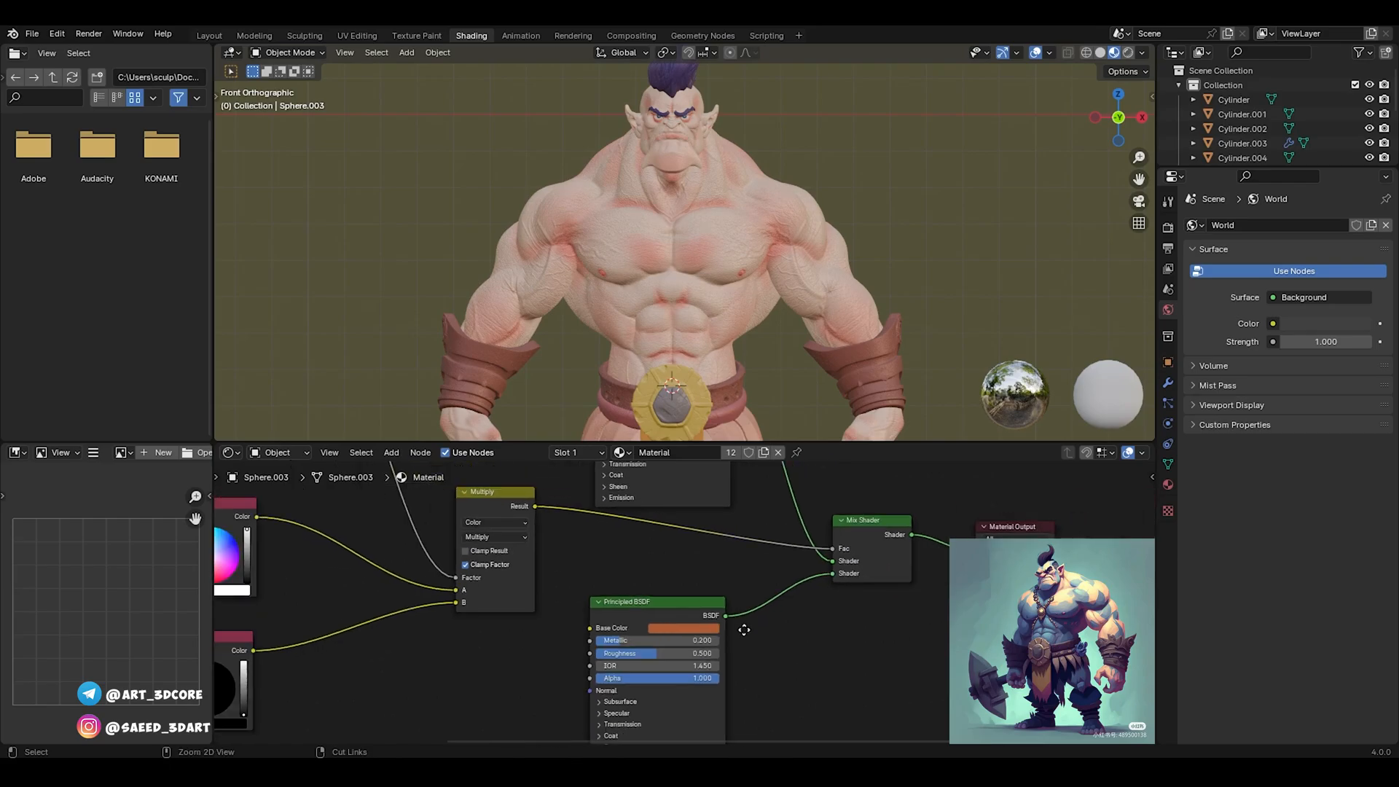
{"action": "middle_click_drag", "start_coordinate": [739, 581], "coordinate": [716, 536]}
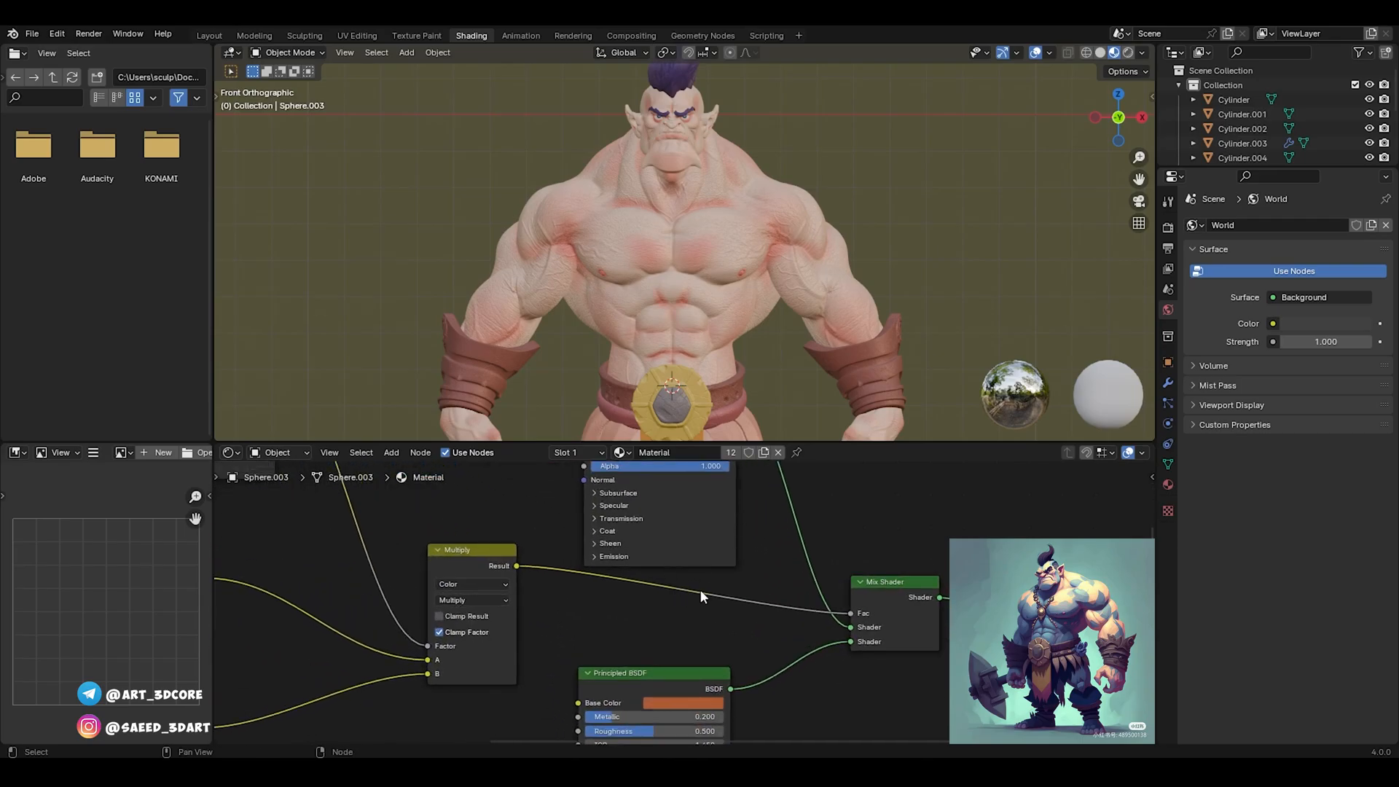
{"action": "middle_click_drag", "start_coordinate": [699, 588], "coordinate": [781, 594], "text": "ctrl"}
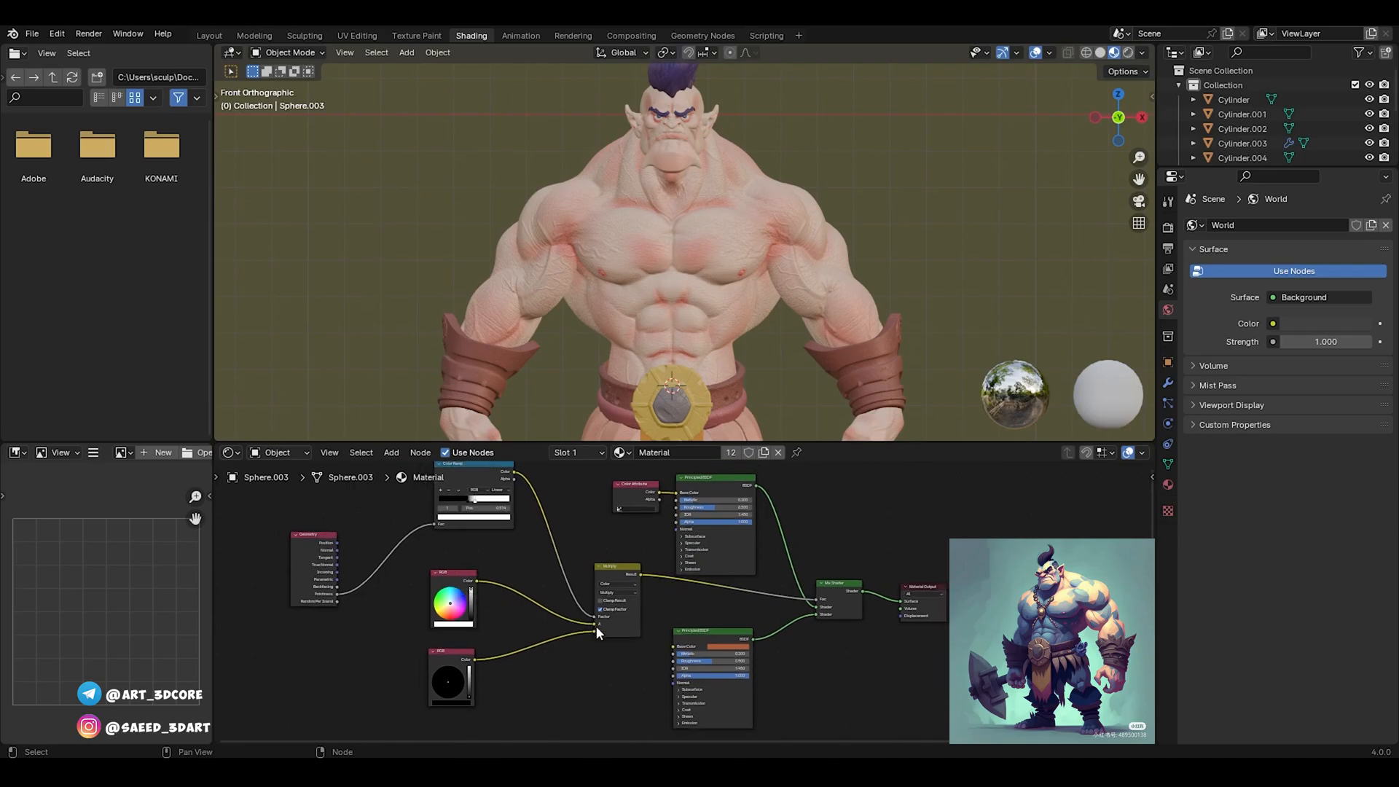
Return to the Sculpting workspace in Object Mode with Solid viewport shading and save the file
{"action": "left_click", "coordinate": [311, 34]}
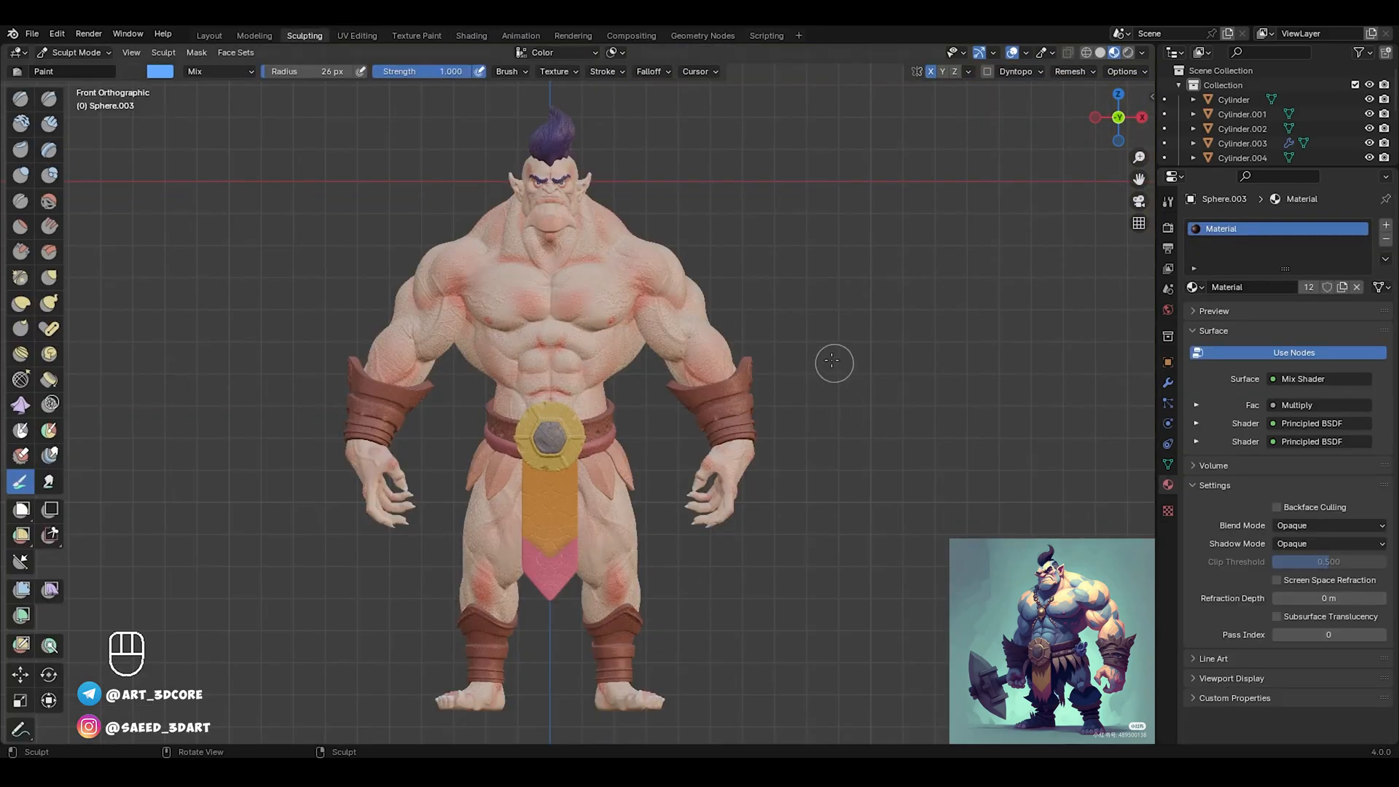
{"action": "key", "text": "ctrl+Tab"}
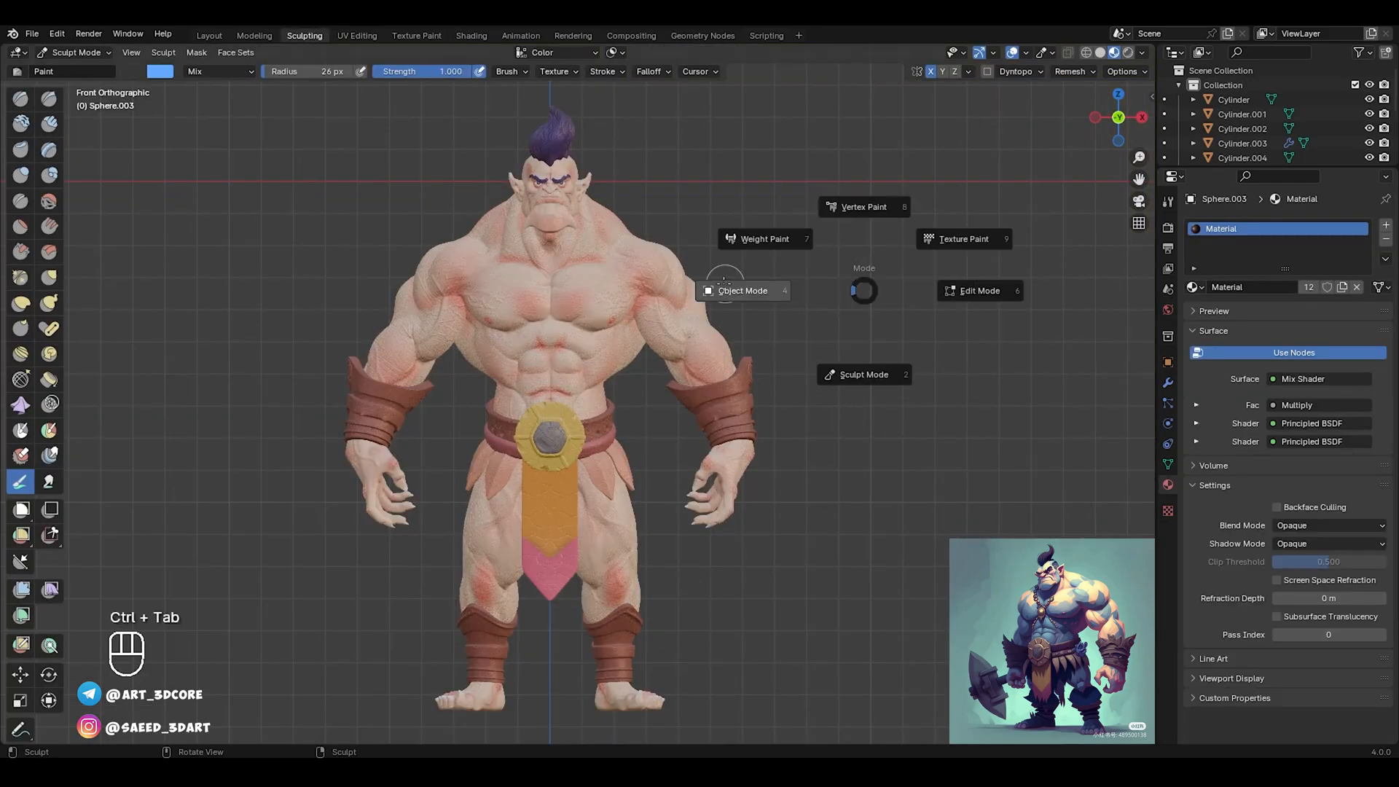
{"action": "left_click", "coordinate": [779, 306]}
{"action": "key", "text": "z"}
{"action": "left_click", "coordinate": [880, 361]}
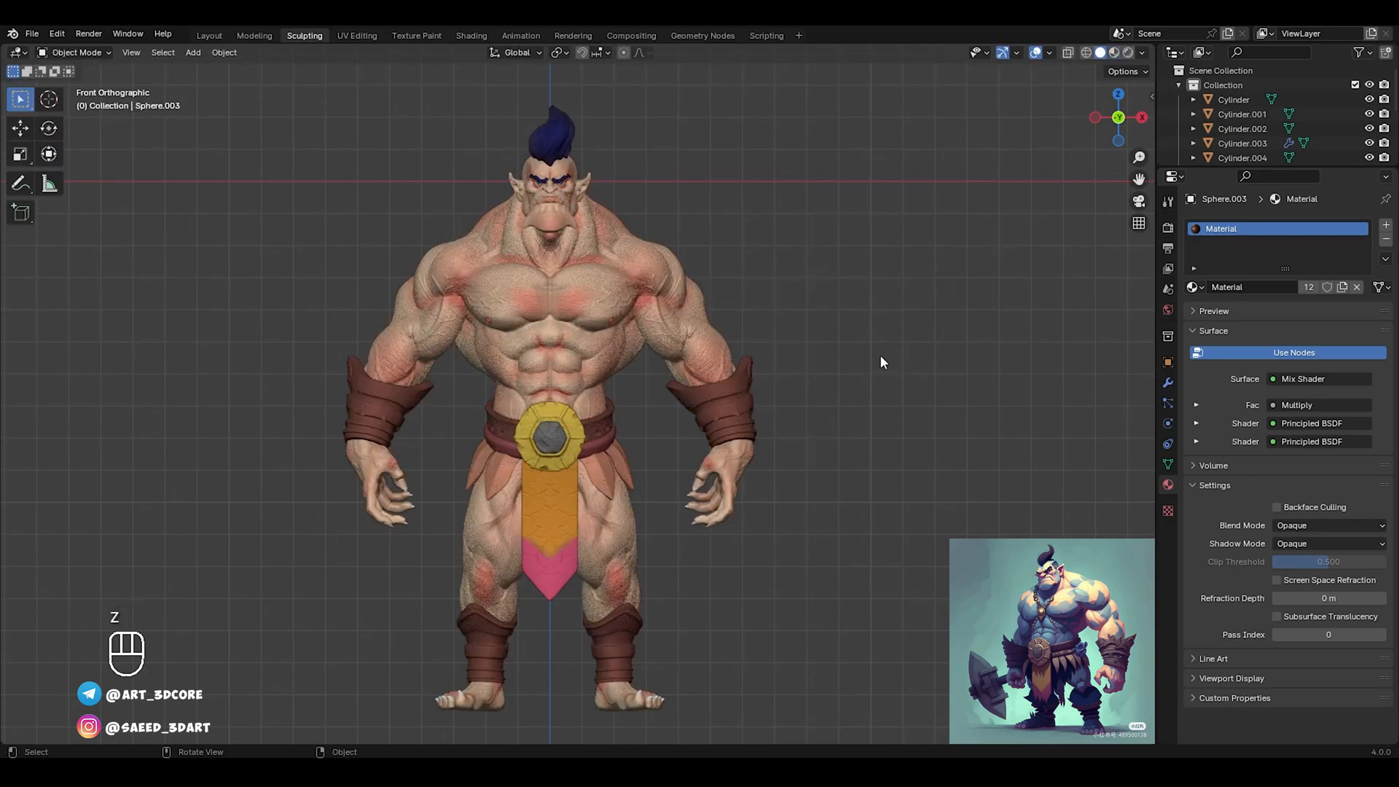
{"action": "middle_click_drag", "start_coordinate": [843, 360], "coordinate": [853, 349], "text": "shift"}
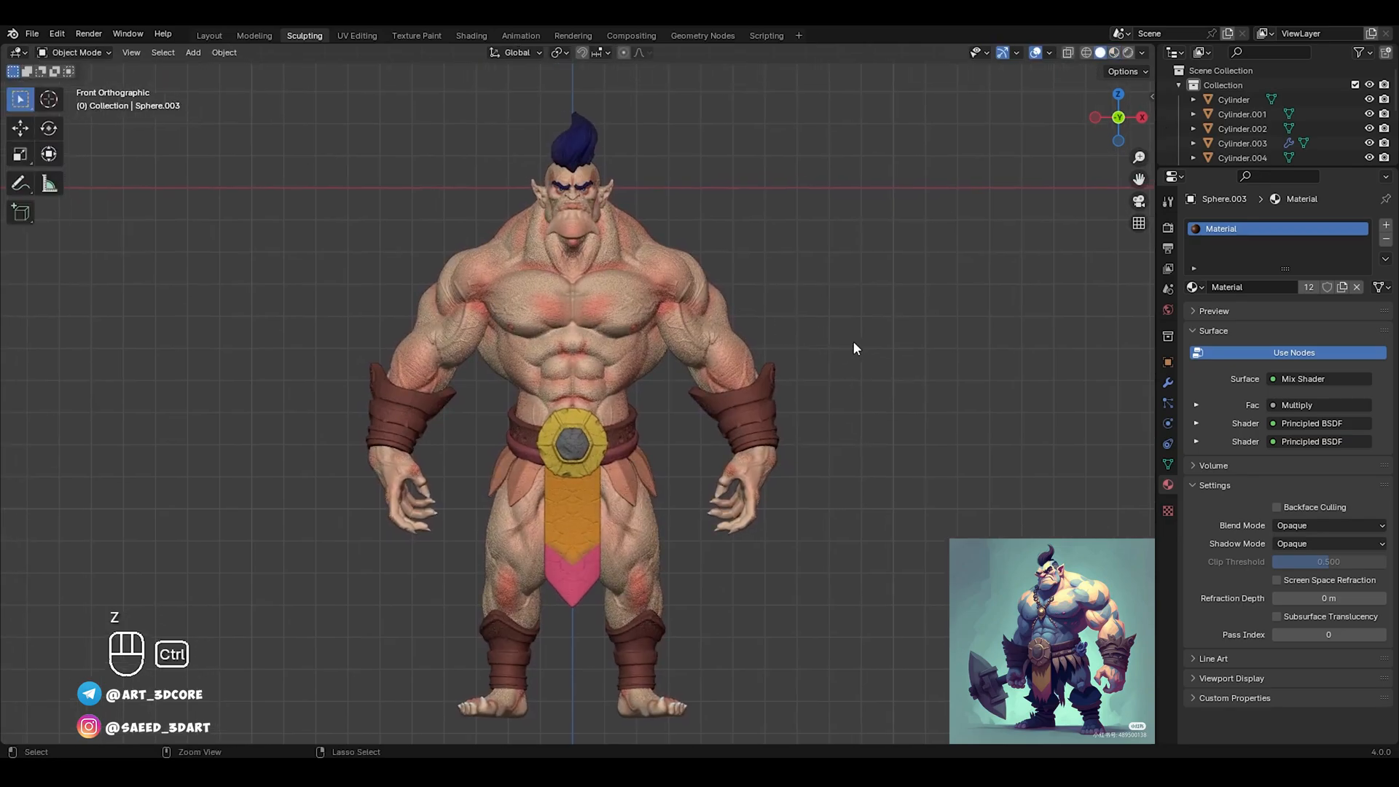
{"action": "key", "text": "ctrl+s"}
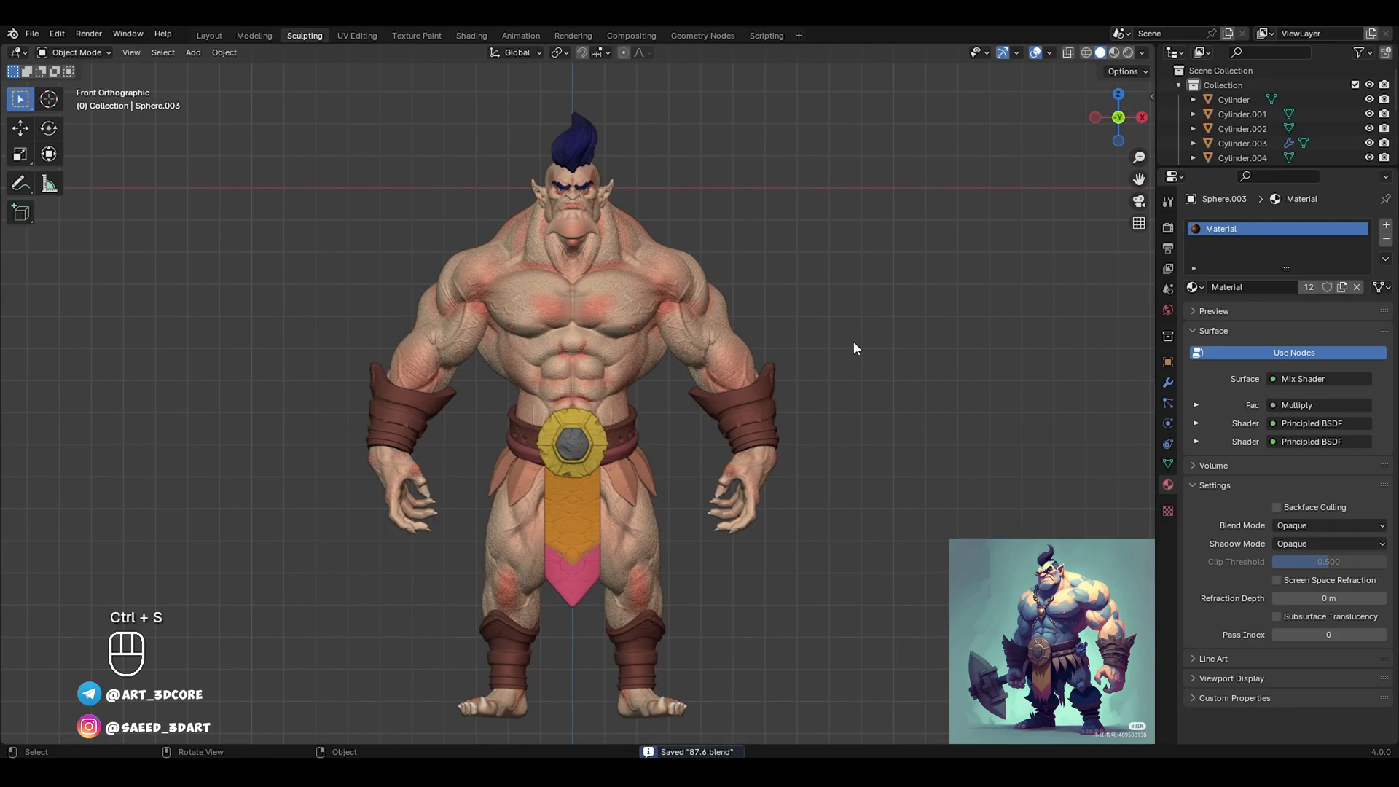
Show the scene's render settings and switch the viewport shading to Rendered
{"action": "left_click", "coordinate": [1168, 227]}
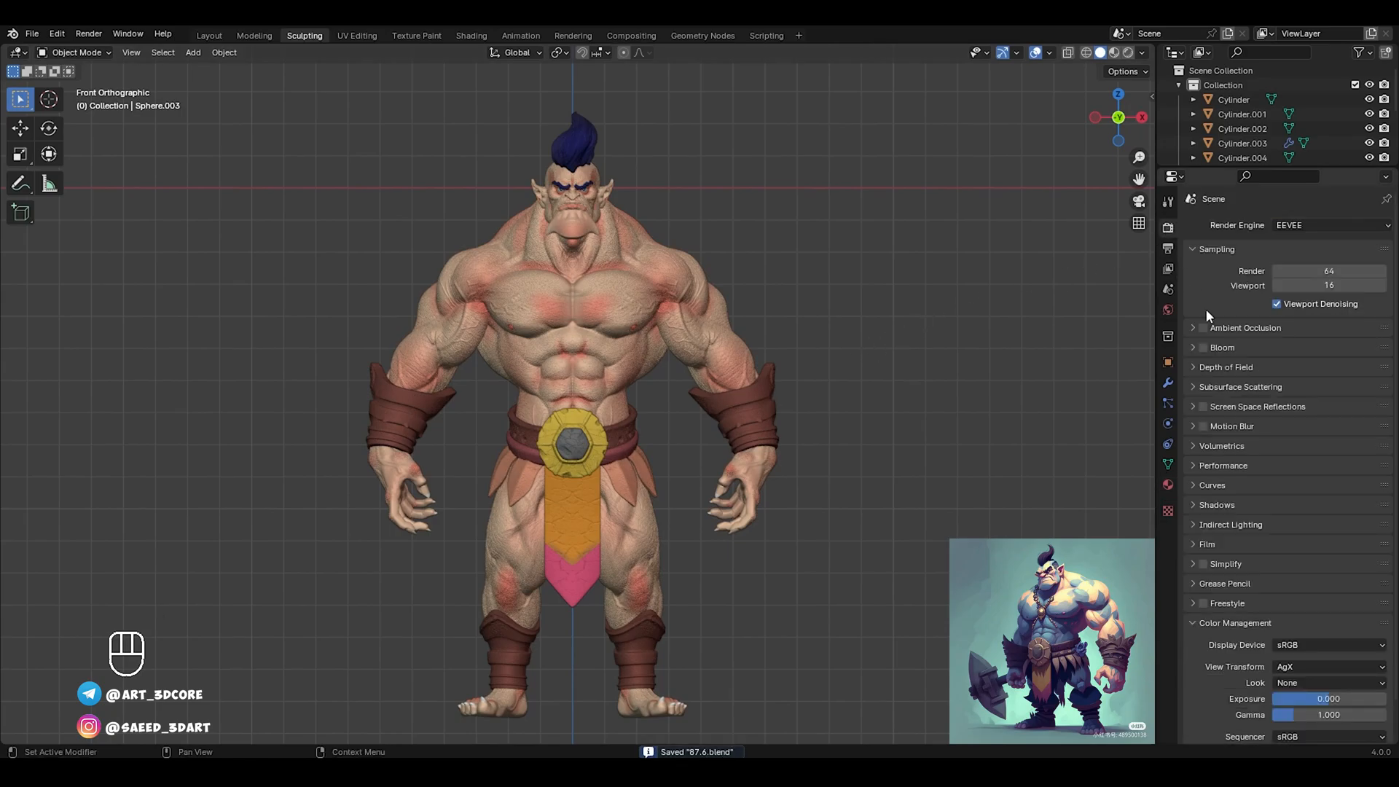
{"action": "key", "text": "z"}
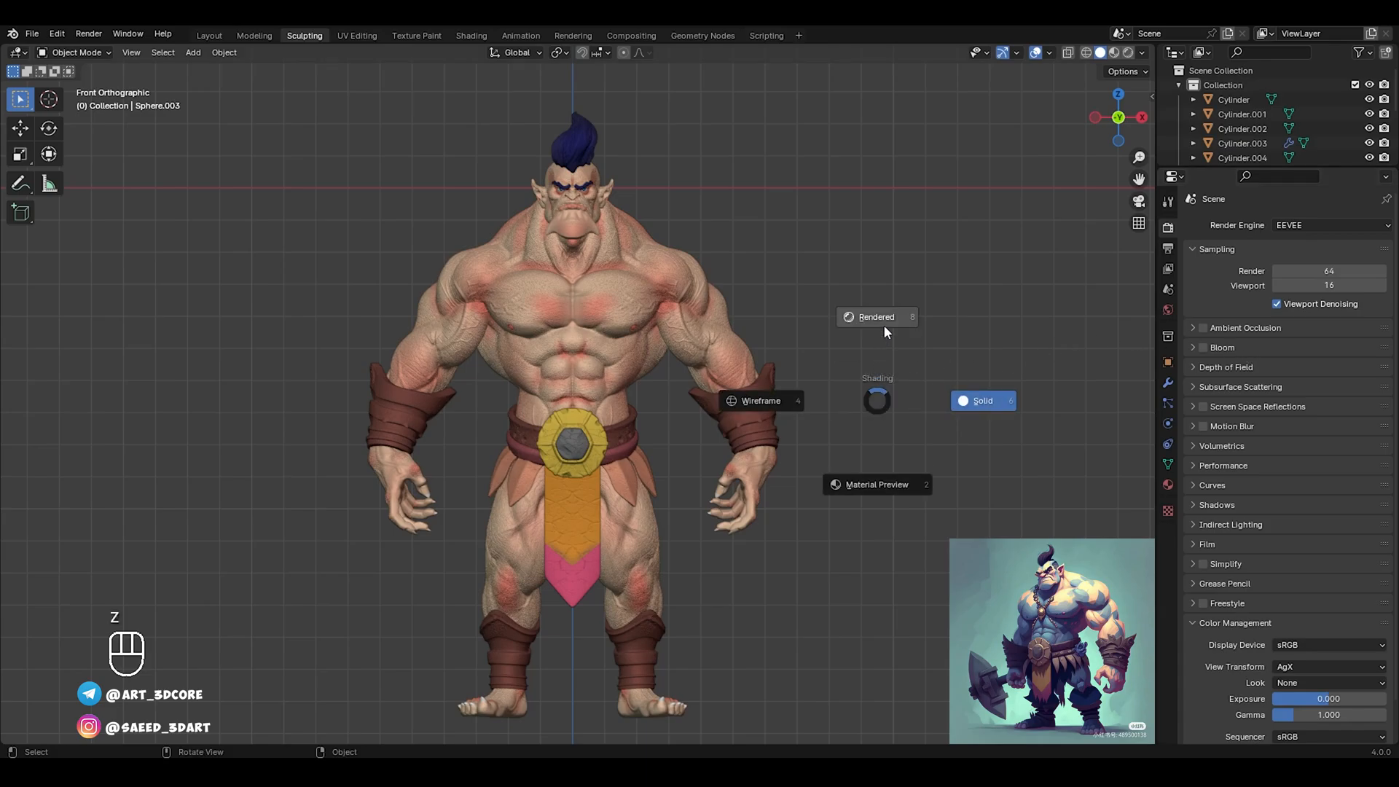
{"action": "left_click", "coordinate": [885, 325]}
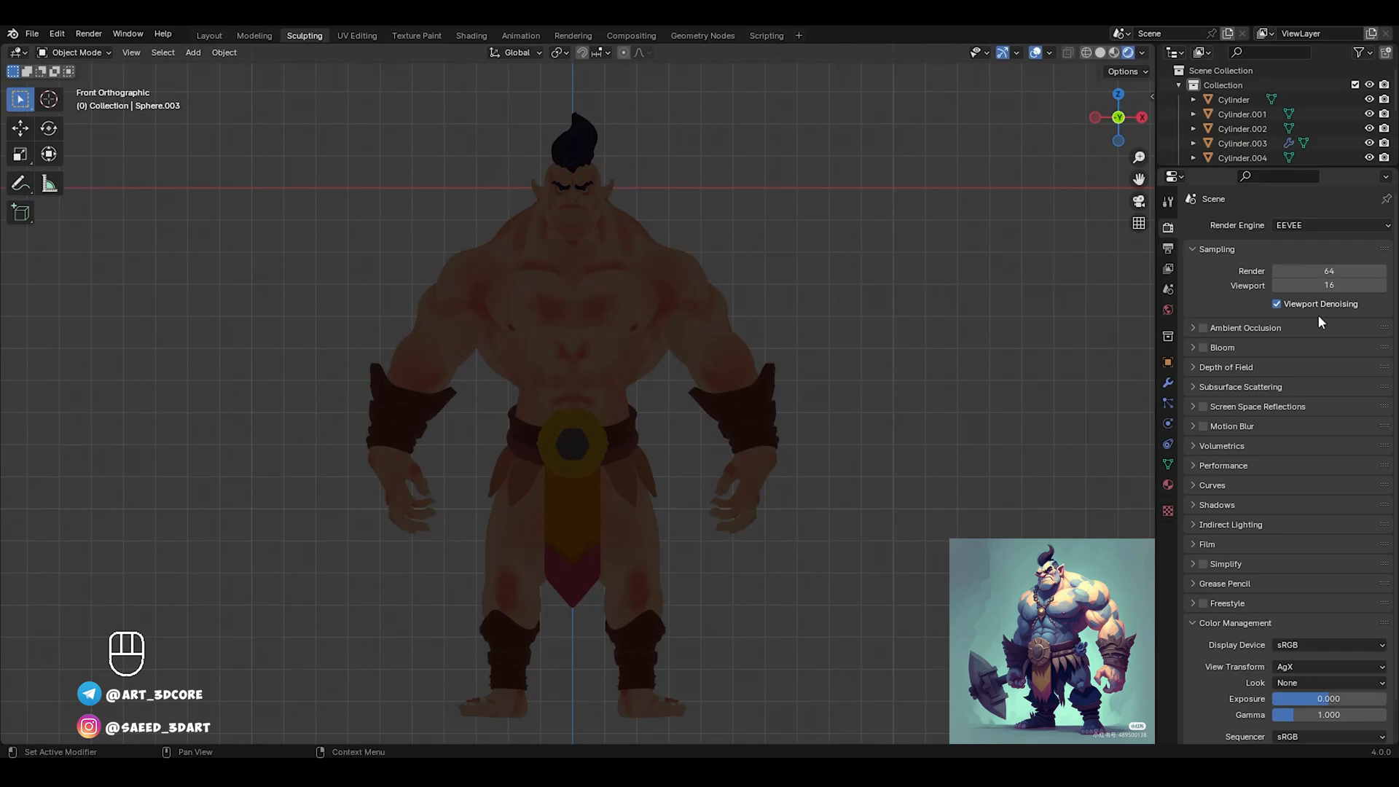
Enable Ambient Occlusion for EEVEE and turn off its Bounces Approximation option
{"action": "left_click", "coordinate": [1202, 328]}
{"action": "left_click", "coordinate": [1193, 328]}
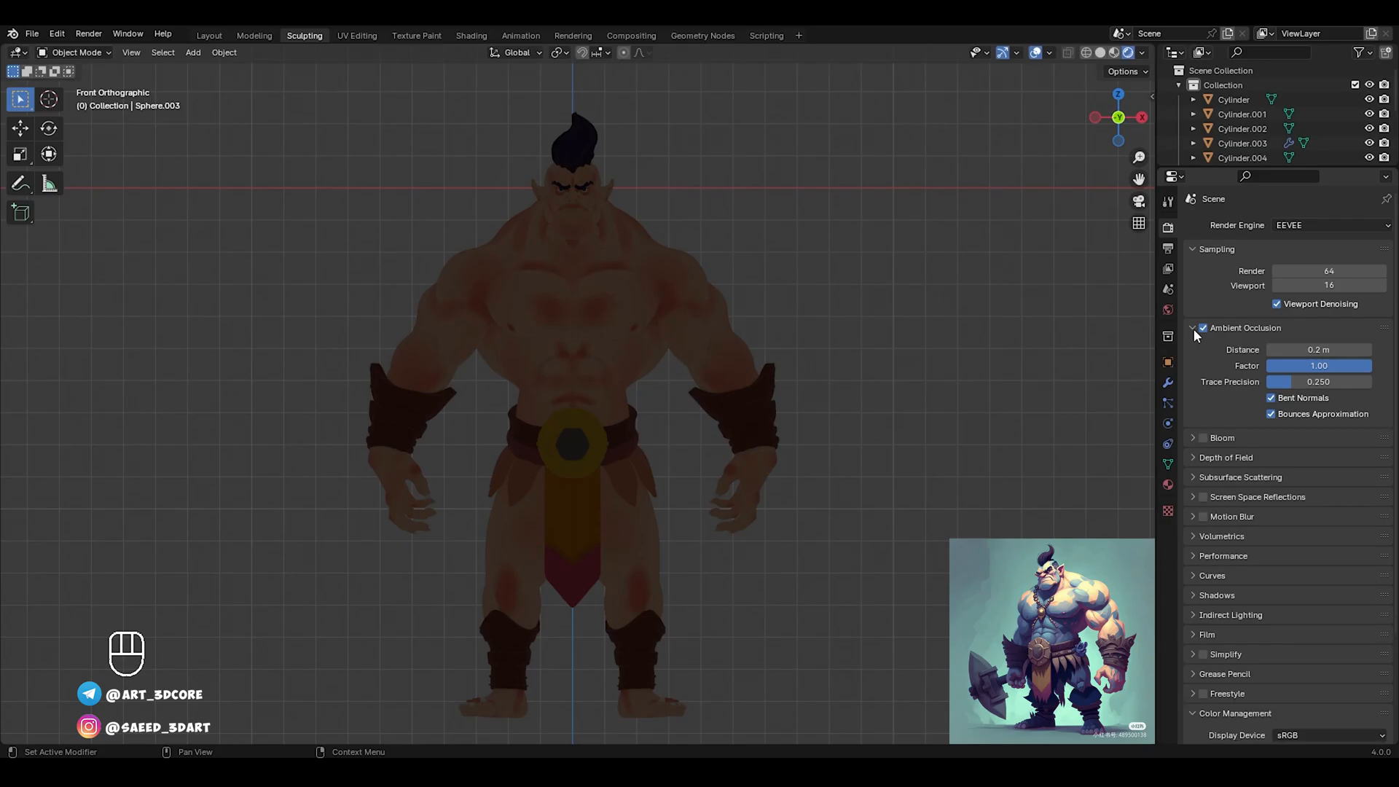
{"action": "left_click", "coordinate": [1272, 414]}
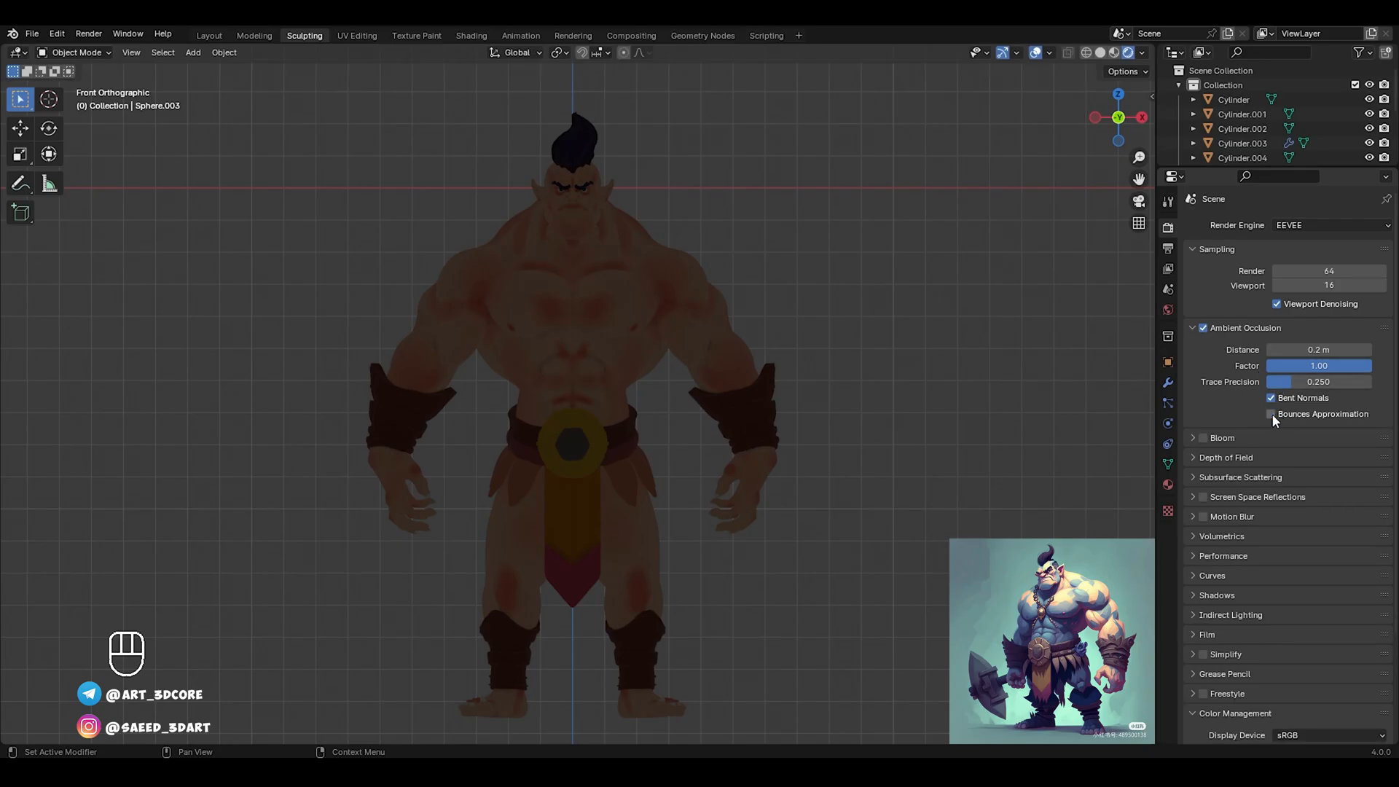
Try an Ambient Occlusion distance of 20 m
{"action": "left_click", "coordinate": [1314, 350]}
{"action": "type", "text": "20"}
{"action": "key", "text": "Return"}
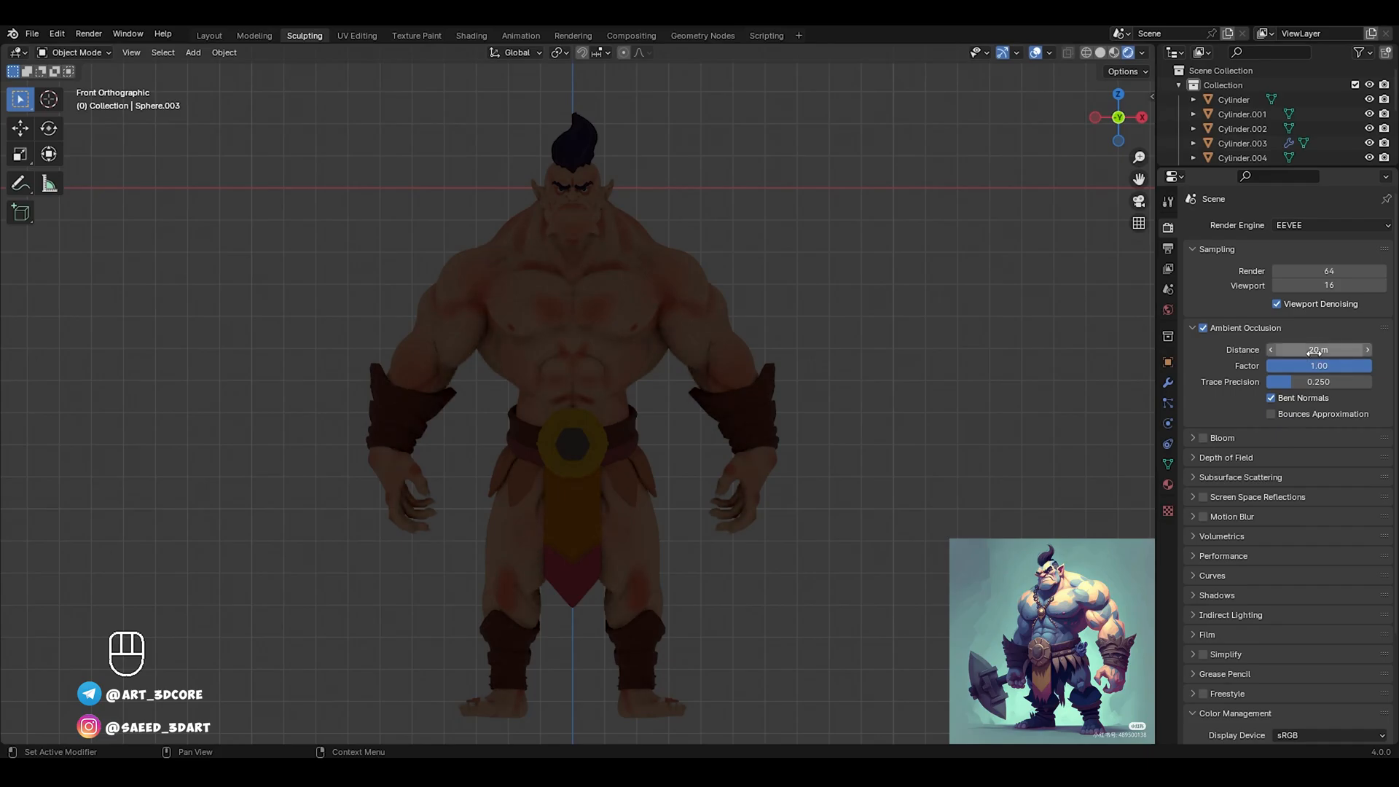
Set the Ambient Occlusion distance to 30 m and its Trace Precision to 1
{"action": "left_click", "coordinate": [1314, 350]}
{"action": "type", "text": "30"}
{"action": "key", "text": "Return"}
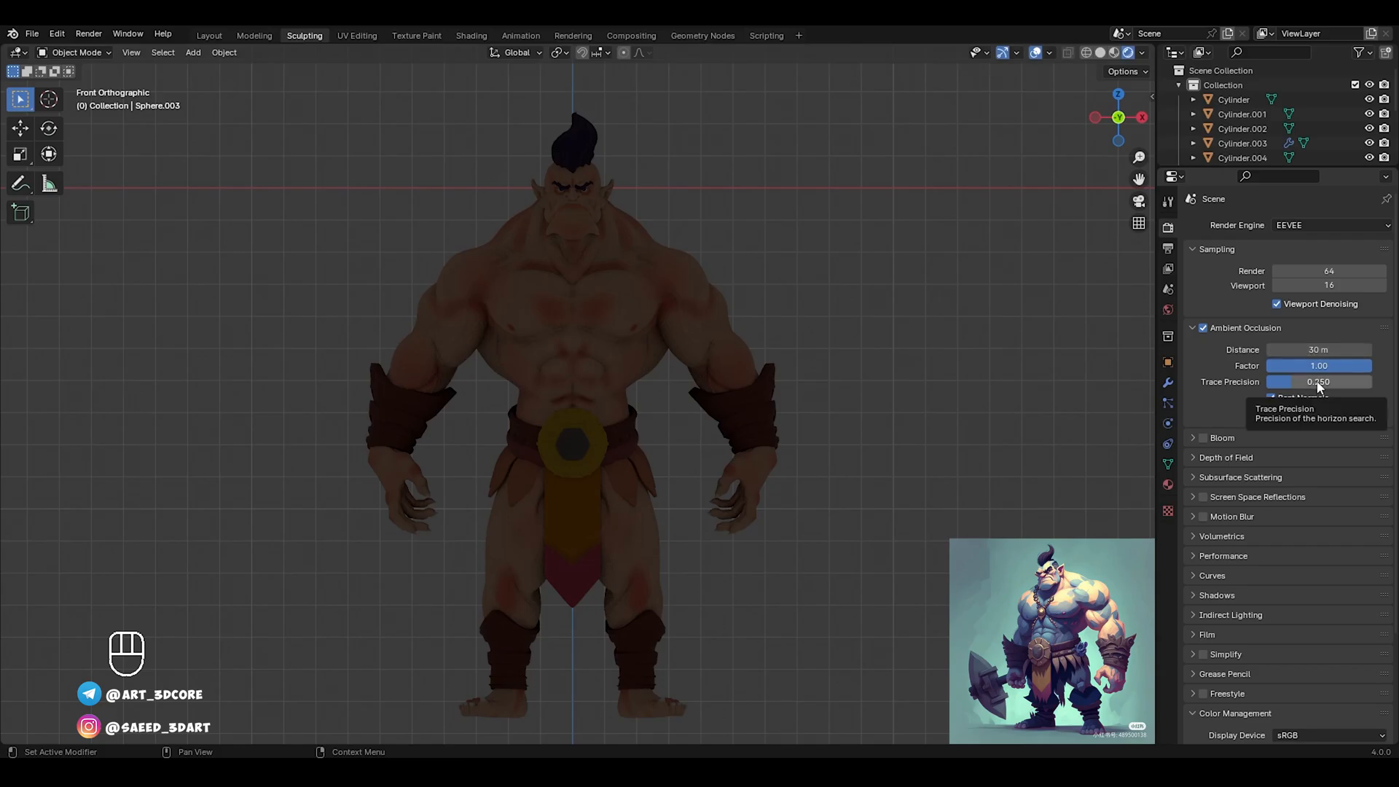
{"action": "left_click", "coordinate": [1318, 380]}
{"action": "type", "text": "1"}
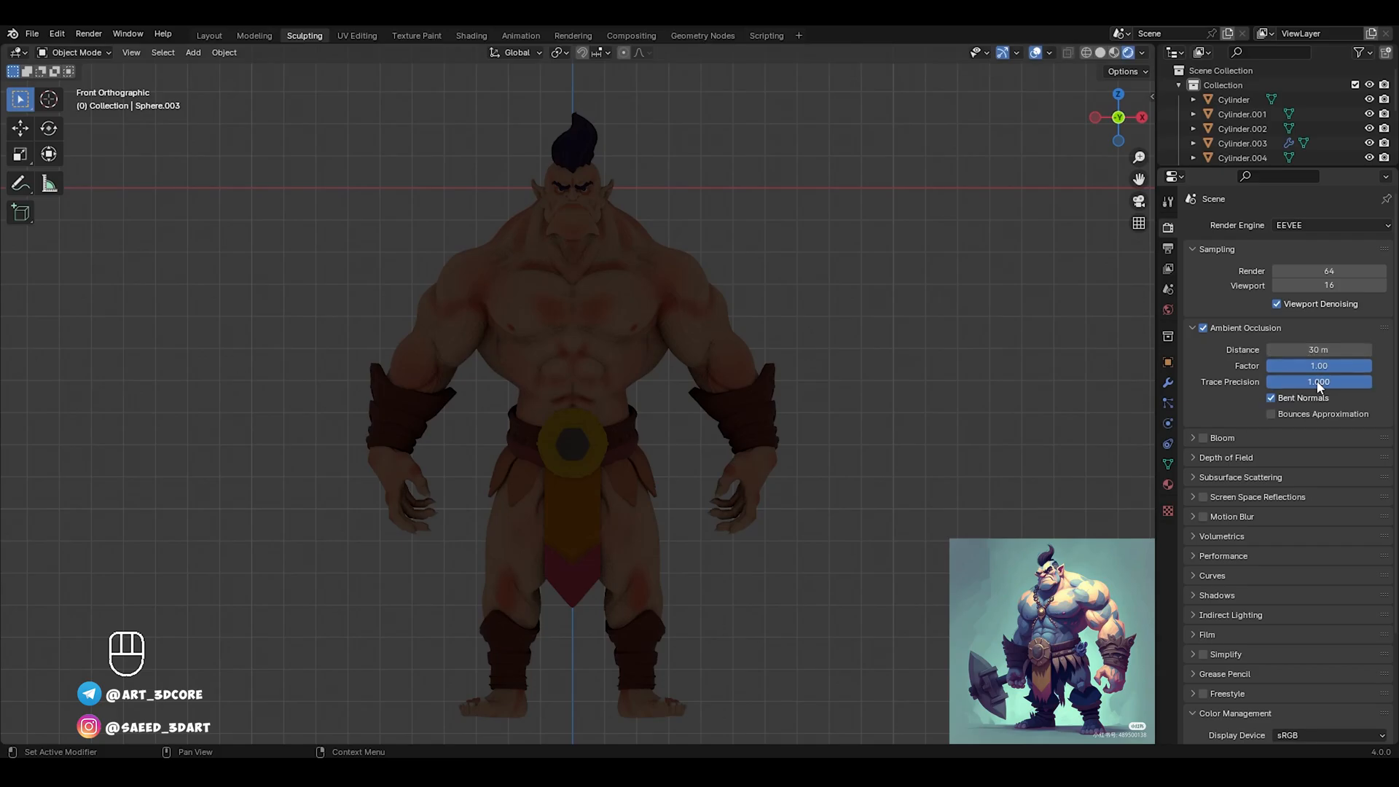
{"action": "key", "text": "Return"}
{"action": "scroll", "coordinate": [1256, 485], "scroll_direction": "down", "scroll_amount": 4}
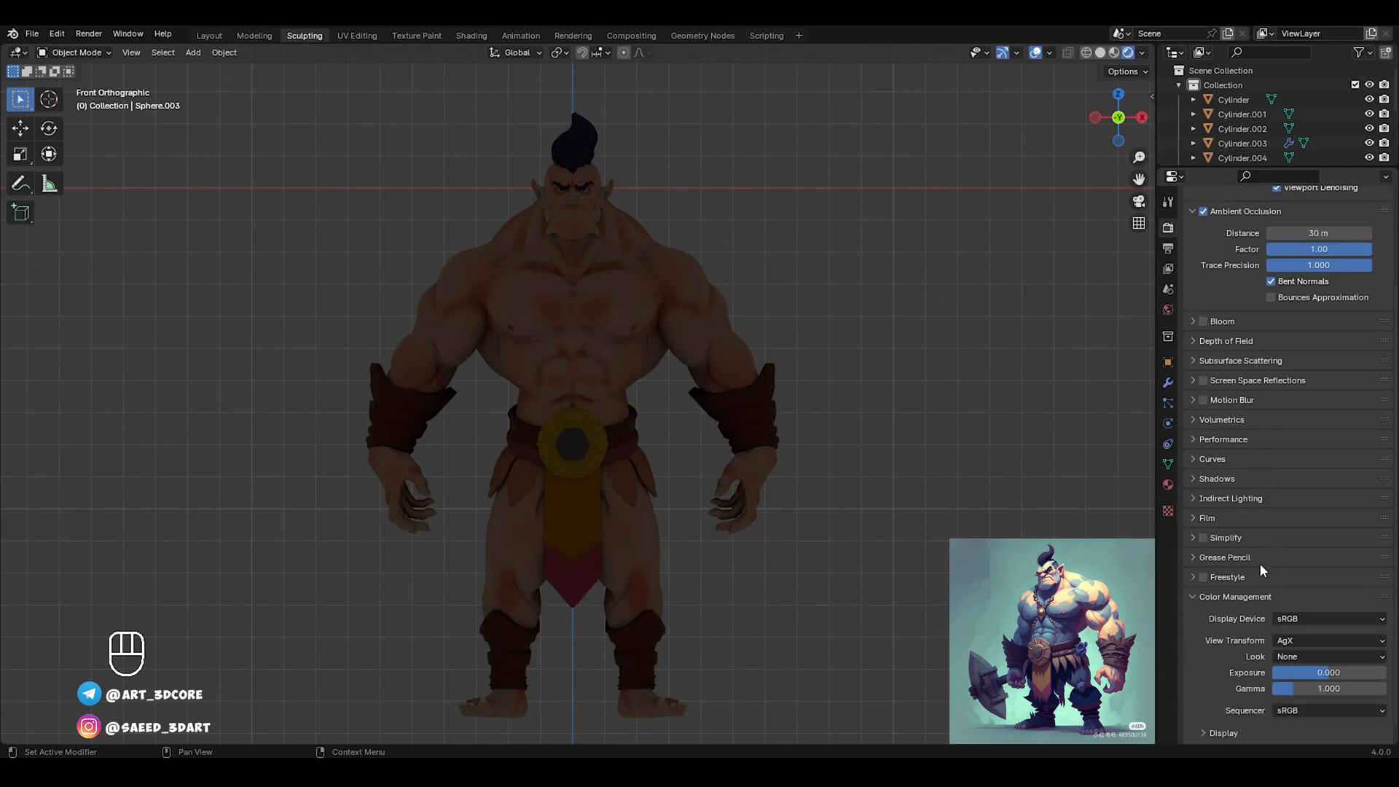
Set the Color Management look to Very High Contrast and switch the viewport shading to Material Preview
{"action": "left_click", "coordinate": [1289, 657]}
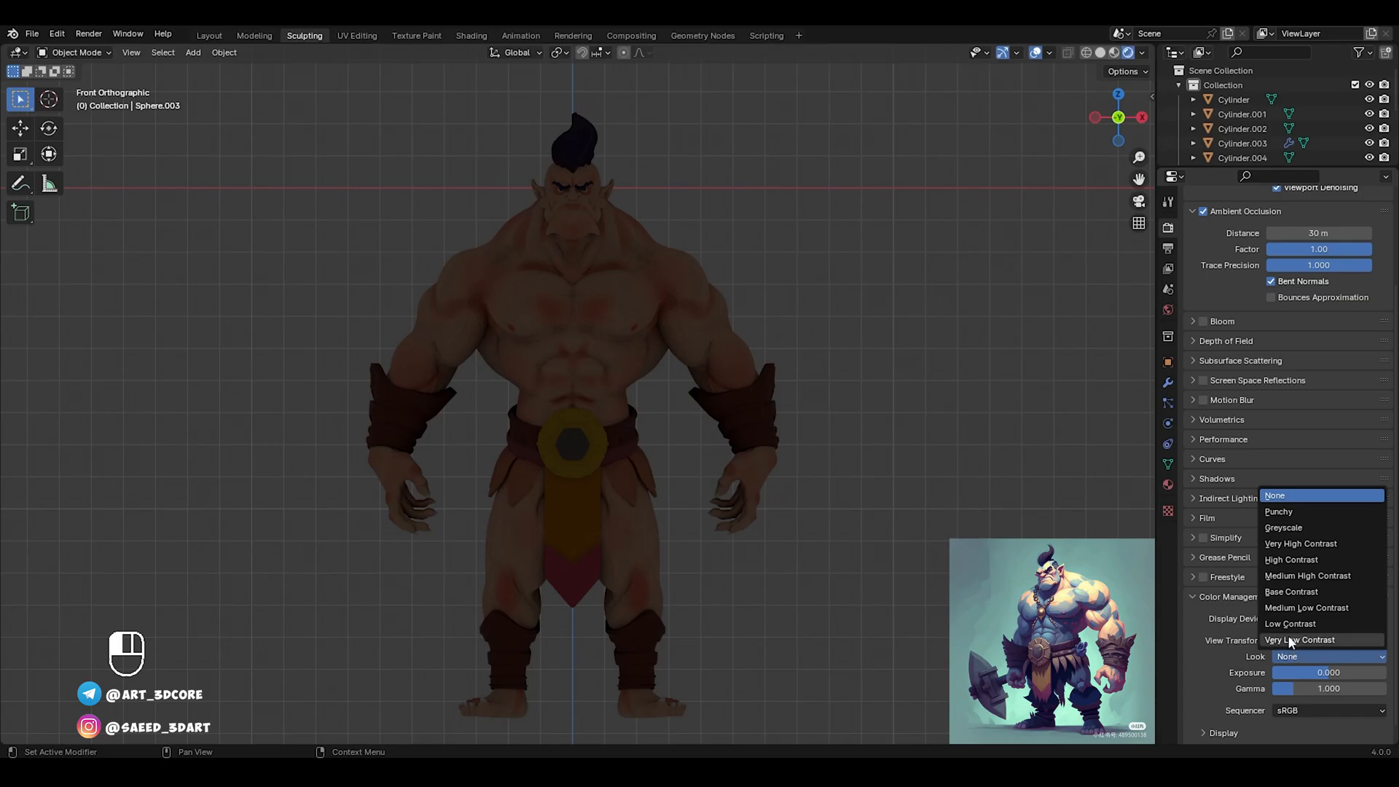
{"action": "left_click", "coordinate": [1301, 545]}
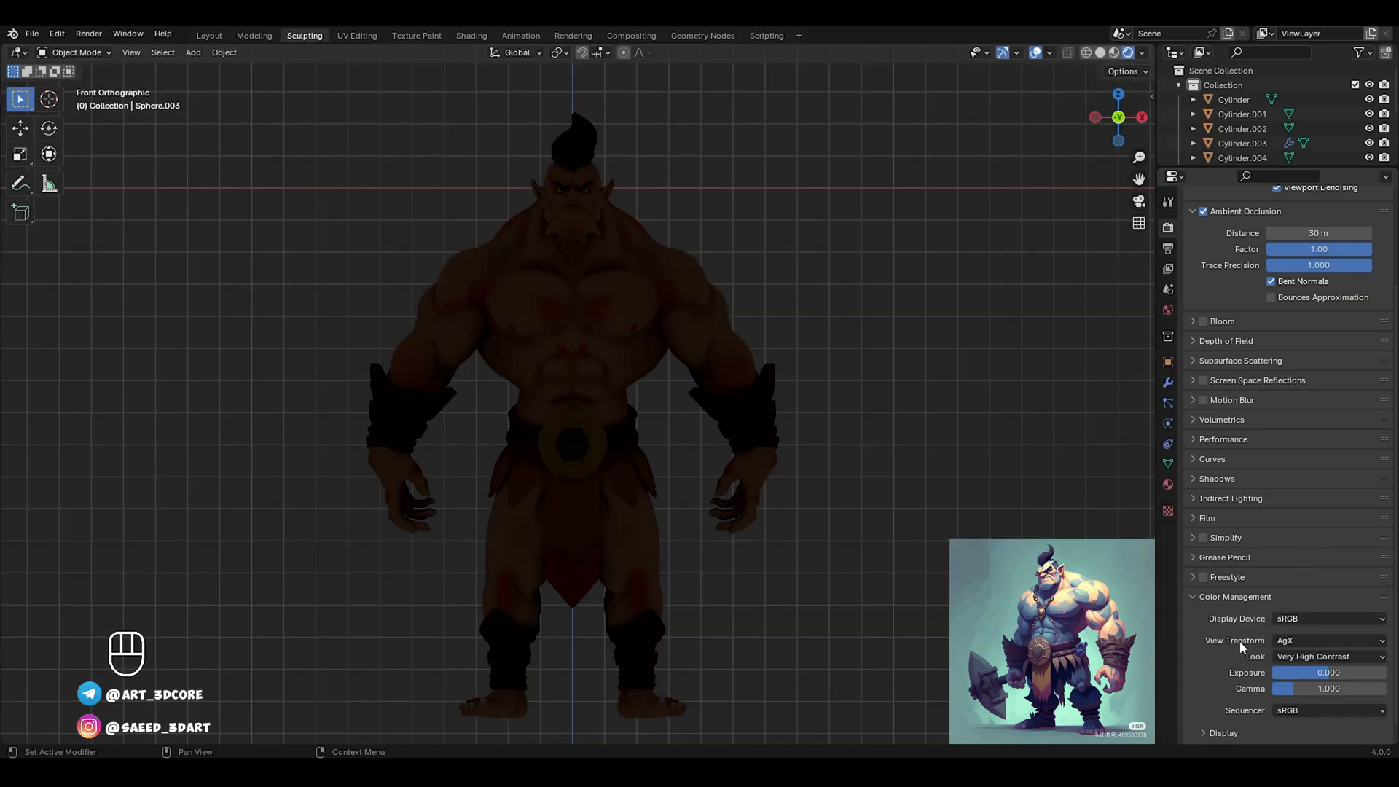
{"action": "left_click", "coordinate": [938, 314]}
{"action": "key", "text": "z"}
{"action": "left_click", "coordinate": [755, 306]}
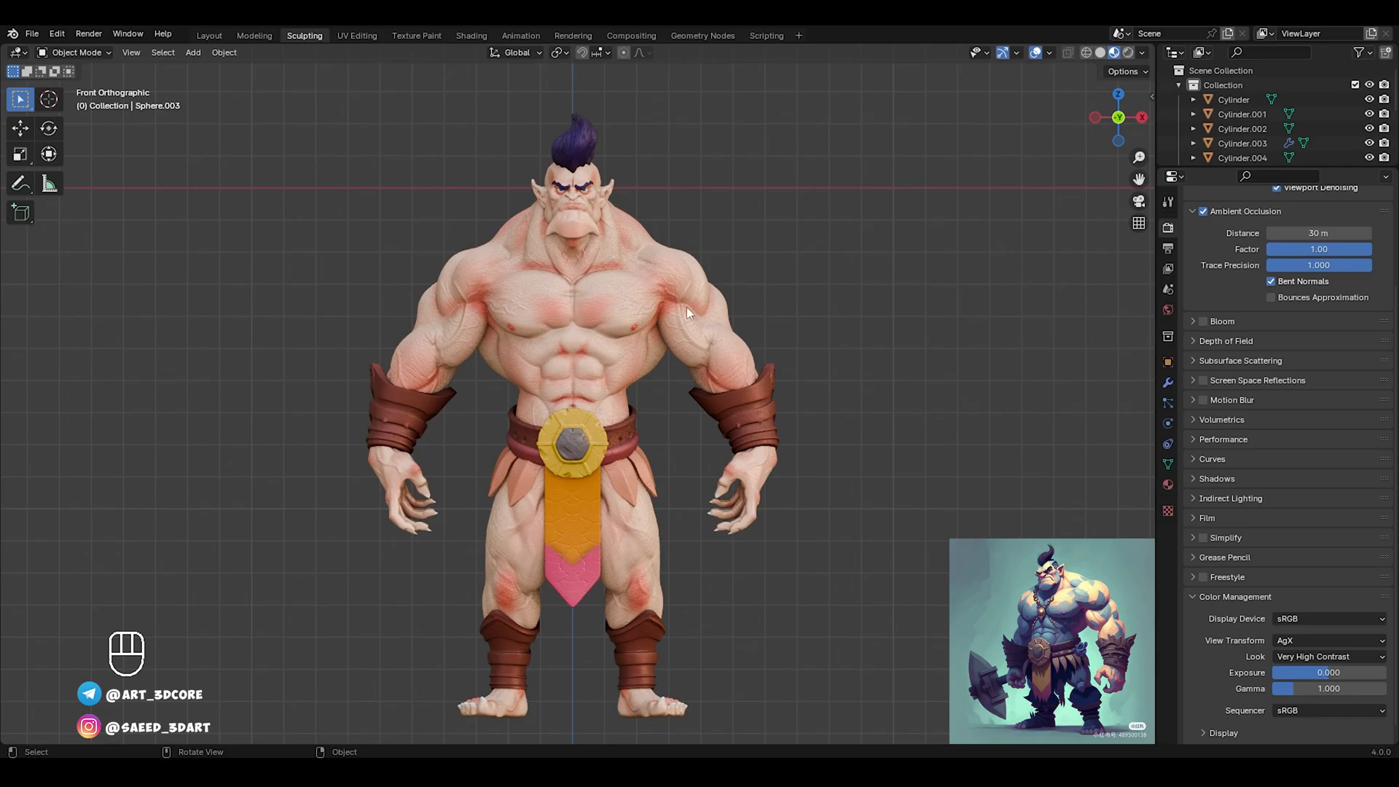
Switch the viewport to Solid shading and put the ogre's body mesh into Sculpt Mode
{"action": "key", "text": "z"}
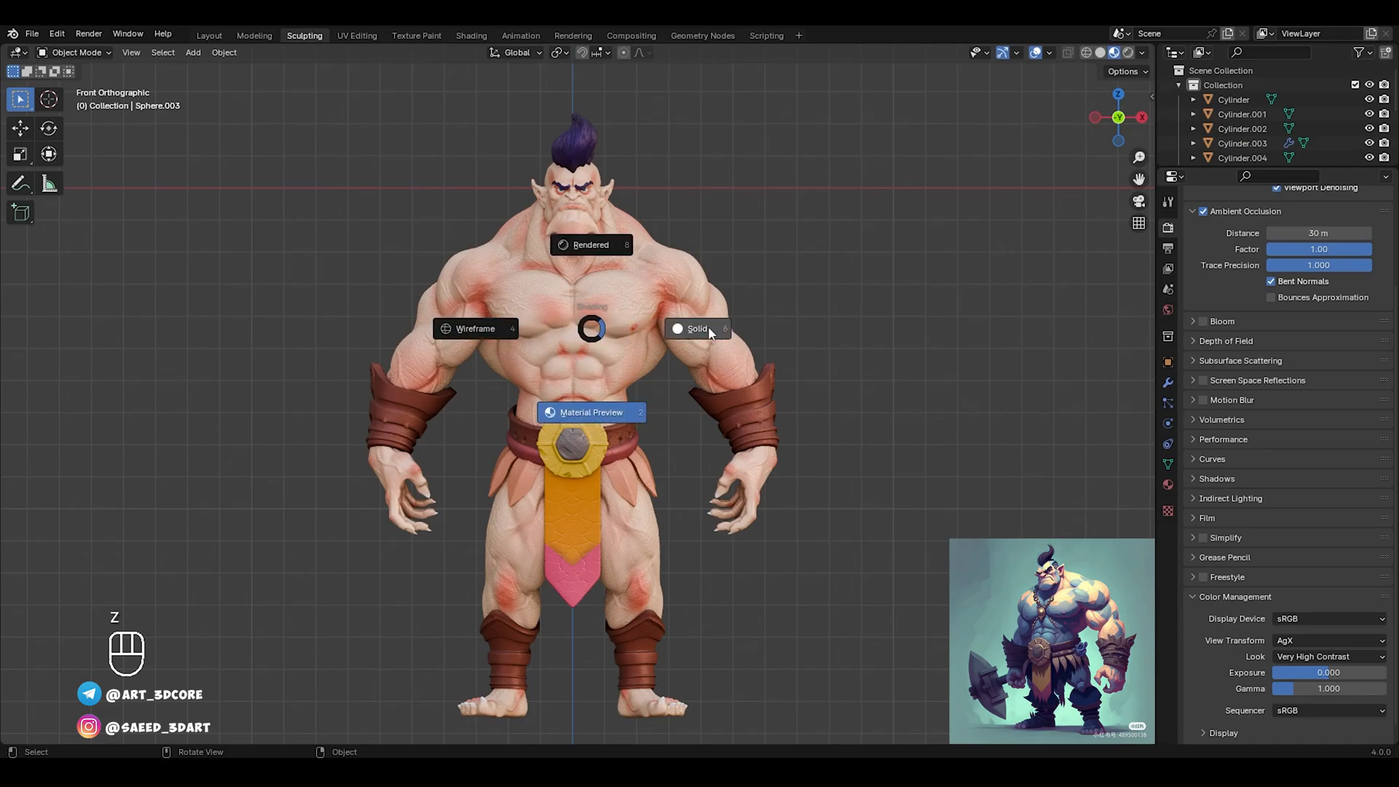
{"action": "left_click", "coordinate": [620, 331]}
{"action": "mouse_move", "coordinate": [613, 332]}
{"action": "middle_mouse_down", "text": "ctrl"}
{"action": "mouse_move", "coordinate": [590, 277]}
{"action": "mouse_move", "coordinate": [614, 330]}
{"action": "middle_mouse_up", "text": "ctrl"}
{"action": "key", "text": "z"}
{"action": "left_click", "coordinate": [710, 321]}
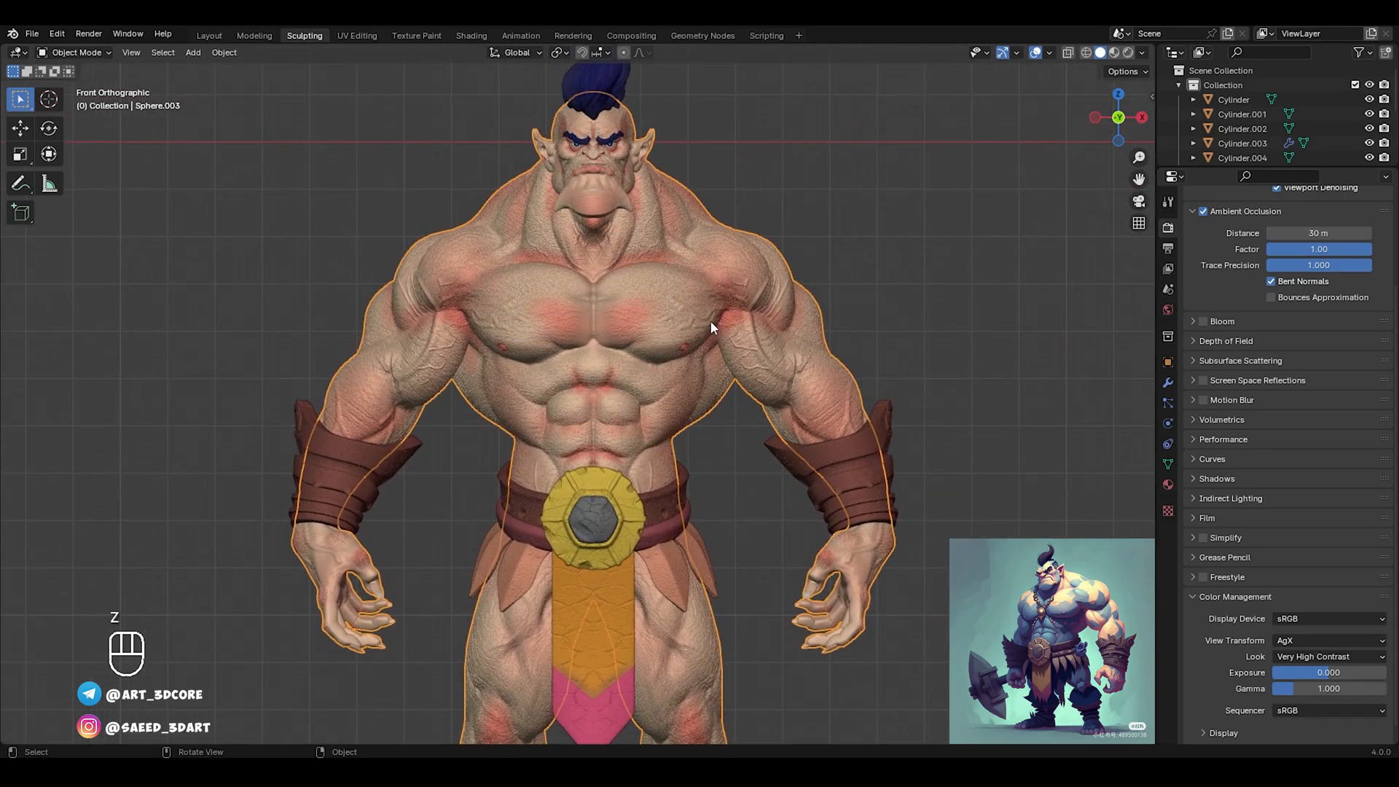
{"action": "key", "text": "ctrl+Tab"}
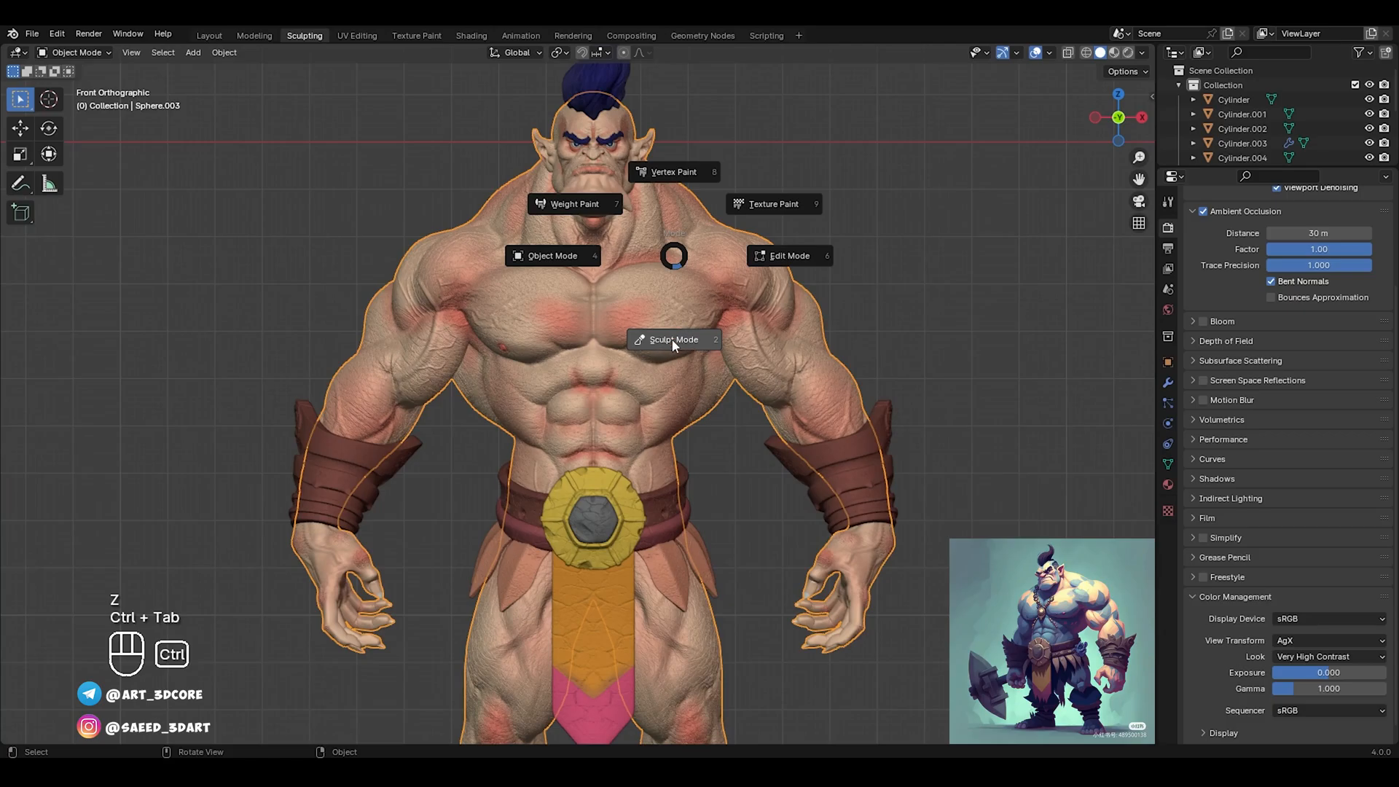
{"action": "left_click", "coordinate": [672, 342]}
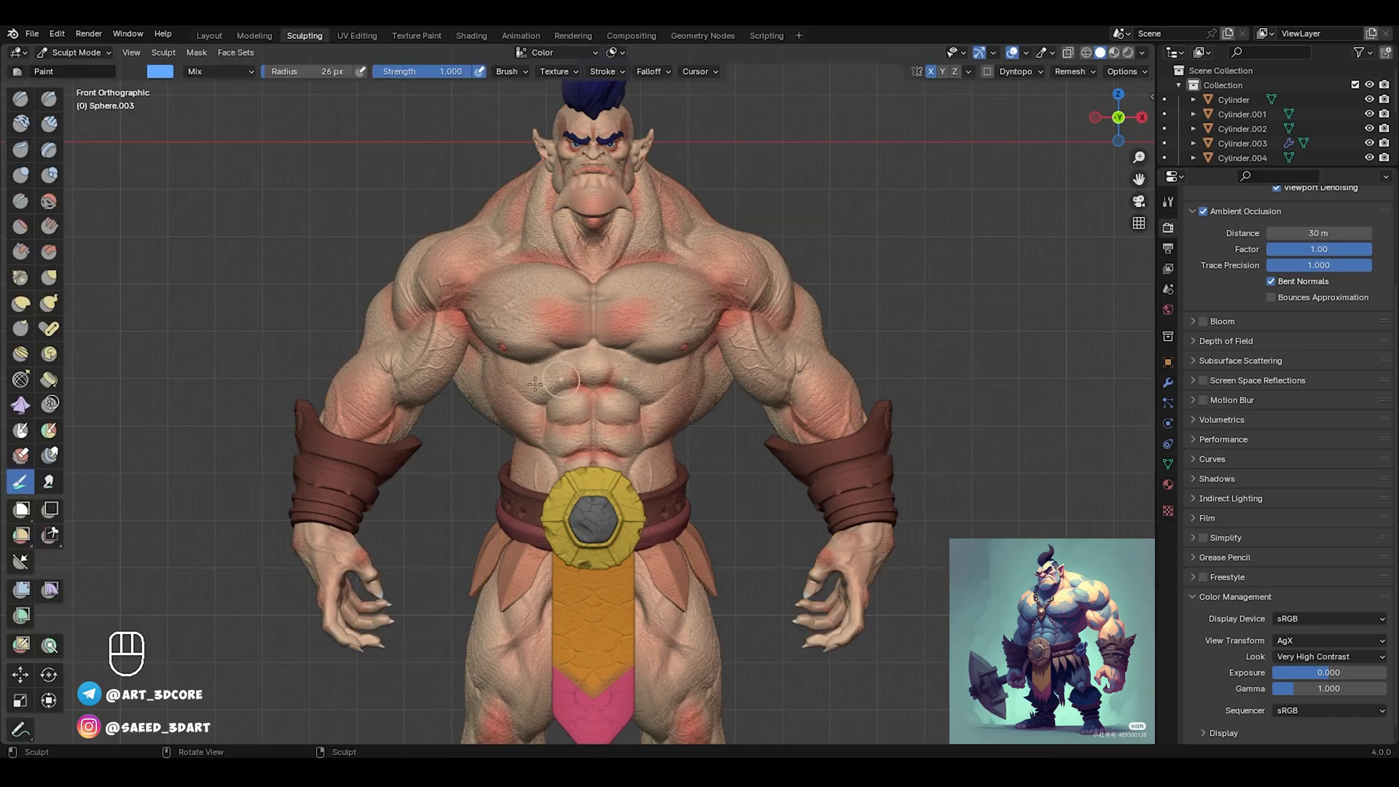
Adjust the body's vertex colours using the Color Filter with type Value at a strength of about 0.183
{"action": "left_click", "coordinate": [16, 619]}
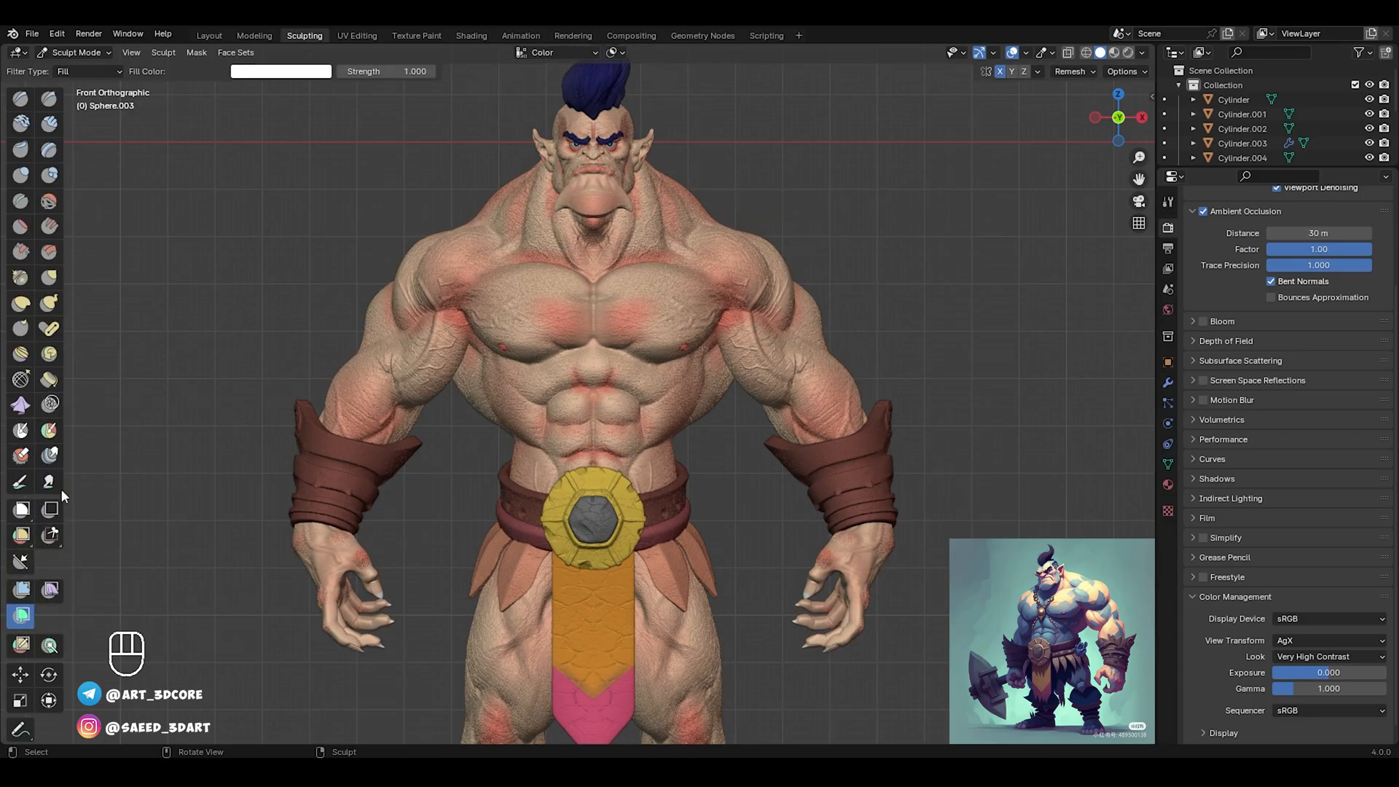
{"action": "left_click", "coordinate": [112, 72]}
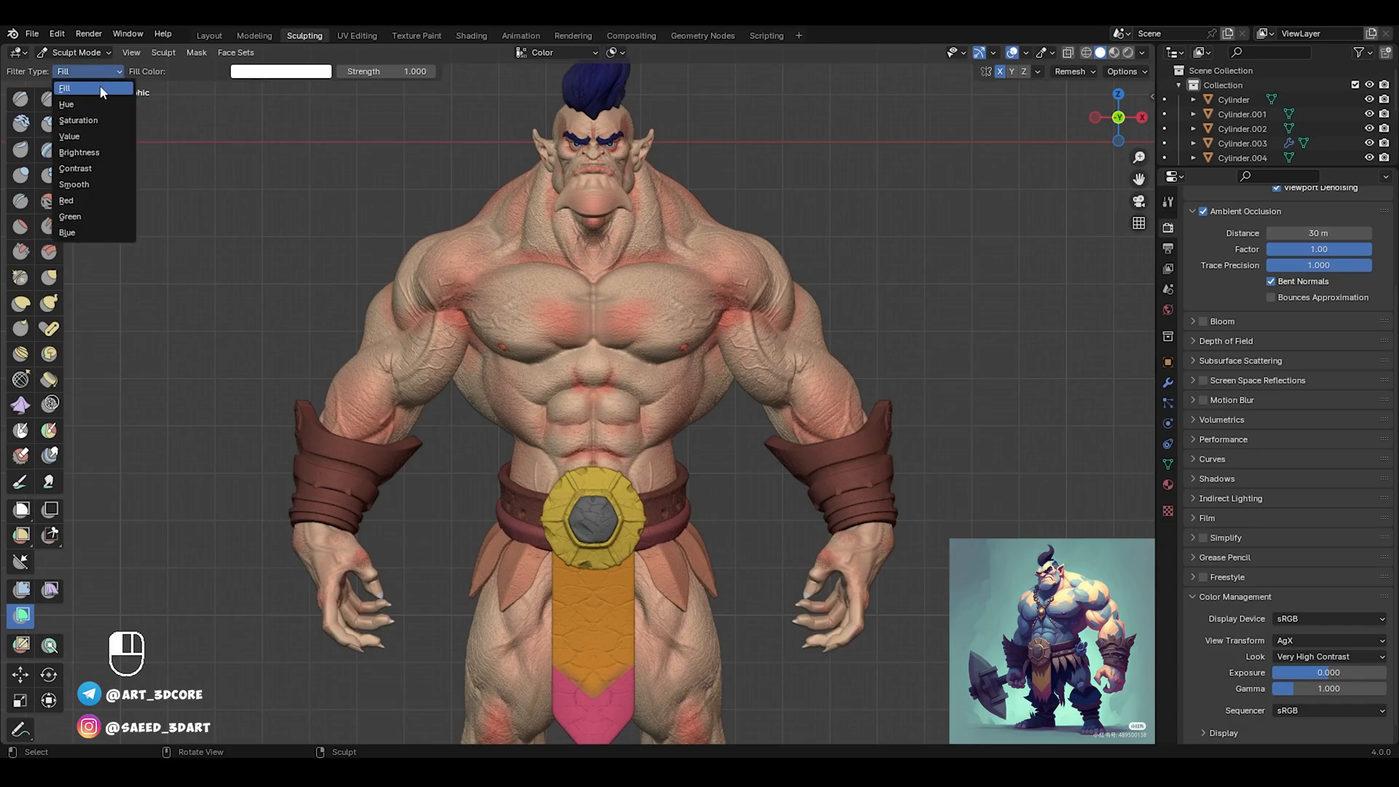
{"action": "left_click", "coordinate": [98, 137]}
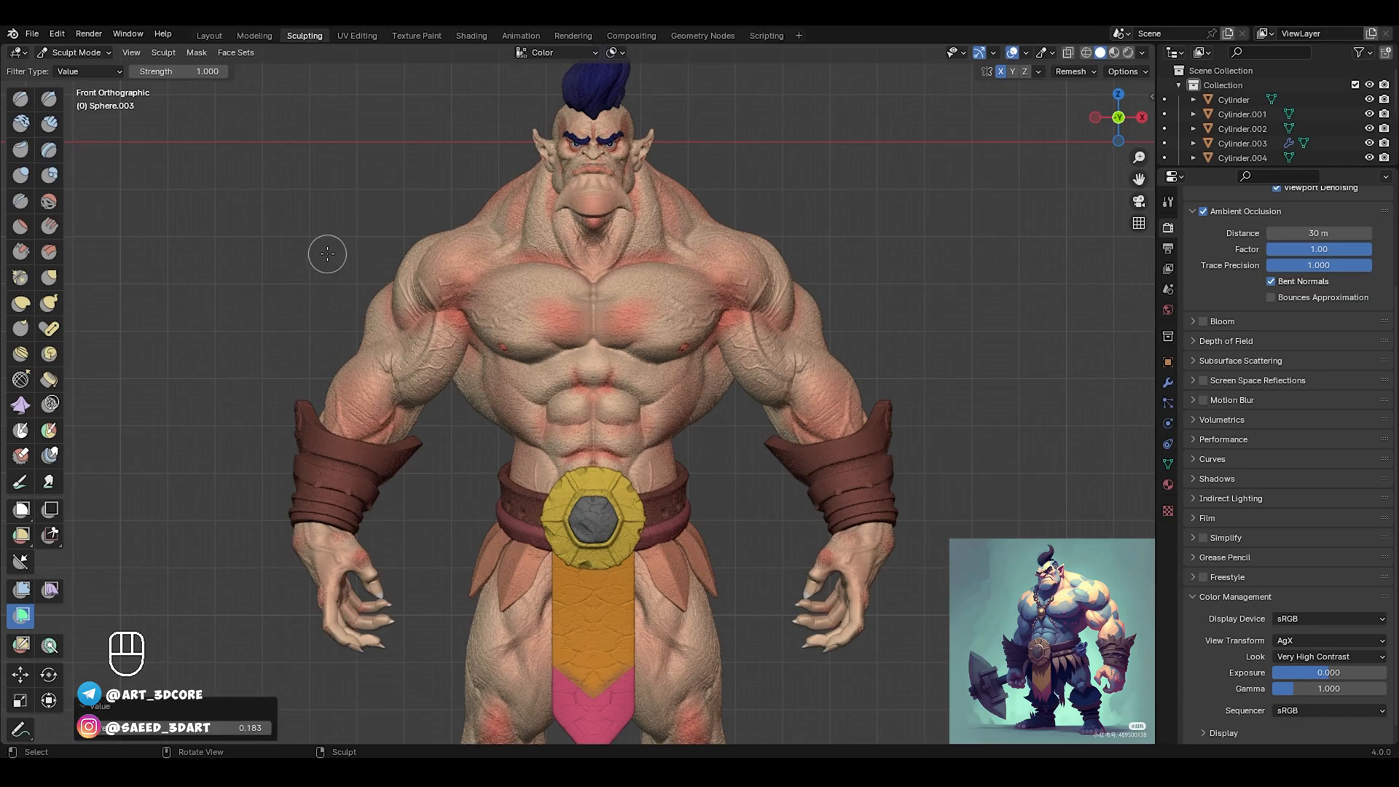
Boost the body's colour saturation by about 0.156 using the Color Filter's Saturation type
{"action": "left_click", "coordinate": [89, 71]}
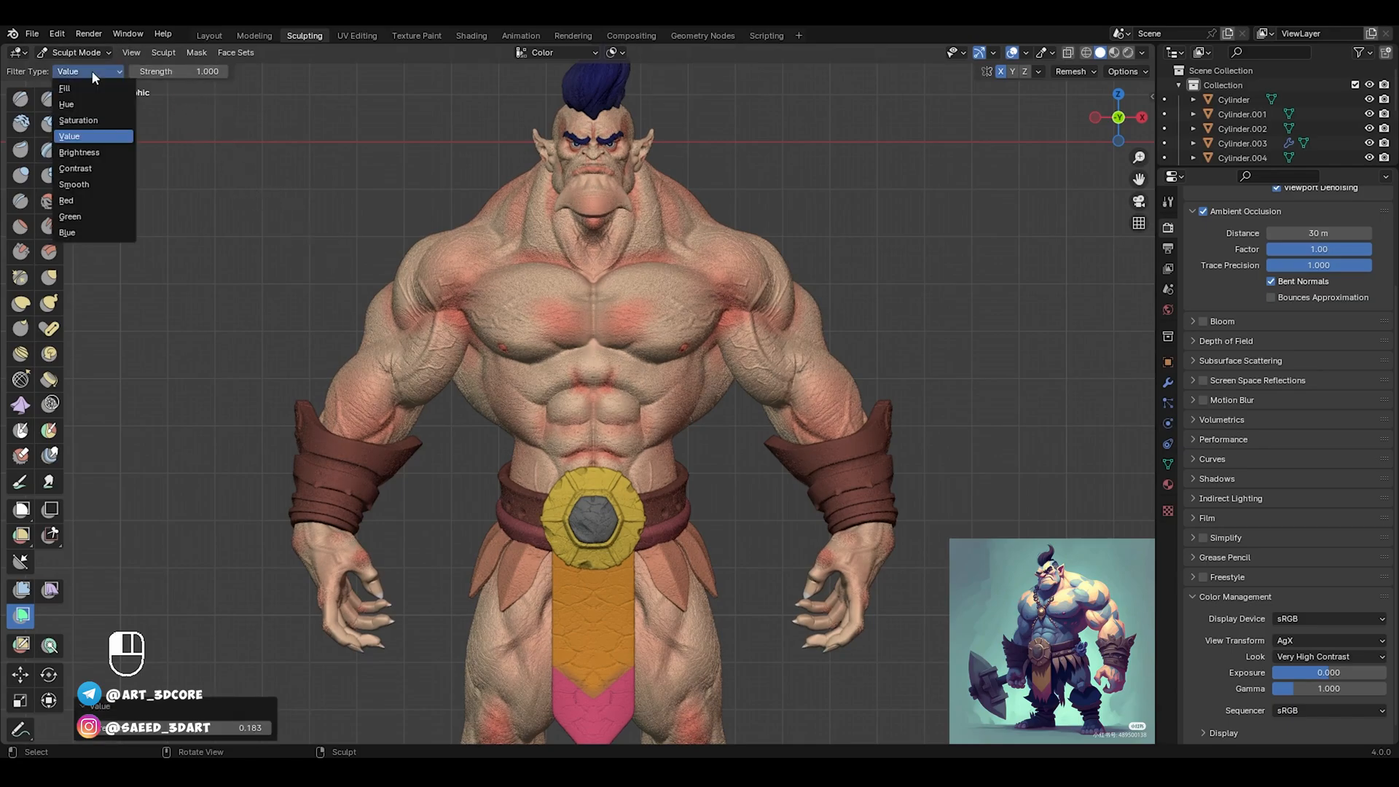
{"action": "left_click", "coordinate": [99, 116]}
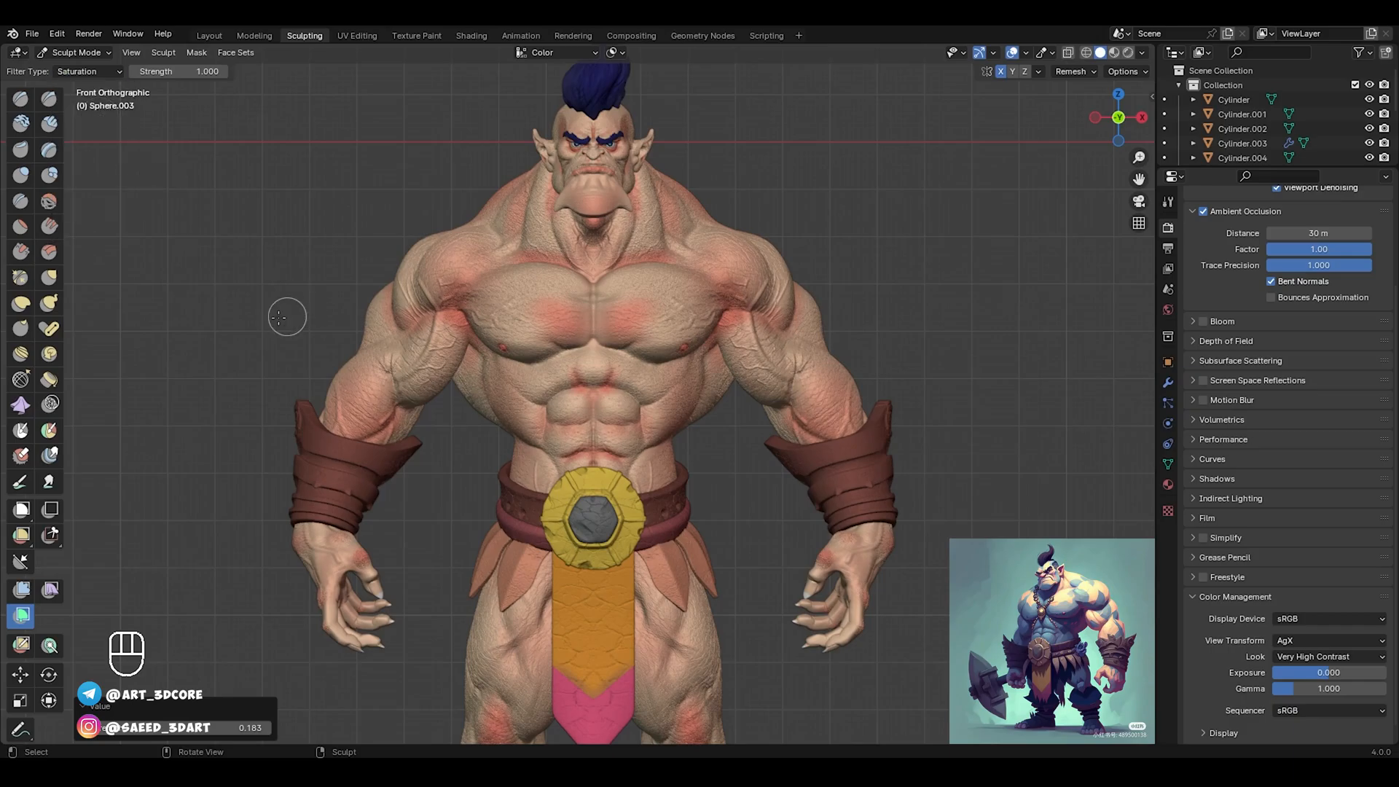
{"action": "left_click_drag", "start_coordinate": [258, 316], "coordinate": [286, 315]}
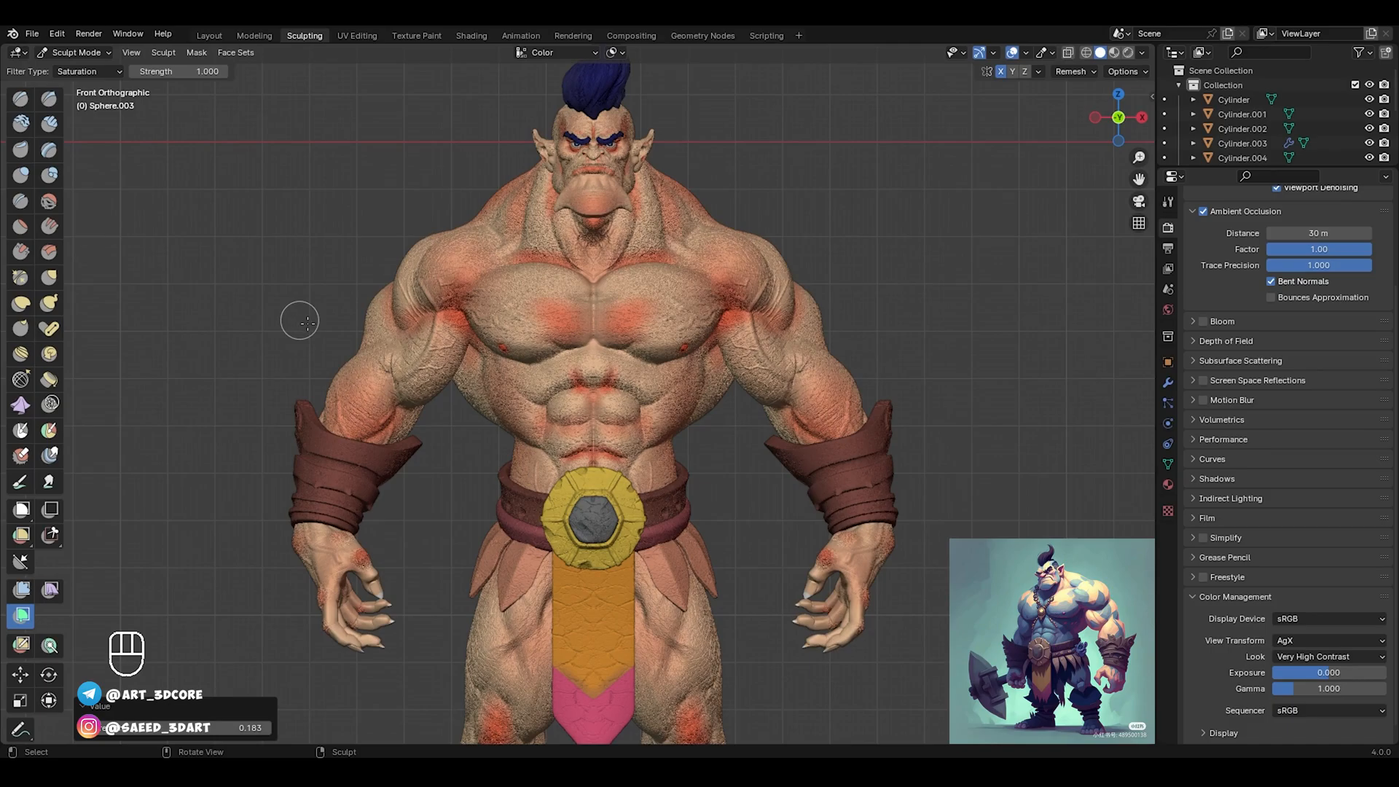
{"action": "left_click_drag", "start_coordinate": [313, 323], "coordinate": [316, 323]}
Paint a light orange tone over the ogre's shoulders, arms, chest and abdomen with a 100 px Paint brush
{"action": "left_click", "coordinate": [21, 481]}
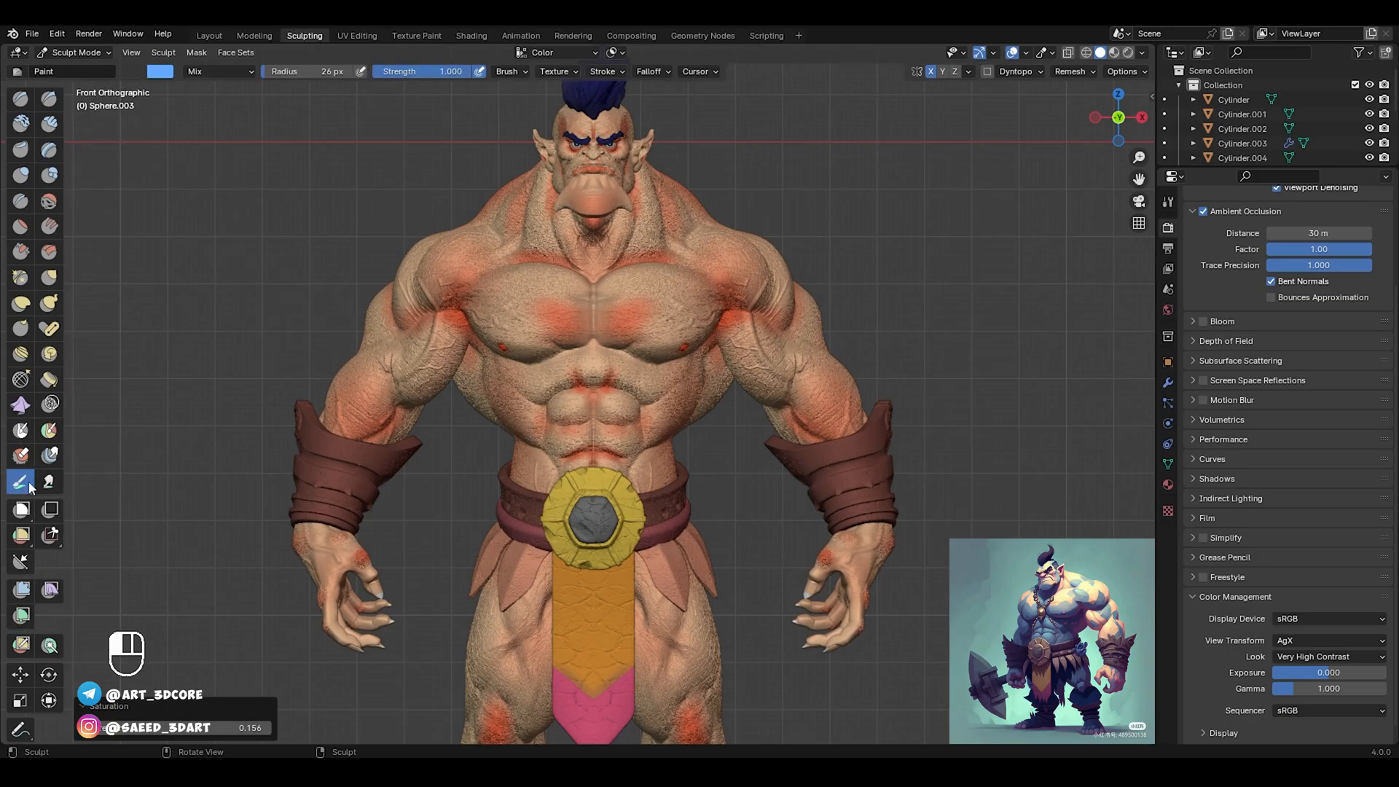
{"action": "left_click", "coordinate": [132, 69]}
{"action": "left_click_drag", "start_coordinate": [267, 164], "coordinate": [276, 81]}
{"action": "mouse_move", "coordinate": [185, 162]}
{"action": "left_mouse_down"}
{"action": "mouse_move", "coordinate": [171, 174]}
{"action": "mouse_move", "coordinate": [183, 179]}
{"action": "left_mouse_up"}
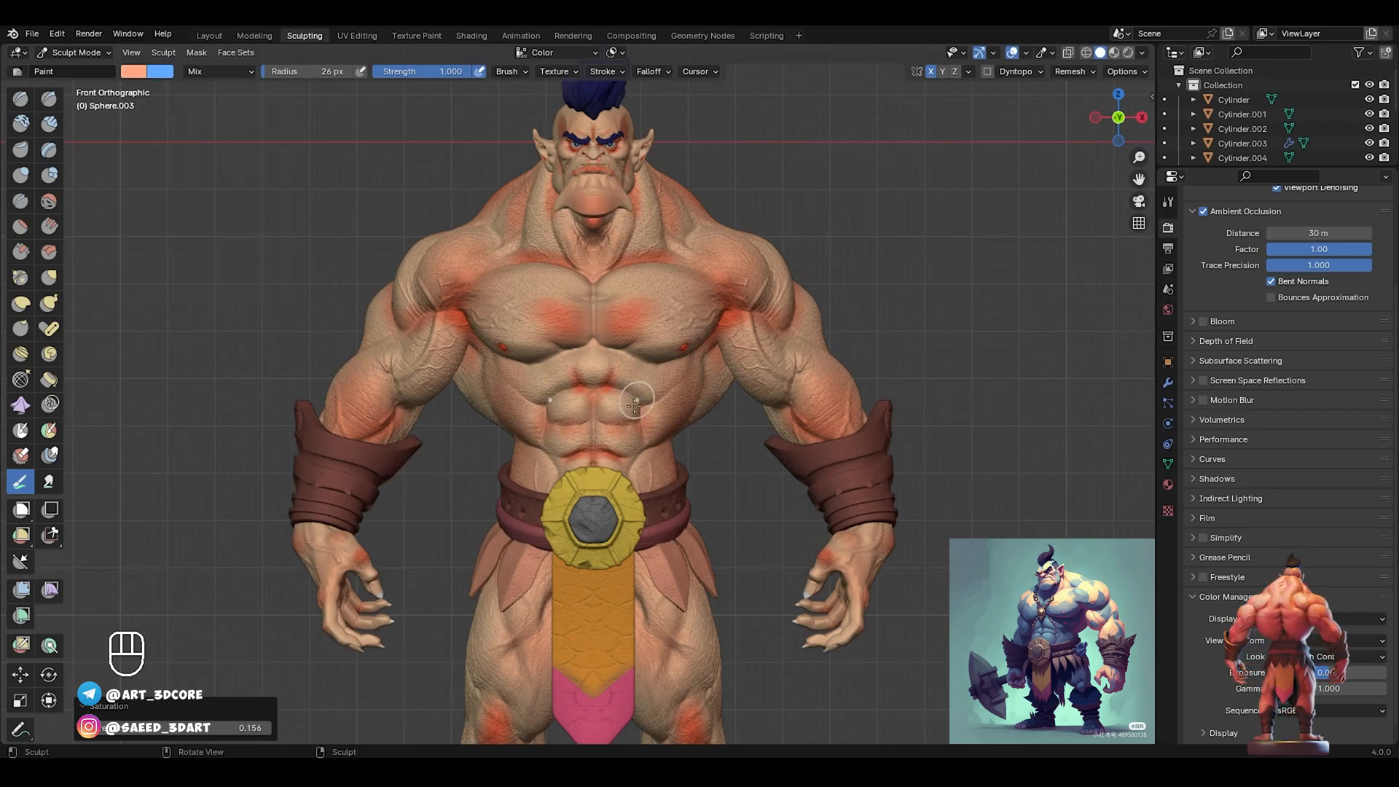
{"action": "key", "text": "f"}
{"action": "left_click", "coordinate": [726, 400]}
{"action": "mouse_move", "coordinate": [800, 354]}
{"action": "left_mouse_down"}
{"action": "mouse_move", "coordinate": [821, 405]}
{"action": "mouse_move", "coordinate": [800, 360]}
{"action": "mouse_move", "coordinate": [815, 329]}
{"action": "left_mouse_up"}
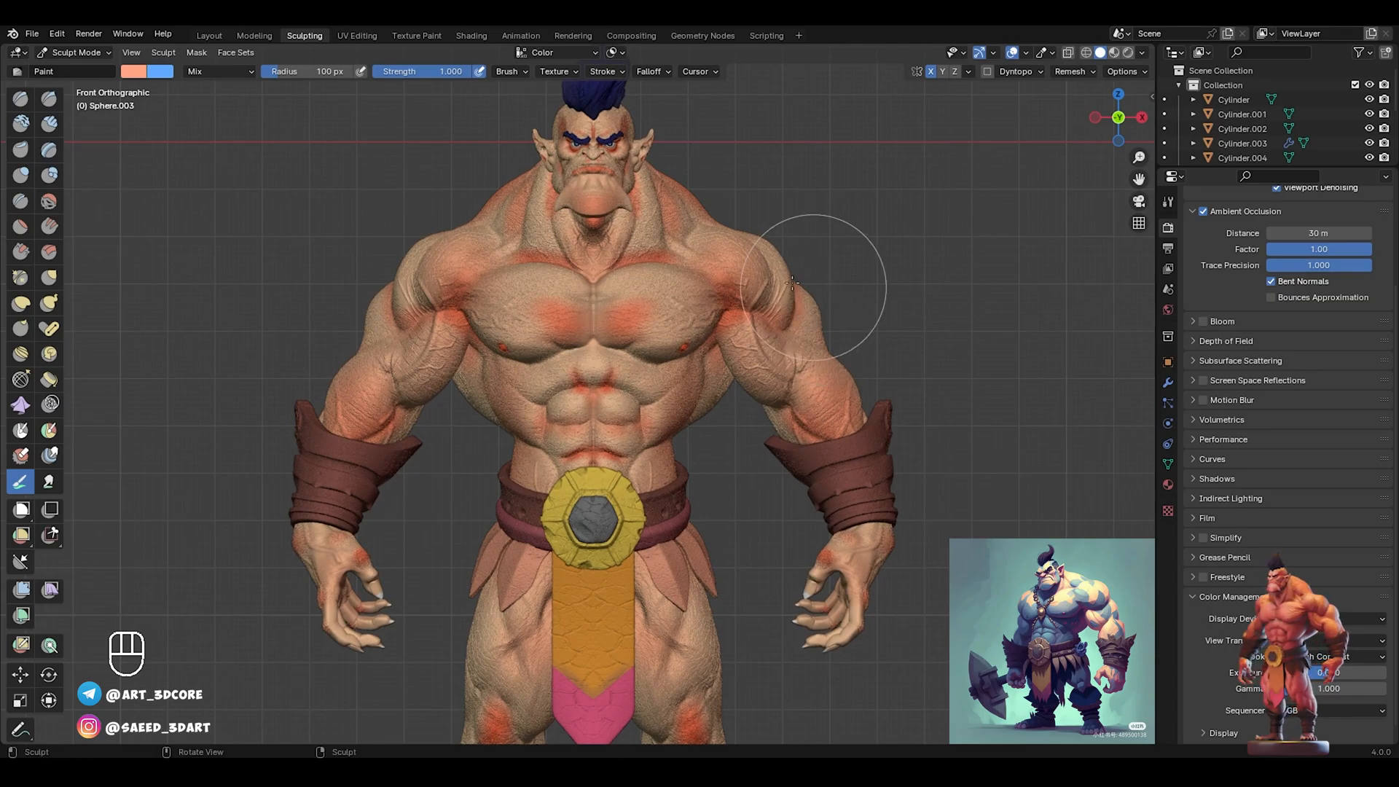
{"action": "mouse_move", "coordinate": [516, 253]}
{"action": "left_mouse_down"}
{"action": "mouse_move", "coordinate": [652, 251]}
{"action": "mouse_move", "coordinate": [478, 333]}
{"action": "left_mouse_up"}
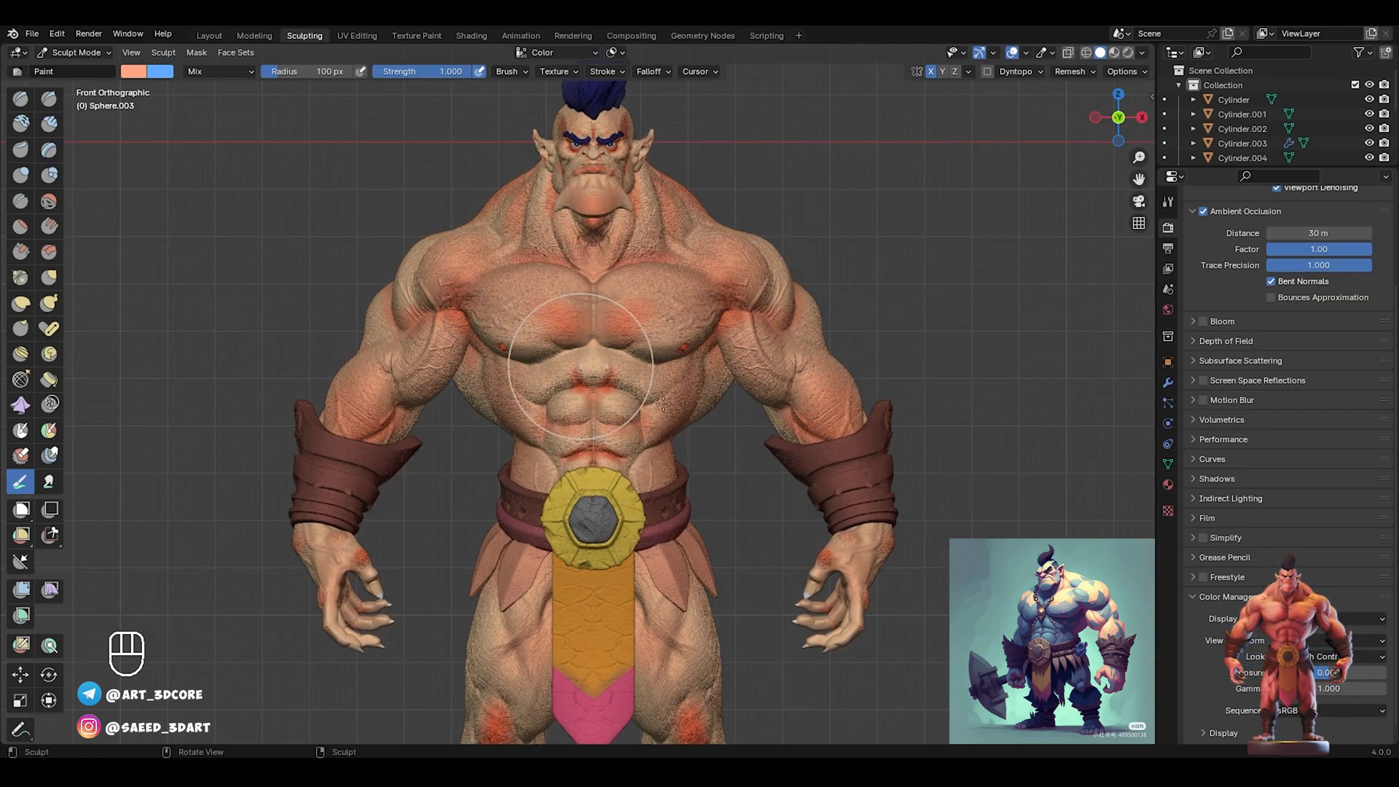
{"action": "left_click_drag", "start_coordinate": [689, 503], "coordinate": [704, 546], "text": "alt+shift"}
{"action": "scroll", "coordinate": [685, 352], "scroll_direction": "down", "scroll_amount": 1}
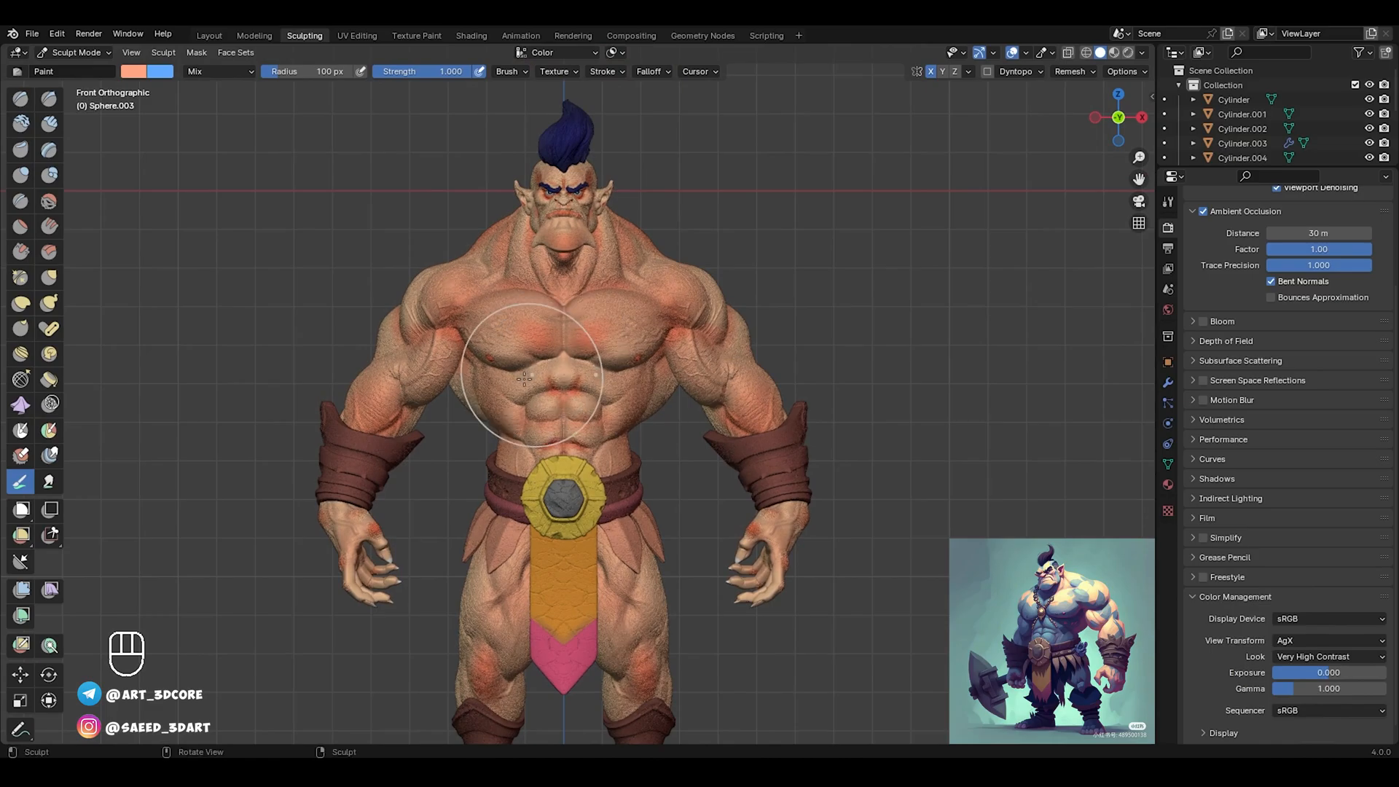
Paint a redder salmon tone, hue 0.024 and saturation 0.540, over the ogre's torso, arms and hands from several angles
{"action": "left_click", "coordinate": [135, 72]}
{"action": "left_click", "coordinate": [186, 182]}
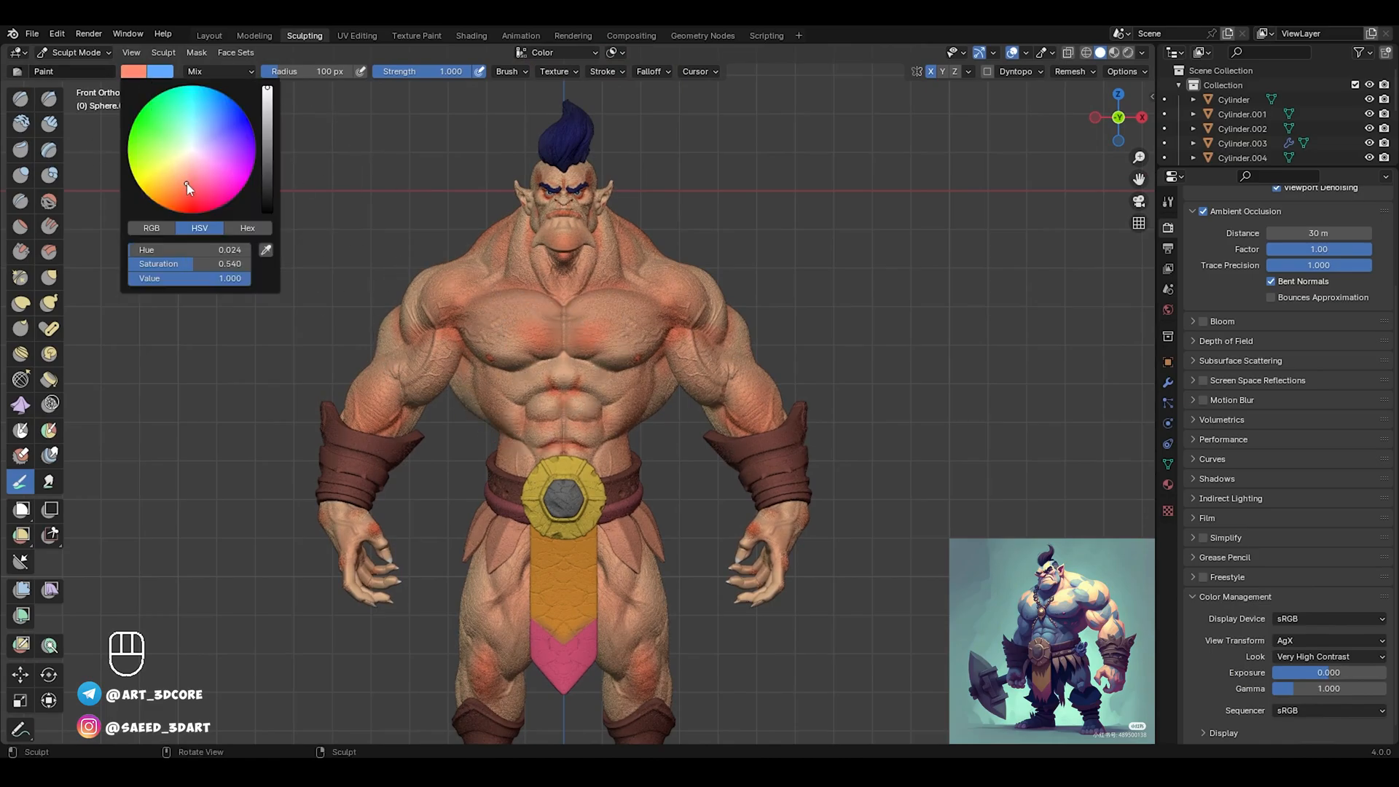
{"action": "left_click_drag", "start_coordinate": [762, 315], "coordinate": [651, 372]}
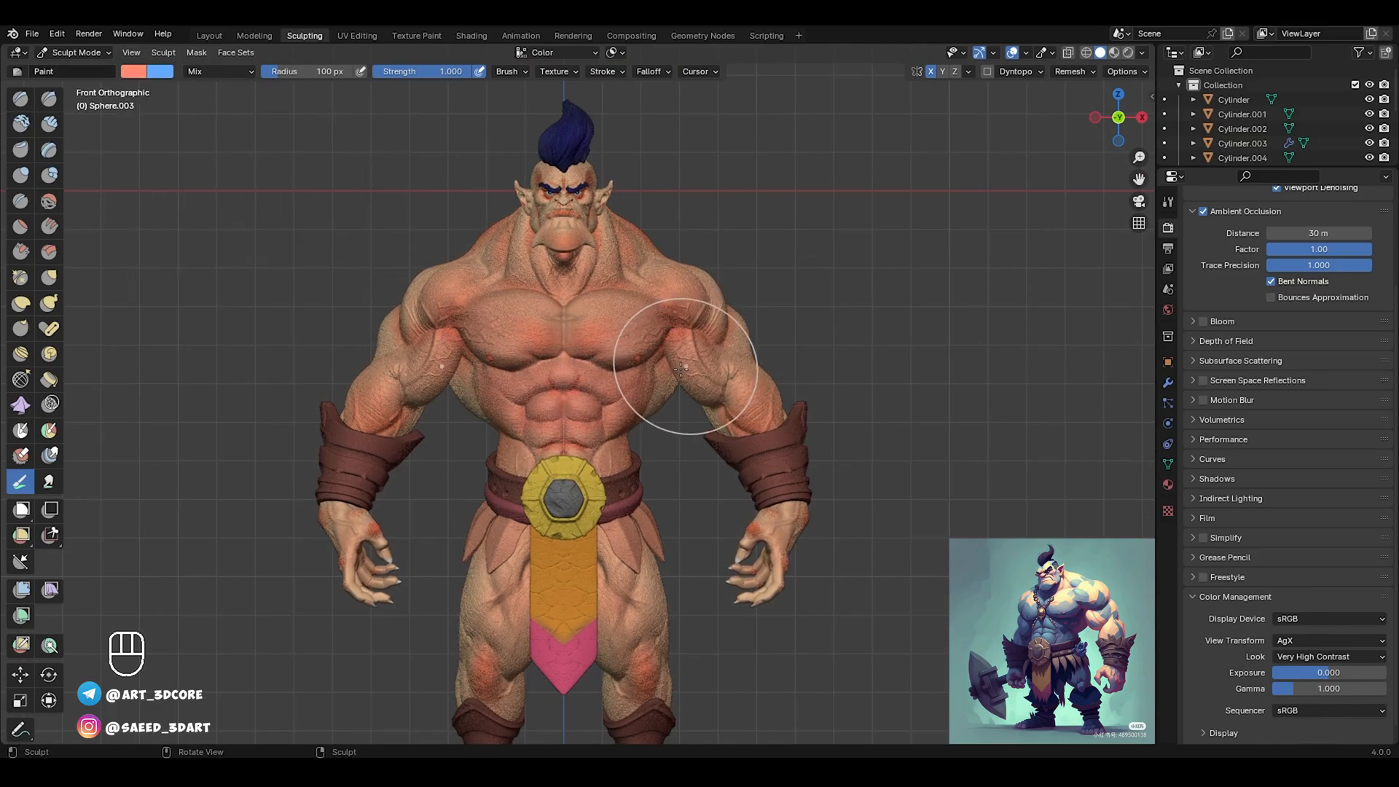
{"action": "key", "text": "ctrl+z"}
{"action": "middle_click_drag", "start_coordinate": [849, 351], "coordinate": [594, 363], "text": "alt"}
{"action": "scroll", "coordinate": [594, 363], "scroll_direction": "down", "scroll_amount": 1}
{"action": "mouse_move", "coordinate": [583, 393]}
{"action": "left_mouse_down"}
{"action": "mouse_move", "coordinate": [512, 337]}
{"action": "mouse_move", "coordinate": [457, 369]}
{"action": "mouse_move", "coordinate": [559, 349]}
{"action": "mouse_move", "coordinate": [681, 357]}
{"action": "mouse_move", "coordinate": [655, 364]}
{"action": "left_mouse_up"}
{"action": "middle_click_drag", "start_coordinate": [570, 473], "coordinate": [568, 594]}
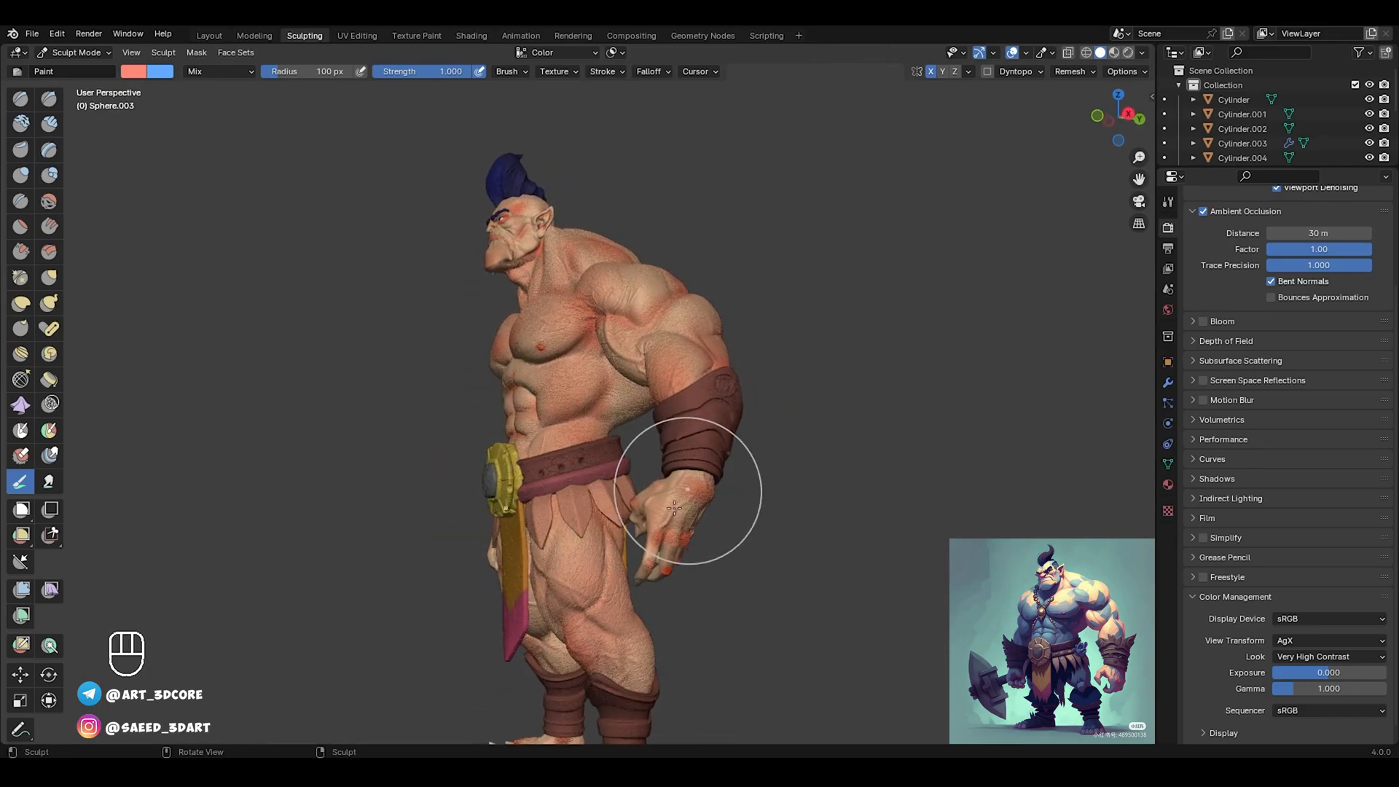
{"action": "left_click_drag", "start_coordinate": [514, 532], "coordinate": [594, 467], "text": "alt"}
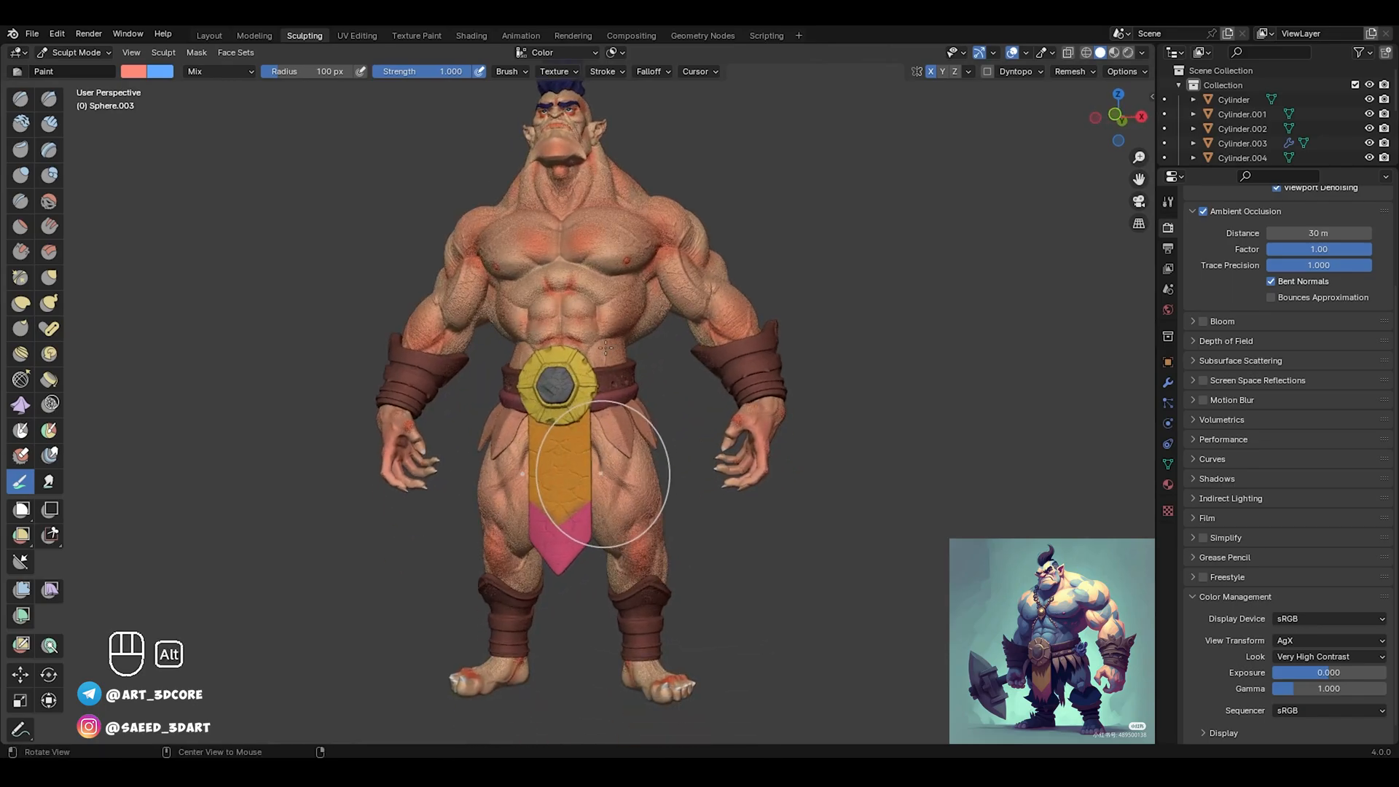
{"action": "mouse_move", "coordinate": [583, 381]}
{"action": "left_mouse_down", "text": "alt"}
{"action": "mouse_move", "coordinate": [637, 401]}
{"action": "mouse_move", "coordinate": [650, 355]}
{"action": "left_mouse_up", "text": "alt"}
Switch the viewport shading to Material Preview and return the body to Object Mode
{"action": "key", "text": "z"}
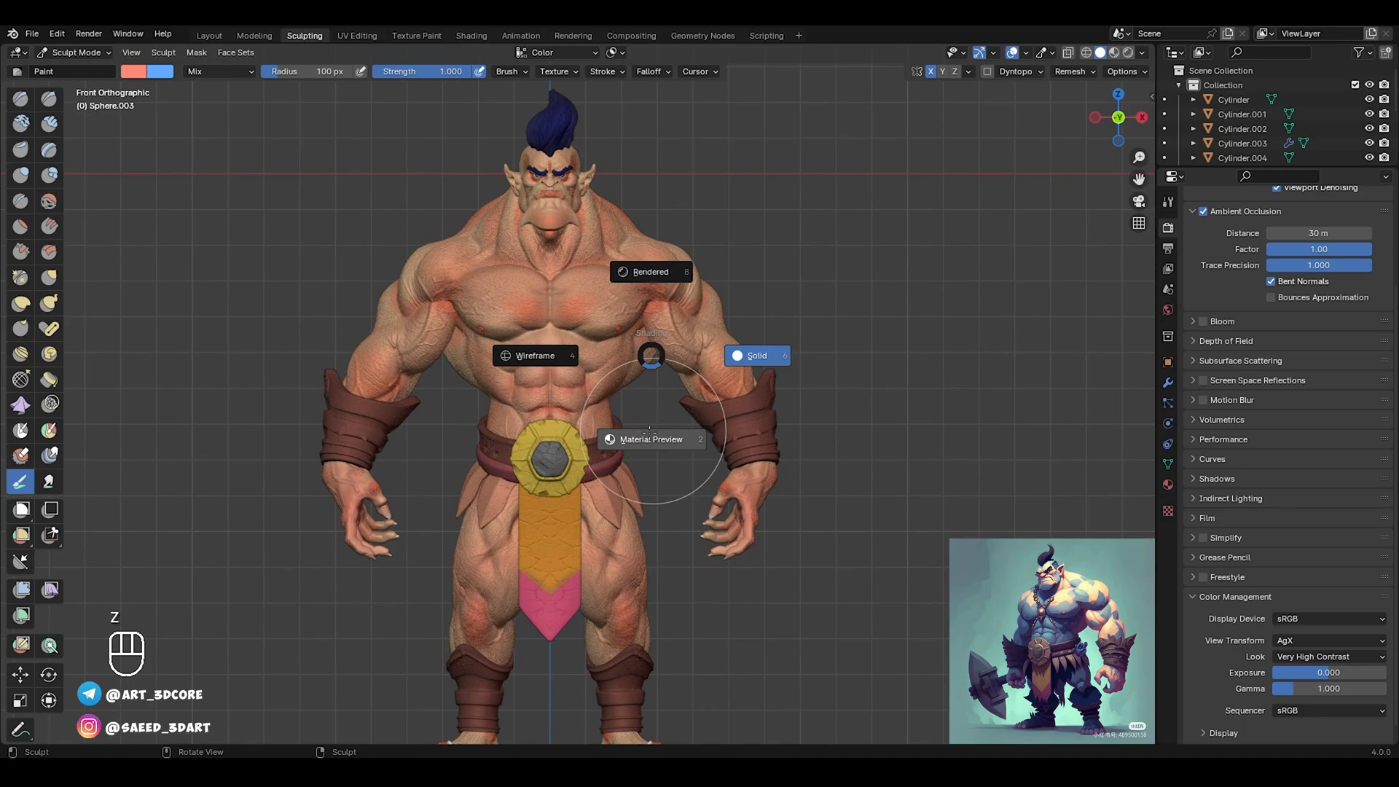
{"action": "left_click", "coordinate": [651, 440]}
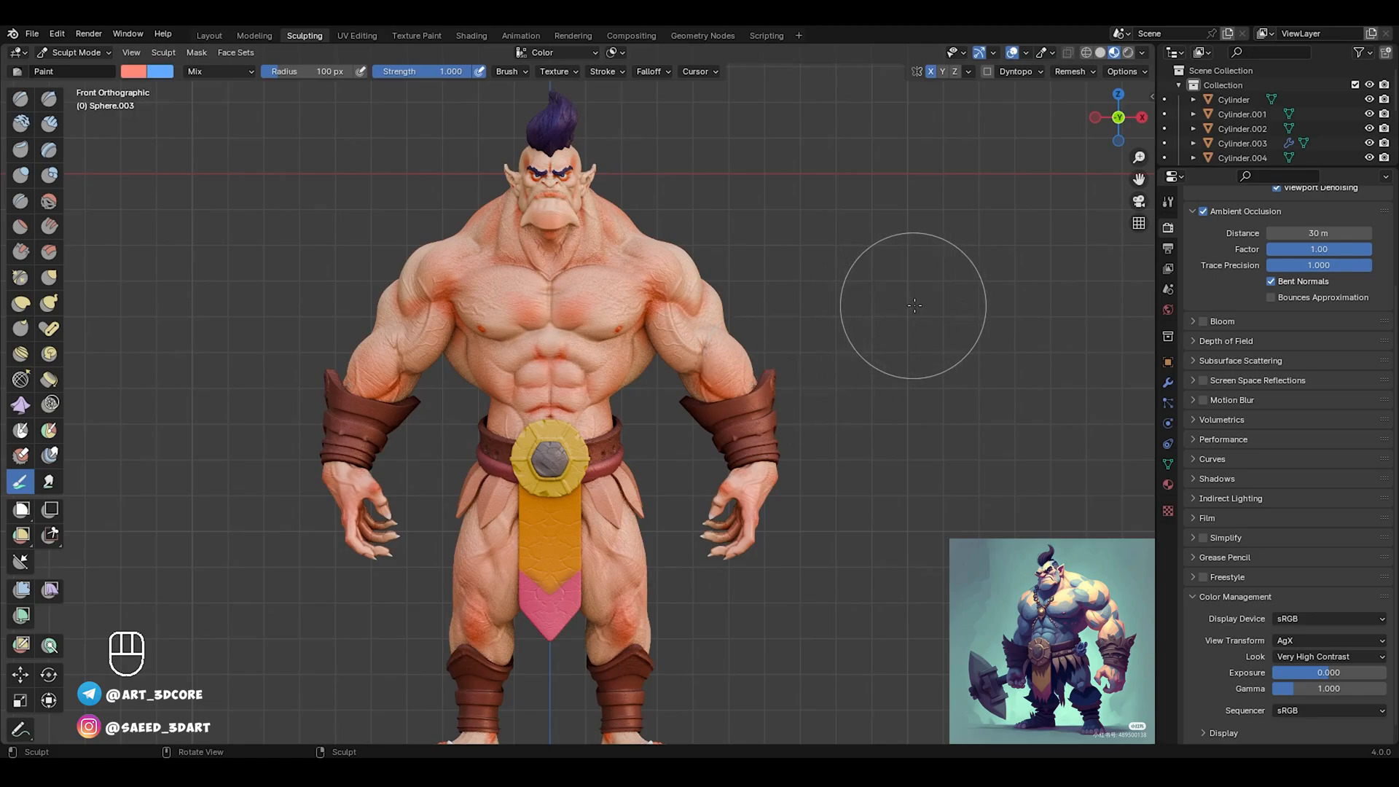
{"action": "key", "text": "ctrl+Tab"}
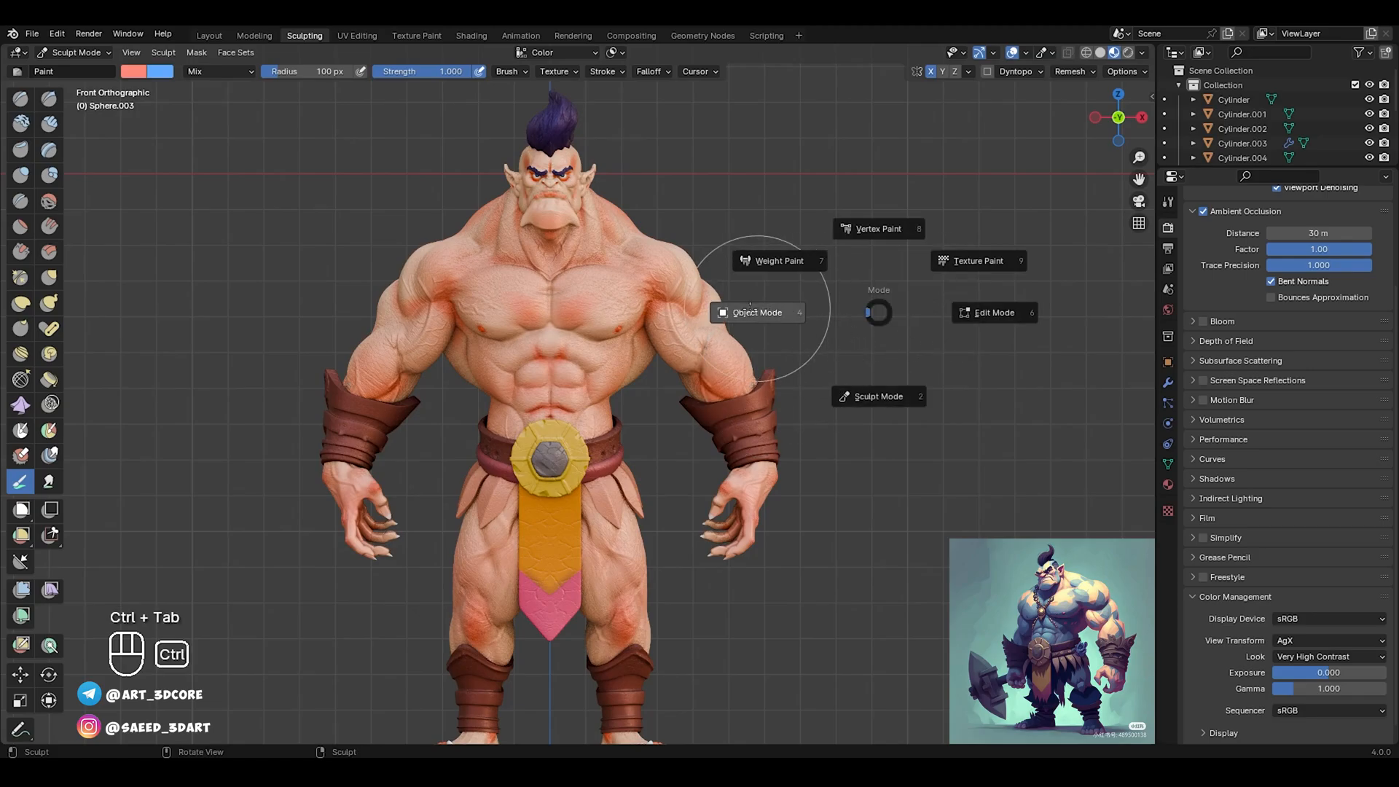
{"action": "left_click", "coordinate": [820, 348]}
{"action": "left_click", "coordinate": [816, 357]}
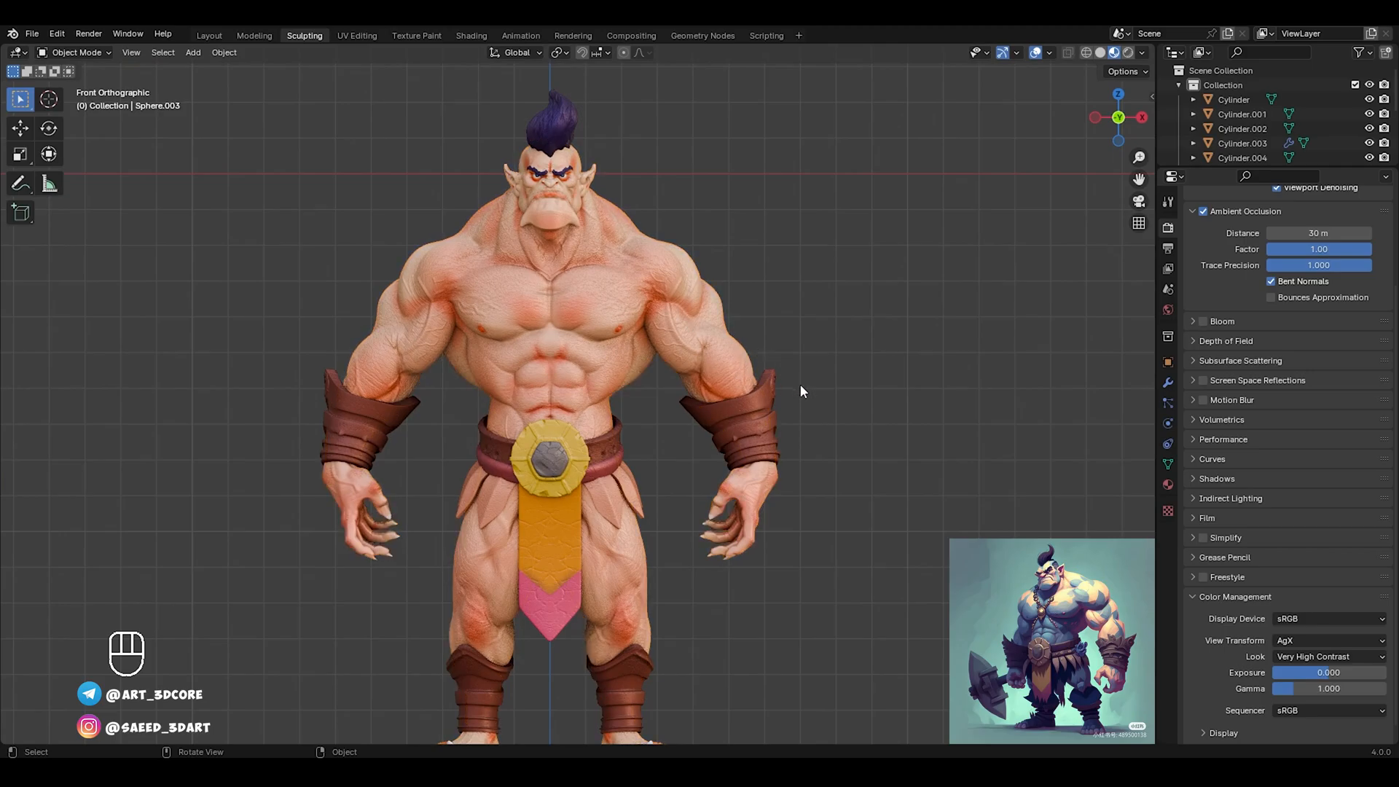
Select the forearm bracers and make their shared material a separate single-user copy
{"action": "middle_click_drag", "start_coordinate": [790, 367], "coordinate": [699, 368], "text": "shift"}
{"action": "scroll", "coordinate": [784, 369], "scroll_direction": "up", "scroll_amount": 4}
{"action": "middle_click_drag", "start_coordinate": [732, 413], "coordinate": [749, 386], "text": "ctrl+alt"}
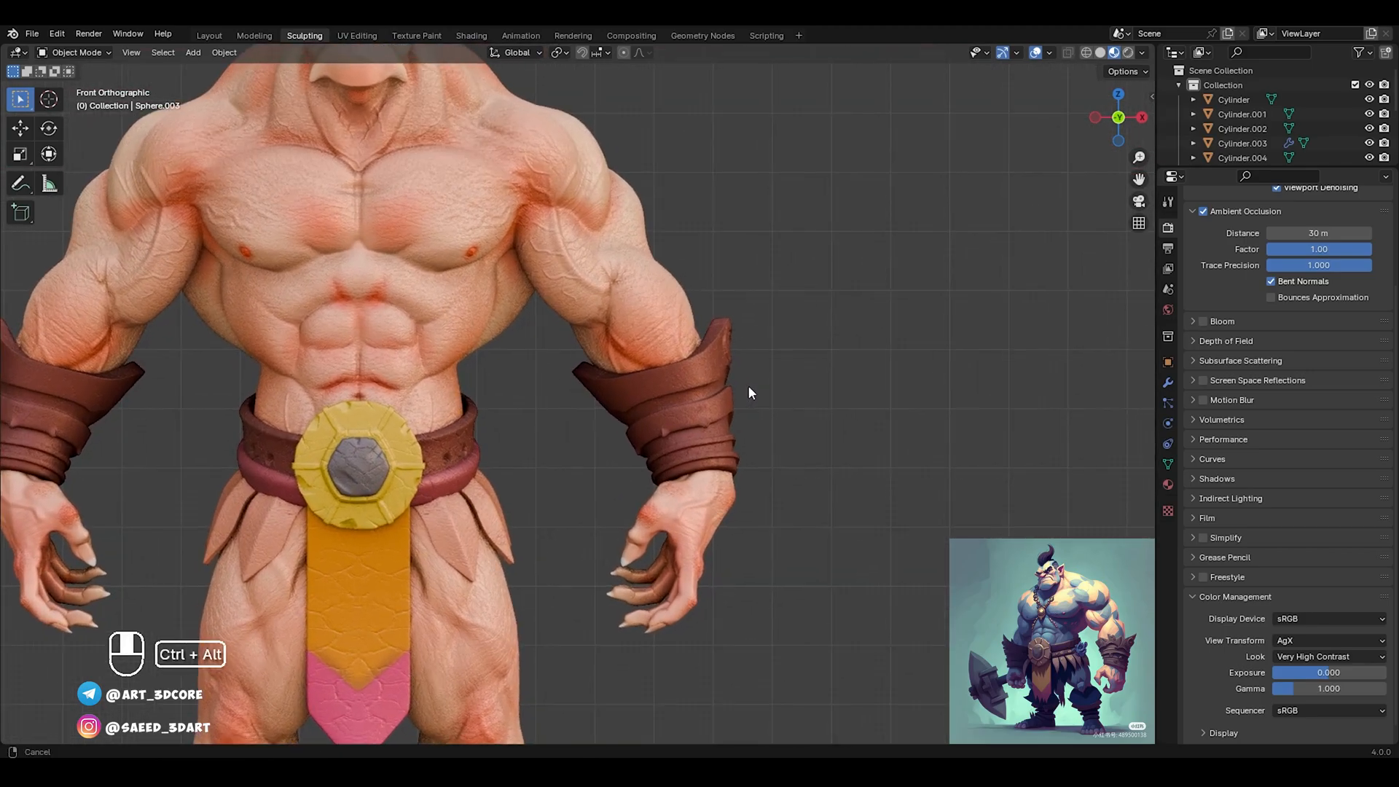
{"action": "left_click", "coordinate": [684, 405]}
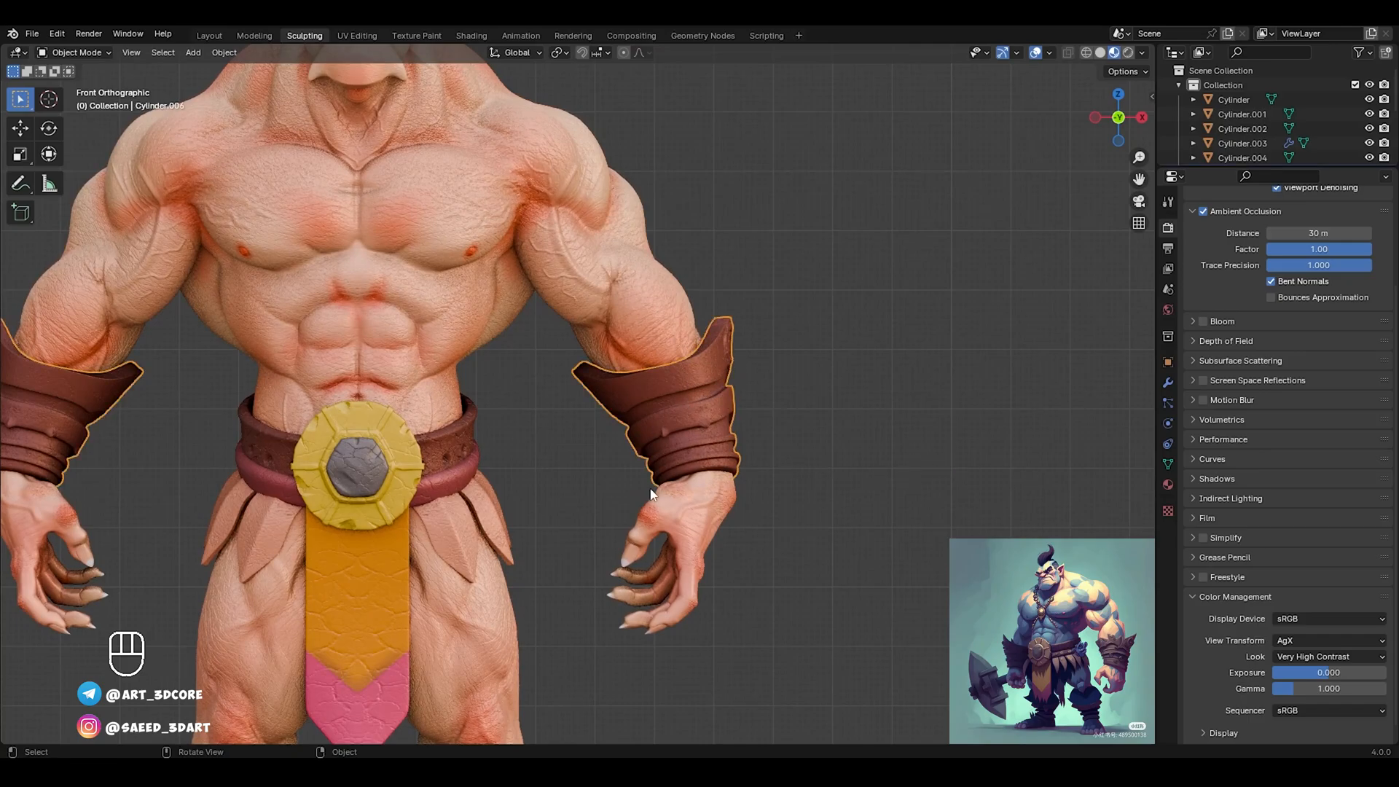
{"action": "middle_click_drag", "start_coordinate": [652, 494], "coordinate": [593, 430], "text": "shift"}
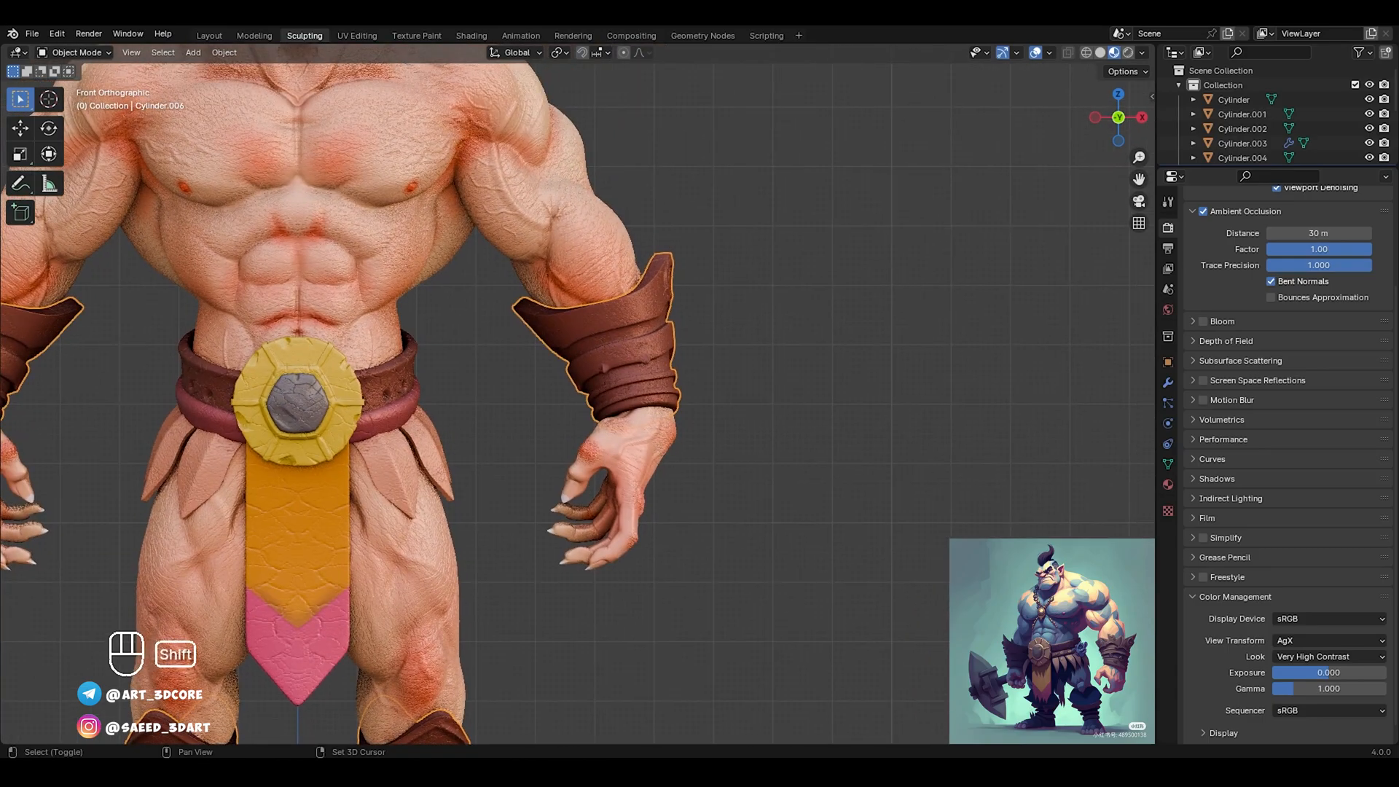
{"action": "left_click", "coordinate": [1168, 382]}
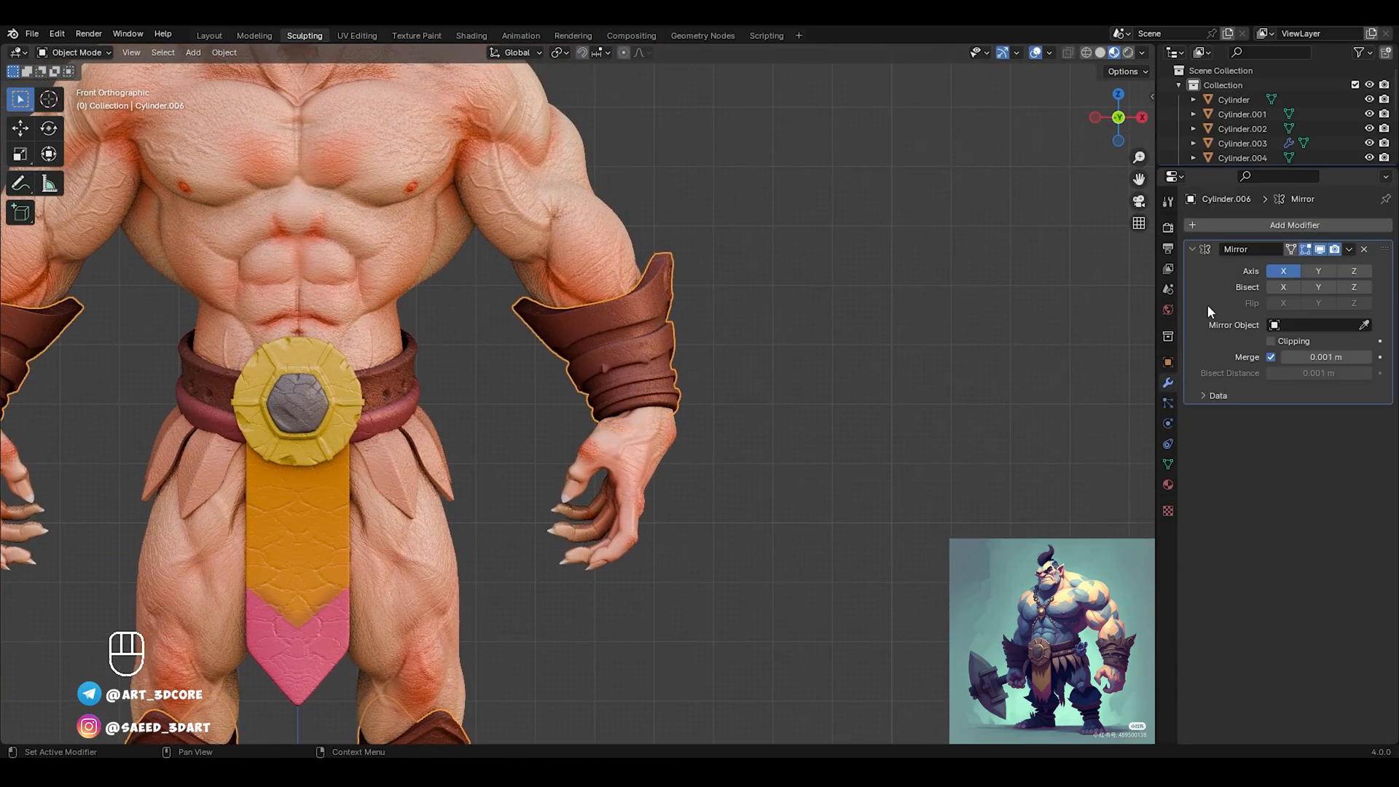
{"action": "left_click", "coordinate": [1168, 485]}
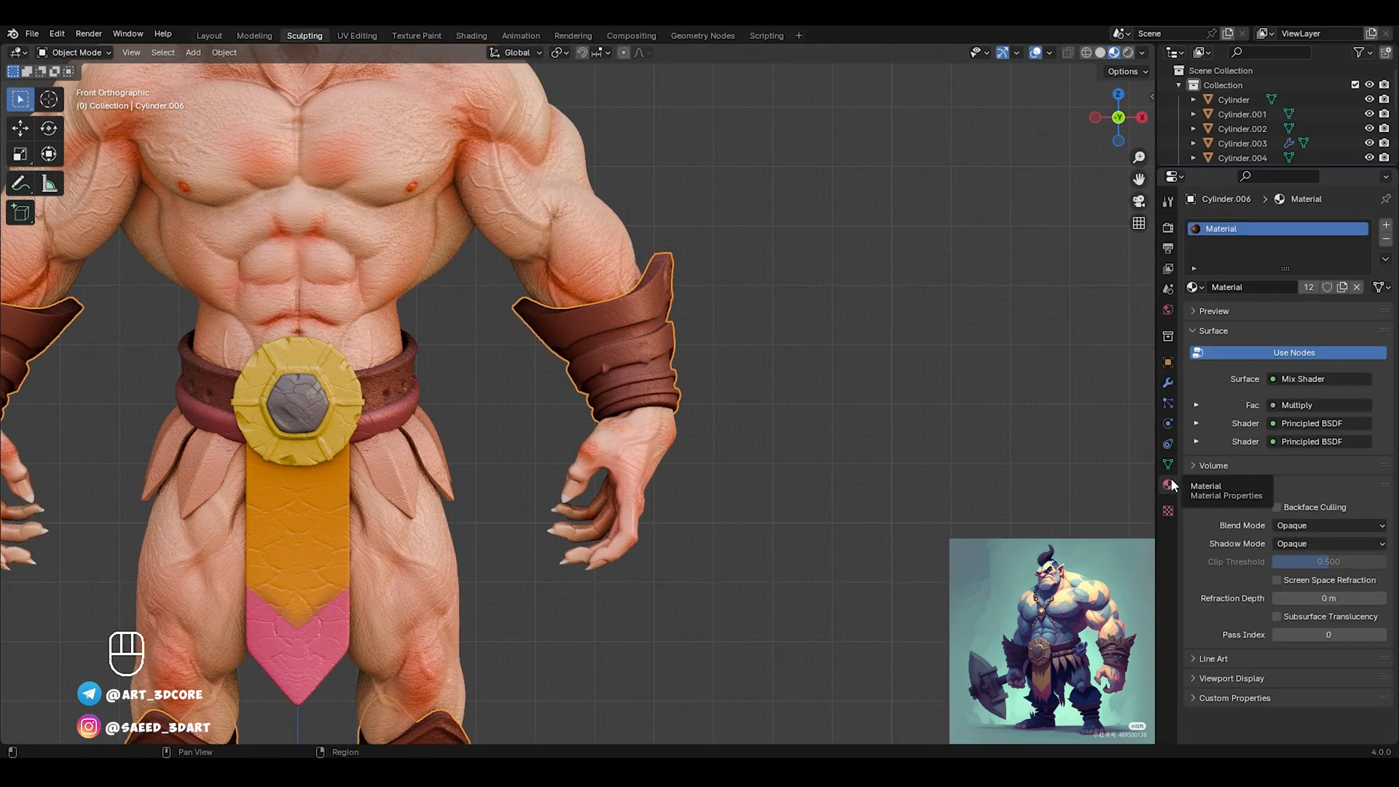
{"action": "left_click", "coordinate": [1342, 288]}
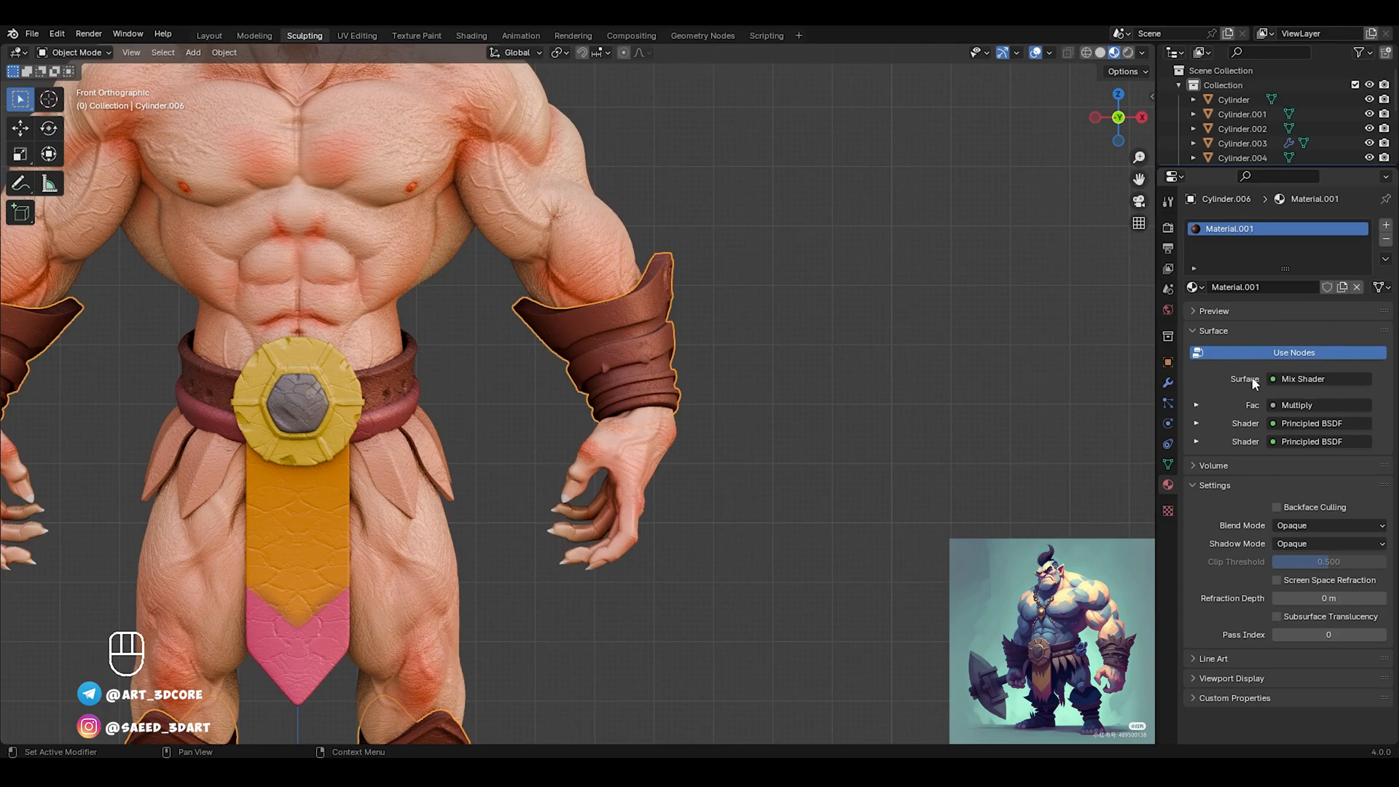
Set Metallic to 0.357 on the first Principled BSDF of the bracers' material, leaving the bracers deselected
{"action": "left_click", "coordinate": [1196, 423]}
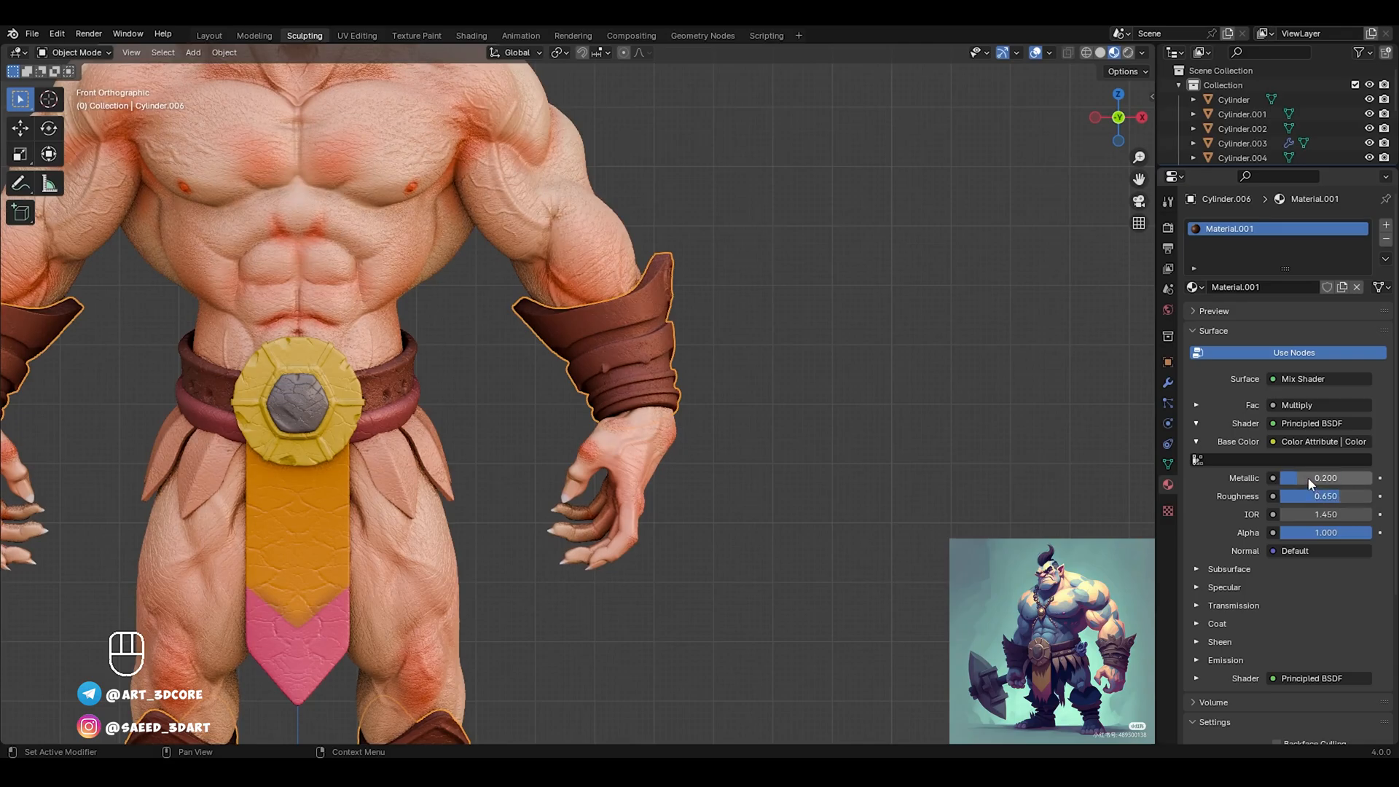
{"action": "left_click_drag", "start_coordinate": [1337, 478], "coordinate": [1350, 478]}
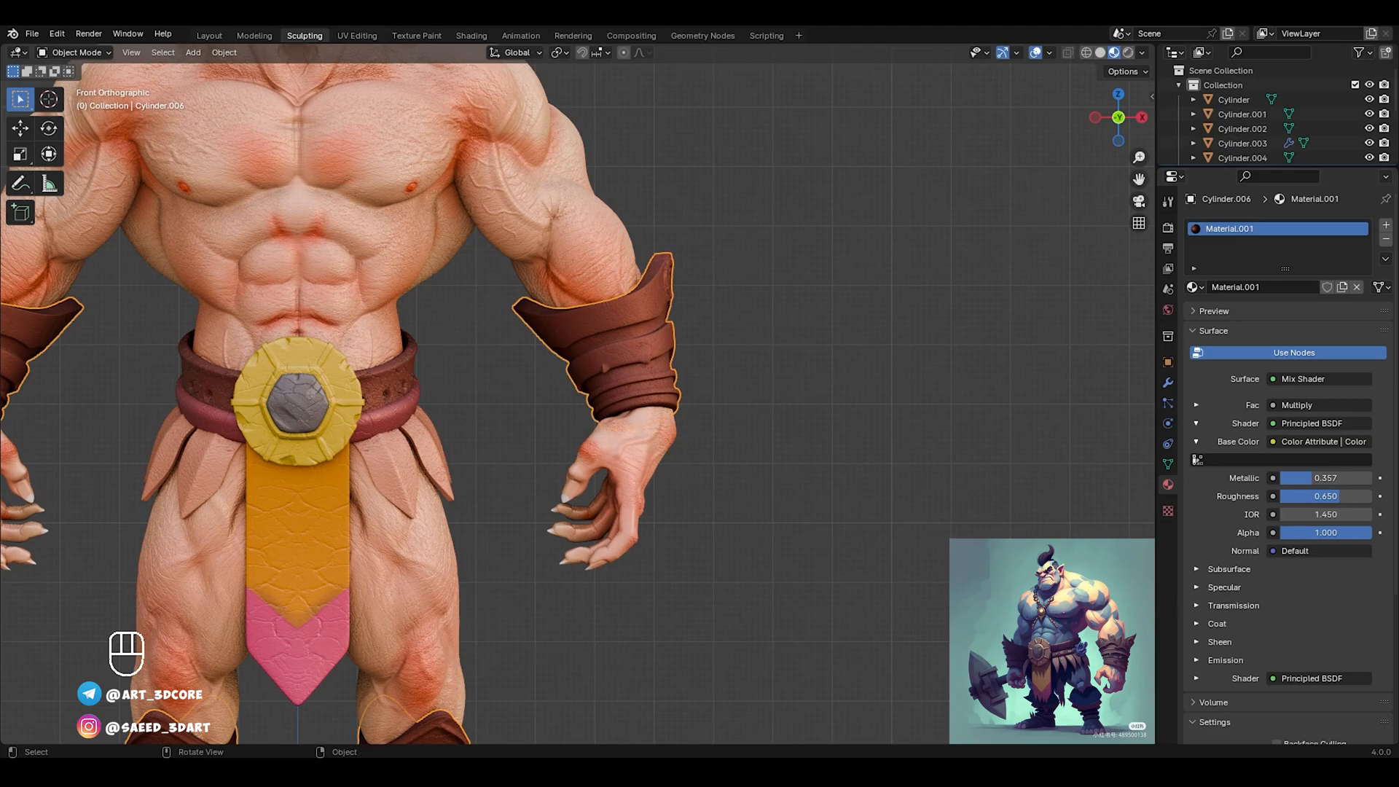
{"action": "left_click", "coordinate": [839, 486]}
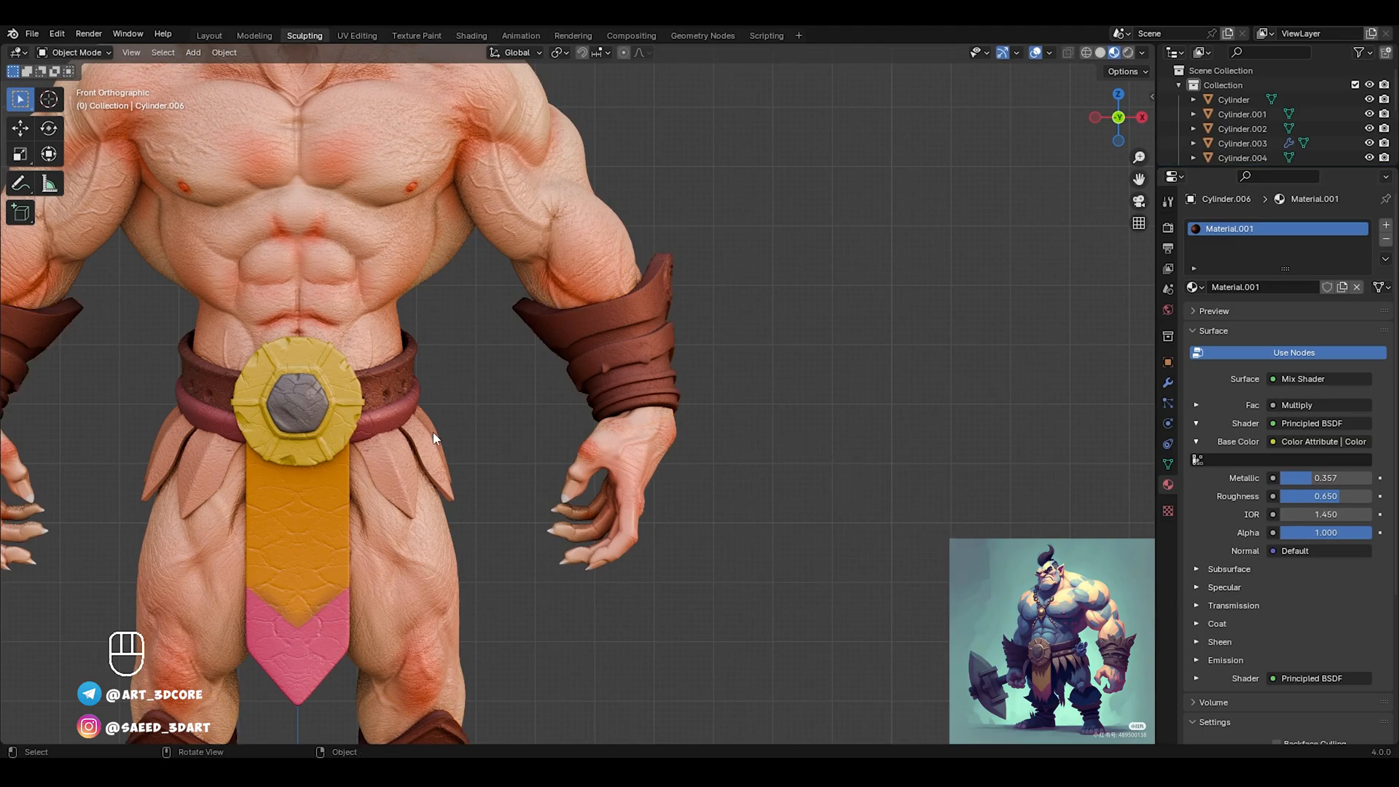
Select the yellow belt buckle disc and make its shared material a separate single-user copy
{"action": "middle_click_drag", "start_coordinate": [450, 410], "coordinate": [593, 247], "text": "shift"}
{"action": "left_click", "coordinate": [537, 493]}
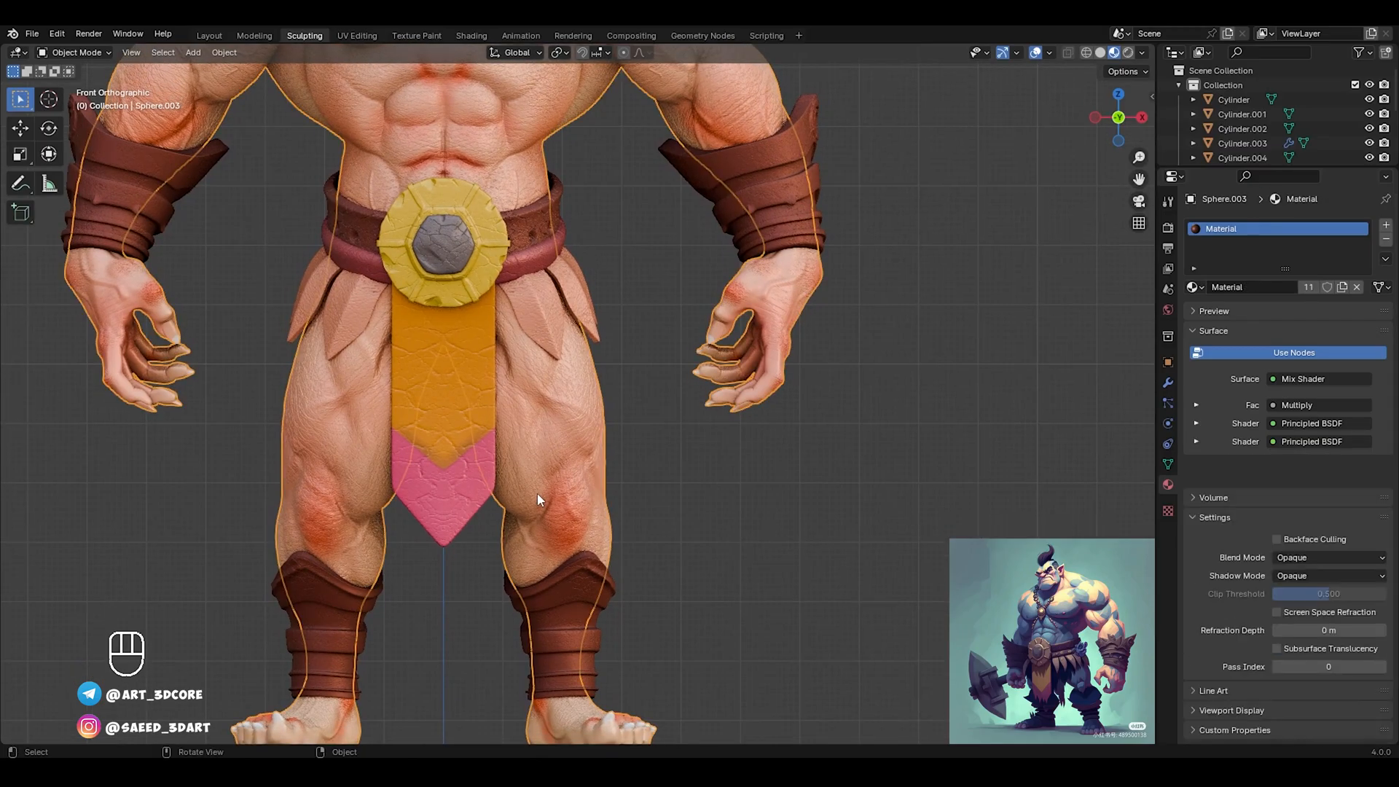
{"action": "left_click", "coordinate": [452, 239]}
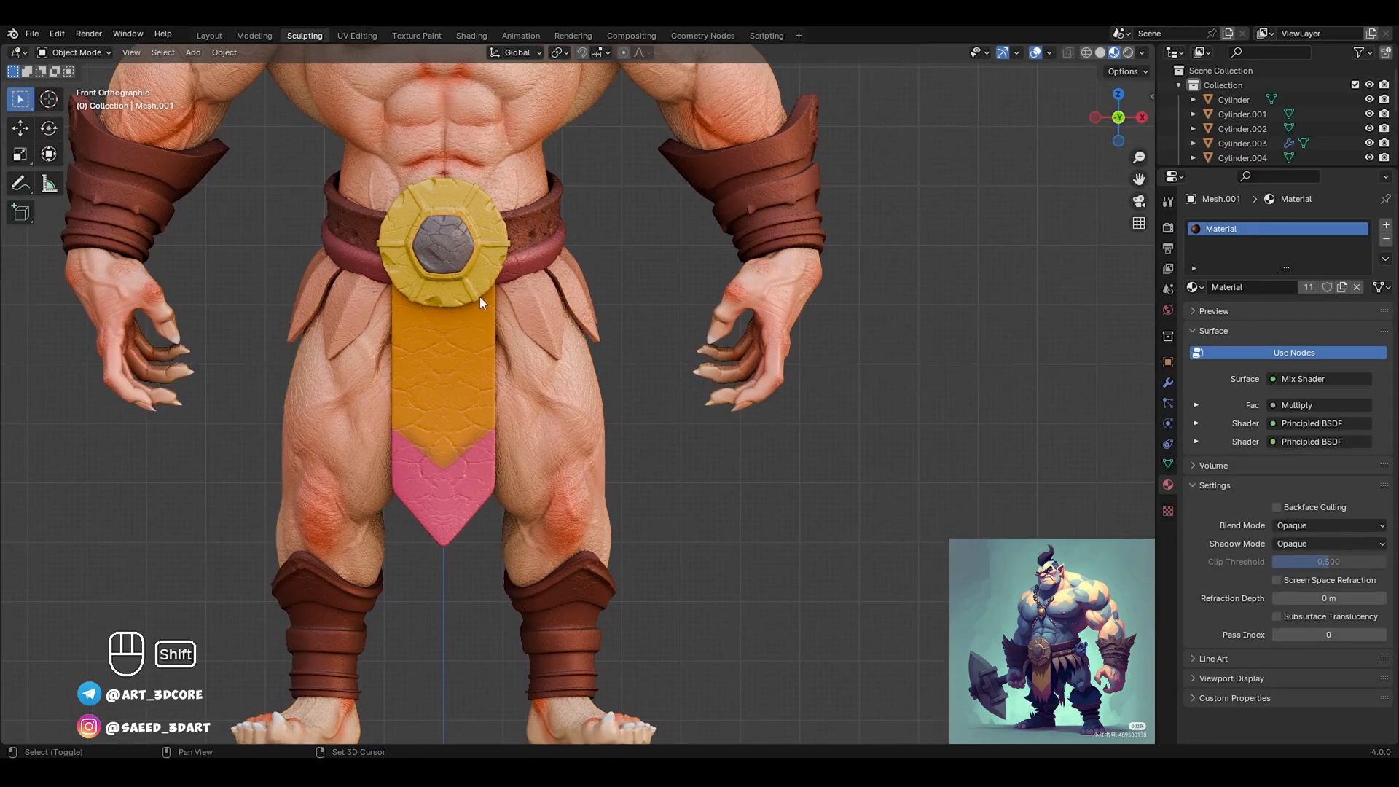
{"action": "middle_click_drag", "start_coordinate": [470, 245], "coordinate": [547, 325], "text": "shift"}
{"action": "left_click", "coordinate": [530, 384]}
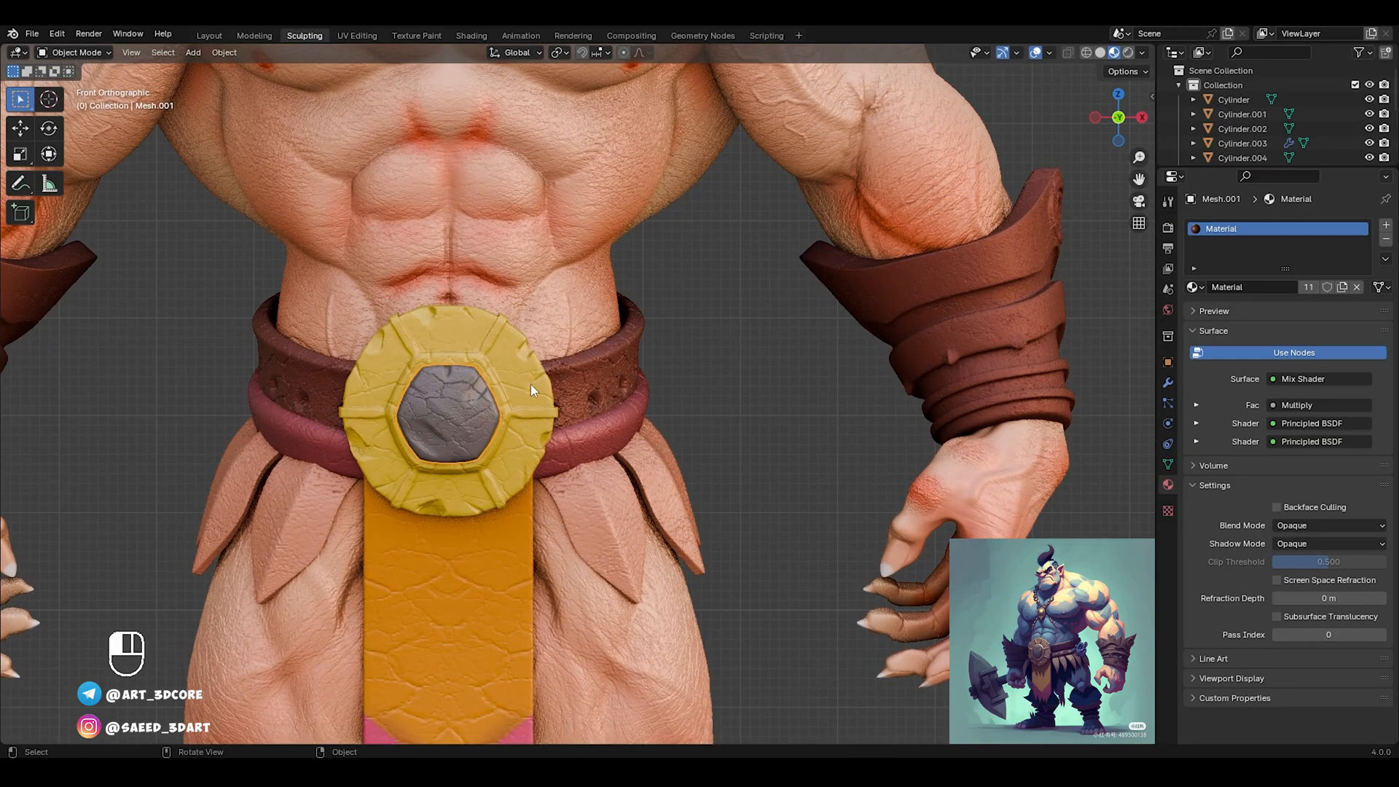
{"action": "left_click", "coordinate": [1343, 289]}
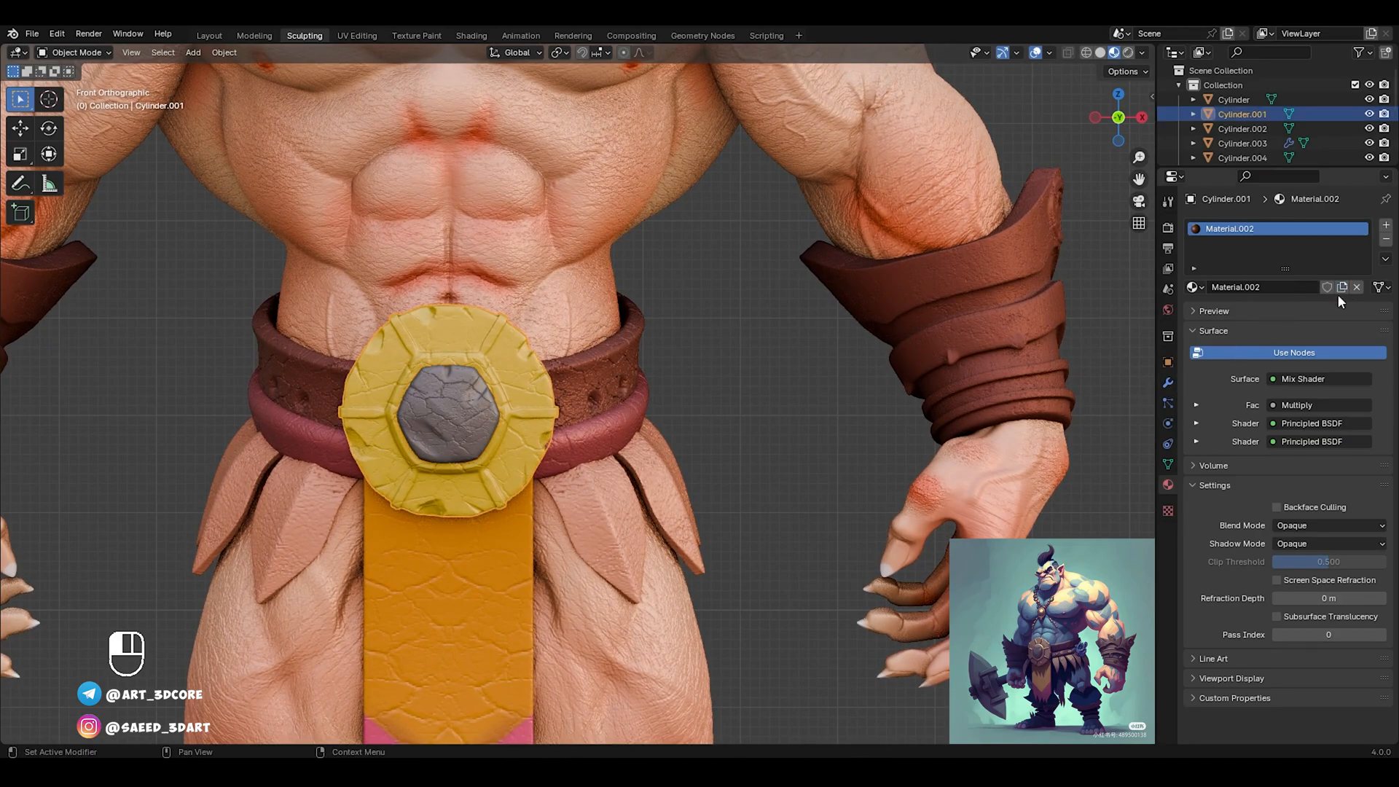
On the buckle disc's first Principled BSDF, set Metallic to 0.515 and Roughness to 0.406, leaving the disc deselected
{"action": "left_click", "coordinate": [1196, 423]}
{"action": "mouse_move", "coordinate": [1304, 478]}
{"action": "left_mouse_down"}
{"action": "mouse_move", "coordinate": [1345, 478]}
{"action": "mouse_move", "coordinate": [1316, 496]}
{"action": "left_mouse_up"}
{"action": "left_click", "coordinate": [828, 464]}
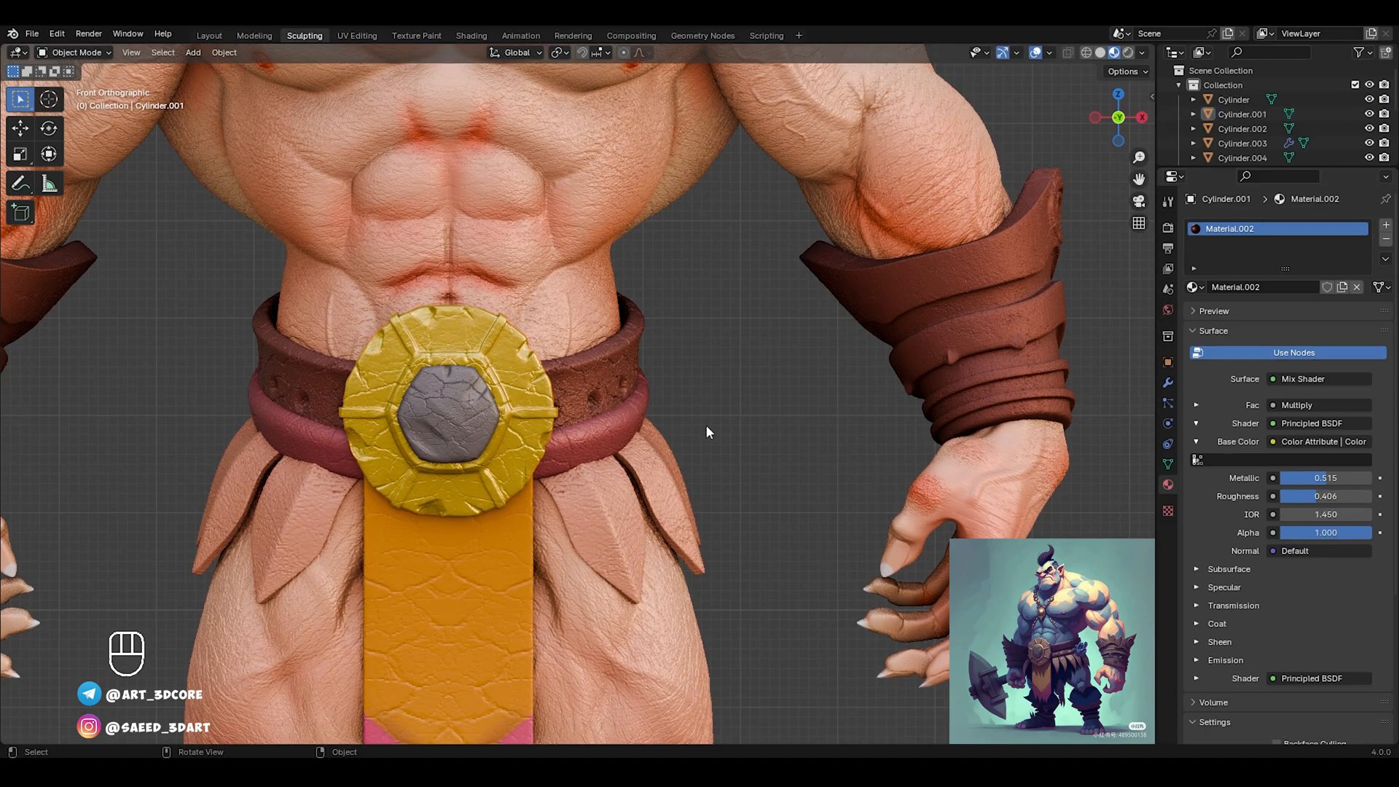
Give the grey stone in the buckle's centre its own material copy with Metallic 0.231 and Roughness 0.579
{"action": "middle_click_drag", "start_coordinate": [671, 375], "coordinate": [632, 386], "text": "ctrl"}
{"action": "left_click", "coordinate": [478, 417]}
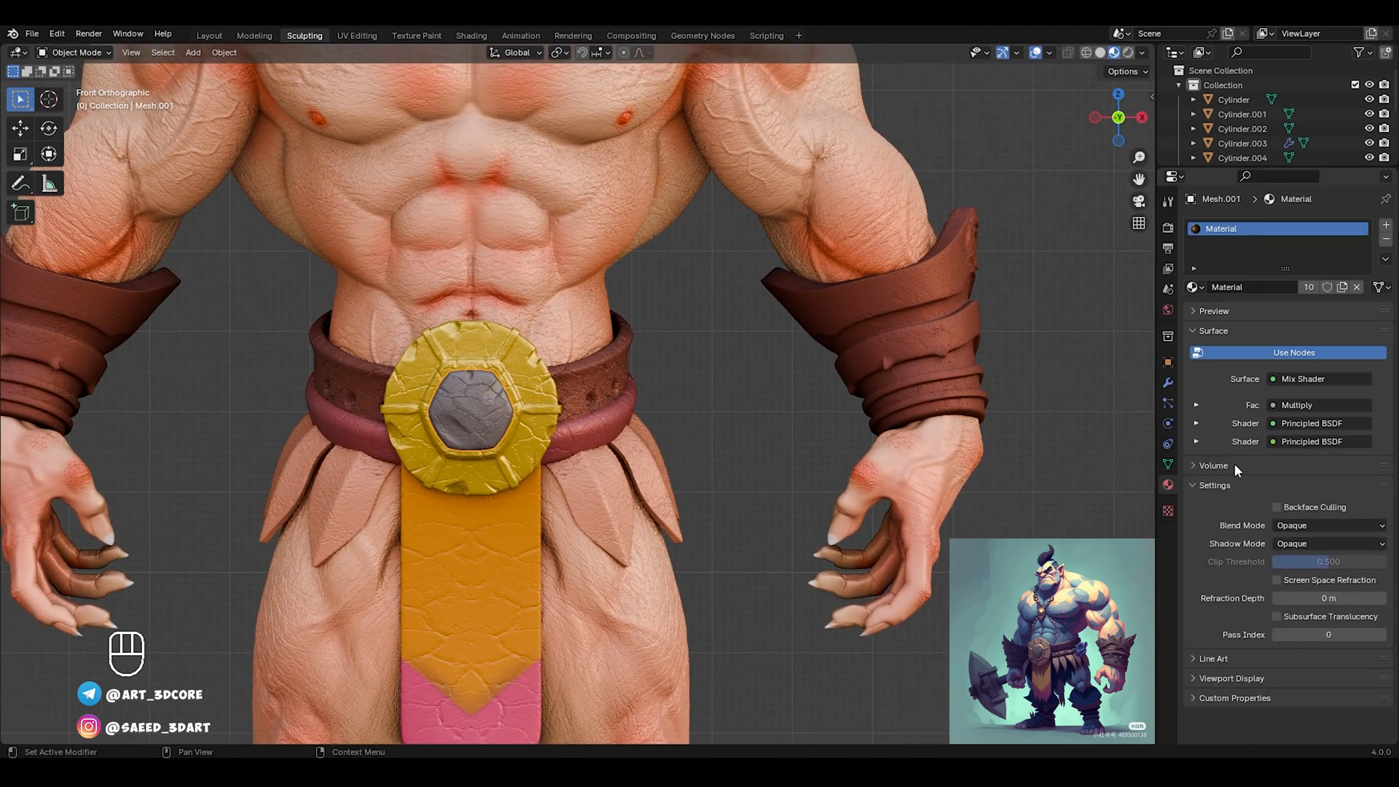
{"action": "left_click", "coordinate": [1197, 422]}
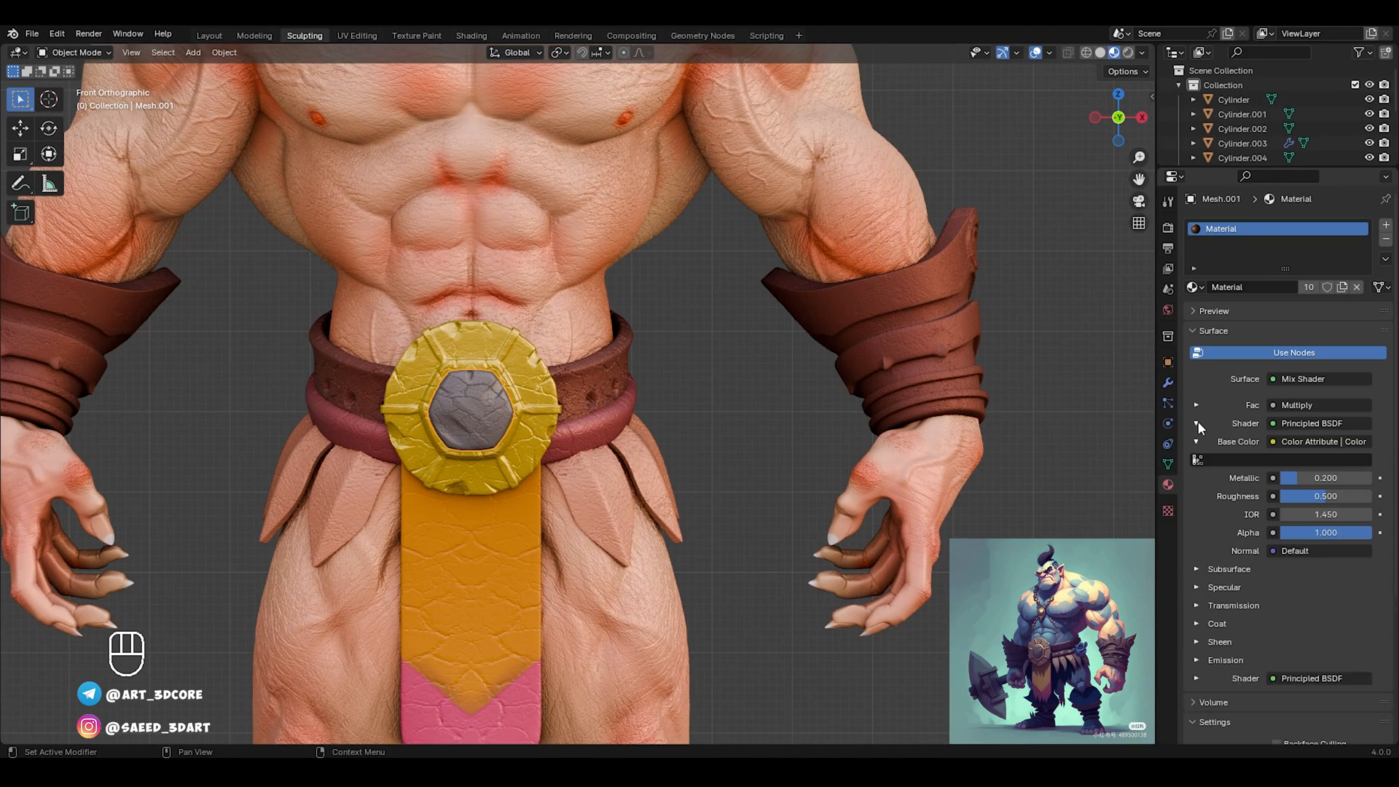
{"action": "left_click", "coordinate": [1341, 287]}
{"action": "left_click_drag", "start_coordinate": [1337, 497], "coordinate": [1326, 480]}
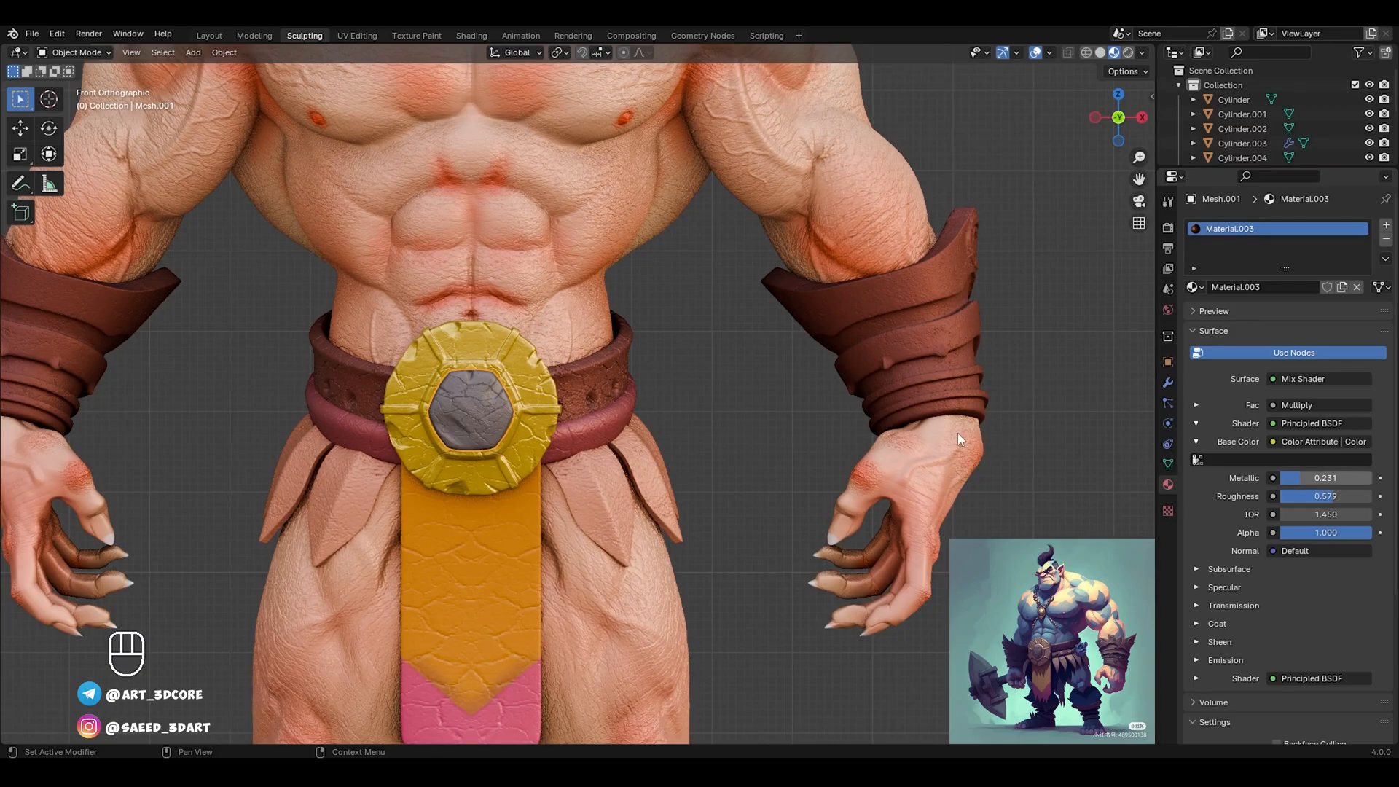
Give the orange and pink loincloth its own material copy with Metallic 0.326 and Roughness 0.642
{"action": "middle_click_drag", "start_coordinate": [715, 485], "coordinate": [738, 356], "text": "shift"}
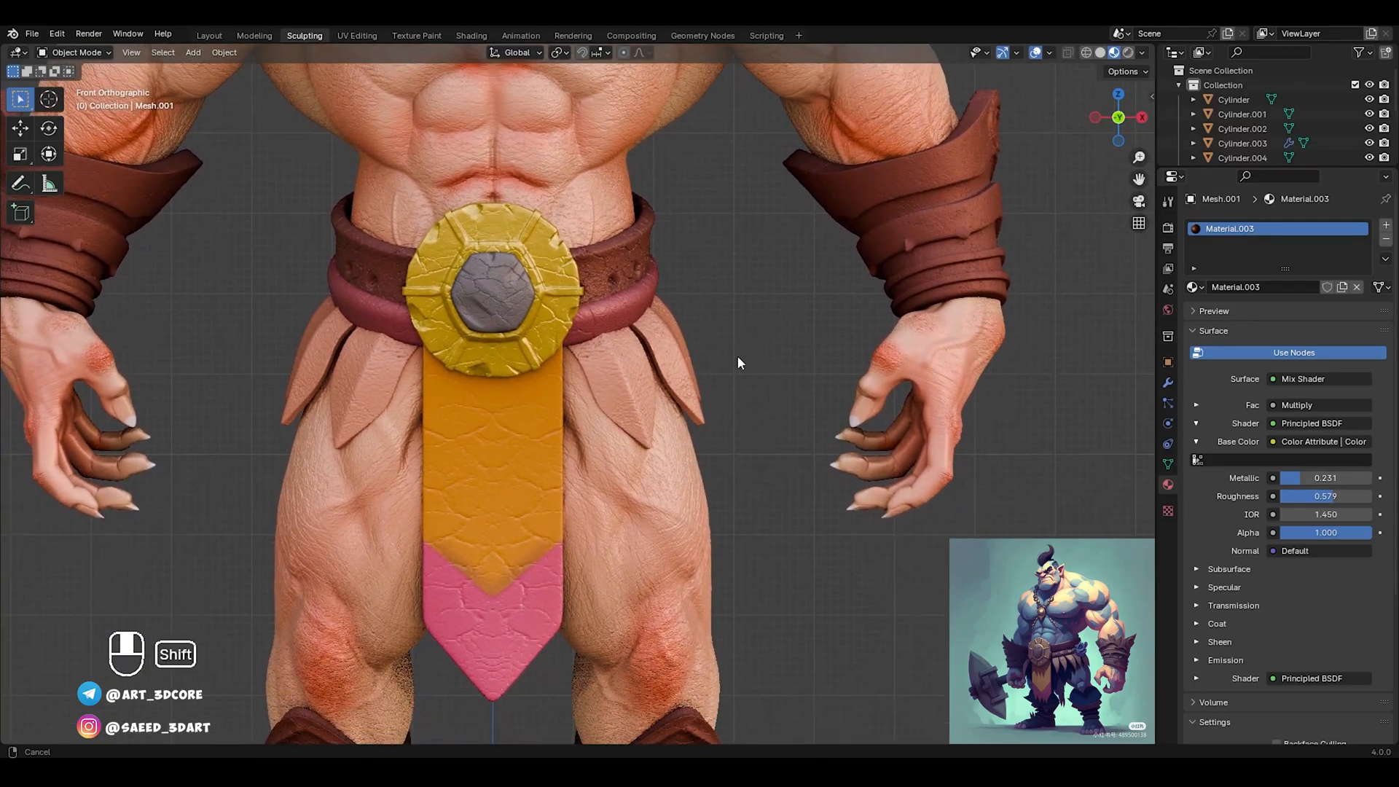
{"action": "left_click", "coordinate": [498, 496]}
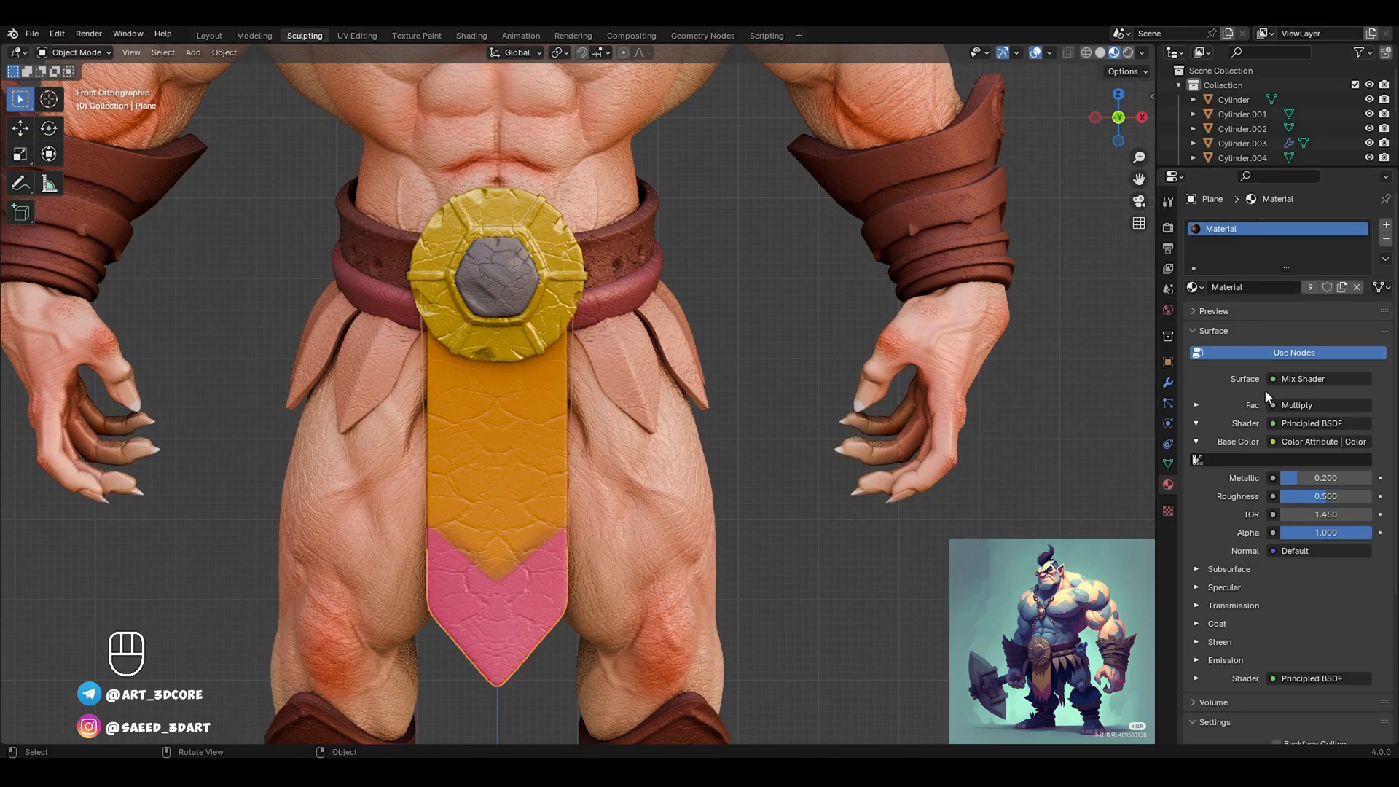
{"action": "left_click", "coordinate": [1342, 287]}
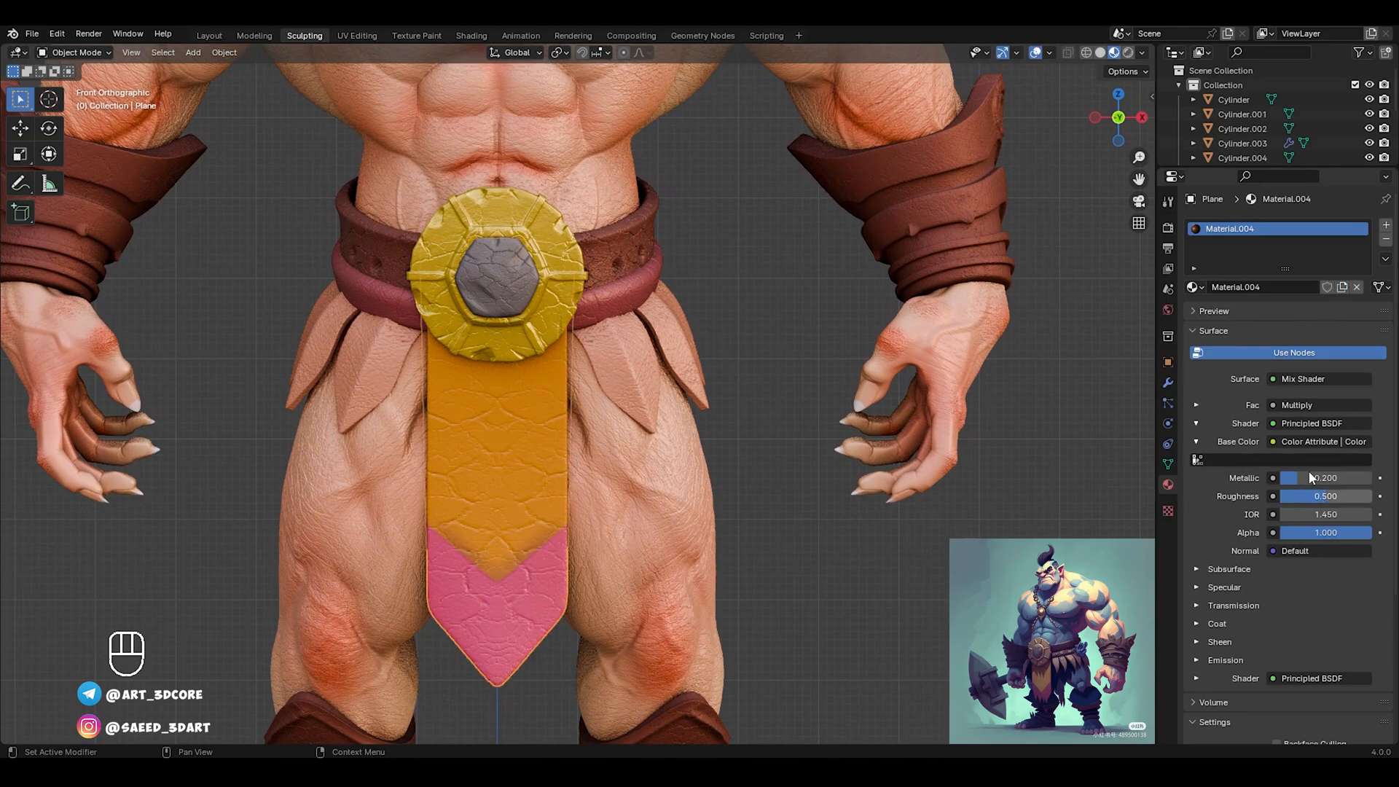
{"action": "mouse_move", "coordinate": [1301, 476]}
{"action": "left_mouse_down"}
{"action": "mouse_move", "coordinate": [1332, 477]}
{"action": "mouse_move", "coordinate": [1325, 496]}
{"action": "mouse_move", "coordinate": [1327, 479]}
{"action": "left_mouse_up"}
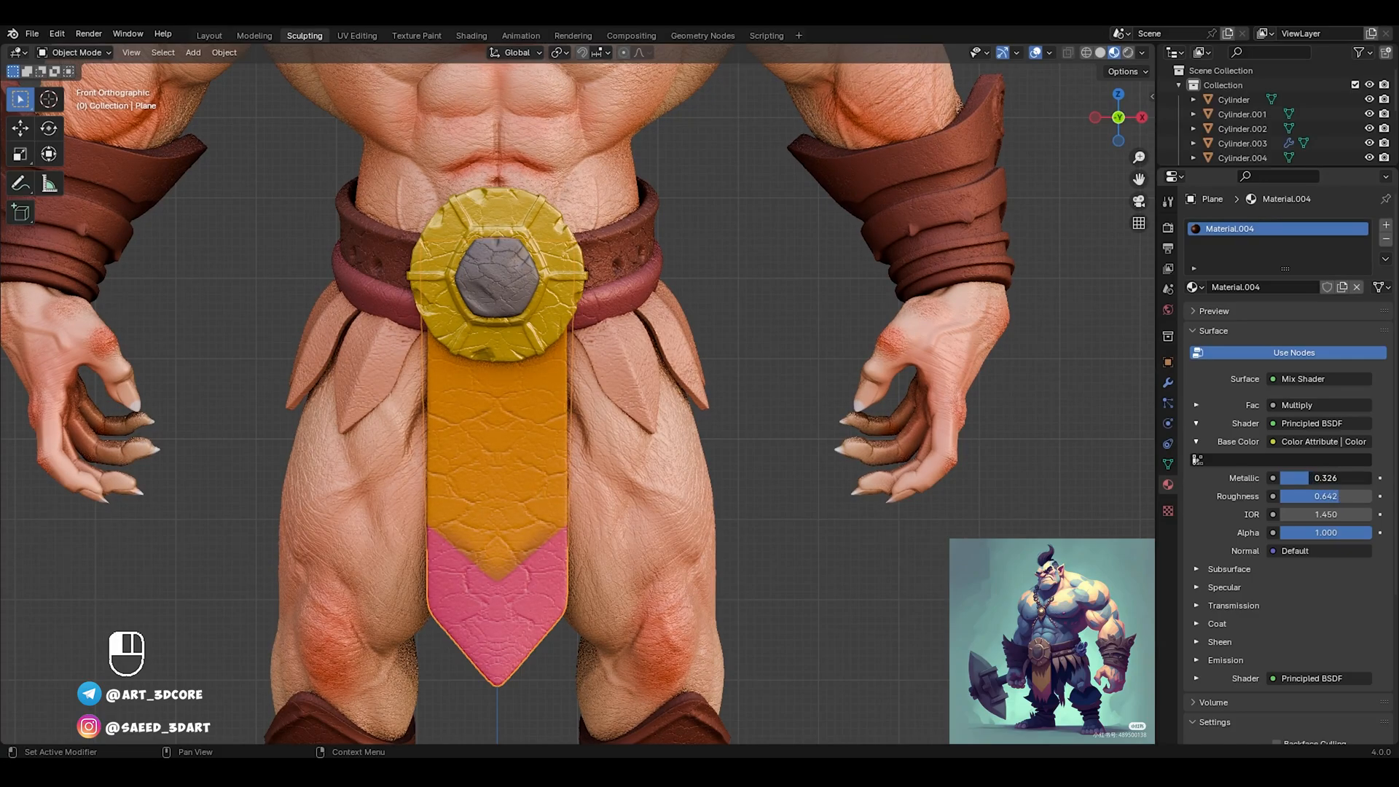
Give the pointed skirt flaps below the belt their own material copy with Metallic 0.224 and Roughness 0.587
{"action": "middle_click_drag", "start_coordinate": [690, 374], "coordinate": [592, 530], "text": "ctrl"}
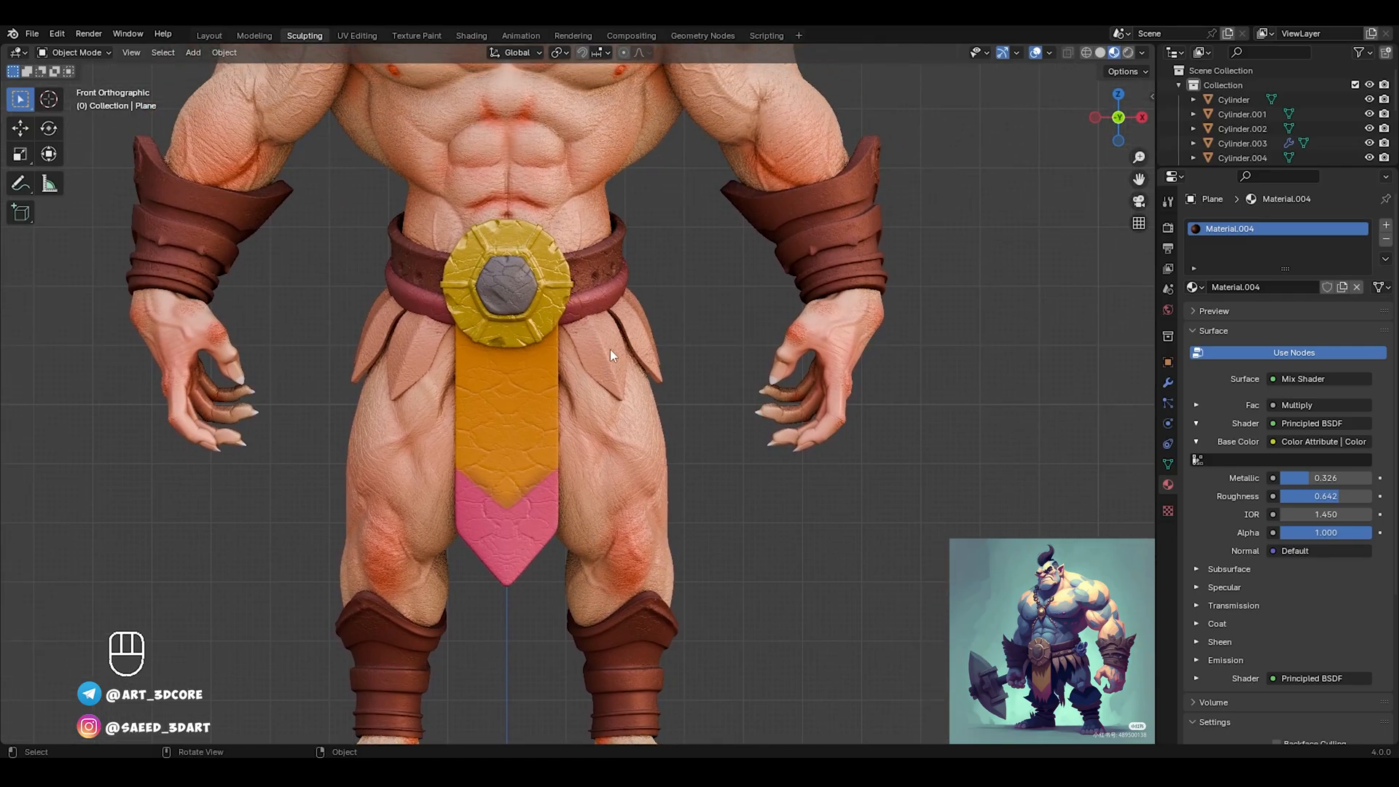
{"action": "middle_click_drag", "start_coordinate": [610, 350], "coordinate": [625, 313], "text": "ctrl"}
{"action": "left_click", "coordinate": [625, 313]}
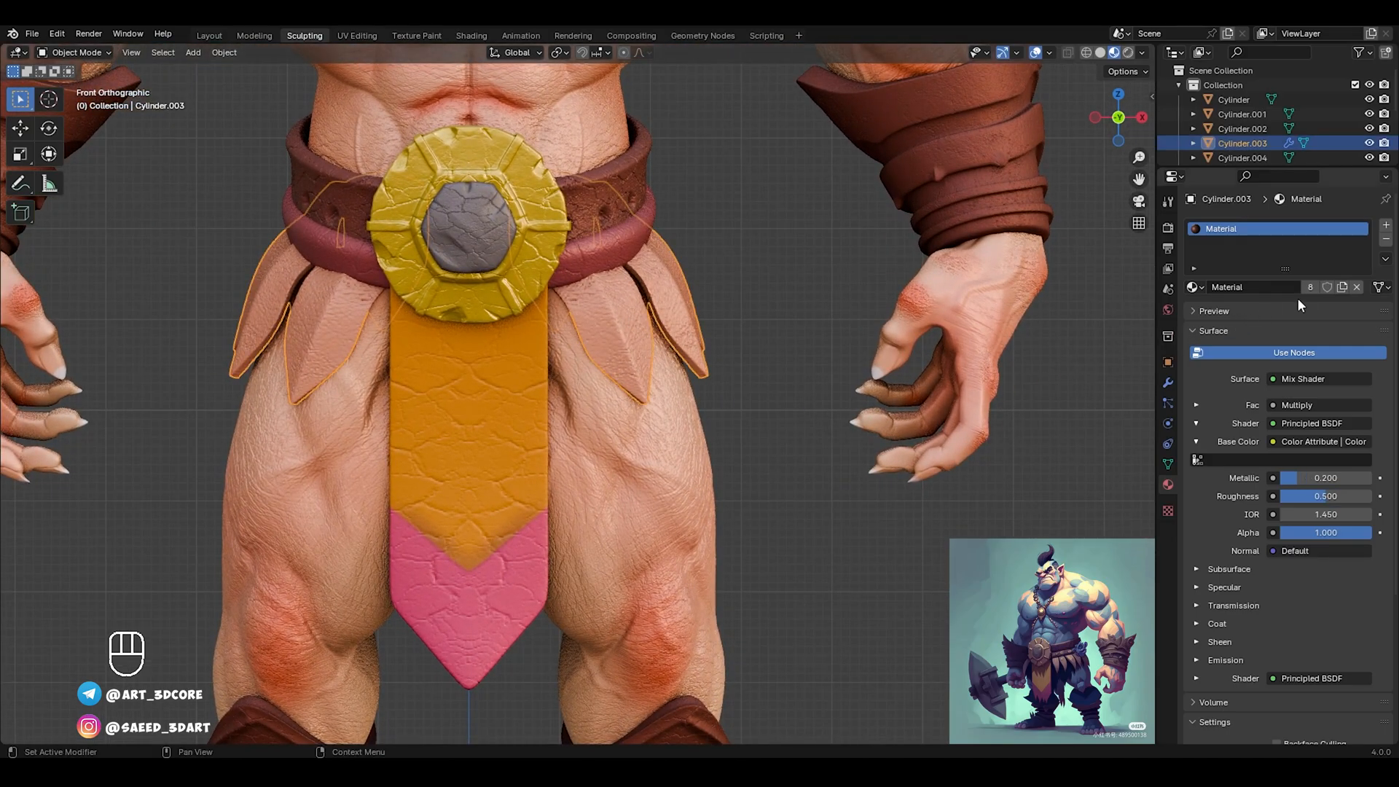
{"action": "left_click", "coordinate": [1342, 287]}
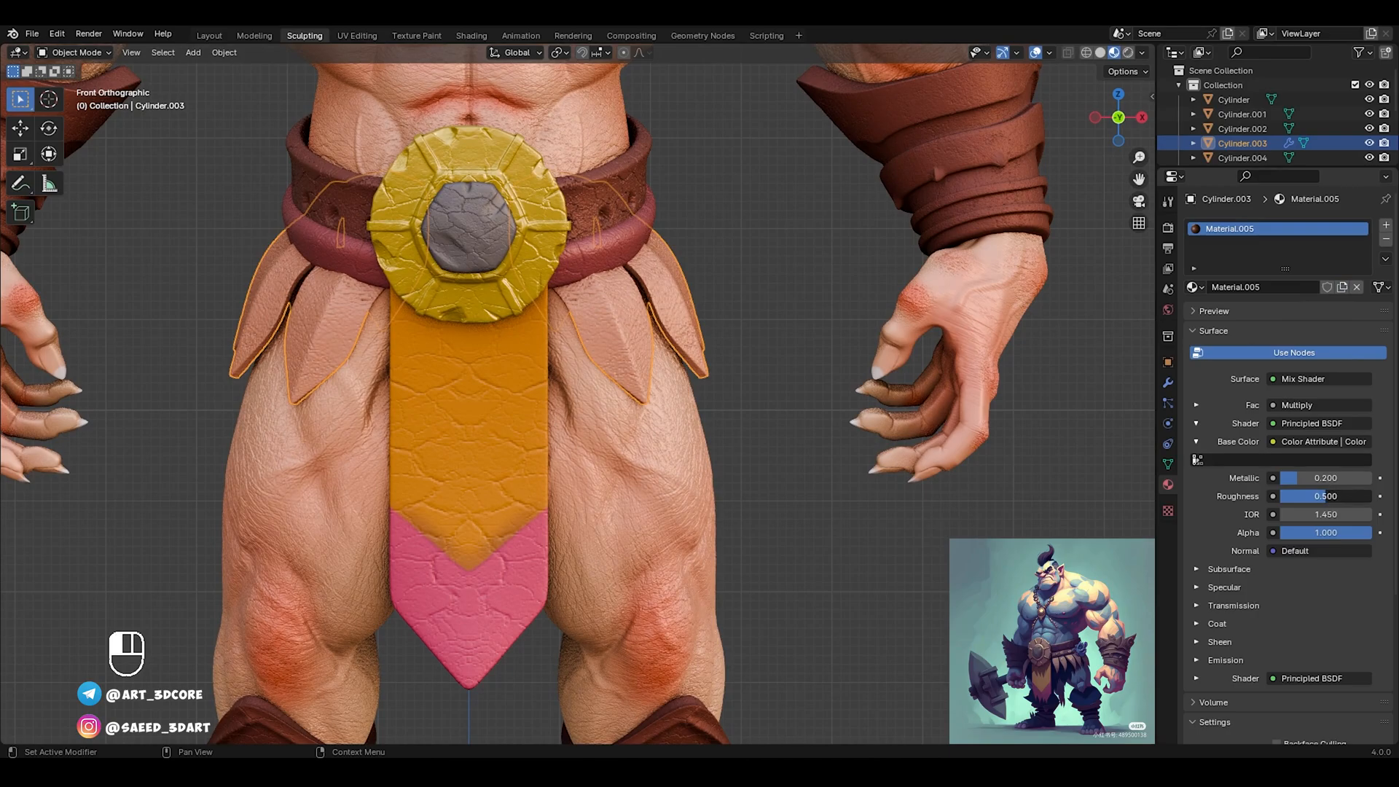
{"action": "mouse_move", "coordinate": [1337, 500]}
{"action": "left_mouse_down"}
{"action": "mouse_move", "coordinate": [1333, 480]}
{"action": "mouse_move", "coordinate": [1348, 481]}
{"action": "left_mouse_up"}
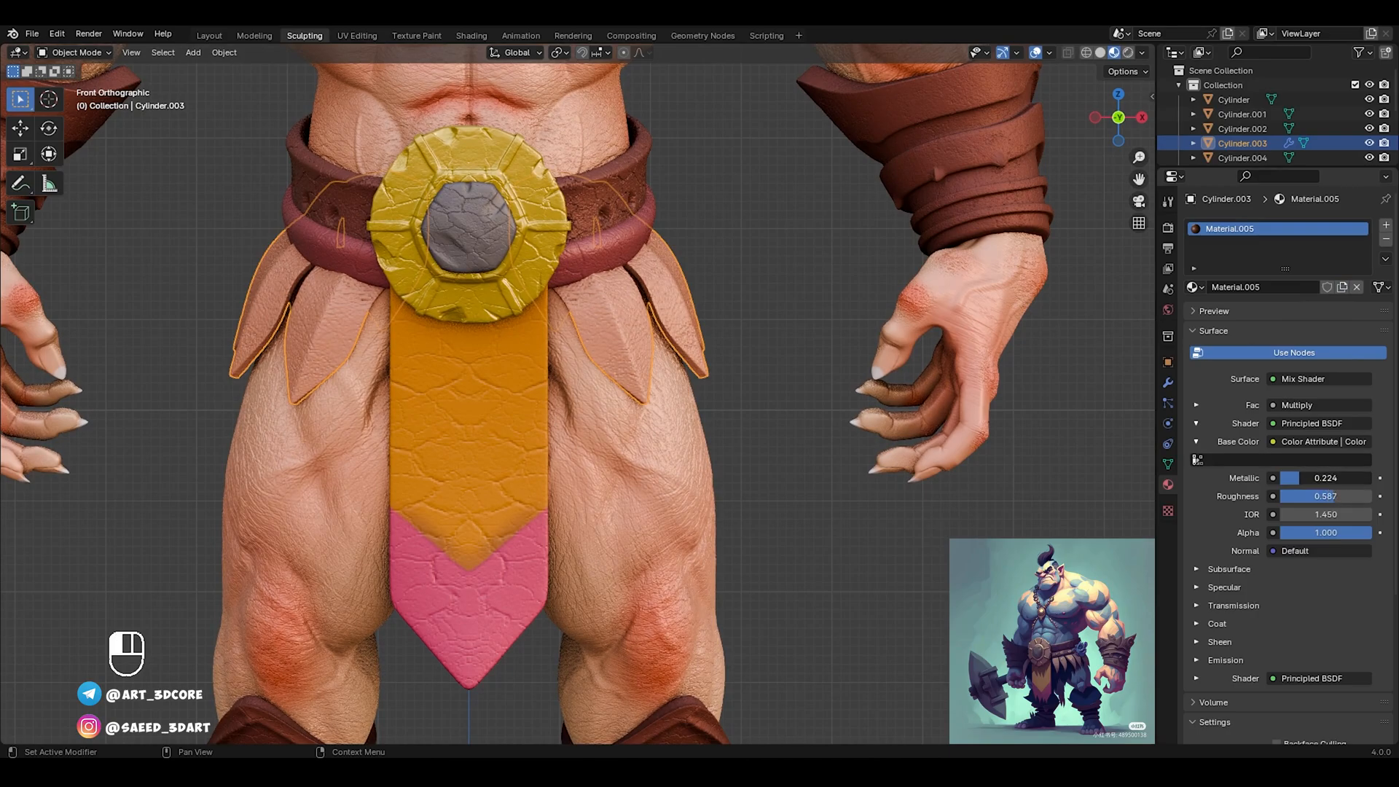
{"action": "left_click", "coordinate": [904, 483]}
{"action": "left_click", "coordinate": [859, 501]}
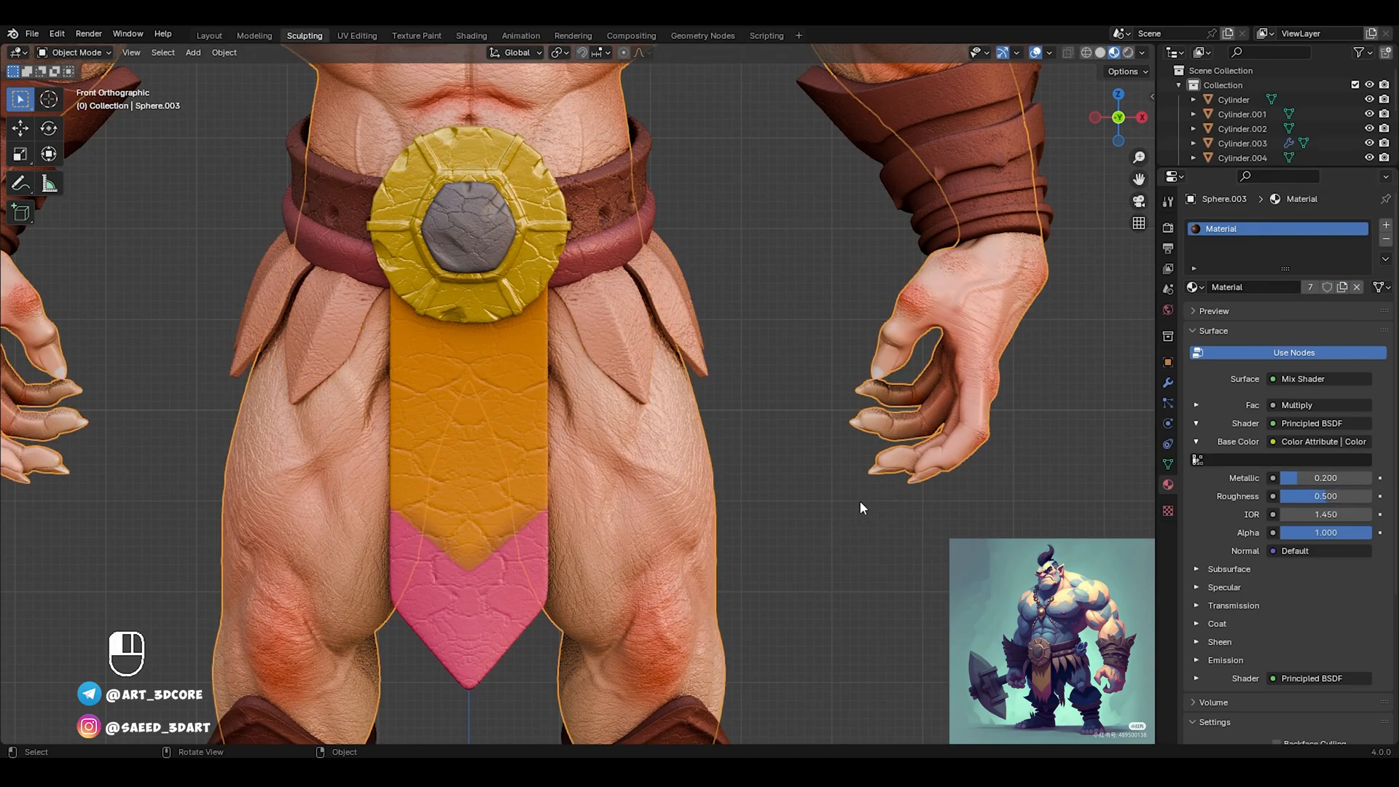
Give the lower maroon belt band its own material copy with Metallic 0.239 and Roughness 0.594
{"action": "middle_click_drag", "start_coordinate": [637, 286], "coordinate": [638, 341], "text": "shift"}
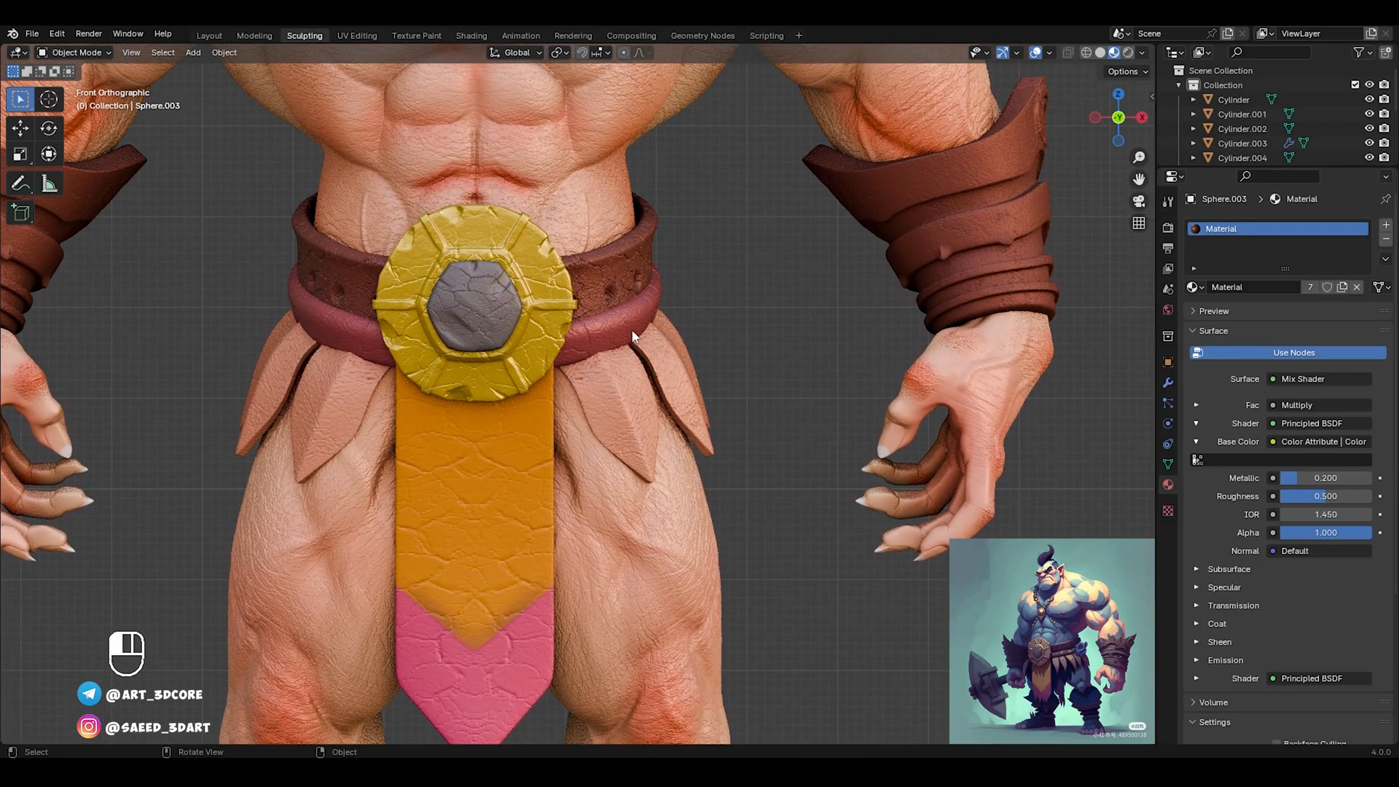
{"action": "left_click", "coordinate": [632, 336]}
{"action": "left_click", "coordinate": [1342, 288]}
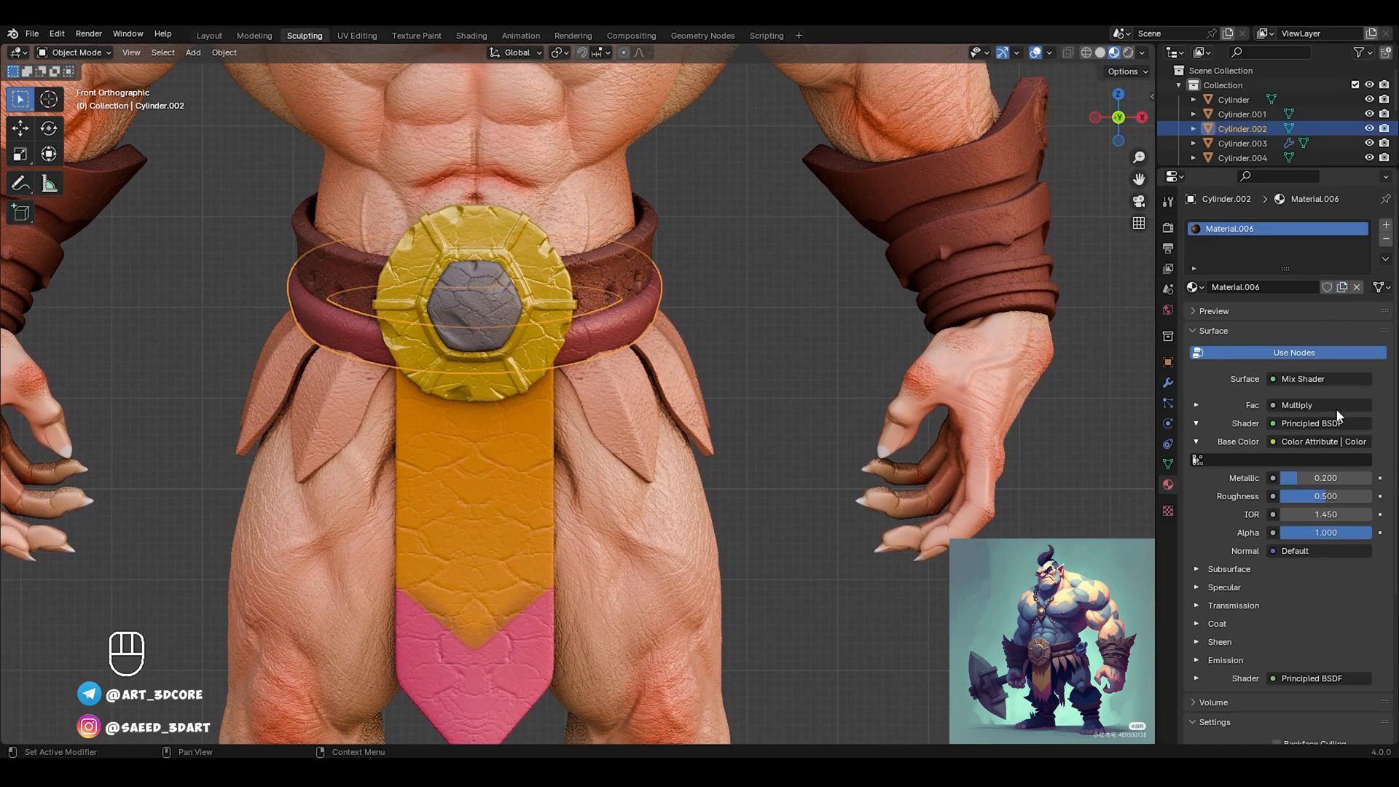
{"action": "left_click_drag", "start_coordinate": [1302, 478], "coordinate": [1309, 492]}
{"action": "left_click", "coordinate": [911, 614]}
Give the eyebrows their own material copy with Metallic 0.287 and Roughness 0.650, leaving them deselected
{"action": "middle_click_drag", "start_coordinate": [667, 249], "coordinate": [698, 462], "text": "shift"}
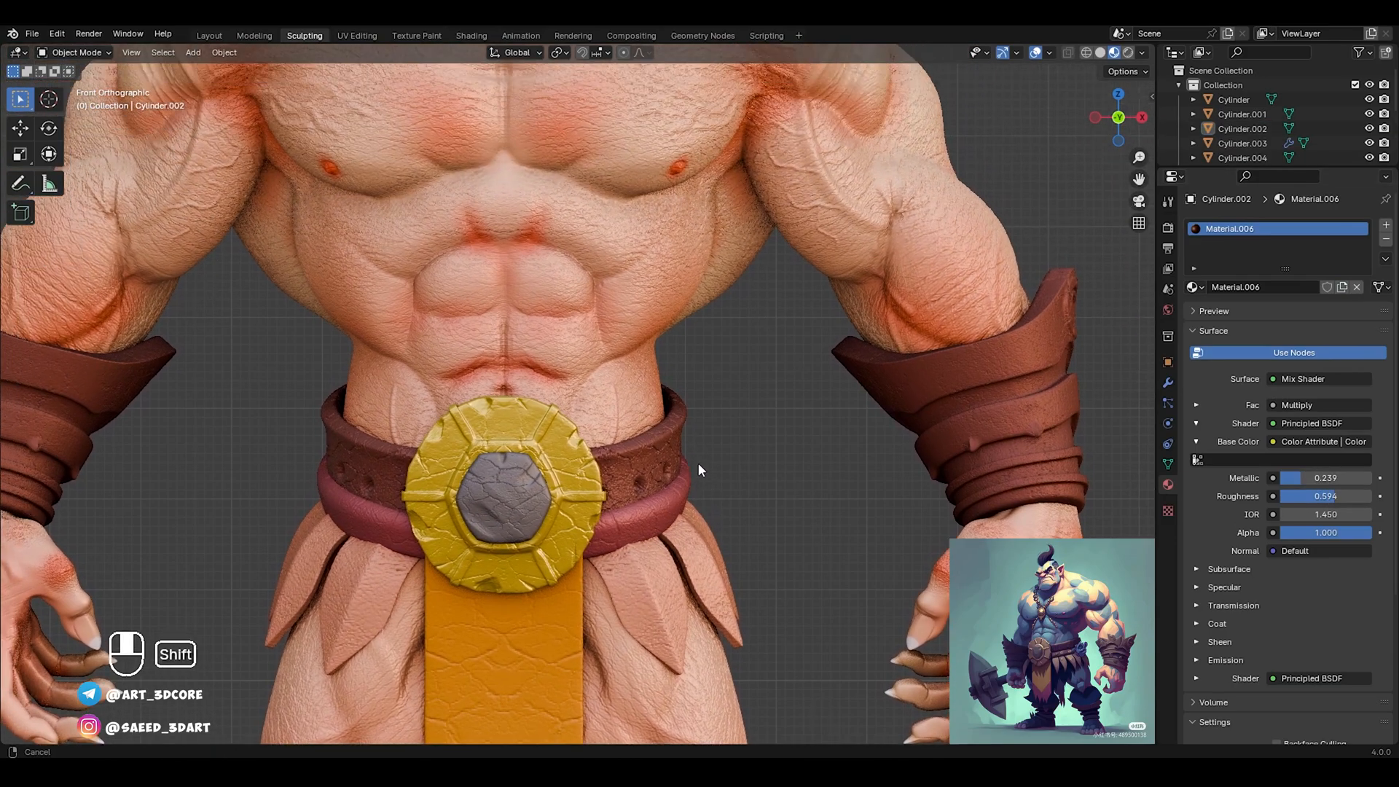
{"action": "middle_click_drag", "start_coordinate": [576, 274], "coordinate": [583, 545], "text": "shift"}
{"action": "middle_click_drag", "start_coordinate": [566, 281], "coordinate": [609, 575], "text": "shift"}
{"action": "scroll", "coordinate": [576, 329], "scroll_direction": "up", "scroll_amount": 6}
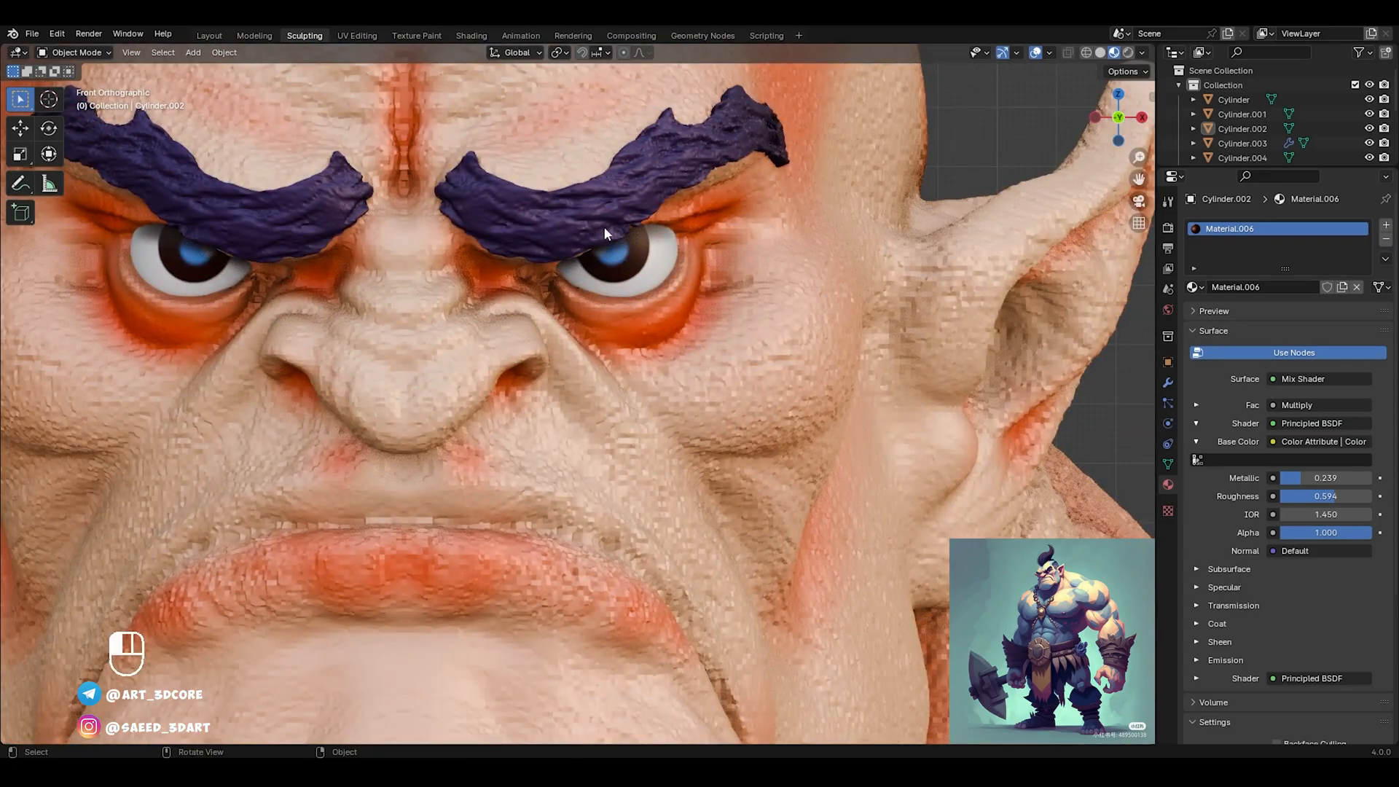
{"action": "left_click", "coordinate": [604, 226]}
{"action": "scroll", "coordinate": [587, 348], "scroll_direction": "down", "scroll_amount": 5}
{"action": "middle_click_drag", "start_coordinate": [584, 247], "coordinate": [637, 296], "text": "shift"}
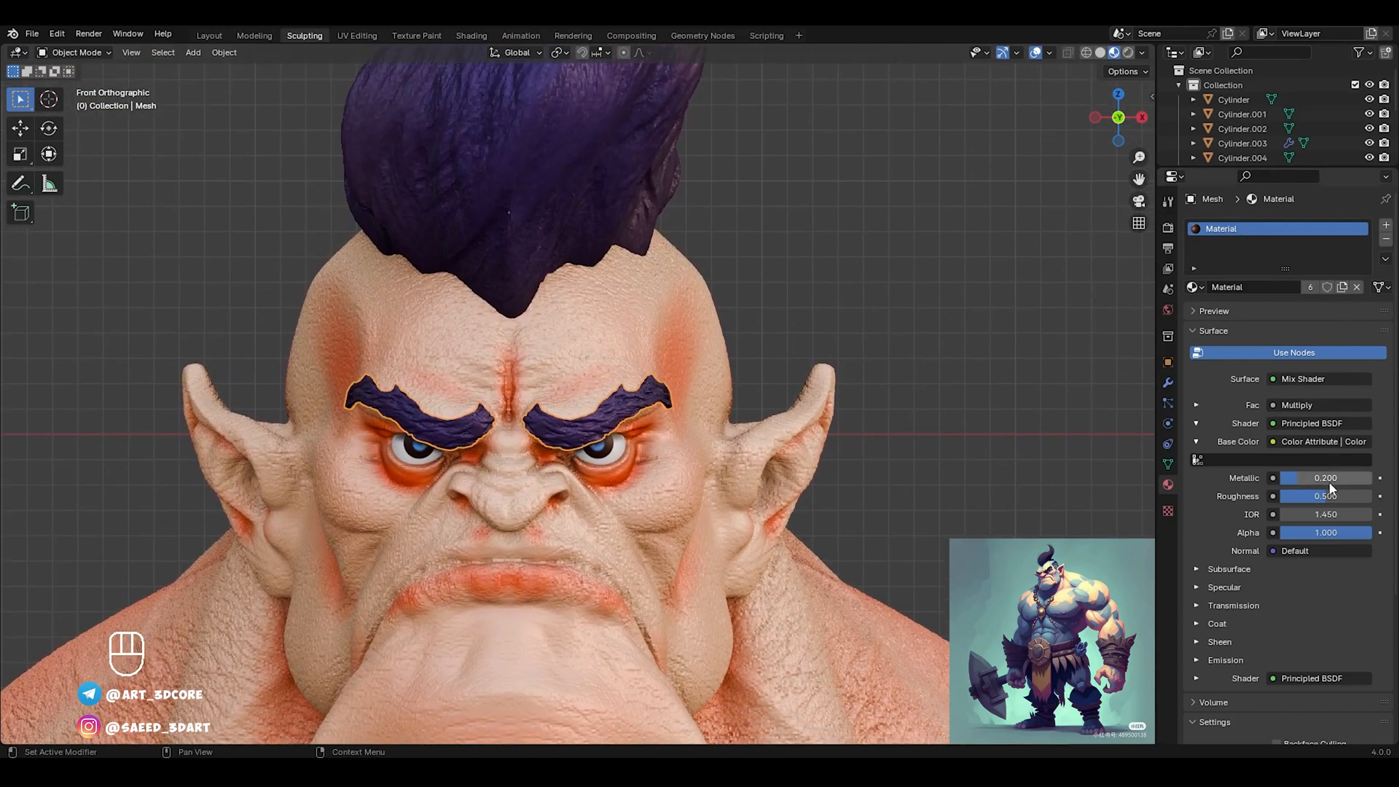
{"action": "left_click", "coordinate": [1342, 289]}
{"action": "left_click_drag", "start_coordinate": [1319, 478], "coordinate": [1335, 496]}
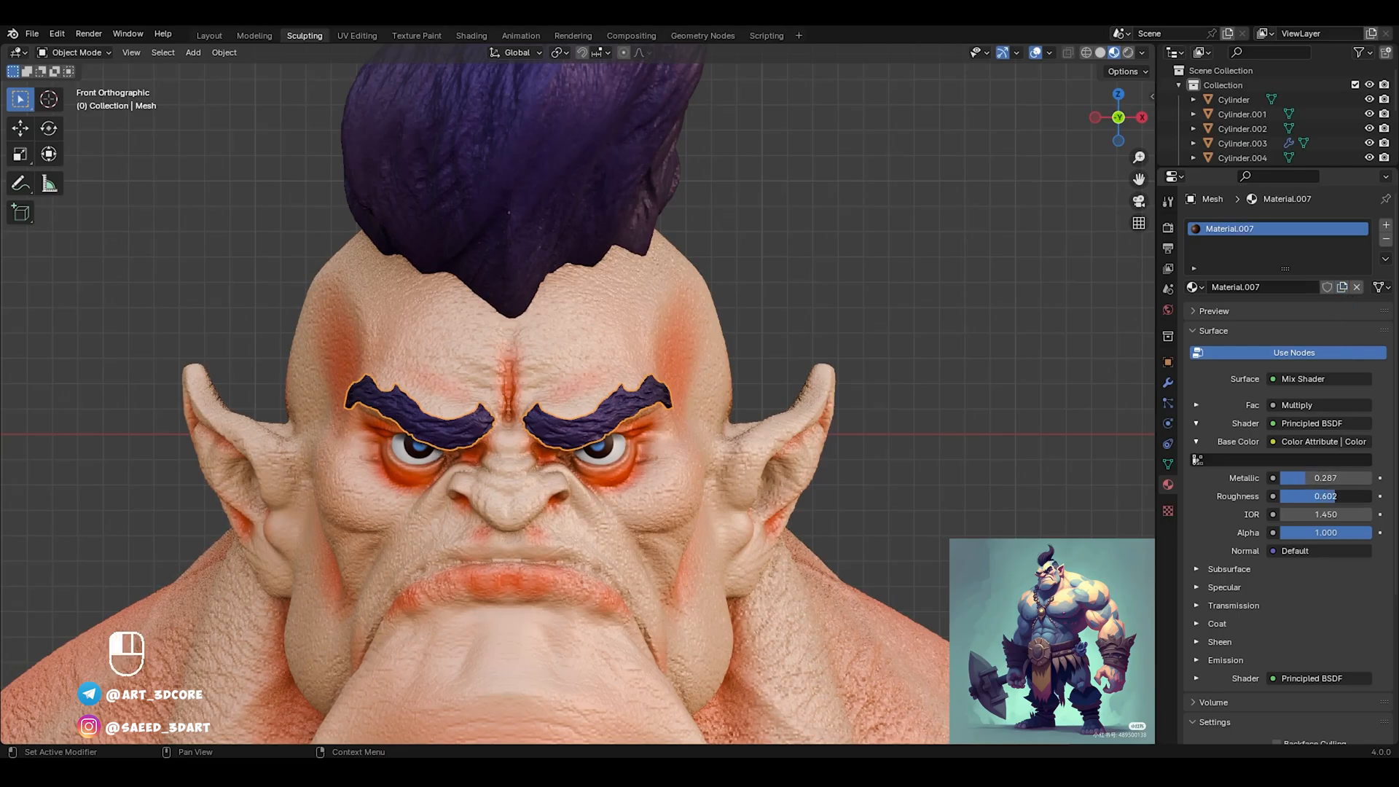
{"action": "left_click", "coordinate": [993, 513]}
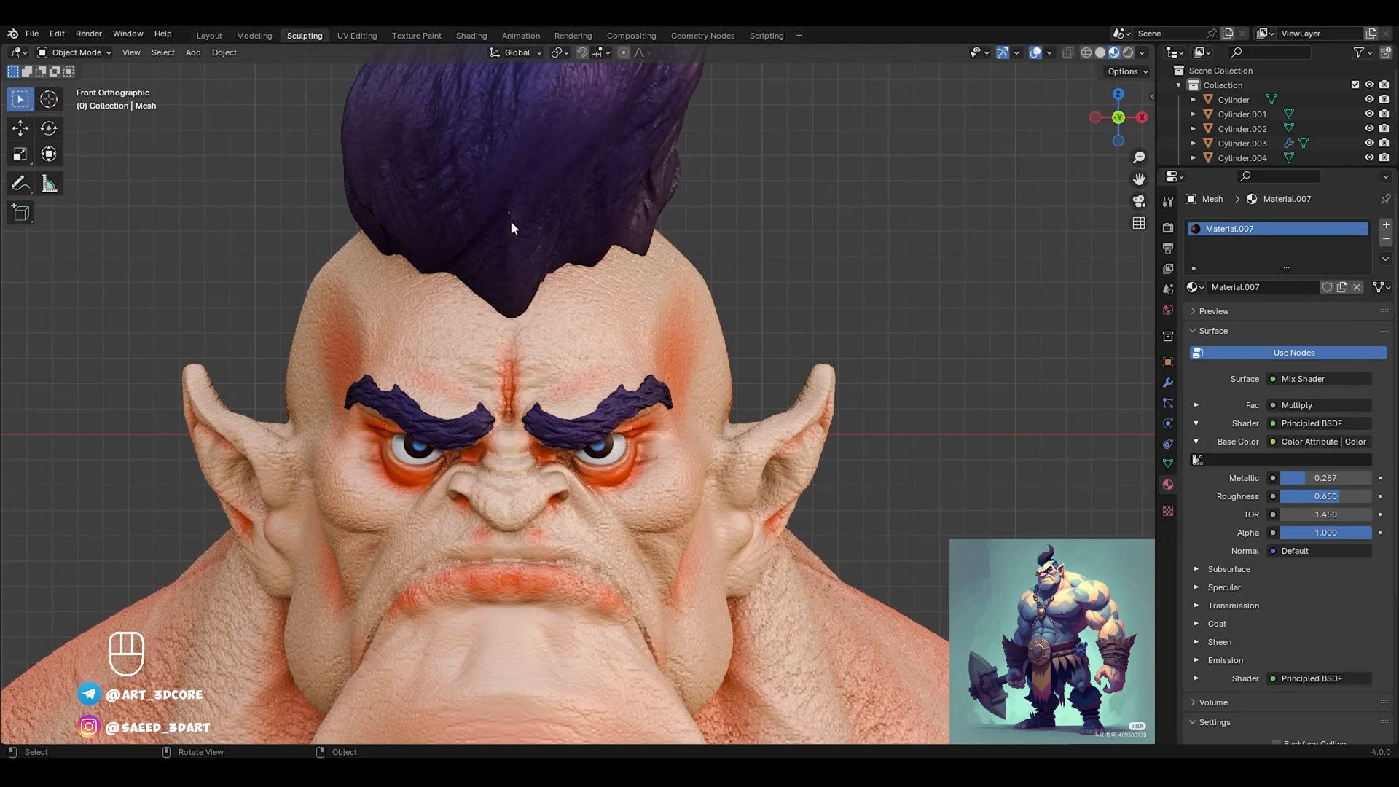
Link the eyebrows' material to the purple mohawk hair, leaving both objects deselected
{"action": "left_click", "coordinate": [510, 227]}
{"action": "left_click", "coordinate": [574, 436], "text": "shift"}
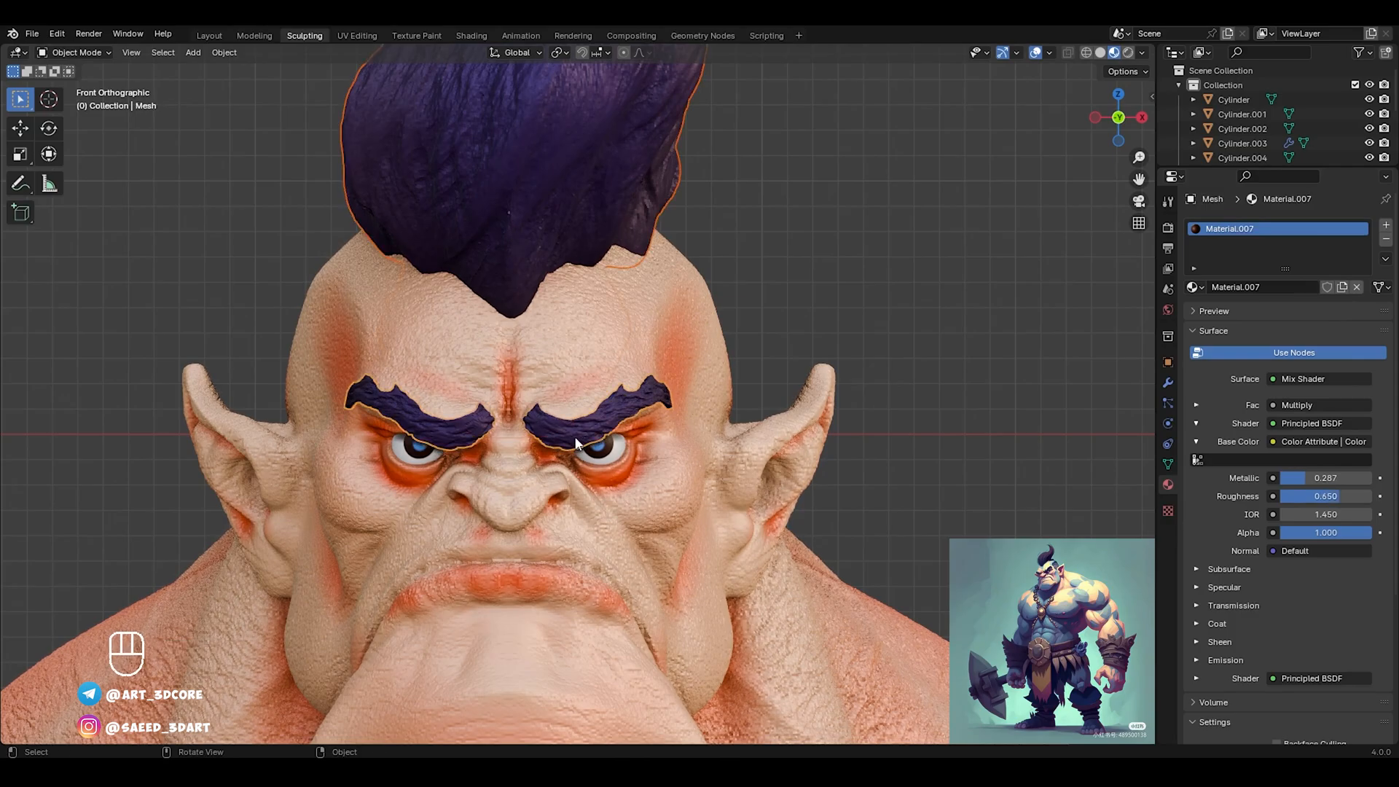
{"action": "key", "text": "ctrl+l"}
{"action": "left_click", "coordinate": [572, 437]}
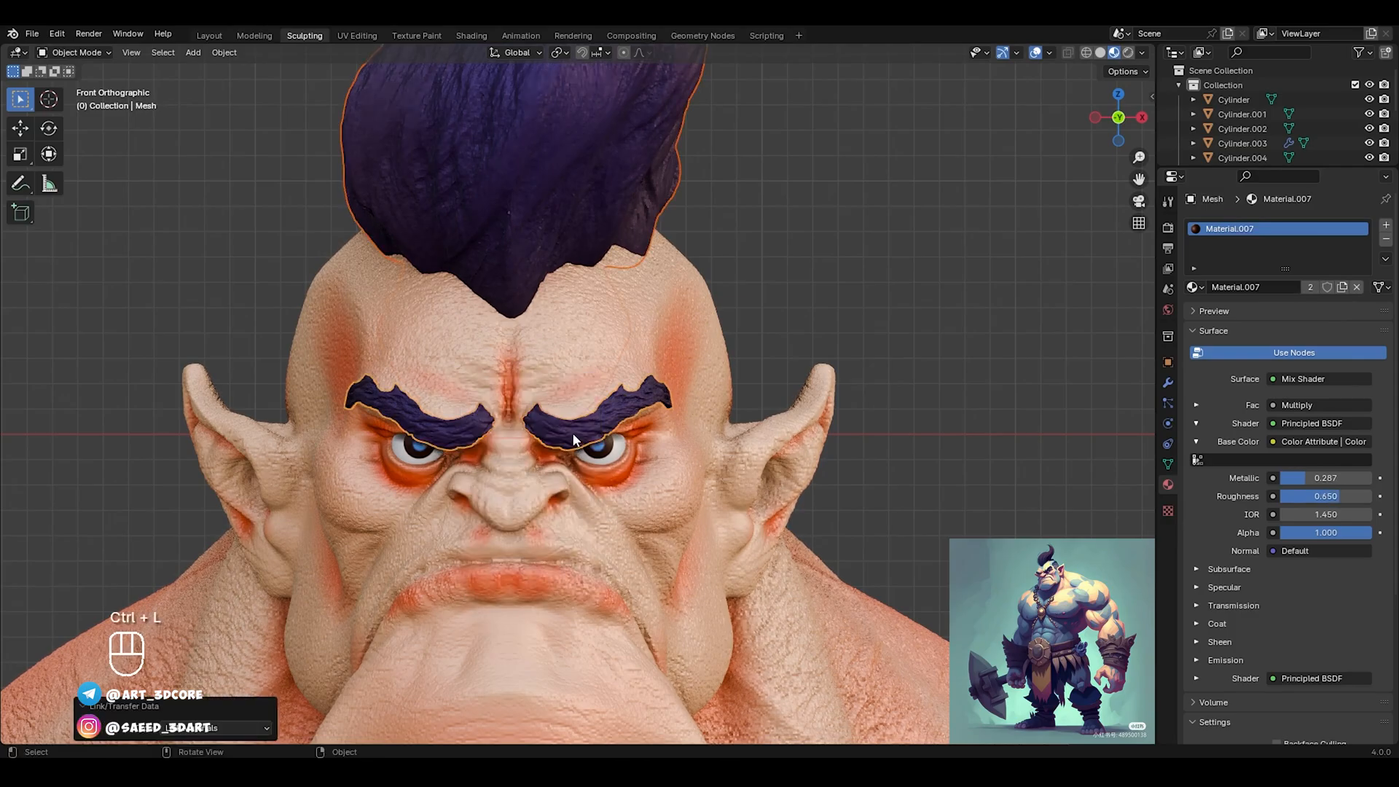
{"action": "left_click", "coordinate": [777, 275]}
Give the eyeballs their own glossy material copy with Metallic 0.578 and Roughness 0.138, leaving them deselected
{"action": "scroll", "coordinate": [638, 477], "scroll_direction": "up", "scroll_amount": 3}
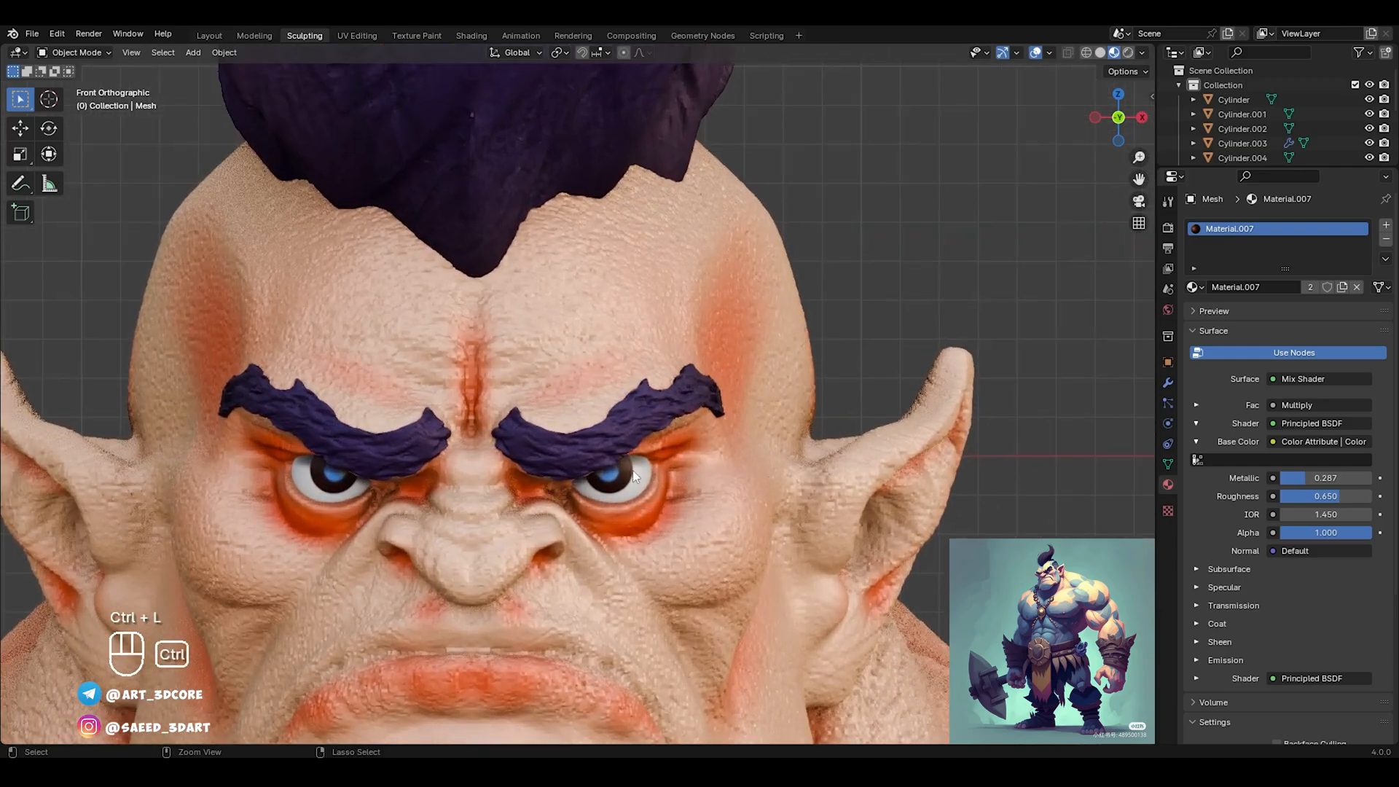
{"action": "left_click", "coordinate": [637, 488]}
{"action": "middle_click_drag", "start_coordinate": [674, 487], "coordinate": [611, 430], "text": "shift"}
{"action": "middle_click_drag", "start_coordinate": [575, 484], "coordinate": [594, 418], "text": "ctrl"}
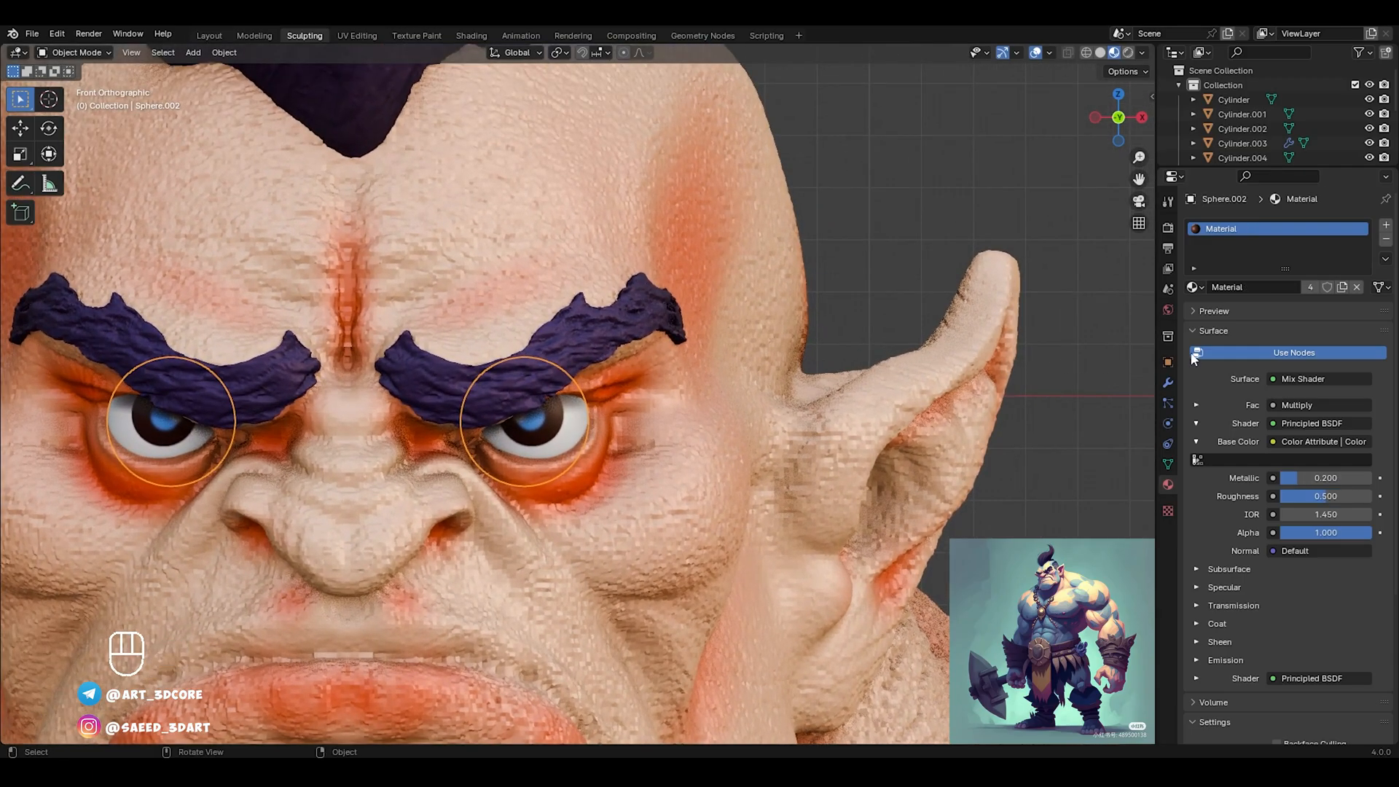
{"action": "left_click", "coordinate": [1343, 289]}
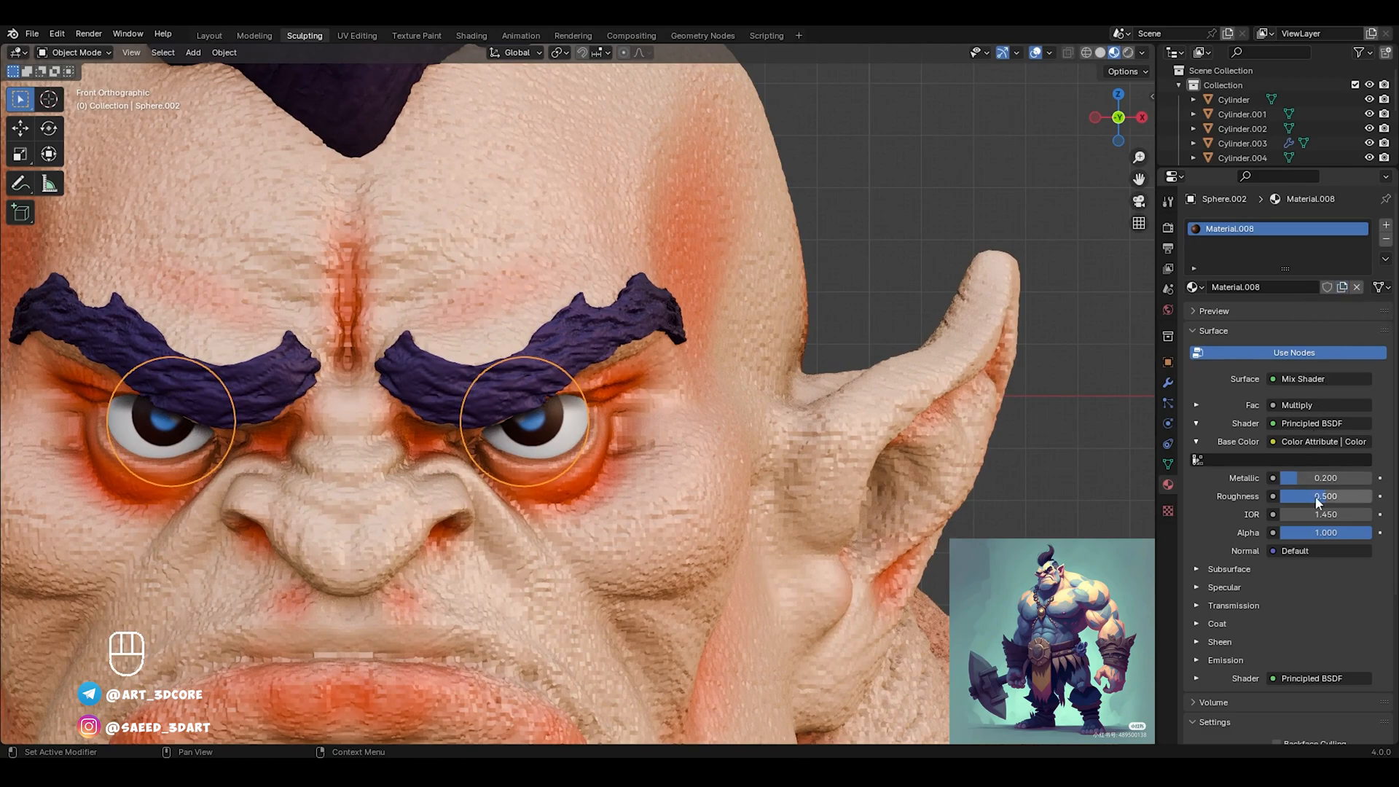
{"action": "mouse_move", "coordinate": [1316, 478]}
{"action": "left_mouse_down"}
{"action": "mouse_move", "coordinate": [1357, 478]}
{"action": "mouse_move", "coordinate": [1321, 489]}
{"action": "left_mouse_up"}
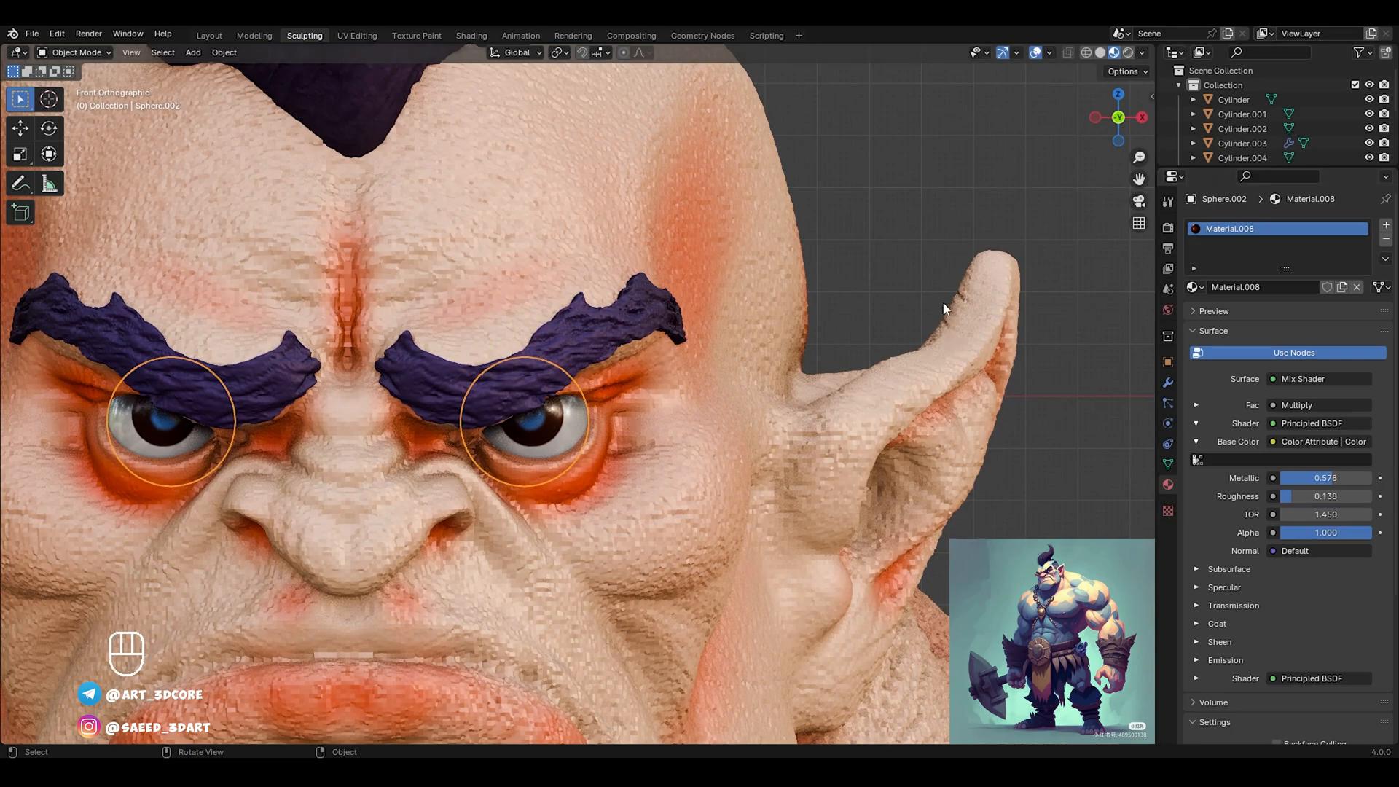
{"action": "left_click", "coordinate": [854, 243]}
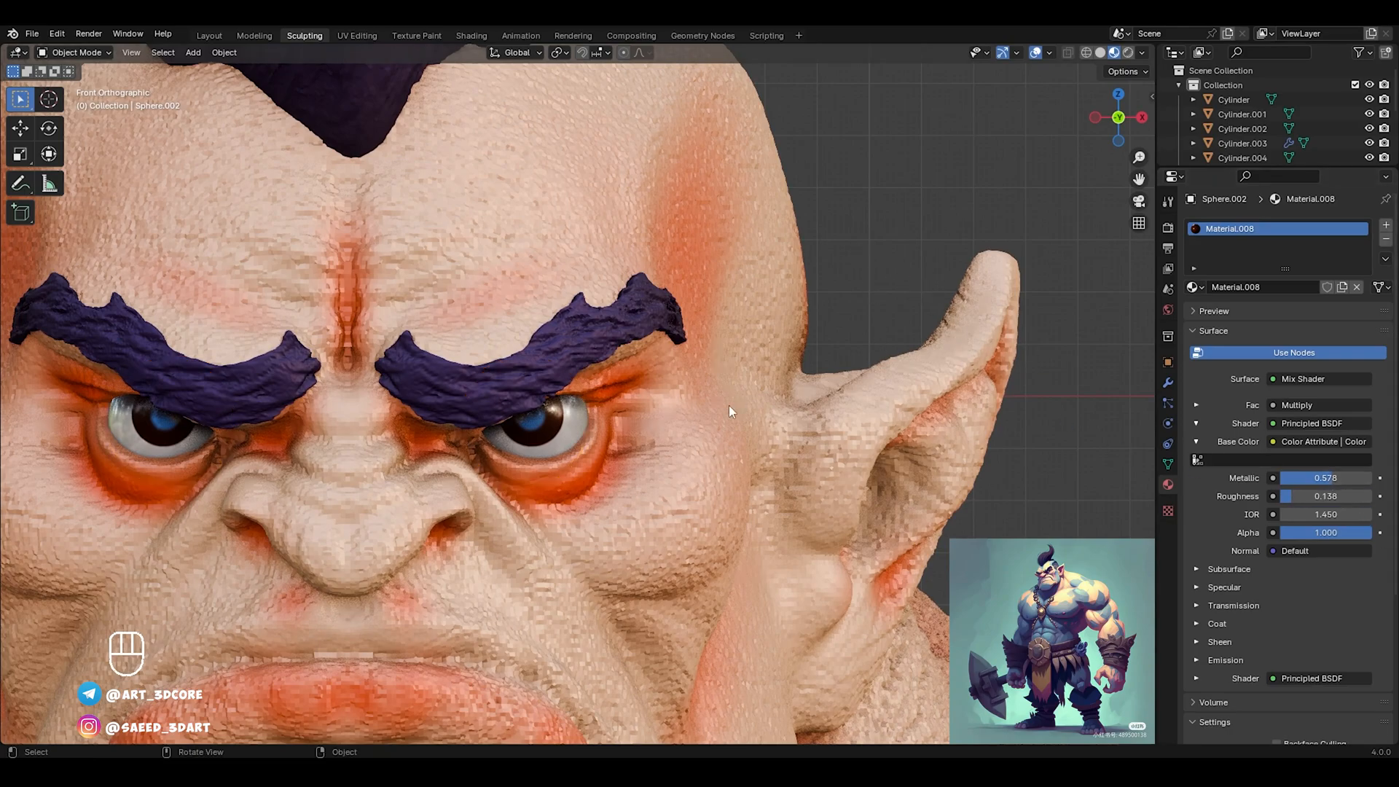
Examine the adjusted materials on the ogre's face, belt, loincloth, legs and chest from the front
{"action": "middle_click_drag", "start_coordinate": [562, 444], "coordinate": [583, 425], "text": "shift"}
{"action": "middle_click_drag", "start_coordinate": [581, 478], "coordinate": [674, 321], "text": "shift"}
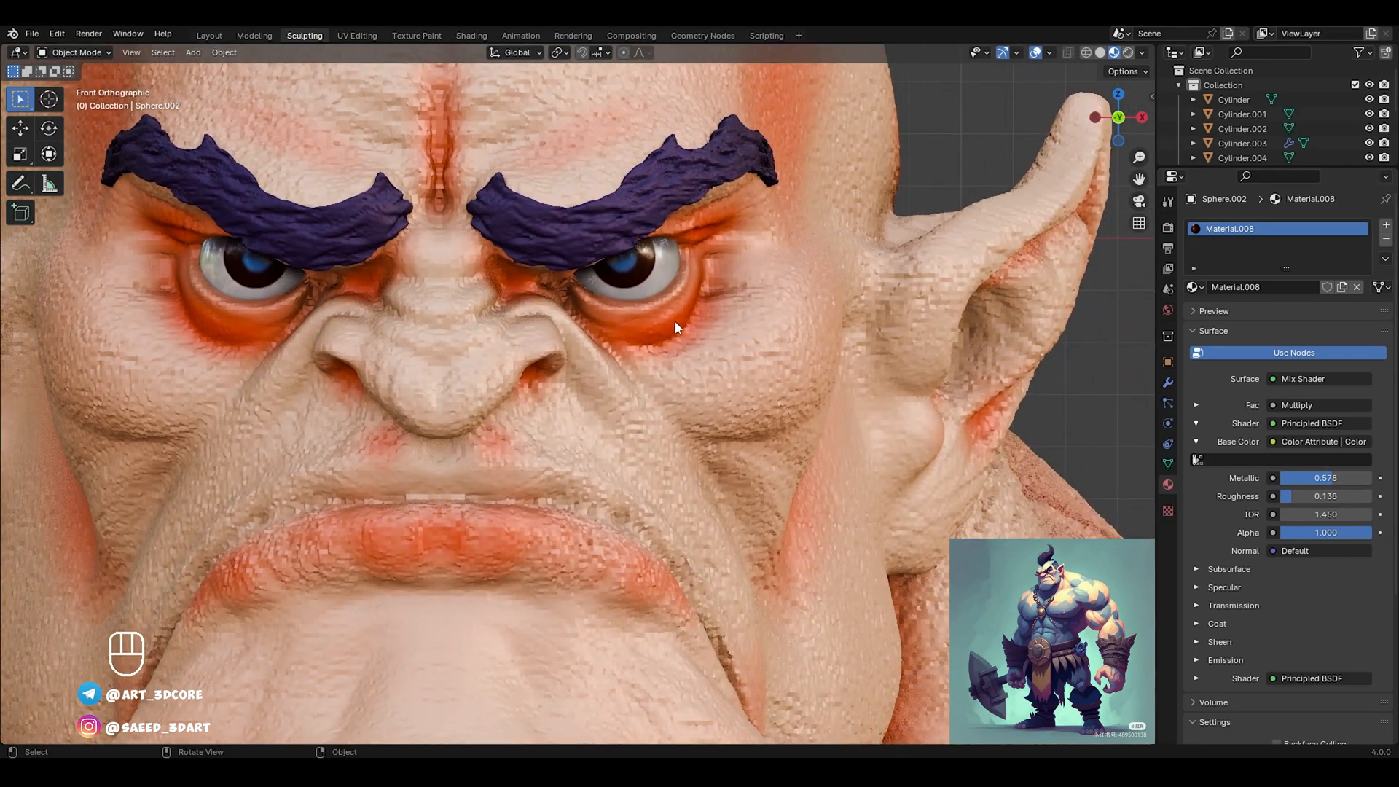
{"action": "scroll", "coordinate": [573, 519], "scroll_direction": "down", "scroll_amount": 3}
{"action": "middle_click_drag", "start_coordinate": [563, 519], "coordinate": [612, 387], "text": "shift"}
{"action": "middle_click_drag", "start_coordinate": [610, 397], "coordinate": [597, 364], "text": "ctrl"}
{"action": "middle_click_drag", "start_coordinate": [549, 478], "coordinate": [569, 322], "text": "ctrl"}
{"action": "middle_click_drag", "start_coordinate": [560, 404], "coordinate": [556, 382], "text": "shift"}
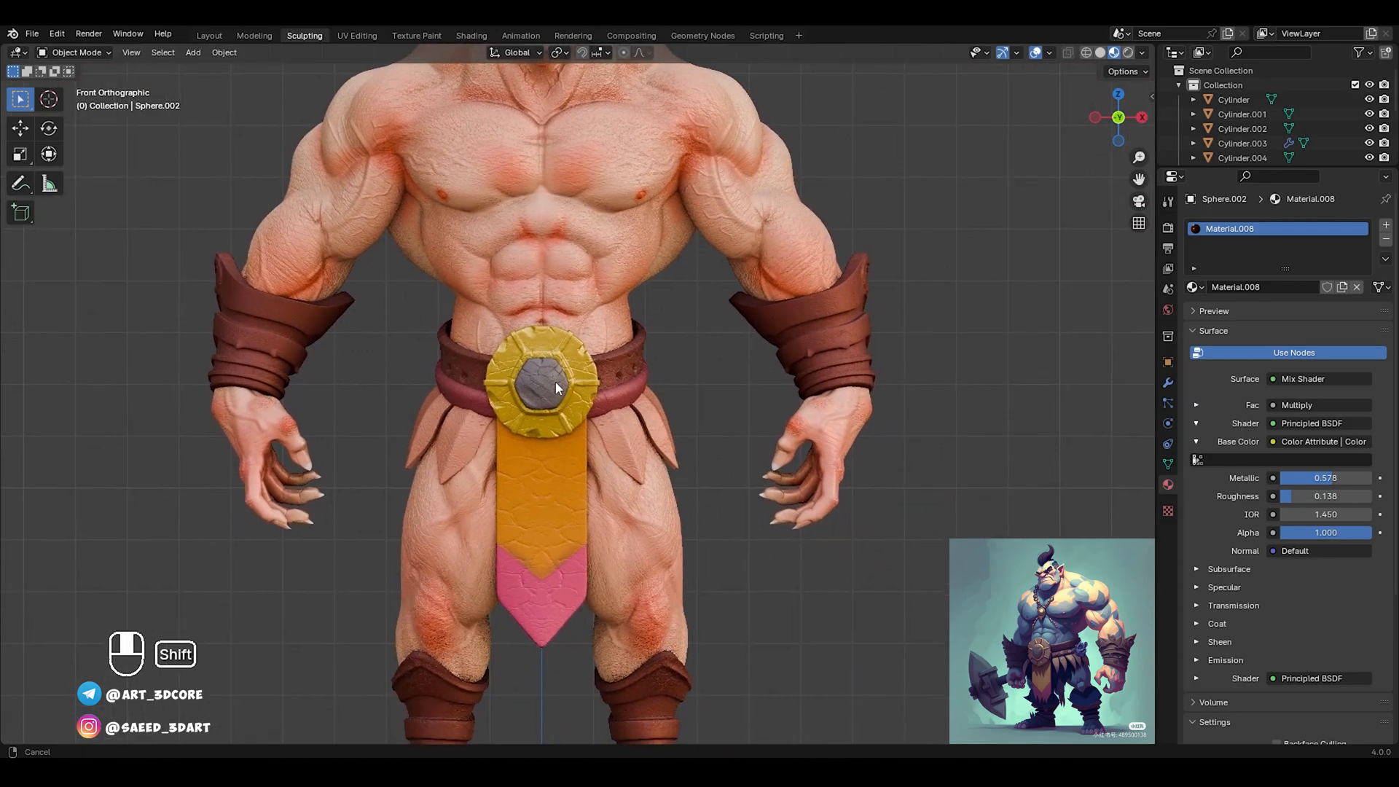
{"action": "middle_click_drag", "start_coordinate": [544, 482], "coordinate": [517, 553], "text": "shift"}
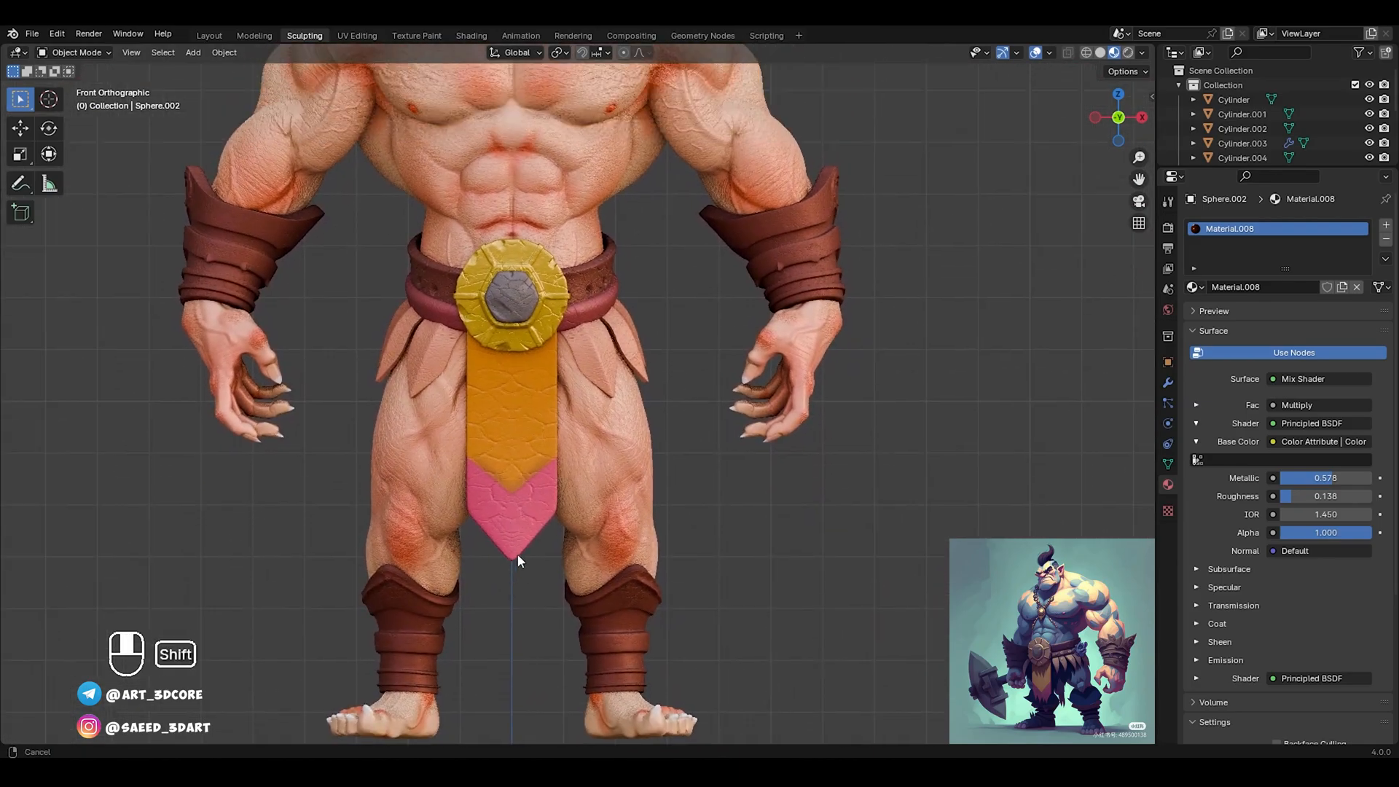
{"action": "middle_click_drag", "start_coordinate": [520, 247], "coordinate": [527, 354], "text": "shift"}
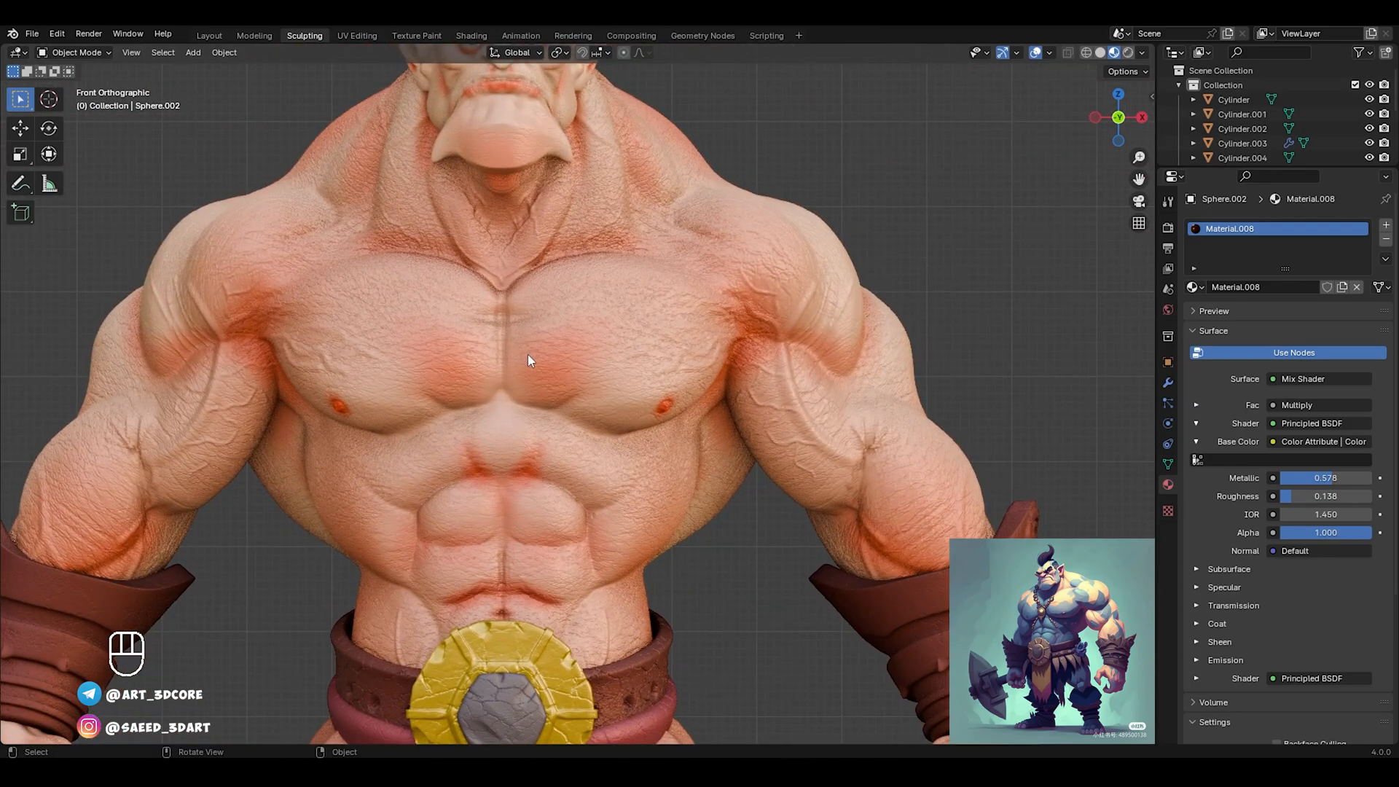
Give the ogre's body its own material copy with Roughness 0.594 and a Coat Weight of 0.200
{"action": "left_click", "coordinate": [570, 362]}
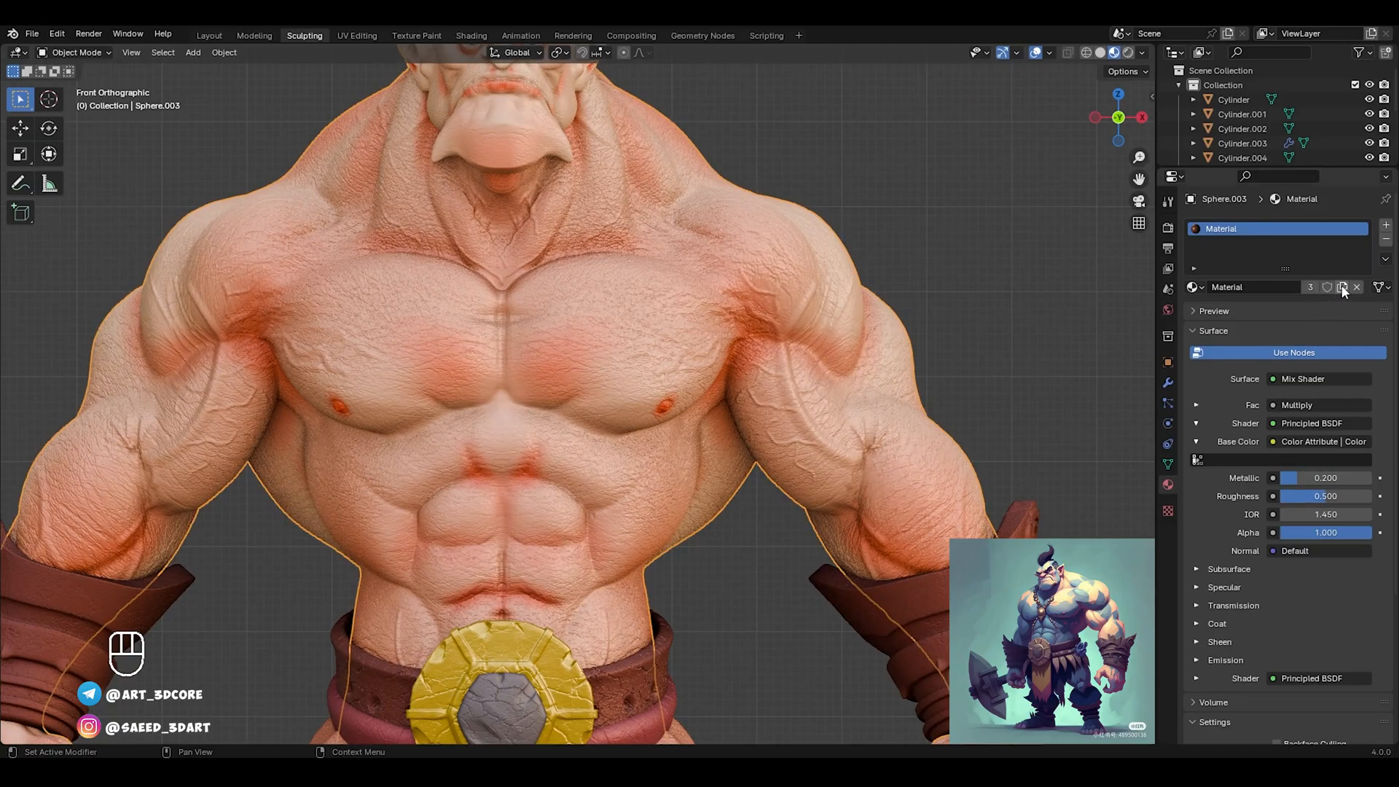
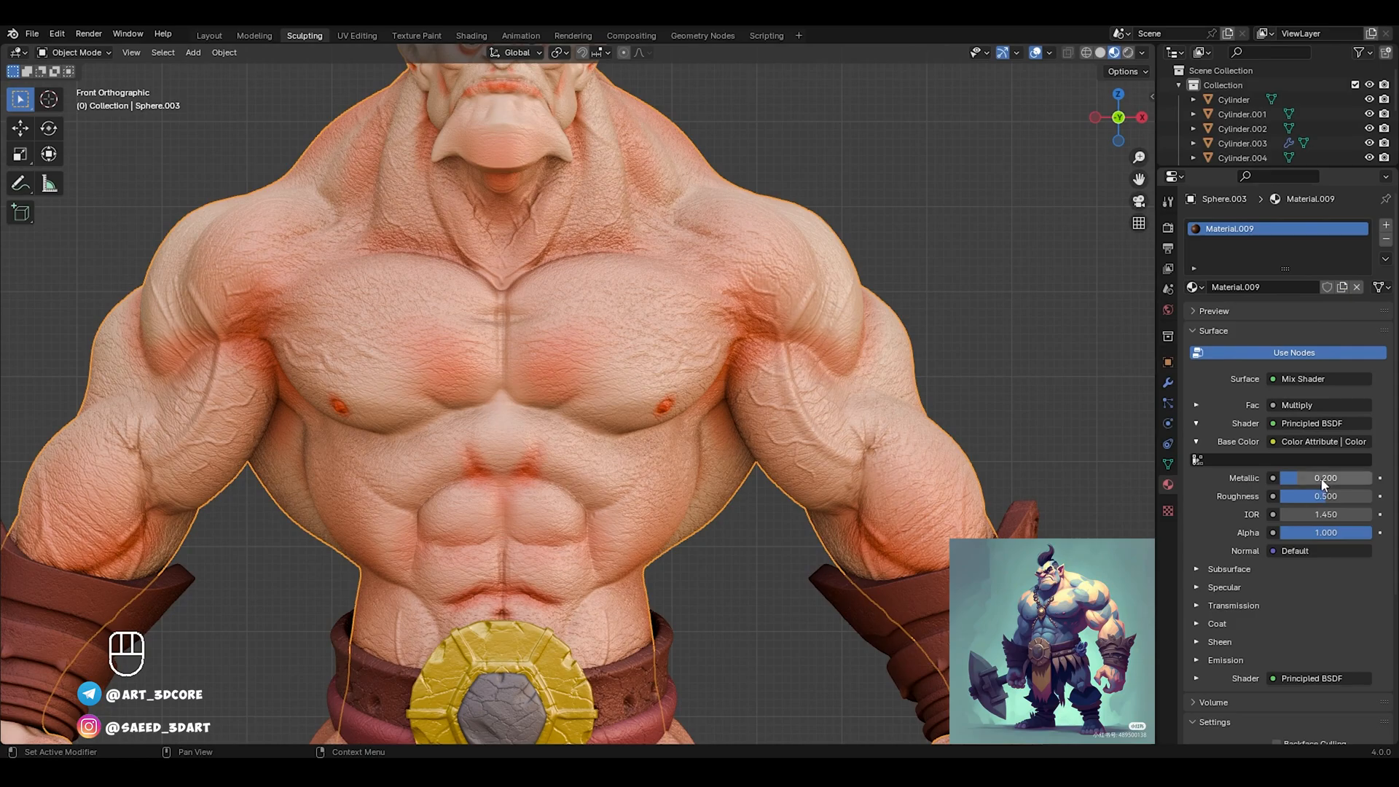
{"action": "middle_click_drag", "start_coordinate": [658, 374], "coordinate": [688, 408], "text": "shift"}
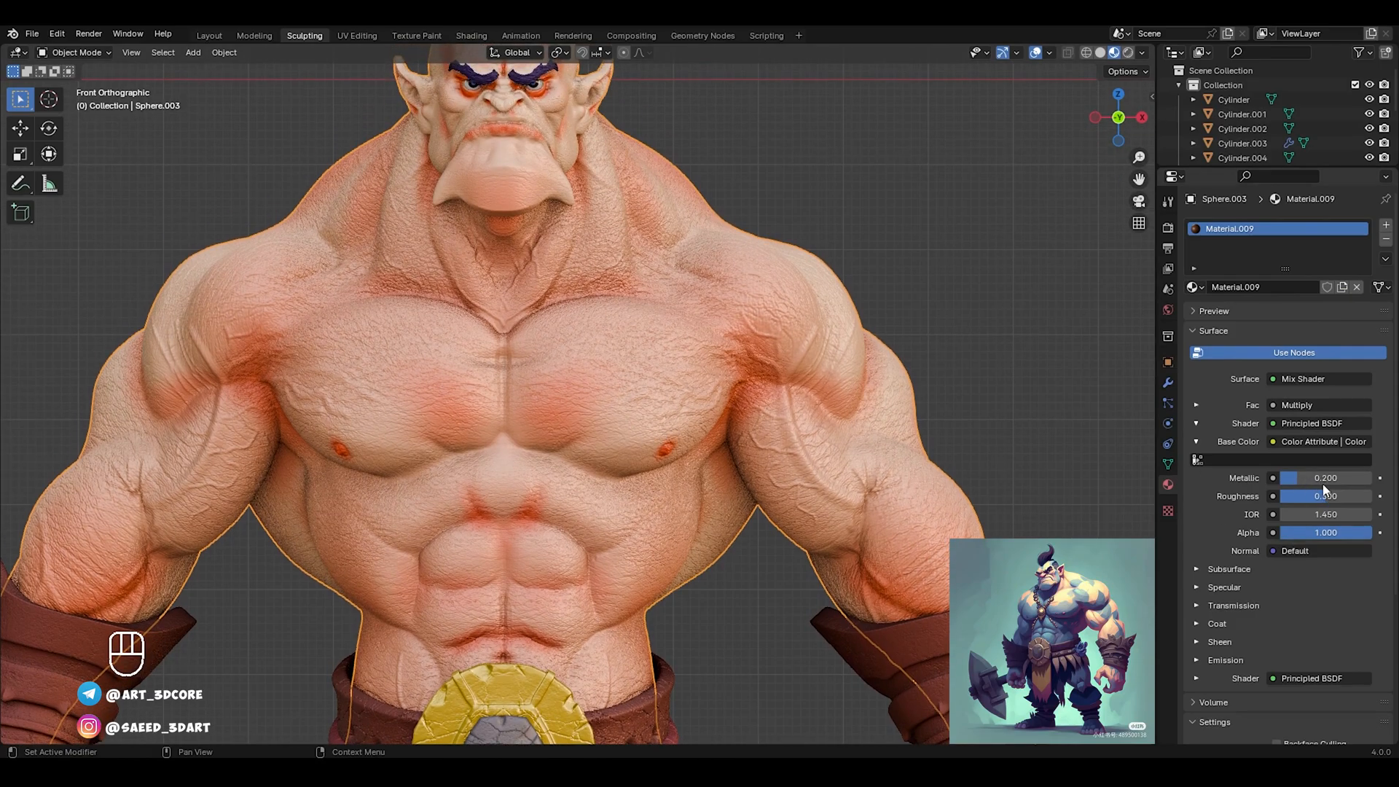
{"action": "left_click_drag", "start_coordinate": [1326, 496], "coordinate": [1327, 495]}
{"action": "left_click", "coordinate": [1216, 624]}
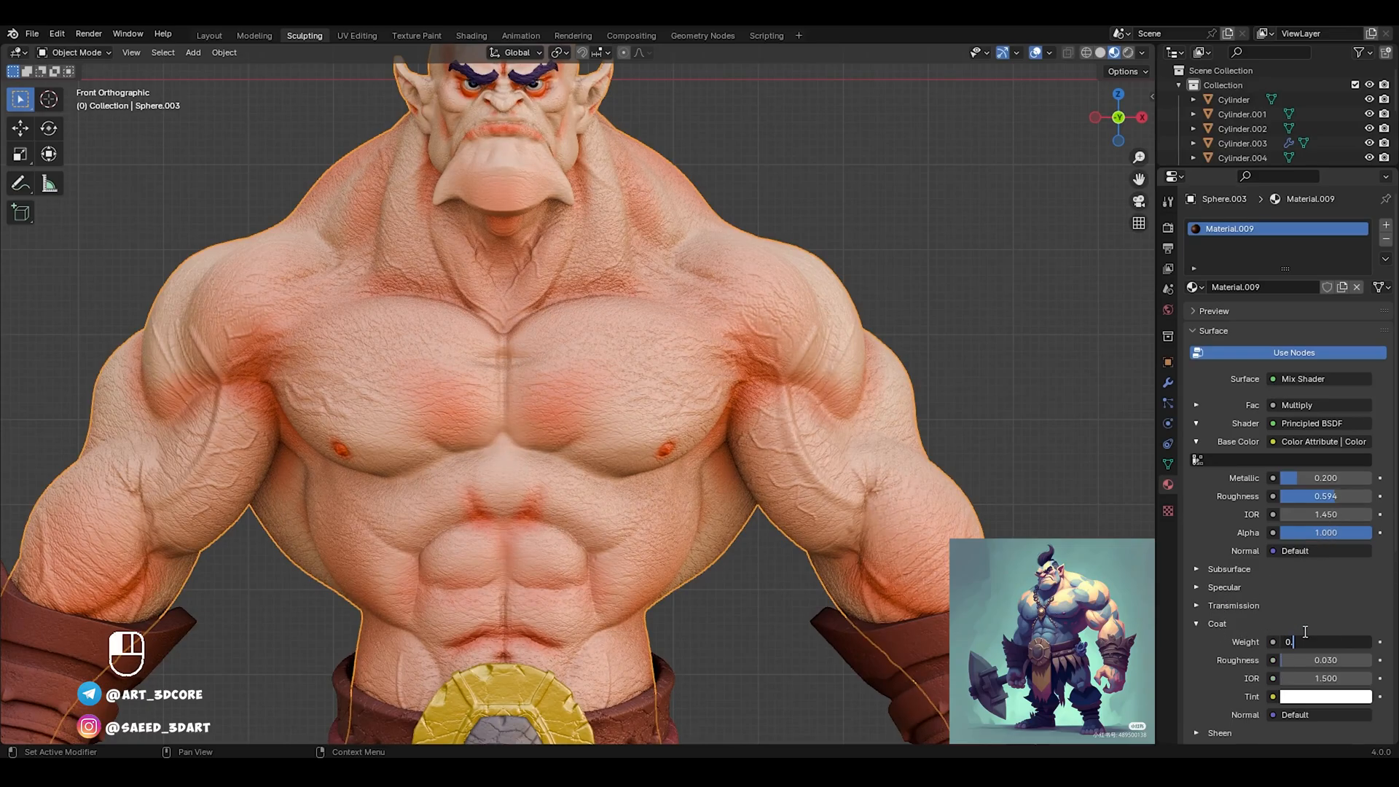
{"action": "key", "text": "Return"}
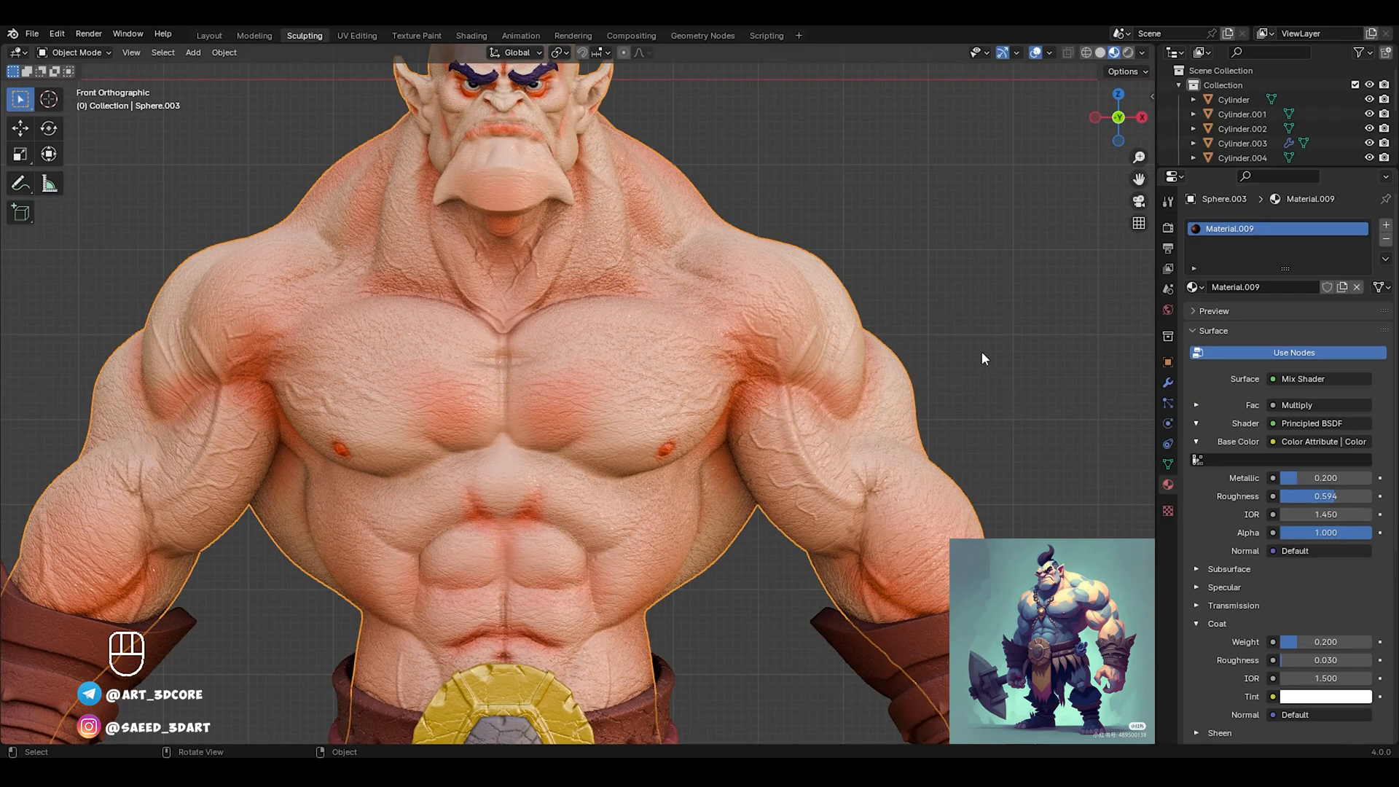
{"action": "scroll", "coordinate": [729, 335], "scroll_direction": "down", "scroll_amount": 2}
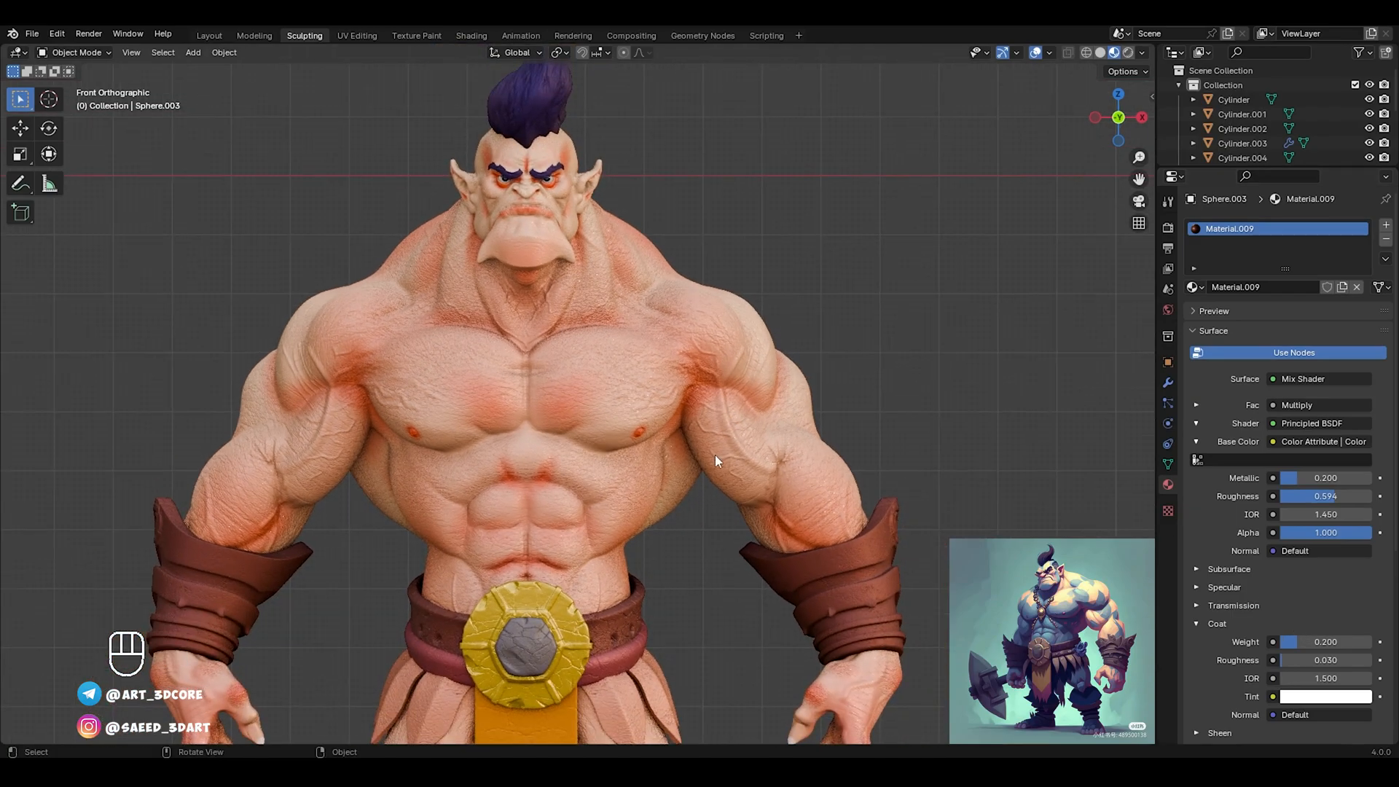
Link the leather skirt's material to the separate leaf-shaped flap at the back below the belt
{"action": "middle_click_drag", "start_coordinate": [715, 455], "coordinate": [768, 221], "text": "shift"}
{"action": "middle_click_drag", "start_coordinate": [779, 376], "coordinate": [544, 405]}
{"action": "left_click", "coordinate": [593, 481]}
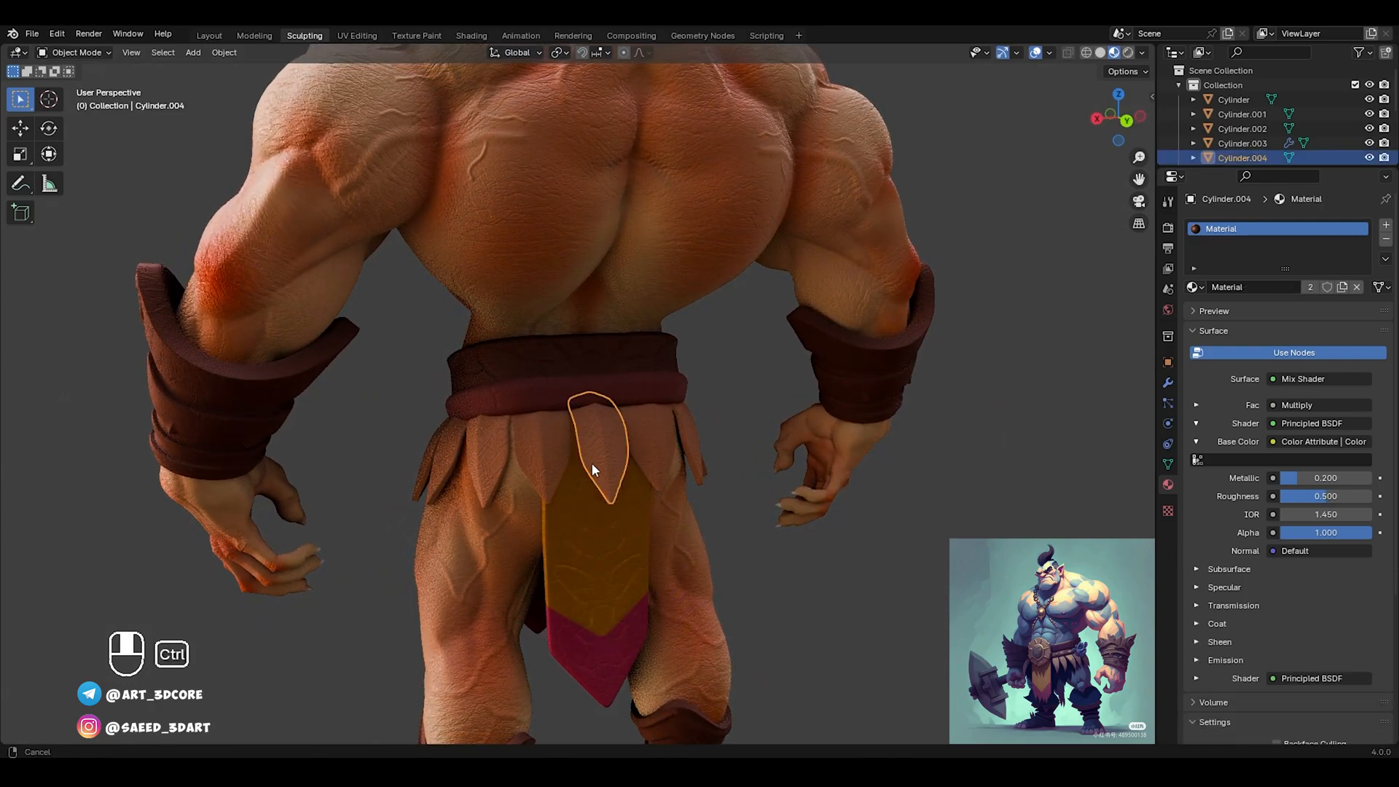
{"action": "mouse_move", "coordinate": [591, 470]}
{"action": "middle_mouse_down", "text": "ctrl"}
{"action": "mouse_move", "coordinate": [600, 430]}
{"action": "mouse_move", "coordinate": [569, 464]}
{"action": "middle_mouse_up", "text": "ctrl"}
{"action": "left_click", "coordinate": [527, 482], "text": "shift"}
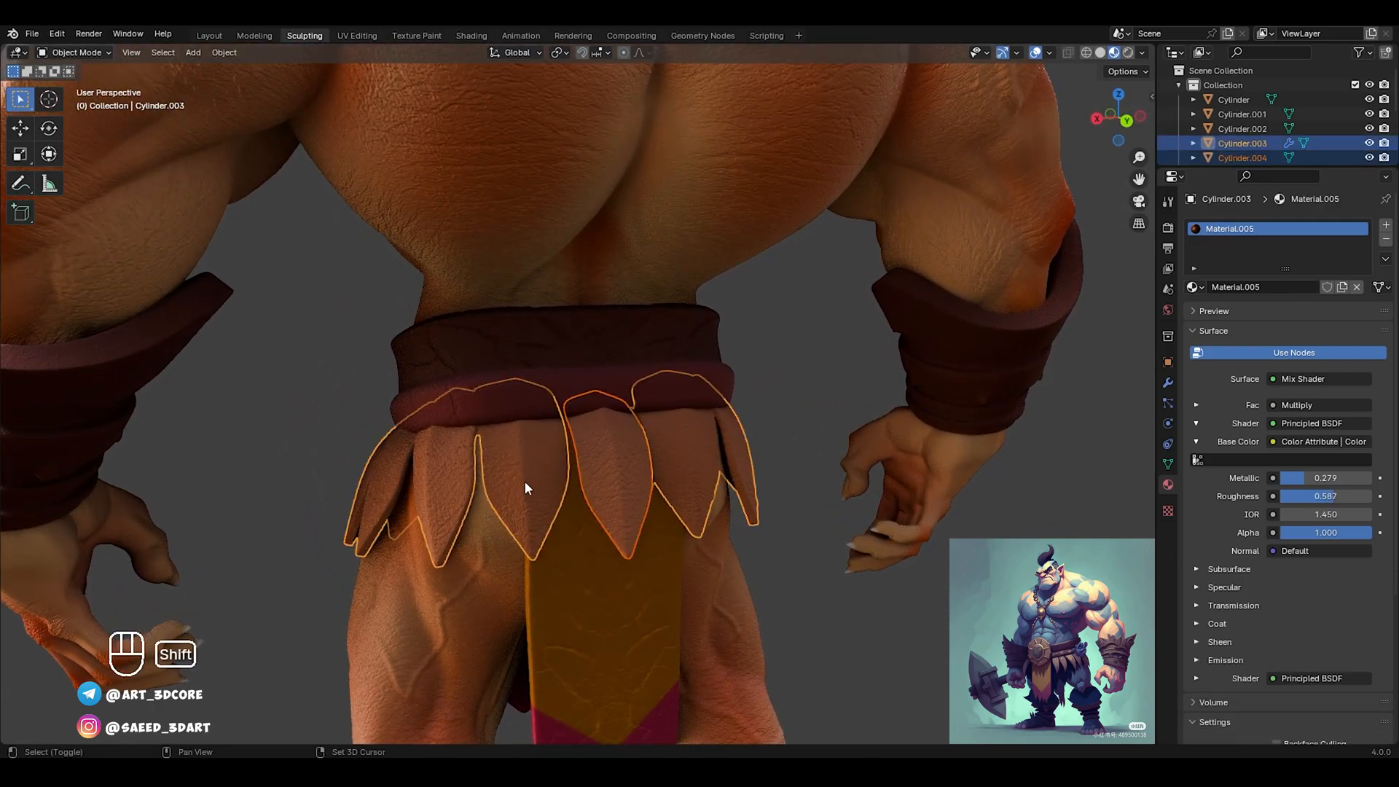
{"action": "key", "text": "ctrl+l"}
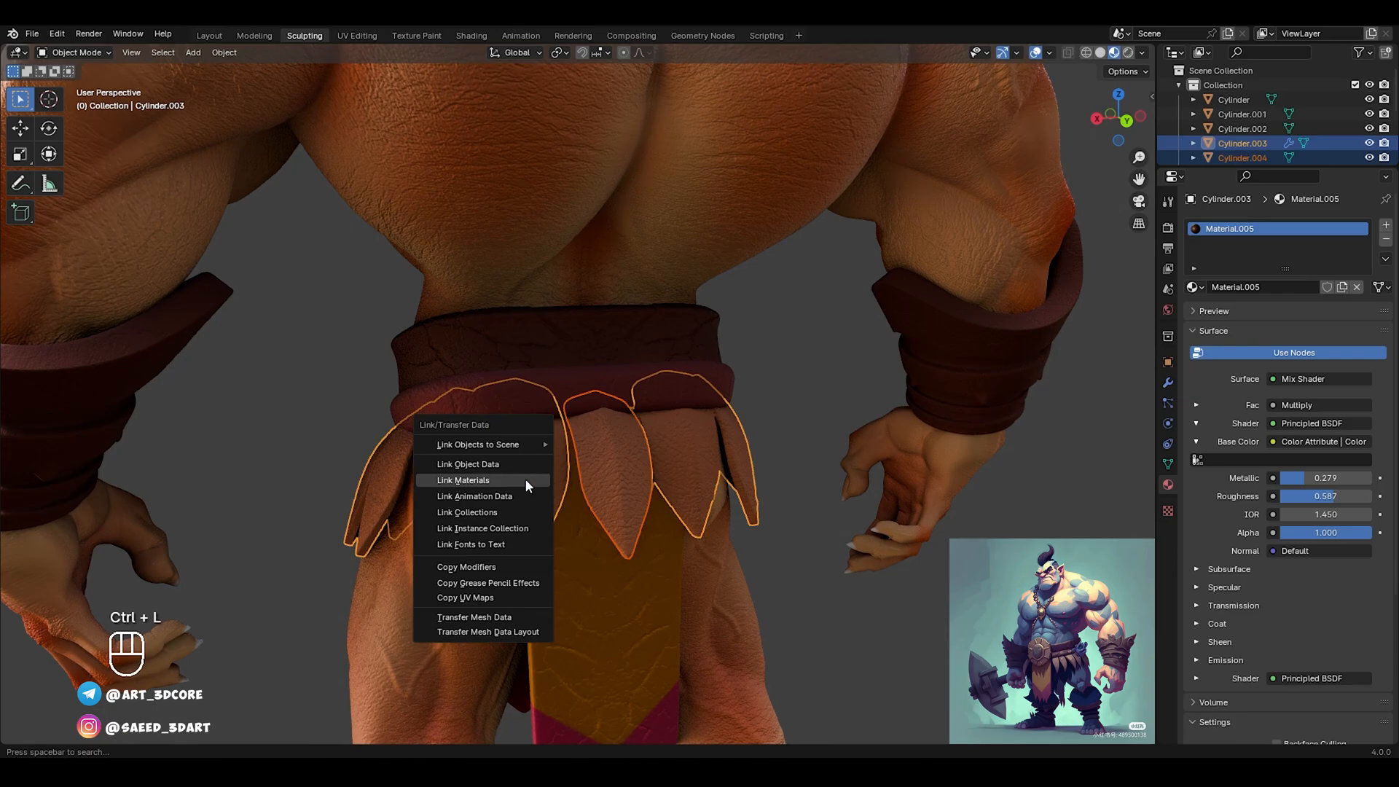
{"action": "left_click", "coordinate": [526, 479]}
{"action": "left_click", "coordinate": [621, 532]}
Examine the materials of the belt stone, gold buckle, loincloth and body from the front and the side
{"action": "middle_click_drag", "start_coordinate": [622, 525], "coordinate": [592, 443]}
{"action": "middle_click_drag", "start_coordinate": [556, 298], "coordinate": [692, 531], "text": "shift"}
{"action": "left_click", "coordinate": [610, 289]}
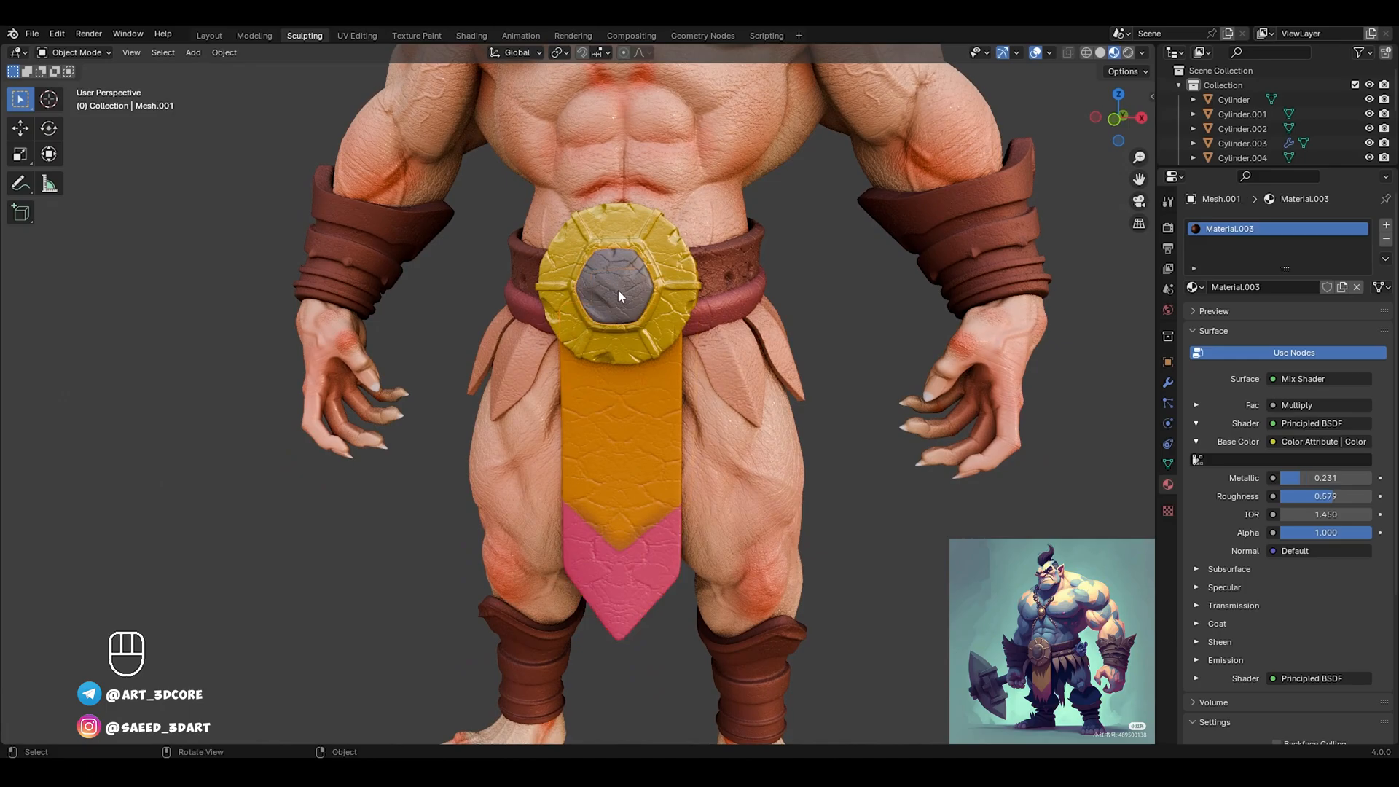
{"action": "left_click", "coordinate": [655, 335]}
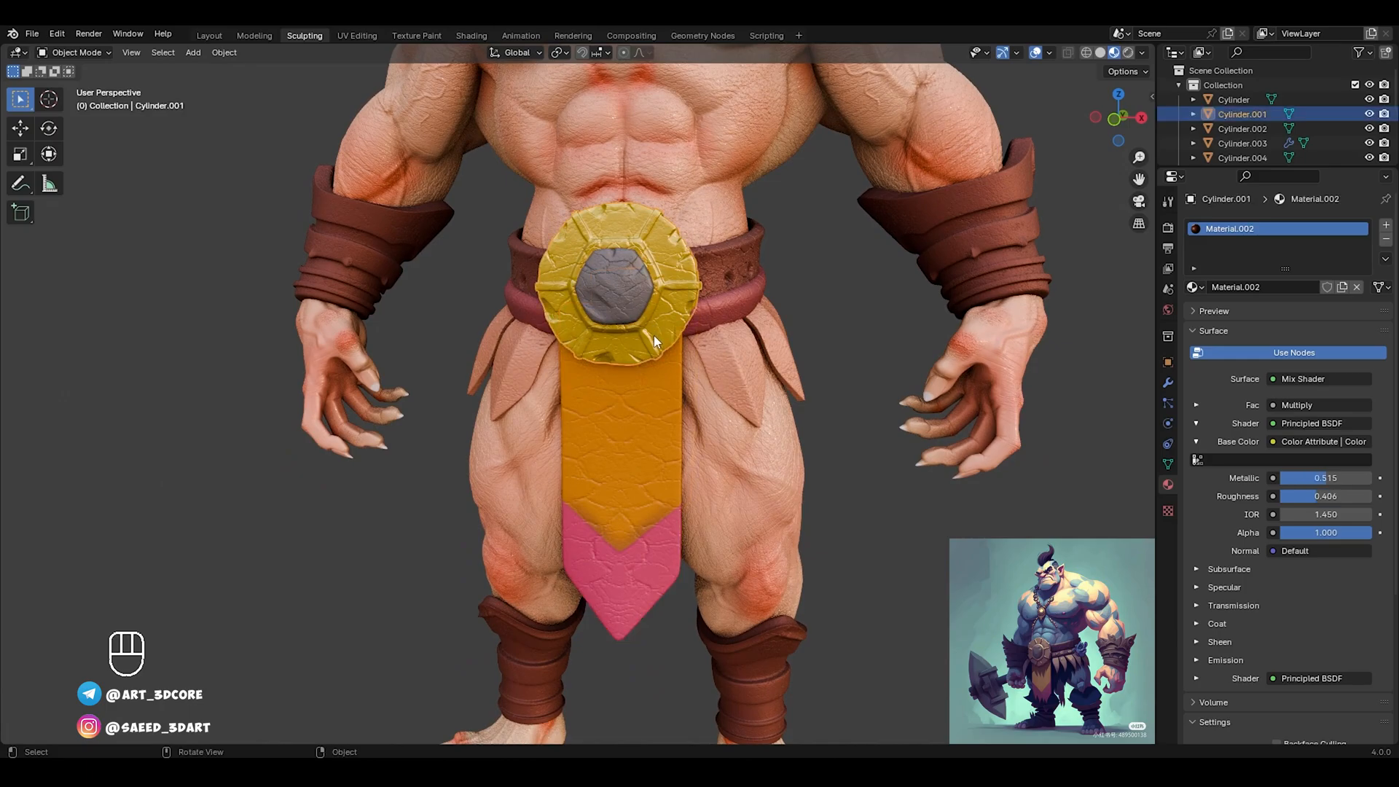
{"action": "left_click", "coordinate": [657, 491]}
{"action": "middle_click_drag", "start_coordinate": [637, 441], "coordinate": [775, 550]}
{"action": "left_click", "coordinate": [765, 548]}
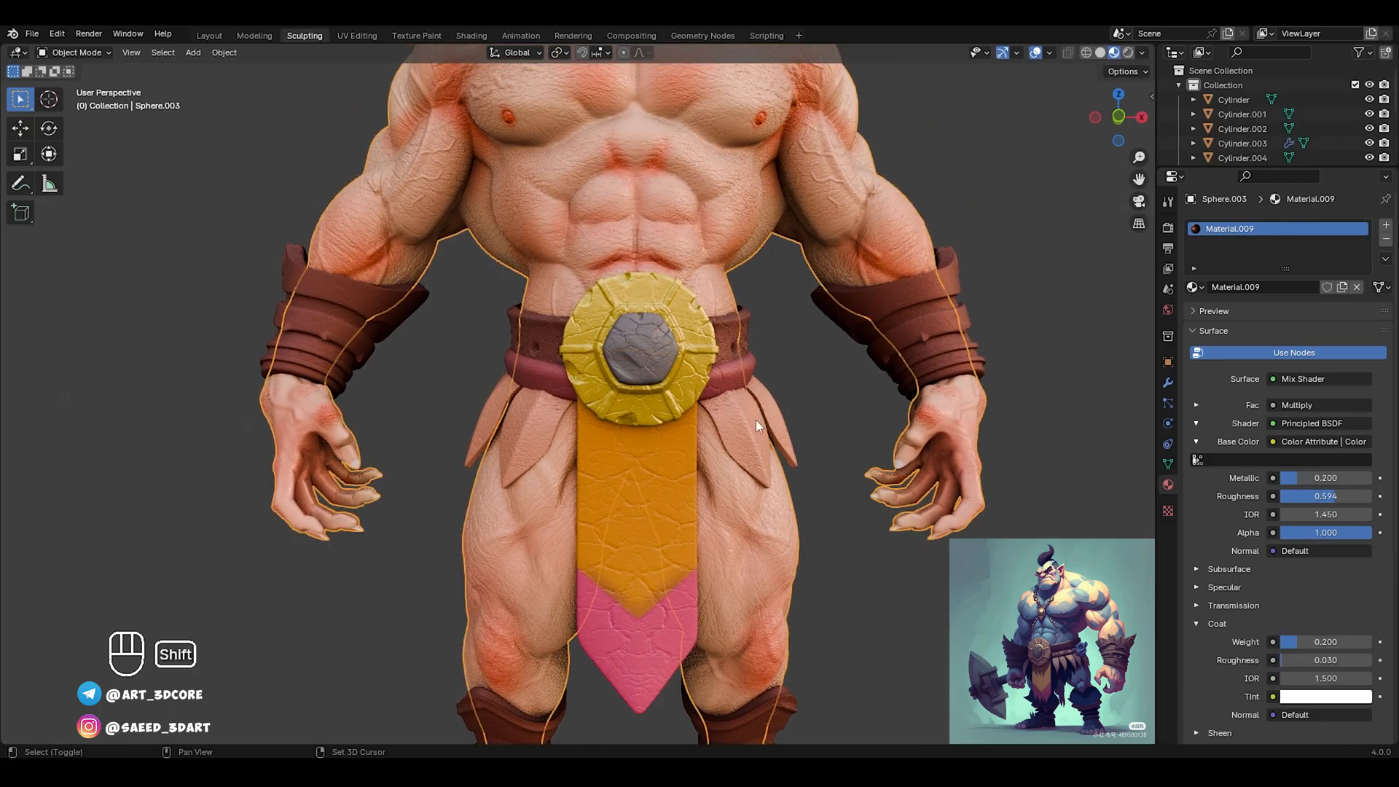
{"action": "middle_click_drag", "start_coordinate": [755, 420], "coordinate": [758, 654], "text": "shift"}
{"action": "middle_click_drag", "start_coordinate": [809, 467], "coordinate": [777, 456], "text": "alt"}
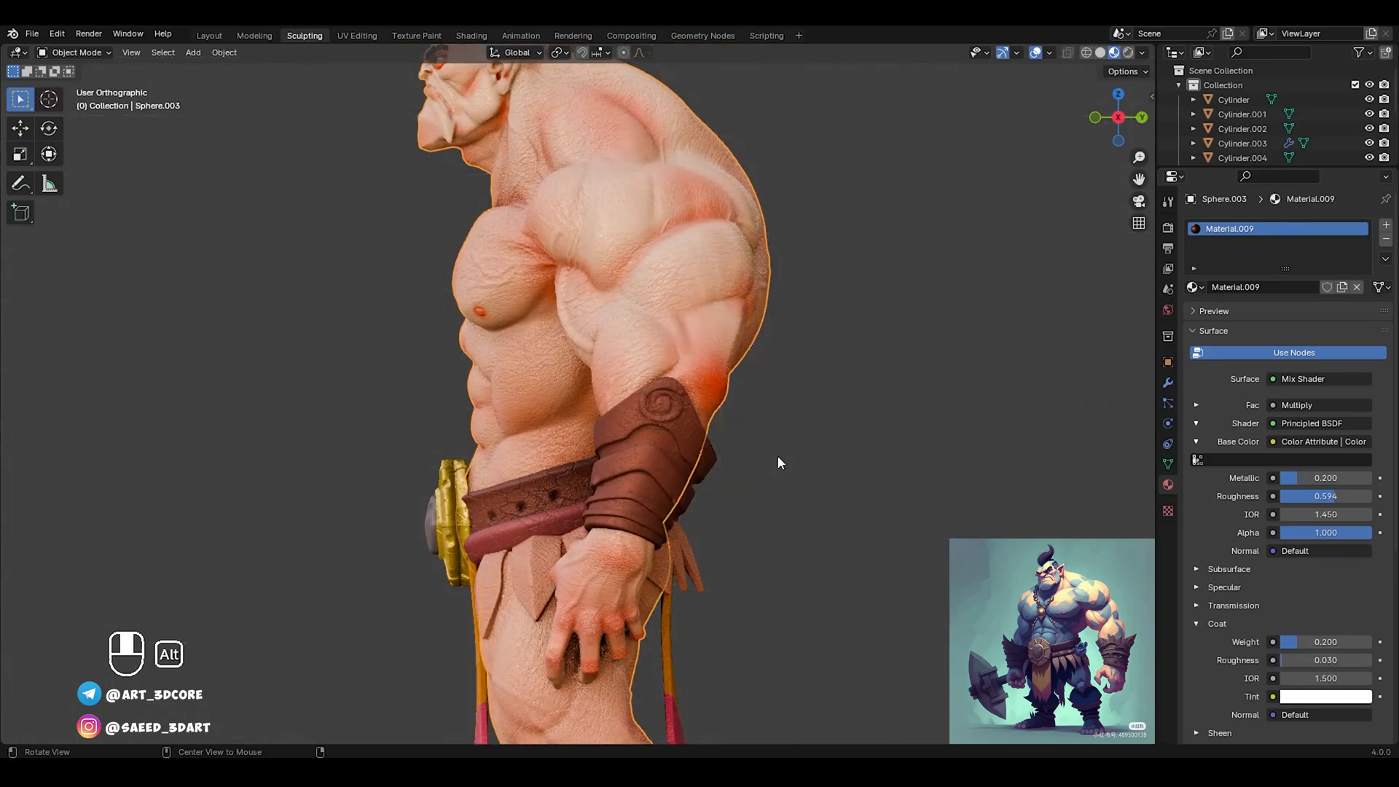
{"action": "middle_click_drag", "start_coordinate": [705, 239], "coordinate": [710, 457], "text": "shift"}
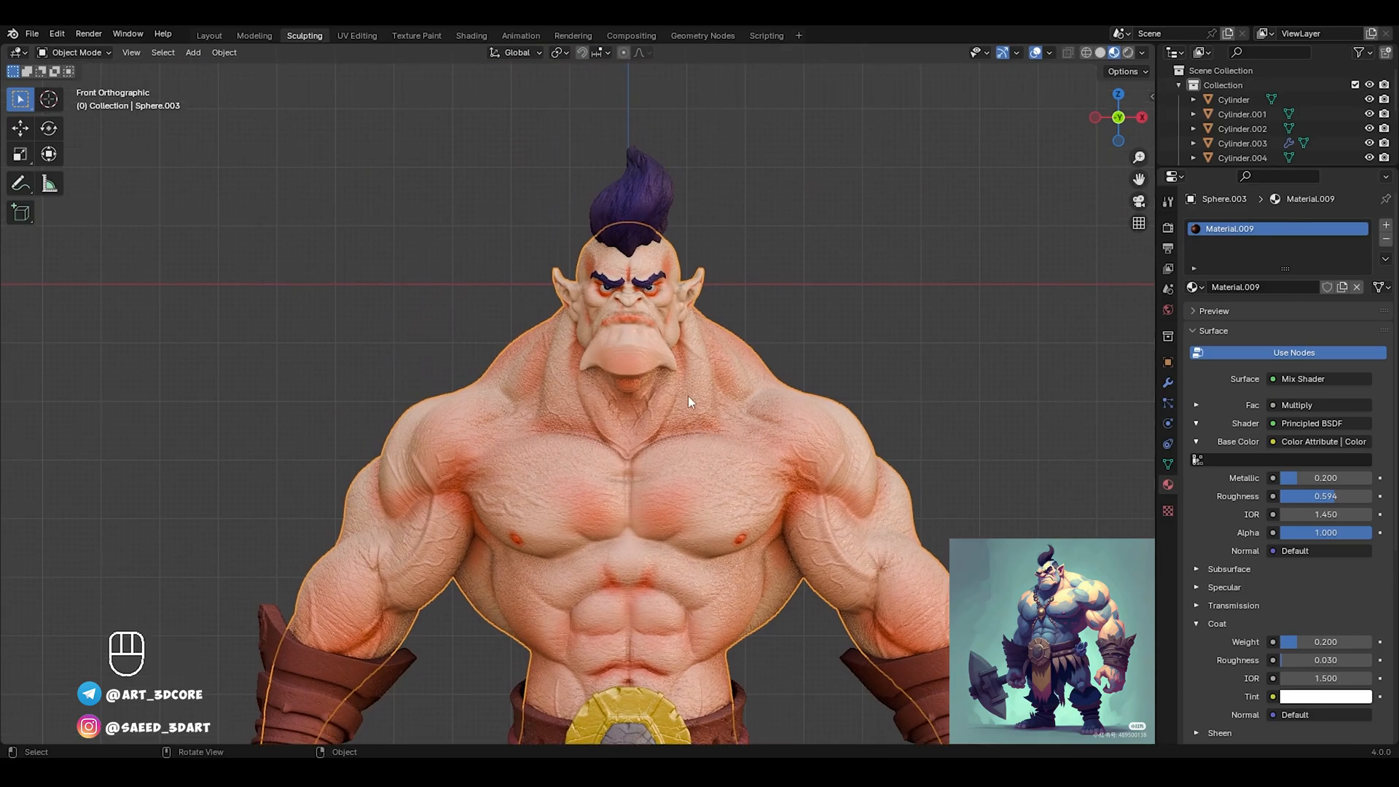
{"action": "mouse_move", "coordinate": [628, 475]}
{"action": "middle_mouse_down", "text": "ctrl"}
{"action": "mouse_move", "coordinate": [635, 536]}
{"action": "mouse_move", "coordinate": [625, 373]}
{"action": "mouse_move", "coordinate": [626, 475]}
{"action": "middle_mouse_up", "text": "ctrl"}
{"action": "middle_click_drag", "start_coordinate": [621, 399], "coordinate": [628, 370], "text": "ctrl"}
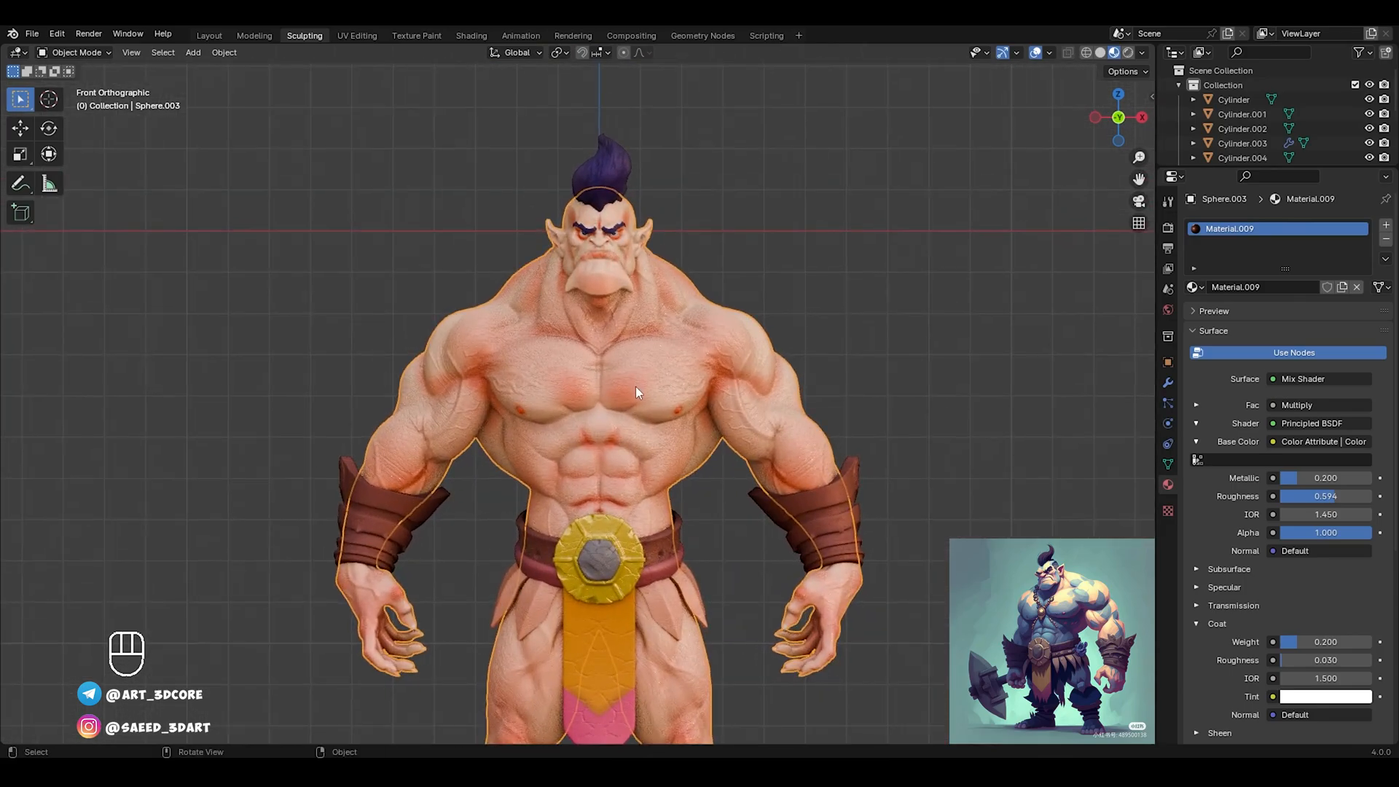
Switch to solid shading, enter Sculpt Mode on the ogre's body and activate the Color Filter tool
{"action": "key", "text": "z"}
{"action": "left_click", "coordinate": [757, 390]}
{"action": "key", "text": "ctrl+Tab"}
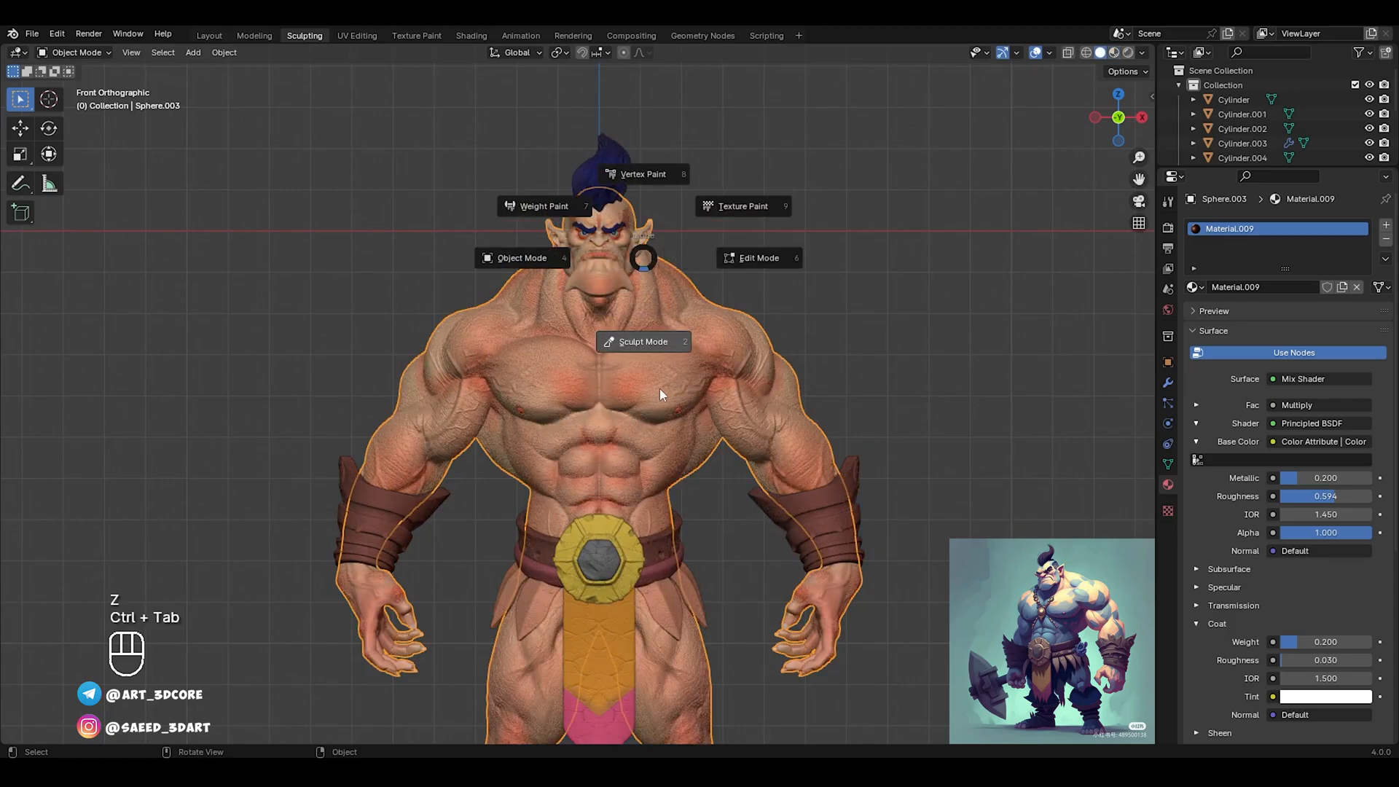
{"action": "left_click", "coordinate": [639, 342]}
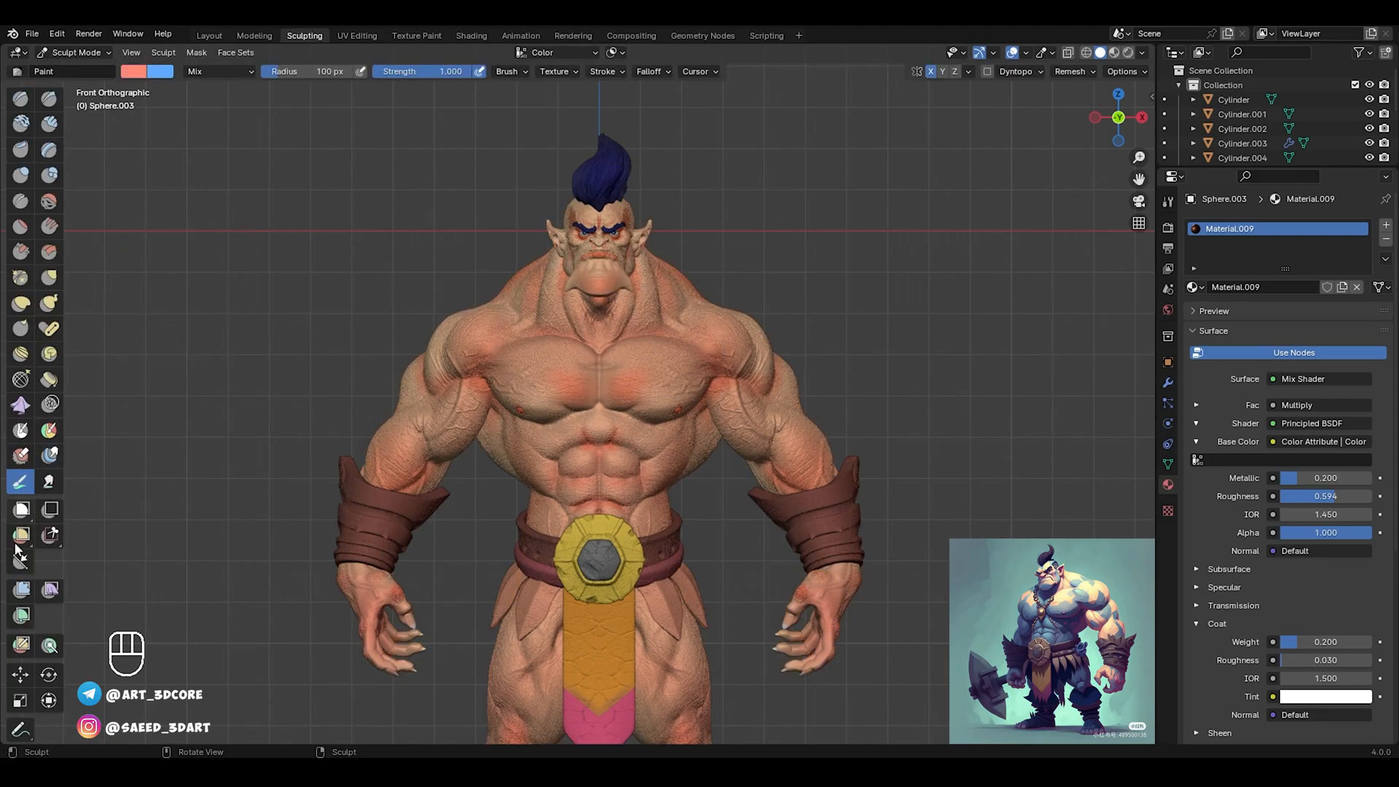
{"action": "left_click", "coordinate": [17, 617]}
Try shifting the body's skin color with the Hue color filter, undoing each attempt
{"action": "left_click", "coordinate": [103, 73]}
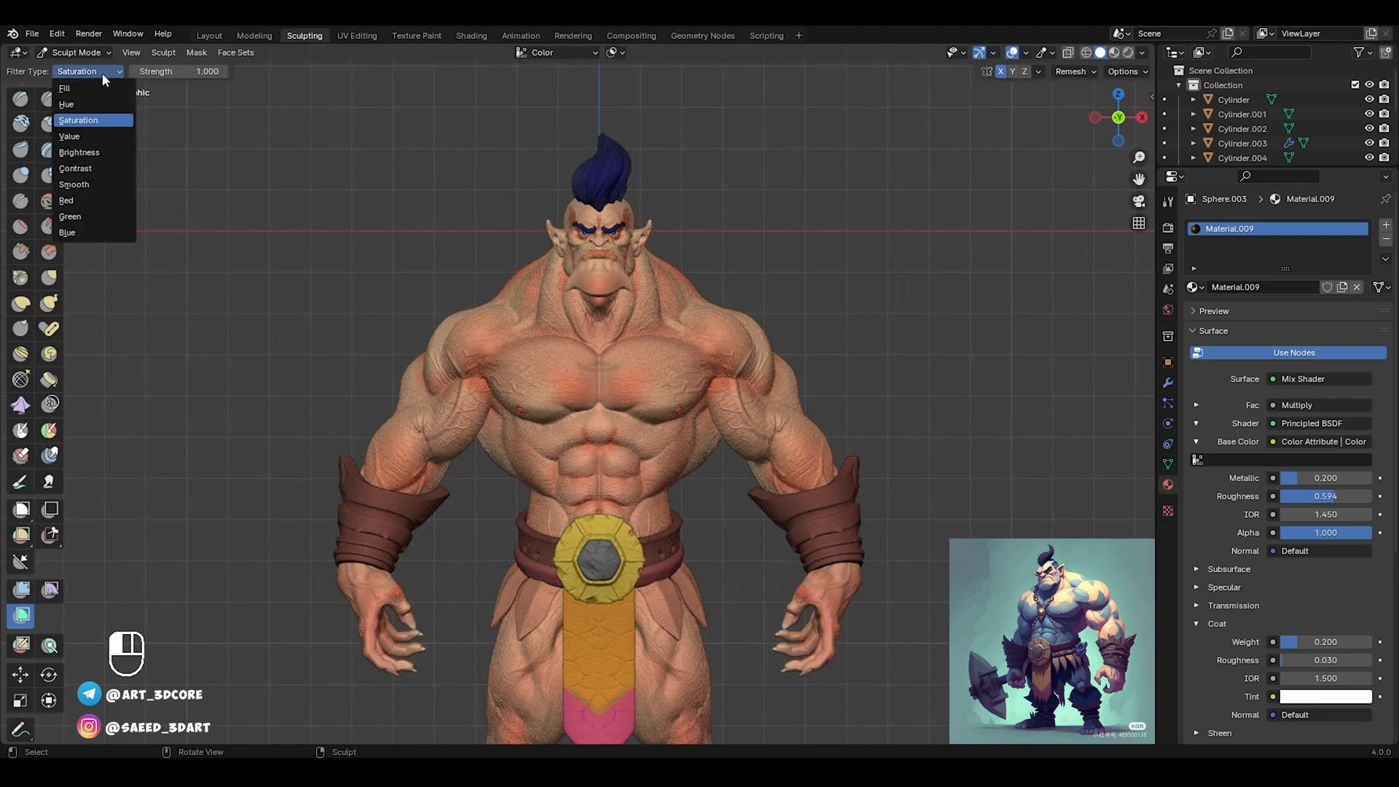
{"action": "left_click", "coordinate": [80, 104]}
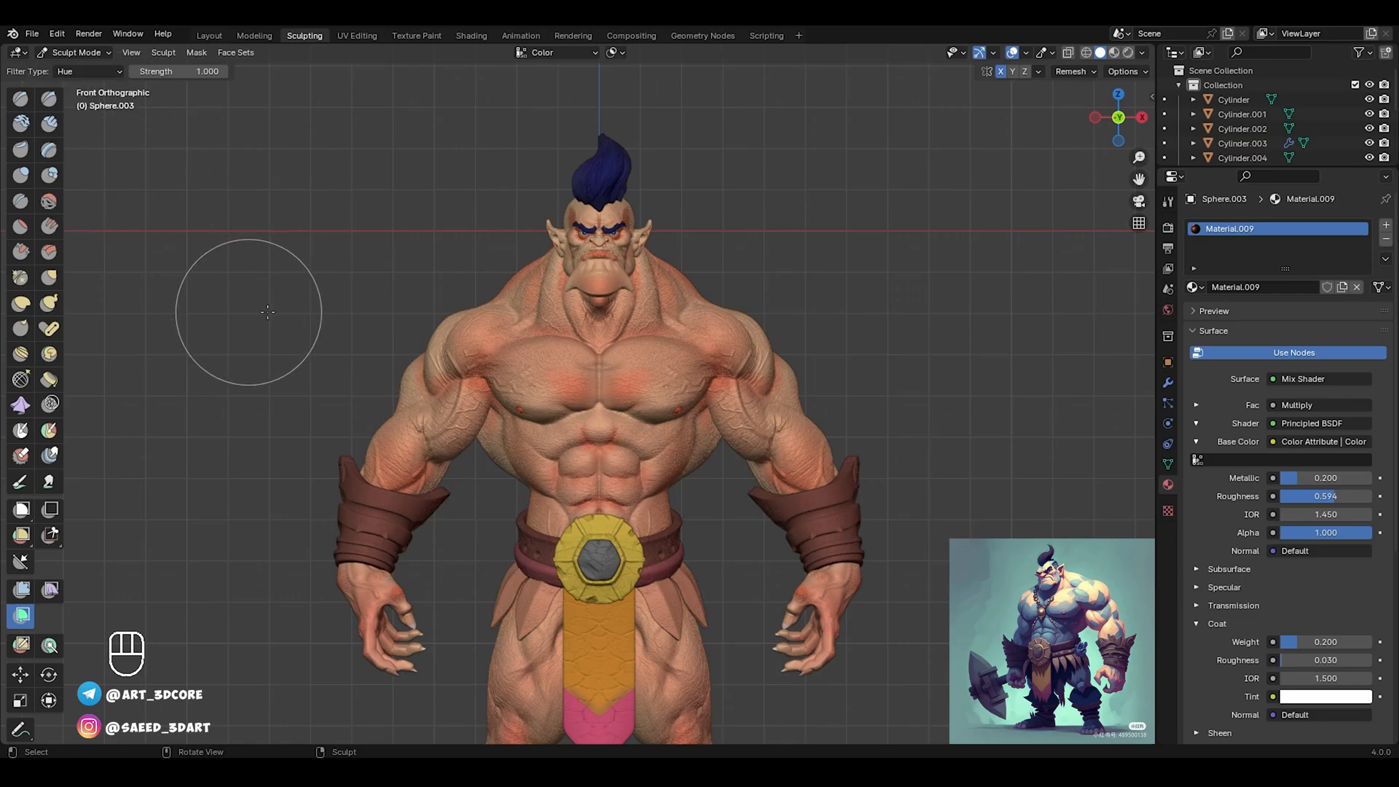
{"action": "left_click_drag", "start_coordinate": [253, 304], "coordinate": [291, 313]}
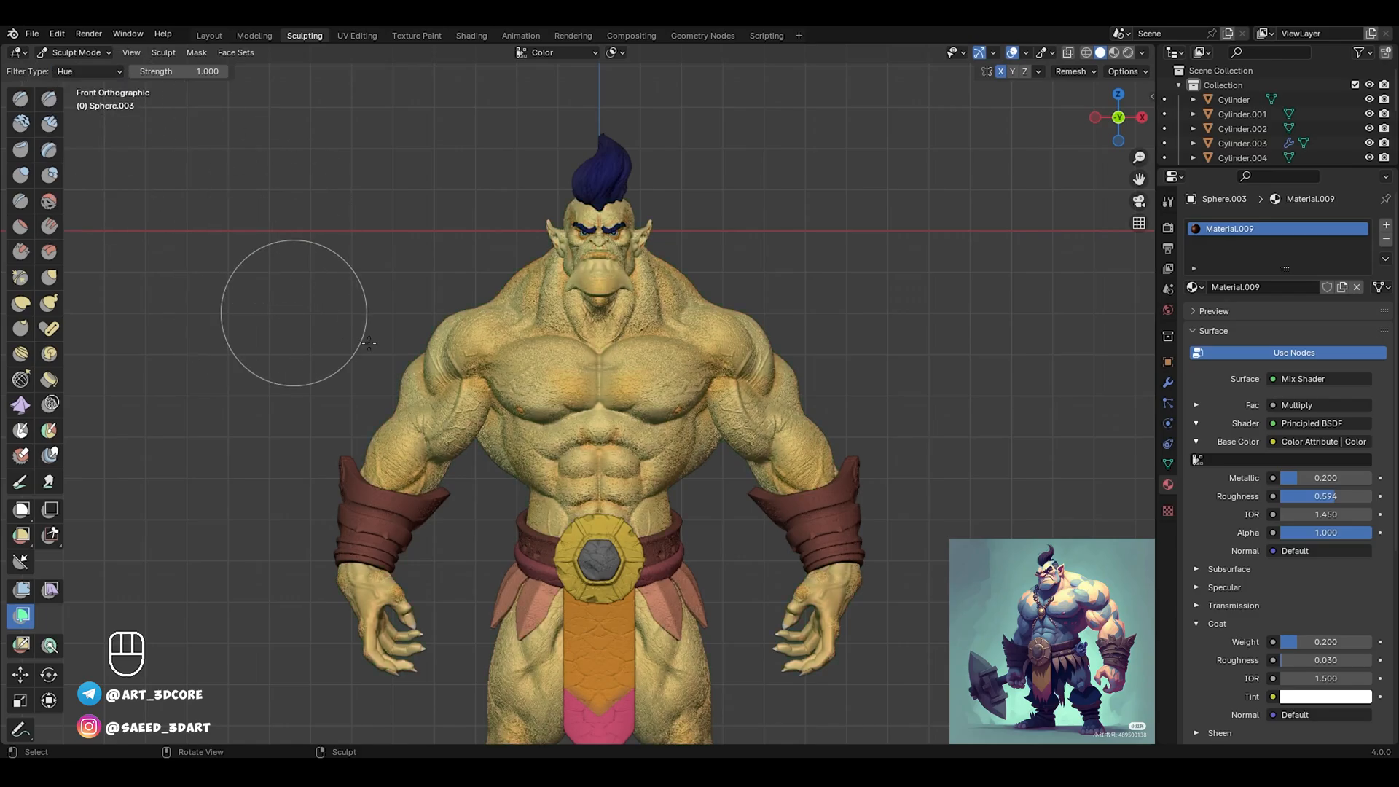
{"action": "left_click_drag", "start_coordinate": [369, 344], "coordinate": [349, 367]}
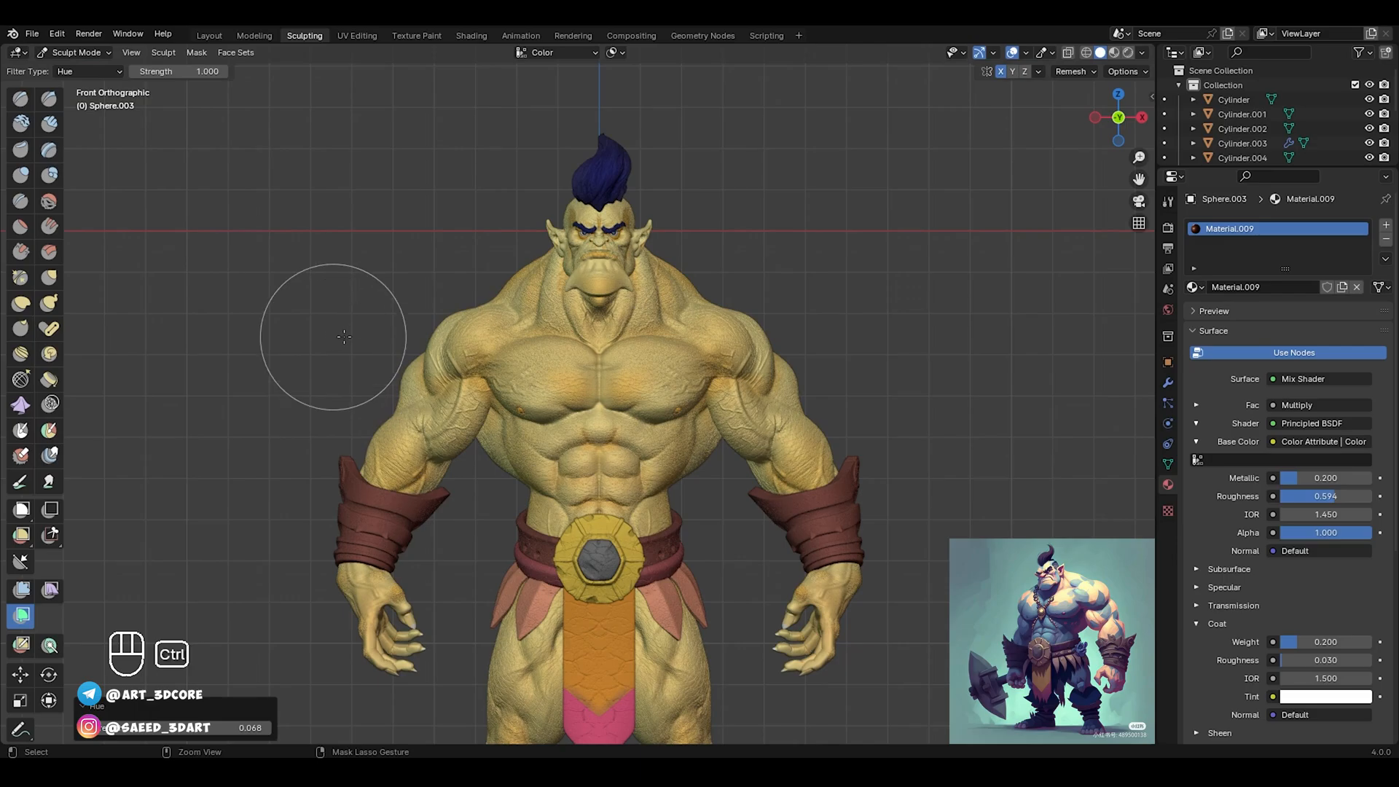
{"action": "key", "text": "ctrl+z"}
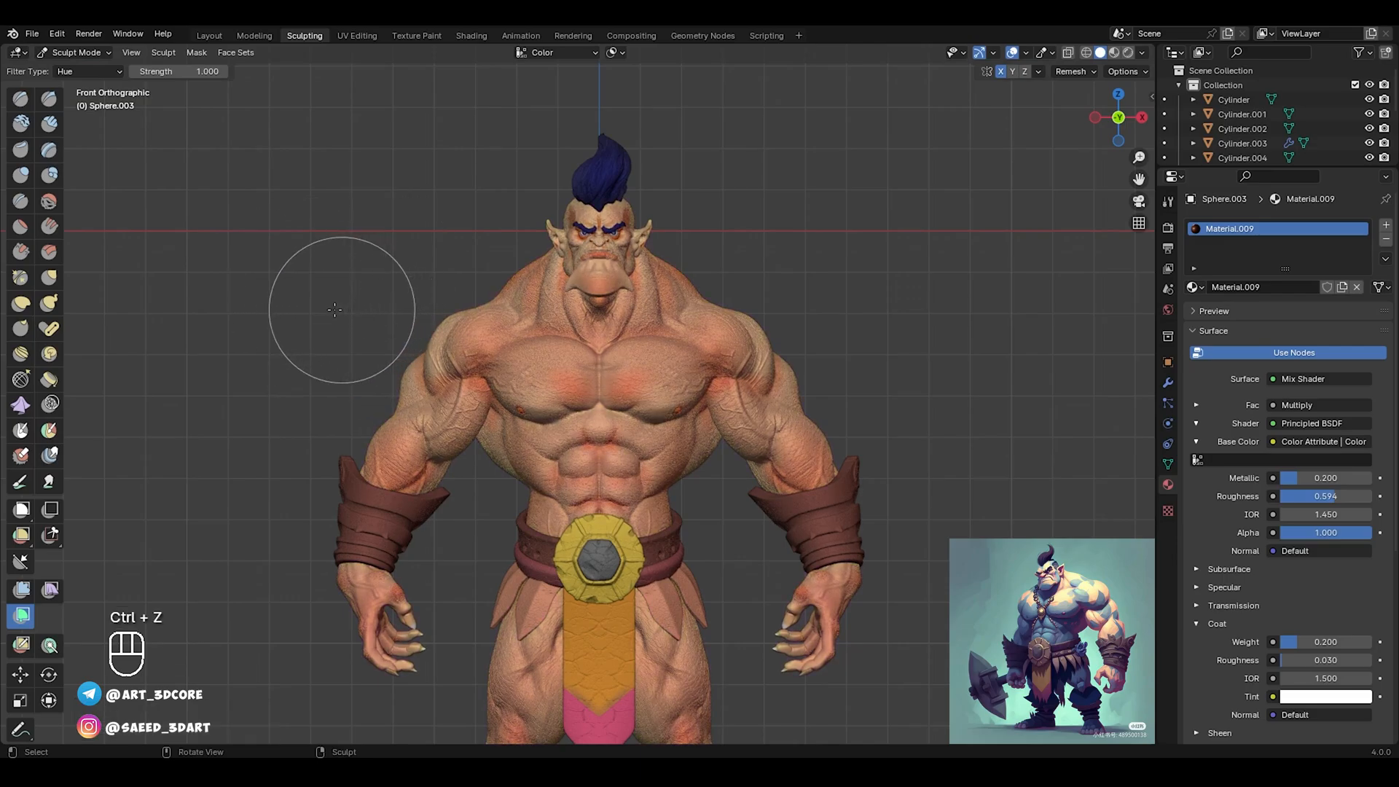
{"action": "left_click_drag", "start_coordinate": [329, 311], "coordinate": [343, 349]}
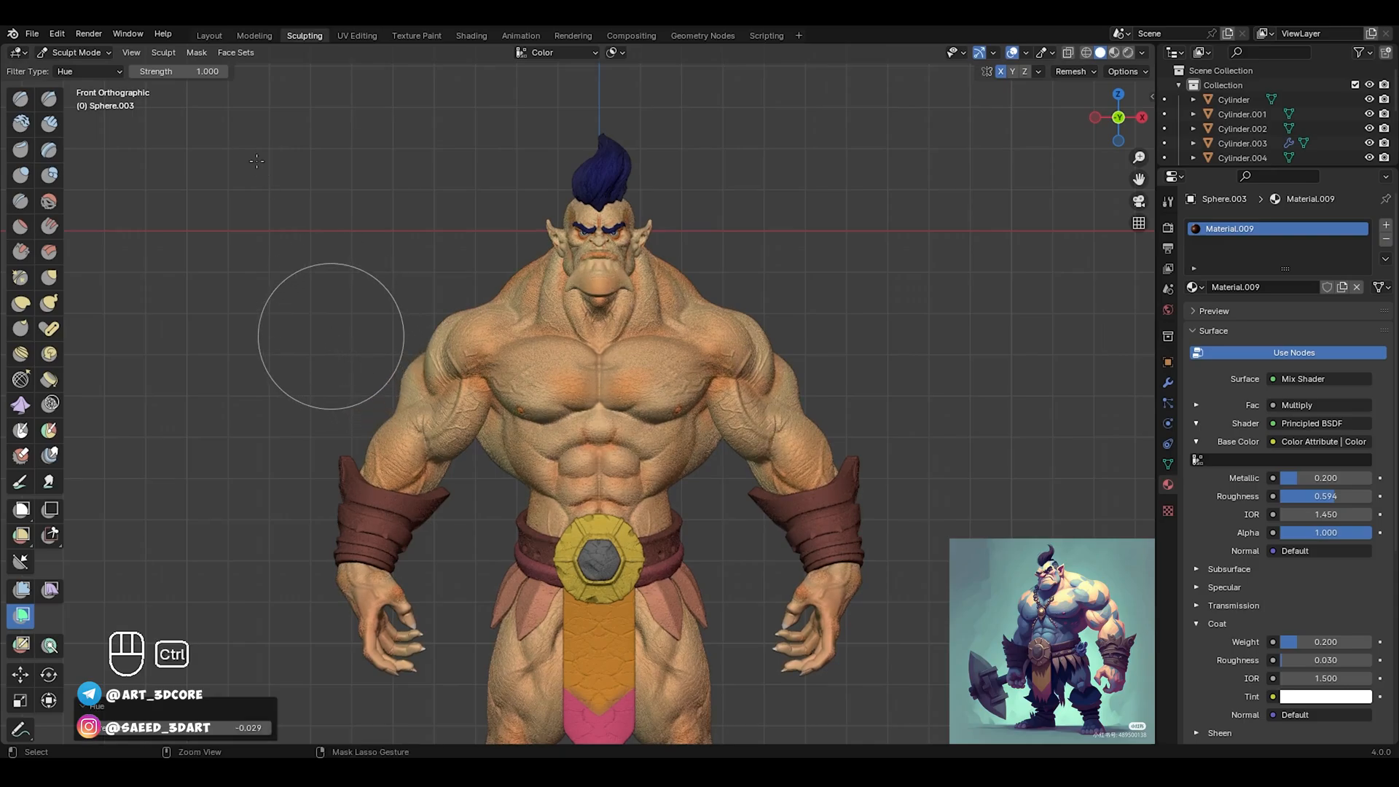
{"action": "key", "text": "ctrl+z"}
Try darkening the body's skin with the Brightness color filter at -0.094, check it in Material Preview, and undo it
{"action": "left_click", "coordinate": [103, 72]}
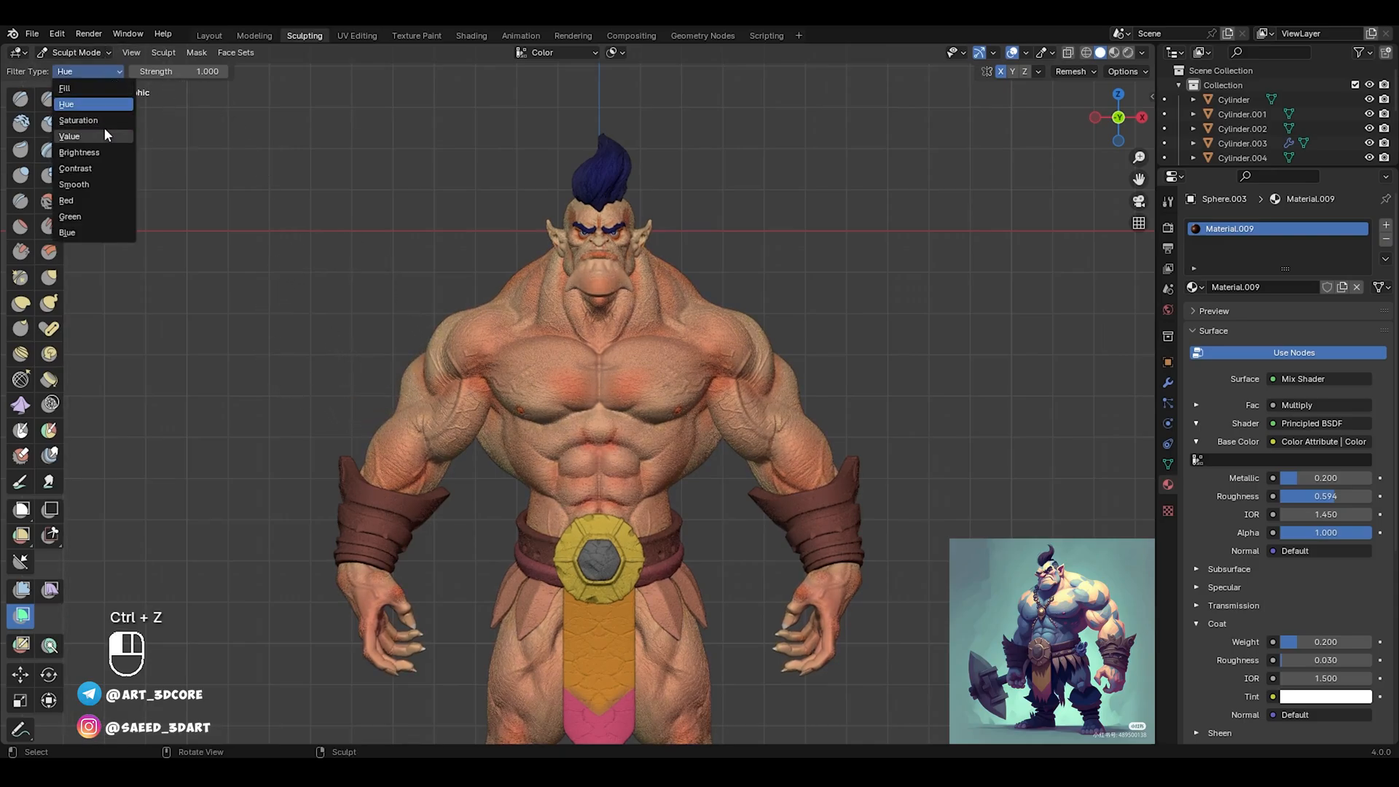
{"action": "left_click", "coordinate": [101, 152]}
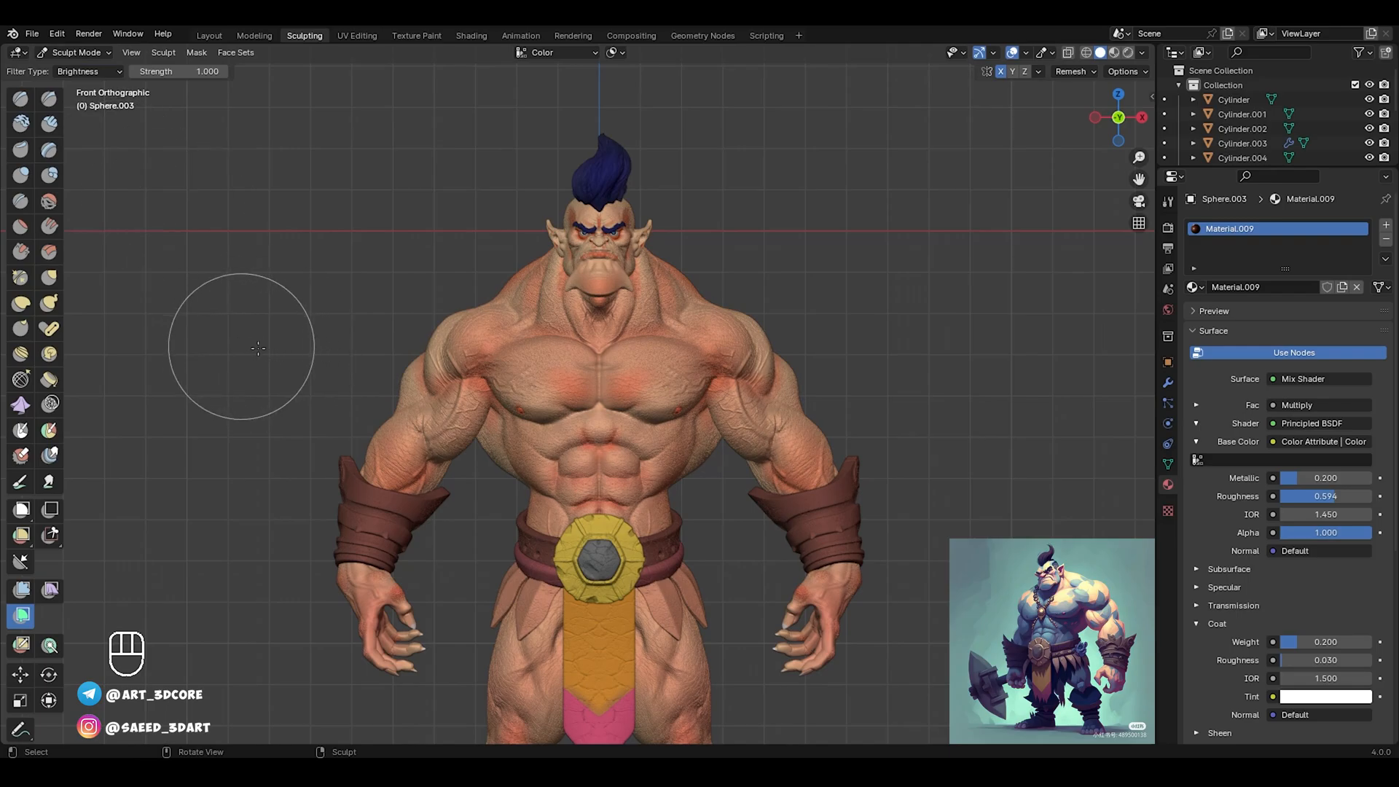
{"action": "left_click_drag", "start_coordinate": [310, 352], "coordinate": [235, 343]}
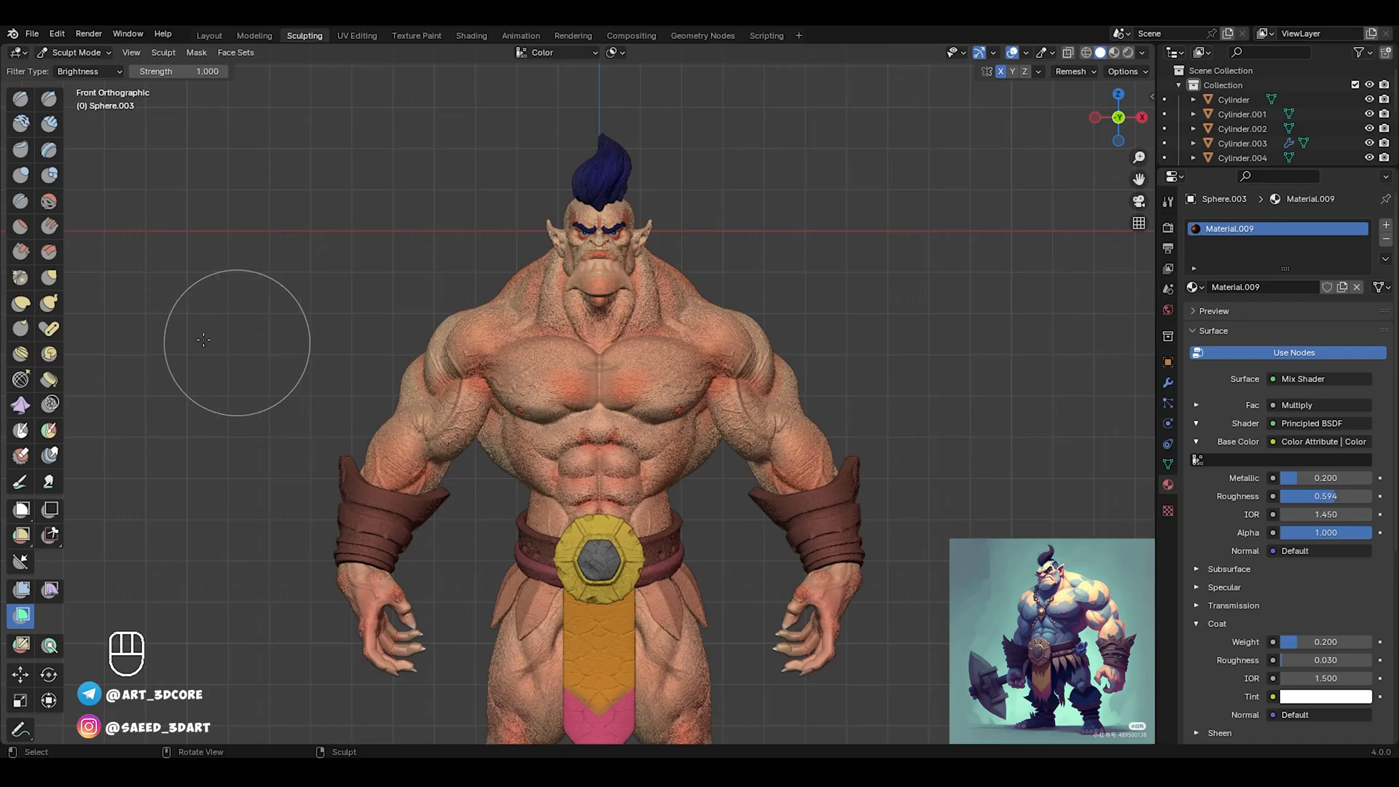
{"action": "left_click_drag", "start_coordinate": [175, 335], "coordinate": [165, 333]}
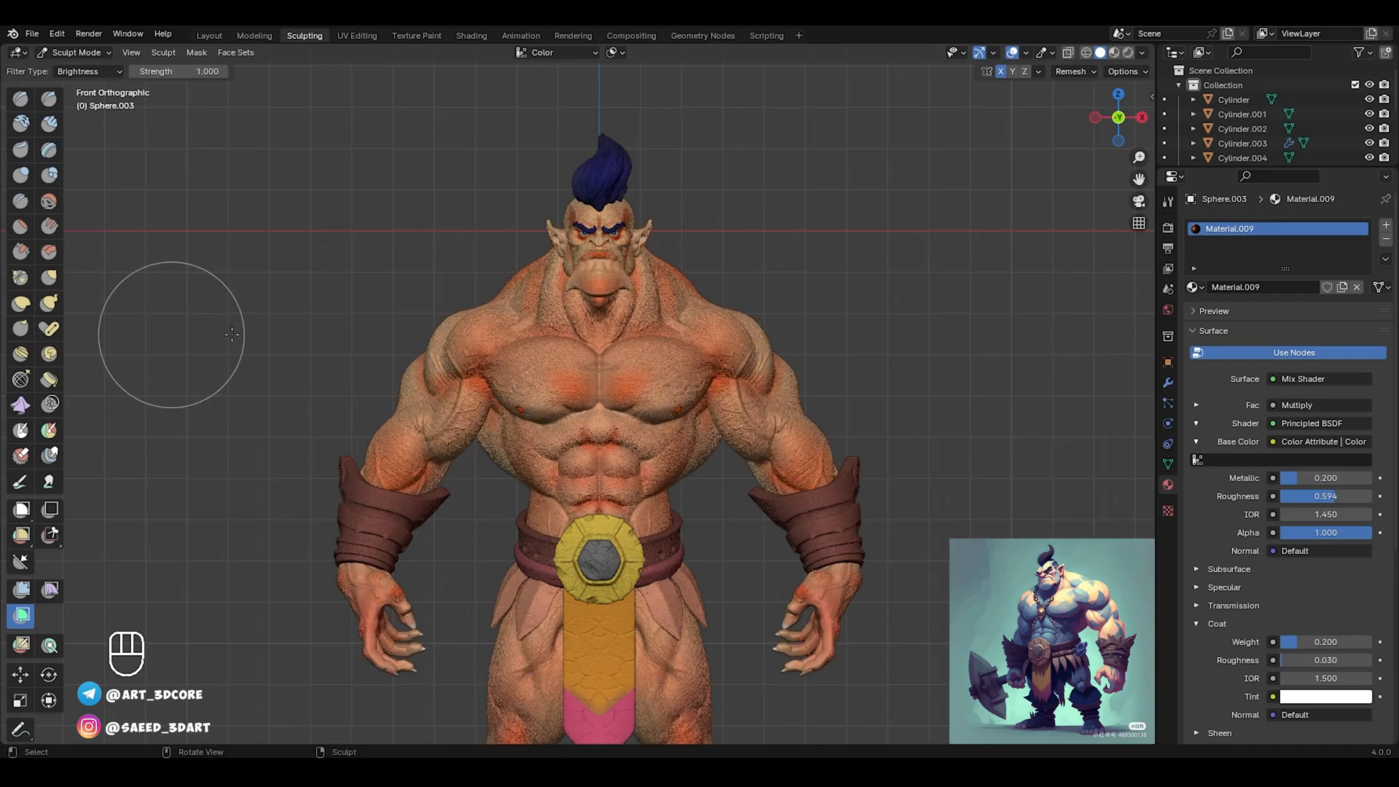
{"action": "middle_click_drag", "start_coordinate": [372, 400], "coordinate": [362, 354], "text": "shift"}
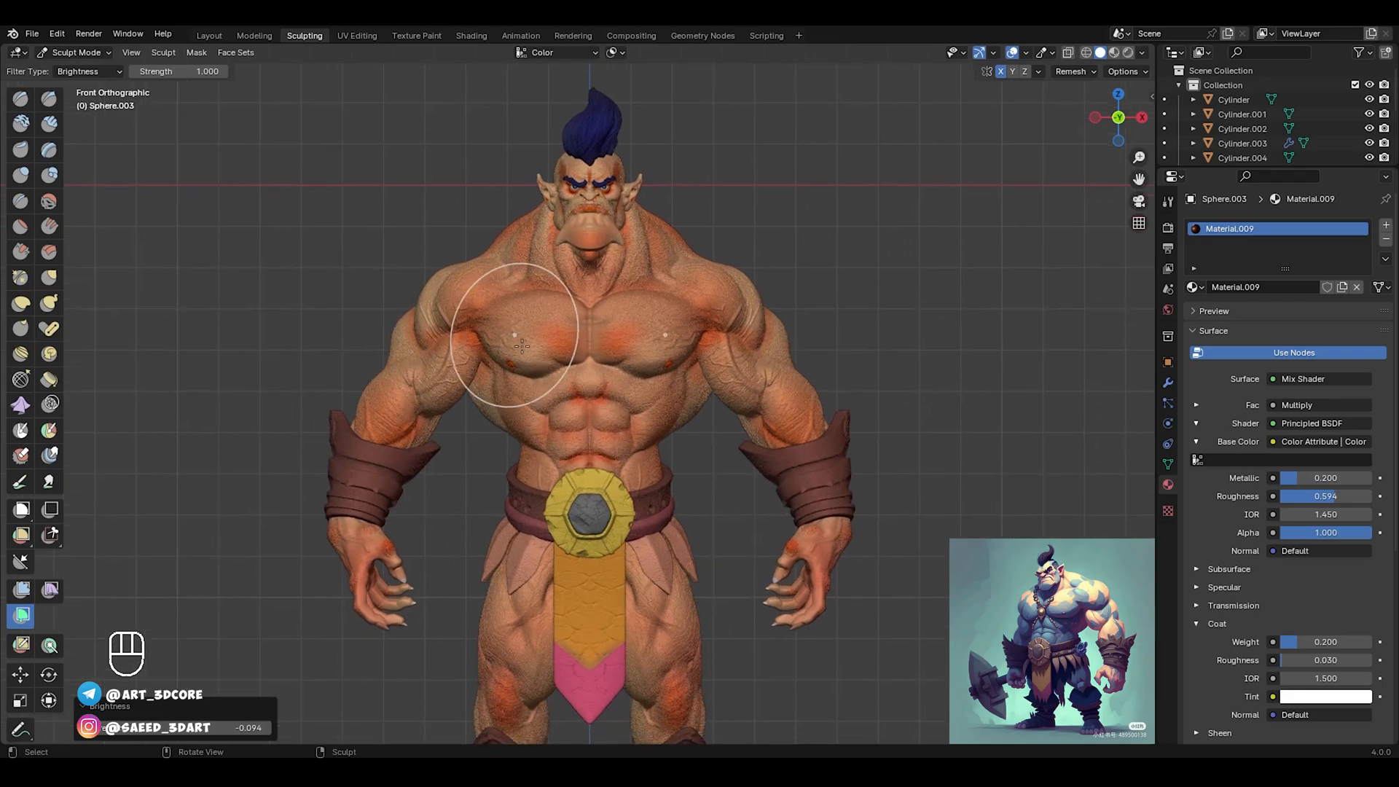
{"action": "key", "text": "z"}
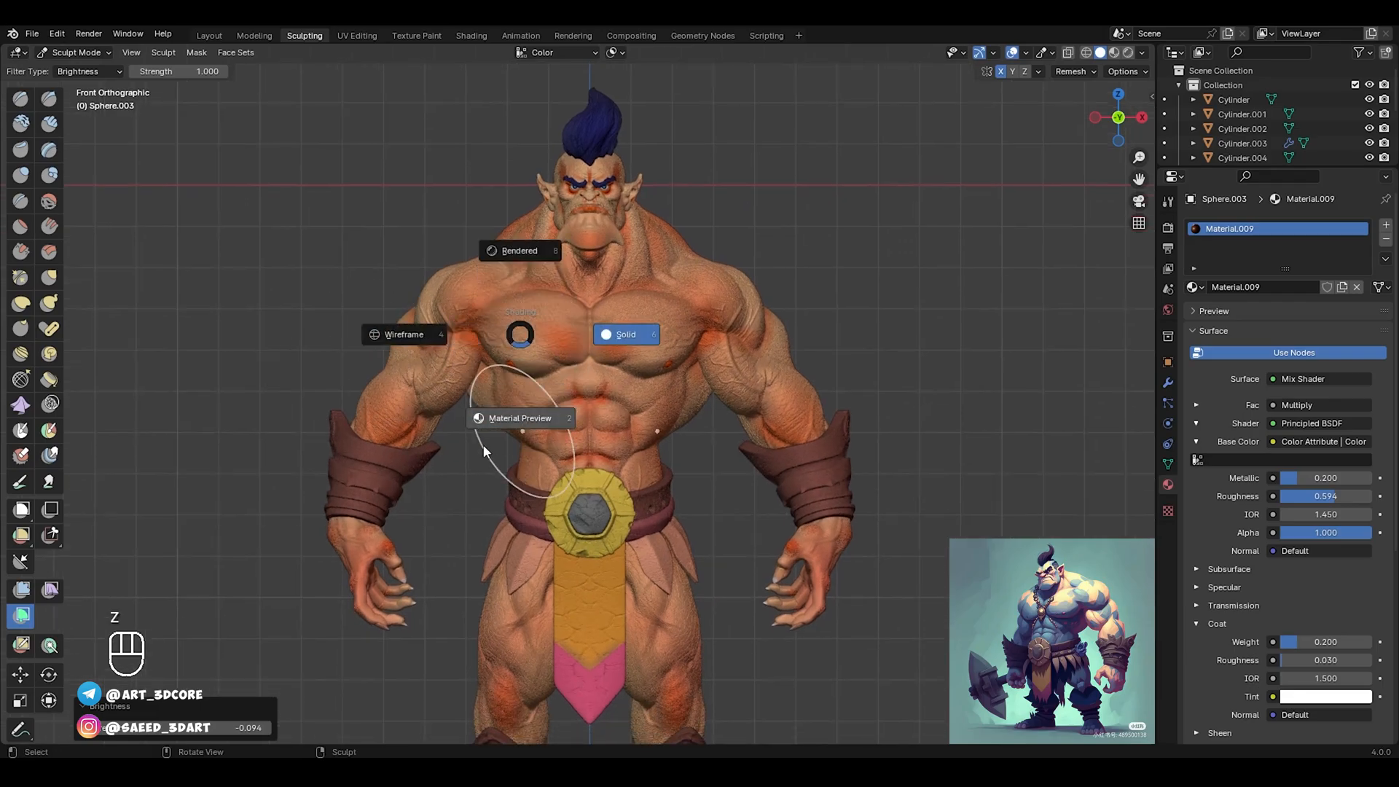
{"action": "left_click", "coordinate": [529, 421]}
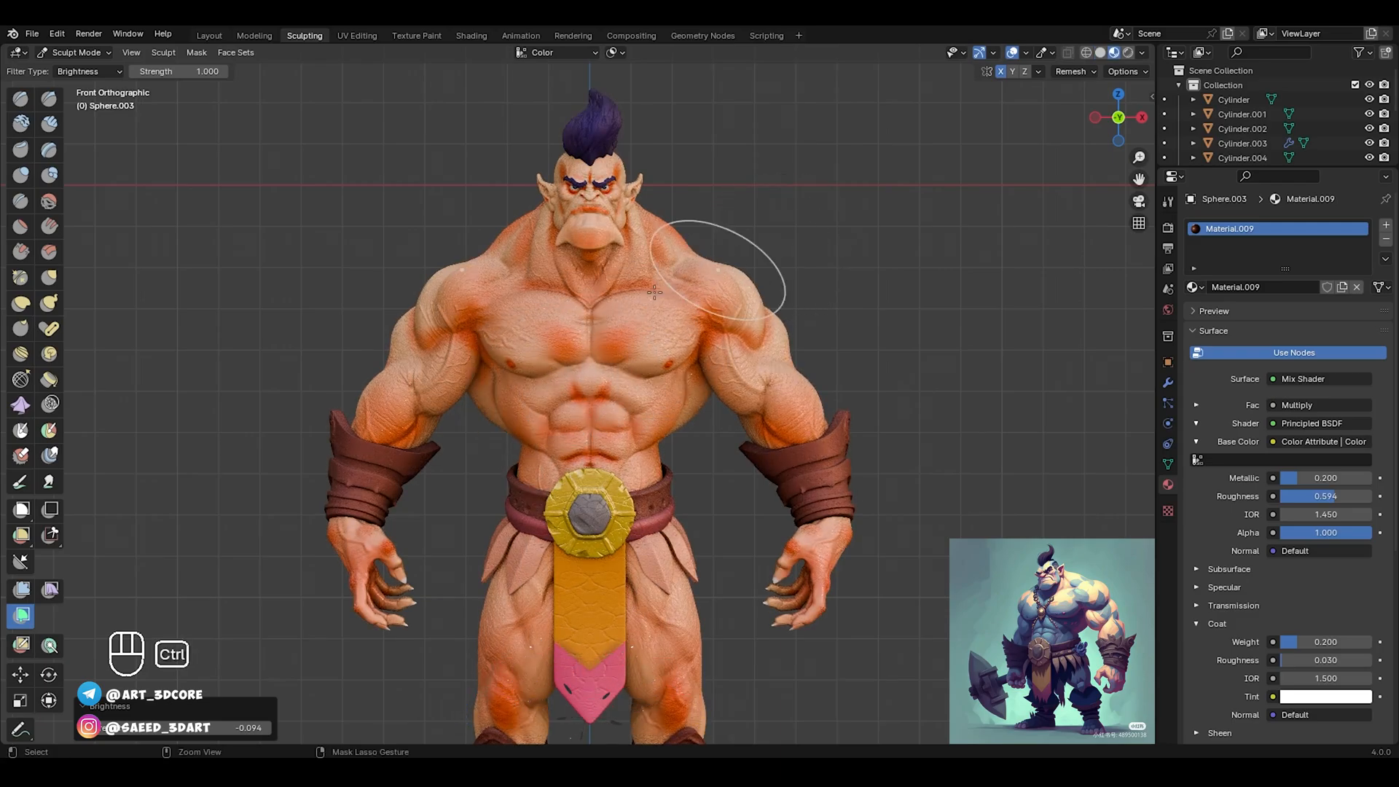
{"action": "key", "text": "z"}
{"action": "left_click", "coordinate": [692, 320]}
{"action": "key", "text": "ctrl+z"}
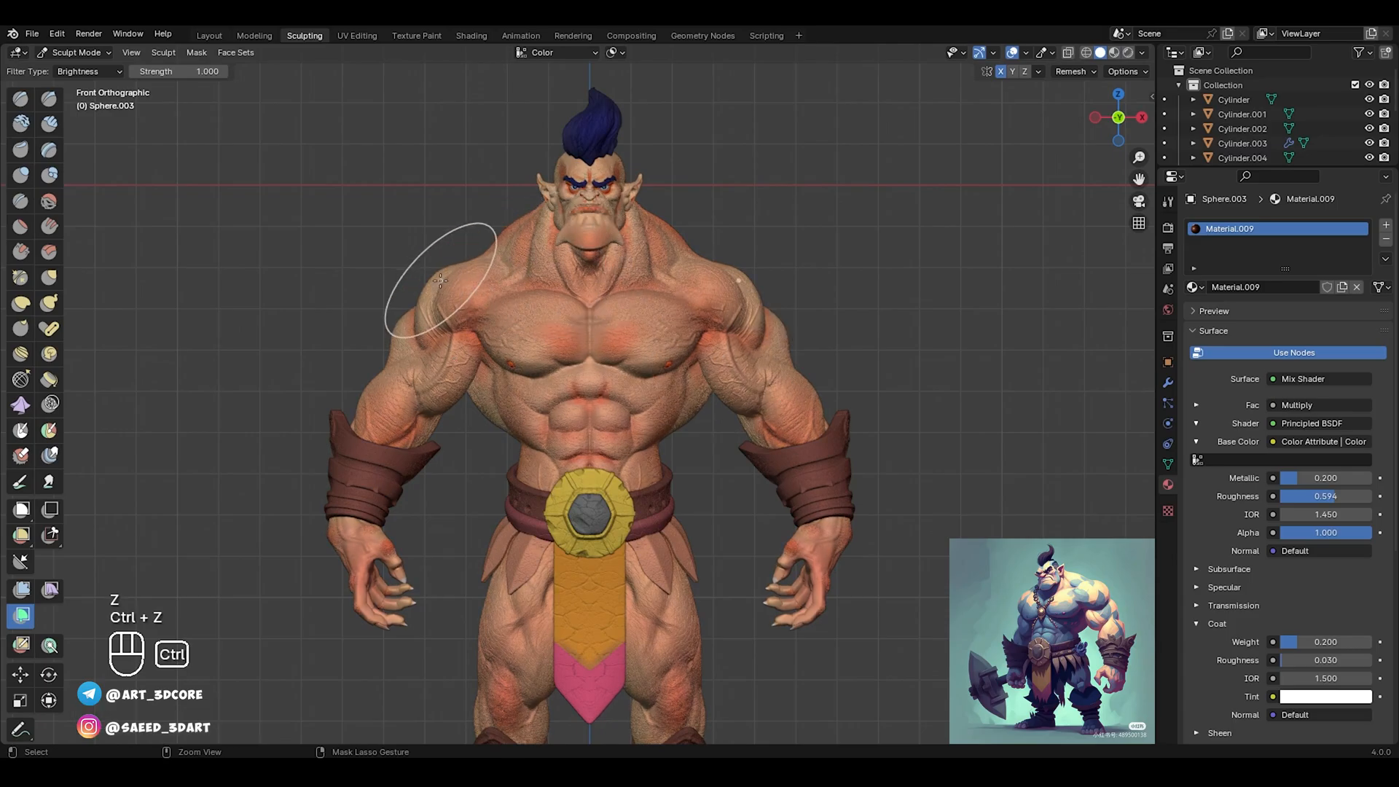
Set the brush radius to 80 px and activate the Paint brush for the ogre's body
{"action": "left_click_drag", "start_coordinate": [656, 258], "coordinate": [621, 383], "text": "alt+shift"}
{"action": "left_click_drag", "start_coordinate": [568, 248], "coordinate": [596, 372], "text": "alt+shift"}
{"action": "left_click_drag", "start_coordinate": [596, 371], "coordinate": [543, 241], "text": "ctrl+alt"}
{"action": "key", "text": "f"}
{"action": "left_click", "coordinate": [504, 236]}
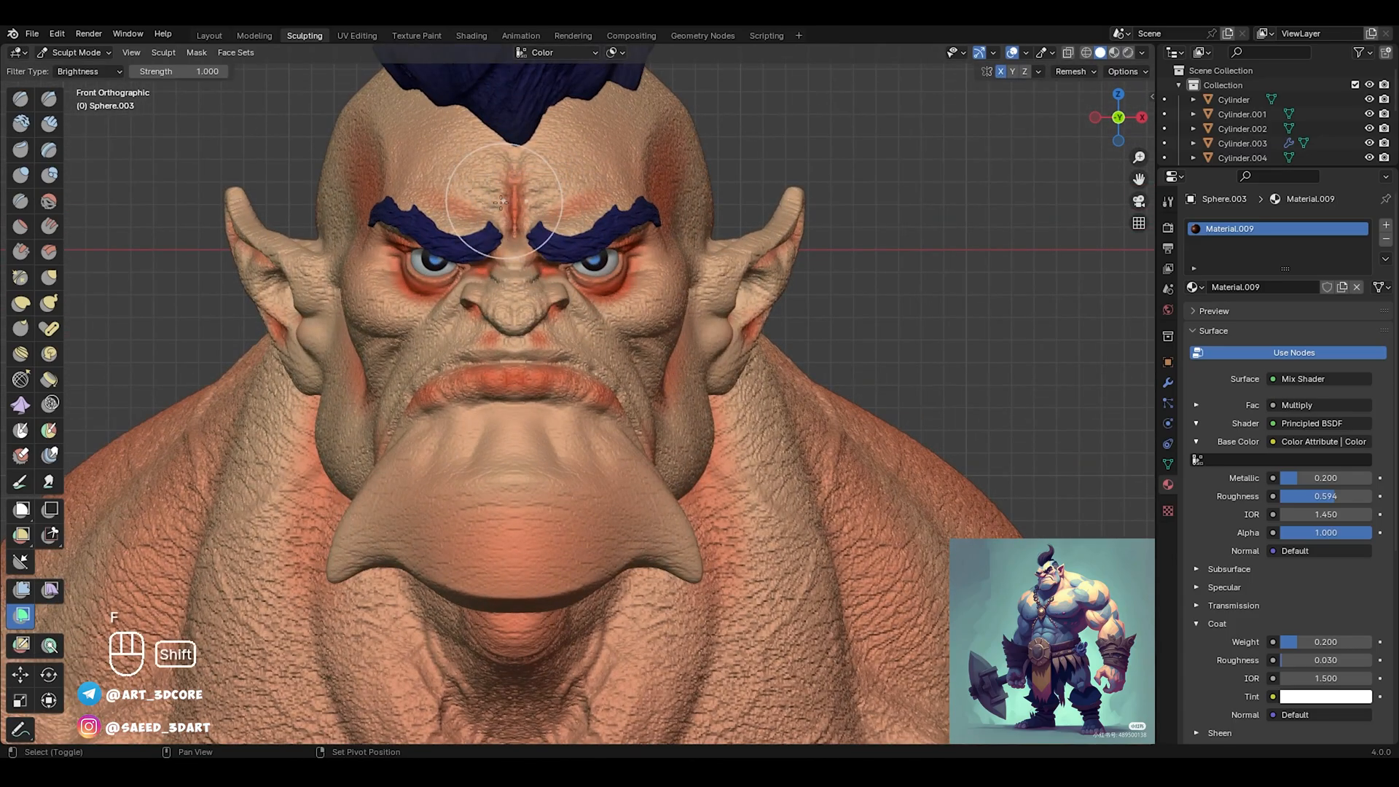
{"action": "key", "text": "s"}
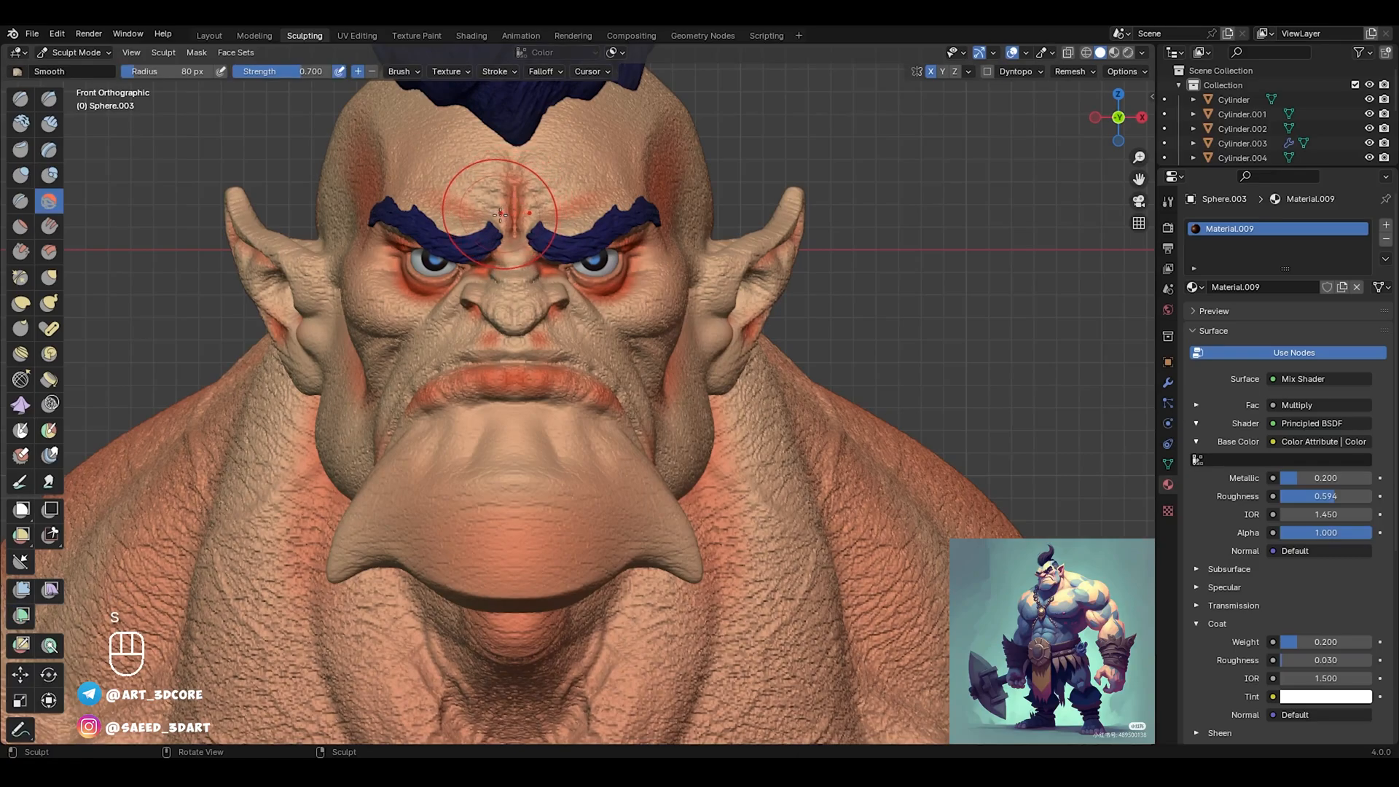
{"action": "left_click", "coordinate": [21, 481]}
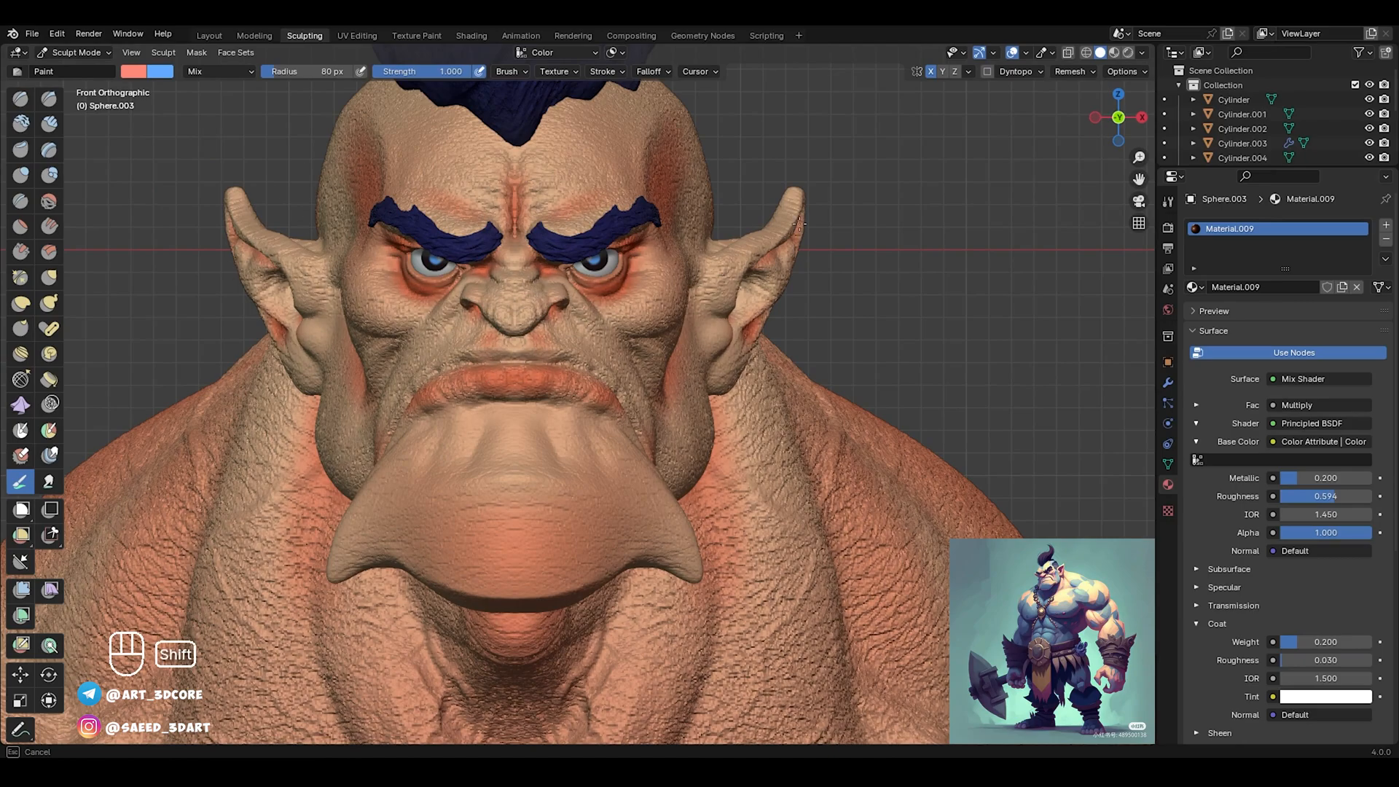
{"action": "middle_click_drag", "start_coordinate": [715, 290], "coordinate": [641, 539], "text": "ctrl"}
{"action": "middle_click_drag", "start_coordinate": [570, 371], "coordinate": [593, 184], "text": "shift"}
{"action": "middle_click_drag", "start_coordinate": [592, 183], "coordinate": [594, 474], "text": "ctrl"}
{"action": "middle_click_drag", "start_coordinate": [594, 479], "coordinate": [565, 310], "text": "shift"}
{"action": "middle_click_drag", "start_coordinate": [584, 390], "coordinate": [627, 451], "text": "shift"}
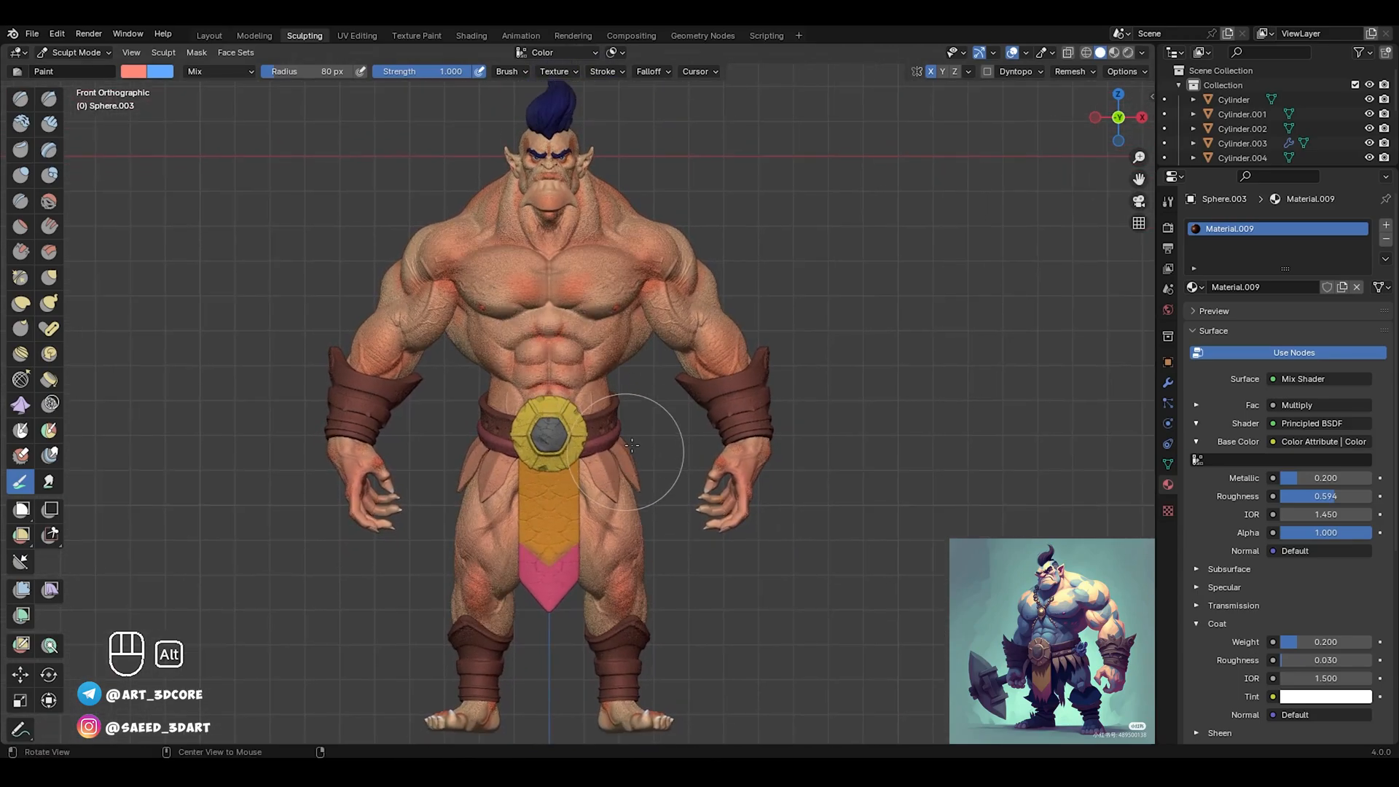
Leave Sculpt Mode for Object Mode on the ogre's body and save the file
{"action": "left_click_drag", "start_coordinate": [661, 423], "coordinate": [660, 453], "text": "alt+shift"}
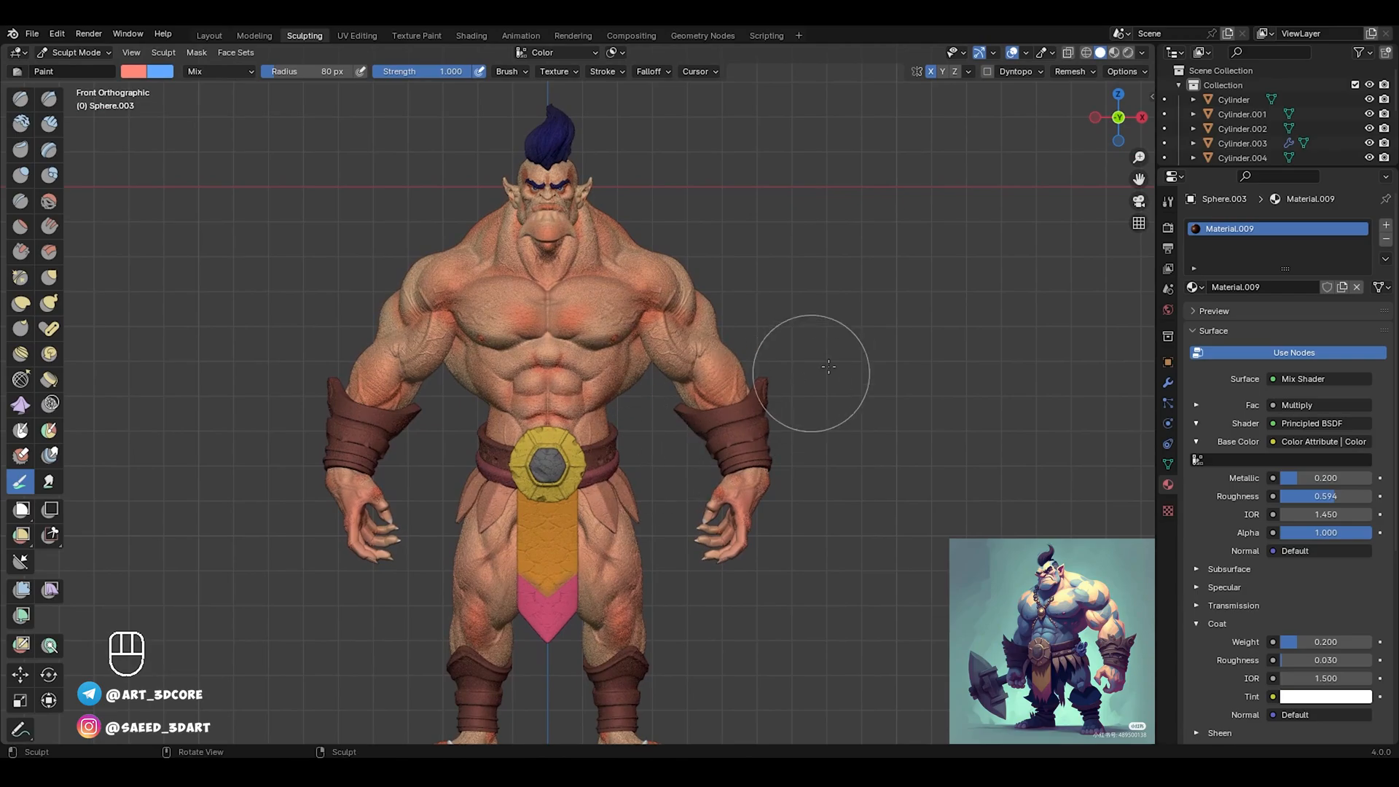
{"action": "key", "text": "ctrl+Tab"}
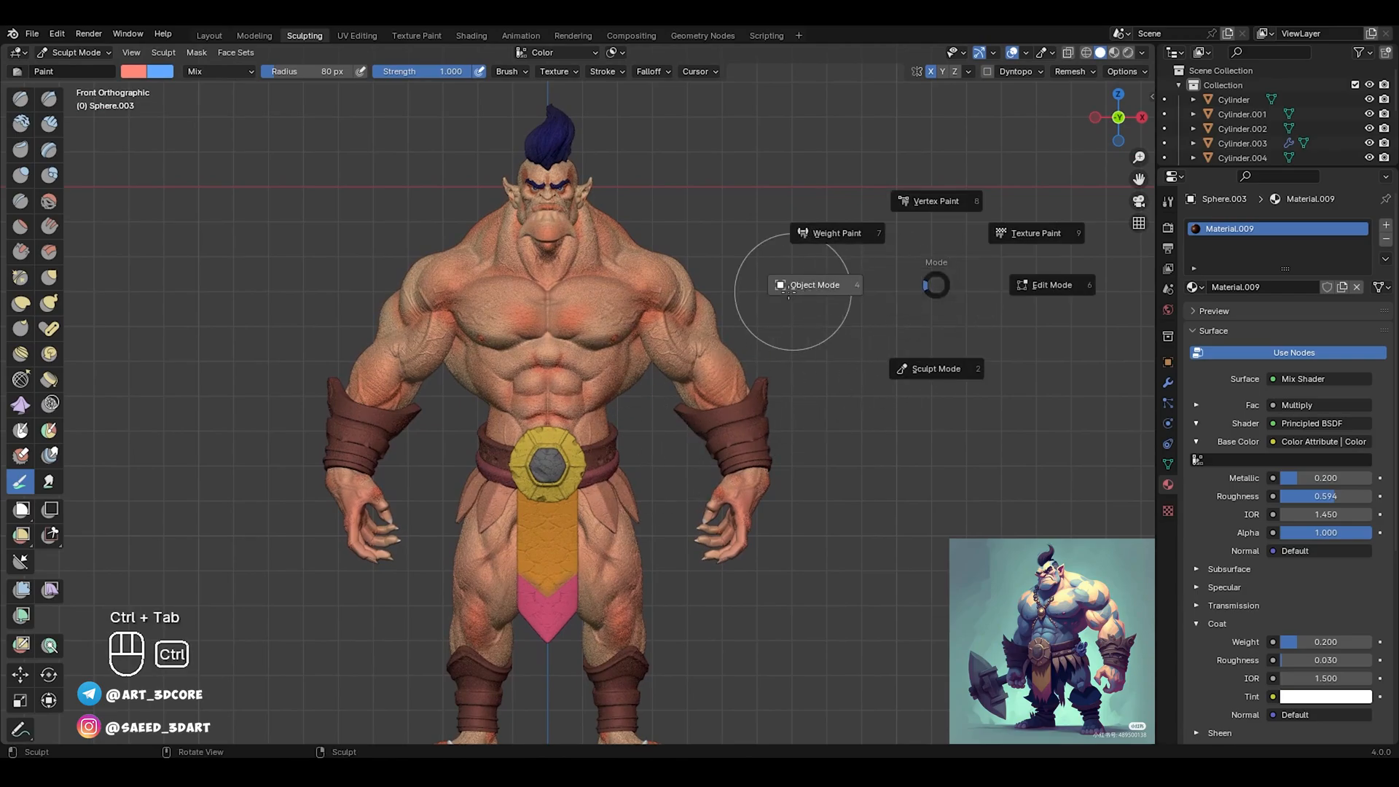
{"action": "left_click", "coordinate": [784, 338]}
{"action": "left_click_drag", "start_coordinate": [752, 330], "coordinate": [778, 315], "text": "alt+shift"}
{"action": "scroll", "coordinate": [777, 312], "scroll_direction": "down", "scroll_amount": 1}
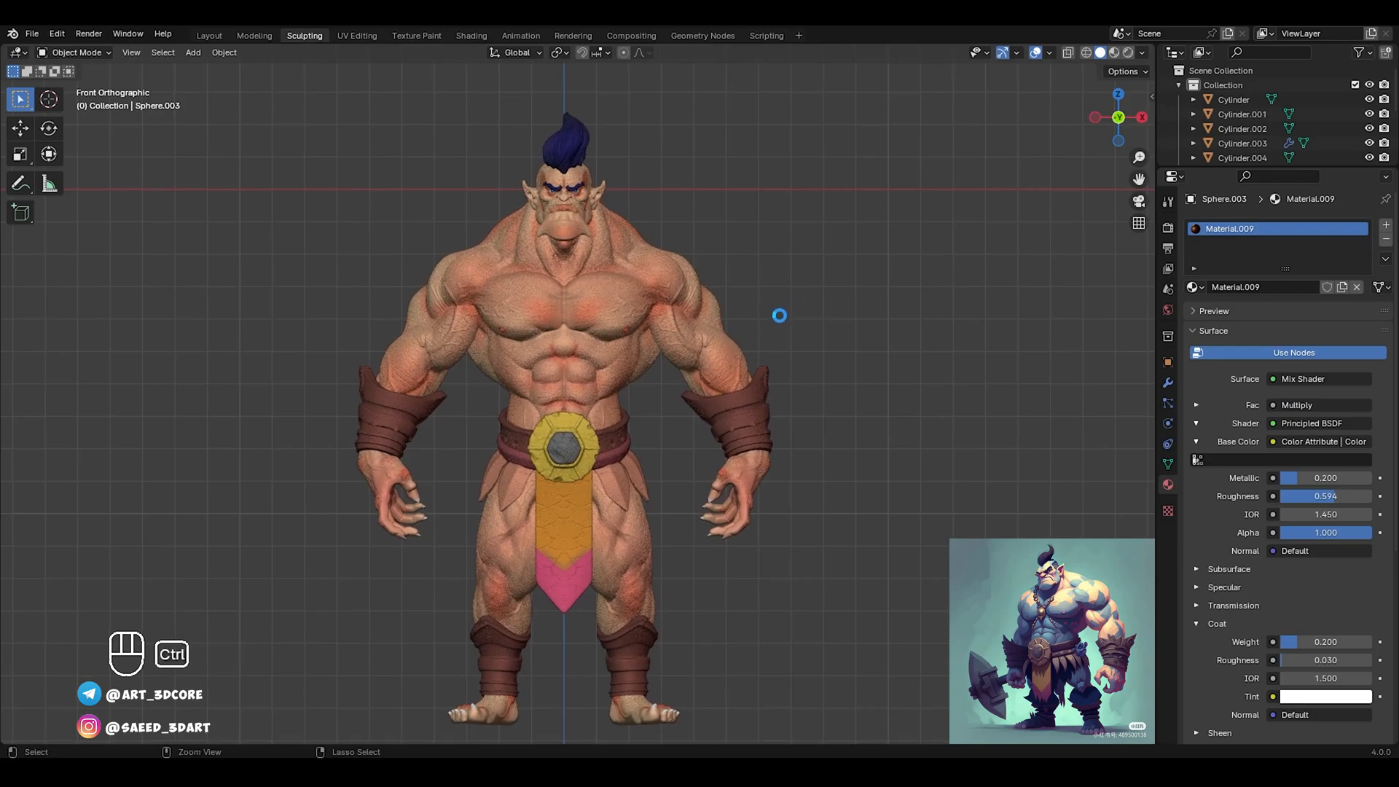
{"action": "key", "text": "ctrl+s"}
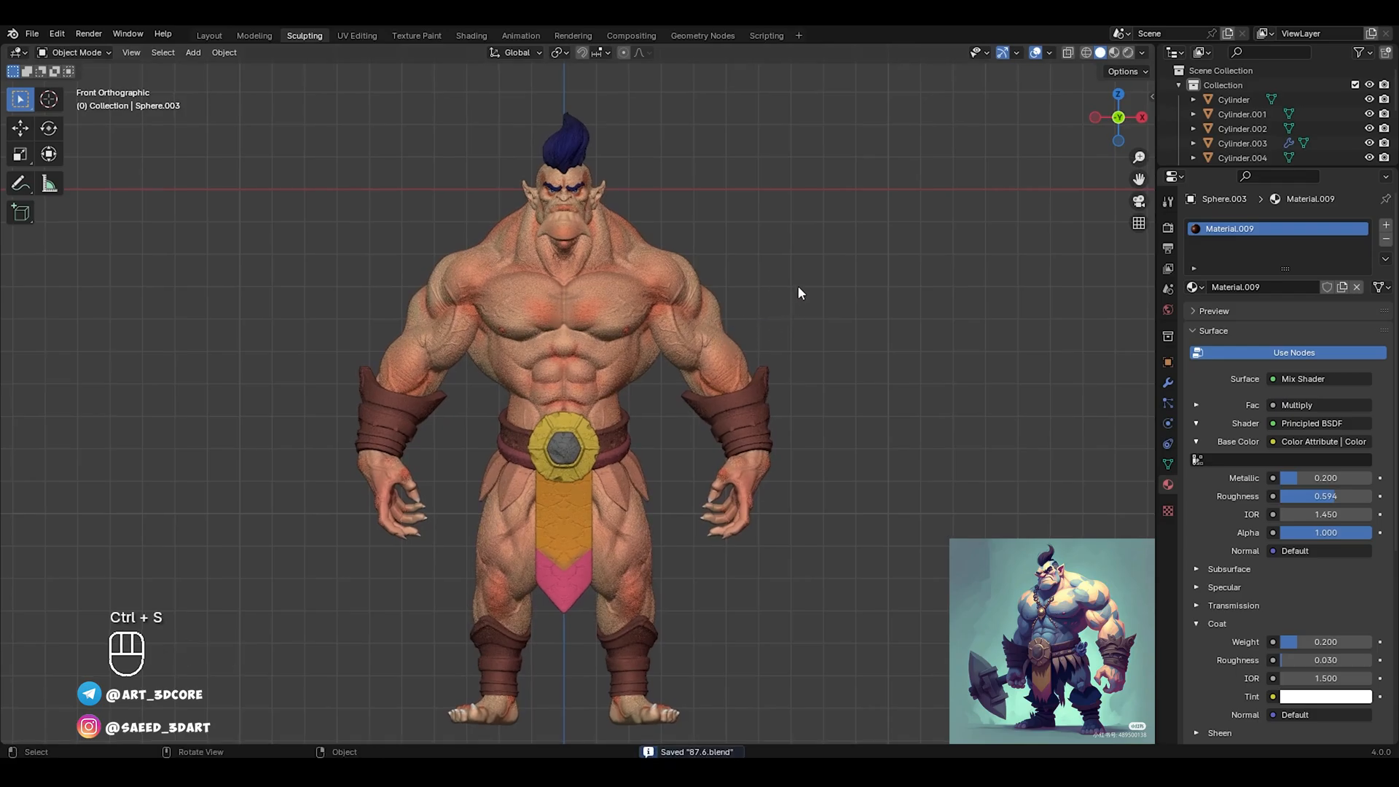
Add a 12-vertex cylinder and, in Edit Mode, move its mesh about 9.35 m down along Z to the ogre's feet
{"action": "key", "text": "shift+a"}
{"action": "mouse_move", "coordinate": [739, 258]}
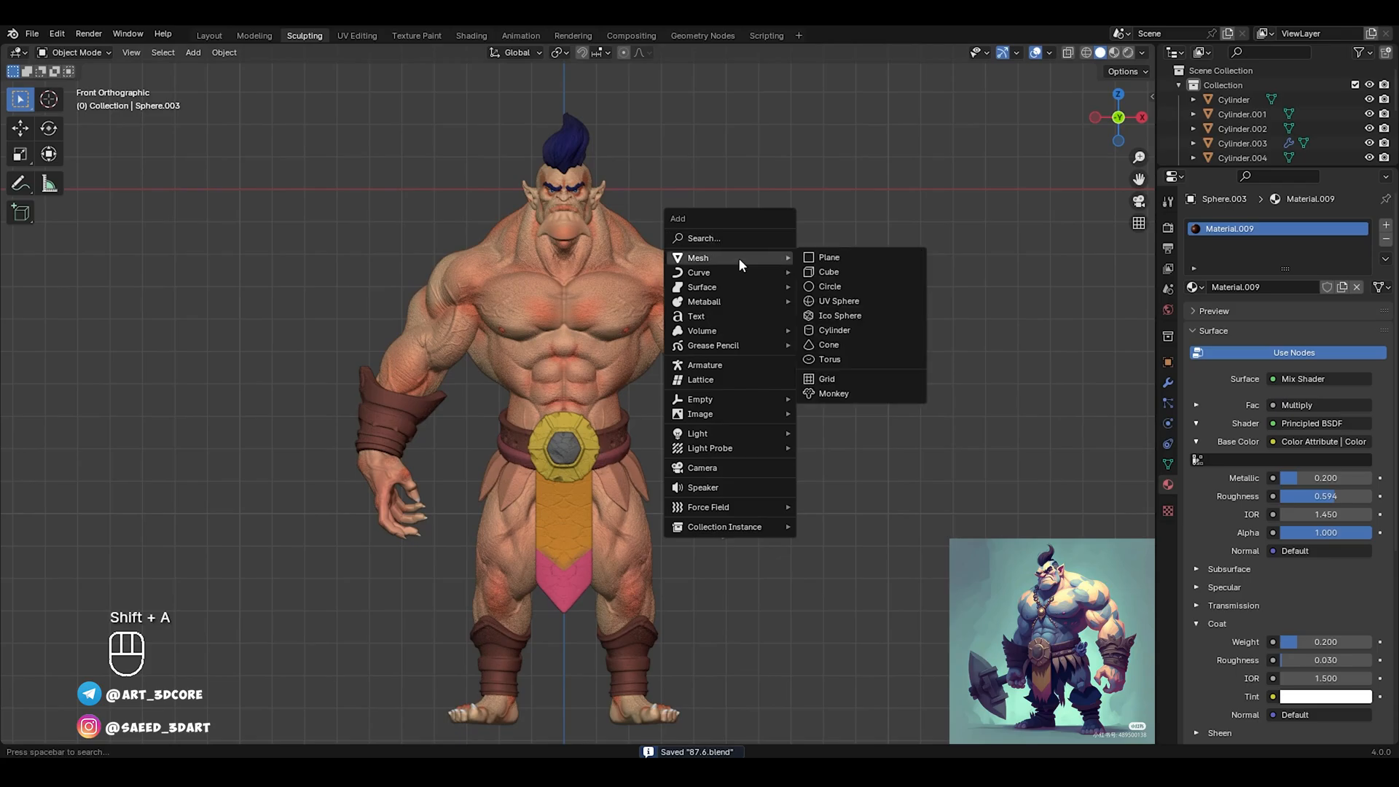
{"action": "left_click", "coordinate": [826, 332]}
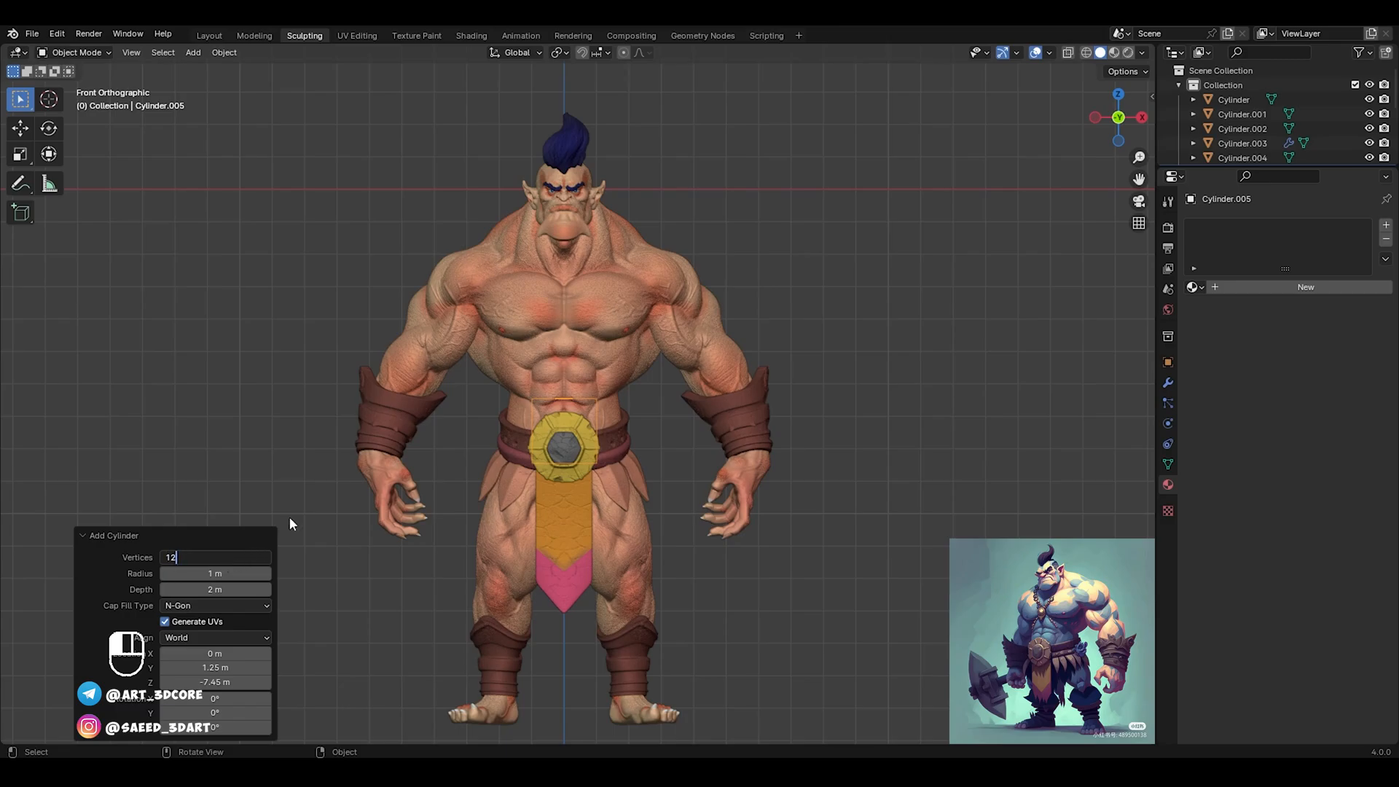
{"action": "key", "text": "Tab"}
{"action": "key", "text": "g"}
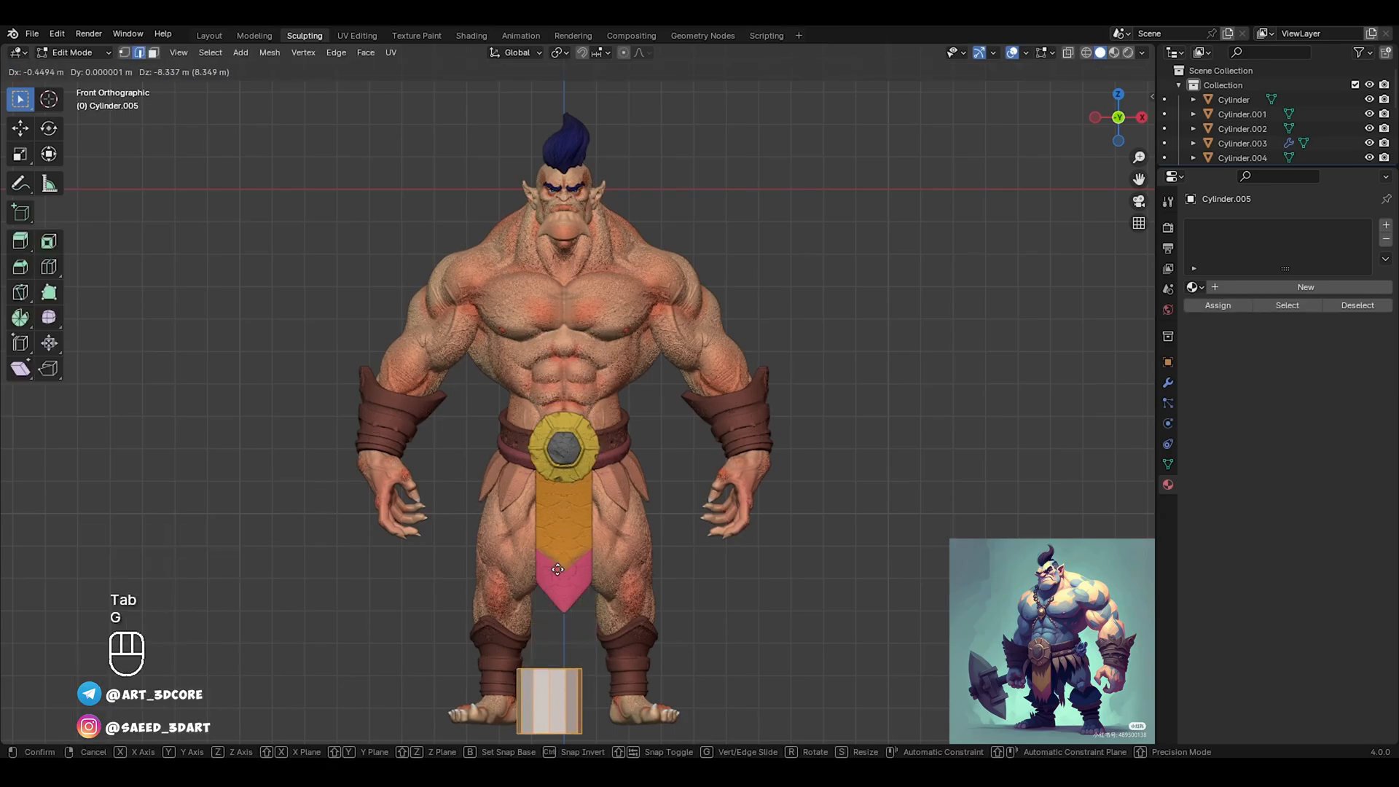
{"action": "middle_click", "coordinate": [583, 558]}
{"action": "left_click", "coordinate": [583, 577]}
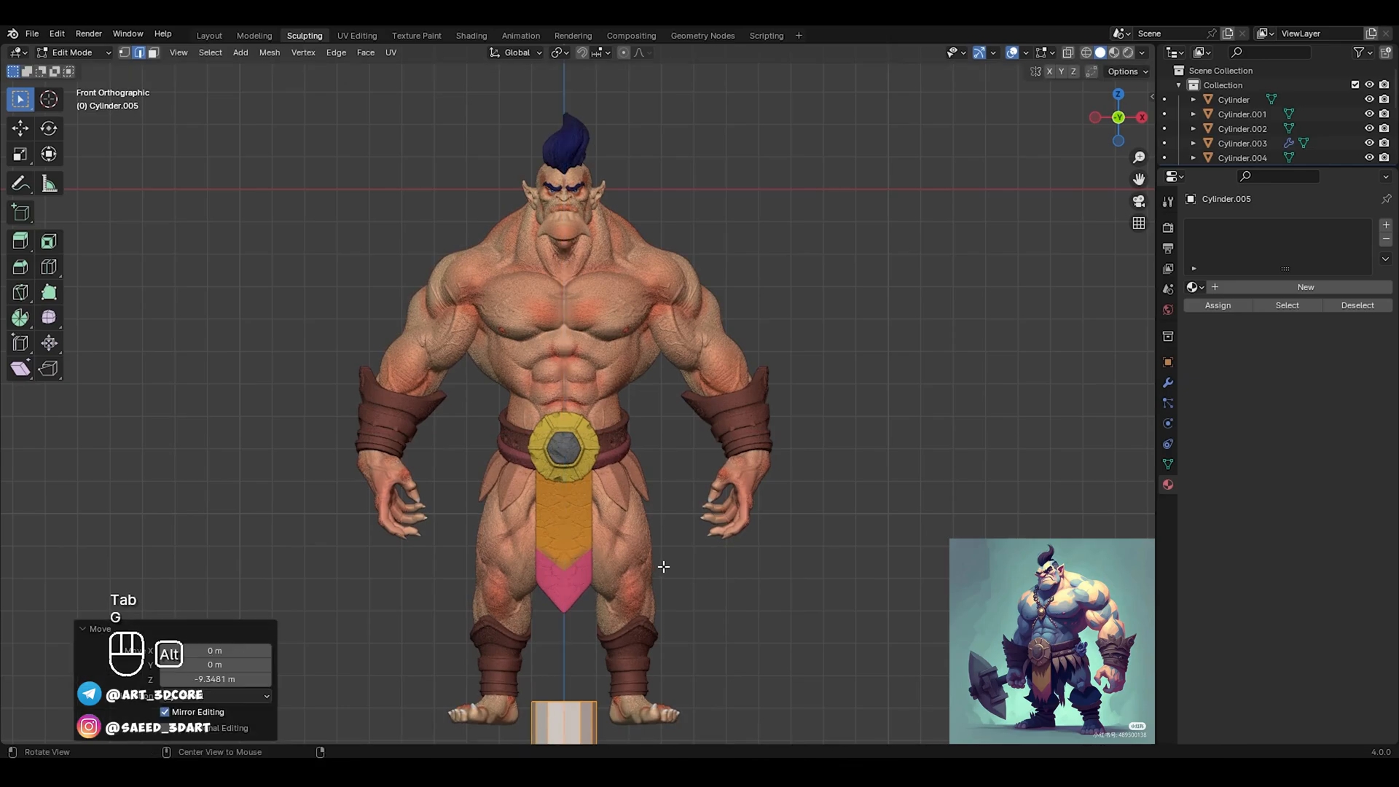
Flatten the cylinder along Z to about a third of its height and enlarge it uniformly by a factor of 4.48
{"action": "middle_click_drag", "start_coordinate": [662, 565], "coordinate": [584, 382], "text": "alt"}
{"action": "key", "text": "s"}
{"action": "key", "text": "z"}
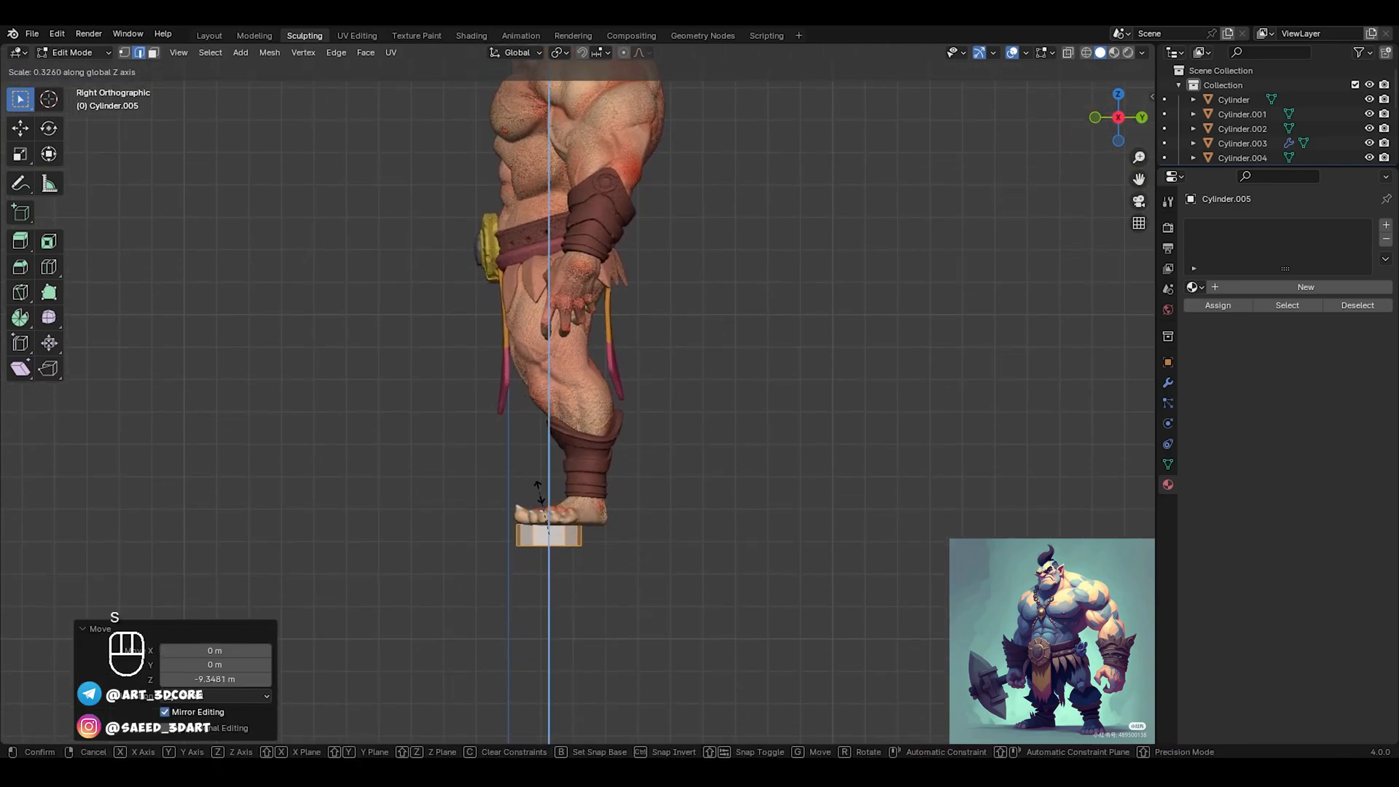
{"action": "left_click", "coordinate": [541, 516]}
{"action": "key", "text": "s"}
{"action": "left_click", "coordinate": [685, 497]}
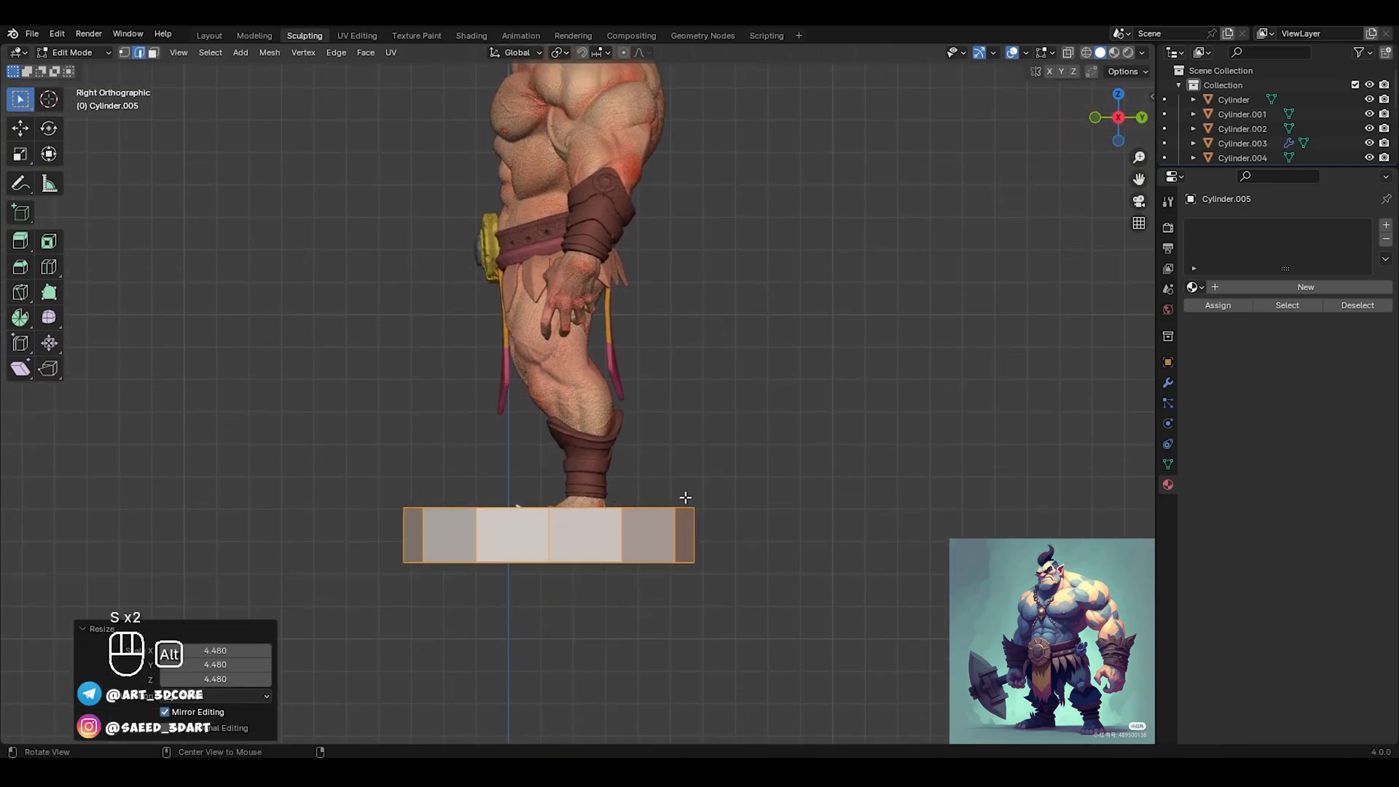
Resize the disc in front view by about 0.81 to span both feet and thin it along Z by a factor of 0.544
{"action": "middle_click_drag", "start_coordinate": [656, 505], "coordinate": [753, 471], "text": "alt"}
{"action": "key", "text": "s"}
{"action": "left_click", "coordinate": [705, 498]}
{"action": "key", "text": "s"}
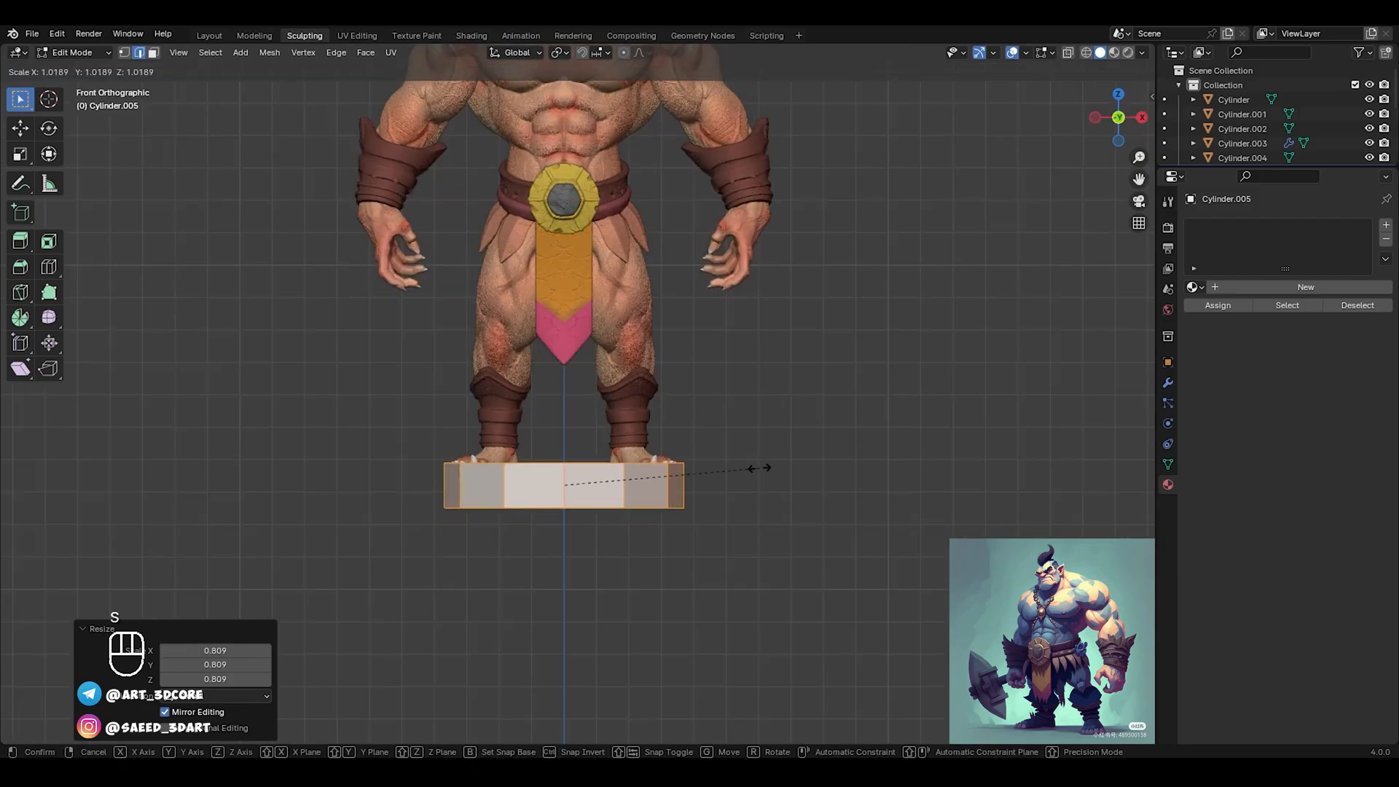
{"action": "left_click", "coordinate": [770, 466]}
{"action": "middle_click_drag", "start_coordinate": [698, 540], "coordinate": [640, 446], "text": "ctrl"}
{"action": "key", "text": "s"}
{"action": "middle_click_drag", "start_coordinate": [553, 417], "coordinate": [551, 456]}
{"action": "left_click", "coordinate": [555, 484]}
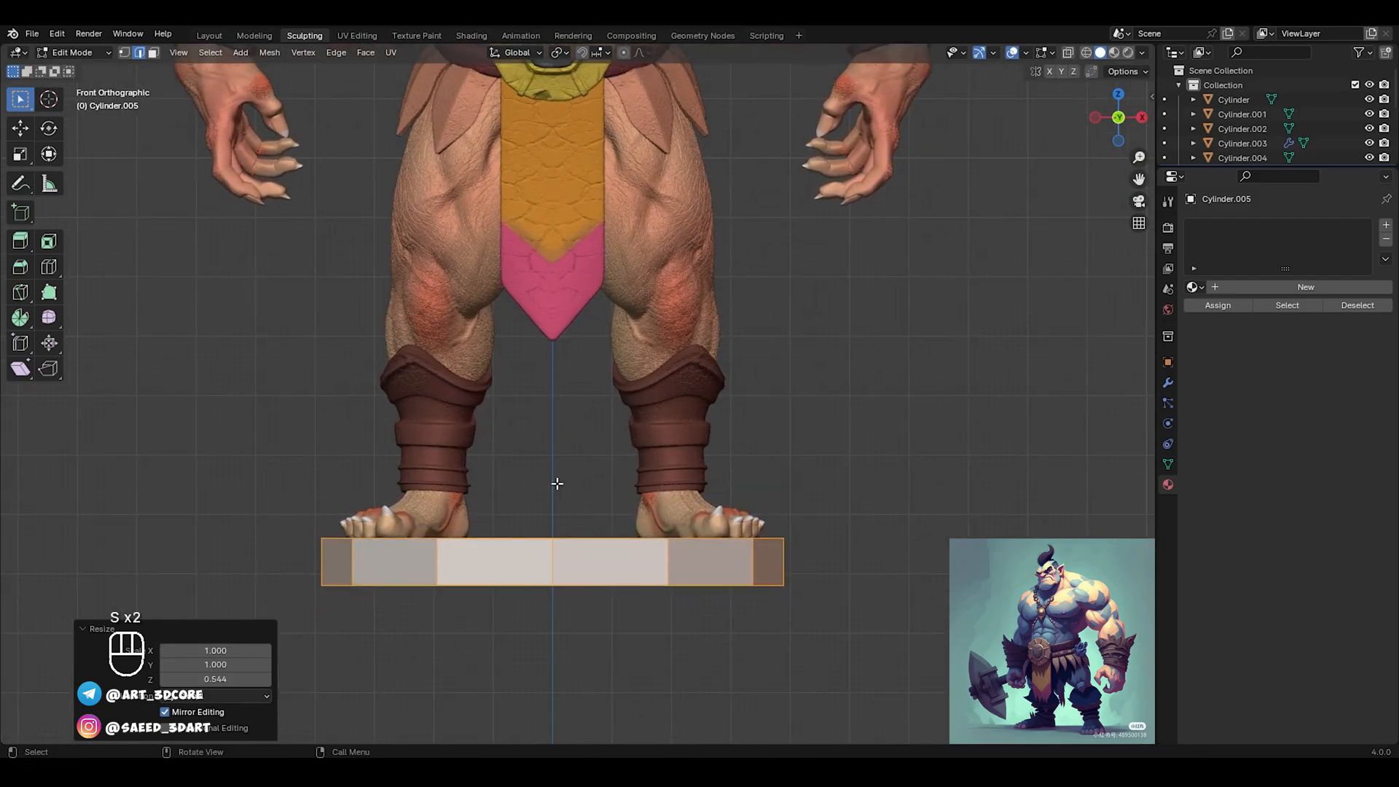
Move the disc about 0.54 m along Y so that it sits under the ogre's feet
{"action": "middle_click_drag", "start_coordinate": [888, 459], "coordinate": [690, 459]}
{"action": "key", "text": "g"}
{"action": "key", "text": "y"}
{"action": "left_click", "coordinate": [535, 462]}
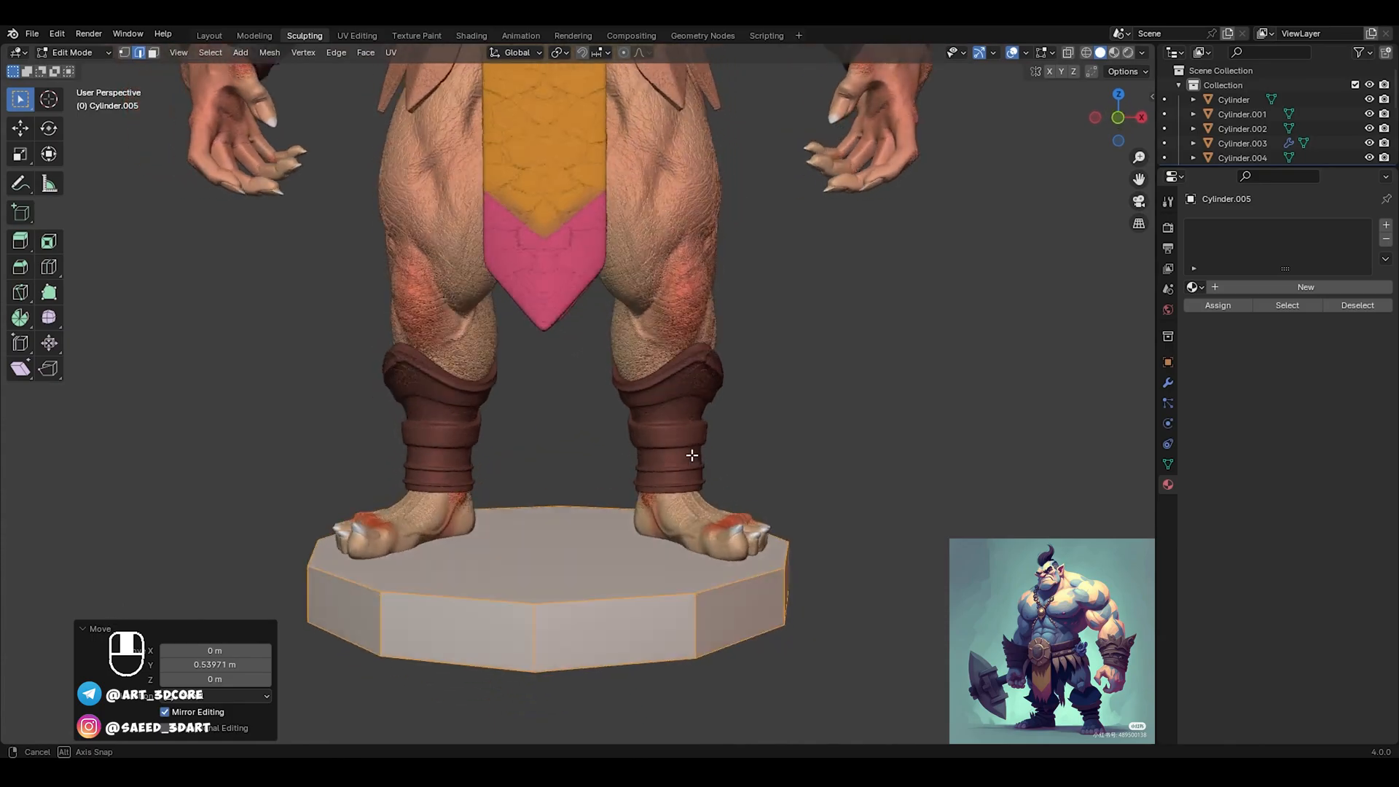
Fatten the disc by about 0.227 m and lower it about 0.16 m along Z to sit beneath the soles
{"action": "key", "text": "alt+s"}
{"action": "left_click", "coordinate": [846, 395]}
{"action": "middle_click_drag", "start_coordinate": [845, 395], "coordinate": [743, 434], "text": "alt"}
{"action": "key", "text": "g"}
{"action": "key", "text": "z"}
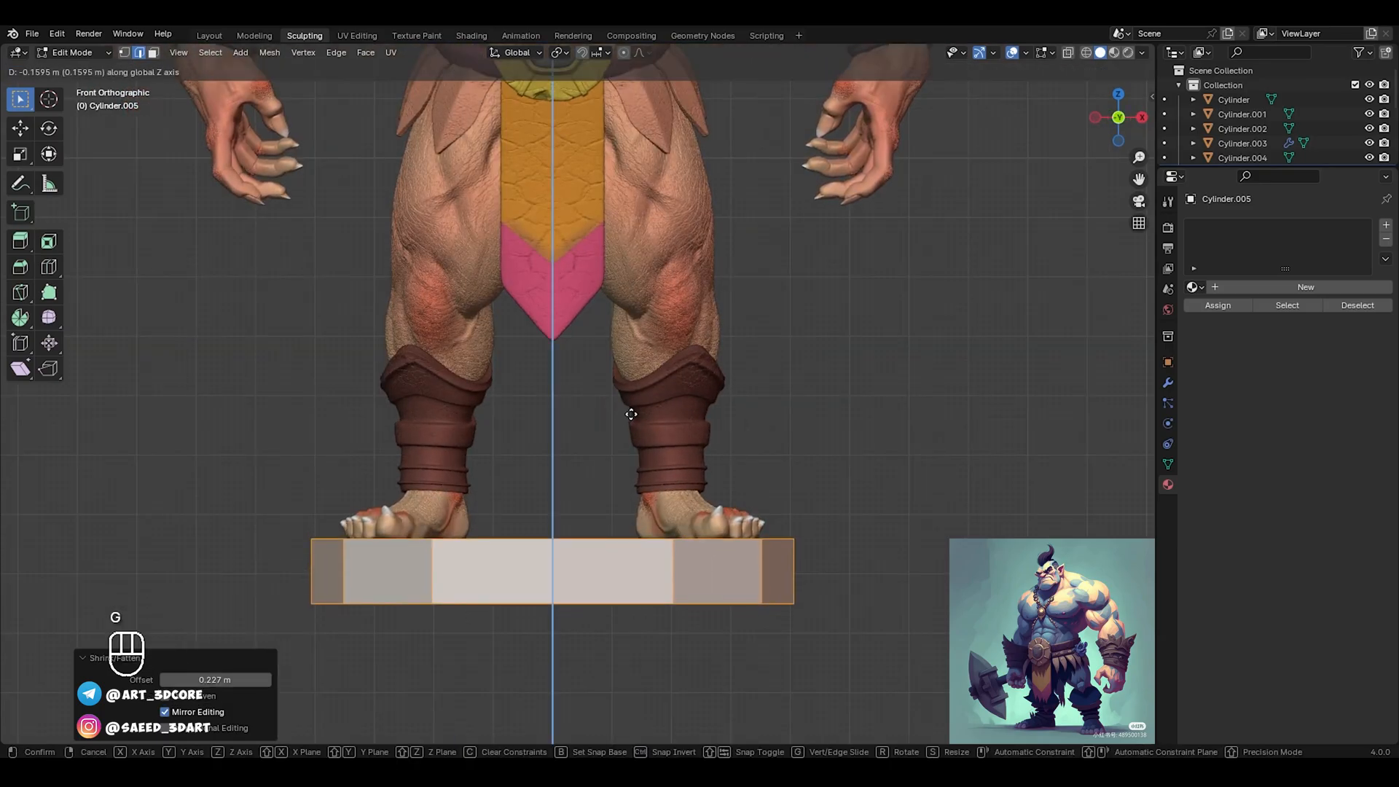
{"action": "left_click", "coordinate": [618, 396]}
{"action": "middle_click_drag", "start_coordinate": [610, 390], "coordinate": [827, 422]}
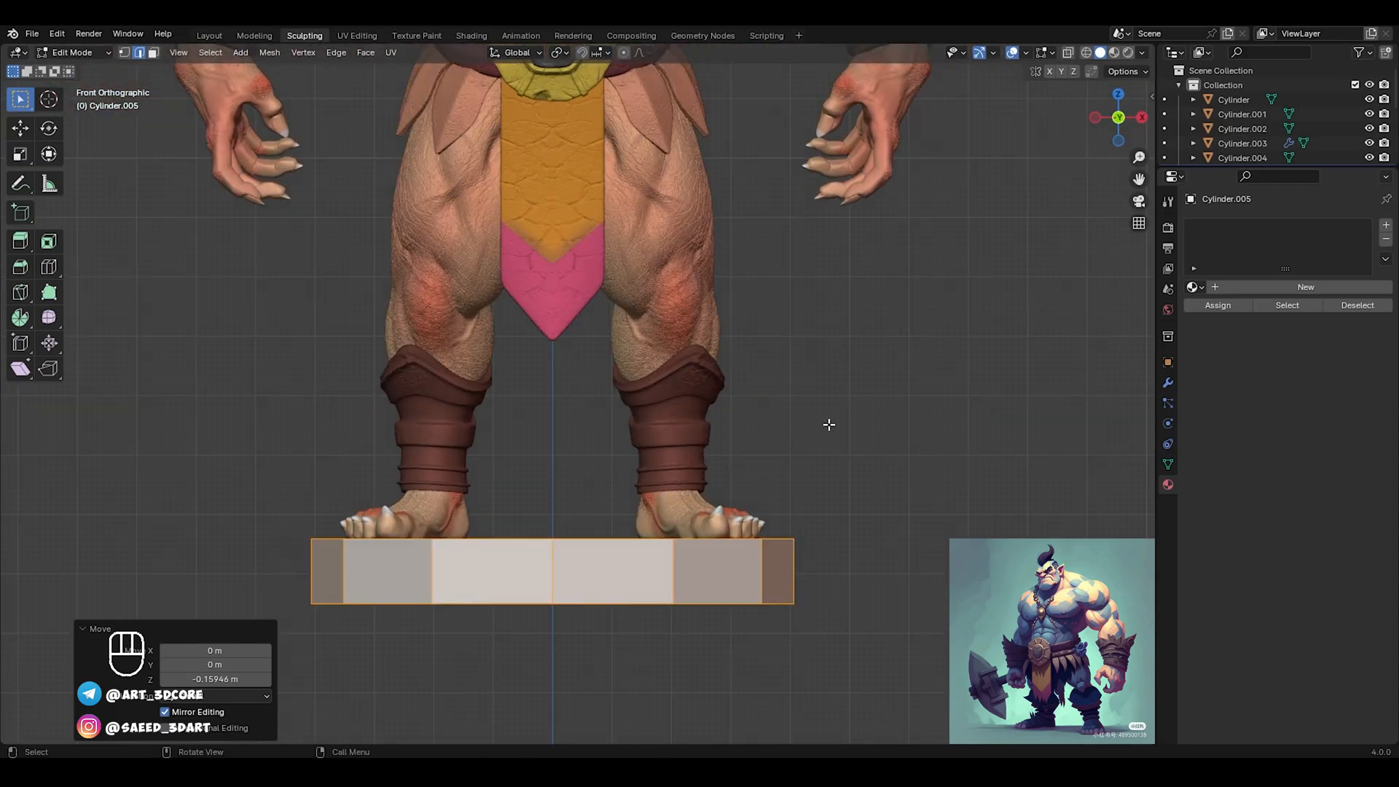
Return to Object Mode and give the base a Bevel modifier with a 0.2 m amount and a 60° angle limit
{"action": "key", "text": "ctrl+Tab"}
{"action": "left_click", "coordinate": [787, 416]}
{"action": "left_click", "coordinate": [1168, 383]}
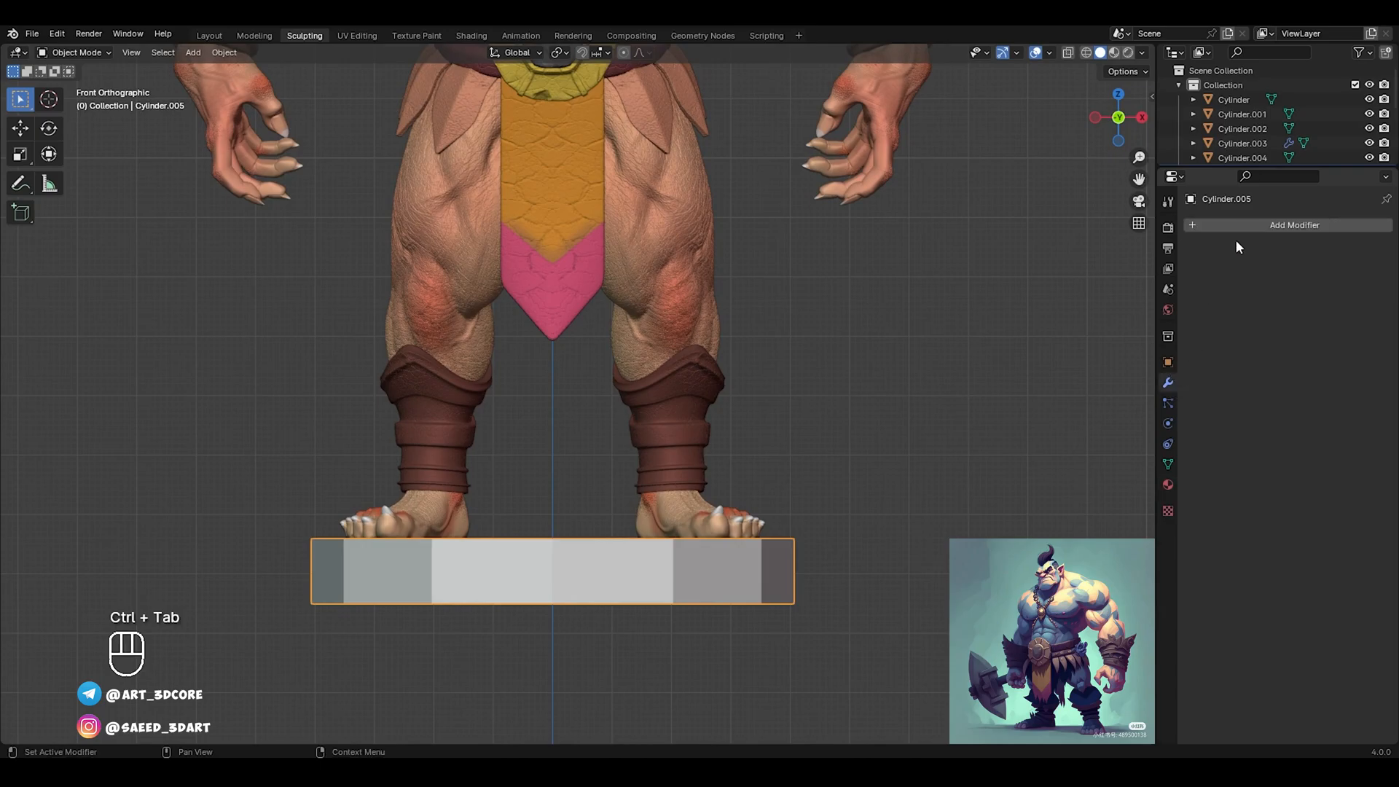
{"action": "left_click", "coordinate": [1238, 224]}
{"action": "mouse_move", "coordinate": [1239, 227]}
{"action": "left_click", "coordinate": [1293, 241]}
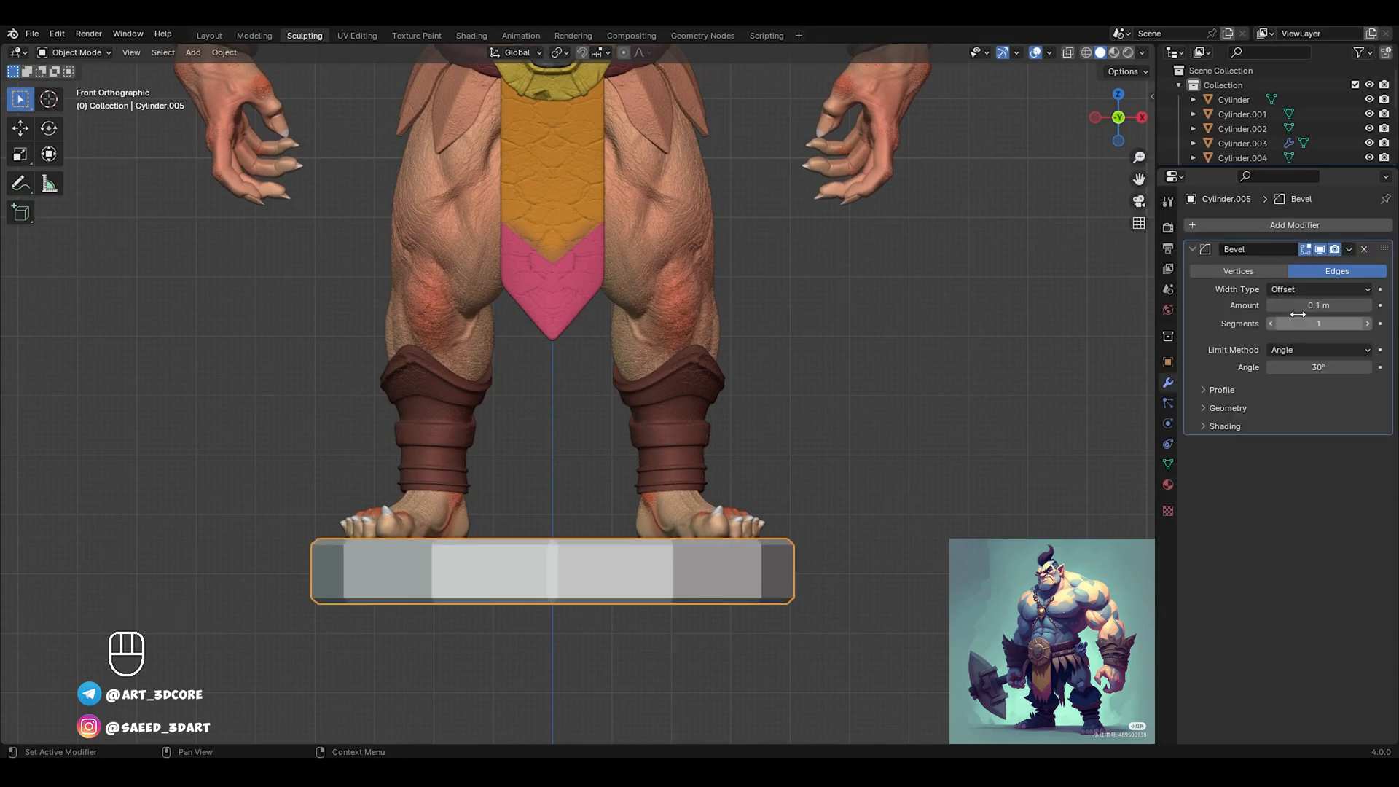
{"action": "mouse_move", "coordinate": [1319, 305]}
{"action": "left_mouse_down"}
{"action": "mouse_move", "coordinate": [1340, 306]}
{"action": "mouse_move", "coordinate": [1322, 307]}
{"action": "left_mouse_up"}
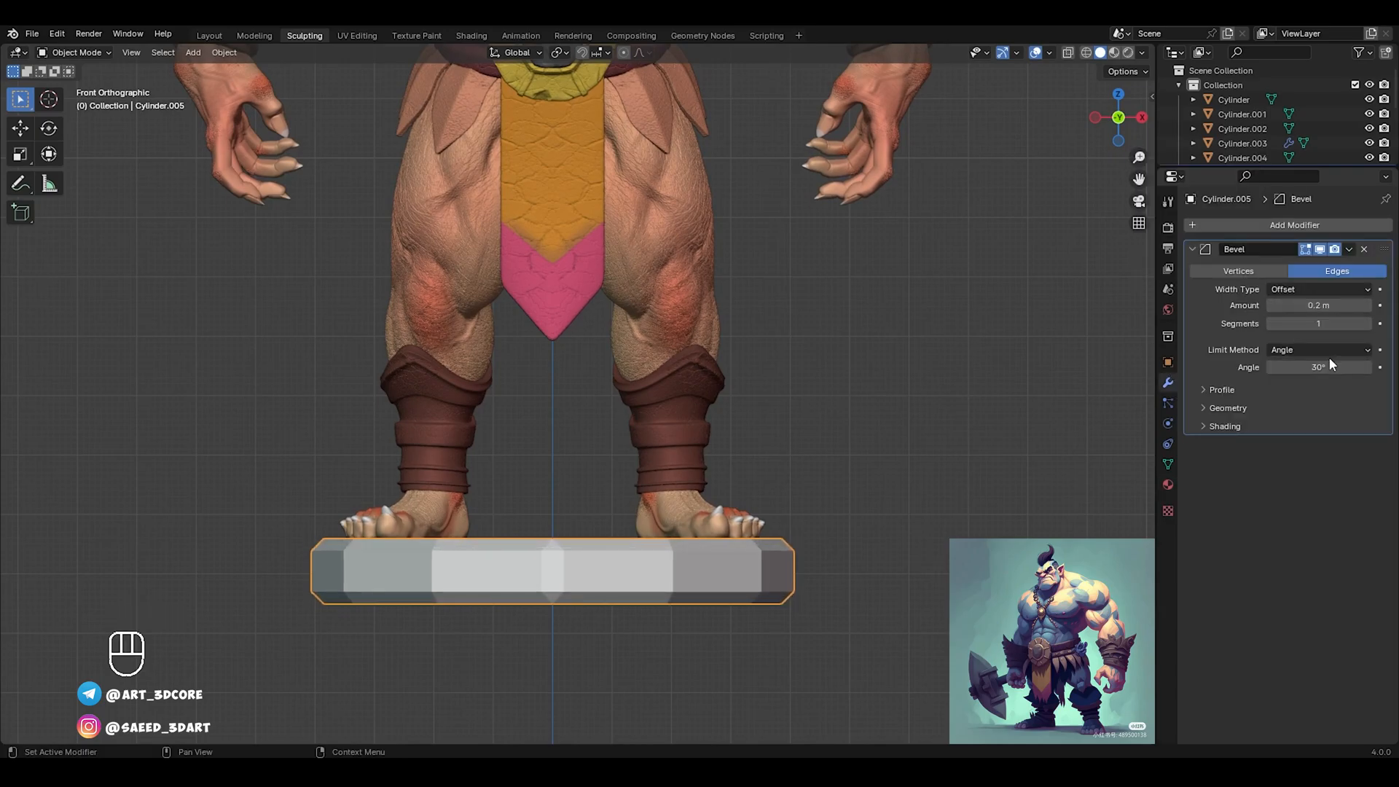
{"action": "key", "text": "Return"}
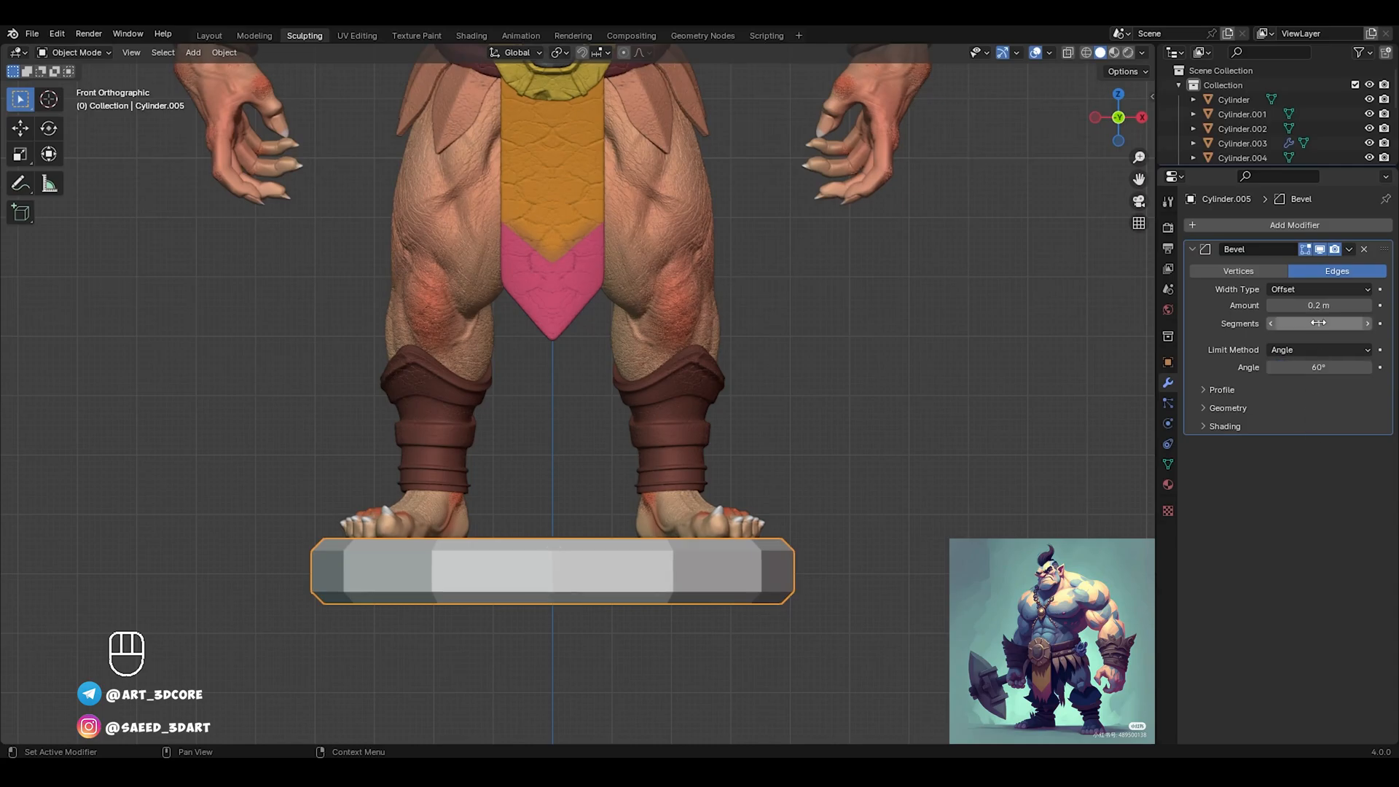
Add a Subdivision Surface modifier to the base with viewport level 3
{"action": "left_click", "coordinate": [1263, 230]}
{"action": "mouse_move", "coordinate": [1265, 231]}
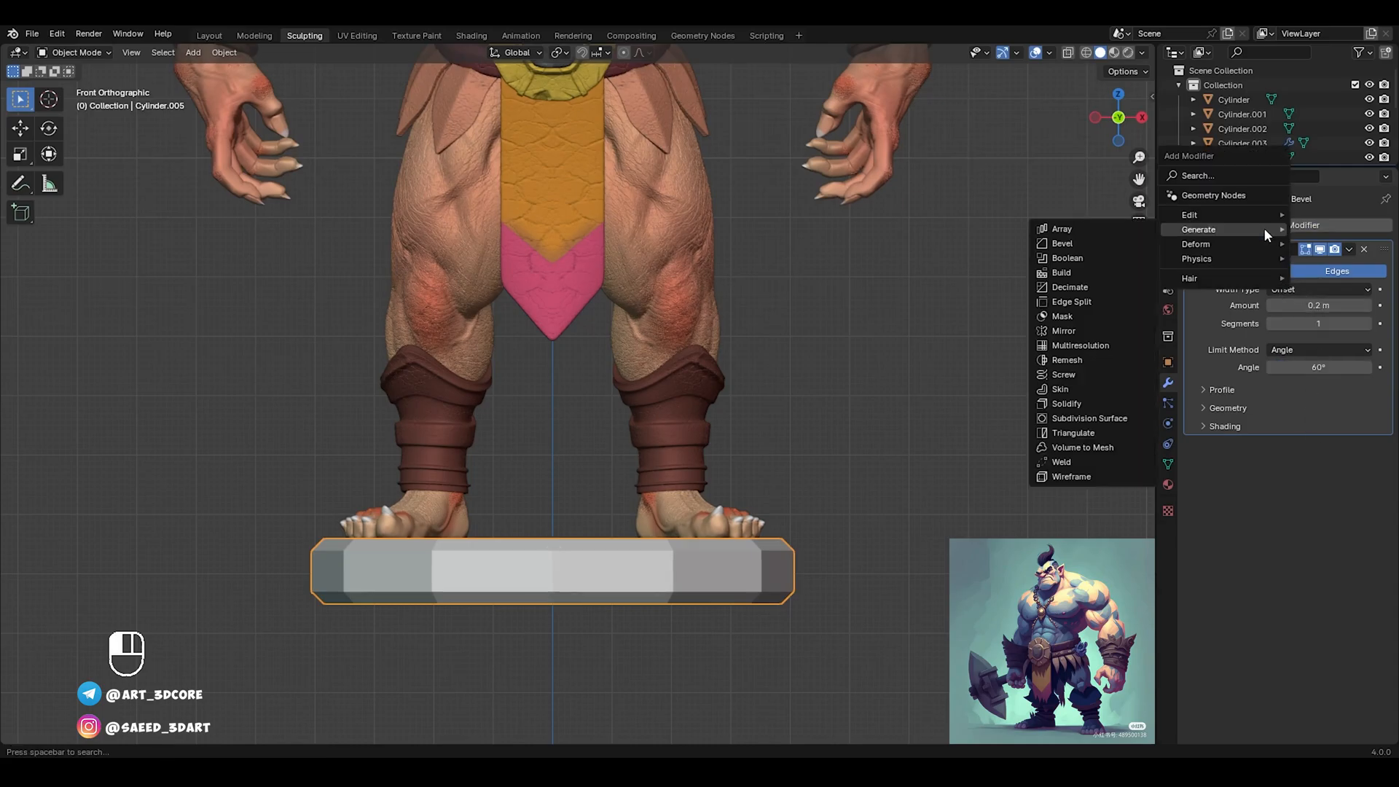
{"action": "left_click", "coordinate": [1132, 420]}
{"action": "left_click", "coordinate": [1365, 485]}
{"action": "left_click", "coordinate": [1365, 485]}
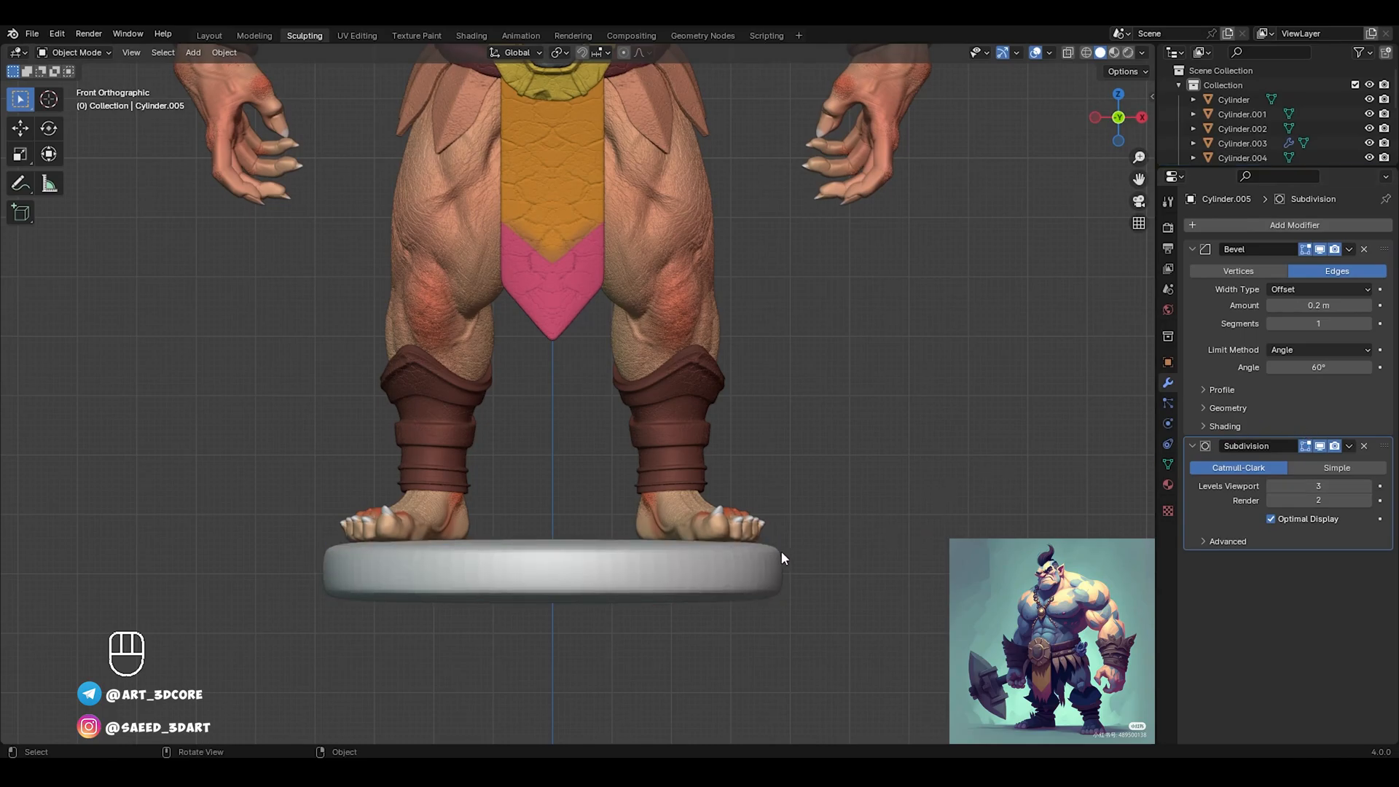
Apply smooth shading to the round base, trying auto smooth before settling on Shade Smooth
{"action": "middle_click_drag", "start_coordinate": [781, 551], "coordinate": [556, 560]}
{"action": "left_click", "coordinate": [550, 552]}
{"action": "right_click", "coordinate": [550, 552]}
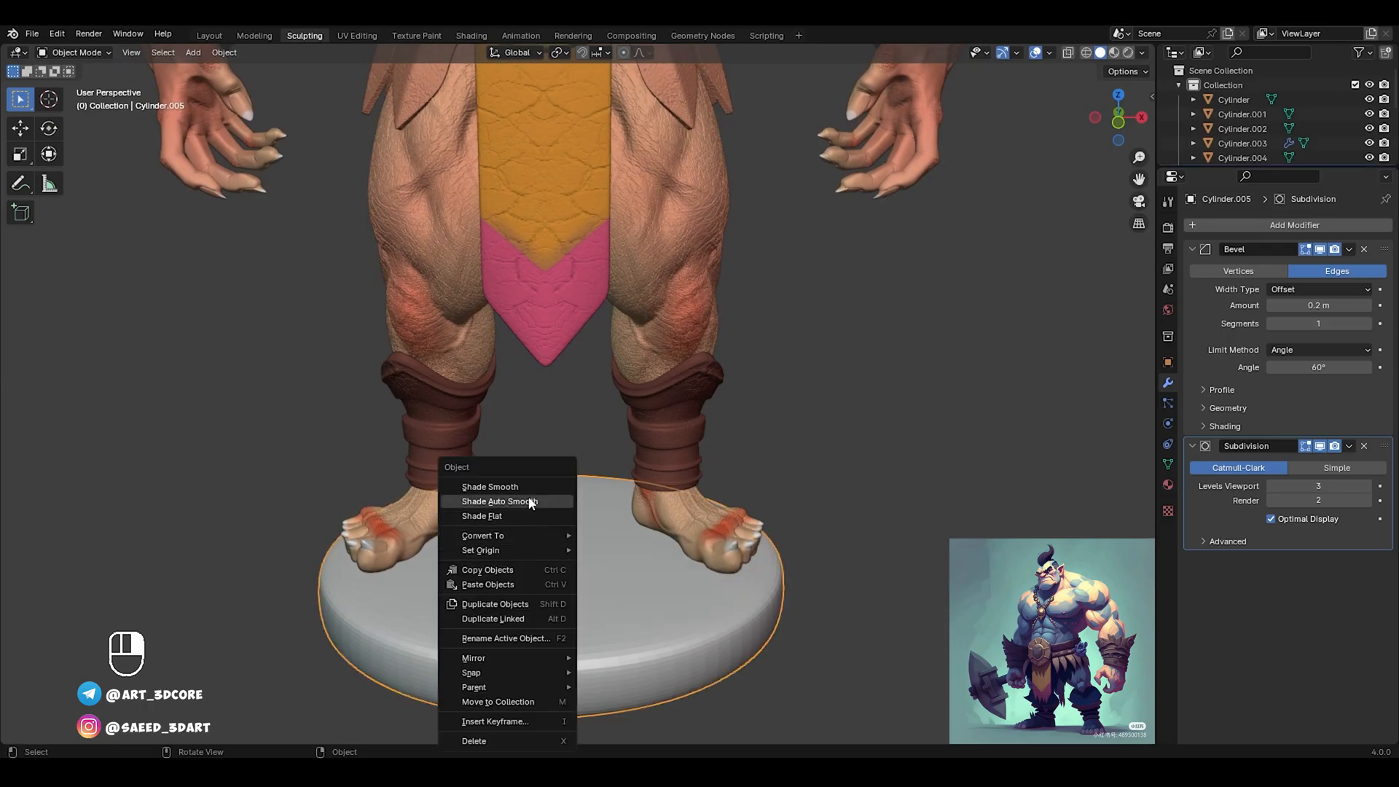
{"action": "left_click", "coordinate": [526, 502]}
{"action": "middle_click_drag", "start_coordinate": [602, 548], "coordinate": [711, 508], "text": "alt"}
{"action": "right_click", "coordinate": [588, 535]}
{"action": "left_click", "coordinate": [583, 497]}
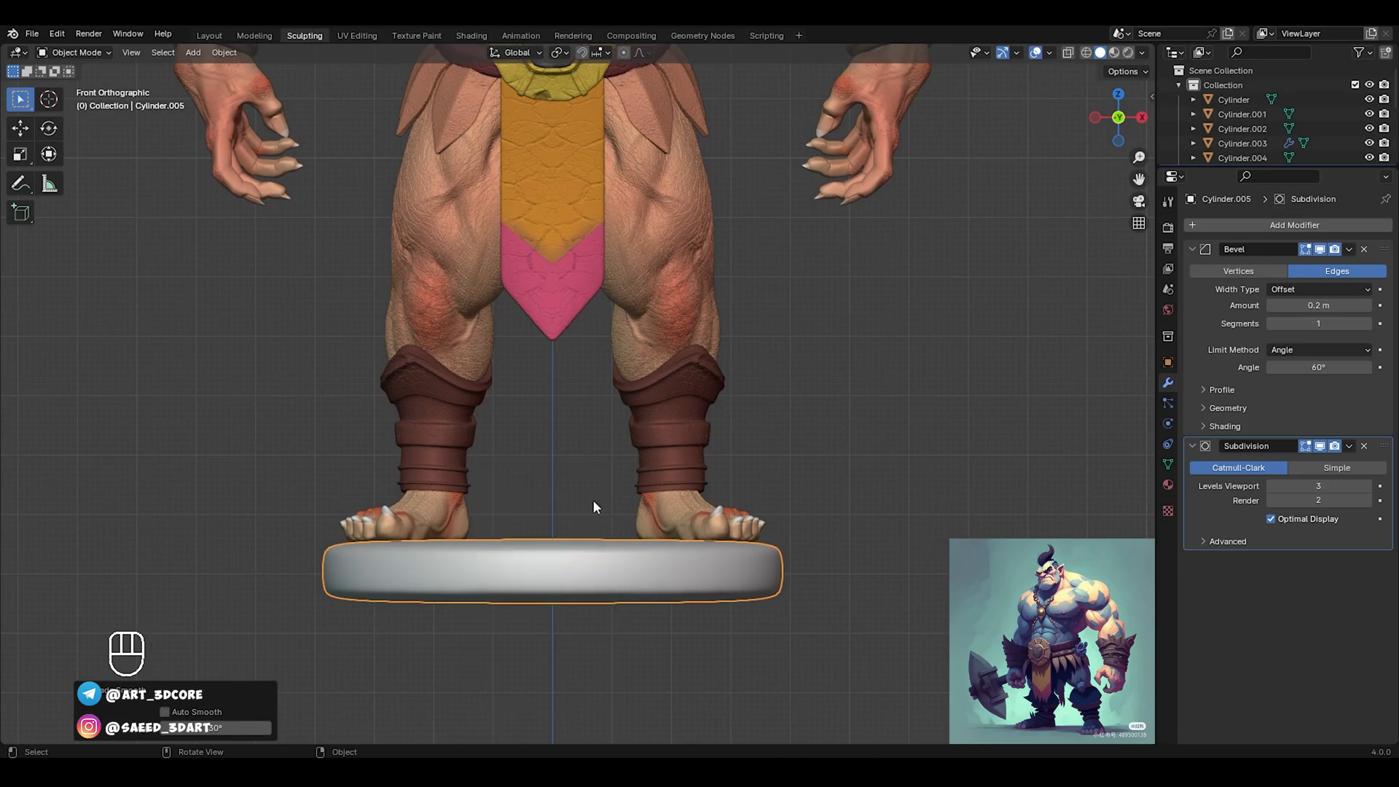
Crease the base's upper and lower rim edge loops by about 0.37 and return to Object Mode
{"action": "key", "text": "Tab"}
{"action": "left_click", "coordinate": [612, 540], "text": "alt"}
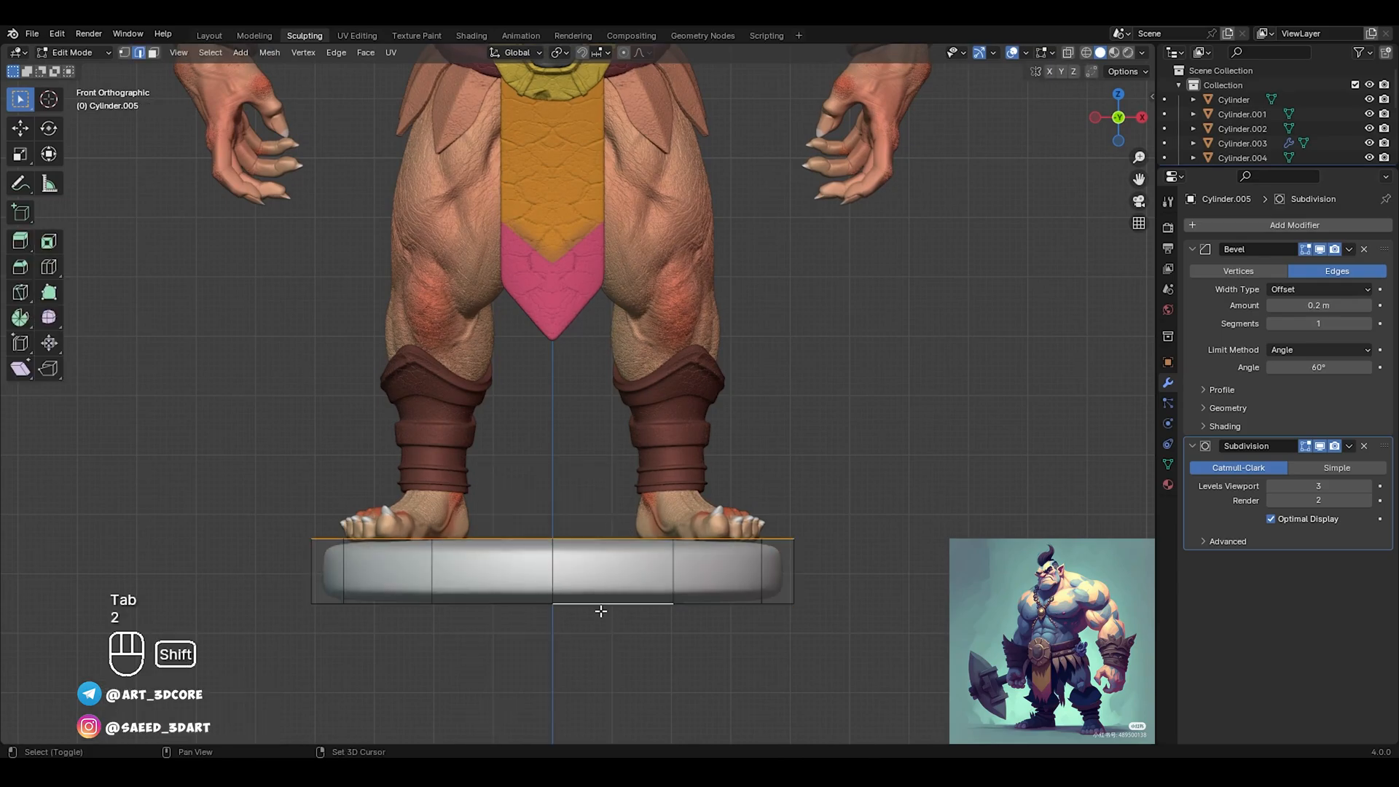
{"action": "middle_click_drag", "start_coordinate": [657, 520], "coordinate": [652, 560]}
{"action": "key", "text": "shift+e"}
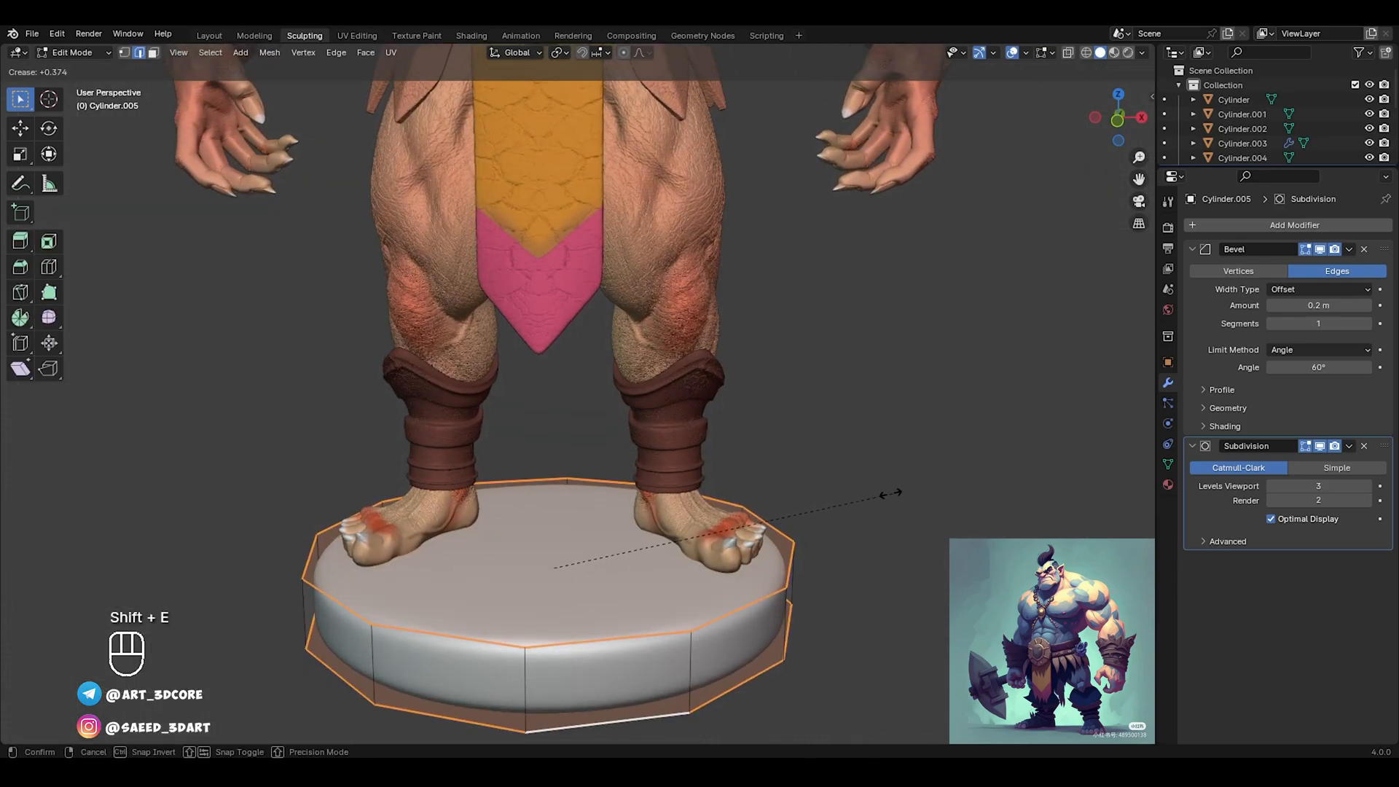
{"action": "left_click", "coordinate": [892, 490]}
{"action": "key", "text": "ctrl+Tab"}
{"action": "left_click_drag", "start_coordinate": [902, 507], "coordinate": [720, 431], "text": "alt"}
{"action": "middle_click_drag", "start_coordinate": [720, 430], "coordinate": [674, 459], "text": "alt"}
{"action": "middle_click_drag", "start_coordinate": [674, 459], "coordinate": [649, 484], "text": "ctrl"}
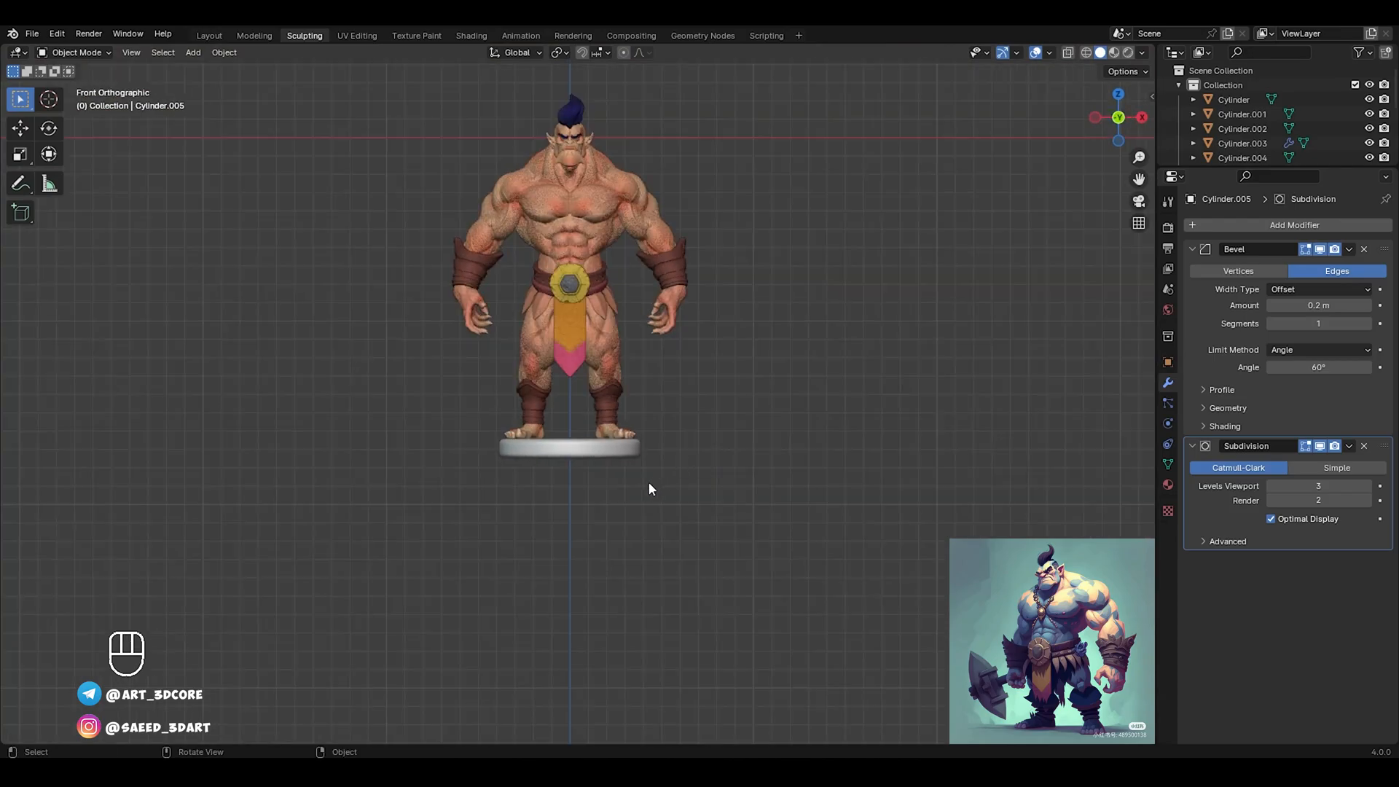
Fatten the whole base mesh by about 0.248 m and lower it about 0.058 m along Z
{"action": "scroll", "coordinate": [671, 477], "scroll_direction": "up", "scroll_amount": 5}
{"action": "key", "text": "Tab"}
{"action": "key", "text": "a"}
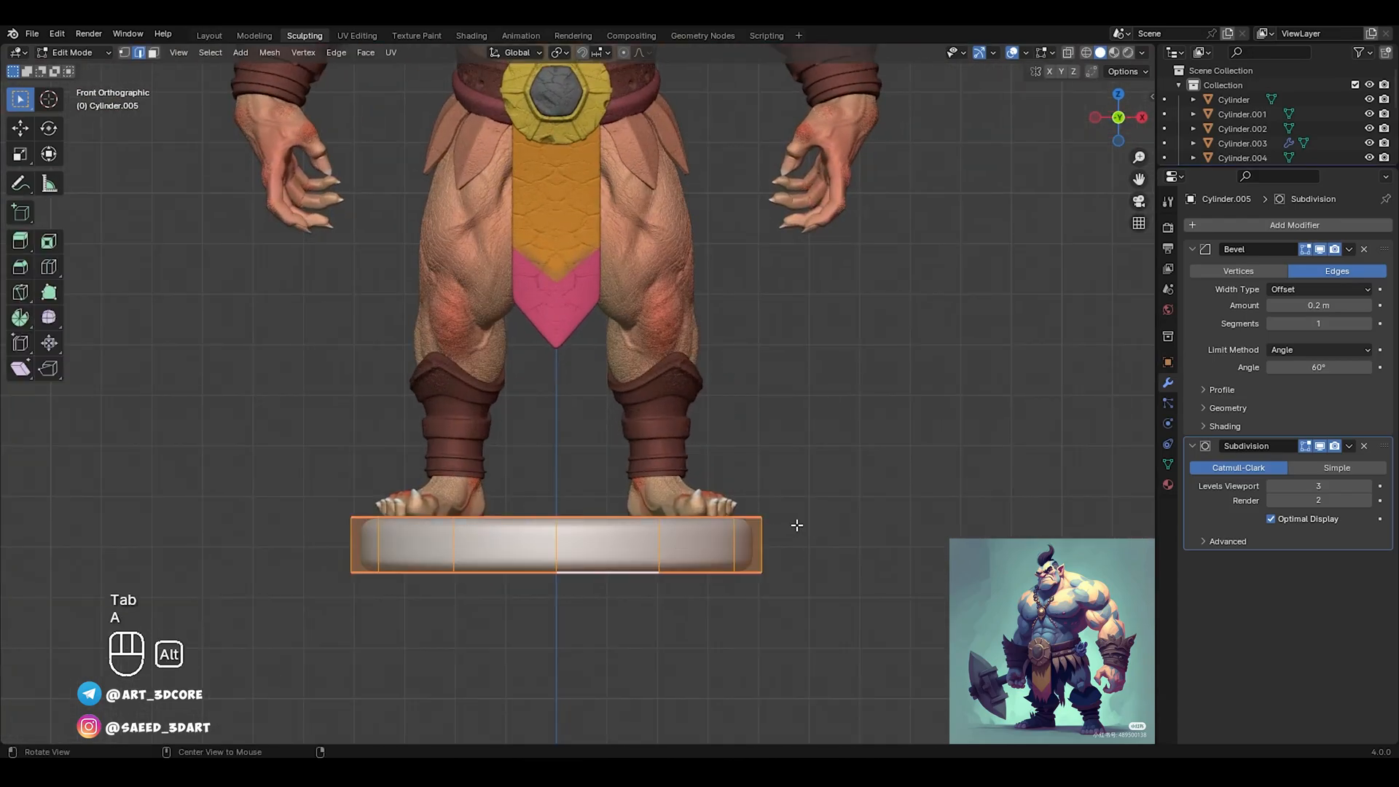
{"action": "key", "text": "alt+s"}
{"action": "key", "text": "shift"}
{"action": "left_click", "coordinate": [847, 486]}
{"action": "key", "text": "g"}
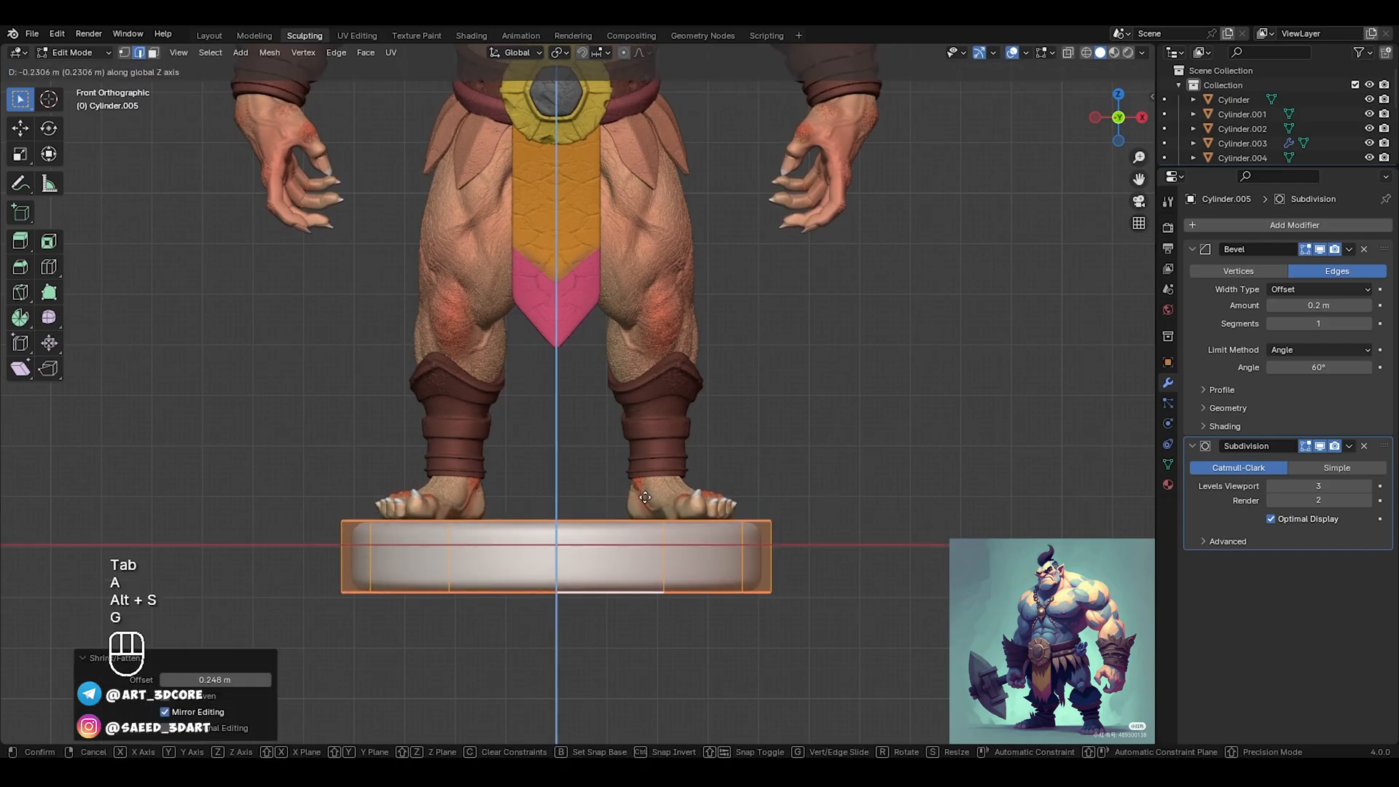
{"action": "left_click", "coordinate": [658, 485]}
Fine-tune the base's height along Z against the soles from the back view, return to Object Mode and save the file
{"action": "middle_click_drag", "start_coordinate": [659, 486], "coordinate": [672, 530]}
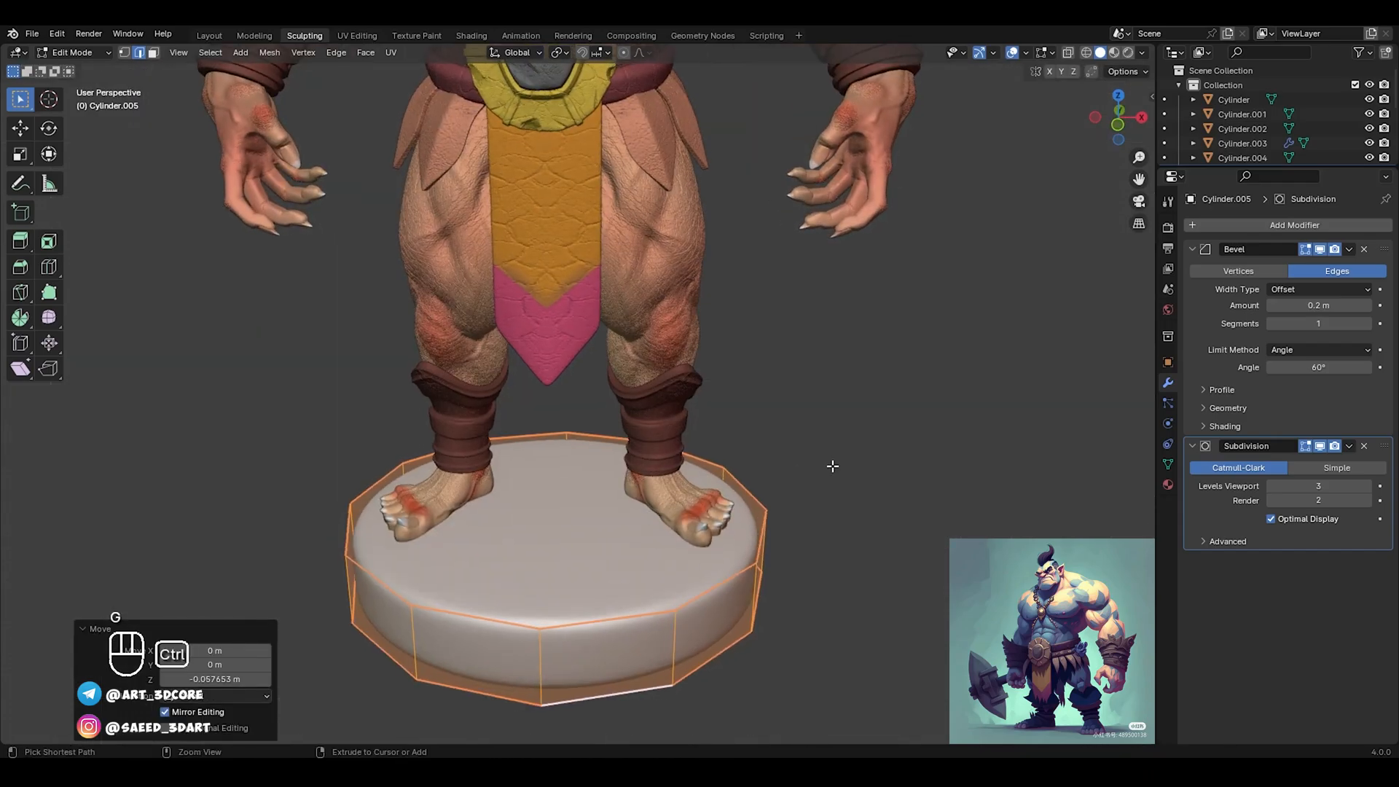
{"action": "middle_click_drag", "start_coordinate": [829, 510], "coordinate": [578, 459]}
{"action": "key", "text": "g"}
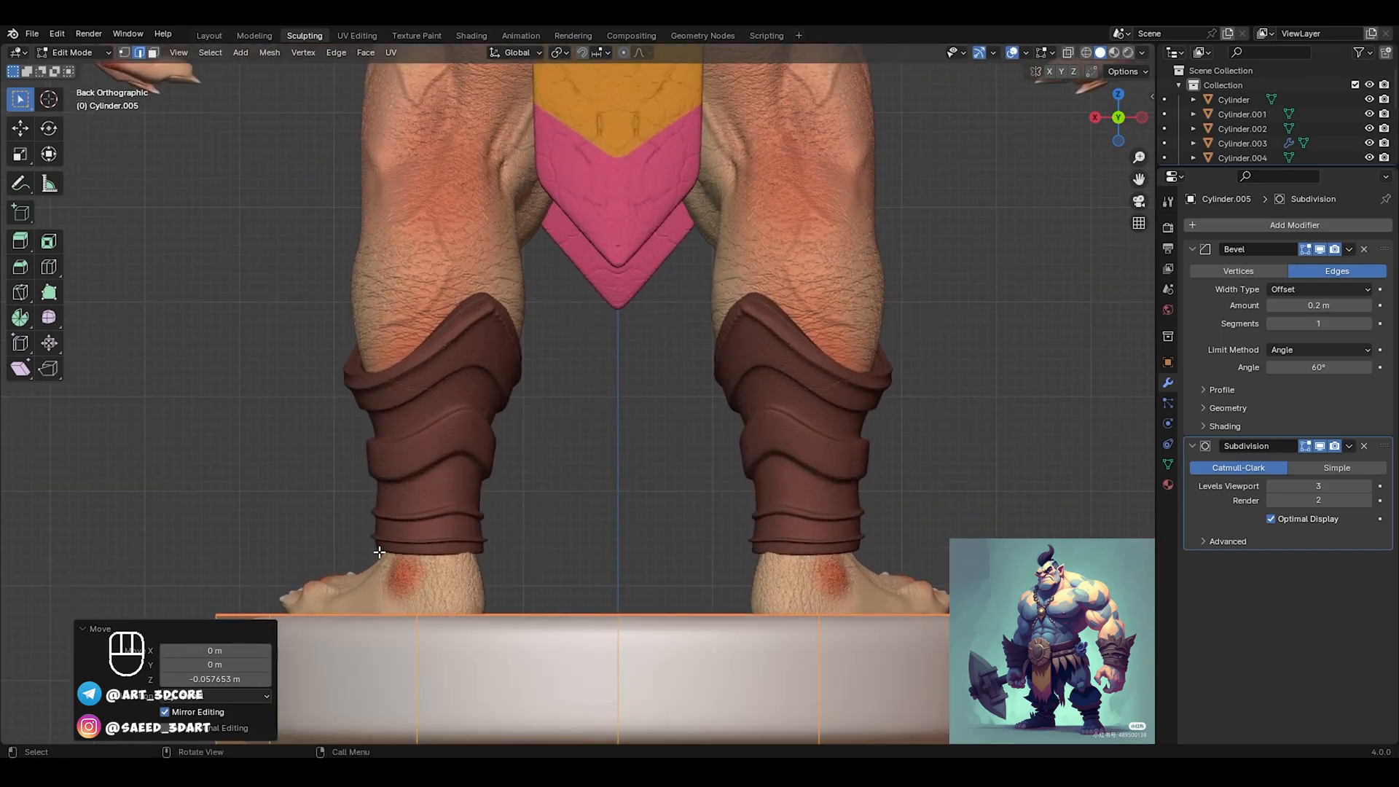
{"action": "key", "text": "z"}
{"action": "left_click", "coordinate": [382, 558]}
{"action": "middle_click_drag", "start_coordinate": [394, 556], "coordinate": [633, 443], "text": "alt"}
{"action": "key", "text": "ctrl+Tab"}
{"action": "left_click", "coordinate": [789, 502]}
{"action": "scroll", "coordinate": [856, 503], "scroll_direction": "down", "scroll_amount": 2}
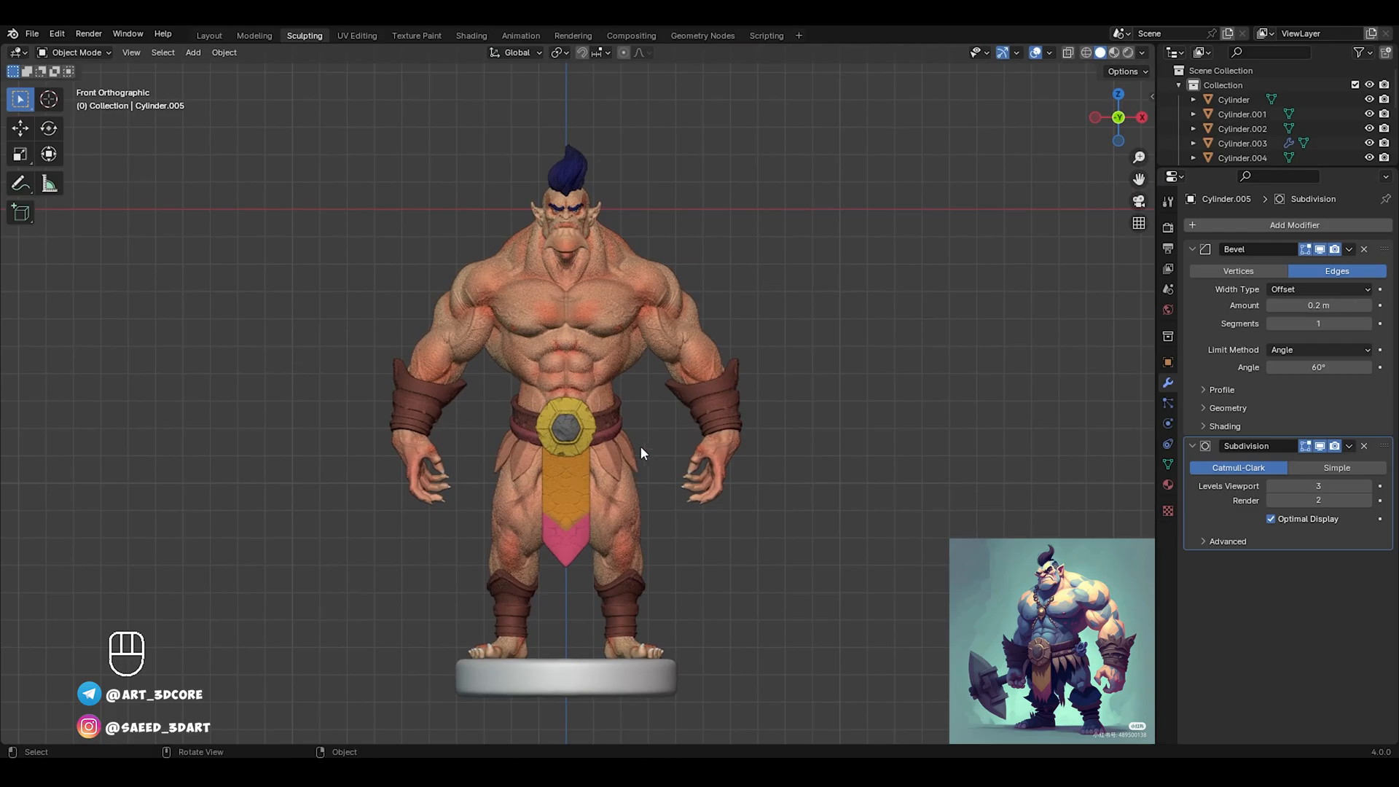
{"action": "scroll", "coordinate": [737, 553], "scroll_direction": "up", "scroll_amount": 1}
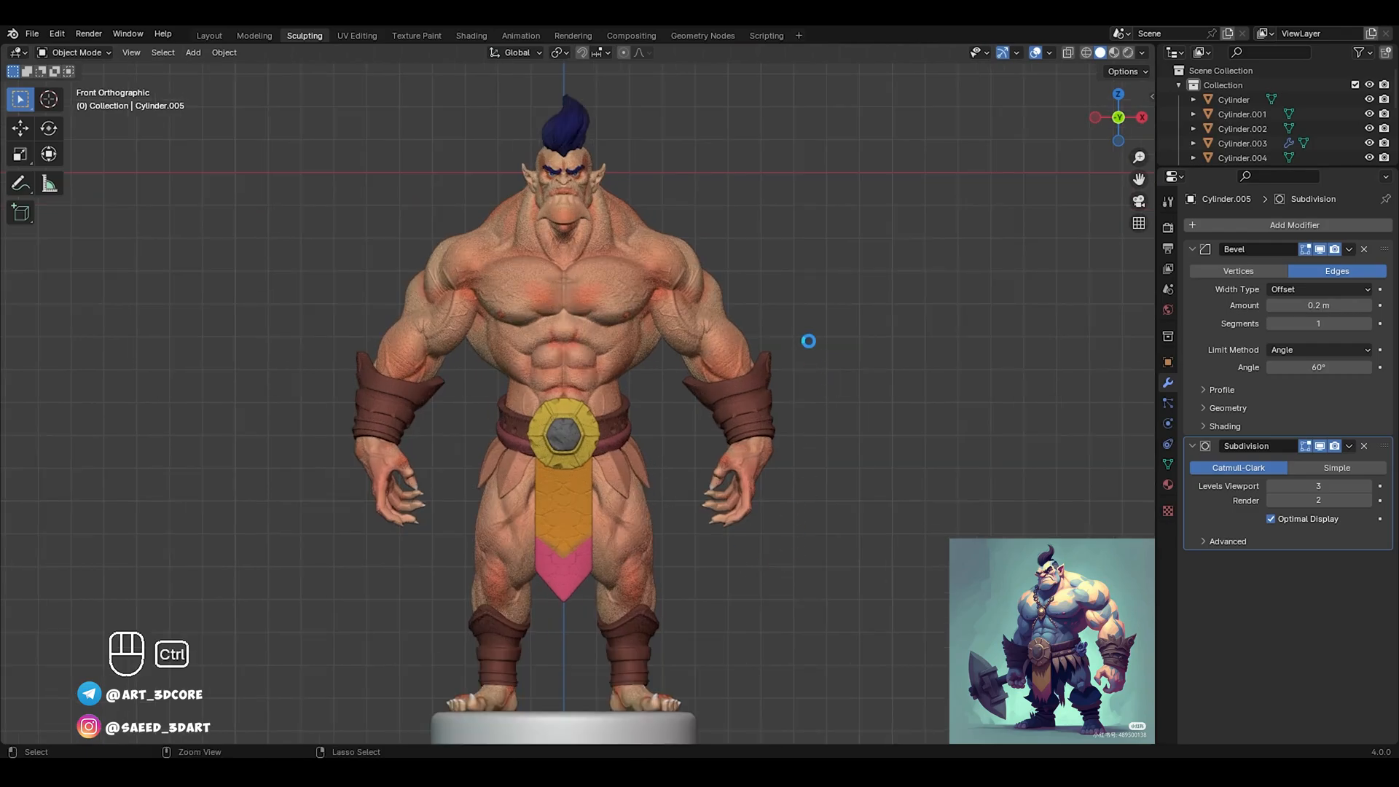
{"action": "key", "text": "ctrl+s"}
Switch to Material Preview and give the base a new material with a dark gray base color of value 0.109
{"action": "middle_click_drag", "start_coordinate": [723, 610], "coordinate": [723, 497], "text": "shift"}
{"action": "key", "text": "z"}
{"action": "left_click", "coordinate": [675, 524]}
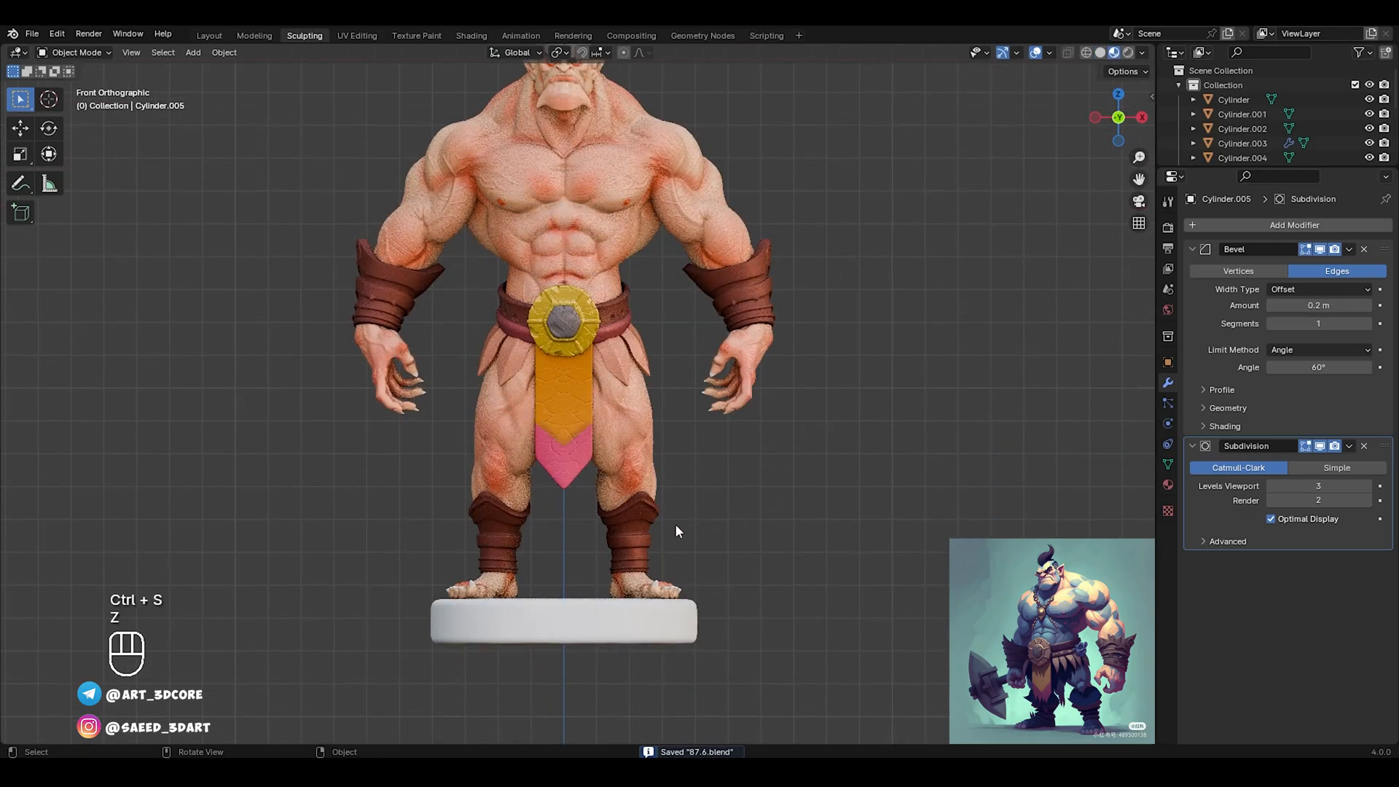
{"action": "left_click", "coordinate": [1168, 484]}
{"action": "left_click", "coordinate": [1242, 287]}
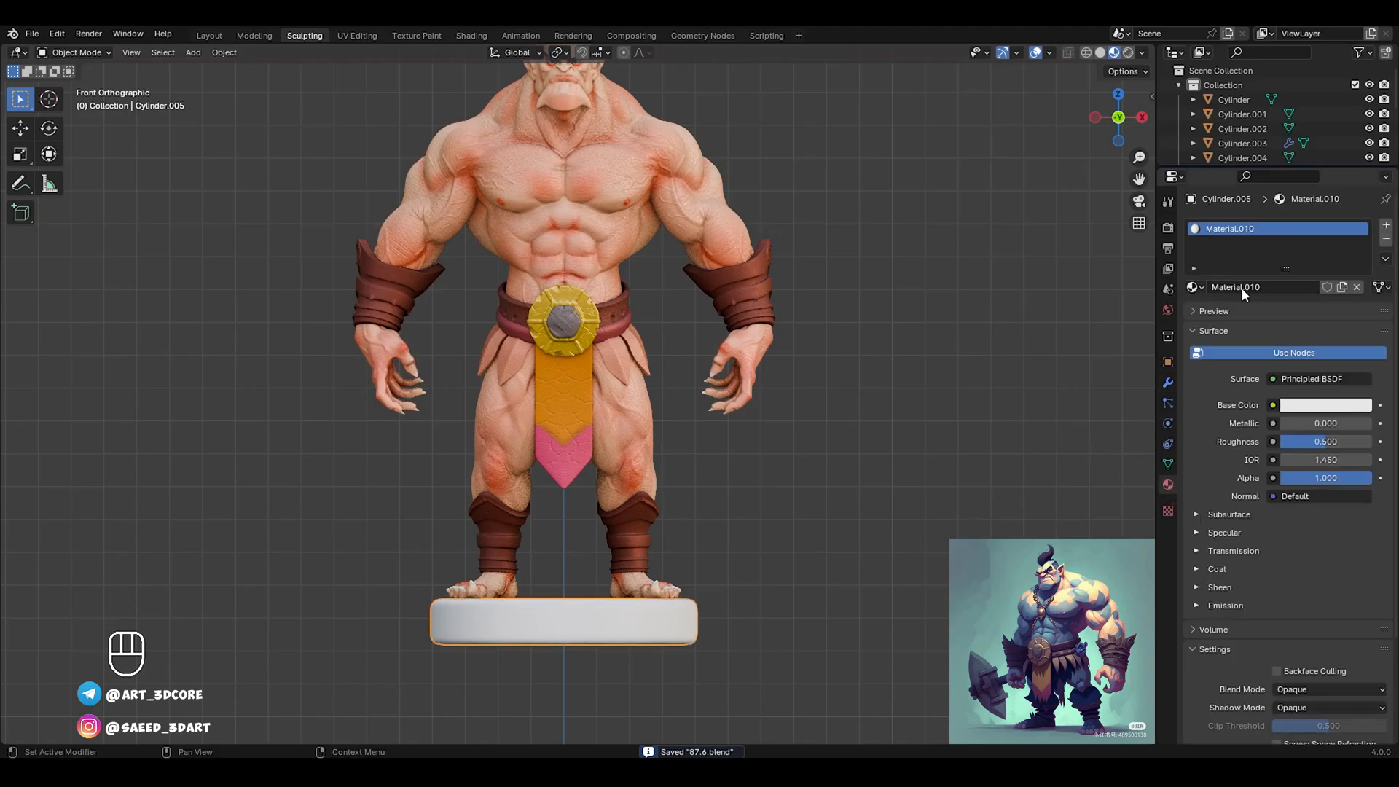
{"action": "left_click", "coordinate": [1301, 406]}
{"action": "left_click_drag", "start_coordinate": [1359, 251], "coordinate": [1359, 288]}
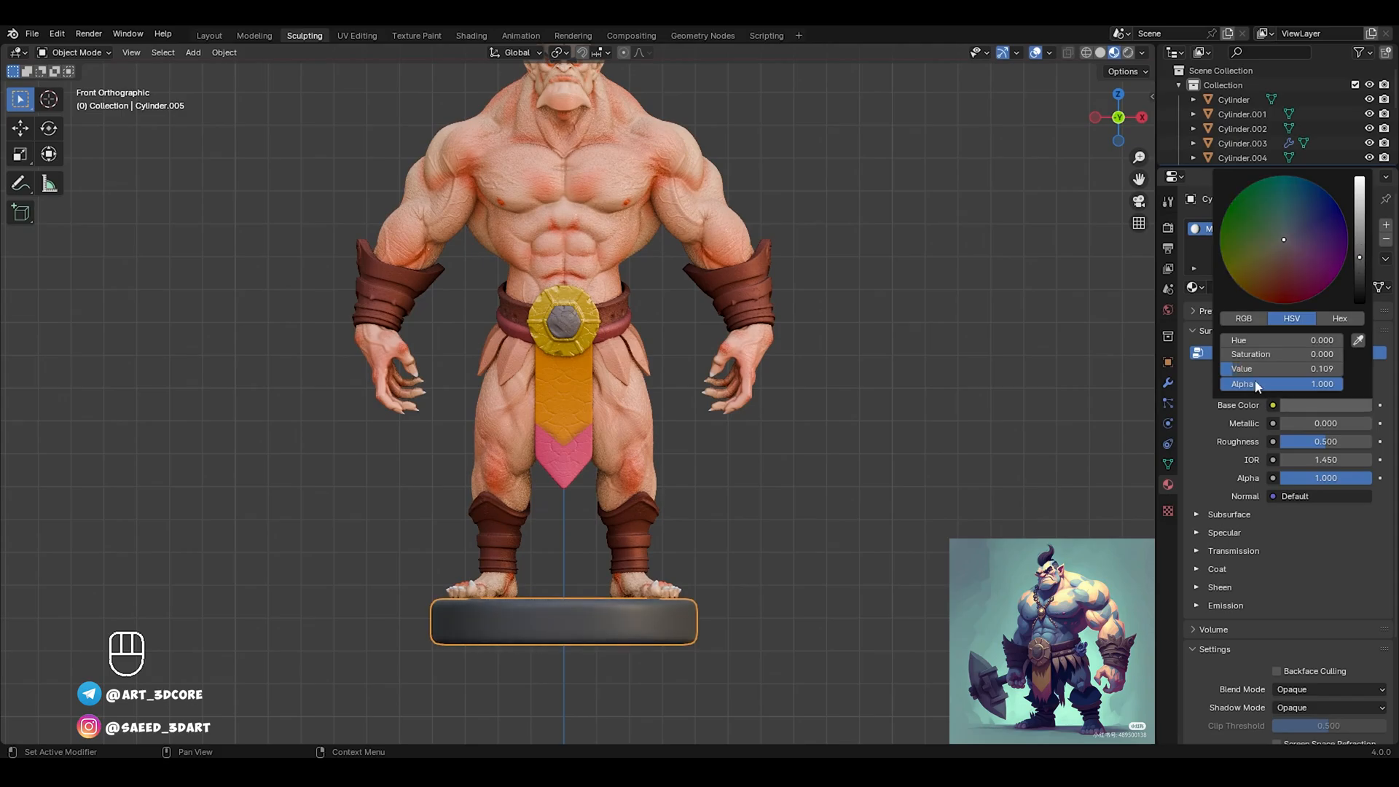
Lighten the base material's gray base color and set its metallic to about 0.40 and roughness to 0.366
{"action": "middle_click_drag", "start_coordinate": [789, 562], "coordinate": [786, 606]}
{"action": "middle_click_drag", "start_coordinate": [785, 594], "coordinate": [777, 495], "text": "shift"}
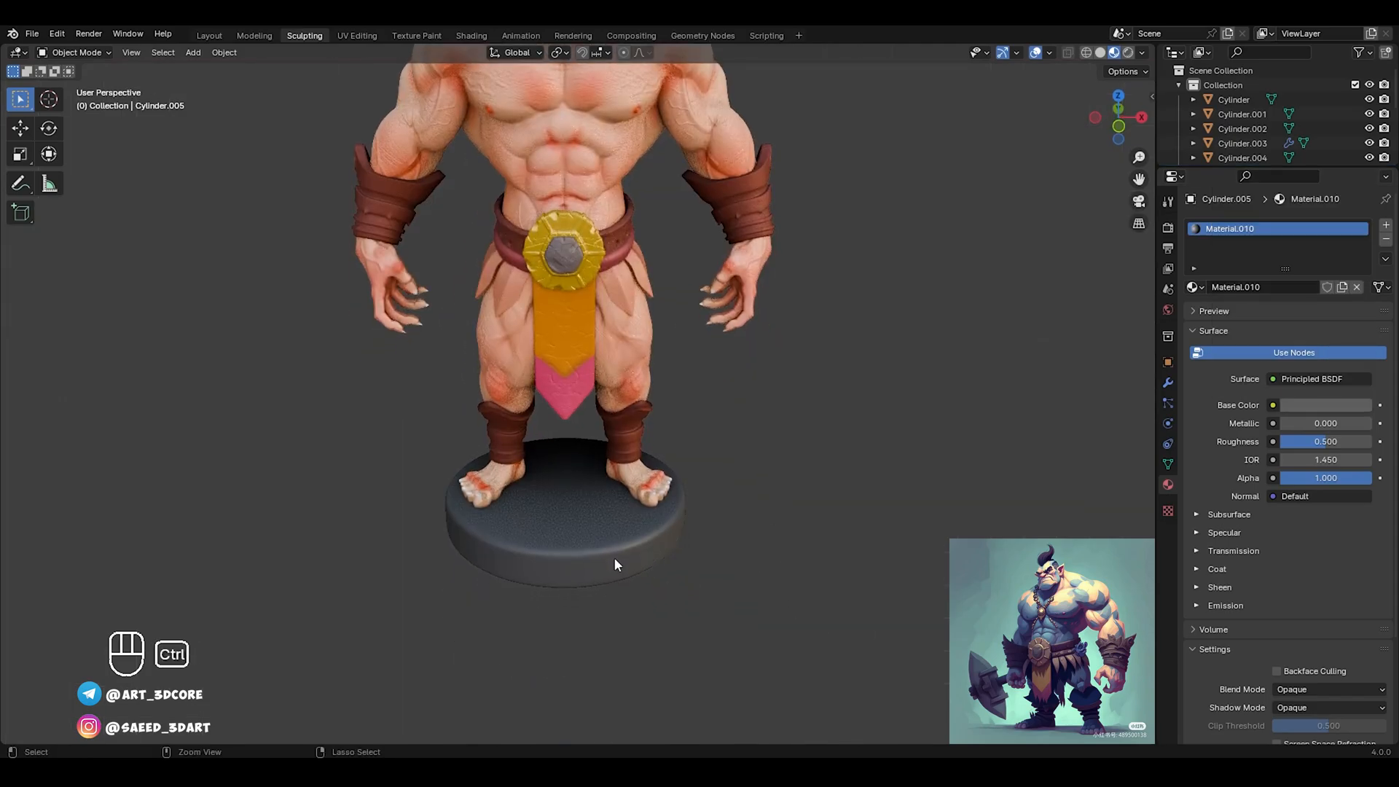
{"action": "middle_click_drag", "start_coordinate": [614, 558], "coordinate": [609, 532], "text": "ctrl"}
{"action": "left_click", "coordinate": [622, 541]}
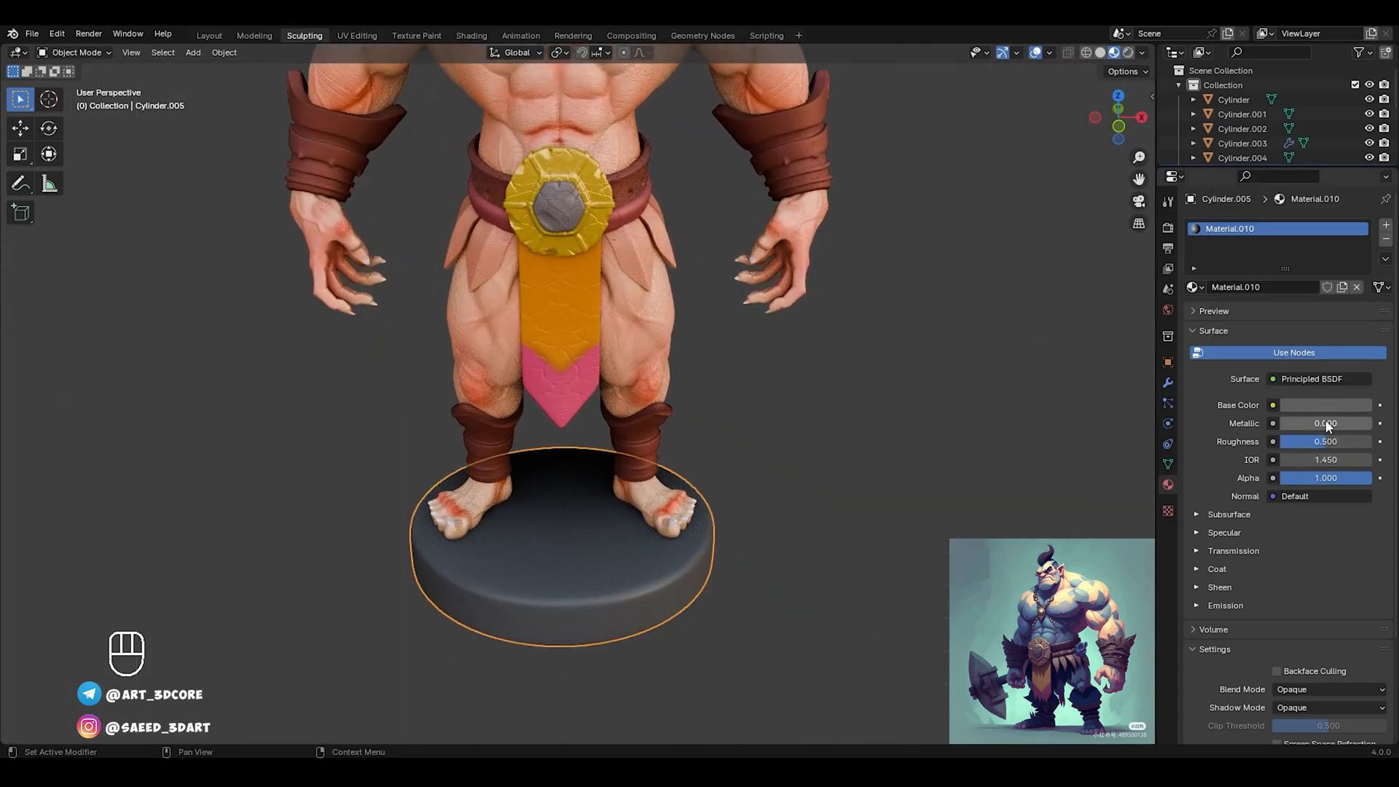
{"action": "left_click_drag", "start_coordinate": [1304, 424], "coordinate": [1327, 423]}
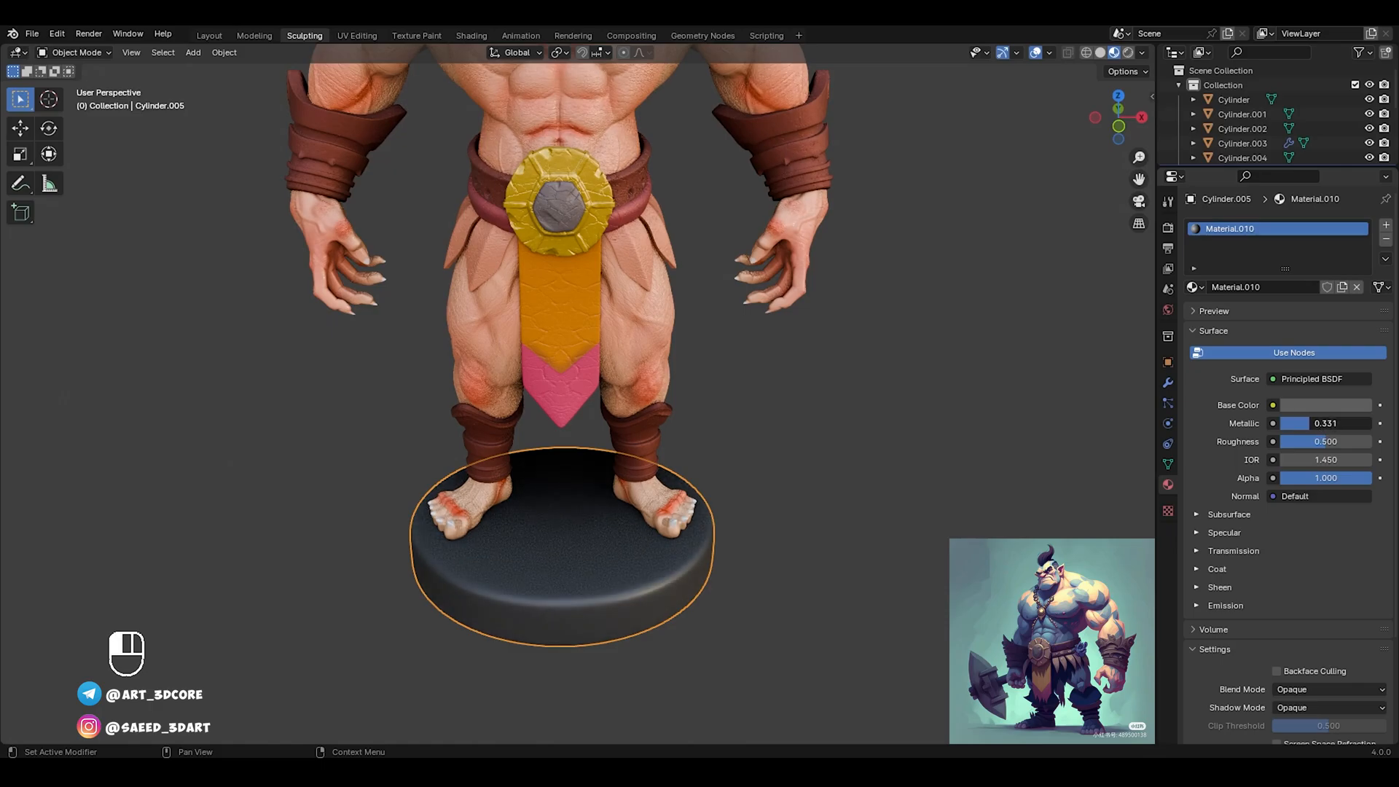
{"action": "left_click", "coordinate": [1323, 406]}
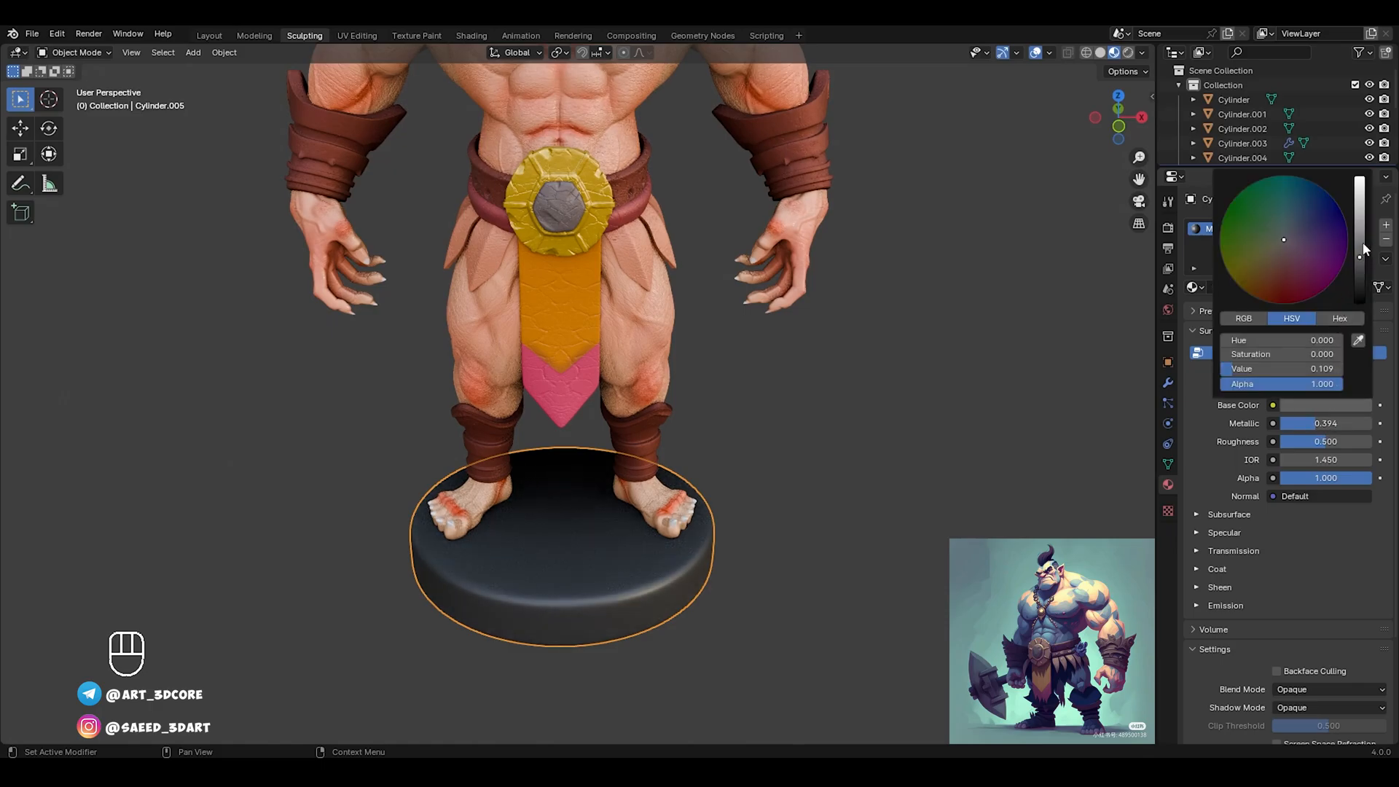
{"action": "mouse_move", "coordinate": [1363, 244]}
{"action": "left_mouse_down"}
{"action": "mouse_move", "coordinate": [1360, 205]}
{"action": "mouse_move", "coordinate": [1359, 234]}
{"action": "left_mouse_up"}
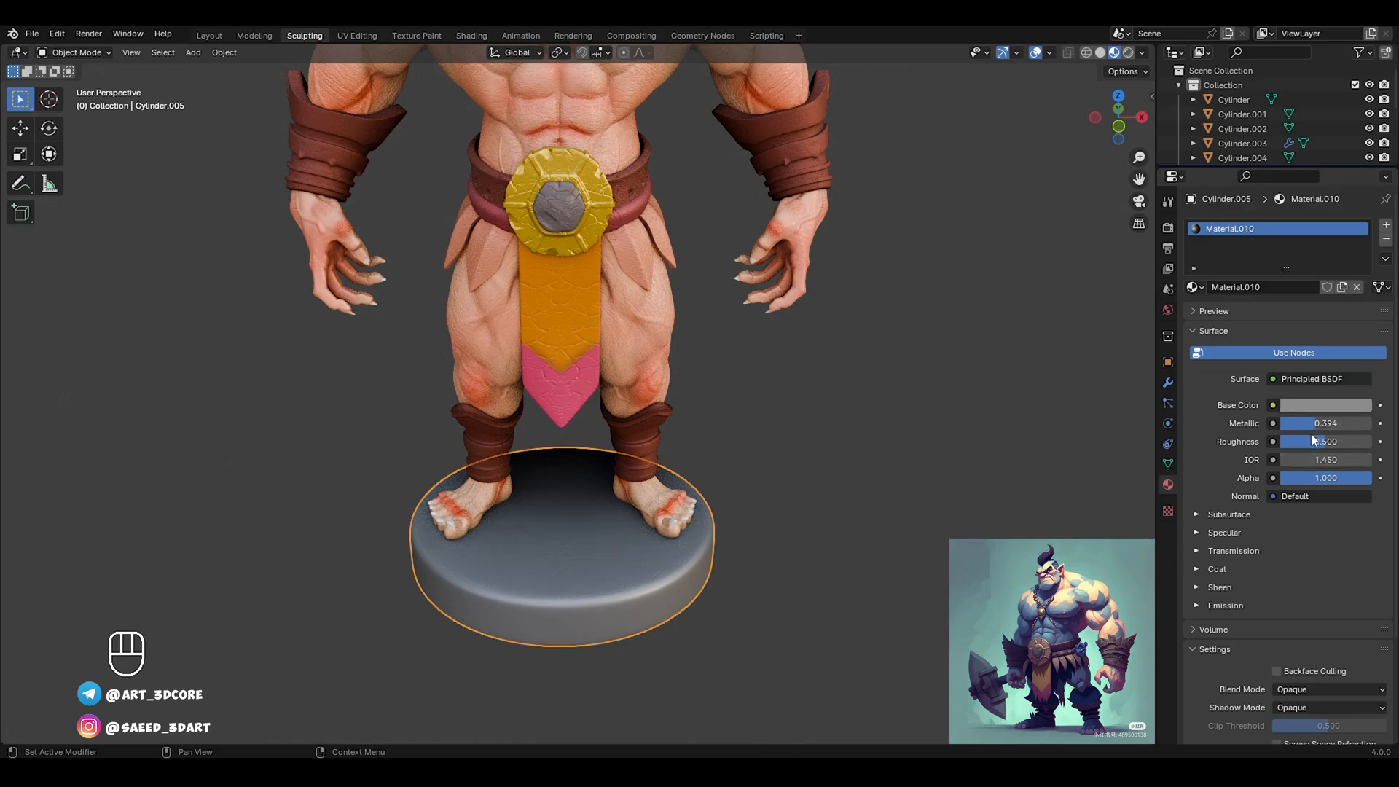
{"action": "left_click_drag", "start_coordinate": [1336, 442], "coordinate": [1317, 441]}
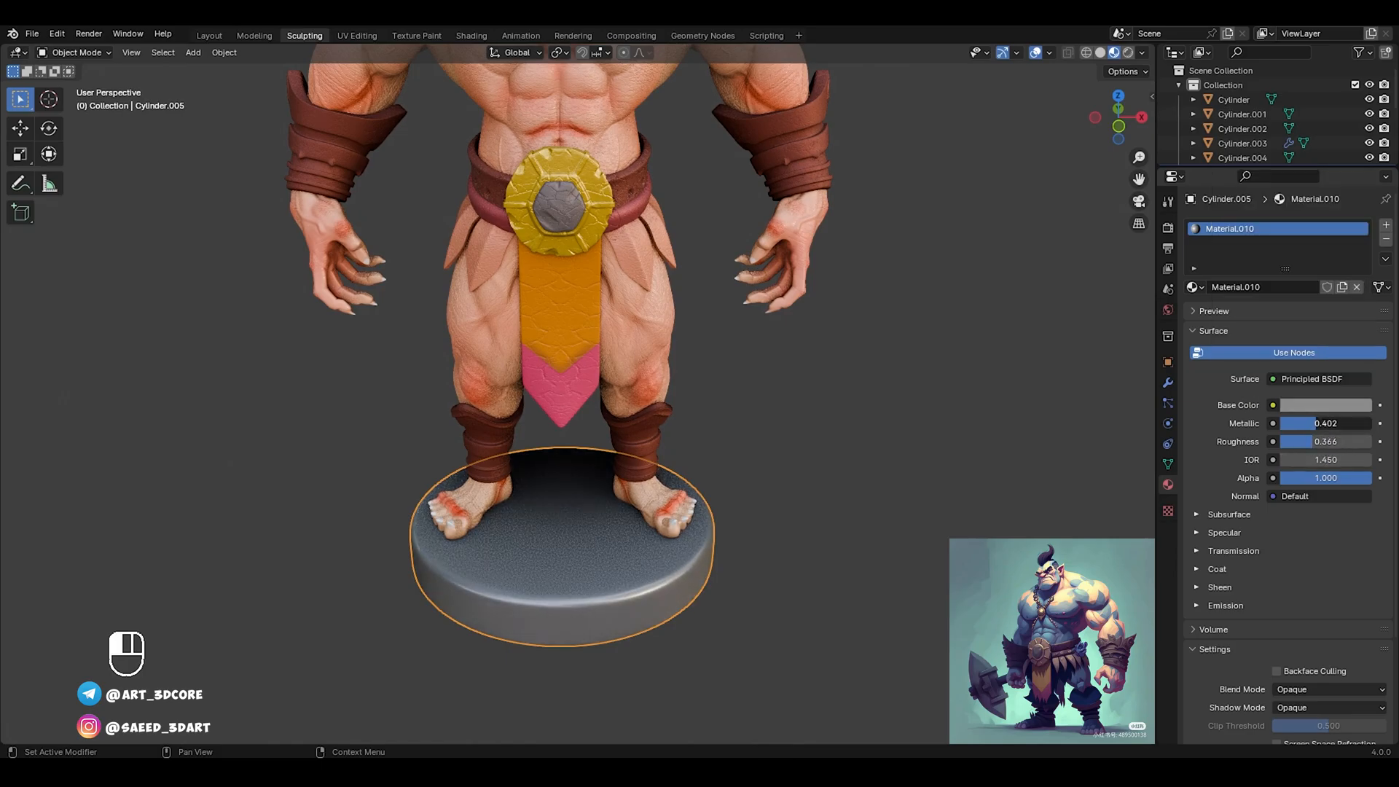
Apply the base's Bevel and Subdivision modifiers and deselect the base in Object Mode
{"action": "left_click", "coordinate": [1168, 384]}
{"action": "key", "text": "ctrl+a"}
{"action": "key", "text": "ctrl+a"}
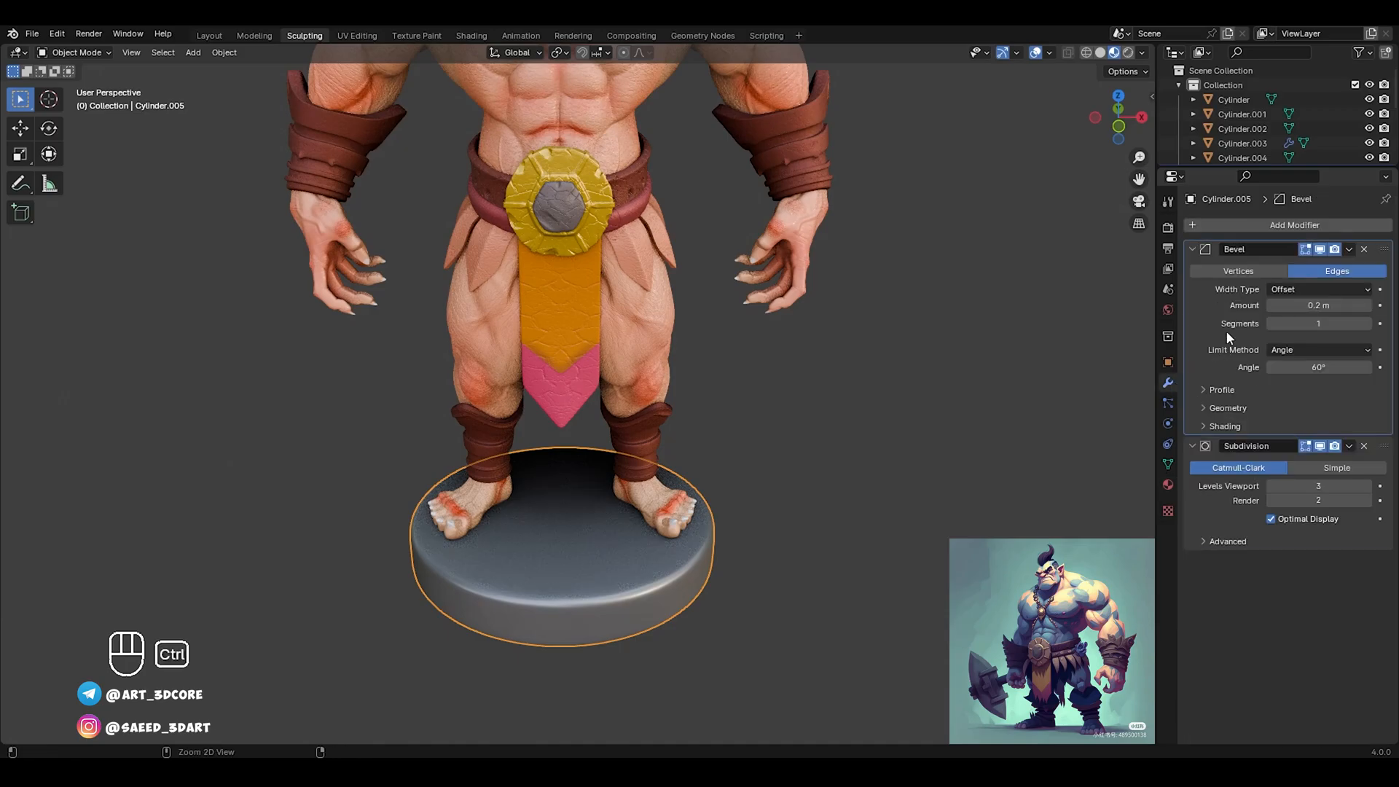
{"action": "middle_click_drag", "start_coordinate": [866, 572], "coordinate": [783, 510]}
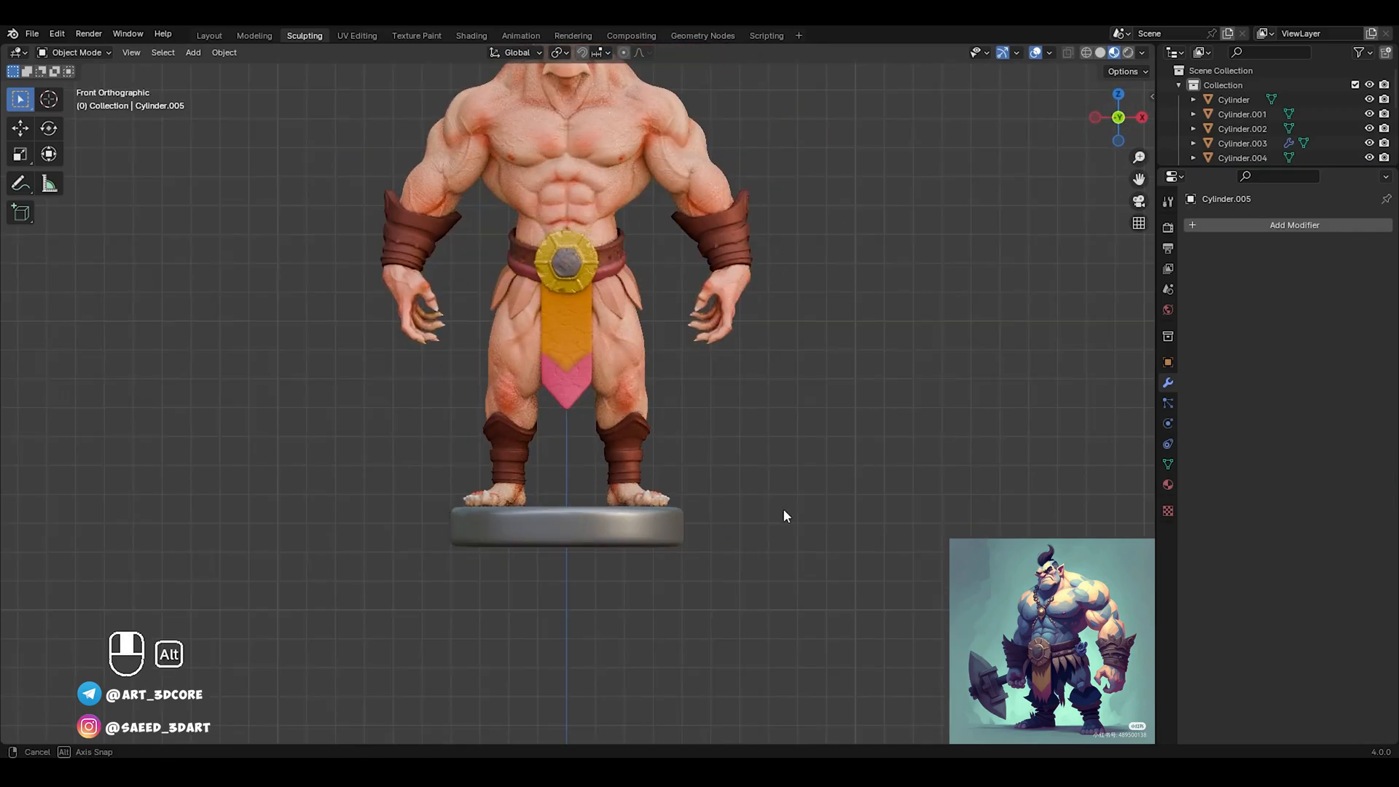
{"action": "middle_click_drag", "start_coordinate": [675, 478], "coordinate": [682, 517], "text": "shift"}
{"action": "scroll", "coordinate": [653, 581], "scroll_direction": "up", "scroll_amount": 1}
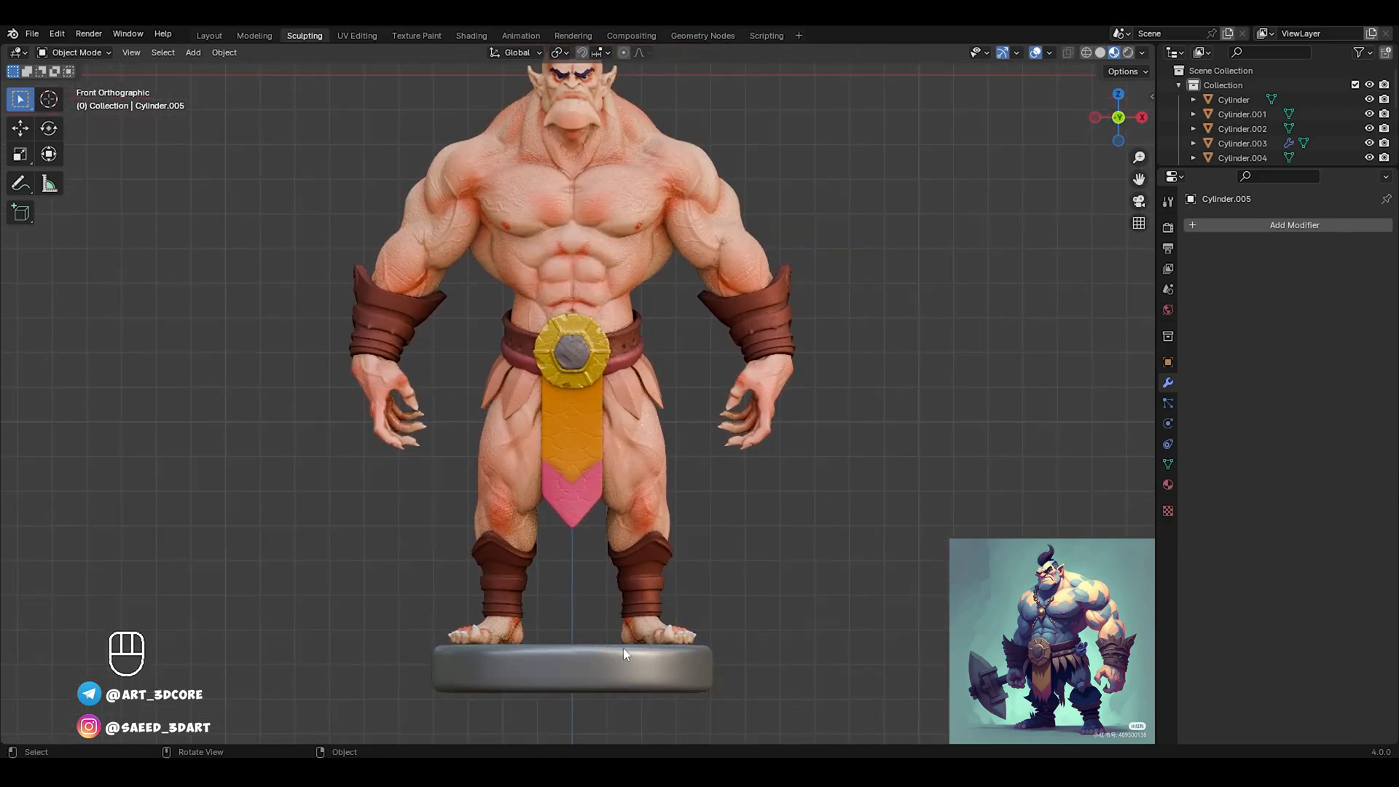
{"action": "left_click", "coordinate": [621, 674]}
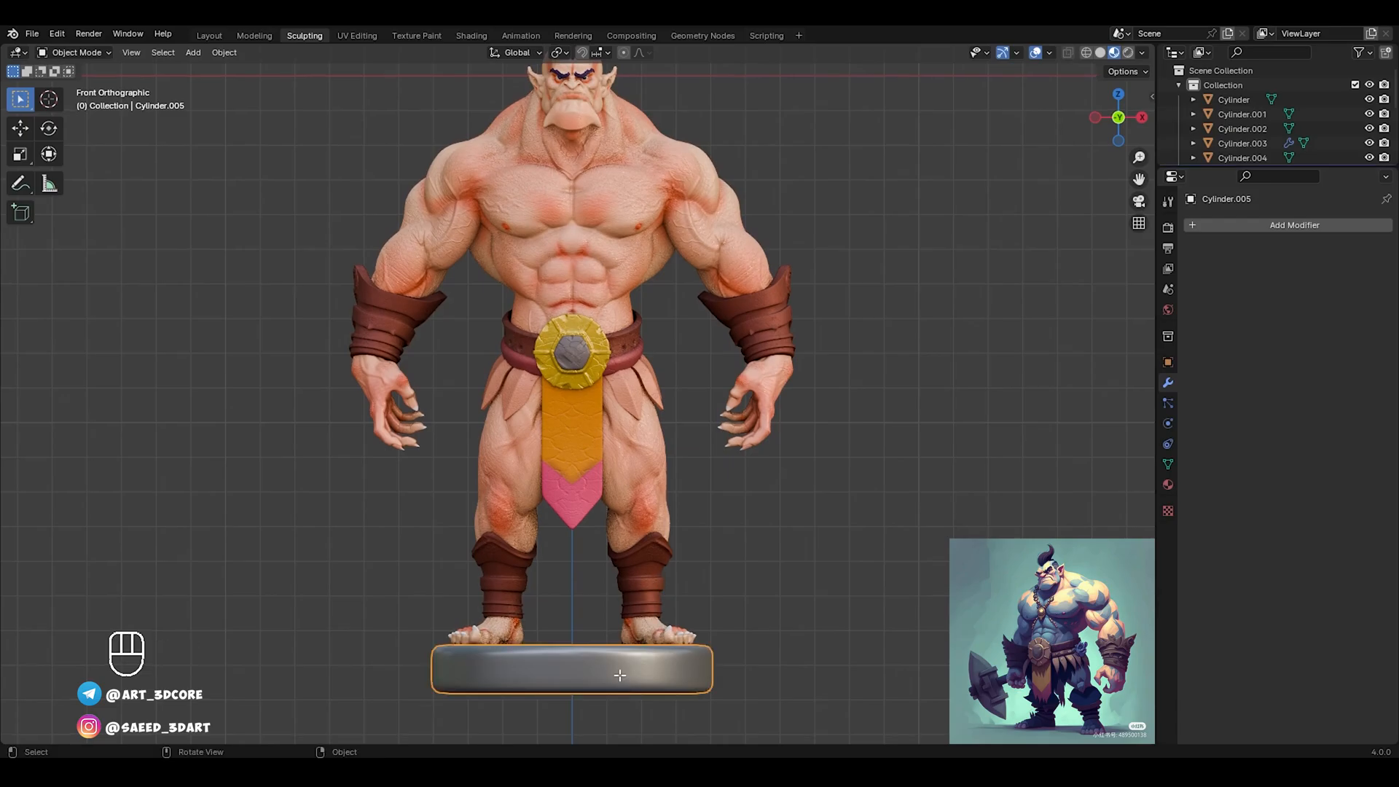
{"action": "key", "text": "Tab"}
{"action": "key", "text": "ctrl+Tab"}
{"action": "left_click", "coordinate": [850, 522]}
{"action": "left_click", "coordinate": [859, 554]}
Switch the viewport to Solid shading with the whole ogre framed and save the file
{"action": "middle_click_drag", "start_coordinate": [788, 455], "coordinate": [763, 499], "text": "ctrl"}
{"action": "key", "text": "z"}
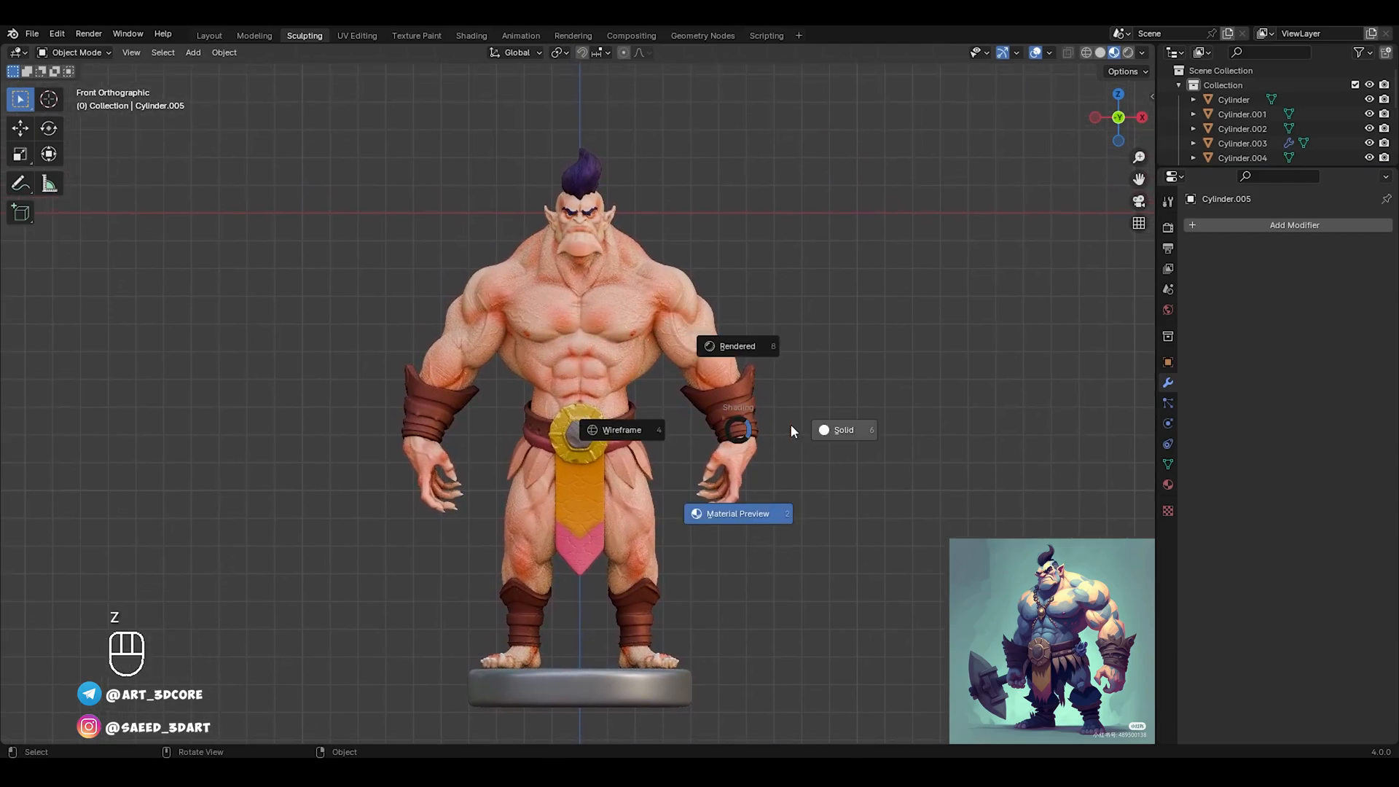
{"action": "left_click", "coordinate": [836, 428]}
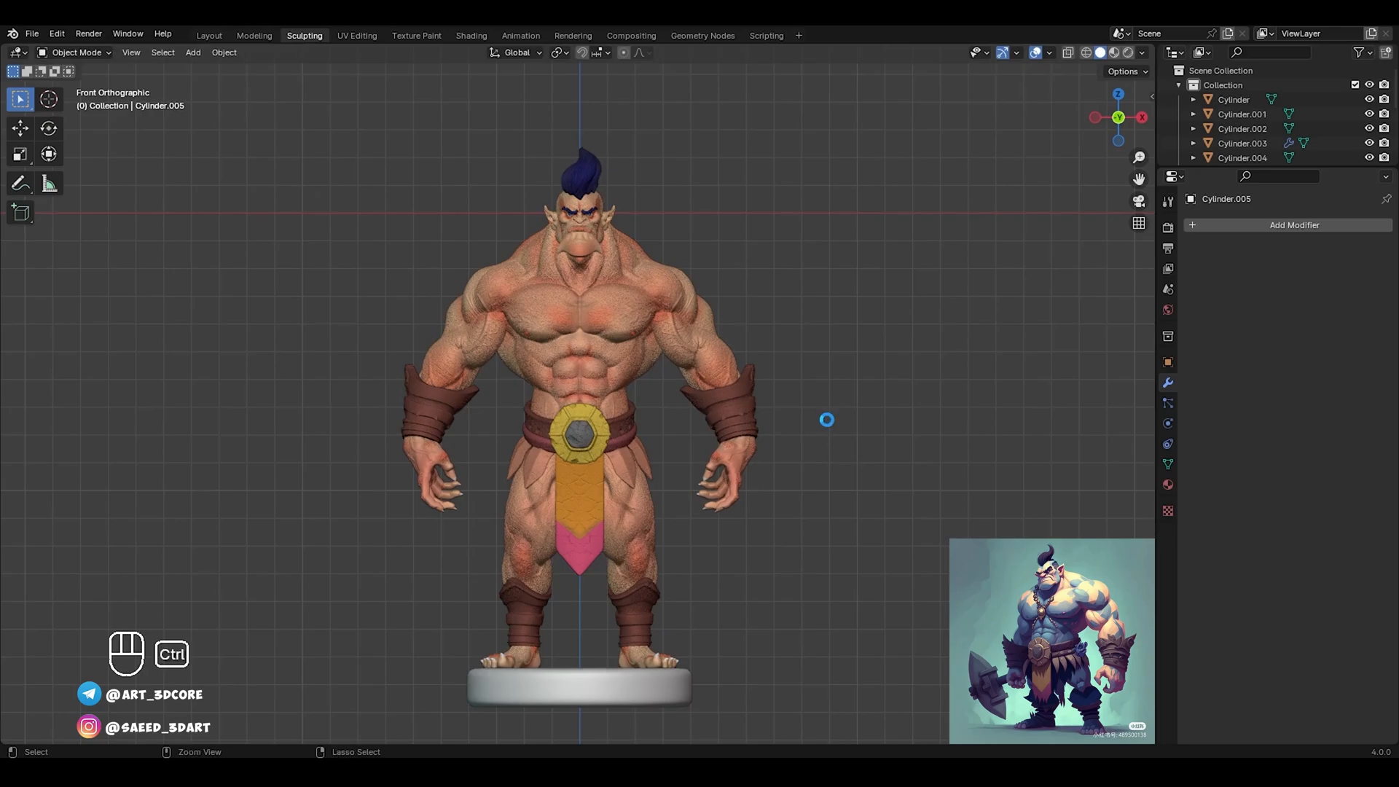
{"action": "key", "text": "ctrl+s"}
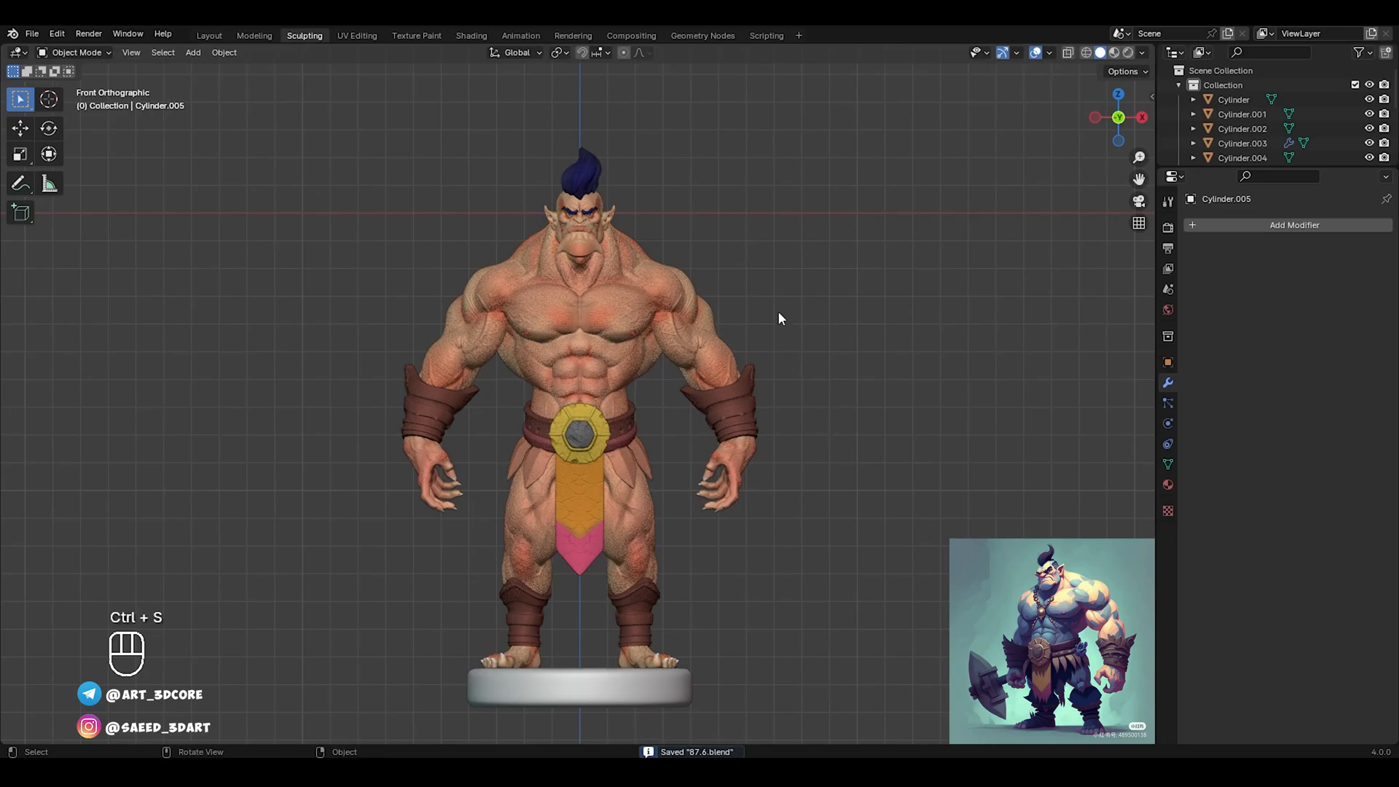
Add an area light and move it about 1.08 m along X and 9.19 m along Z in the front view
{"action": "key", "text": "shift+a"}
{"action": "mouse_move", "coordinate": [751, 488]}
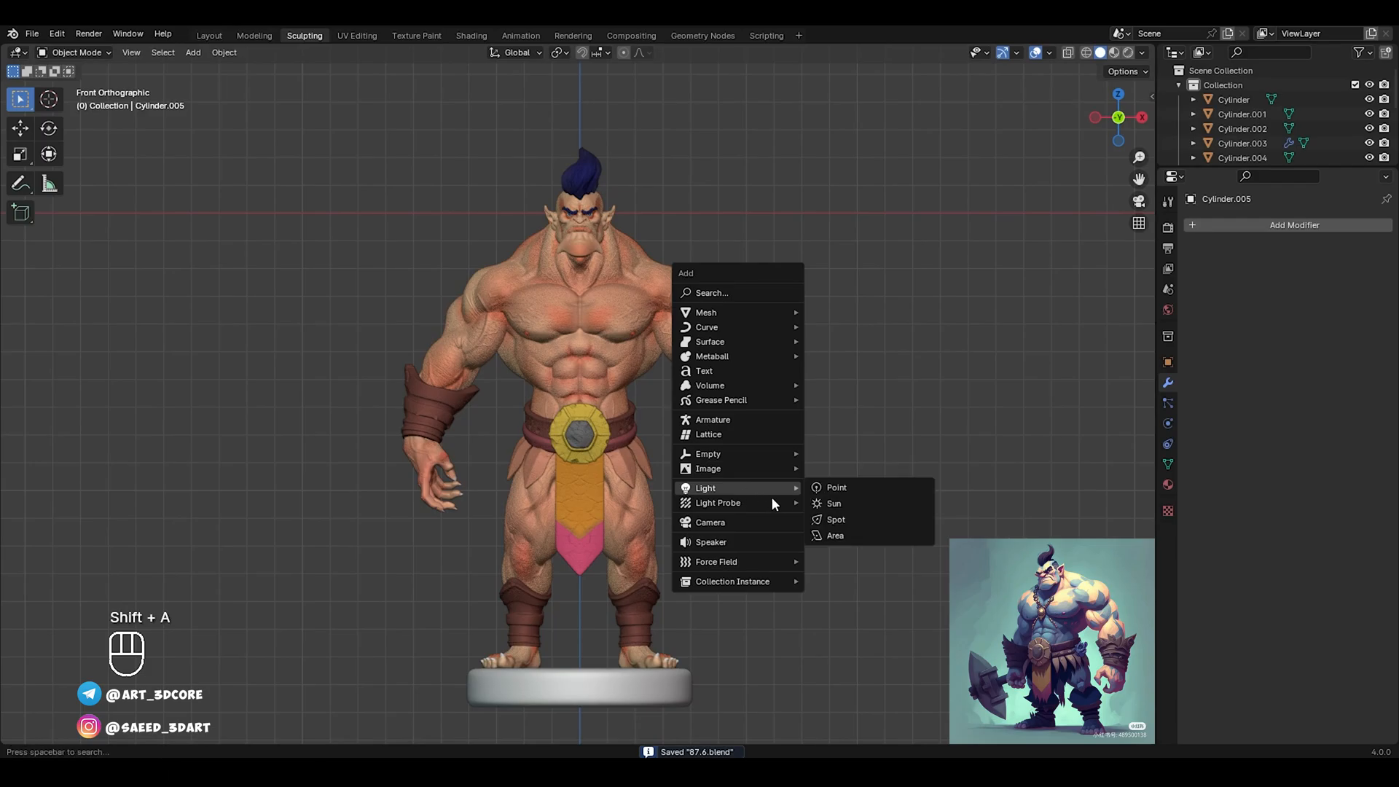
{"action": "left_click", "coordinate": [836, 537]}
{"action": "key", "text": "g"}
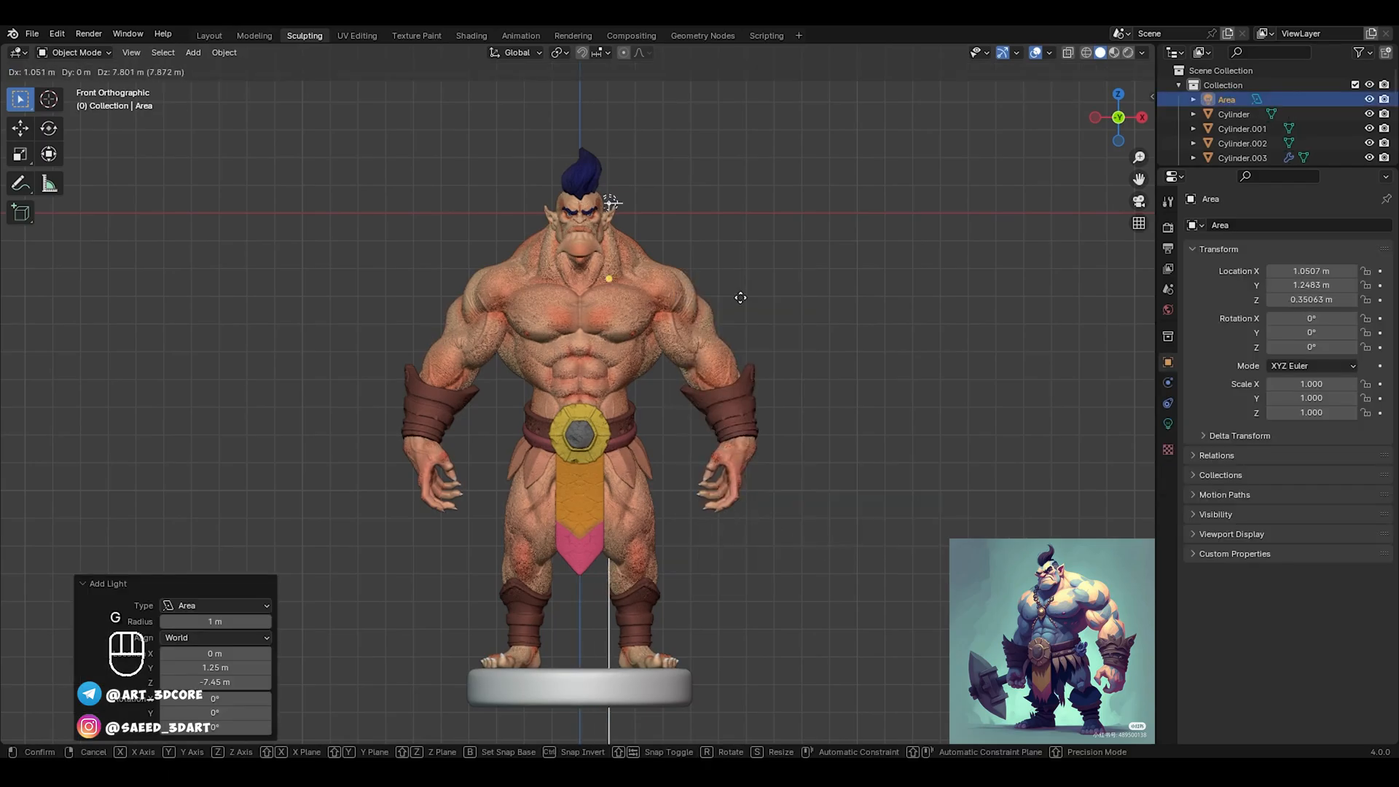
{"action": "left_click", "coordinate": [772, 303]}
Move the area light about 5.23 m in X and 7.12 m in Y from above, and scale it by about 12.6
{"action": "middle_click_drag", "start_coordinate": [771, 303], "coordinate": [708, 413], "text": "alt"}
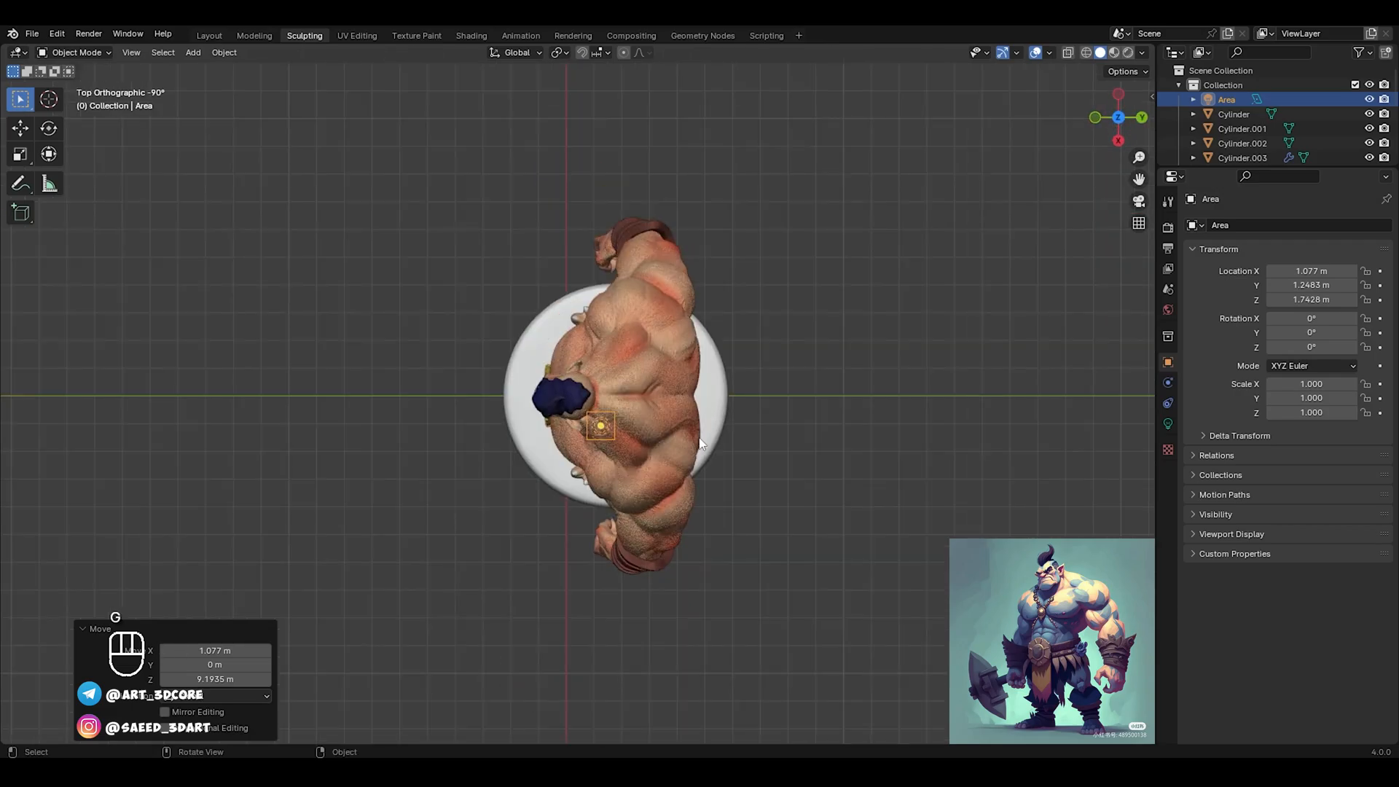
{"action": "key", "text": "g"}
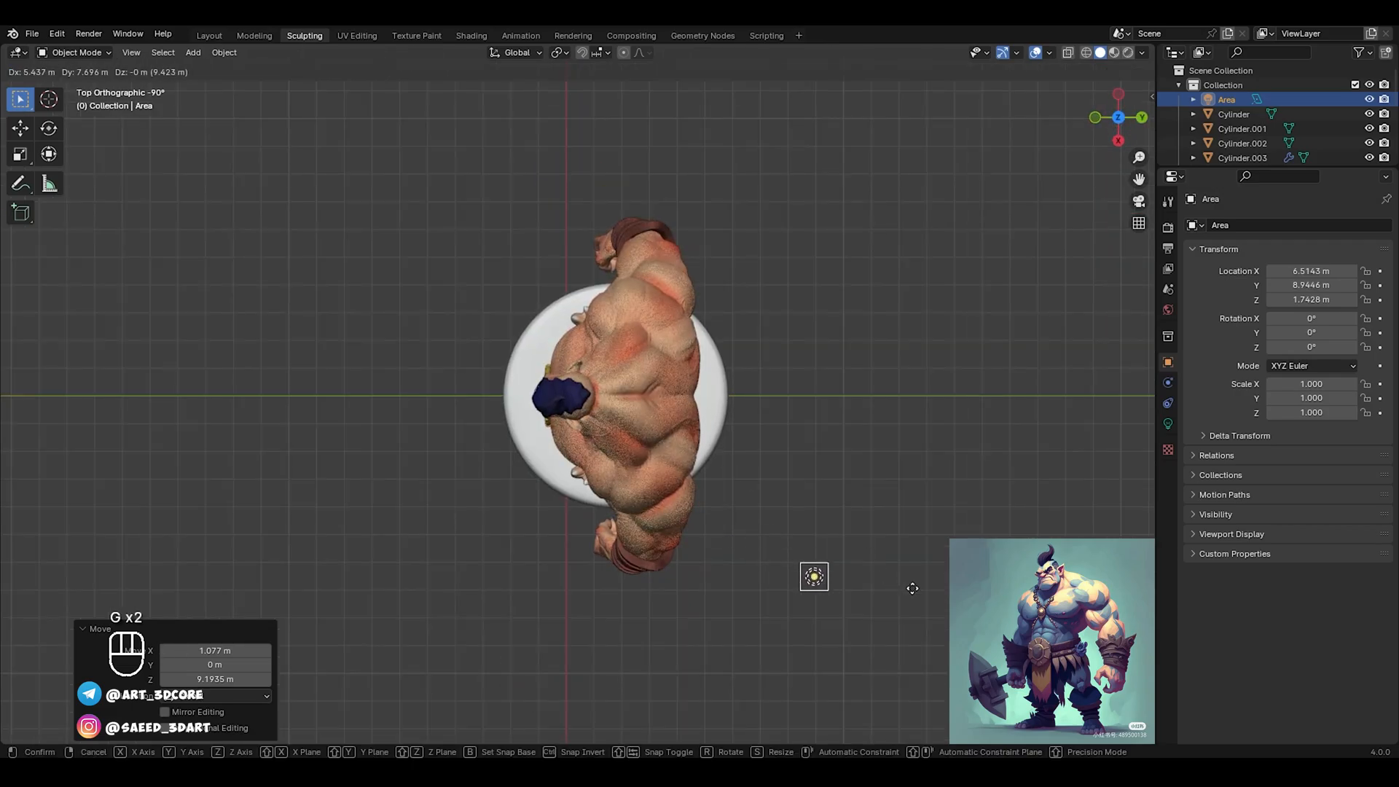
{"action": "left_click", "coordinate": [899, 589]}
{"action": "key", "text": "s"}
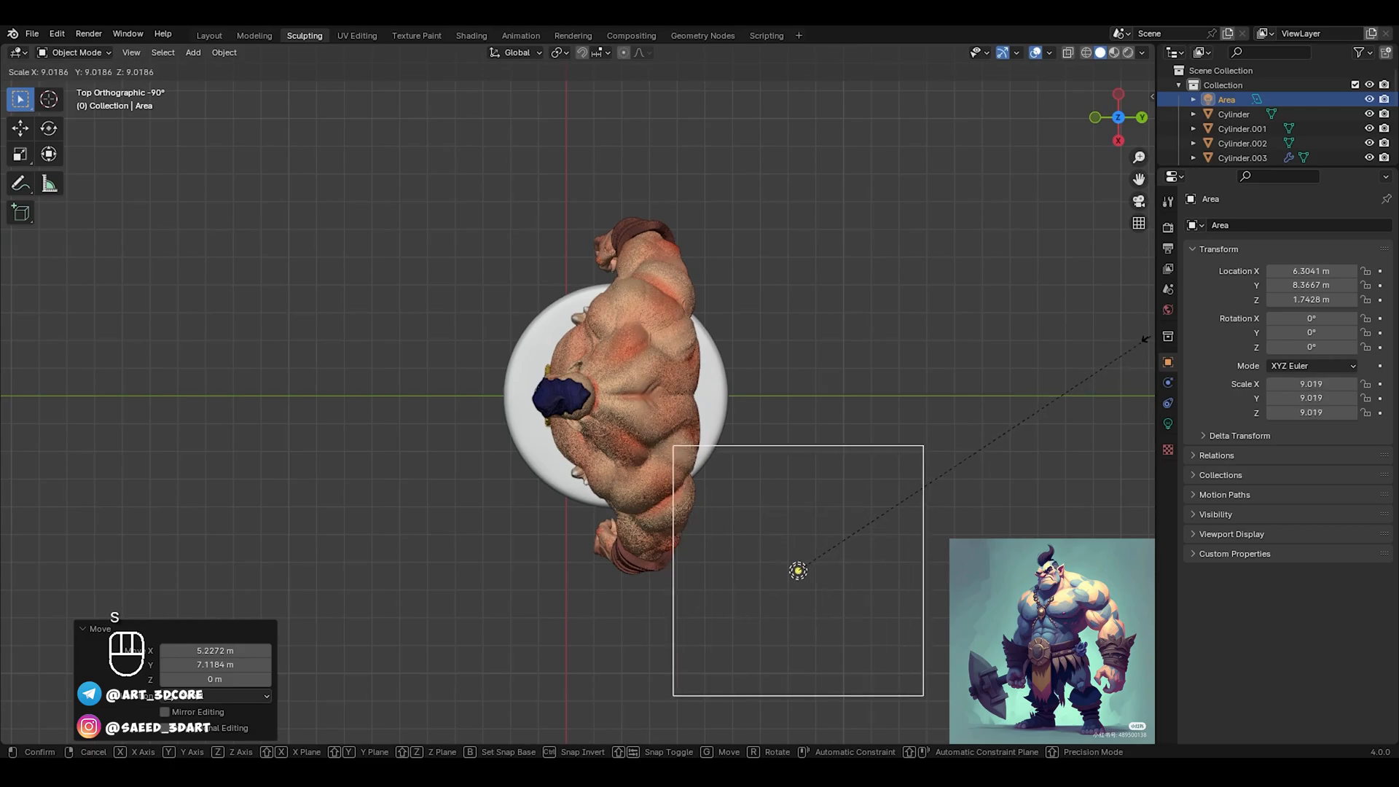
{"action": "left_click", "coordinate": [195, 339]}
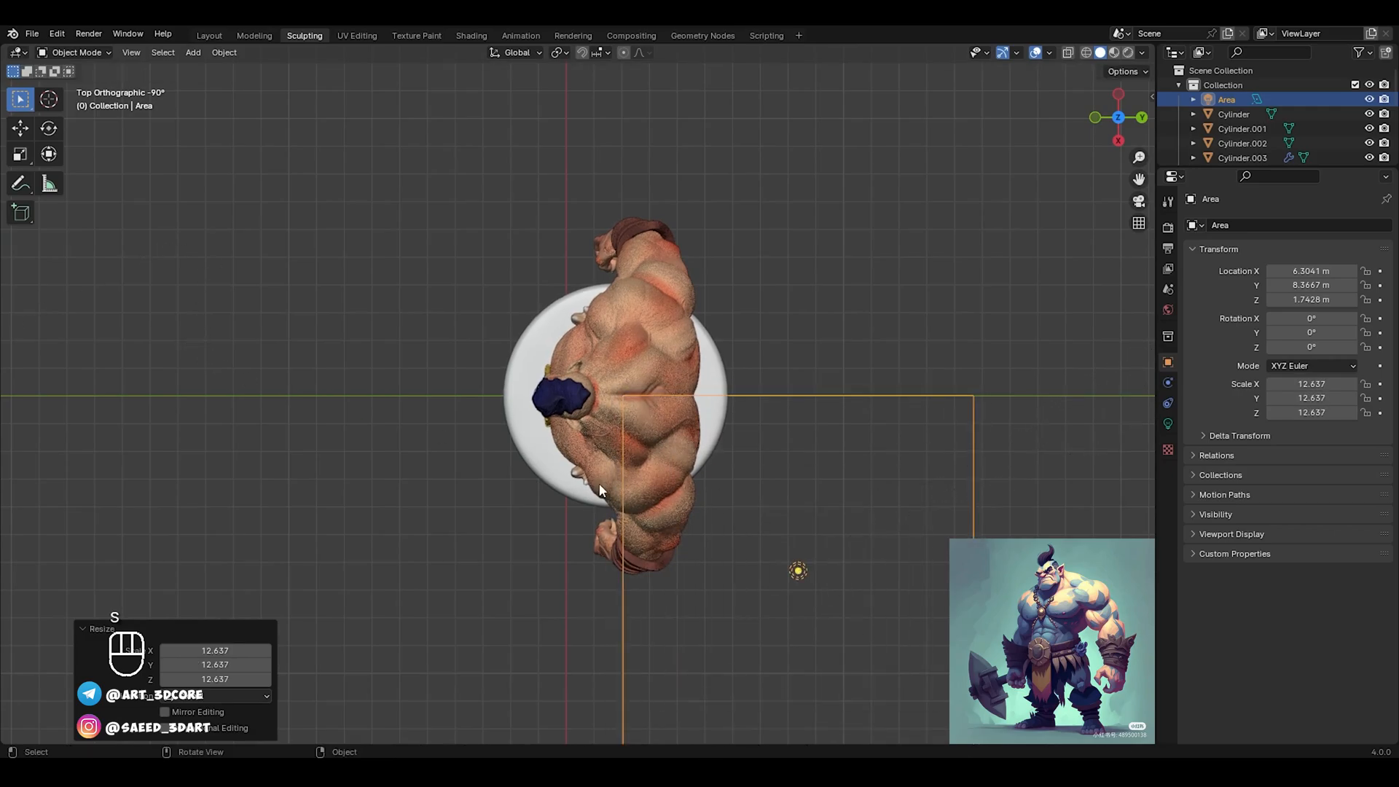
Place the area light behind the ogre in the right view, at about Y 12.2 m and Z -8.34 m, tilted to about -94.7° in X
{"action": "middle_click_drag", "start_coordinate": [719, 492], "coordinate": [630, 456], "text": "alt"}
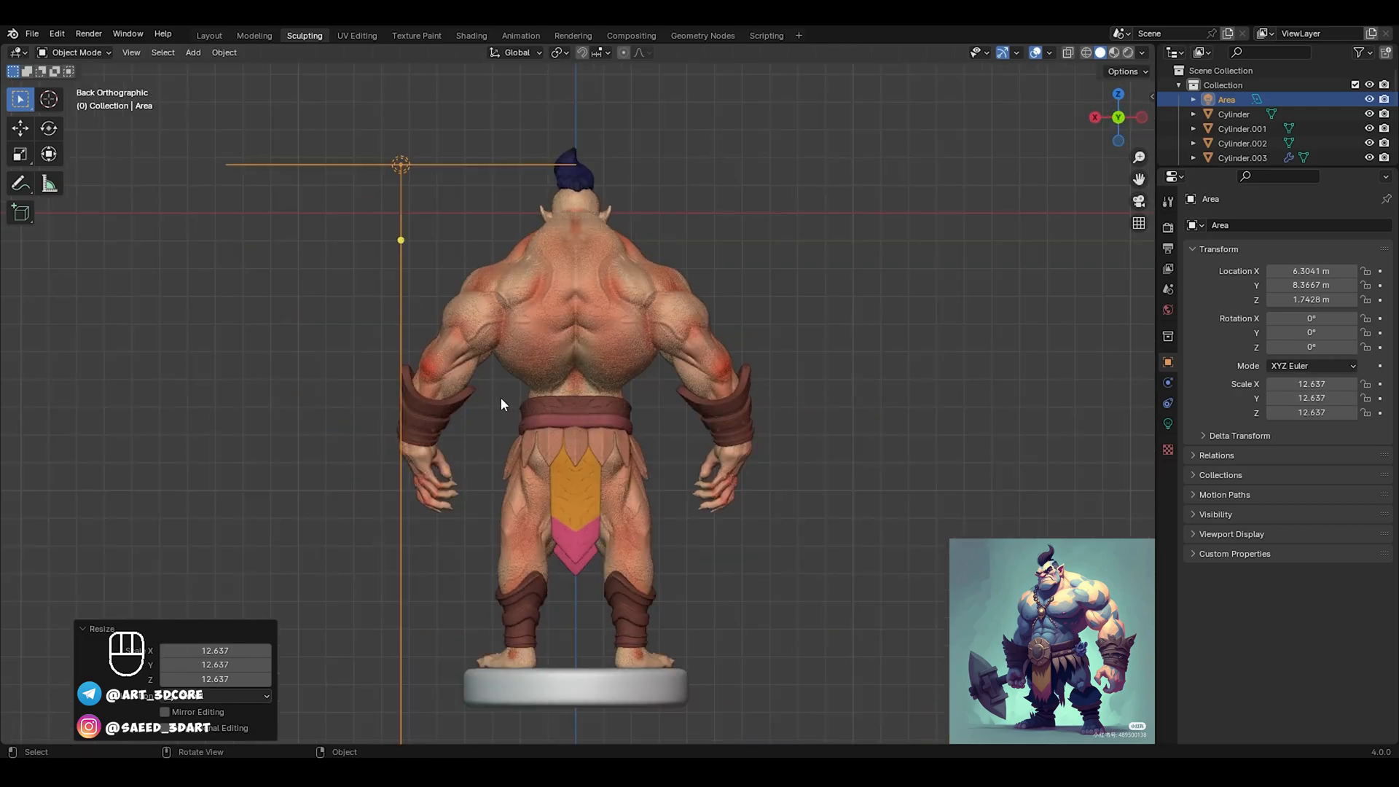
{"action": "middle_click_drag", "start_coordinate": [501, 396], "coordinate": [560, 388]}
{"action": "key", "text": "KP_3"}
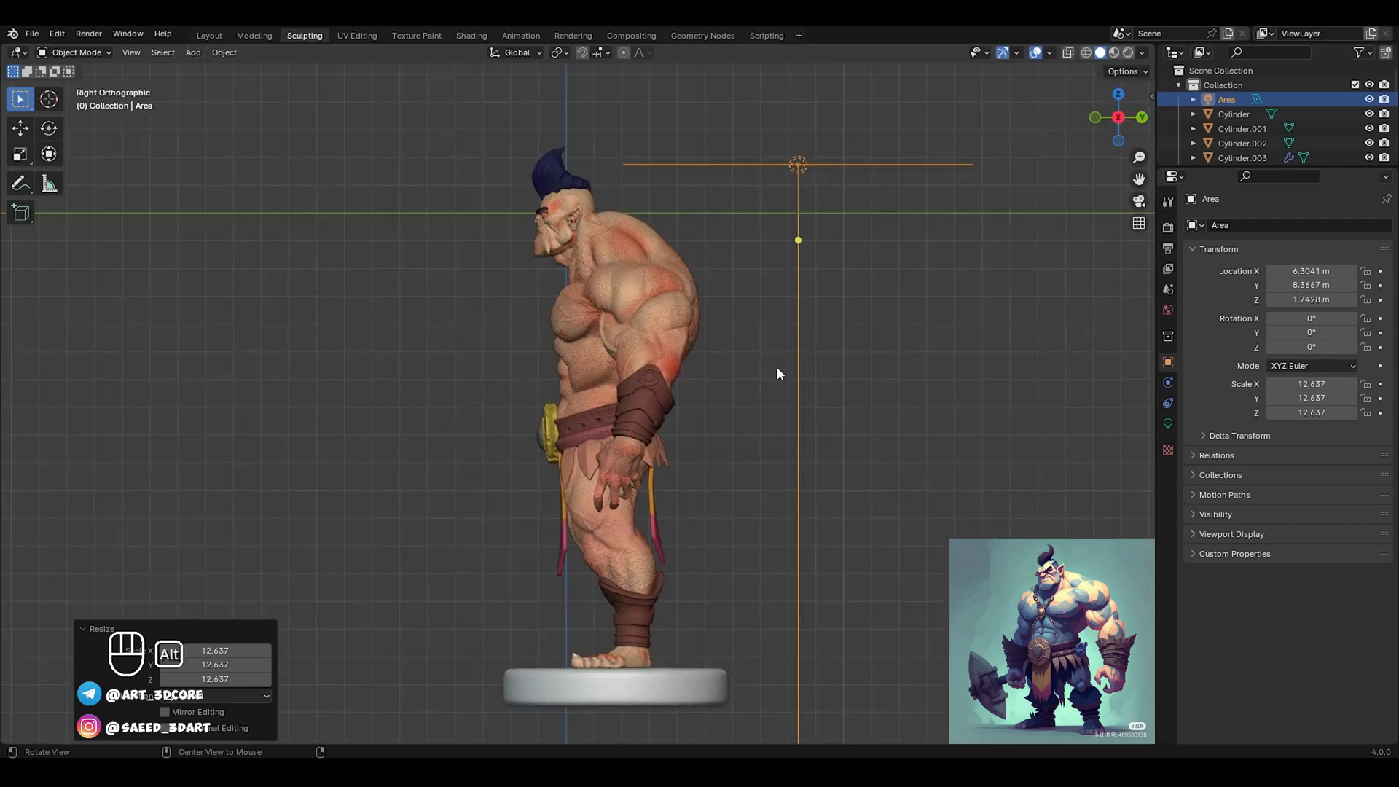
{"action": "key", "text": "r"}
{"action": "left_click", "coordinate": [877, 394]}
{"action": "key", "text": "g"}
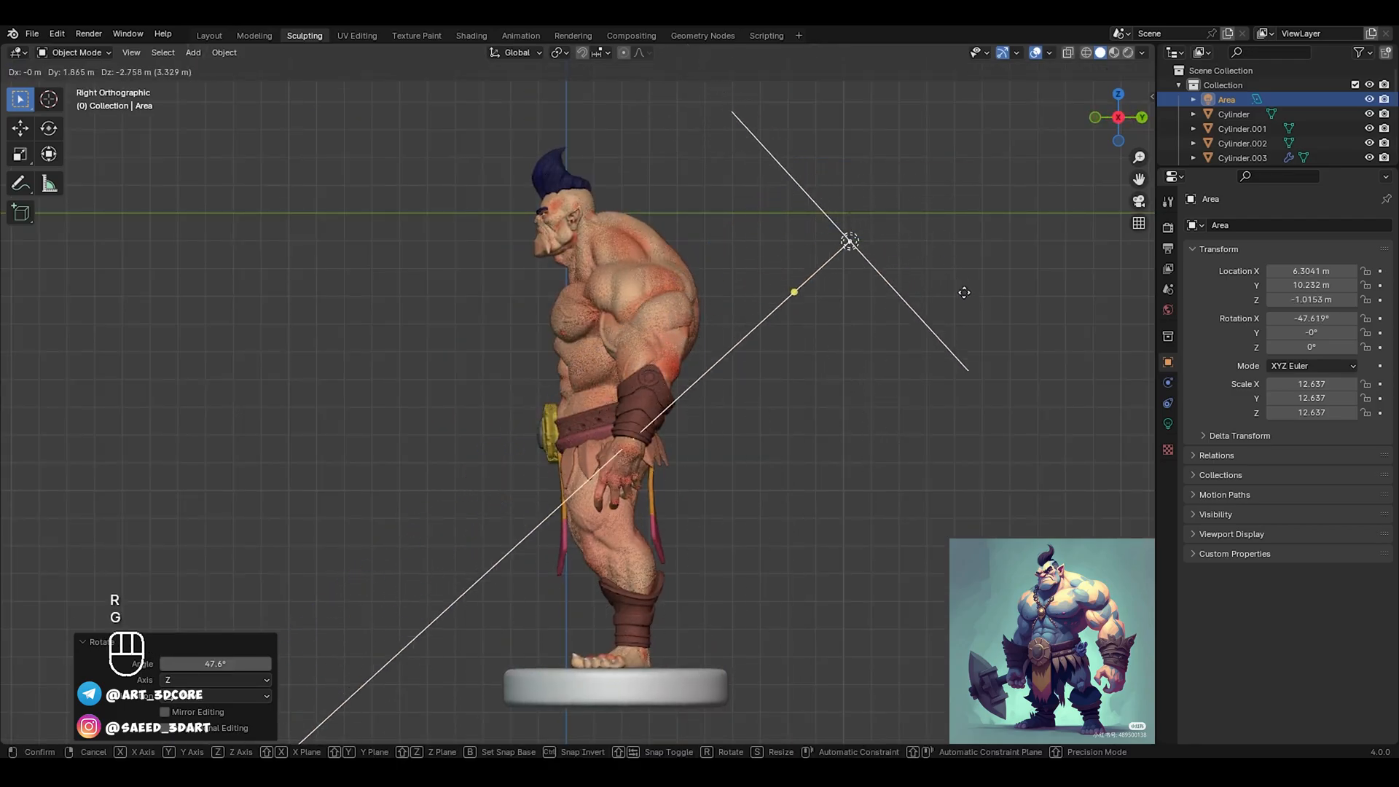
{"action": "left_click", "coordinate": [997, 355]}
{"action": "key", "text": "r"}
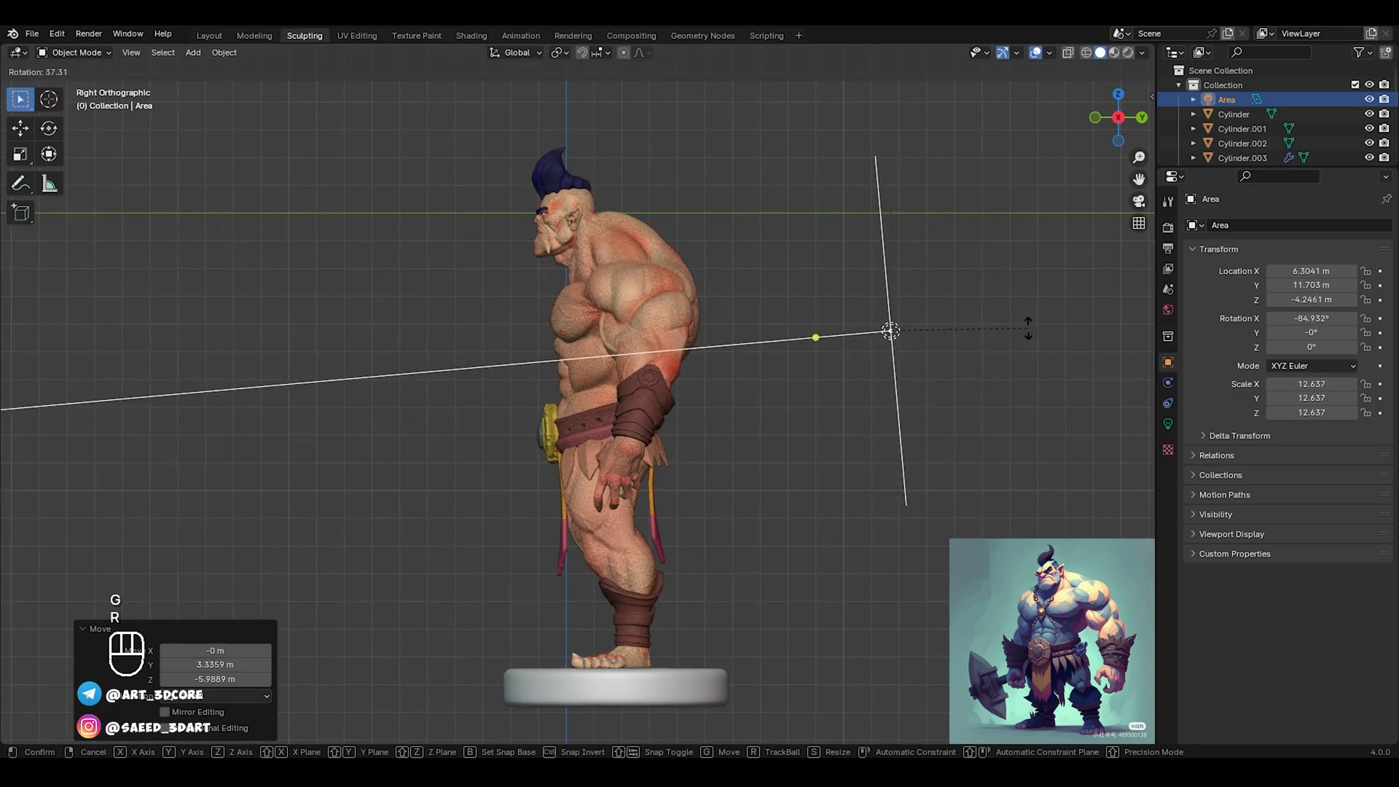
{"action": "left_click", "coordinate": [1028, 337]}
{"action": "key", "text": "g"}
{"action": "left_click", "coordinate": [1040, 448]}
{"action": "key", "text": "r"}
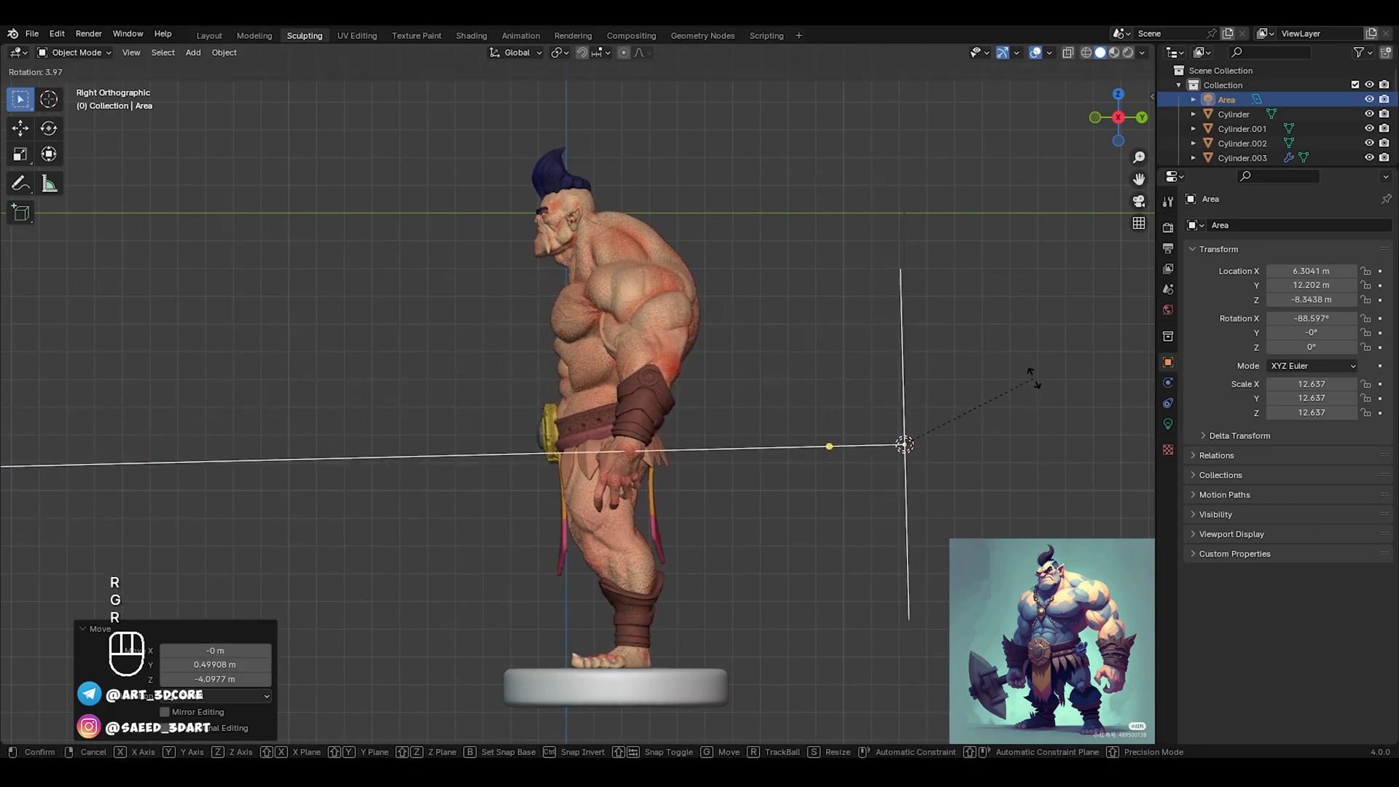
{"action": "left_click", "coordinate": [1040, 399]}
From the top view, turn the area light about 42.3° toward the ogre's back and move it to about X 8.17 m, Y 9.71 m
{"action": "key", "text": "KP_7"}
{"action": "key", "text": "r"}
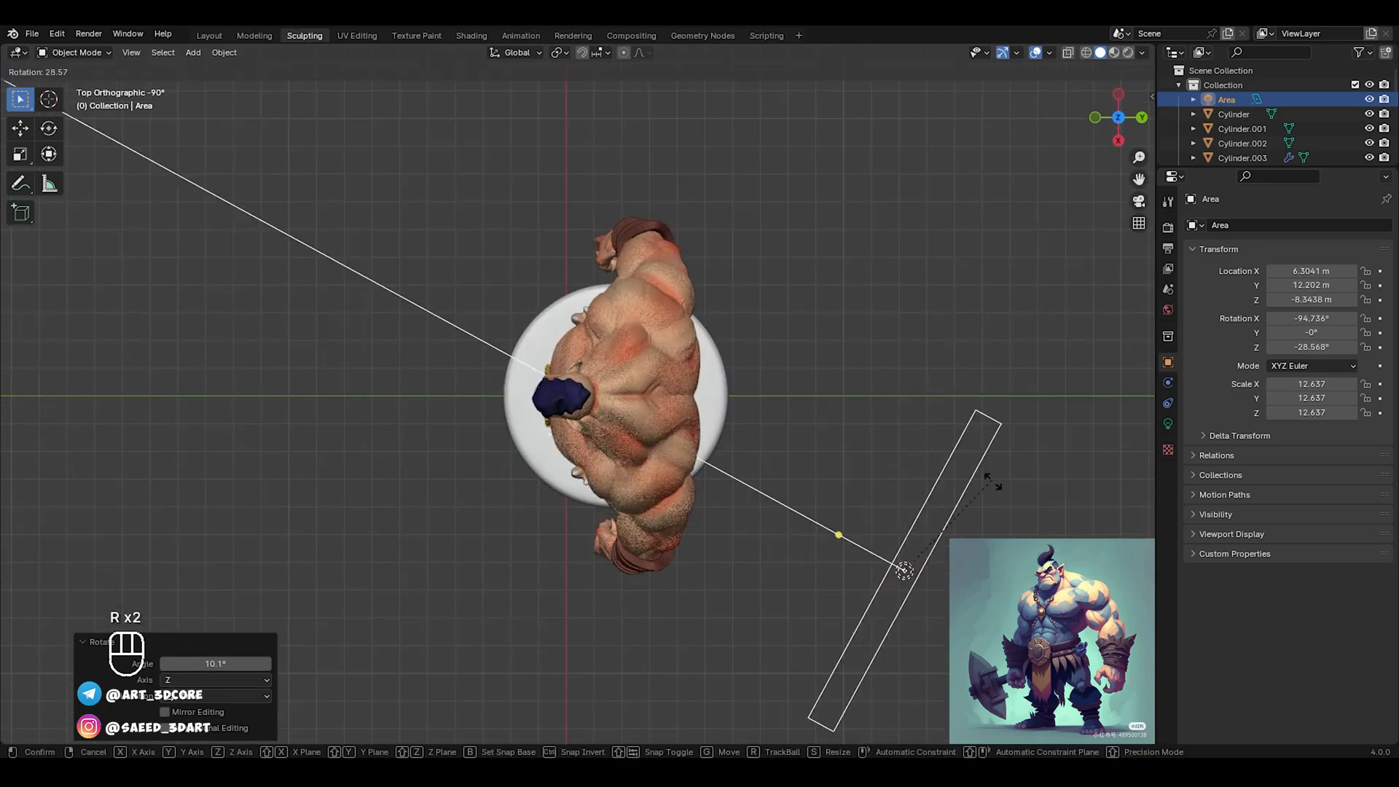
{"action": "left_click", "coordinate": [1015, 512]}
{"action": "key", "text": "g"}
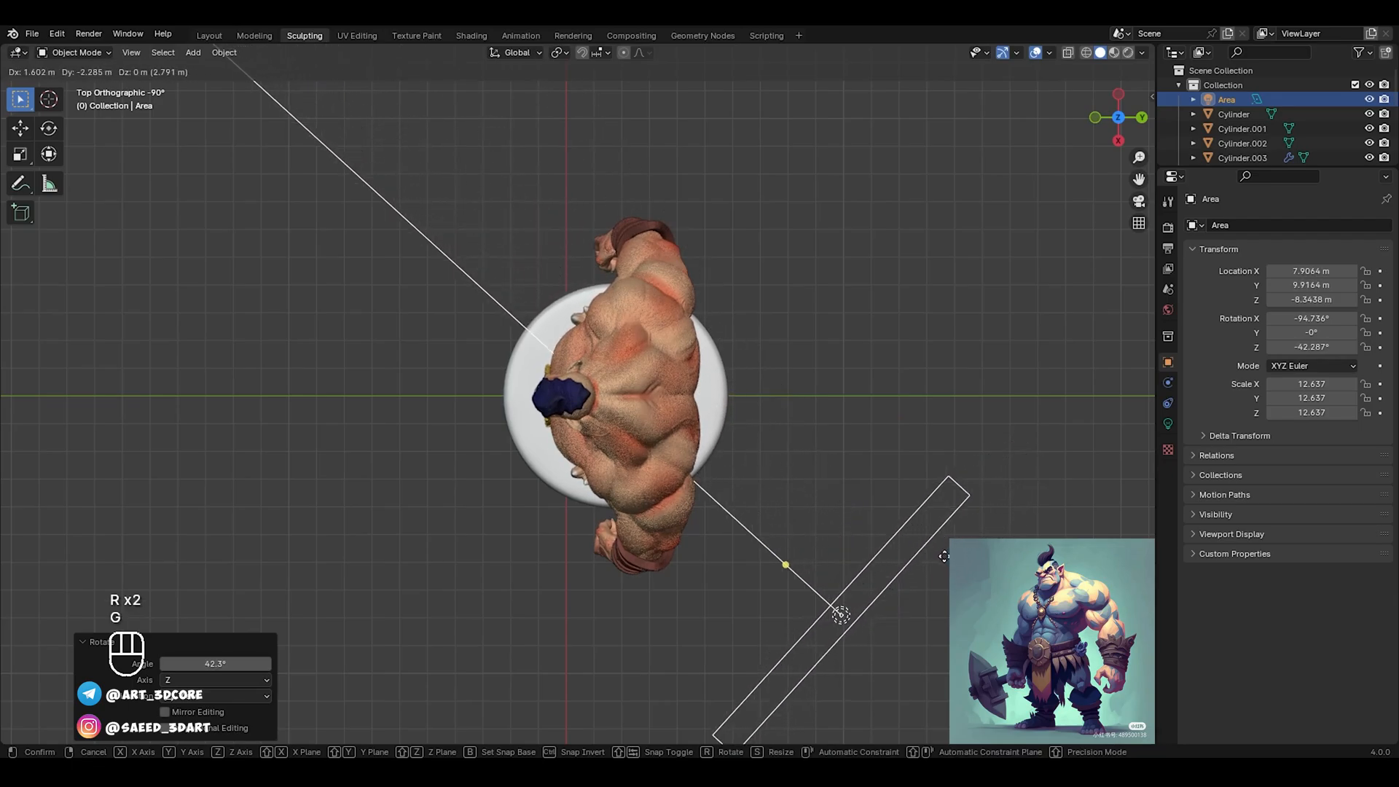
{"action": "left_click", "coordinate": [937, 564]}
Enlarge the area light by a factor of 1.374 and nudge it, raising it about 0.24 m and shifting it about -0.16 m along X
{"action": "left_click_drag", "start_coordinate": [927, 597], "coordinate": [910, 452], "text": "alt"}
{"action": "key", "text": "KP_3"}
{"action": "key", "text": "s"}
{"action": "left_click", "coordinate": [947, 442]}
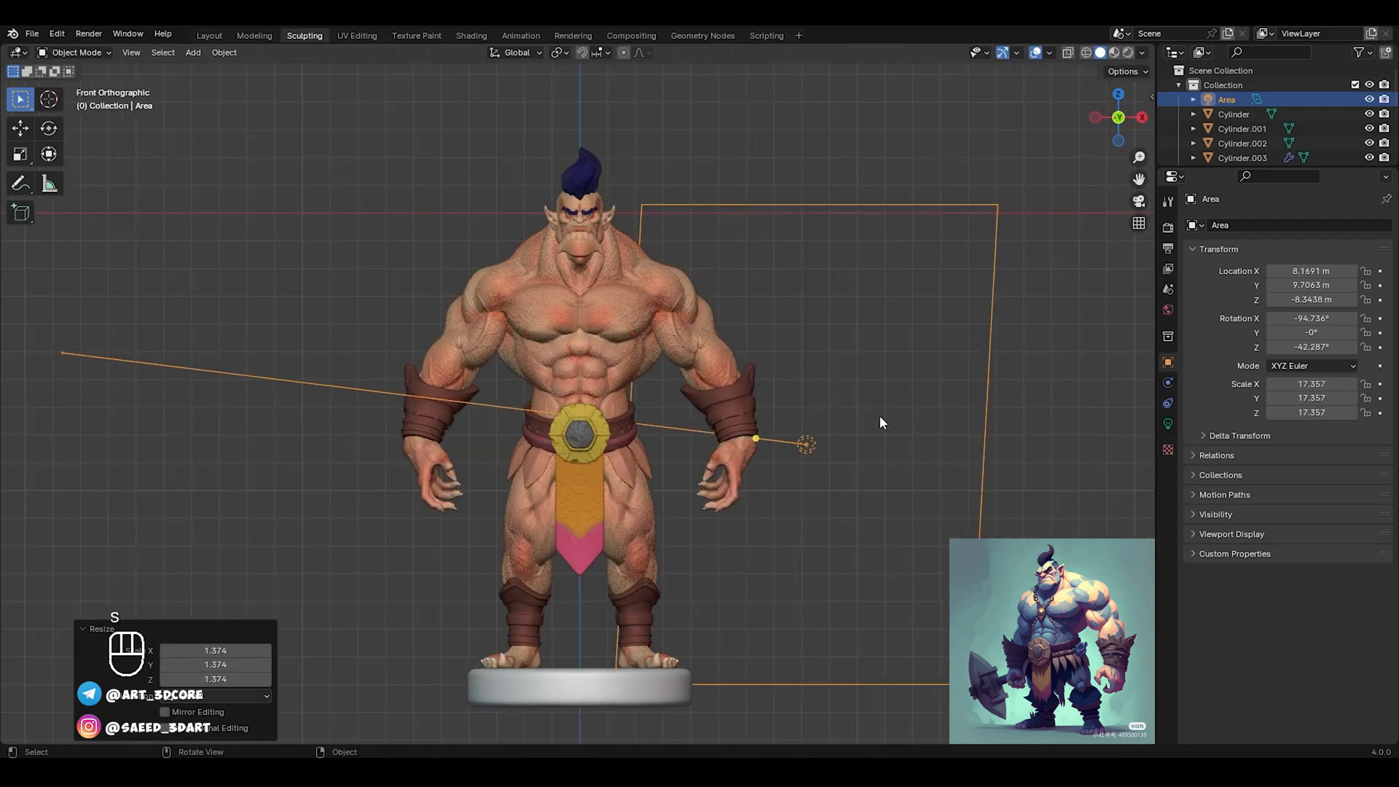
{"action": "middle_click_drag", "start_coordinate": [929, 377], "coordinate": [600, 391]}
{"action": "key", "text": "g"}
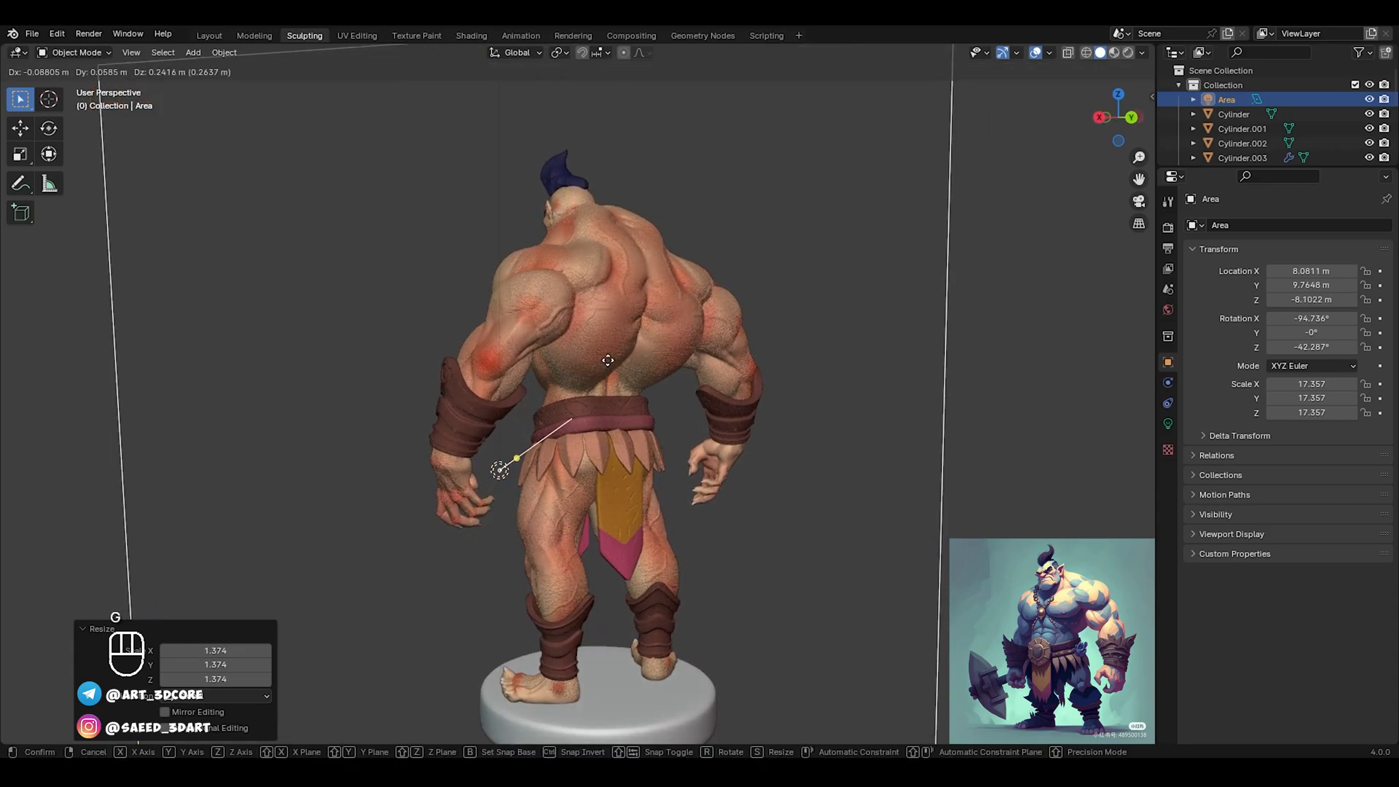
{"action": "left_click", "coordinate": [599, 311]}
{"action": "middle_click_drag", "start_coordinate": [599, 312], "coordinate": [600, 410], "text": "alt"}
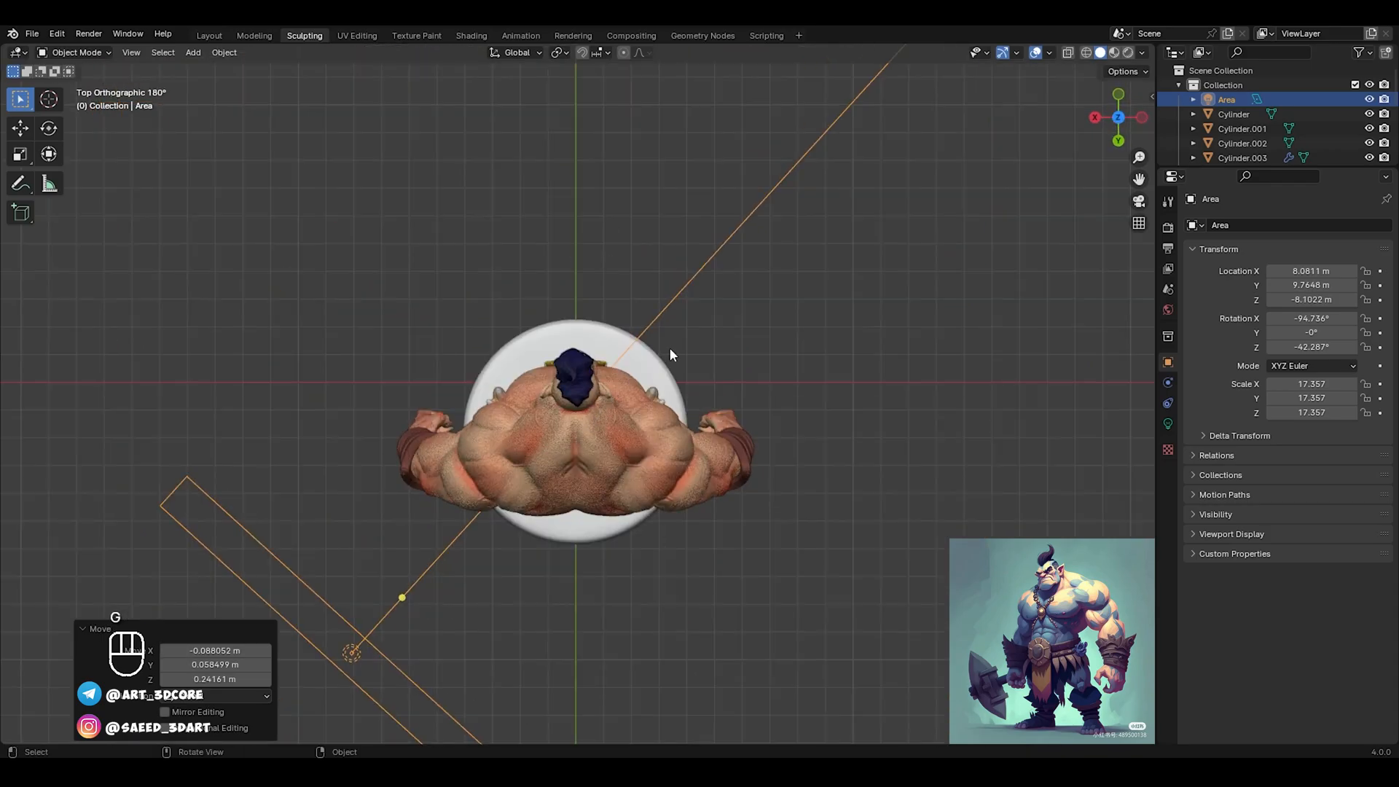
{"action": "middle_click_drag", "start_coordinate": [670, 347], "coordinate": [593, 450], "text": "ctrl"}
{"action": "key", "text": "g"}
{"action": "key", "text": "x"}
{"action": "left_click", "coordinate": [647, 412]}
Duplicate the area light to the front on the ogre's opposite side and rotate the copy about 182° so it faces the ogre
{"action": "scroll", "coordinate": [593, 451], "scroll_direction": "up", "scroll_amount": 1}
{"action": "key", "text": "shift+d"}
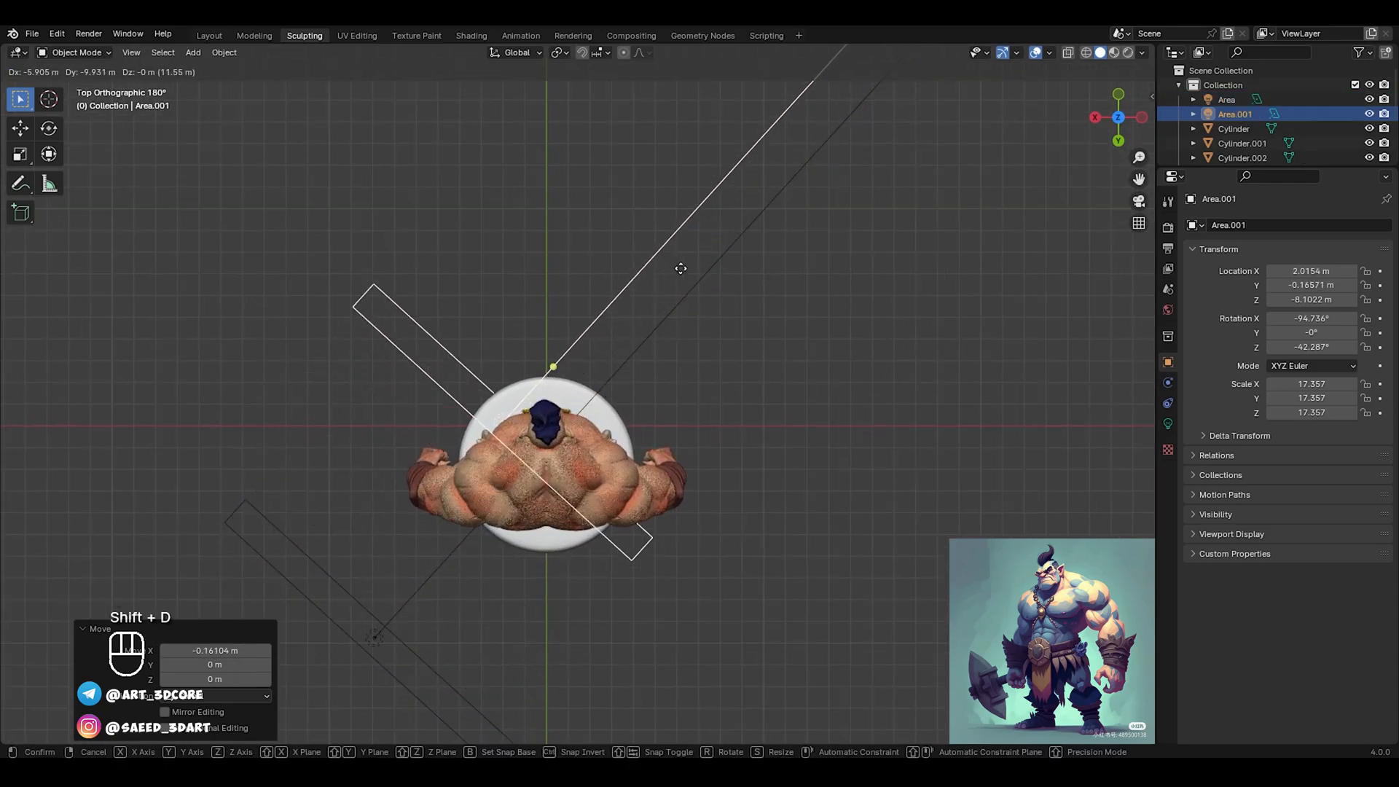
{"action": "left_click", "coordinate": [868, 169]}
{"action": "key", "text": "r"}
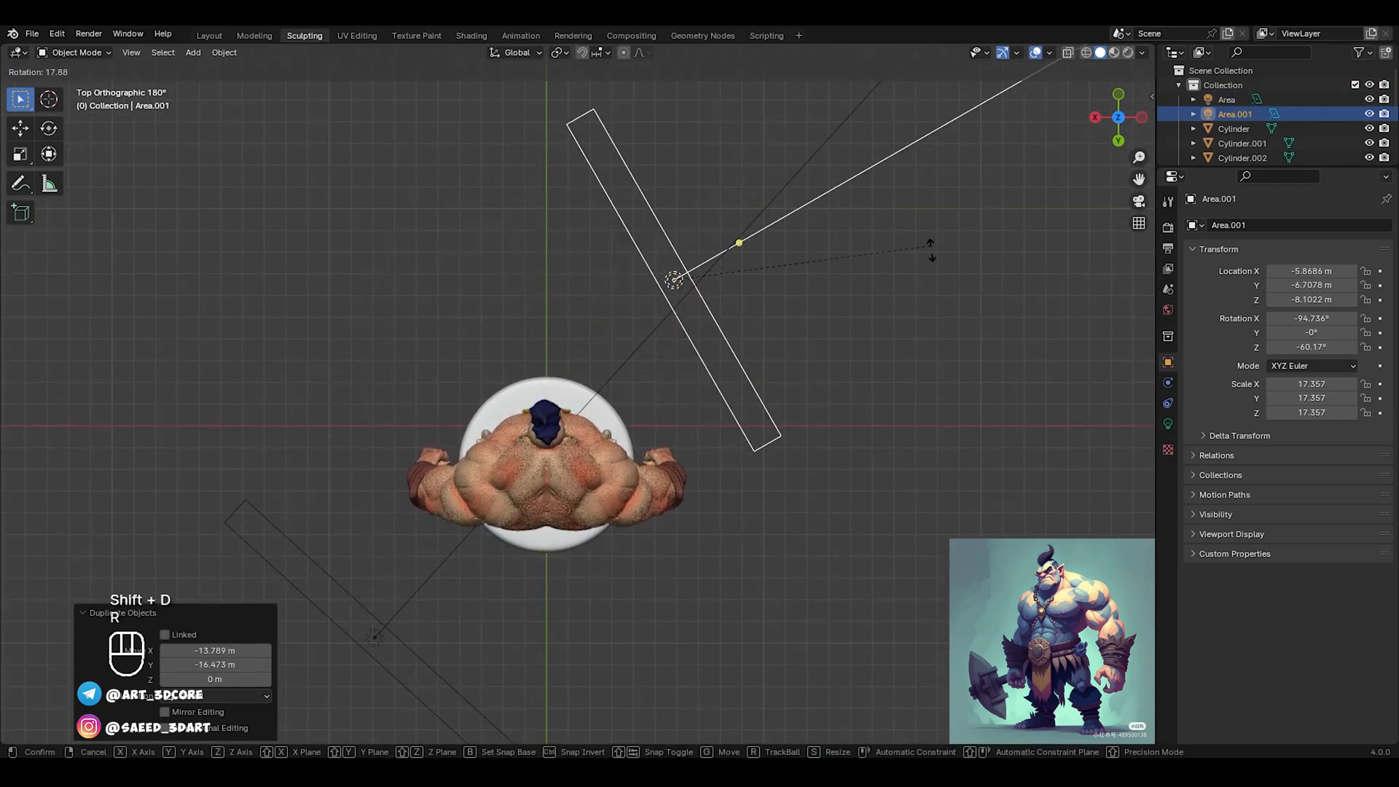
{"action": "left_click", "coordinate": [391, 403]}
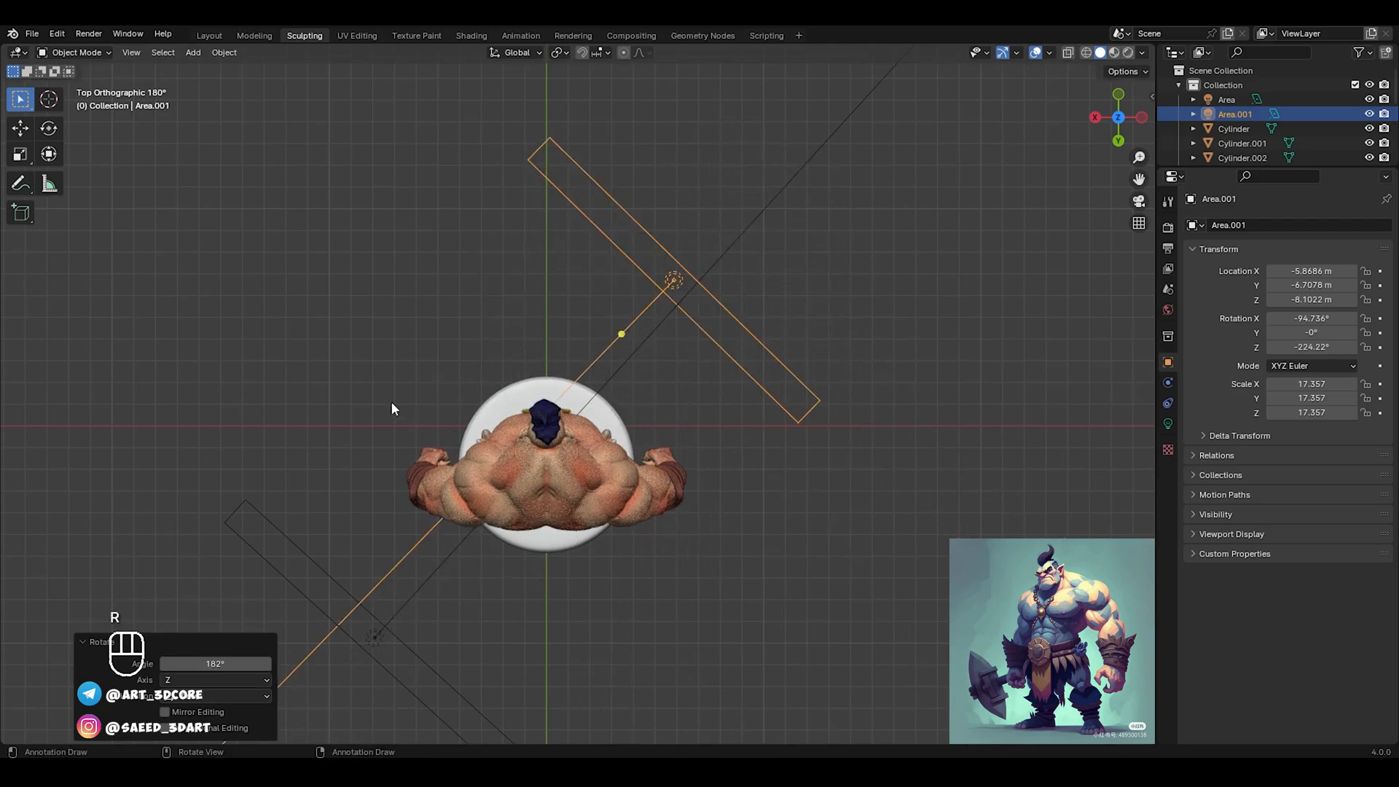
Move the front area light about -2.18 m in X and -2.55 m in Y, and rotate it about -7° toward the ogre
{"action": "key", "text": "g"}
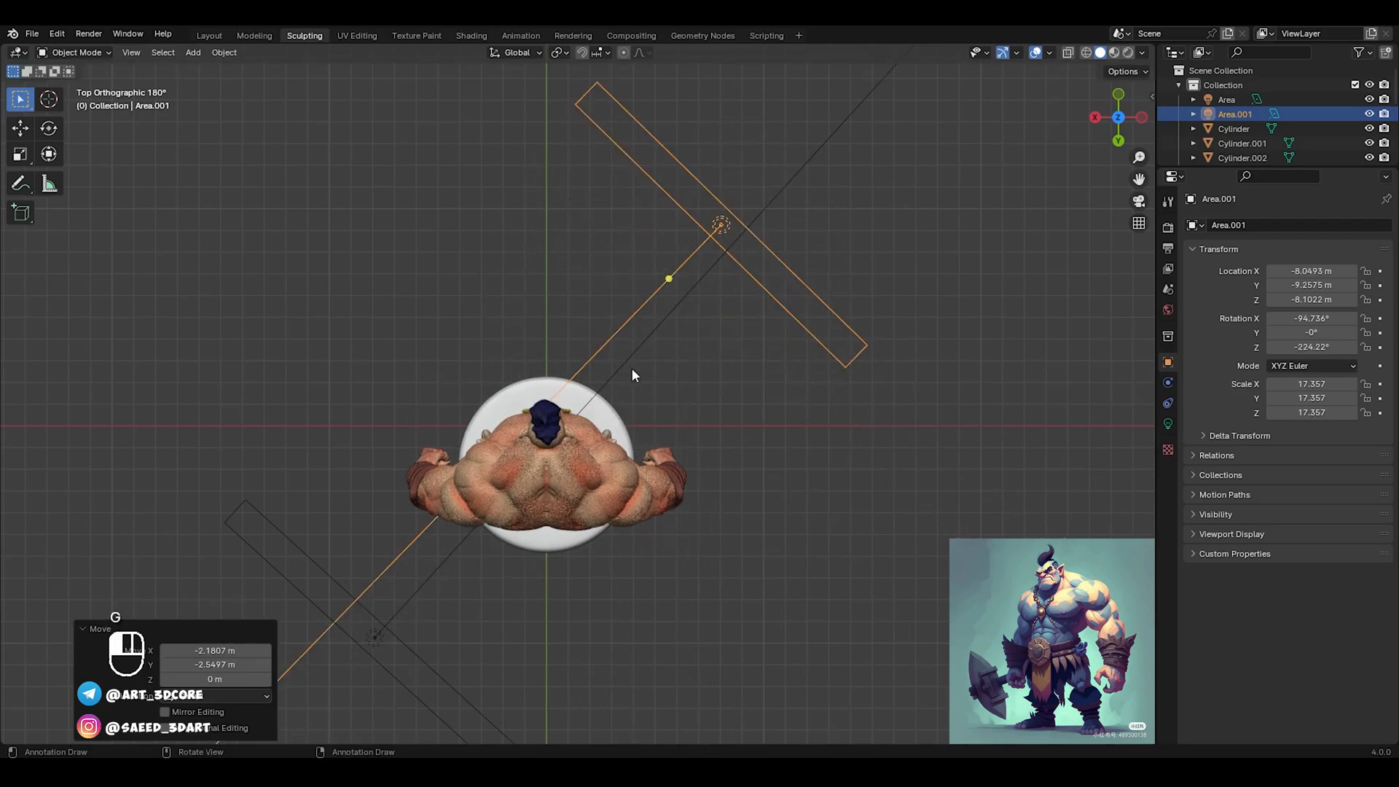
{"action": "left_click", "coordinate": [820, 346]}
{"action": "key", "text": "t"}
{"action": "key", "text": "t"}
{"action": "key", "text": "r"}
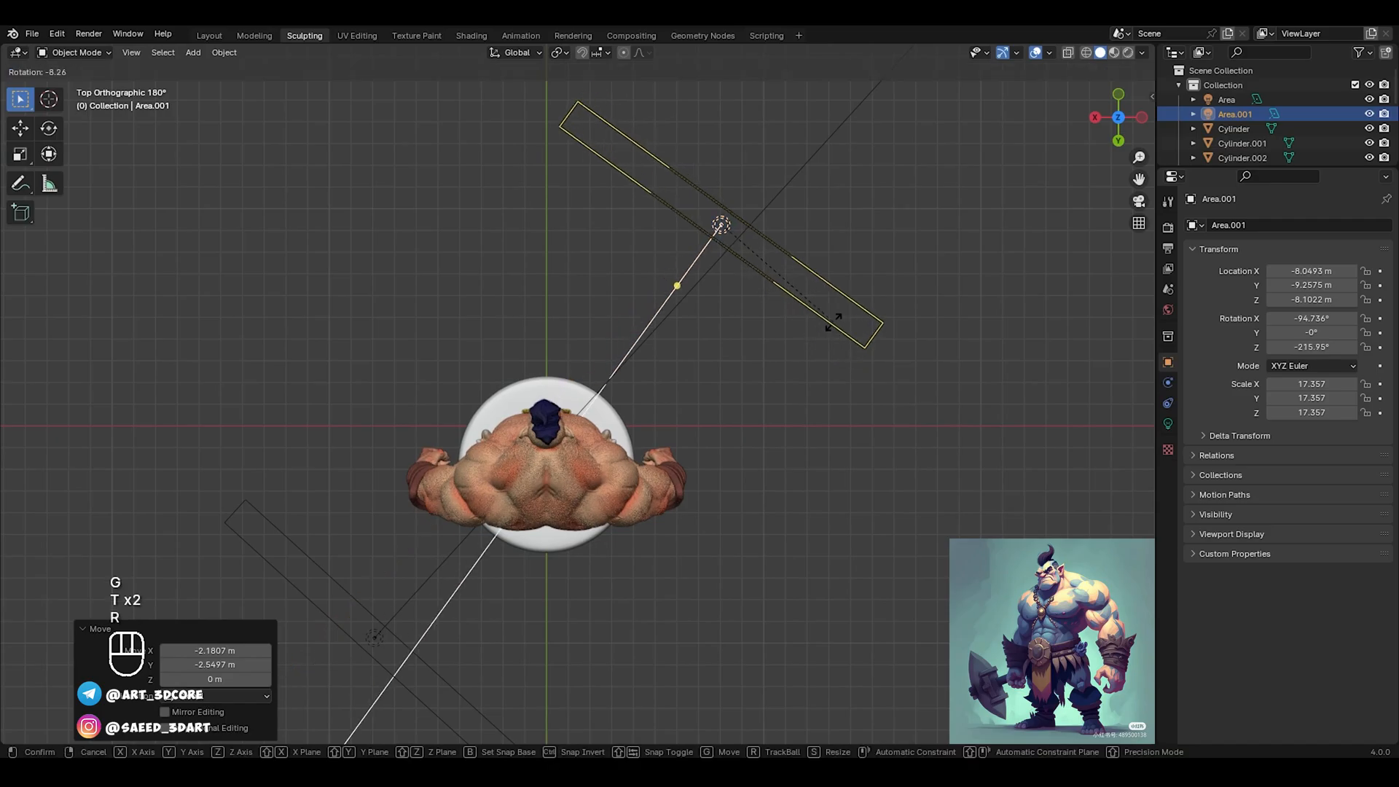
{"action": "left_click", "coordinate": [827, 322]}
{"action": "middle_click_drag", "start_coordinate": [536, 428], "coordinate": [663, 408], "text": "alt"}
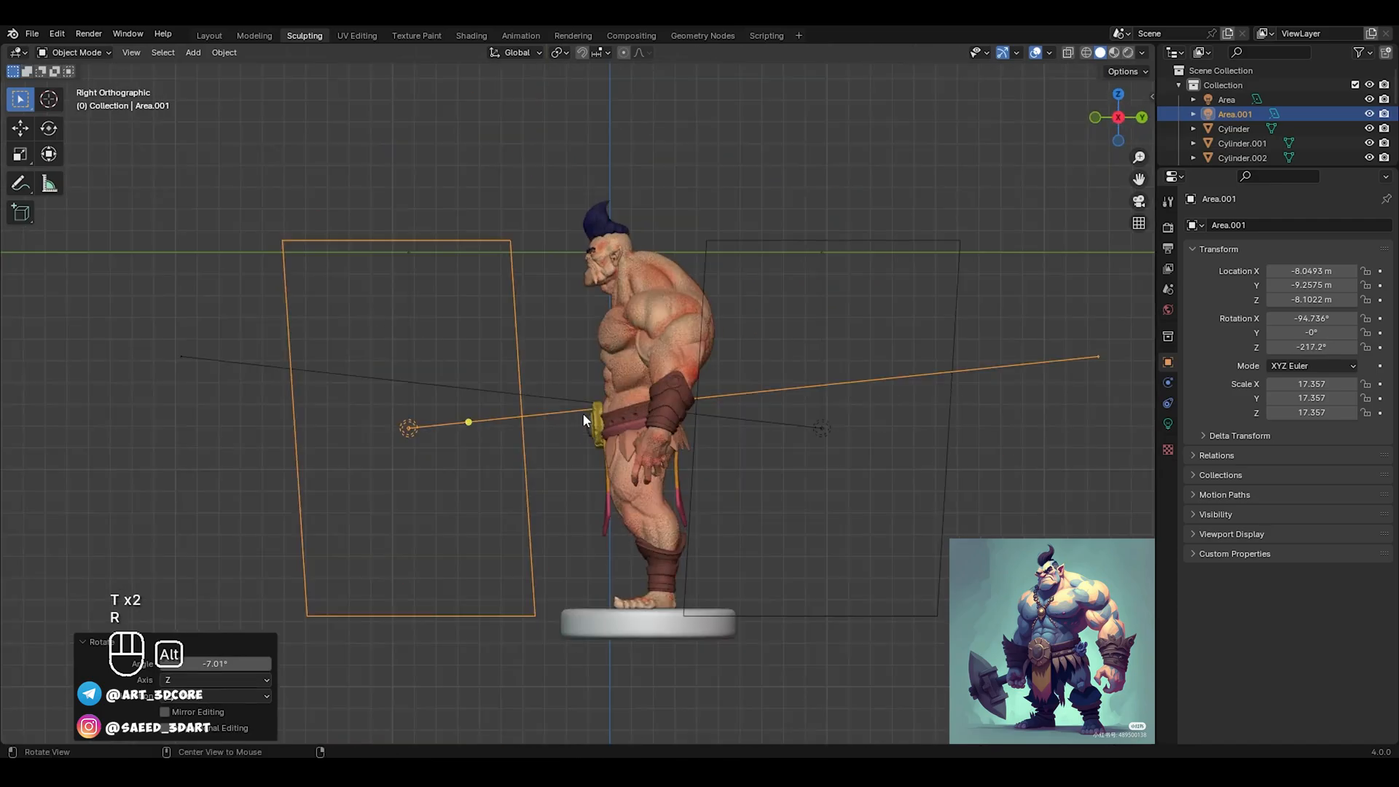
From the side view, tilt the front area light about 18.8°, shrink it to a scale of about 10.7, and rotate it back about -6.28°
{"action": "key", "text": "r"}
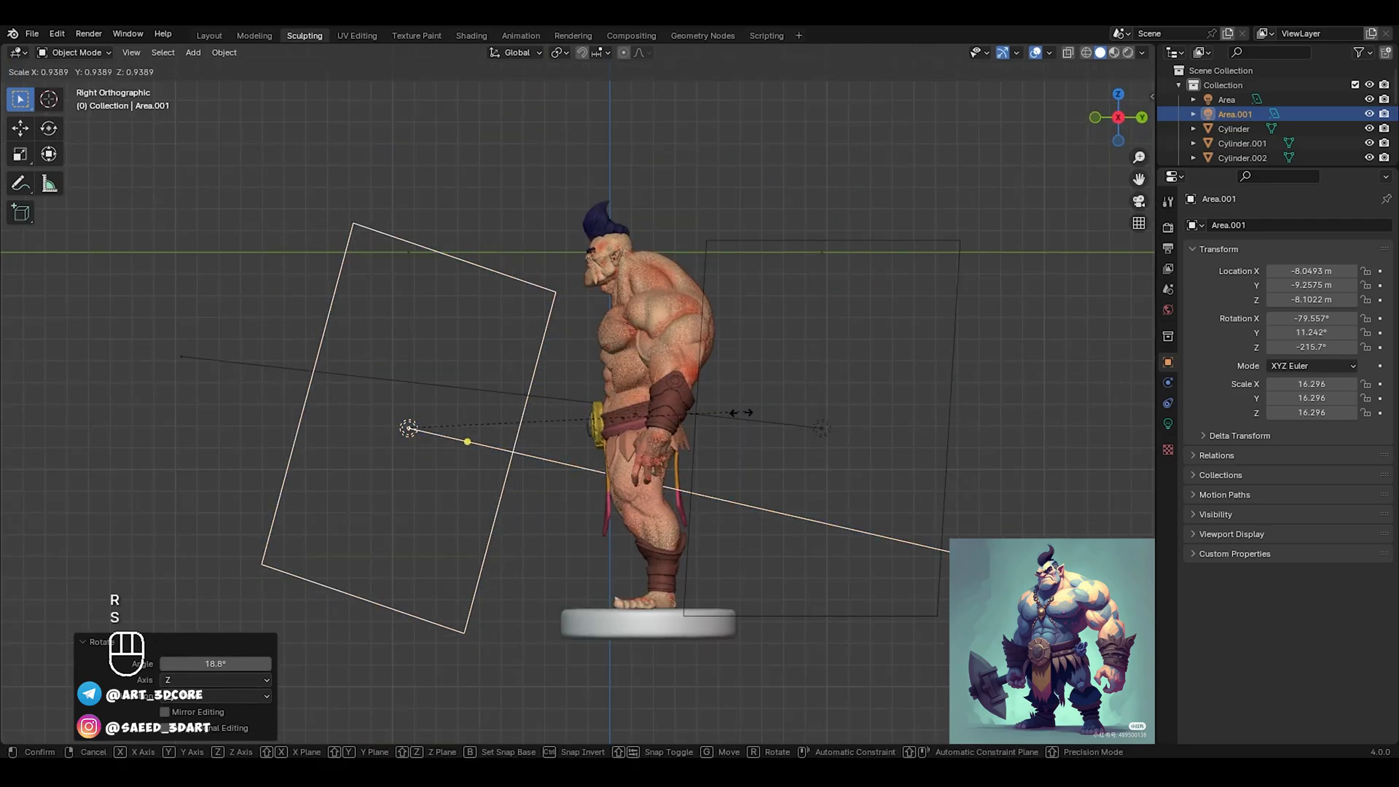
{"action": "key", "text": "s"}
{"action": "left_click", "coordinate": [750, 408]}
{"action": "key", "text": "r"}
{"action": "left_click", "coordinate": [757, 364]}
Raise the front area light and shift it inward to about X -6.71 m, Y -9.19 m, Z -1.76 m
{"action": "key", "text": "g"}
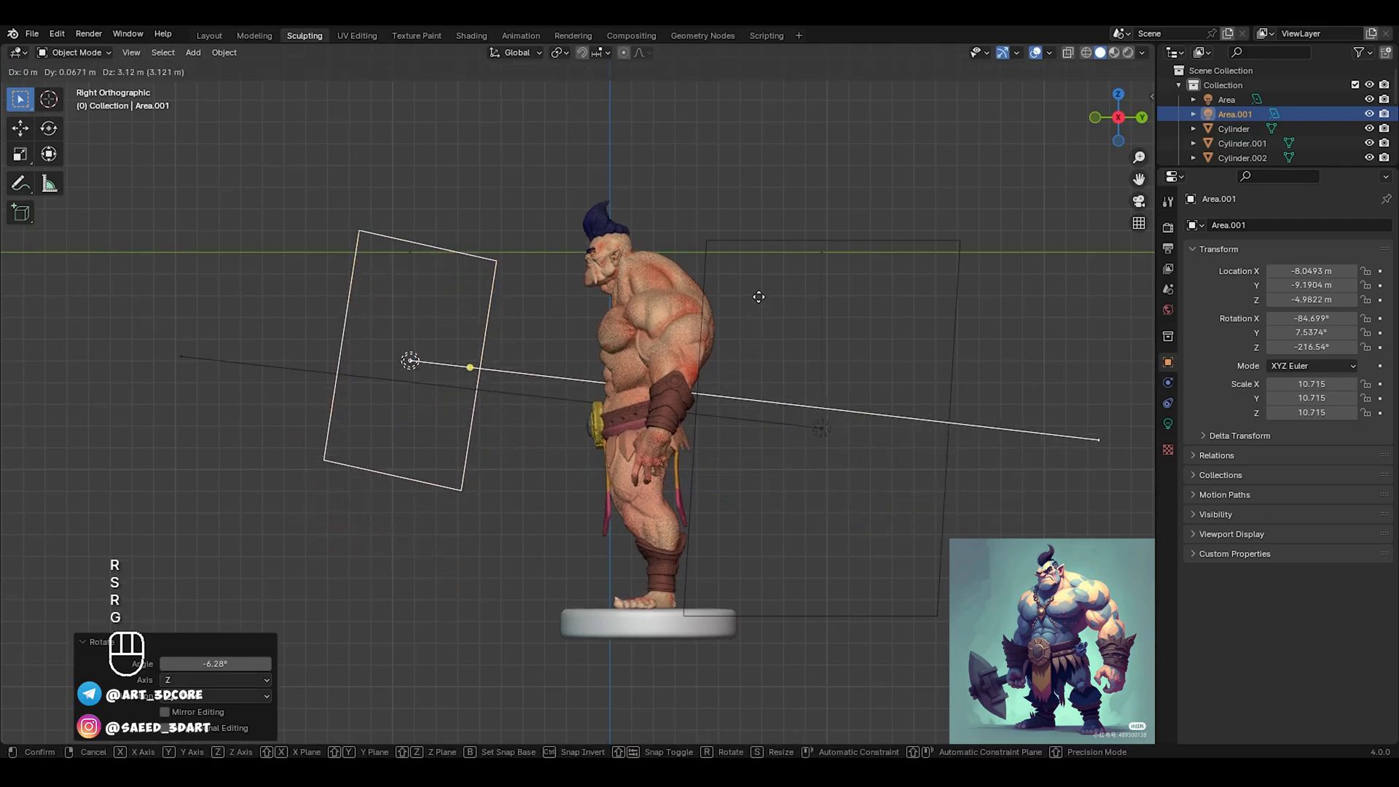
{"action": "left_click", "coordinate": [755, 298]}
{"action": "middle_click_drag", "start_coordinate": [763, 322], "coordinate": [720, 387], "text": "alt"}
{"action": "key", "text": "g"}
{"action": "left_click", "coordinate": [838, 299]}
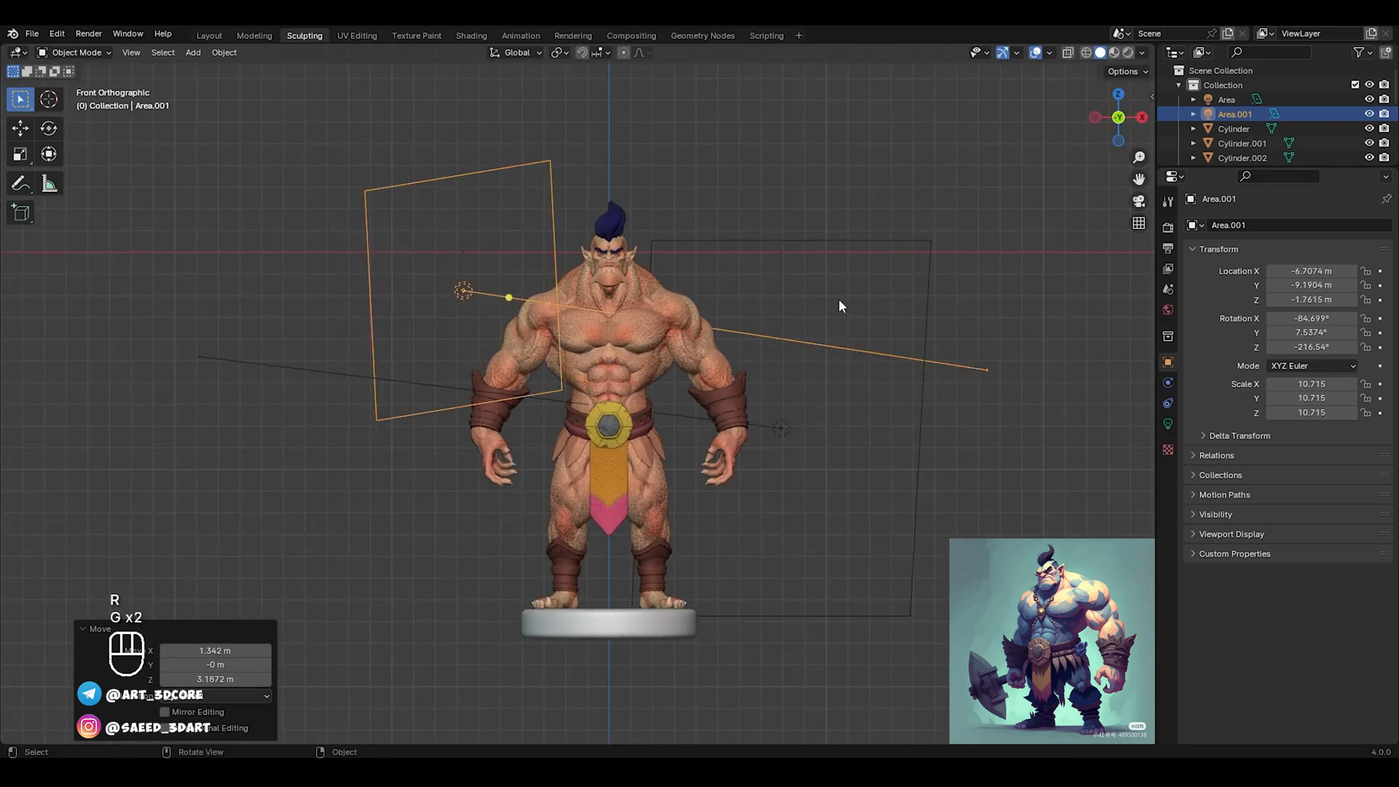
Rotate the front area light about 22.7° in the front view, then move it about 1.51 m in Y toward the ogre from the side
{"action": "key", "text": "r"}
{"action": "left_click", "coordinate": [670, 427]}
{"action": "middle_click_drag", "start_coordinate": [670, 427], "coordinate": [752, 423]}
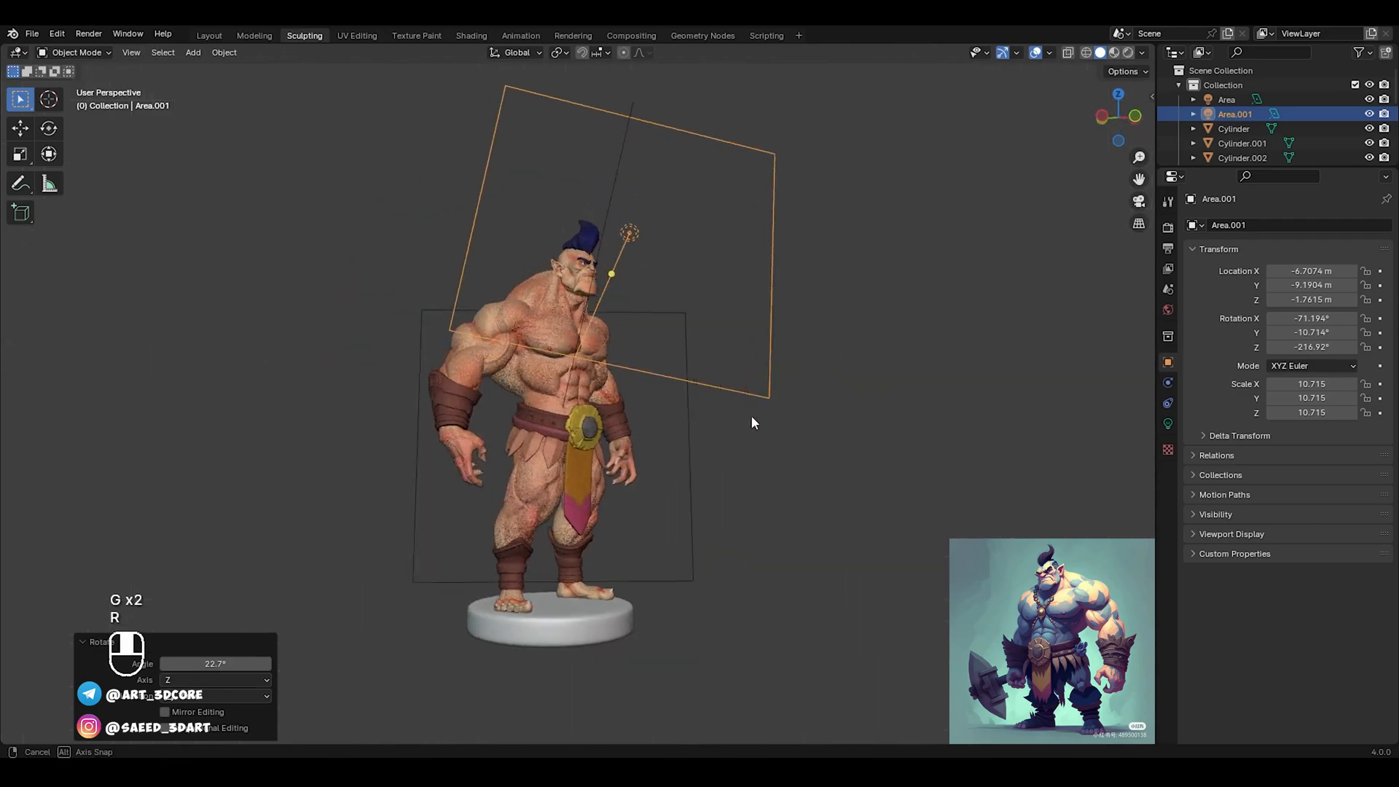
{"action": "middle_click_drag", "start_coordinate": [631, 290], "coordinate": [693, 307], "text": "alt"}
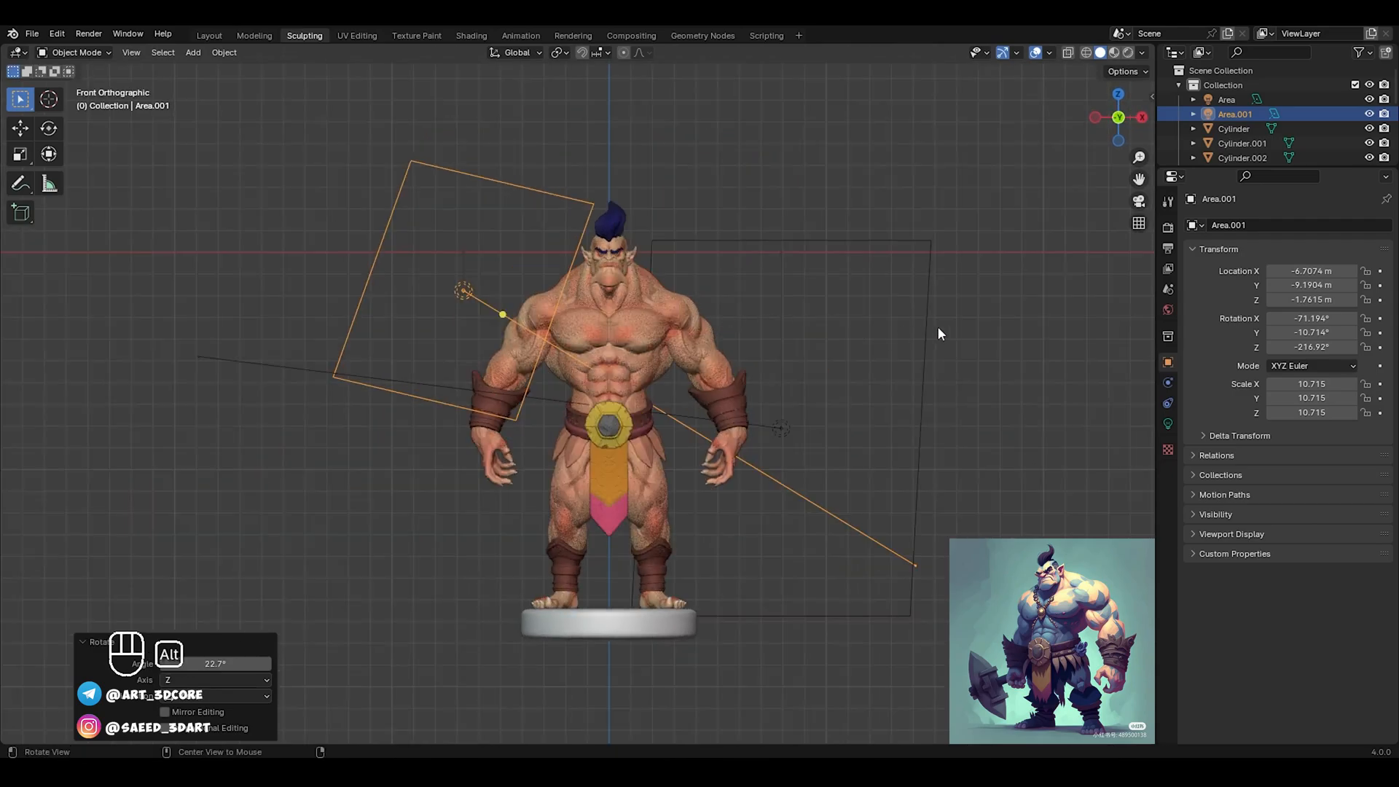
{"action": "middle_click_drag", "start_coordinate": [779, 293], "coordinate": [694, 296], "text": "alt"}
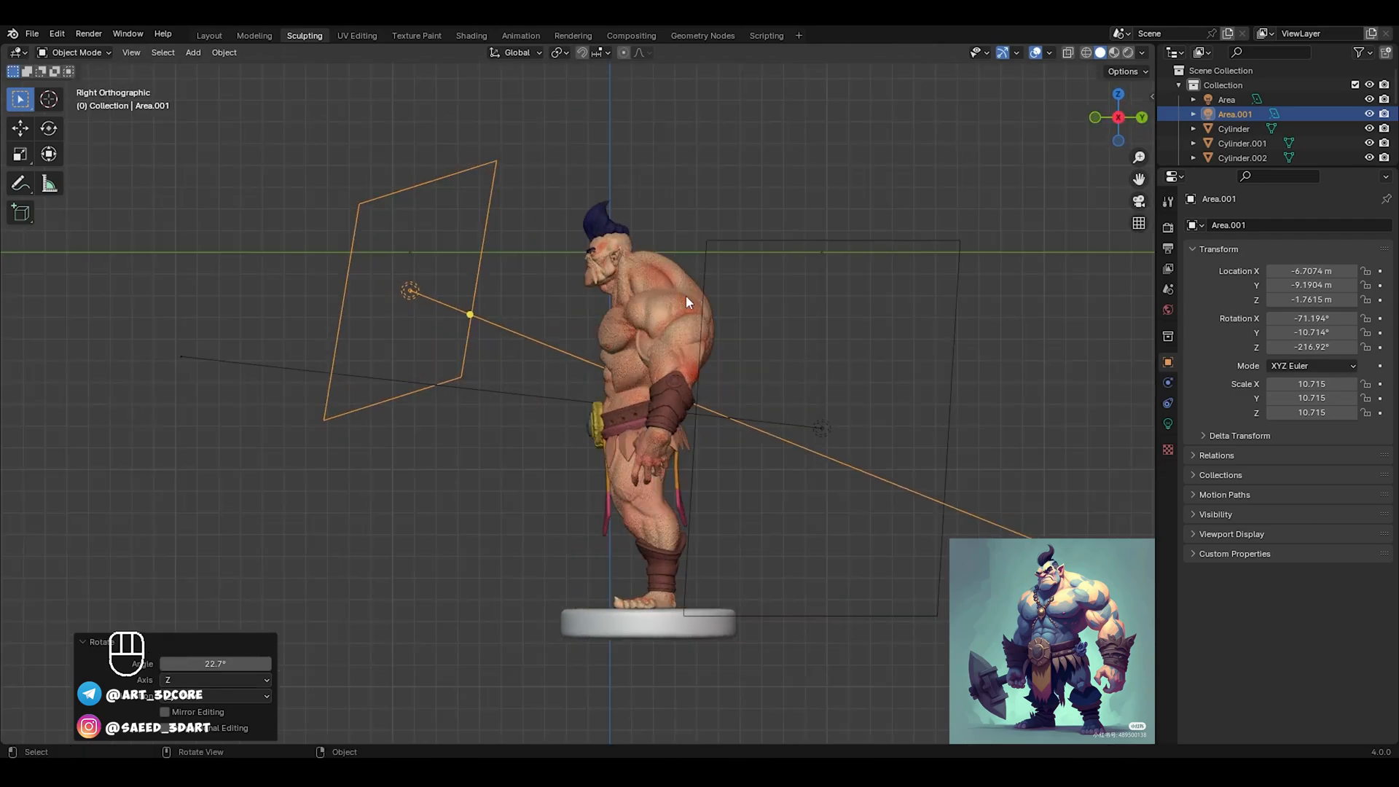
{"action": "key", "text": "g"}
{"action": "left_click", "coordinate": [607, 335]}
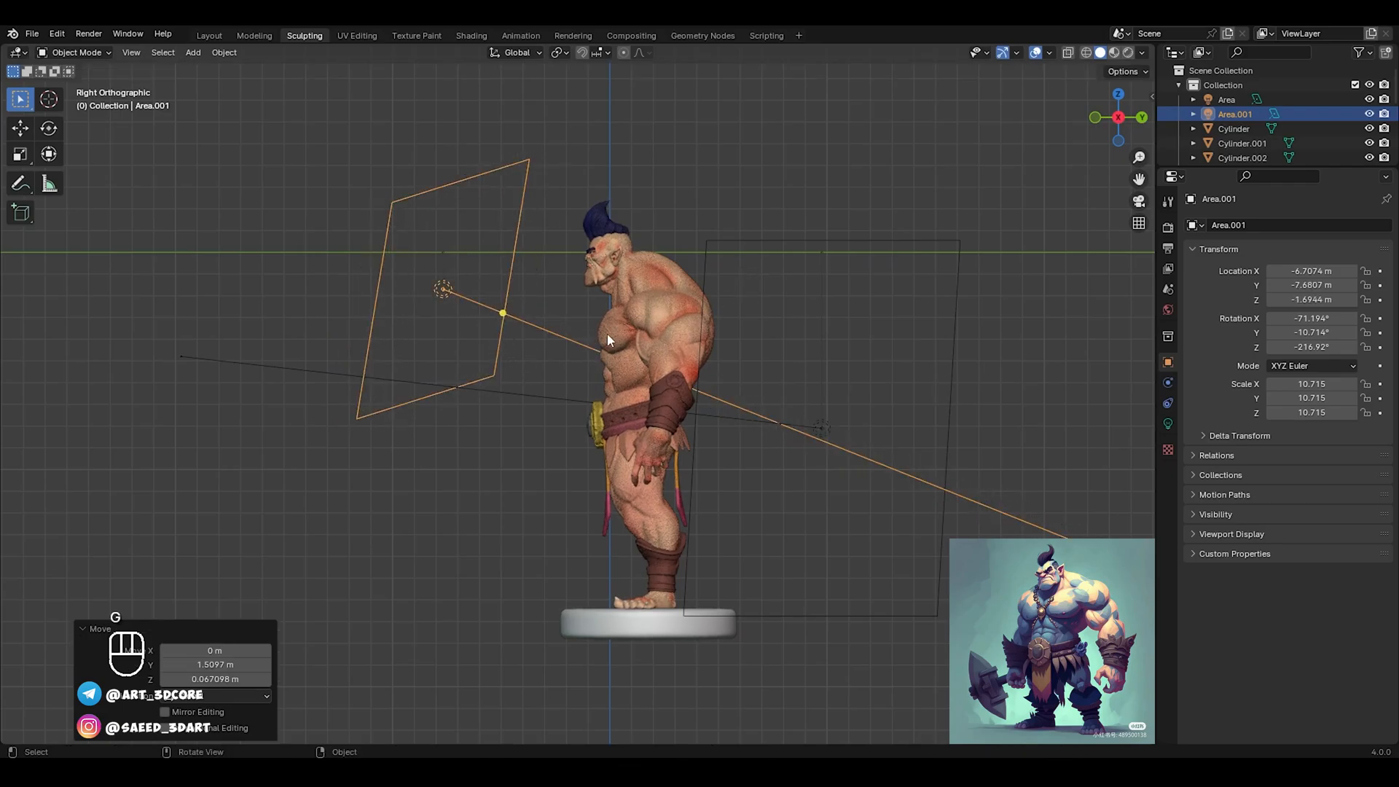
Switch the front view to rendered shading and set the front area light's power to 400 W
{"action": "mouse_move", "coordinate": [622, 377]}
{"action": "middle_mouse_down"}
{"action": "mouse_move", "coordinate": [619, 396]}
{"action": "mouse_move", "coordinate": [705, 370]}
{"action": "mouse_move", "coordinate": [759, 396]}
{"action": "mouse_move", "coordinate": [728, 410]}
{"action": "mouse_move", "coordinate": [741, 336]}
{"action": "mouse_move", "coordinate": [717, 306]}
{"action": "mouse_move", "coordinate": [728, 335]}
{"action": "mouse_move", "coordinate": [716, 415]}
{"action": "middle_mouse_up"}
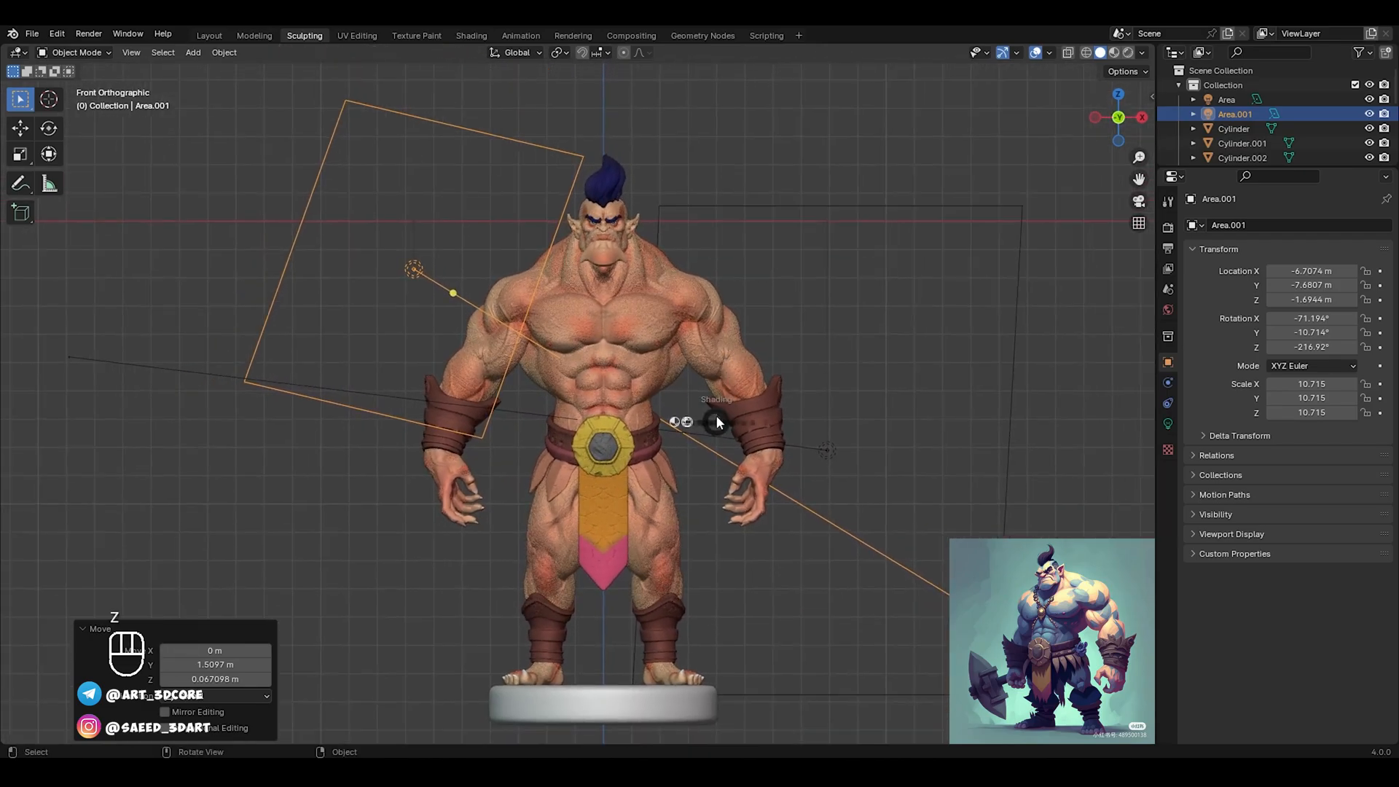
{"action": "key", "text": "z"}
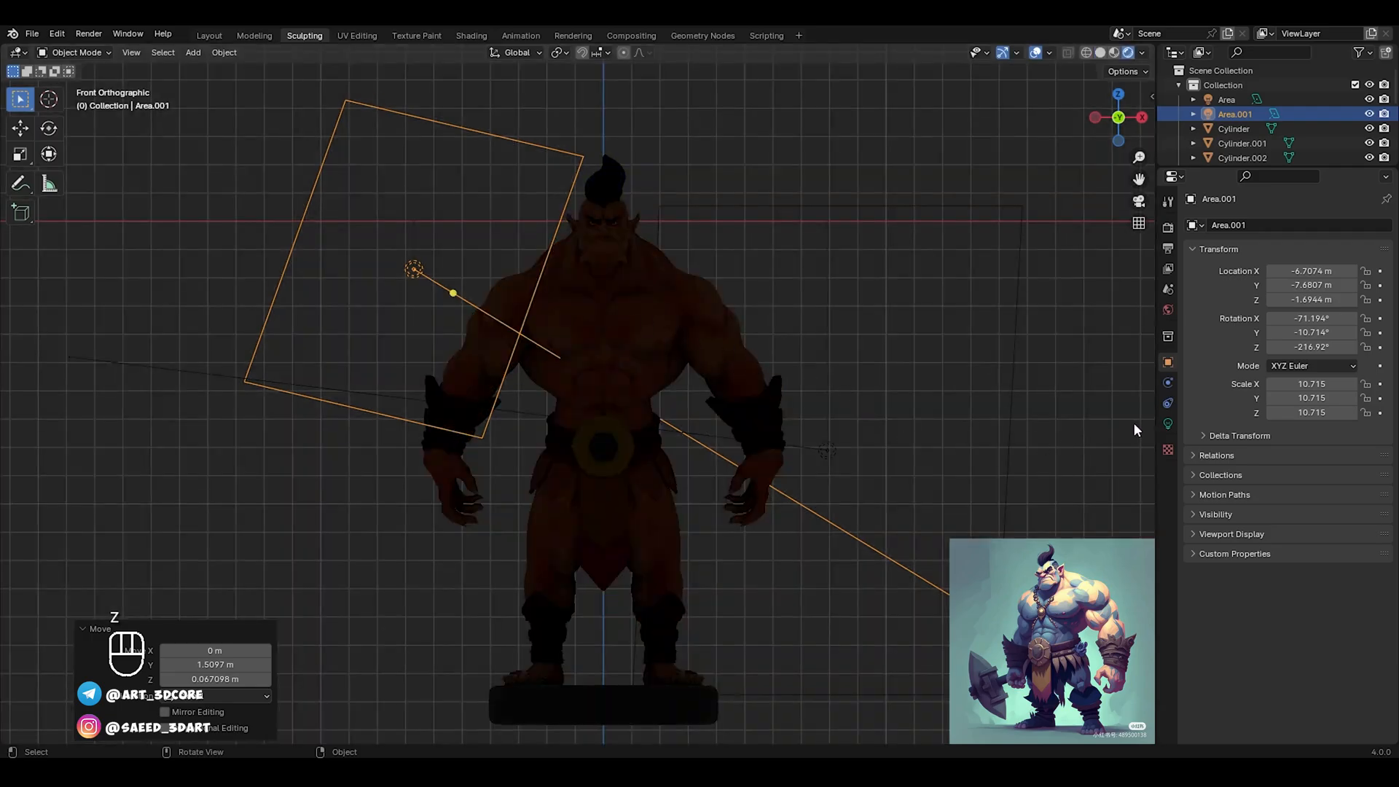
{"action": "left_click", "coordinate": [1162, 423]}
{"action": "left_click", "coordinate": [1321, 326]}
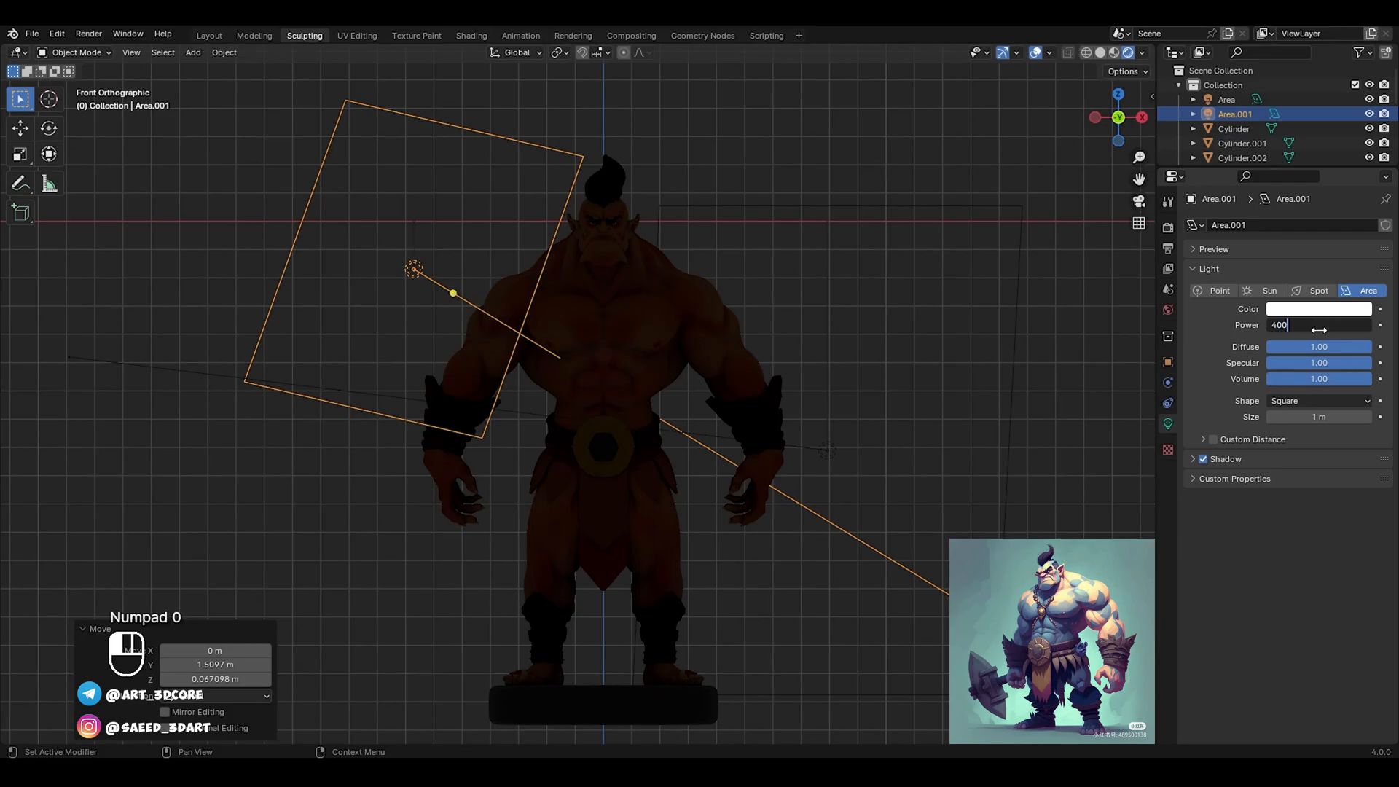
{"action": "type", "text": "400"}
{"action": "key", "text": "Return"}
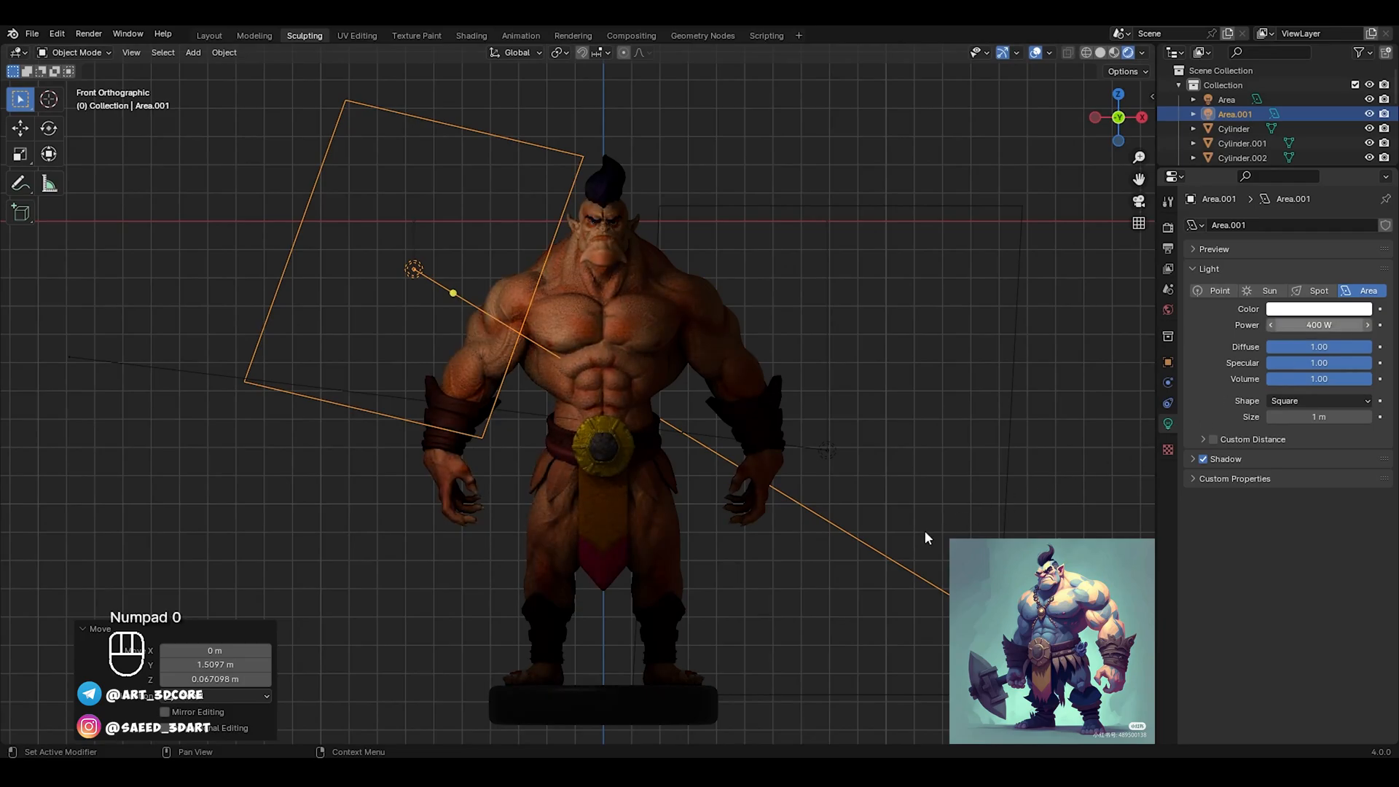
Select the area light behind the ogre and set its power to 4000 W
{"action": "left_click", "coordinate": [831, 452]}
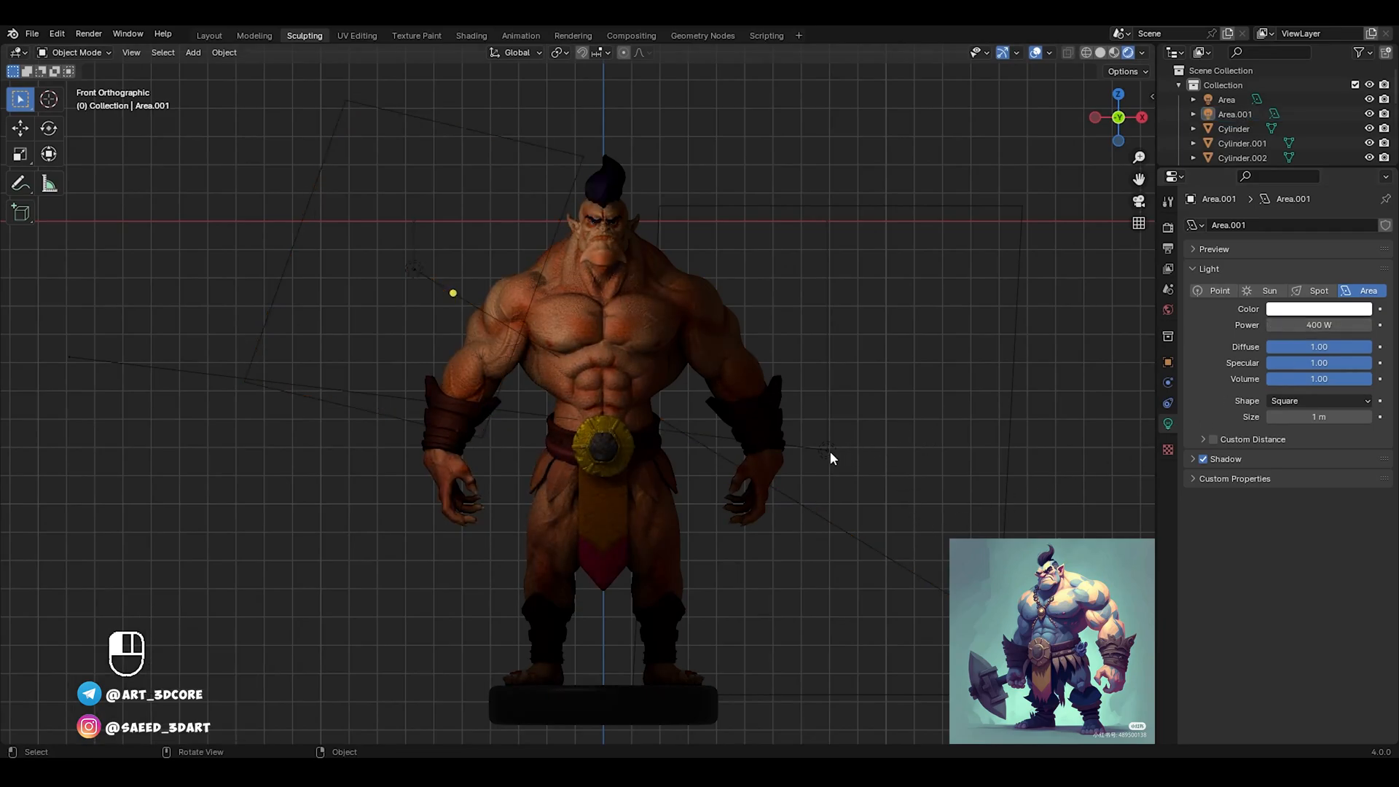
{"action": "left_click", "coordinate": [829, 452]}
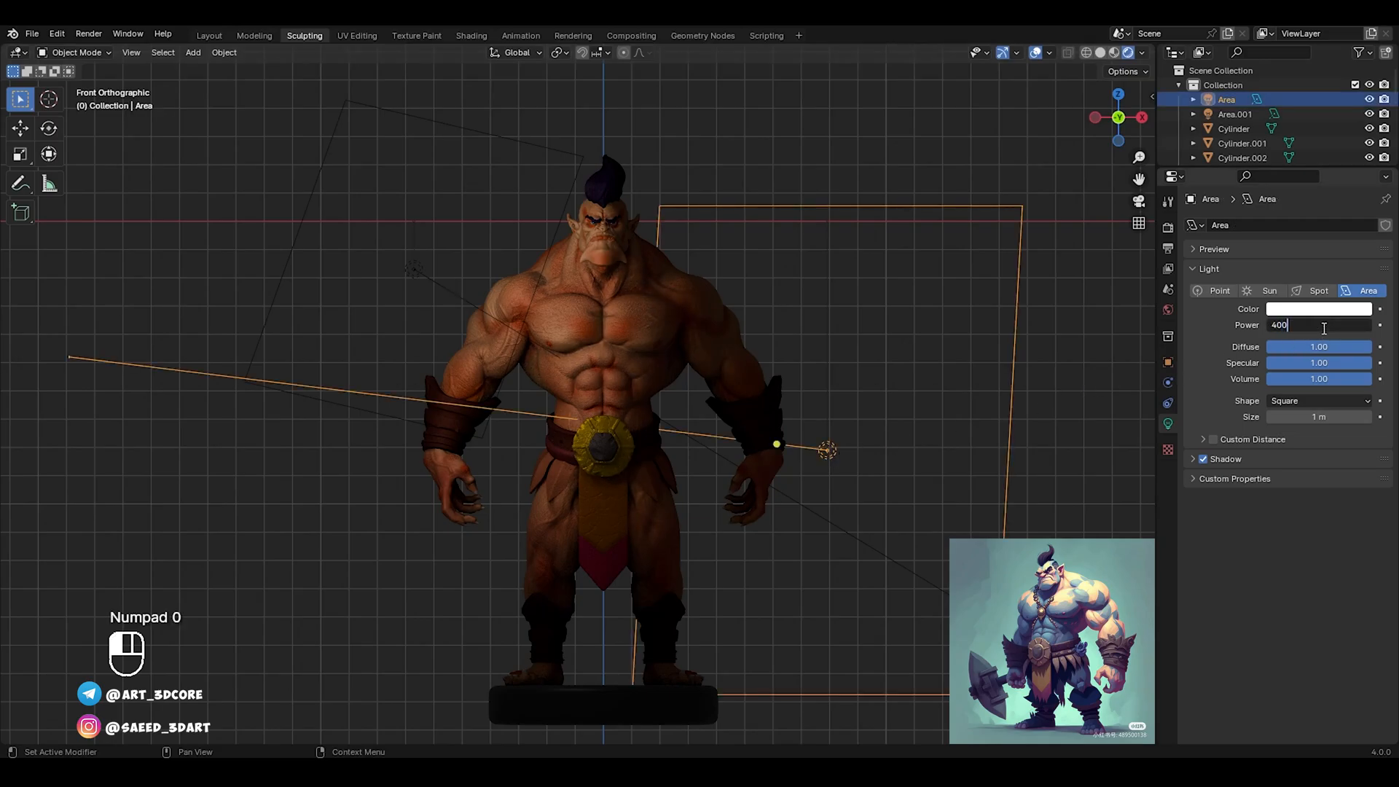
{"action": "left_click", "coordinate": [1322, 326]}
{"action": "type", "text": "4000"}
{"action": "key", "text": "Return"}
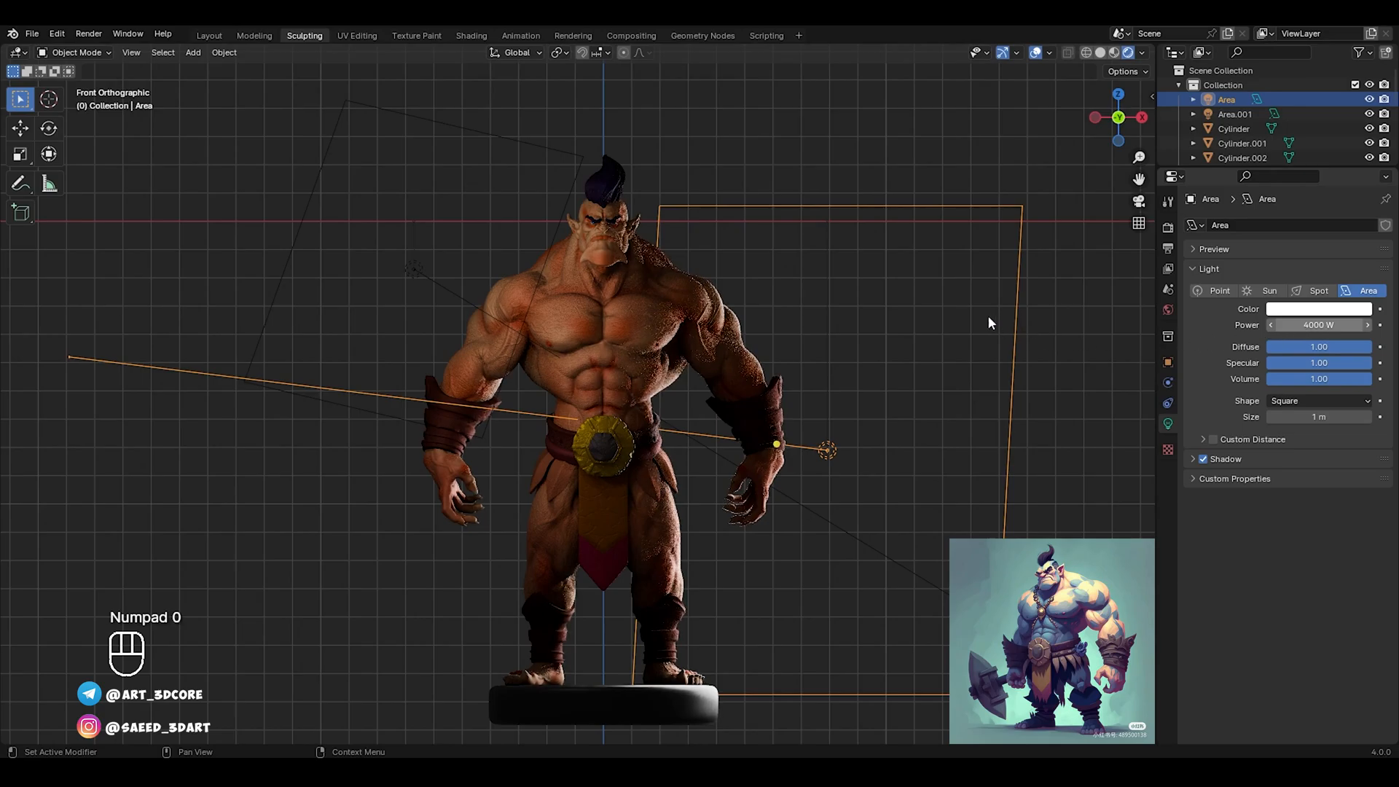
Enlarge the front area light by a factor of 1.249 and move it about 1.57 m in X and -0.82 m in Z
{"action": "left_click", "coordinate": [412, 269]}
{"action": "key", "text": "s"}
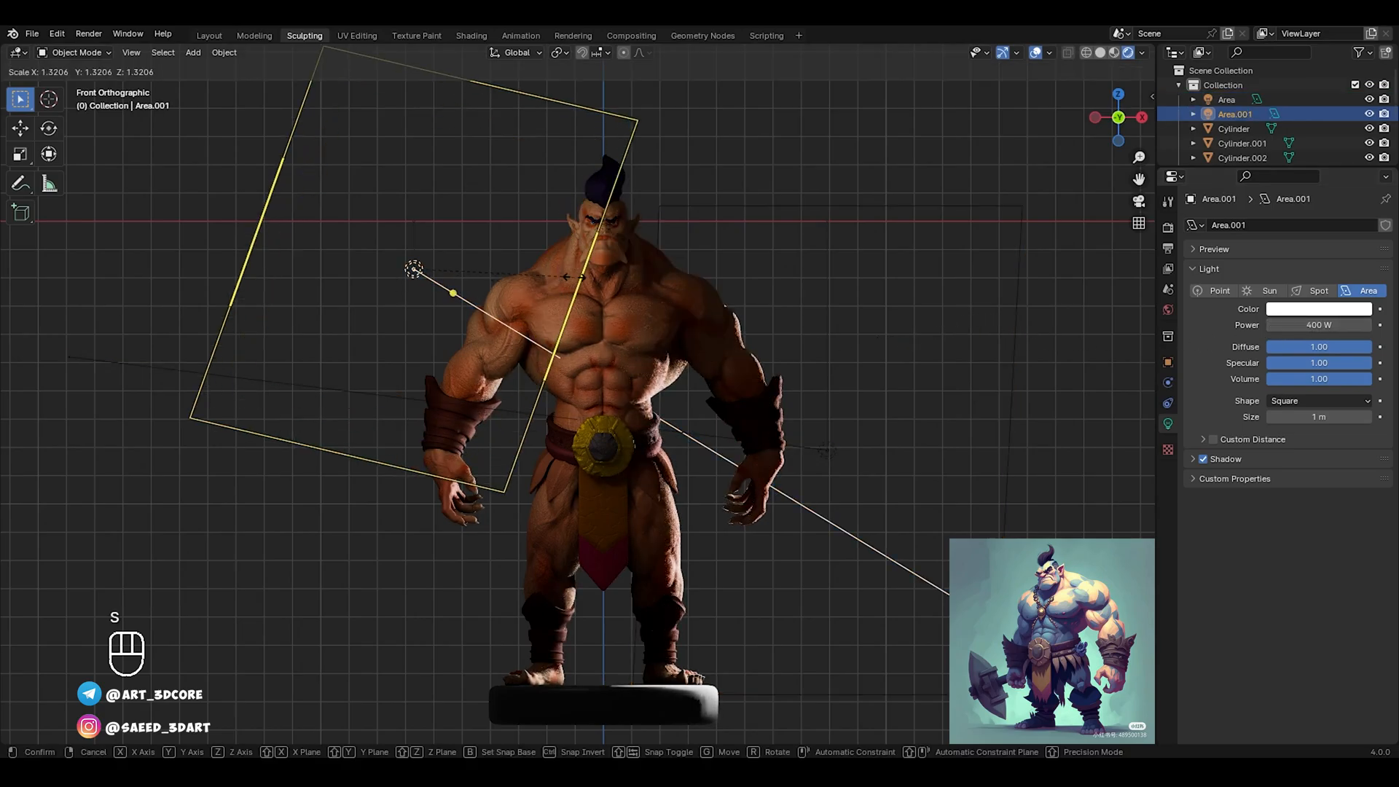
{"action": "left_click", "coordinate": [572, 284]}
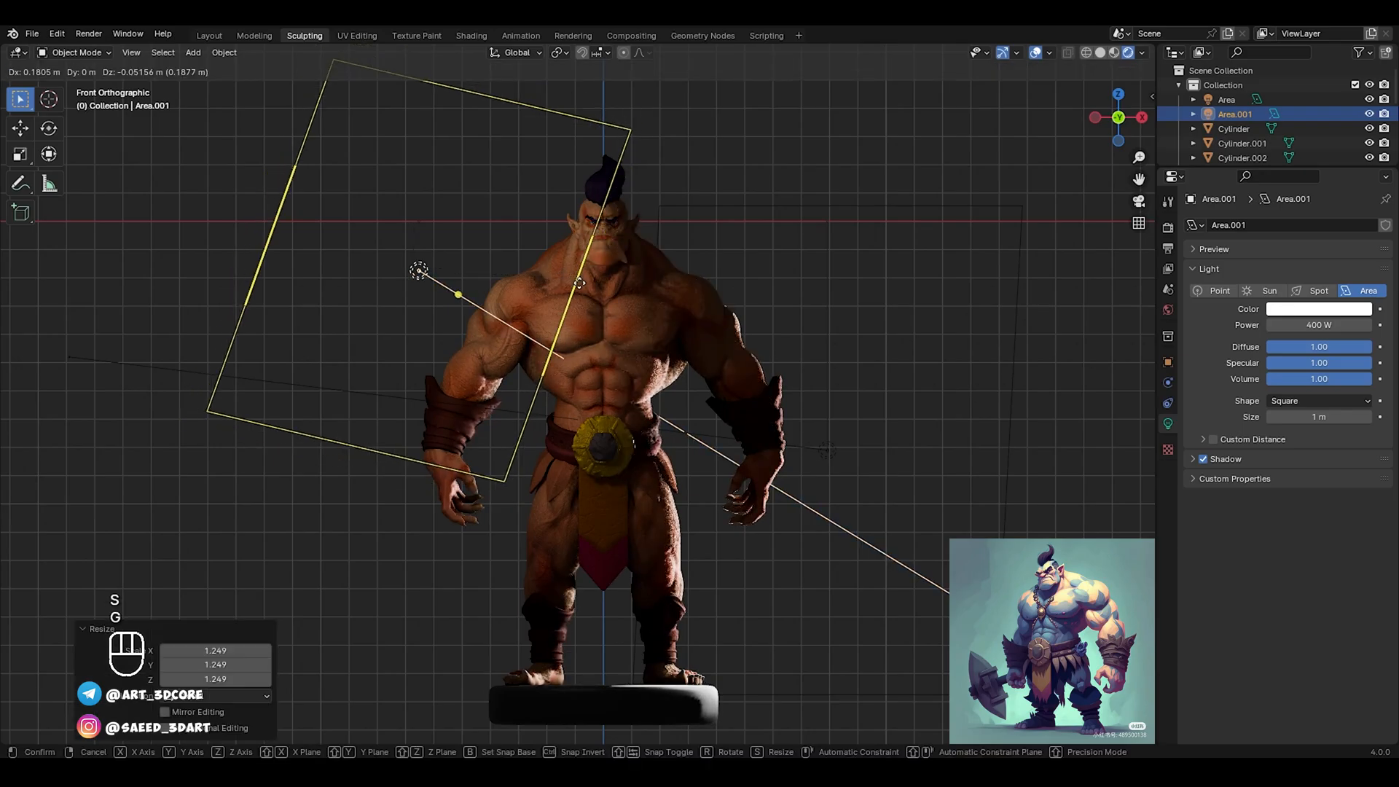
{"action": "key", "text": "g"}
{"action": "left_click", "coordinate": [1221, 460]}
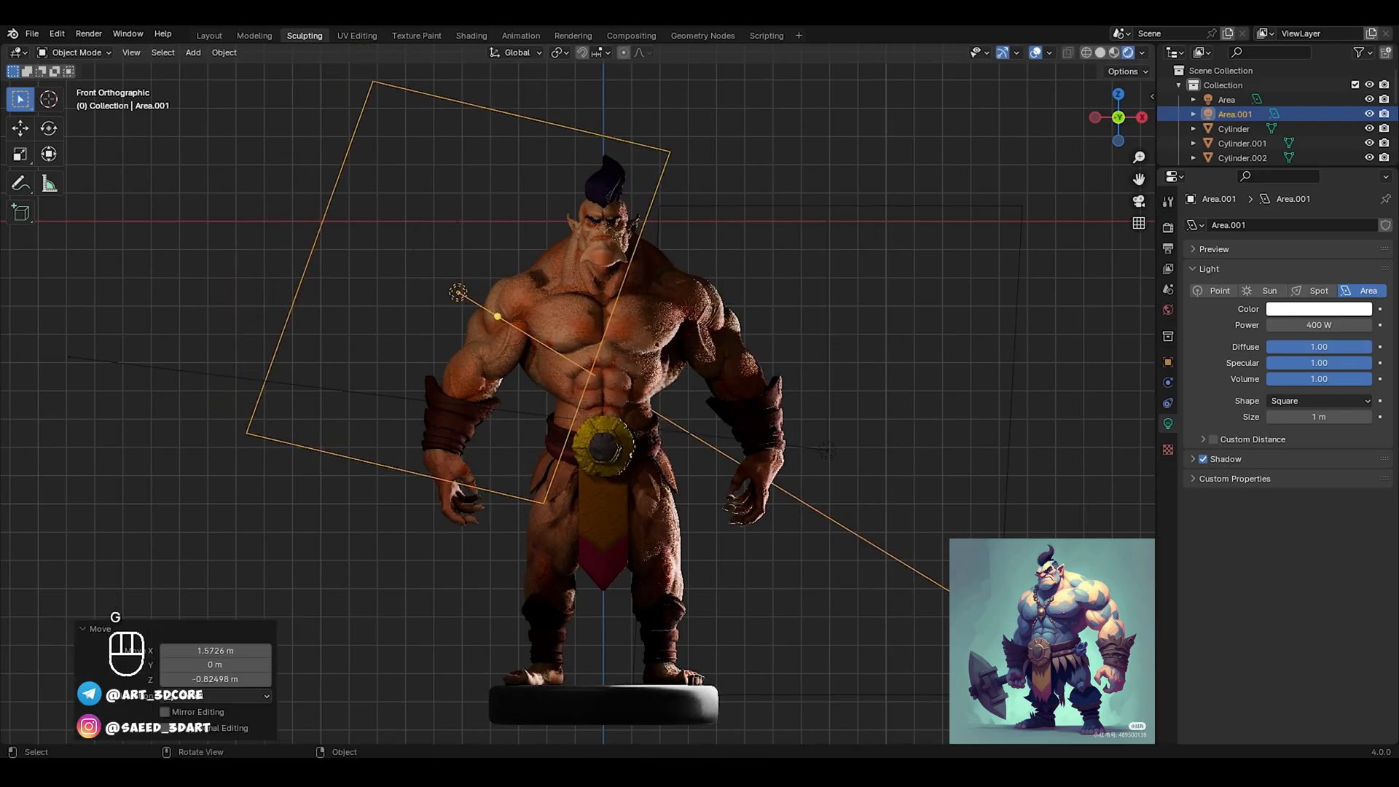
Rotate the front area light by about 7.09° in the front view and set its power to 600 W
{"action": "key", "text": "r"}
{"action": "left_click", "coordinate": [44, 478]}
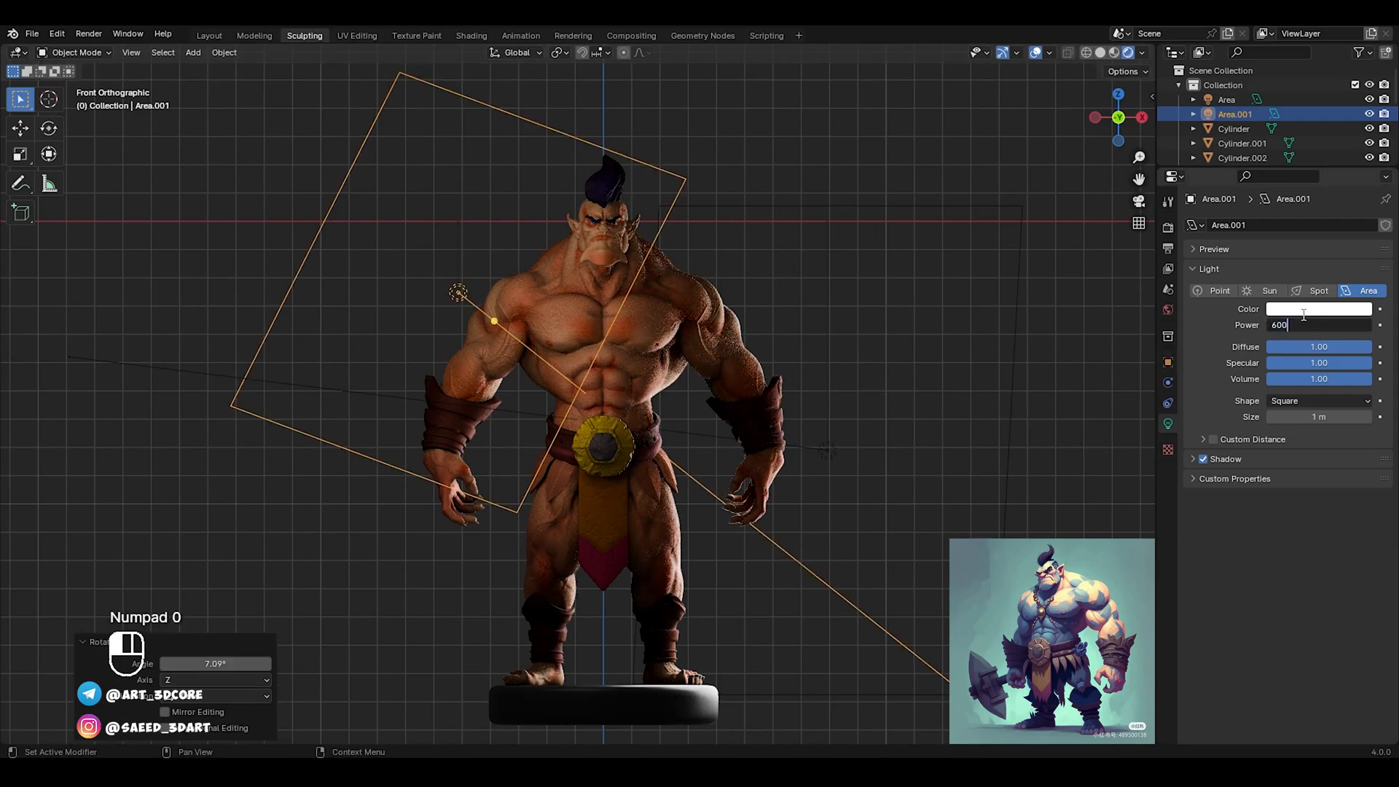
{"action": "key", "text": "Return"}
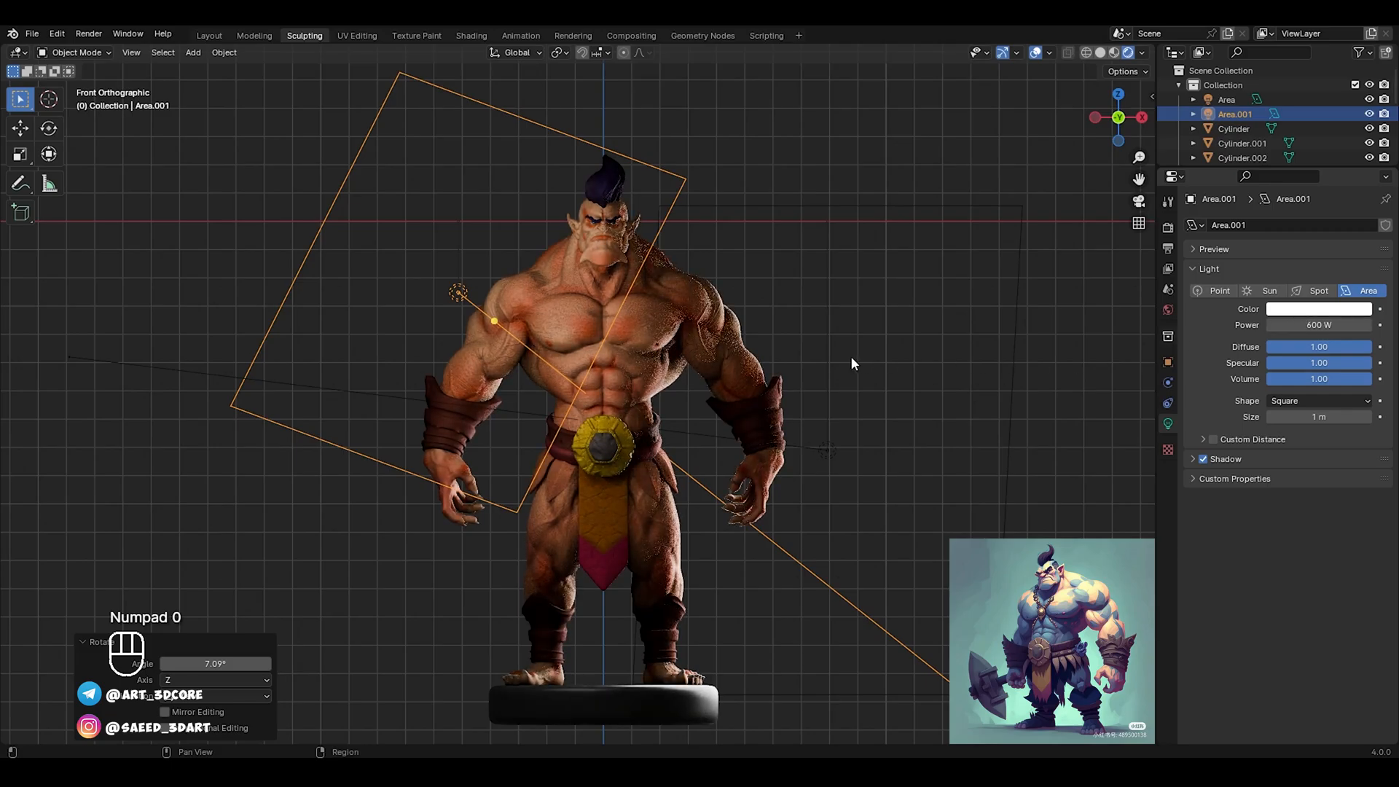
{"action": "left_click", "coordinate": [886, 377]}
Scale the front area light uniformly to about 0.933 and set its power to 500 W
{"action": "left_click", "coordinate": [454, 294]}
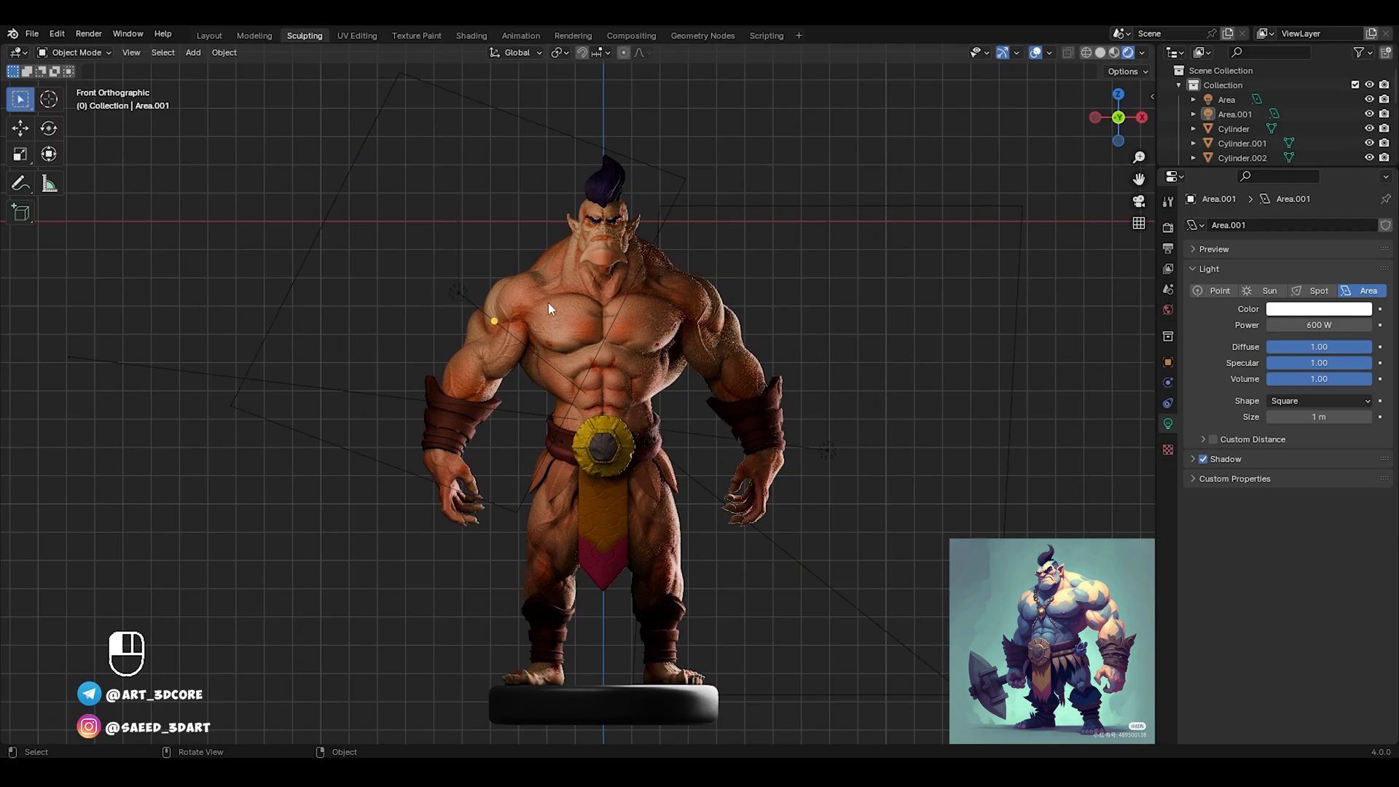
{"action": "key", "text": "s"}
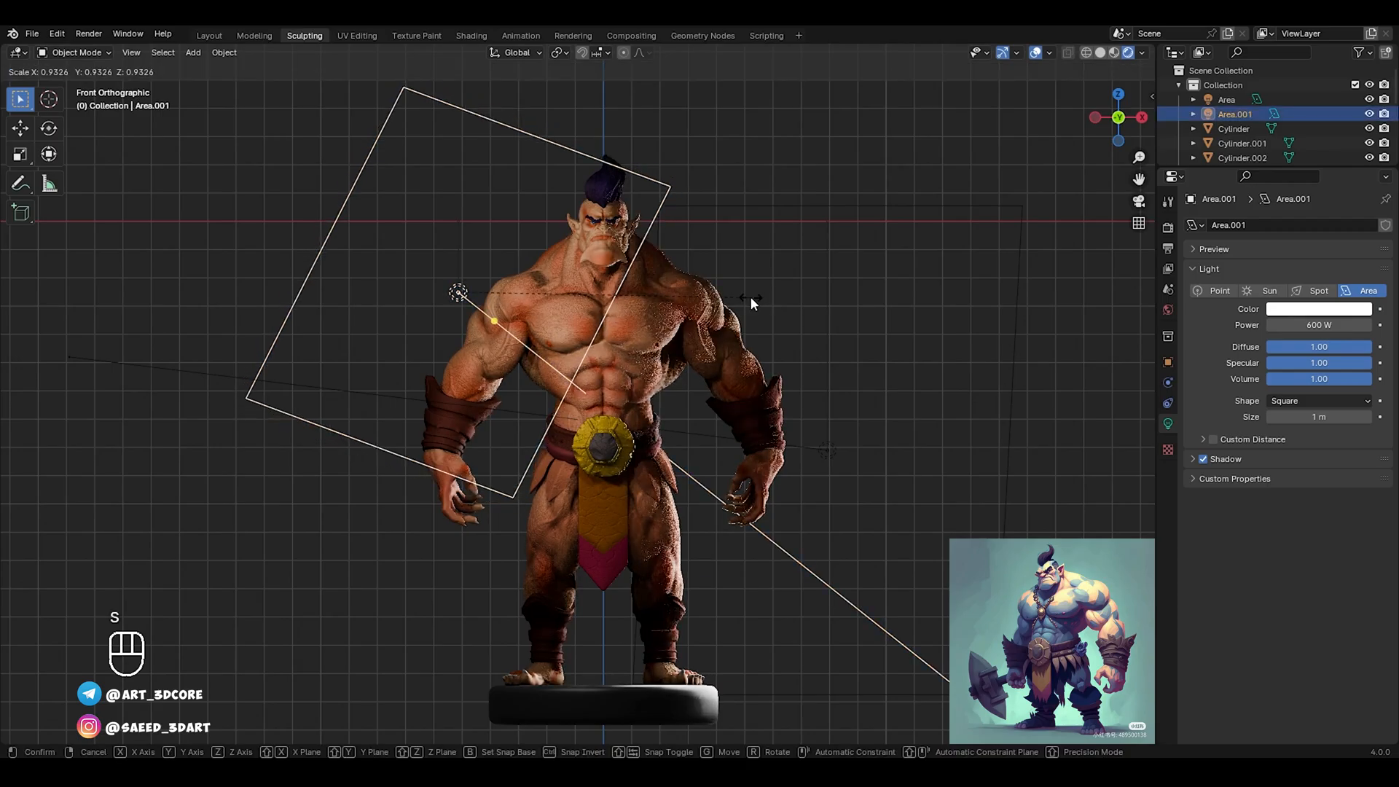
{"action": "left_click", "coordinate": [746, 314]}
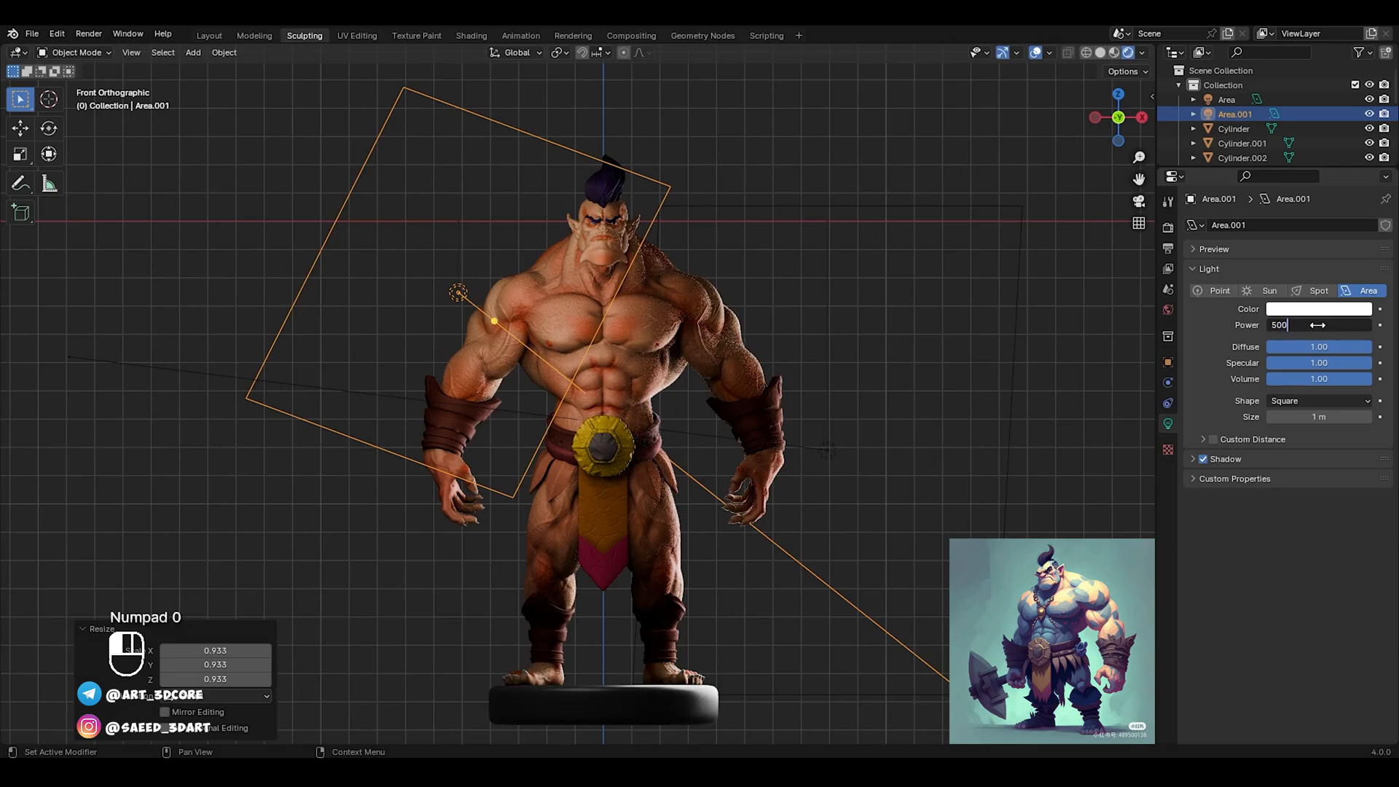
{"action": "left_click", "coordinate": [887, 329]}
{"action": "left_click", "coordinate": [906, 309]}
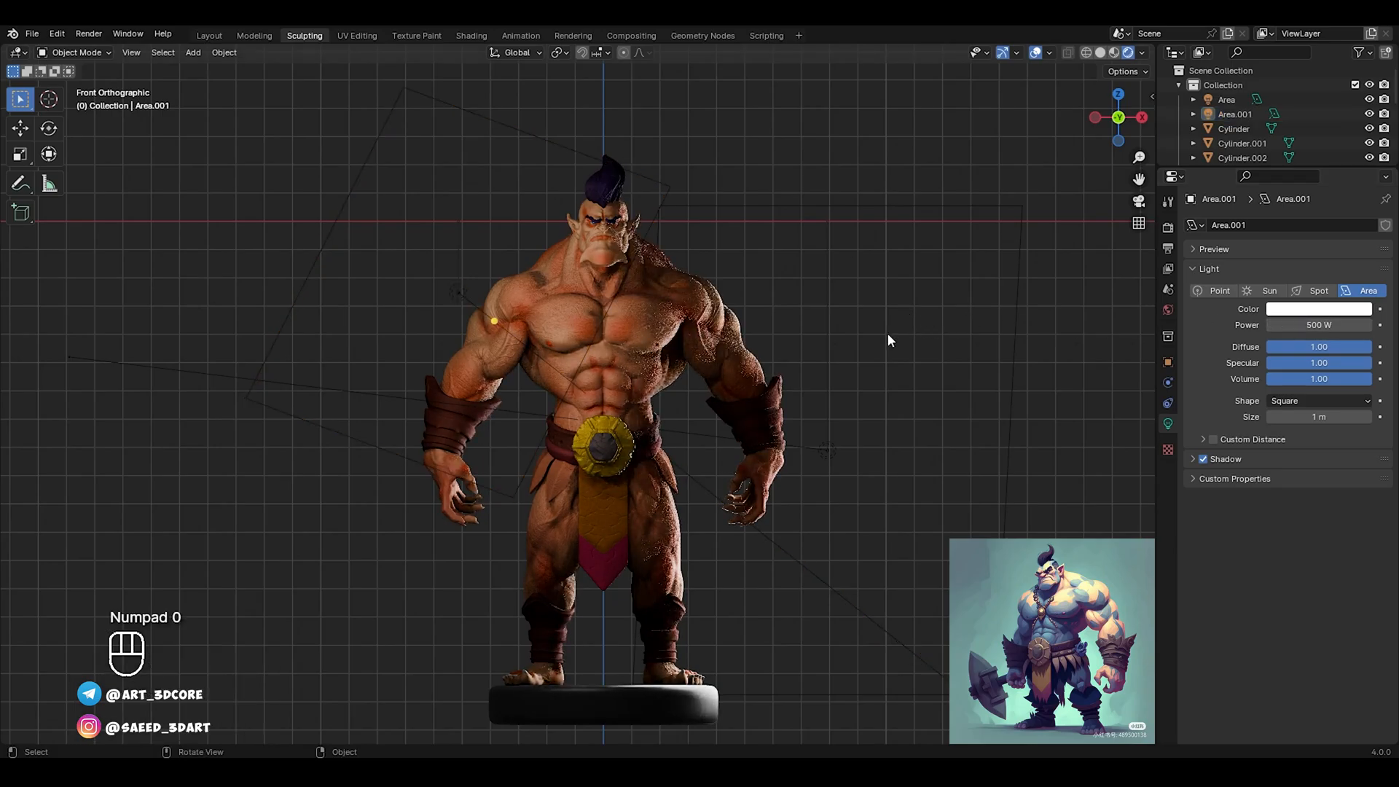
Tint the rear area light orange-red with hue 0.012 and saturation 0.954, and check it on the rendered character from the front
{"action": "key", "text": "z"}
{"action": "mouse_move", "coordinate": [875, 343]}
{"action": "middle_mouse_down"}
{"action": "mouse_move", "coordinate": [903, 348]}
{"action": "mouse_move", "coordinate": [804, 393]}
{"action": "middle_mouse_up"}
{"action": "left_click", "coordinate": [844, 406]}
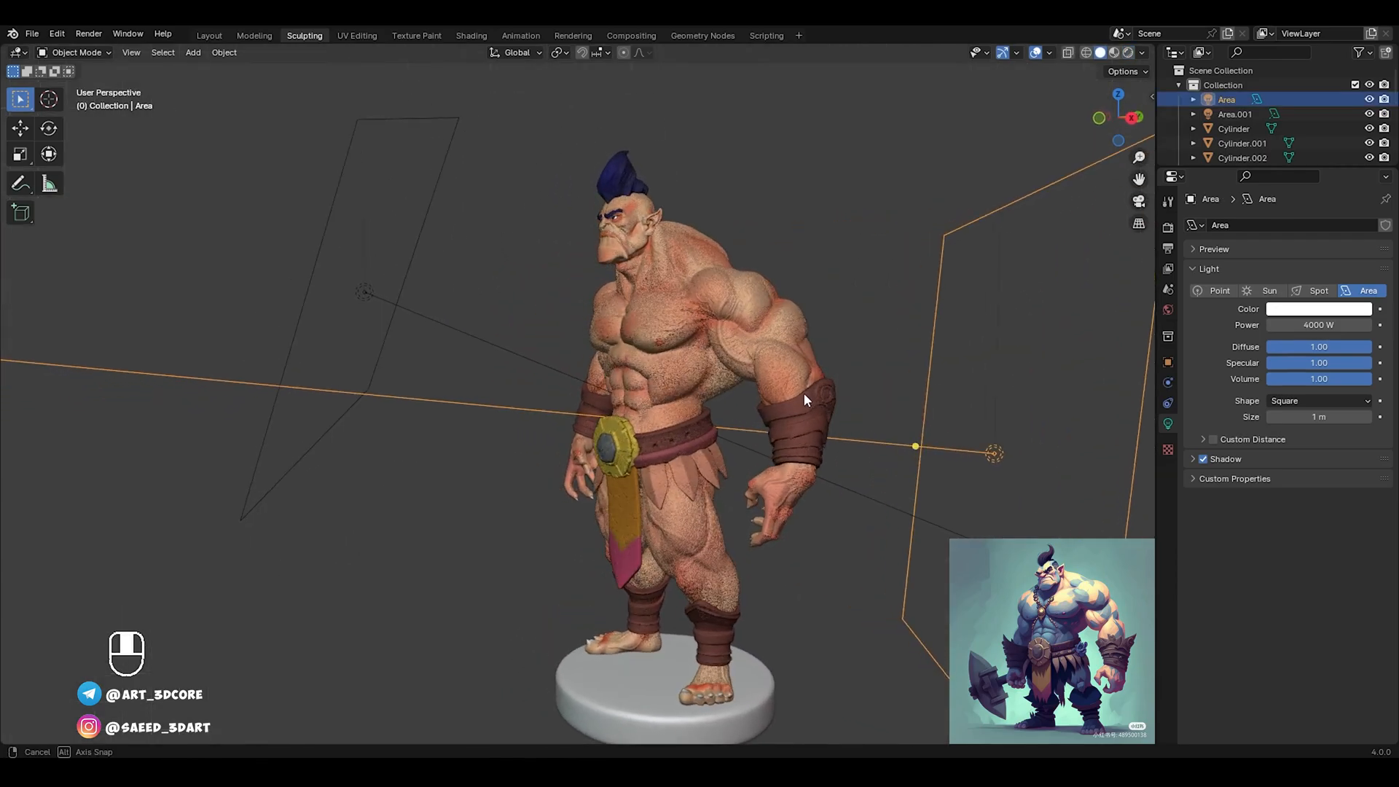
{"action": "left_click", "coordinate": [1289, 315]}
{"action": "left_click_drag", "start_coordinate": [1284, 186], "coordinate": [1275, 207]}
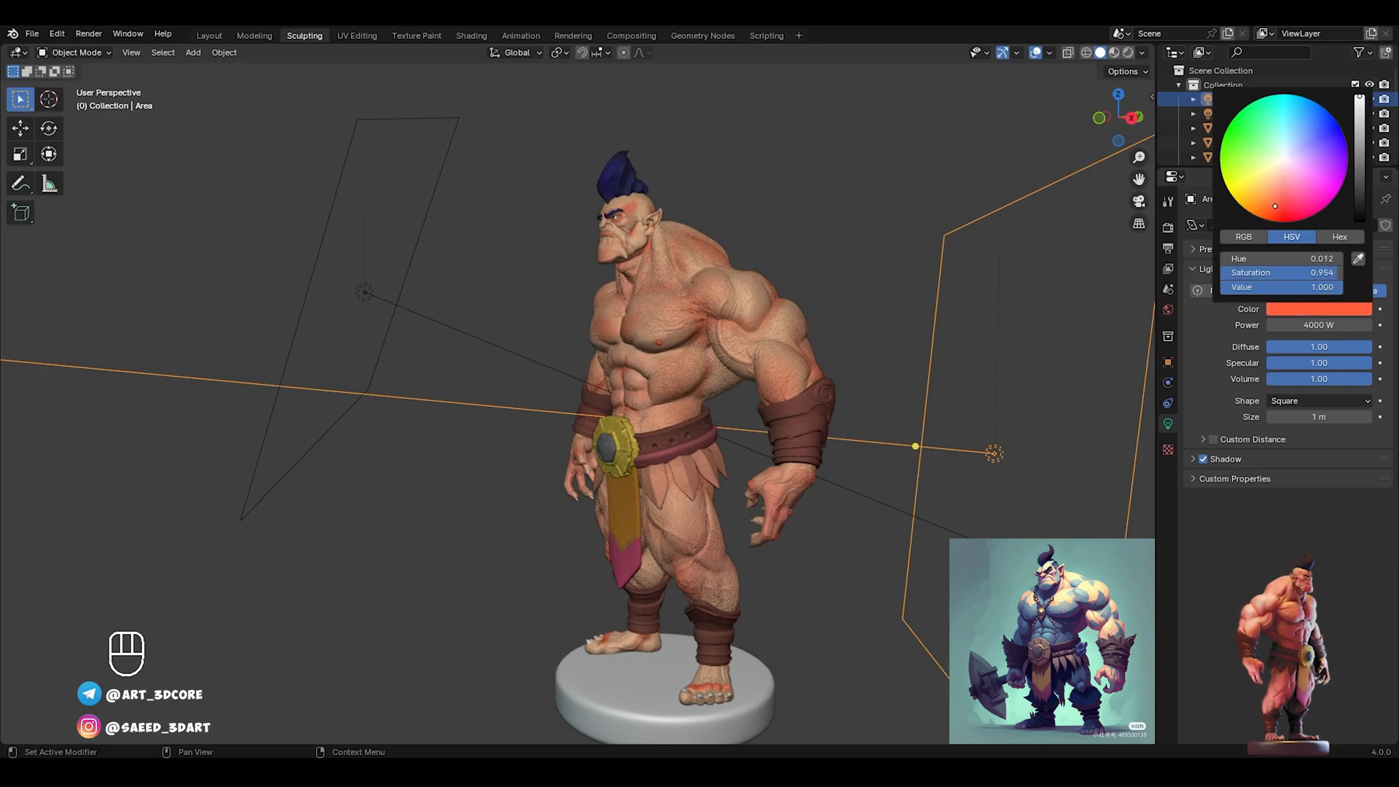
{"action": "key", "text": "KP_1"}
{"action": "key", "text": "z"}
{"action": "left_click", "coordinate": [776, 366]}
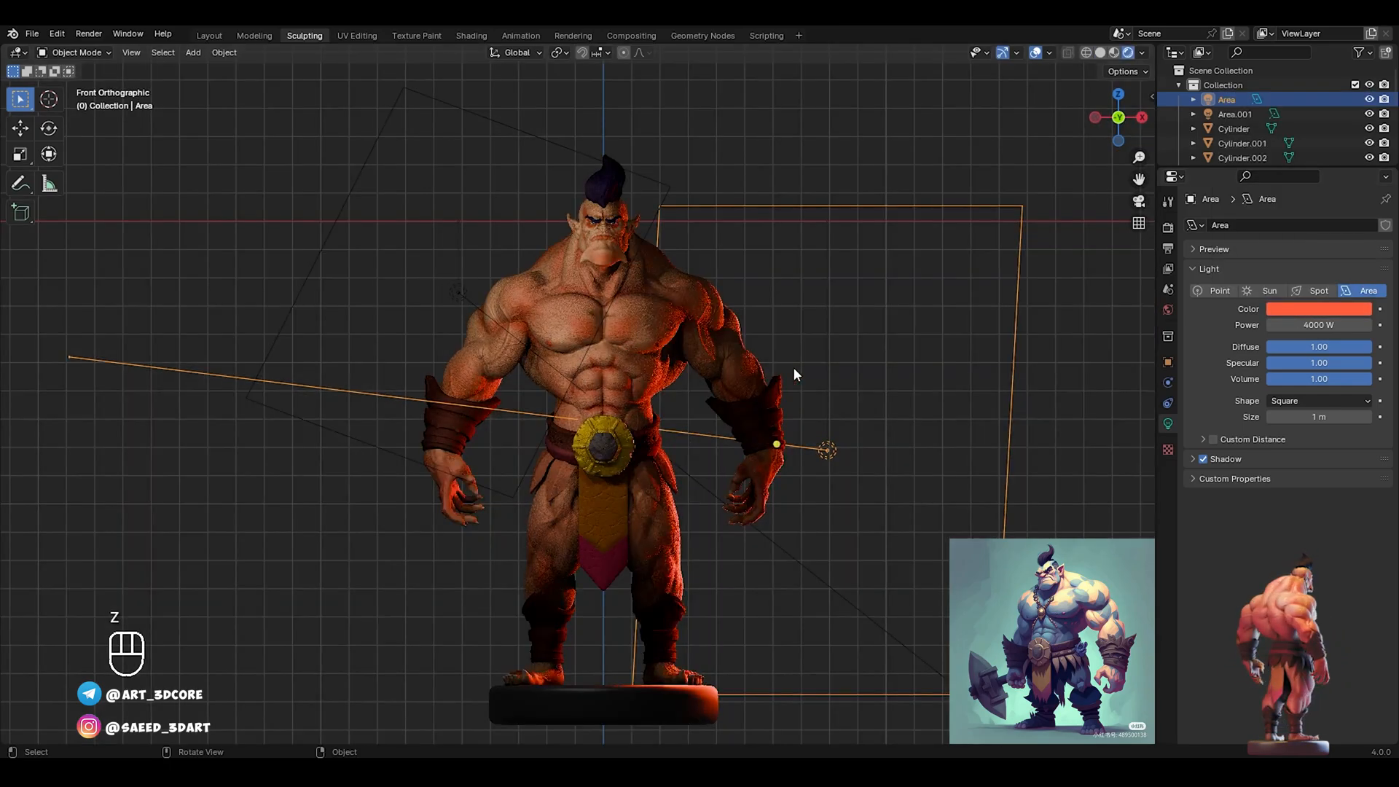
Change the rear area light's color to warm yellow with hue 0.110 and saturation 0.905
{"action": "left_click", "coordinate": [1316, 311]}
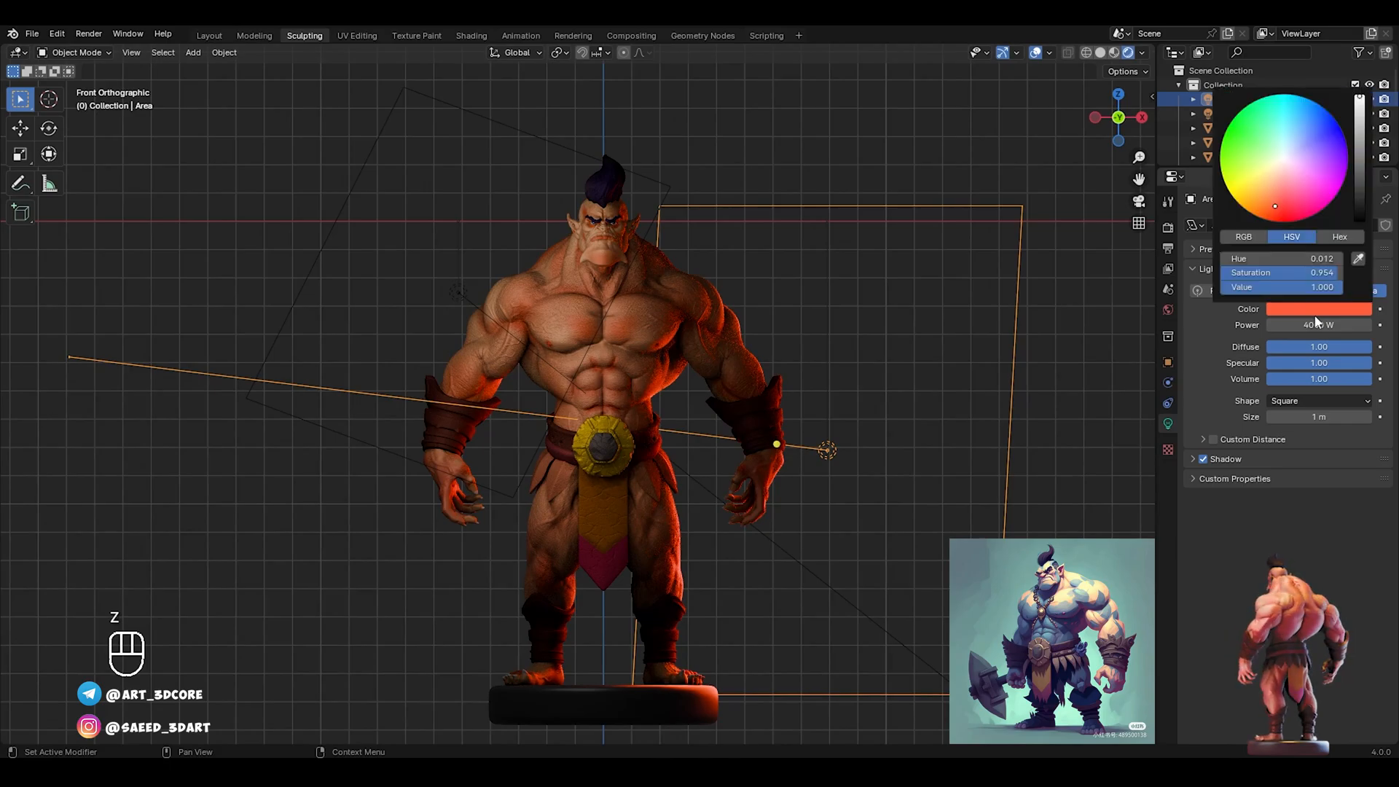
{"action": "left_click", "coordinate": [1253, 187]}
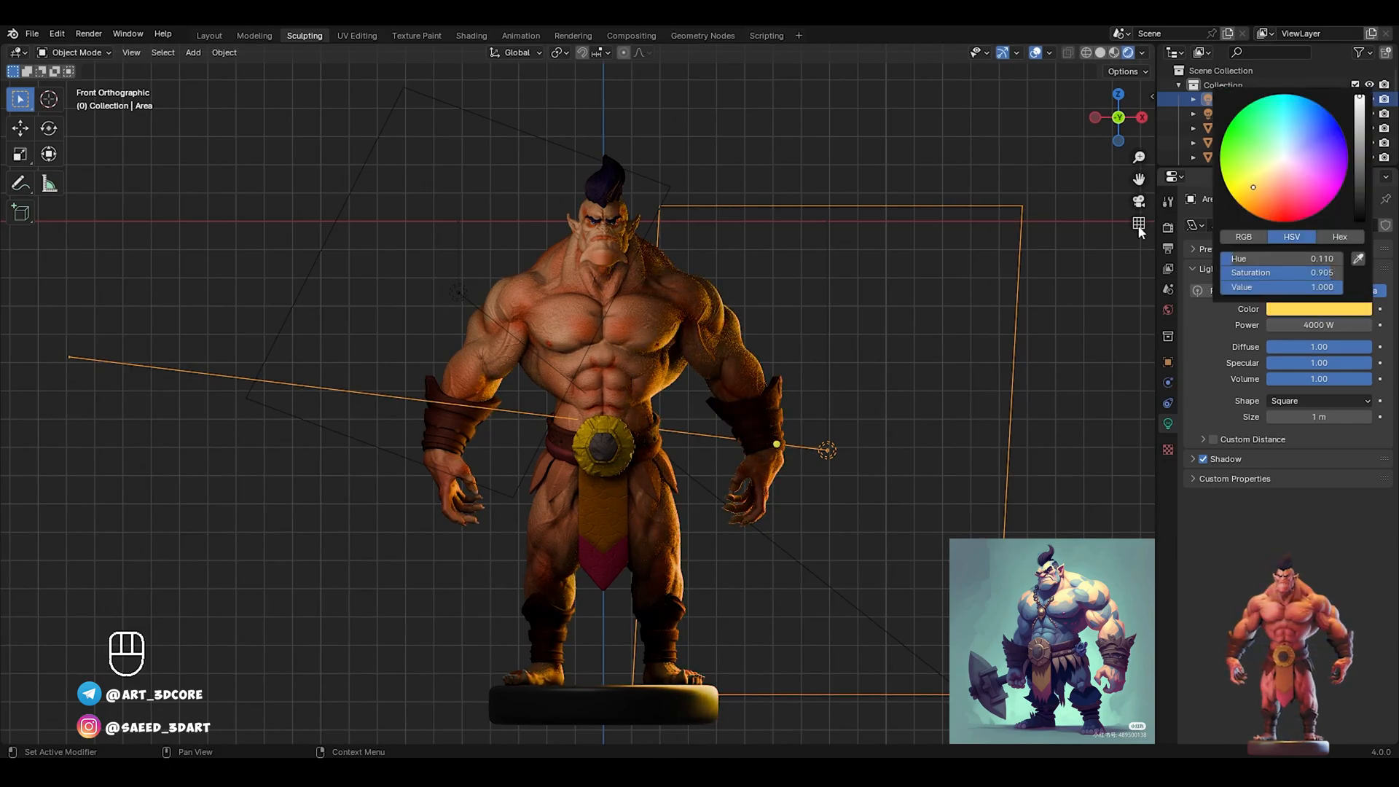
{"action": "left_click", "coordinate": [792, 313]}
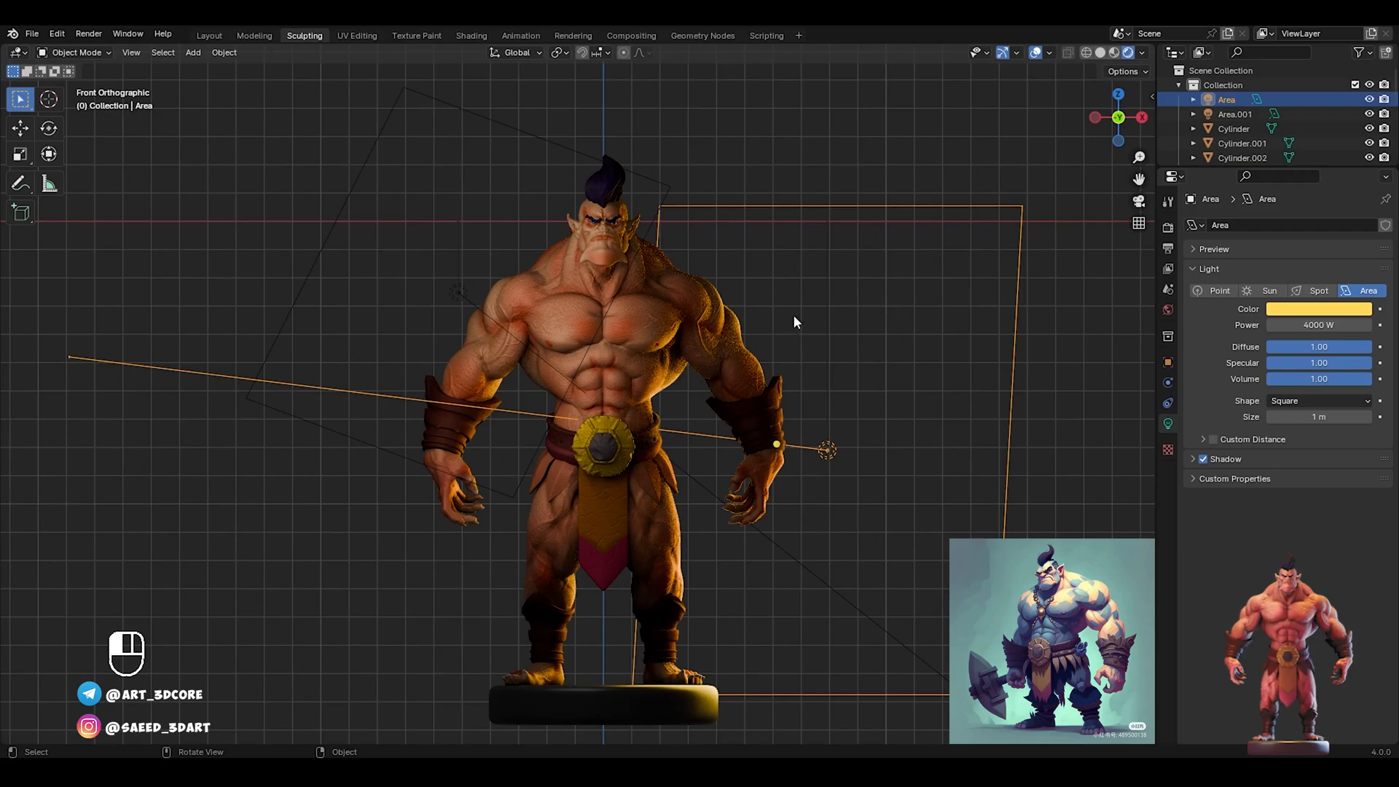
Set the front area light's power to 600 W and move it about 0.75 m in X and 1.75 m in Y
{"action": "left_click", "coordinate": [450, 290]}
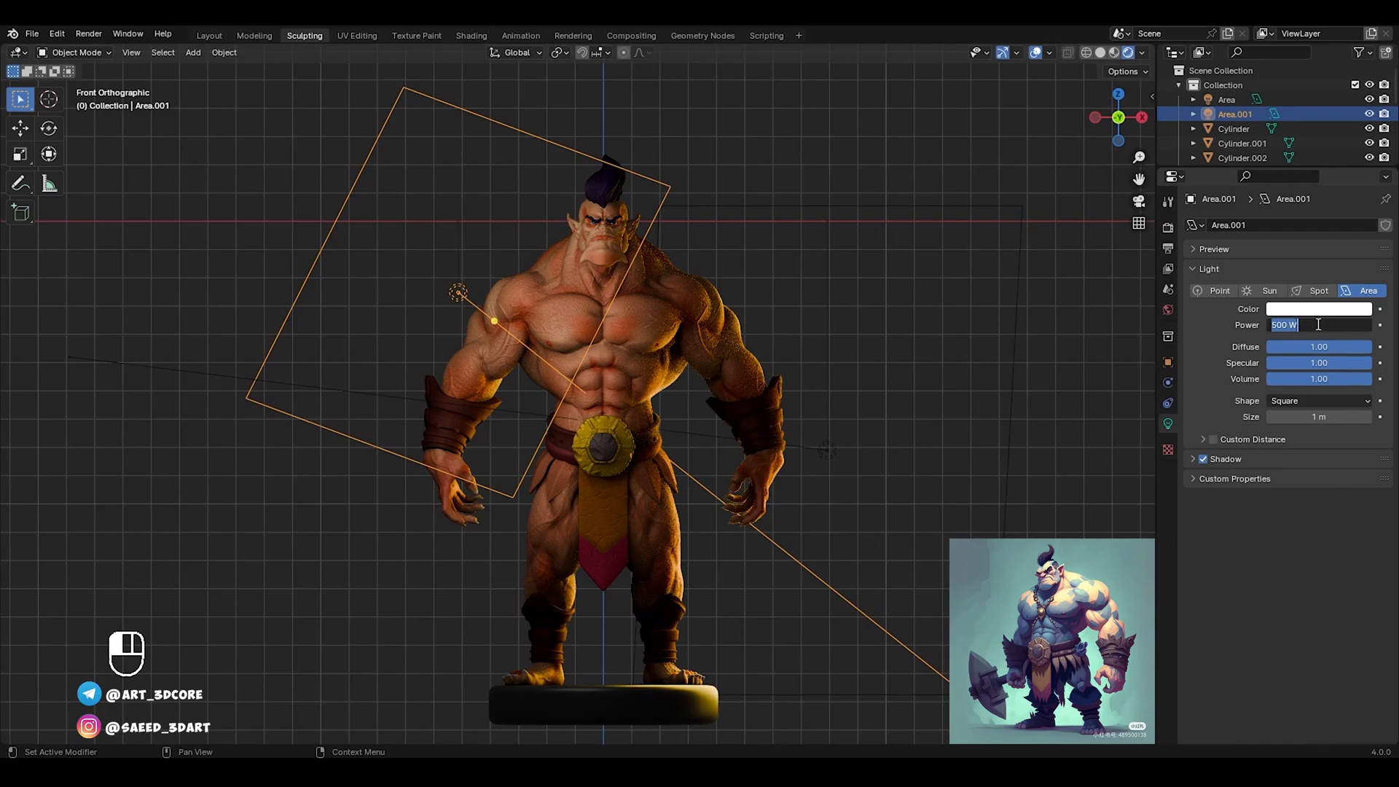
{"action": "key", "text": "Return"}
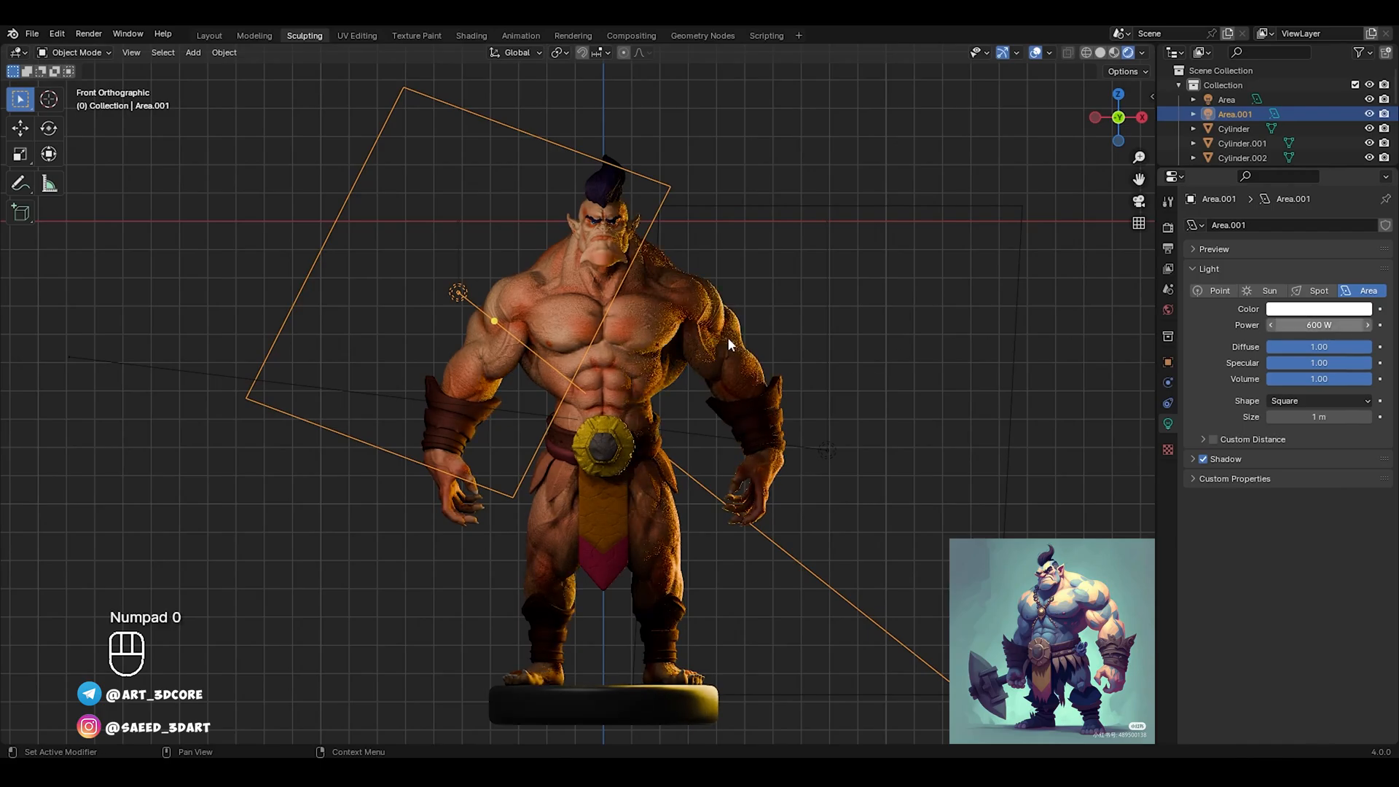
{"action": "key", "text": "KP_7"}
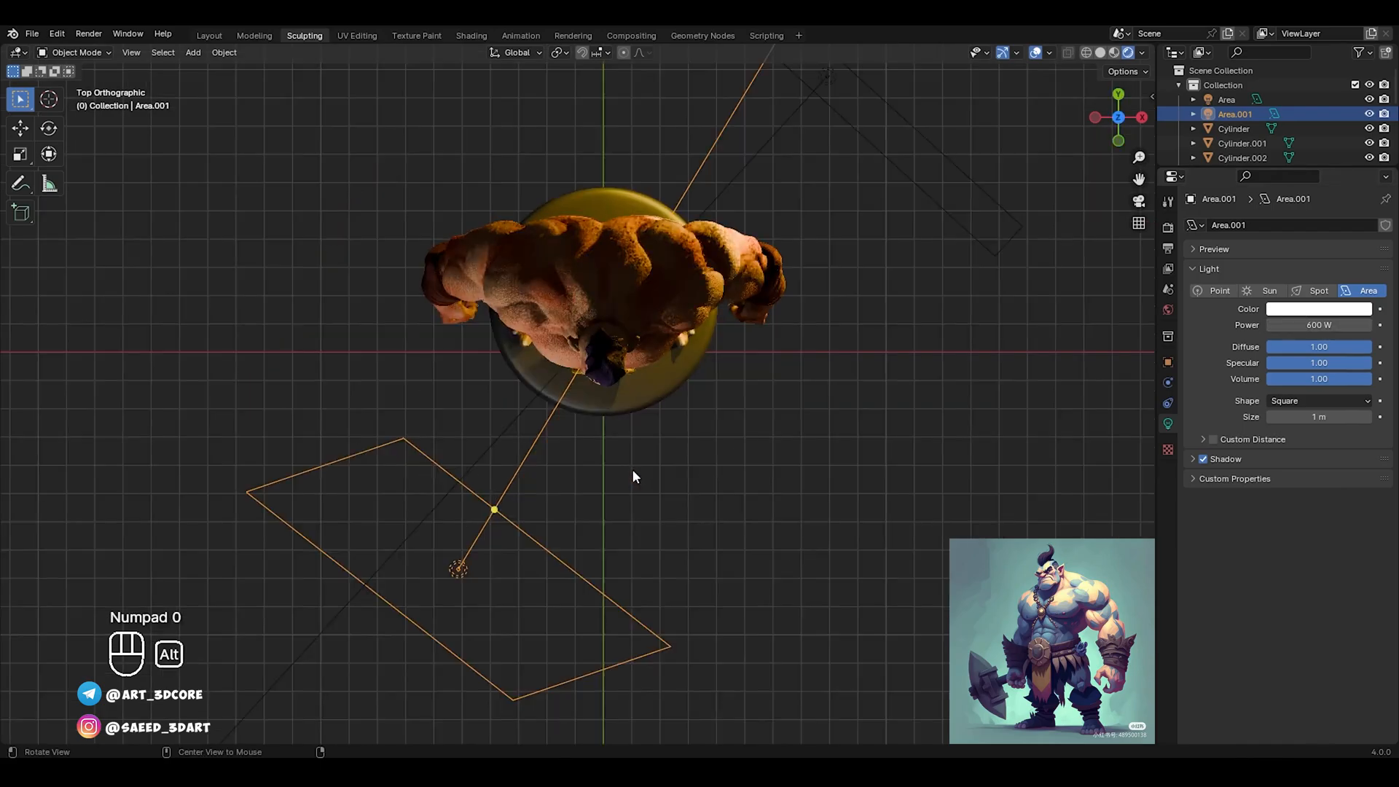
{"action": "key", "text": "g"}
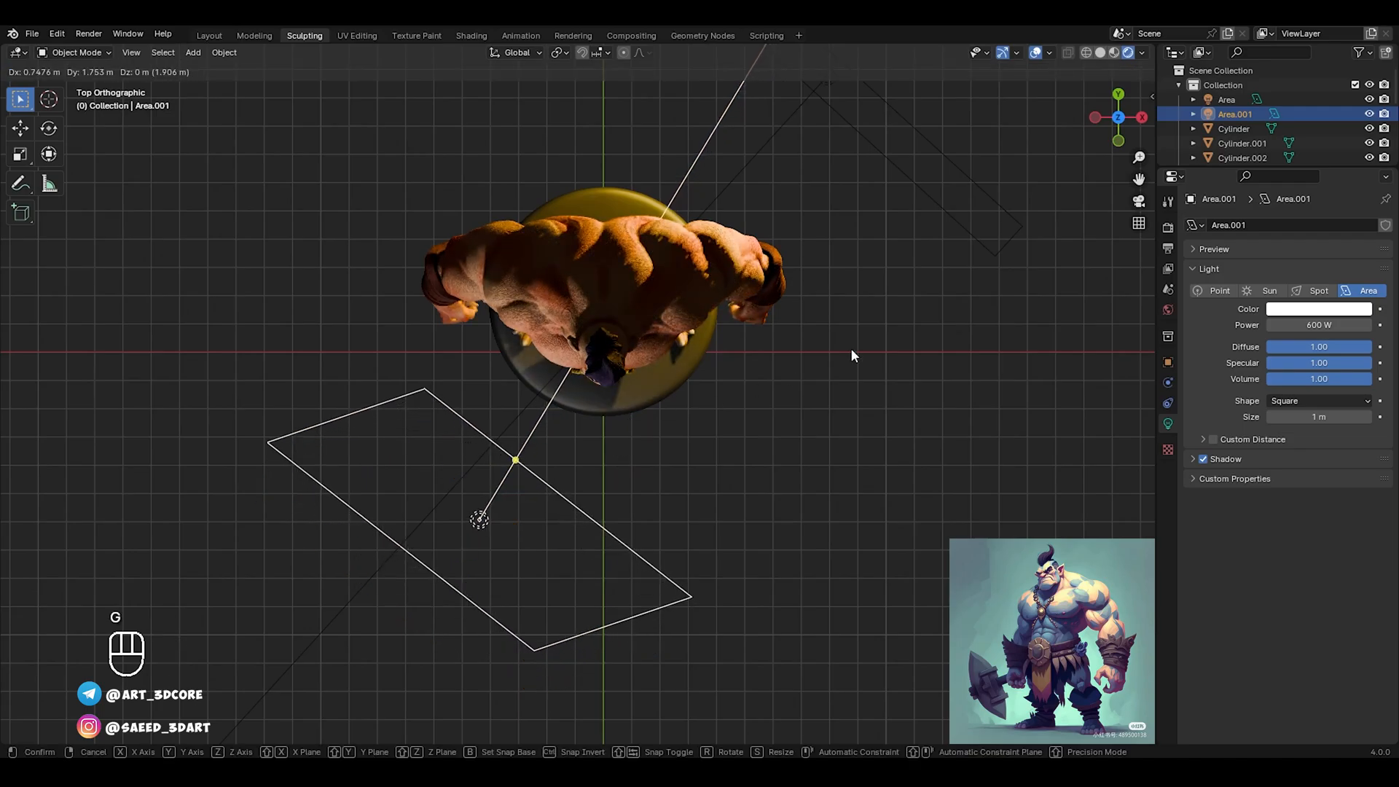
{"action": "left_click", "coordinate": [852, 351]}
Rotate the front area light by about 1.75° in the top view, and trackball-rotate it by about -4.79° and 1.28°
{"action": "key", "text": "r"}
{"action": "left_click", "coordinate": [858, 361]}
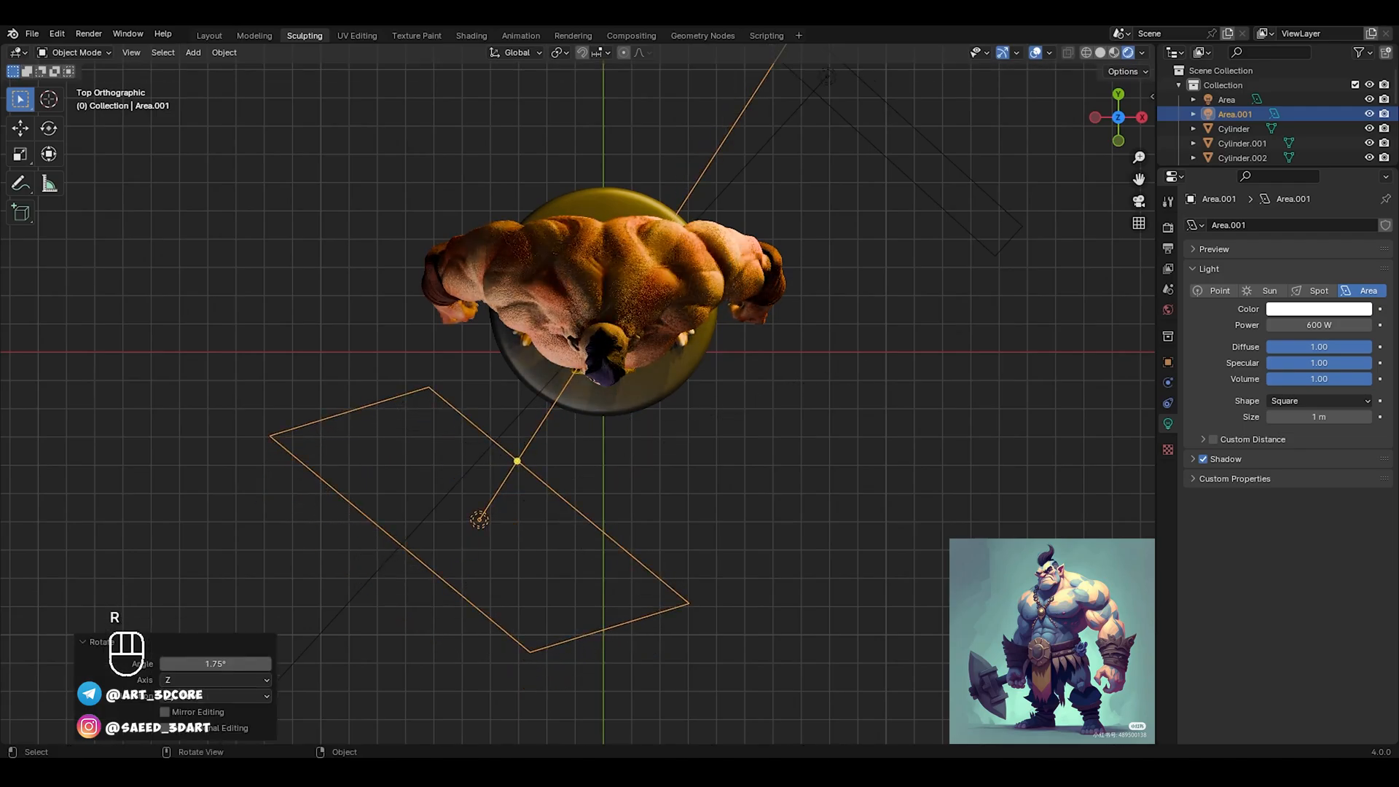
{"action": "key", "text": "r"}
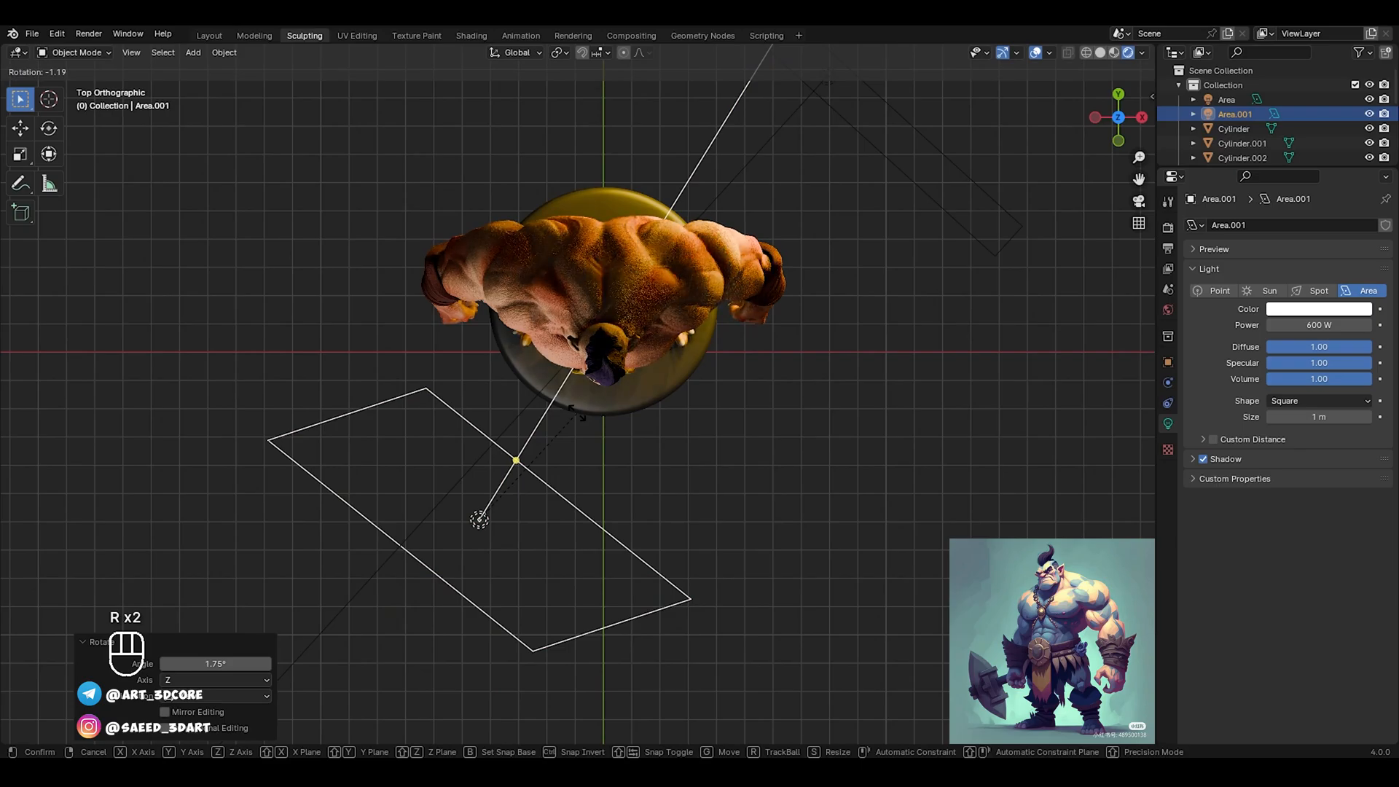
{"action": "key", "text": "r"}
{"action": "left_click", "coordinate": [582, 404]}
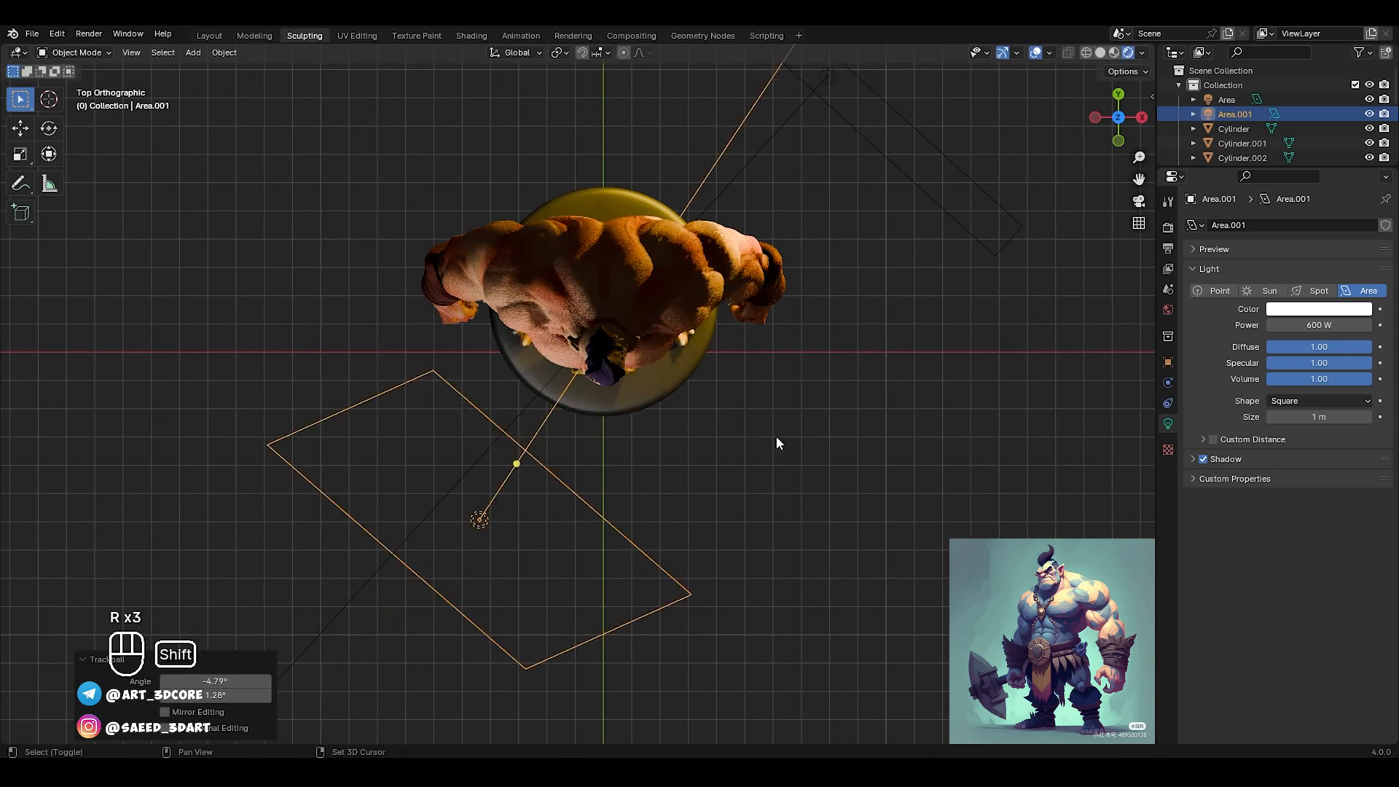
Set the front area light's power to 500 W and move it about 1.21 m in X and 0.36 m in Y
{"action": "middle_click_drag", "start_coordinate": [645, 401], "coordinate": [762, 377], "text": "alt"}
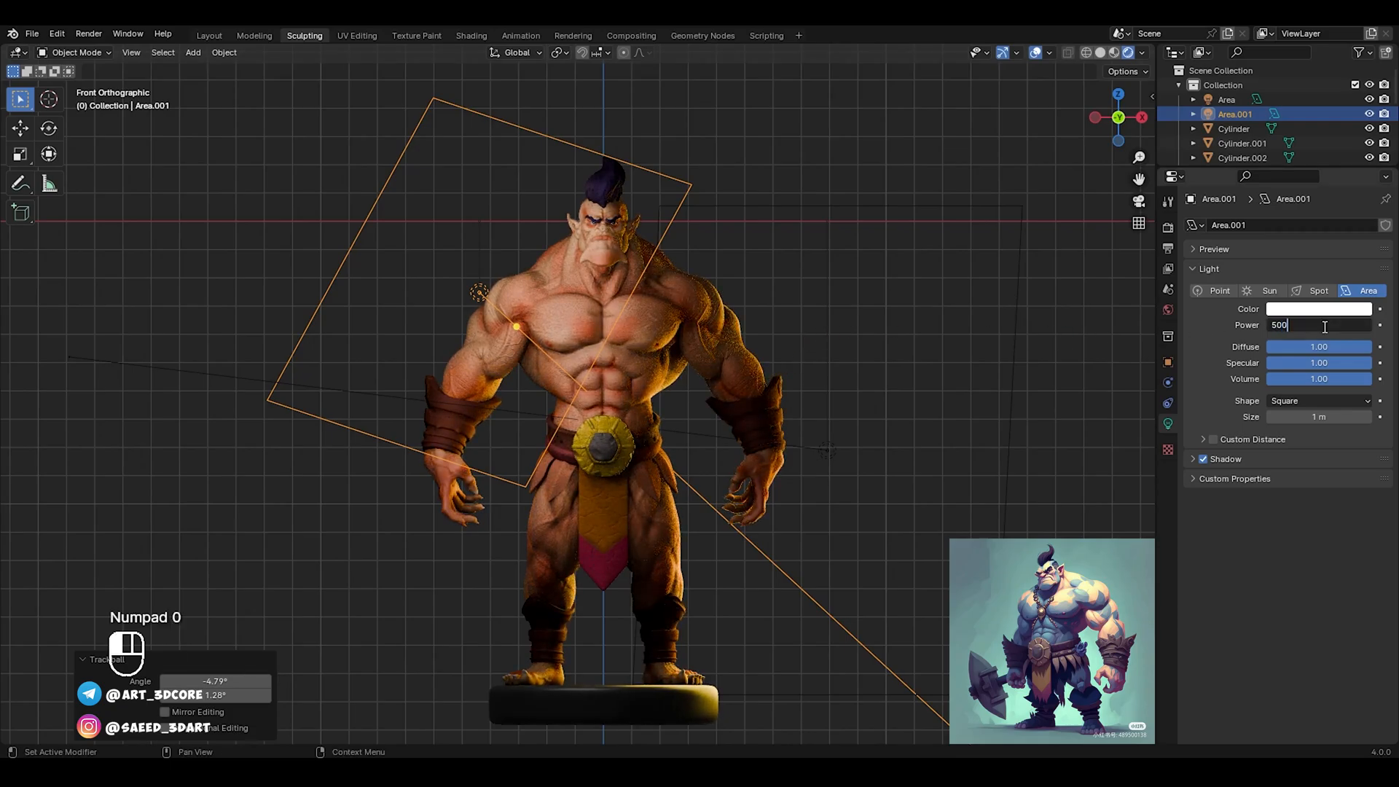
{"action": "key", "text": "Return"}
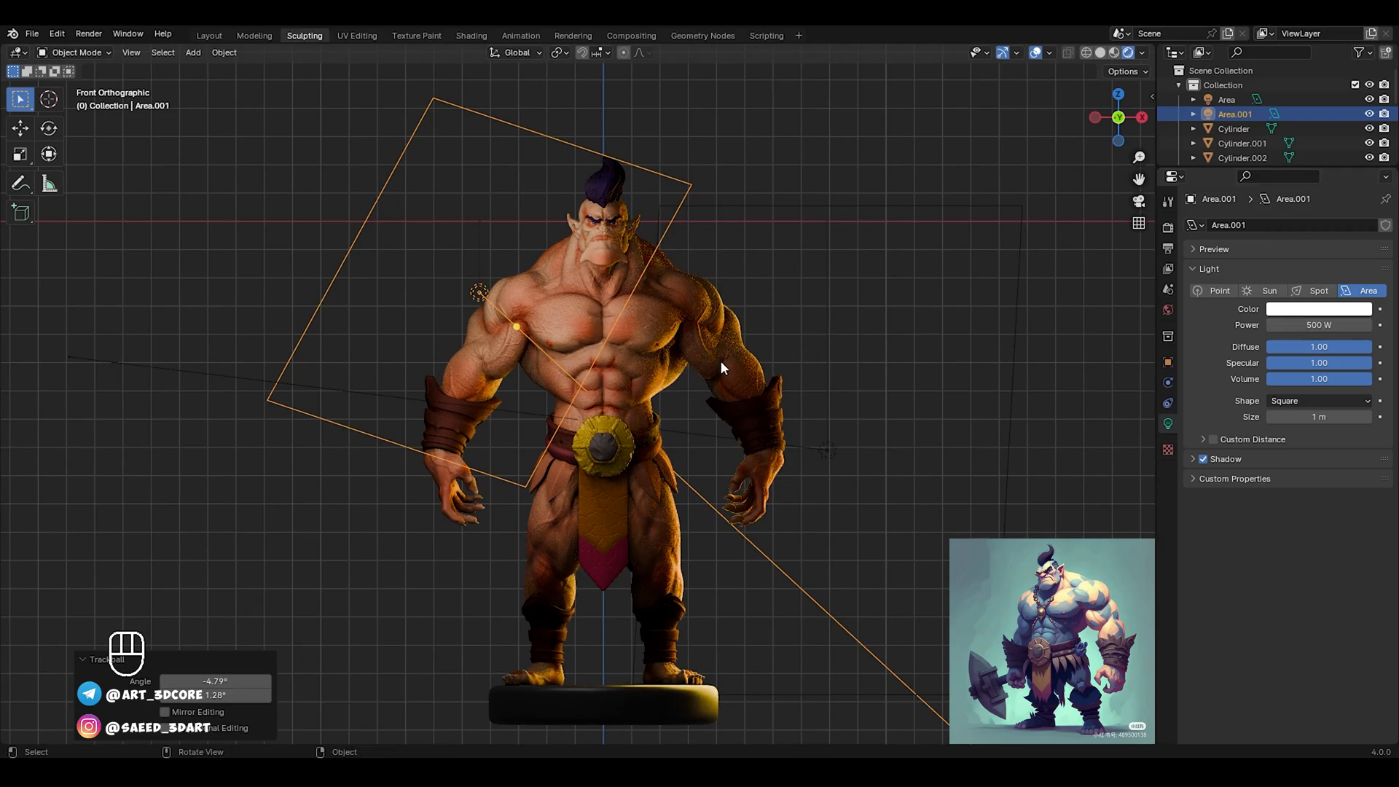
{"action": "middle_click_drag", "start_coordinate": [716, 348], "coordinate": [700, 442], "text": "alt"}
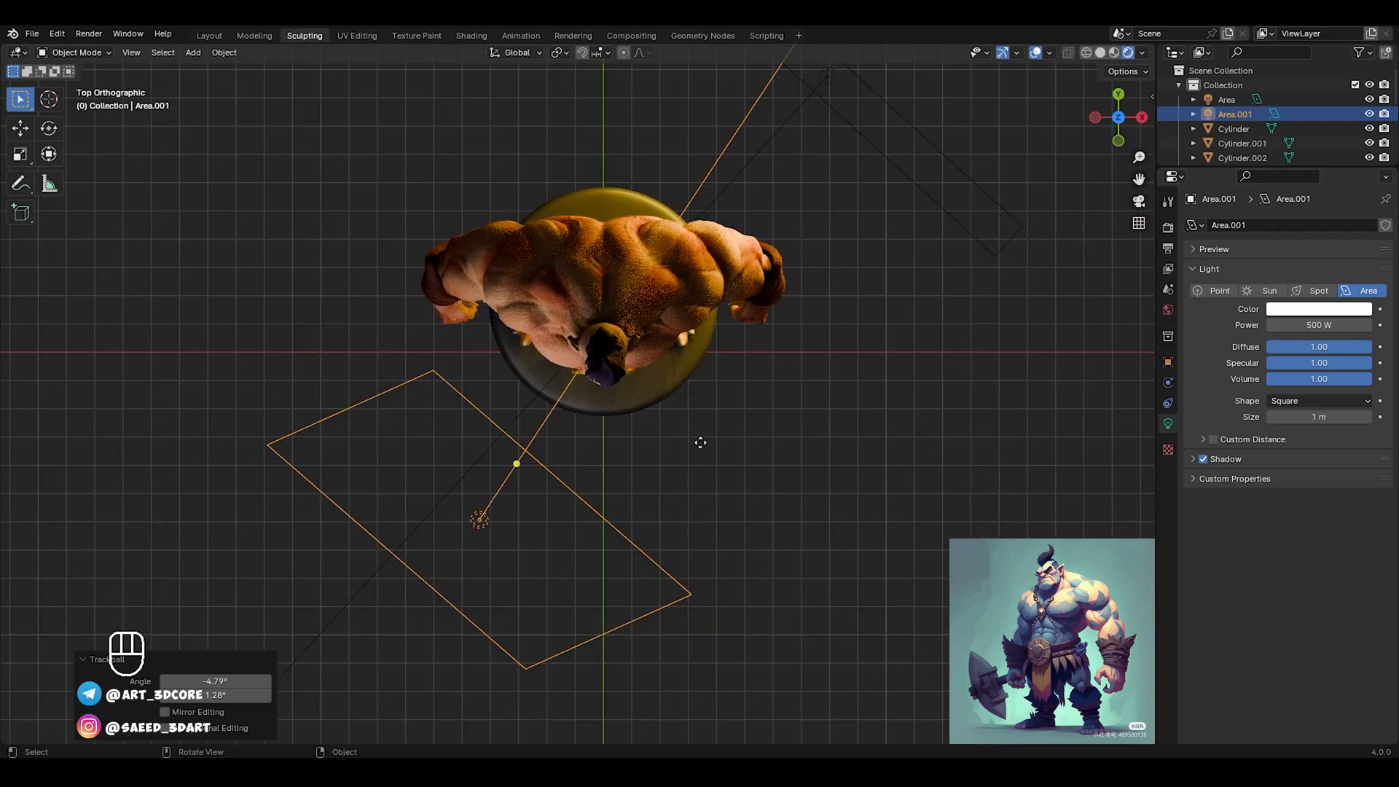
{"action": "key", "text": "g"}
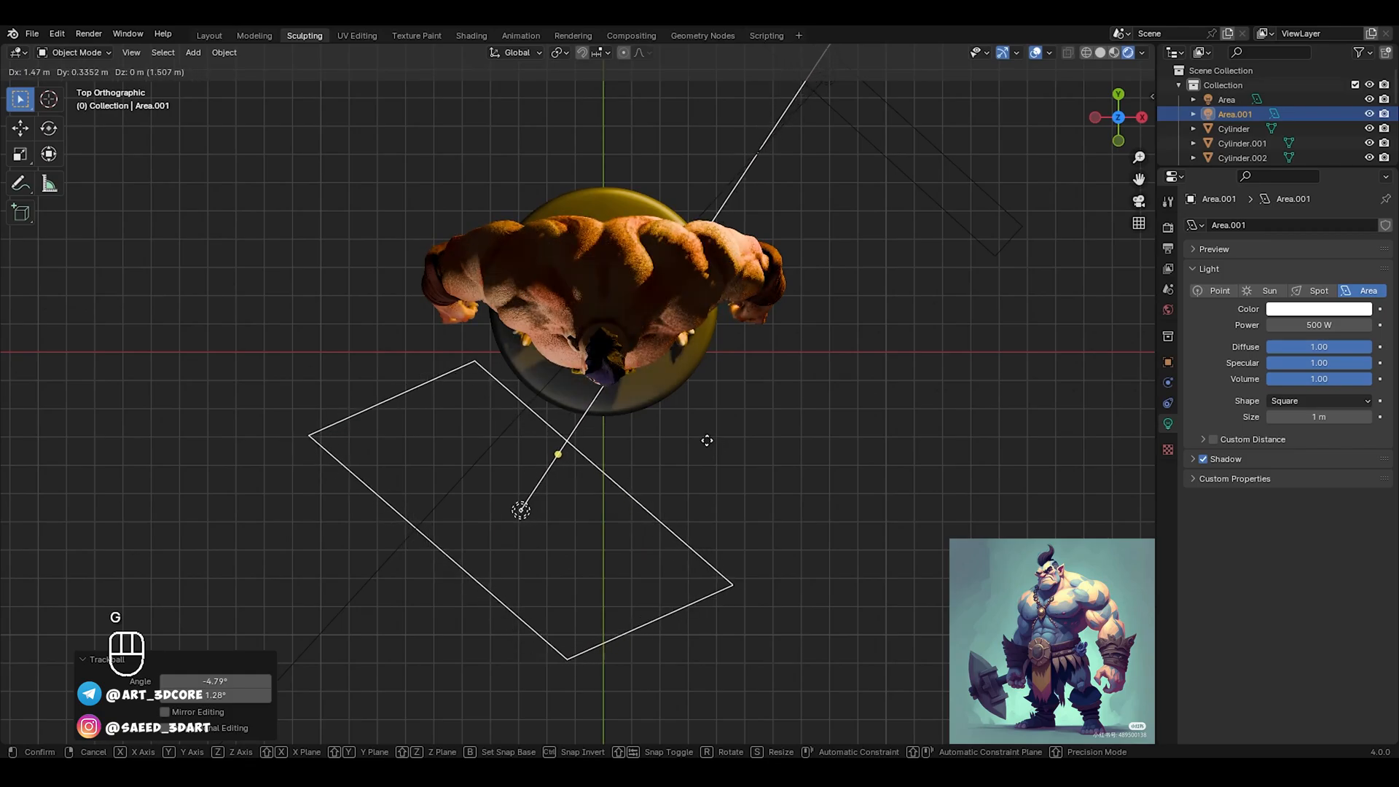
{"action": "left_click", "coordinate": [721, 434]}
Move the front area light about -1.80 m in X in the front view and trackball-rotate it by about -0.29° and -1.41°
{"action": "middle_click_drag", "start_coordinate": [624, 434], "coordinate": [817, 381], "text": "alt"}
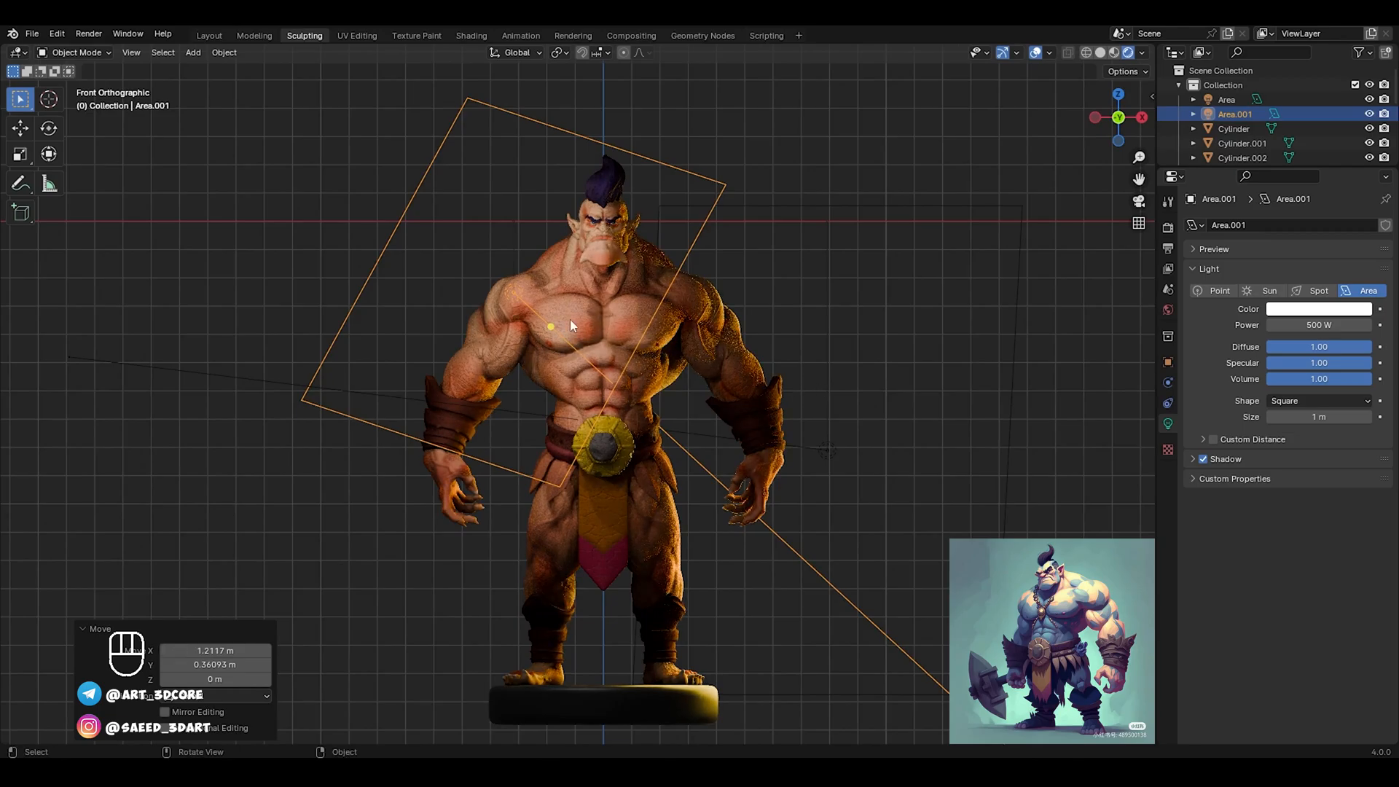
{"action": "key", "text": "g"}
{"action": "key", "text": "r"}
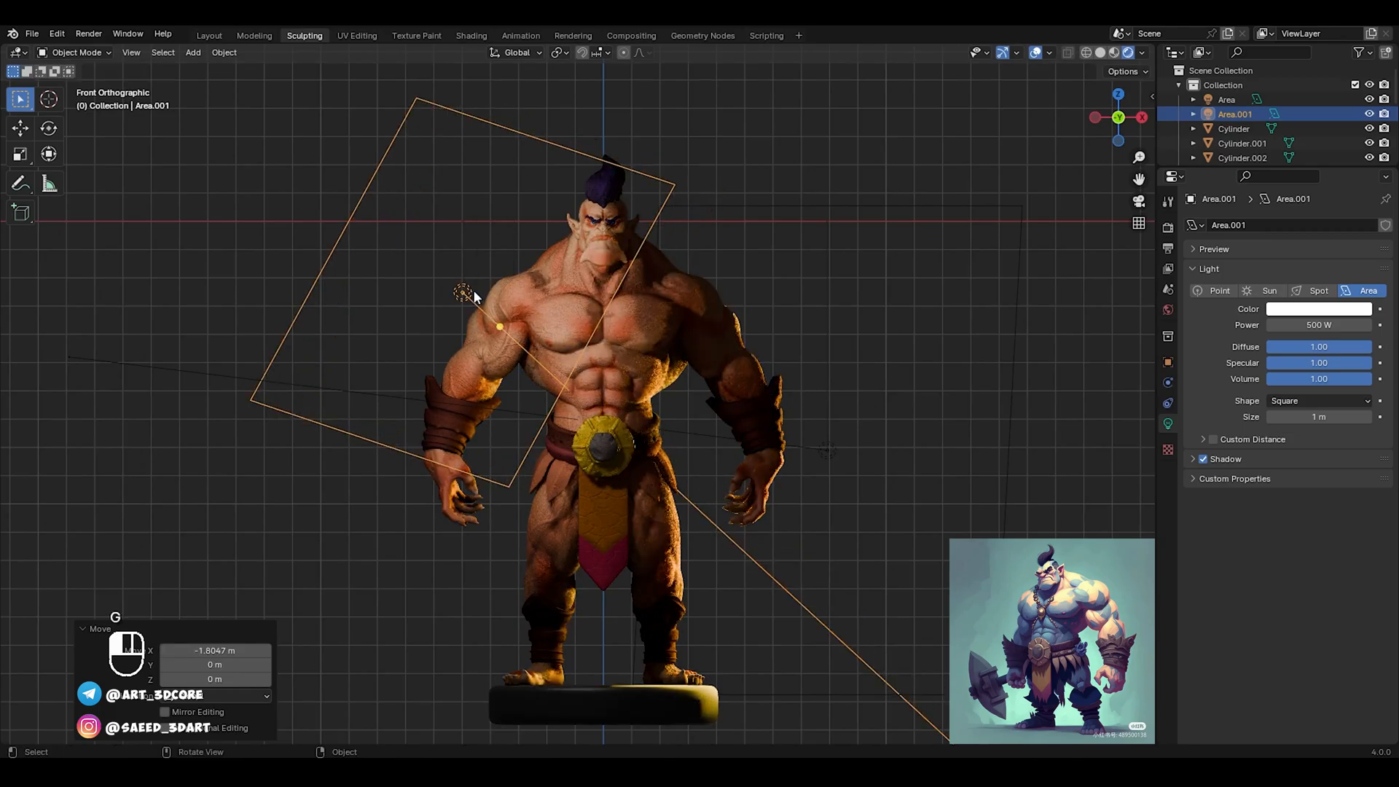
{"action": "key", "text": "r"}
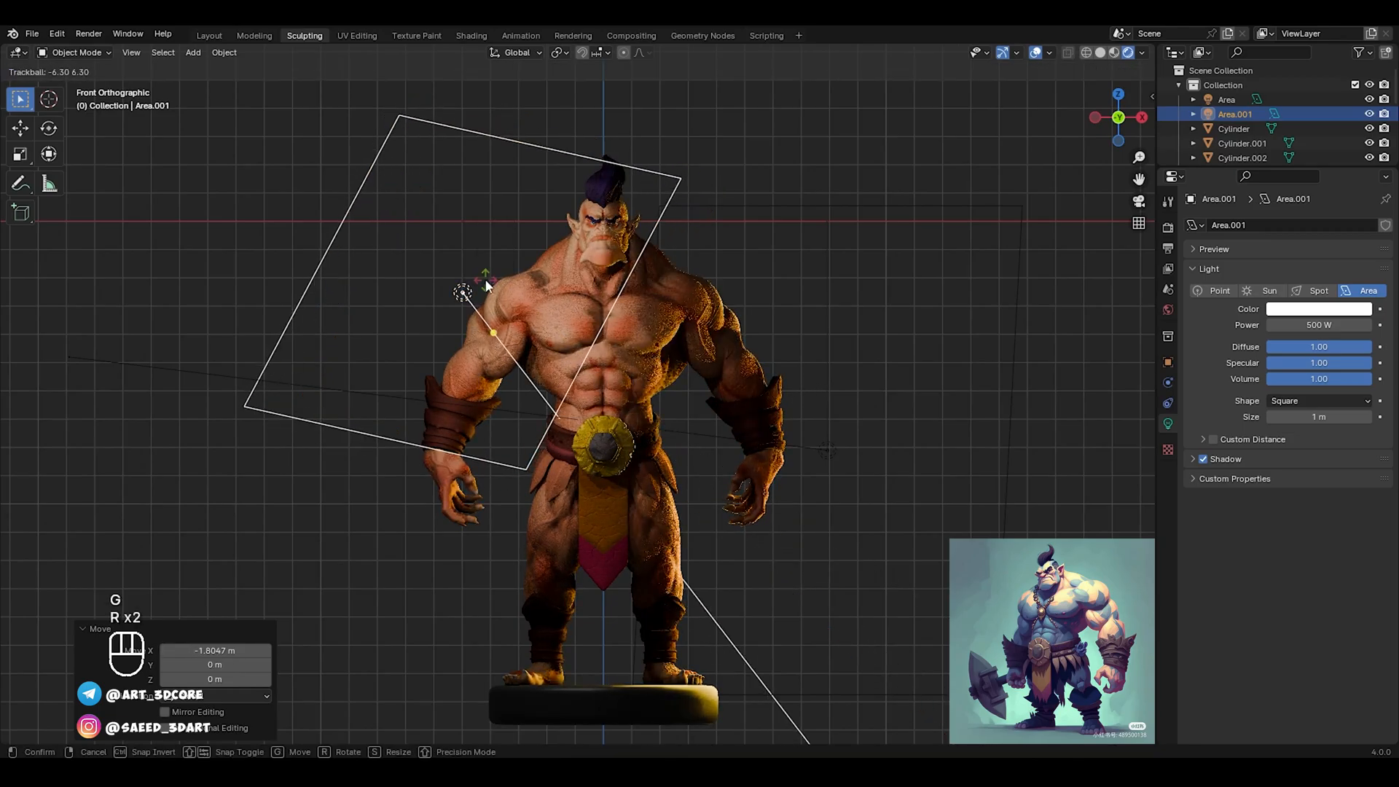
{"action": "left_click", "coordinate": [492, 300]}
{"action": "key", "text": "r"}
{"action": "key", "text": "r"}
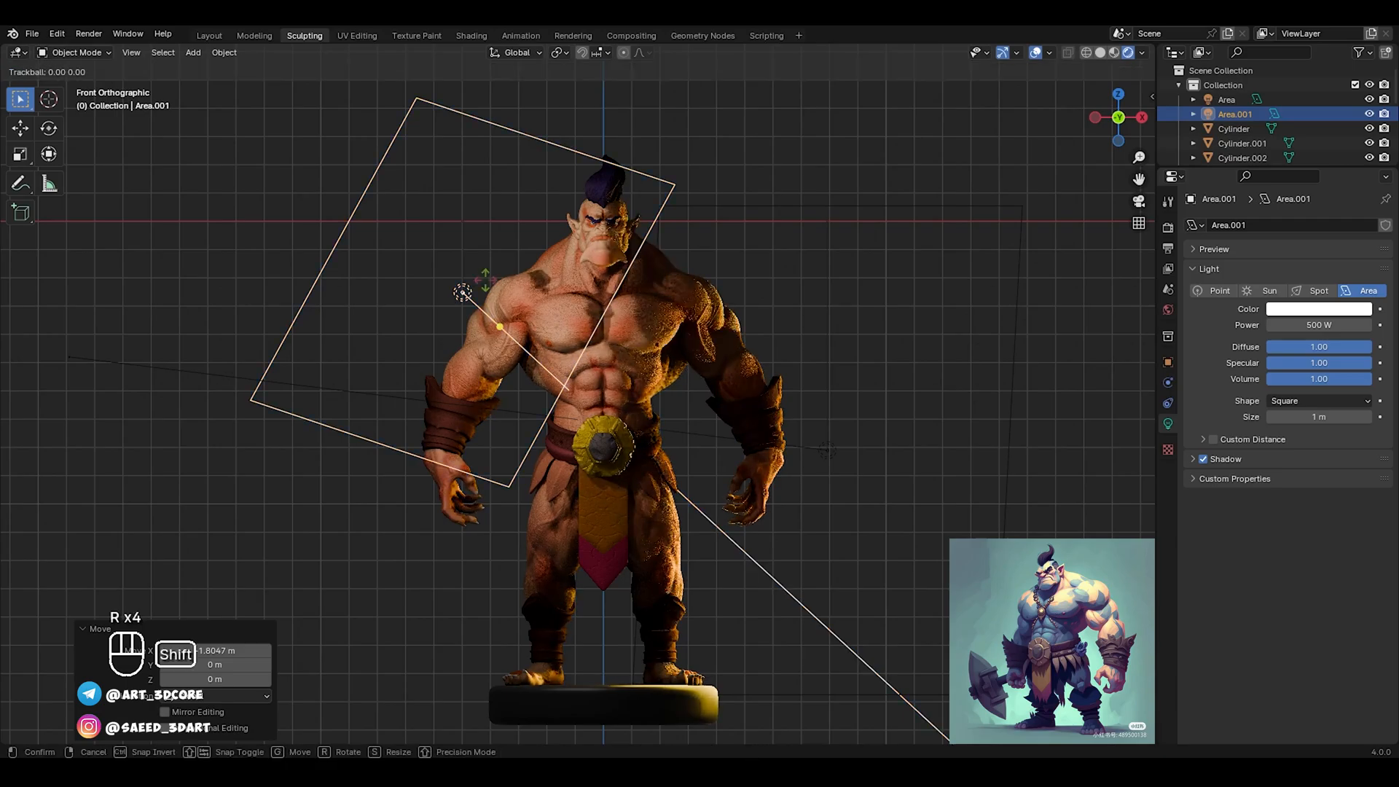
{"action": "left_click", "coordinate": [462, 292]}
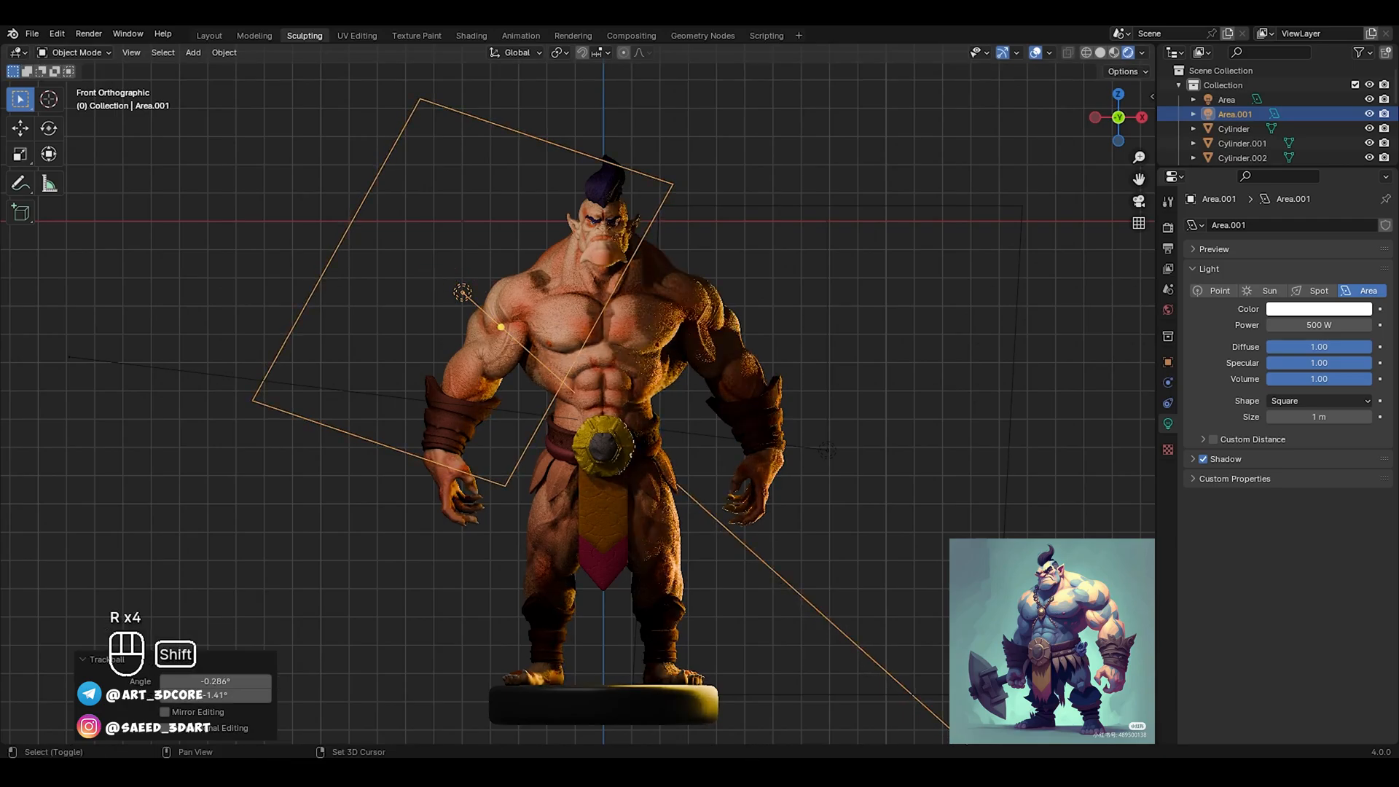
Rotate the front area light by about -4.2° in the front view and set its power to 400 W
{"action": "key", "text": "r"}
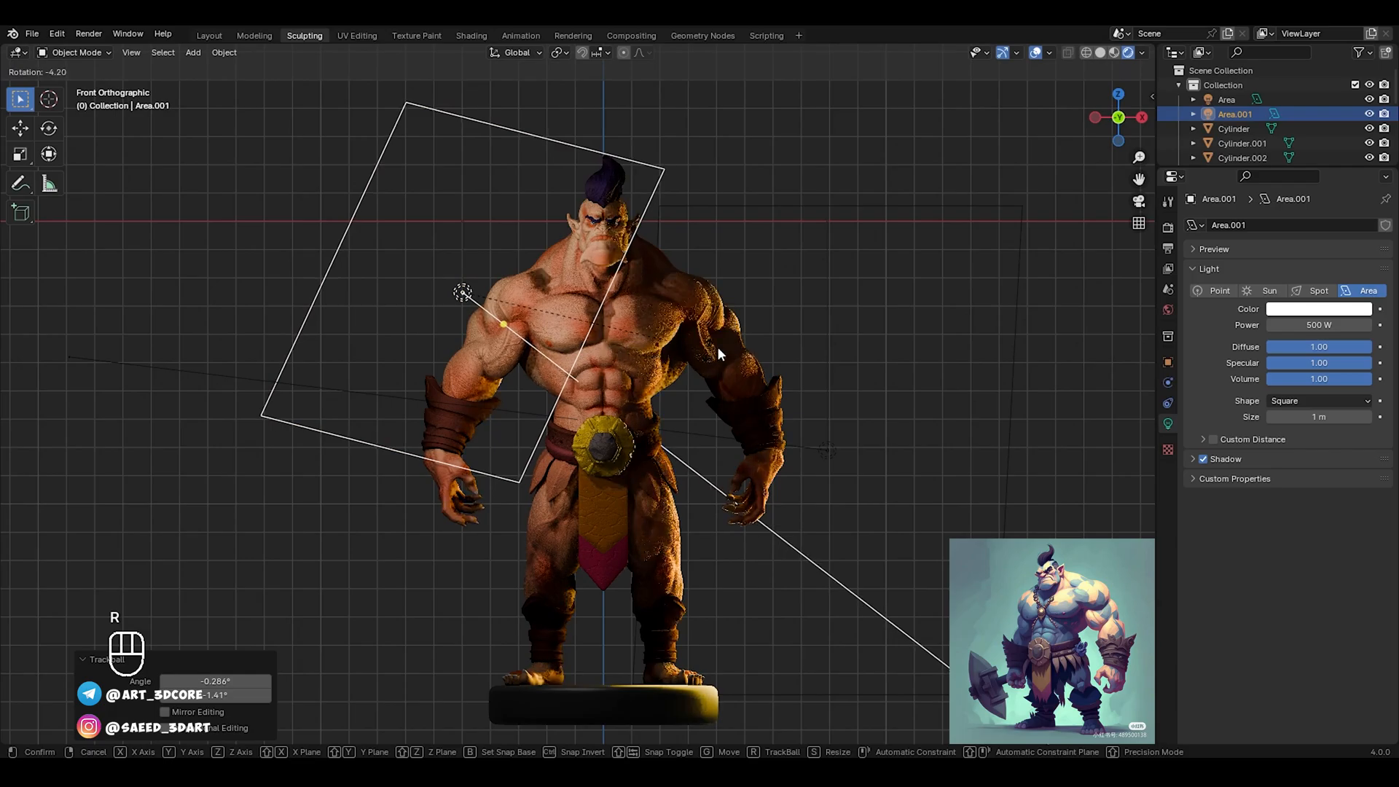
{"action": "left_click", "coordinate": [836, 367]}
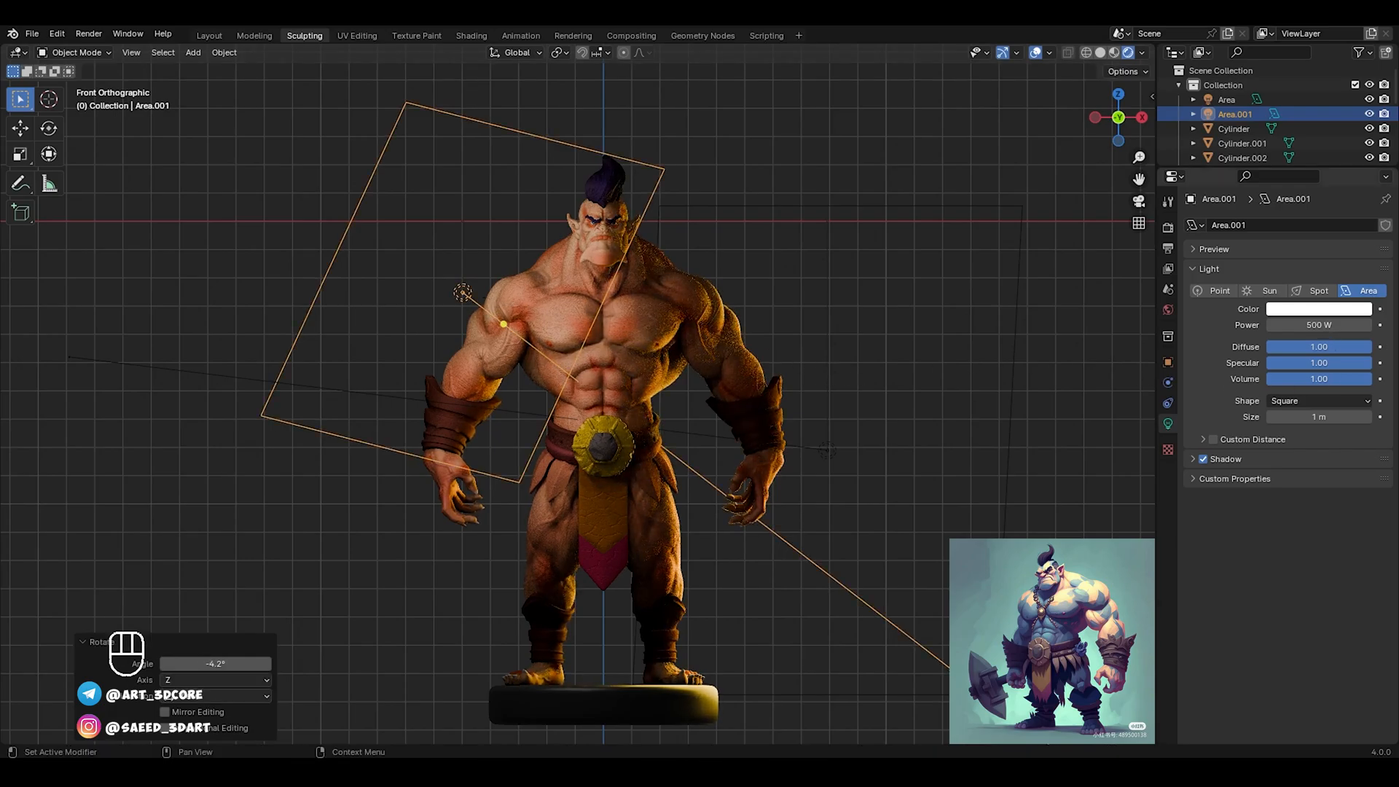
{"action": "key", "text": "Return"}
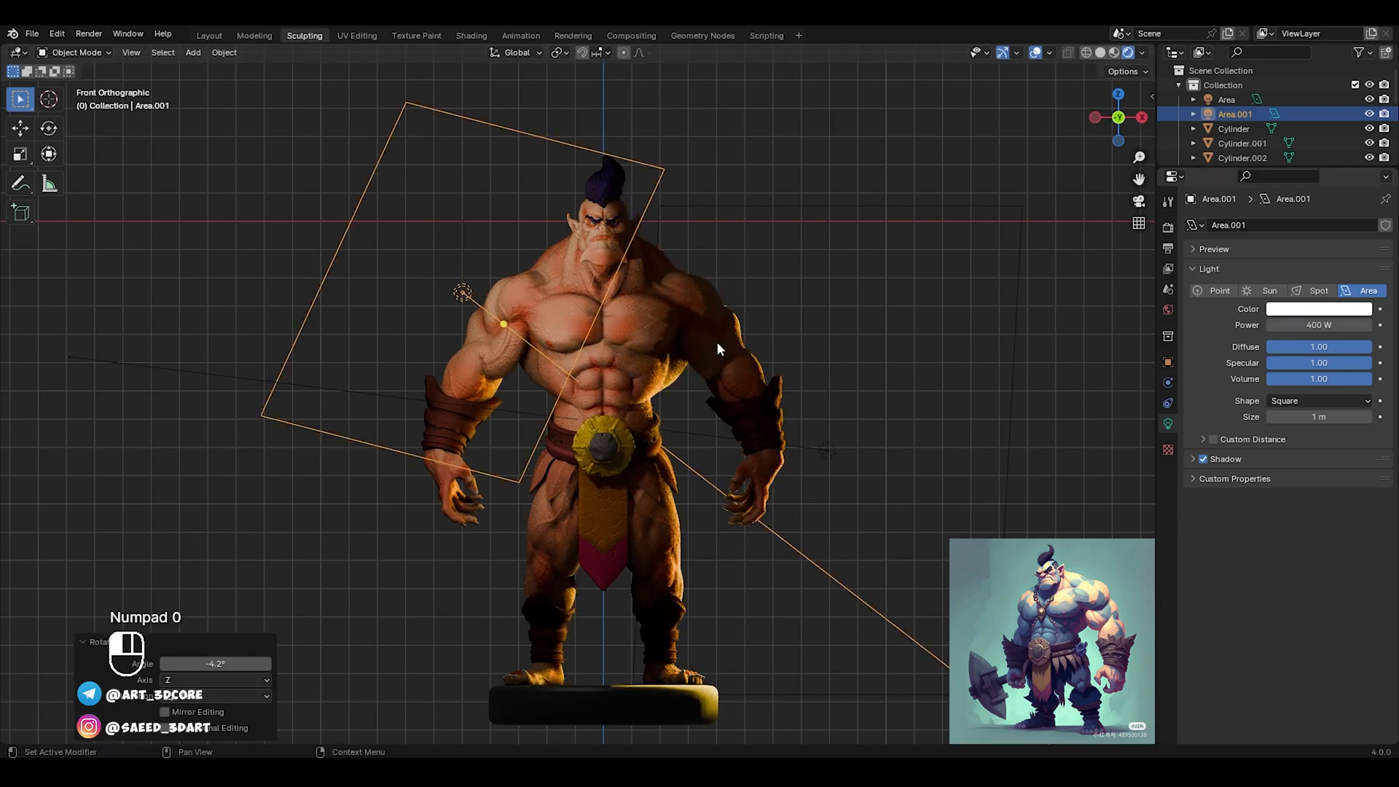
Hide the viewport overlays to inspect the lit character, restore them, and reselect the front area light
{"action": "left_click", "coordinate": [1043, 95]}
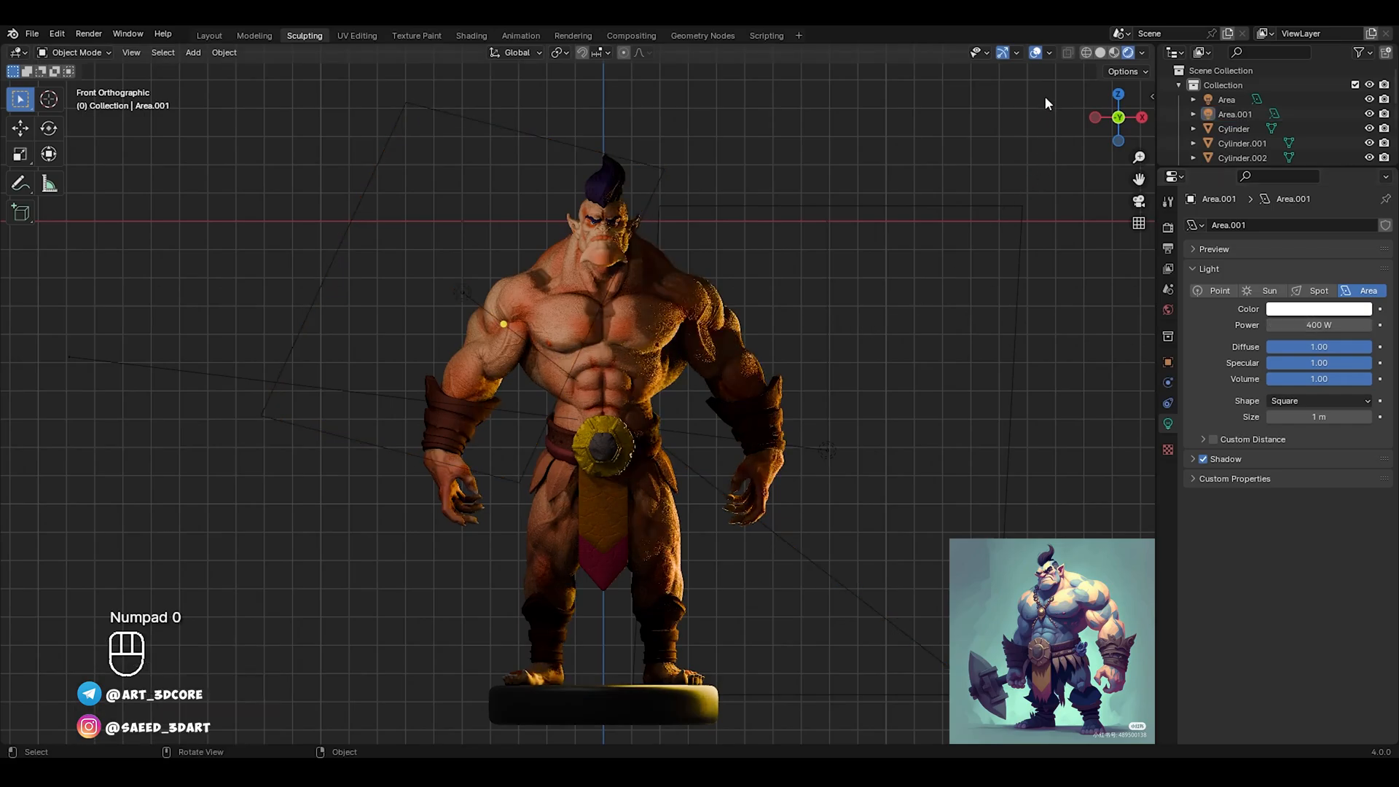
{"action": "left_click", "coordinate": [1035, 53]}
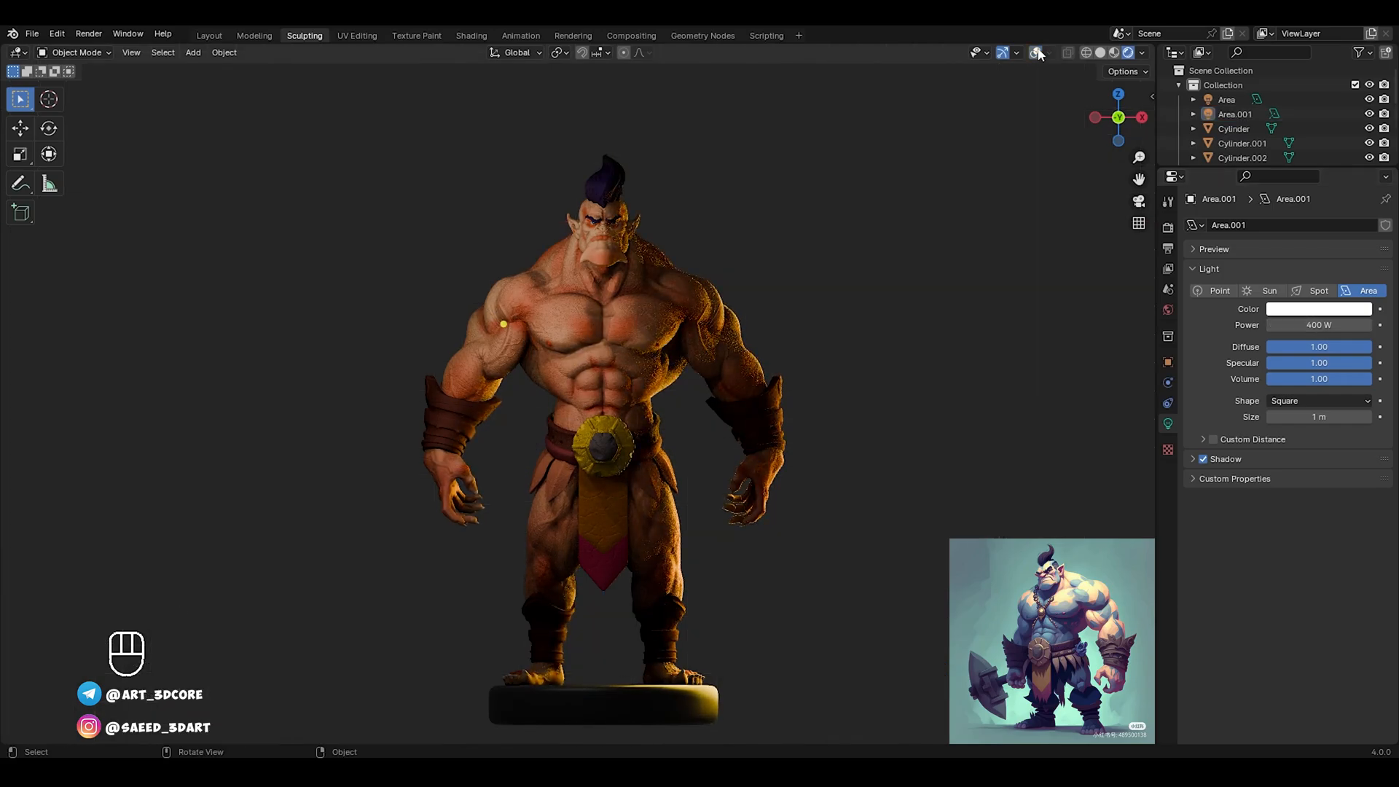
{"action": "left_click", "coordinate": [1036, 52]}
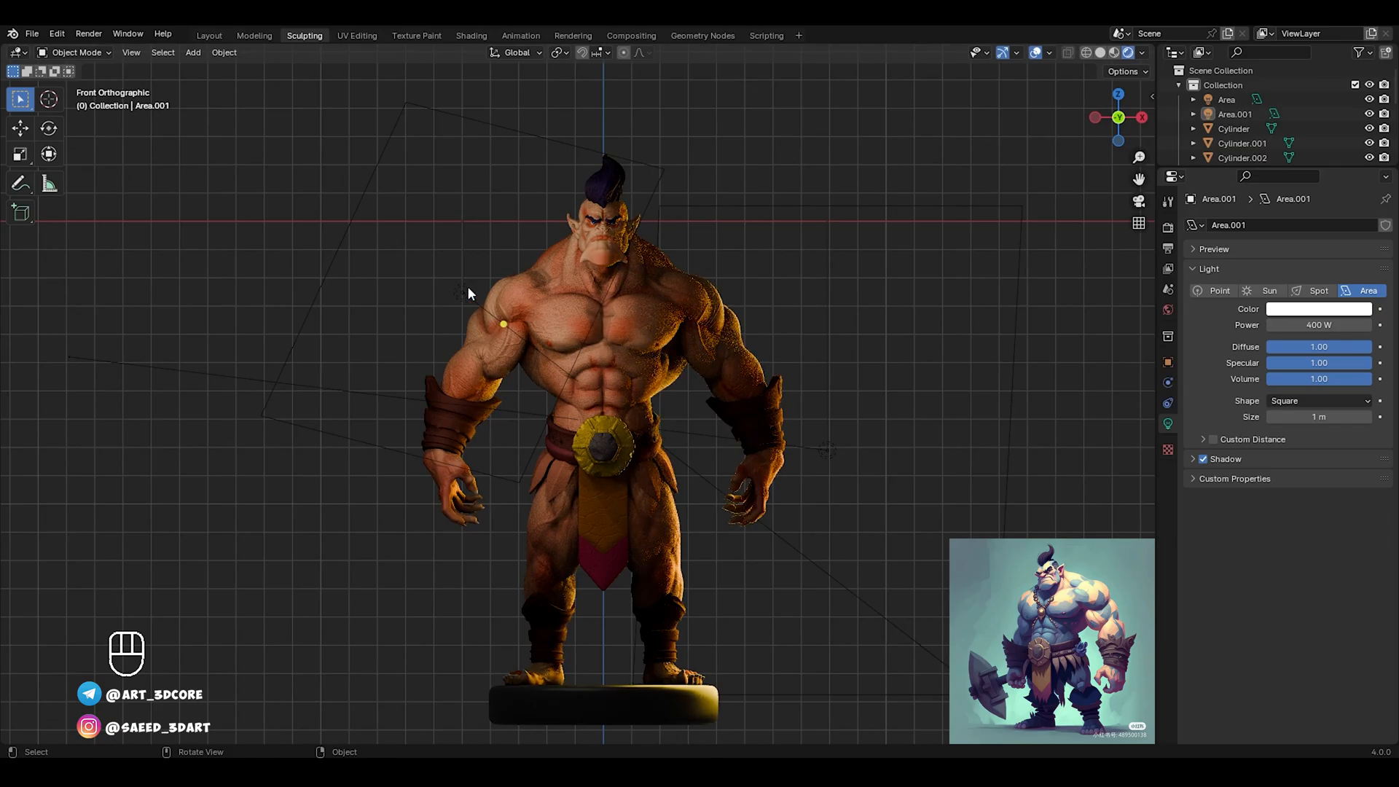
{"action": "left_click", "coordinate": [576, 371]}
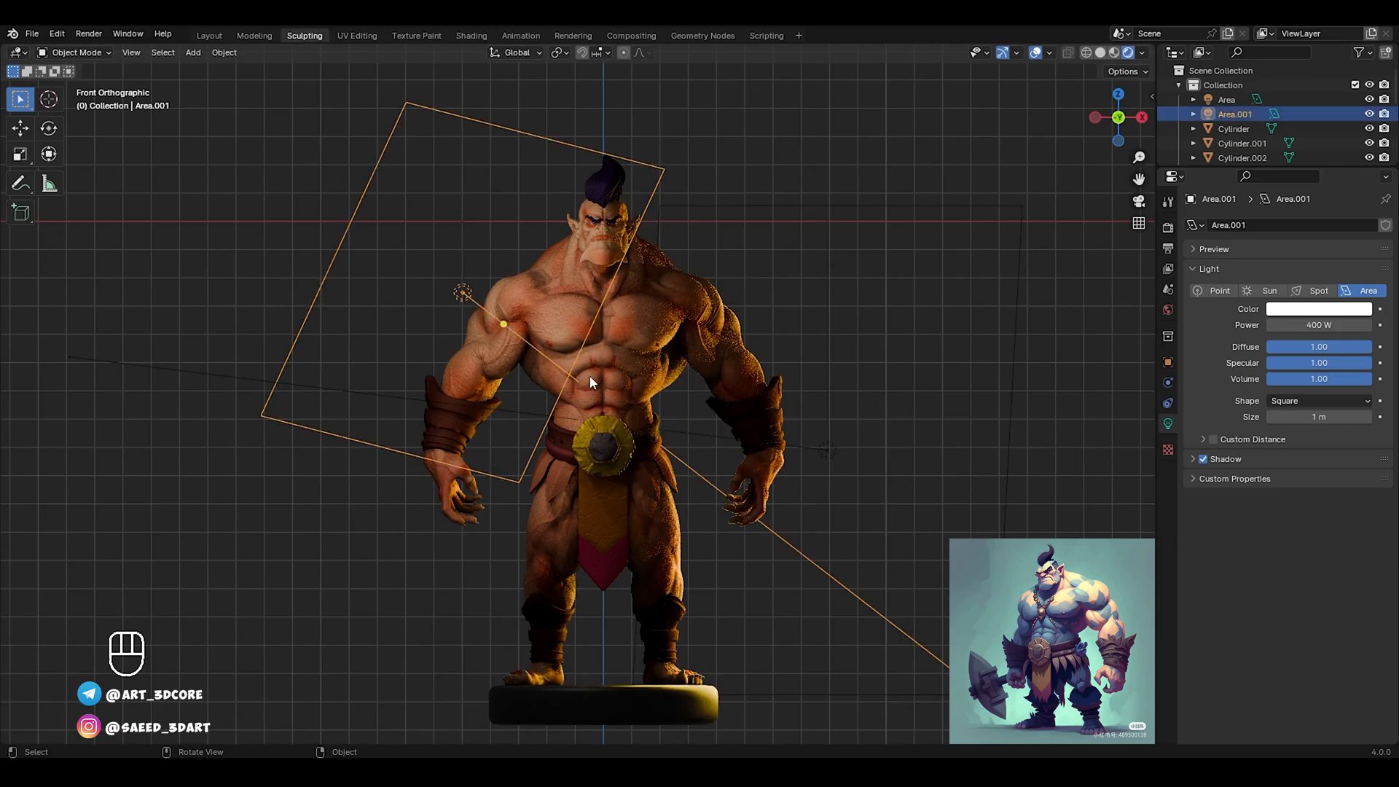
Switch to solid shading, duplicate the front area light, and clear the copy's location
{"action": "key", "text": "z"}
{"action": "middle_click_drag", "start_coordinate": [688, 486], "coordinate": [644, 429], "text": "shift"}
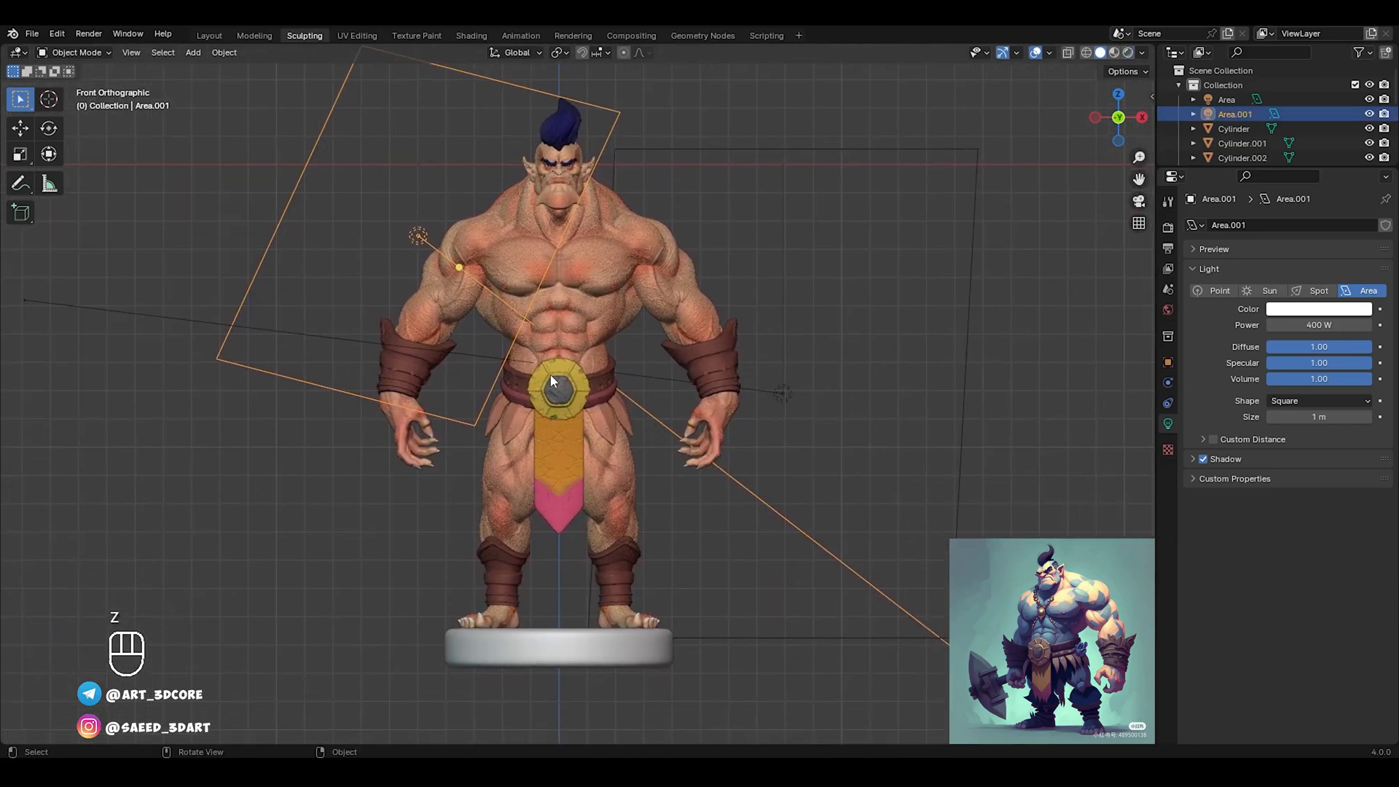
{"action": "key", "text": "shift+d"}
{"action": "left_click", "coordinate": [681, 609]}
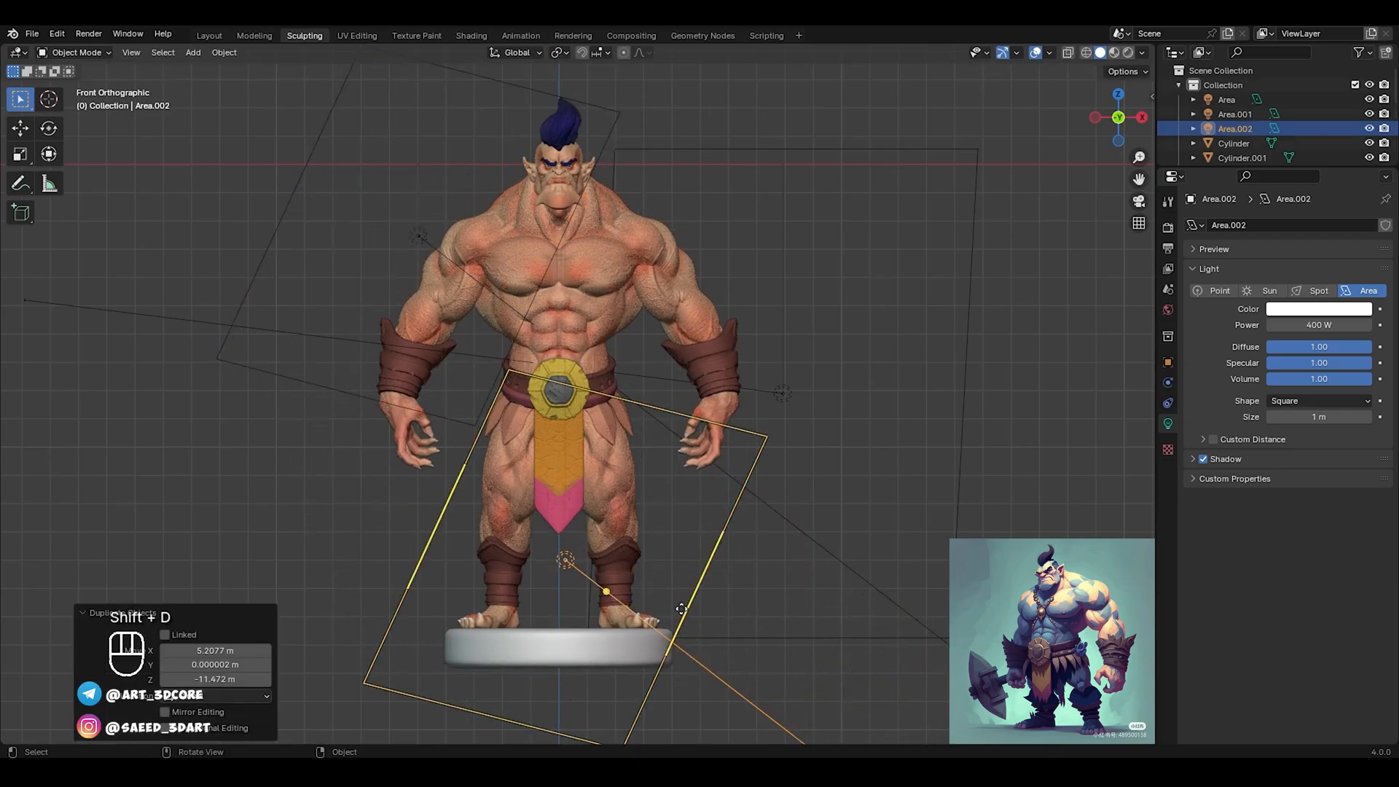
{"action": "key", "text": "alt+g"}
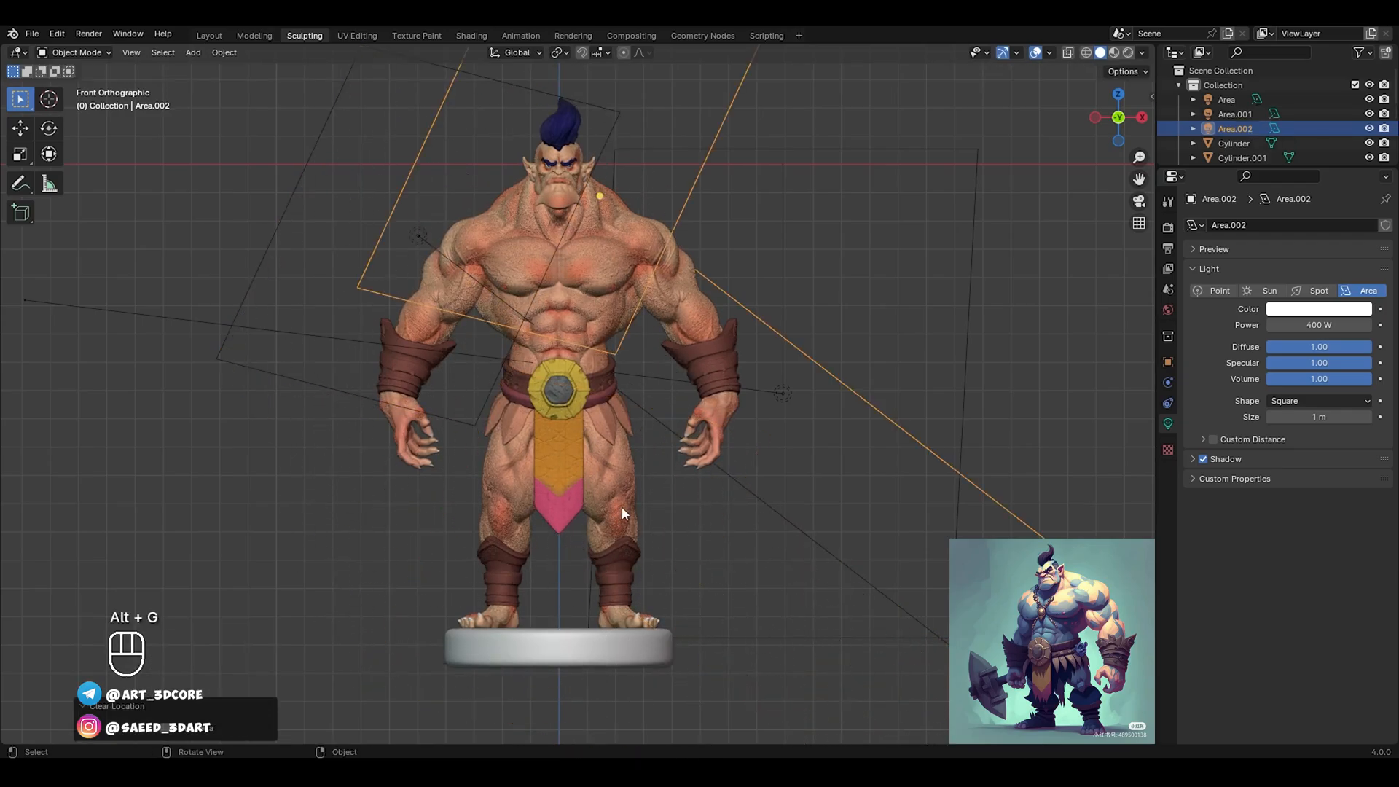
Lower the duplicated light about 14.4 m along the Z axis and clear its rotation
{"action": "key", "text": "g"}
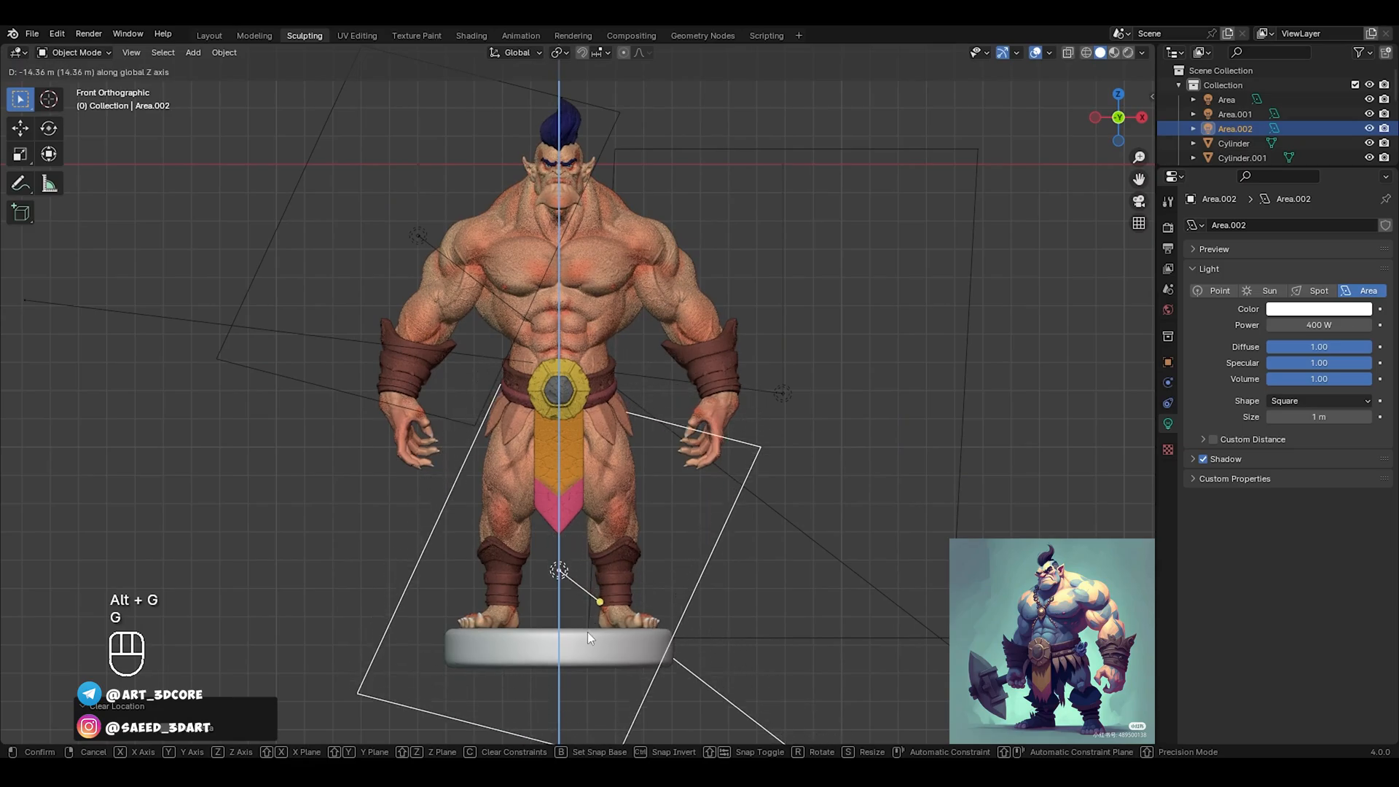
{"action": "left_click", "coordinate": [600, 615]}
{"action": "key", "text": "alt+r"}
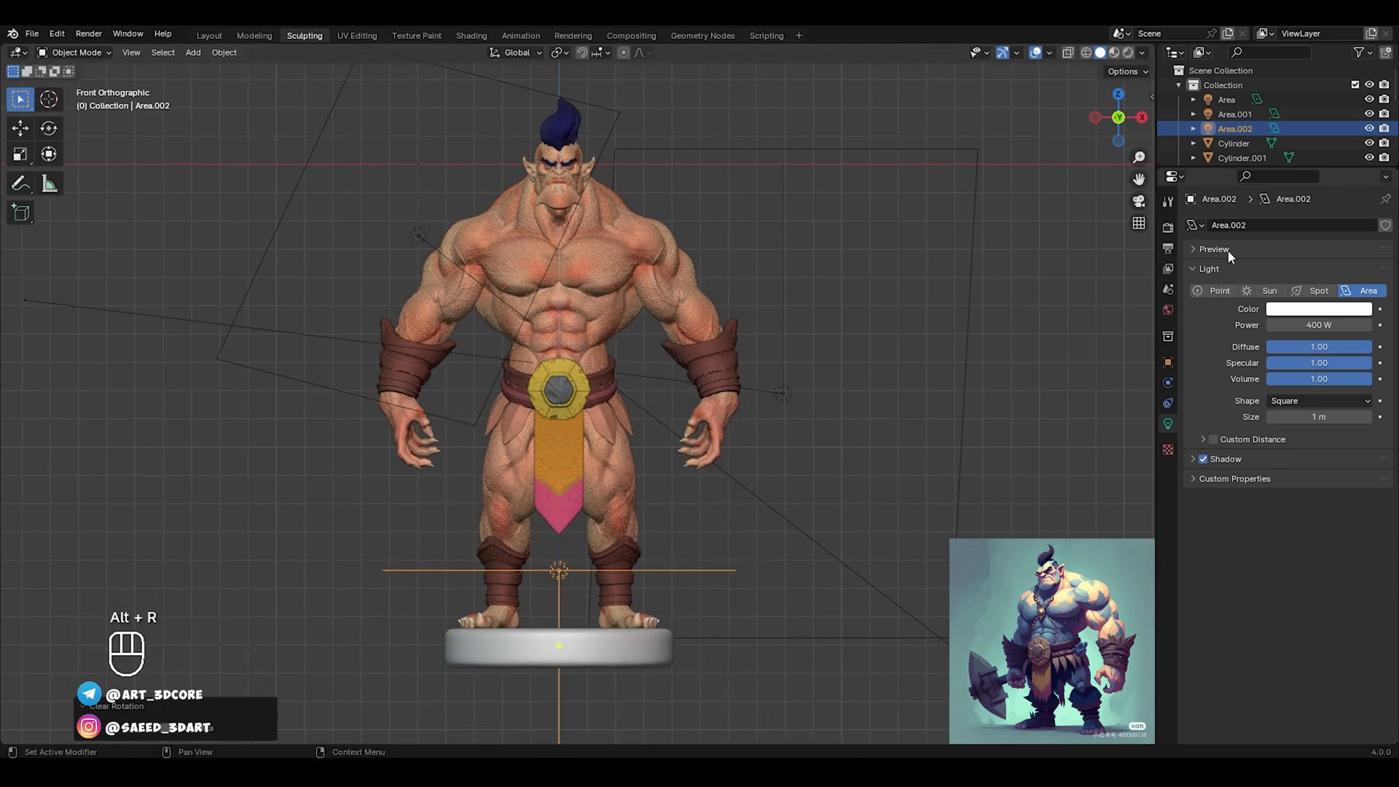
Change the duplicated light to a Sun light in rendered shading and set its strength to 4
{"action": "left_click", "coordinate": [1264, 295]}
{"action": "left_click", "coordinate": [702, 536]}
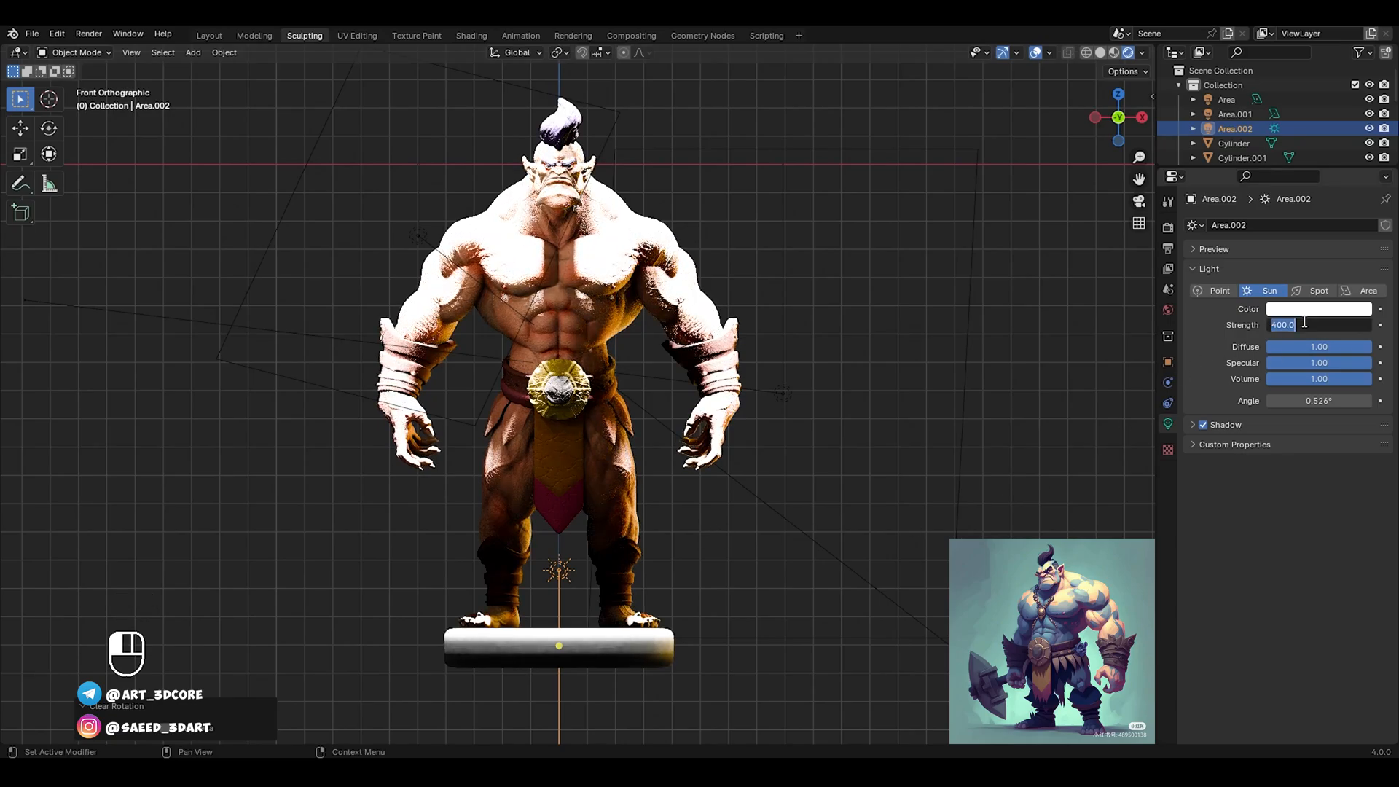
{"action": "left_click", "coordinate": [1304, 322]}
{"action": "type", "text": "4"}
{"action": "key", "text": "Return"}
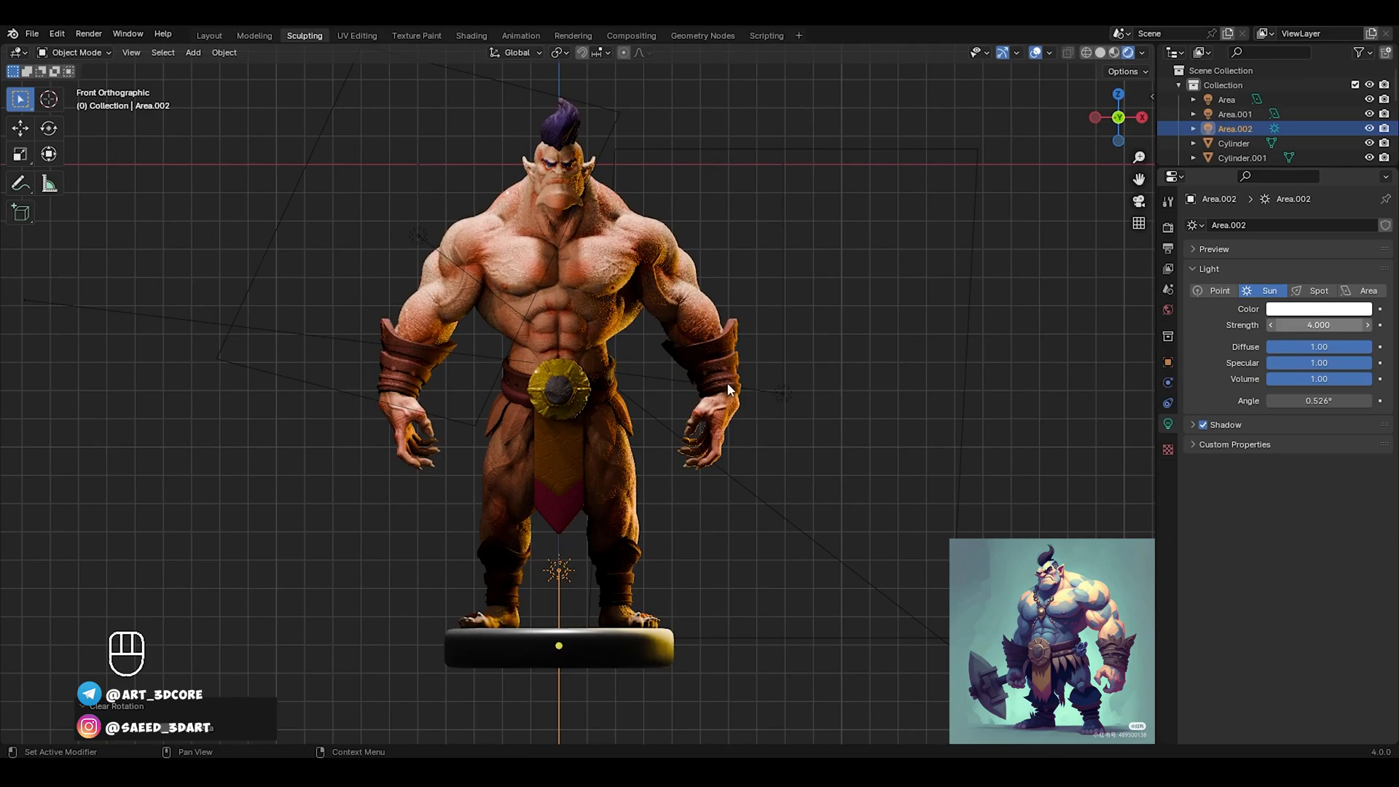
Move the sun light about 1.47 m in Y and -0.80 m in Z in the right view
{"action": "middle_click_drag", "start_coordinate": [641, 395], "coordinate": [666, 475], "text": "alt"}
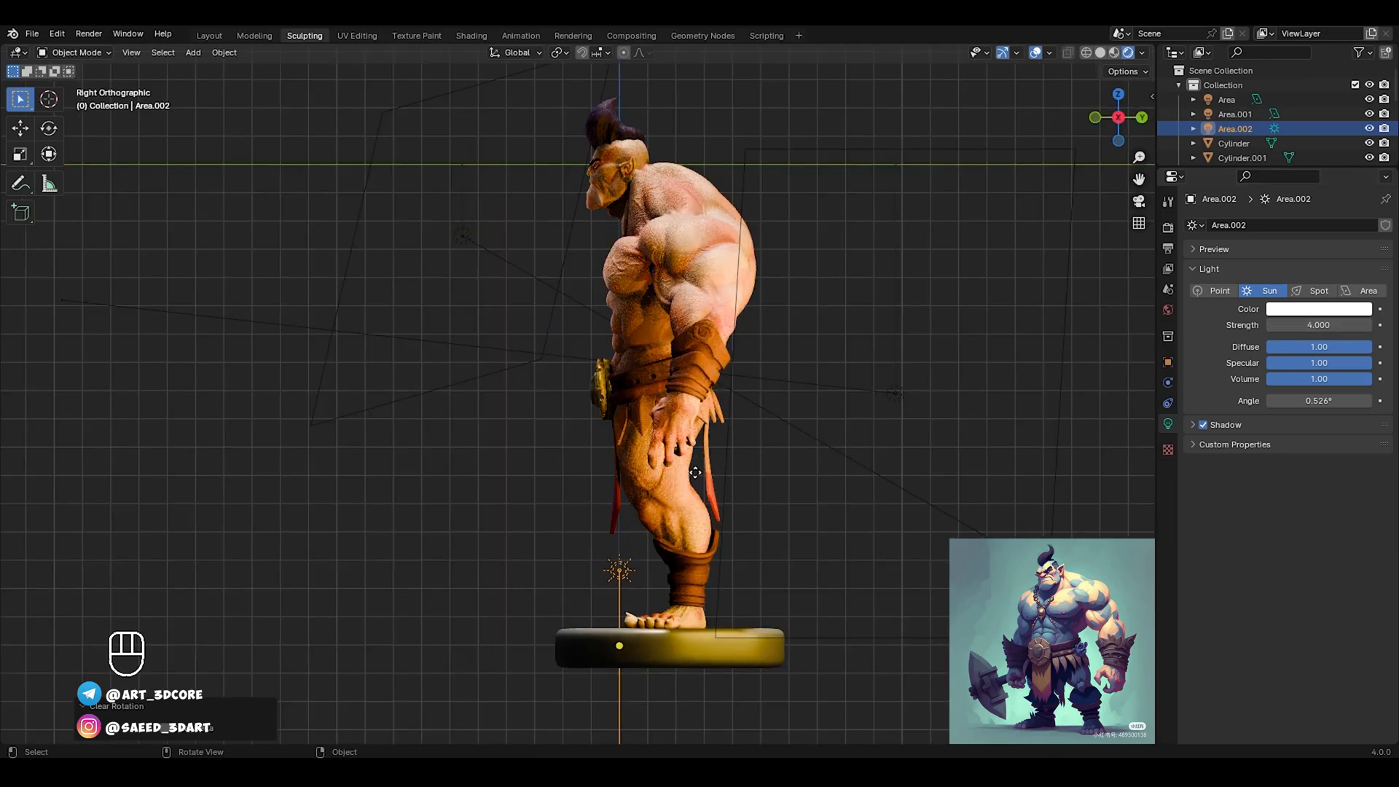
{"action": "key", "text": "g"}
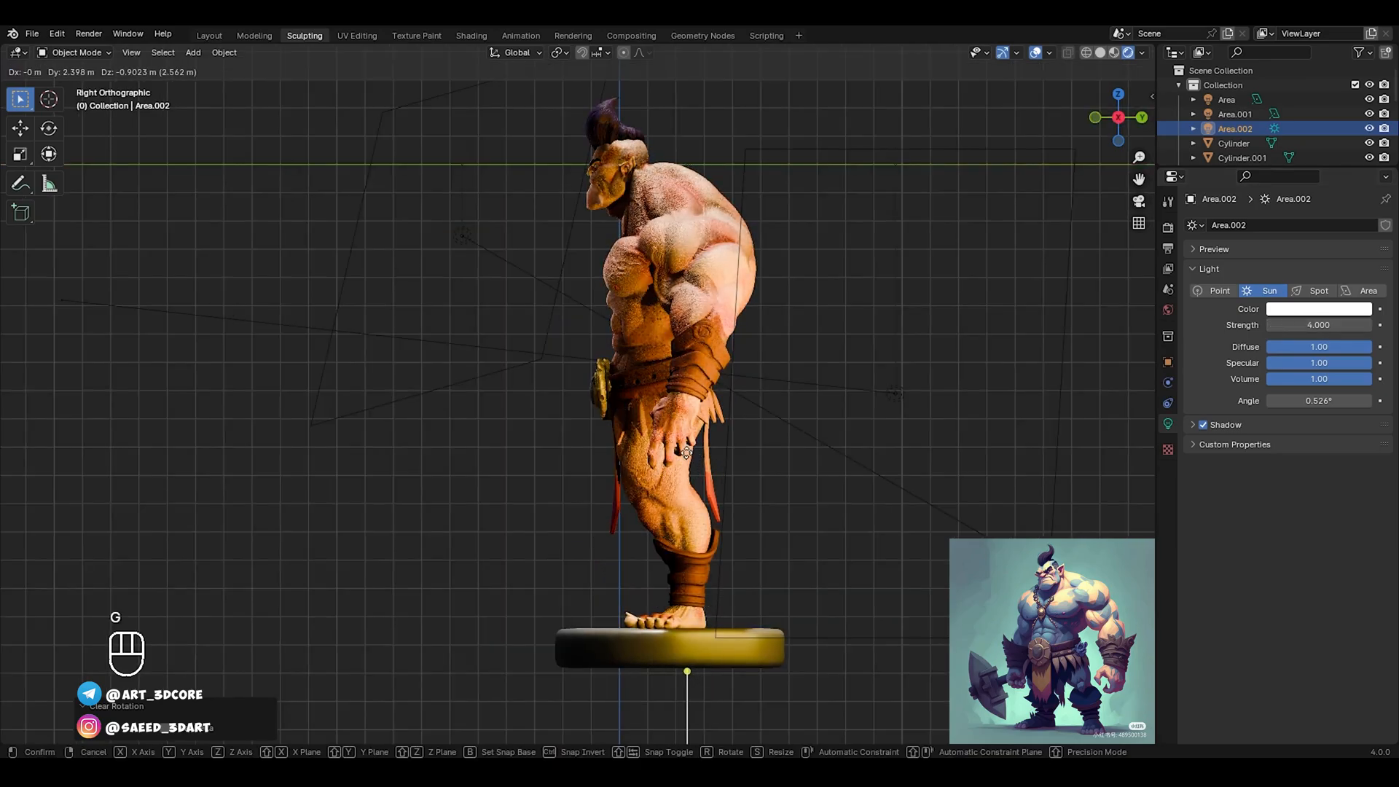
{"action": "left_click", "coordinate": [1011, 462]}
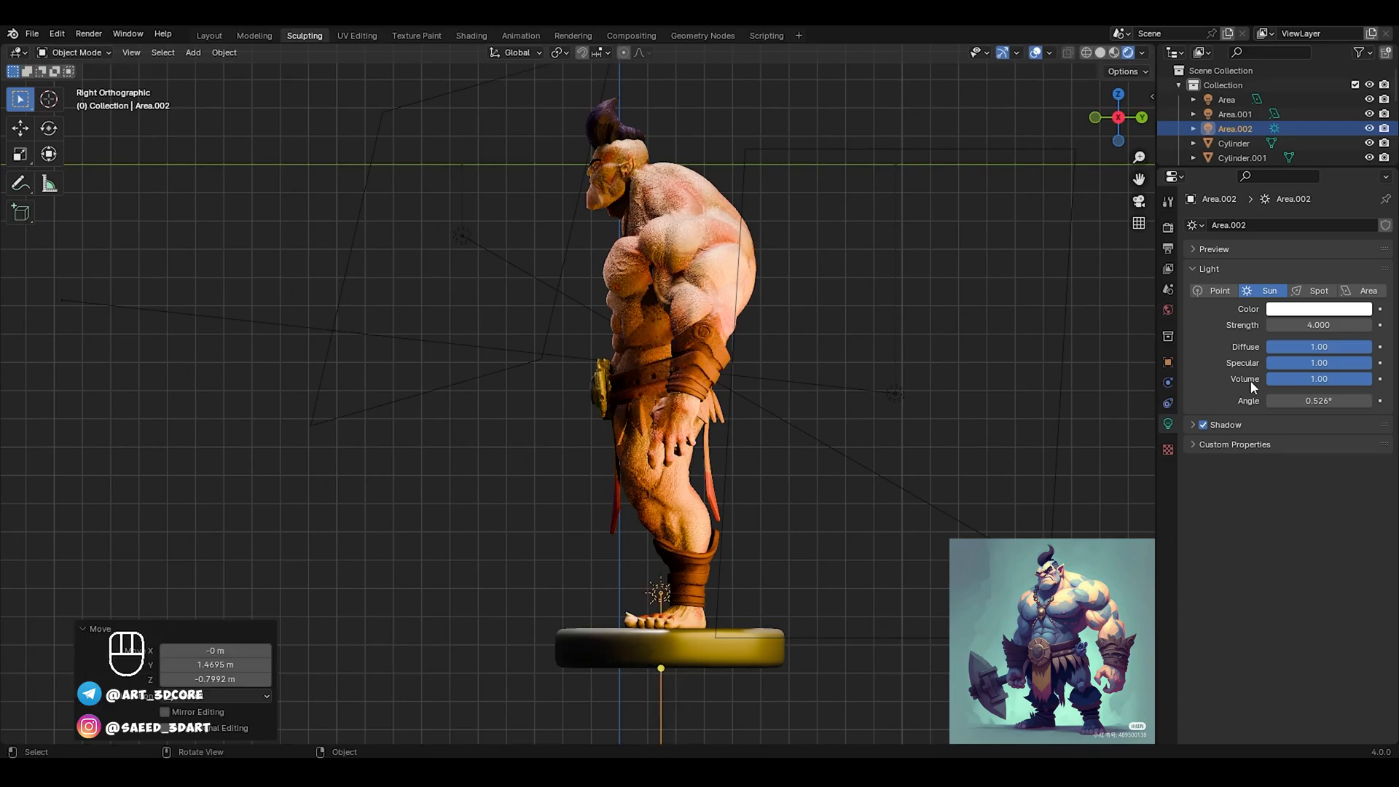
Color the sun light blue with hue about 0.614 and saturation about 0.828, and check the ogre from the front
{"action": "left_click", "coordinate": [1340, 308]}
{"action": "left_click", "coordinate": [1305, 129]}
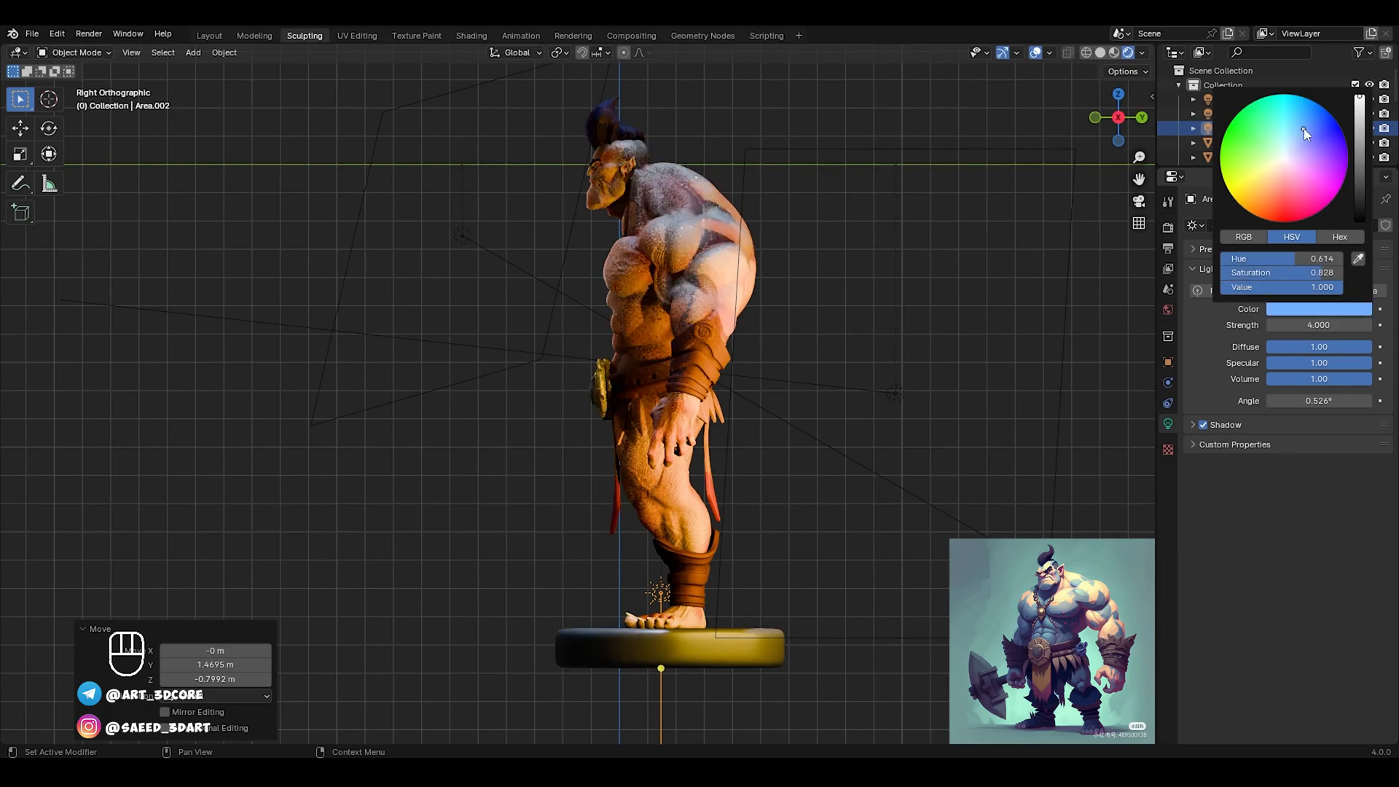
{"action": "middle_click_drag", "start_coordinate": [893, 326], "coordinate": [919, 321], "text": "alt"}
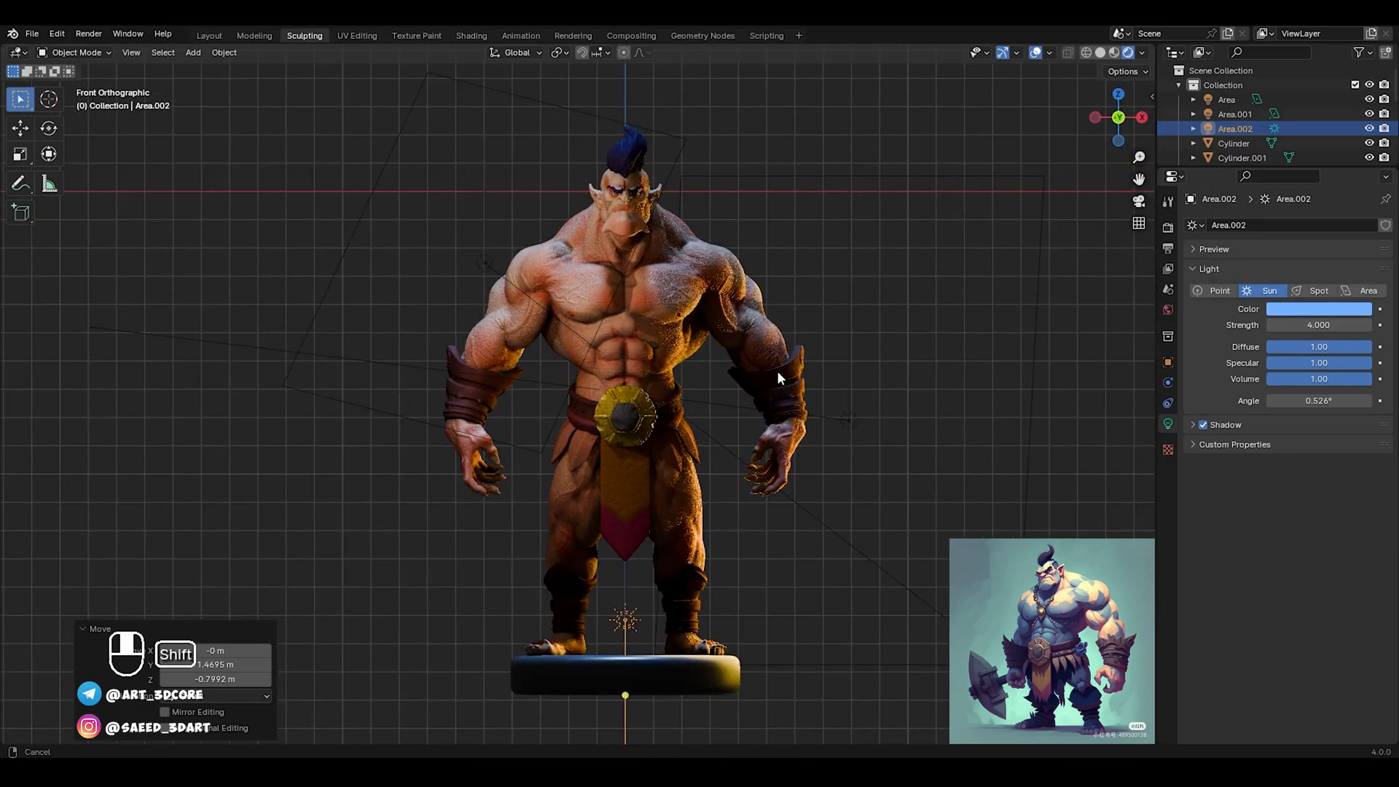
{"action": "middle_click_drag", "start_coordinate": [751, 483], "coordinate": [753, 482], "text": "ctrl"}
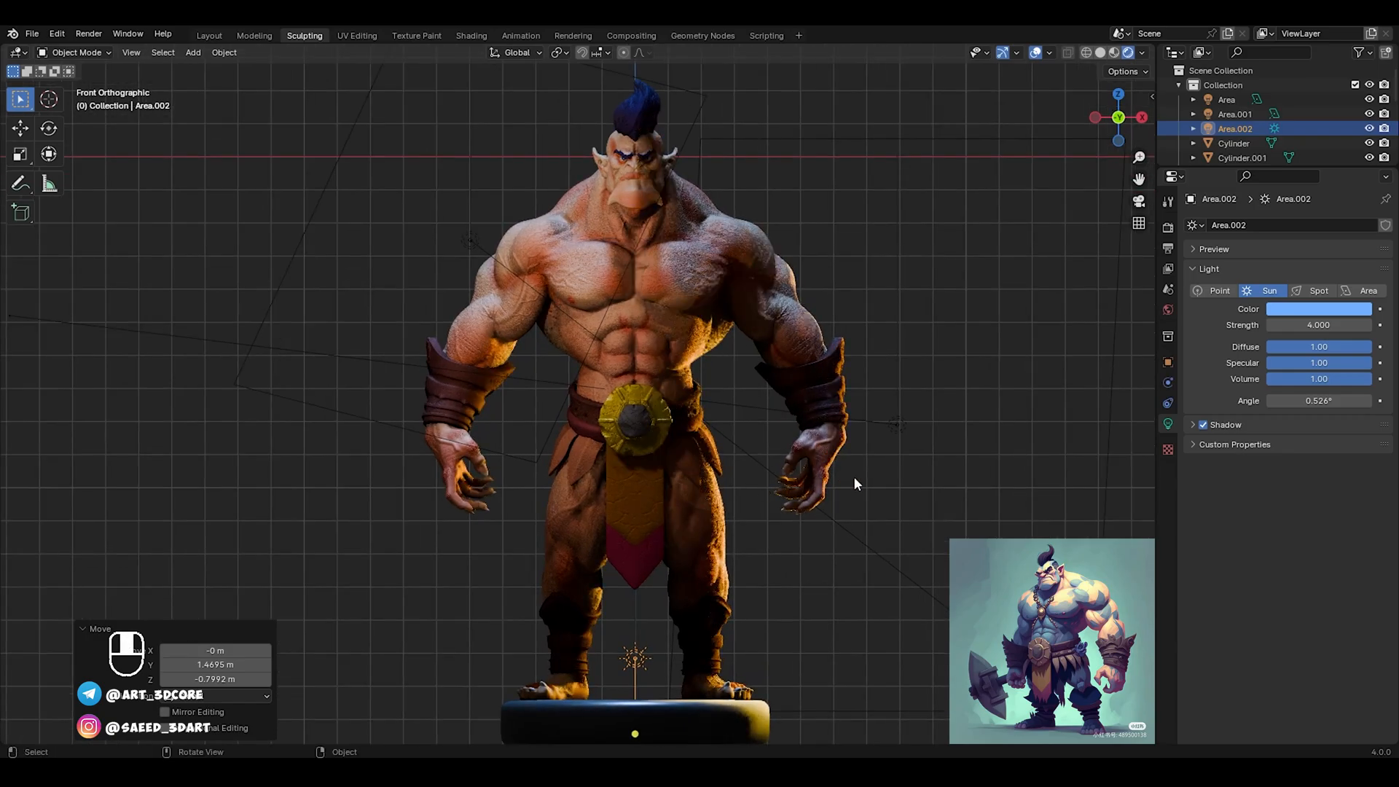
{"action": "middle_click_drag", "start_coordinate": [837, 466], "coordinate": [838, 459], "text": "shift"}
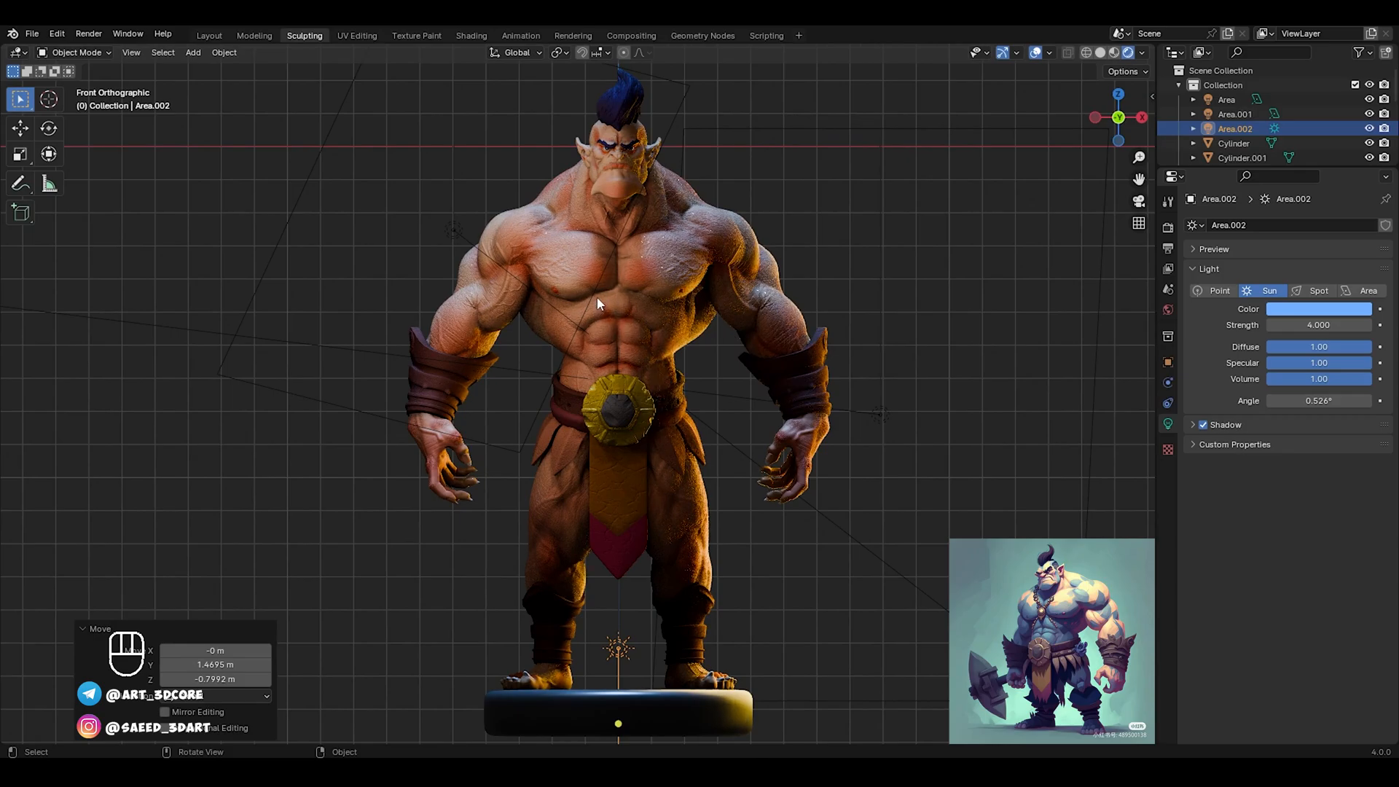
Select the ogre's body and switch it to Sculpt Mode in solid shading
{"action": "left_click", "coordinate": [667, 268]}
{"action": "middle_click_drag", "start_coordinate": [664, 264], "coordinate": [645, 309], "text": "shift"}
{"action": "key", "text": "ctrl+Tab"}
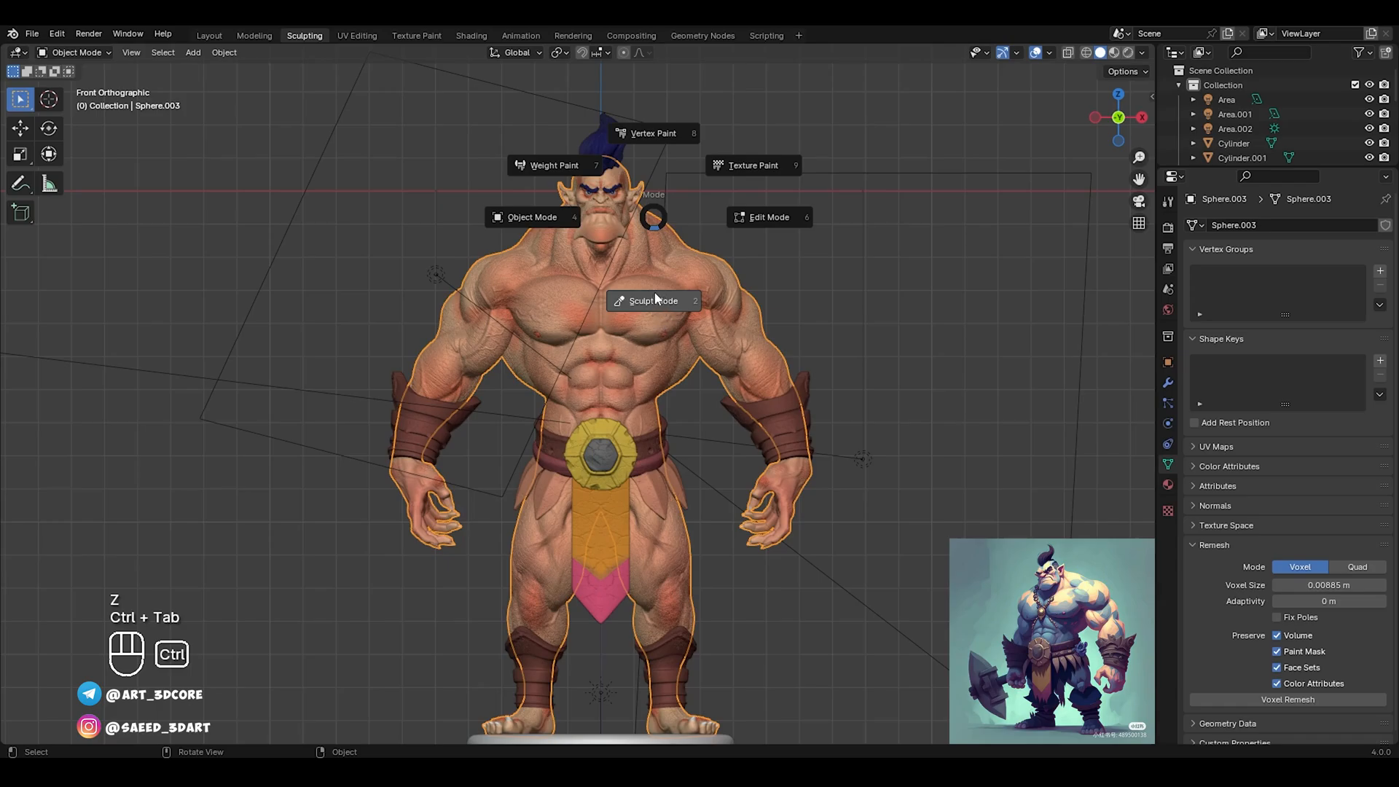
{"action": "left_click", "coordinate": [636, 323]}
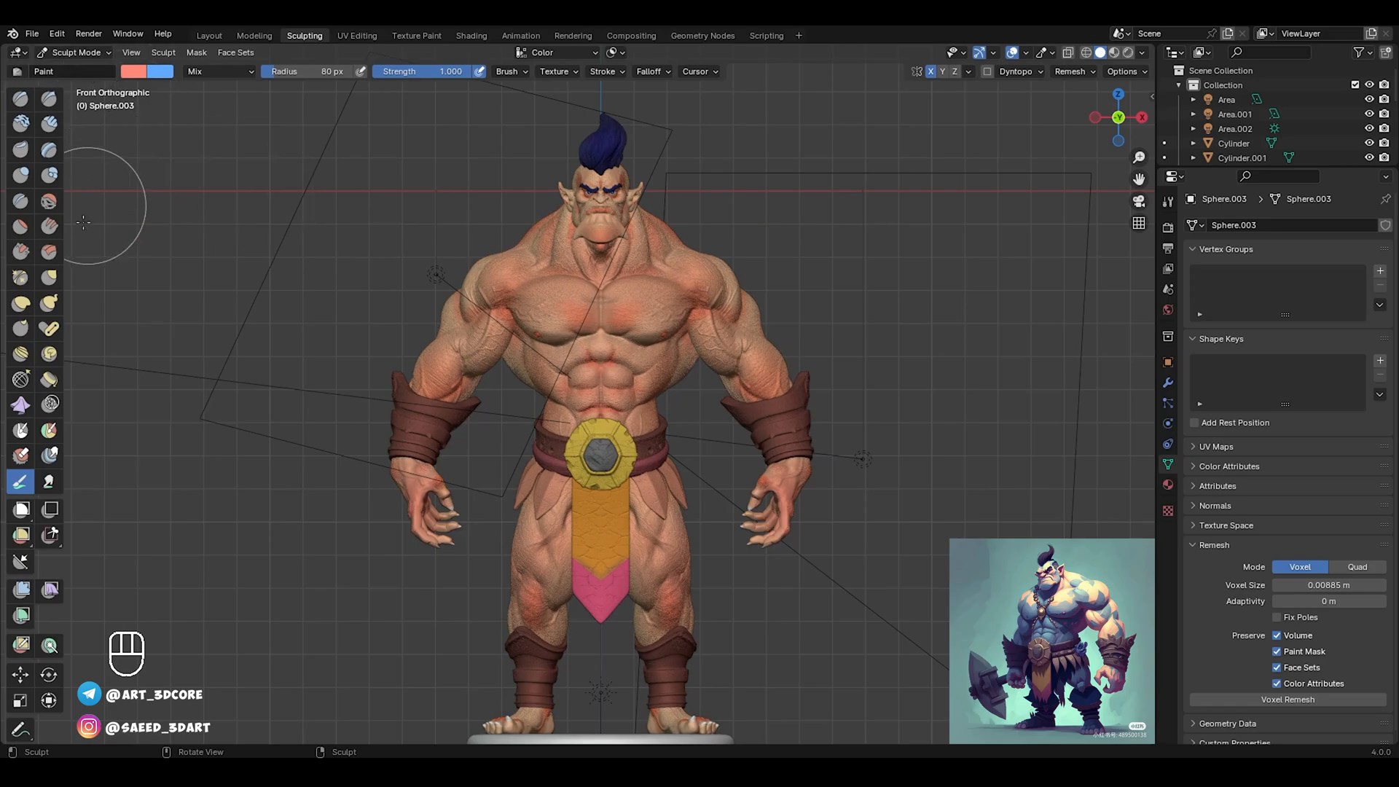
Darken the body's painted colors with the Brightness color filter at about -0.109
{"action": "left_click", "coordinate": [26, 618]}
{"action": "left_click", "coordinate": [76, 73]}
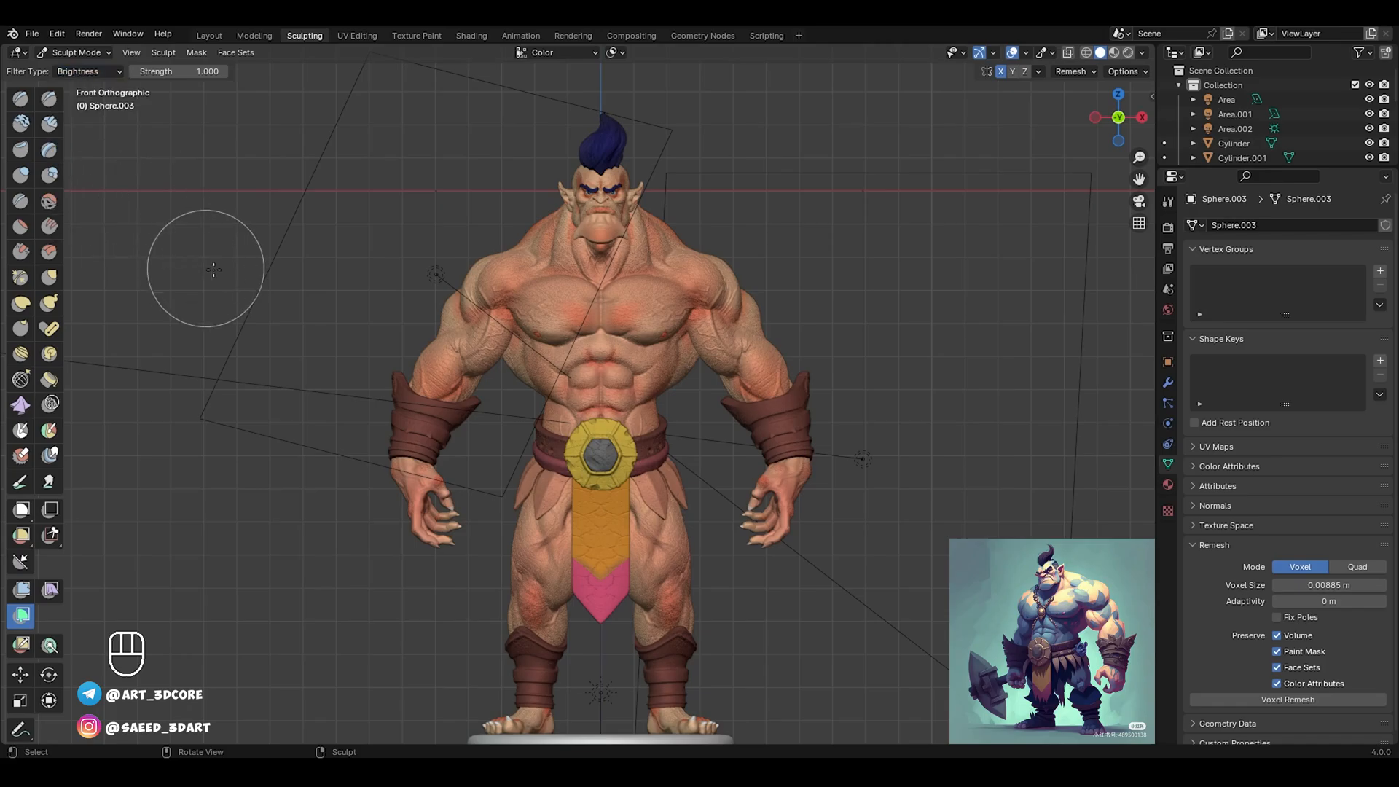
{"action": "left_click_drag", "start_coordinate": [252, 264], "coordinate": [252, 264]}
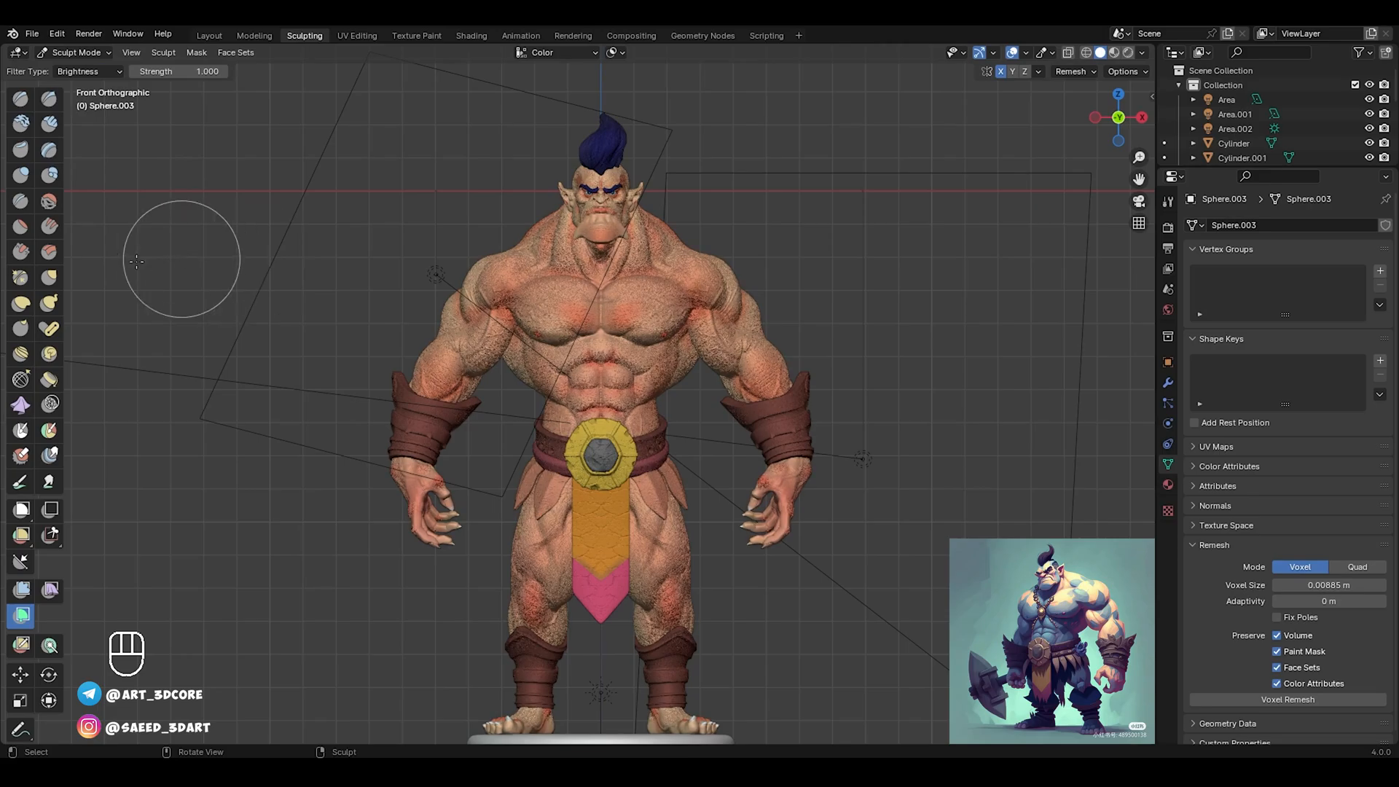
{"action": "left_click_drag", "start_coordinate": [137, 261], "coordinate": [123, 256]}
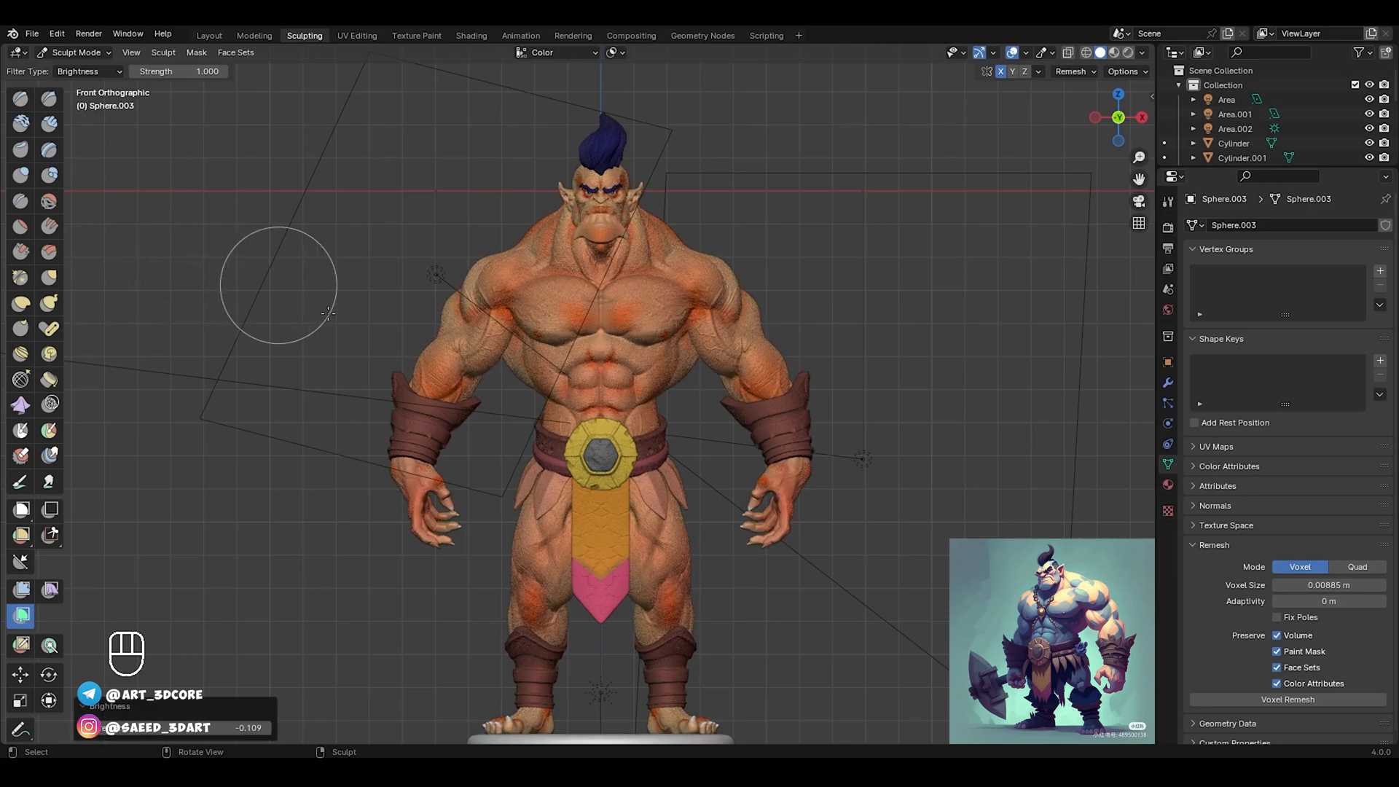
Inspect the adjusted skin colors in rendered shading and return to solid shading
{"action": "key", "text": "z"}
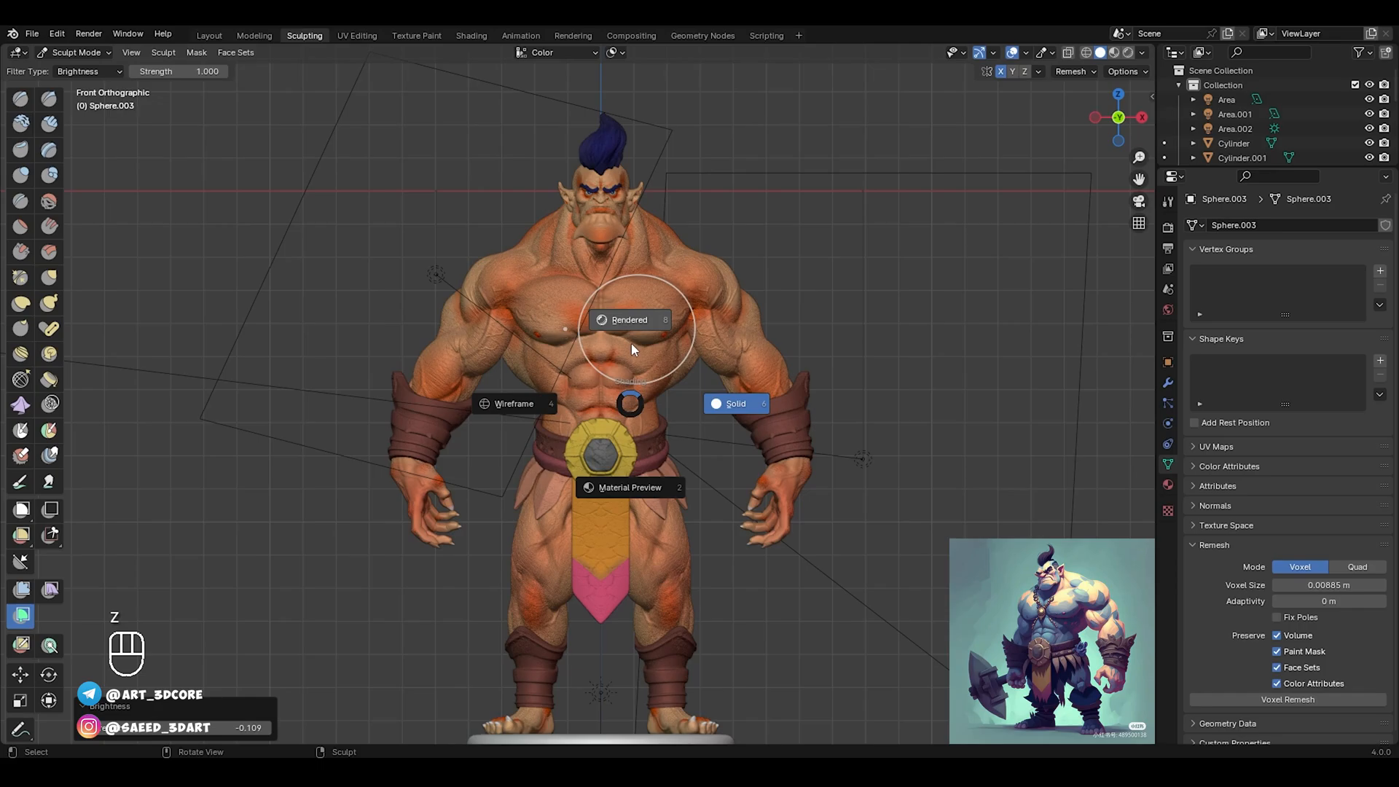
{"action": "left_click", "coordinate": [631, 341]}
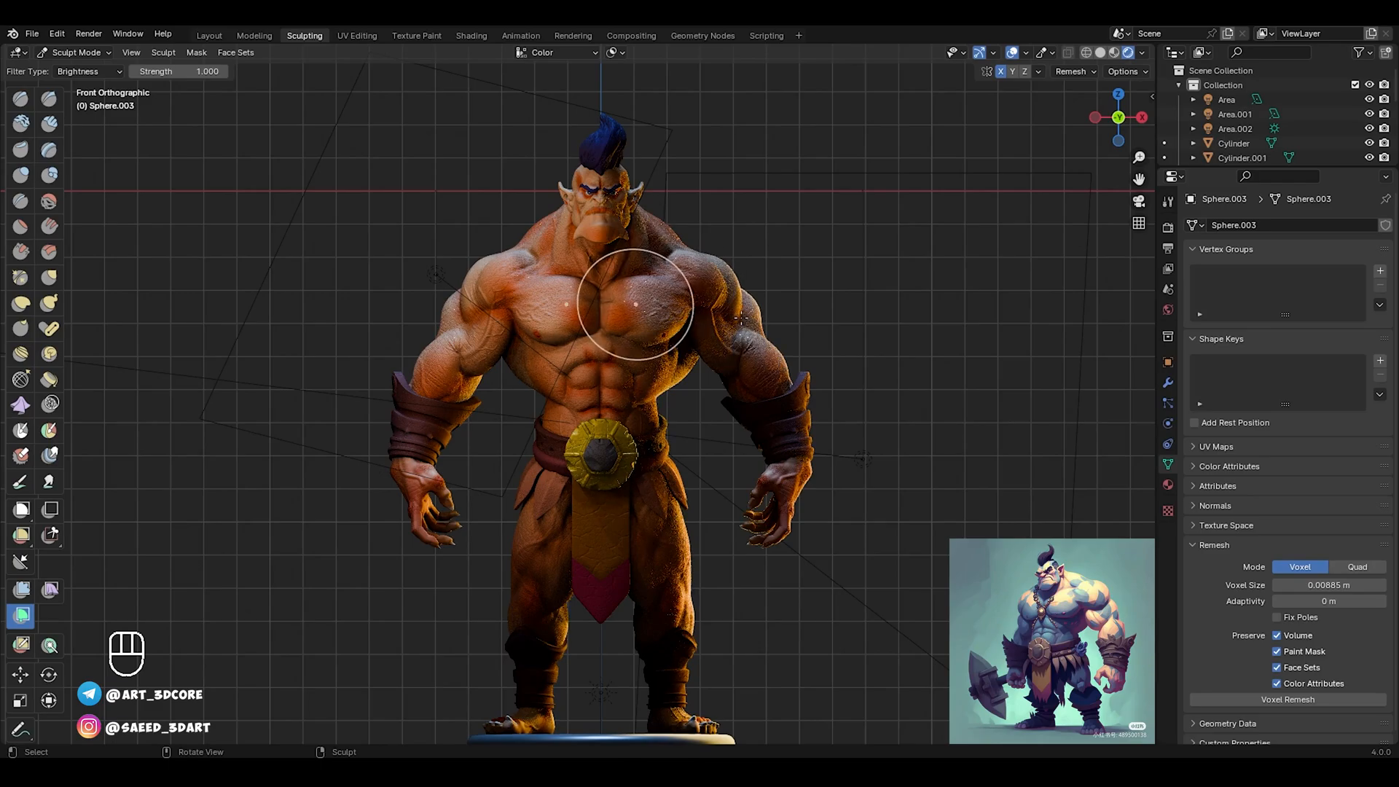
{"action": "key", "text": "z"}
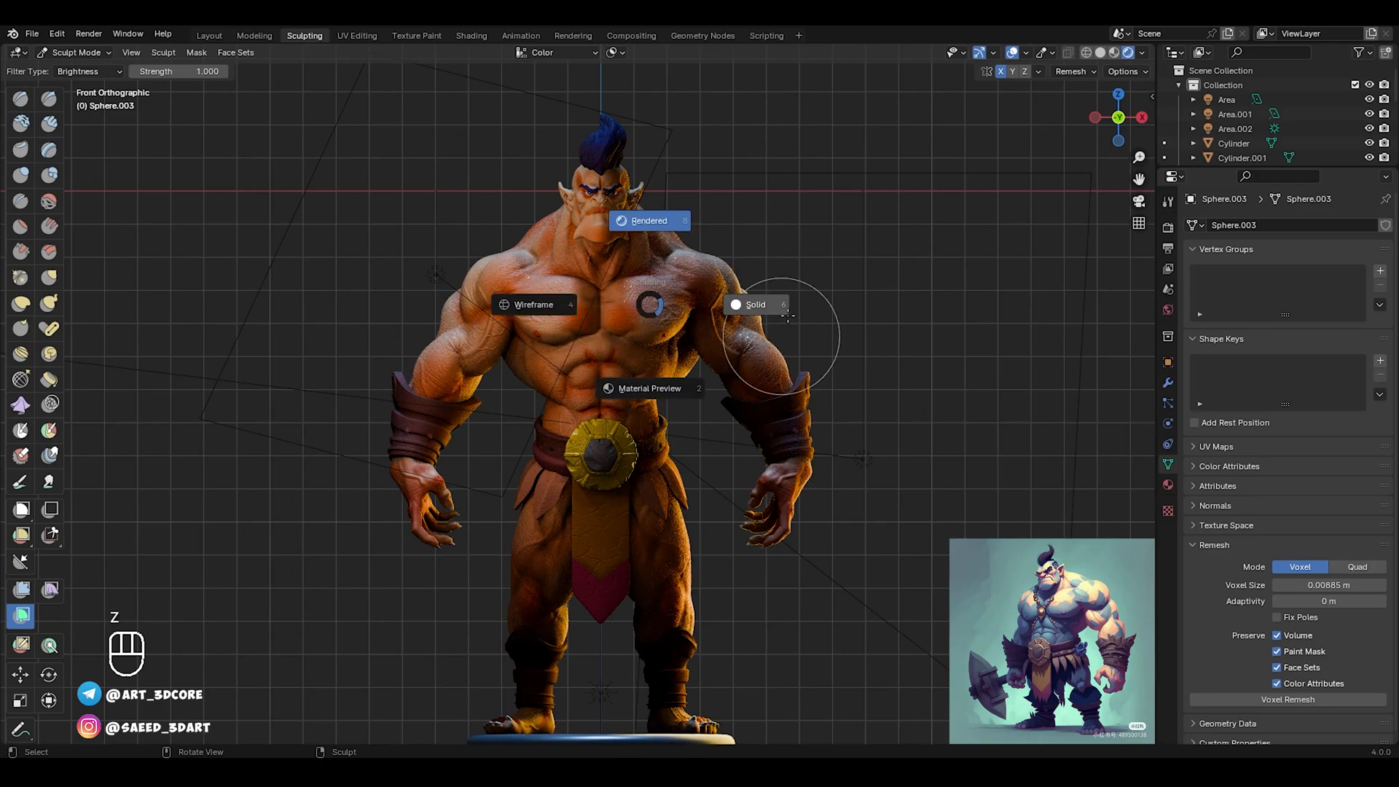
{"action": "left_click", "coordinate": [791, 321]}
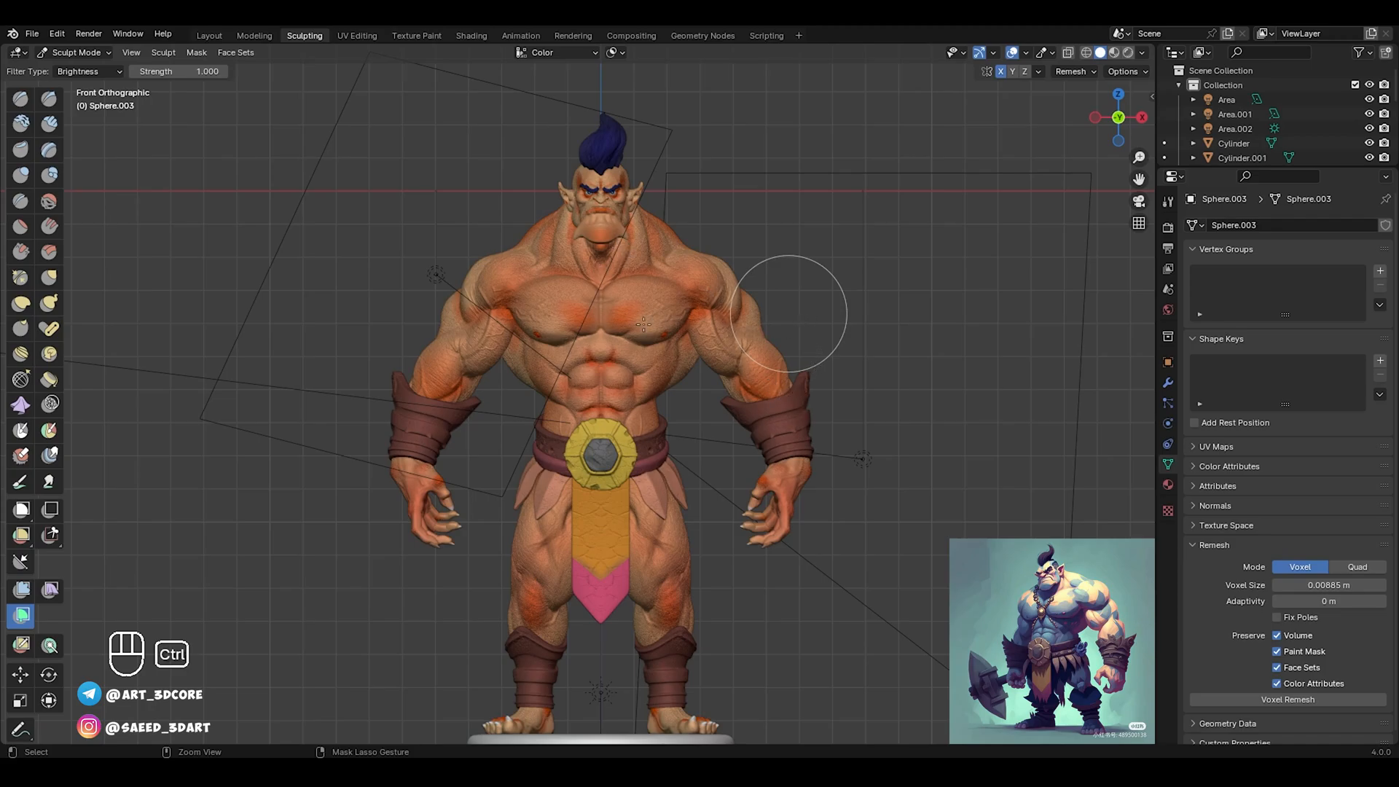
Return to Object Mode and select the front area light
{"action": "mouse_move", "coordinate": [804, 386]}
{"action": "middle_mouse_down", "text": "shift"}
{"action": "mouse_move", "coordinate": [801, 373]}
{"action": "mouse_move", "coordinate": [805, 389]}
{"action": "middle_mouse_up", "text": "shift"}
{"action": "key", "text": "ctrl+Tab"}
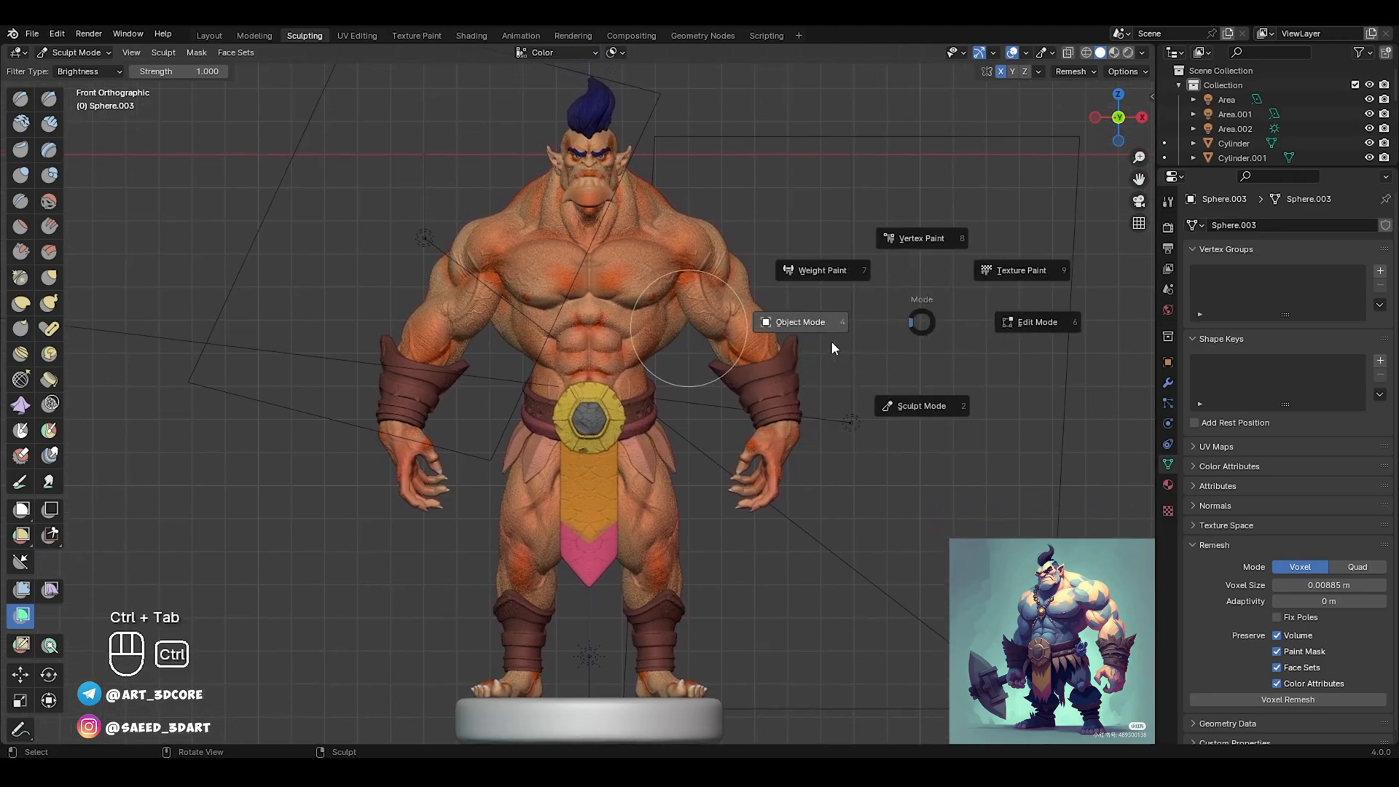
{"action": "left_click", "coordinate": [868, 340]}
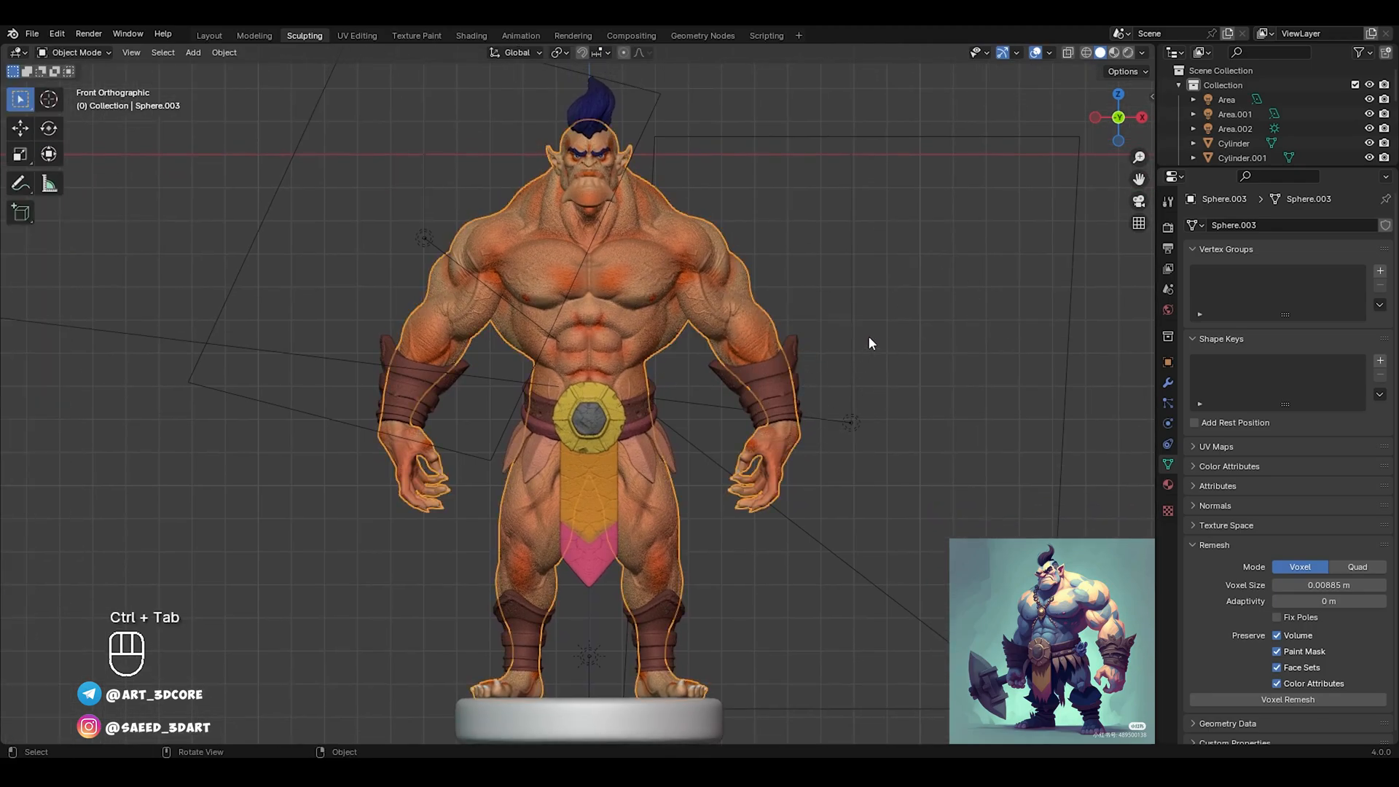
{"action": "left_click", "coordinate": [424, 238]}
{"action": "left_click_drag", "start_coordinate": [465, 245], "coordinate": [461, 334], "text": "alt"}
{"action": "key", "text": "g"}
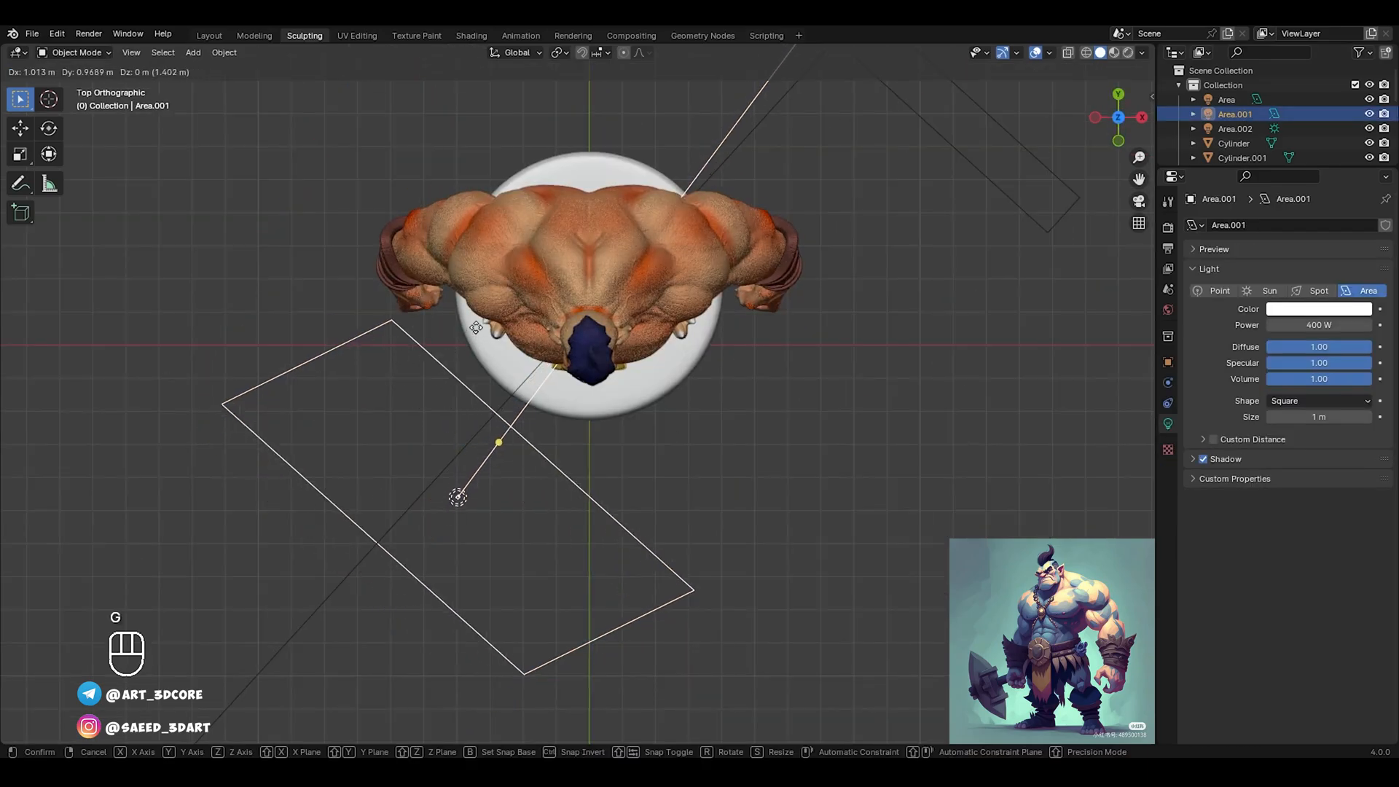
{"action": "right_click", "coordinate": [480, 363]}
{"action": "key", "text": "g"}
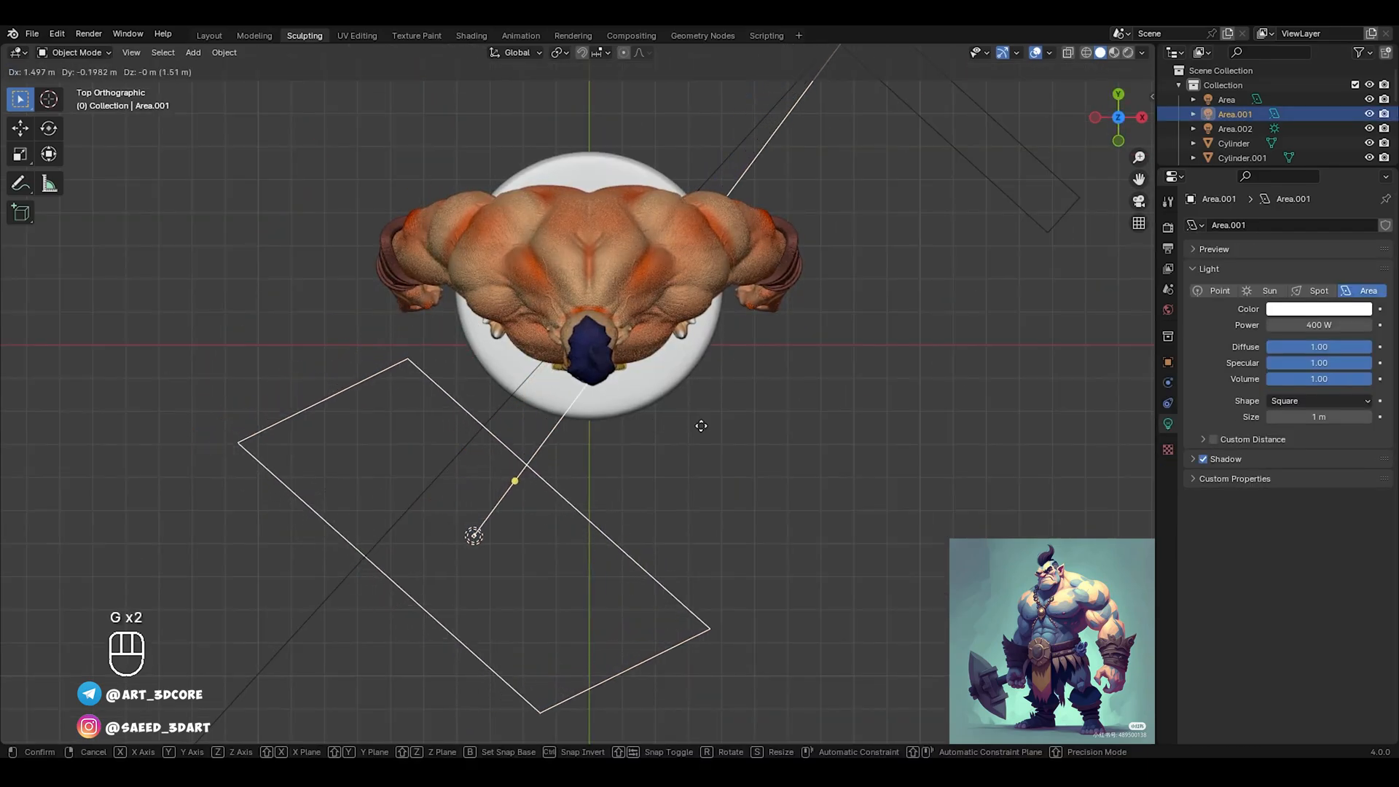
{"action": "right_click", "coordinate": [701, 426]}
Trackball-rotate the front area light in perspective view and aim it at the ogre's chest with interactive light tracking
{"action": "middle_click_drag", "start_coordinate": [862, 410], "coordinate": [579, 302], "text": "alt"}
{"action": "key", "text": "r"}
{"action": "key", "text": "r"}
{"action": "left_click", "coordinate": [571, 264]}
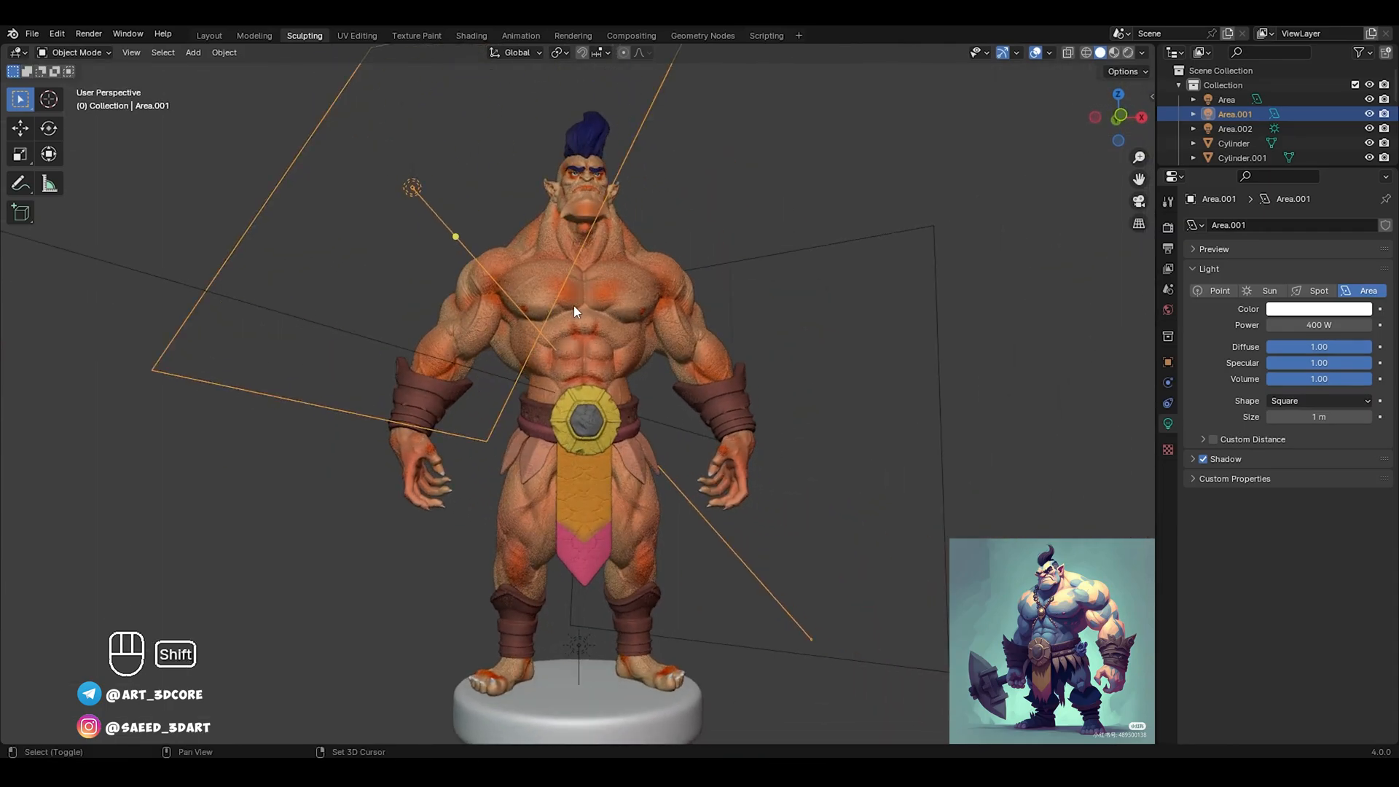
{"action": "key", "text": "shift+t"}
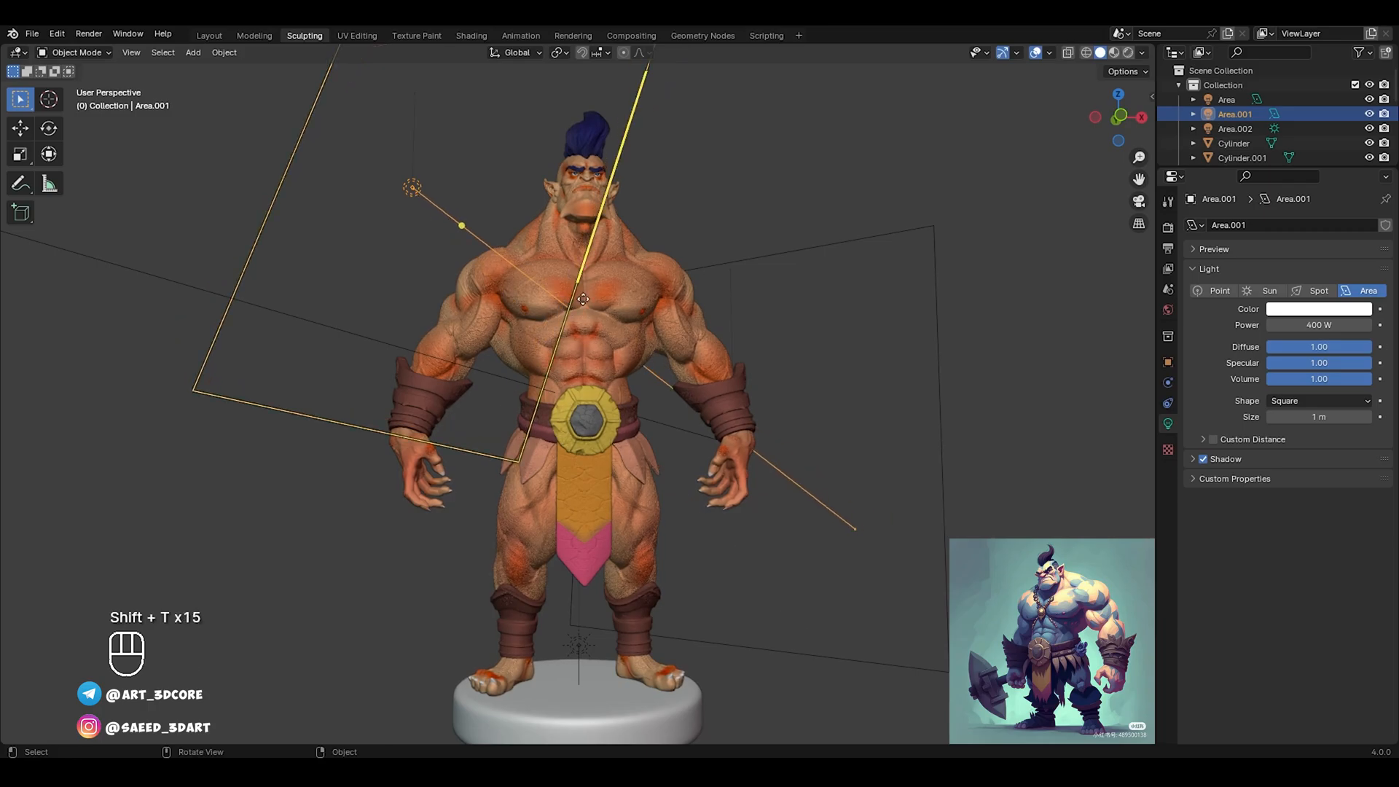
Rotate the front area light about -18.1° from an angled view and refine its aim with a trackball rotation
{"action": "middle_click_drag", "start_coordinate": [620, 314], "coordinate": [729, 355]}
{"action": "key", "text": "r"}
{"action": "left_click", "coordinate": [580, 234]}
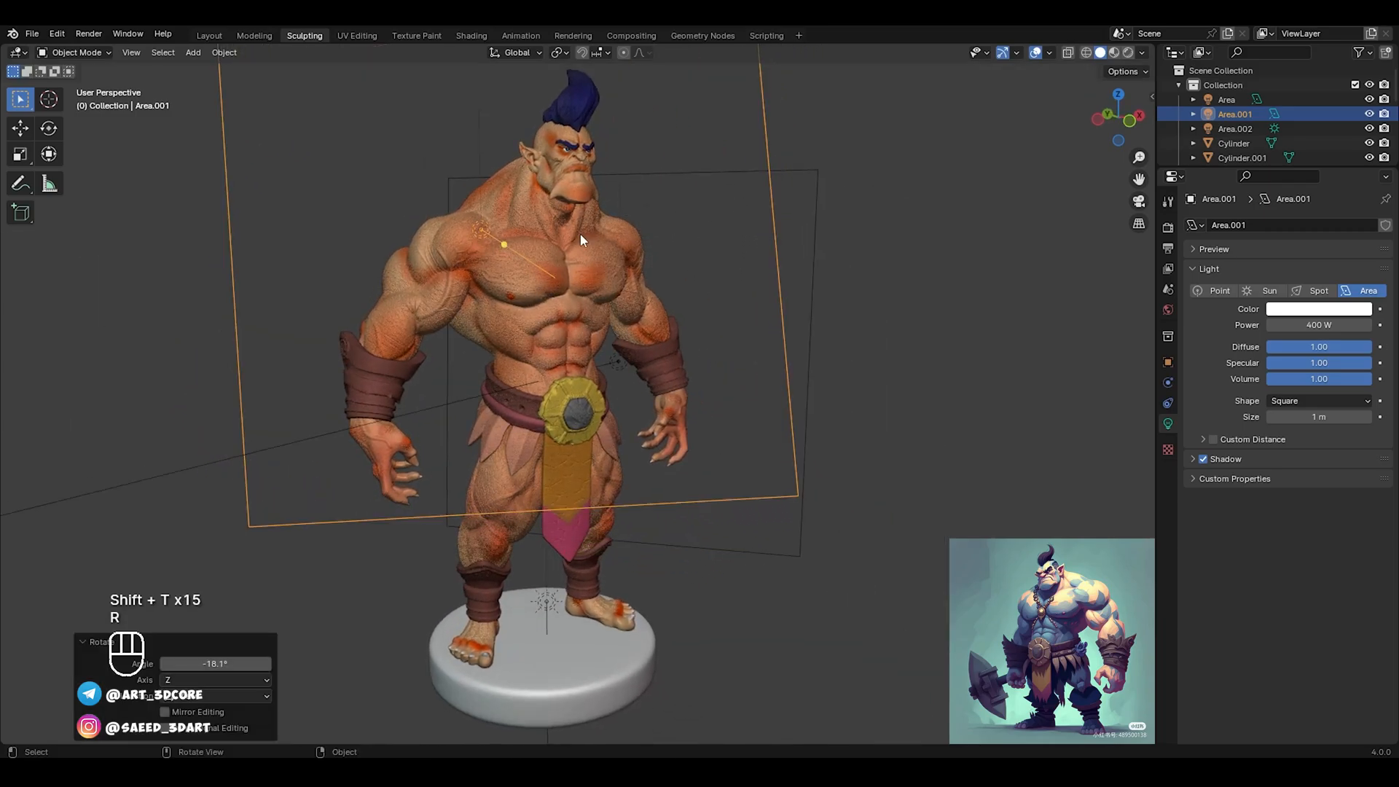
{"action": "key", "text": "r"}
{"action": "key", "text": "r"}
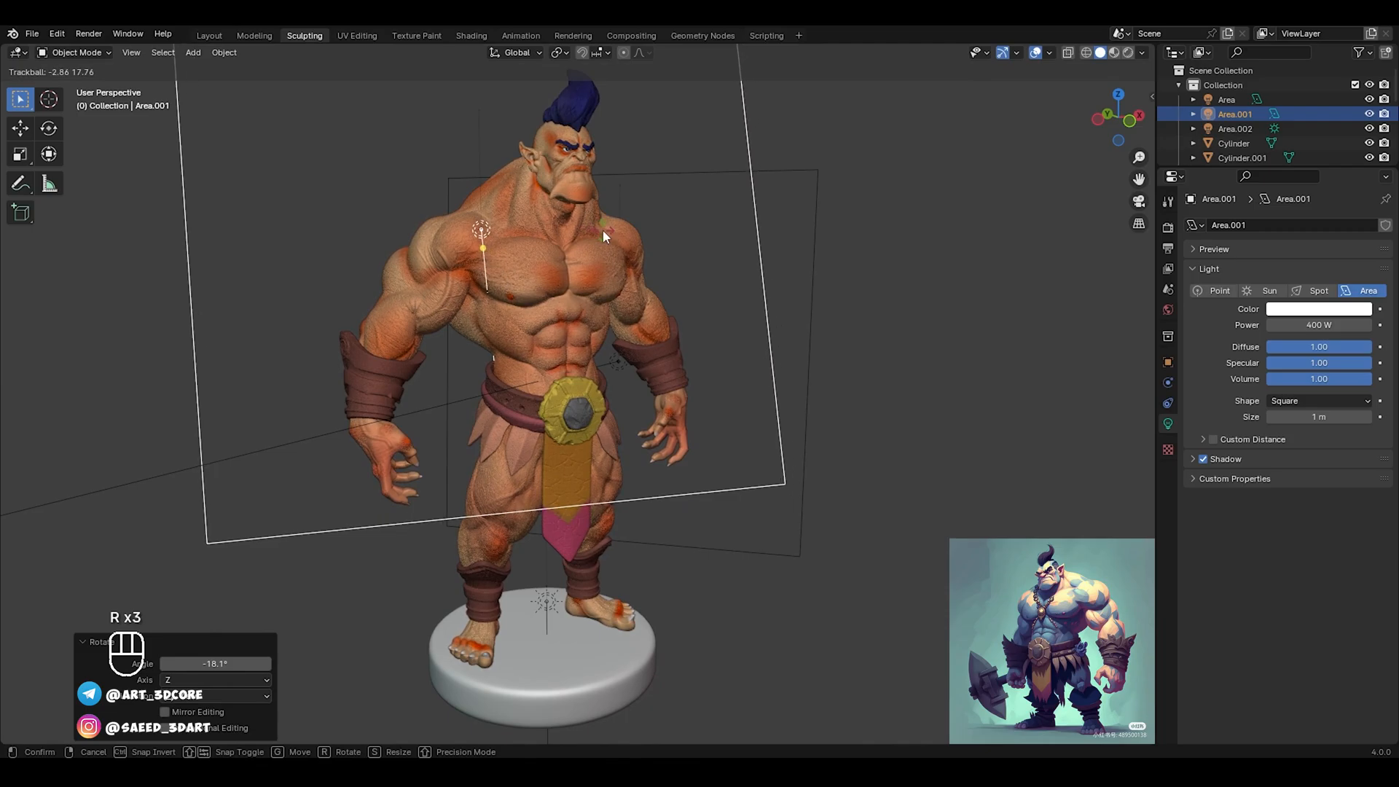
{"action": "left_click", "coordinate": [625, 231]}
Reposition the front area light in several moves, ending with about 1.32 m in X and 0.11 m in Z in the front view
{"action": "key", "text": "g"}
{"action": "left_click", "coordinate": [688, 242]}
{"action": "mouse_move", "coordinate": [688, 242]}
{"action": "middle_mouse_down"}
{"action": "mouse_move", "coordinate": [703, 202]}
{"action": "mouse_move", "coordinate": [775, 176]}
{"action": "mouse_move", "coordinate": [689, 197]}
{"action": "mouse_move", "coordinate": [694, 265]}
{"action": "middle_mouse_up"}
{"action": "key", "text": "g"}
{"action": "left_click", "coordinate": [708, 240]}
{"action": "key", "text": "g"}
{"action": "left_click", "coordinate": [742, 261]}
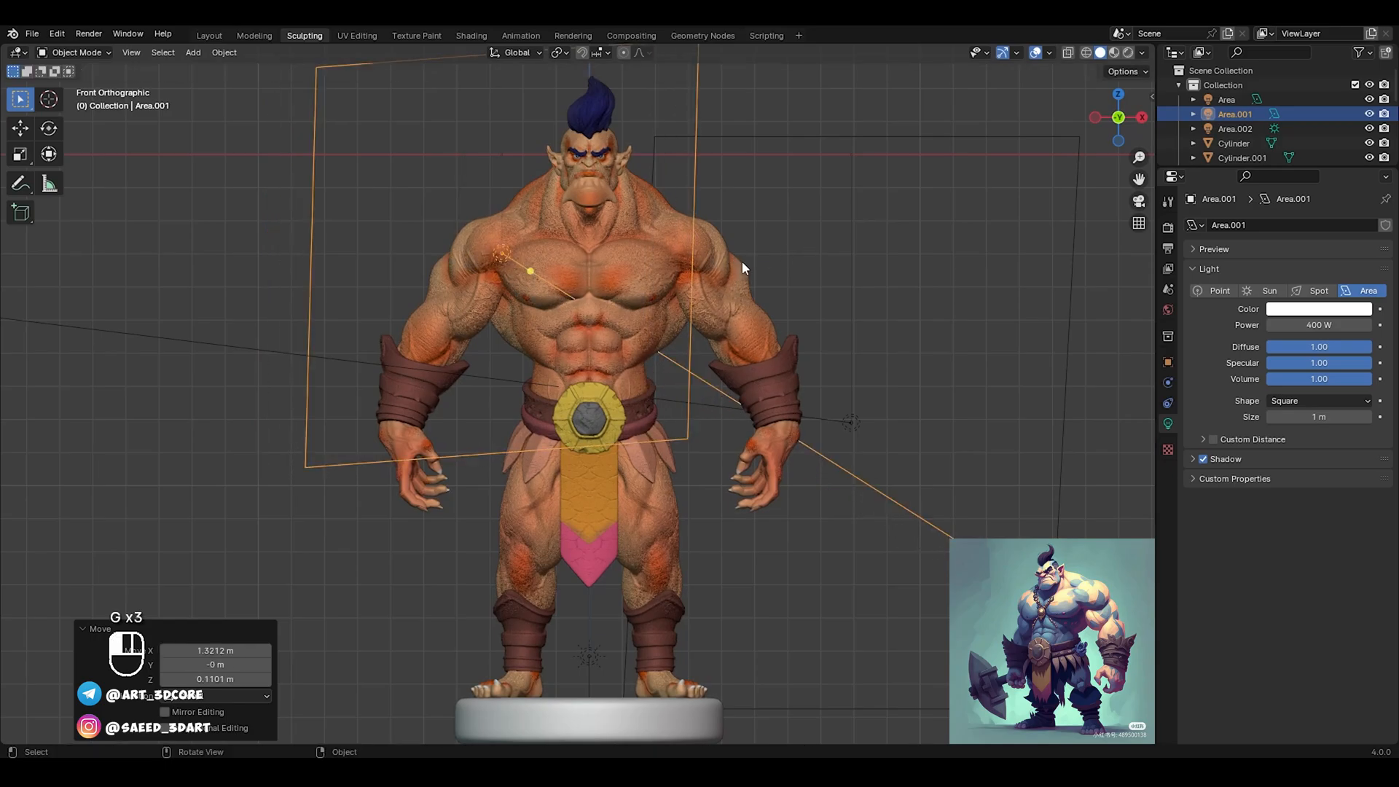
Trackball-rotate the front area light about -8.59°, rotate it about 7.81° in the front view, and switch to rendered shading
{"action": "key", "text": "r"}
{"action": "key", "text": "r"}
{"action": "left_click", "coordinate": [643, 249]}
{"action": "key", "text": "r"}
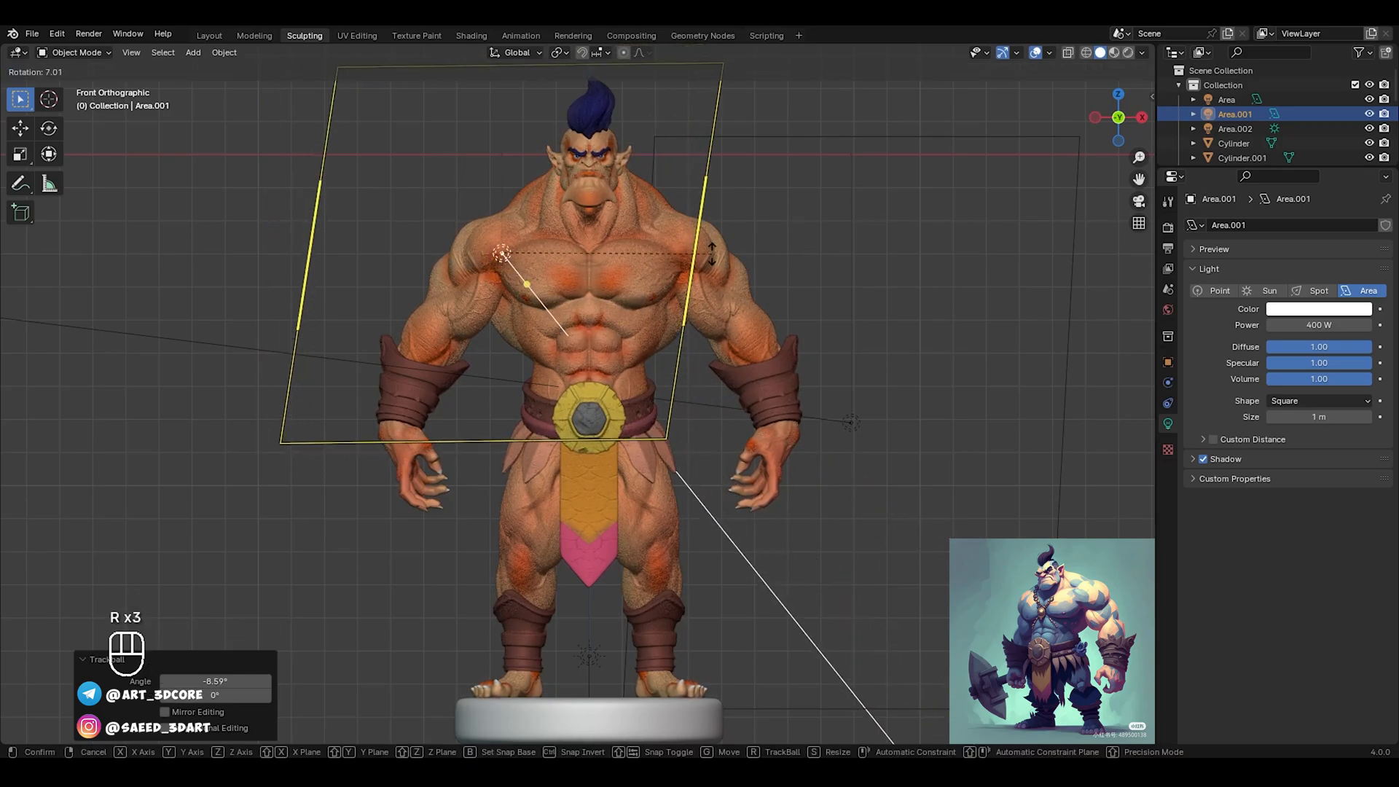
{"action": "left_click", "coordinate": [661, 303]}
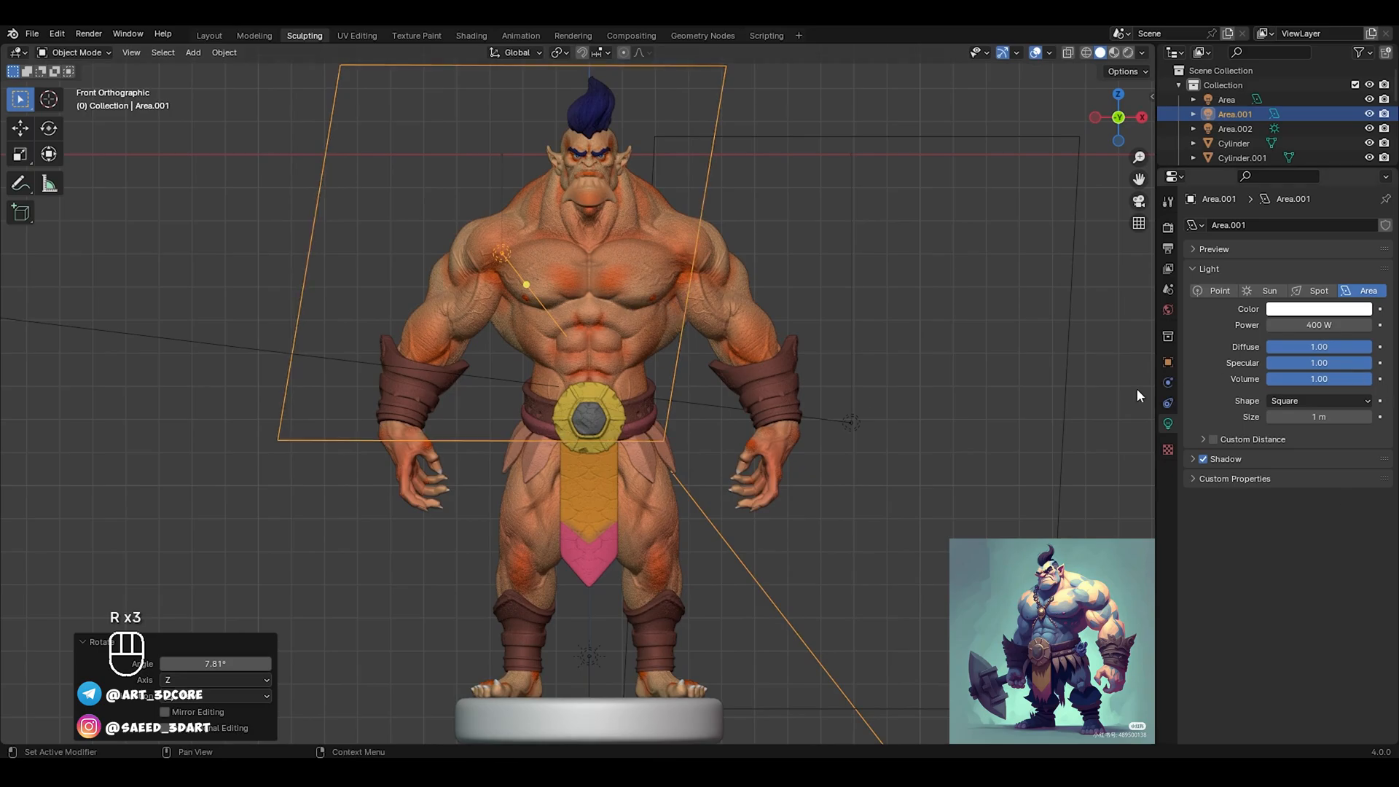
{"action": "key", "text": "z"}
{"action": "left_click", "coordinate": [688, 296]}
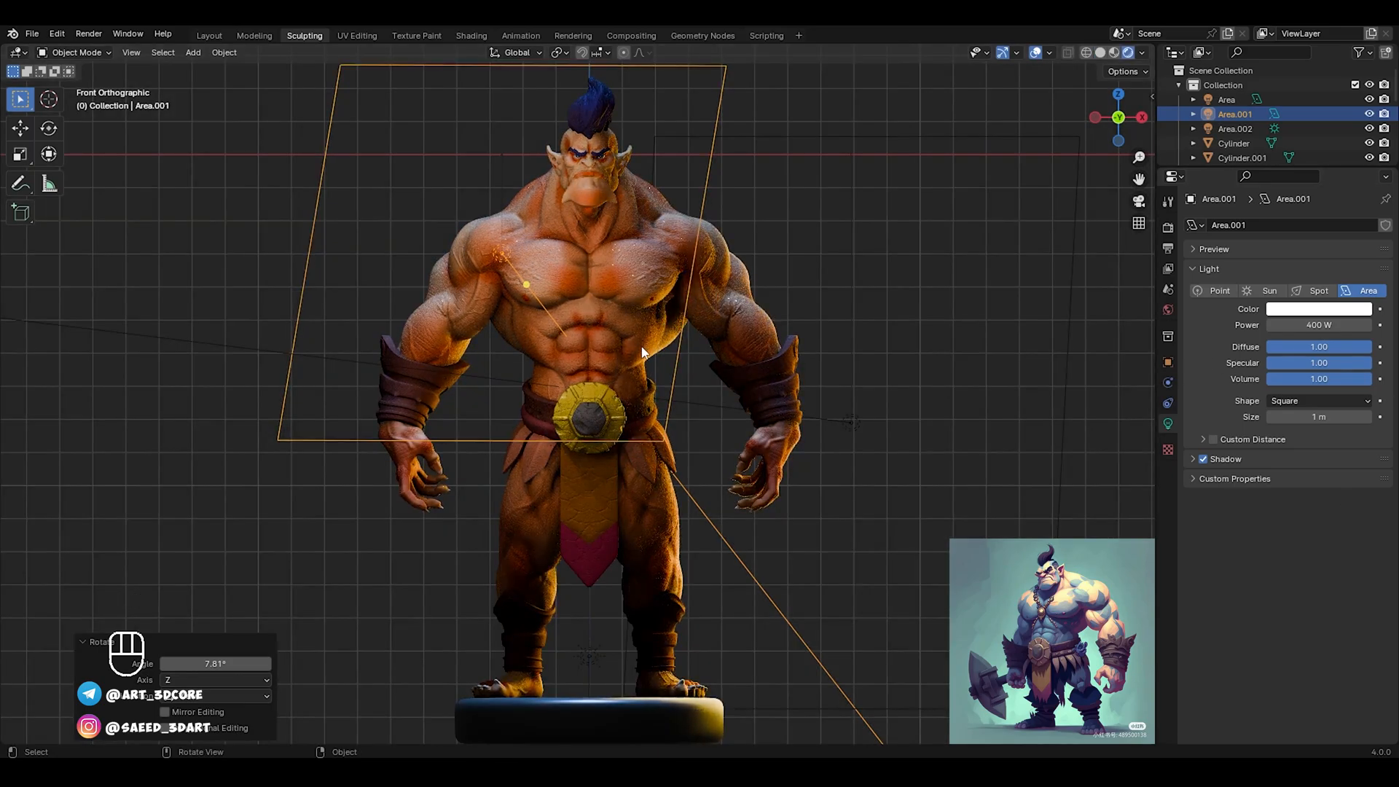
Move the front area light about -0.73 m in X and -0.51 m in Z, then scale it to 0.876
{"action": "key", "text": "g"}
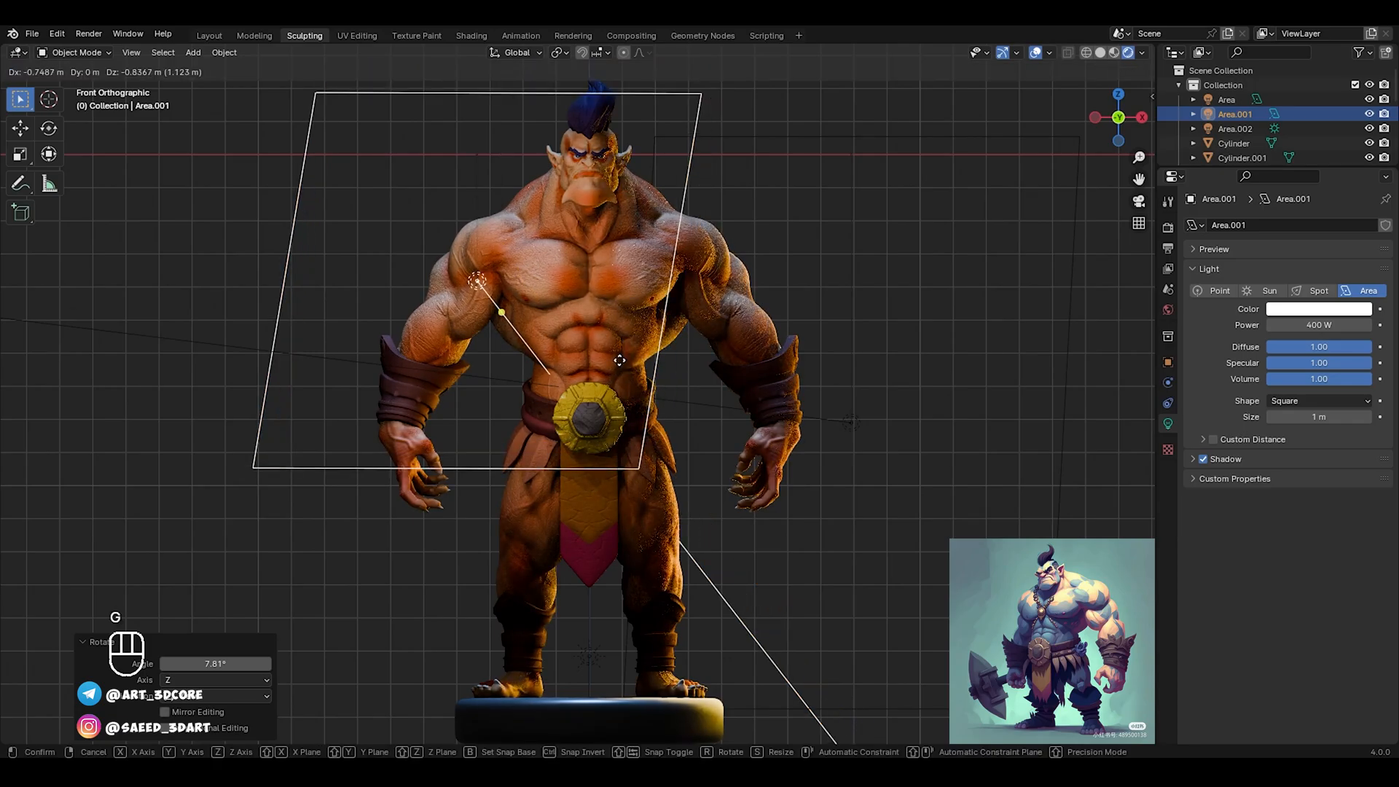
{"action": "left_click", "coordinate": [619, 359]}
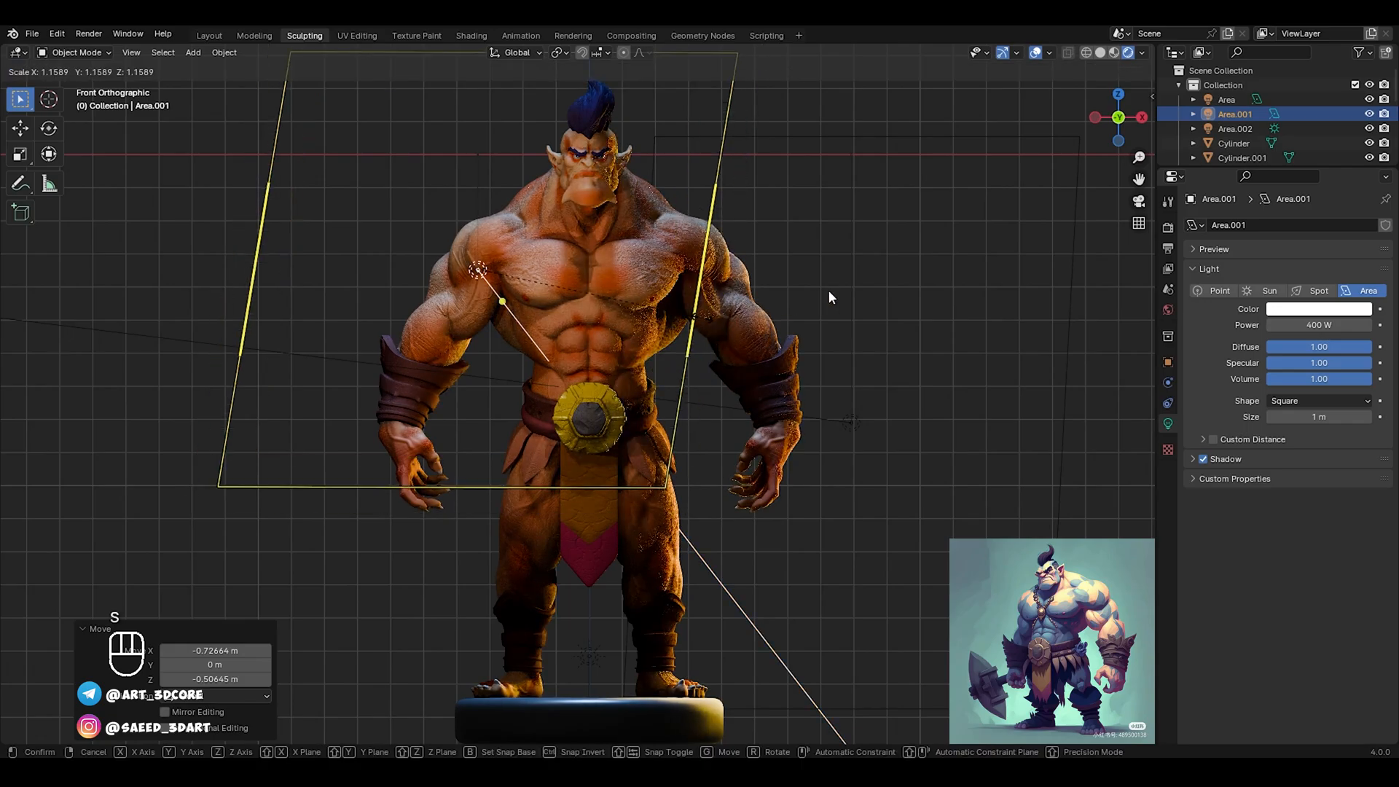
{"action": "key", "text": "s"}
{"action": "key", "text": "s"}
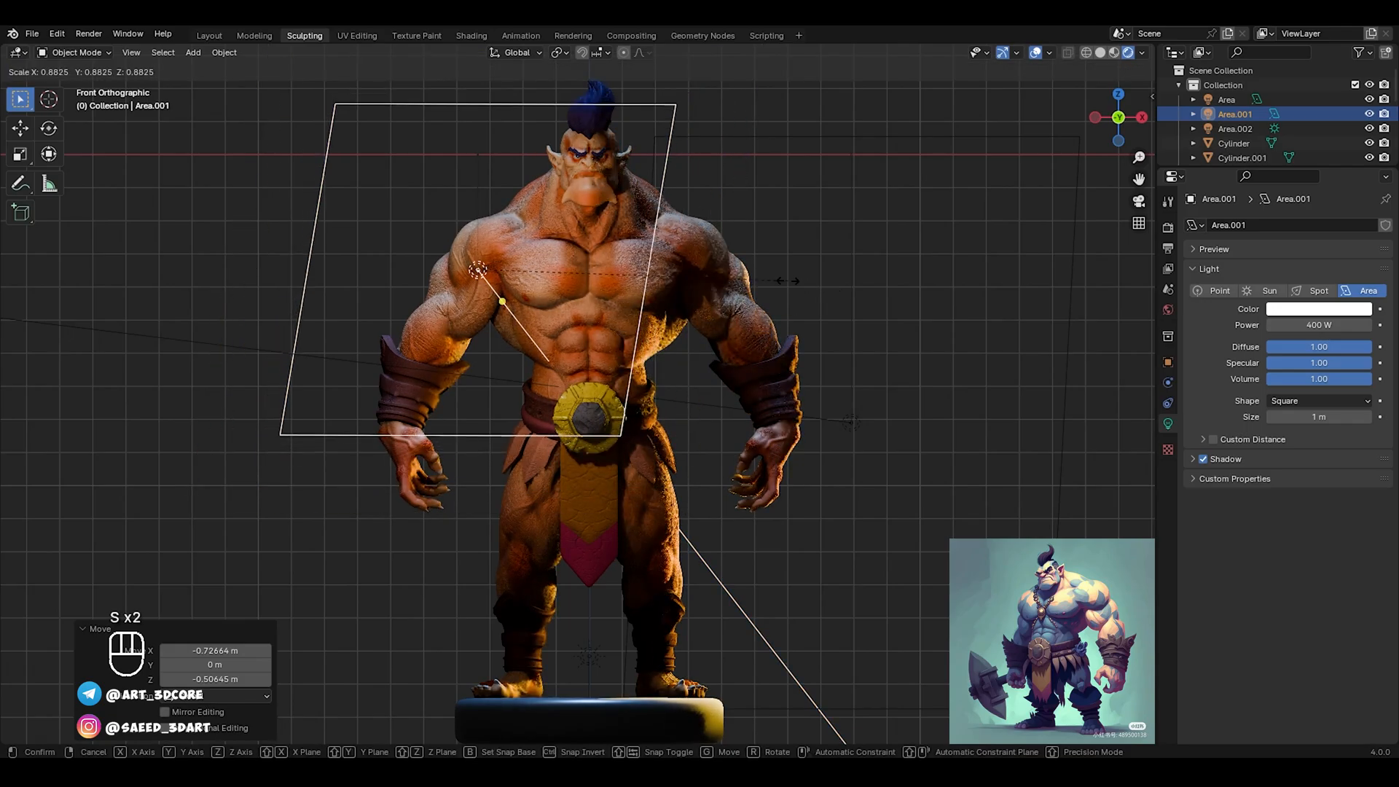
{"action": "left_click", "coordinate": [781, 278]}
Move the front area light about 0.11 m in X and 0.95 m in Z, and about -1.28 m in Y in the right view
{"action": "key", "text": "g"}
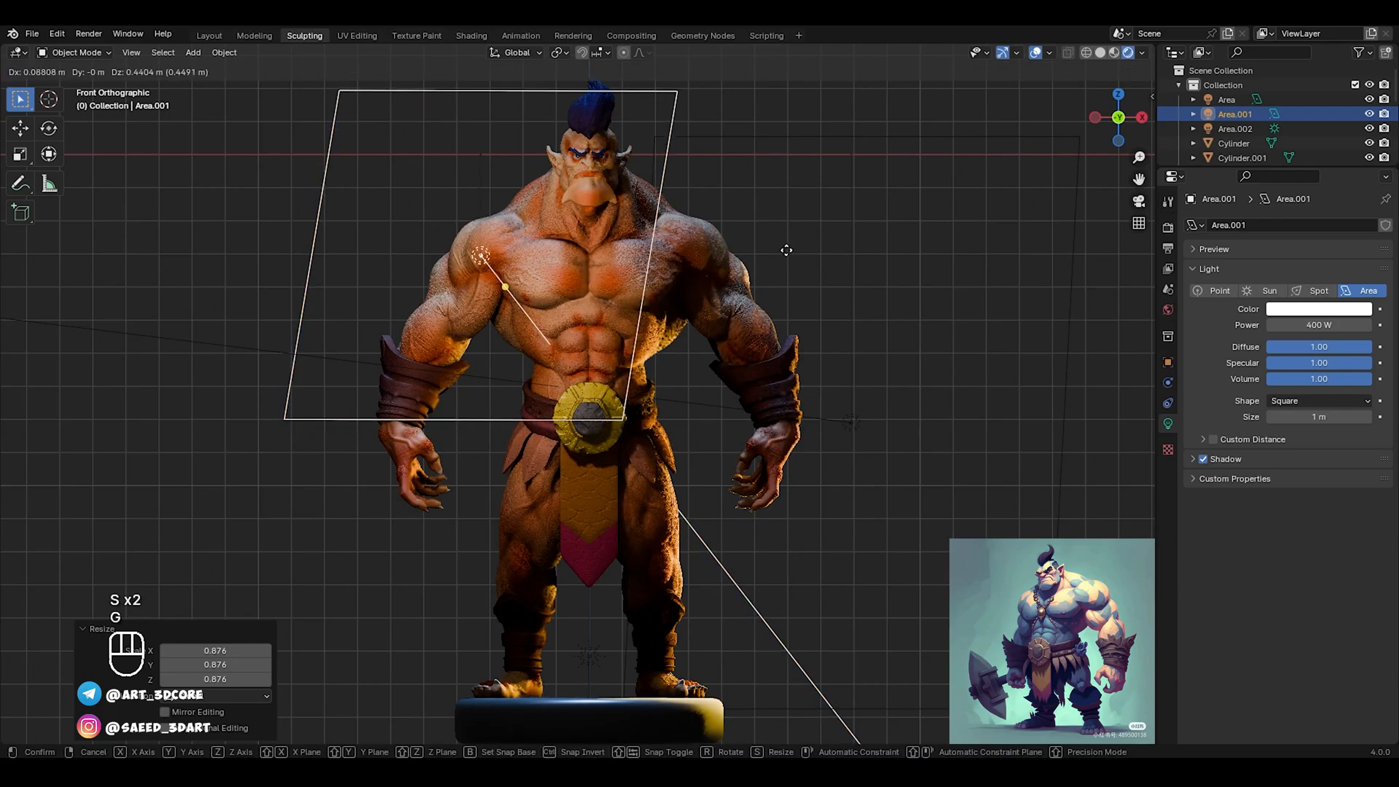
{"action": "left_click", "coordinate": [783, 249]}
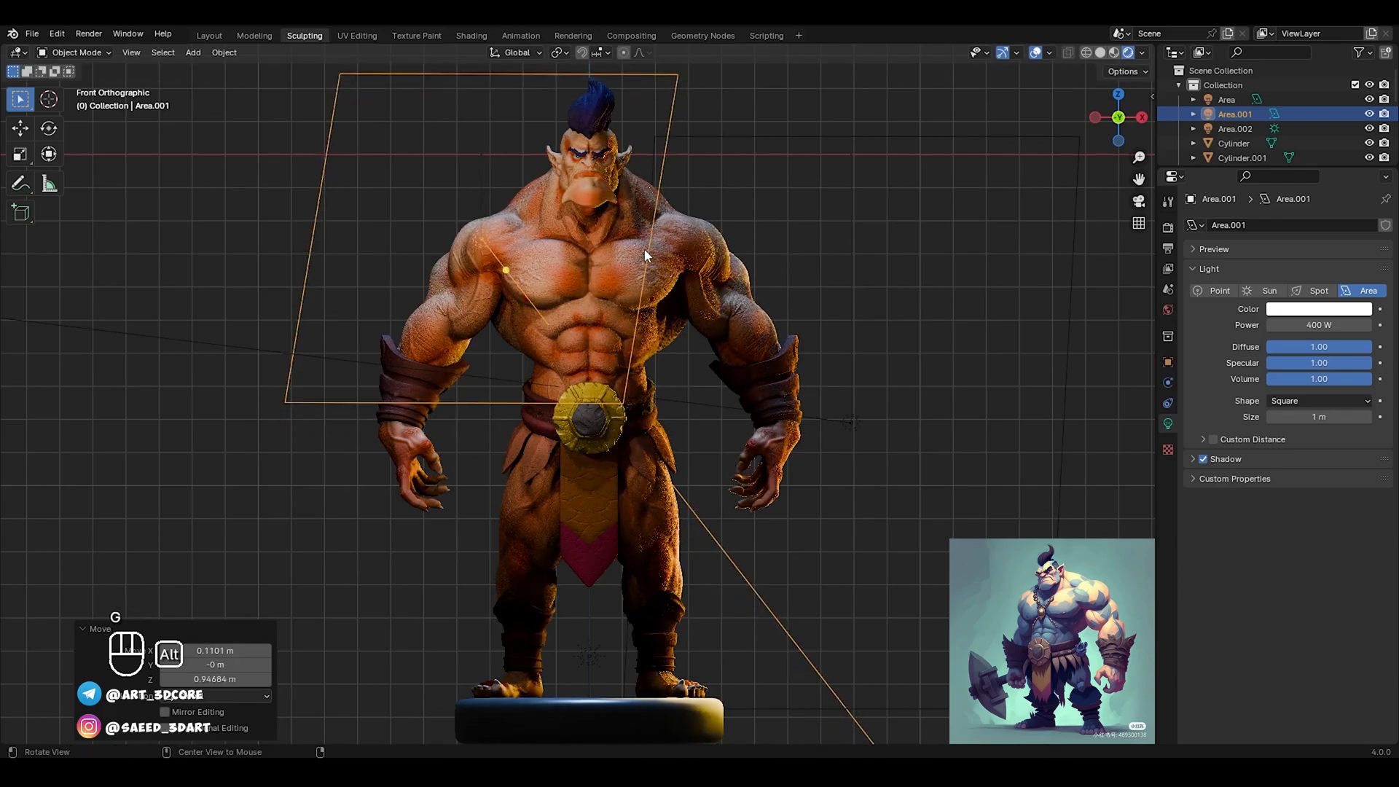
{"action": "middle_click_drag", "start_coordinate": [644, 248], "coordinate": [644, 248], "text": "alt"}
{"action": "key", "text": "g"}
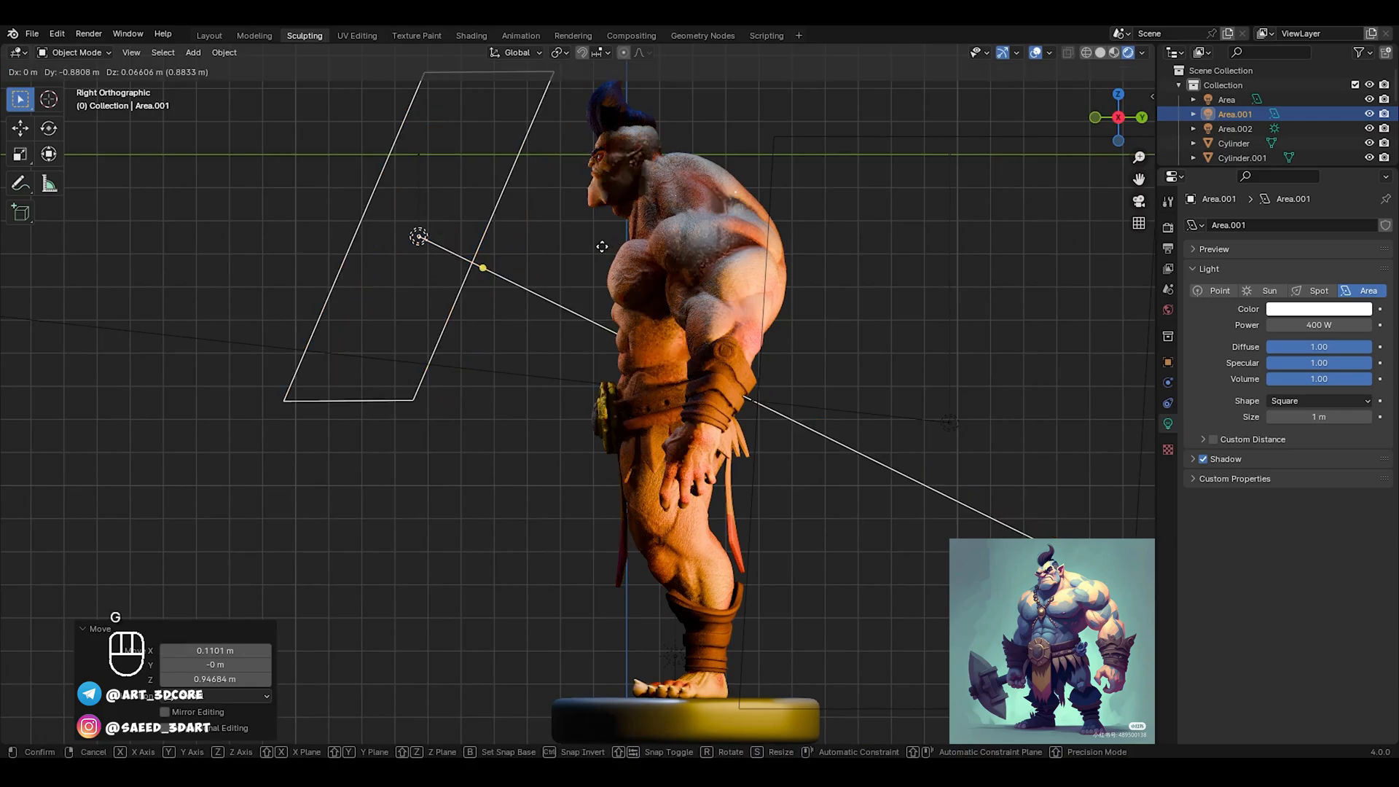
{"action": "left_click", "coordinate": [604, 248]}
Rotate the front area light about 10.6° in the right view and return to the front view
{"action": "key", "text": "r"}
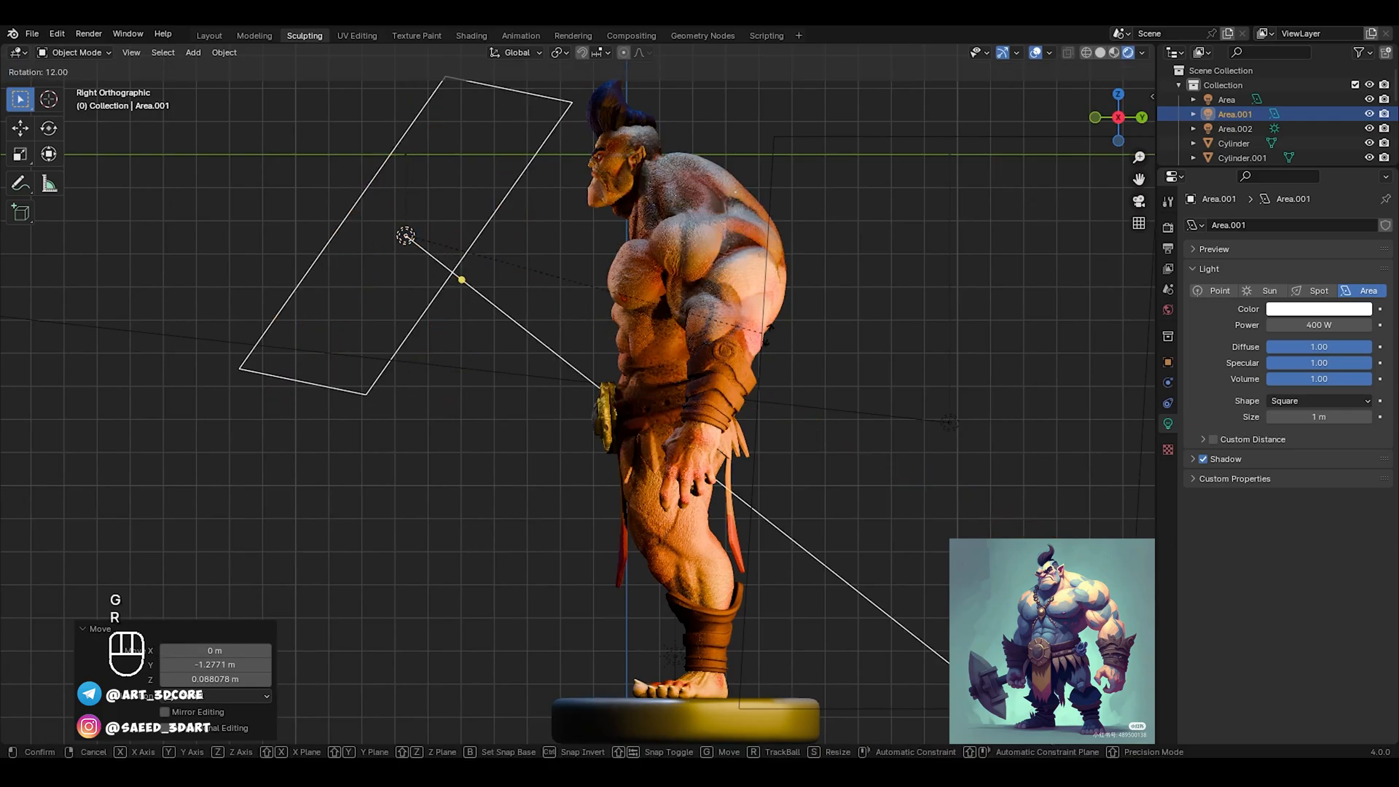
{"action": "left_click", "coordinate": [770, 356]}
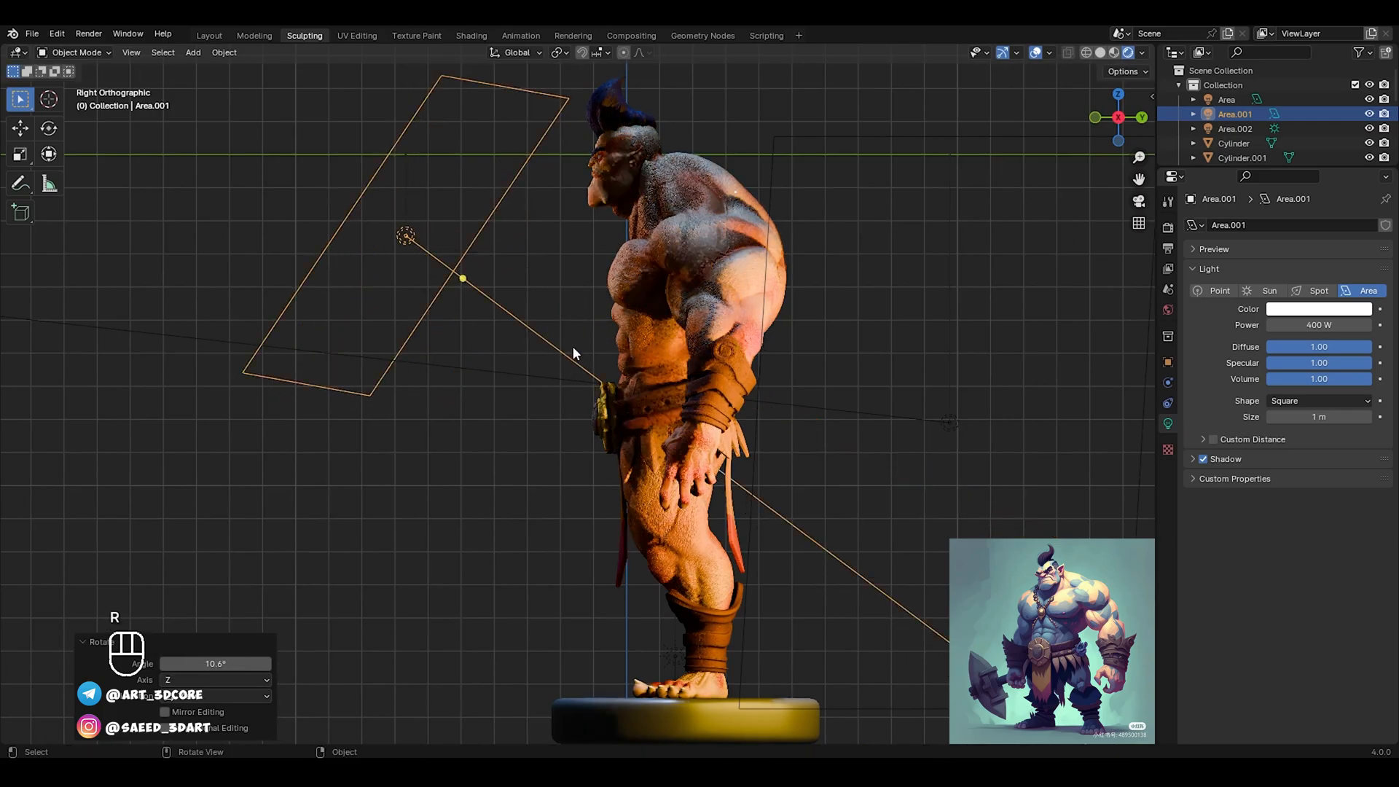
{"action": "middle_click_drag", "start_coordinate": [771, 355], "coordinate": [786, 348], "text": "alt"}
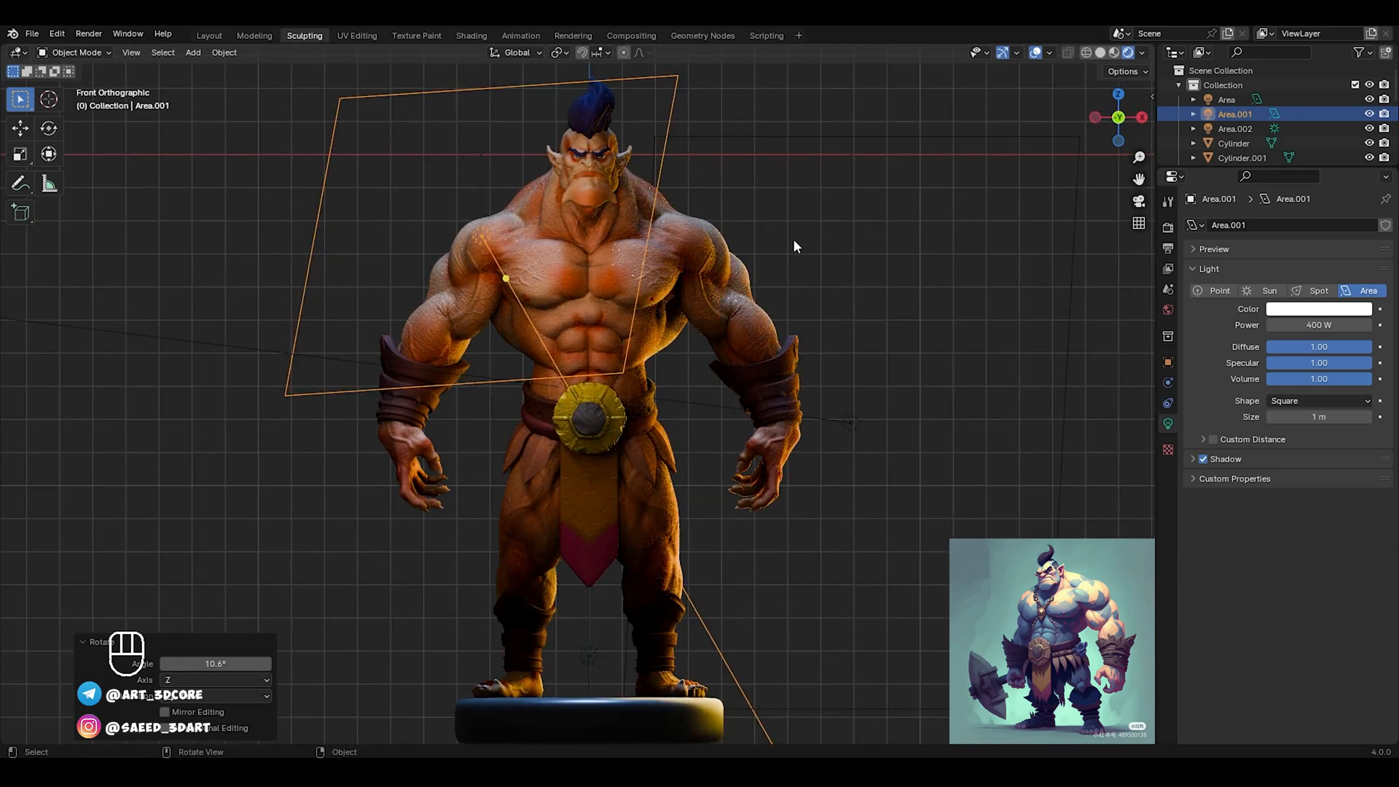
Try purple, blue, green and orange on the rear area light, then set a warm yellow with hue 0.116 and saturation 0.869
{"action": "left_click", "coordinate": [850, 303]}
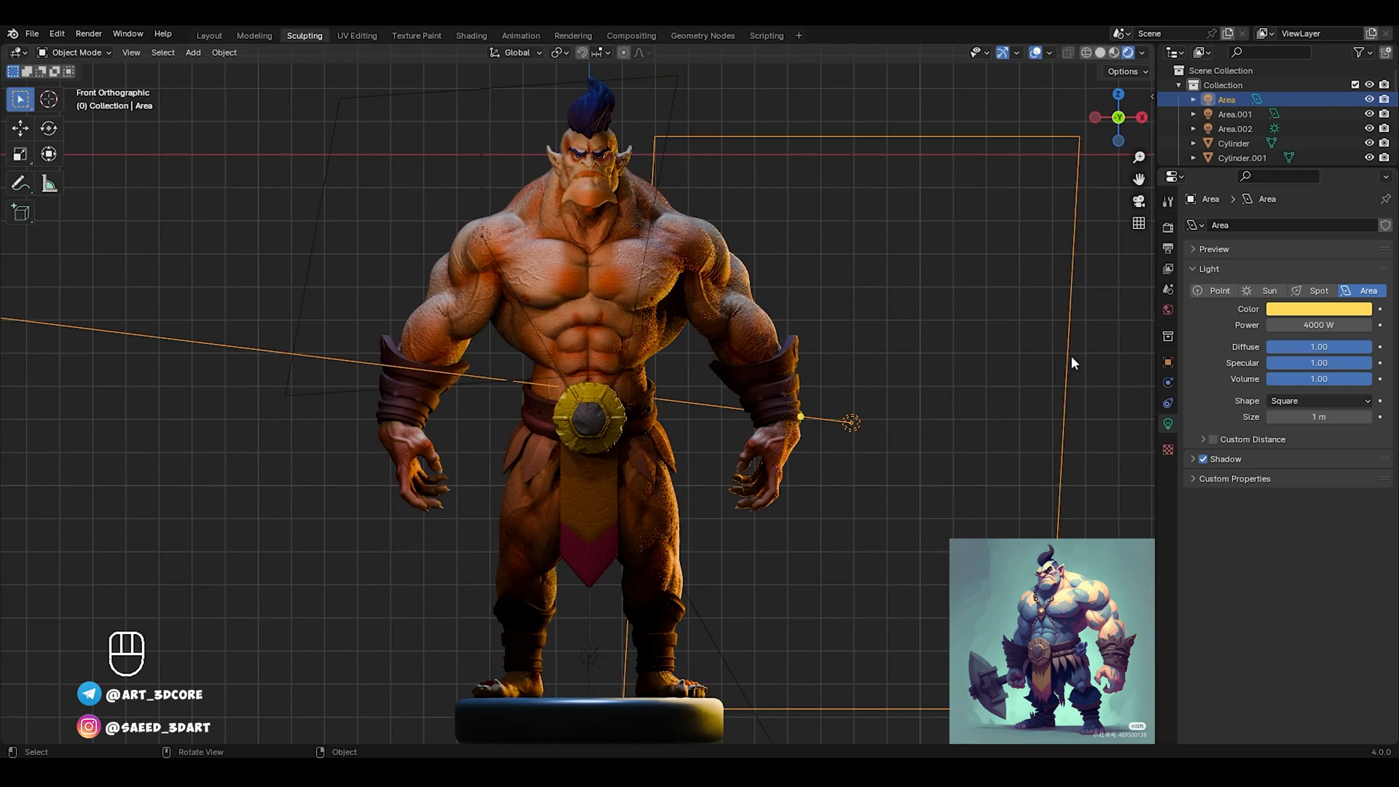
{"action": "left_click", "coordinate": [1311, 312]}
{"action": "left_click", "coordinate": [1313, 313]}
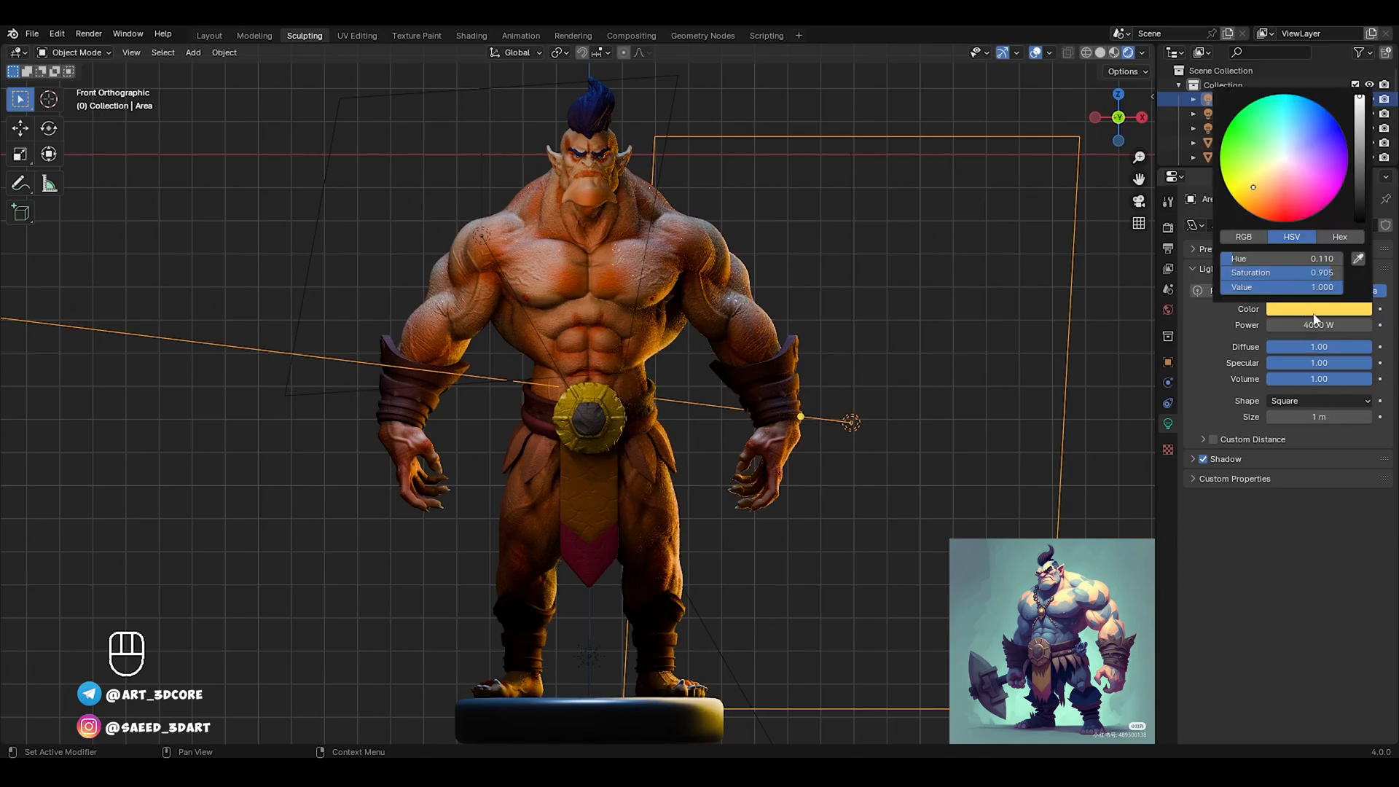
{"action": "left_click", "coordinate": [1313, 154]}
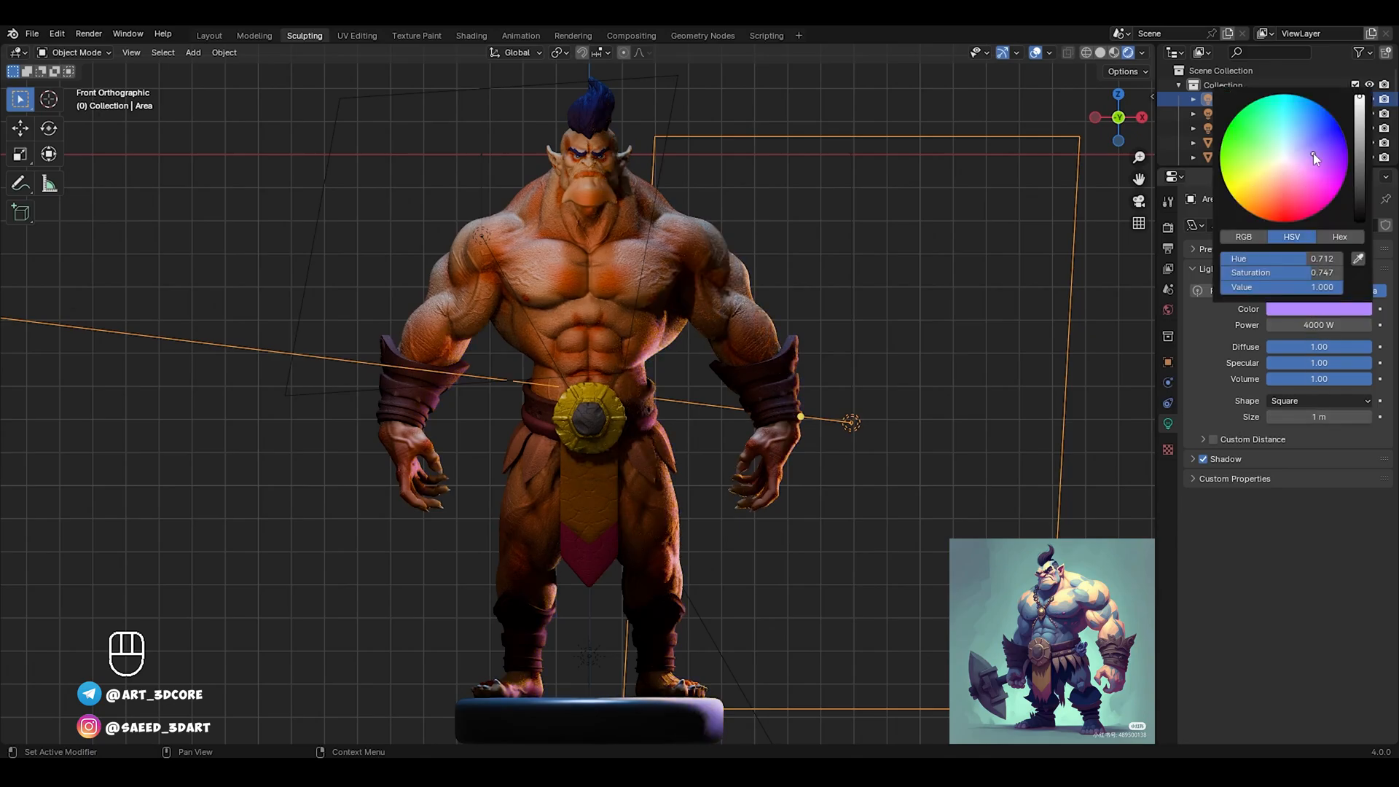
{"action": "left_click", "coordinate": [1300, 118]}
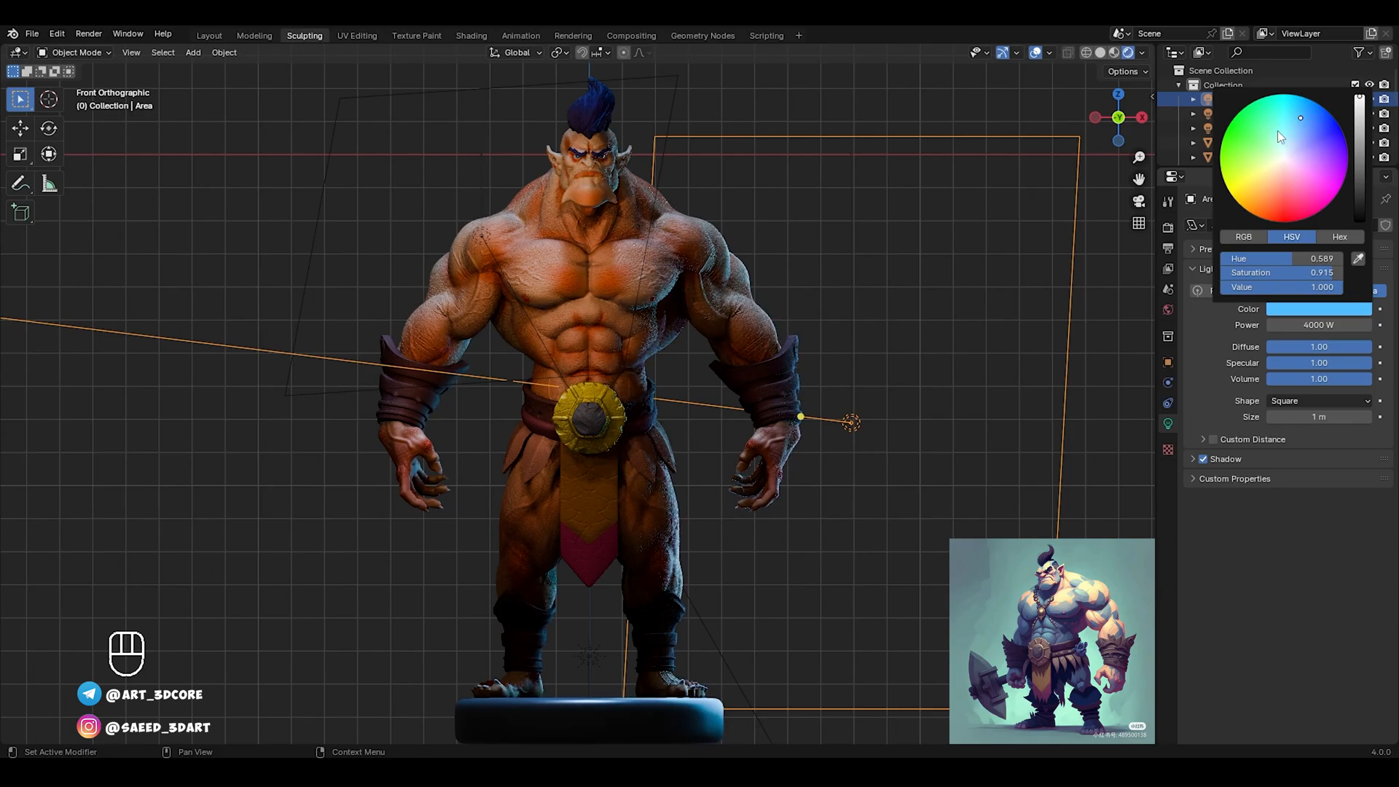
{"action": "left_click", "coordinate": [1258, 136]}
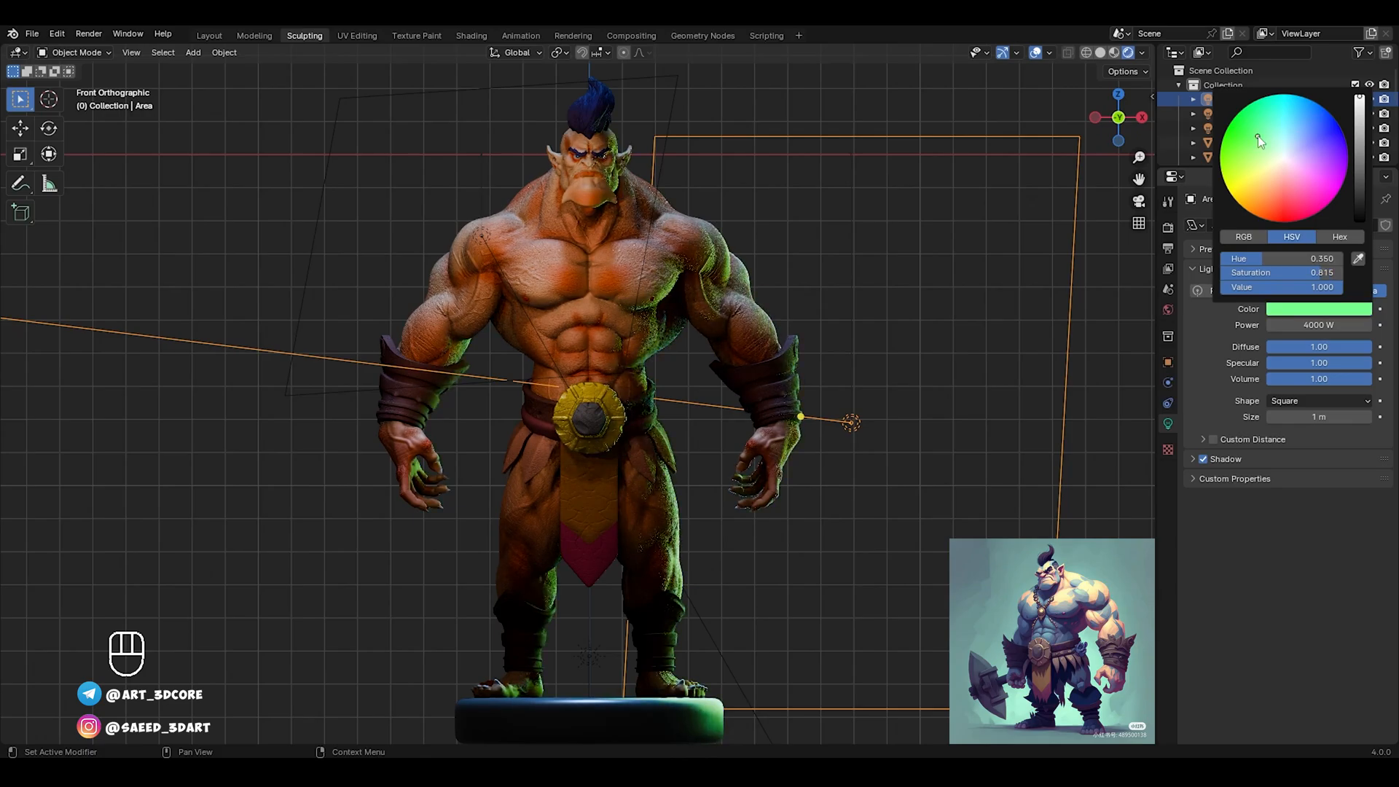
{"action": "left_click", "coordinate": [1245, 186]}
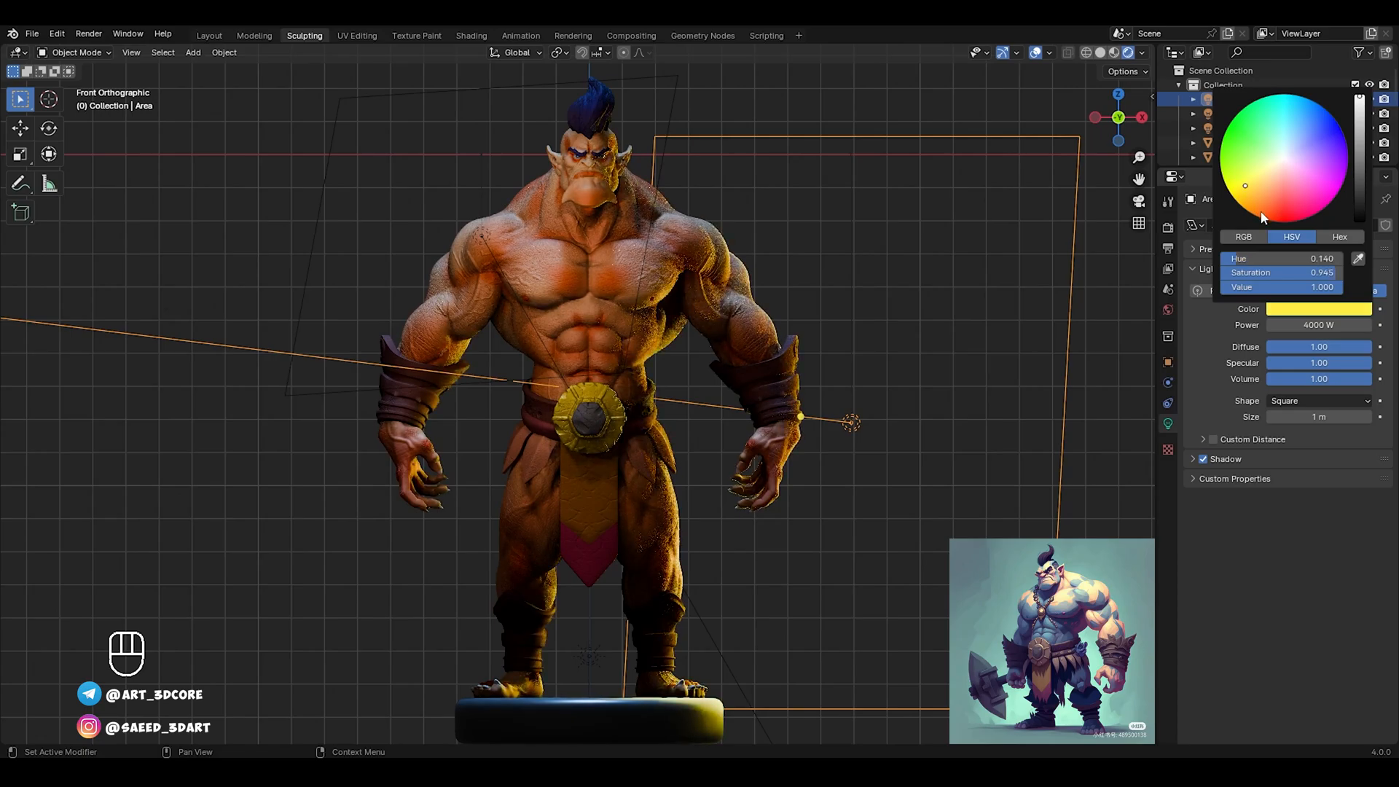
{"action": "left_click", "coordinate": [1261, 212]}
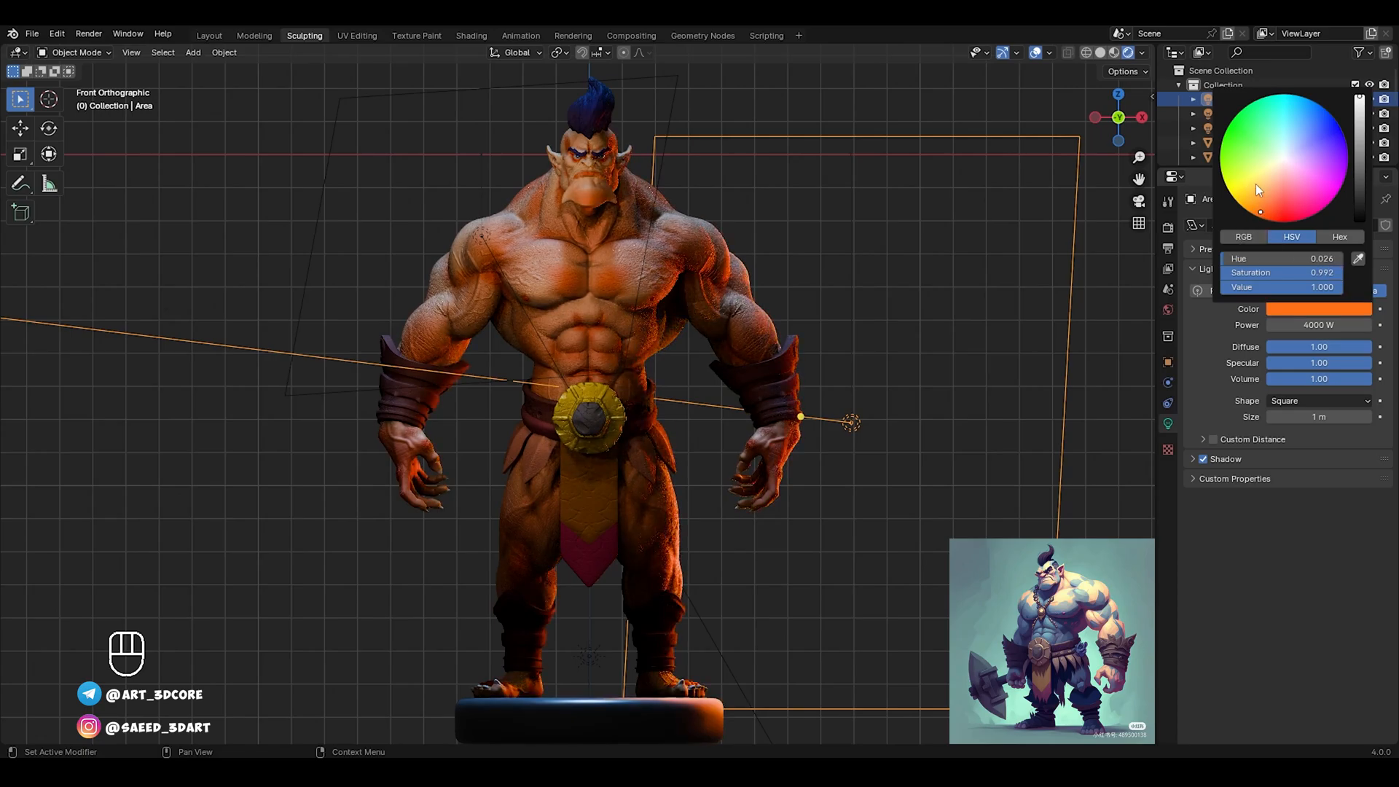
{"action": "left_click", "coordinate": [1255, 184]}
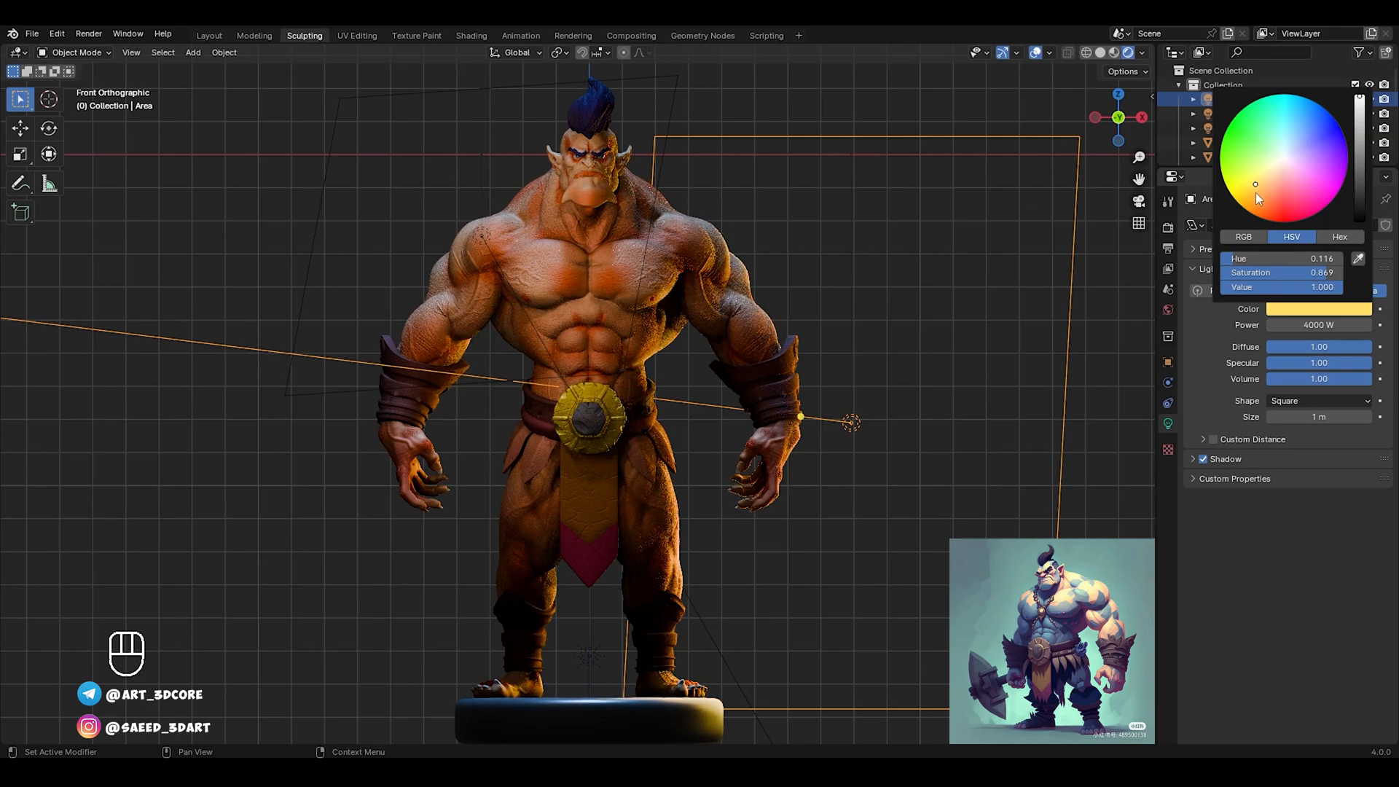
{"action": "left_click", "coordinate": [919, 493]}
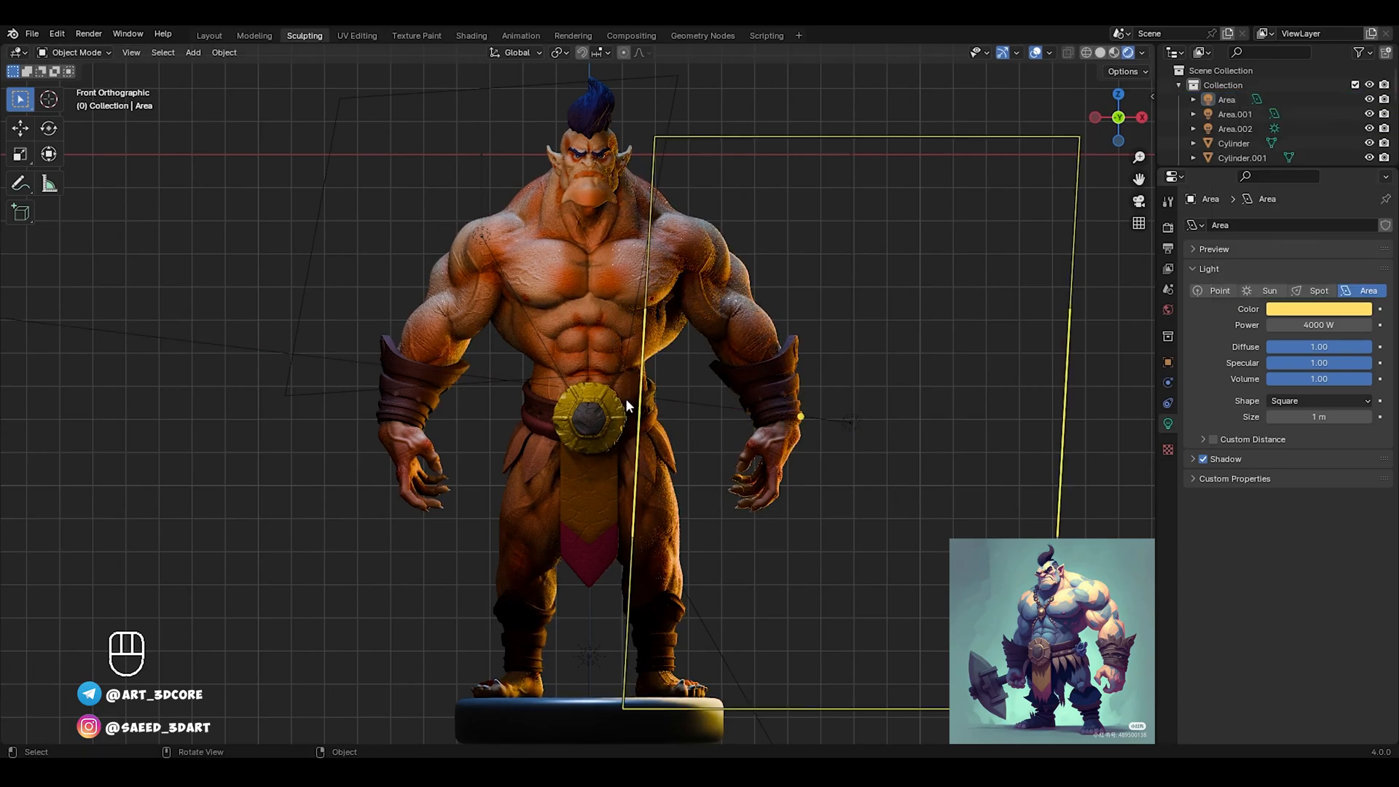
Switch to solid shading and select the blue sun light near the ogre's feet in the right view
{"action": "key", "text": "z"}
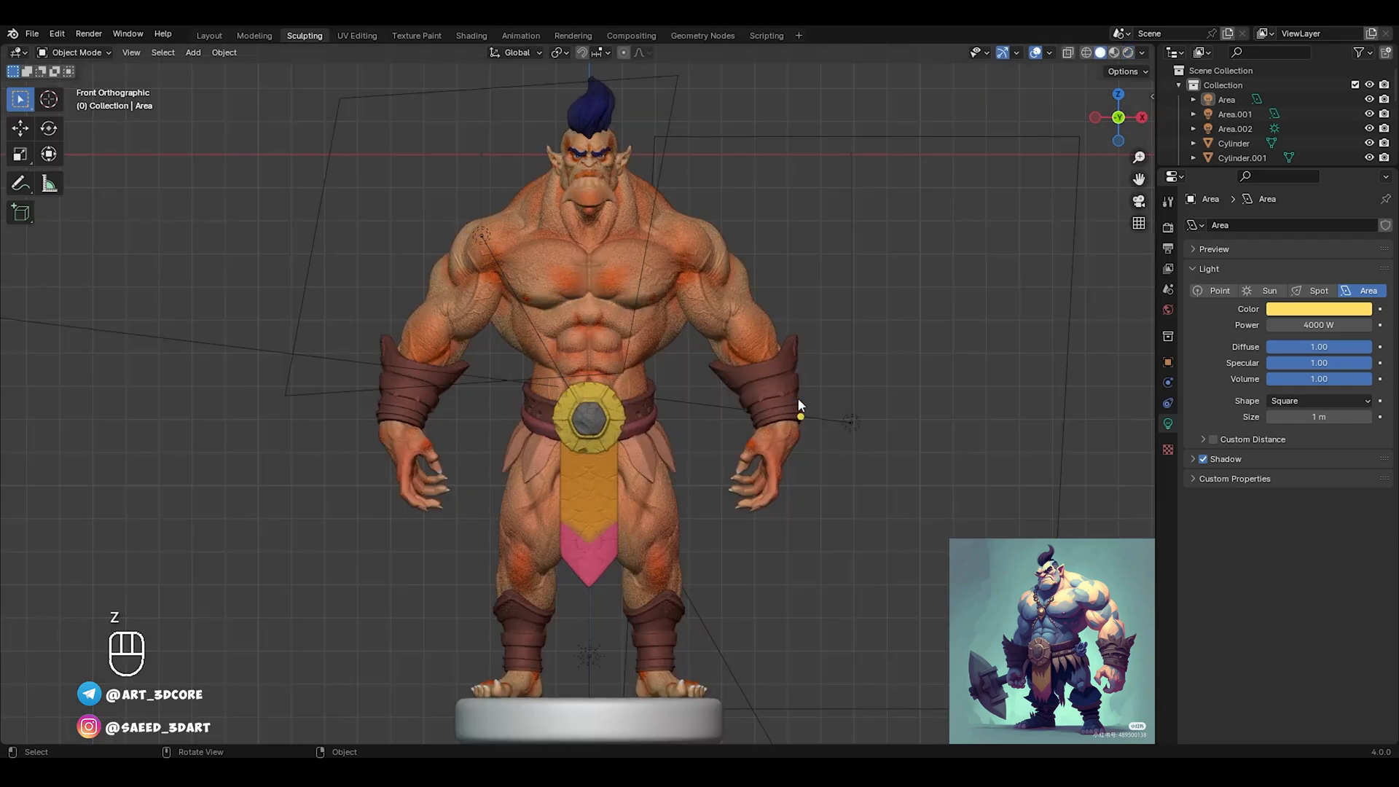
{"action": "mouse_move", "coordinate": [797, 398]}
{"action": "middle_mouse_down"}
{"action": "mouse_move", "coordinate": [697, 438]}
{"action": "mouse_move", "coordinate": [639, 436]}
{"action": "mouse_move", "coordinate": [673, 414]}
{"action": "mouse_move", "coordinate": [830, 445]}
{"action": "mouse_move", "coordinate": [880, 338]}
{"action": "mouse_move", "coordinate": [672, 382]}
{"action": "mouse_move", "coordinate": [574, 374]}
{"action": "mouse_move", "coordinate": [540, 398]}
{"action": "mouse_move", "coordinate": [631, 469]}
{"action": "middle_mouse_up"}
{"action": "left_click", "coordinate": [811, 355]}
{"action": "middle_click_drag", "start_coordinate": [394, 628], "coordinate": [475, 580], "text": "shift"}
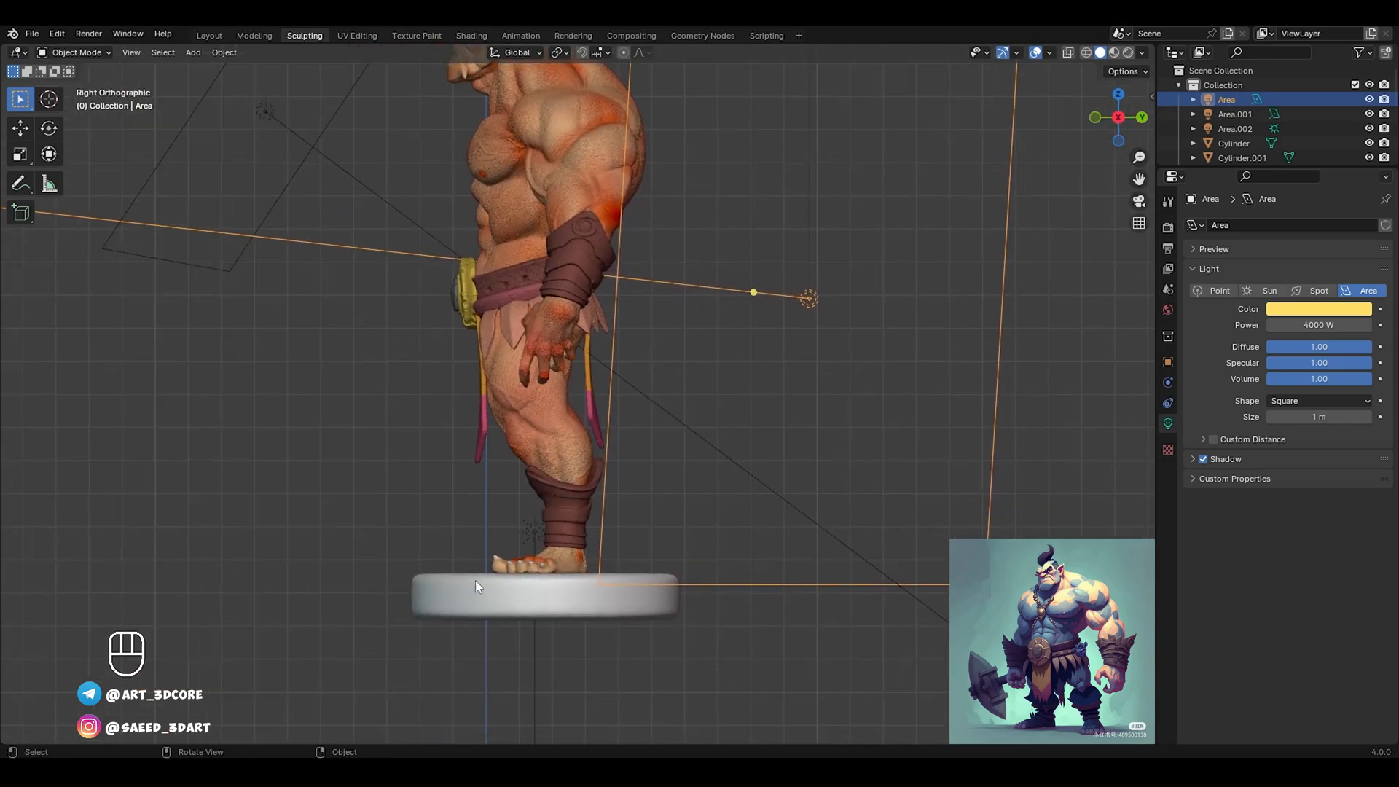
{"action": "left_click", "coordinate": [532, 534]}
Try to scale the blue sun light and change its angle
{"action": "key", "text": "s"}
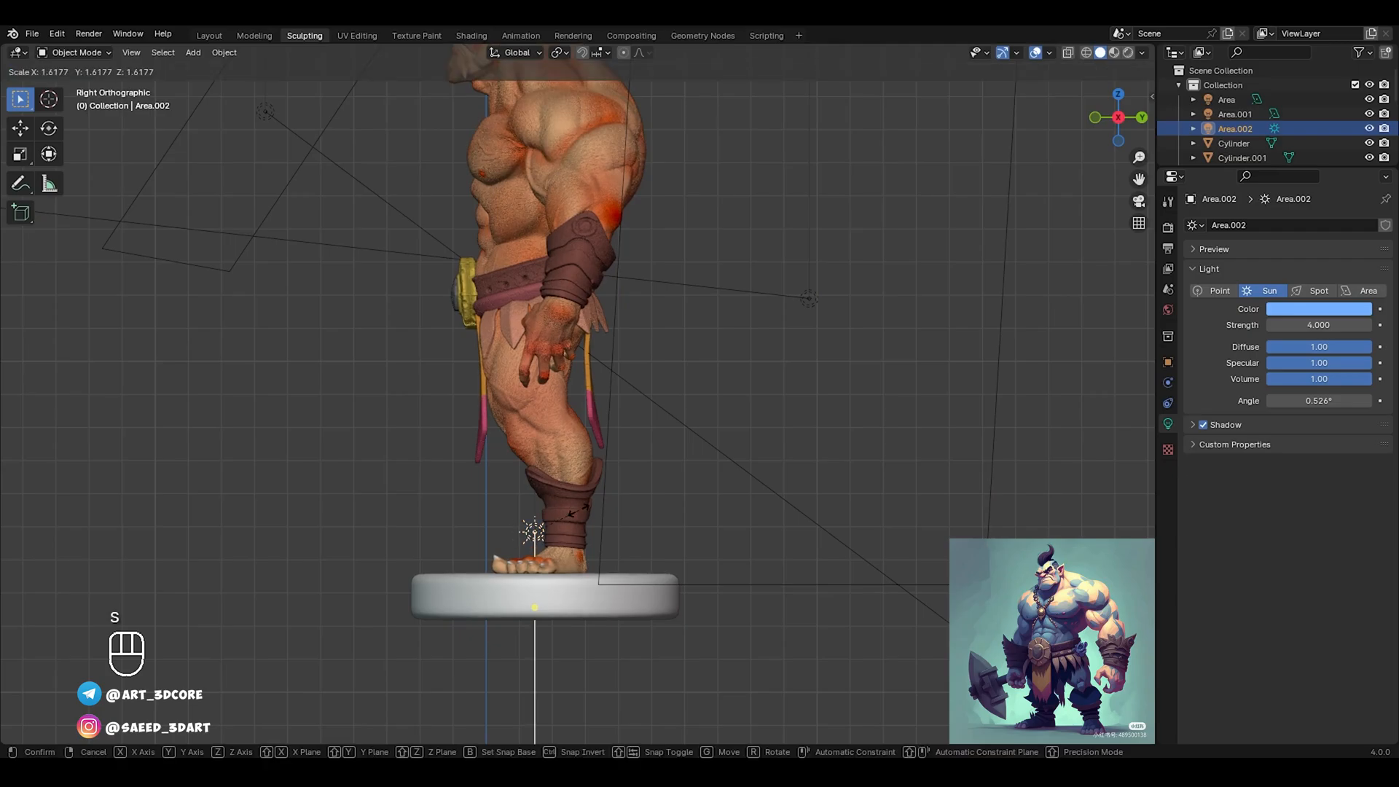
{"action": "right_click", "coordinate": [616, 492]}
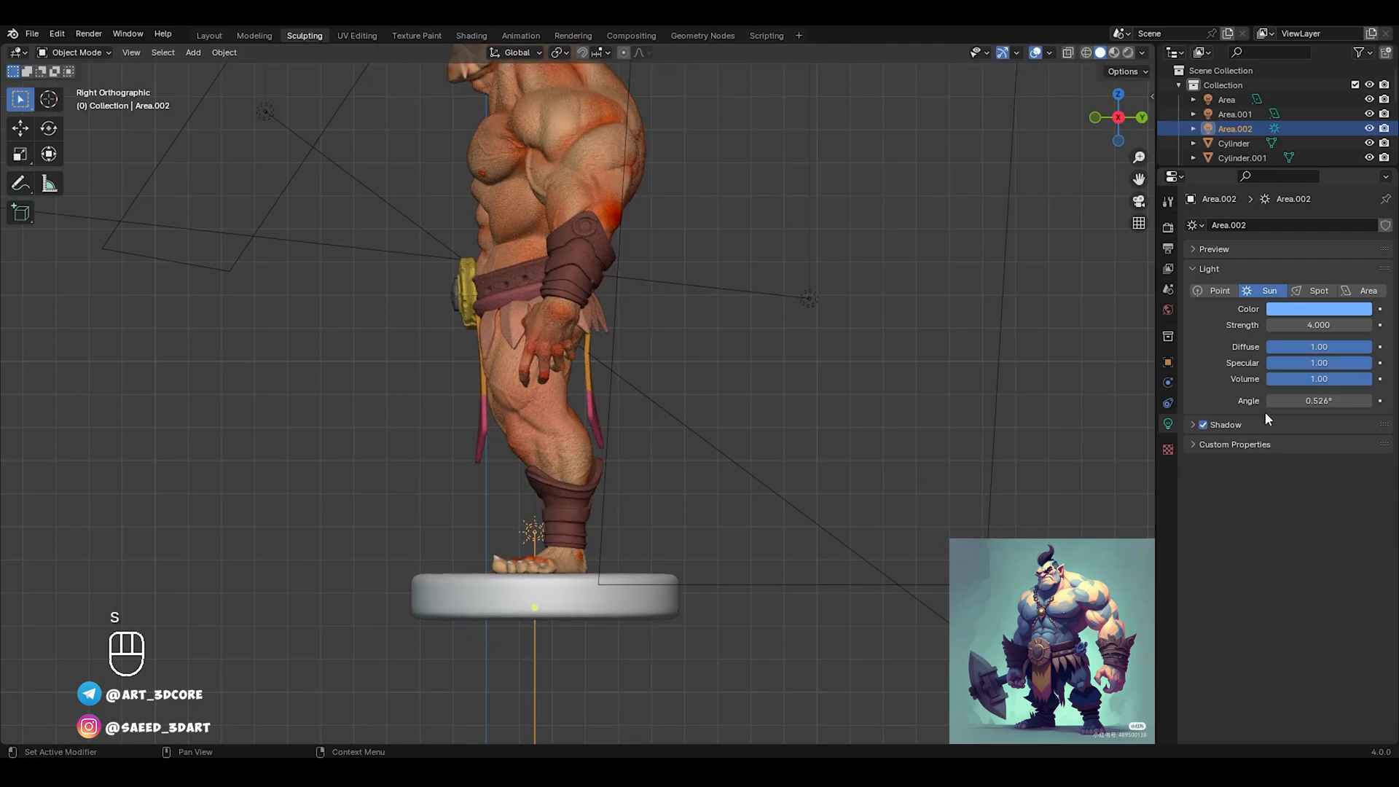
{"action": "left_click_drag", "start_coordinate": [1282, 400], "coordinate": [1325, 400]}
{"action": "key", "text": "ctrl+z"}
Try to move the blue sun light behind the ogre's feet under rendered shading in the right view
{"action": "middle_click_drag", "start_coordinate": [587, 509], "coordinate": [662, 474]}
{"action": "key", "text": "z"}
{"action": "left_click", "coordinate": [661, 436]}
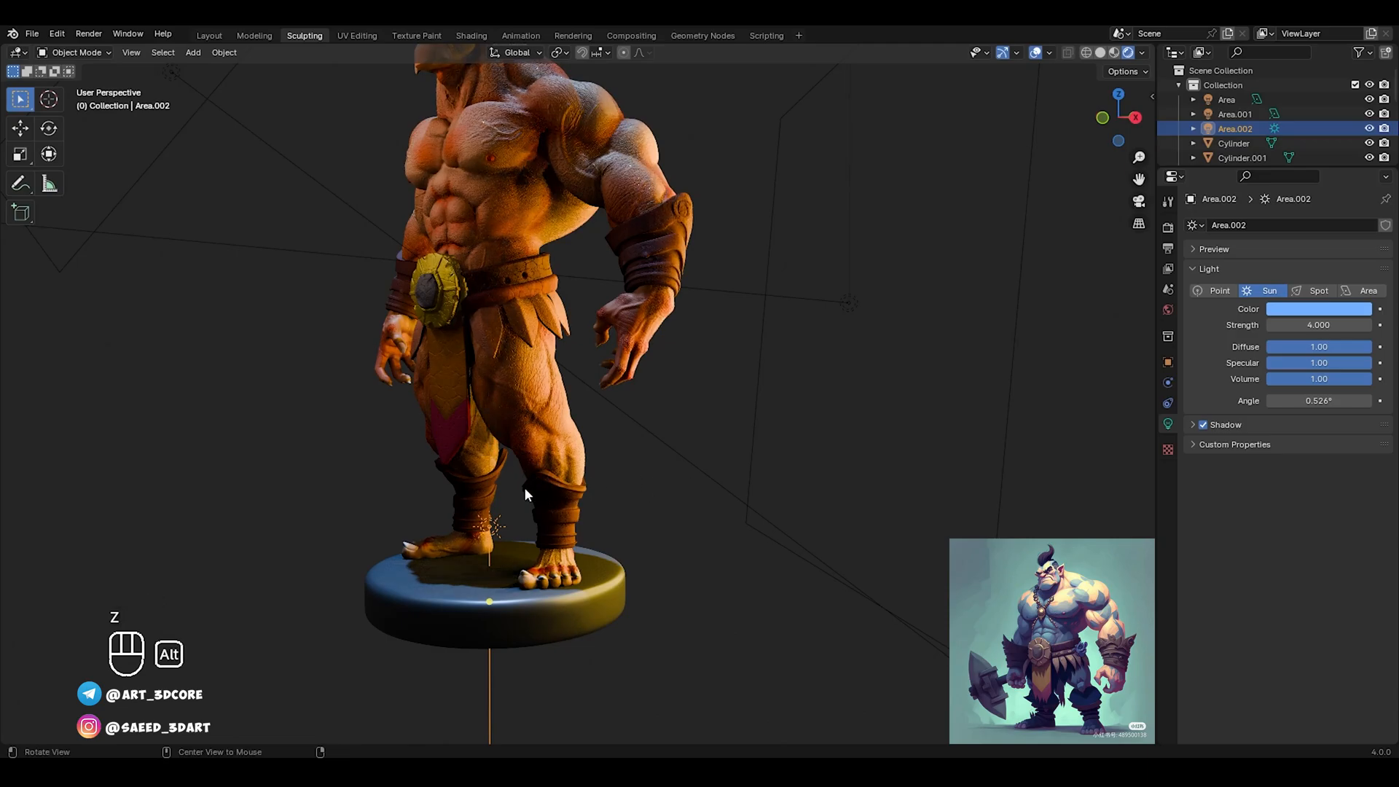
{"action": "middle_click_drag", "start_coordinate": [523, 486], "coordinate": [518, 486], "text": "alt"}
{"action": "key", "text": "g"}
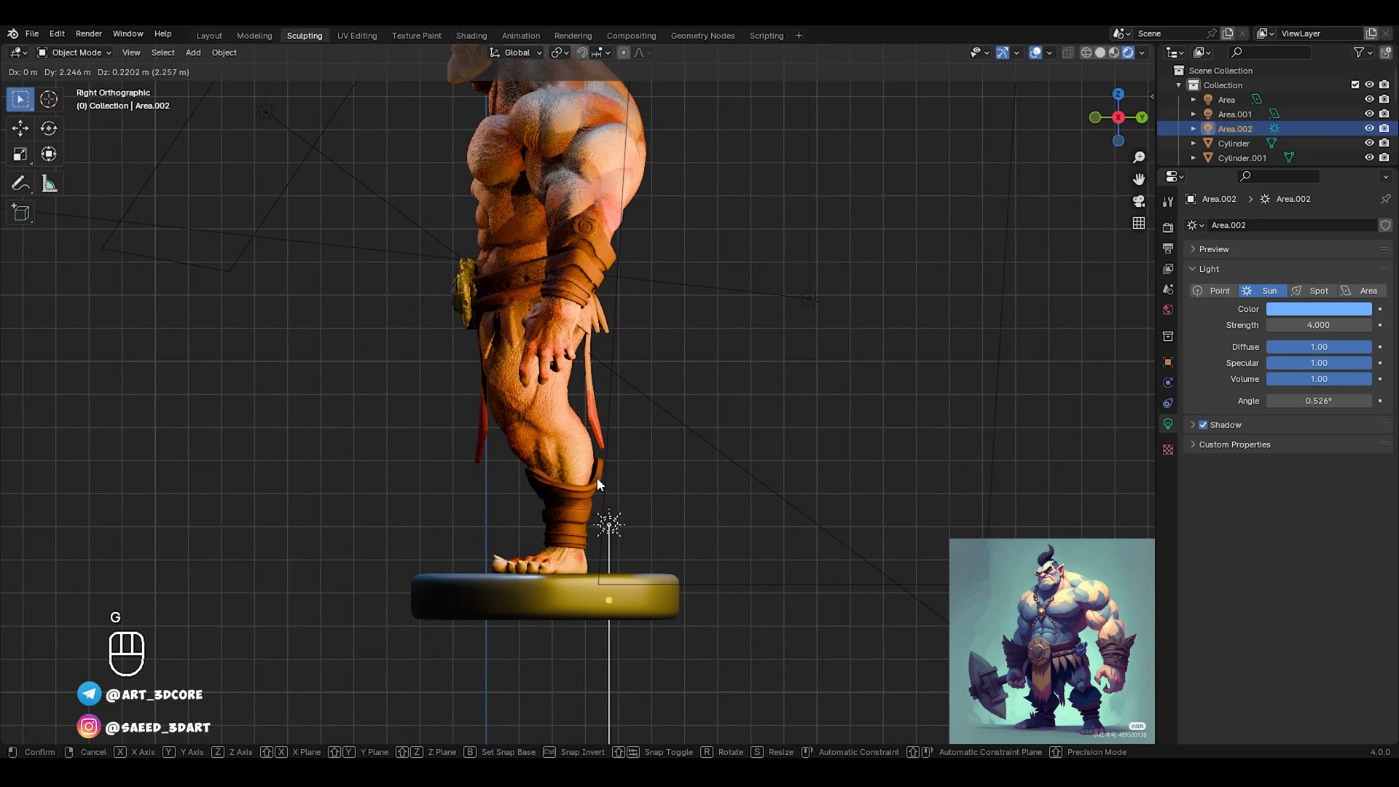
{"action": "left_click", "coordinate": [519, 484]}
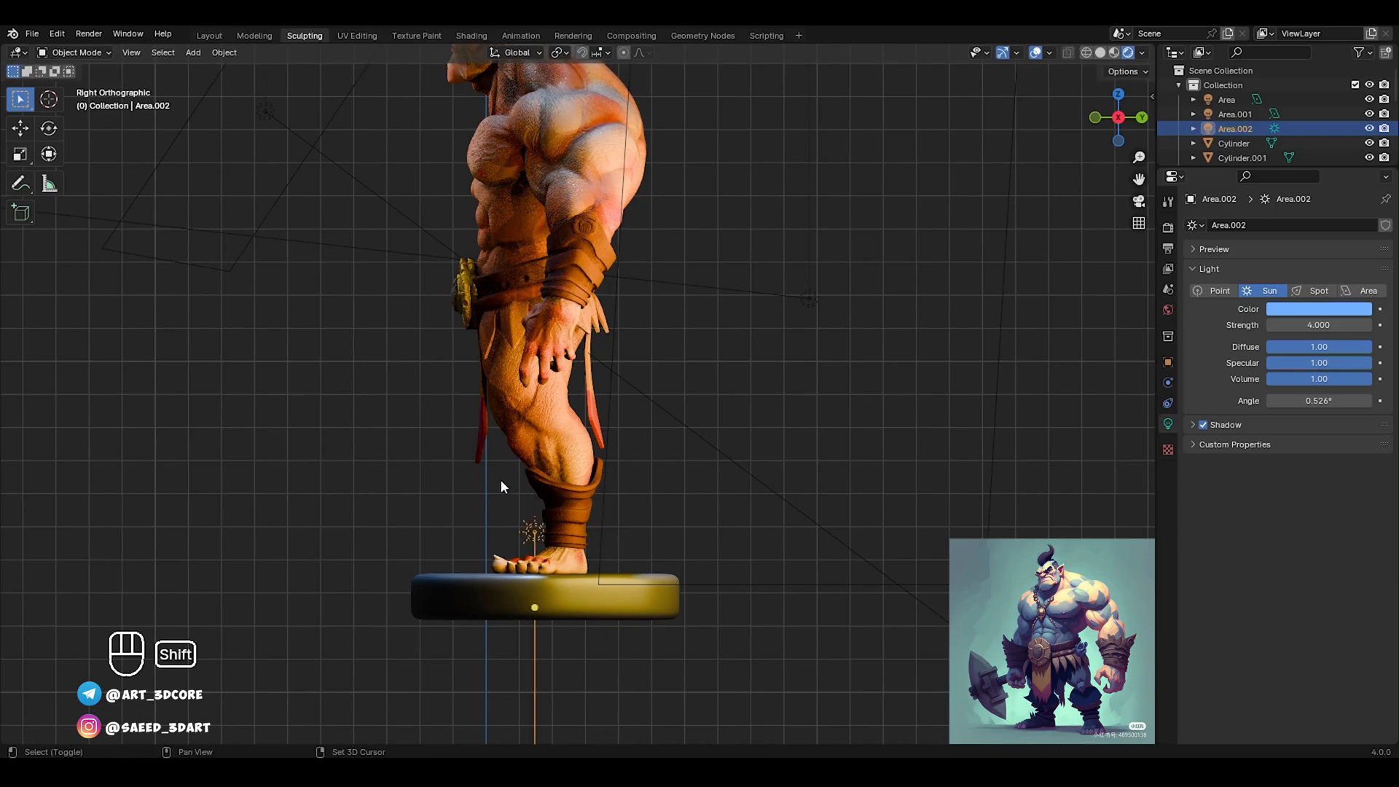
Duplicate the blue sun light, offset the copy about -8.02 m in Y and 2.33 m in Z, and switch to solid shading
{"action": "key", "text": "shift+d"}
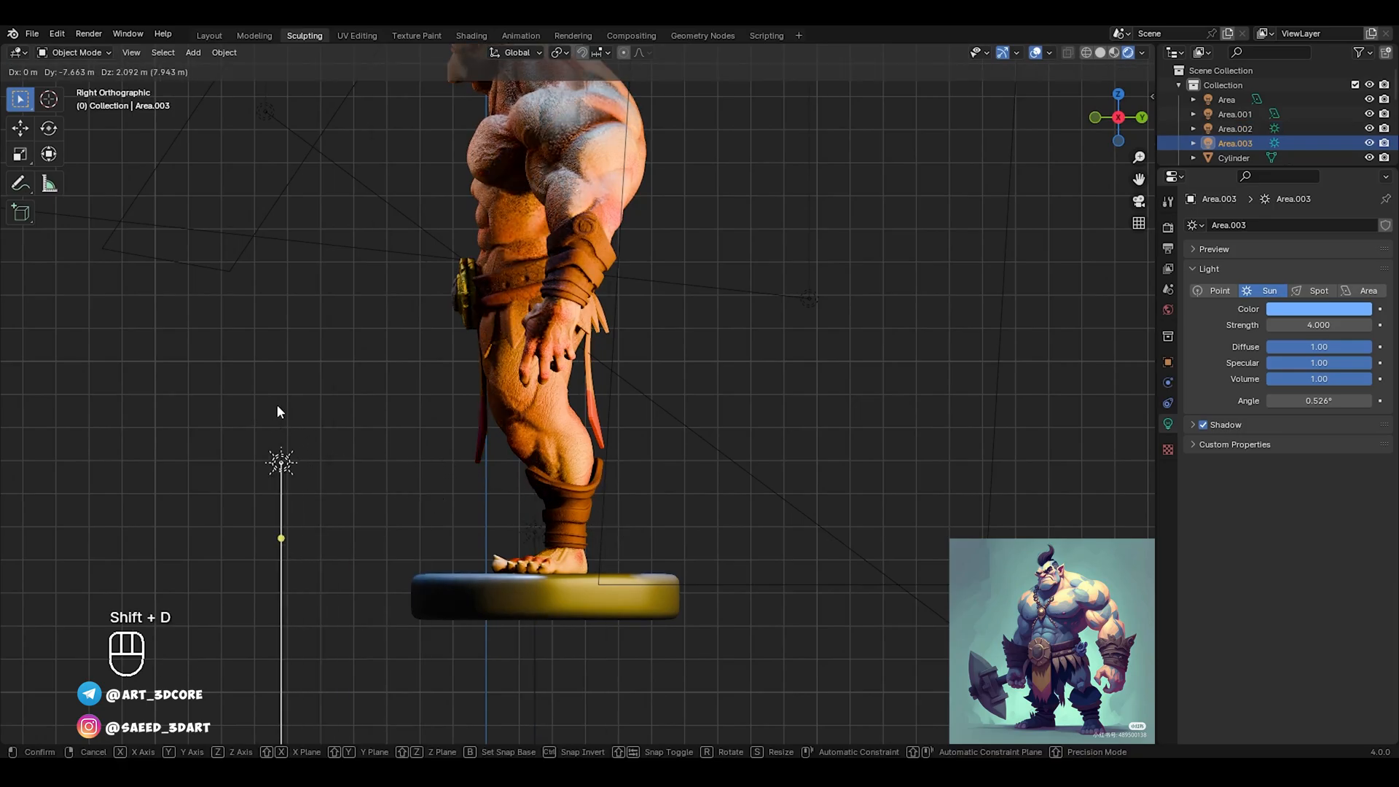
{"action": "left_click", "coordinate": [279, 408]}
{"action": "key", "text": "z"}
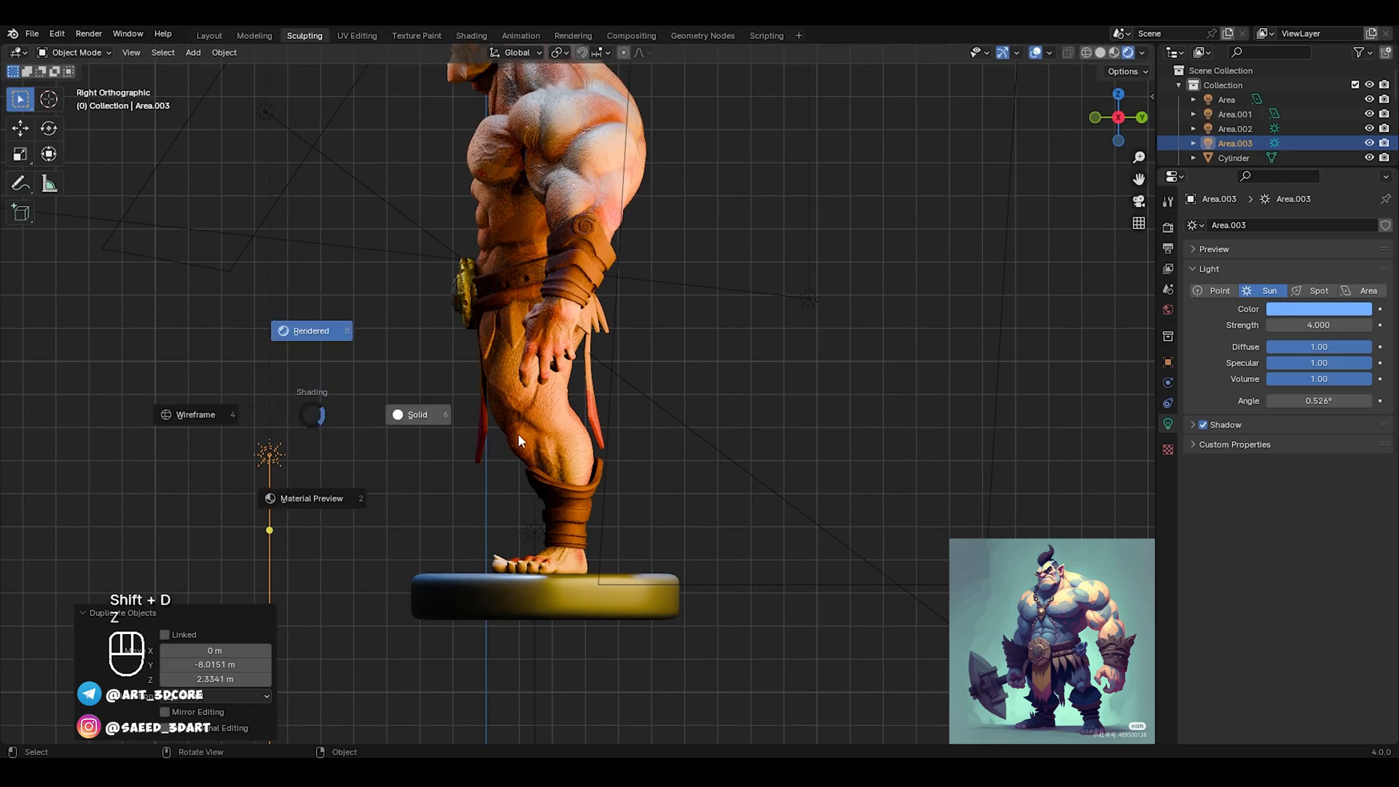
{"action": "left_click", "coordinate": [518, 435]}
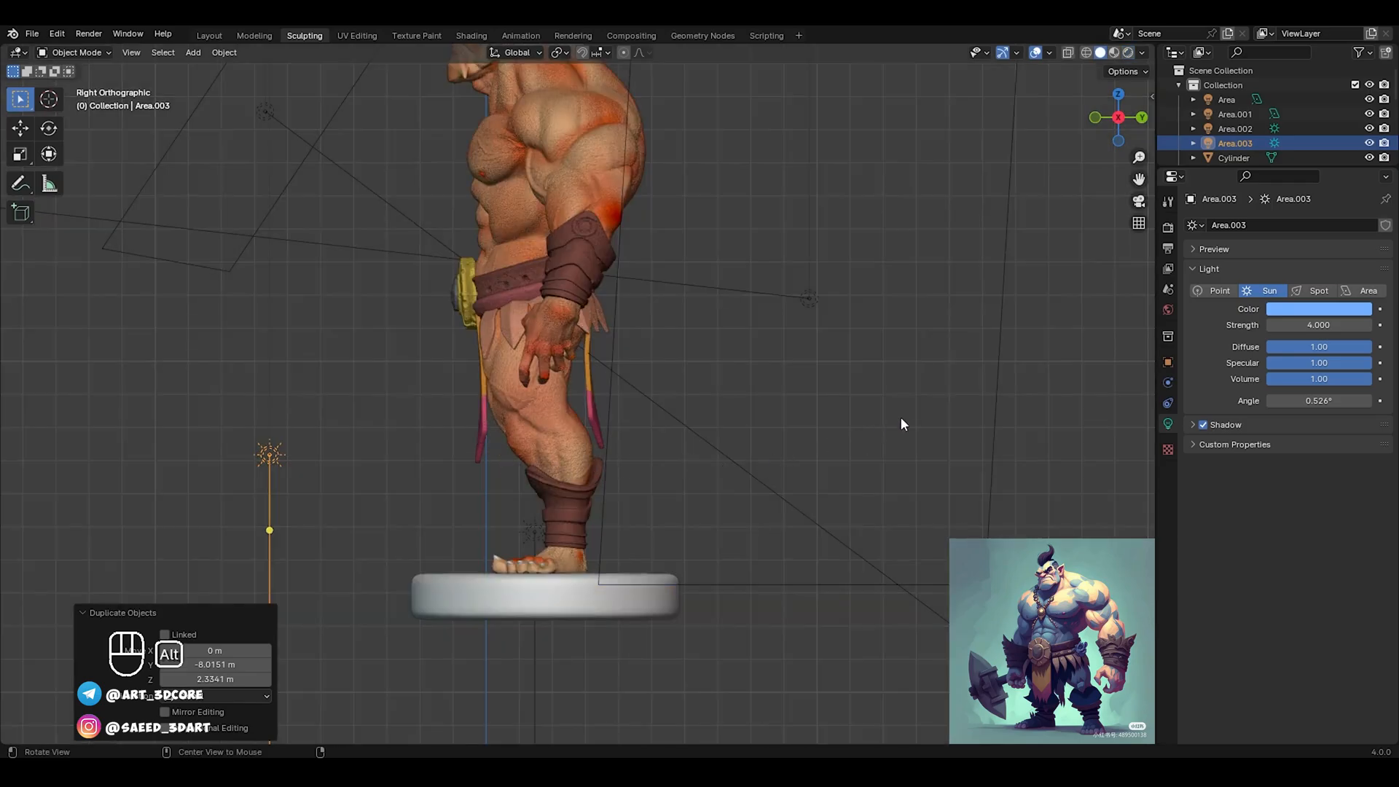
Convert the duplicated light to a point light with 50 W power and 1.22 m radius, and switch to rendered shading
{"action": "left_click", "coordinate": [1219, 291]}
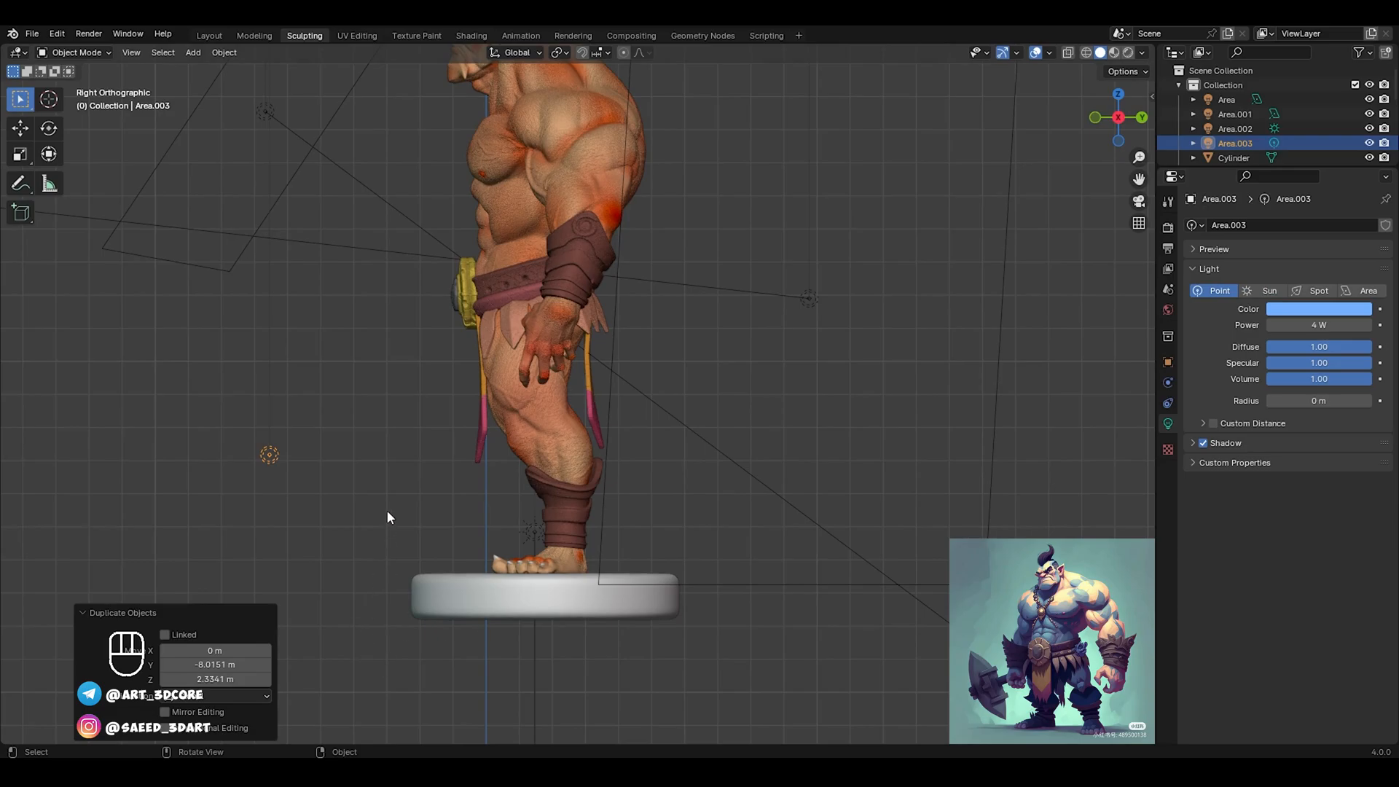
{"action": "left_click", "coordinate": [1318, 325]}
{"action": "type", "text": "50"}
{"action": "key", "text": "Return"}
{"action": "key", "text": "z"}
{"action": "left_click", "coordinate": [488, 408]}
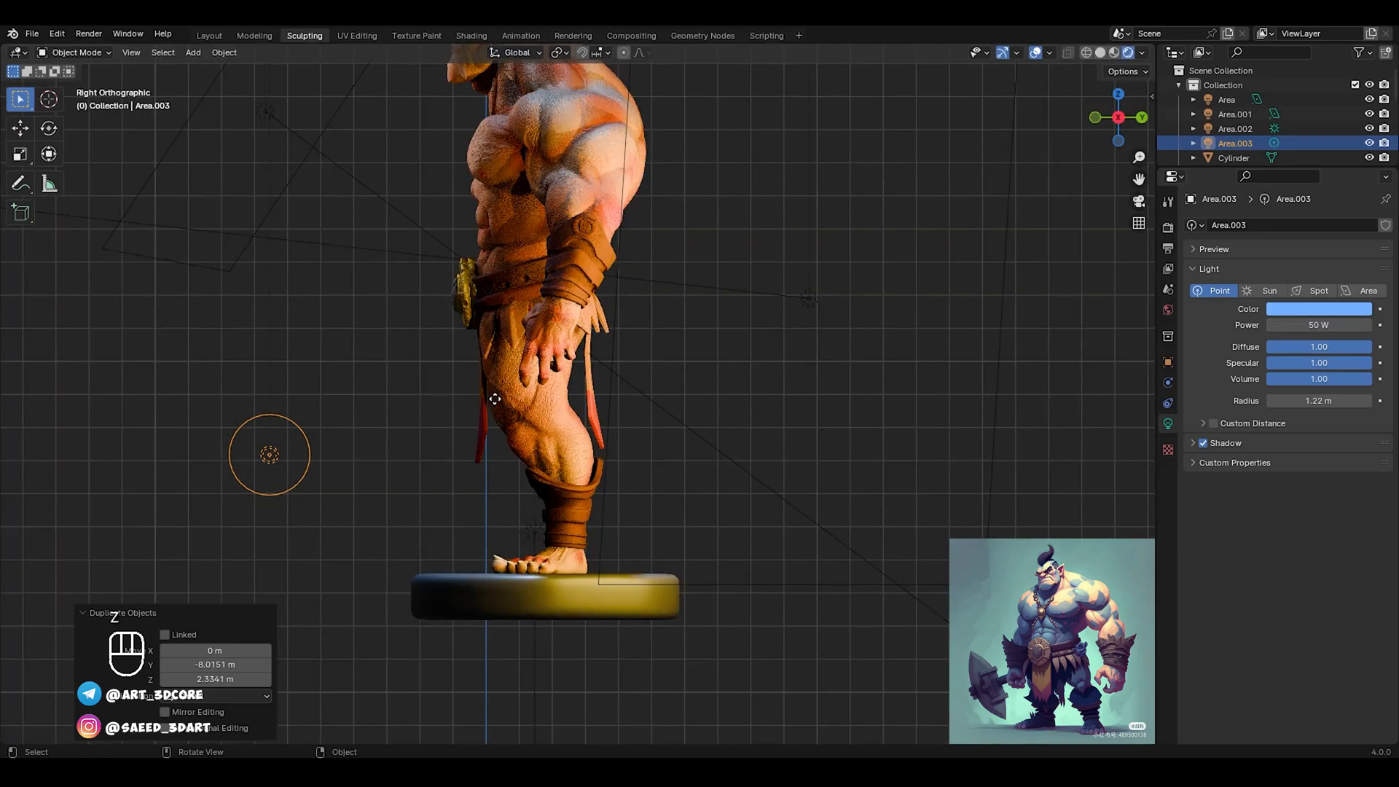
Move the blue point light between the ogre's legs, first about 5.13 m in Y and 0.77 m in Z, then 2.99 m and -0.99 m
{"action": "key", "text": "g"}
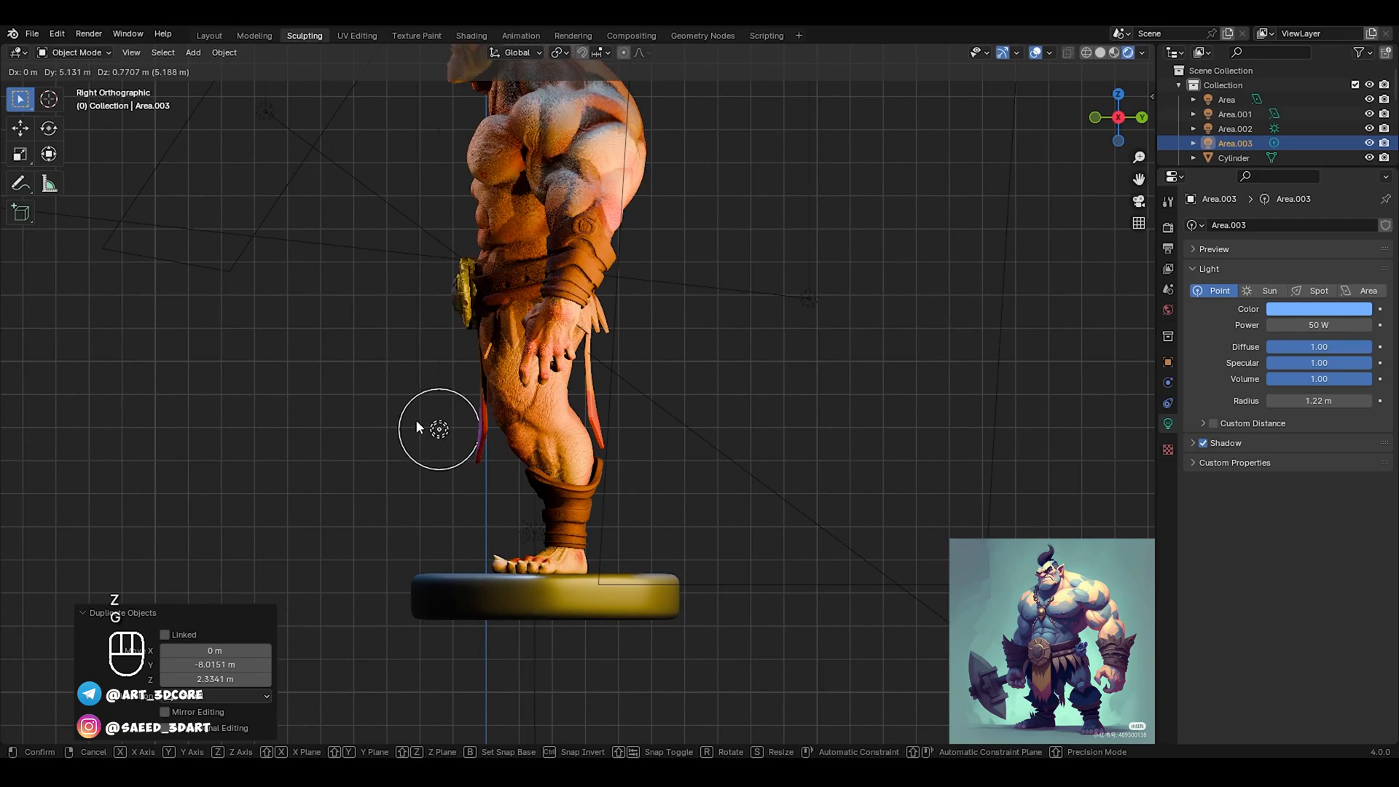
{"action": "left_click", "coordinate": [583, 414]}
{"action": "middle_click_drag", "start_coordinate": [618, 417], "coordinate": [619, 416], "text": "alt"}
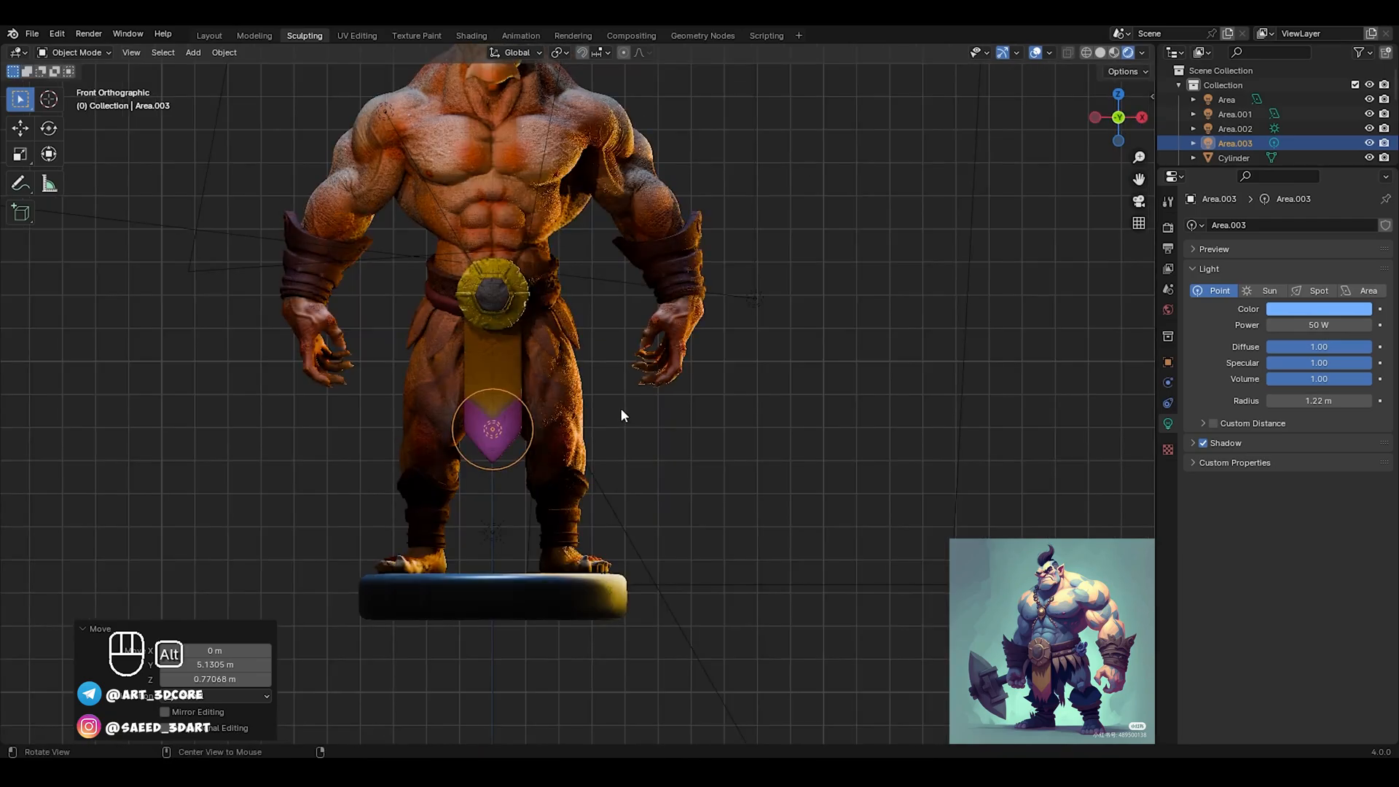
{"action": "middle_click_drag", "start_coordinate": [534, 421], "coordinate": [557, 422], "text": "alt"}
{"action": "key", "text": "g"}
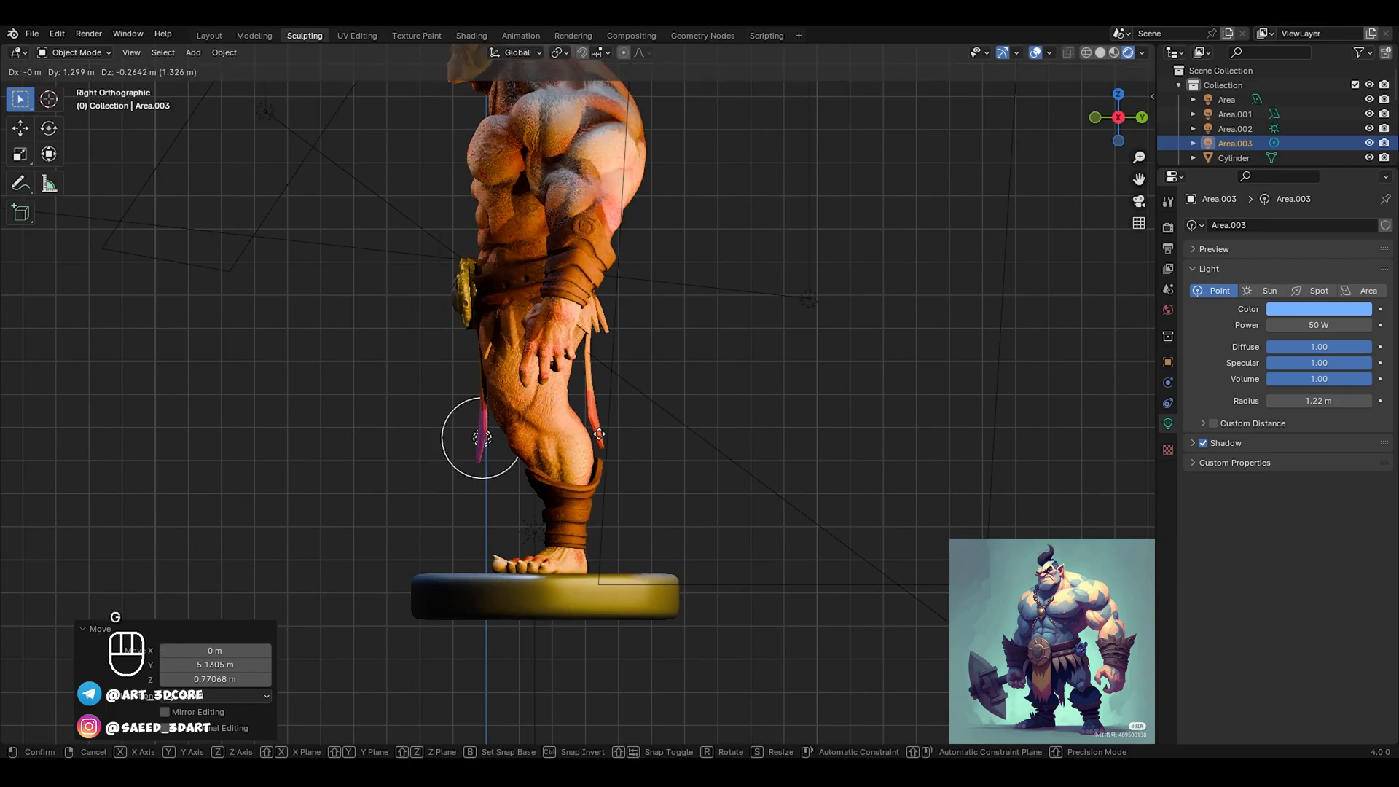
{"action": "left_click", "coordinate": [612, 446]}
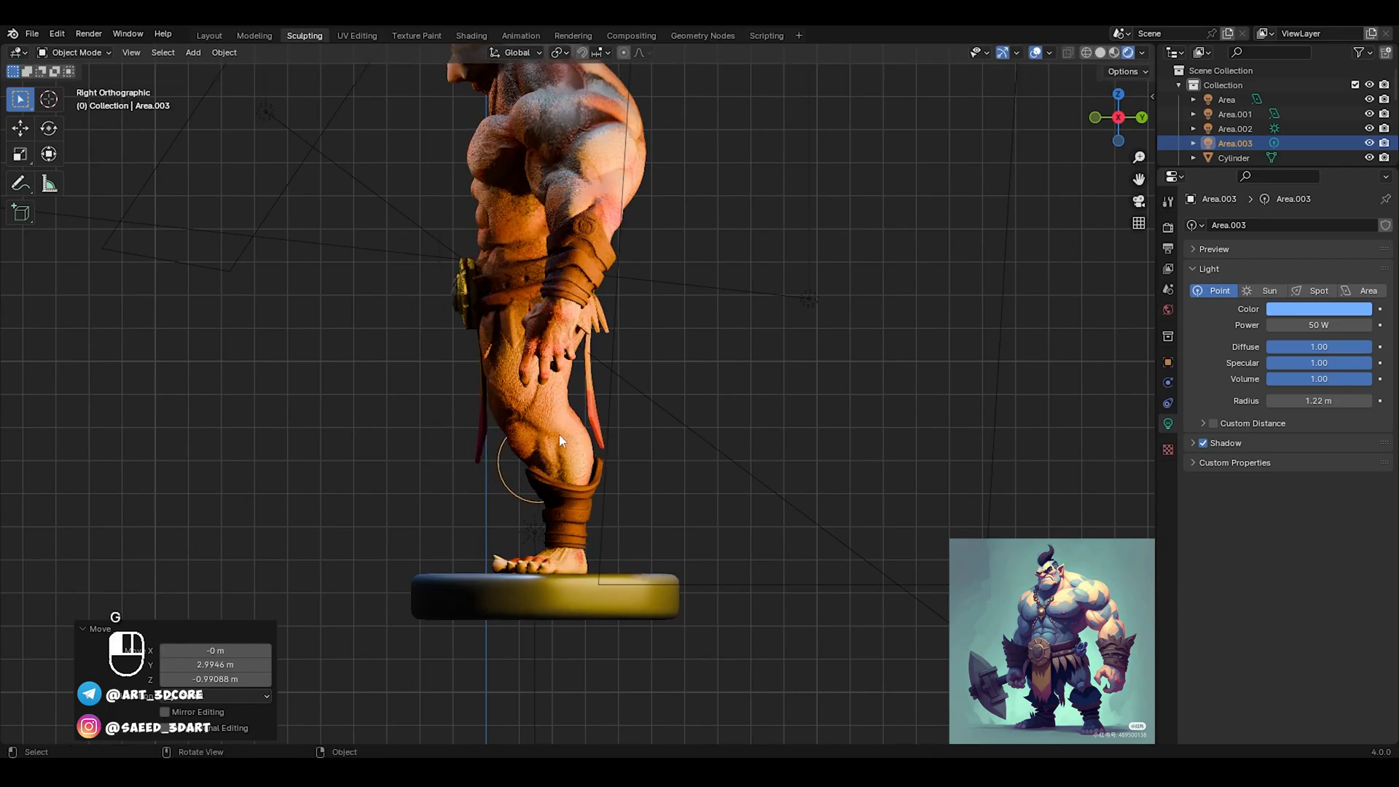
{"action": "middle_click_drag", "start_coordinate": [685, 427], "coordinate": [736, 422], "text": "alt"}
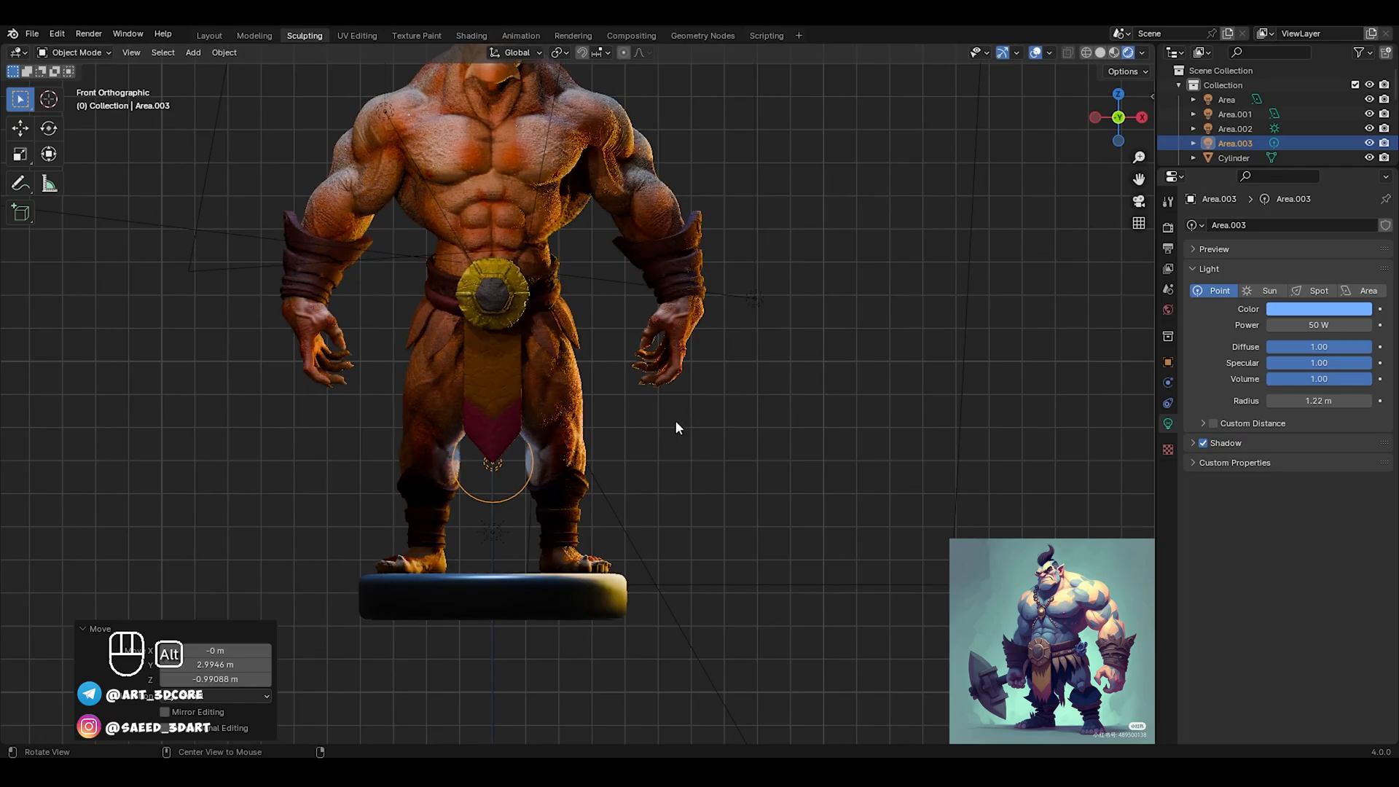
Set the blue point light's radius to 0 m and power to 200 W, and convert it to an area light
{"action": "left_click", "coordinate": [1315, 400]}
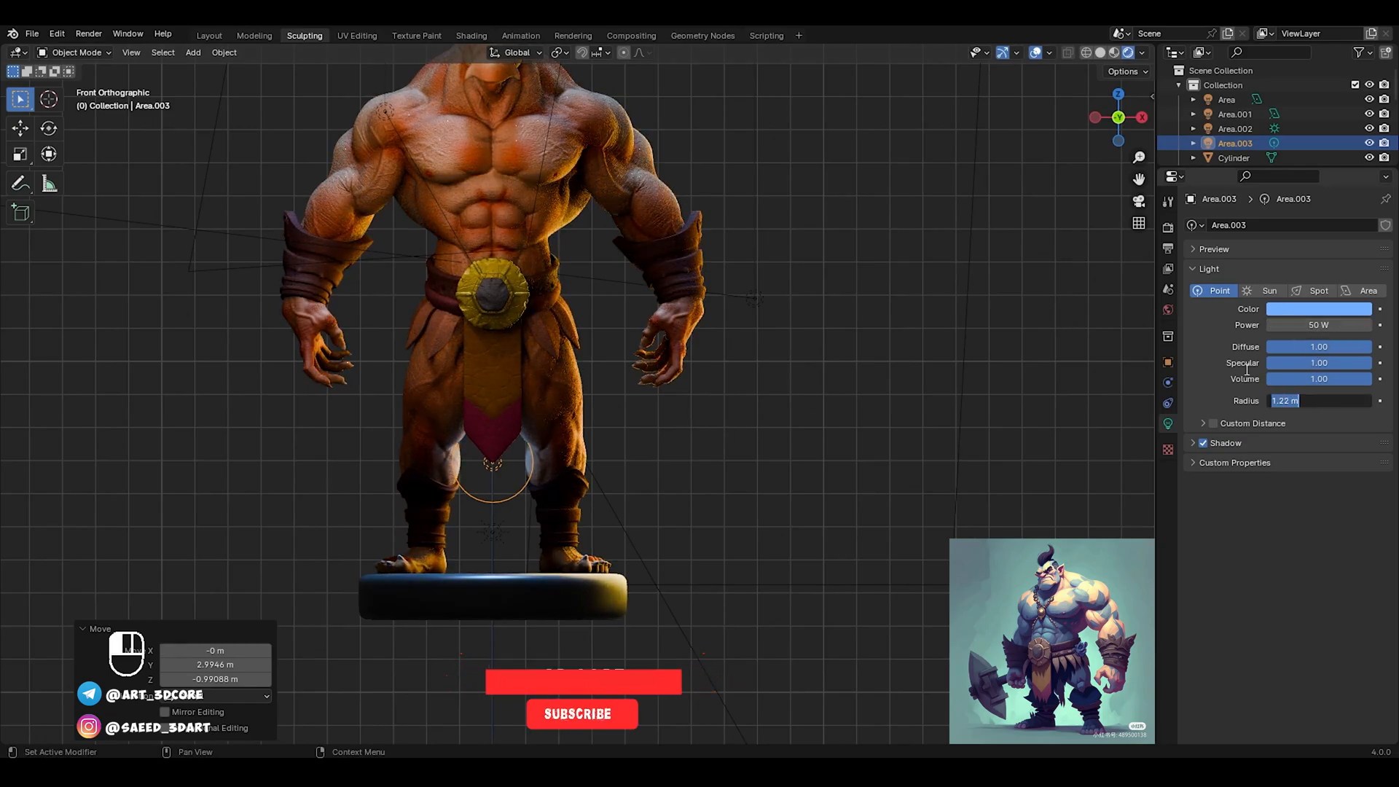
{"action": "type", "text": "0"}
{"action": "key", "text": "Return"}
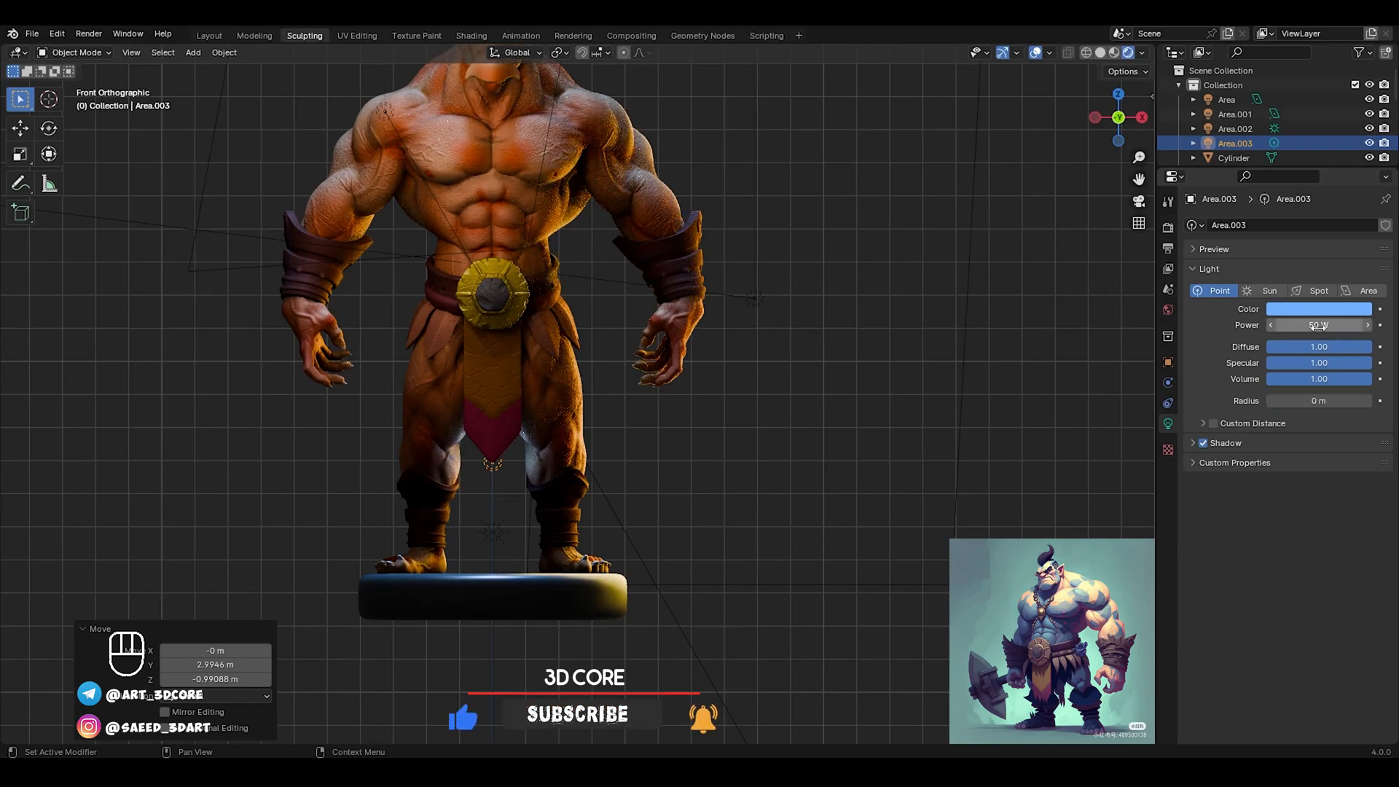
{"action": "left_click", "coordinate": [1319, 326]}
{"action": "type", "text": "200"}
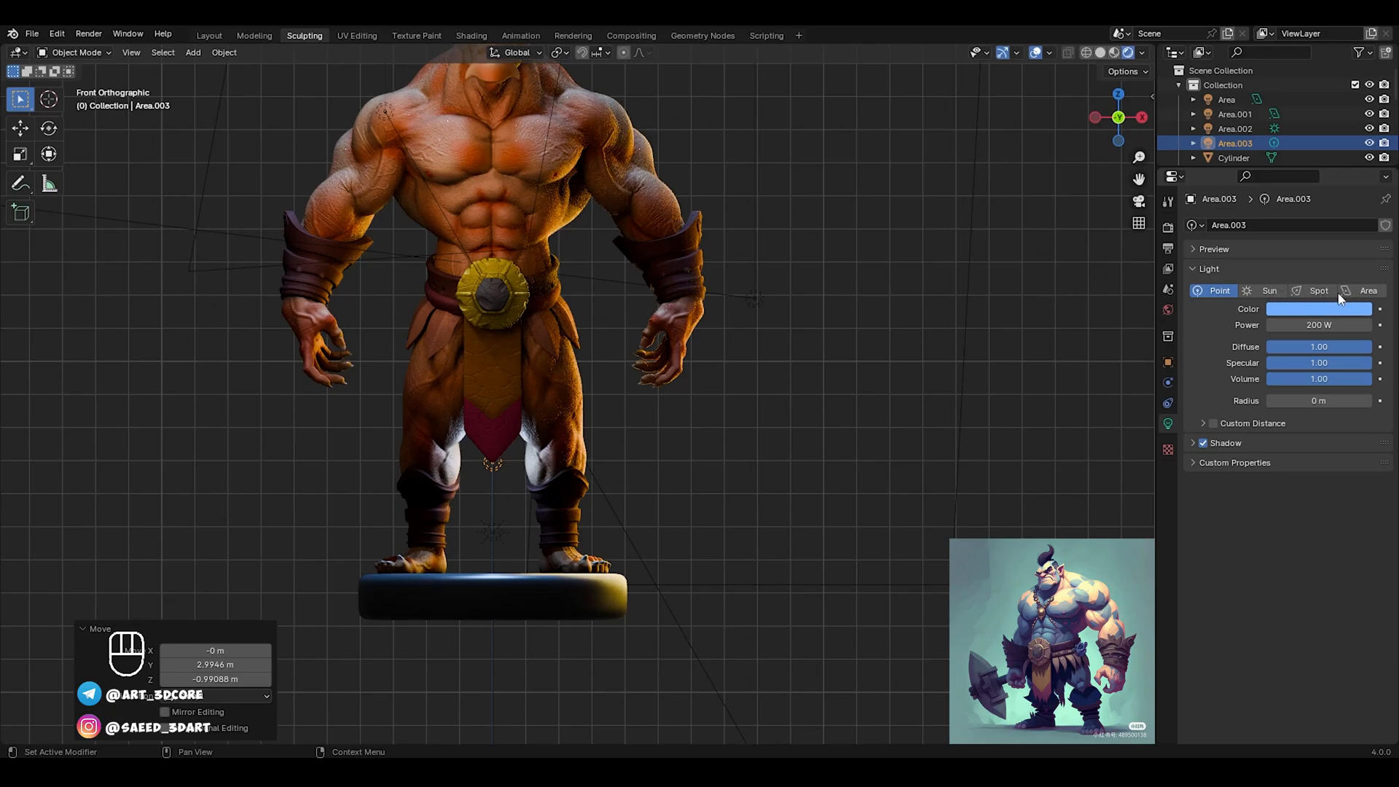
{"action": "left_click", "coordinate": [1347, 292]}
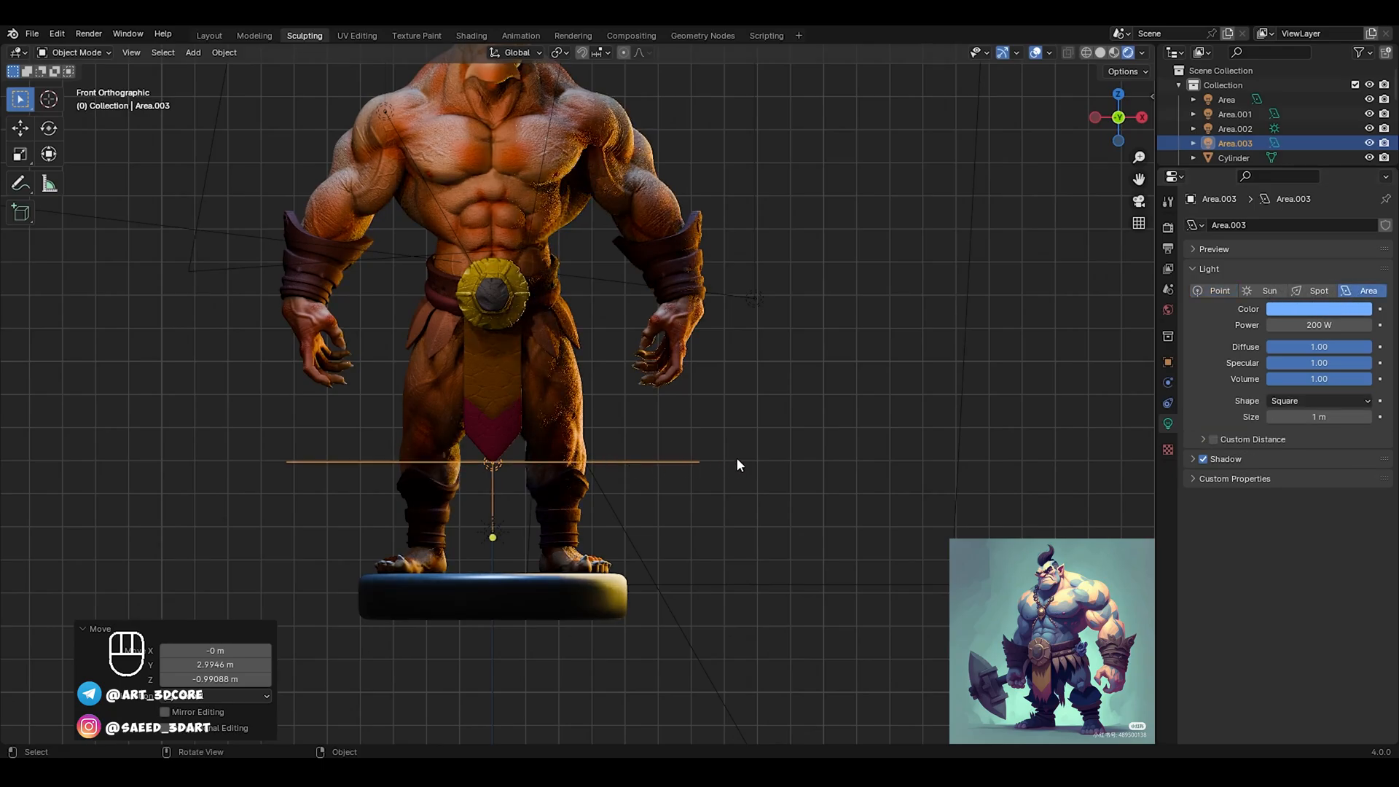
Move the new area light in front of the legs by about -7.02 m in Y and 0.88 m in Z, and switch to solid shading
{"action": "middle_click_drag", "start_coordinate": [514, 462], "coordinate": [519, 461], "text": "alt"}
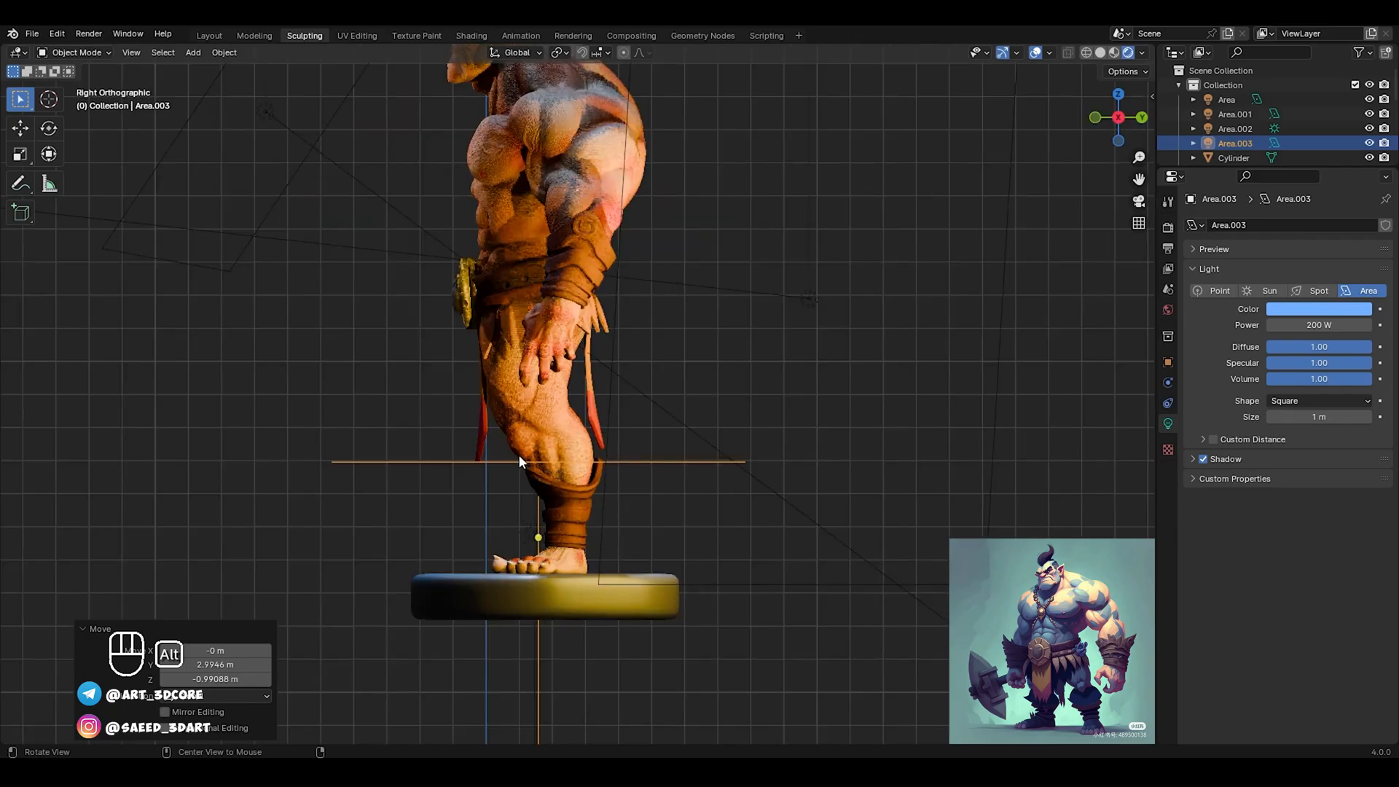
{"action": "key", "text": "g"}
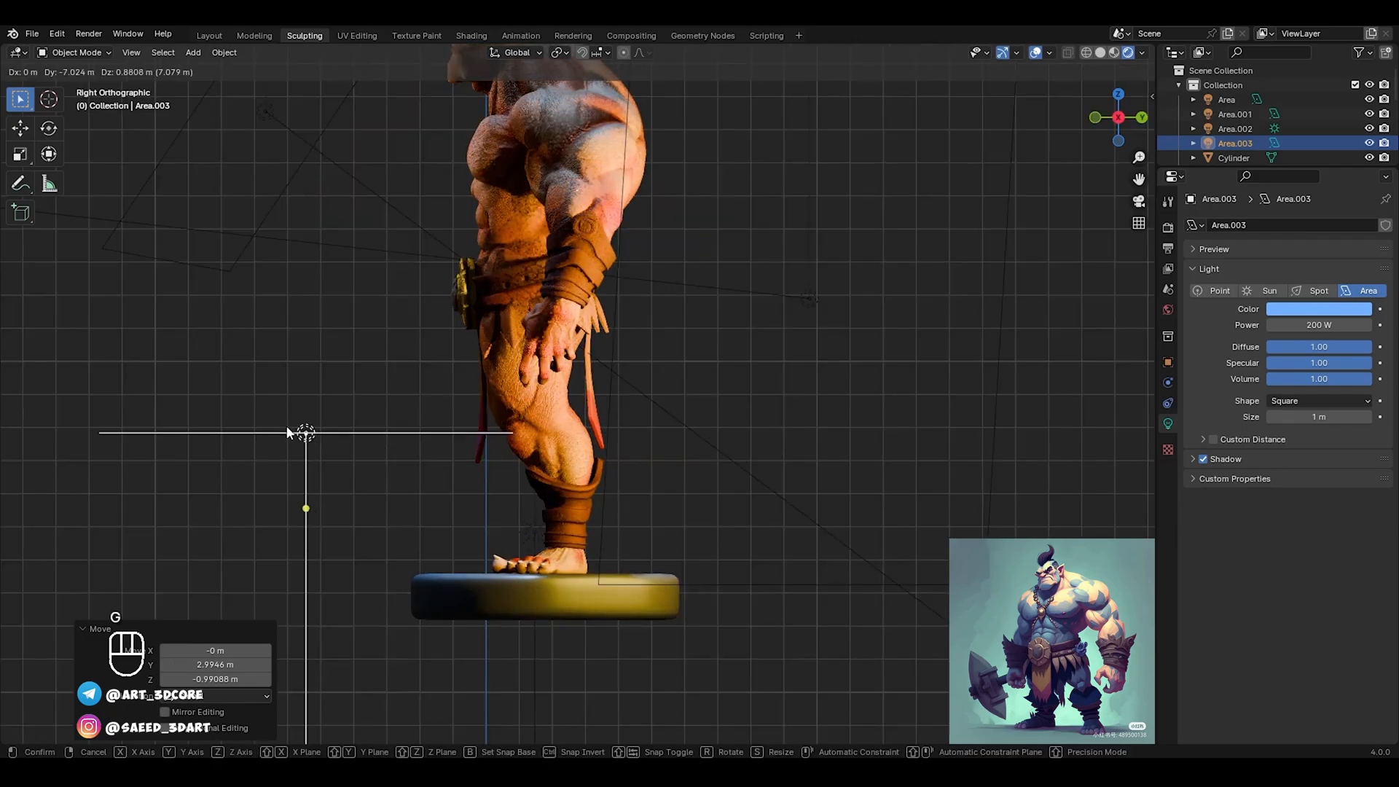
{"action": "left_click", "coordinate": [287, 425]}
{"action": "key", "text": "z"}
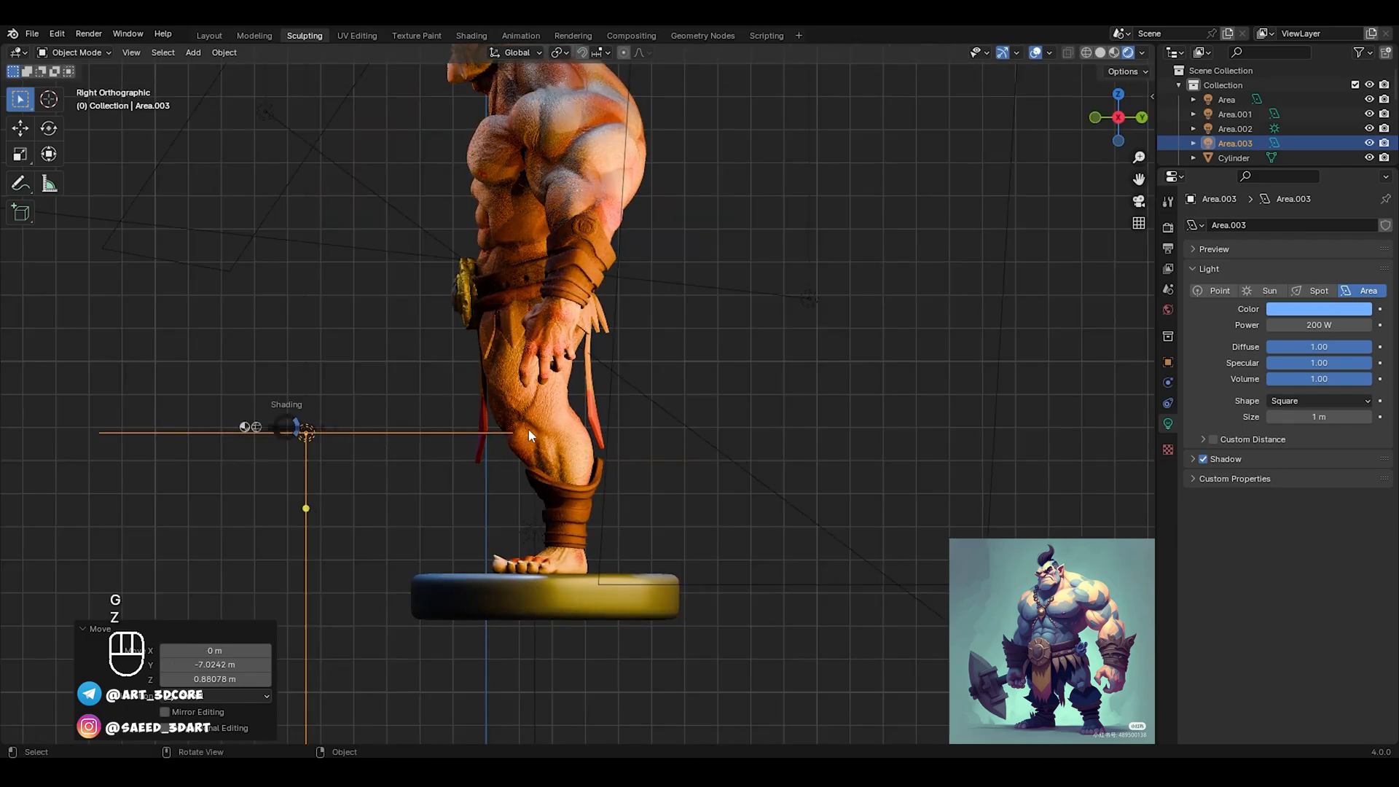
{"action": "left_click", "coordinate": [385, 430]}
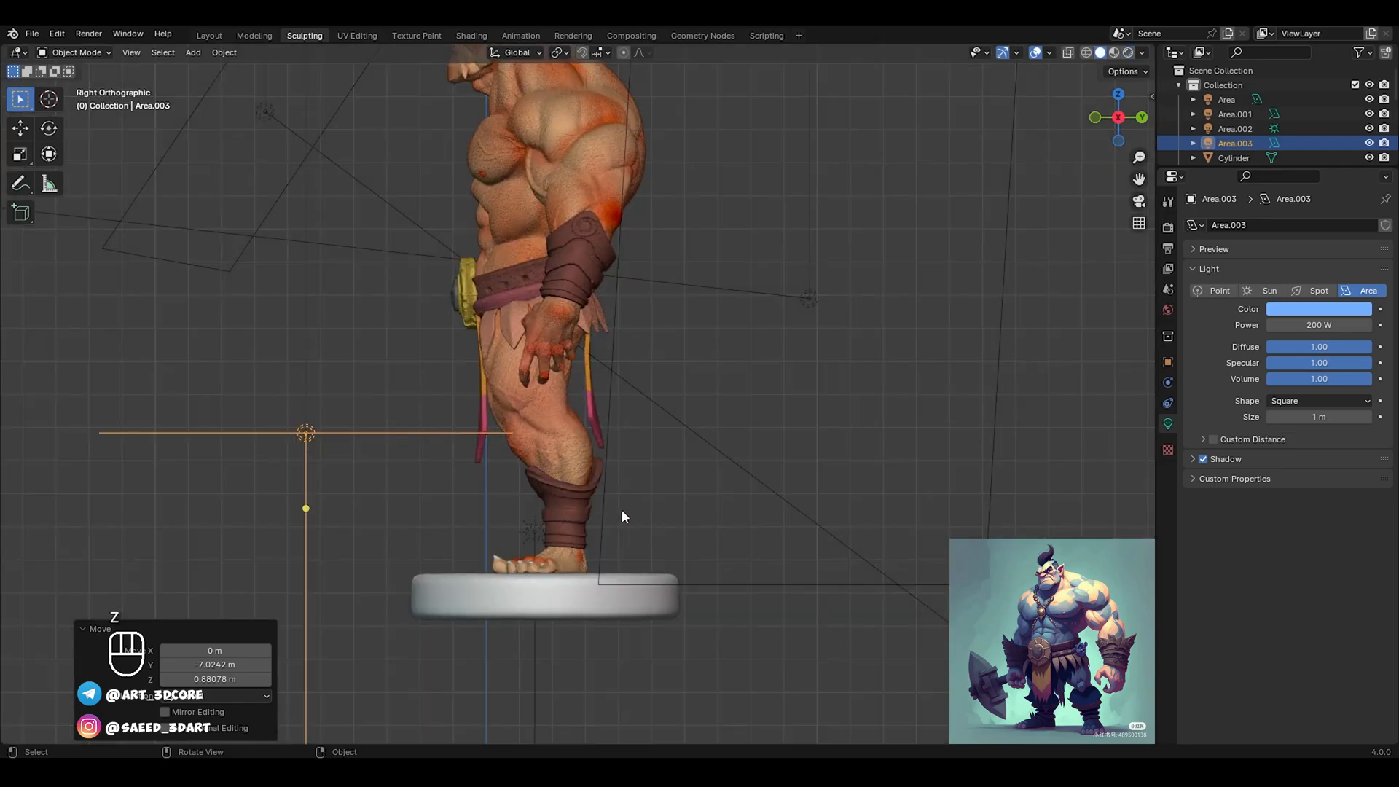
Aim the area light at the legs, scale it down to roughly half, and shift it about -0.97 m in Y and -0.51 m in Z
{"action": "key", "text": "r"}
{"action": "left_click", "coordinate": [647, 298]}
{"action": "key", "text": "s"}
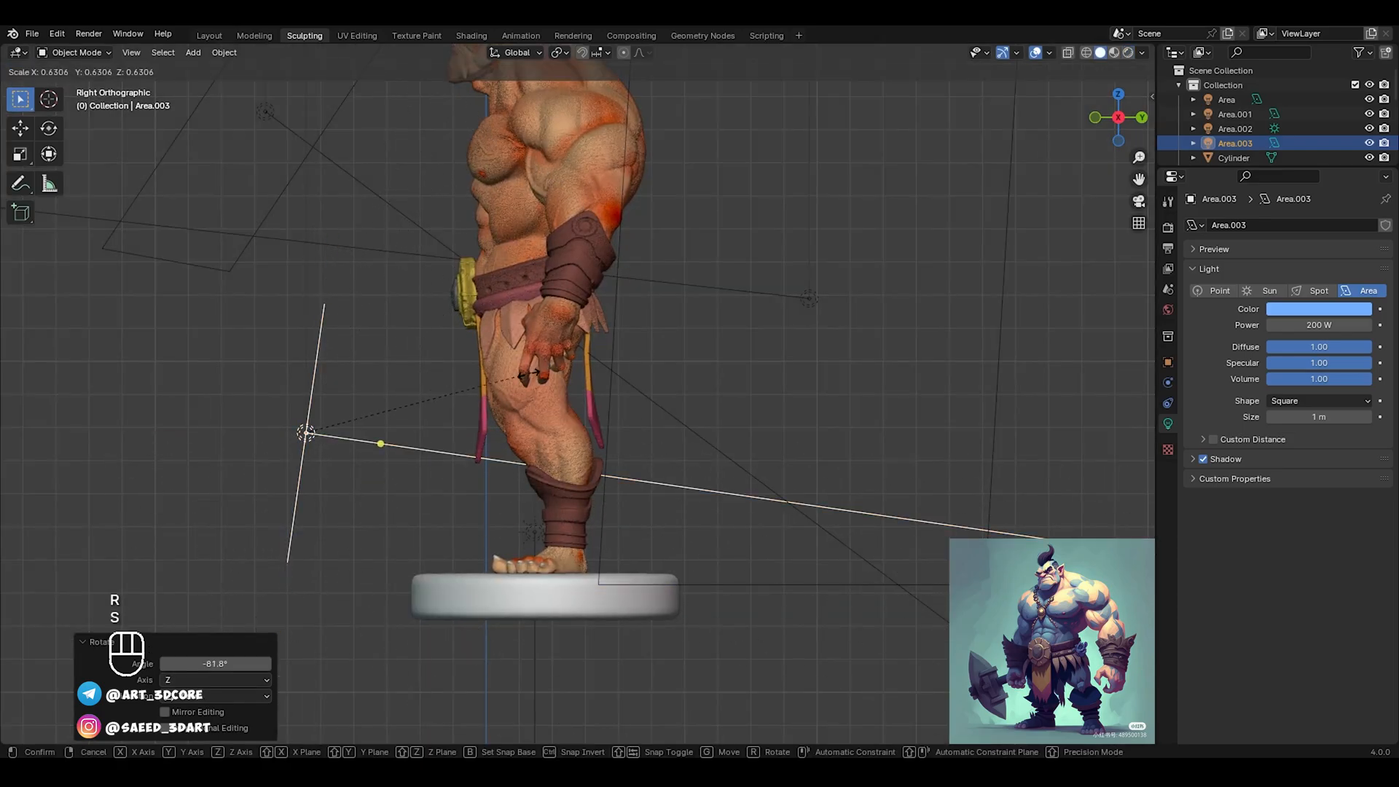
{"action": "left_click", "coordinate": [530, 373]}
{"action": "key", "text": "g"}
{"action": "left_click", "coordinate": [526, 426]}
{"action": "key", "text": "r"}
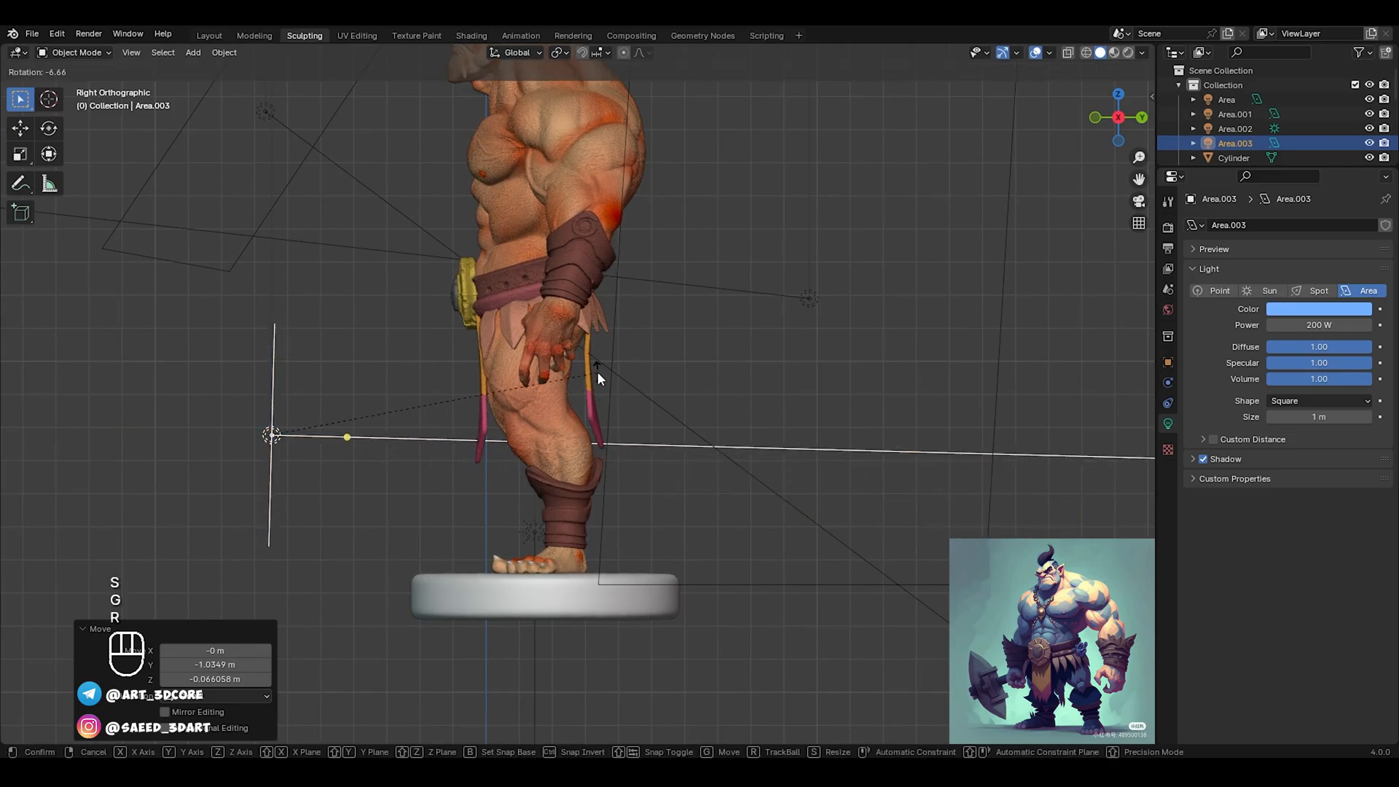
{"action": "left_click", "coordinate": [598, 374]}
{"action": "key", "text": "g"}
{"action": "left_click", "coordinate": [600, 392]}
Switch to rendered shading in the front view and change the leg area light's color to almost white
{"action": "mouse_move", "coordinate": [749, 435]}
{"action": "middle_mouse_down", "text": "alt"}
{"action": "mouse_move", "coordinate": [761, 426]}
{"action": "mouse_move", "coordinate": [699, 391]}
{"action": "mouse_move", "coordinate": [663, 470]}
{"action": "mouse_move", "coordinate": [754, 472]}
{"action": "middle_mouse_up", "text": "alt"}
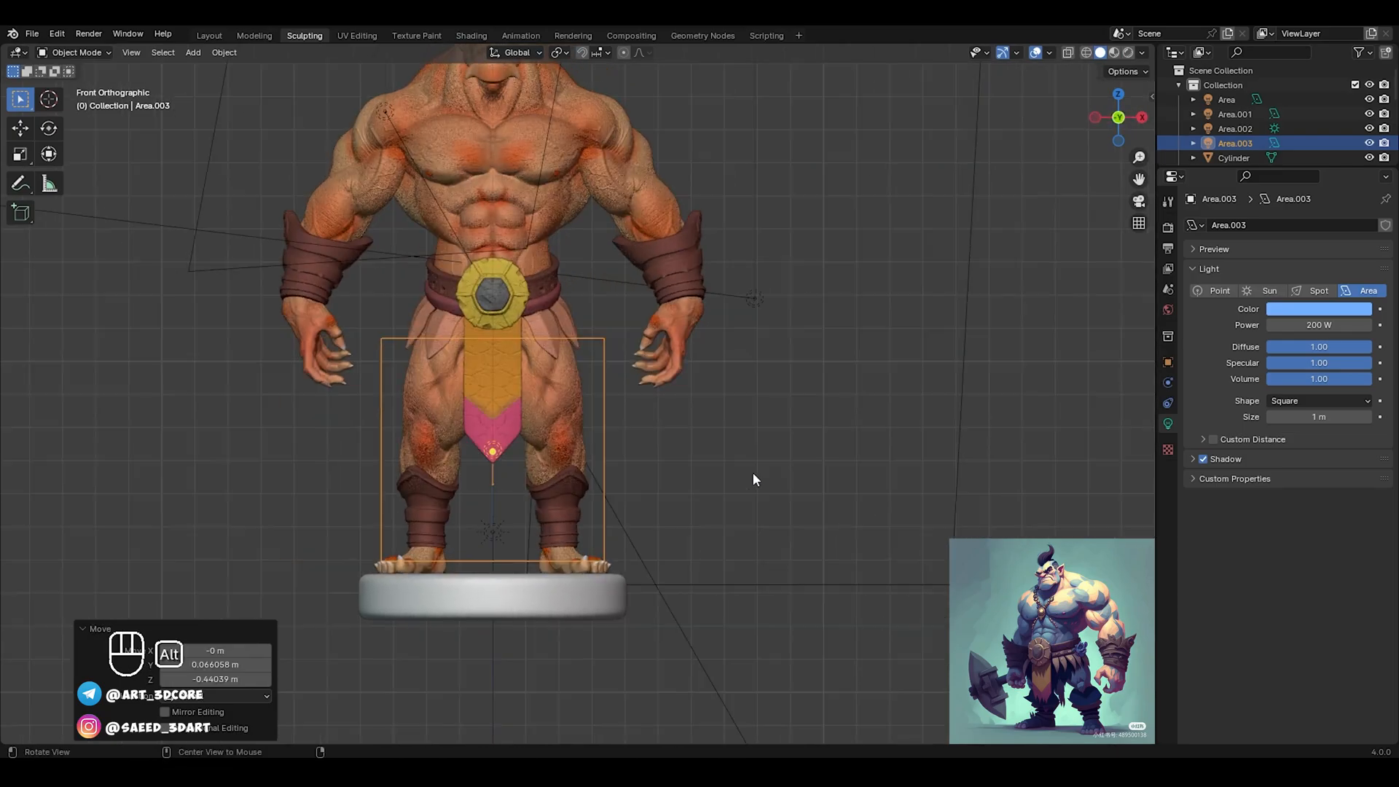
{"action": "key", "text": "z"}
{"action": "left_click", "coordinate": [749, 345]}
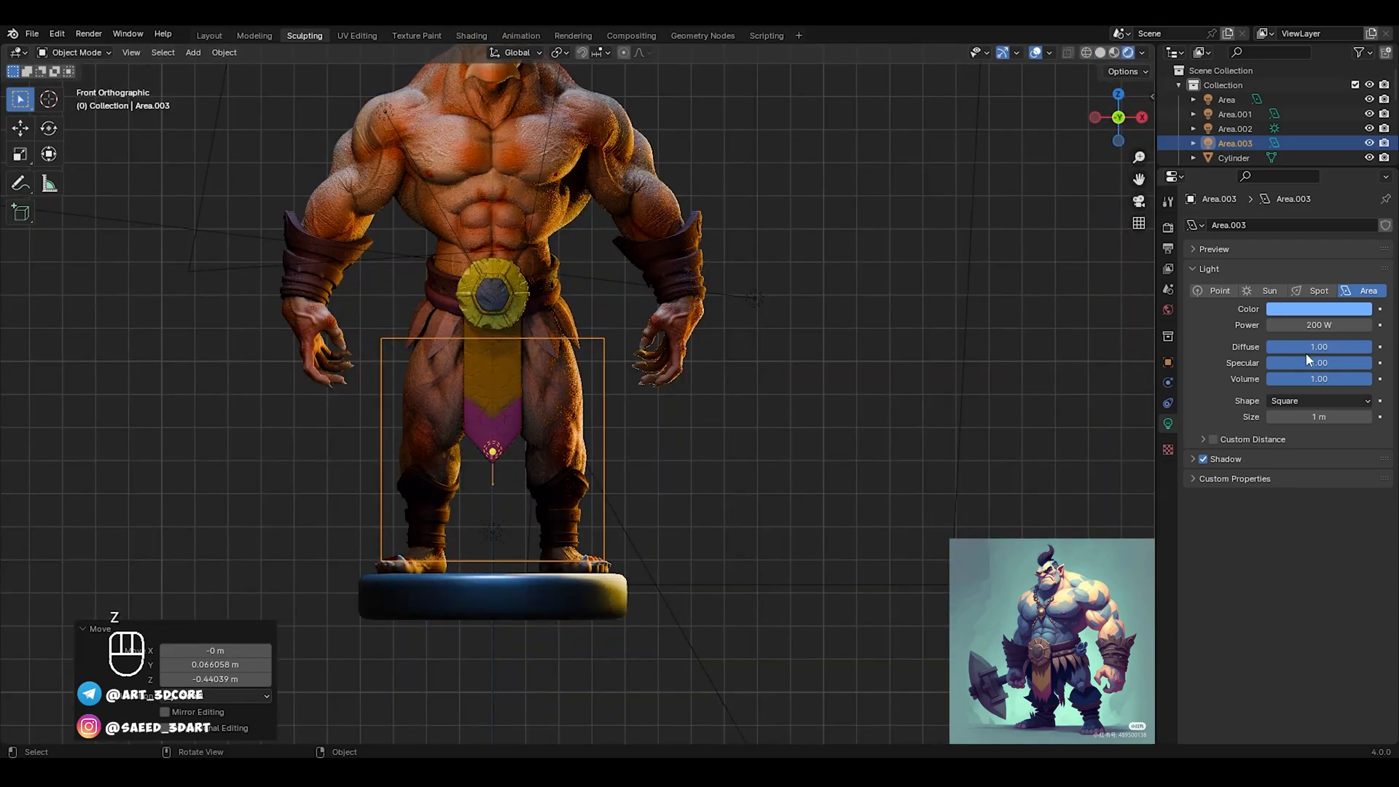
{"action": "left_click", "coordinate": [1327, 313]}
{"action": "left_click", "coordinate": [1283, 160]}
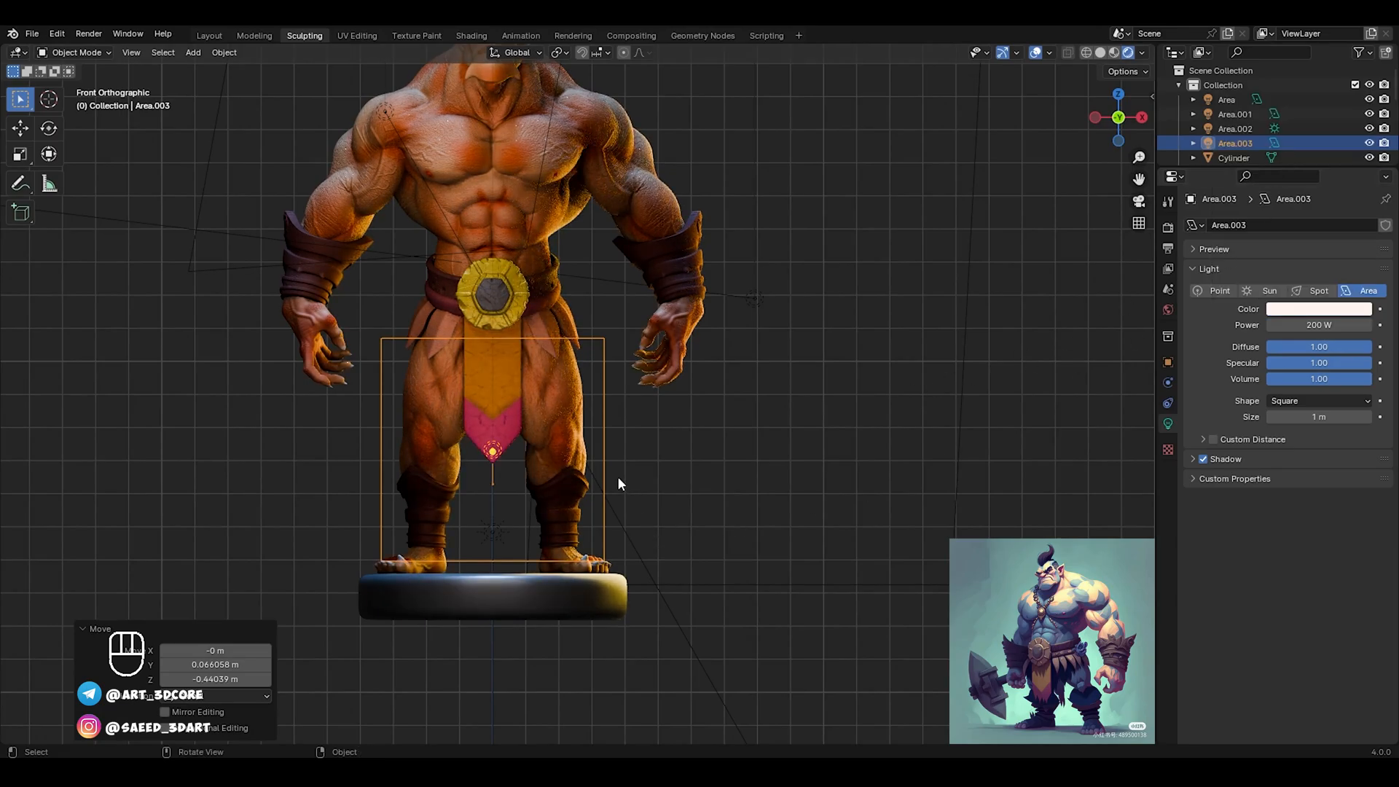
In solid shading, move the leg light about -4.10 m in X and trackball-rotate it by 0.57° and -9.74°, and return to rendered shading
{"action": "key", "text": "z"}
{"action": "key", "text": "g"}
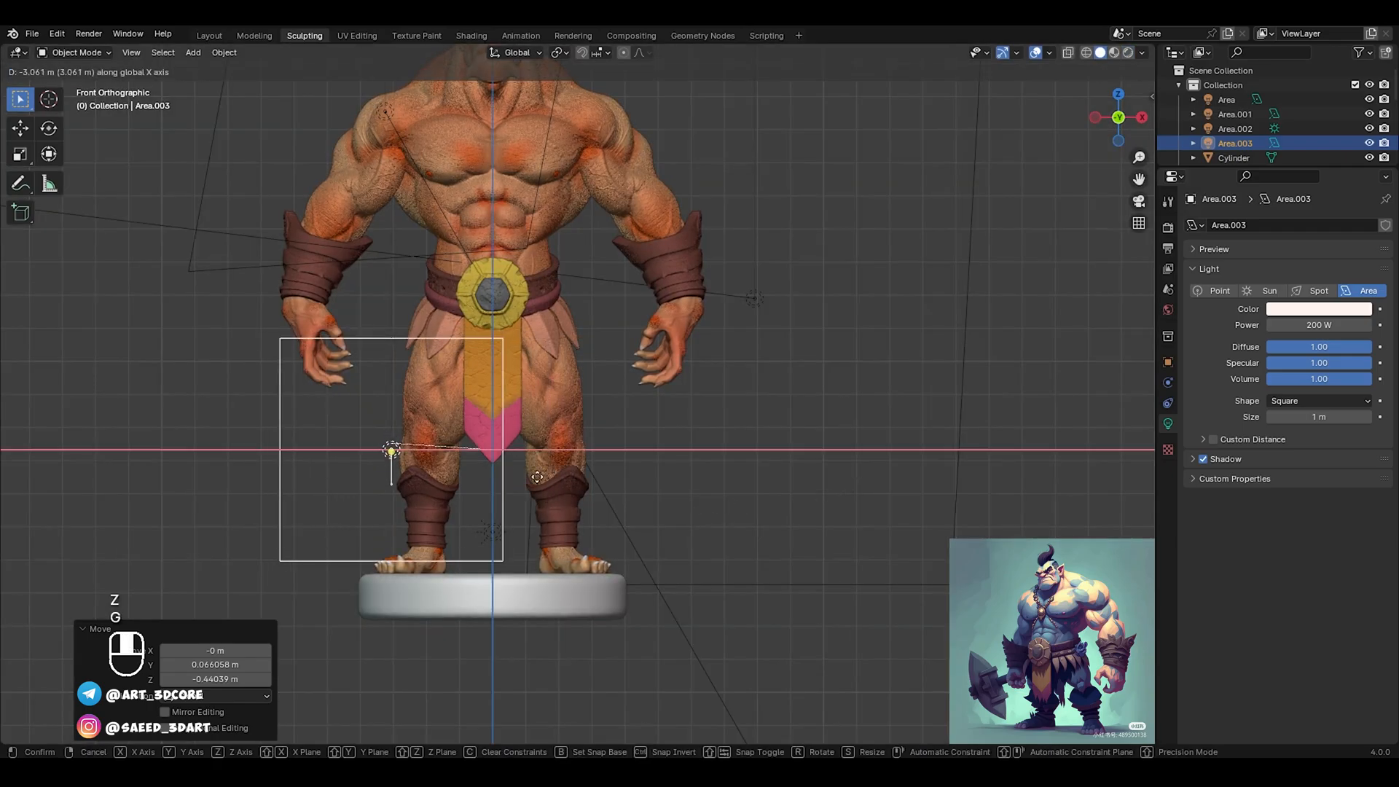
{"action": "left_click", "coordinate": [518, 489]}
{"action": "key", "text": "r"}
{"action": "key", "text": "r"}
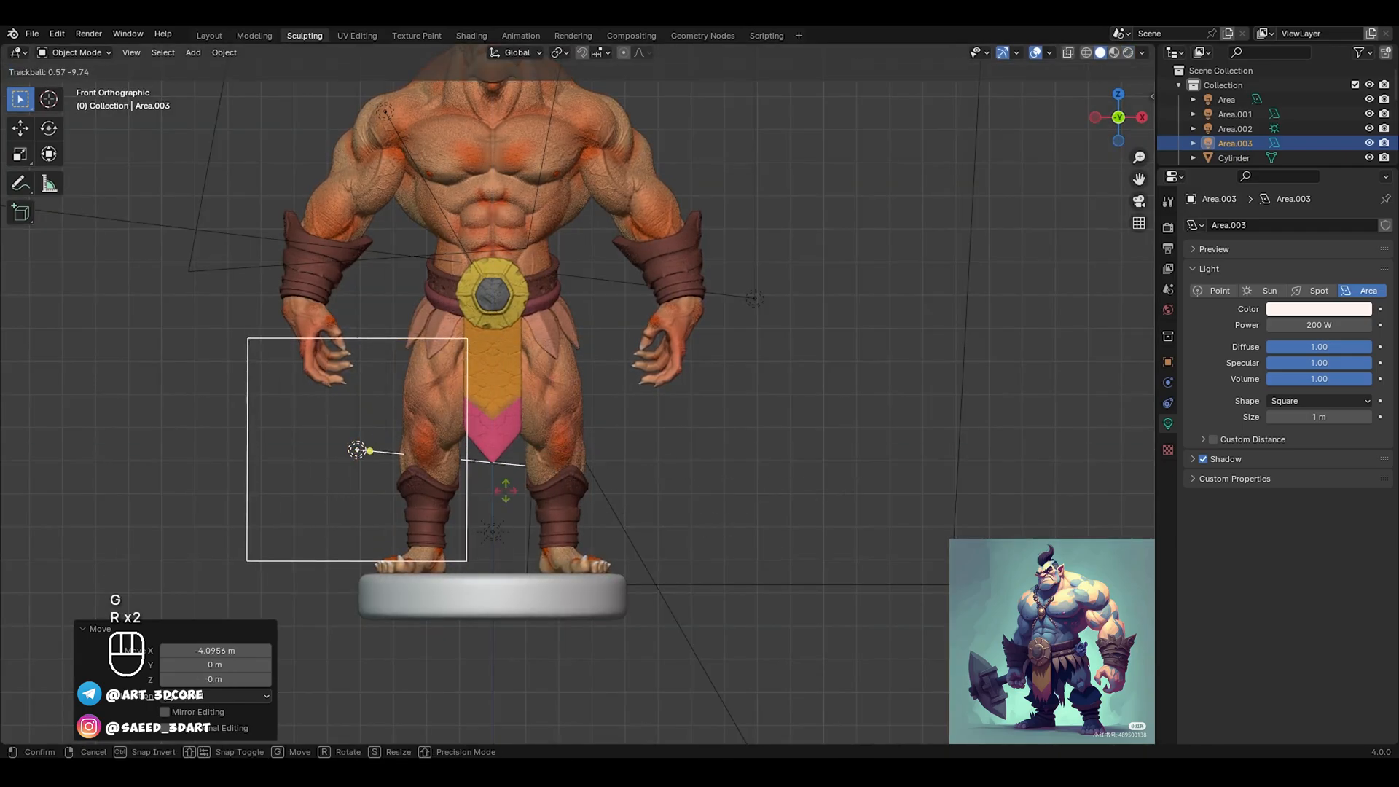
{"action": "left_click", "coordinate": [526, 500]}
{"action": "key", "text": "z"}
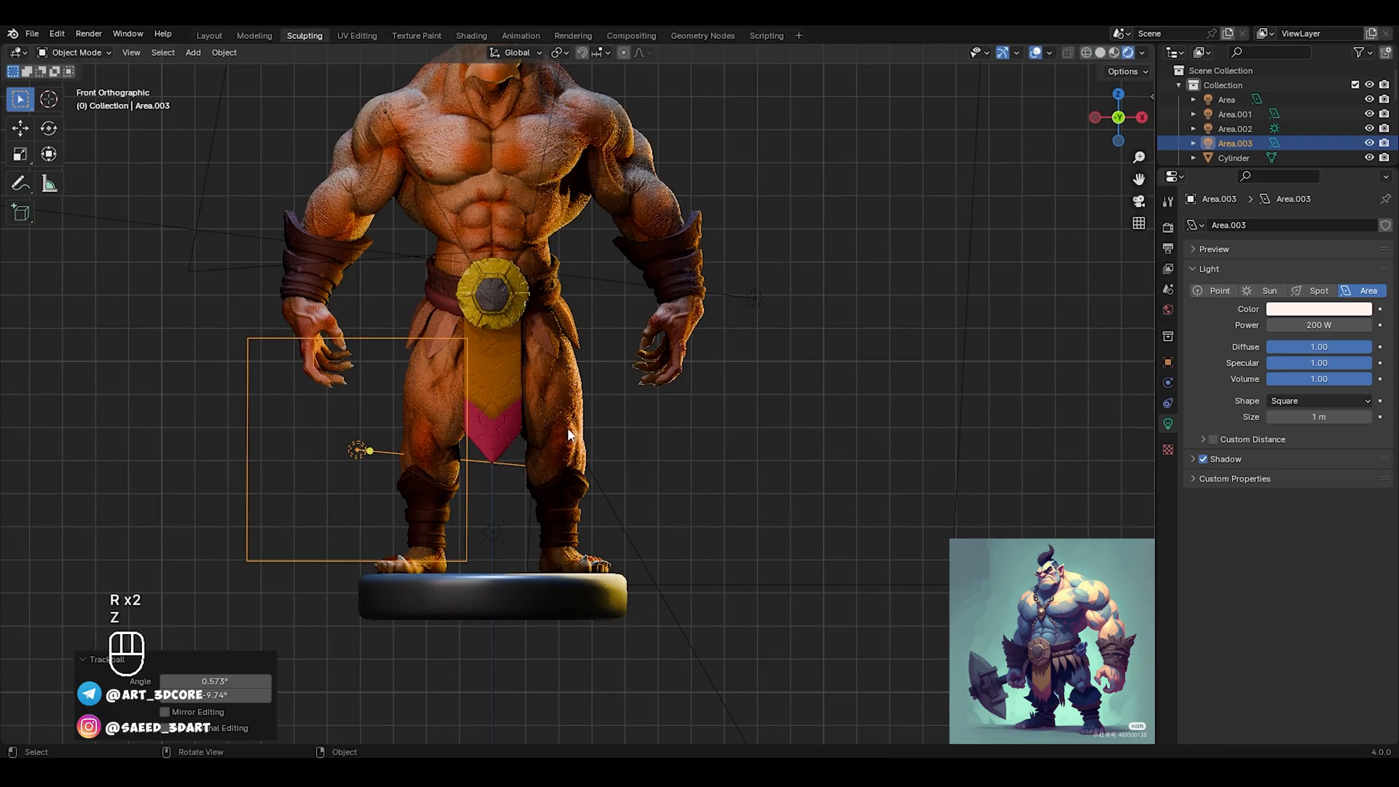
Deselect the leg light, frame the whole ogre and switch to solid shading
{"action": "middle_click_drag", "start_coordinate": [556, 476], "coordinate": [648, 561], "text": "shift"}
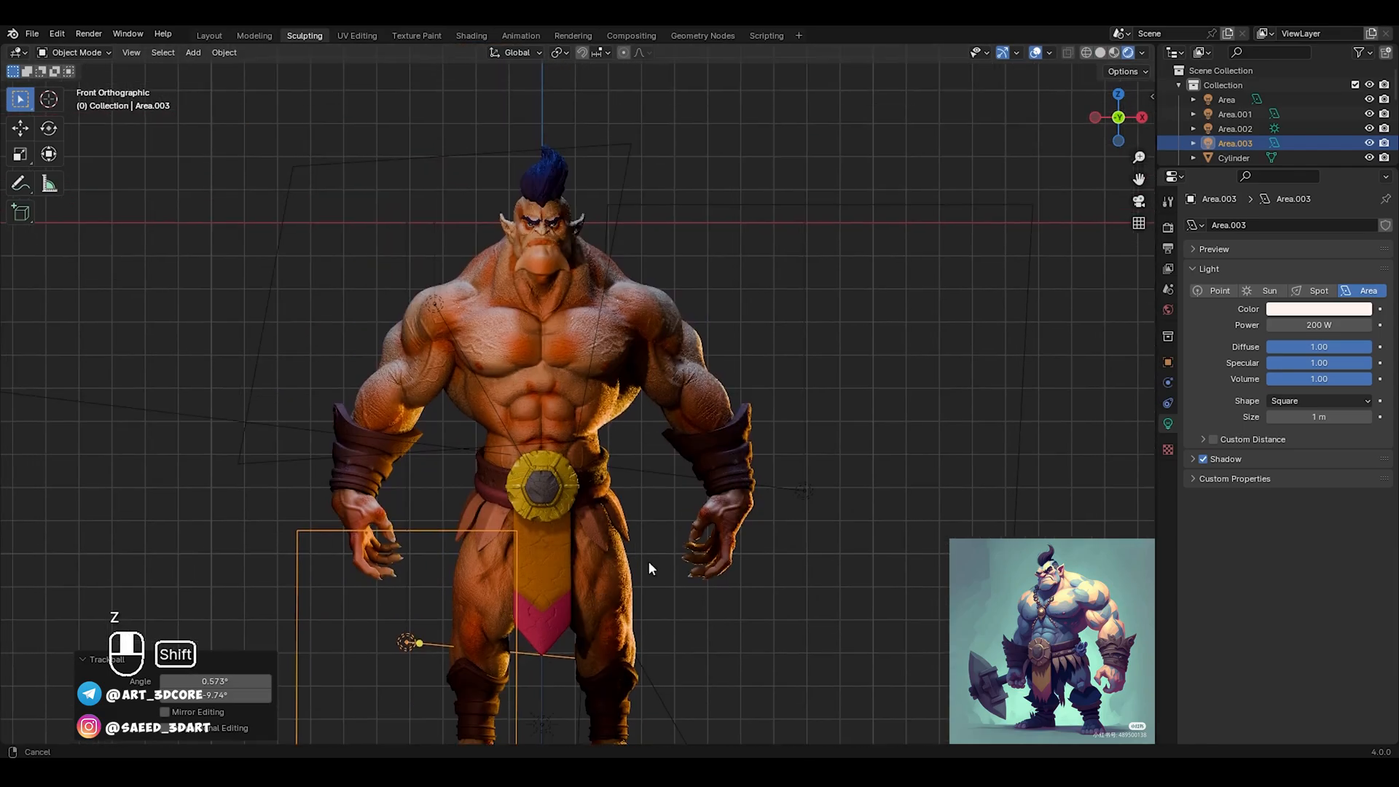
{"action": "left_click", "coordinate": [814, 486]}
{"action": "middle_click_drag", "start_coordinate": [831, 537], "coordinate": [810, 468], "text": "shift"}
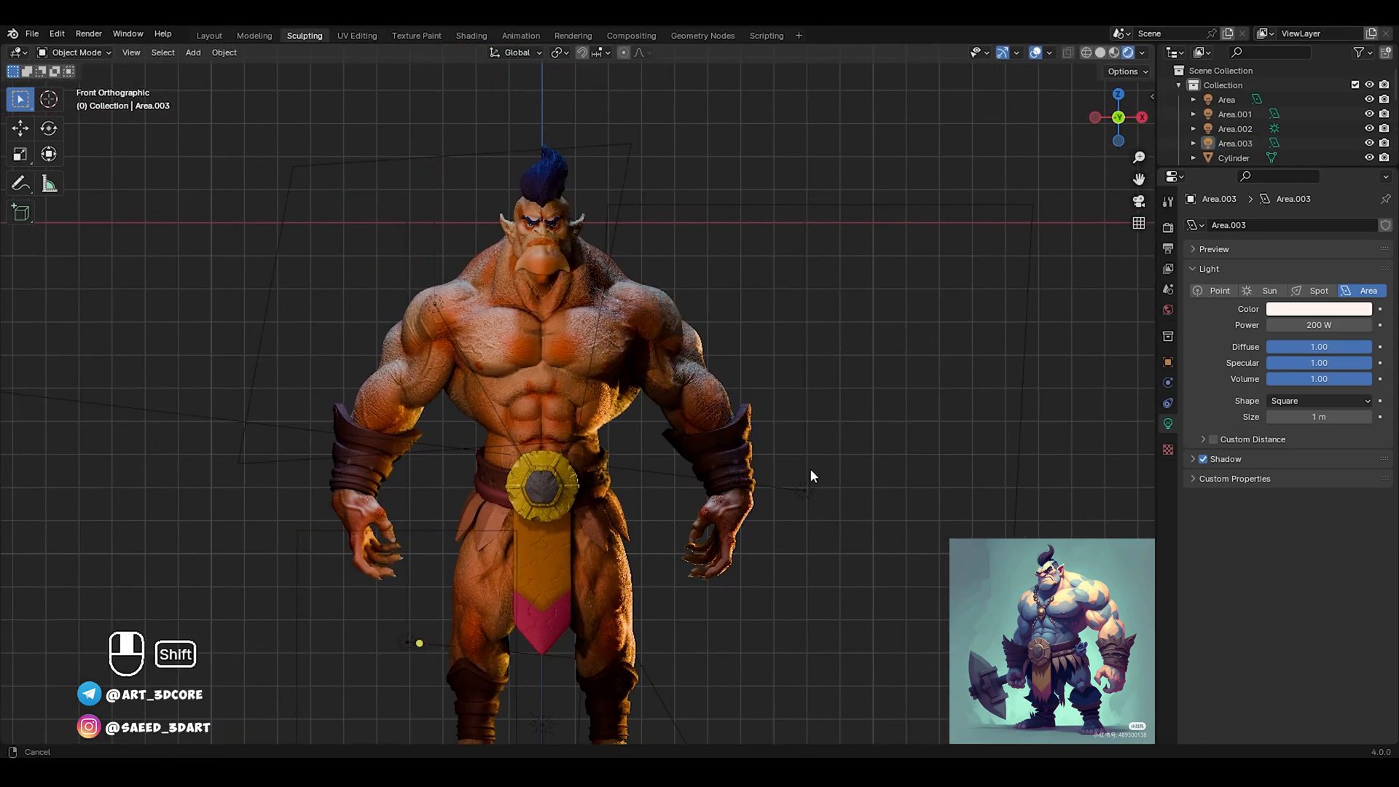
{"action": "key", "text": "z"}
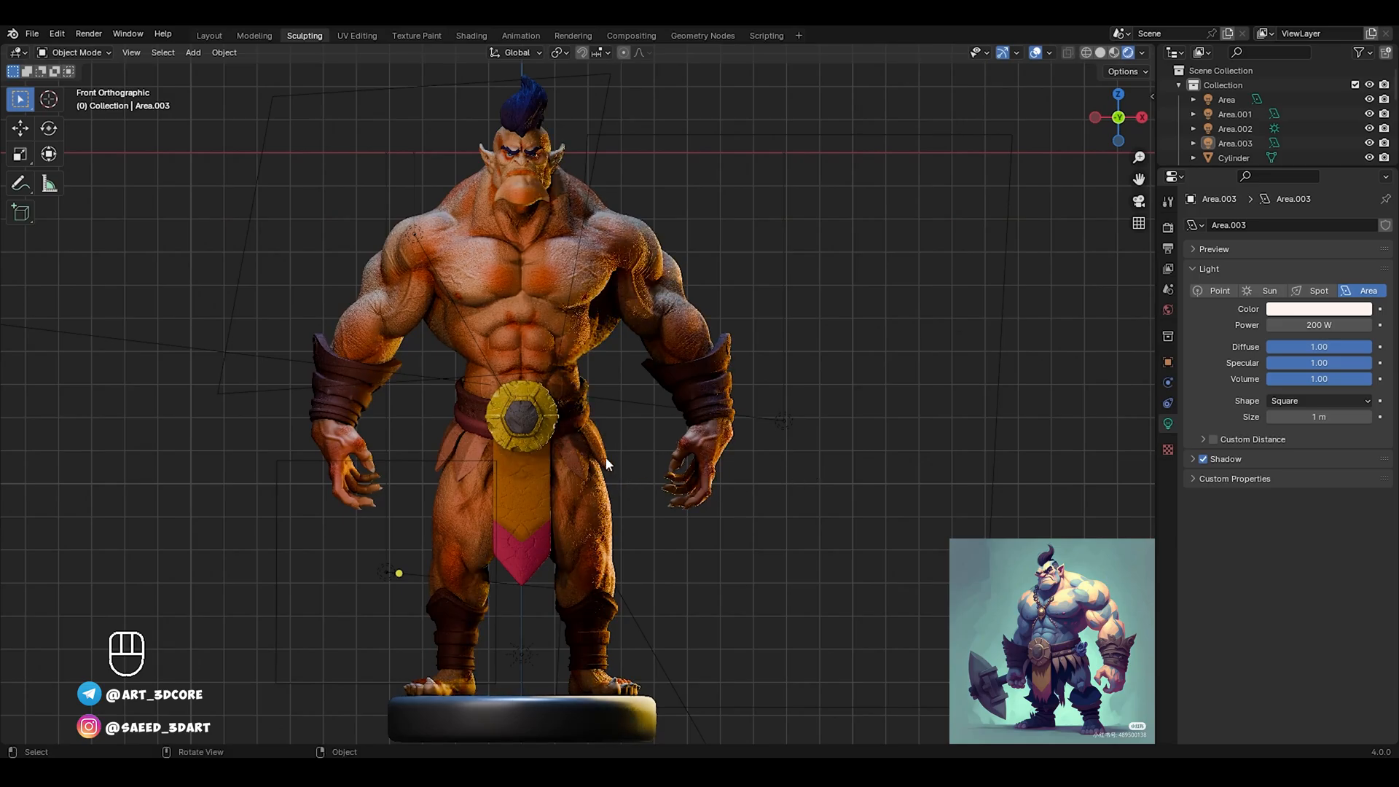
{"action": "left_click", "coordinate": [727, 452]}
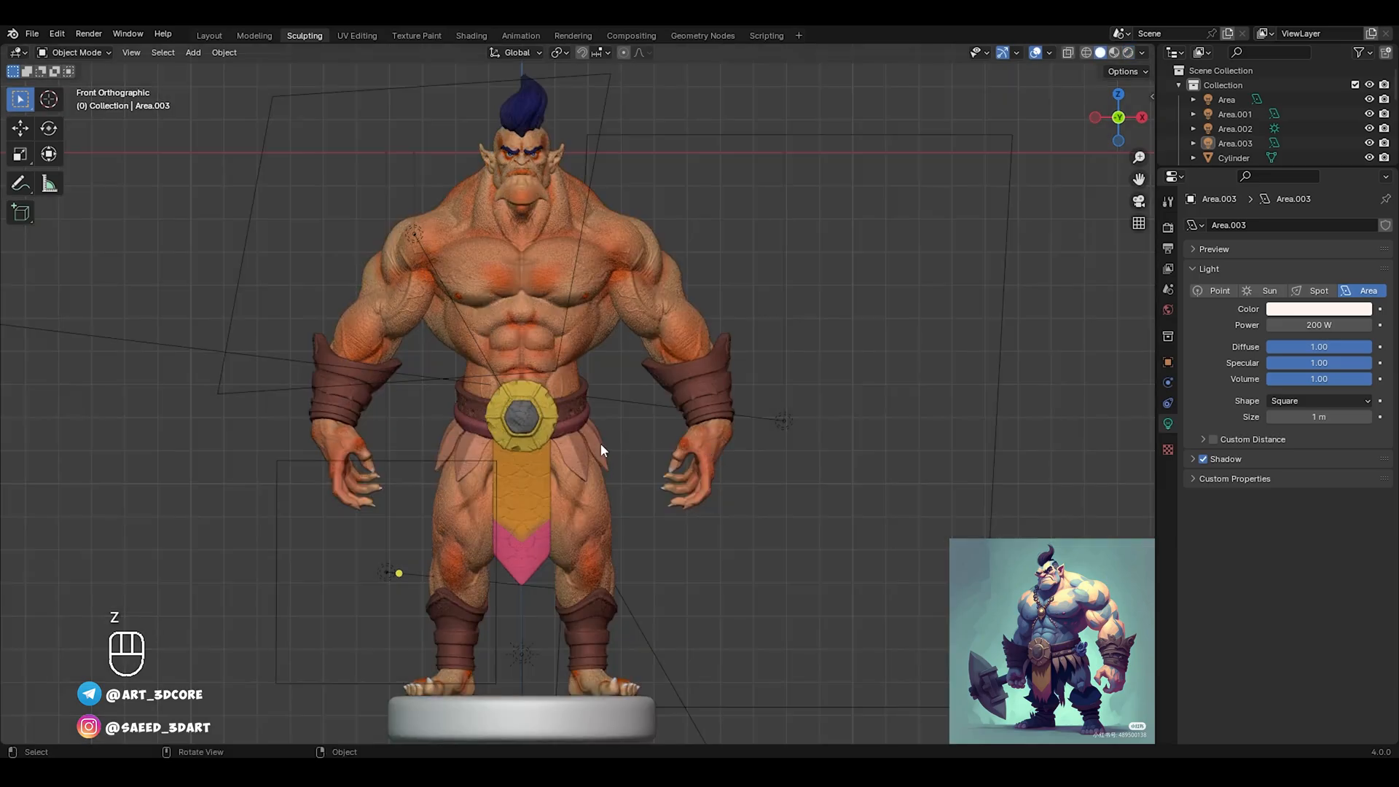
Put the pale skirt flaps into Sculpt Mode with the Paint brush and set a dark reddish-brown paint color
{"action": "left_click", "coordinate": [600, 459]}
{"action": "middle_click_drag", "start_coordinate": [602, 470], "coordinate": [658, 427], "text": "ctrl"}
{"action": "key", "text": "ctrl+Tab"}
{"action": "left_click", "coordinate": [608, 460]}
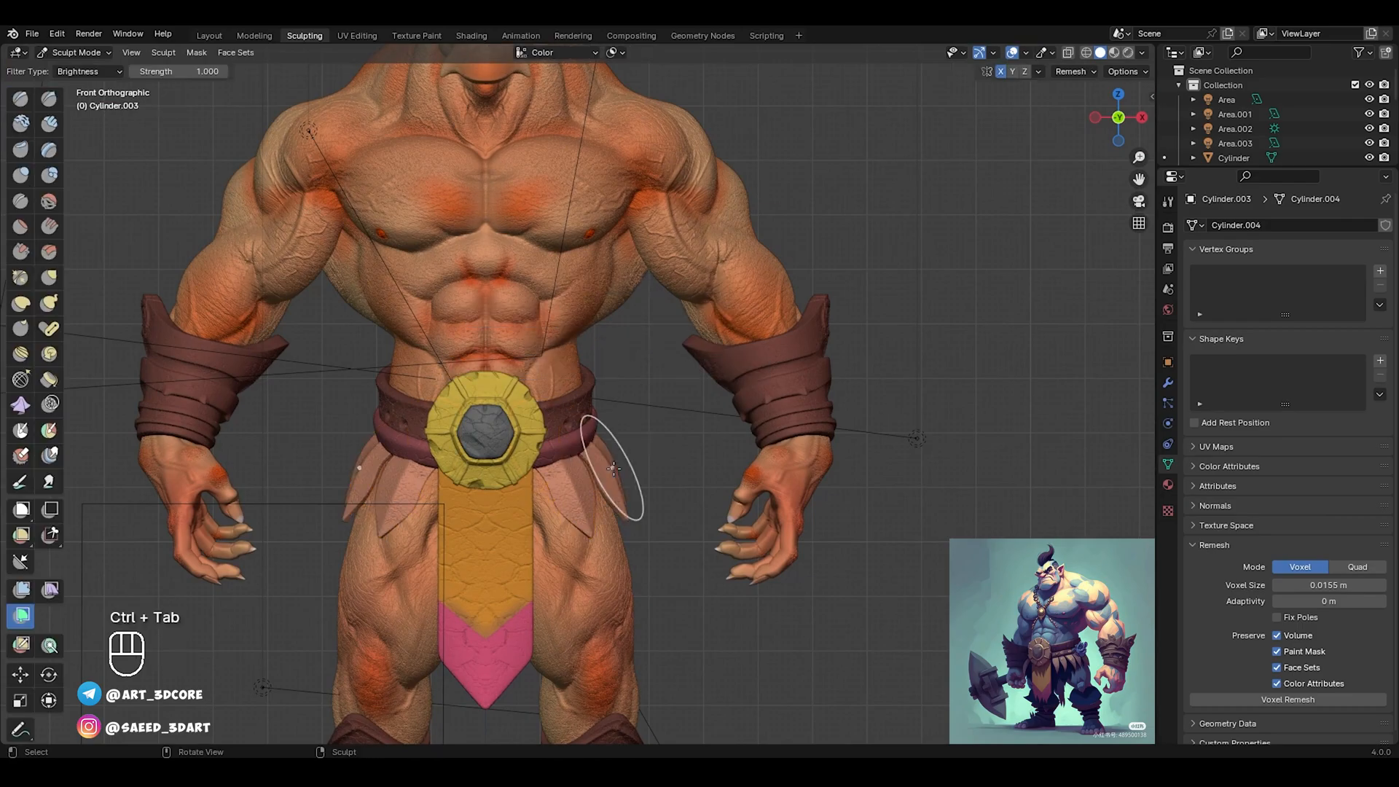
{"action": "left_click", "coordinate": [19, 483]}
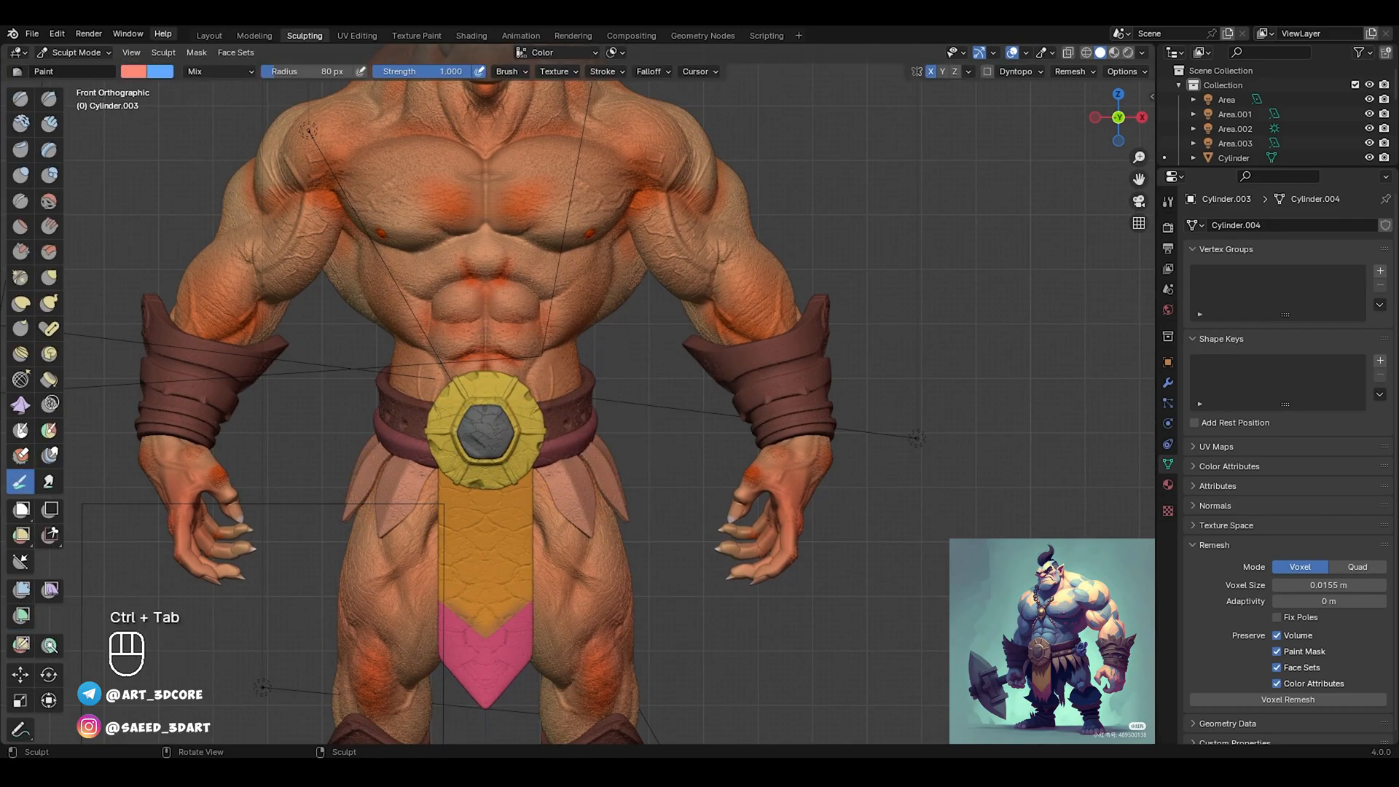
{"action": "left_click", "coordinate": [129, 72]}
{"action": "left_click_drag", "start_coordinate": [276, 142], "coordinate": [277, 167]}
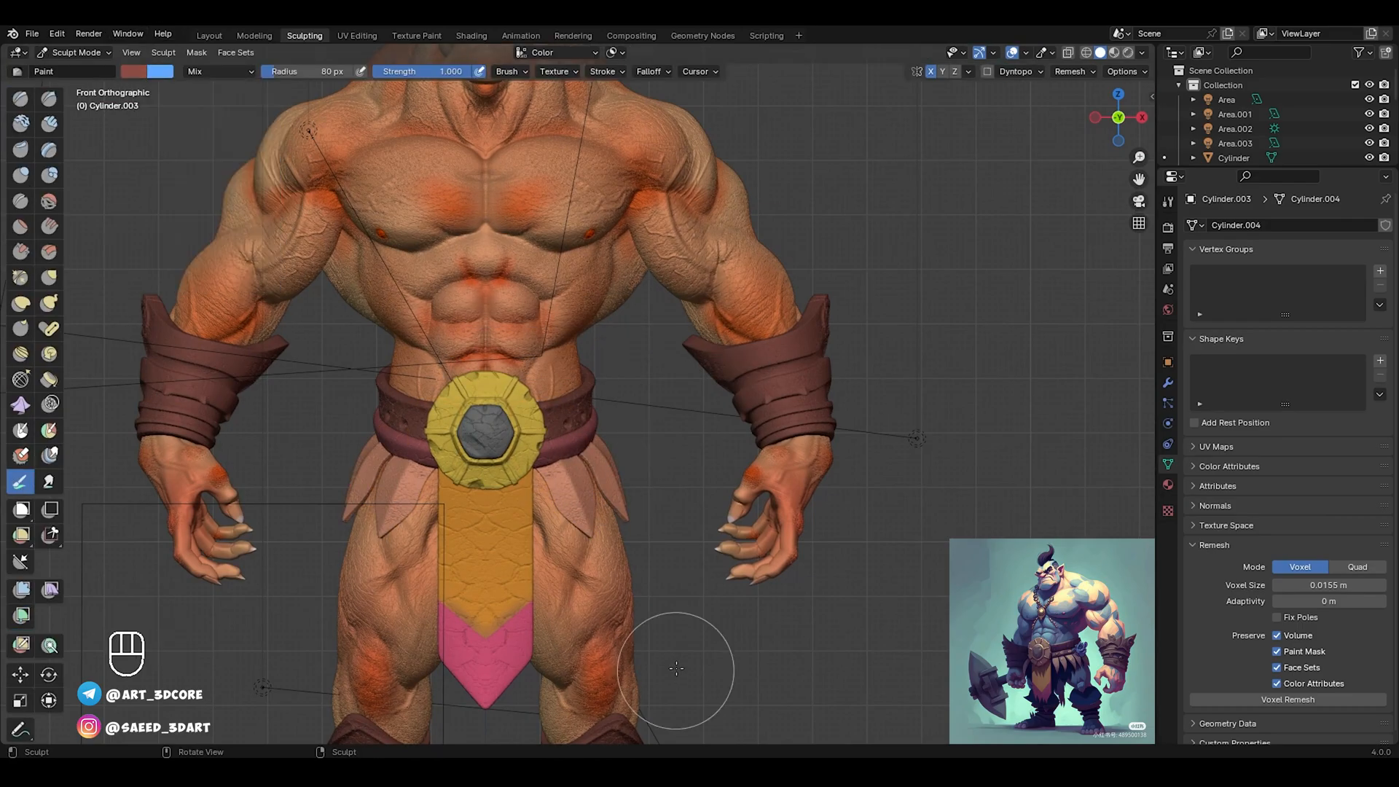
Paint the skirt flaps dark reddish brown with a 112 px brush, and switch sculpting to the pale flap at the back
{"action": "key", "text": "f"}
{"action": "left_click", "coordinate": [721, 602]}
{"action": "mouse_move", "coordinate": [659, 572]}
{"action": "left_mouse_down"}
{"action": "mouse_move", "coordinate": [579, 488]}
{"action": "mouse_move", "coordinate": [573, 548]}
{"action": "left_mouse_up"}
{"action": "mouse_move", "coordinate": [851, 466]}
{"action": "middle_mouse_down"}
{"action": "mouse_move", "coordinate": [816, 476]}
{"action": "mouse_move", "coordinate": [692, 441]}
{"action": "middle_mouse_up"}
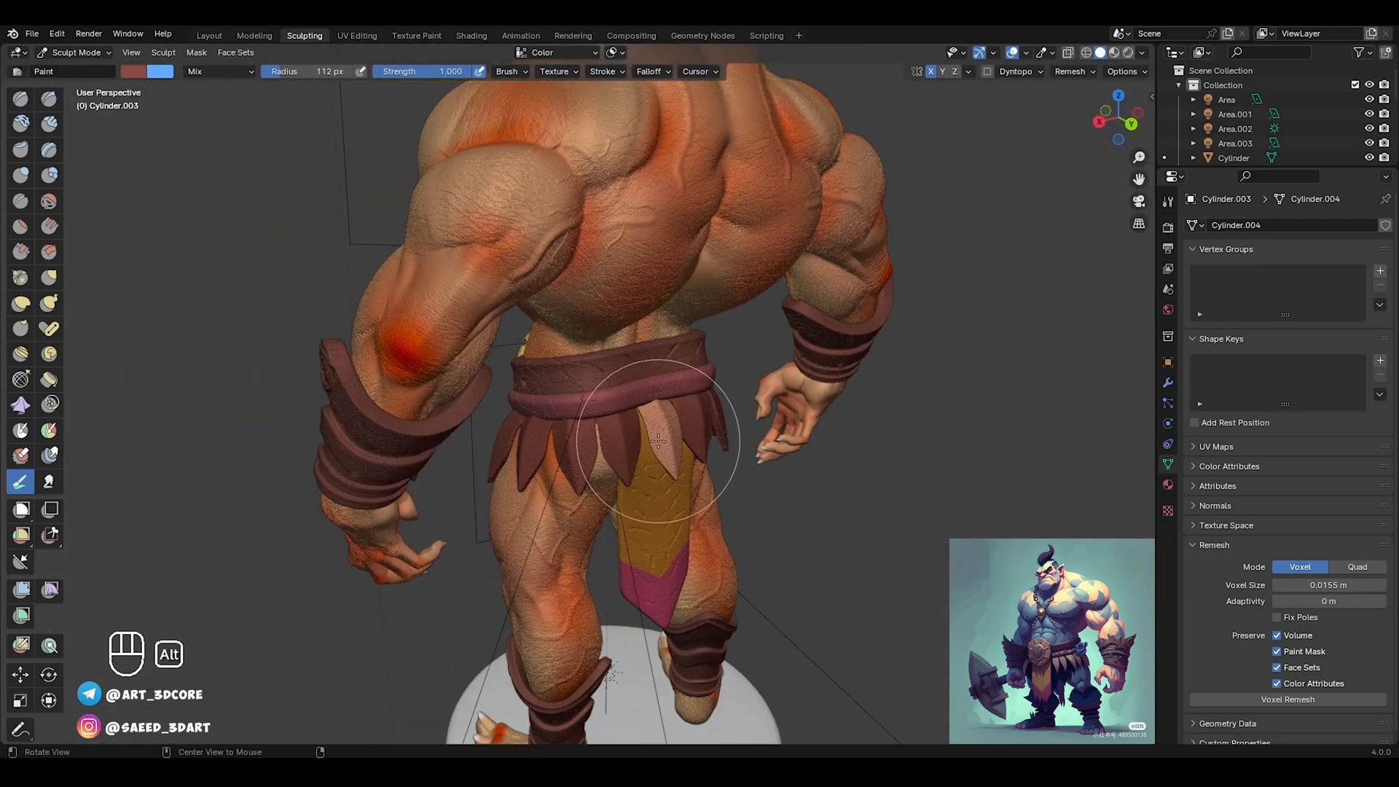
{"action": "key", "text": "alt+q"}
Show the ogre in the front view with rendered shading and return to Object Mode
{"action": "mouse_move", "coordinate": [929, 399]}
{"action": "middle_mouse_down", "text": "alt"}
{"action": "mouse_move", "coordinate": [713, 440]}
{"action": "mouse_move", "coordinate": [640, 422]}
{"action": "middle_mouse_up", "text": "alt"}
{"action": "key", "text": "z"}
{"action": "left_click", "coordinate": [671, 389]}
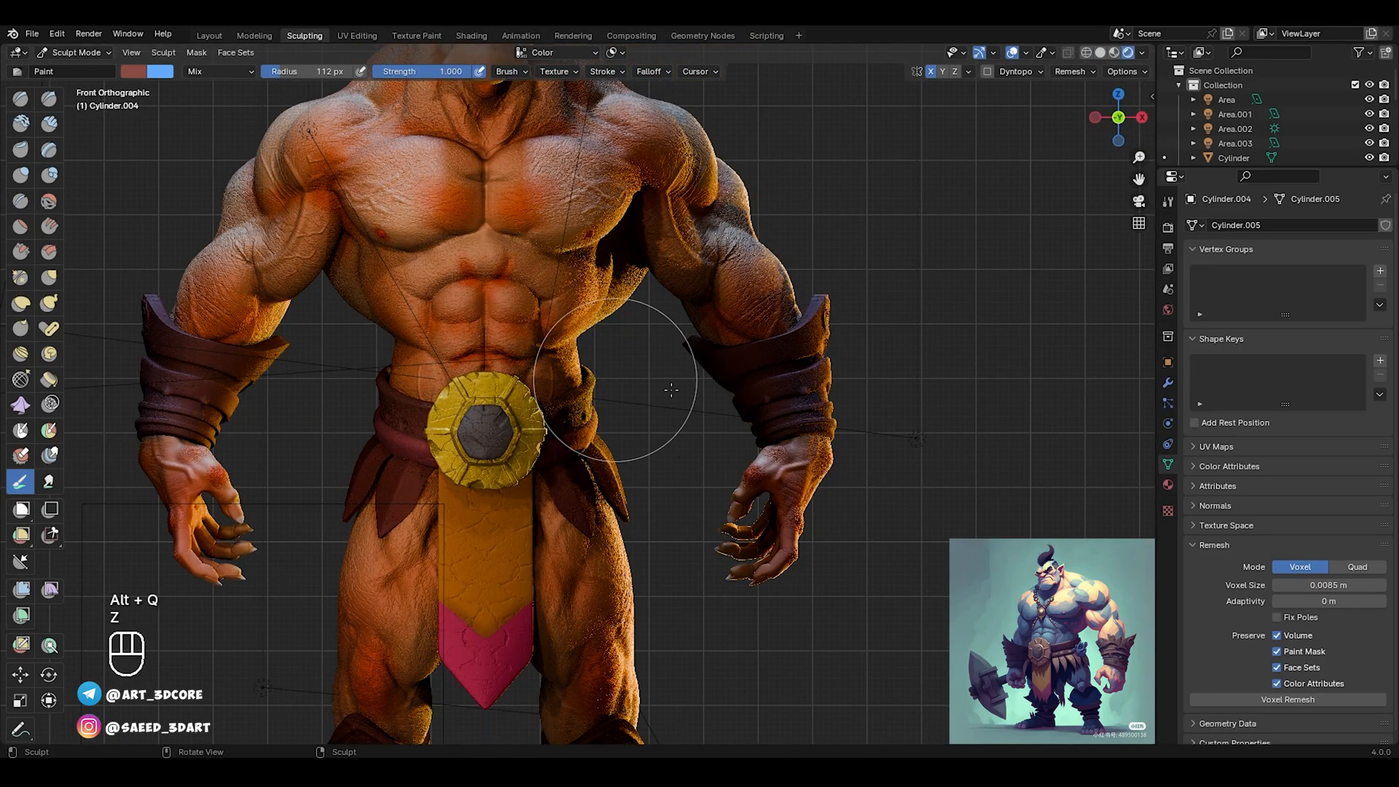
{"action": "mouse_move", "coordinate": [664, 399]}
{"action": "middle_mouse_down", "text": "ctrl"}
{"action": "mouse_move", "coordinate": [640, 462]}
{"action": "mouse_move", "coordinate": [659, 444]}
{"action": "middle_mouse_up", "text": "ctrl"}
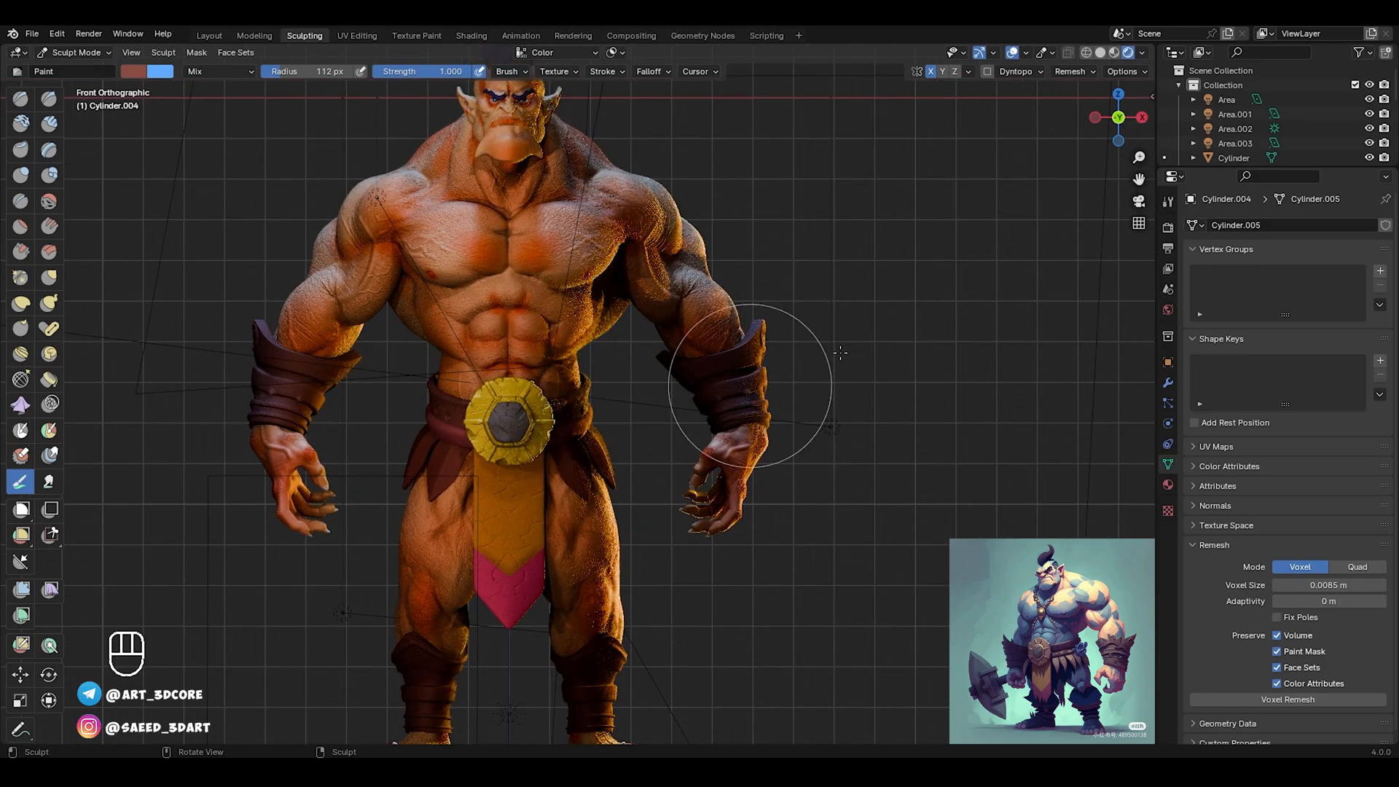
{"action": "key", "text": "ctrl+Tab"}
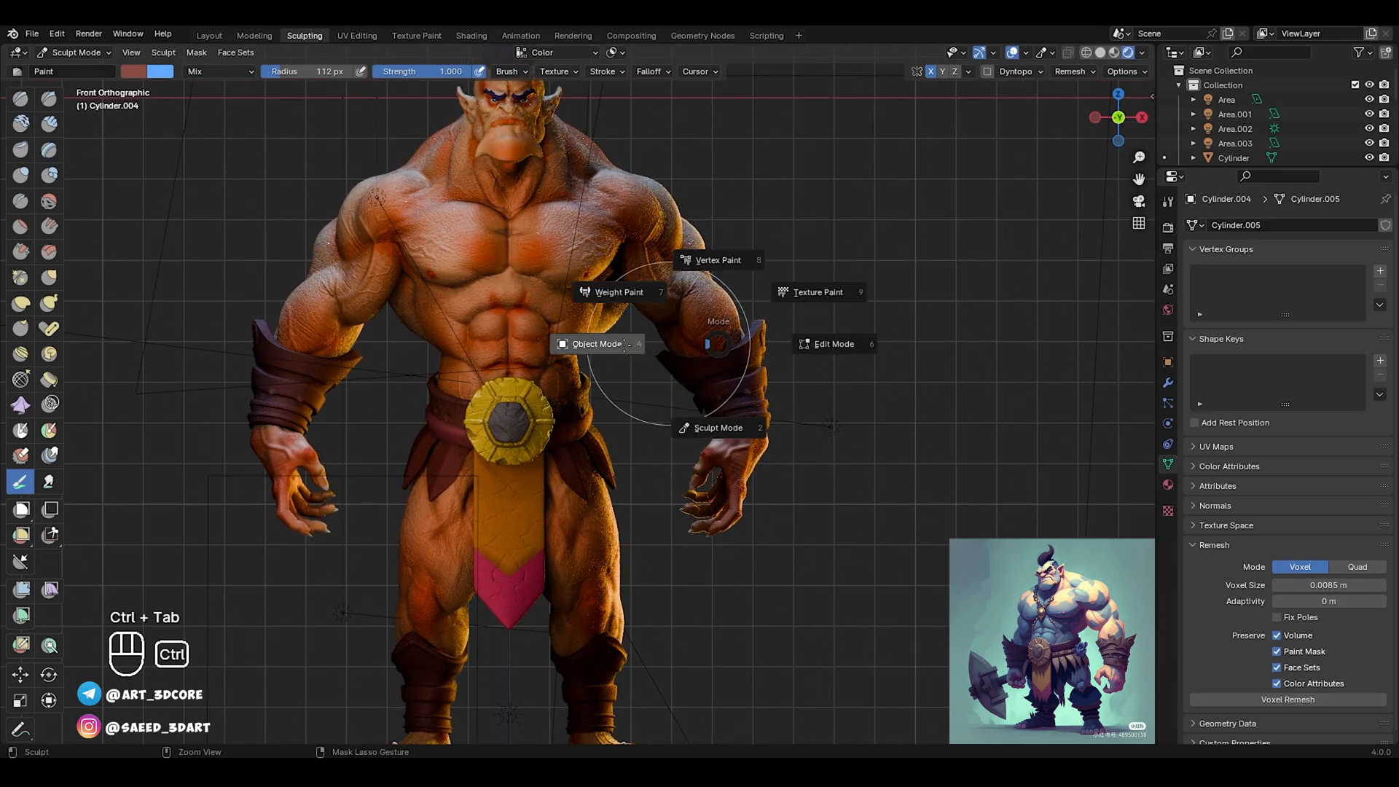
{"action": "left_click", "coordinate": [622, 344]}
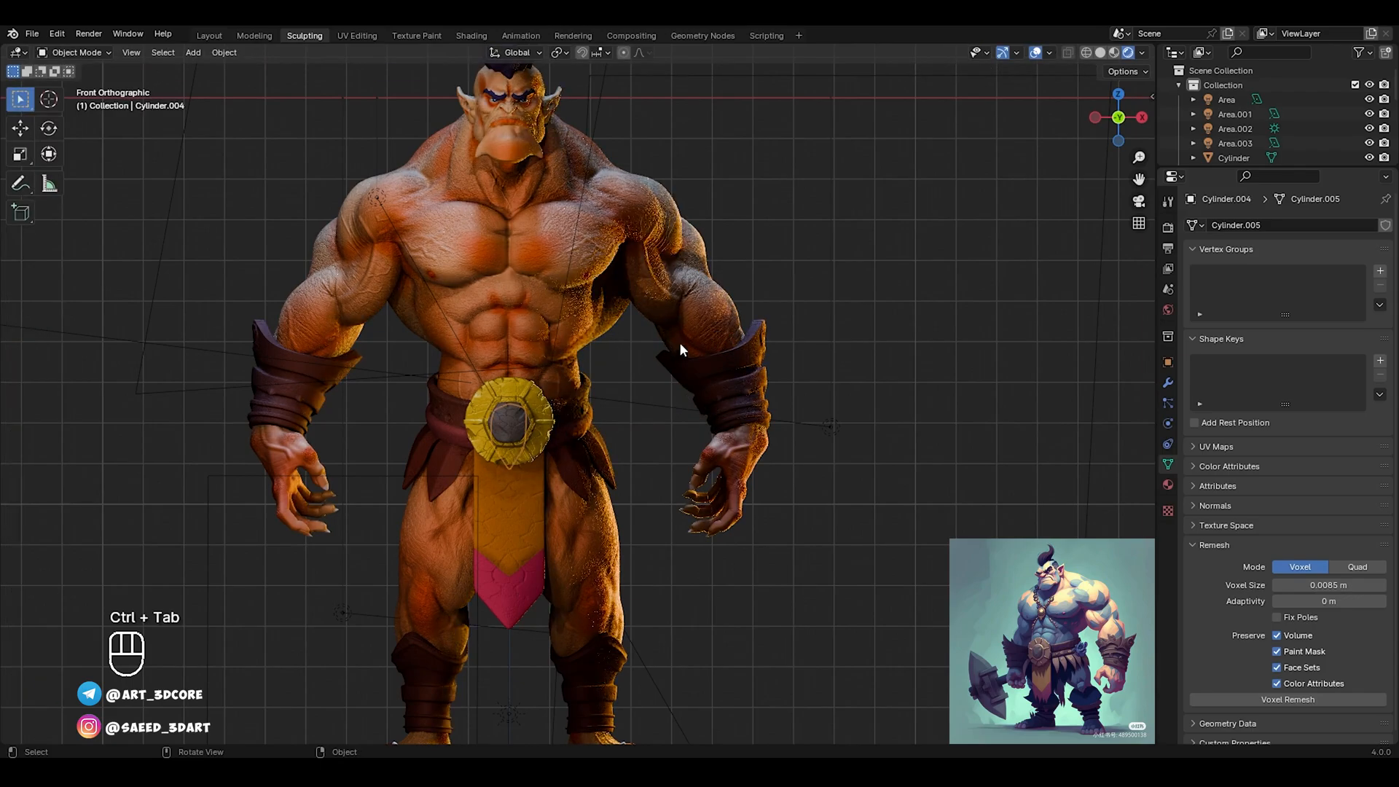
In solid shading, rotate the yellow rear area light 8.53° in the top view and move it about 1.90 m in X and -1.01 m in Y
{"action": "key", "text": "z"}
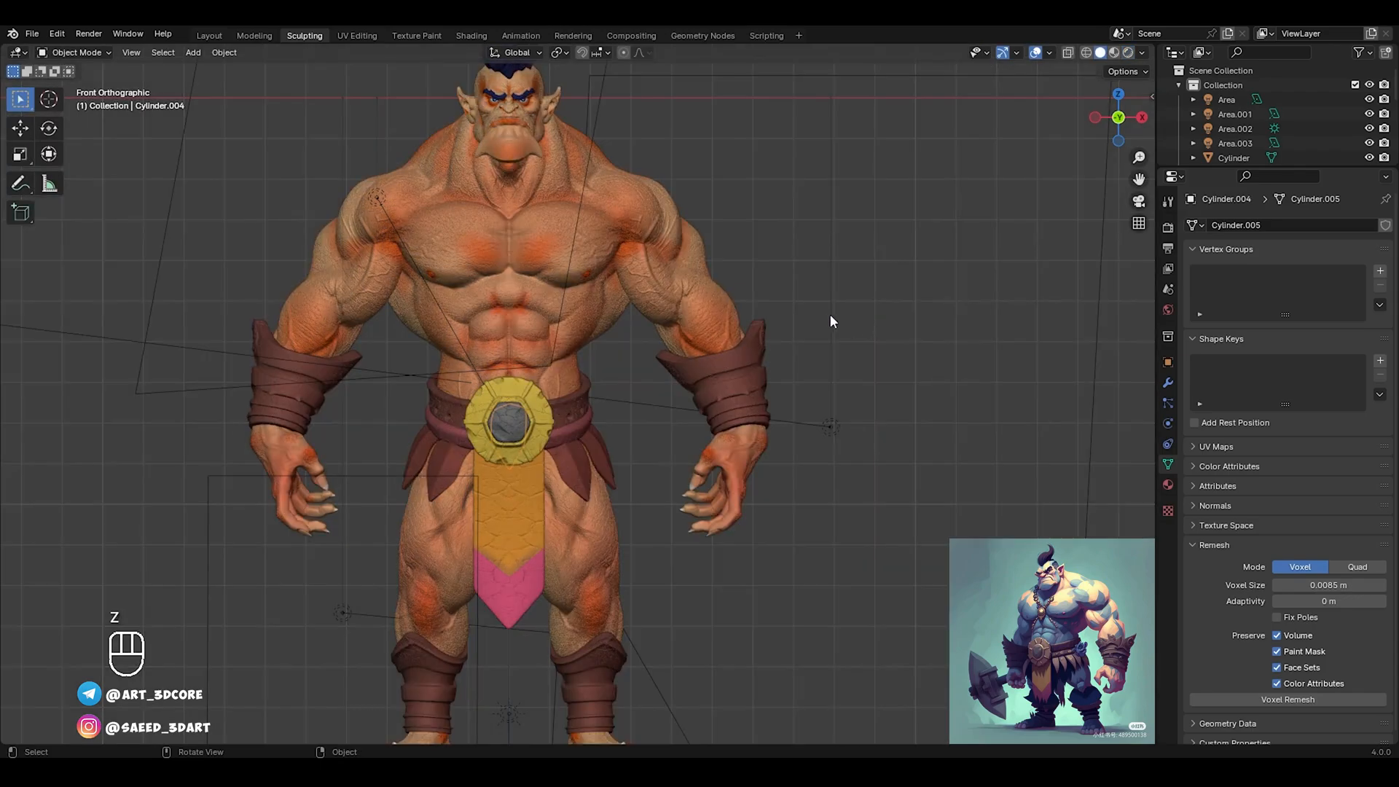
{"action": "left_click", "coordinate": [830, 427]}
{"action": "middle_click_drag", "start_coordinate": [755, 422], "coordinate": [746, 382], "text": "alt"}
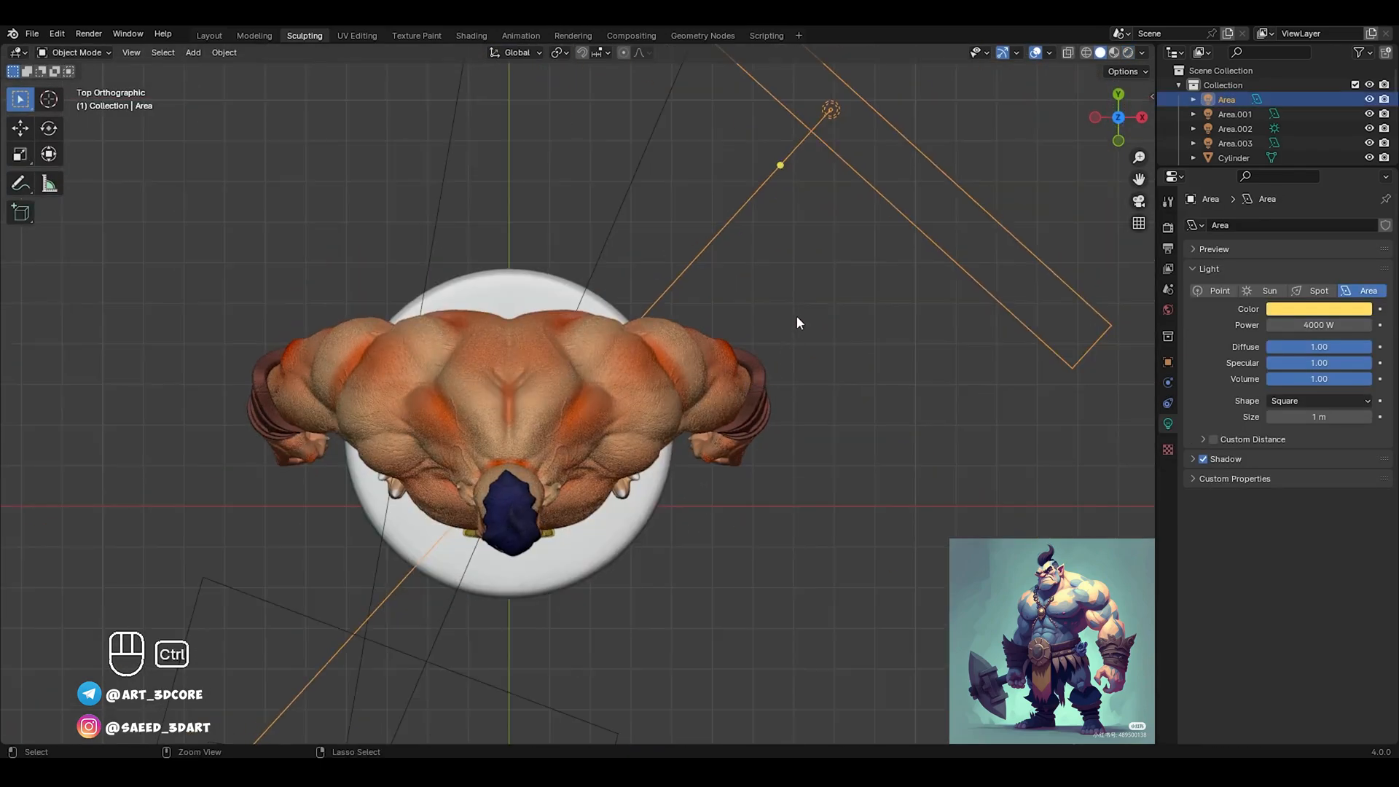
{"action": "middle_click_drag", "start_coordinate": [798, 316], "coordinate": [877, 238], "text": "ctrl"}
{"action": "key", "text": "r"}
{"action": "left_click", "coordinate": [894, 271]}
{"action": "key", "text": "g"}
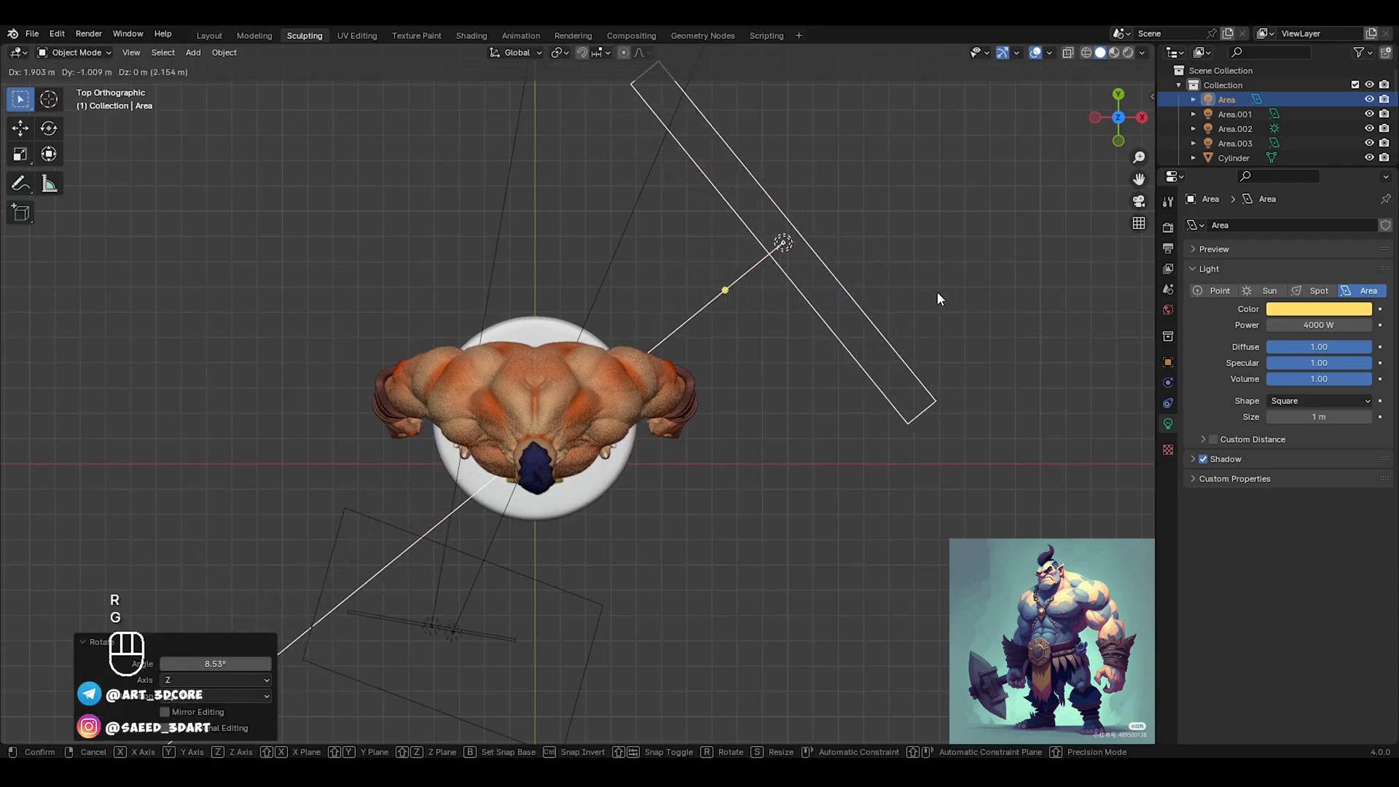
{"action": "left_click", "coordinate": [939, 294]}
Fine-tune the yellow light's angle, nudge it about -0.06 m in X and -0.58 m in Y, and switch to rendered shading in the front view
{"action": "key", "text": "r"}
{"action": "left_click", "coordinate": [954, 329]}
{"action": "middle_click_drag", "start_coordinate": [954, 329], "coordinate": [899, 340], "text": "alt"}
{"action": "key", "text": "z"}
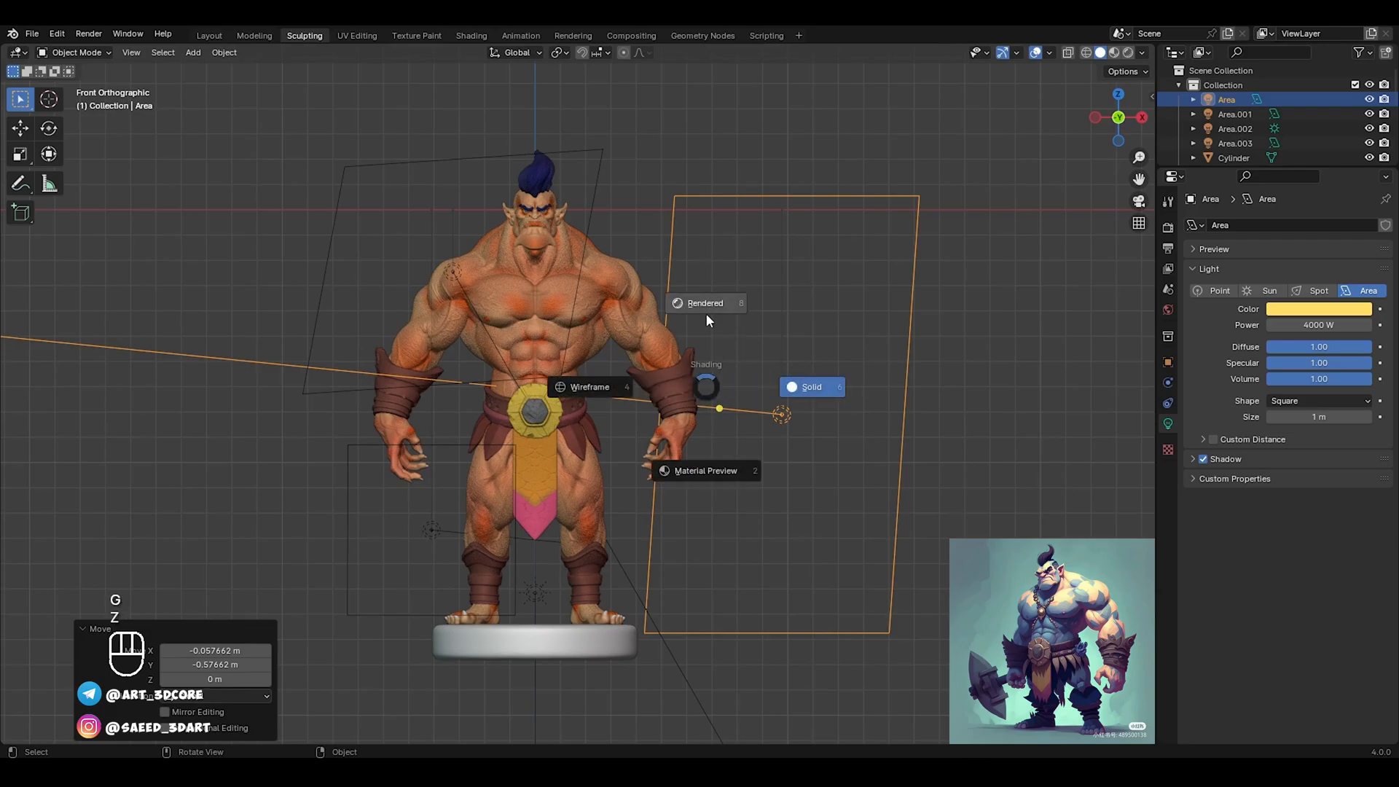
{"action": "left_click", "coordinate": [706, 314]}
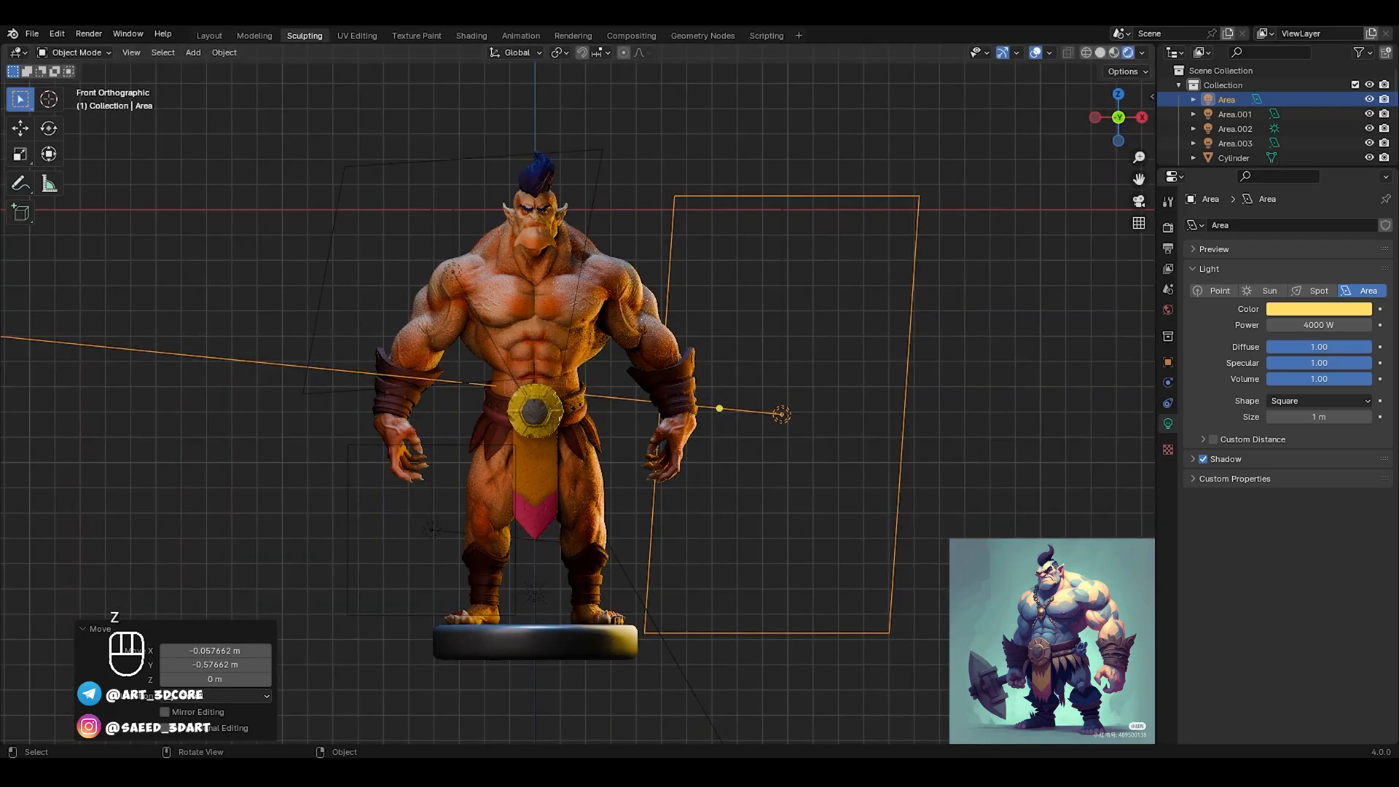
Rotate the rear area light -3.45° in the front view and recolor it light cyan with hue 0.540, saturation 0.773 and value 1.000
{"action": "key", "text": "r"}
{"action": "left_click", "coordinate": [779, 321]}
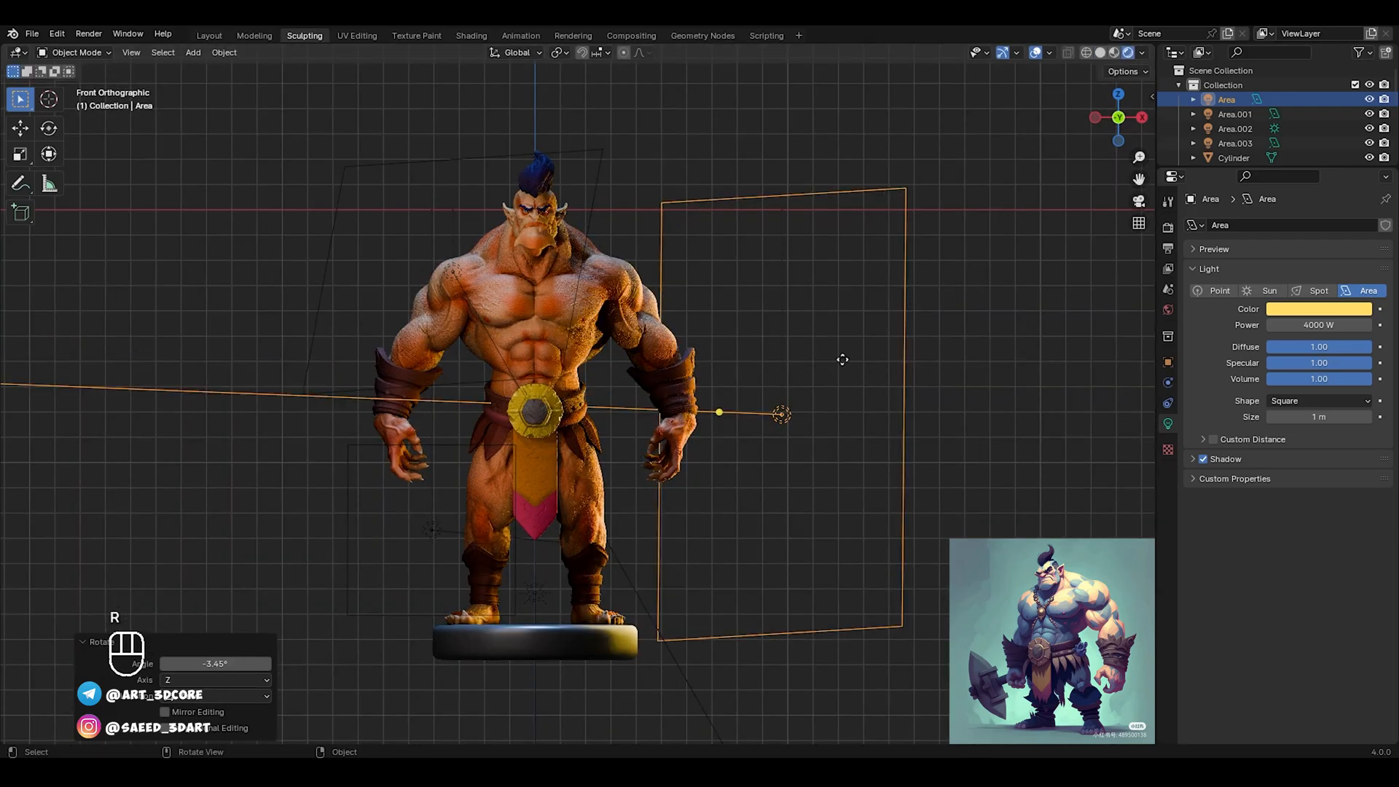
{"action": "left_click", "coordinate": [1323, 316]}
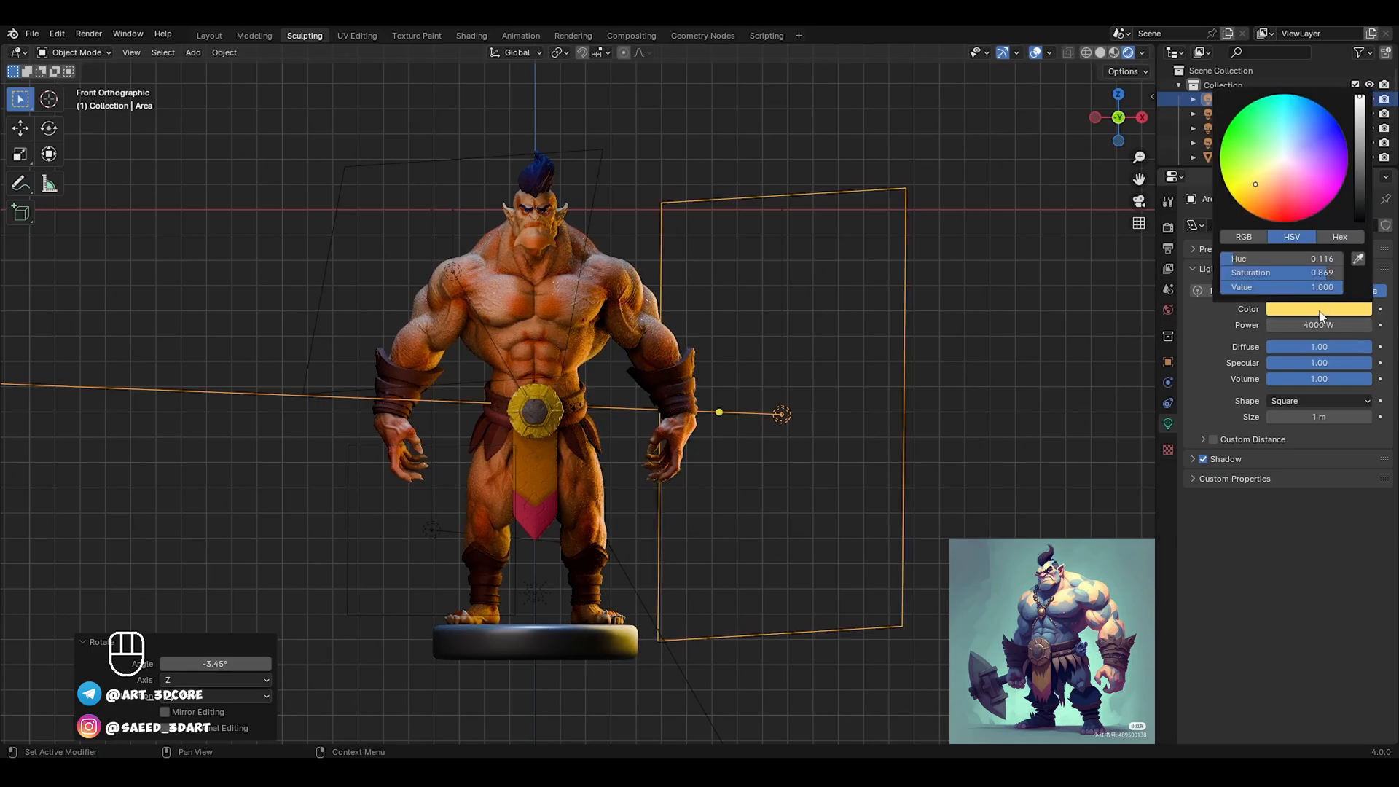
{"action": "left_click", "coordinate": [1270, 203]}
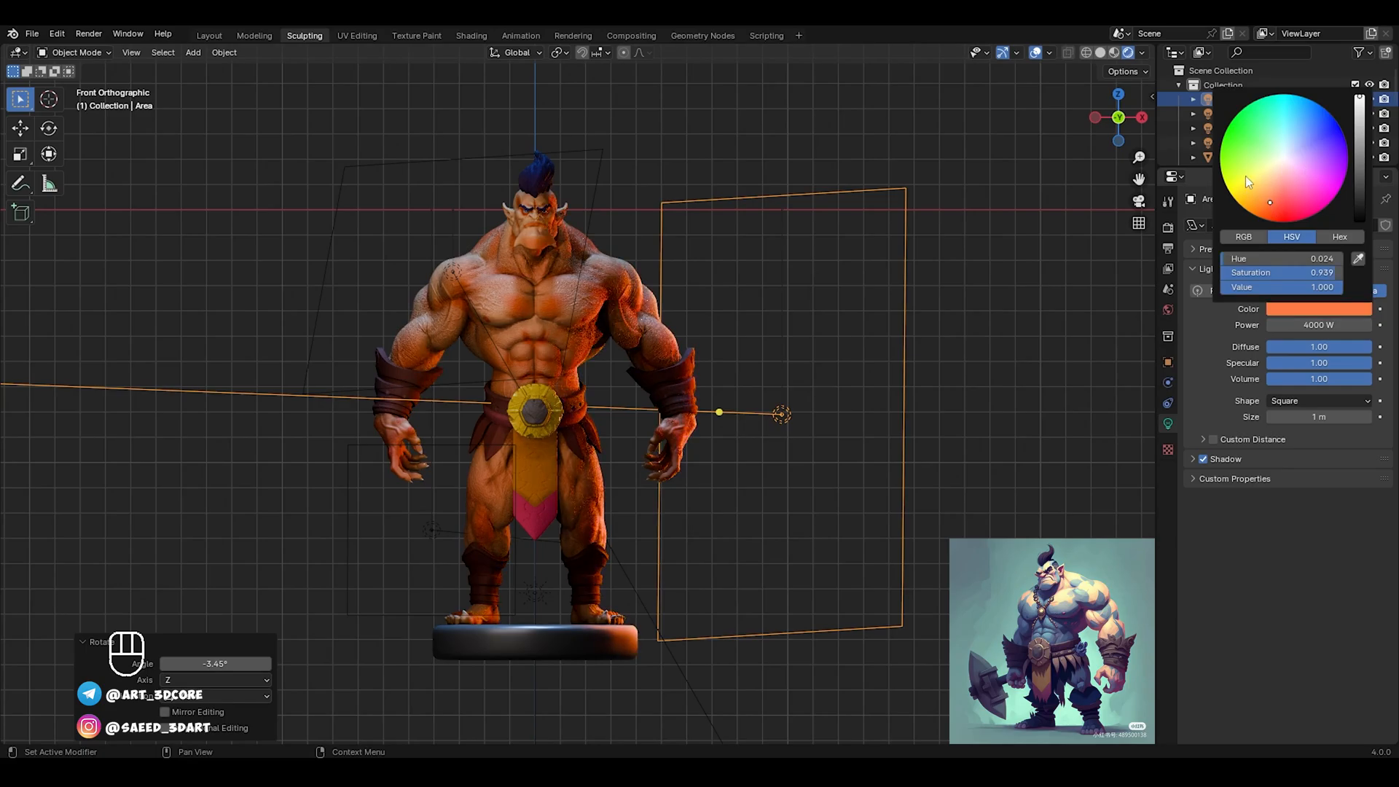
{"action": "left_click", "coordinate": [1245, 177]}
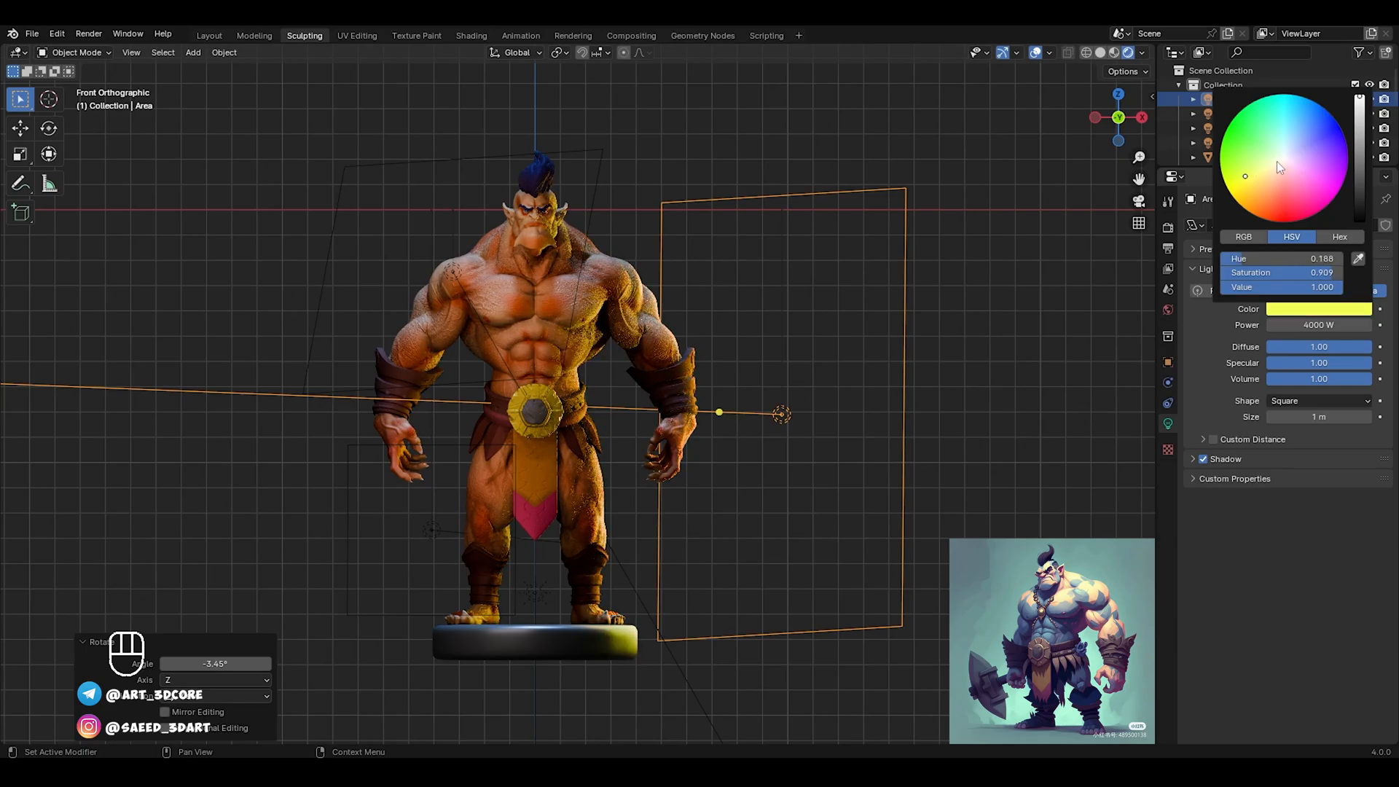
{"action": "left_click", "coordinate": [1288, 143]}
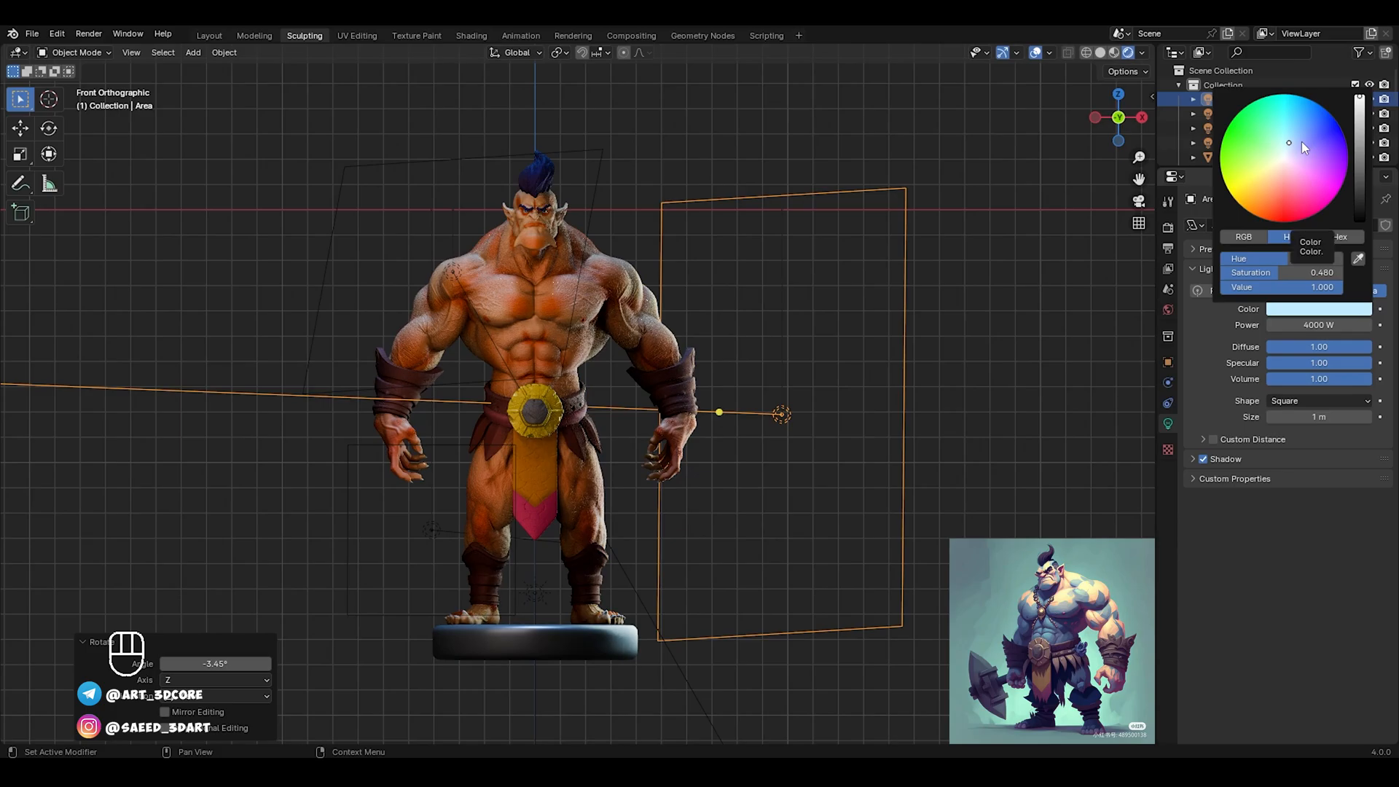
{"action": "left_click", "coordinate": [1302, 143]}
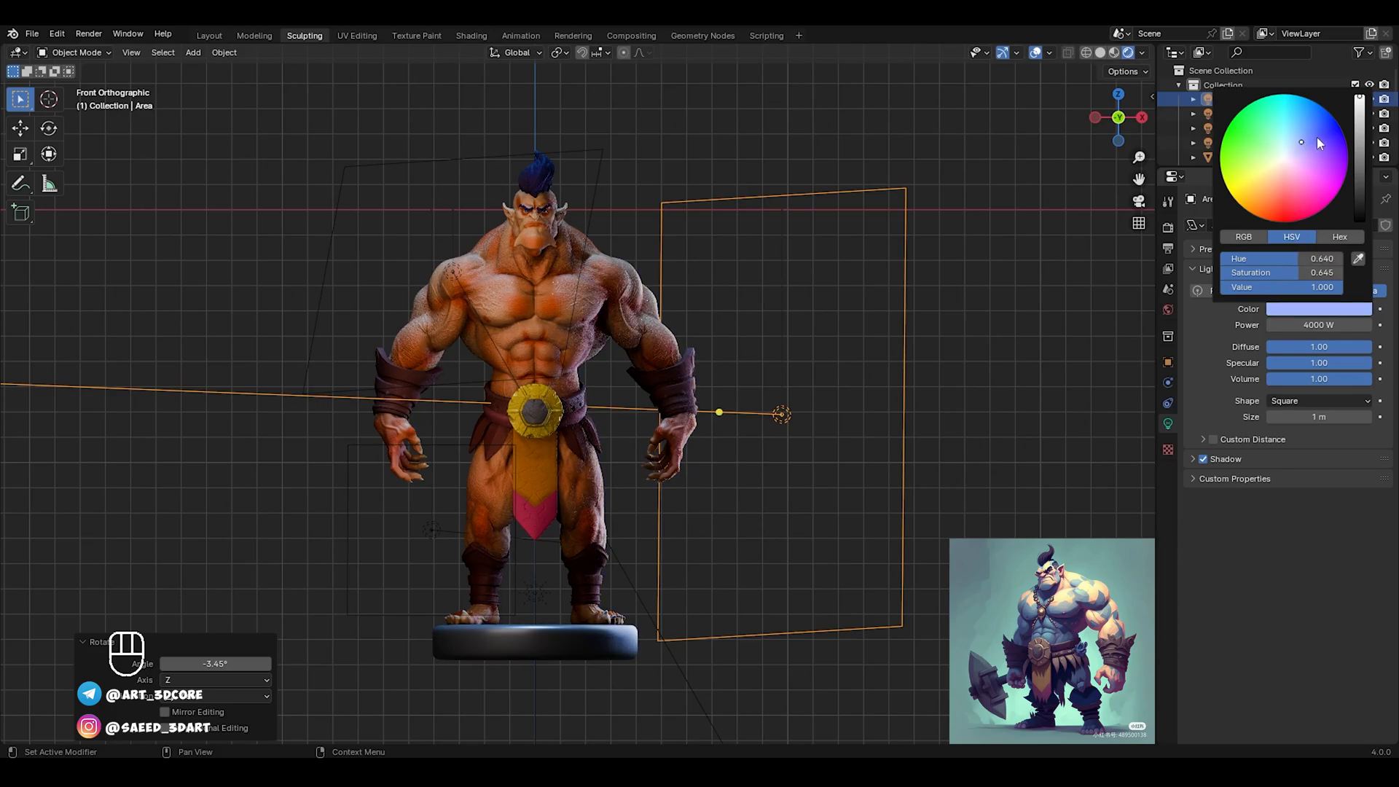
{"action": "left_click", "coordinate": [1313, 155]}
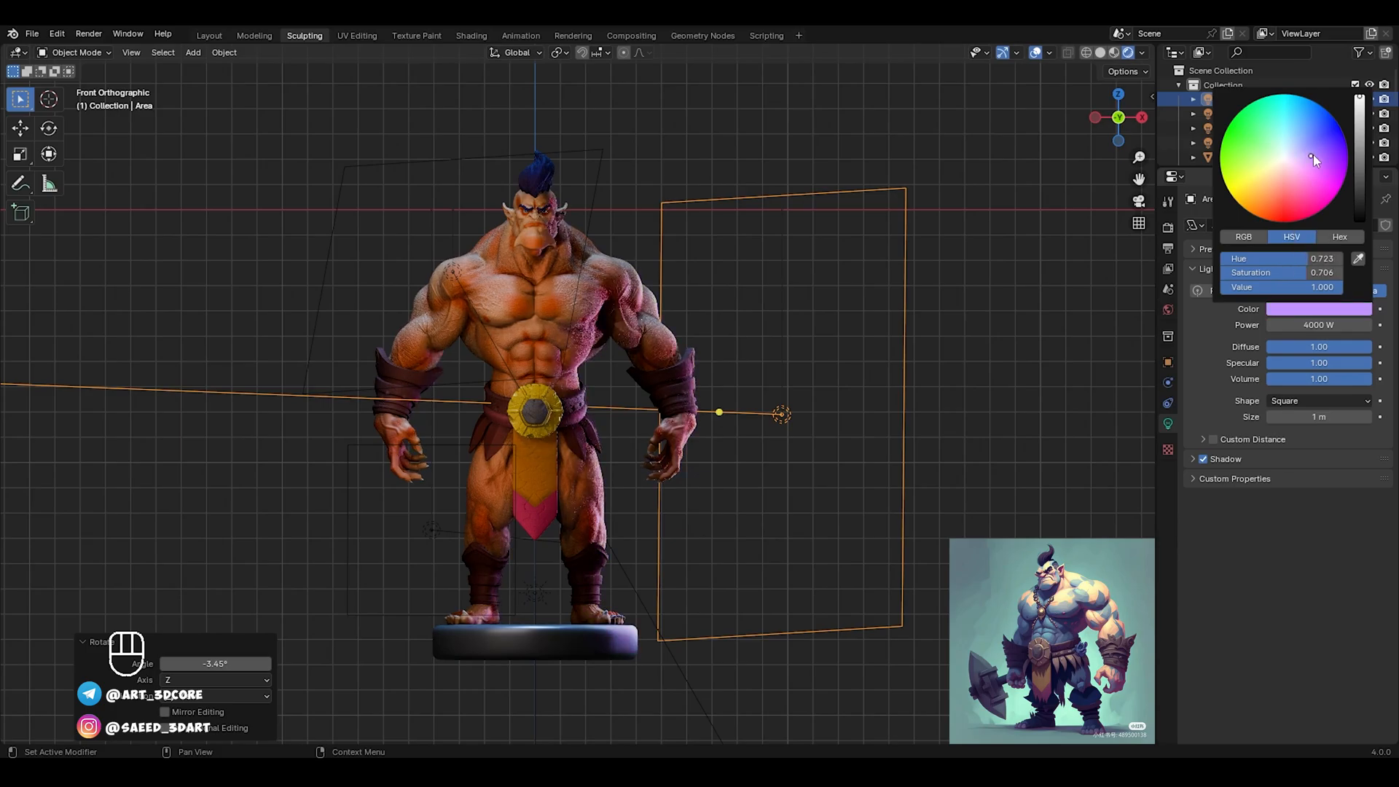
{"action": "left_click", "coordinate": [1304, 143]}
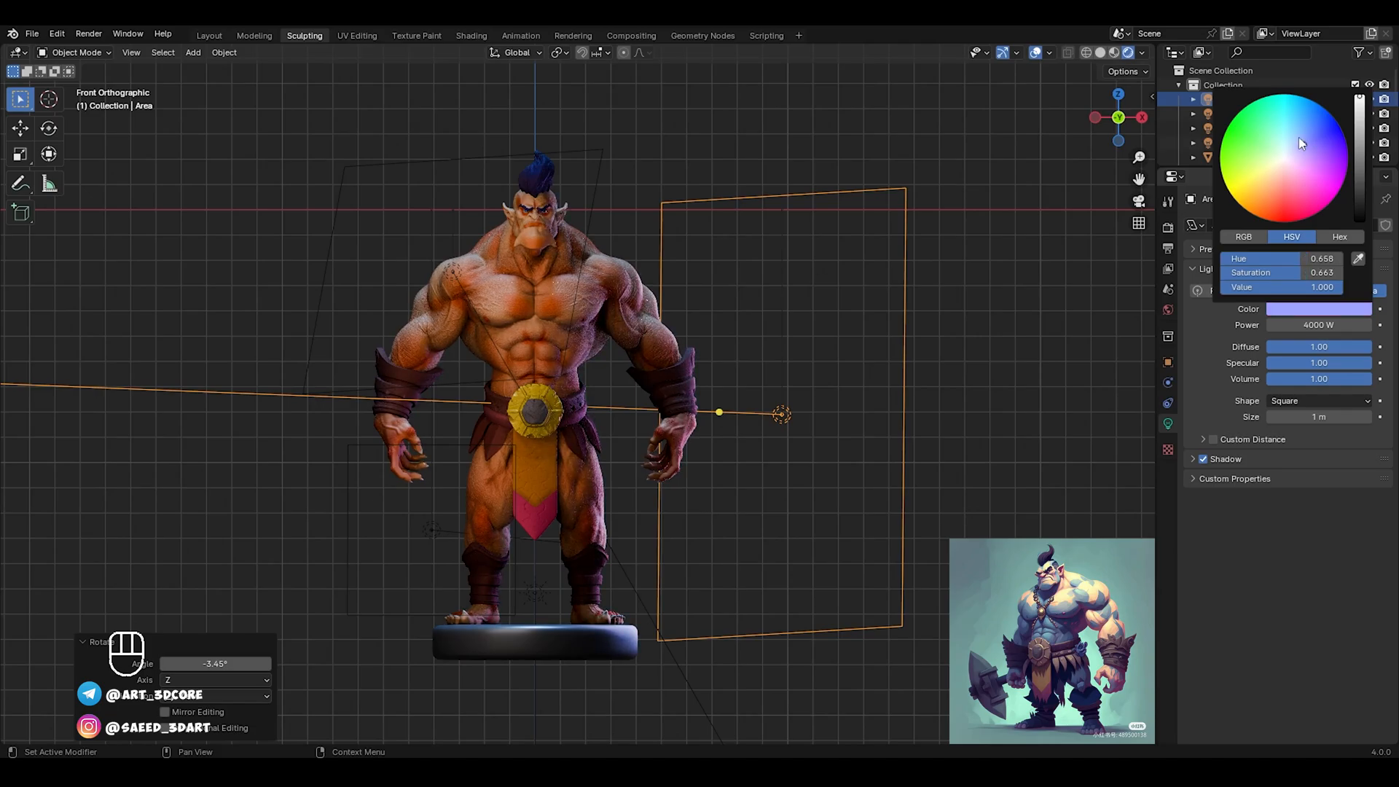
{"action": "left_click", "coordinate": [1298, 137]}
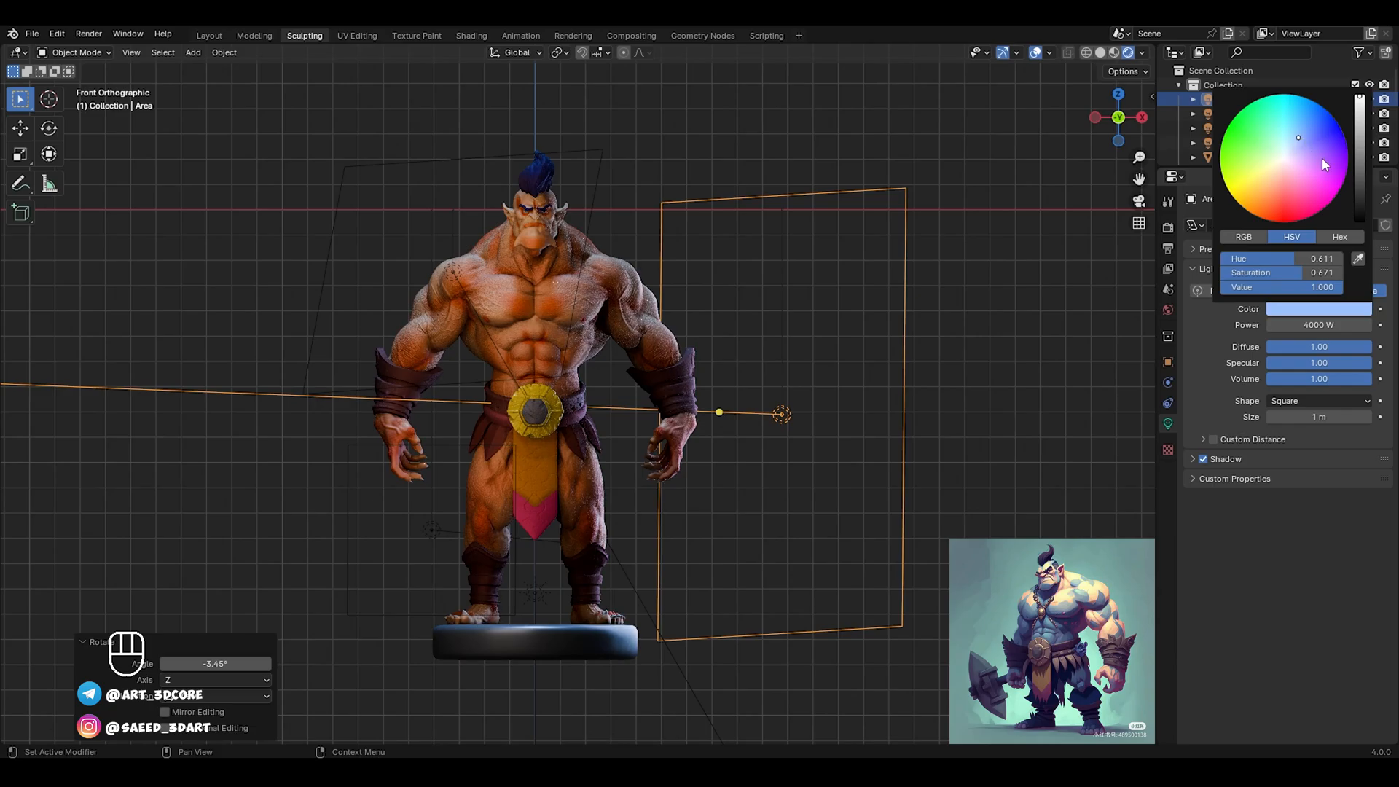
{"action": "left_click", "coordinate": [1291, 183]}
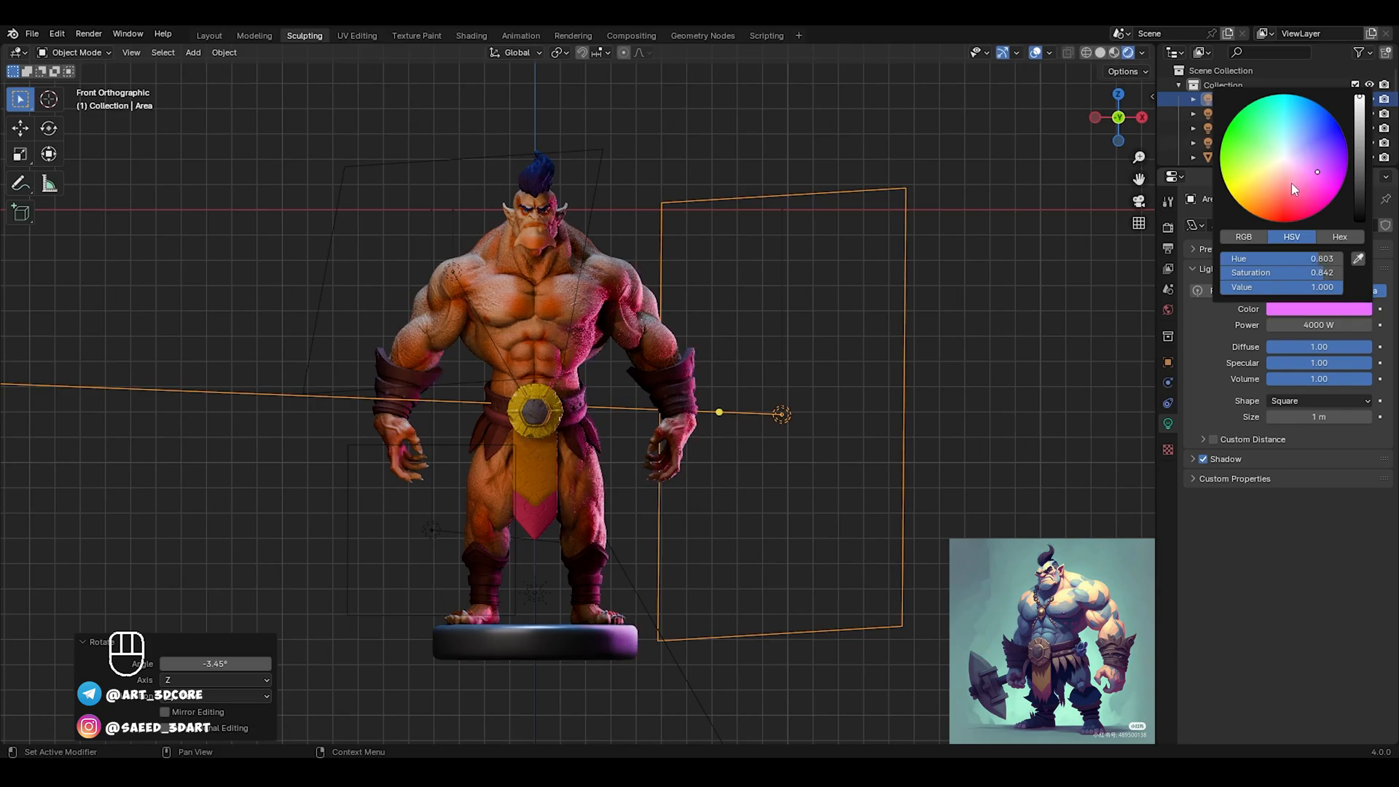
{"action": "left_click", "coordinate": [1292, 182]}
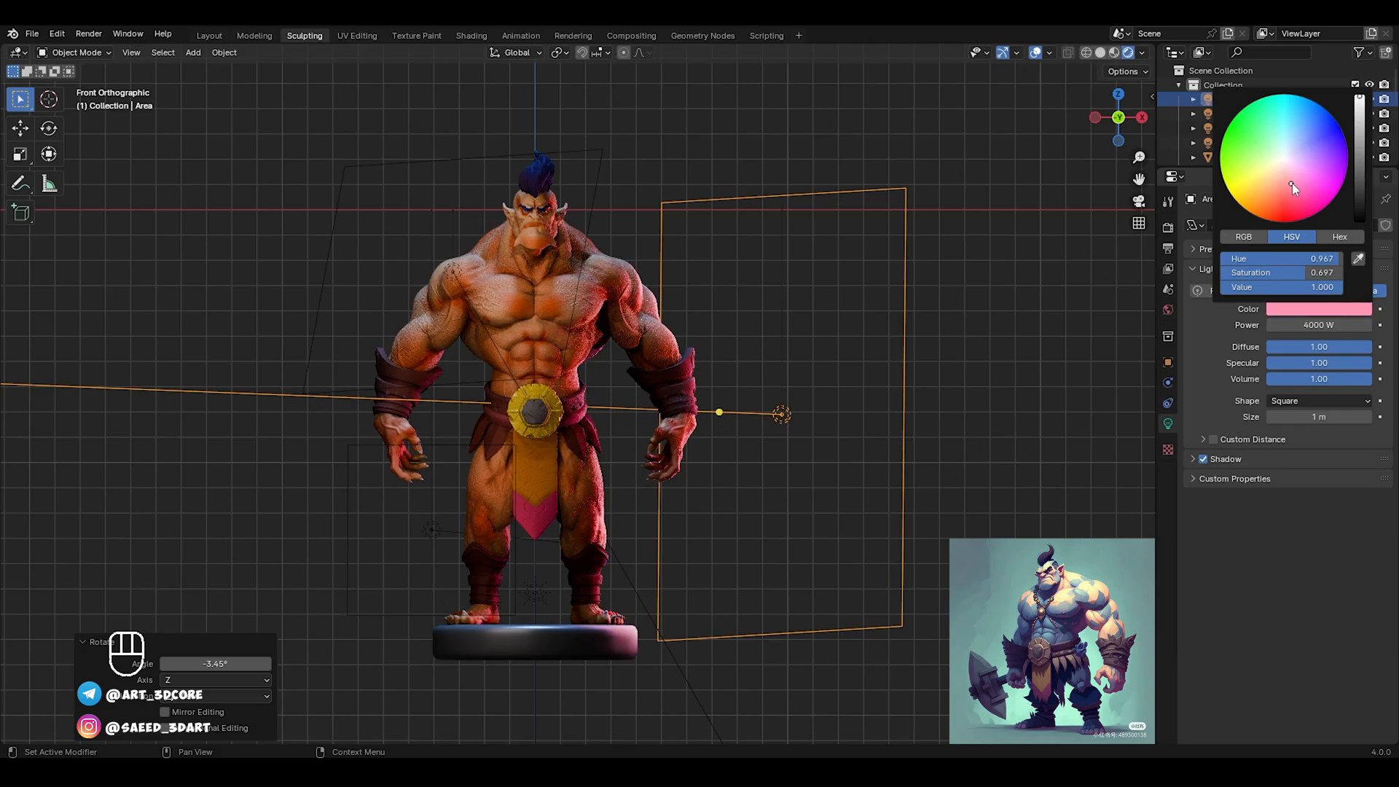
{"action": "left_click", "coordinate": [1265, 183]}
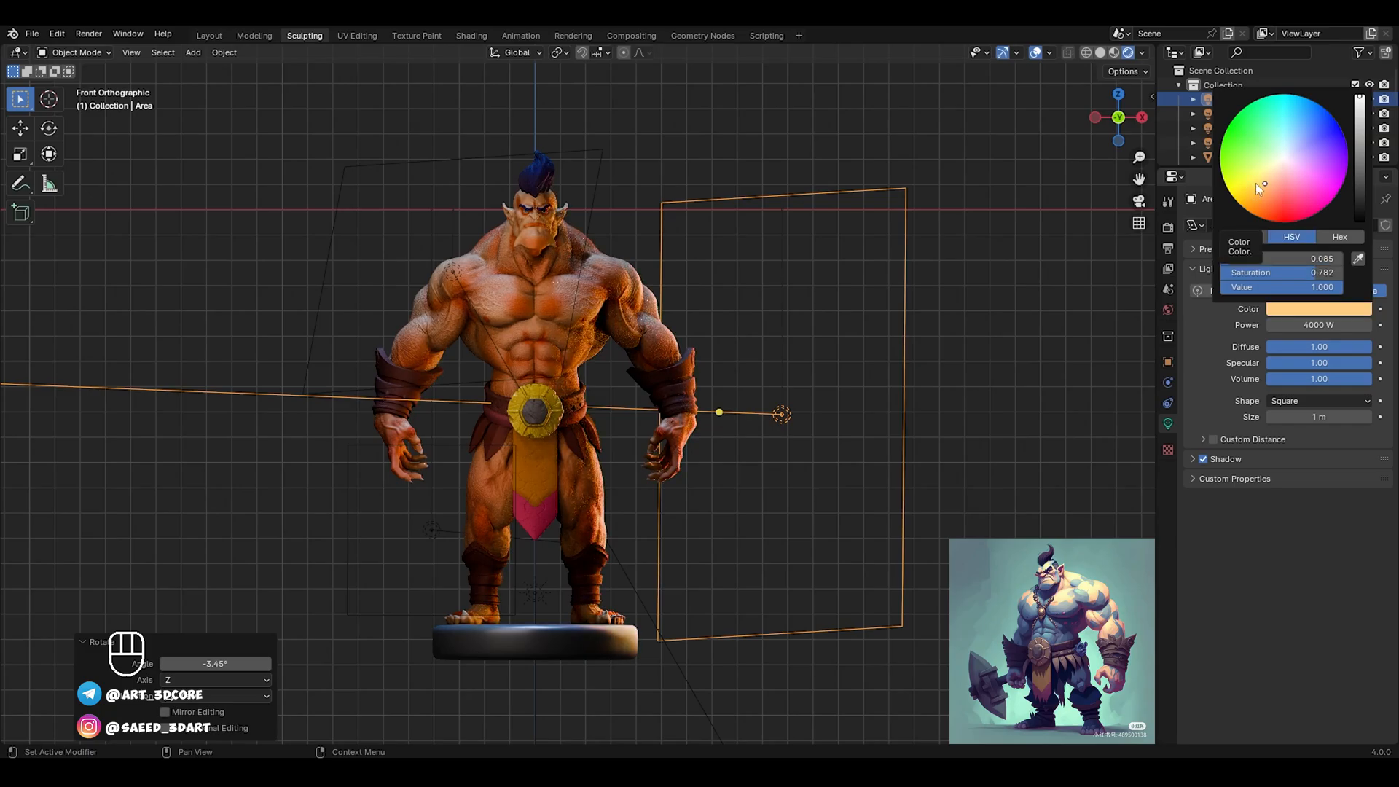
{"action": "left_click", "coordinate": [1243, 189]}
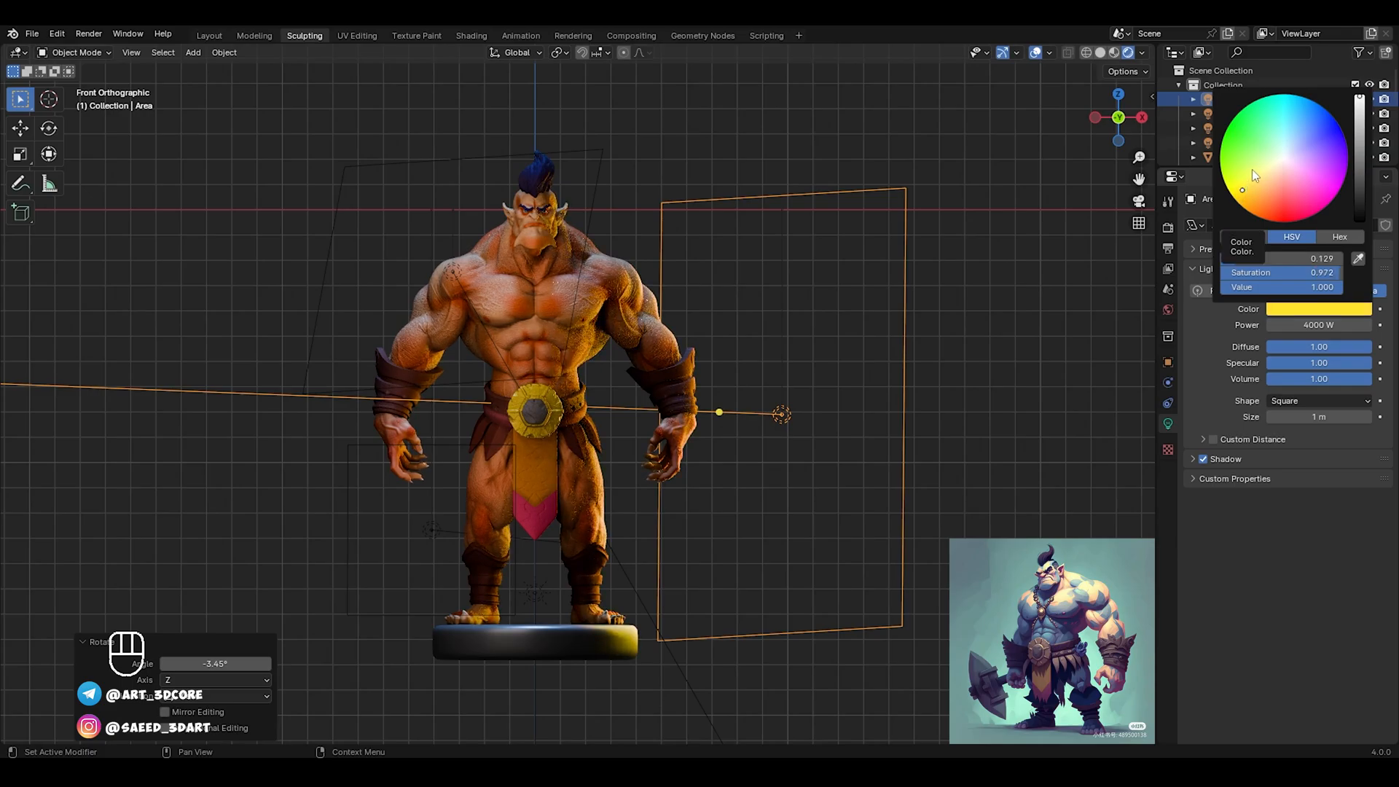
{"action": "left_click", "coordinate": [1253, 171]}
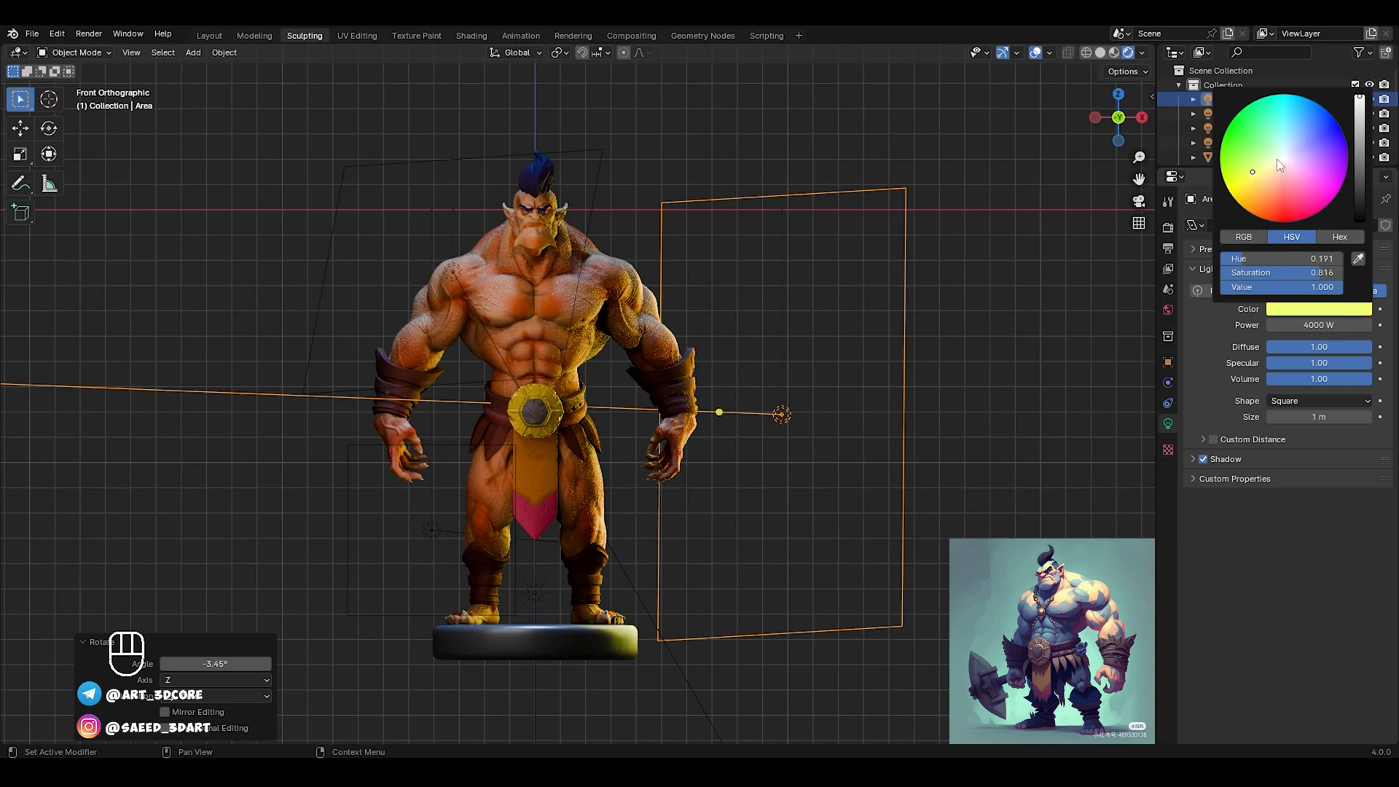
{"action": "left_click", "coordinate": [1270, 159]}
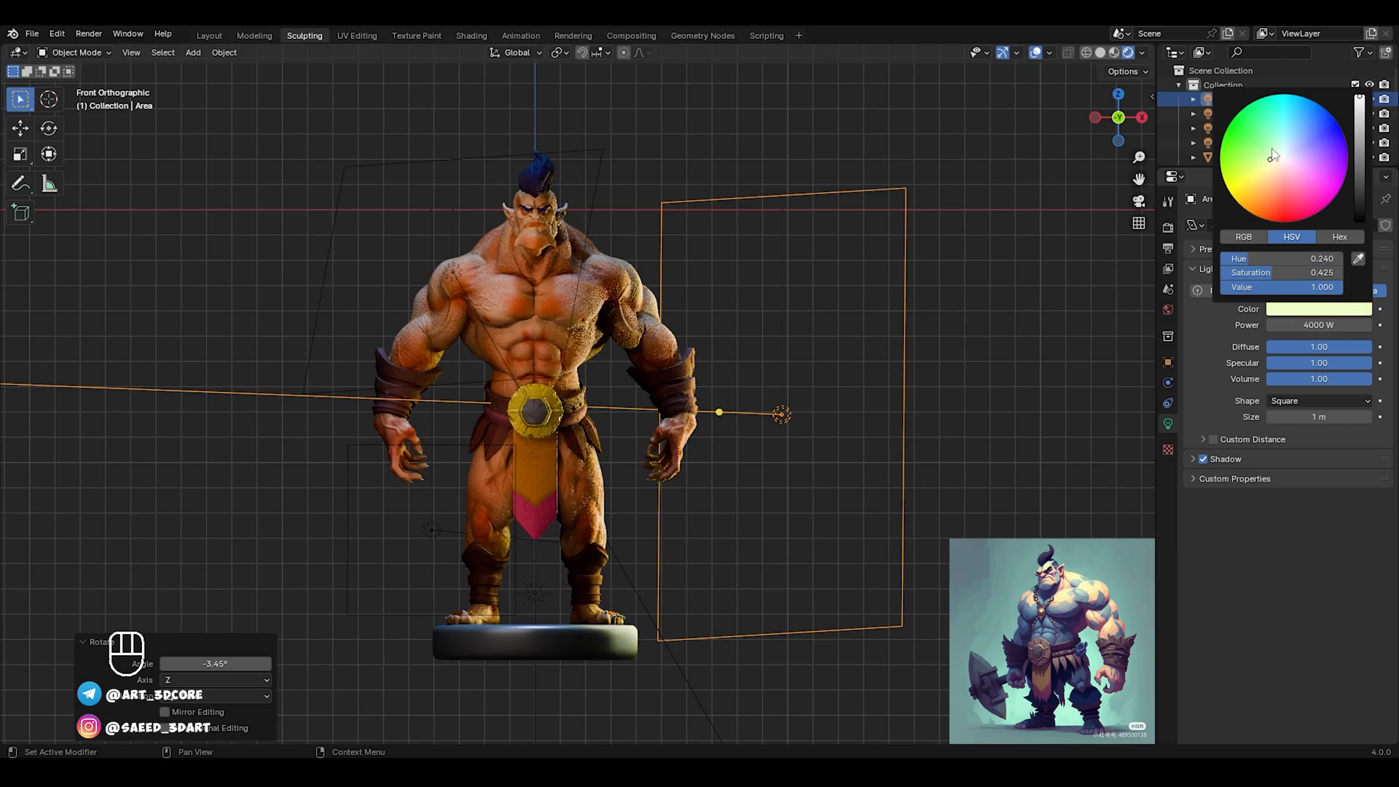
{"action": "left_click", "coordinate": [1286, 145]}
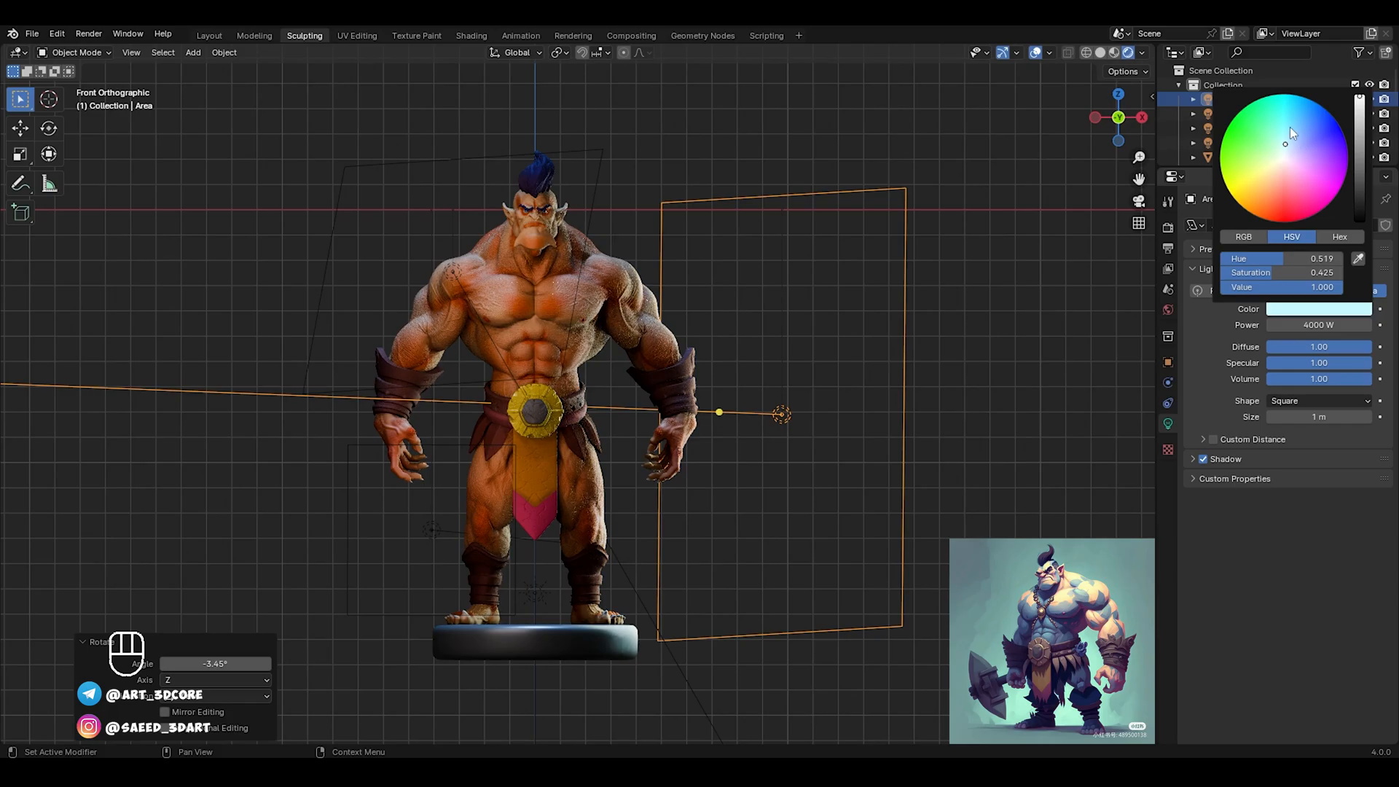
{"action": "left_click_drag", "start_coordinate": [1290, 138], "coordinate": [1289, 128]}
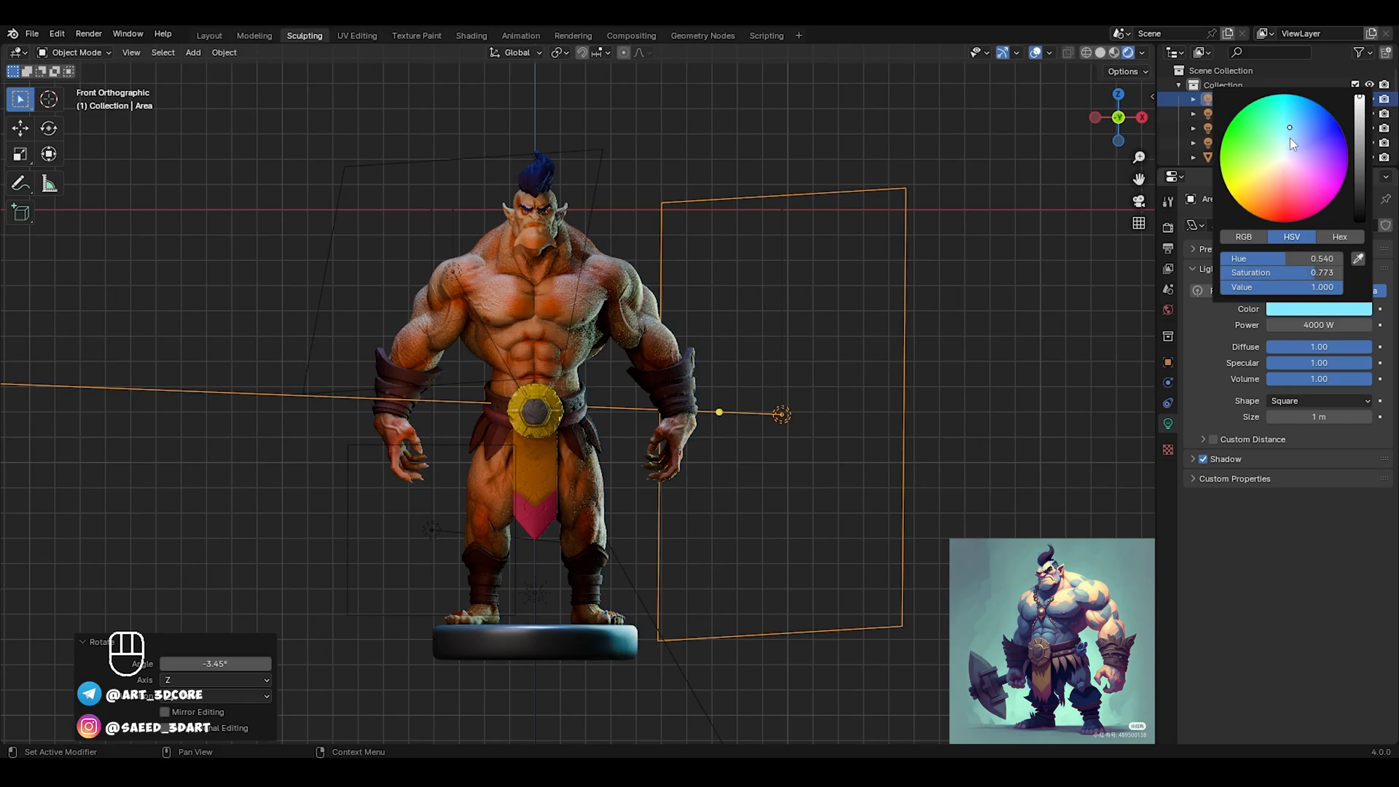
{"action": "left_click", "coordinate": [821, 313]}
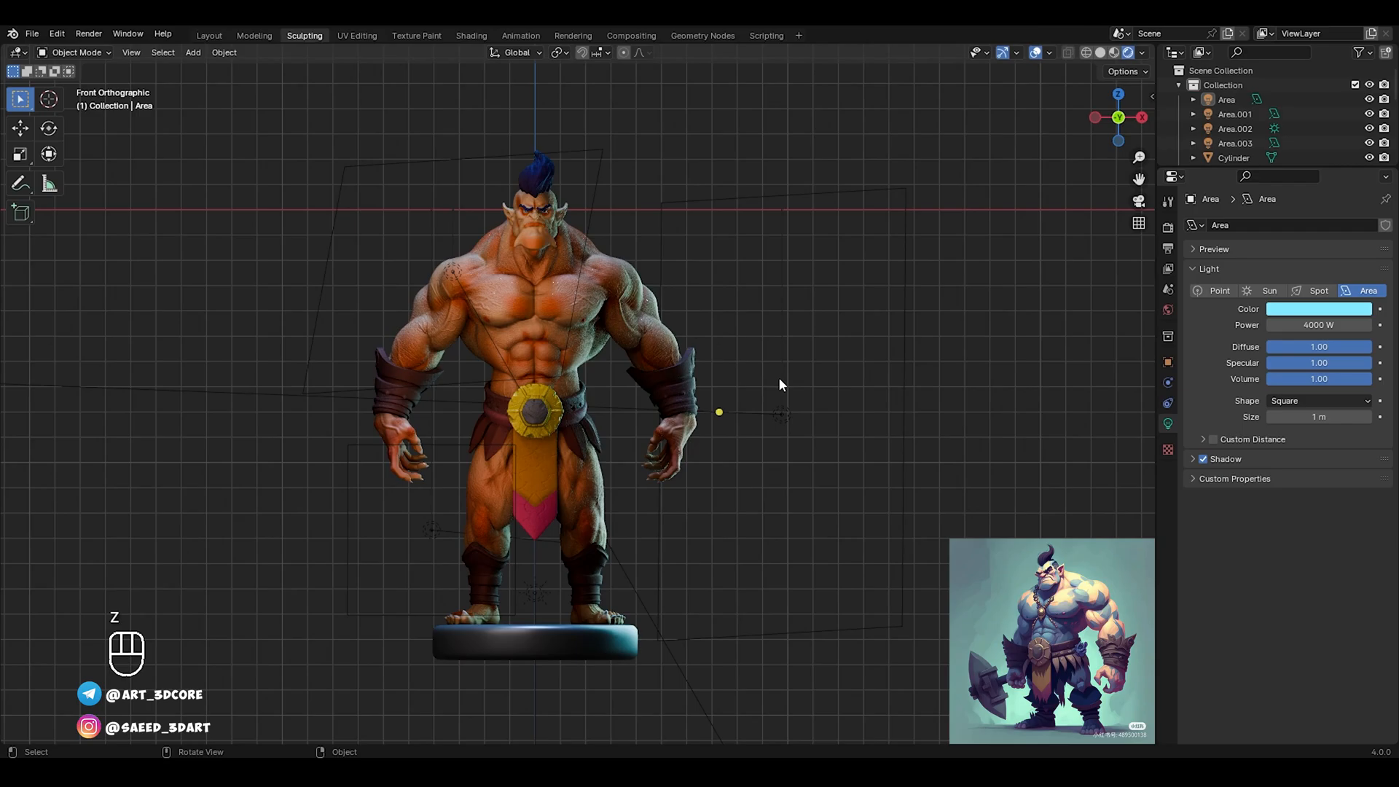
Switch to solid shading, hide the viewport overlays around the ogre and save the file
{"action": "key", "text": "z"}
{"action": "left_click", "coordinate": [881, 378]}
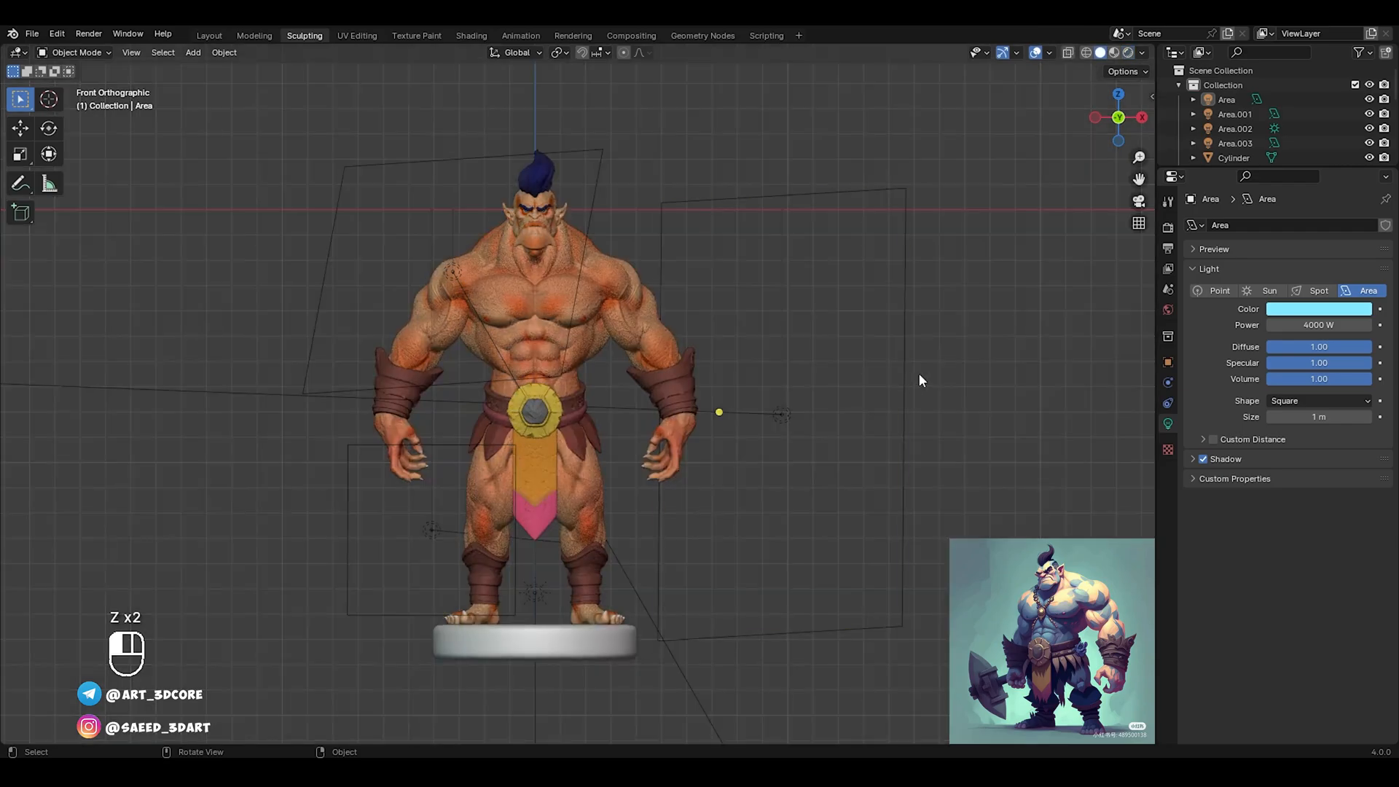
{"action": "key", "text": "ctrl+s"}
{"action": "scroll", "coordinate": [716, 405], "scroll_direction": "up", "scroll_amount": 2}
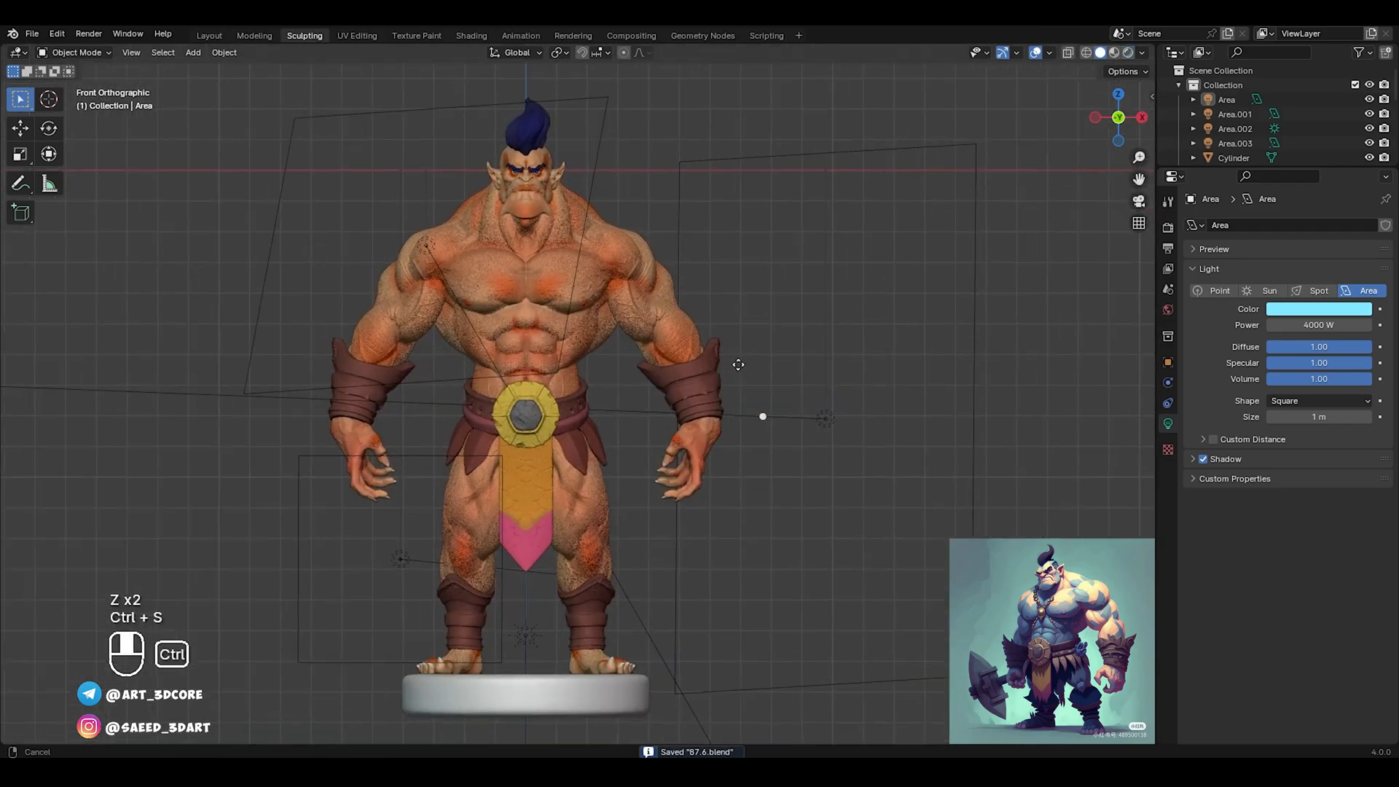
{"action": "middle_click_drag", "start_coordinate": [736, 365], "coordinate": [840, 360], "text": "shift"}
{"action": "left_click", "coordinate": [1037, 53]}
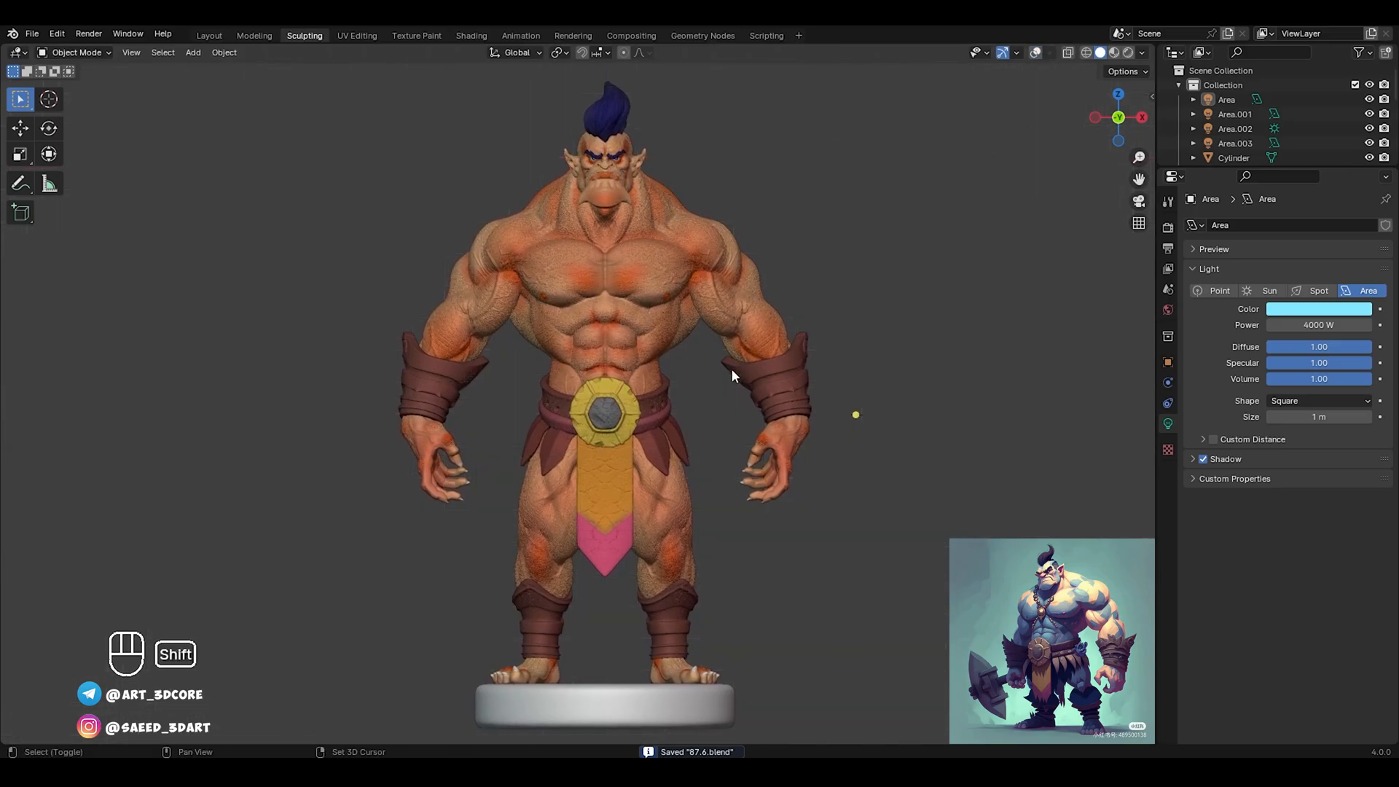
{"action": "middle_click_drag", "start_coordinate": [731, 368], "coordinate": [755, 371], "text": "shift"}
{"action": "key", "text": "ctrl+s"}
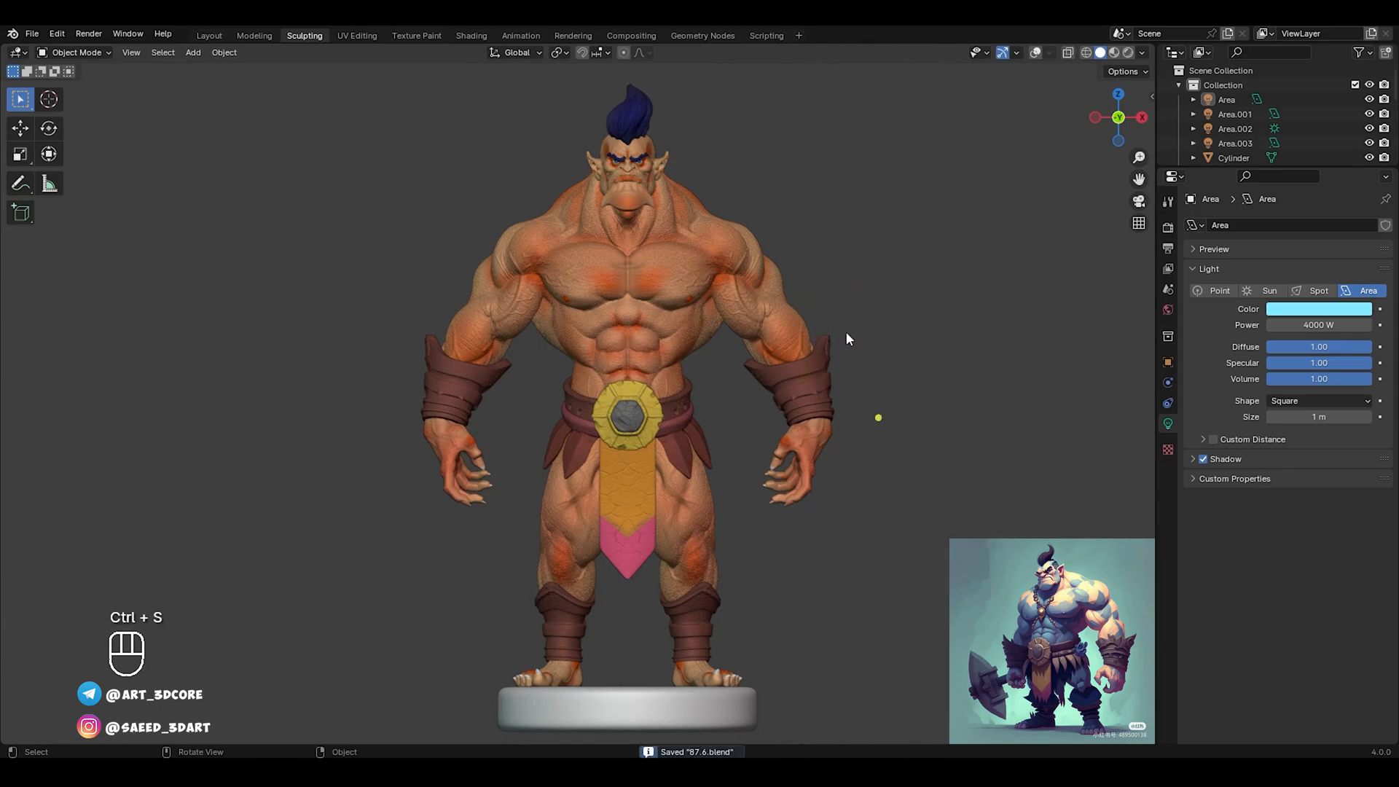
Display the ogre in rendered shading and make the render film background transparent
{"action": "key", "text": "z"}
{"action": "left_click", "coordinate": [841, 281]}
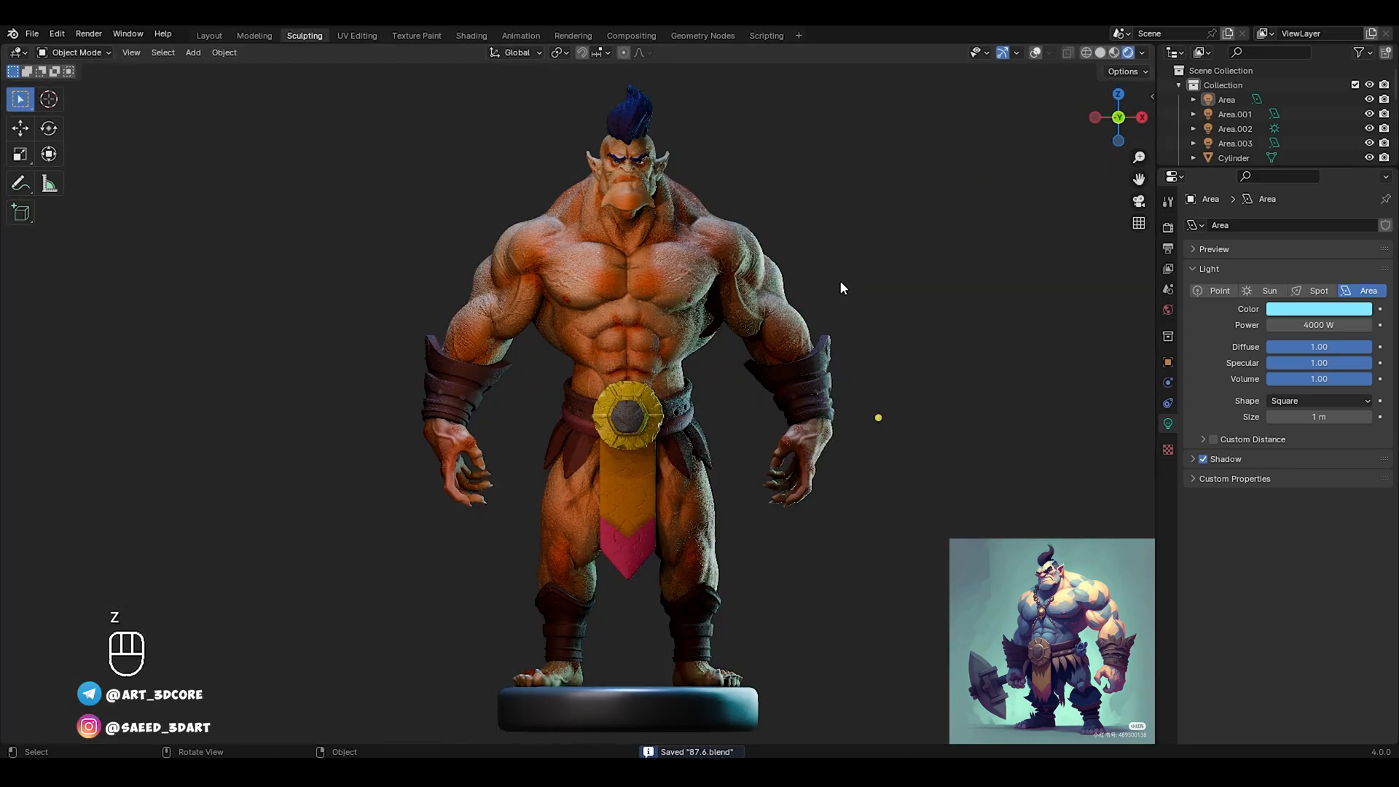
{"action": "left_click", "coordinate": [1168, 227]}
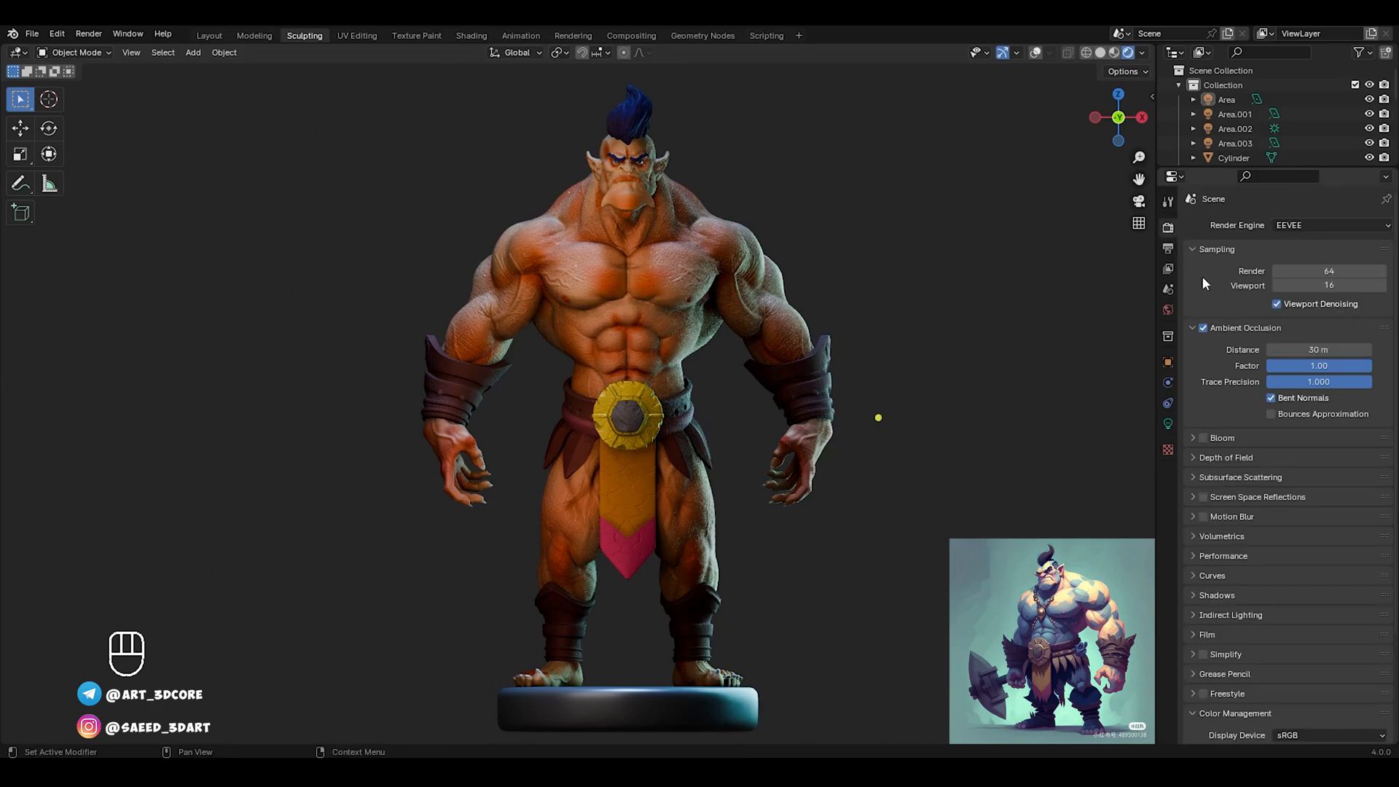
{"action": "scroll", "coordinate": [1274, 448], "scroll_direction": "down", "scroll_amount": 5}
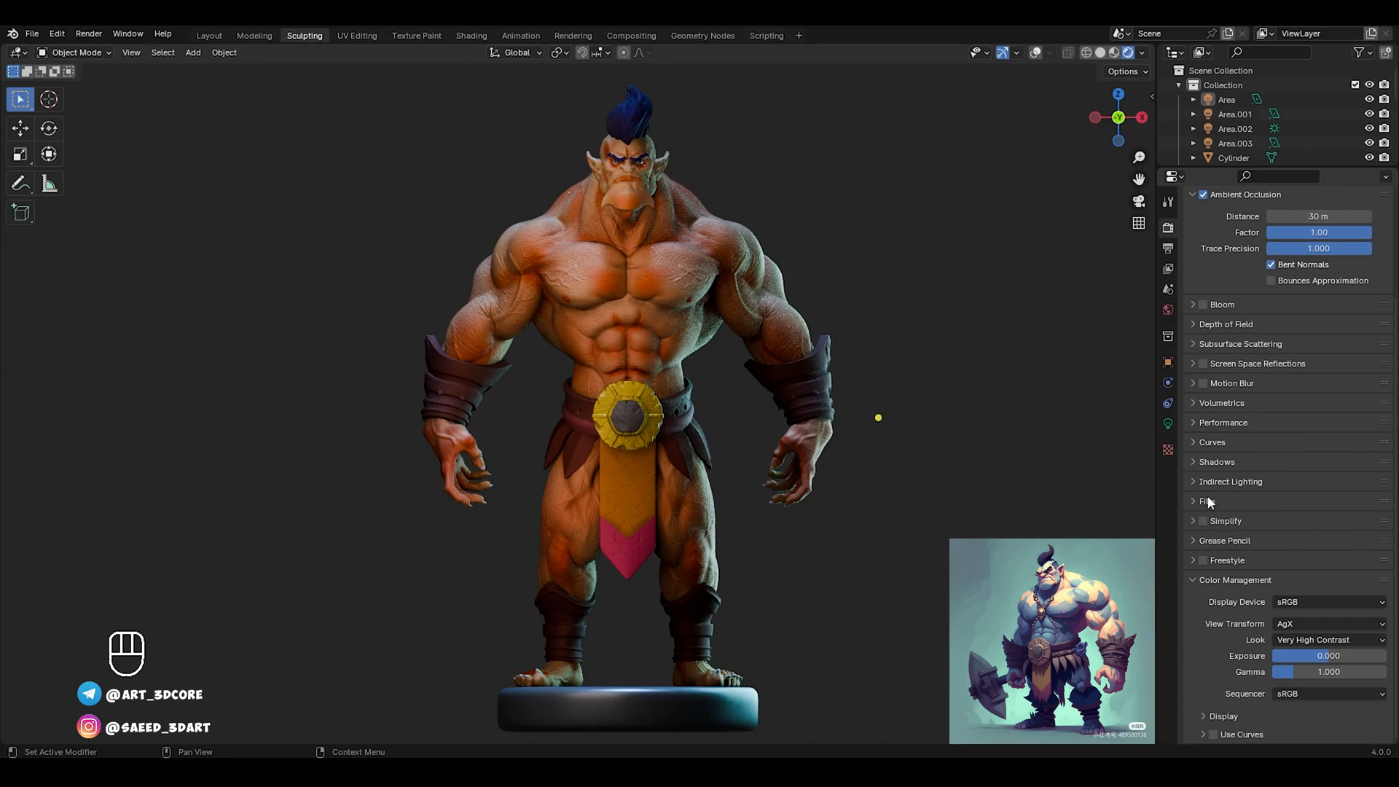
{"action": "left_click", "coordinate": [1207, 502]}
{"action": "left_click", "coordinate": [1268, 538]}
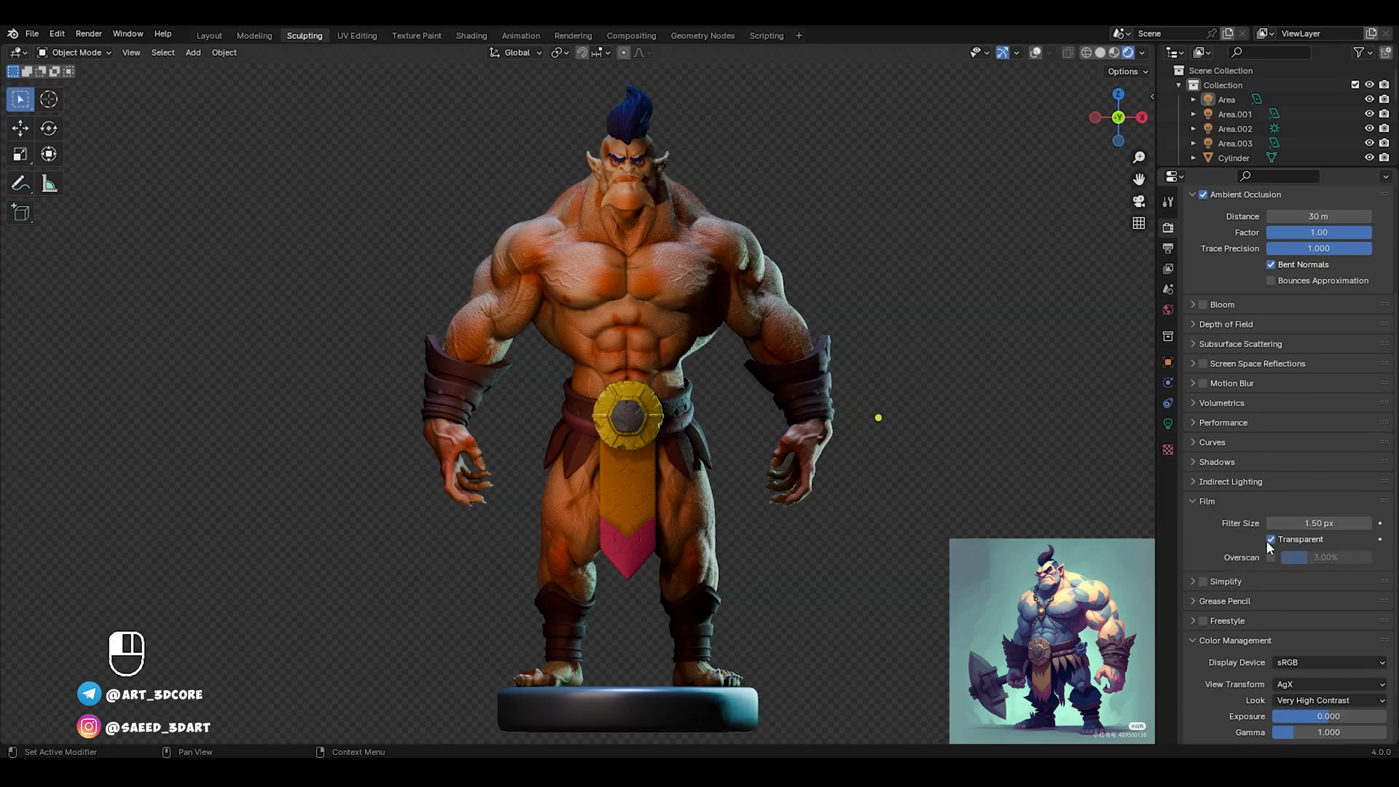
Give the world background a dark crimson color and set its strength to 4
{"action": "left_click", "coordinate": [1168, 310]}
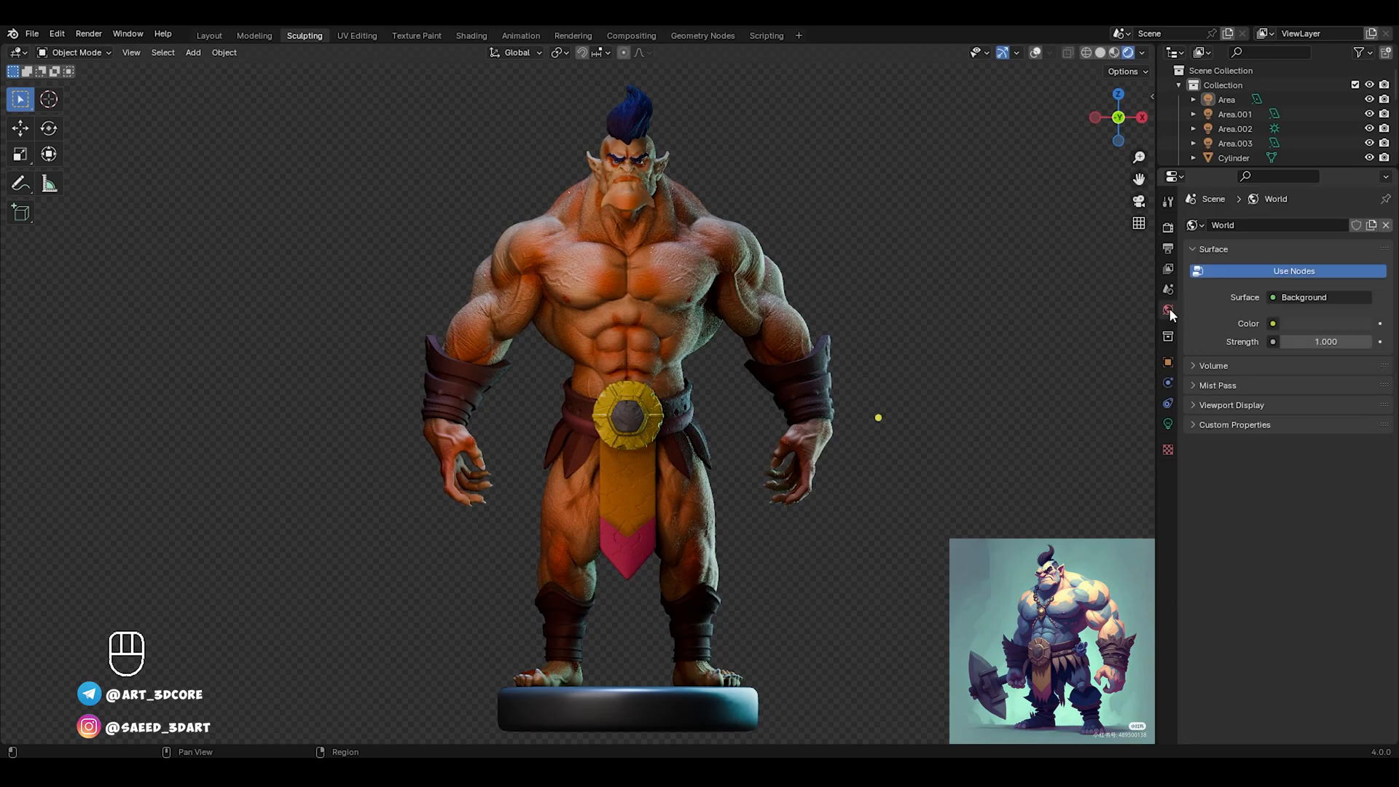
{"action": "left_click", "coordinate": [1310, 319]}
{"action": "left_click", "coordinate": [1301, 195]}
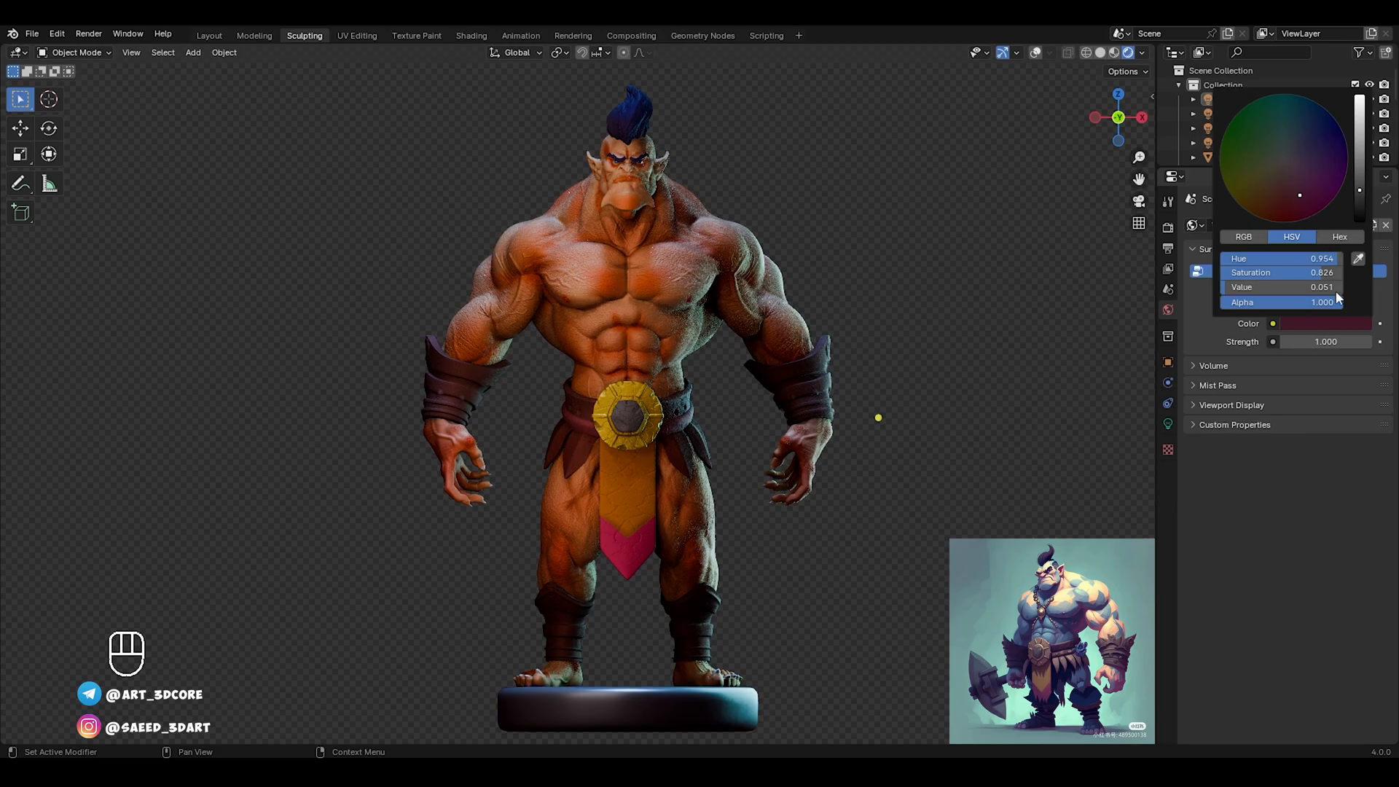
{"action": "left_click", "coordinate": [1324, 341]}
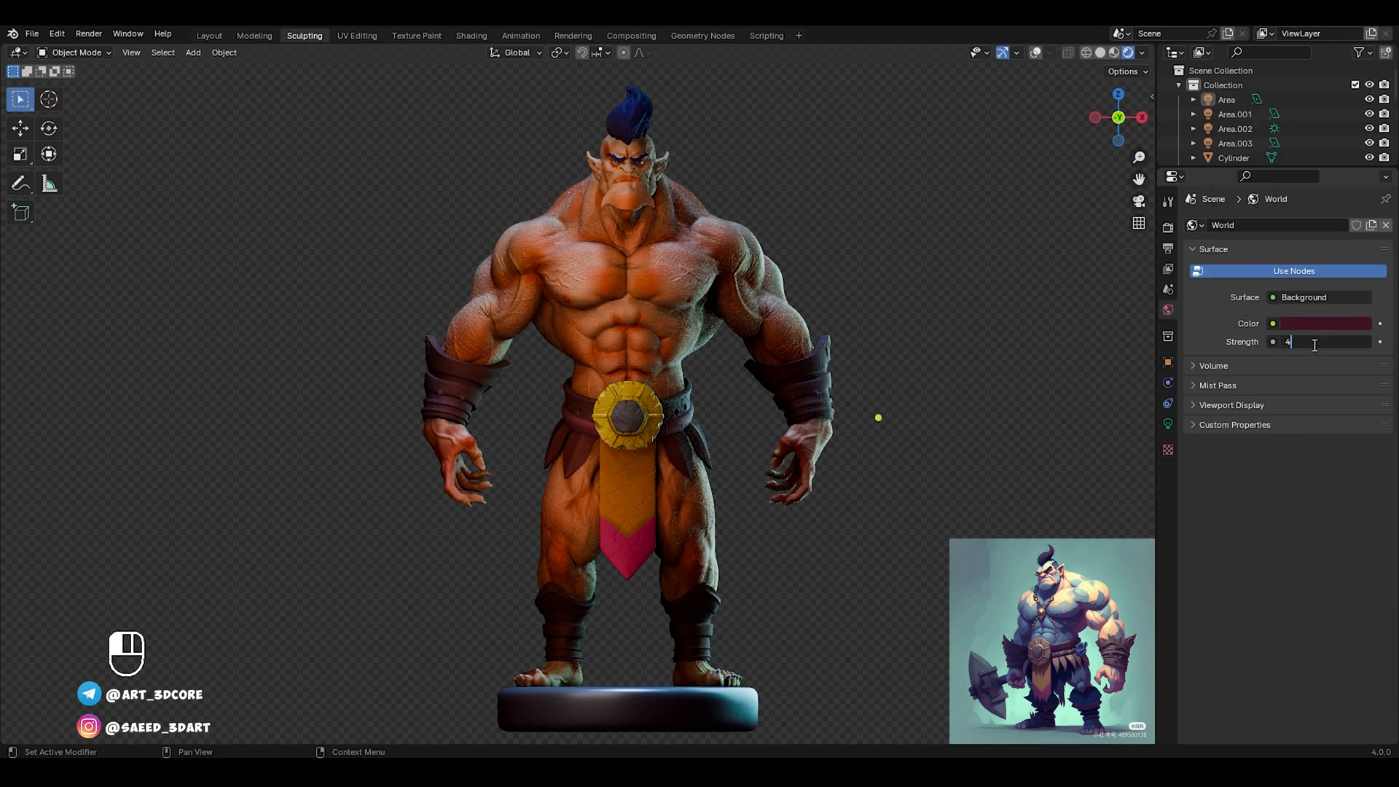
{"action": "type", "text": "4"}
{"action": "key", "text": "Return"}
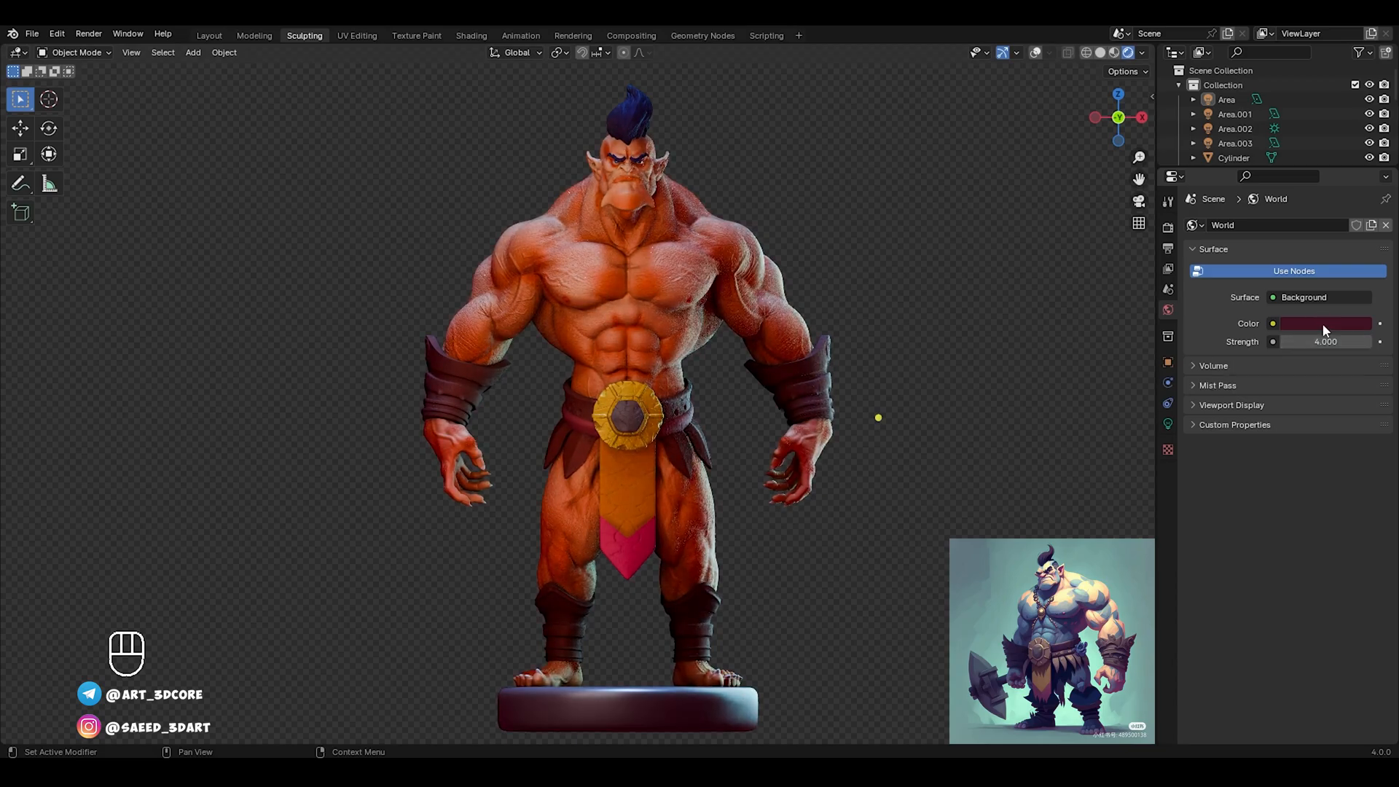
Recolor the world background a dark muted crimson with hue 0.946, saturation 0.730 and value 0.051
{"action": "left_click", "coordinate": [1323, 324]}
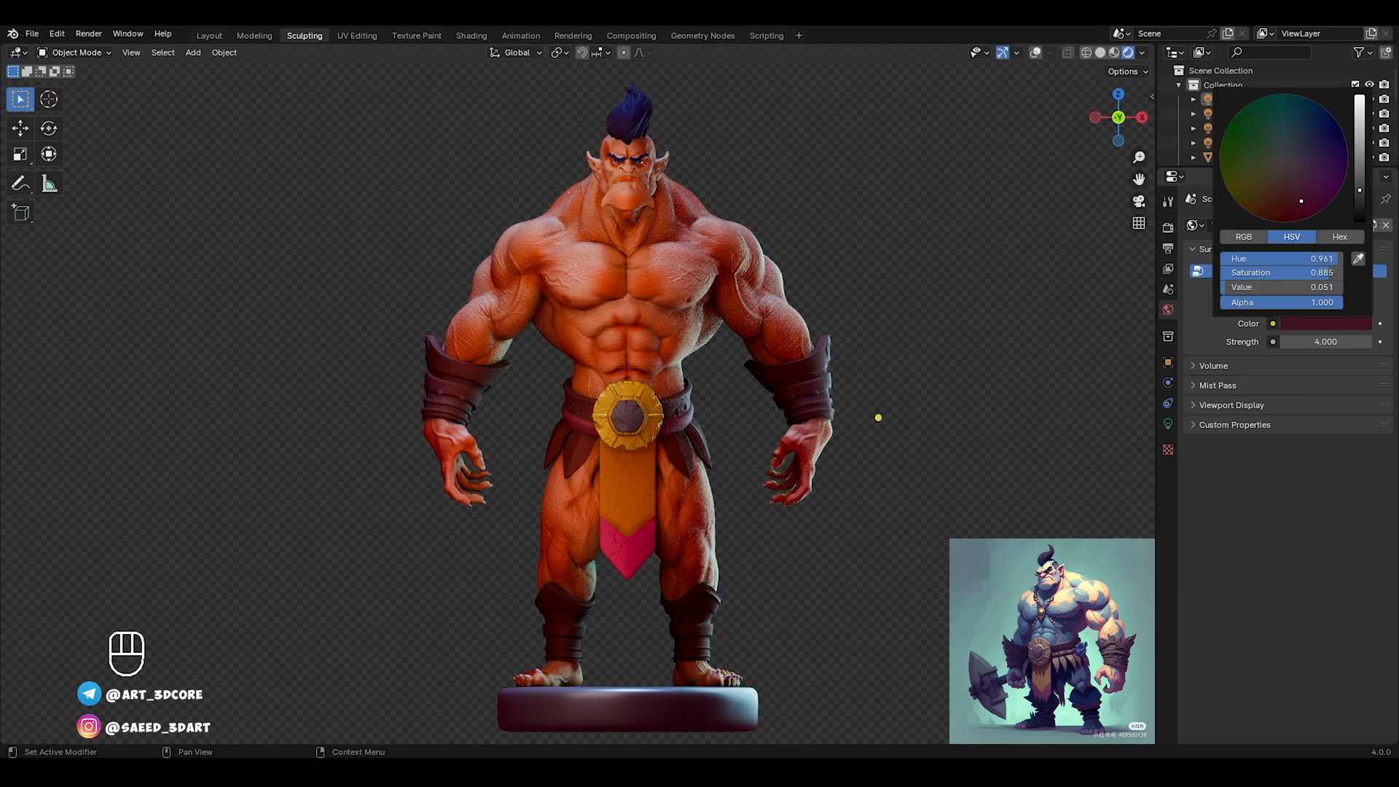
{"action": "left_click_drag", "start_coordinate": [1301, 201], "coordinate": [1295, 181]}
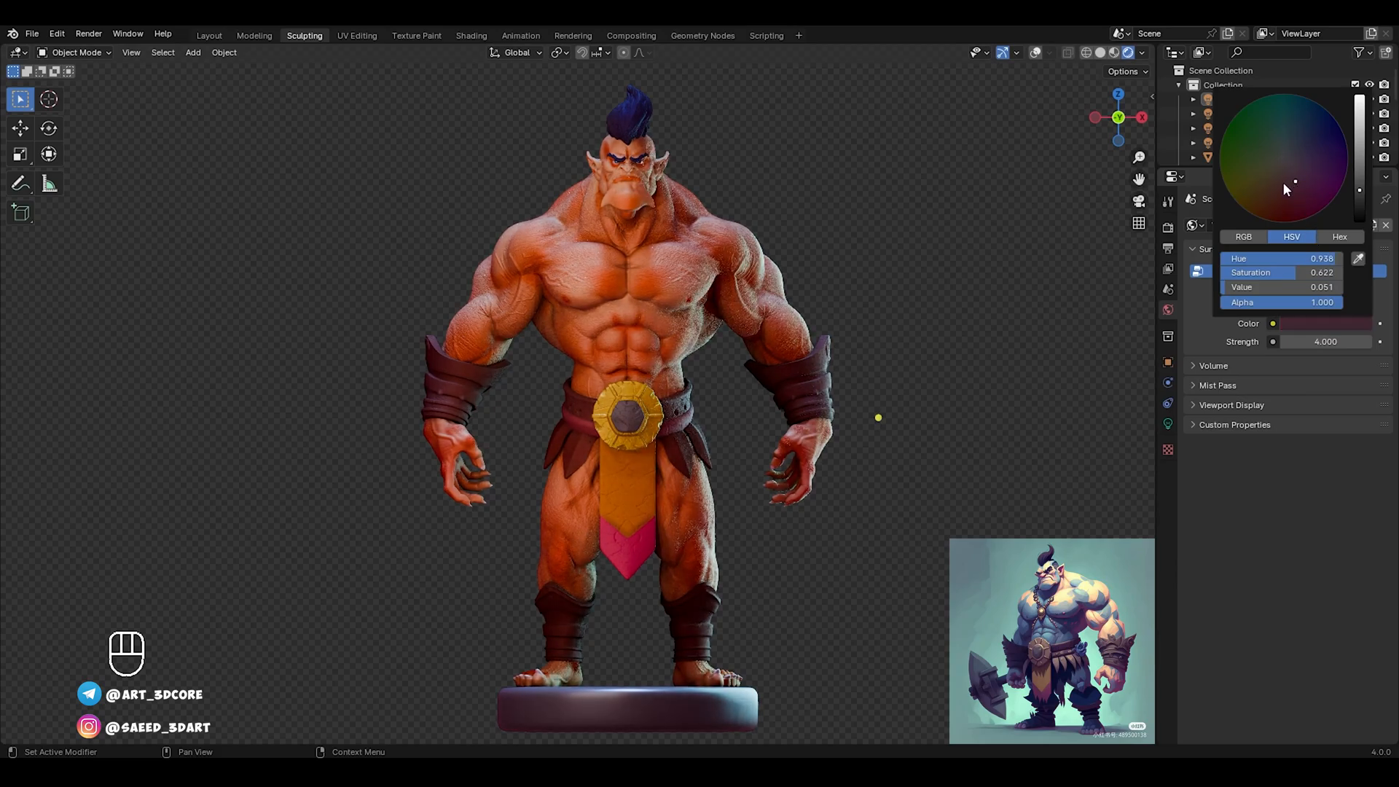
{"action": "left_click", "coordinate": [1283, 184]}
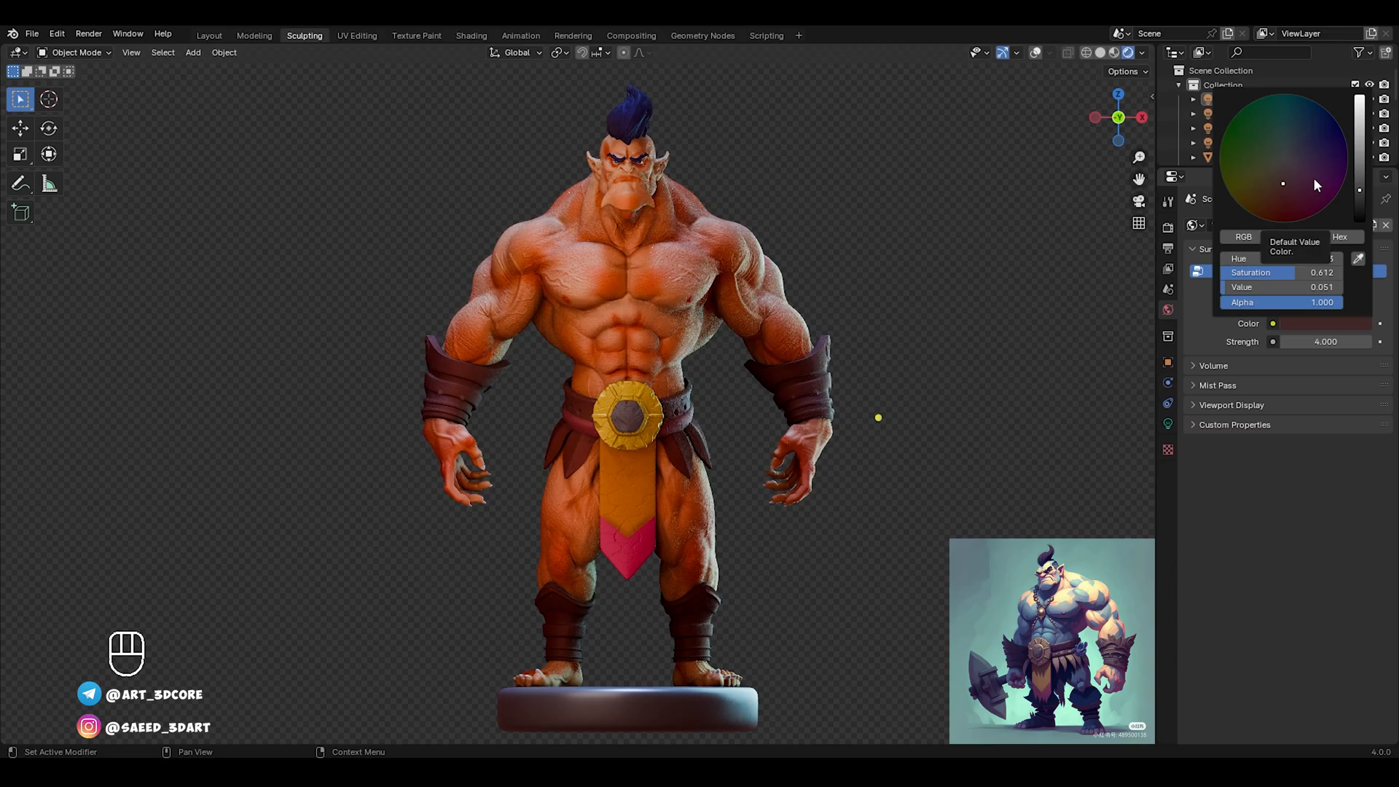
{"action": "left_click", "coordinate": [1314, 179]}
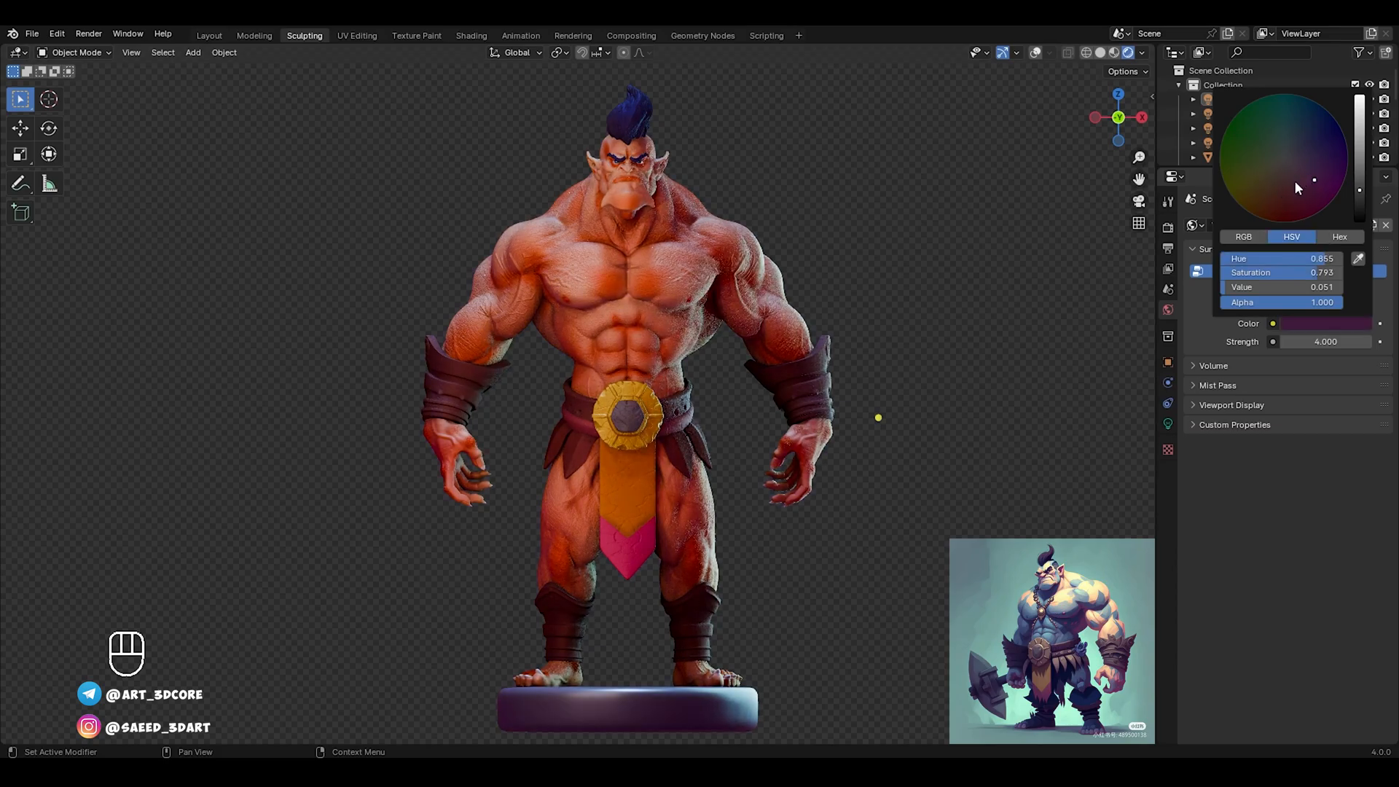
{"action": "left_click", "coordinate": [1296, 179]}
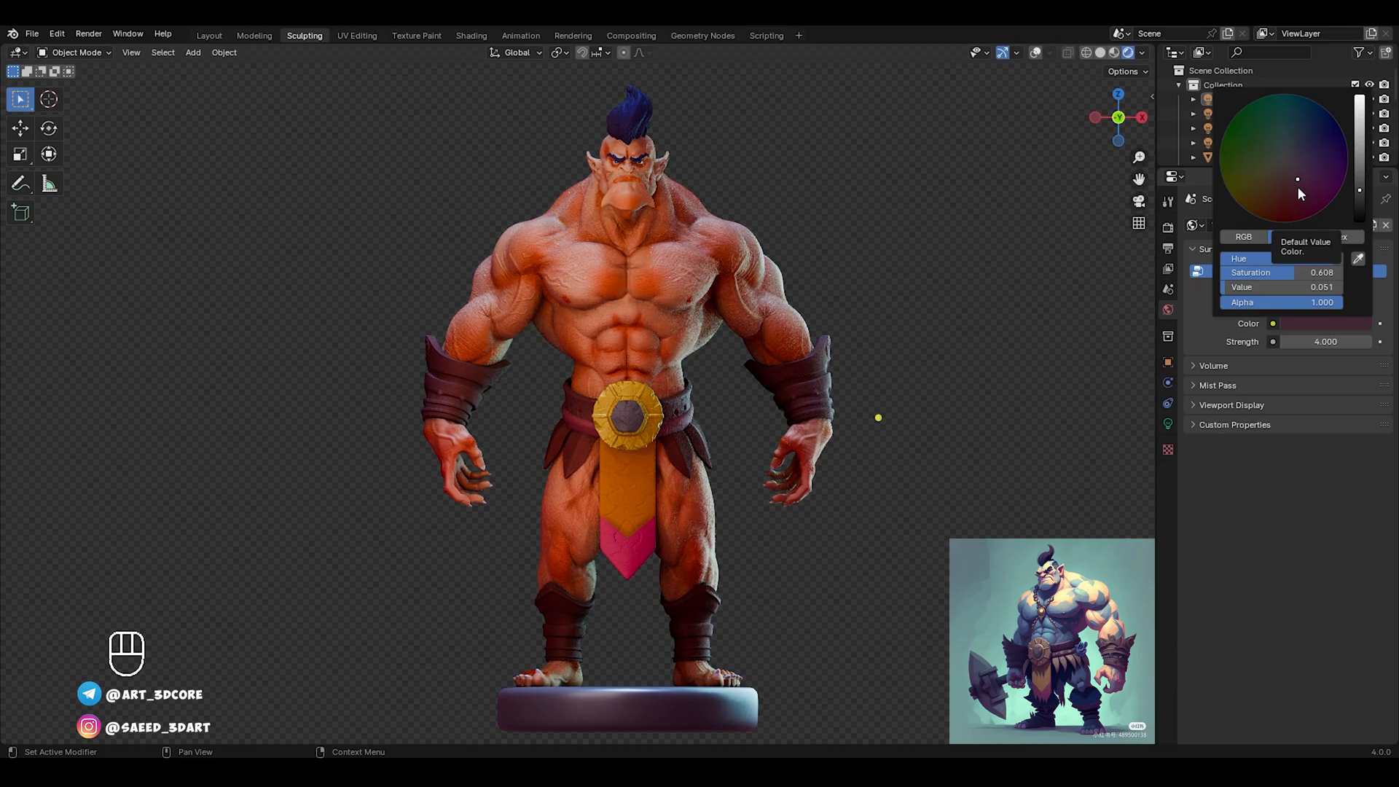
{"action": "left_click", "coordinate": [1298, 189]}
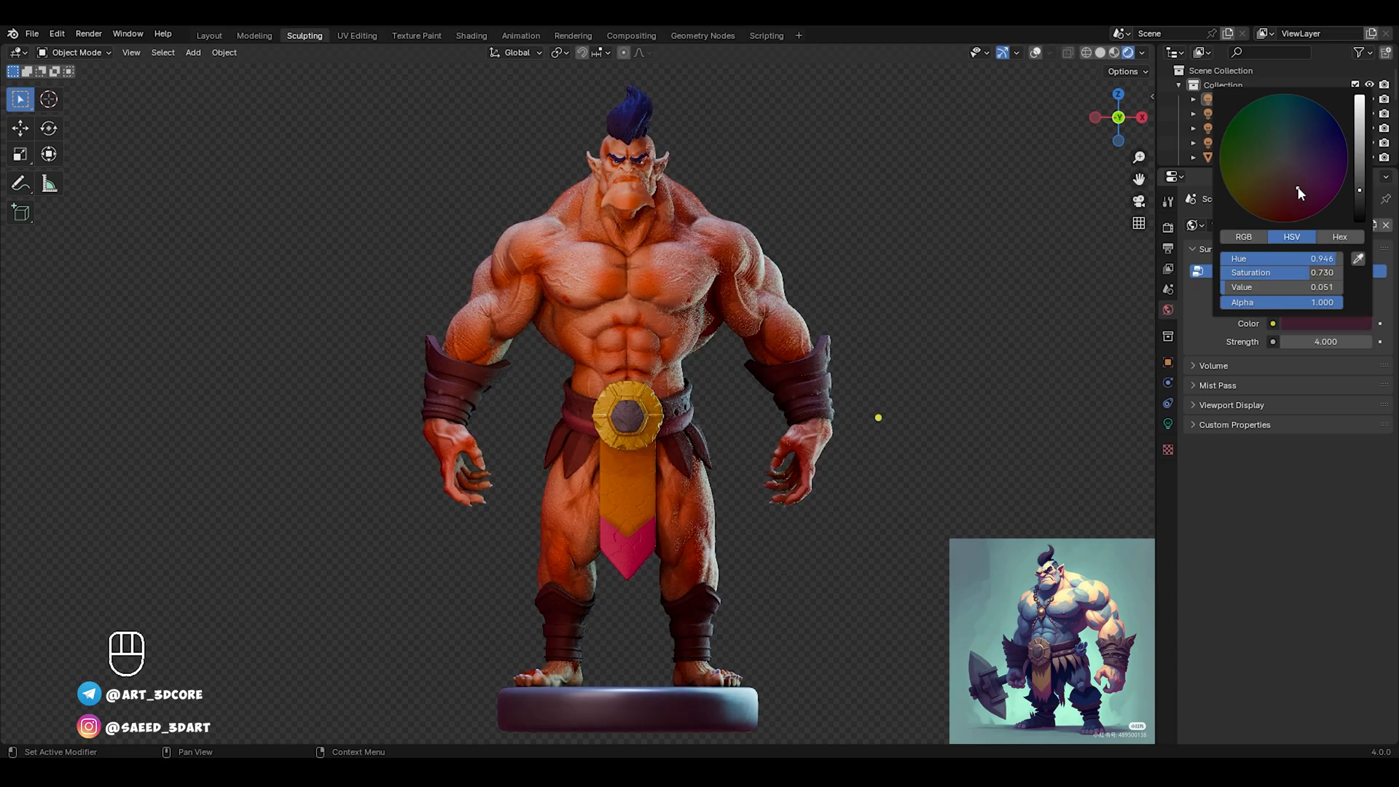
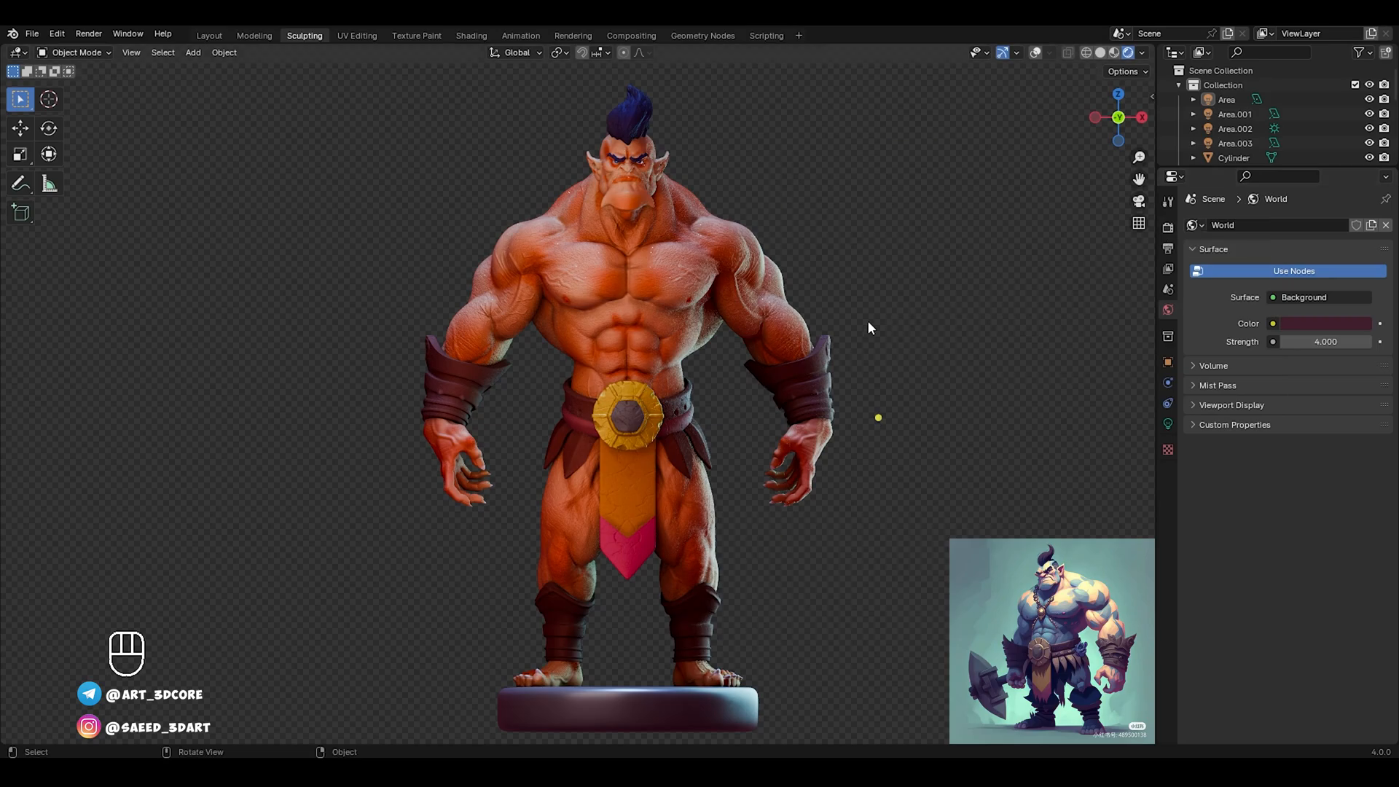
Set the leather bracers' first shader to metallic 0.609 and roughness 0.398, judging the result in material preview shading
{"action": "key", "text": "z"}
{"action": "left_click", "coordinate": [819, 335]}
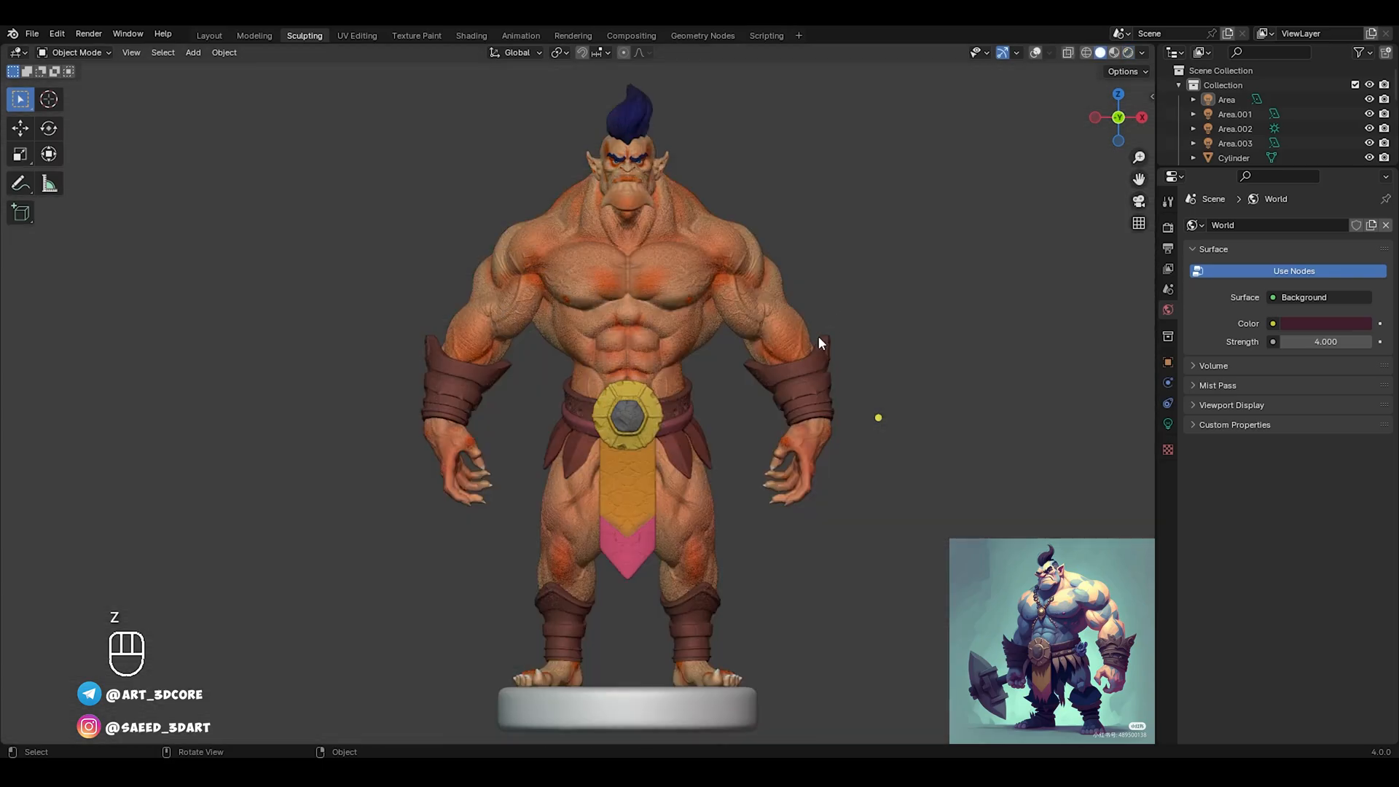
{"action": "left_click", "coordinate": [807, 365]}
{"action": "left_click", "coordinate": [1168, 484]}
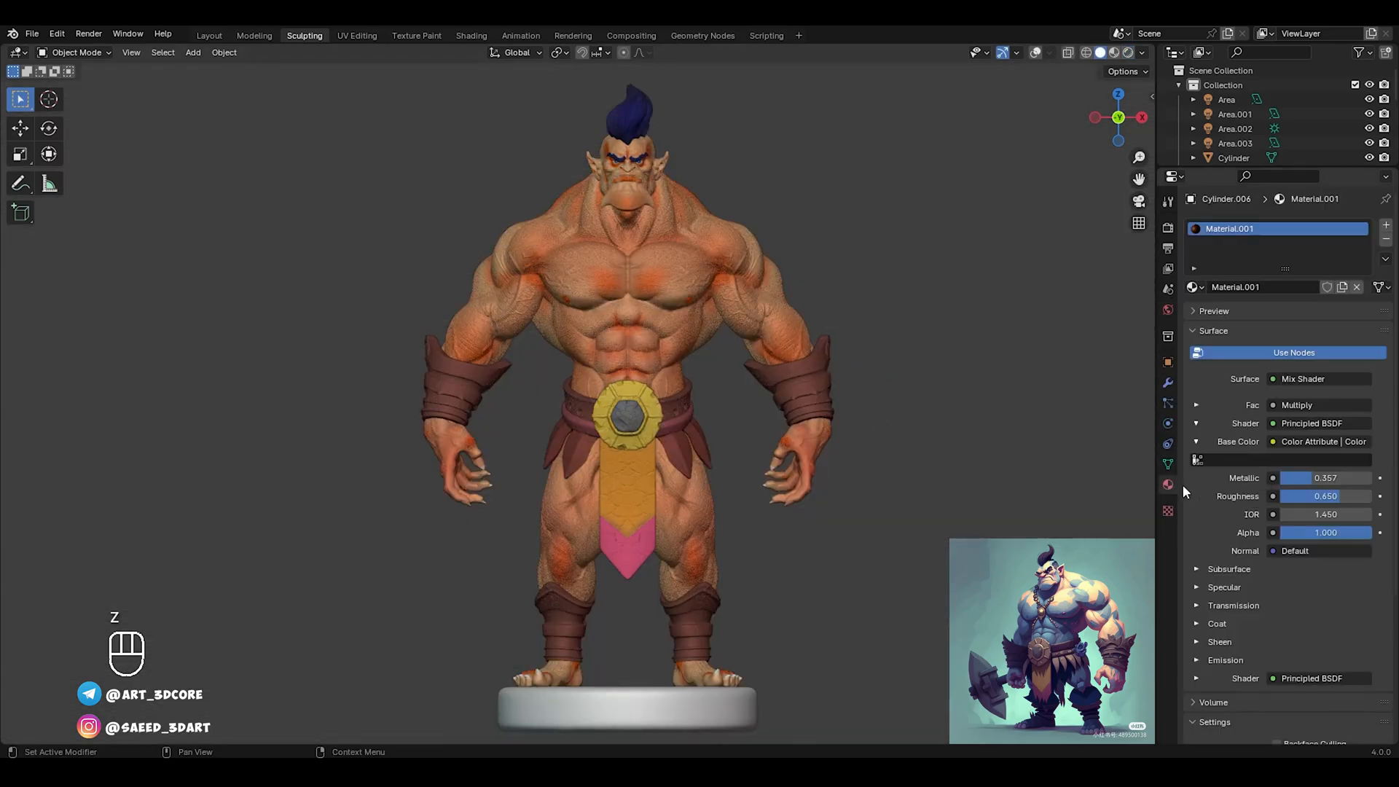
{"action": "key", "text": "z"}
{"action": "left_click", "coordinate": [929, 438]}
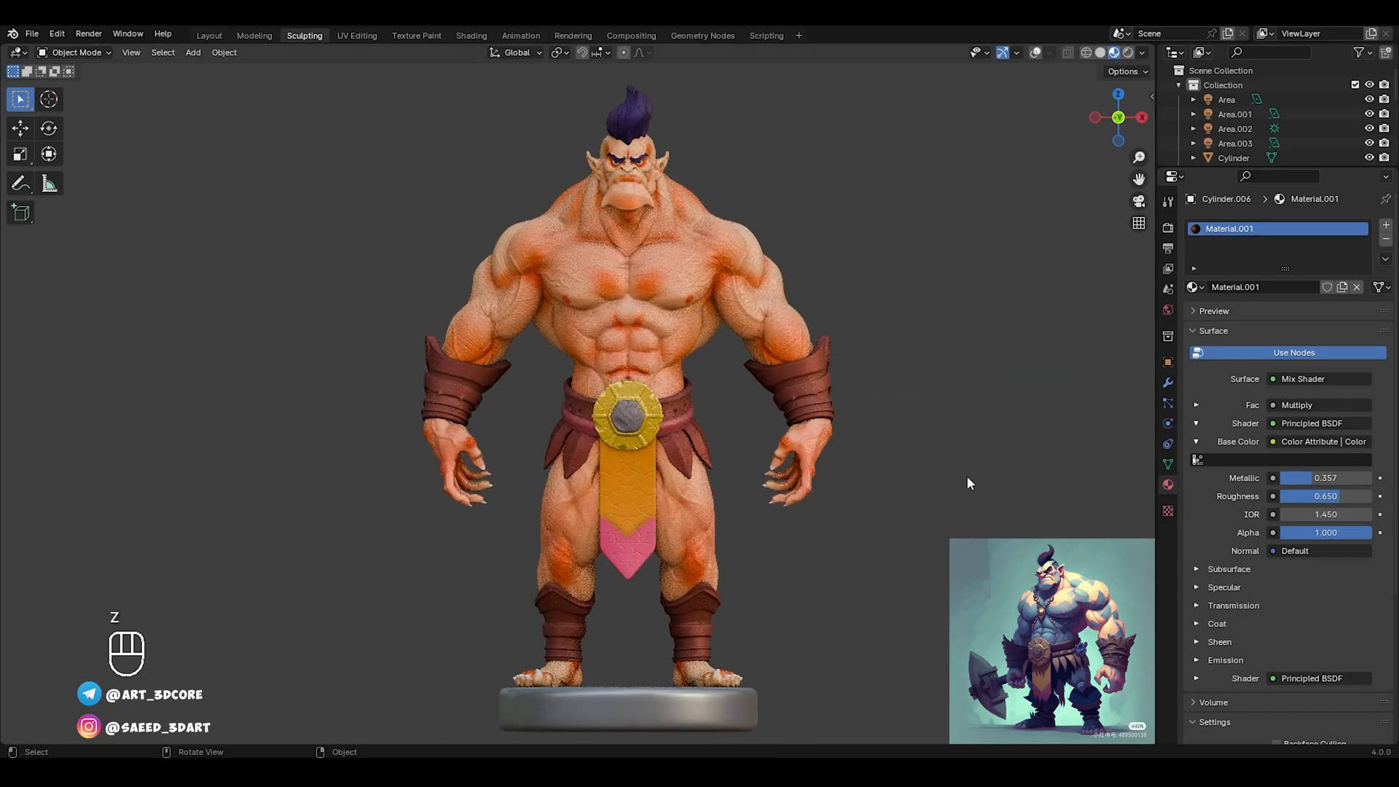
{"action": "mouse_move", "coordinate": [1308, 478]}
{"action": "left_mouse_down"}
{"action": "mouse_move", "coordinate": [1321, 478]}
{"action": "mouse_move", "coordinate": [1315, 496]}
{"action": "left_mouse_up"}
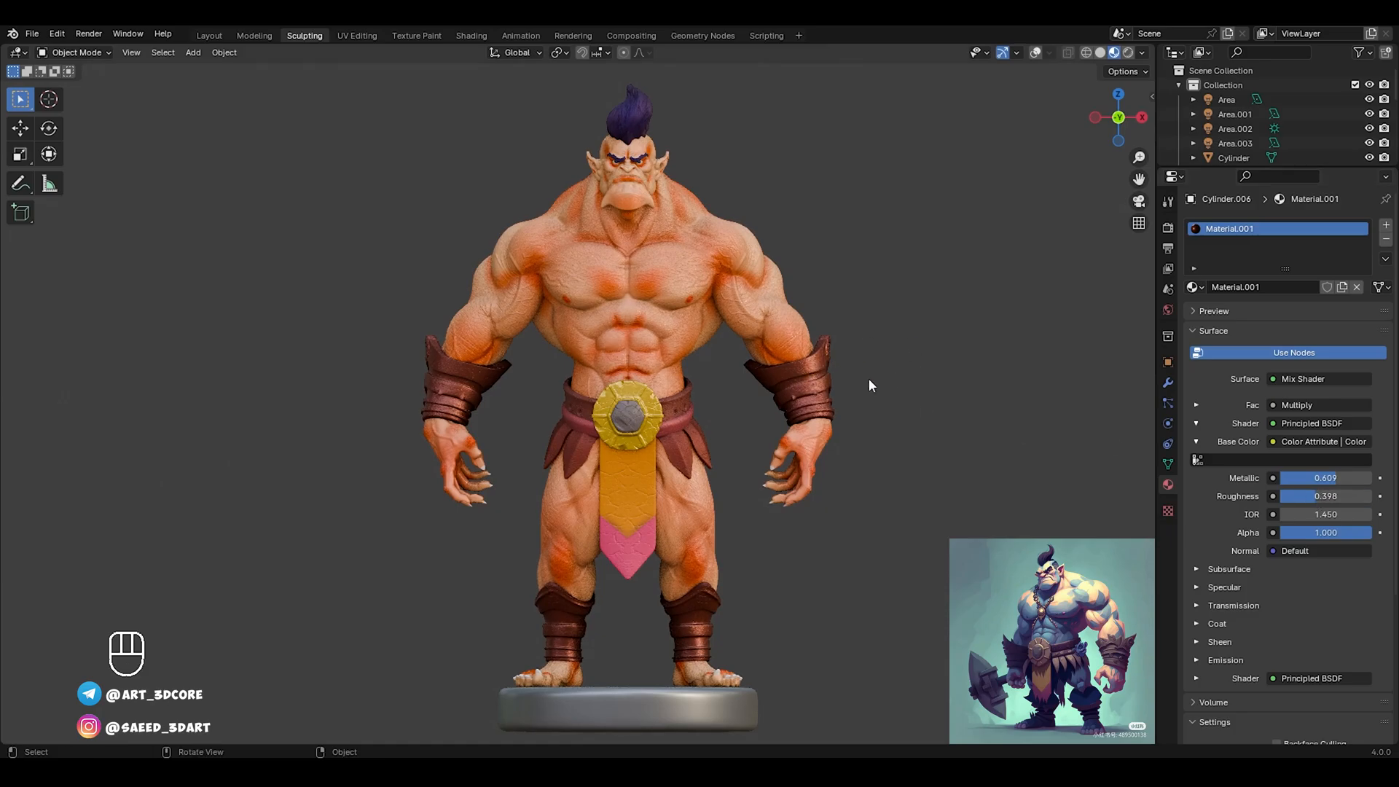
In rendered shading, set the coat weight of the ogre's skin material to 0.1
{"action": "key", "text": "z"}
{"action": "left_click", "coordinate": [868, 294]}
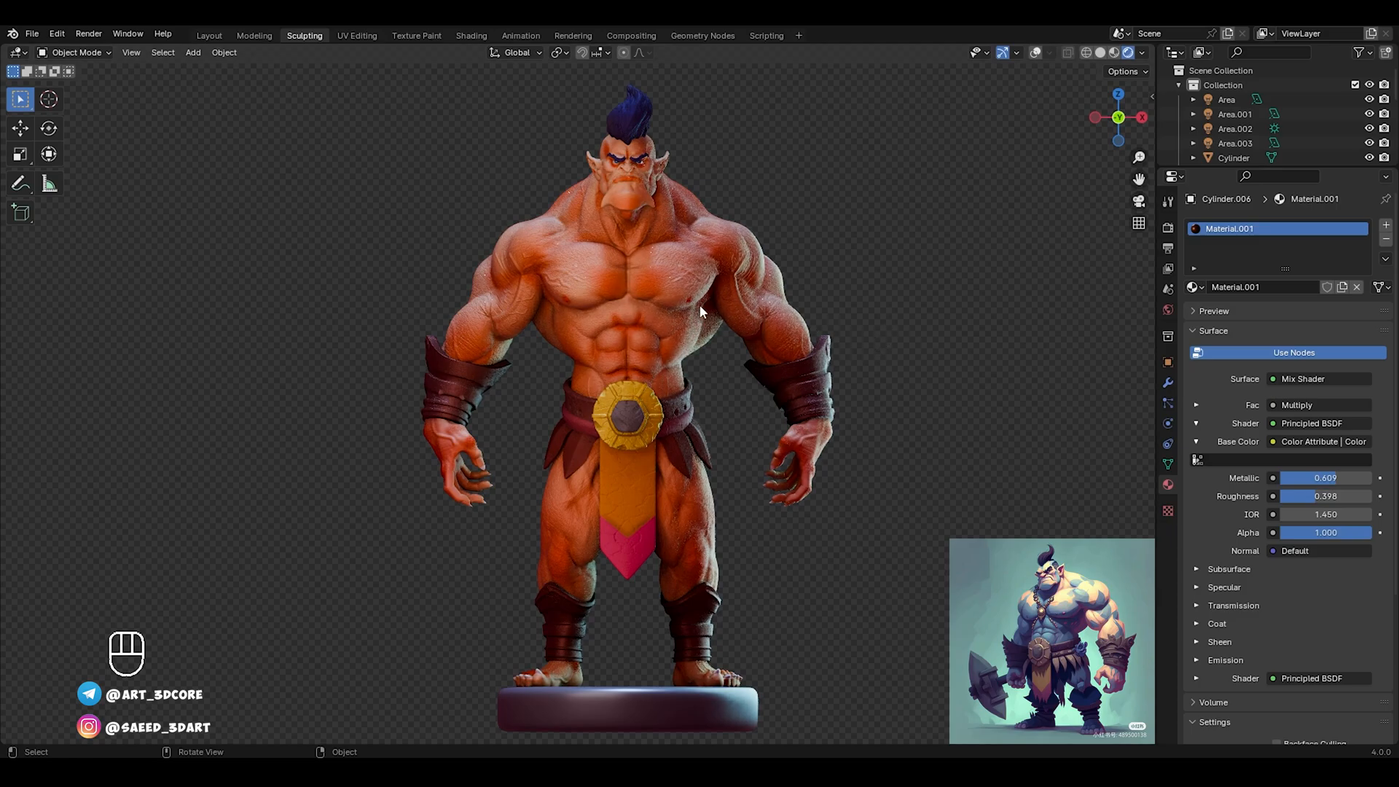
{"action": "left_click", "coordinate": [727, 313]}
{"action": "left_click", "coordinate": [1215, 624]}
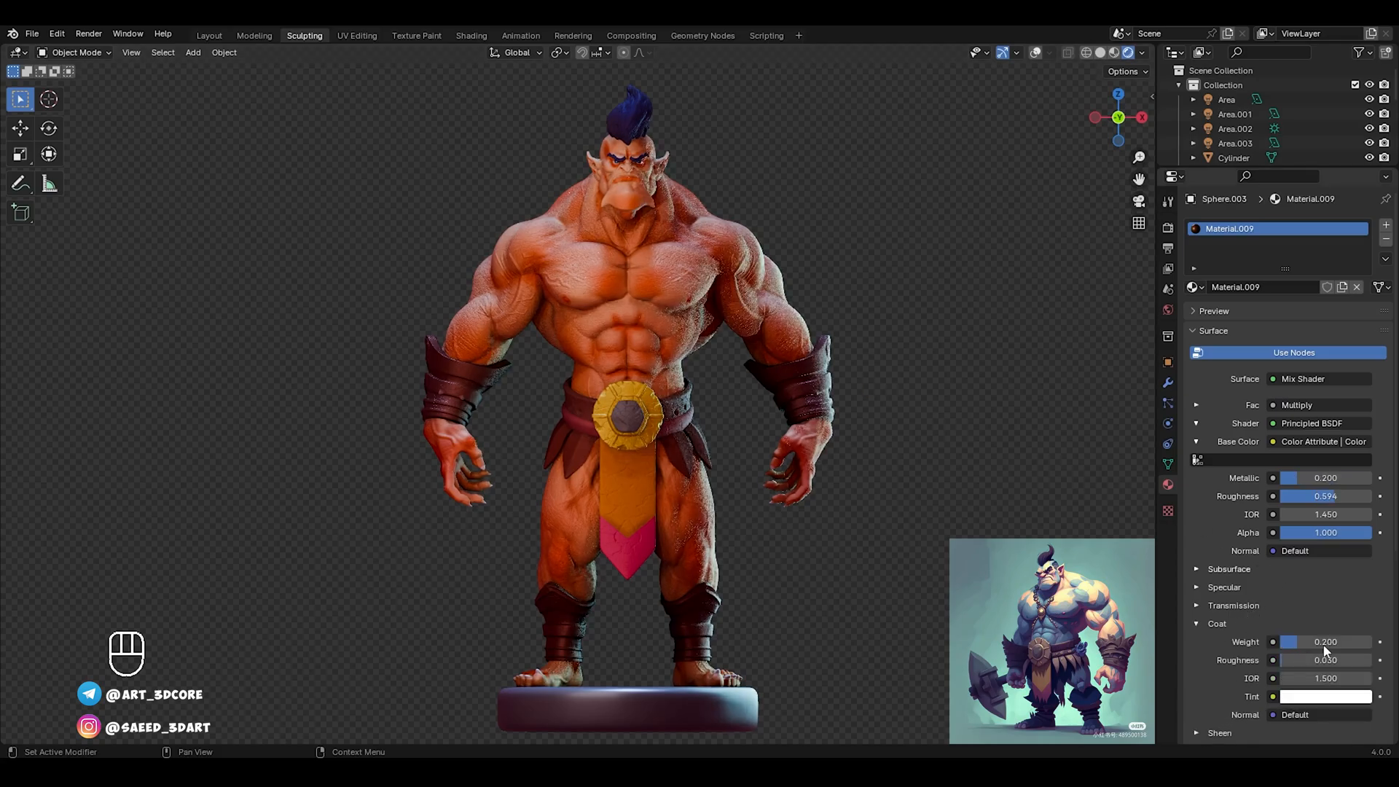
{"action": "left_click", "coordinate": [1322, 641]}
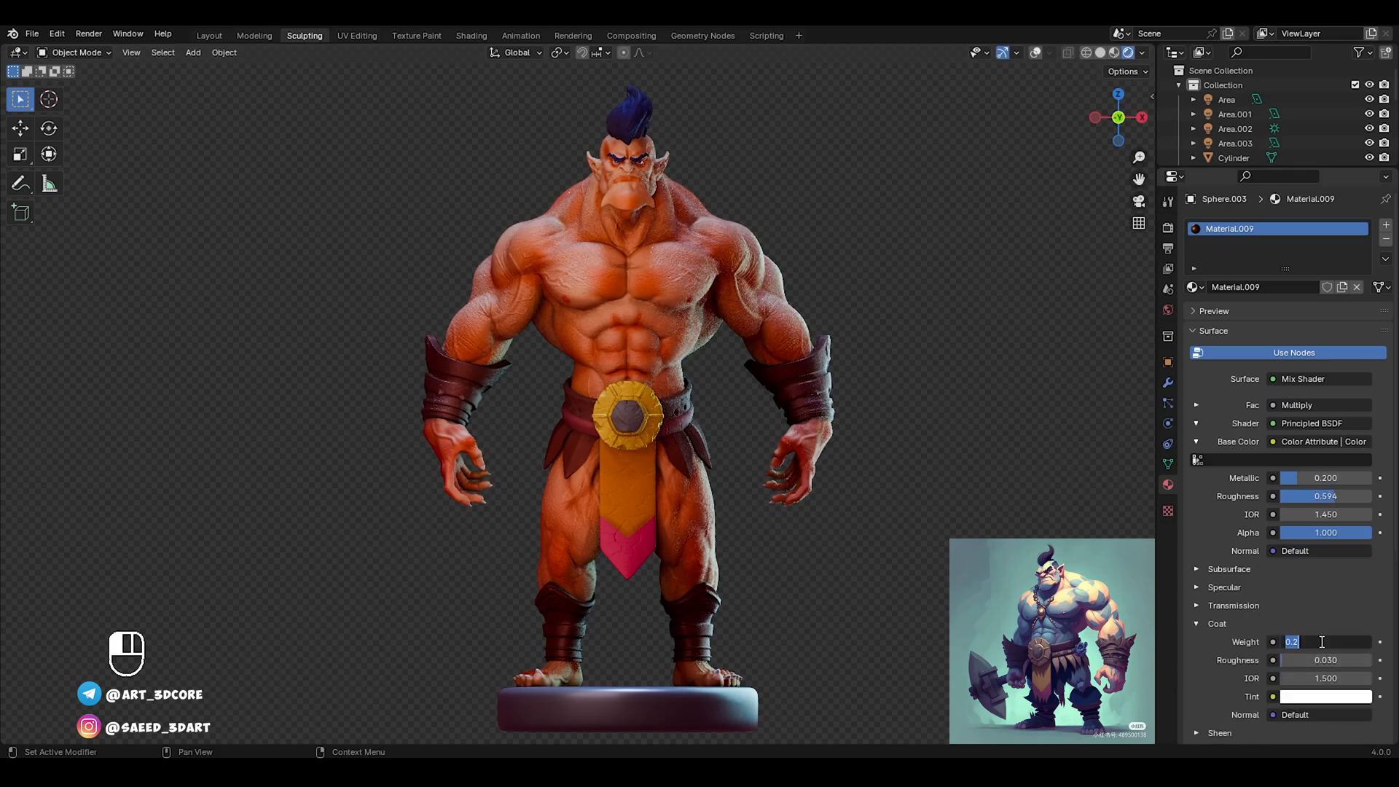
{"action": "type", "text": "0.1"}
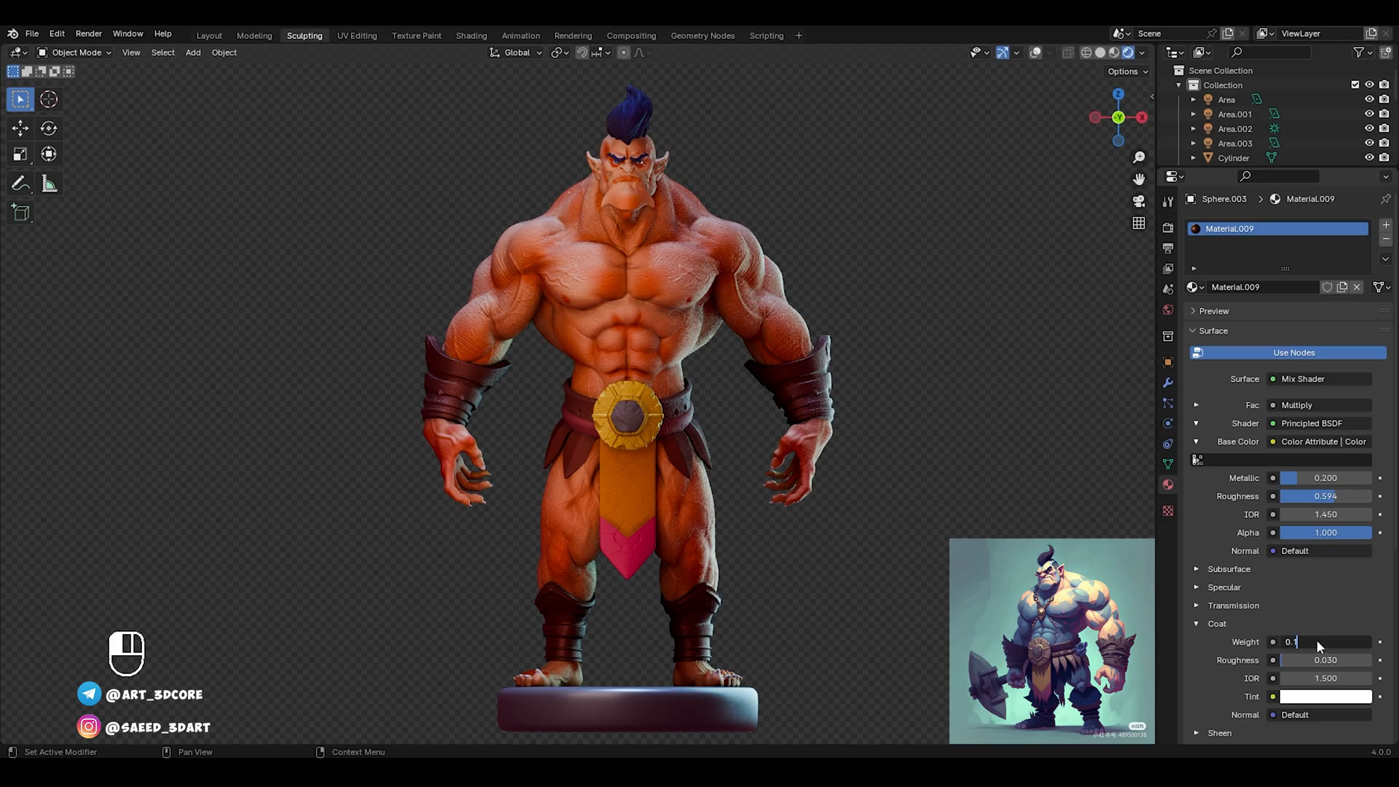
{"action": "key", "text": "Return"}
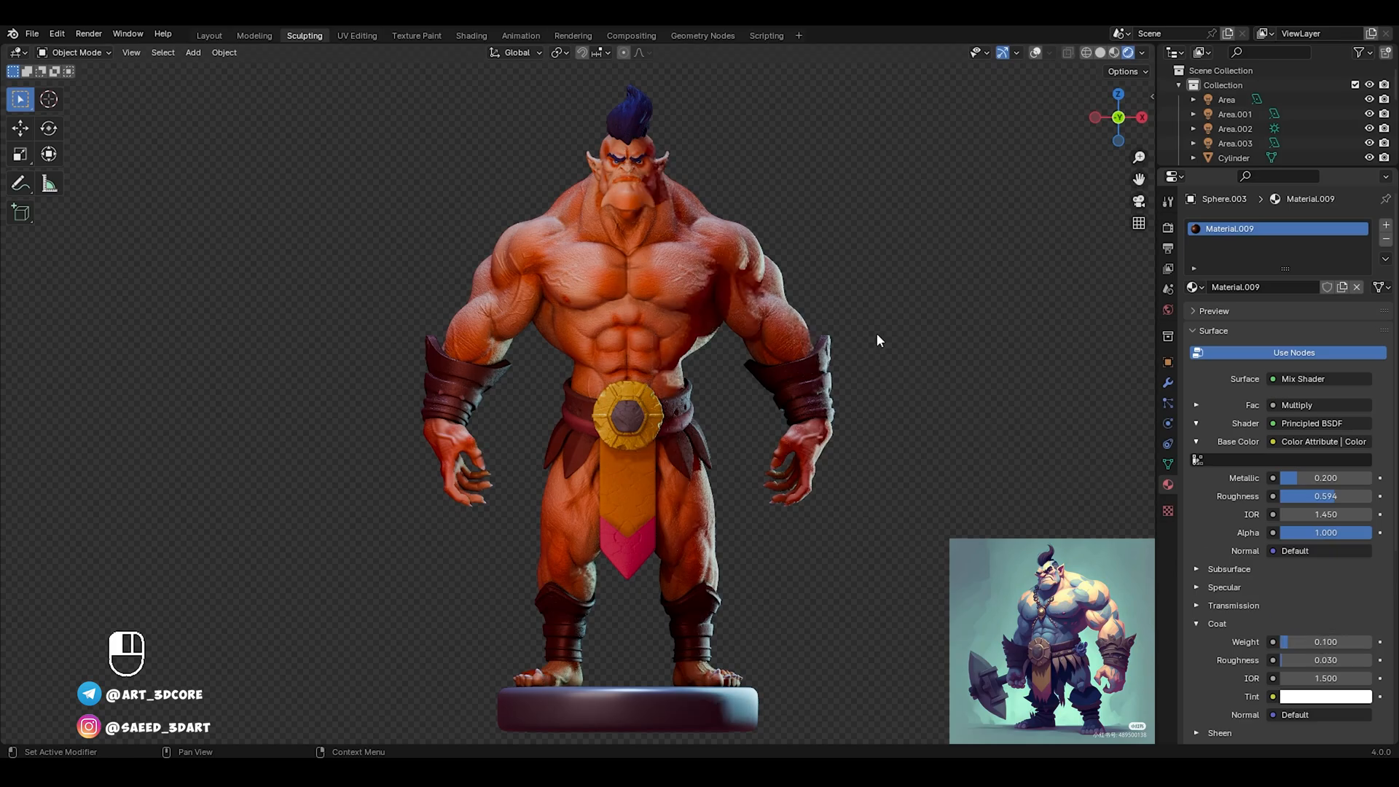
Try a color management exposure of 0.755 for the scene and undo it
{"action": "left_click", "coordinate": [1170, 228]}
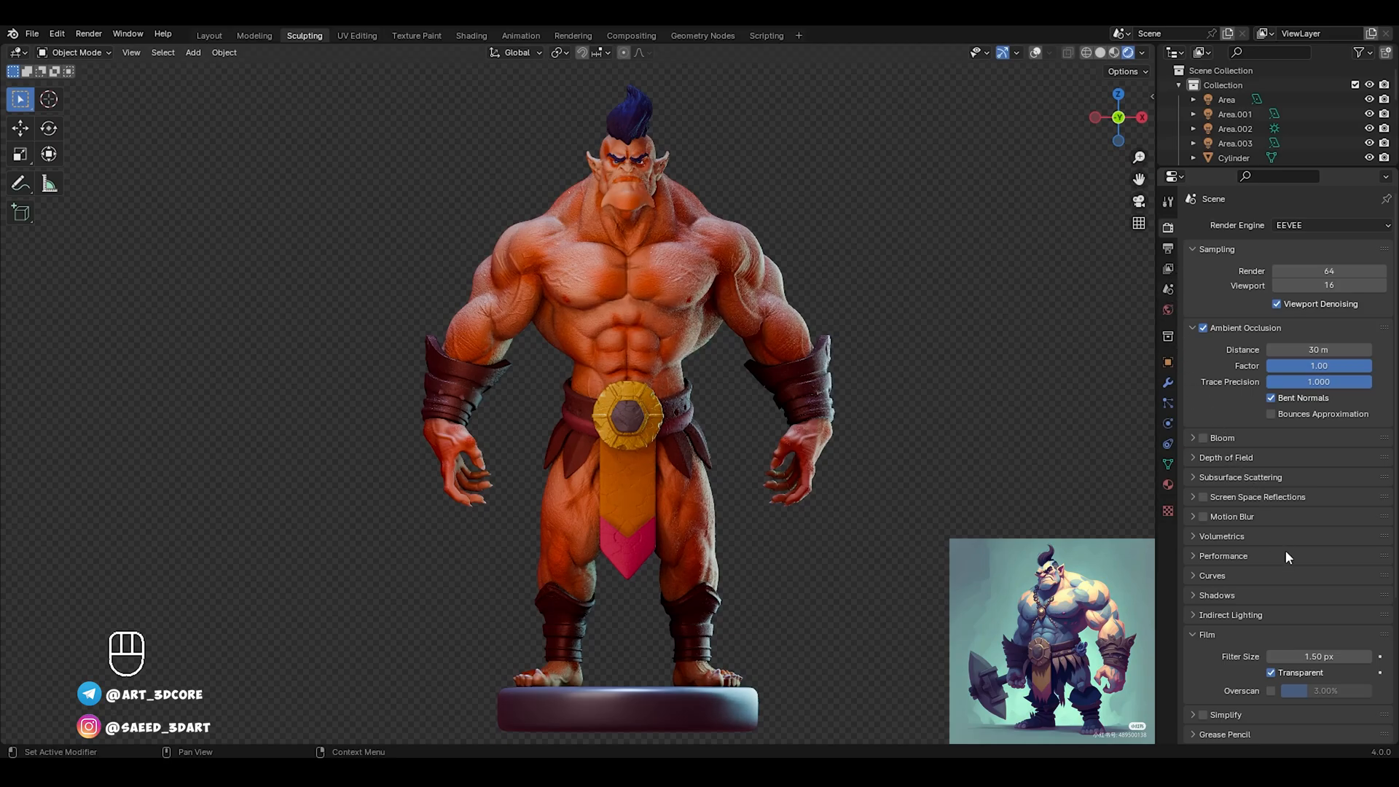
{"action": "scroll", "coordinate": [1287, 557], "scroll_direction": "down", "scroll_amount": 7}
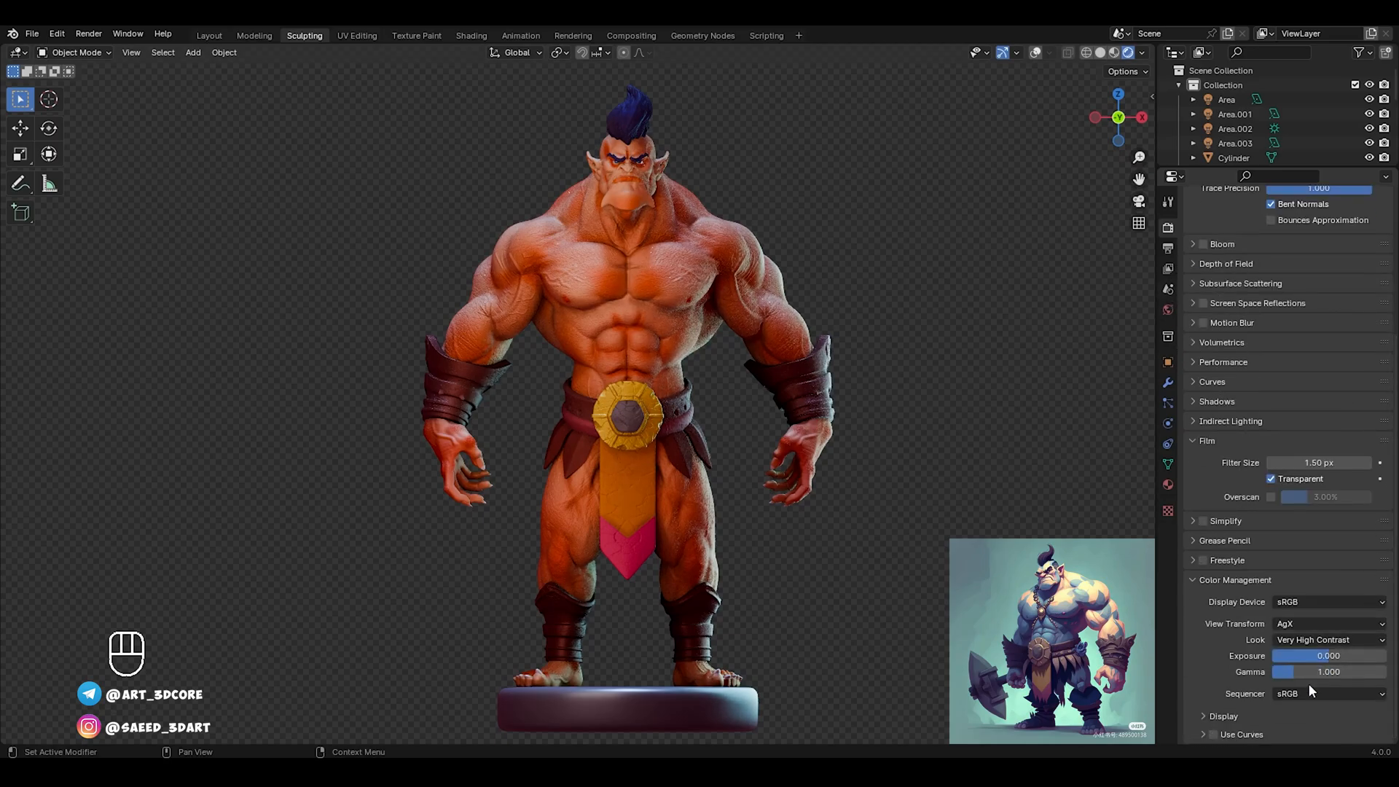
{"action": "left_click_drag", "start_coordinate": [1328, 655], "coordinate": [1368, 655]}
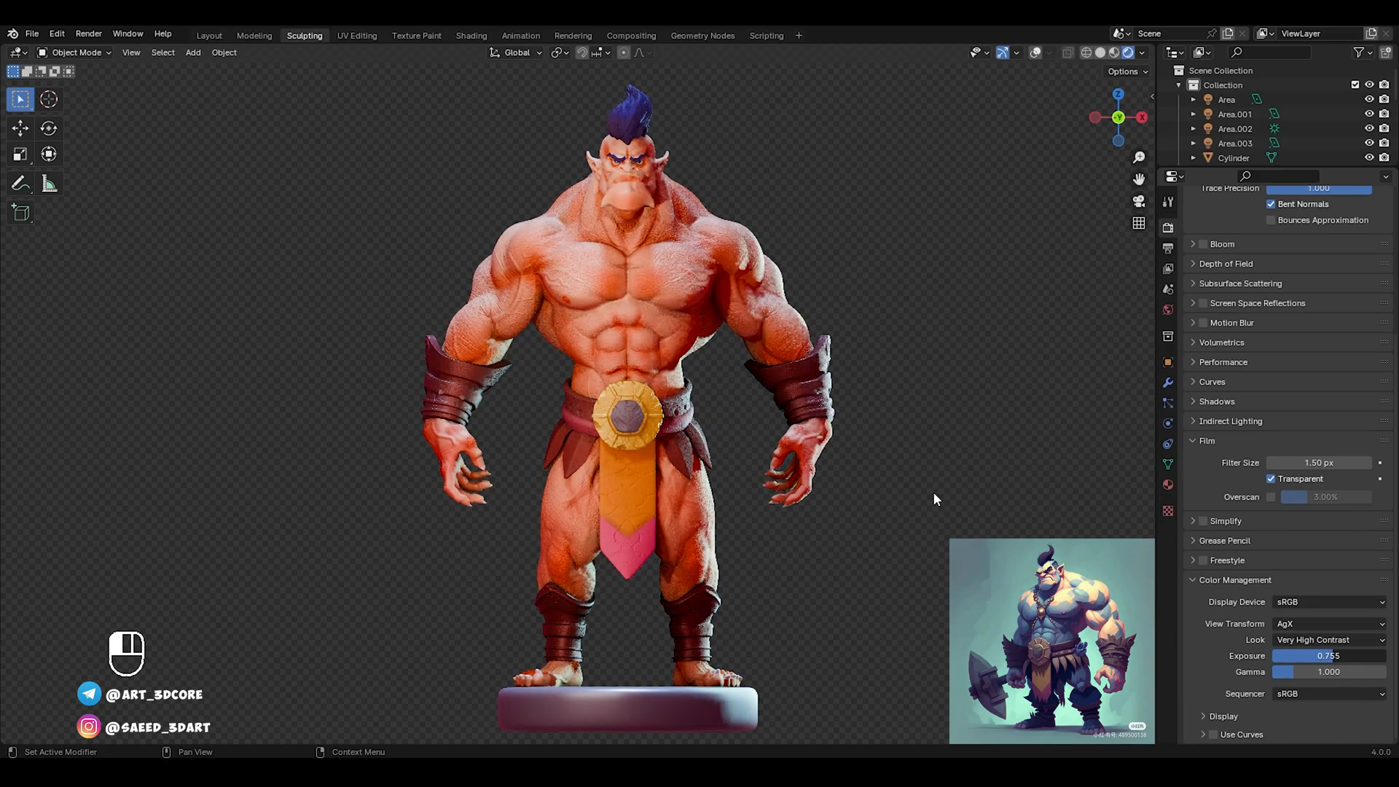
{"action": "key", "text": "ctrl+z"}
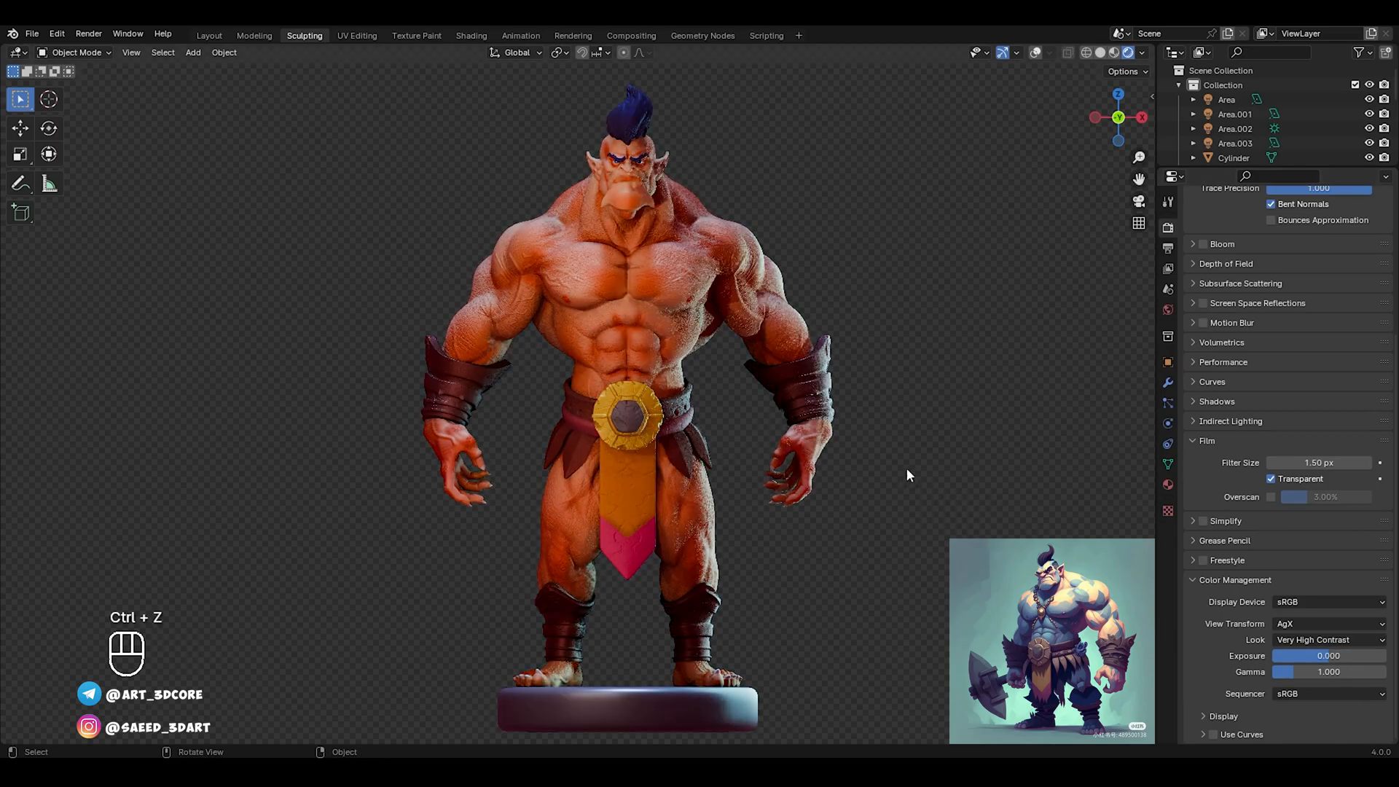
Show the viewport overlays, set the power of area light Area.001 to 500 W and display the ogre in rendered shading
{"action": "key", "text": "z"}
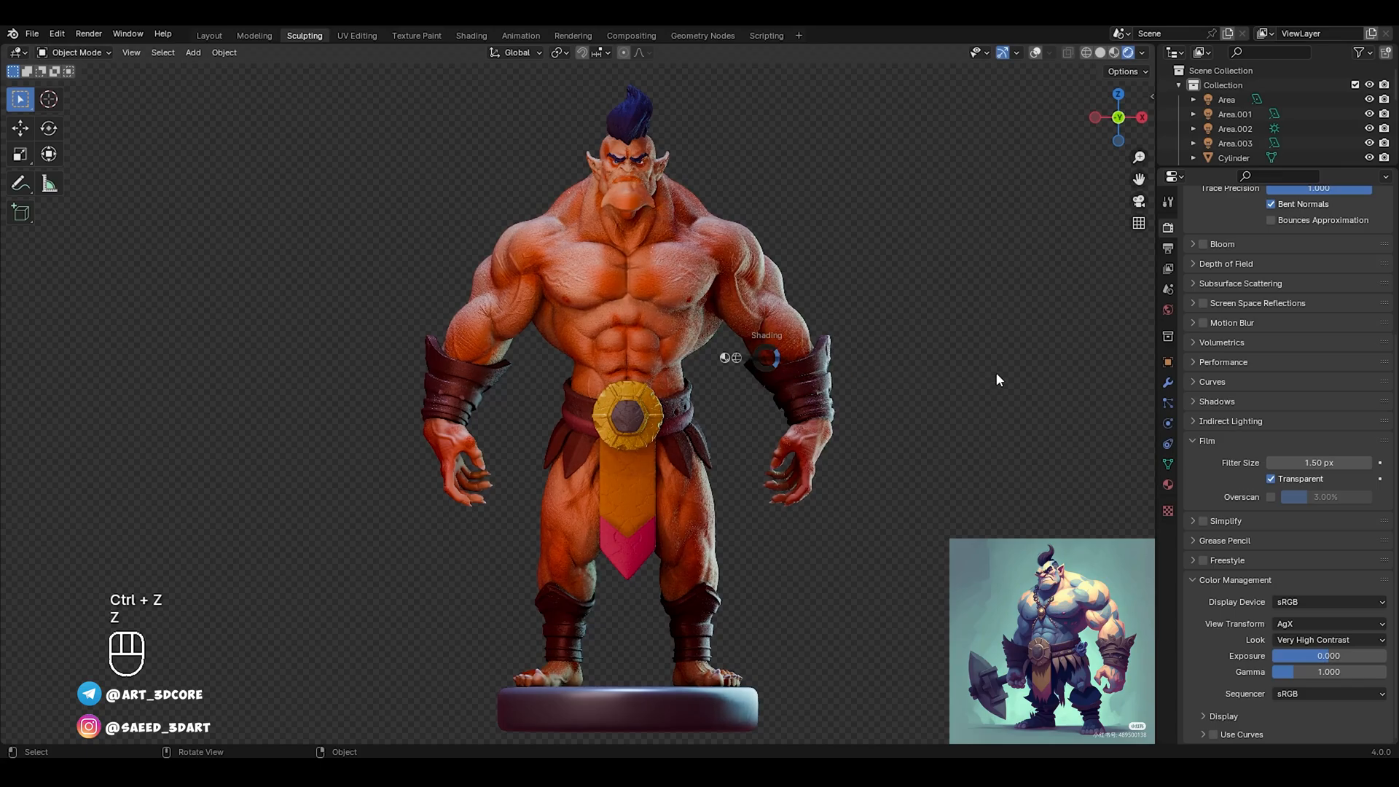
{"action": "left_click", "coordinate": [880, 361]}
{"action": "left_click", "coordinate": [1034, 53]}
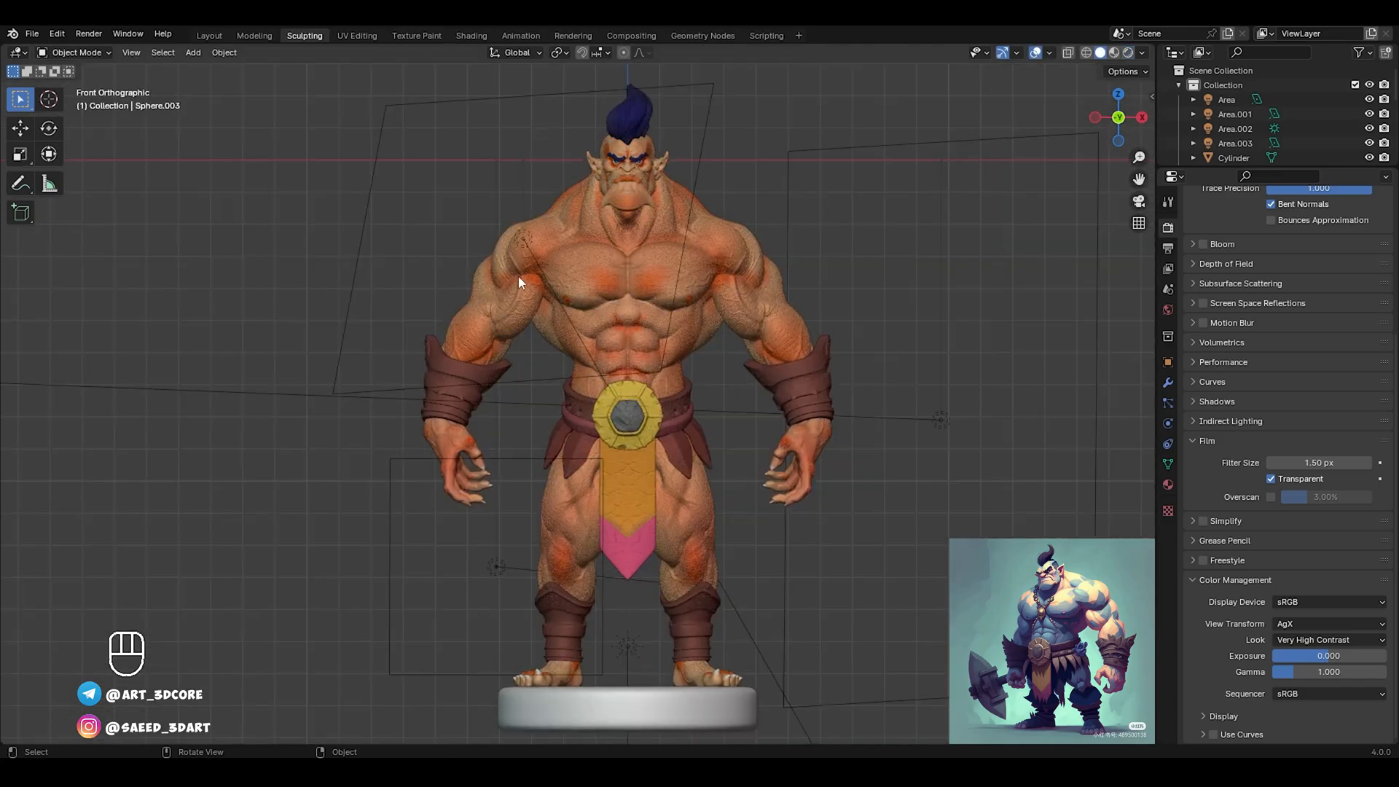
{"action": "left_click", "coordinate": [522, 238]}
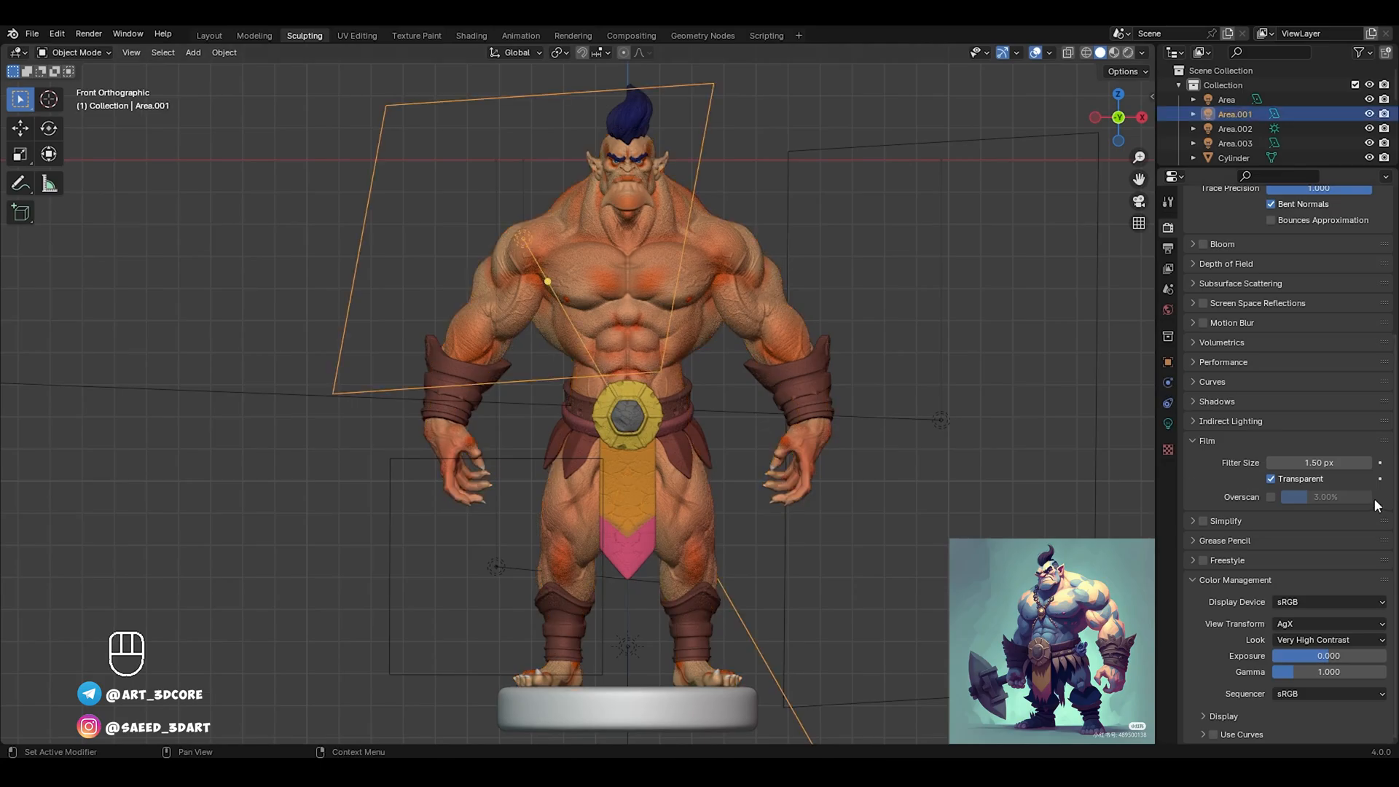
{"action": "left_click", "coordinate": [1168, 424]}
{"action": "double_click", "coordinate": [1302, 324]}
{"action": "type", "text": "500"}
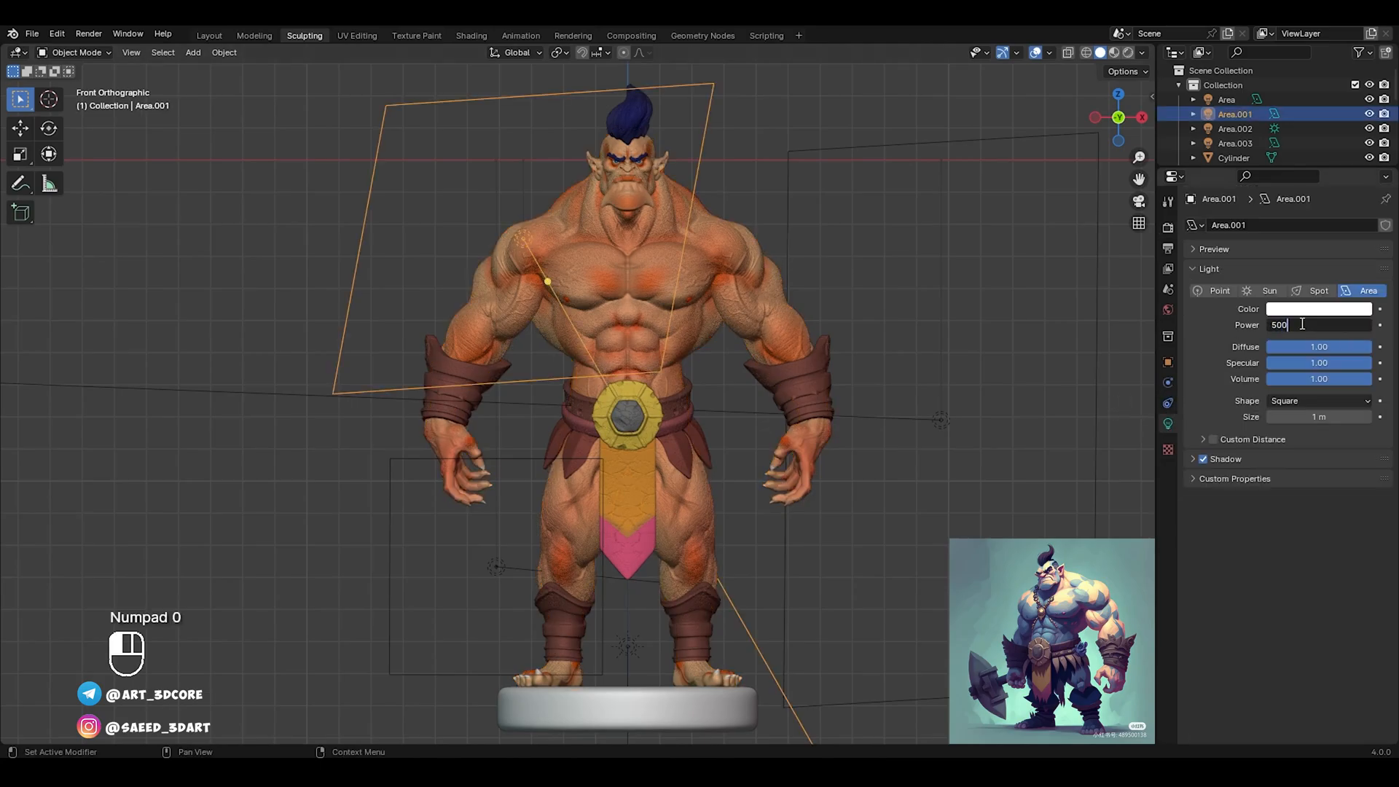
{"action": "key", "text": "Return"}
{"action": "key", "text": "z"}
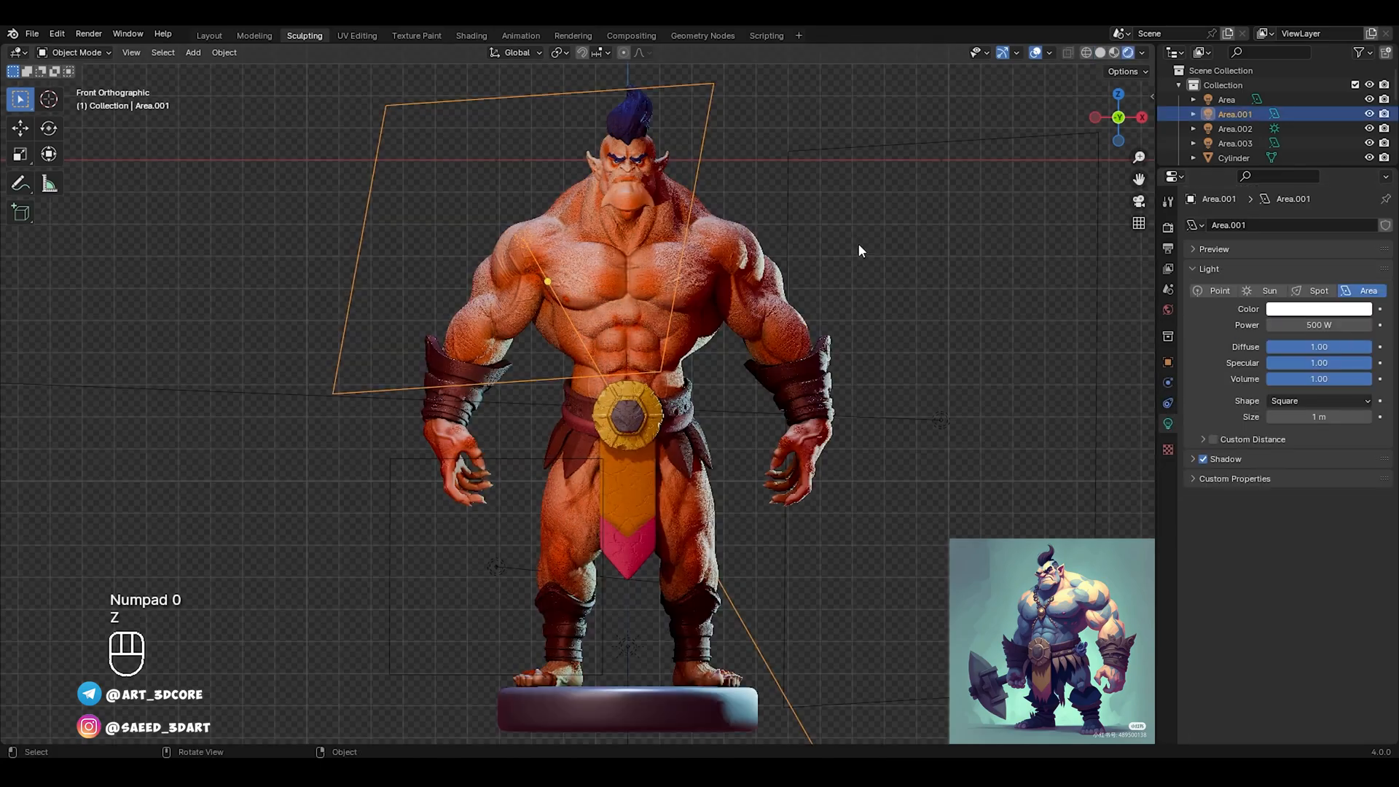
{"action": "left_click", "coordinate": [911, 270]}
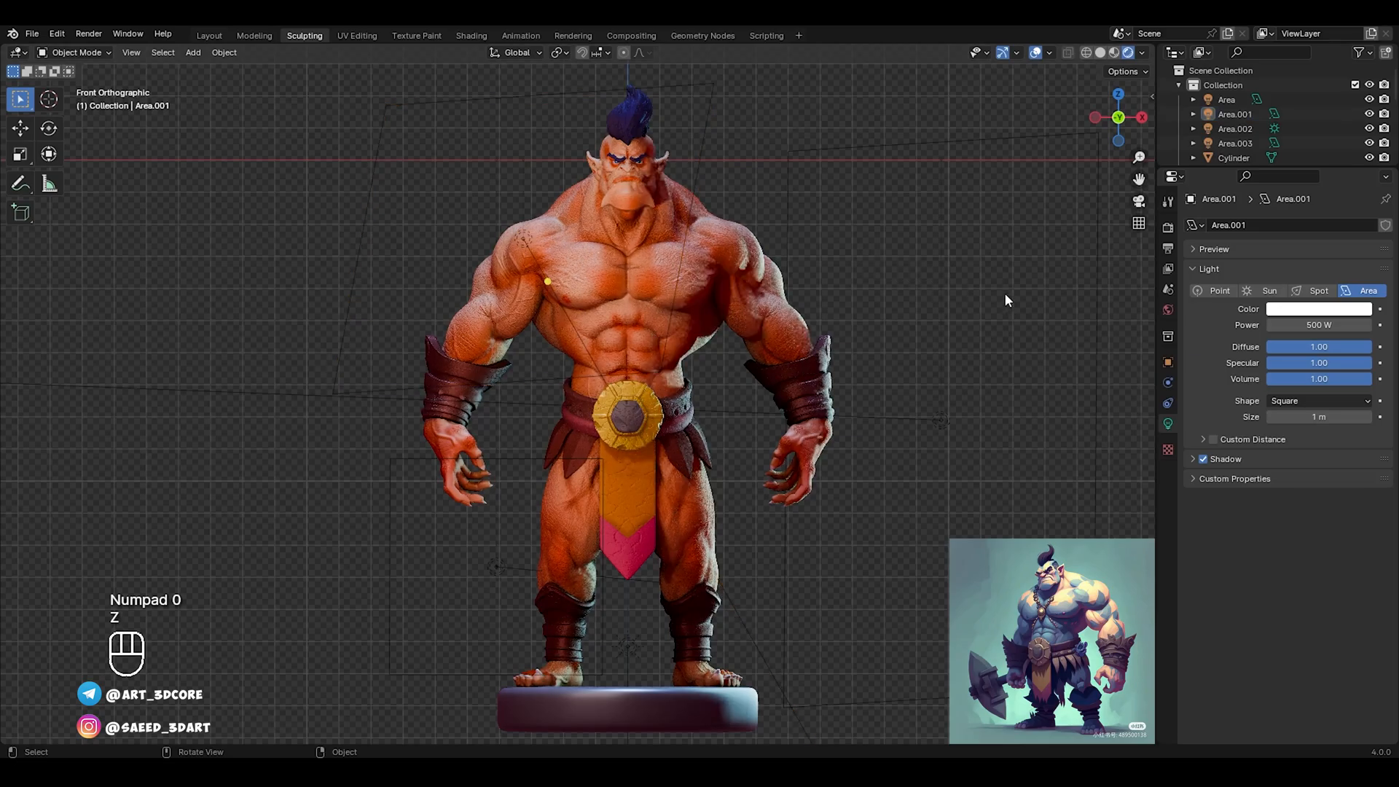
Set the world background strength to 3 and hide the viewport overlays
{"action": "left_click", "coordinate": [1170, 309]}
{"action": "left_click", "coordinate": [1318, 341]}
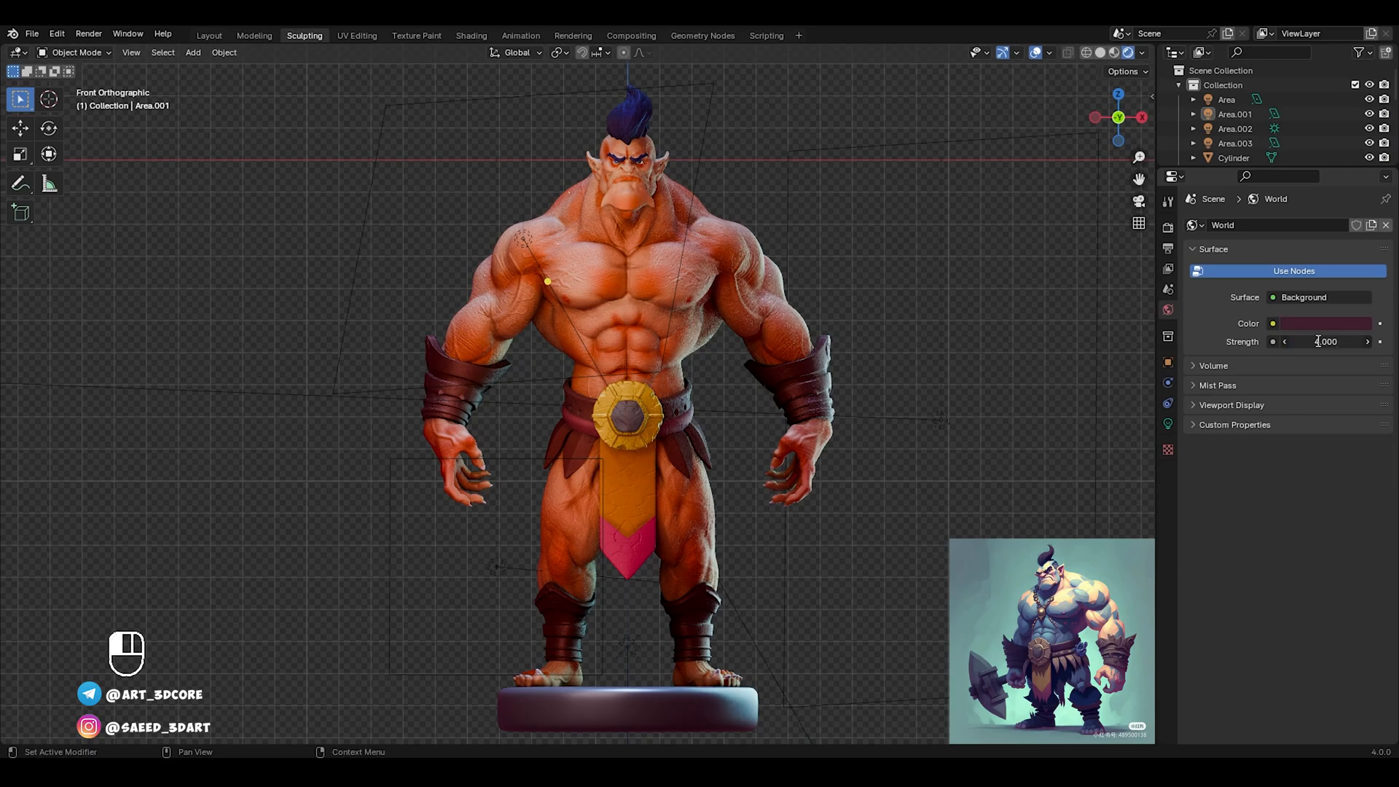
{"action": "type", "text": "3"}
{"action": "key", "text": "Return"}
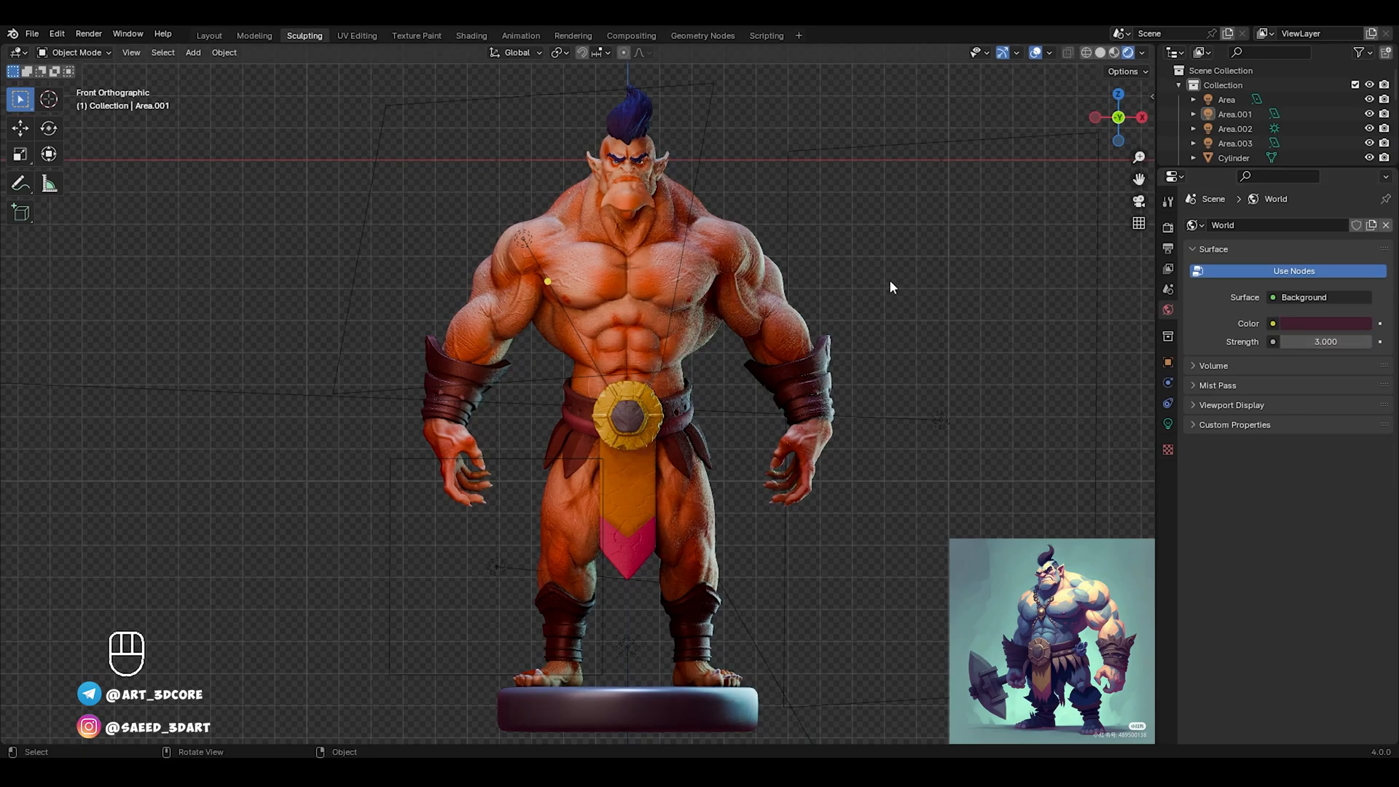
{"action": "left_click", "coordinate": [1035, 53]}
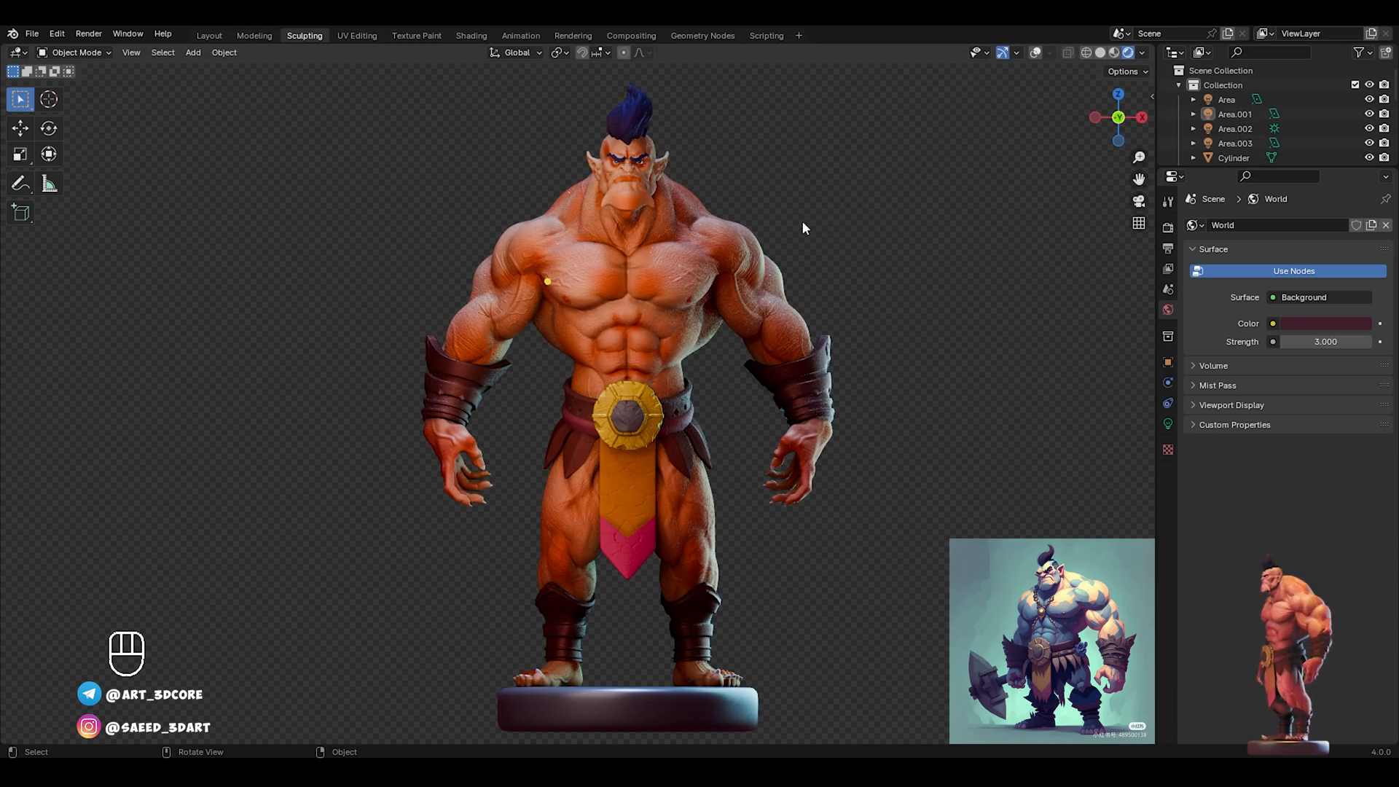
Select the ogre's body in solid shading and return the viewport to rendered shading
{"action": "key", "text": "z"}
{"action": "left_click", "coordinate": [903, 222]}
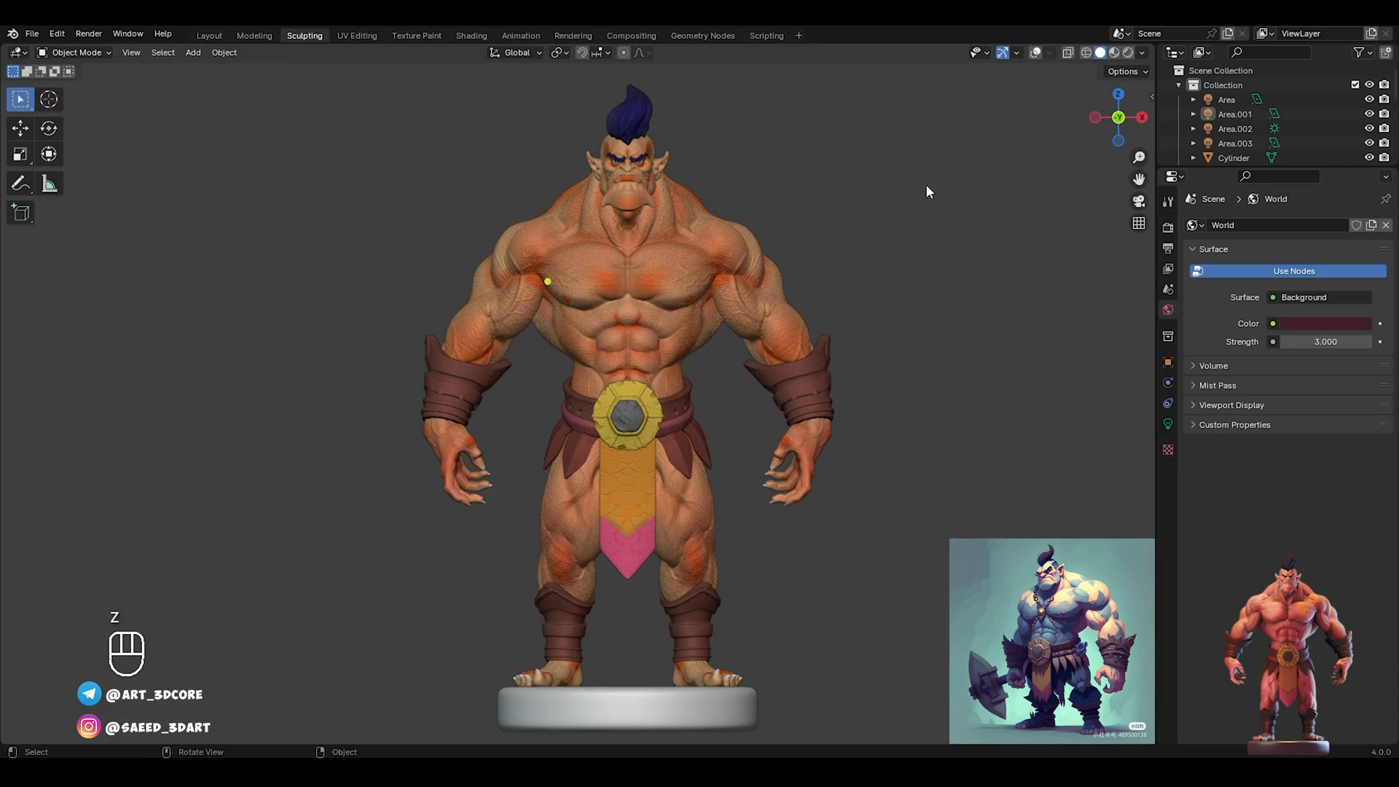
{"action": "left_click", "coordinate": [644, 341]}
{"action": "key", "text": "z"}
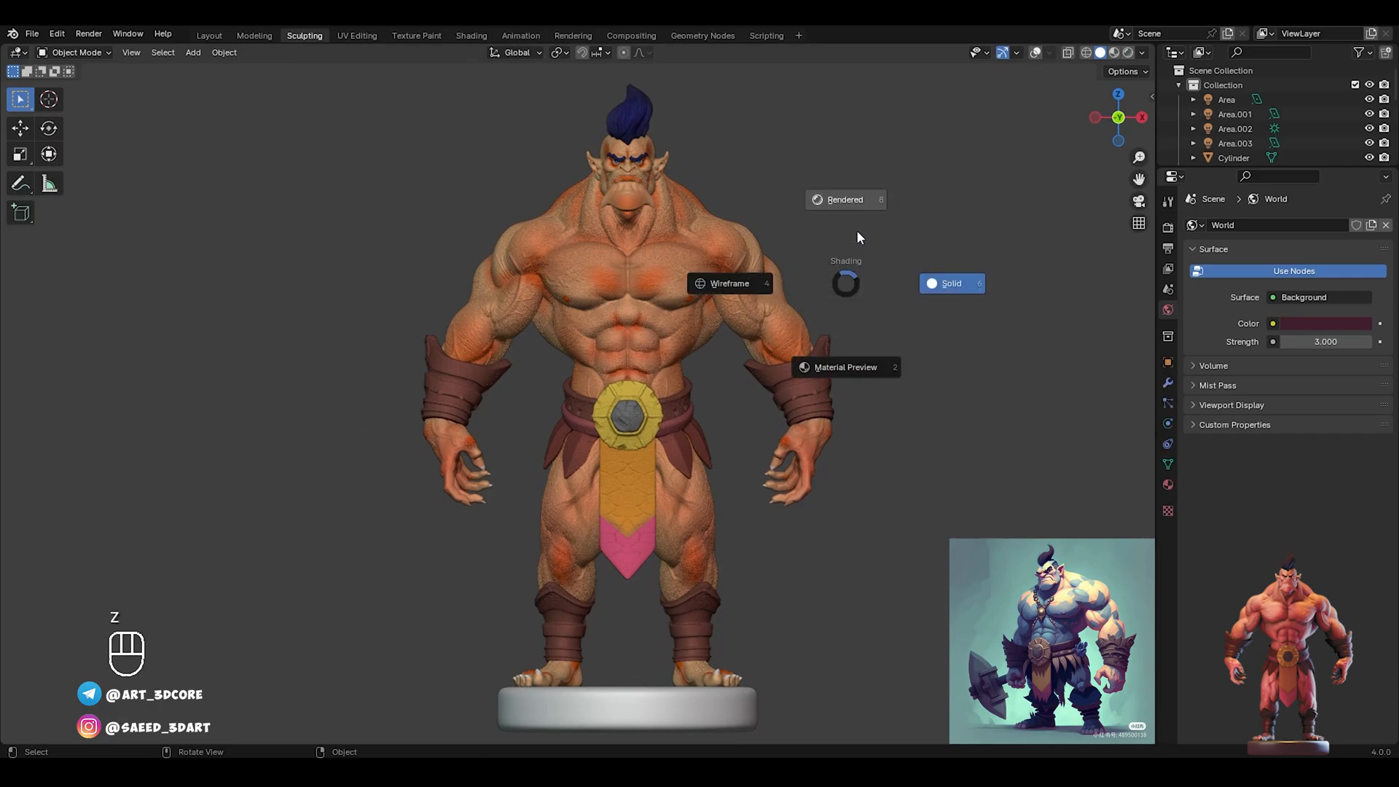
{"action": "left_click", "coordinate": [855, 210]}
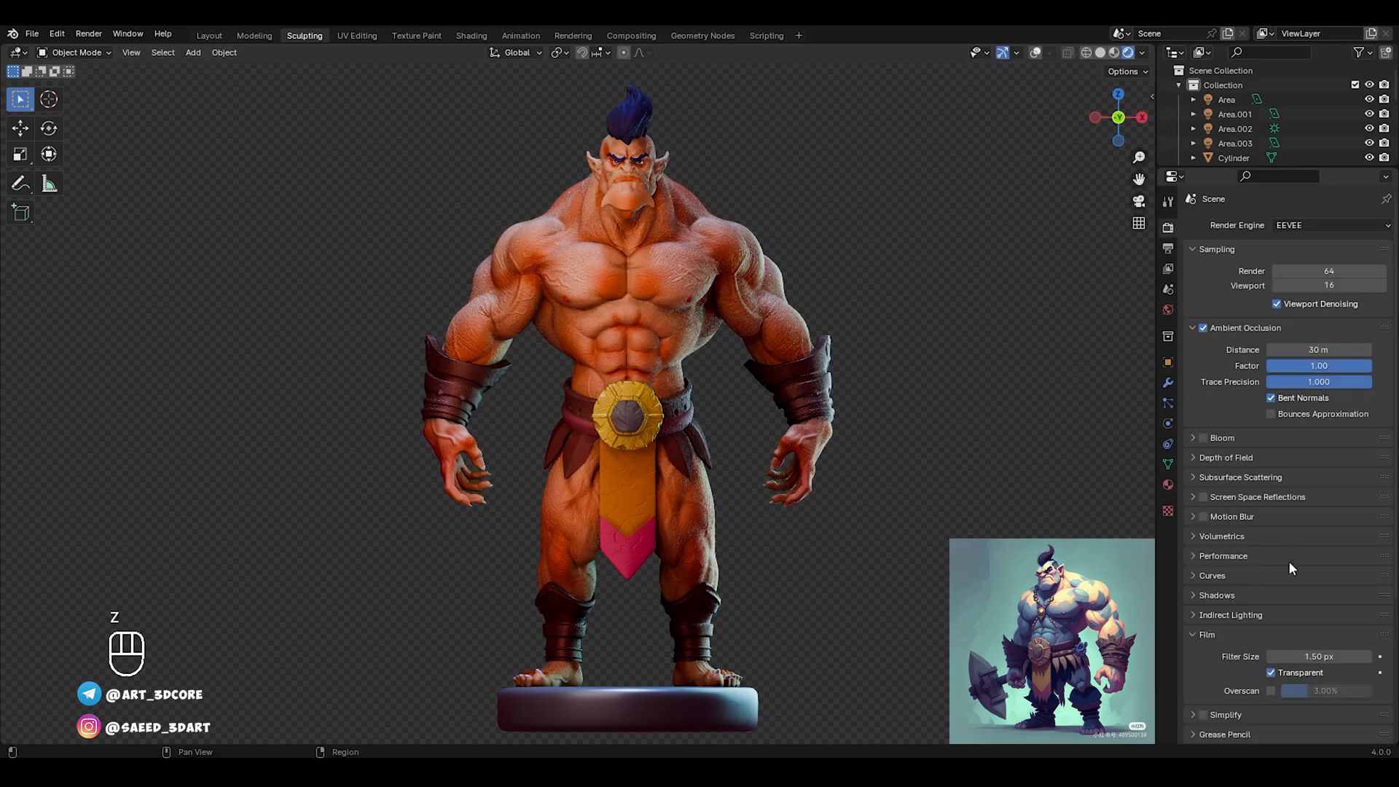
Change the color management display device to Rec.1886
{"action": "scroll", "coordinate": [1301, 728], "scroll_direction": "down", "scroll_amount": 3}
{"action": "scroll", "coordinate": [1272, 698], "scroll_direction": "down", "scroll_amount": 2}
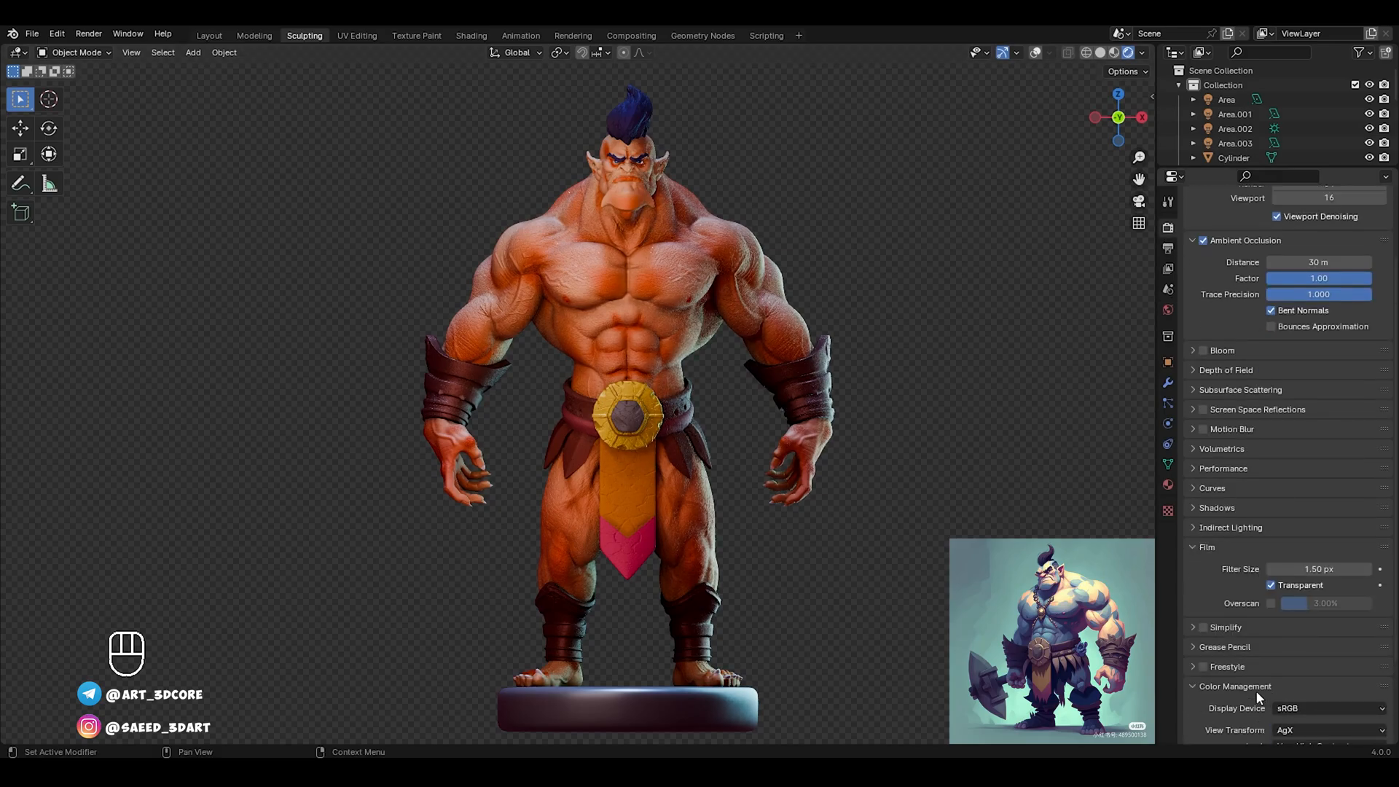
{"action": "left_click", "coordinate": [1284, 650]}
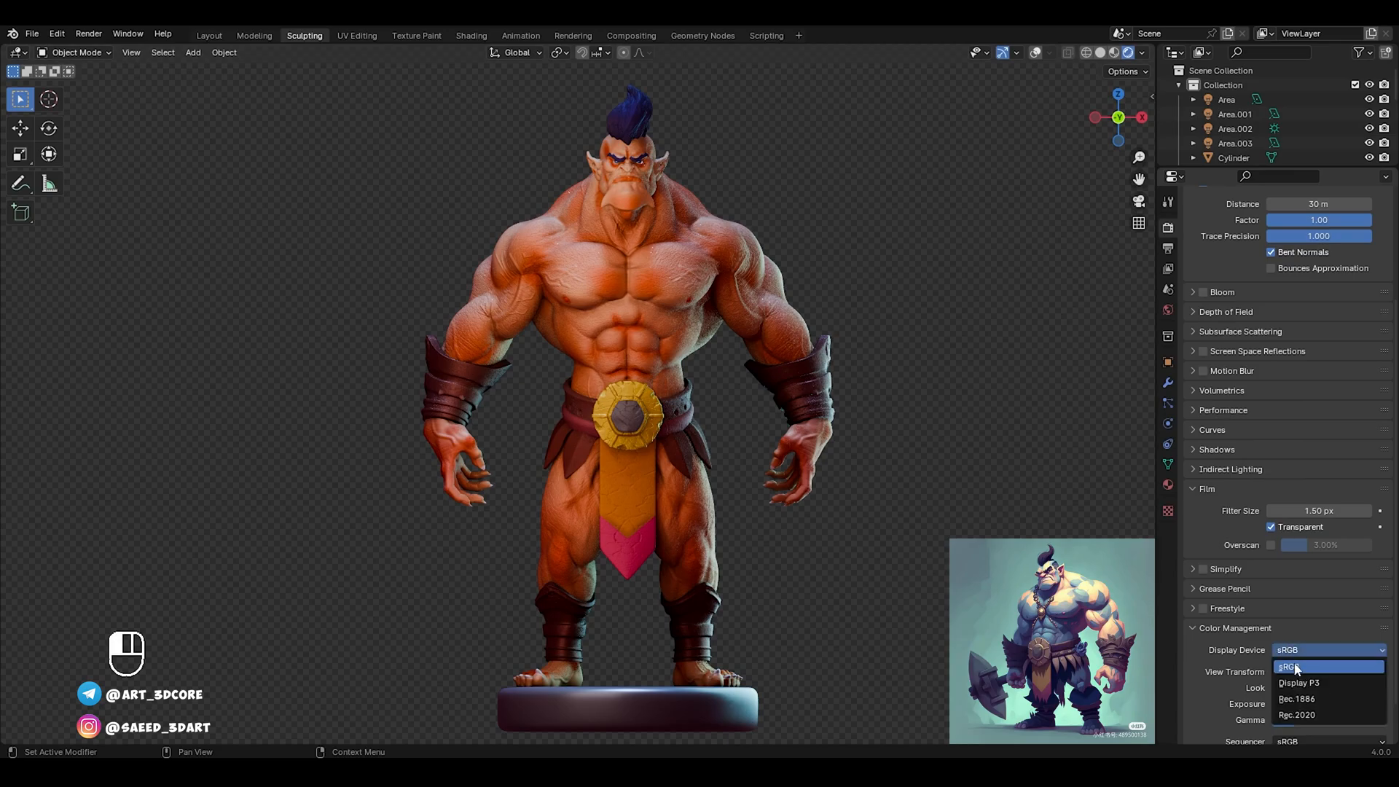
{"action": "left_click", "coordinate": [1297, 697]}
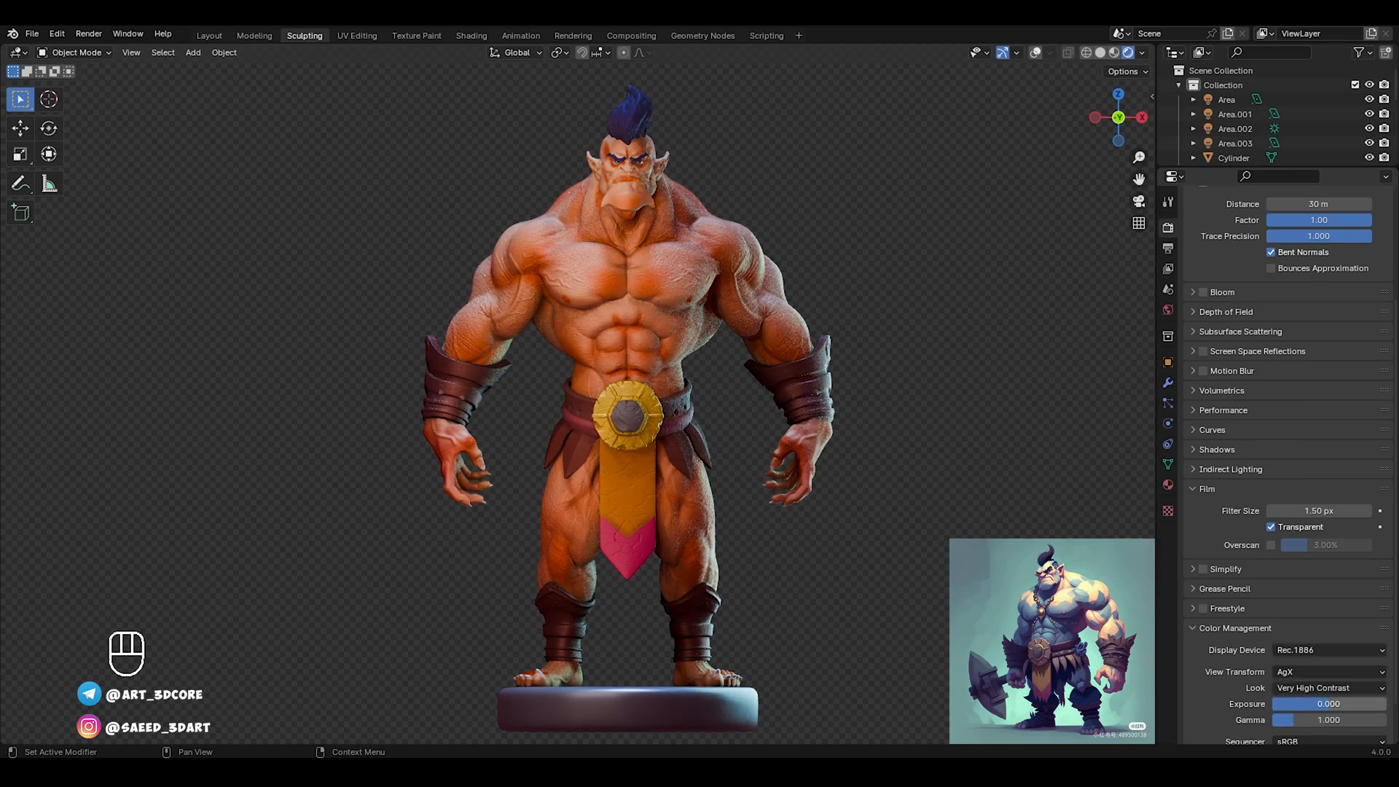
Lower the color management exposure to -0.881 and set the ambient occlusion factor to 2
{"action": "left_click_drag", "start_coordinate": [1329, 704], "coordinate": [1329, 704]}
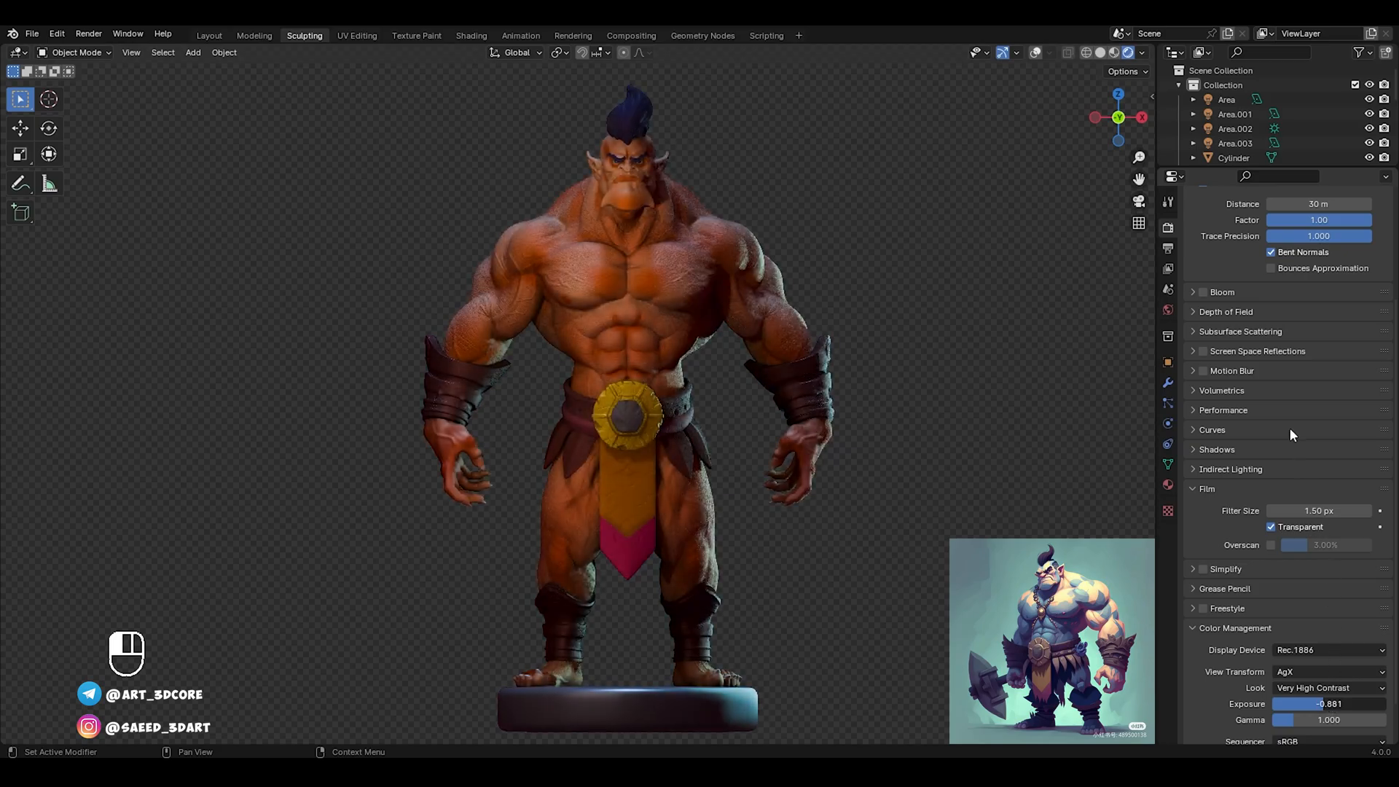
{"action": "scroll", "coordinate": [1275, 306], "scroll_direction": "up", "scroll_amount": 2}
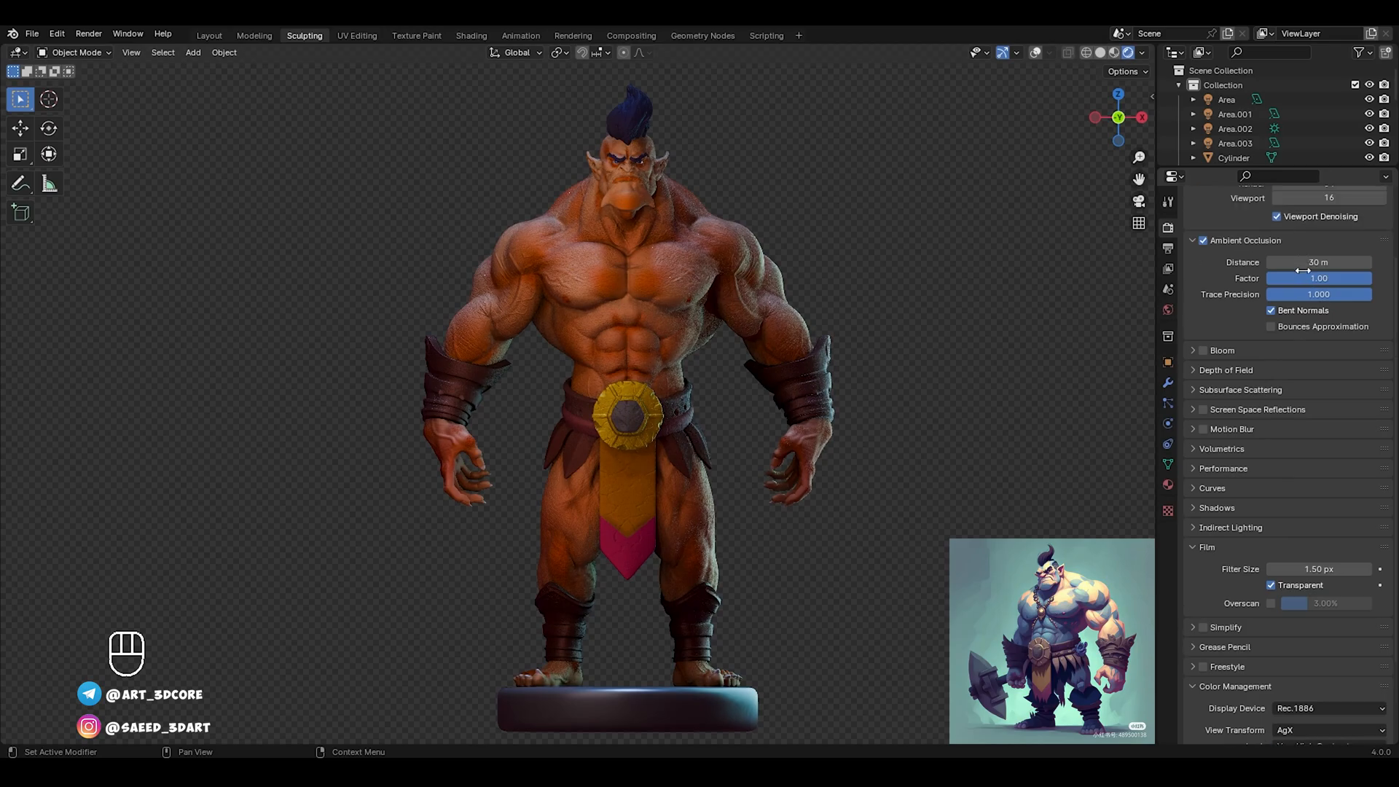
{"action": "left_click", "coordinate": [1307, 278]}
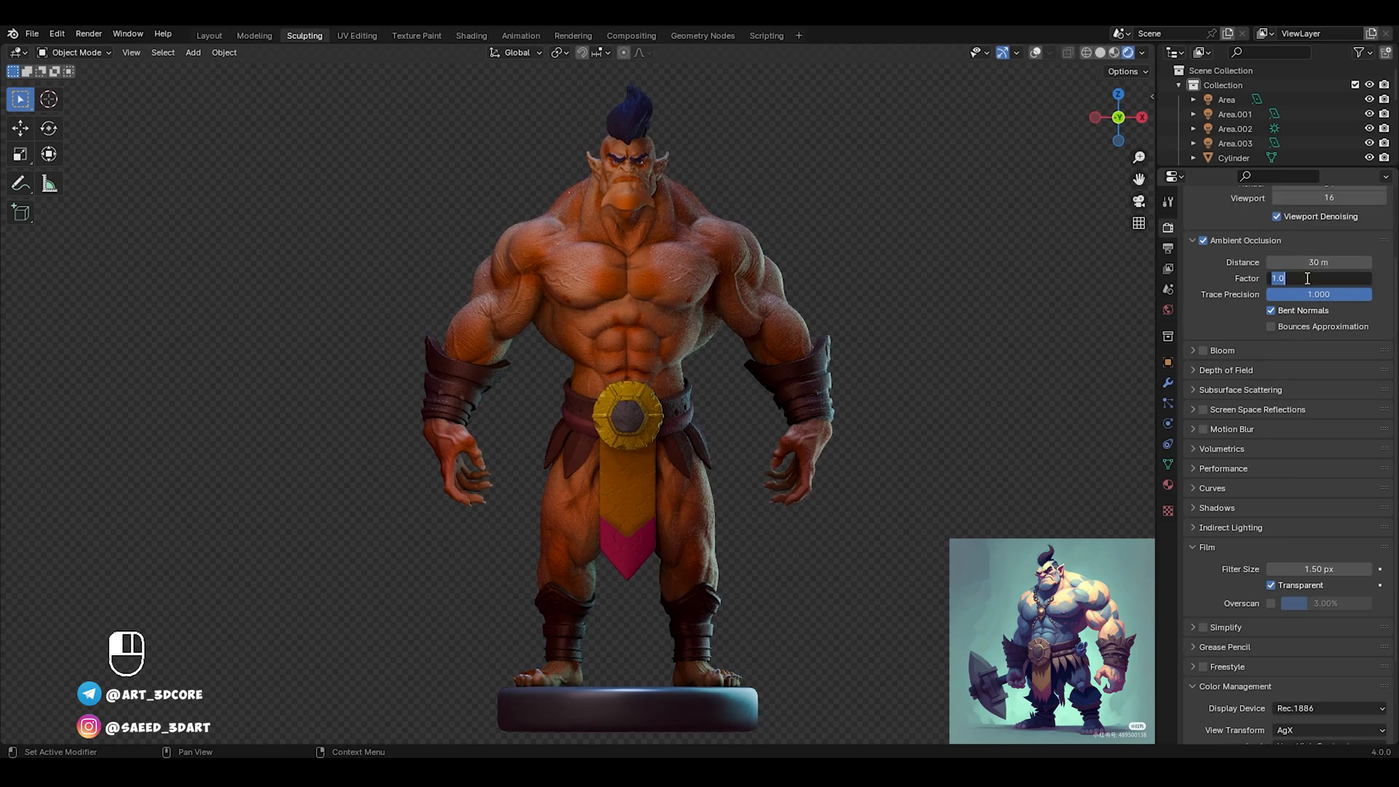
{"action": "type", "text": "2"}
{"action": "key", "text": "Return"}
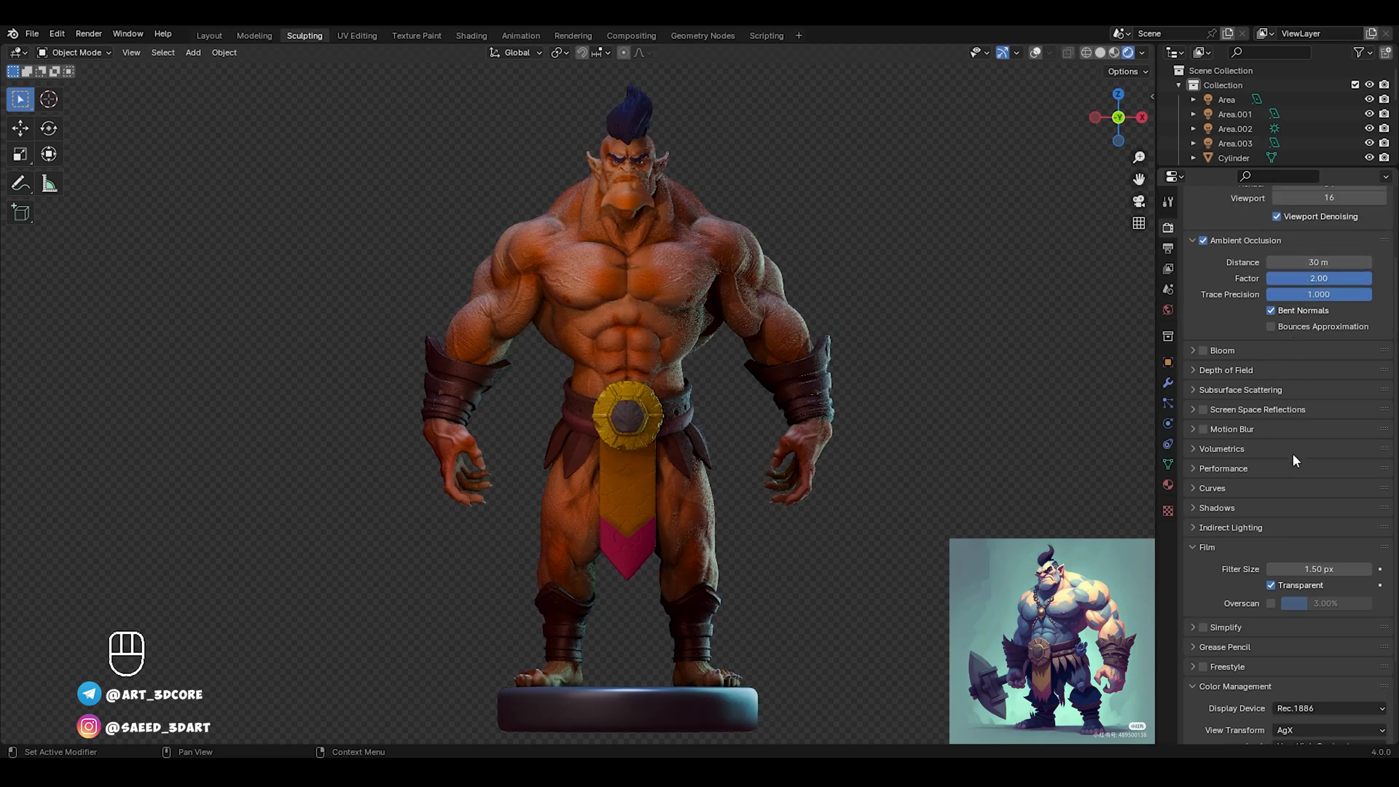
Reset the color management exposure to 0 and fine-tune it to -0.019
{"action": "scroll", "coordinate": [1293, 467], "scroll_direction": "down", "scroll_amount": 2}
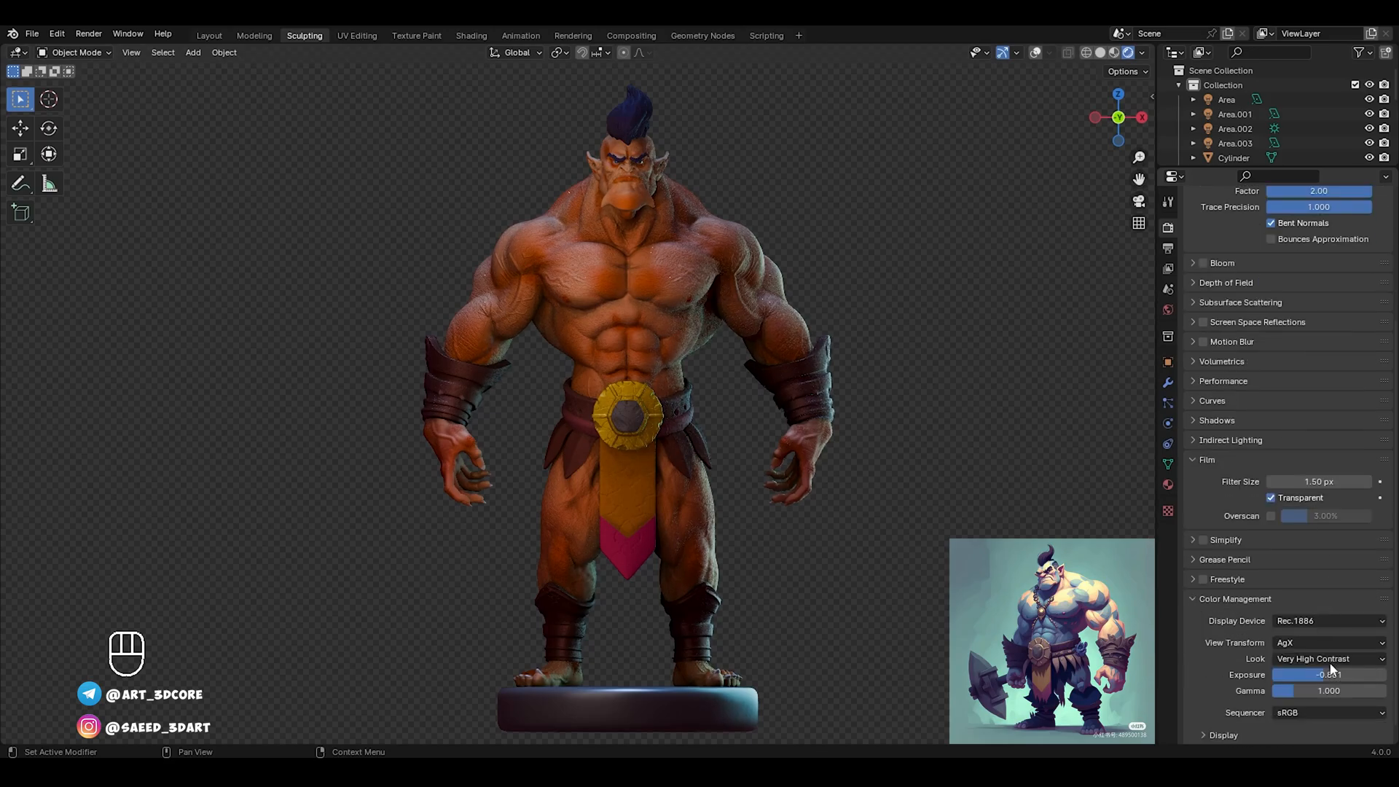
{"action": "scroll", "coordinate": [1328, 664], "scroll_direction": "down", "scroll_amount": 2}
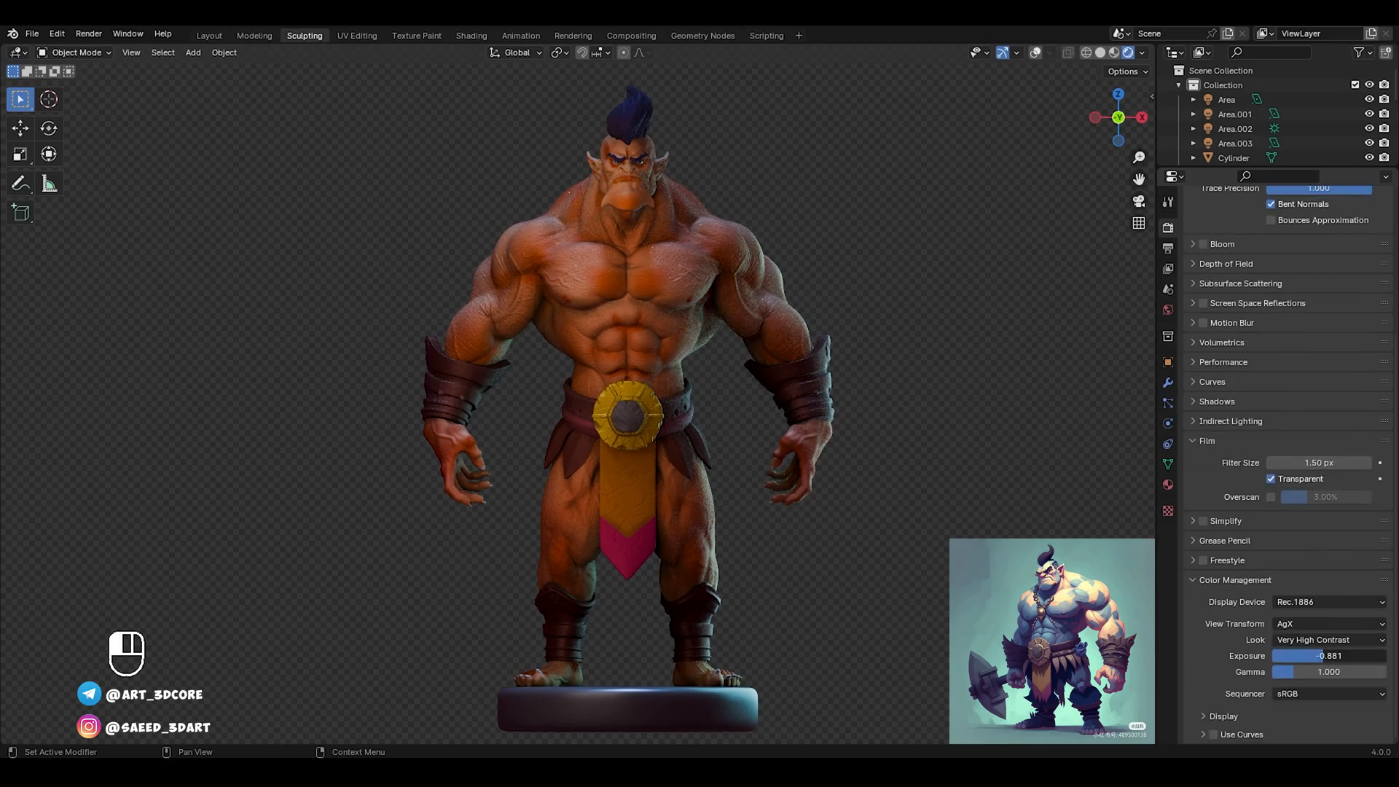
{"action": "left_click_drag", "start_coordinate": [1328, 657], "coordinate": [1342, 655]}
{"action": "left_click", "coordinate": [1335, 652]}
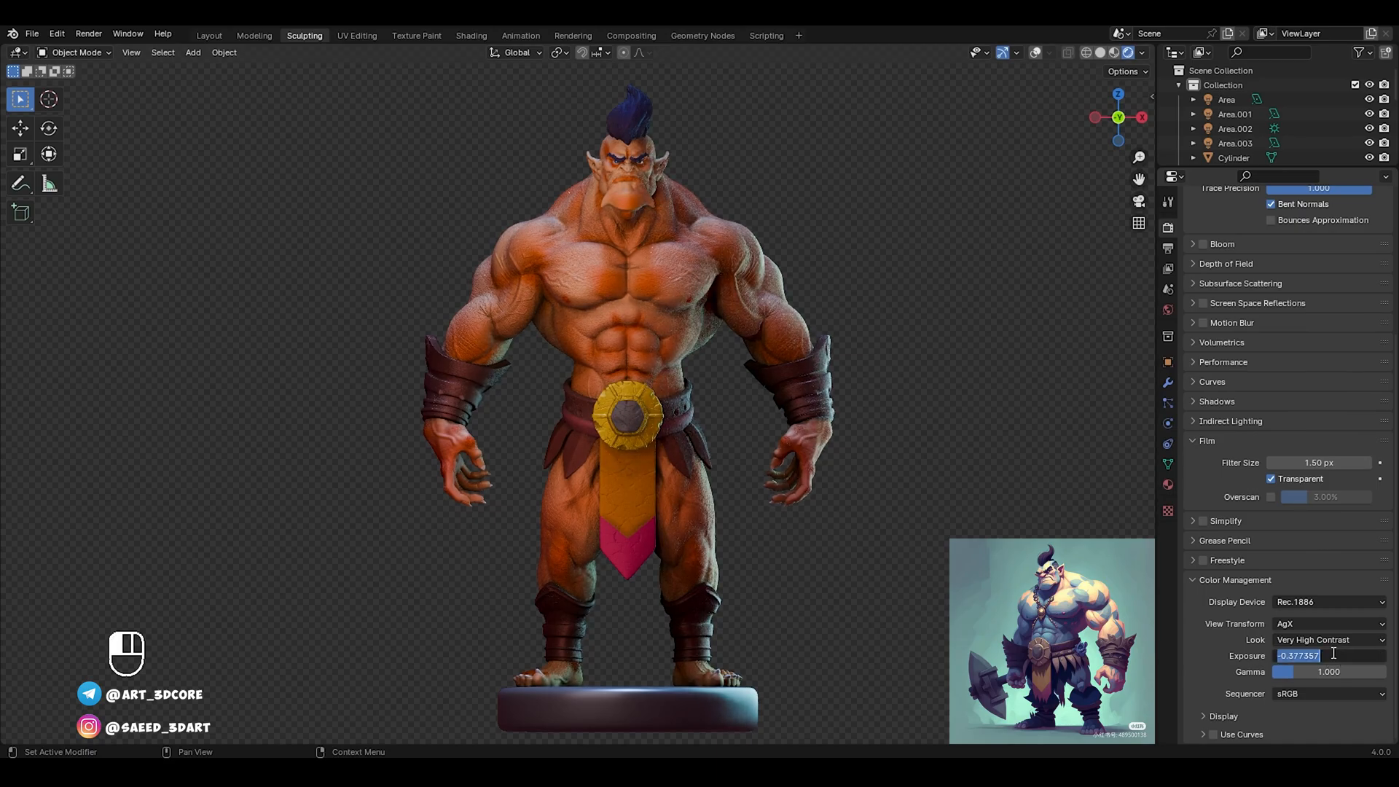
{"action": "type", "text": "0"}
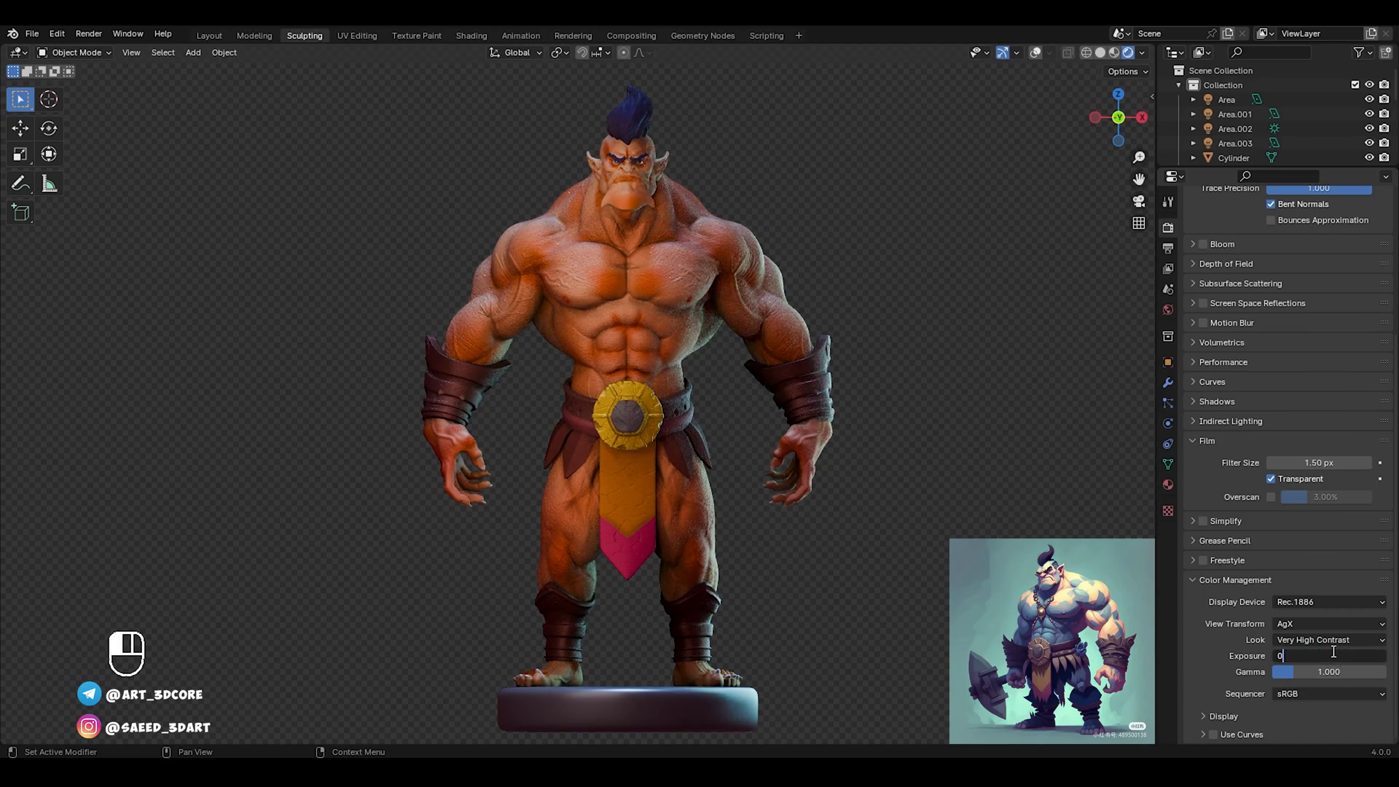
{"action": "key", "text": "Return"}
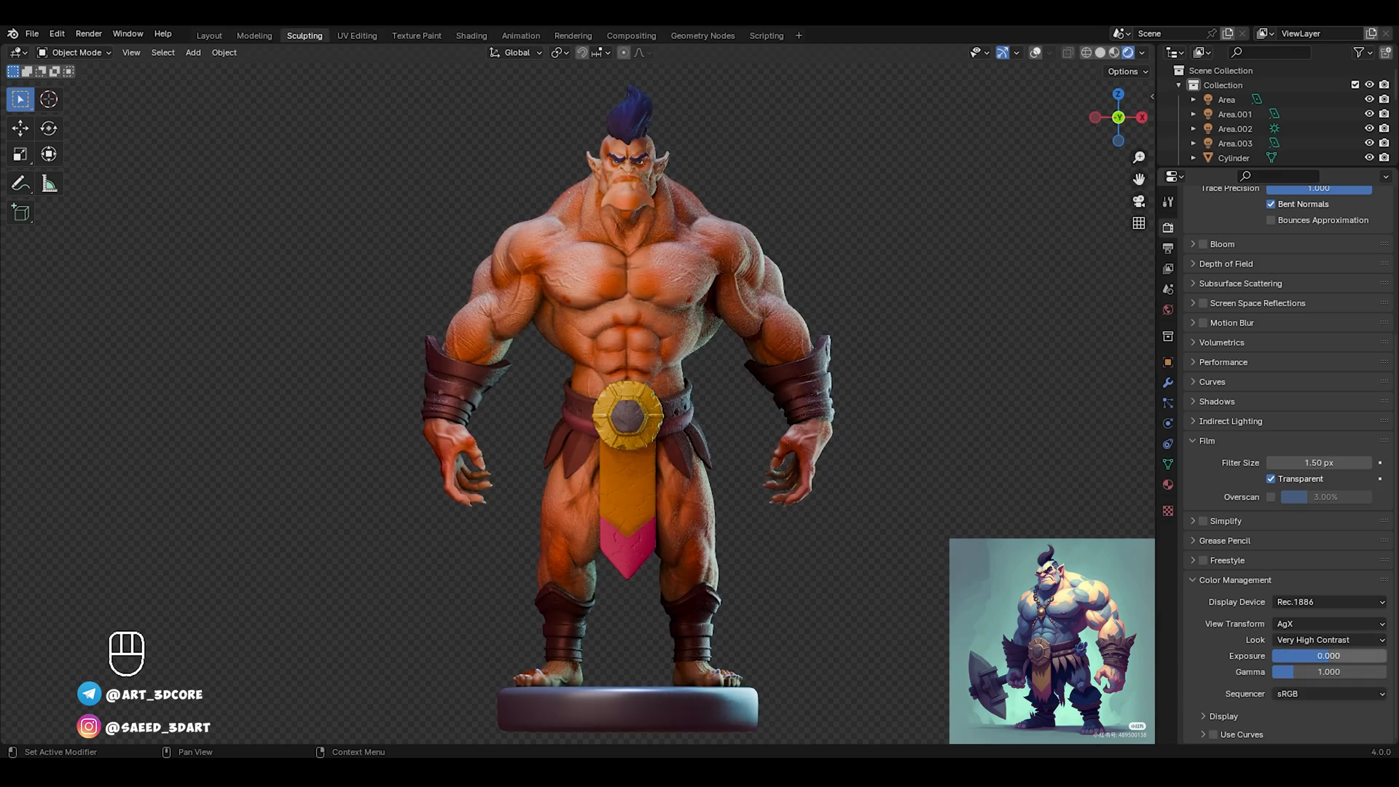
{"action": "key", "text": "shift"}
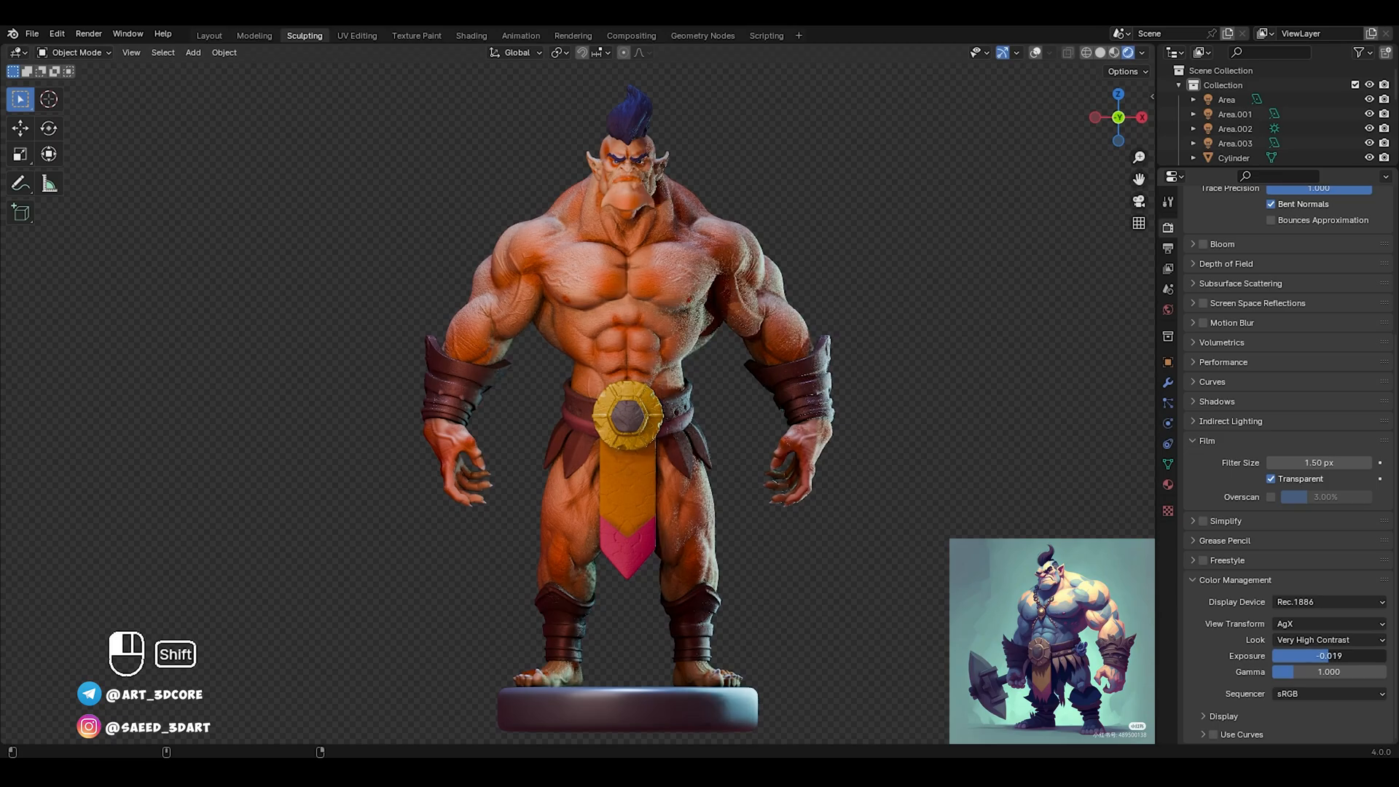
{"action": "left_click_drag", "start_coordinate": [1333, 657], "coordinate": [1328, 658], "text": "shift"}
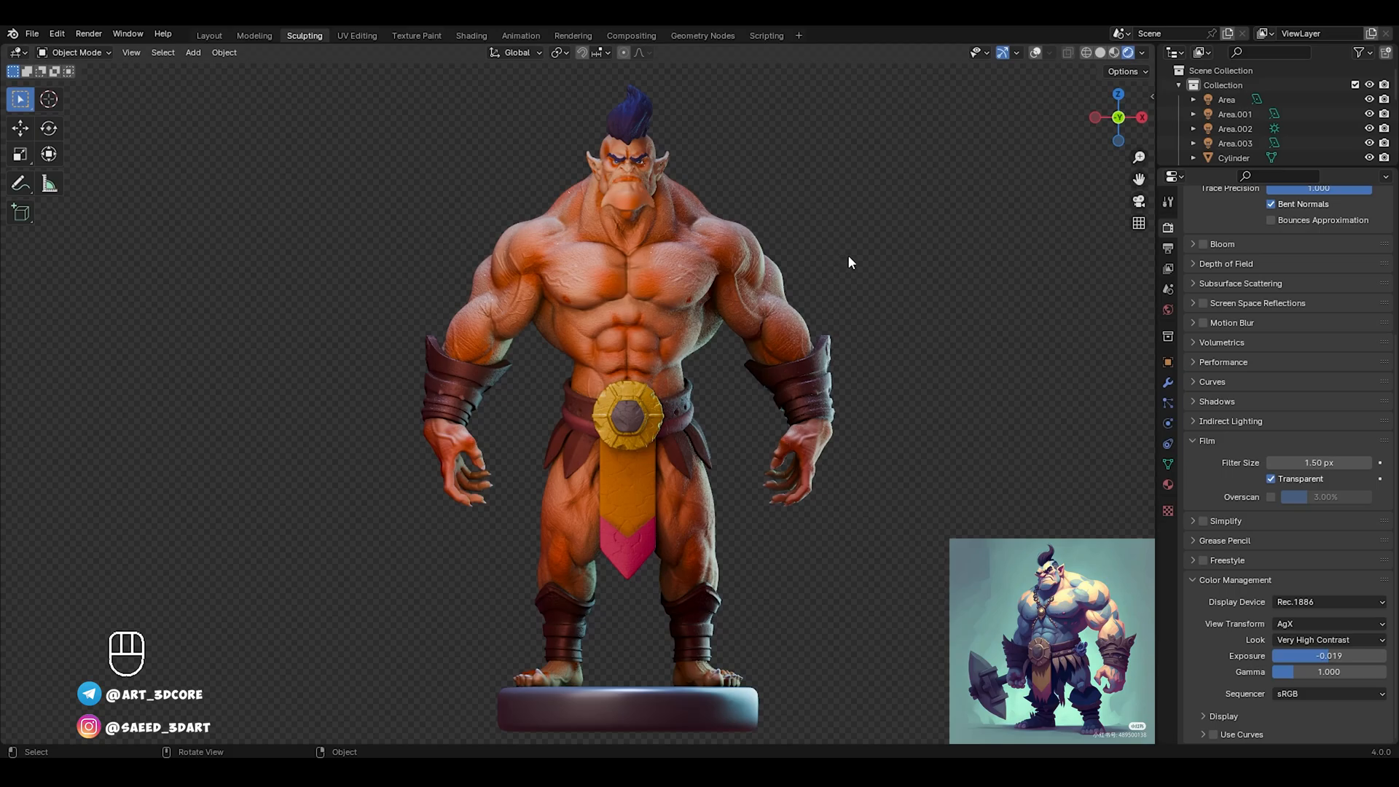
Show the viewport overlays, select the light named Area with its light settings open, and return to rendered shading
{"action": "key", "text": "z"}
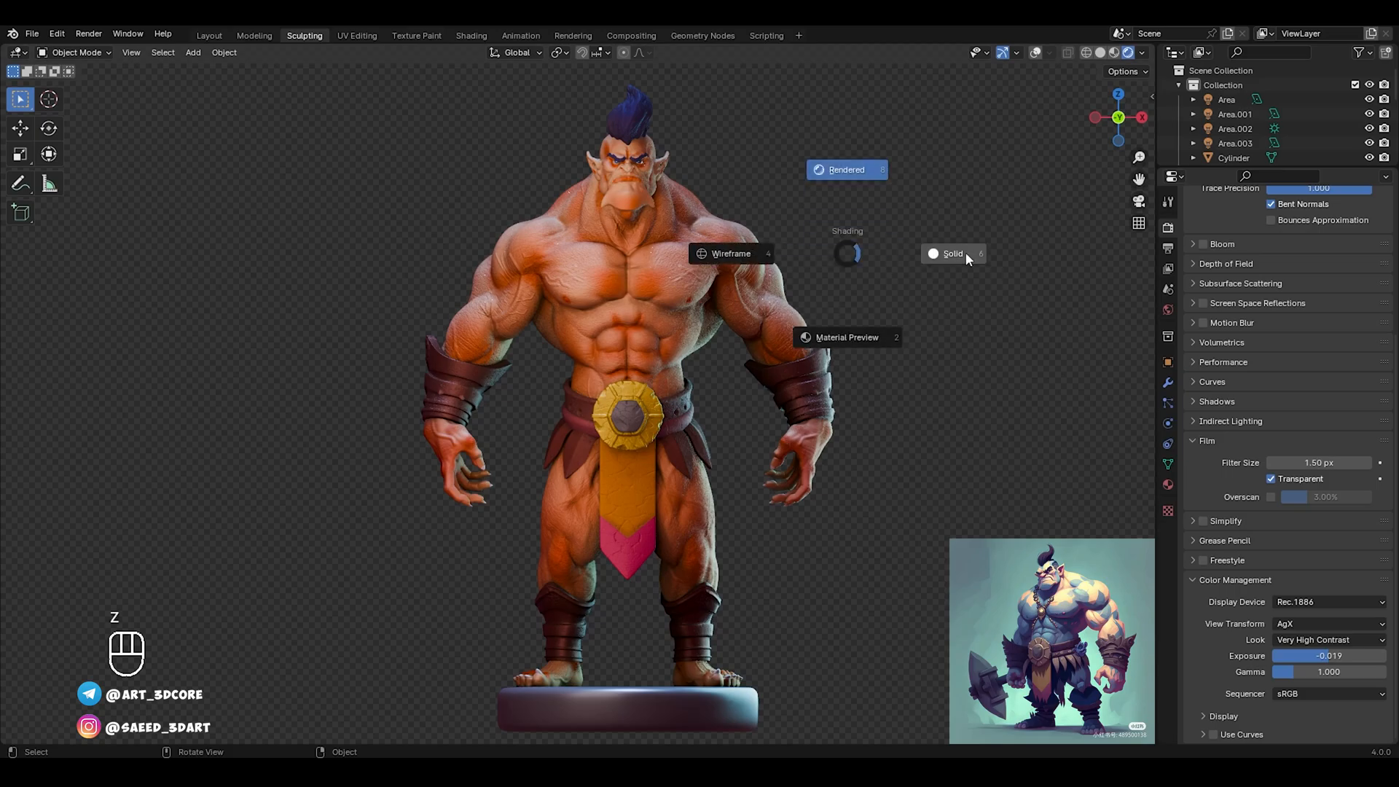
{"action": "left_click", "coordinate": [961, 252]}
{"action": "left_click", "coordinate": [1034, 54]}
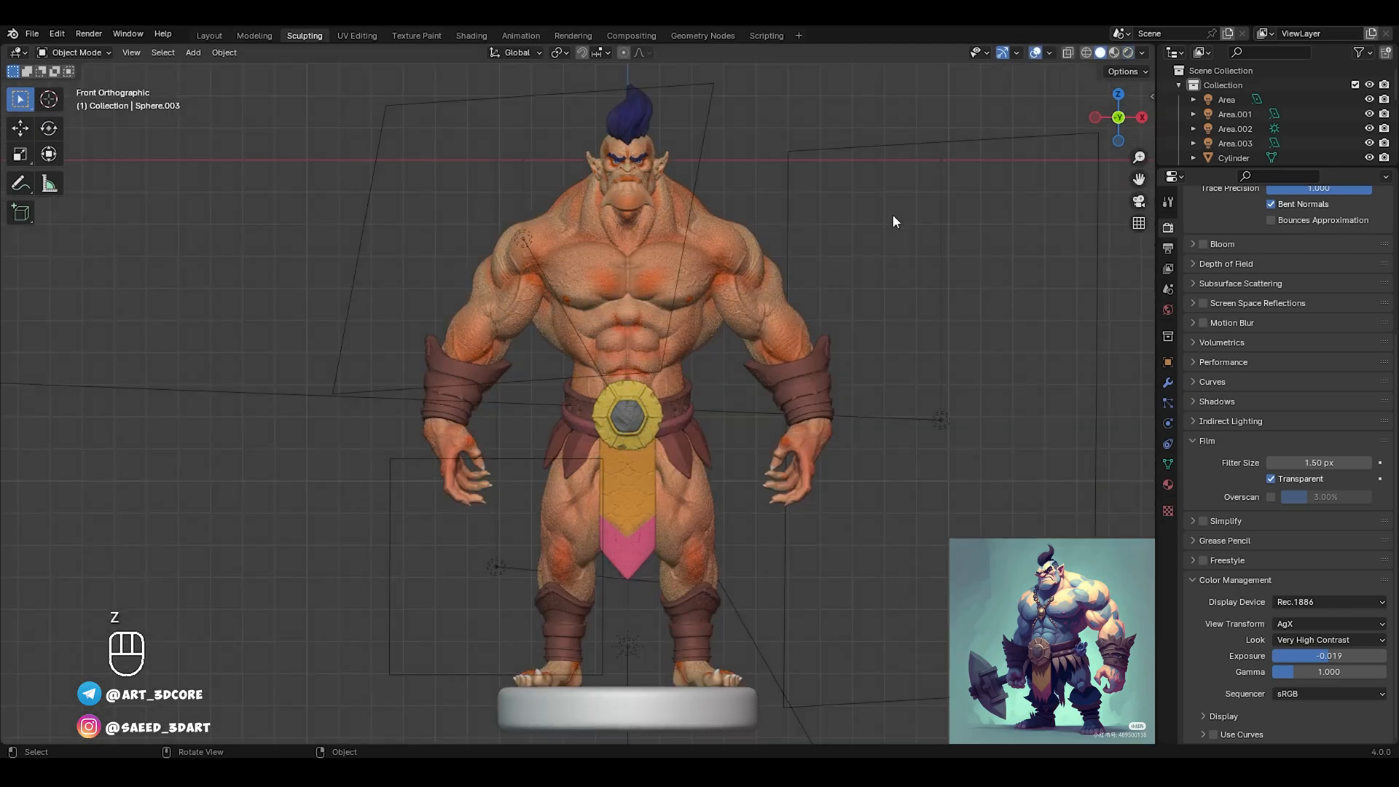
{"action": "left_click", "coordinate": [938, 421]}
{"action": "left_click", "coordinate": [1168, 423]}
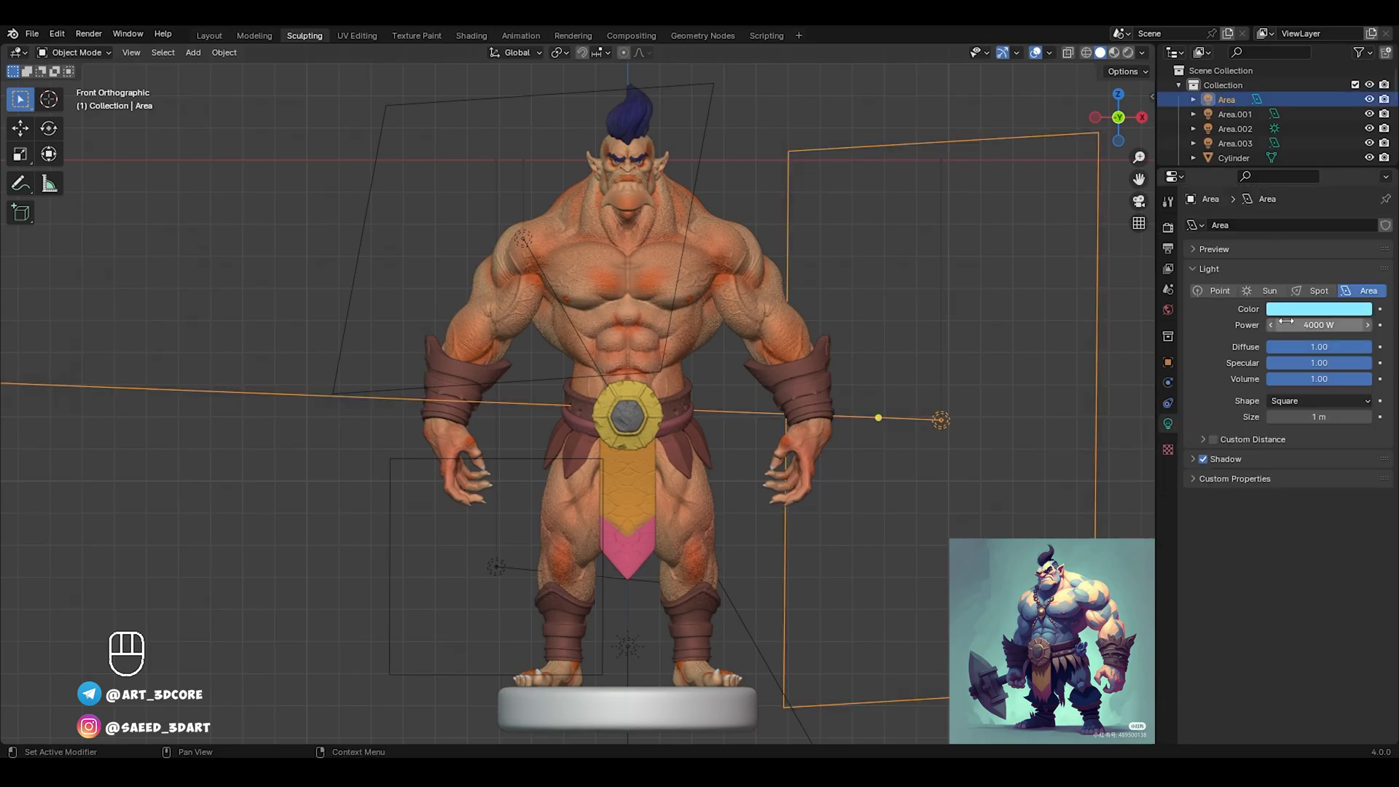
{"action": "key", "text": "z"}
{"action": "left_click", "coordinate": [909, 312]}
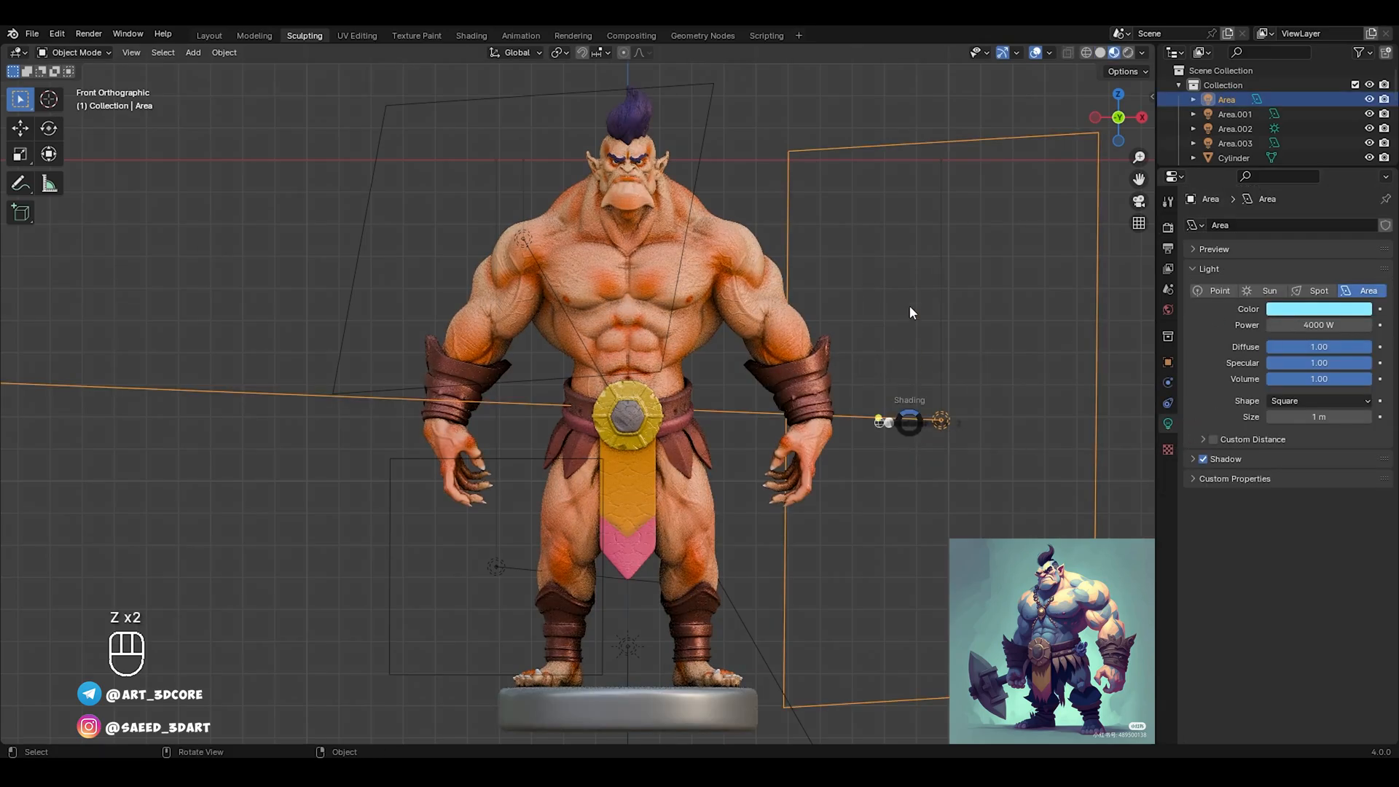
{"action": "left_click", "coordinate": [910, 286]}
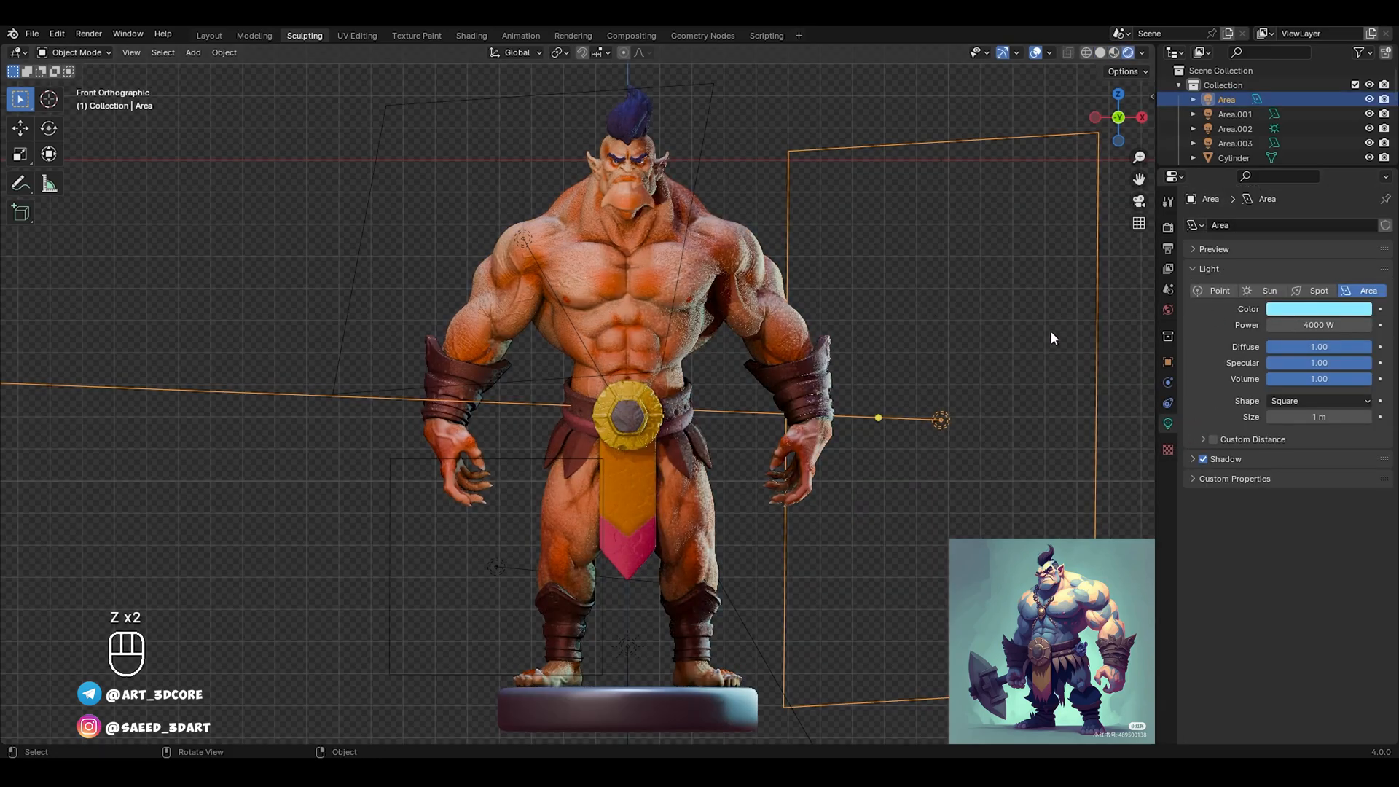
Try several tints for the light Area and settle on orange with hue 0.033 and saturation 0.884
{"action": "left_click", "coordinate": [1303, 315]}
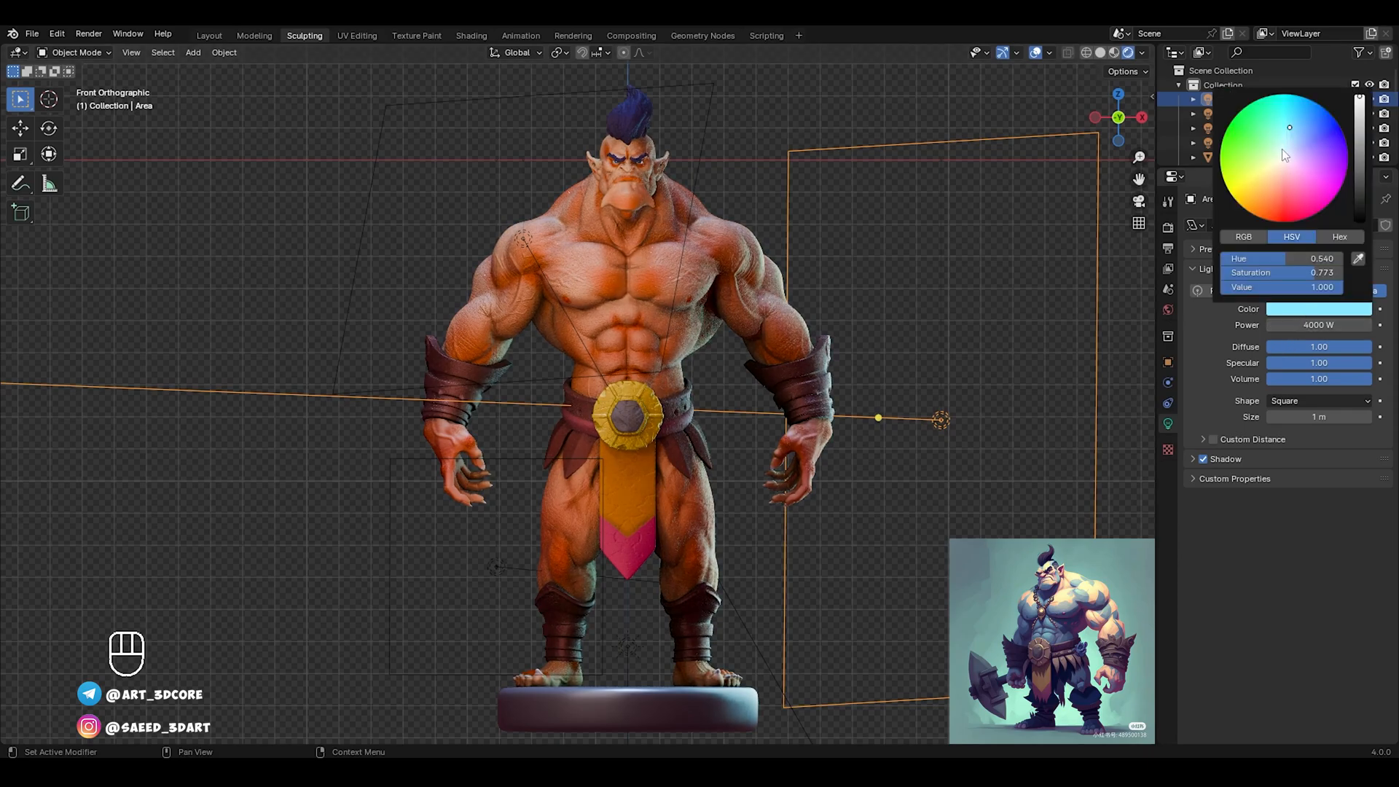
{"action": "left_click", "coordinate": [1300, 176]}
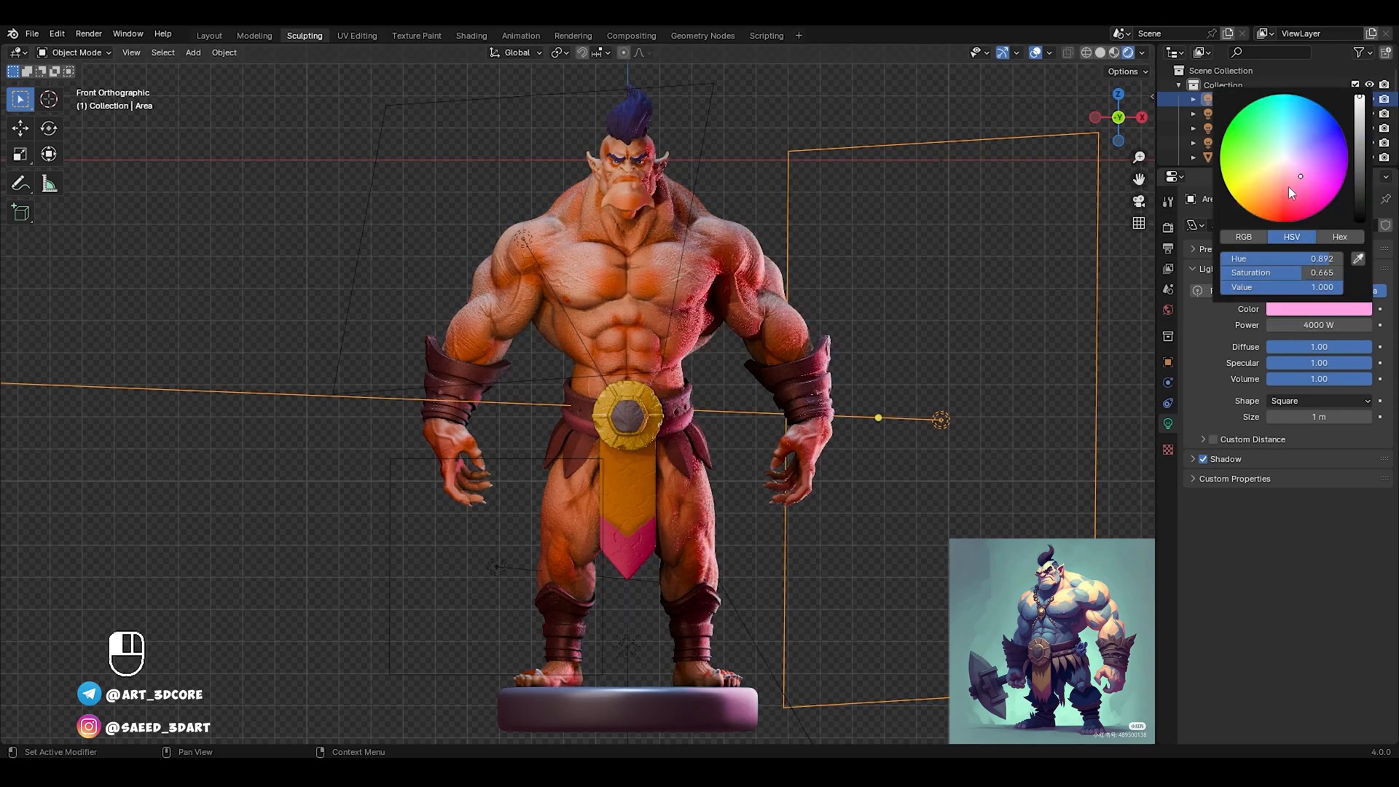
{"action": "left_click", "coordinate": [1265, 184]}
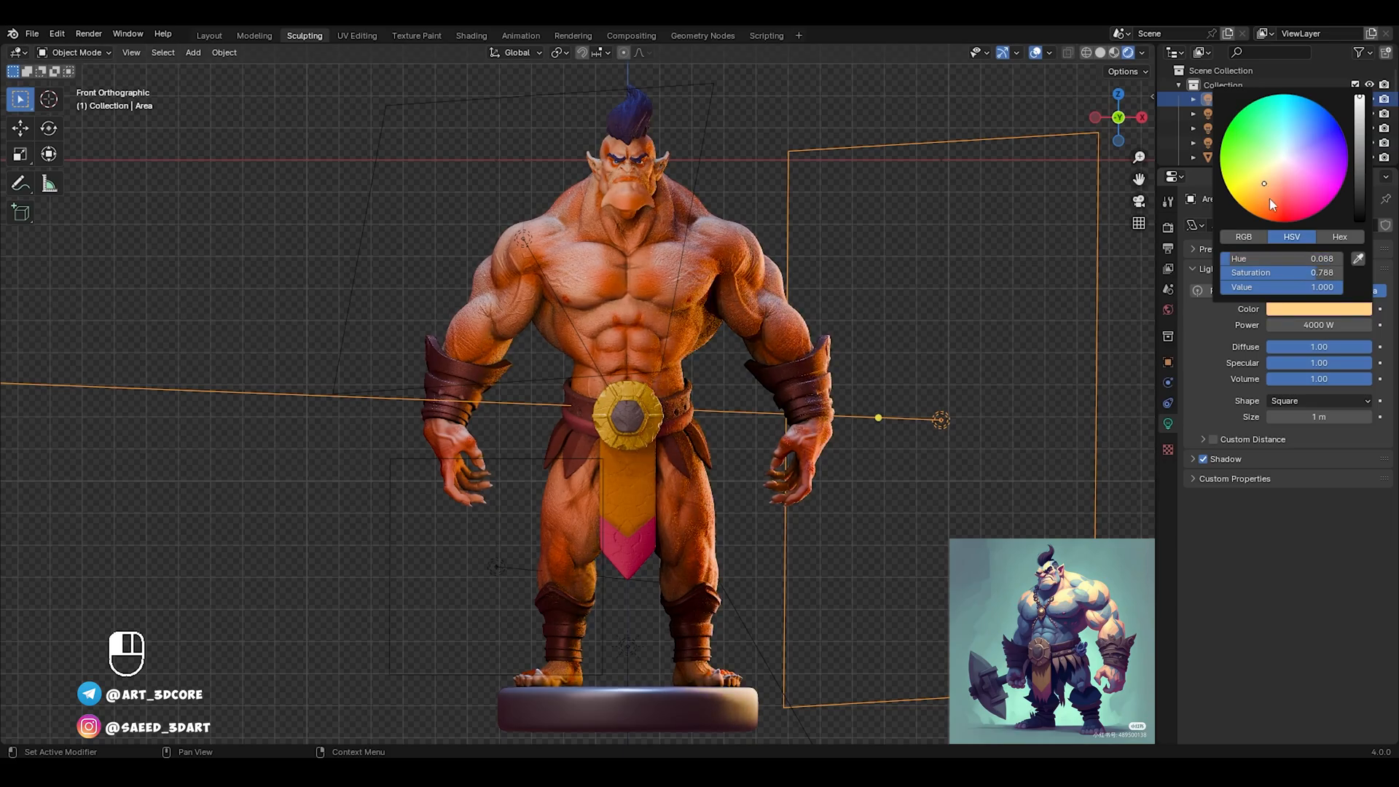
{"action": "left_click", "coordinate": [1269, 198]}
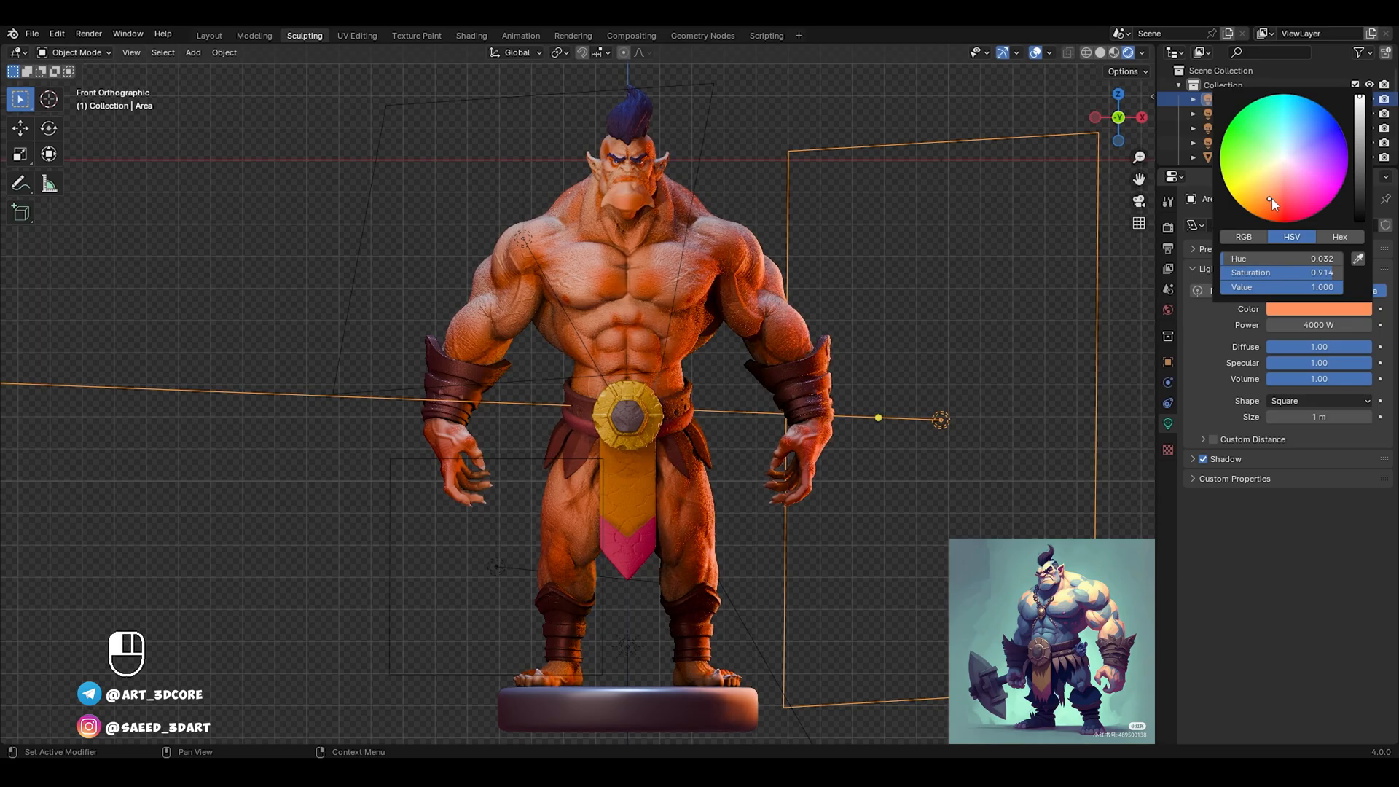
{"action": "left_click", "coordinate": [1283, 198]}
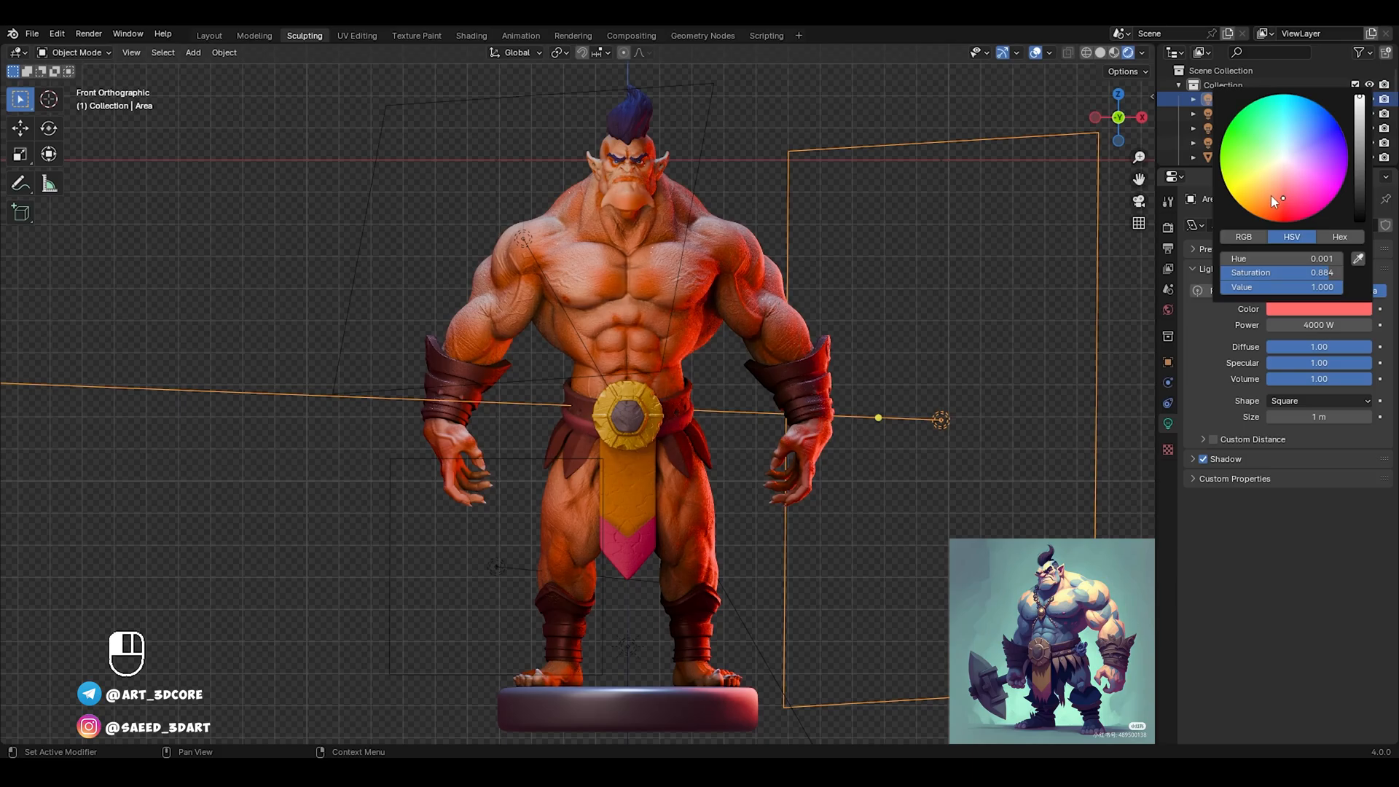
{"action": "left_click", "coordinate": [1271, 197]}
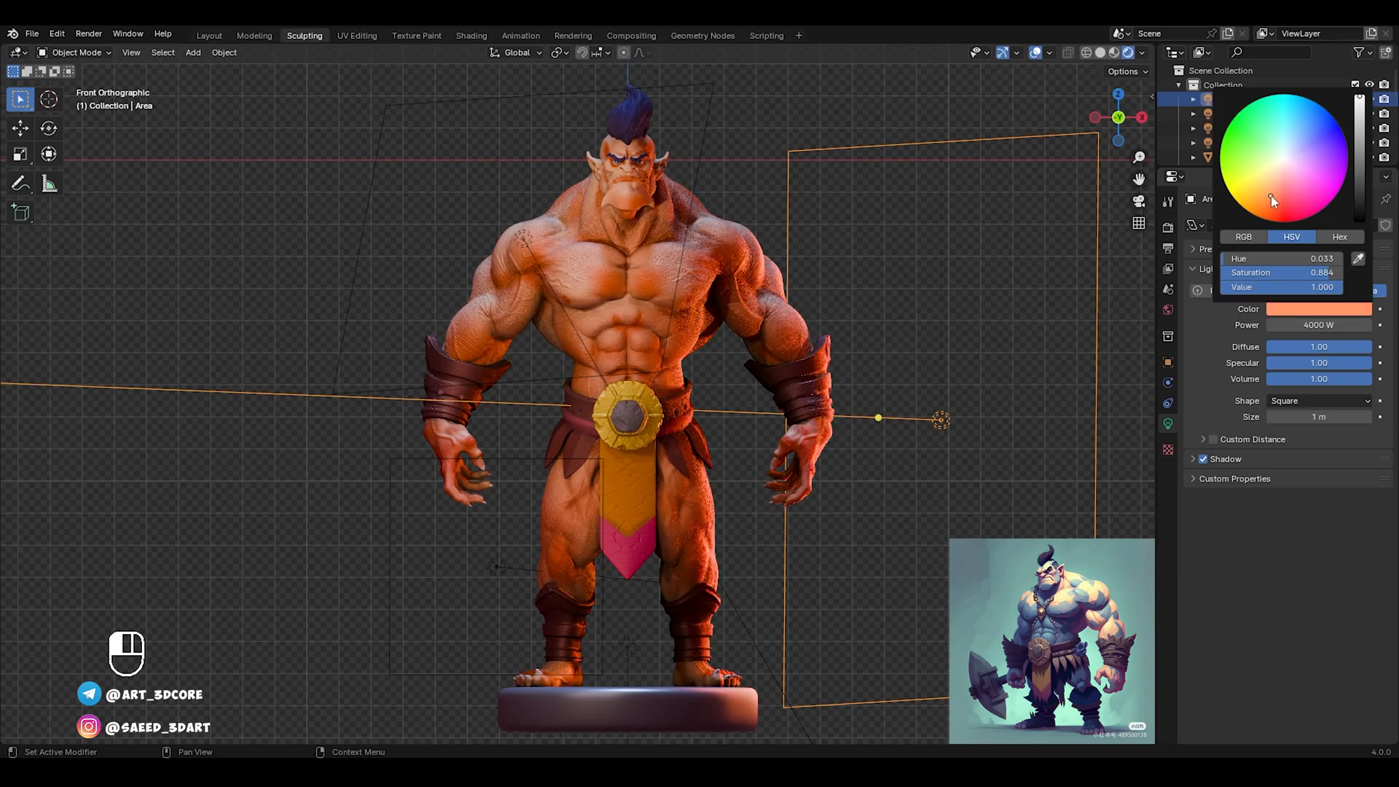
{"action": "left_click", "coordinate": [1034, 248]}
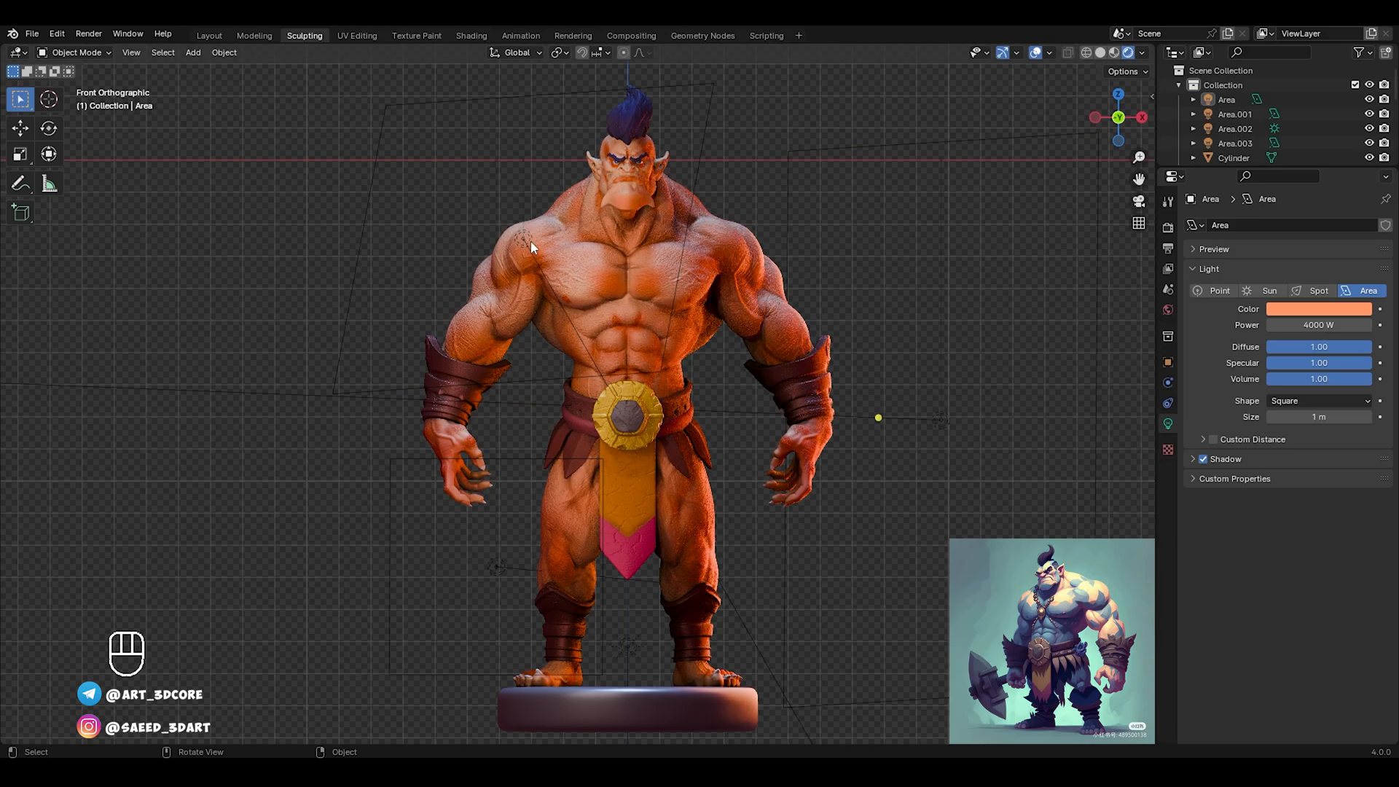
Tint the sun light Area.002 yellow with hue 0.146 and saturation 0.928, and set its strength to 2
{"action": "left_click", "coordinate": [530, 244]}
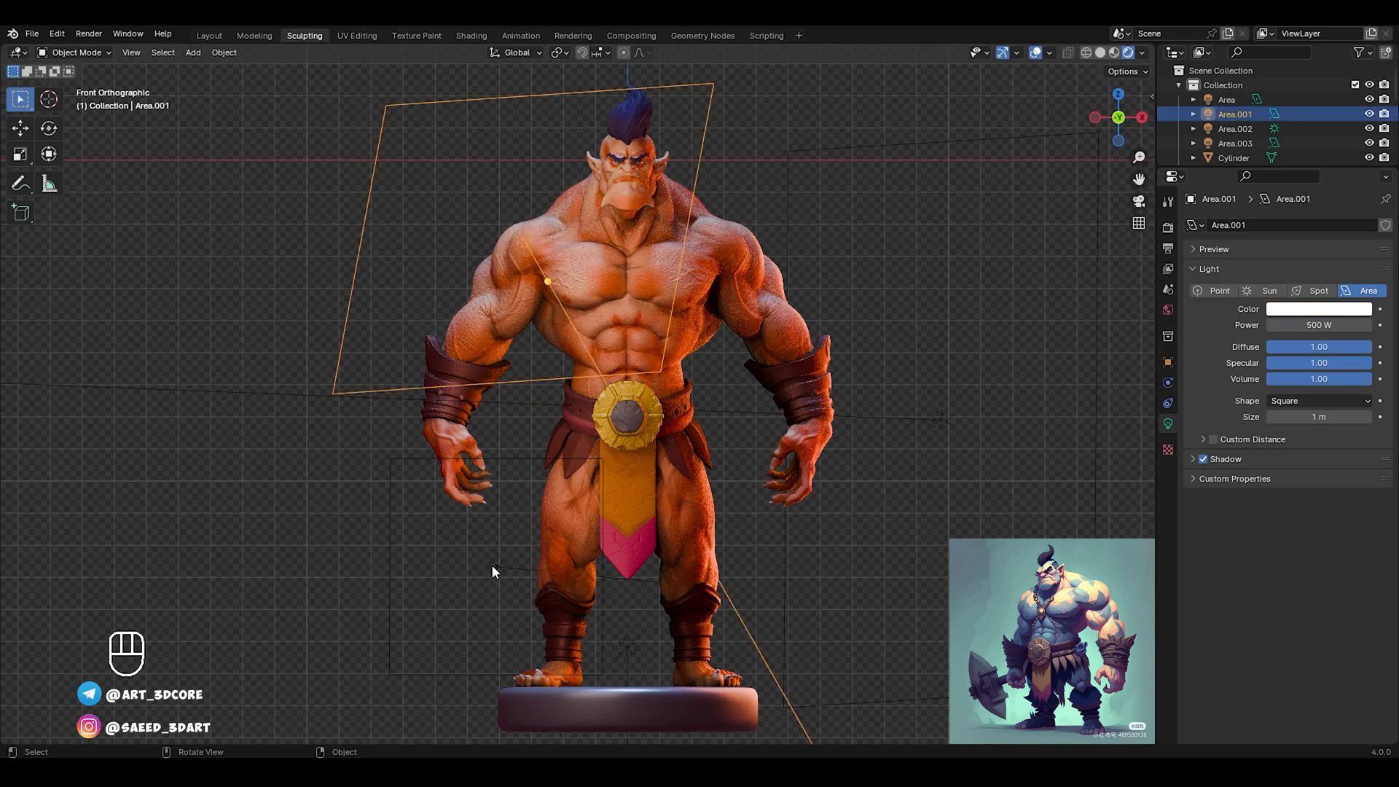
{"action": "left_click", "coordinate": [840, 220]}
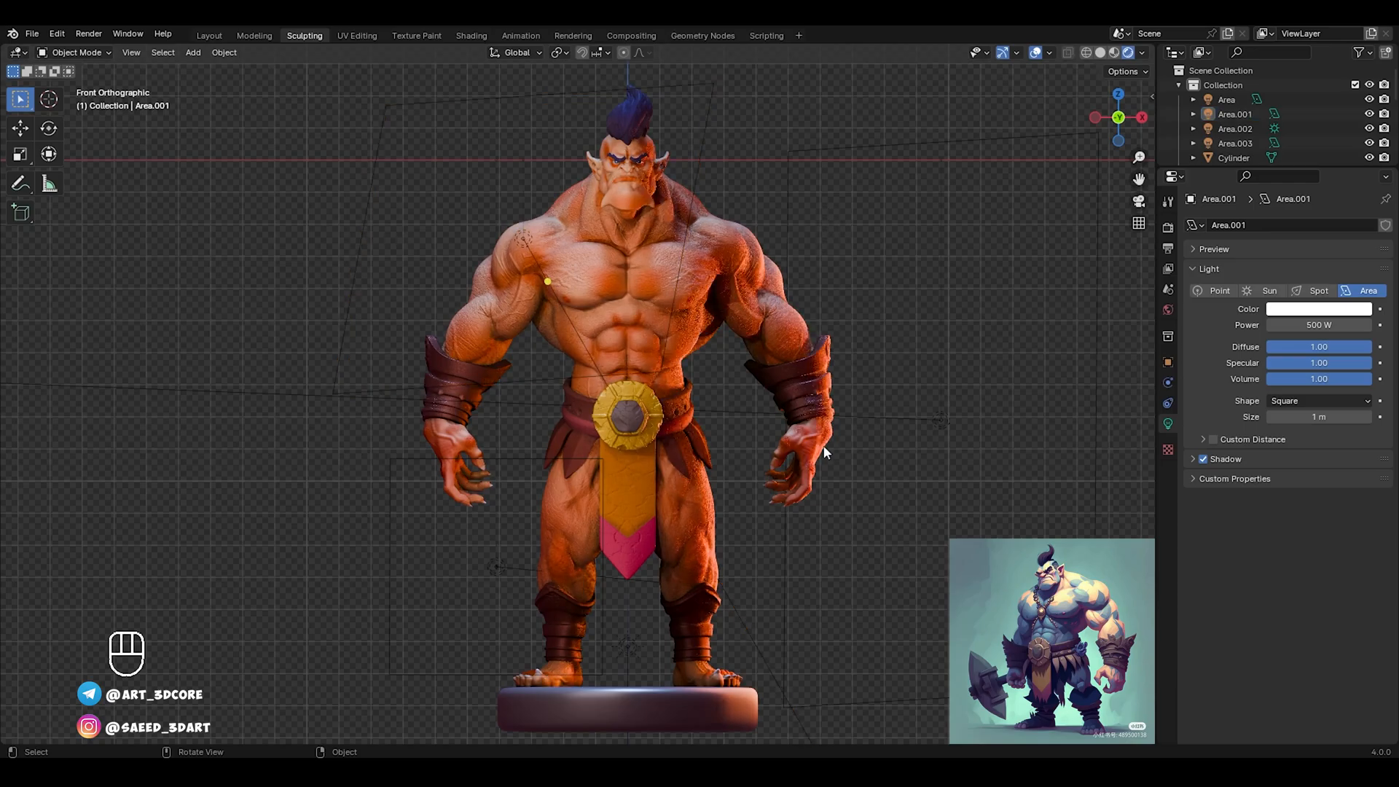
{"action": "left_click", "coordinate": [632, 651]}
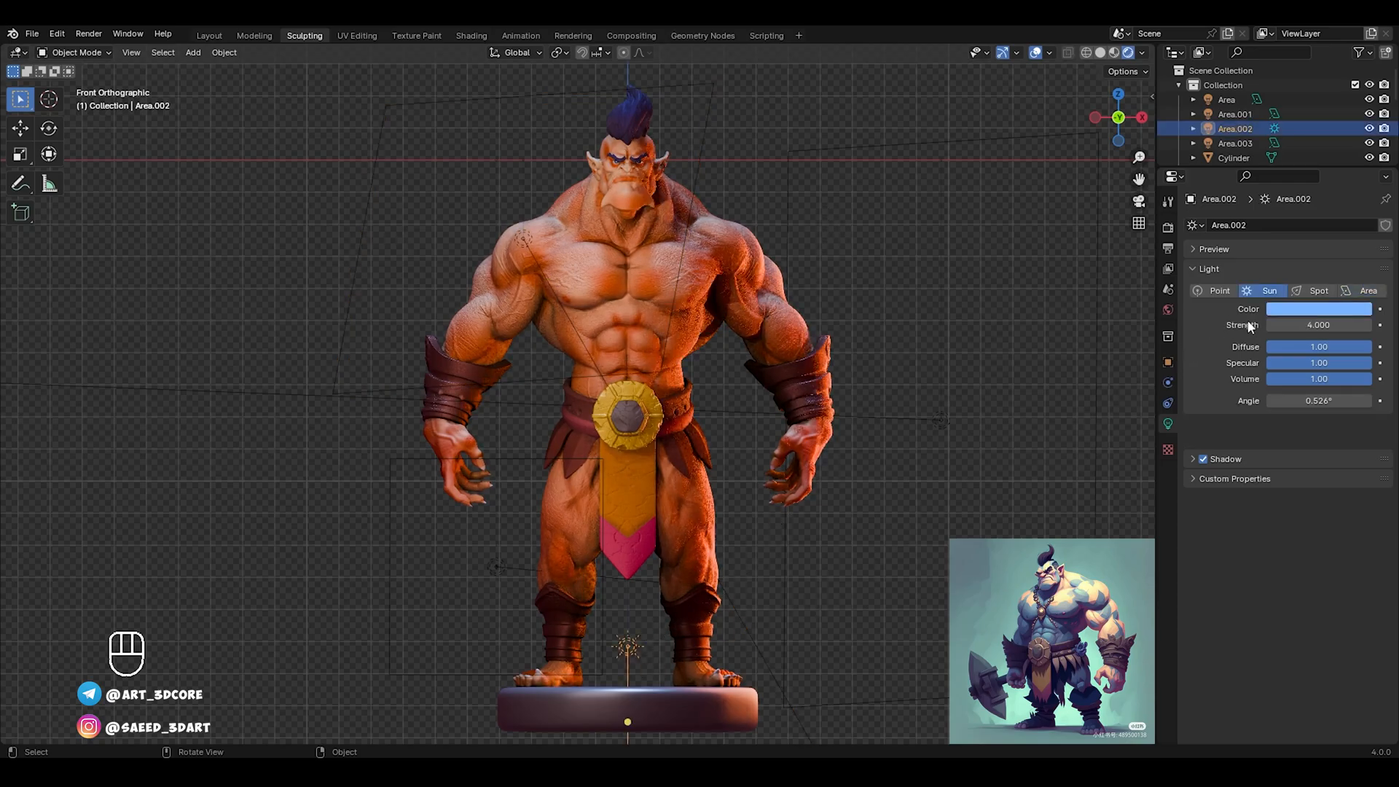
{"action": "left_click", "coordinate": [1327, 312]}
{"action": "left_click", "coordinate": [1313, 196]}
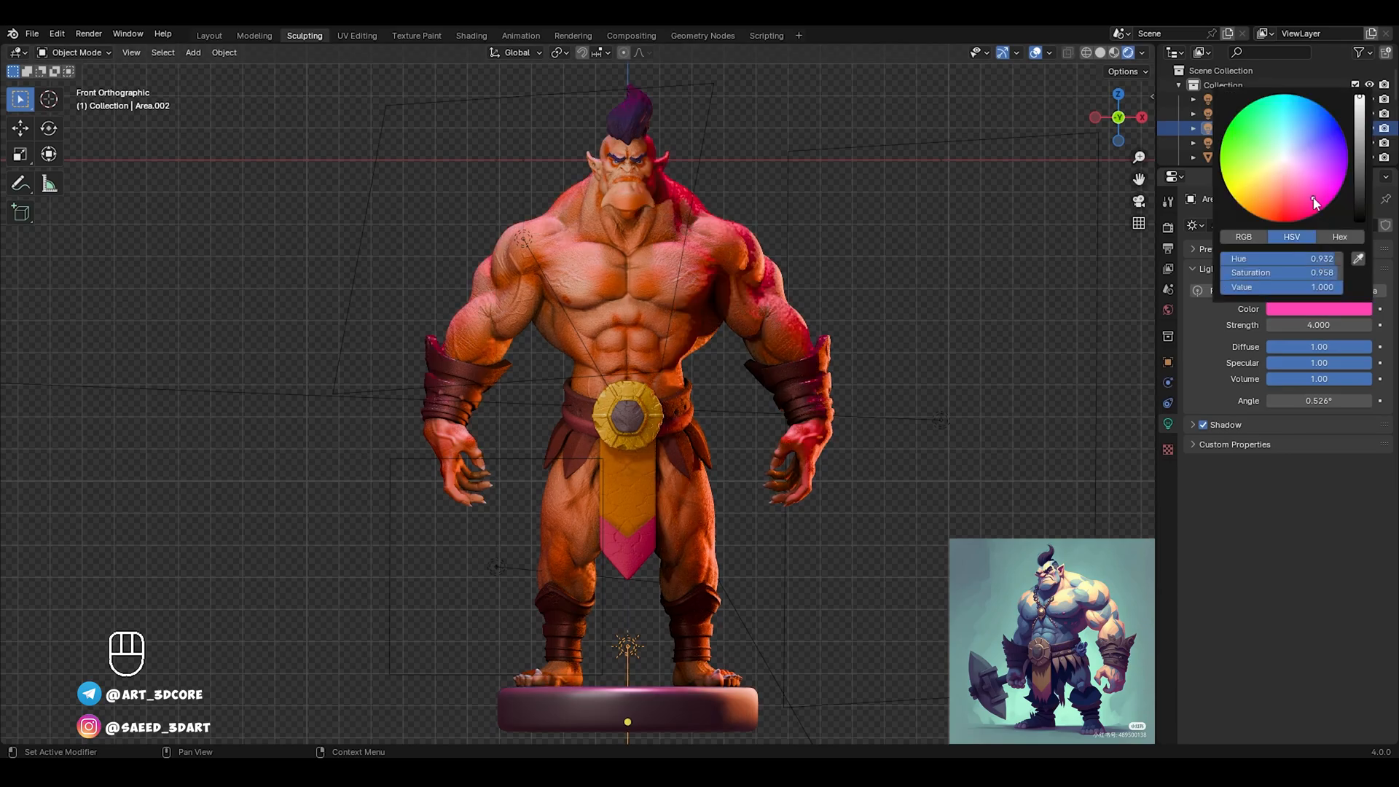
{"action": "left_click", "coordinate": [1248, 184]}
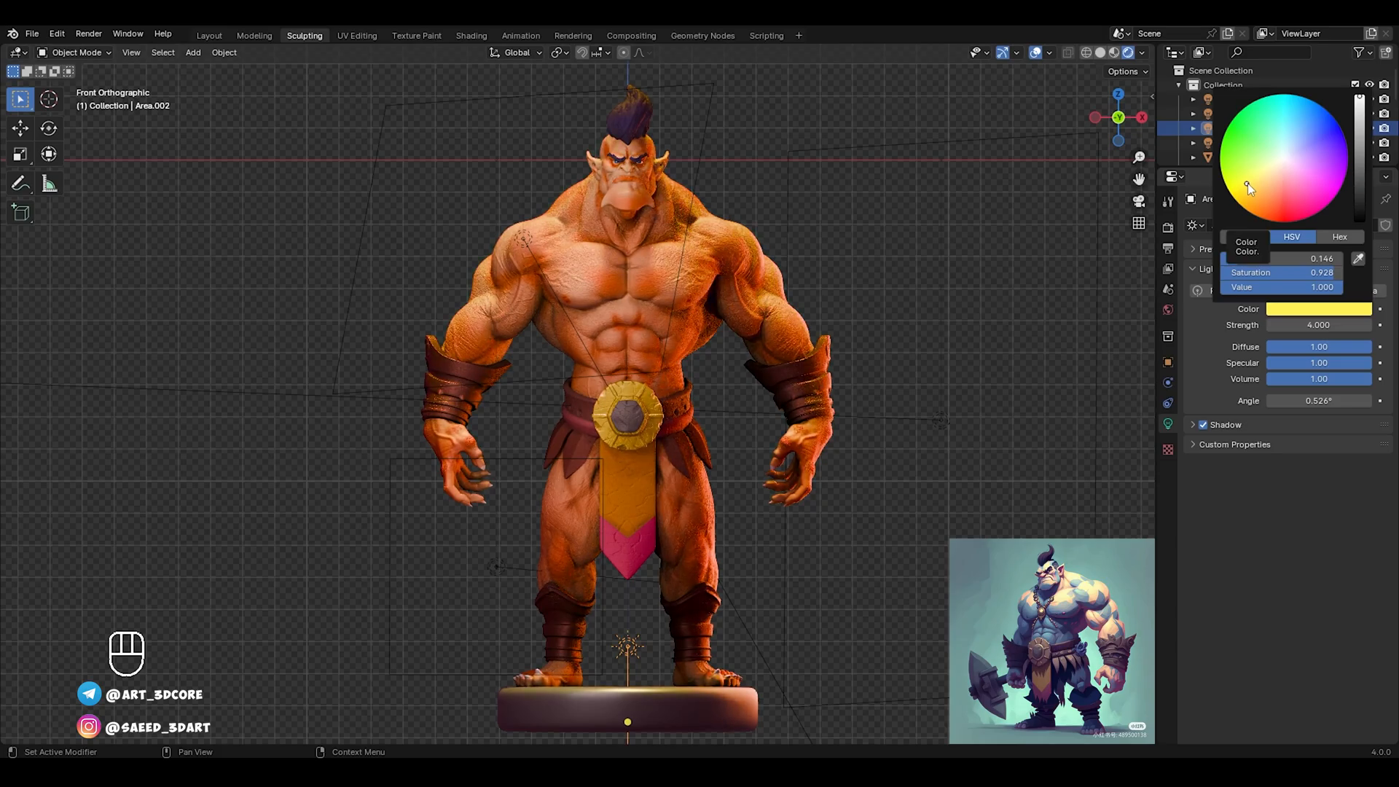
{"action": "left_click", "coordinate": [1335, 324]}
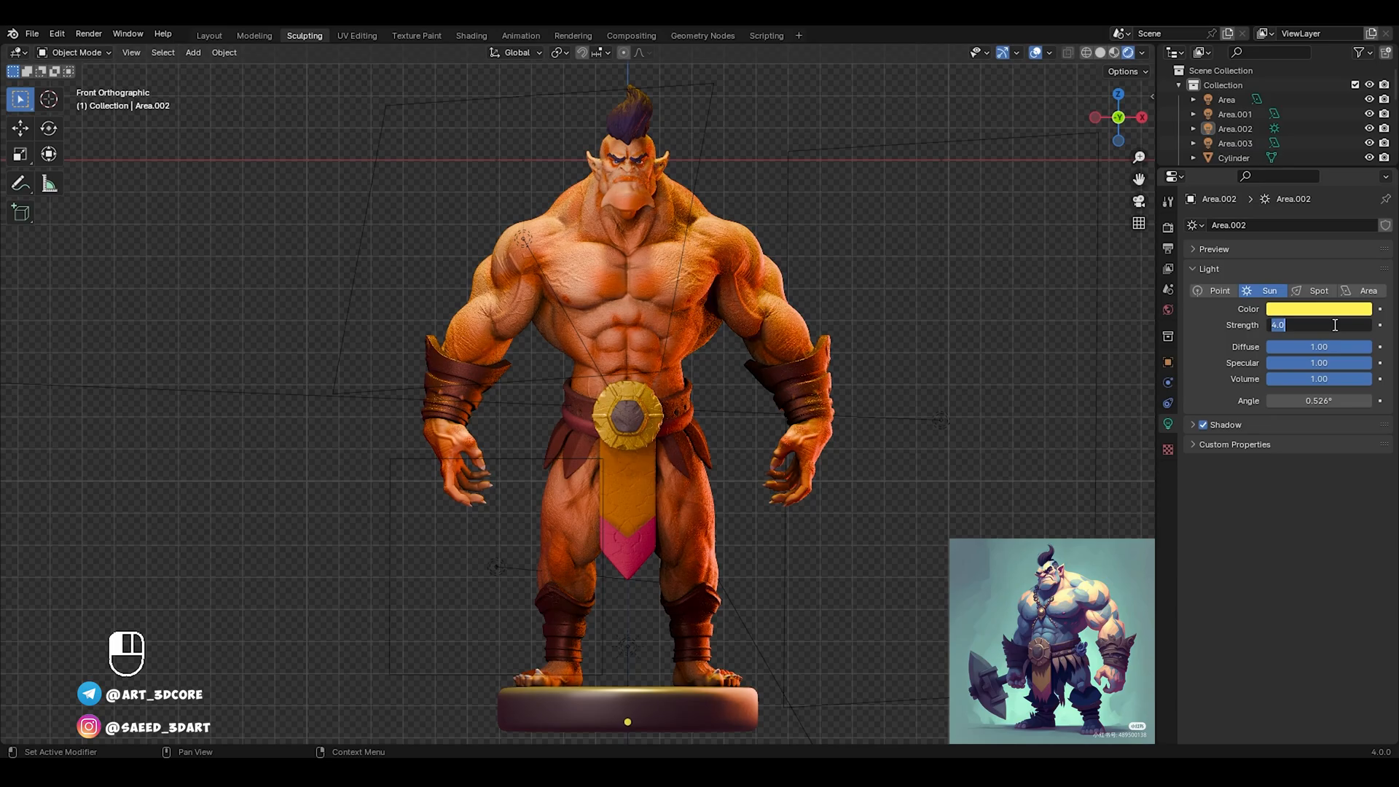
{"action": "type", "text": "2"}
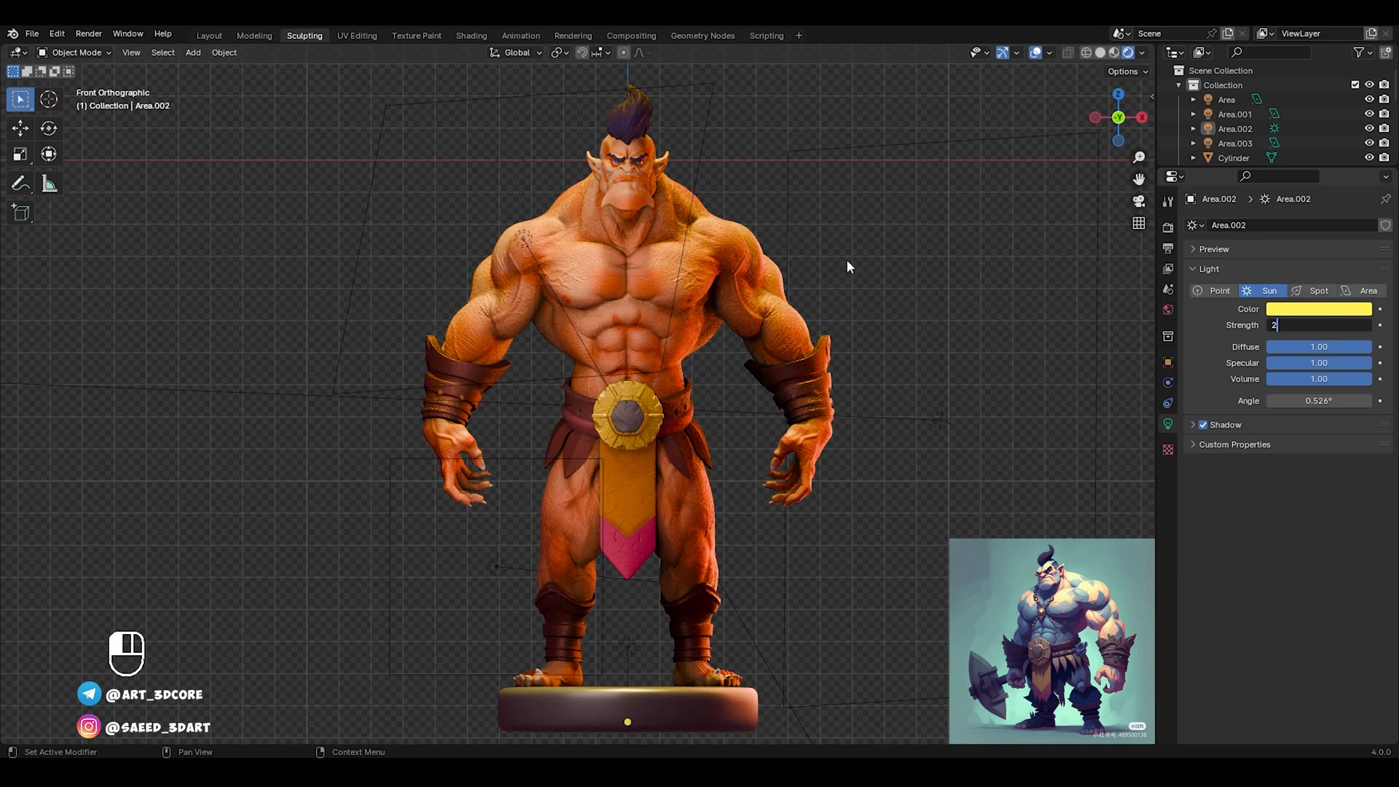
{"action": "key", "text": "Return"}
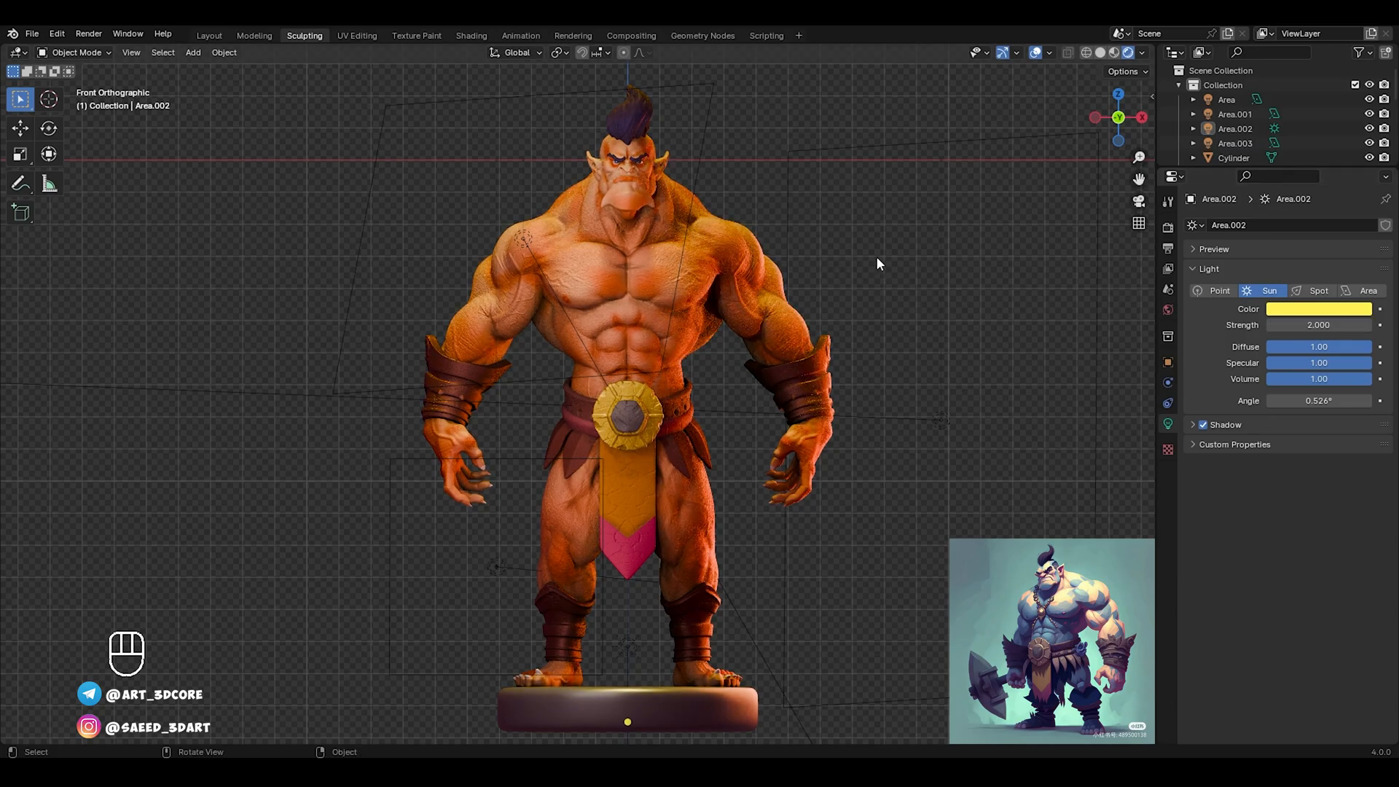
Return the viewport to solid shading and save the file
{"action": "key", "text": "z"}
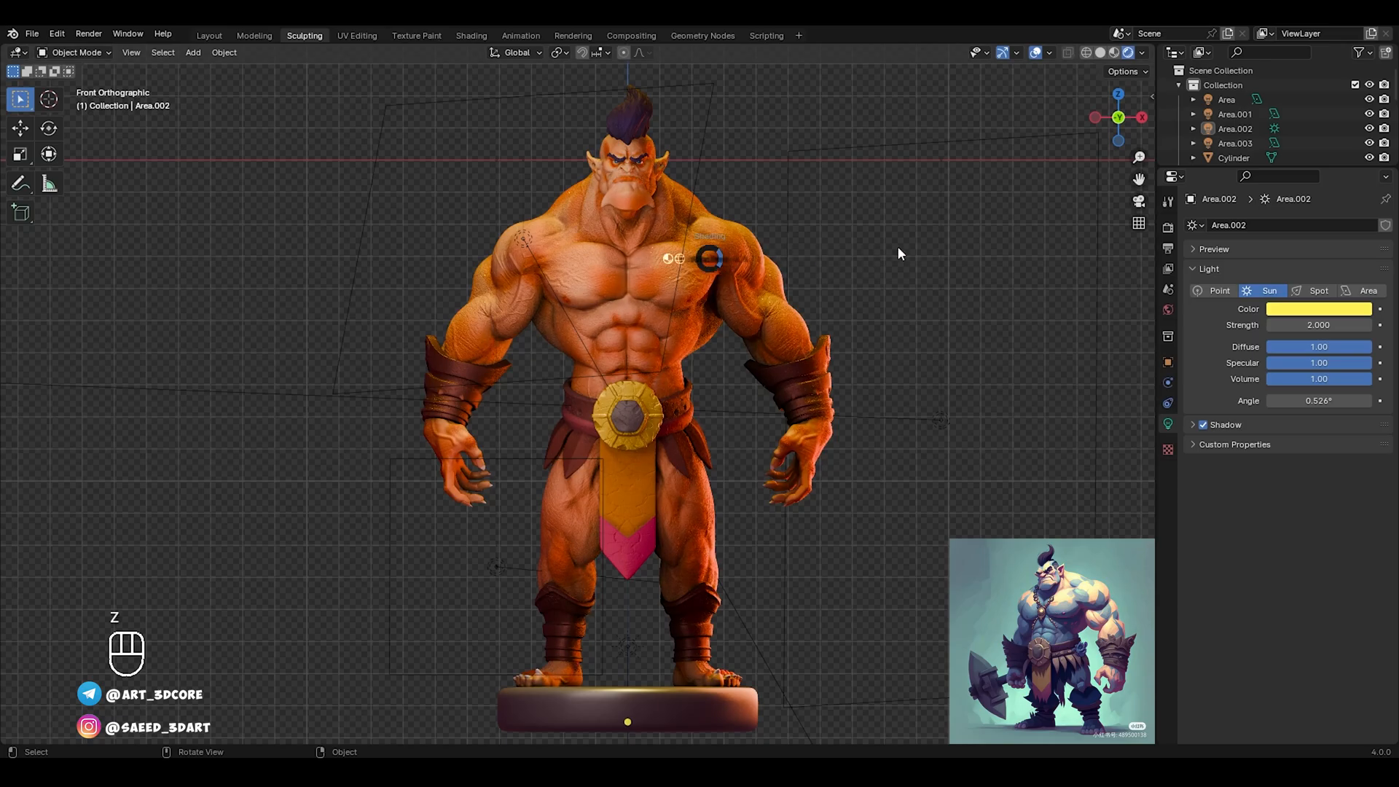
{"action": "left_click", "coordinate": [883, 258]}
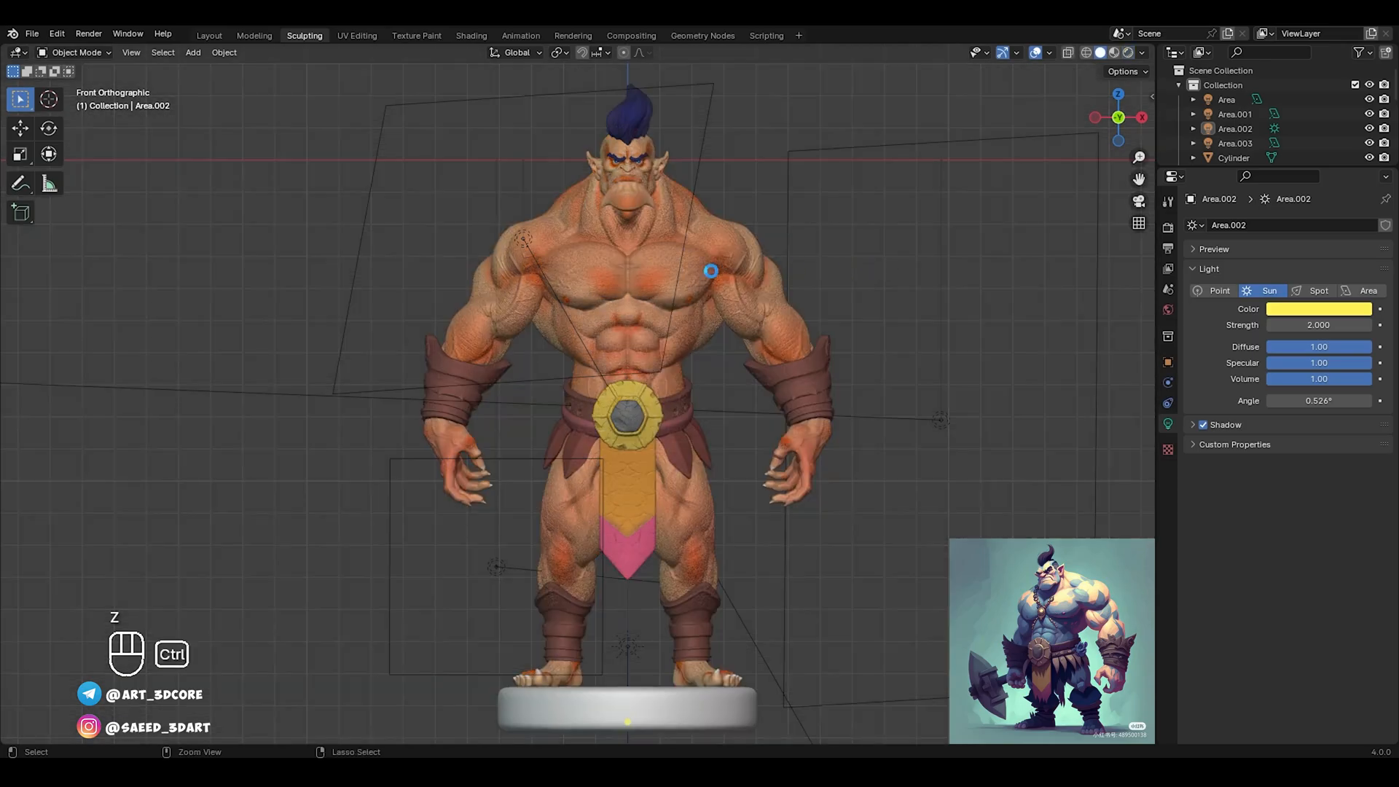
{"action": "key", "text": "ctrl+s"}
Select the ogre's body and enter Sculpt Mode
{"action": "left_click", "coordinate": [634, 295]}
{"action": "key", "text": "ctrl+Tab"}
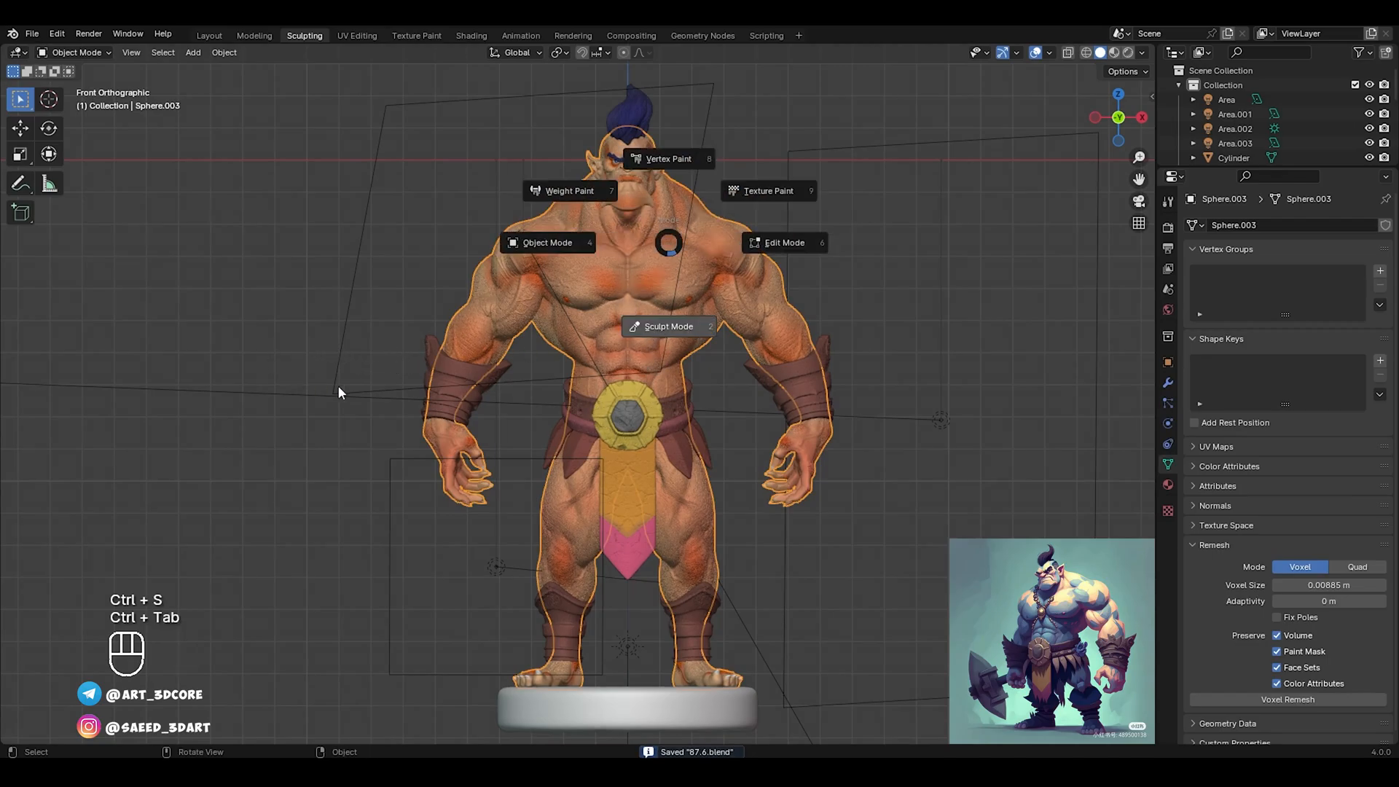
{"action": "left_click", "coordinate": [197, 412]}
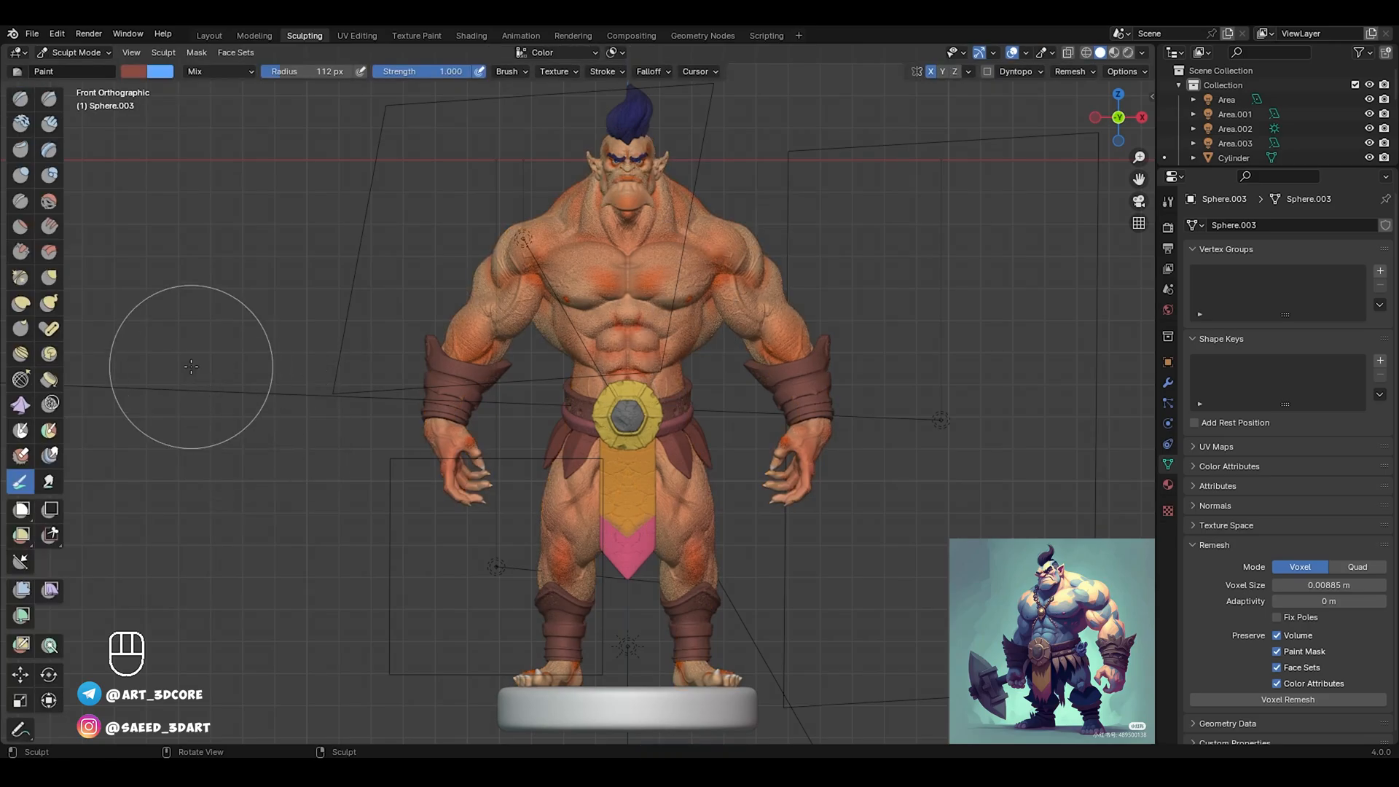
Set the Paint brush to pinkish red with hue 0.982, saturation 0.686 and value 1, and its radius to 74 px
{"action": "left_click", "coordinate": [135, 72]}
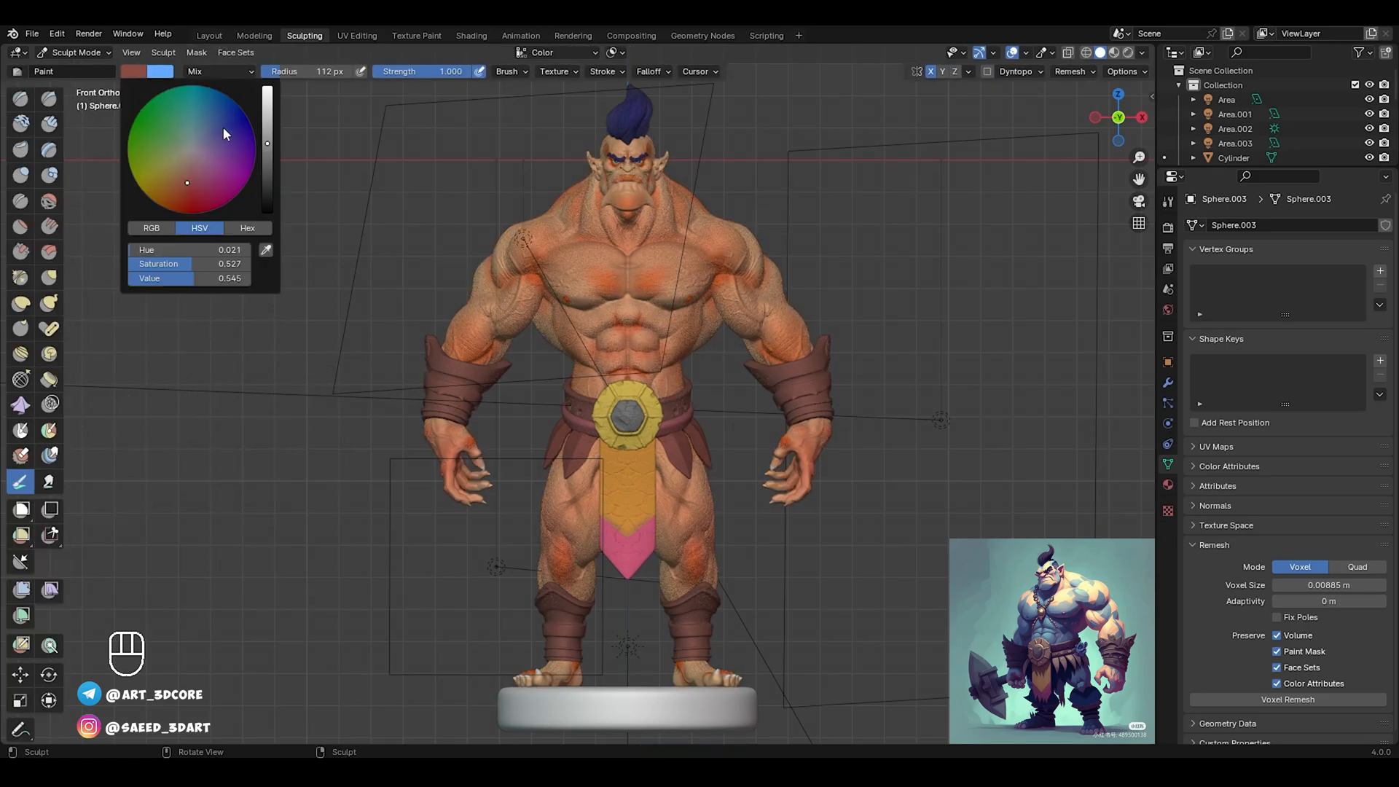
{"action": "left_click_drag", "start_coordinate": [266, 131], "coordinate": [271, 84]}
{"action": "left_click_drag", "start_coordinate": [193, 182], "coordinate": [197, 192]}
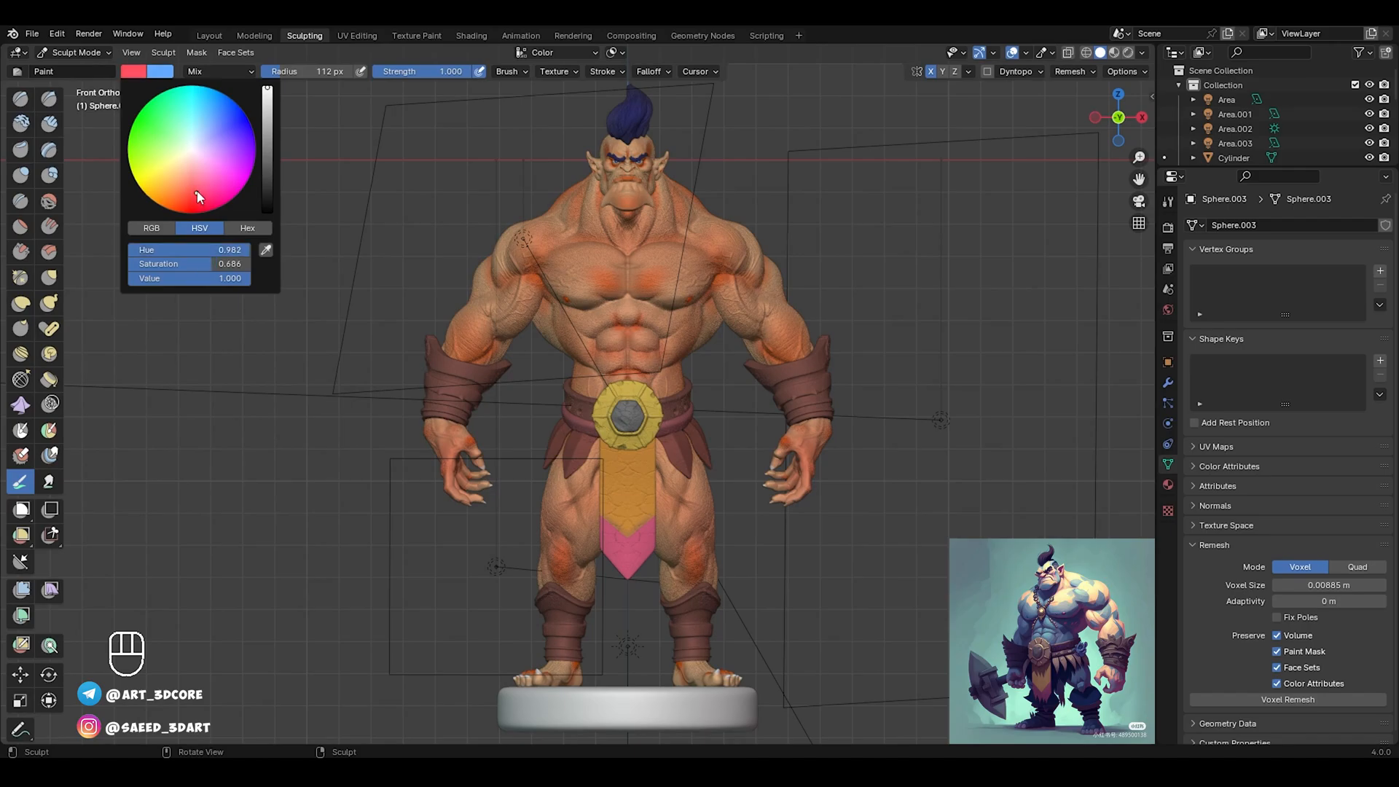
{"action": "key", "text": "f"}
{"action": "left_click", "coordinate": [721, 294]}
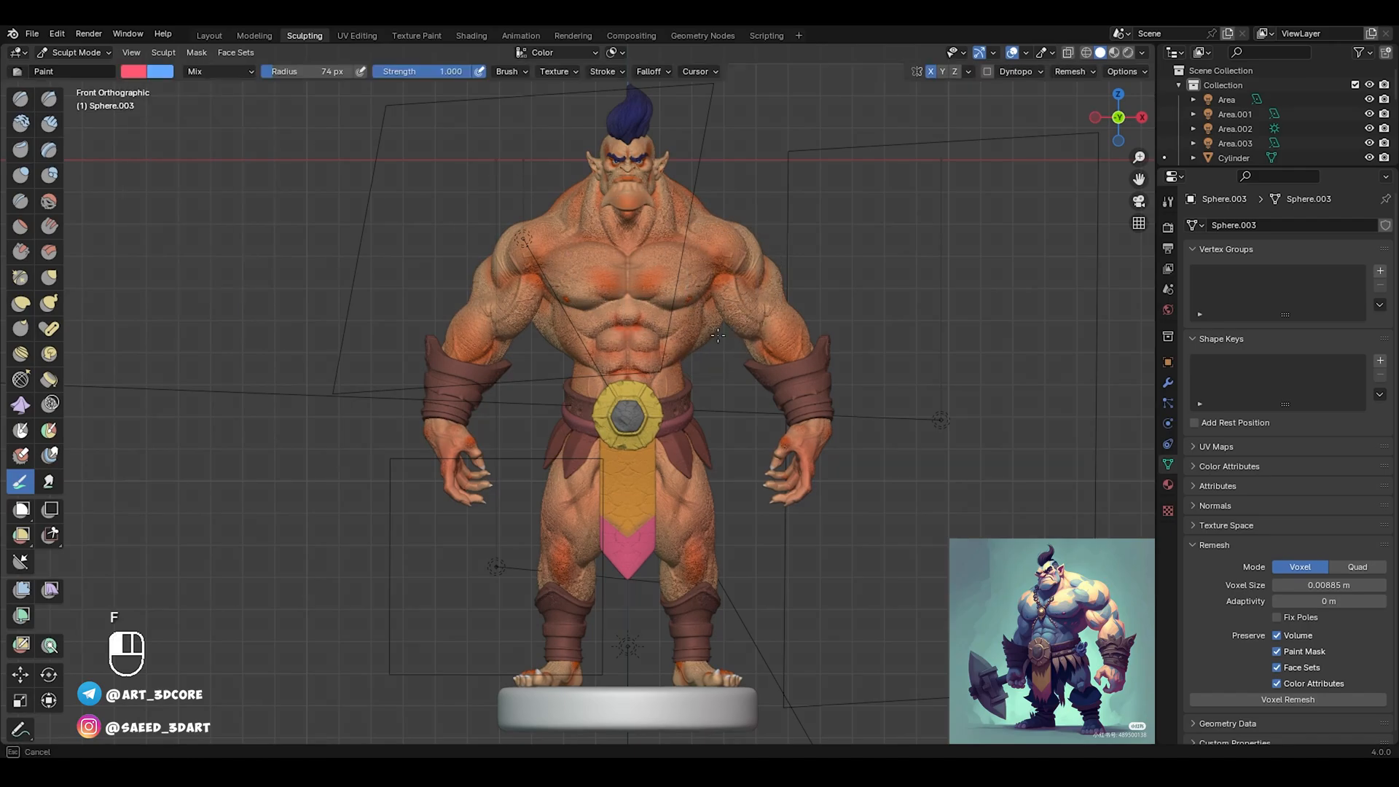
Paint pinkish red over the front of the ogre's body, covering the chest, abdomen, inner arms and hands
{"action": "scroll", "coordinate": [750, 283], "scroll_direction": "up", "scroll_amount": 4}
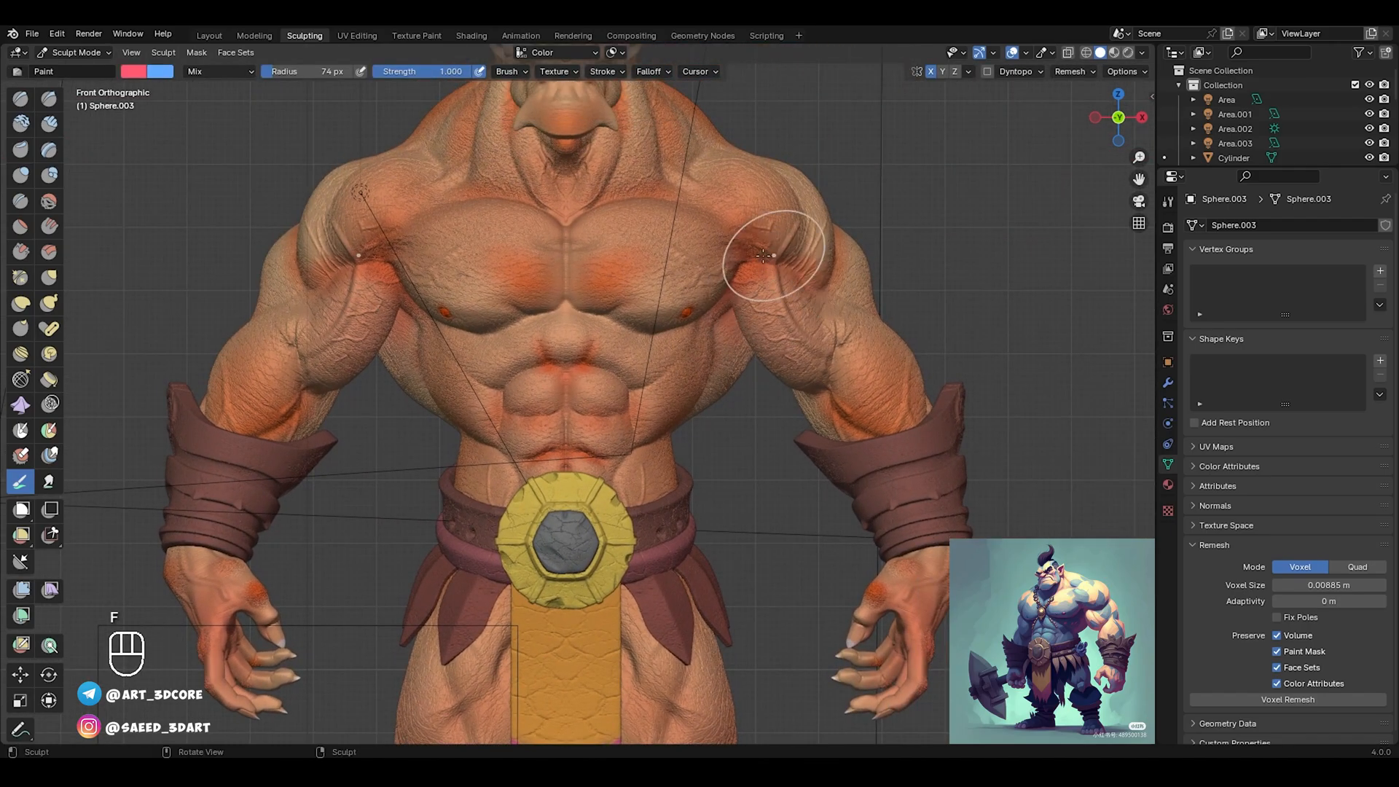
{"action": "mouse_move", "coordinate": [737, 300]}
{"action": "left_mouse_down"}
{"action": "mouse_move", "coordinate": [693, 250]}
{"action": "mouse_move", "coordinate": [487, 212]}
{"action": "mouse_move", "coordinate": [387, 160]}
{"action": "mouse_move", "coordinate": [292, 253]}
{"action": "left_mouse_up"}
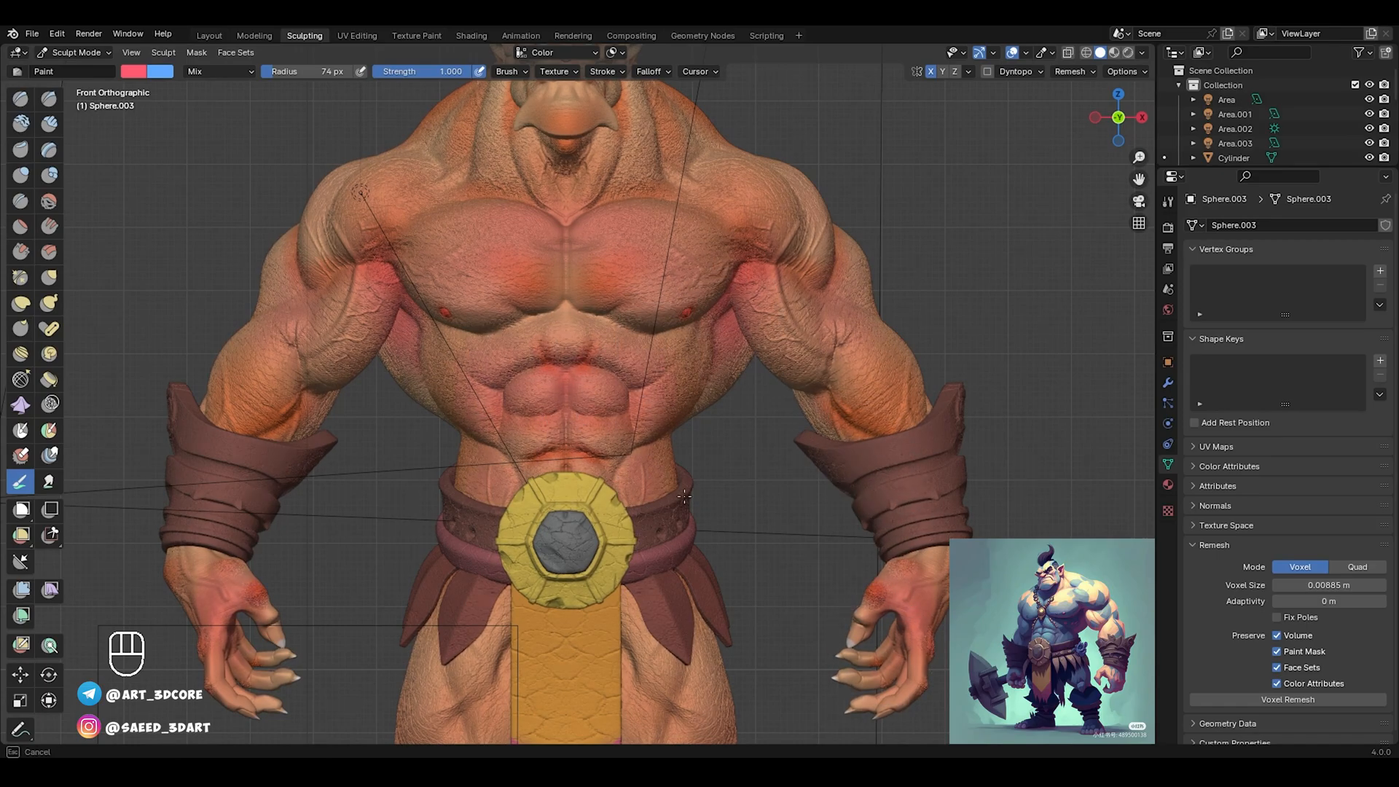
{"action": "mouse_move", "coordinate": [696, 464]}
{"action": "left_mouse_down", "text": "alt+shift"}
{"action": "mouse_move", "coordinate": [699, 418]}
{"action": "mouse_move", "coordinate": [729, 571]}
{"action": "left_mouse_up", "text": "alt+shift"}
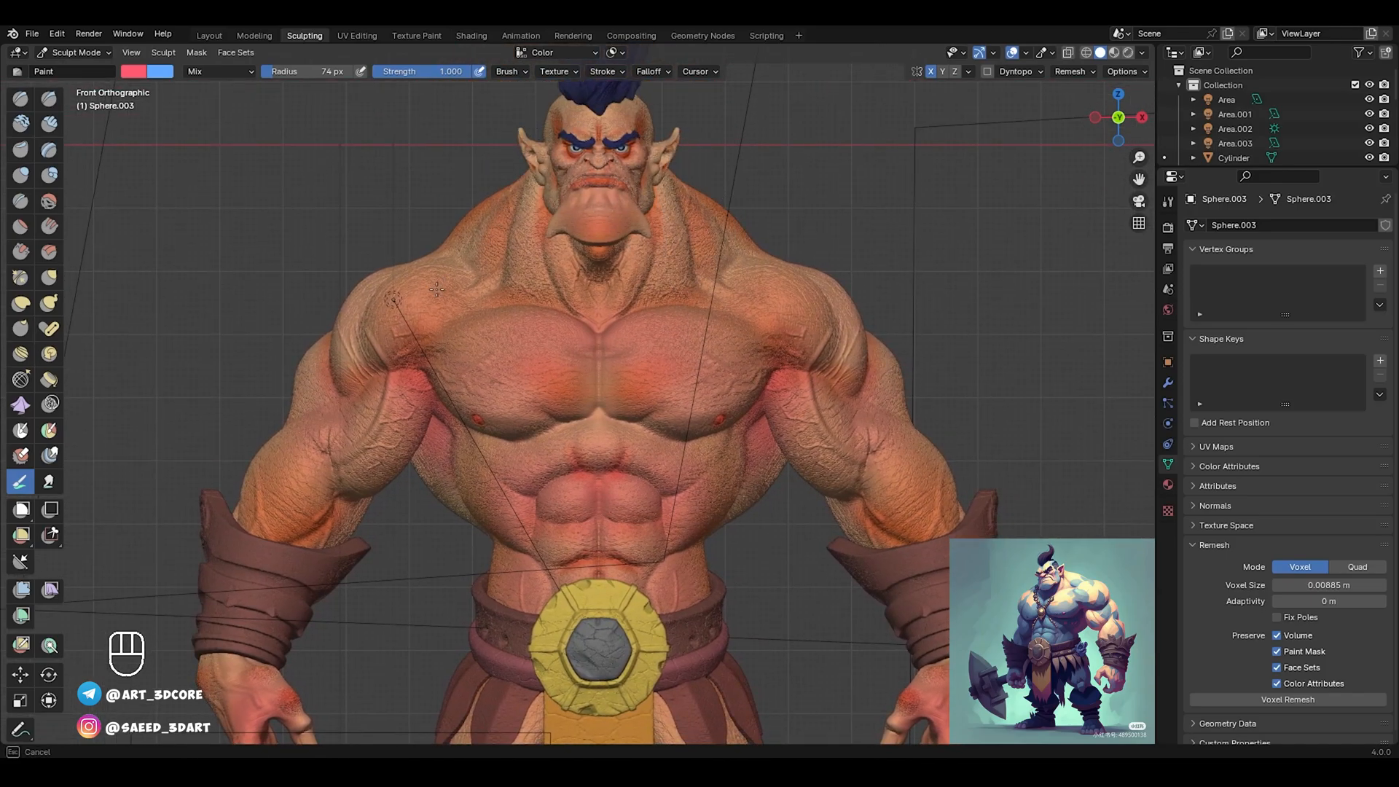
{"action": "left_click_drag", "start_coordinate": [686, 385], "coordinate": [653, 343], "text": "alt+shift"}
{"action": "left_click_drag", "start_coordinate": [653, 343], "coordinate": [663, 415], "text": "ctrl+alt"}
Paint pinkish red accents around the ogre's elbows, shoulders, back, hands and legs
{"action": "left_click_drag", "start_coordinate": [729, 315], "coordinate": [550, 332], "text": "alt"}
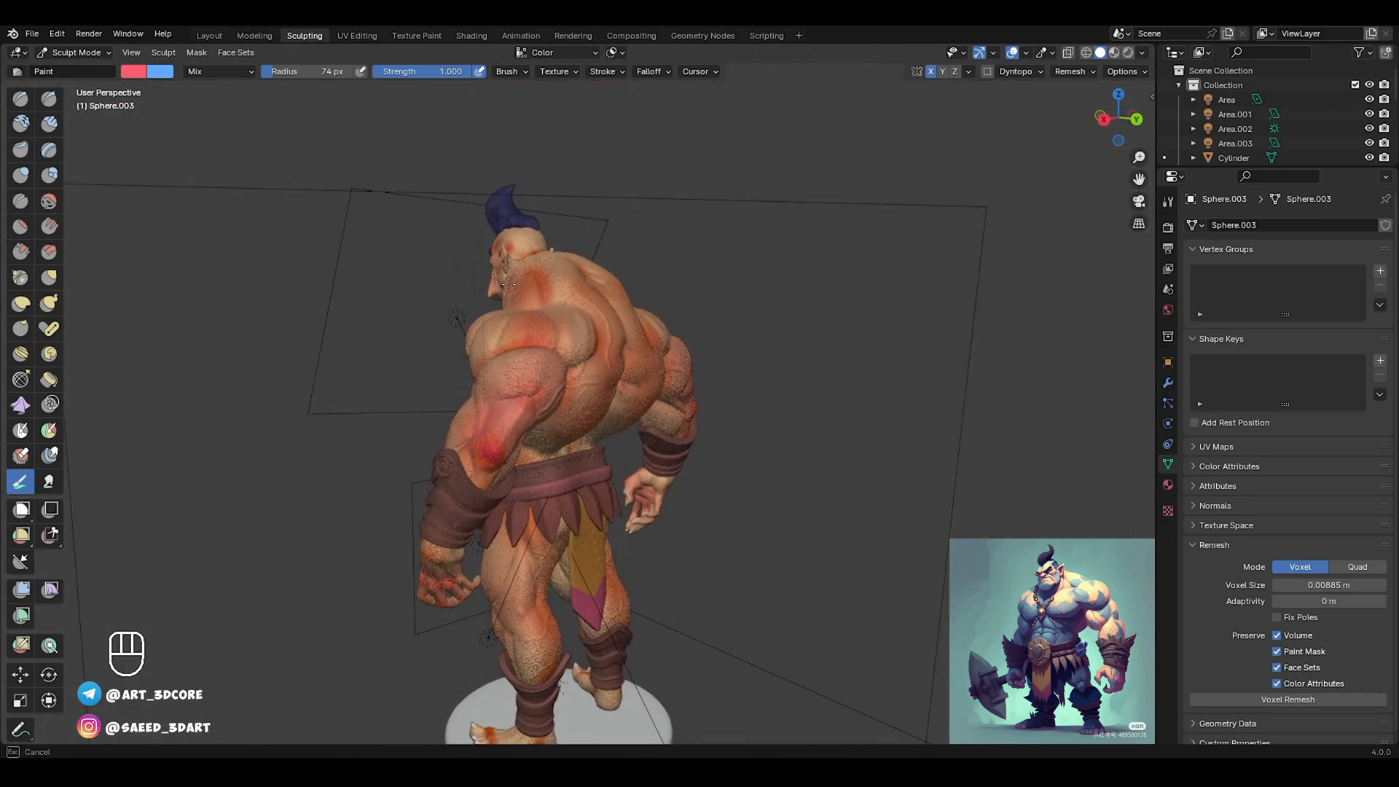
{"action": "left_click_drag", "start_coordinate": [657, 329], "coordinate": [579, 342], "text": "alt"}
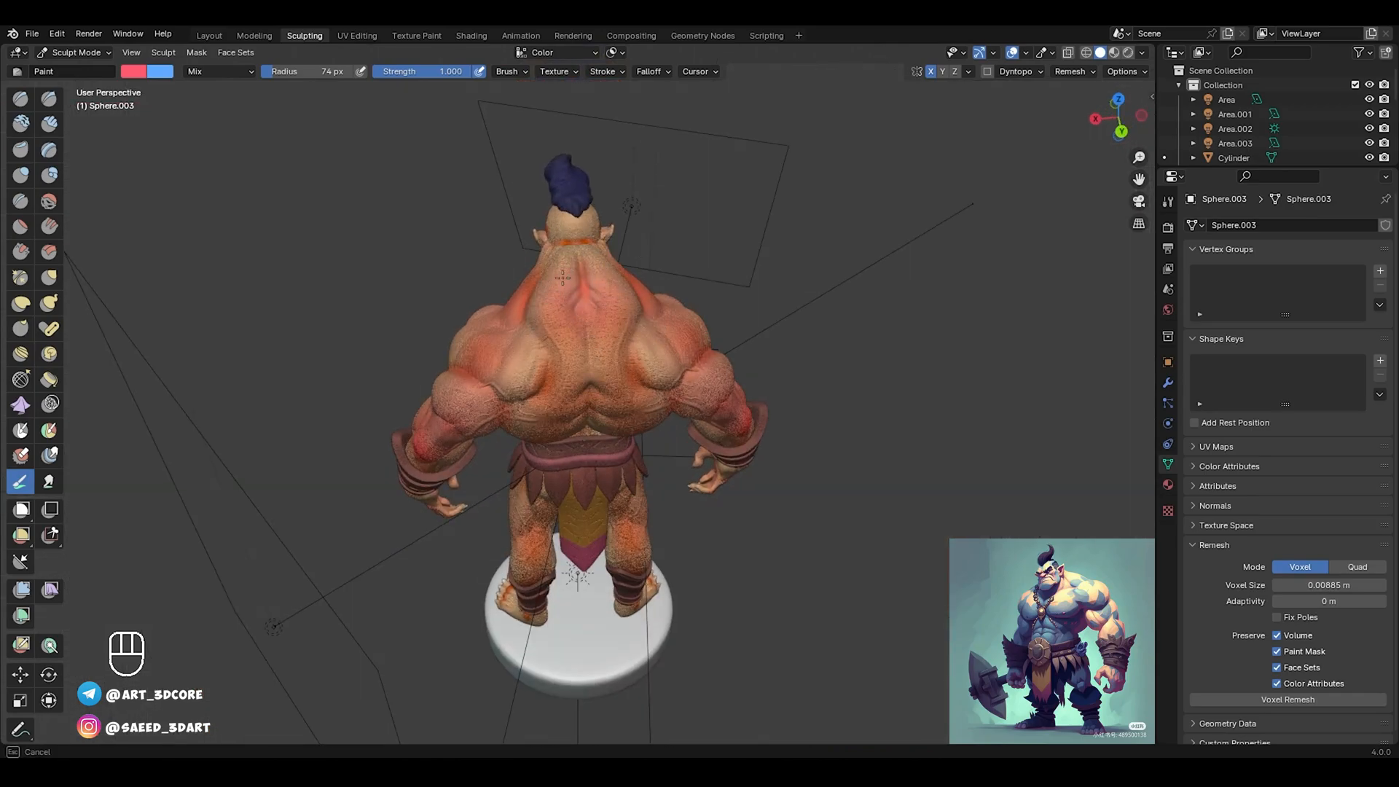
{"action": "left_click_drag", "start_coordinate": [637, 437], "coordinate": [623, 357], "text": "alt"}
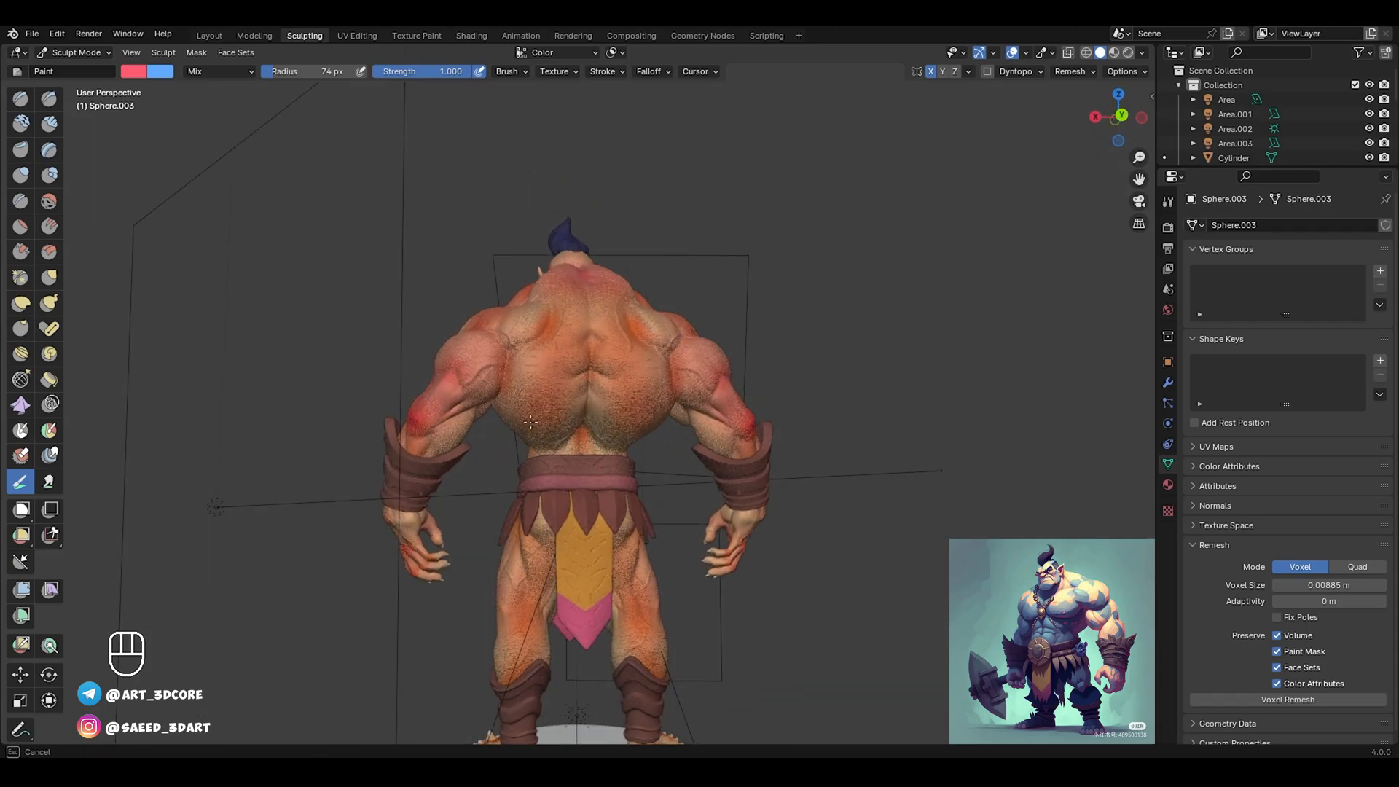
{"action": "left_click_drag", "start_coordinate": [509, 415], "coordinate": [484, 412], "text": "alt"}
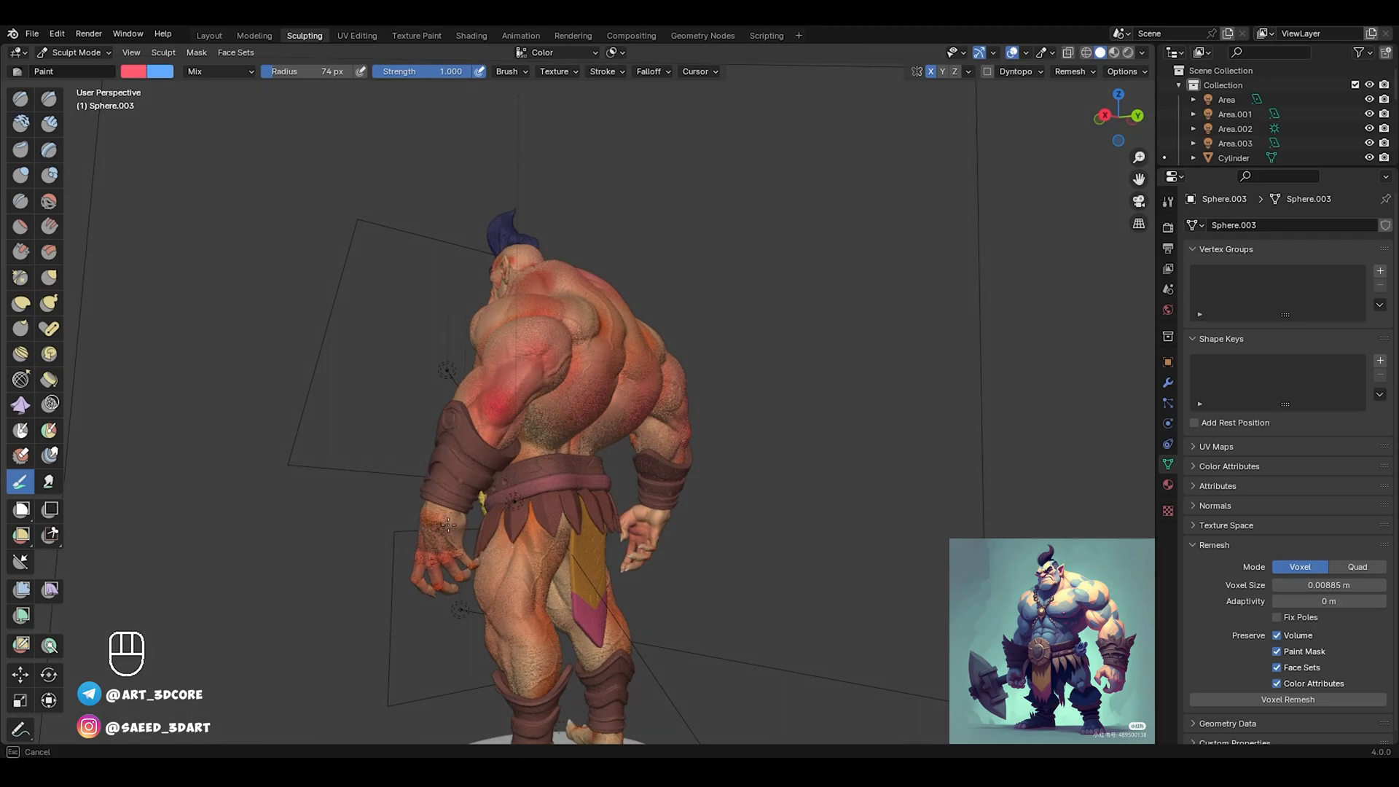
{"action": "mouse_move", "coordinate": [446, 530]}
{"action": "left_mouse_down", "text": "alt"}
{"action": "mouse_move", "coordinate": [575, 562]}
{"action": "mouse_move", "coordinate": [592, 514]}
{"action": "left_mouse_up", "text": "alt"}
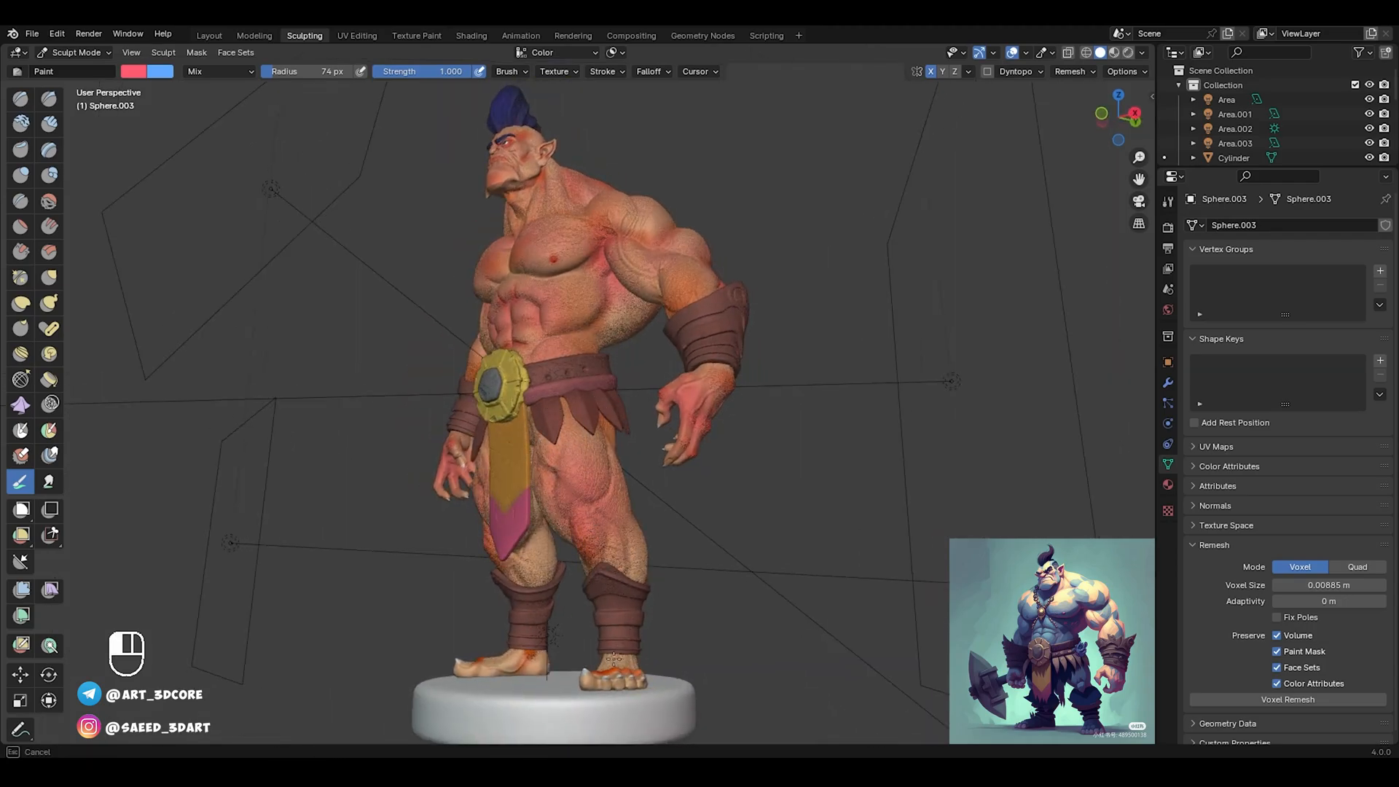
{"action": "left_click_drag", "start_coordinate": [516, 562], "coordinate": [532, 515], "text": "alt"}
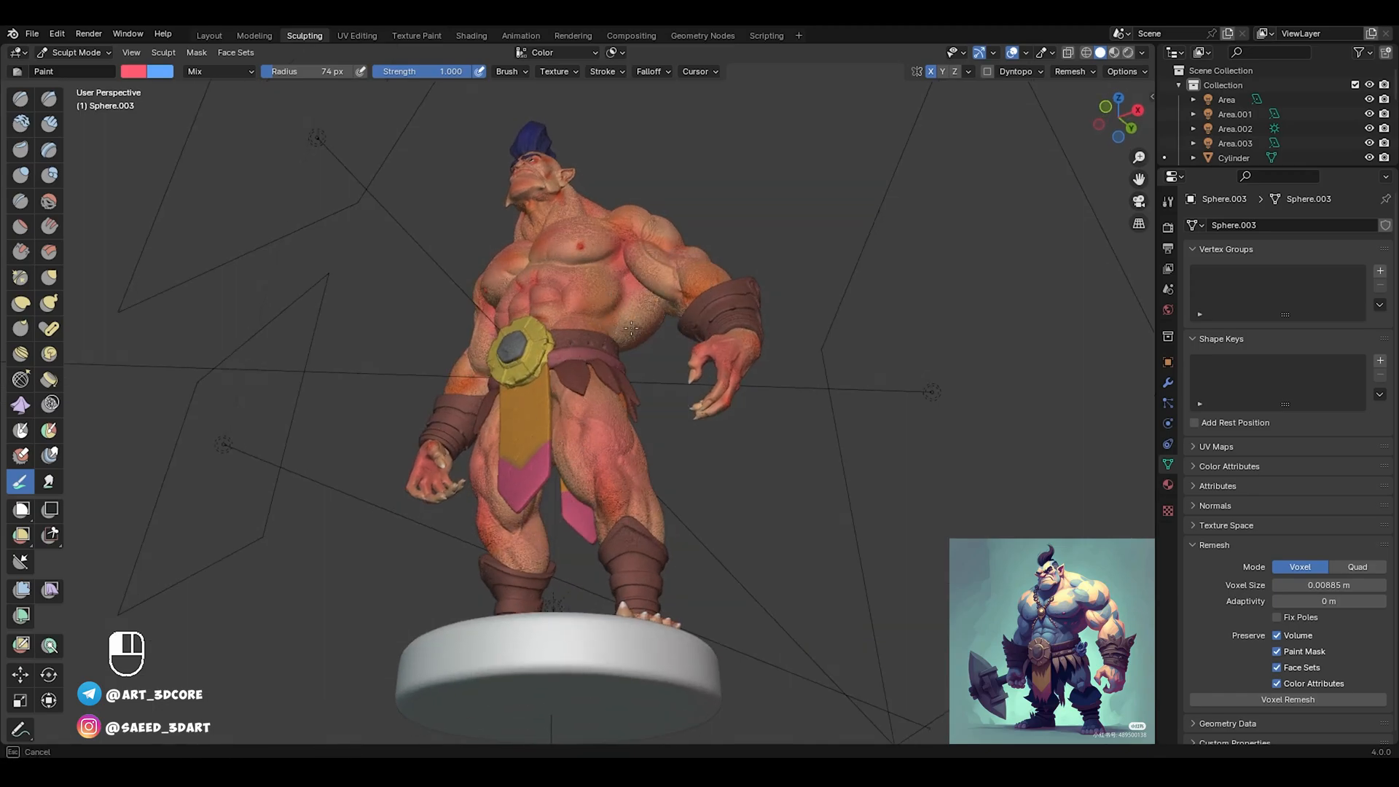
{"action": "left_click_drag", "start_coordinate": [526, 404], "coordinate": [636, 447], "text": "alt"}
Check the repainted ogre in rendered shading and return the viewport to solid shading
{"action": "key", "text": "z"}
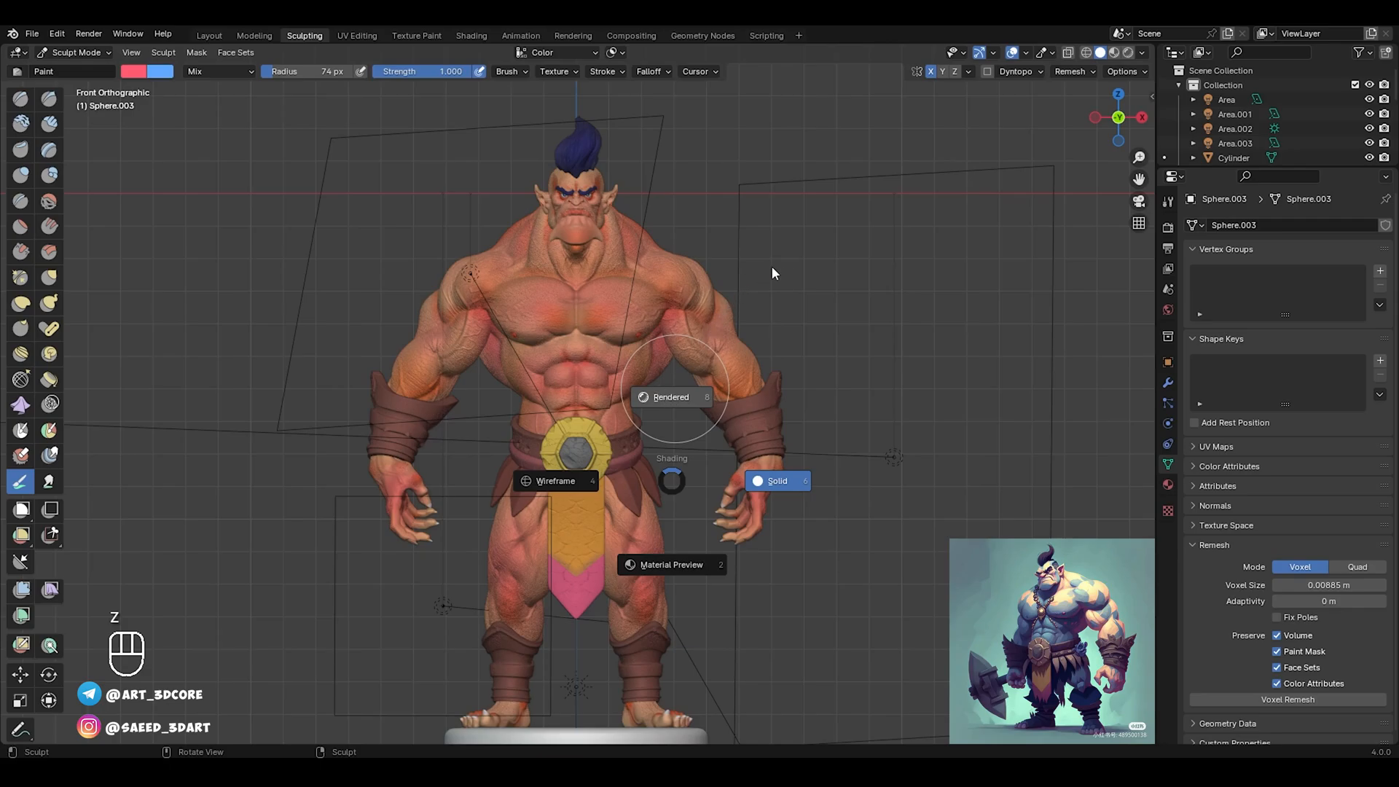
{"action": "left_click", "coordinate": [734, 309]}
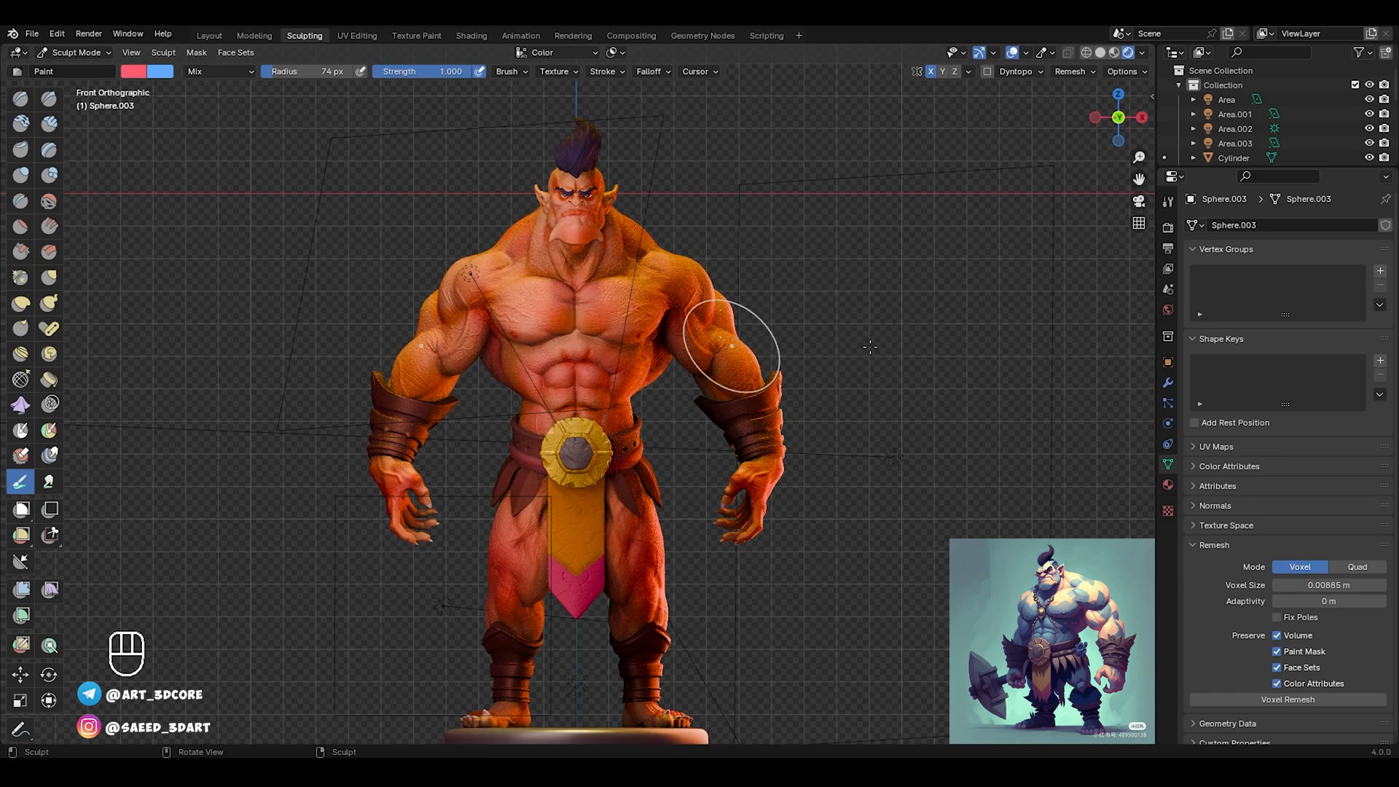
{"action": "key", "text": "z"}
{"action": "left_click", "coordinate": [977, 350]}
Switch to Object Mode and bring up the ogre body's material nodes in the Shading workspace
{"action": "key", "text": "ctrl+Tab"}
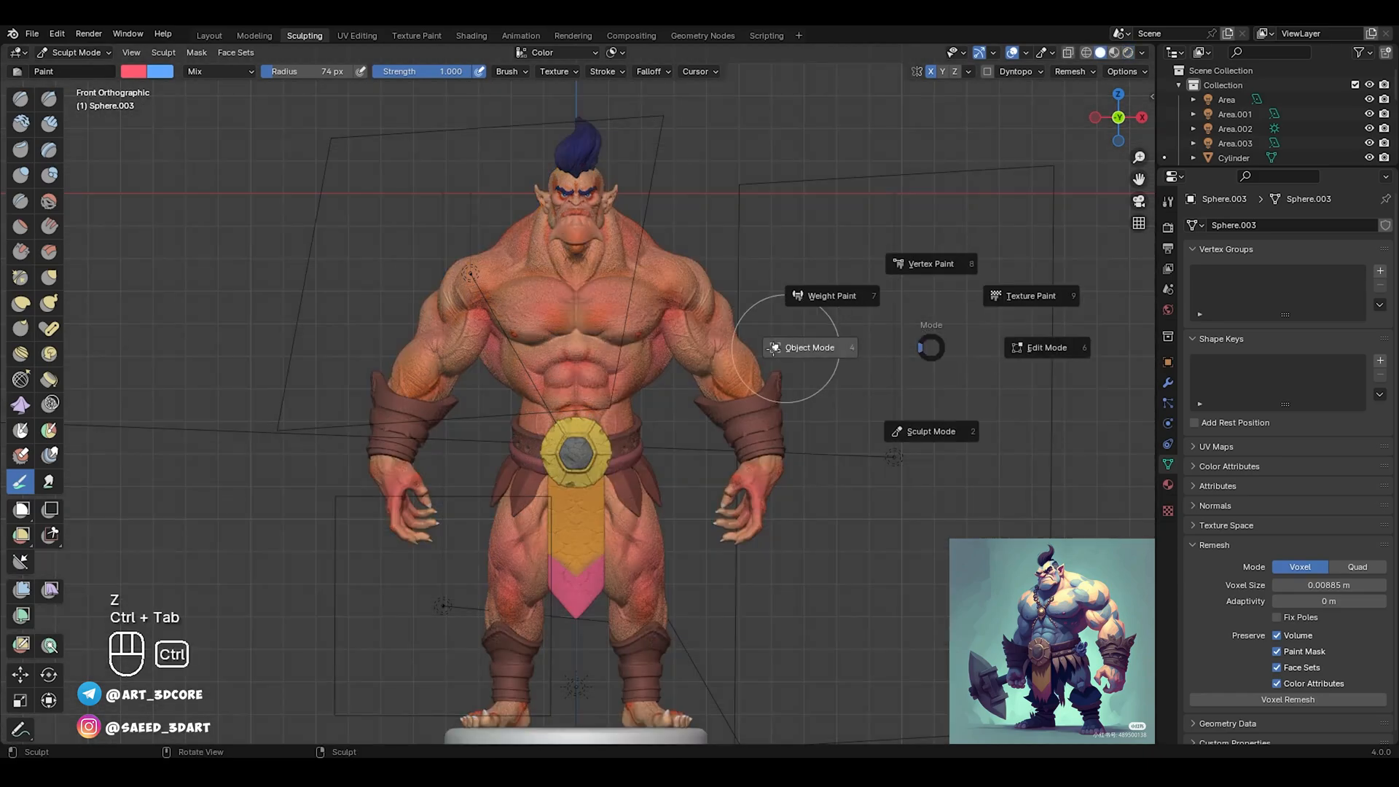
{"action": "key", "text": "4"}
{"action": "left_click", "coordinate": [890, 463]}
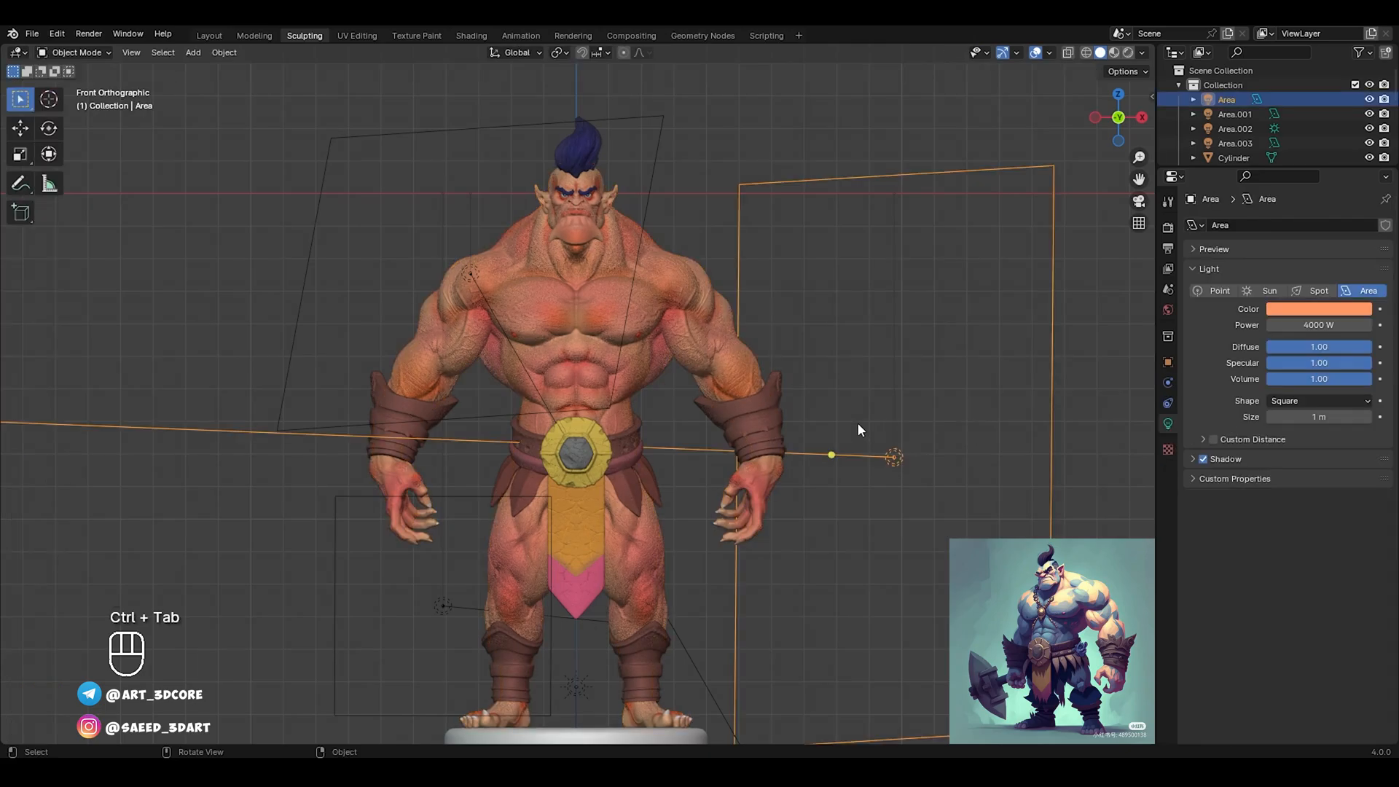
{"action": "left_click", "coordinate": [470, 36]}
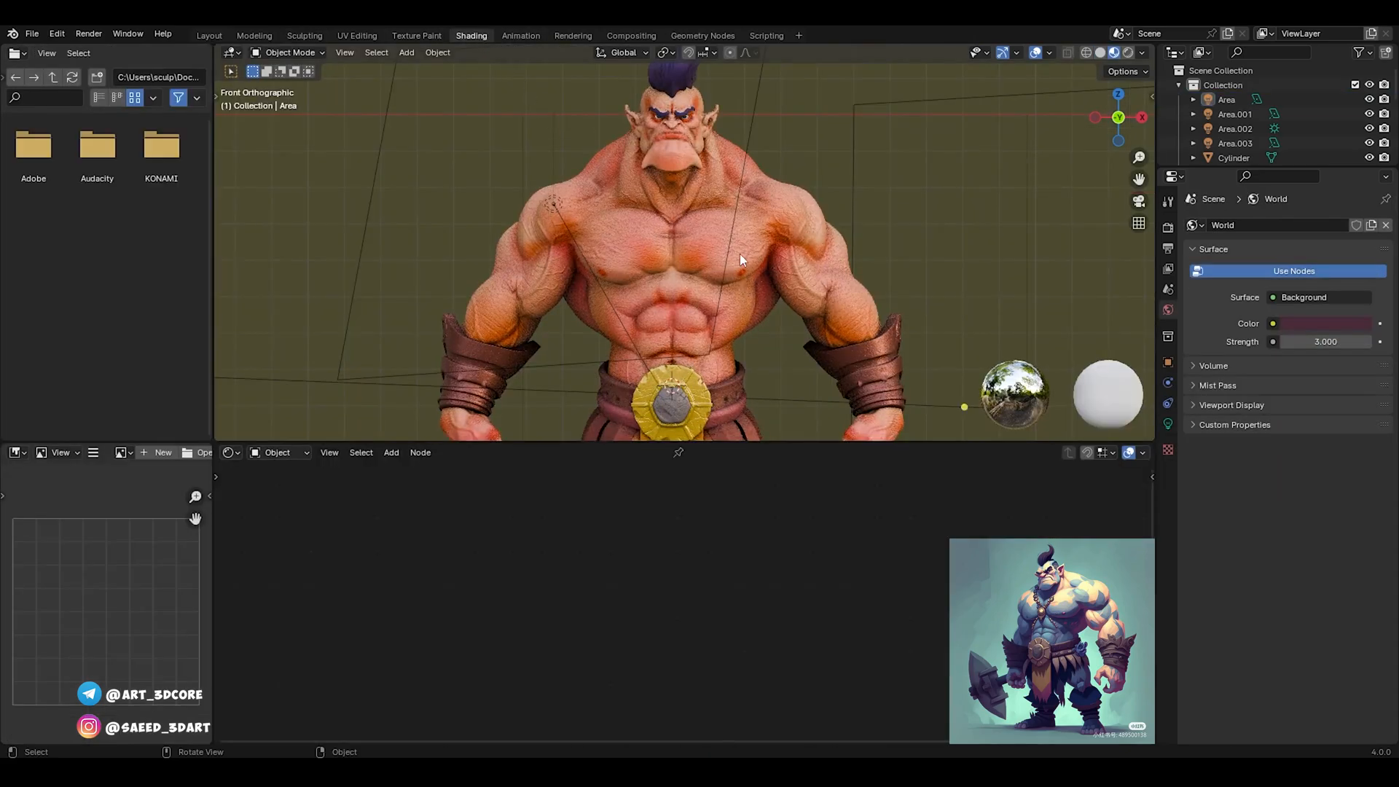
{"action": "scroll", "coordinate": [740, 260], "scroll_direction": "down", "scroll_amount": 2}
{"action": "middle_click_drag", "start_coordinate": [745, 303], "coordinate": [627, 295], "text": "shift"}
{"action": "left_click", "coordinate": [641, 329]}
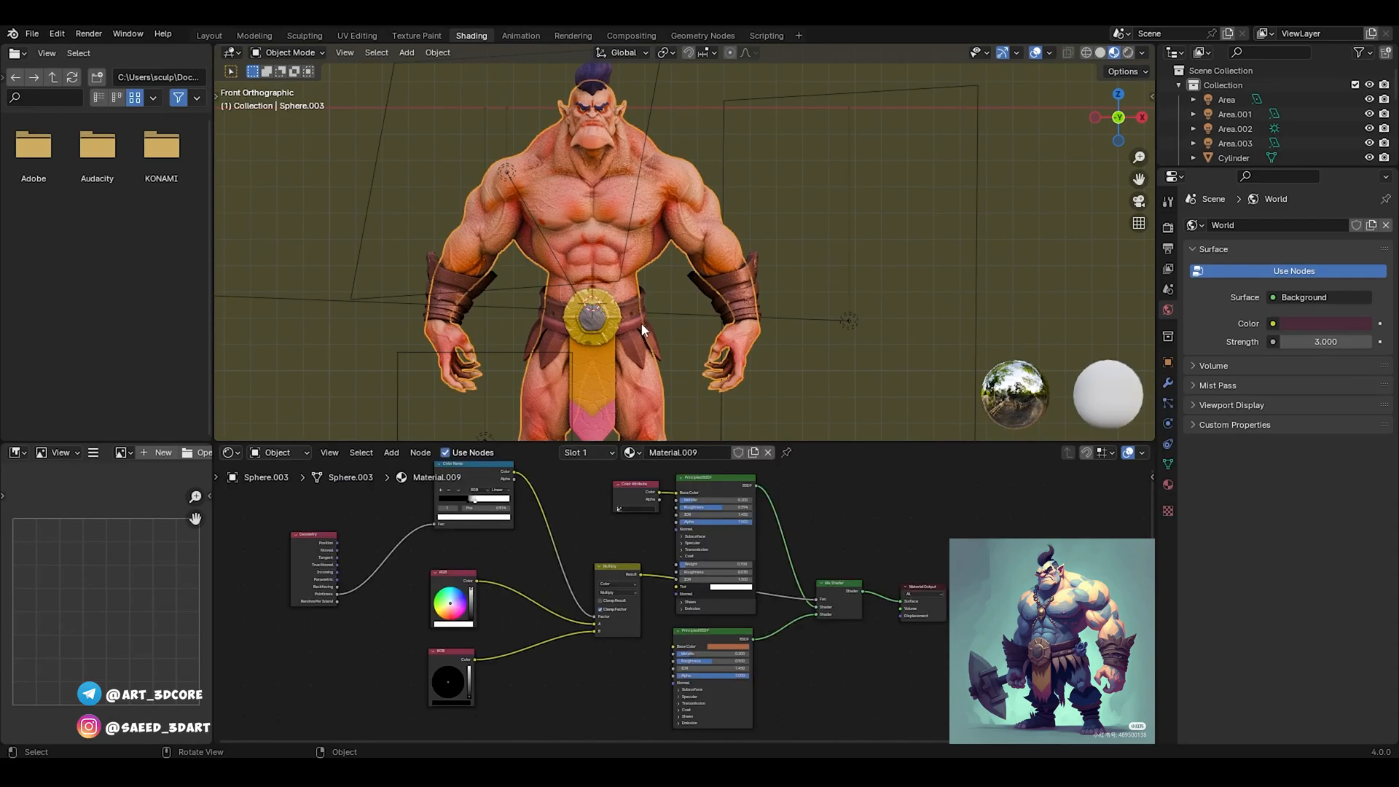
Try a crimson base color on the lower Principled BSDF of the body material
{"action": "right_click", "coordinate": [685, 456]}
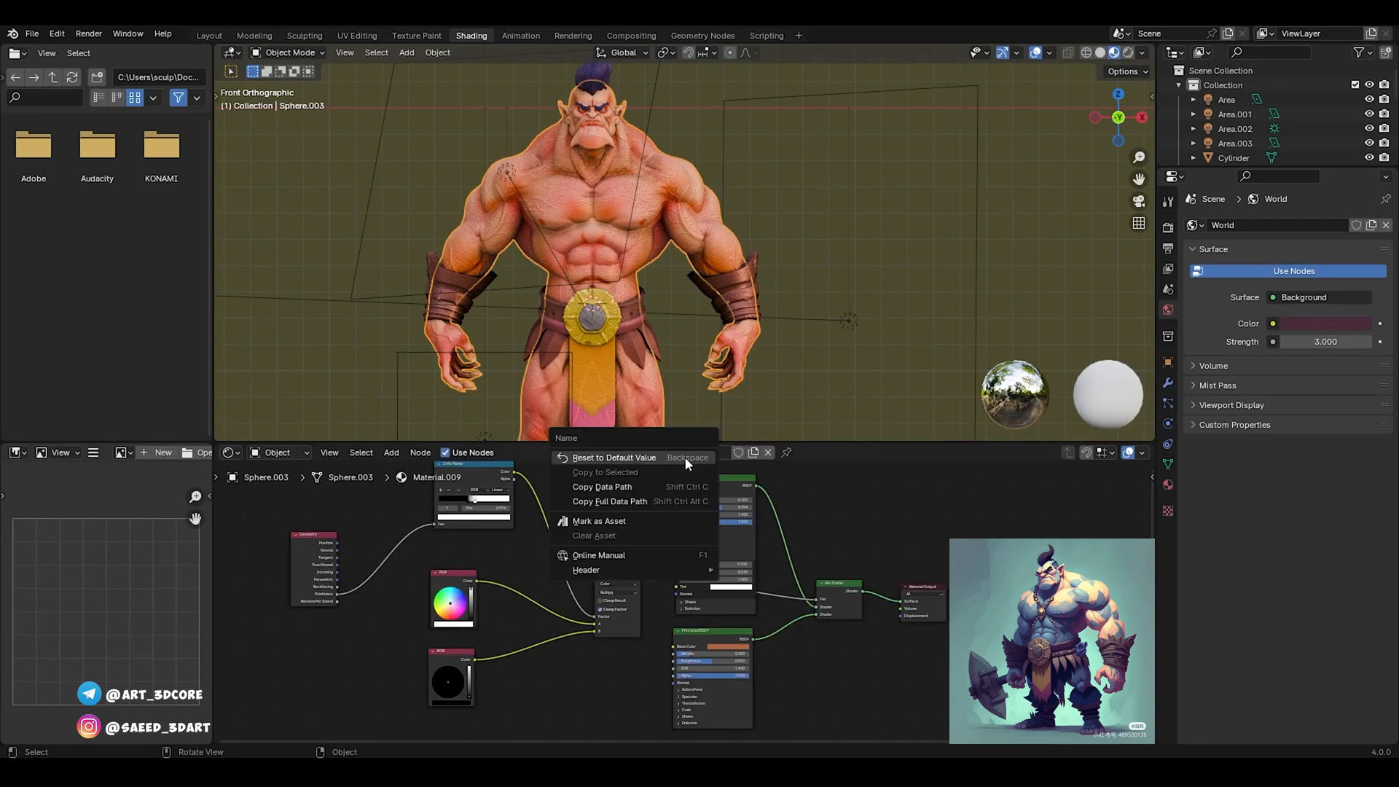
{"action": "left_click", "coordinate": [740, 646]}
{"action": "left_click", "coordinate": [743, 591]}
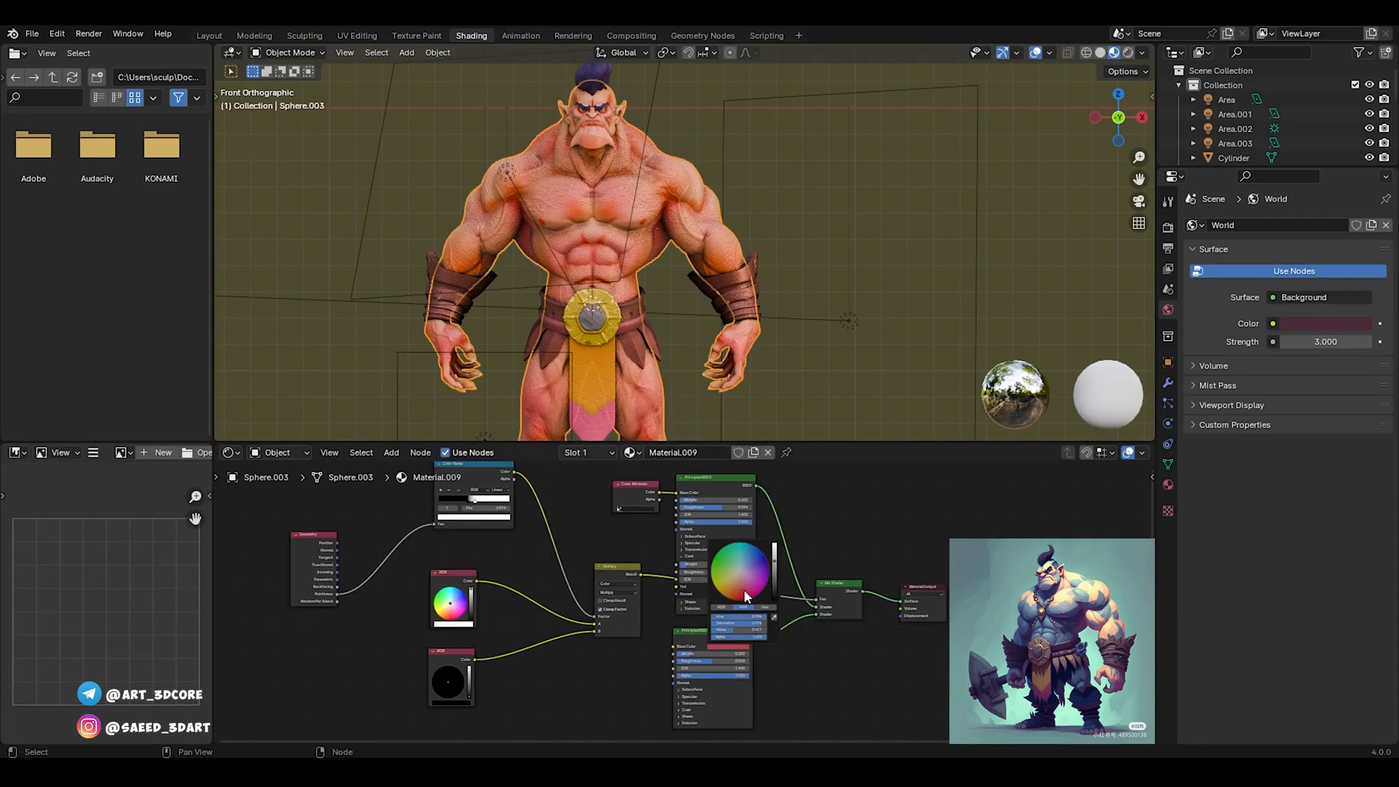
{"action": "left_click_drag", "start_coordinate": [751, 602], "coordinate": [753, 598]}
{"action": "scroll", "coordinate": [781, 668], "scroll_direction": "up", "scroll_amount": 3}
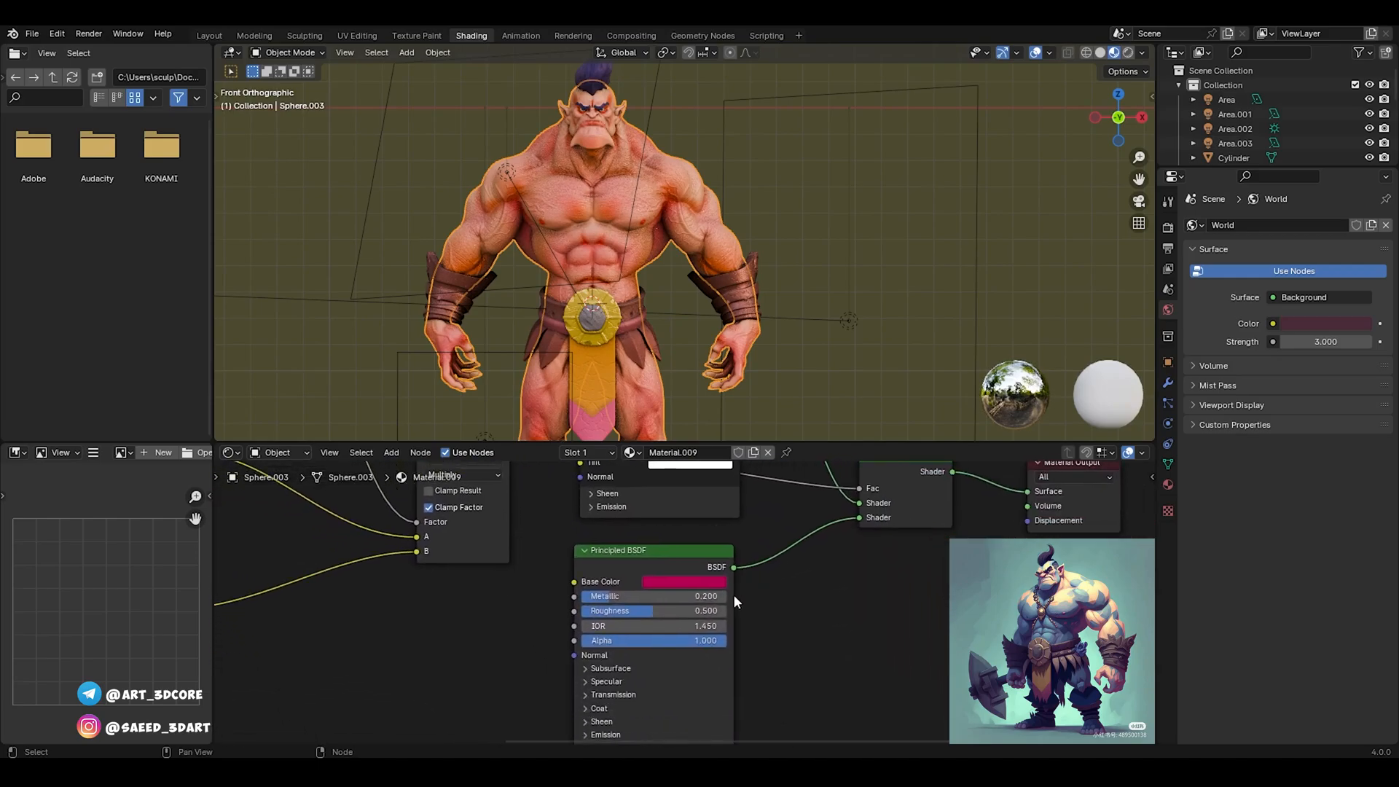
{"action": "scroll", "coordinate": [735, 599], "scroll_direction": "up", "scroll_amount": 1}
{"action": "scroll", "coordinate": [721, 609], "scroll_direction": "up", "scroll_amount": 1}
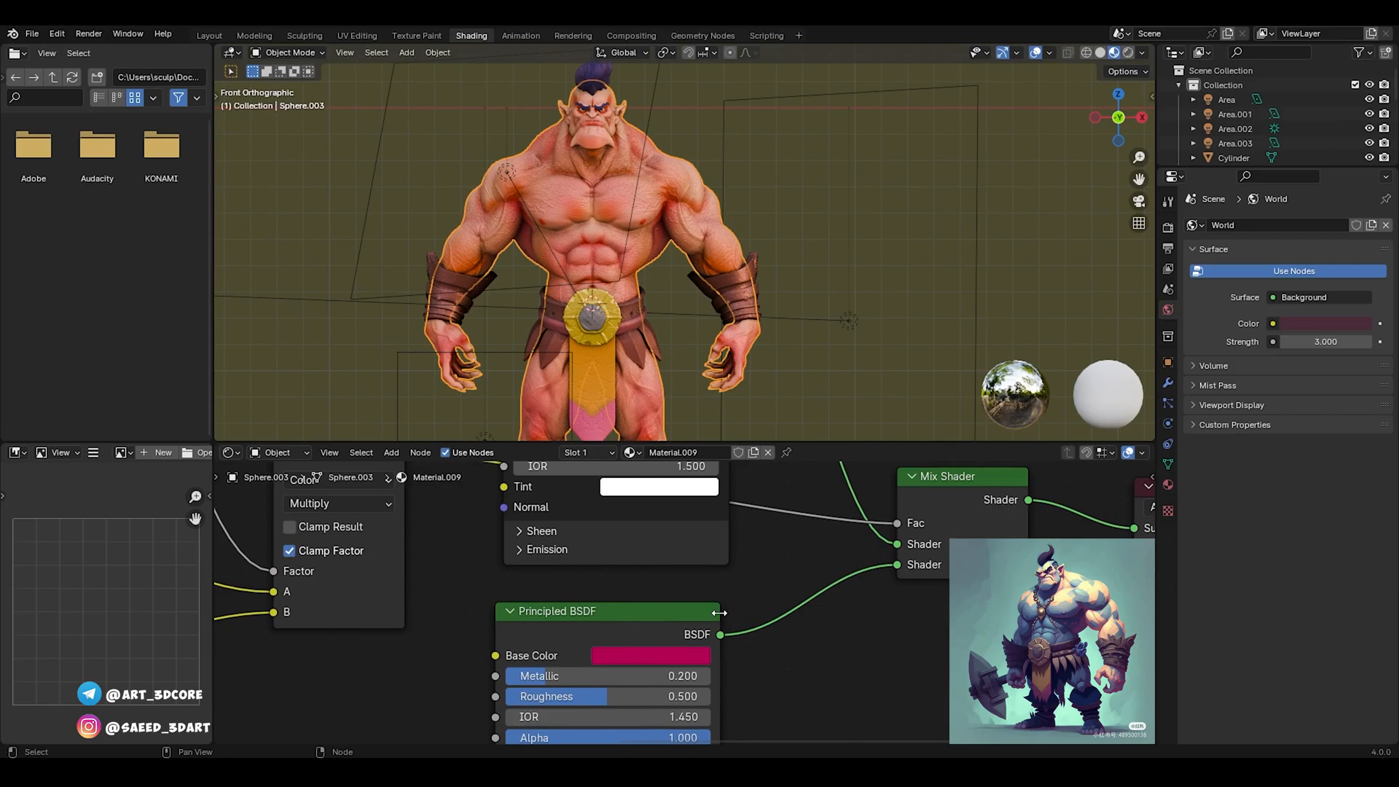
{"action": "left_click", "coordinate": [692, 657]}
{"action": "mouse_move", "coordinate": [777, 395]}
{"action": "left_mouse_down"}
{"action": "mouse_move", "coordinate": [780, 362]}
{"action": "mouse_move", "coordinate": [779, 522]}
{"action": "mouse_move", "coordinate": [780, 364]}
{"action": "mouse_move", "coordinate": [780, 437]}
{"action": "mouse_move", "coordinate": [783, 421]}
{"action": "left_mouse_up"}
Collapse the Coat settings of the upper Principled BSDF node
{"action": "middle_click_drag", "start_coordinate": [855, 628], "coordinate": [788, 689], "text": "ctrl"}
{"action": "middle_click_drag", "start_coordinate": [777, 599], "coordinate": [753, 549]}
{"action": "left_click", "coordinate": [628, 590]}
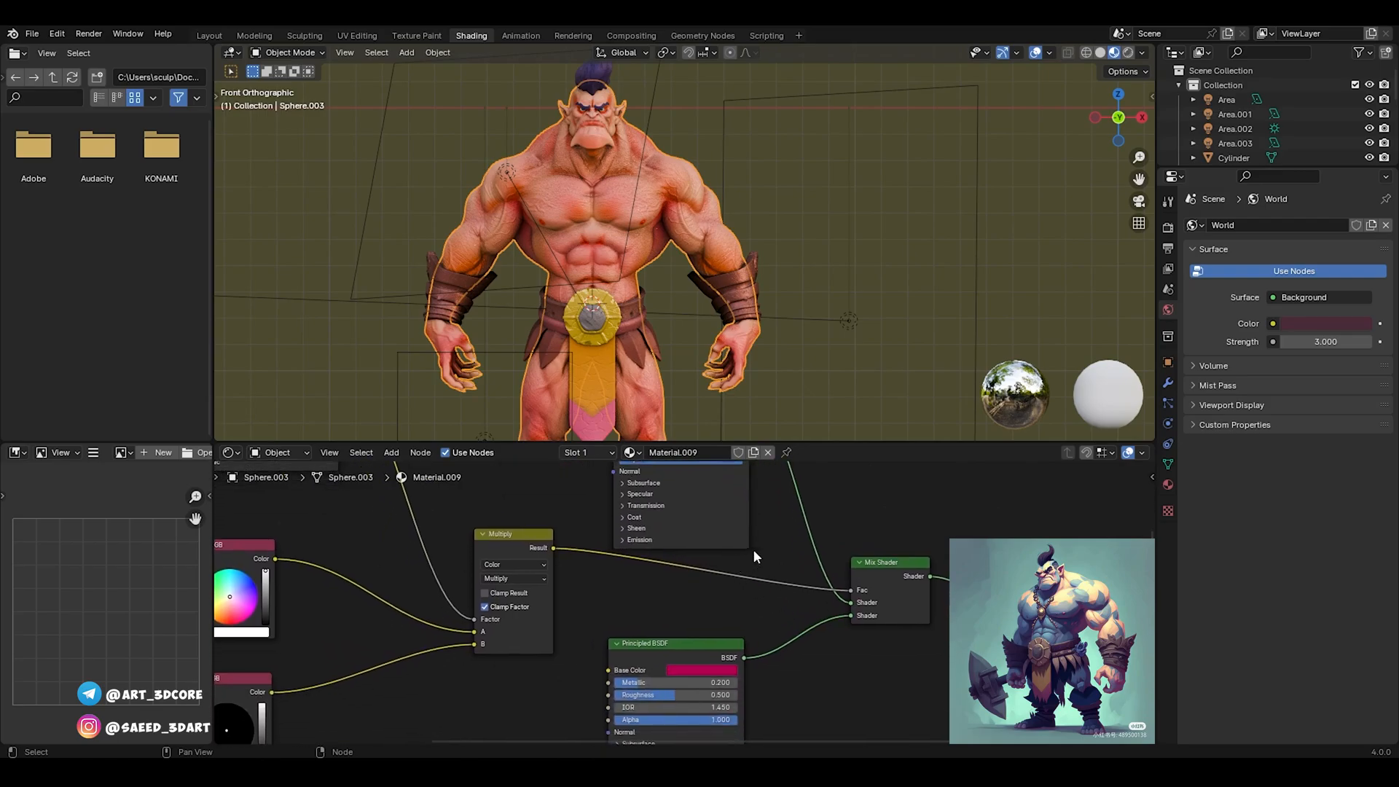
{"action": "scroll", "coordinate": [743, 583], "scroll_direction": "down", "scroll_amount": 3}
{"action": "middle_click_drag", "start_coordinate": [721, 605], "coordinate": [704, 631]}
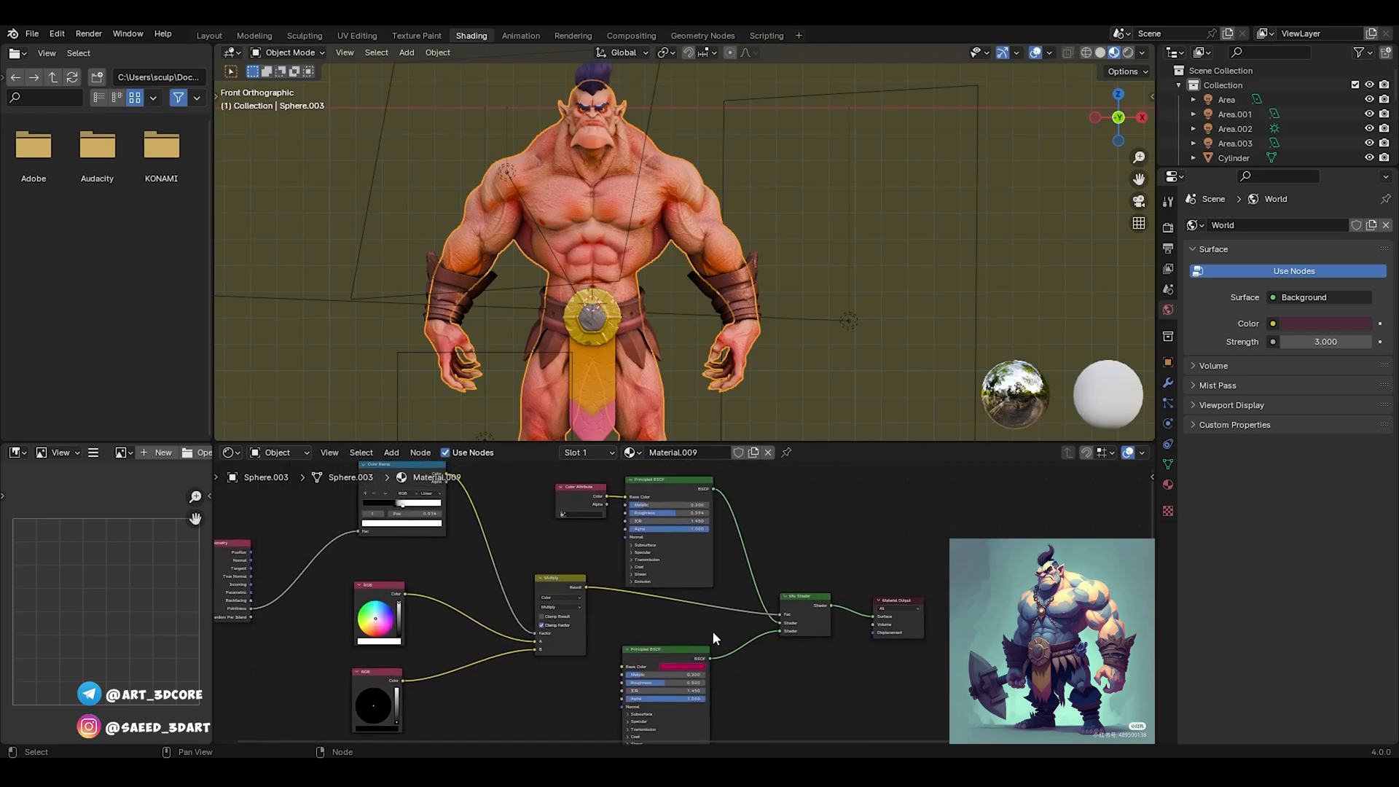
{"action": "middle_click_drag", "start_coordinate": [711, 596], "coordinate": [712, 627]}
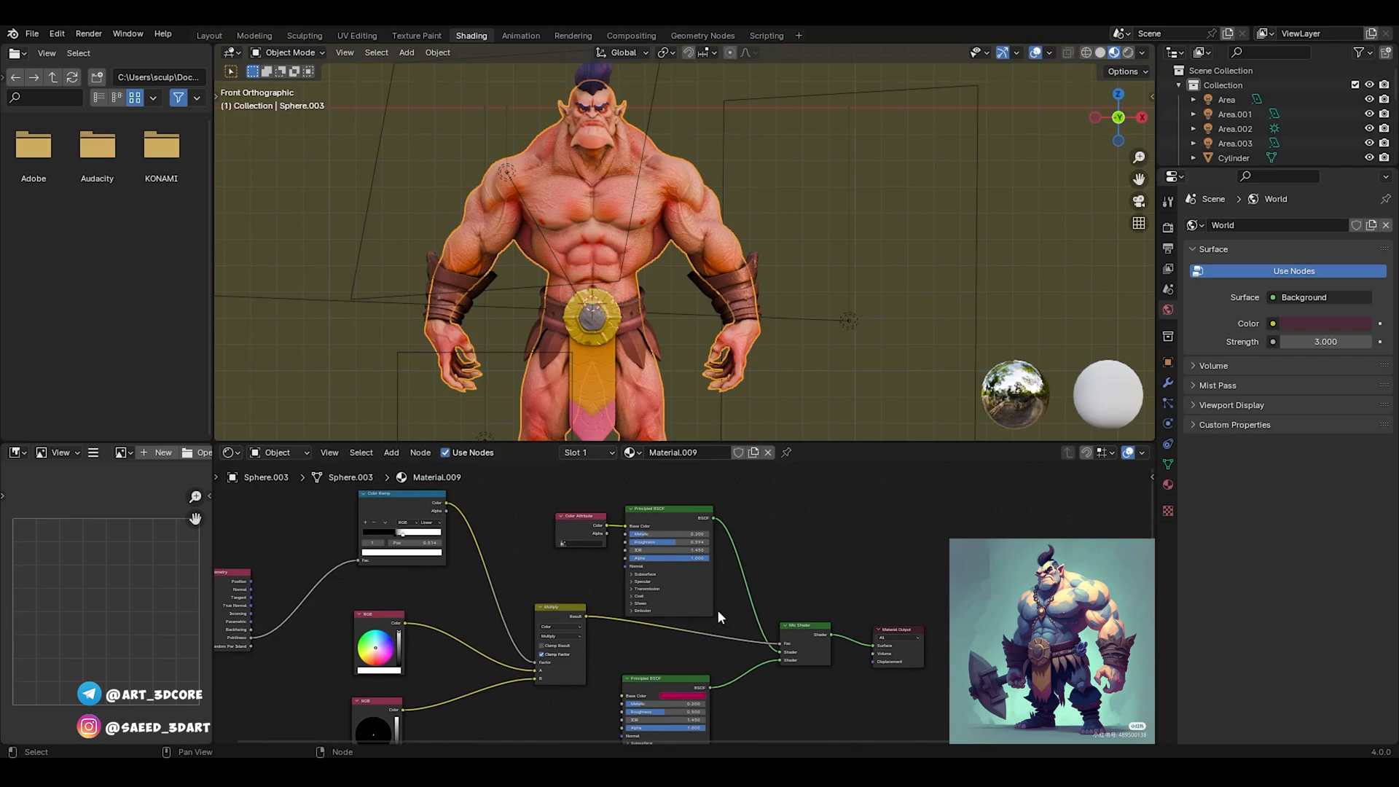
Try the lower Principled BSDF's base color as bright pink, then as orange with hue 0.031, saturation 0.903 and value 1
{"action": "left_click", "coordinate": [693, 694]}
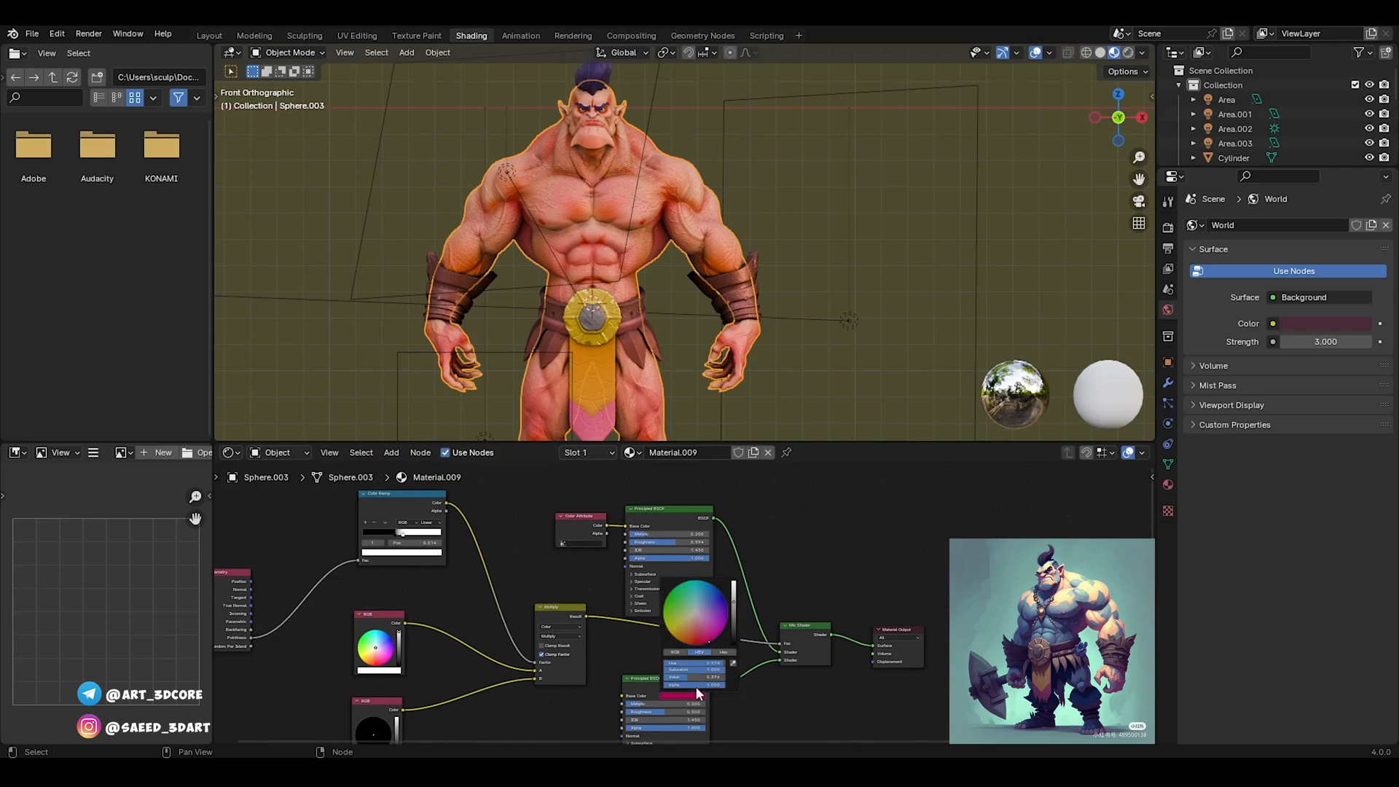
{"action": "left_click_drag", "start_coordinate": [734, 602], "coordinate": [734, 582]}
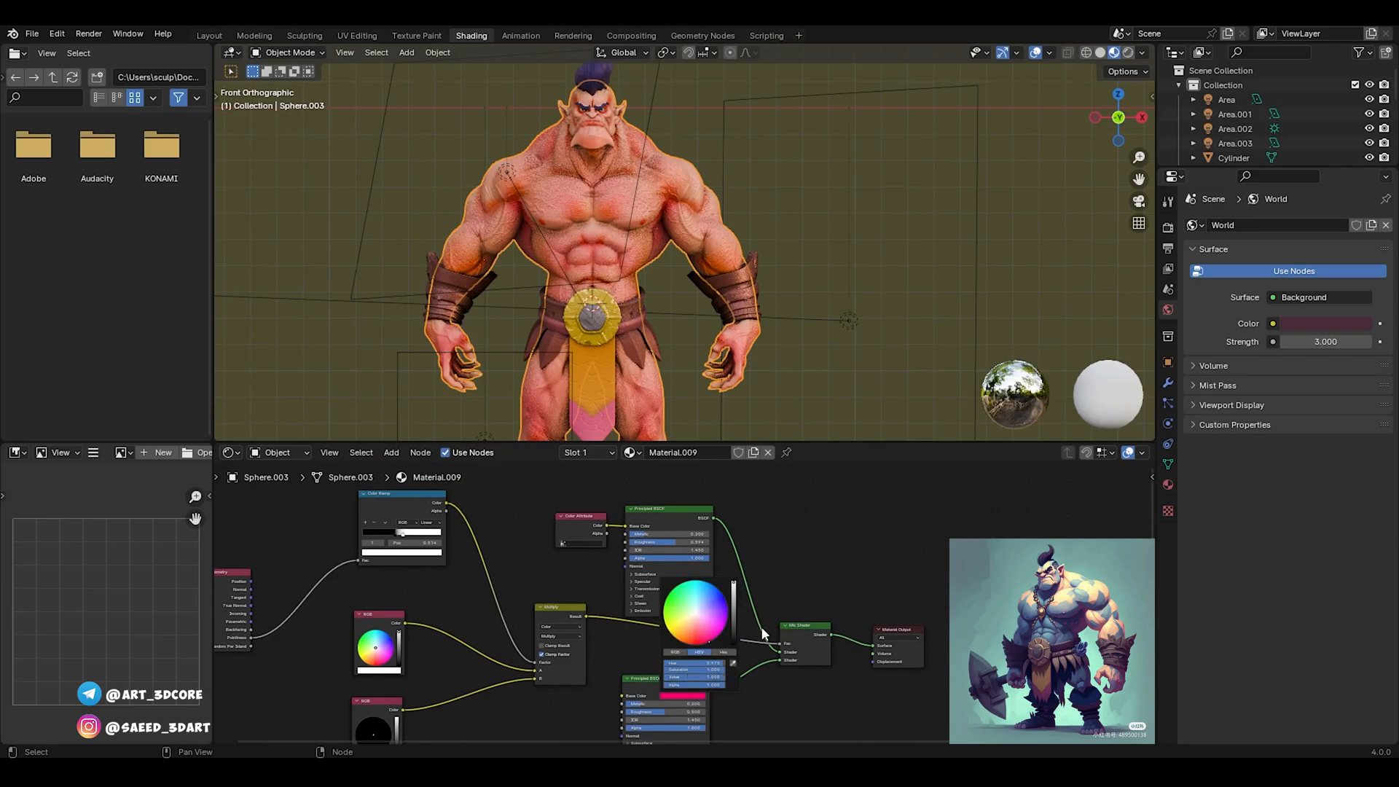
{"action": "middle_click_drag", "start_coordinate": [770, 683], "coordinate": [786, 601]}
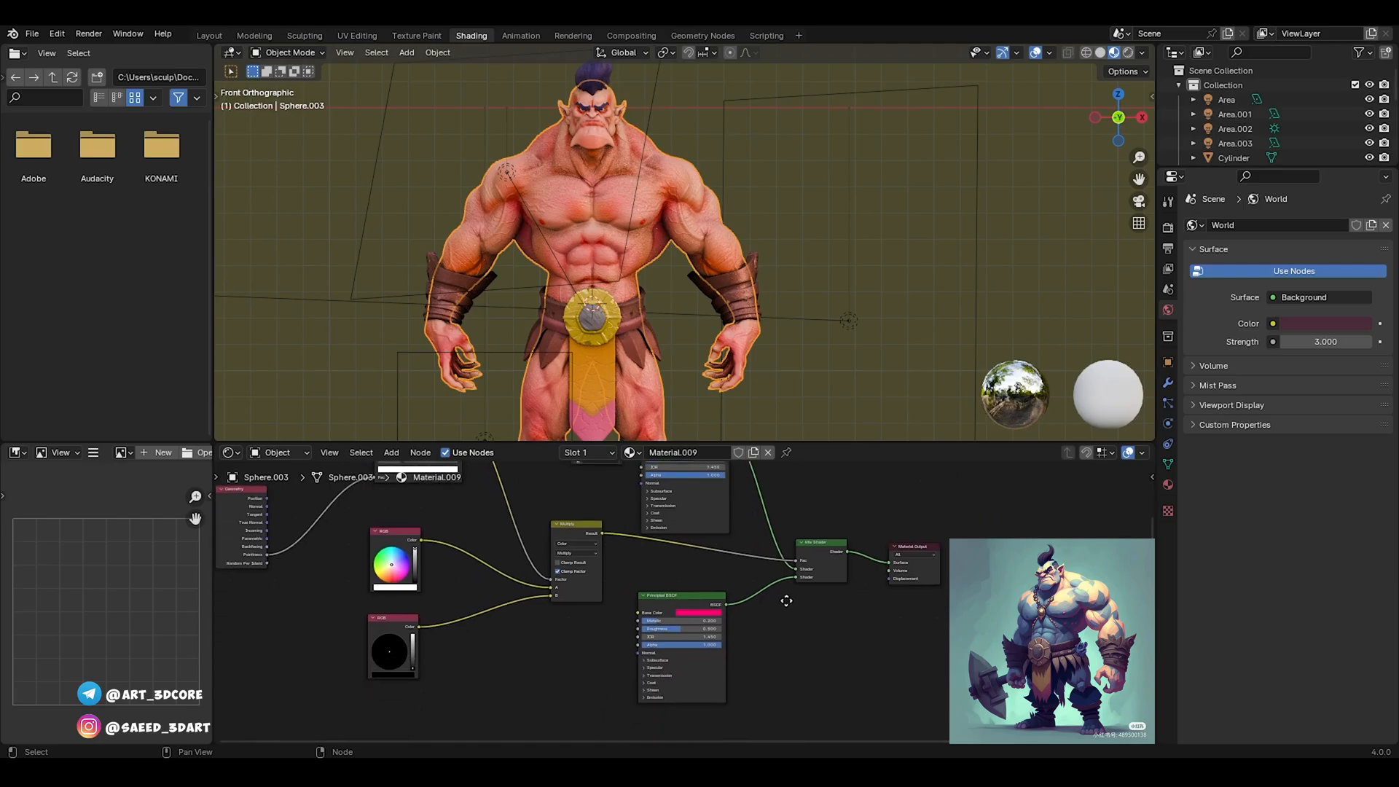
{"action": "scroll", "coordinate": [786, 600], "scroll_direction": "up", "scroll_amount": 3}
{"action": "left_click", "coordinate": [749, 594]}
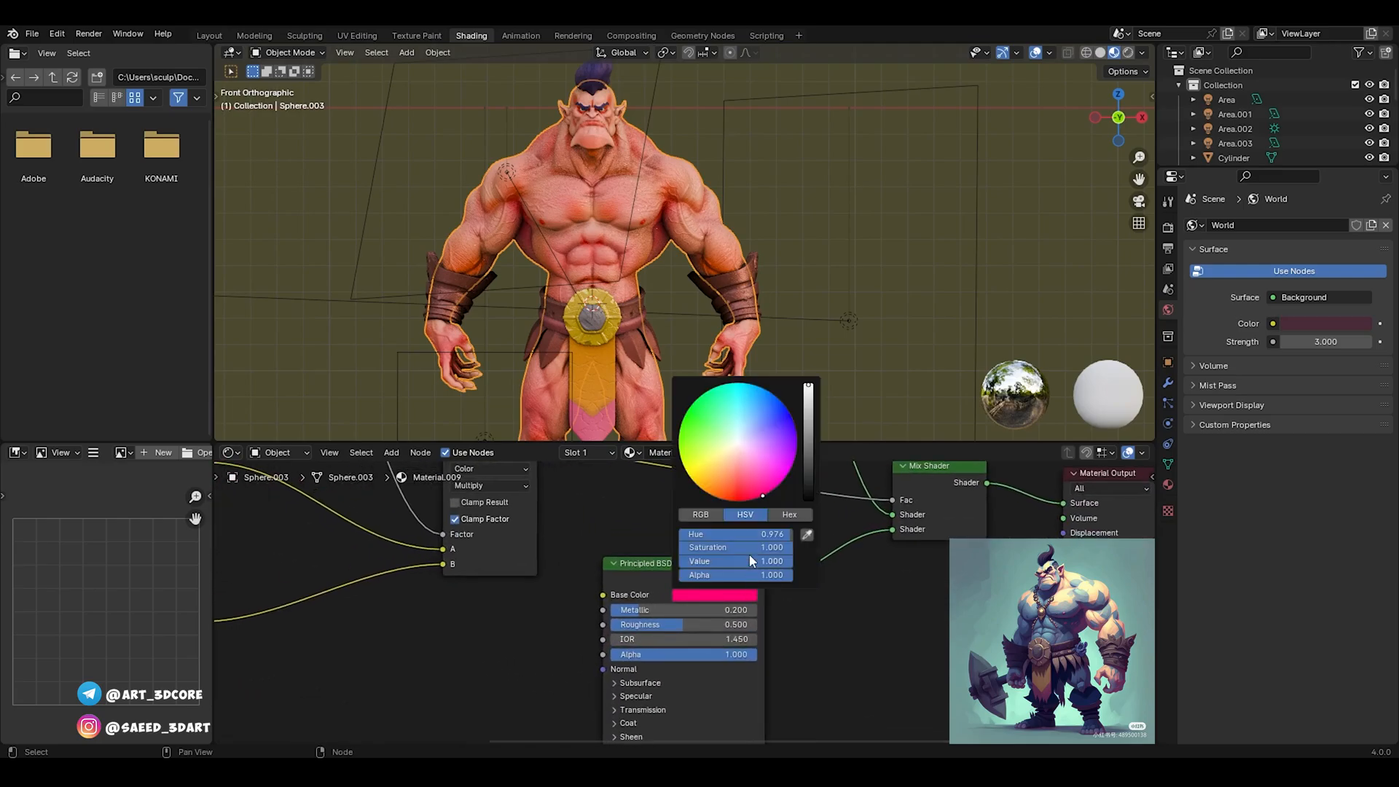
{"action": "left_click", "coordinate": [743, 446]}
{"action": "left_click_drag", "start_coordinate": [742, 447], "coordinate": [725, 478]}
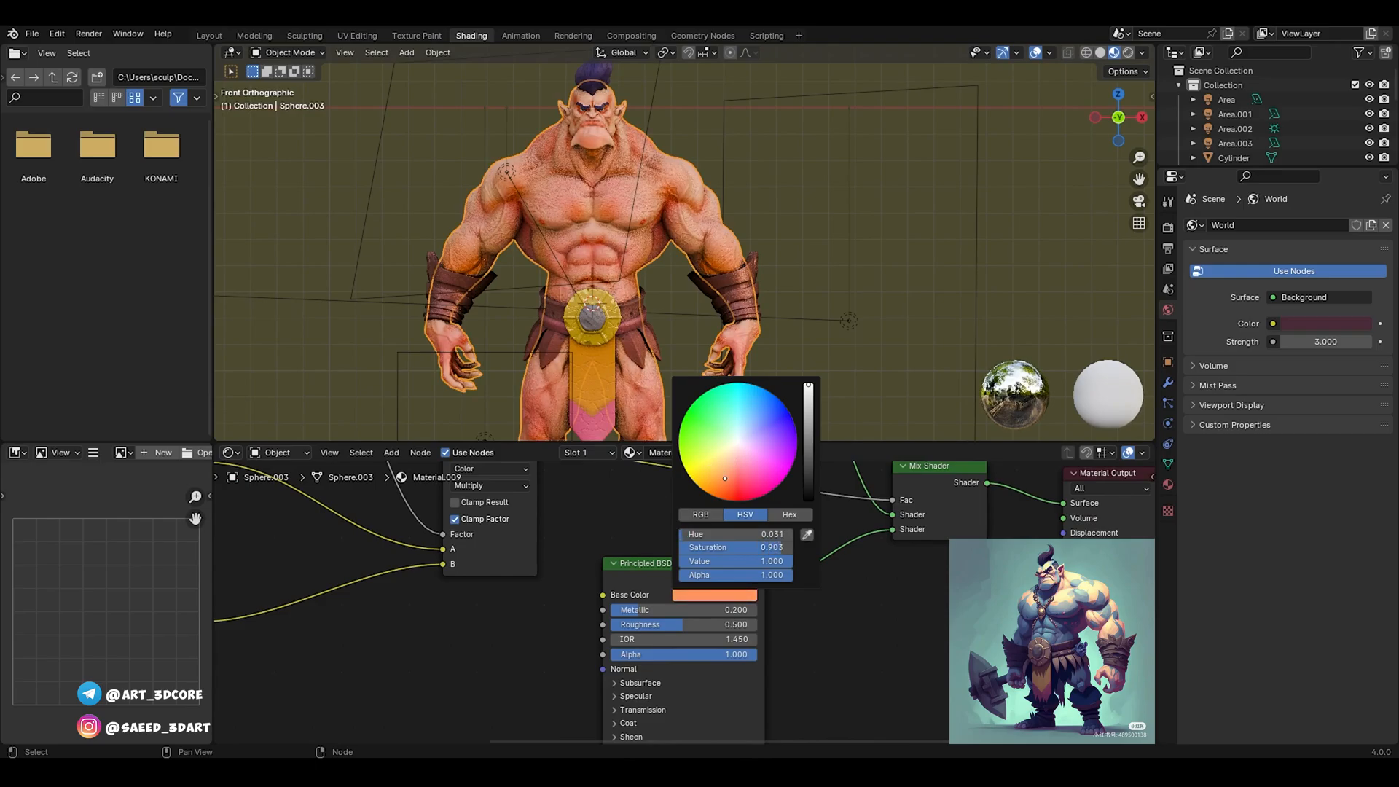
Show the ogre in rendered shading and hide the viewport overlays
{"action": "key", "text": "Home"}
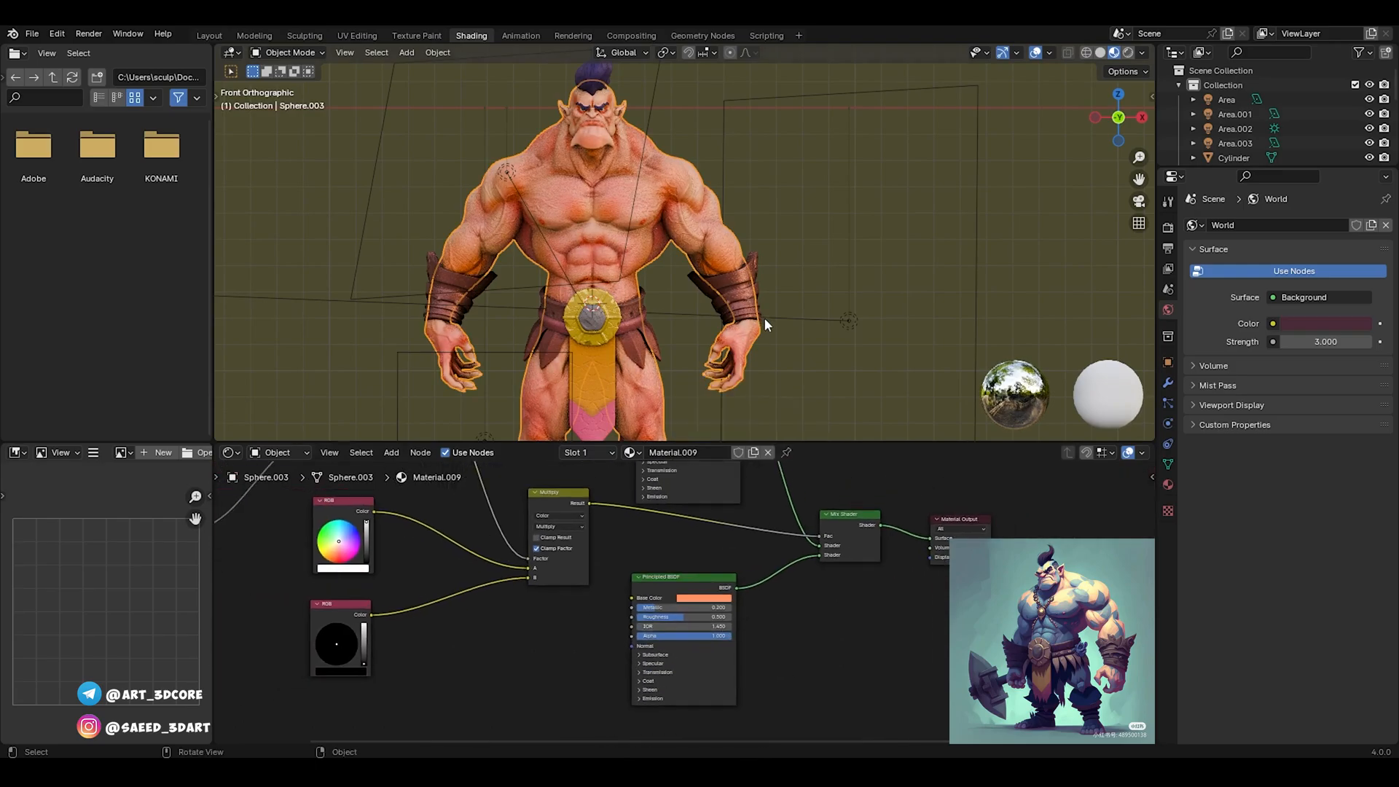
{"action": "key", "text": "z"}
{"action": "left_click", "coordinate": [755, 216]}
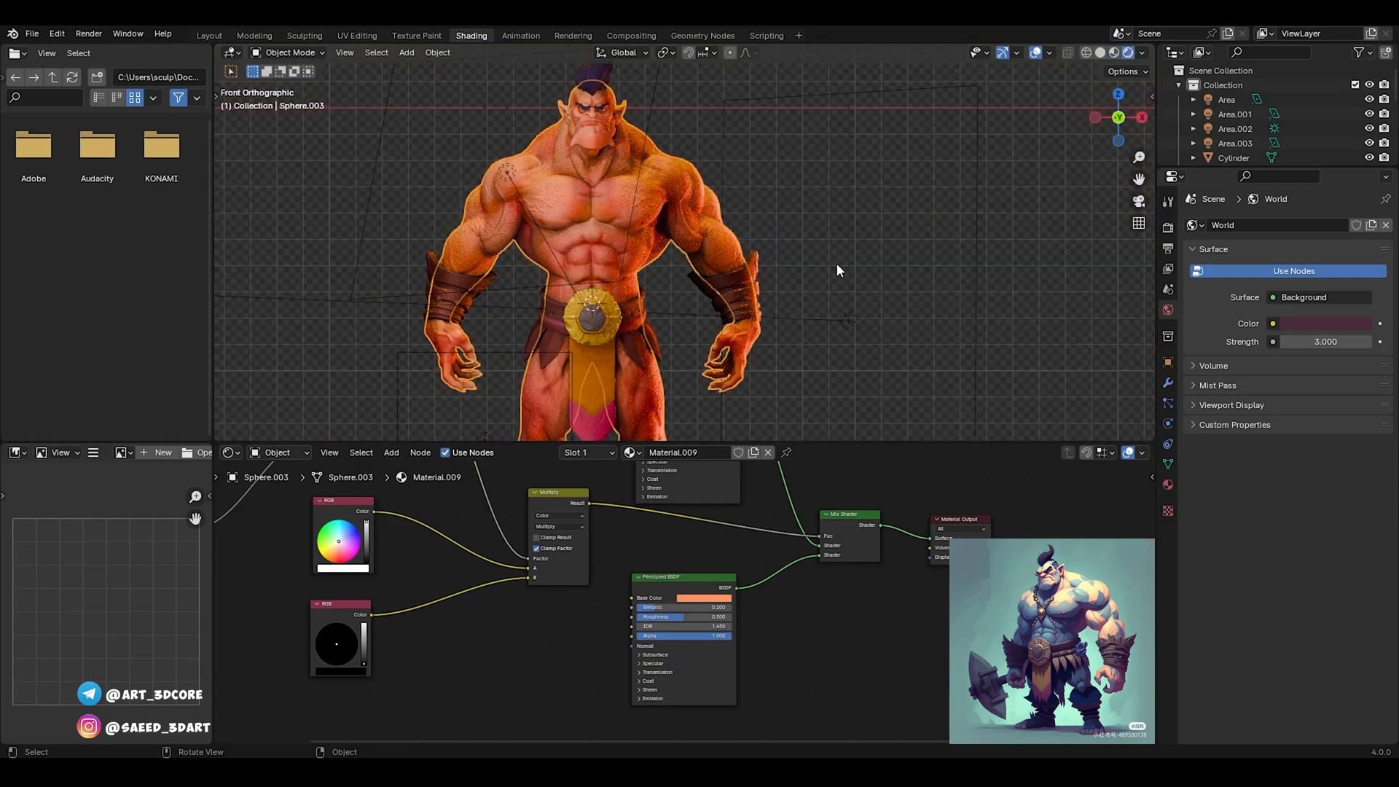
{"action": "left_click", "coordinate": [1036, 54]}
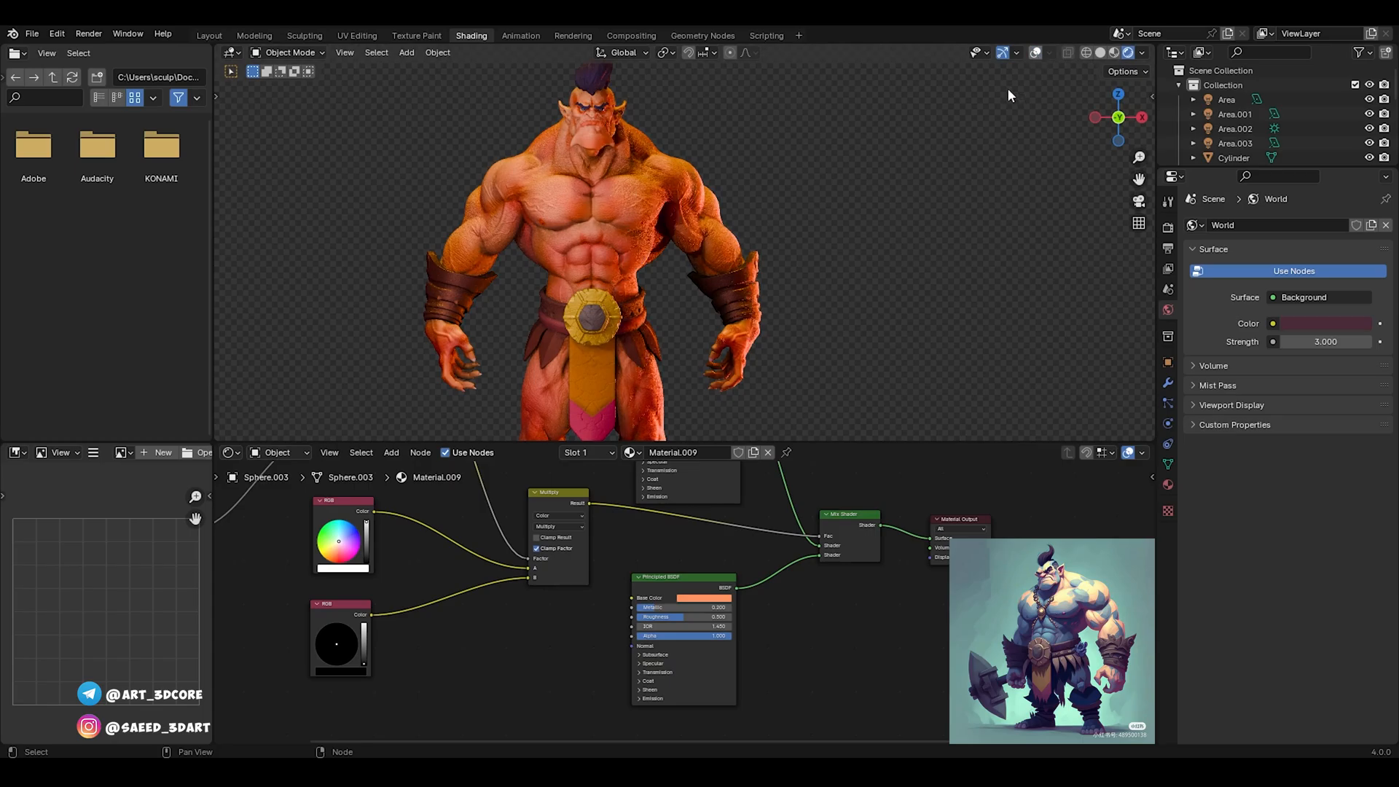
Set the lower Principled BSDF's base color to near white with hue 0.500, saturation 0.042 and value 1
{"action": "left_click", "coordinate": [708, 598]}
{"action": "left_click", "coordinate": [719, 499]}
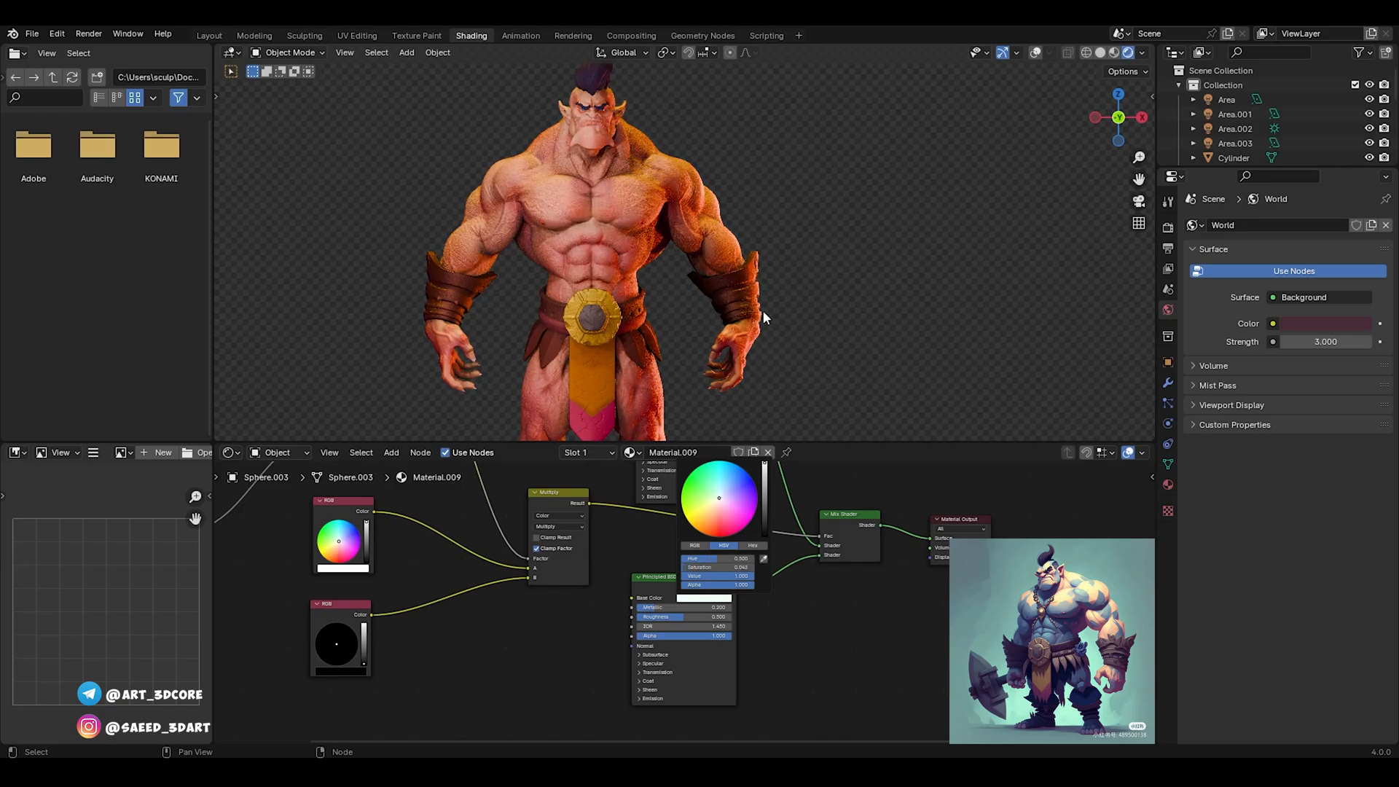
{"action": "key", "text": "z"}
{"action": "left_click", "coordinate": [793, 238]}
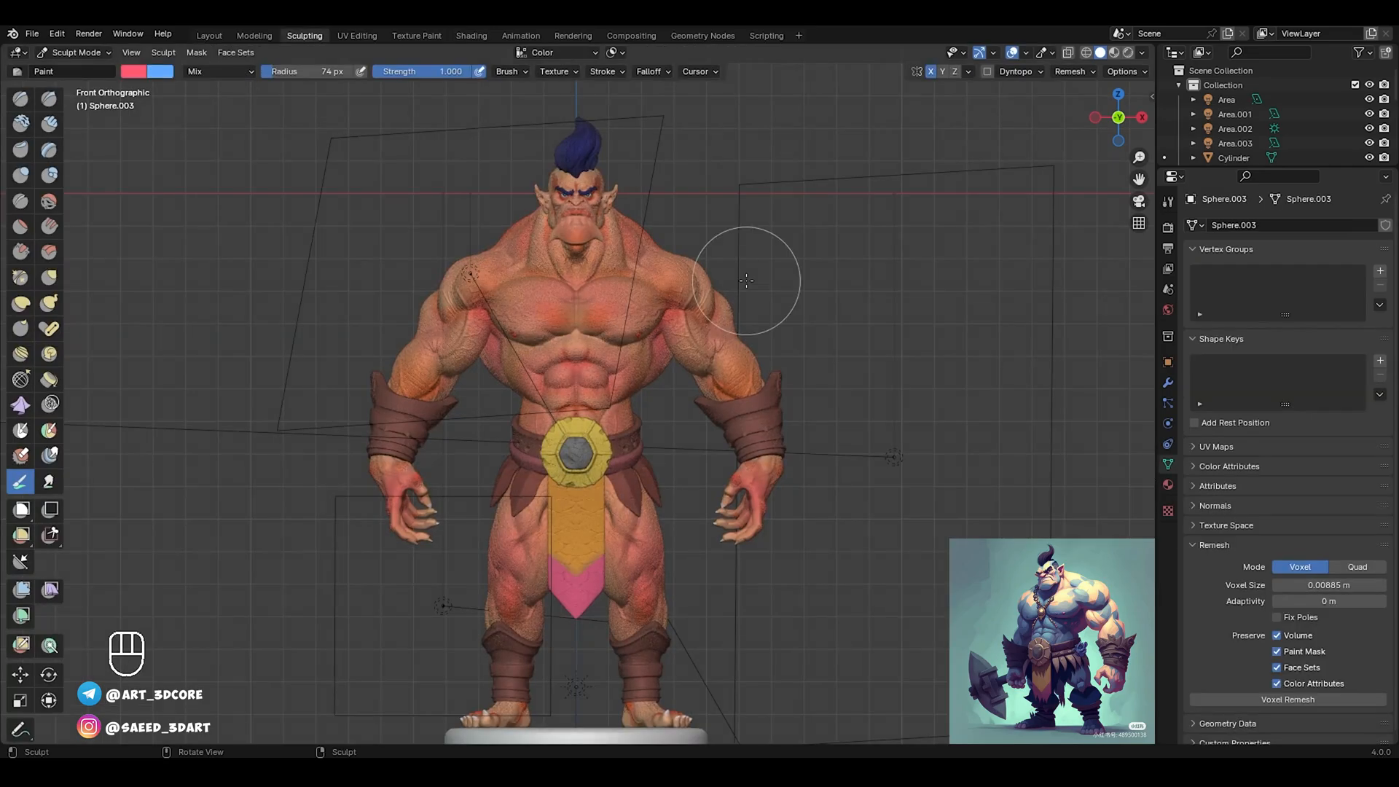
Show the ogre in rendered shading and switch from Sculpt Mode to Object Mode
{"action": "key", "text": "z"}
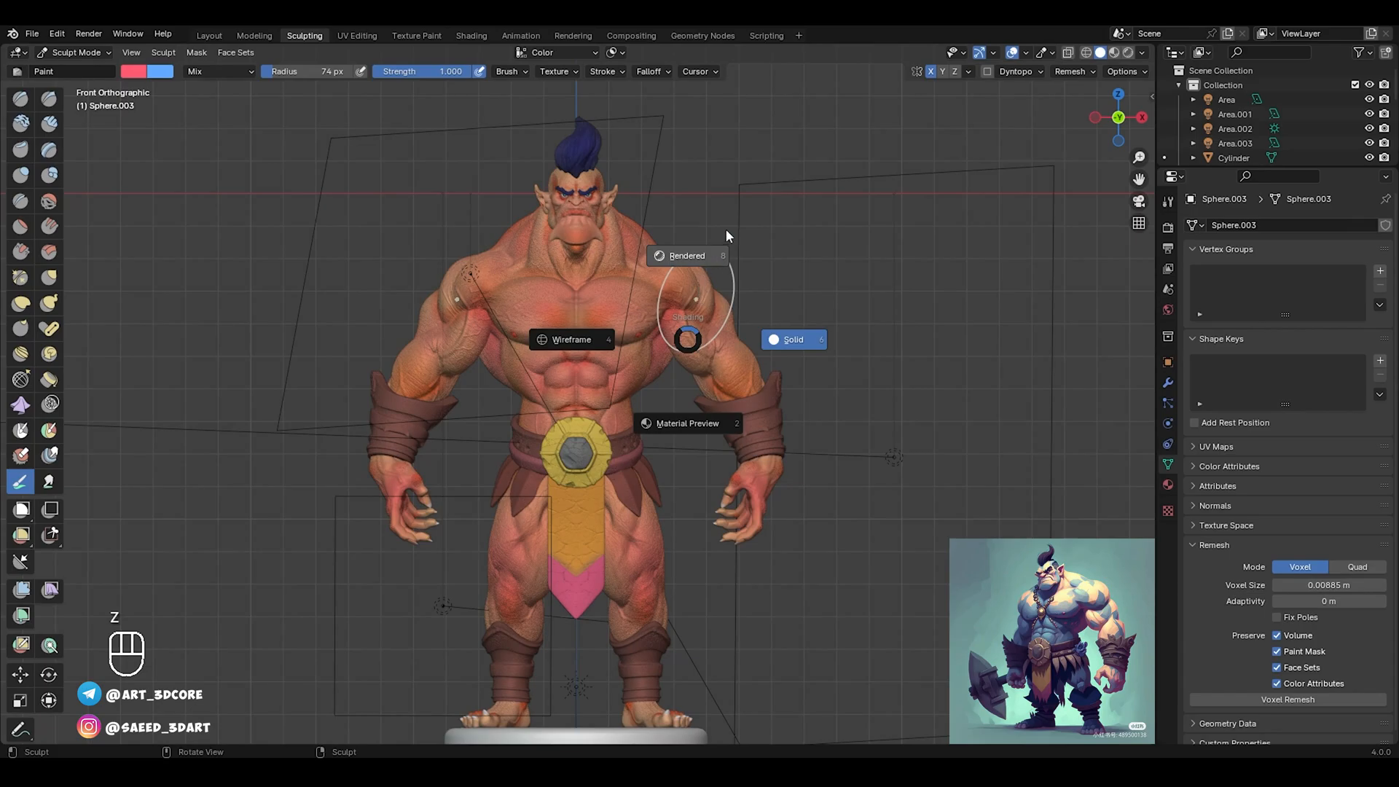
{"action": "left_click", "coordinate": [682, 256]}
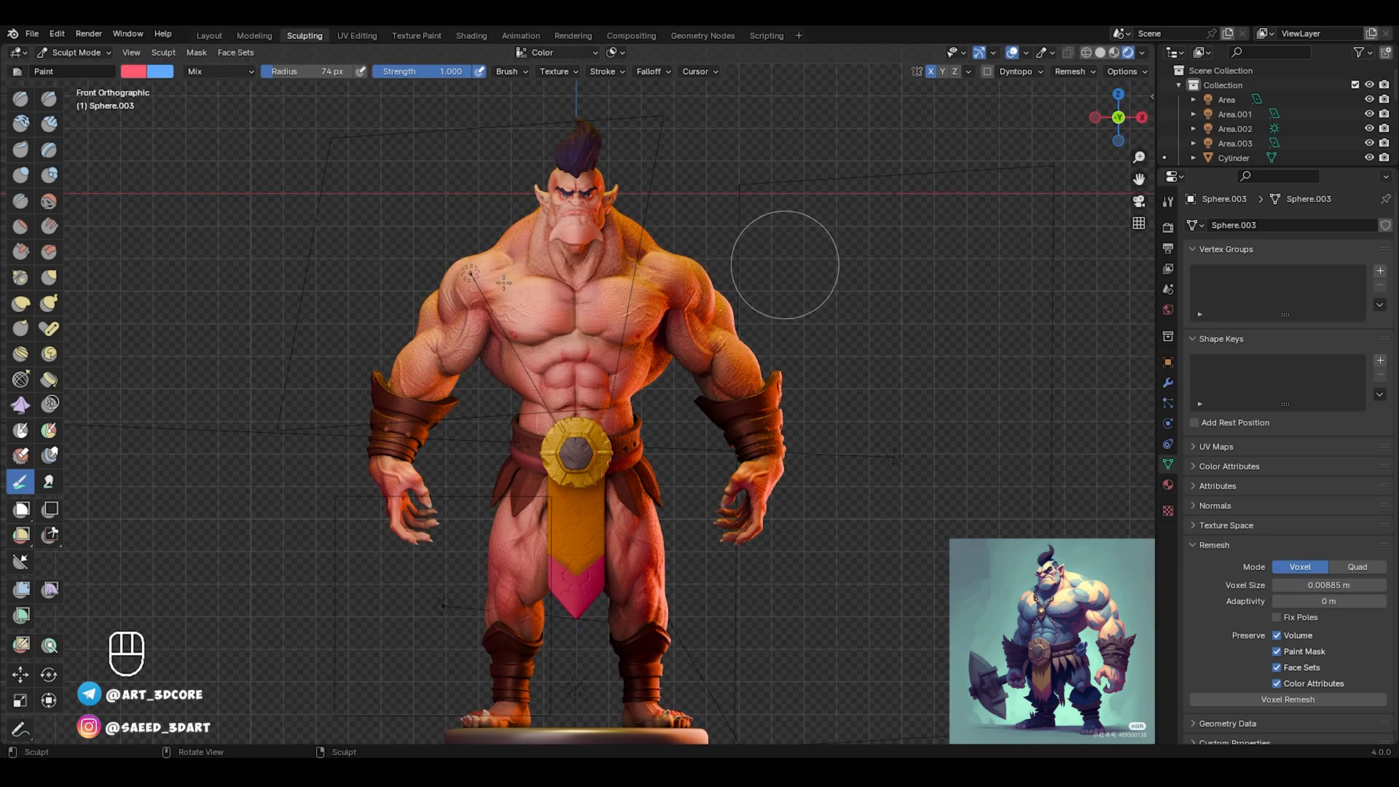
{"action": "key", "text": "ctrl+Tab"}
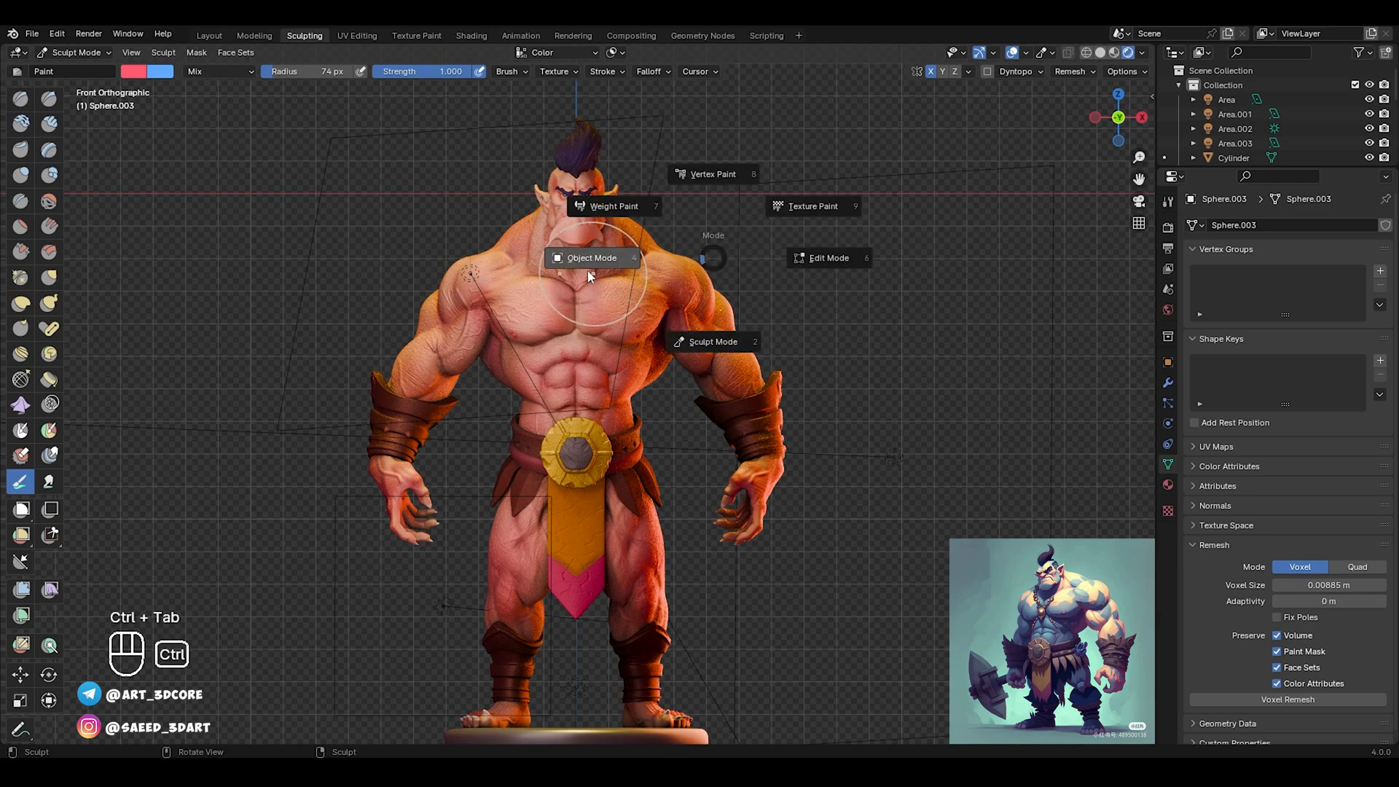
{"action": "left_click", "coordinate": [590, 258]}
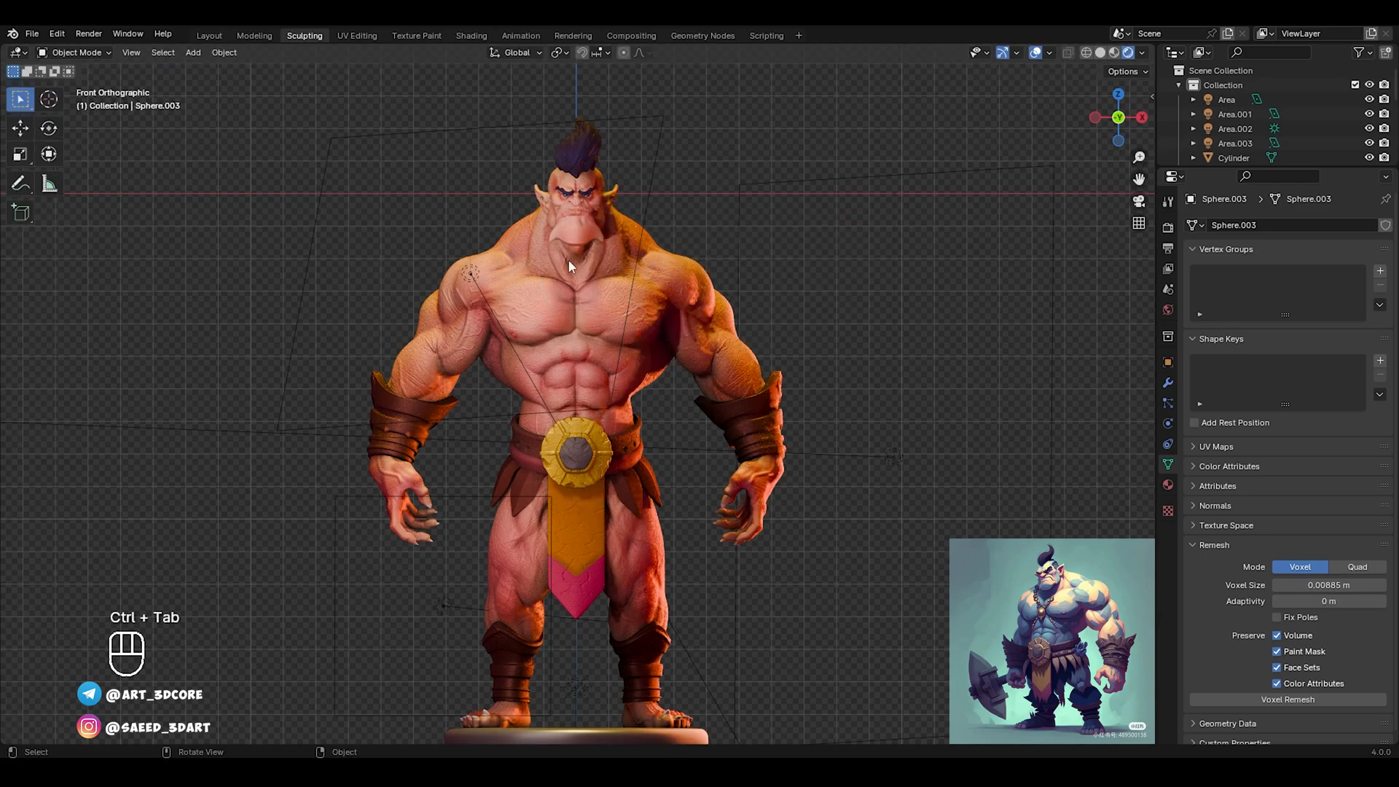
Set the power of the area light Area.001 to 400 W and deselect it
{"action": "left_click", "coordinate": [470, 271]}
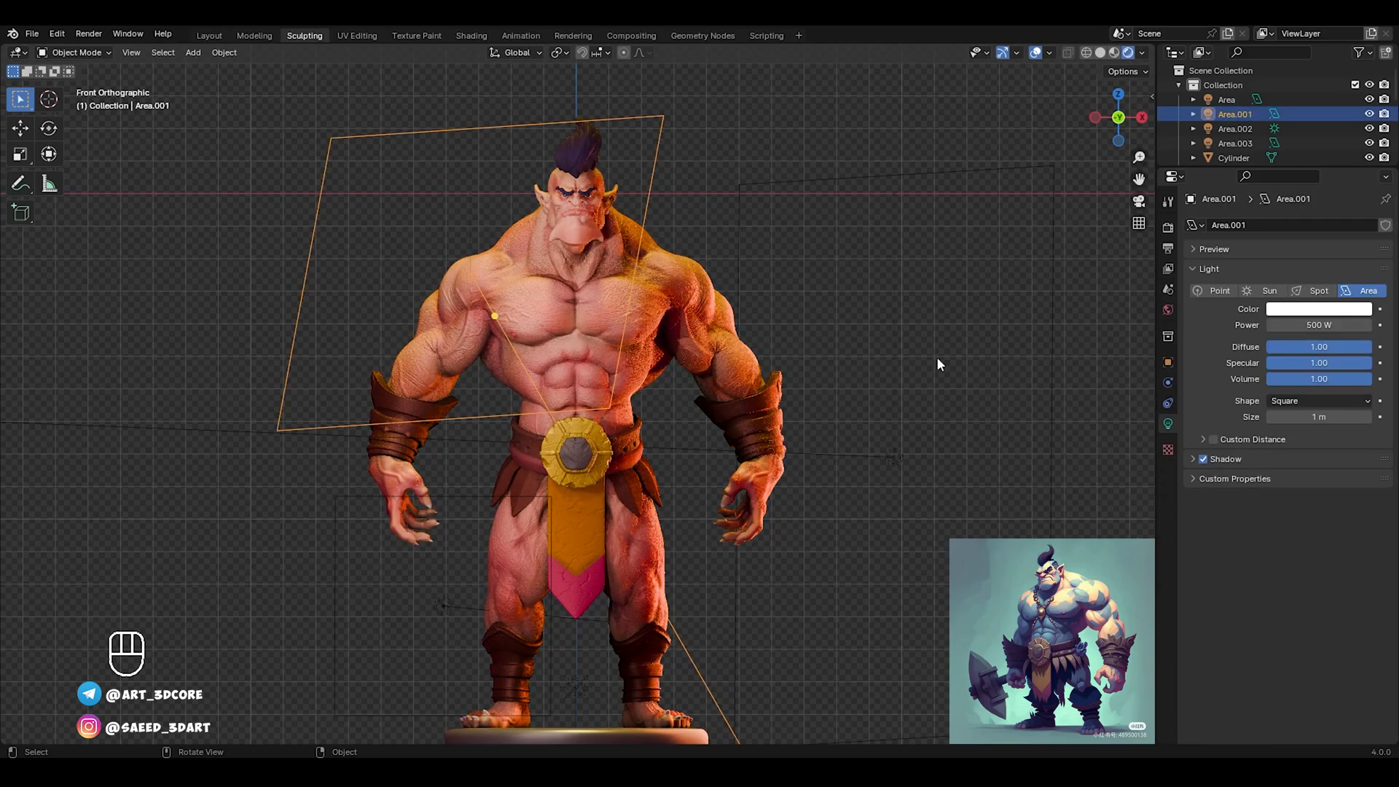
{"action": "left_click", "coordinate": [1309, 321]}
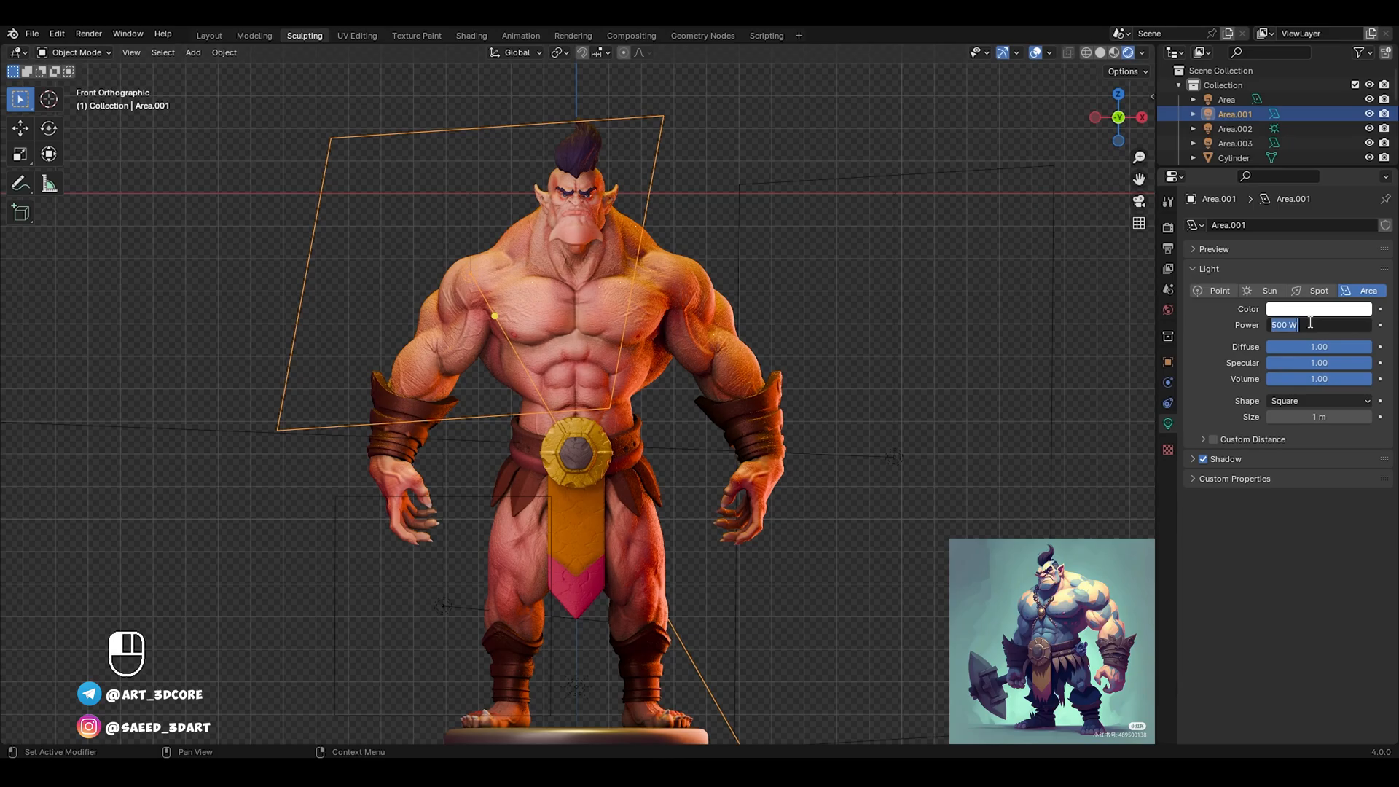
{"action": "type", "text": "1000"}
{"action": "key", "text": "Return"}
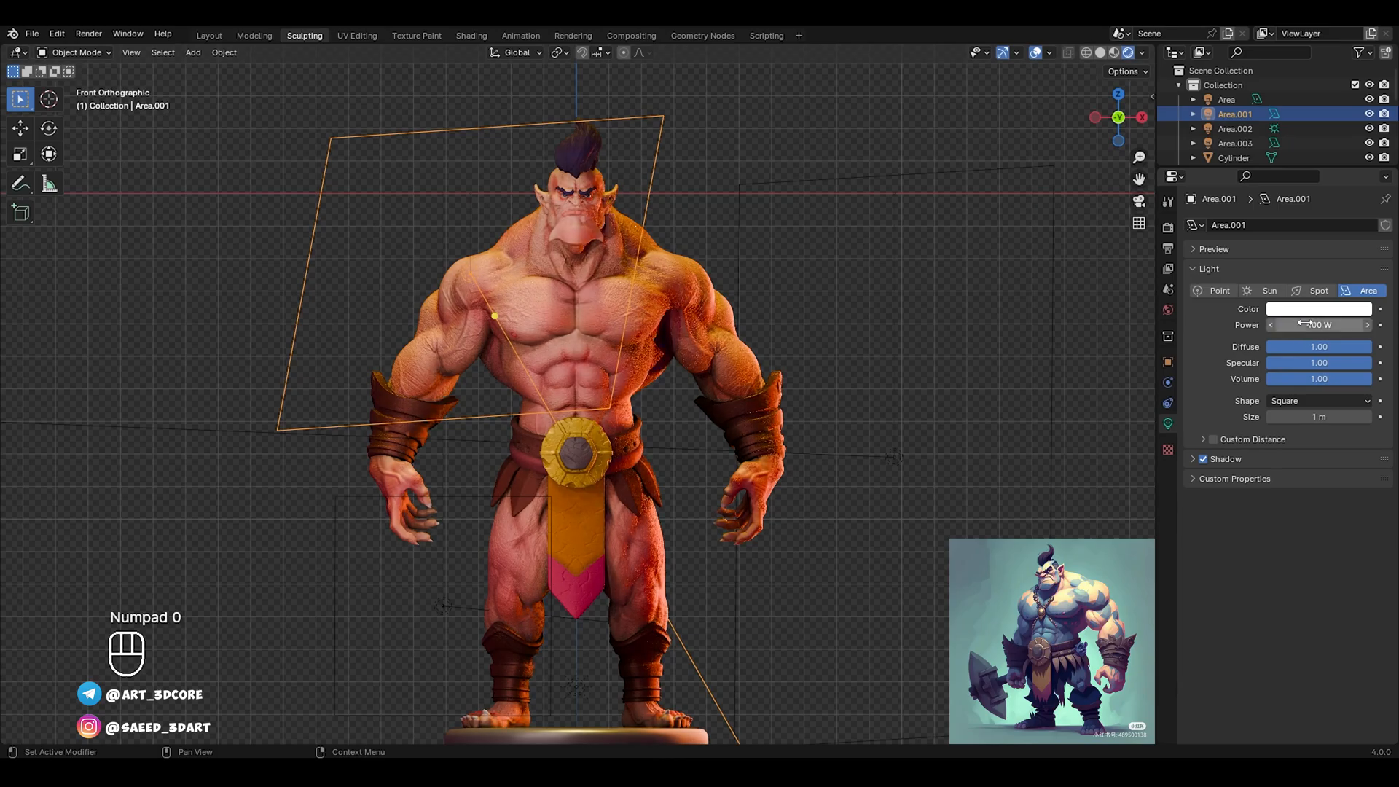
{"action": "left_click", "coordinate": [976, 255]}
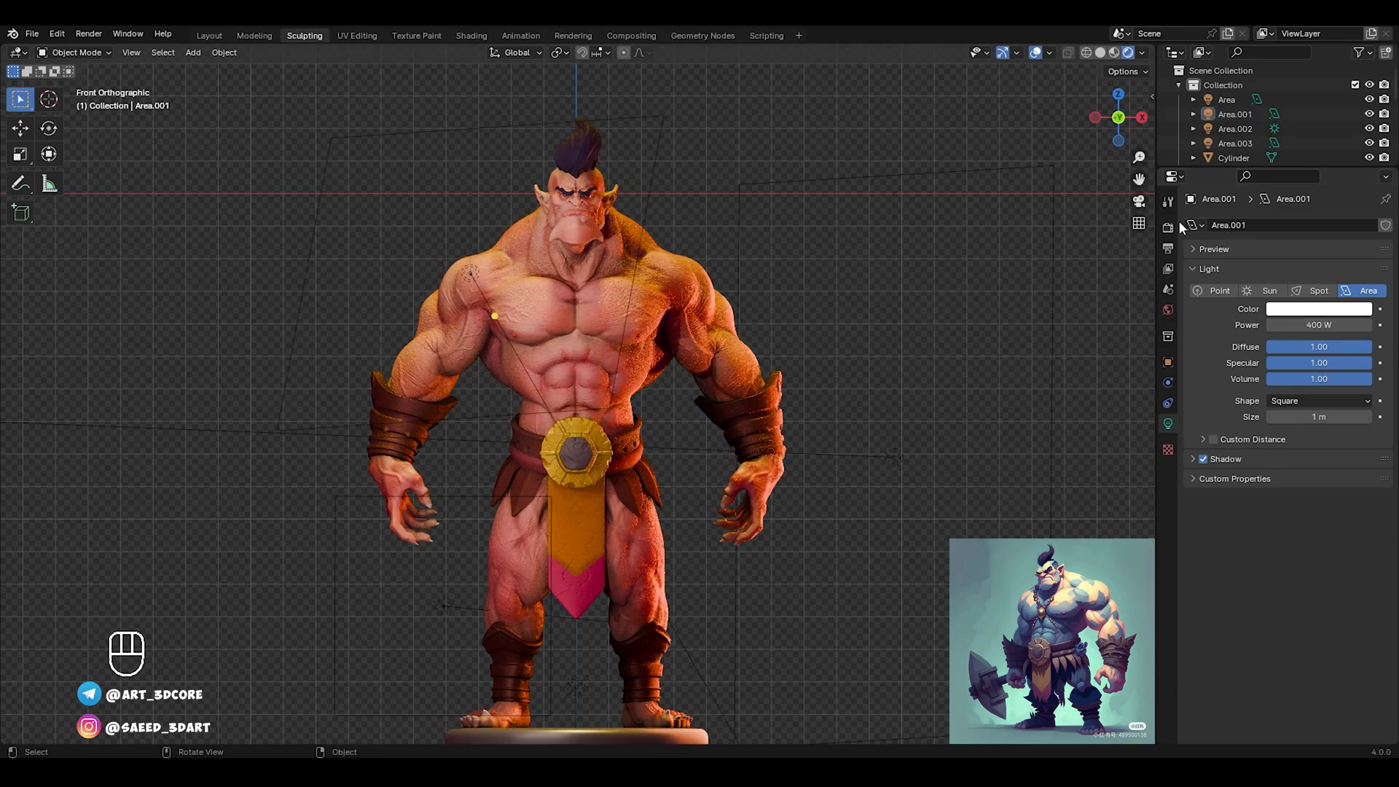
Lower the scene's color management exposure to -0.044 in the render settings
{"action": "left_click", "coordinate": [1168, 226]}
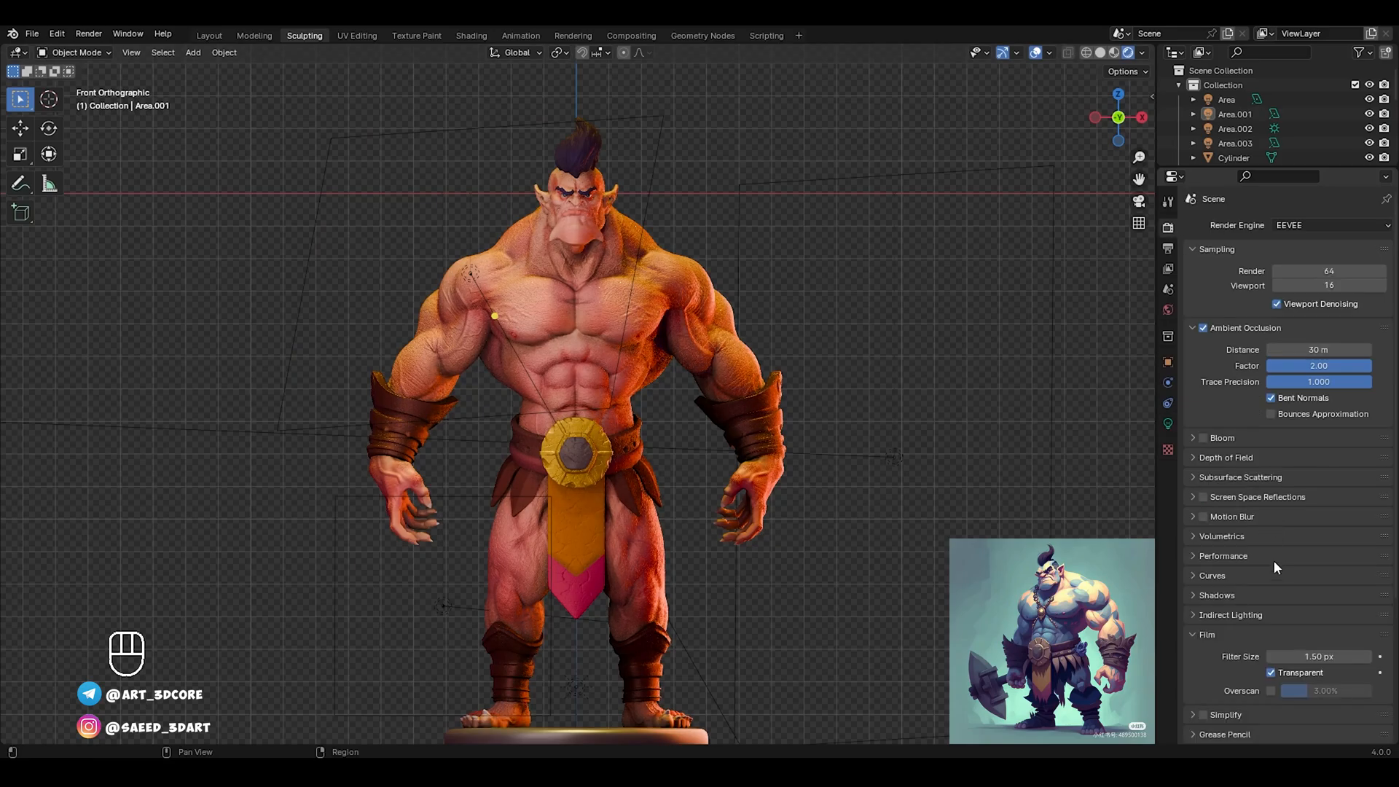
{"action": "scroll", "coordinate": [1243, 634], "scroll_direction": "down", "scroll_amount": 4}
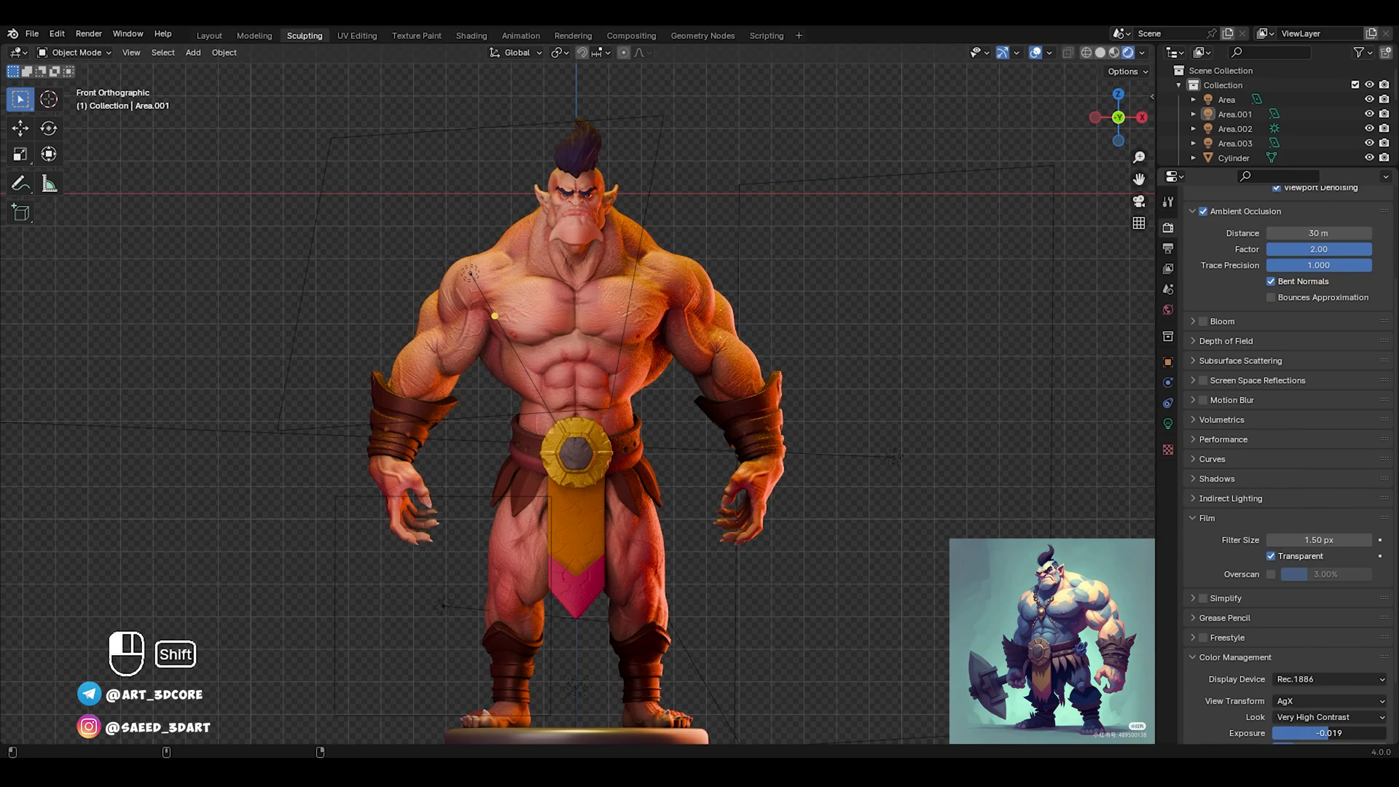
{"action": "left_click_drag", "start_coordinate": [1331, 734], "coordinate": [1329, 734], "text": "shift"}
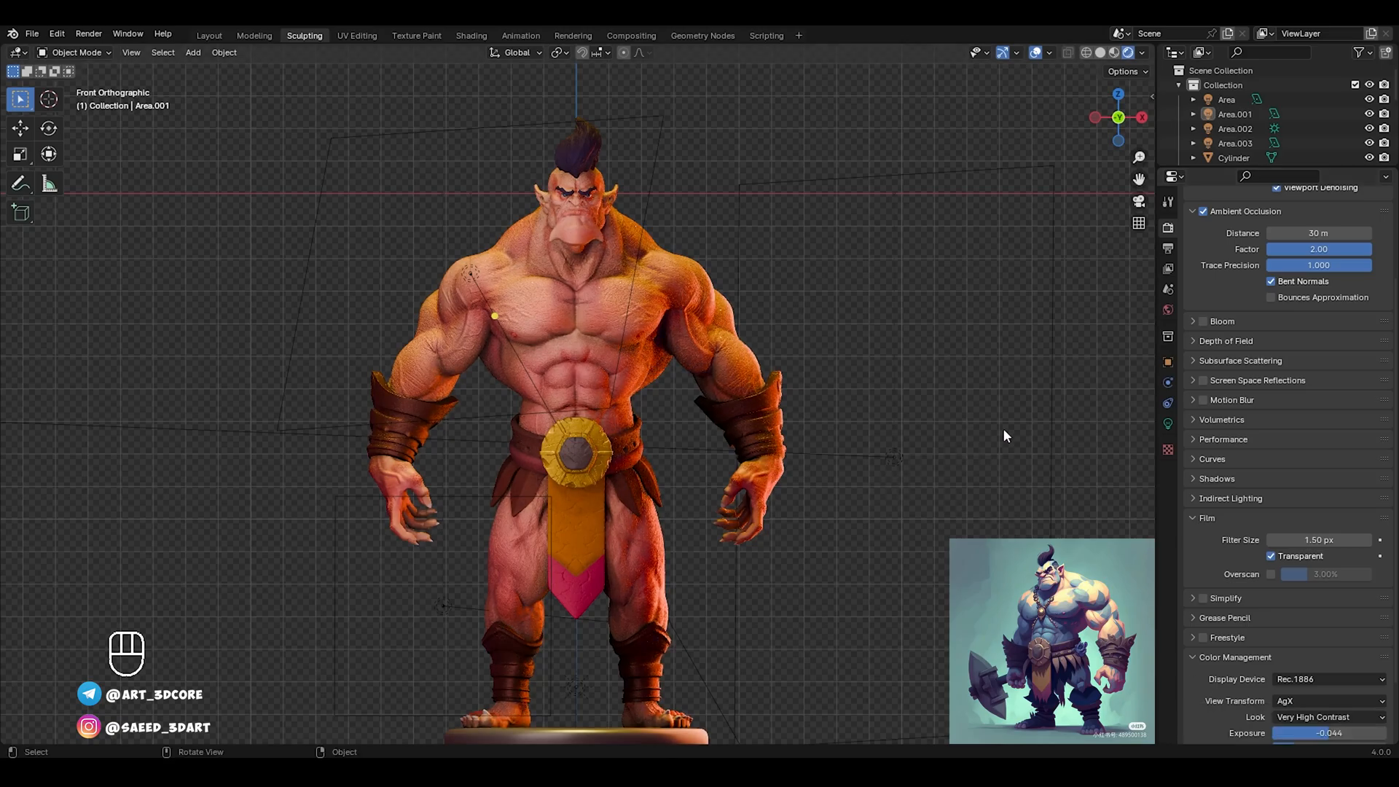
Hide the viewport overlays and select the ogre's body
{"action": "left_click", "coordinate": [1037, 52]}
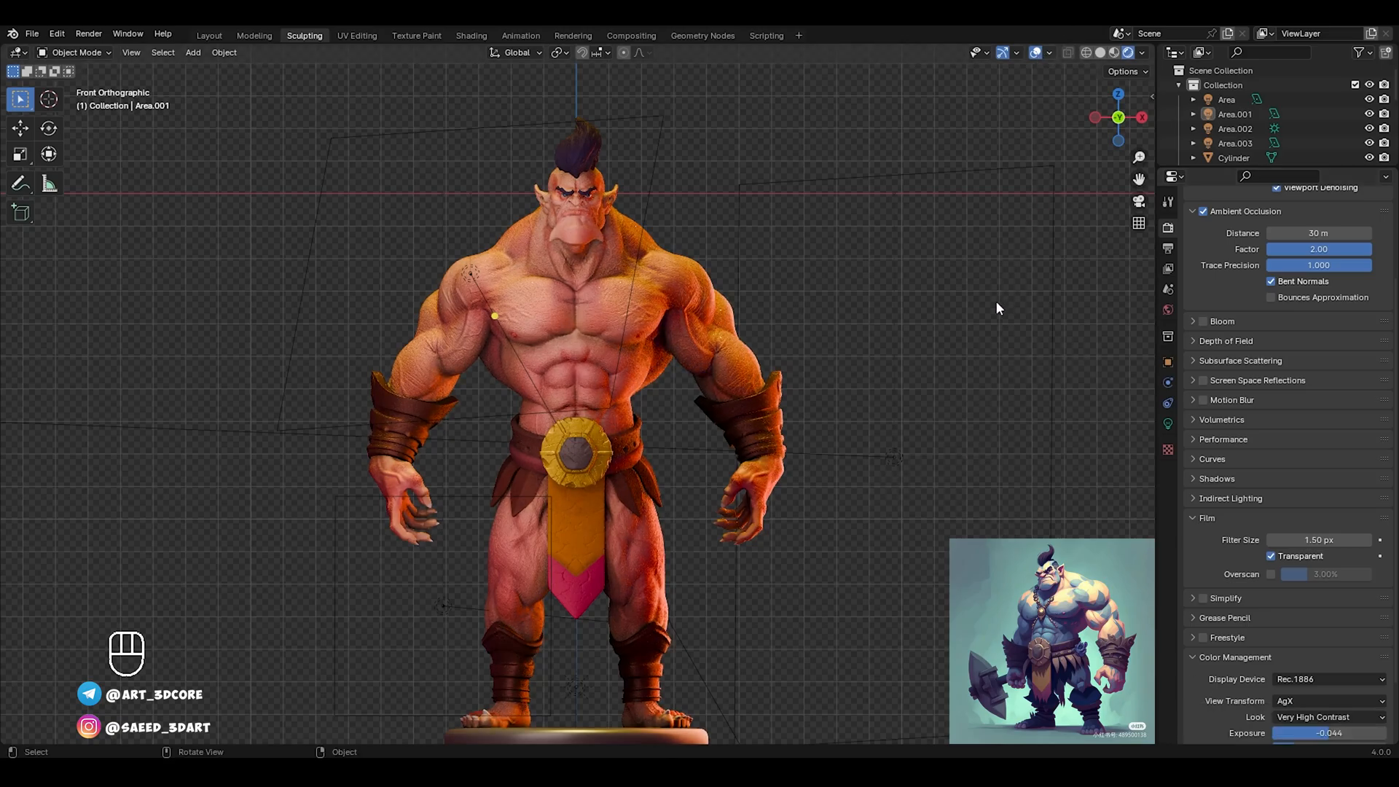
{"action": "mouse_move", "coordinate": [933, 321]}
{"action": "middle_mouse_down", "text": "shift"}
{"action": "mouse_move", "coordinate": [960, 295]}
{"action": "mouse_move", "coordinate": [940, 316]}
{"action": "mouse_move", "coordinate": [945, 301]}
{"action": "middle_mouse_up", "text": "shift"}
{"action": "scroll", "coordinate": [960, 295], "scroll_direction": "up", "scroll_amount": 1}
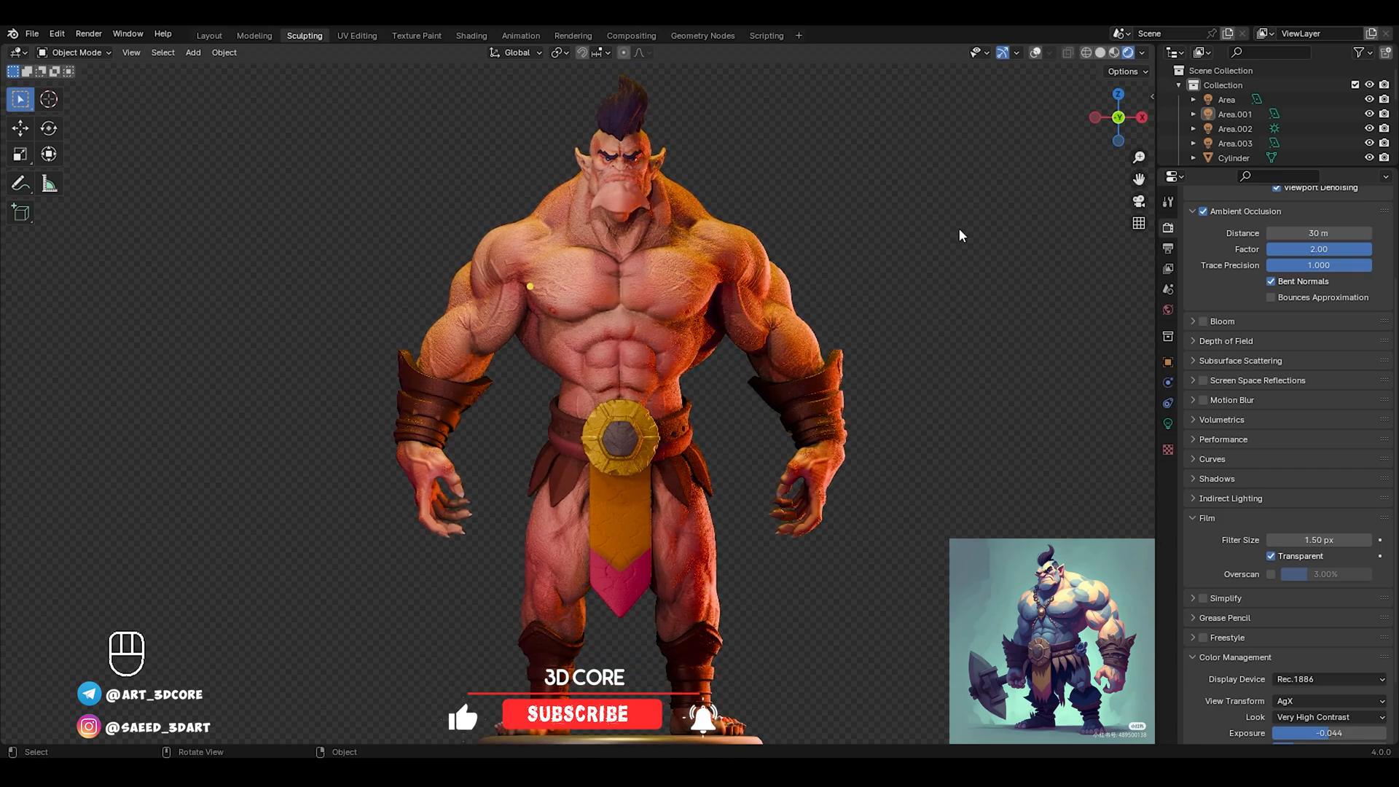
{"action": "left_click", "coordinate": [736, 295]}
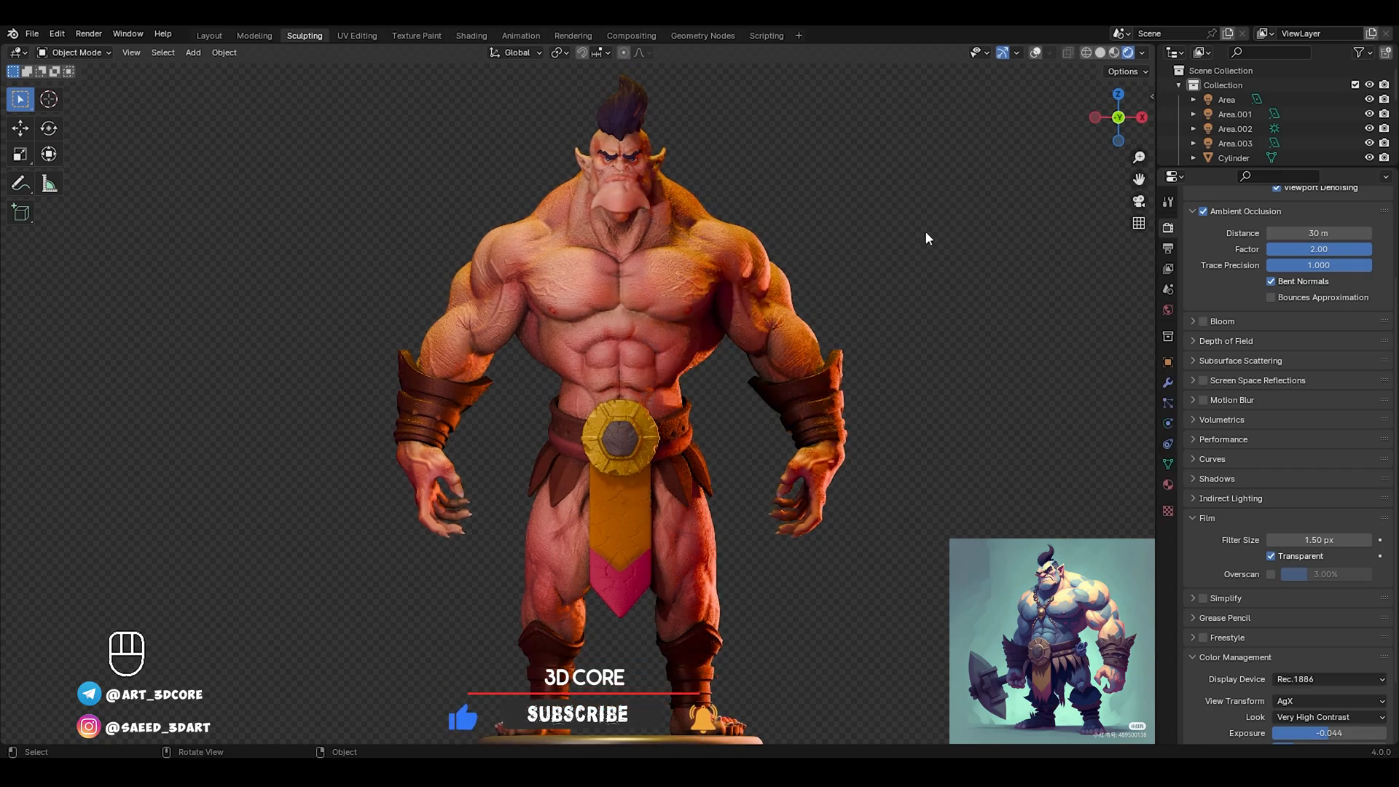
Try orange, yellow and red tints for the world background color, and settle on dark magenta with hue 0.927, saturation 0.890 and value 0.051
{"action": "left_click", "coordinate": [1168, 309]}
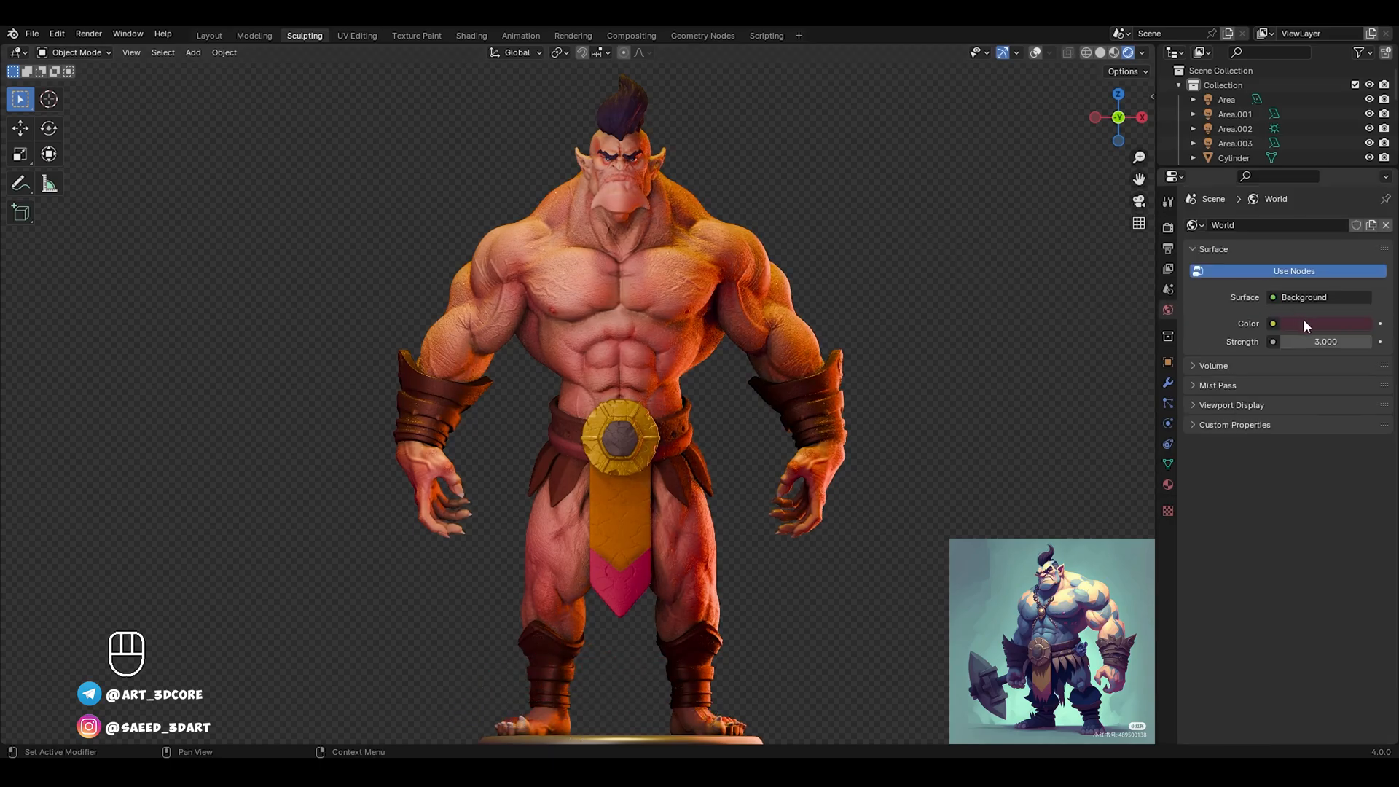
{"action": "left_click", "coordinate": [1291, 323]}
{"action": "left_click", "coordinate": [1275, 202]}
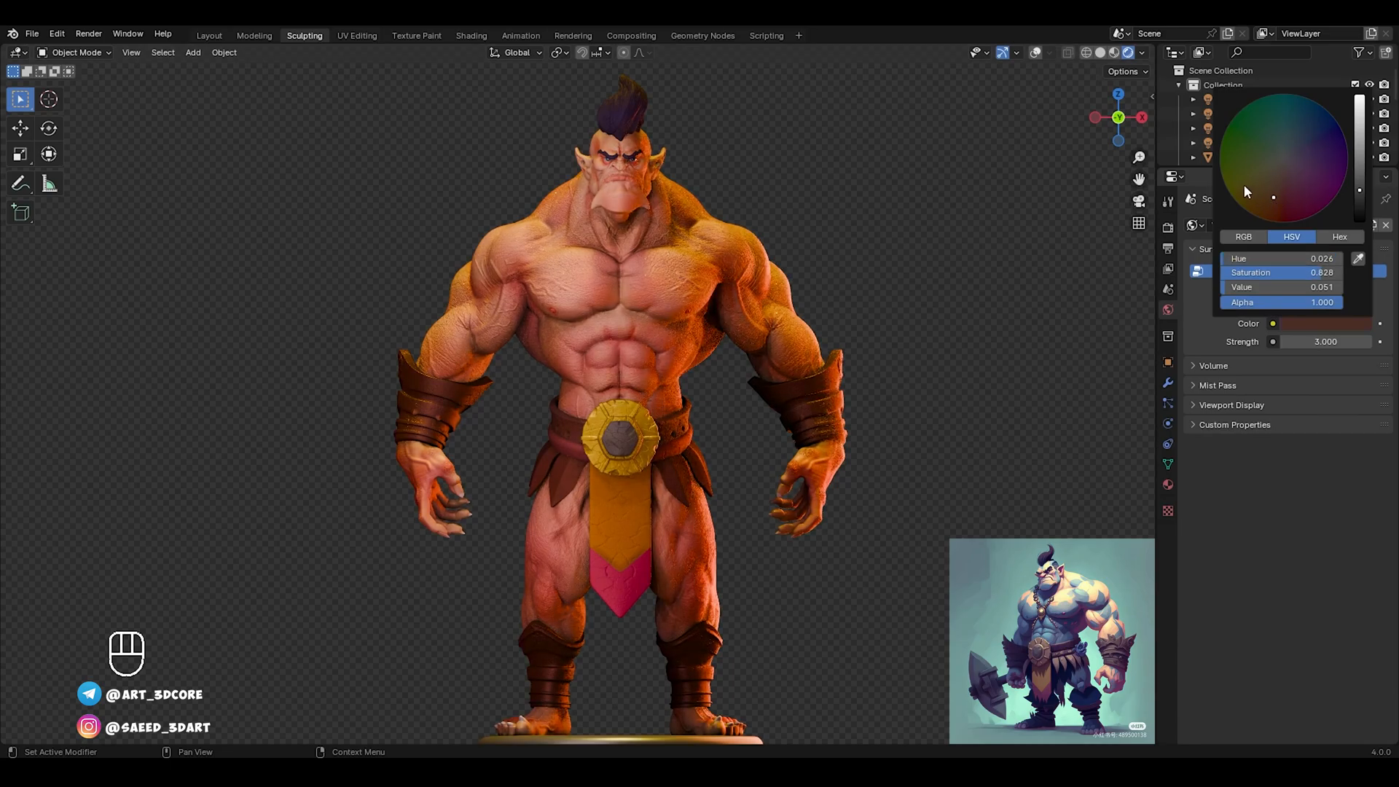
{"action": "left_click", "coordinate": [1246, 185]}
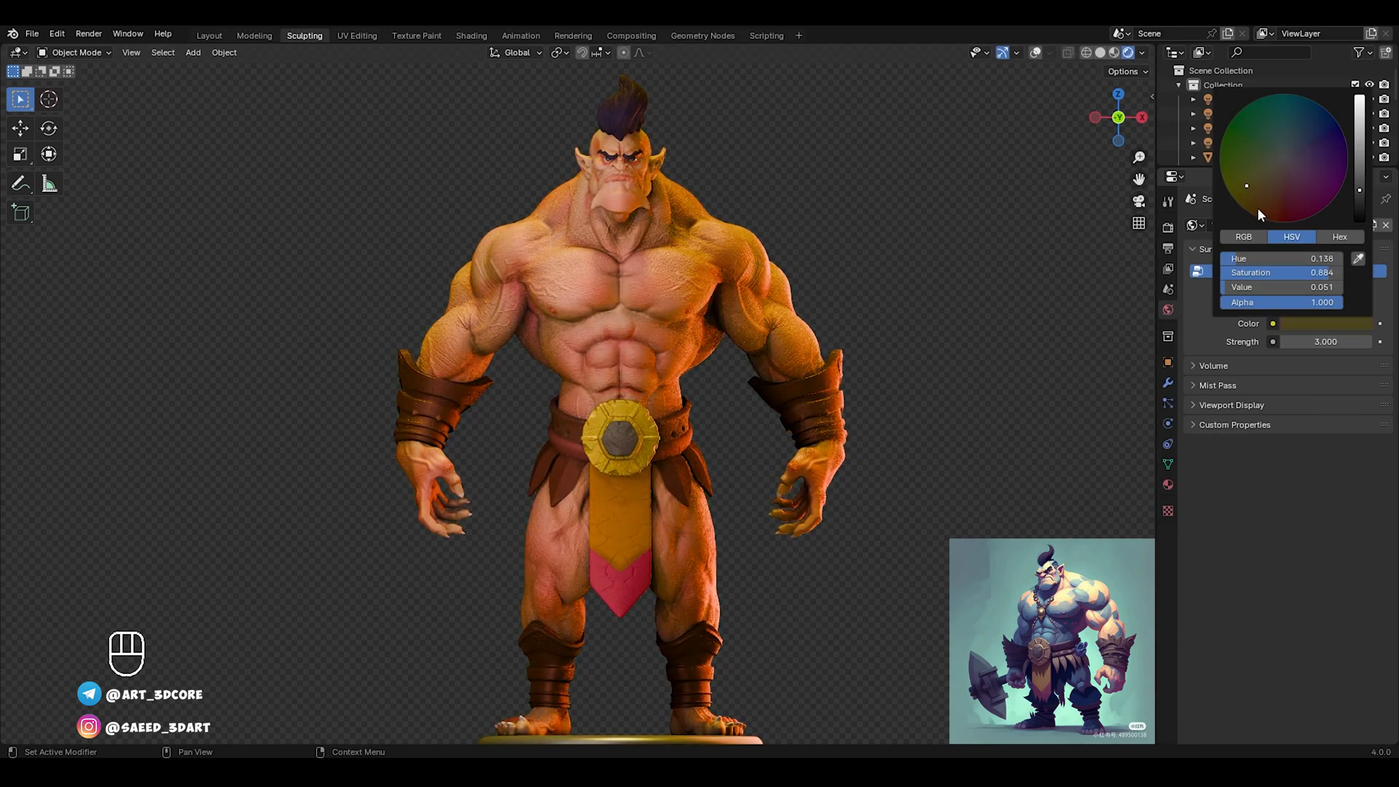
{"action": "left_click", "coordinate": [1258, 209]}
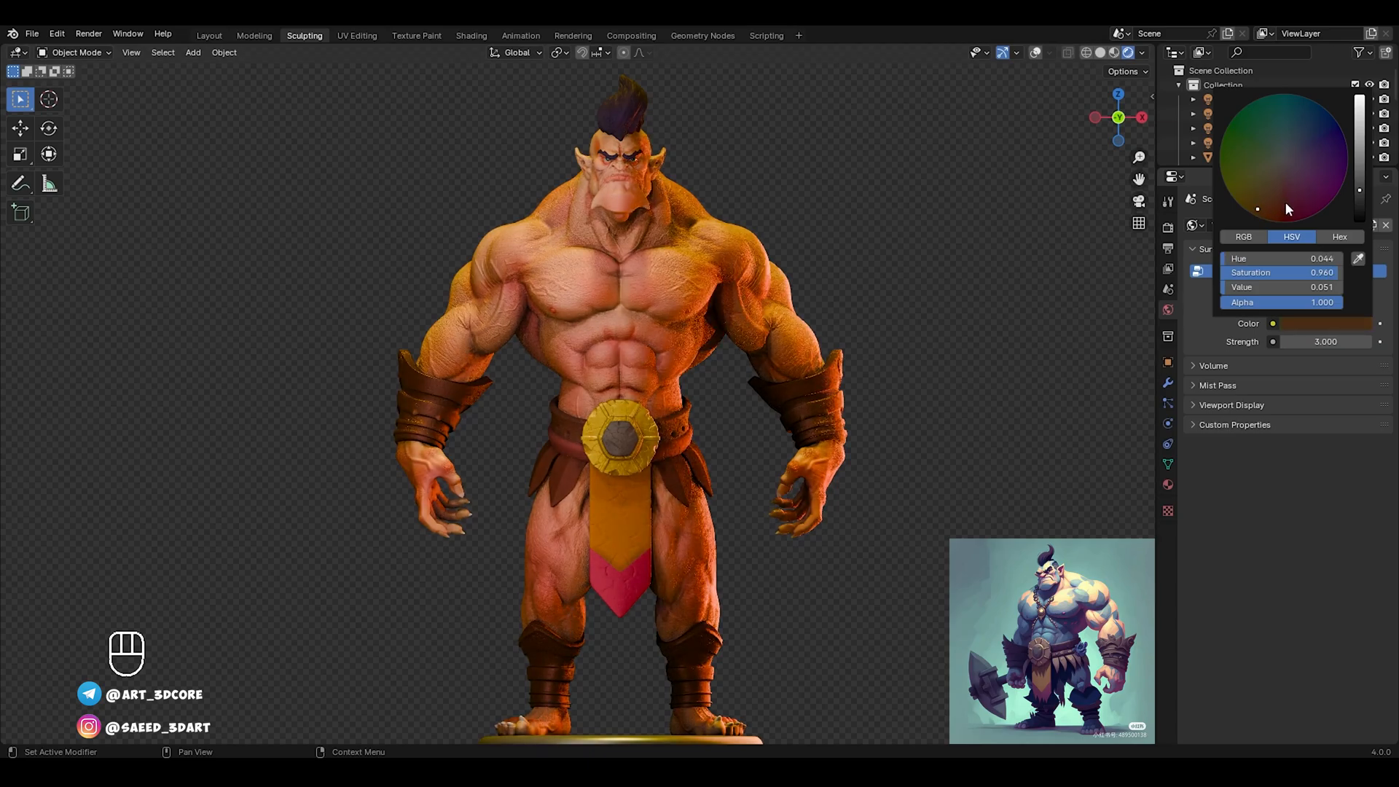
{"action": "left_click", "coordinate": [1278, 209]}
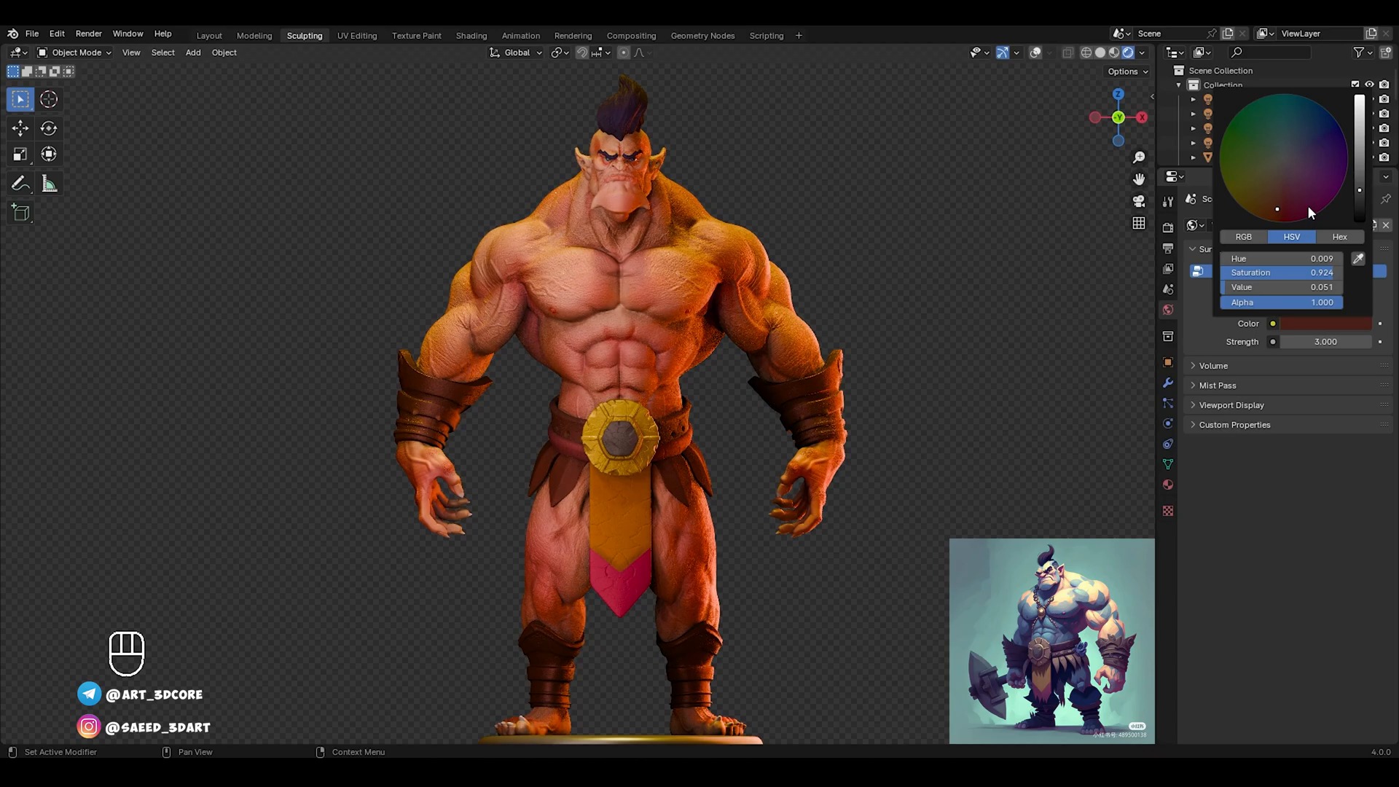
{"action": "left_click", "coordinate": [1307, 205]}
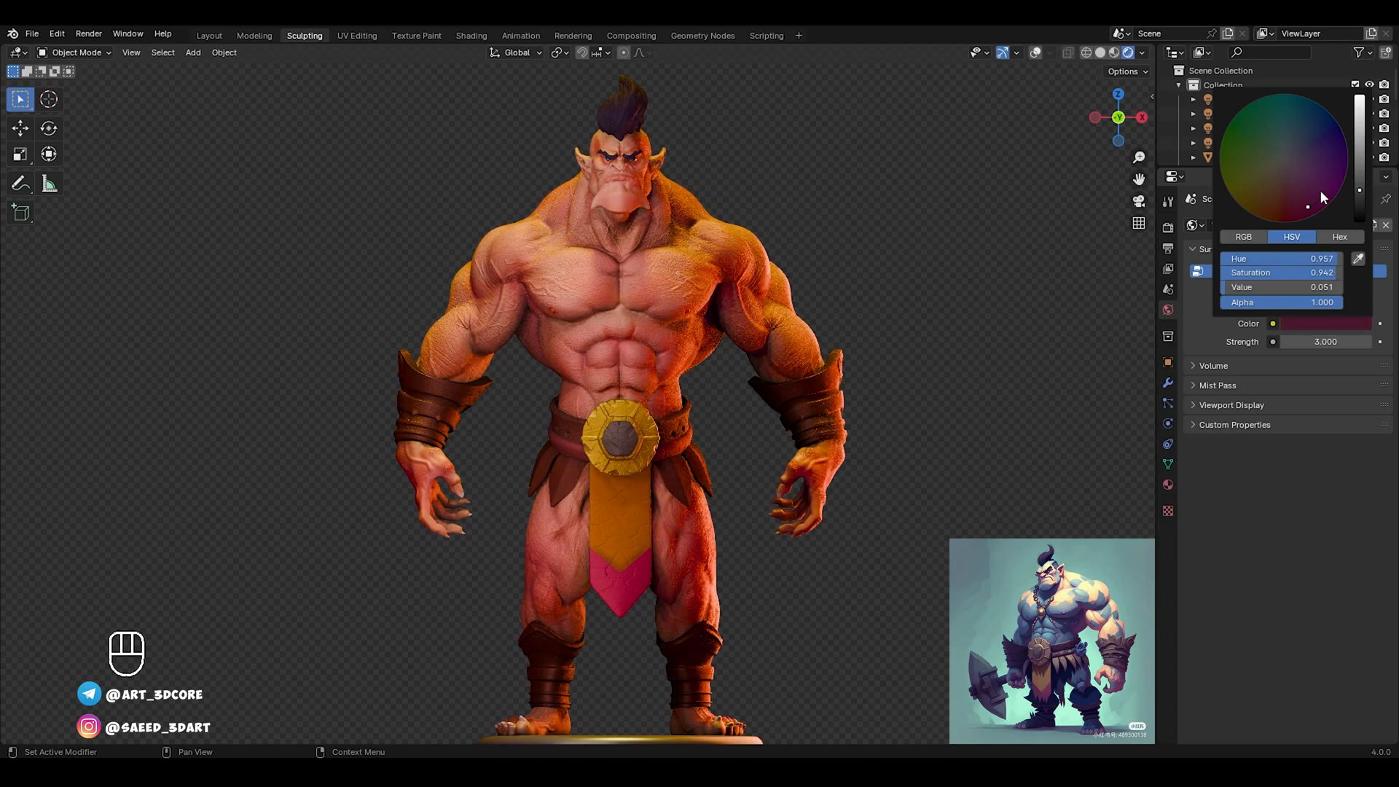
{"action": "left_click", "coordinate": [1319, 190]}
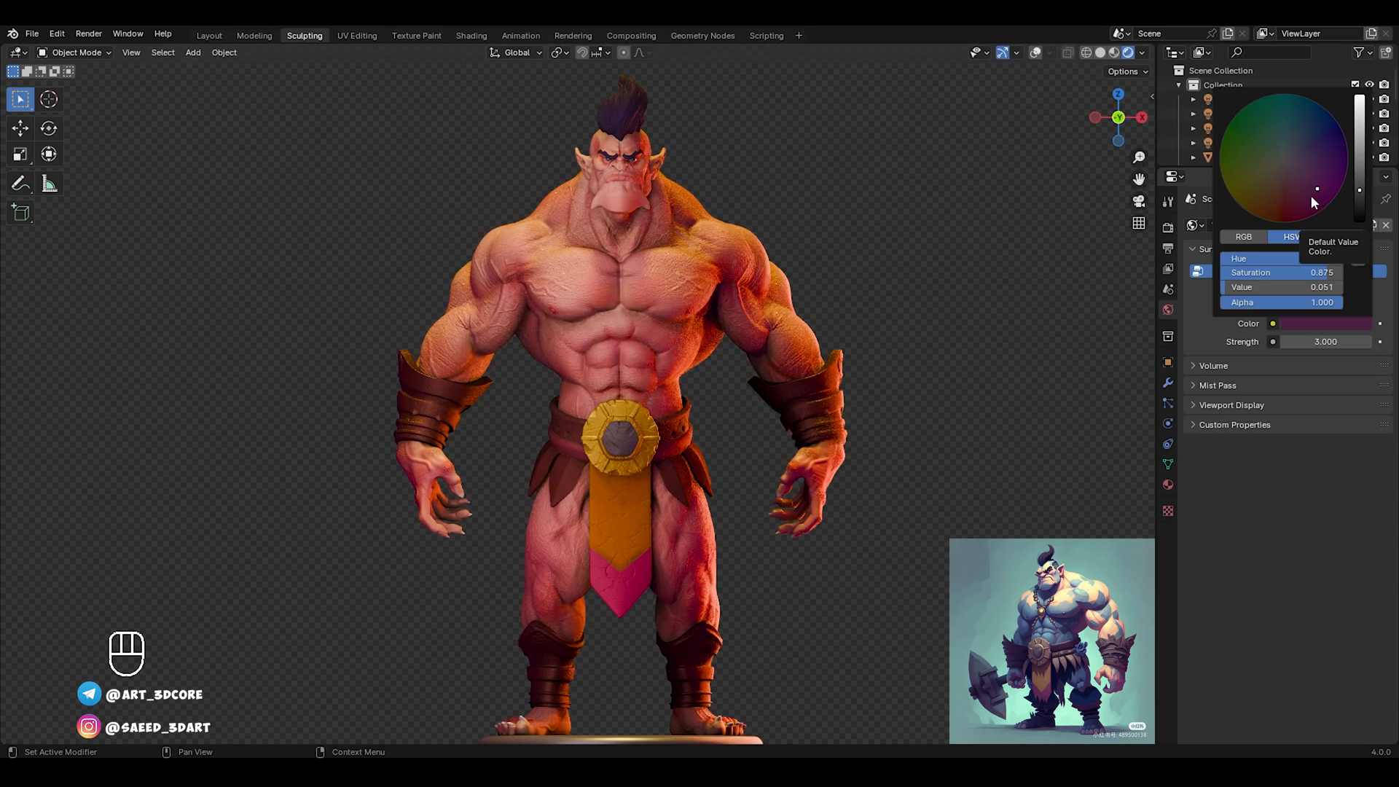
{"action": "left_click", "coordinate": [1311, 197]}
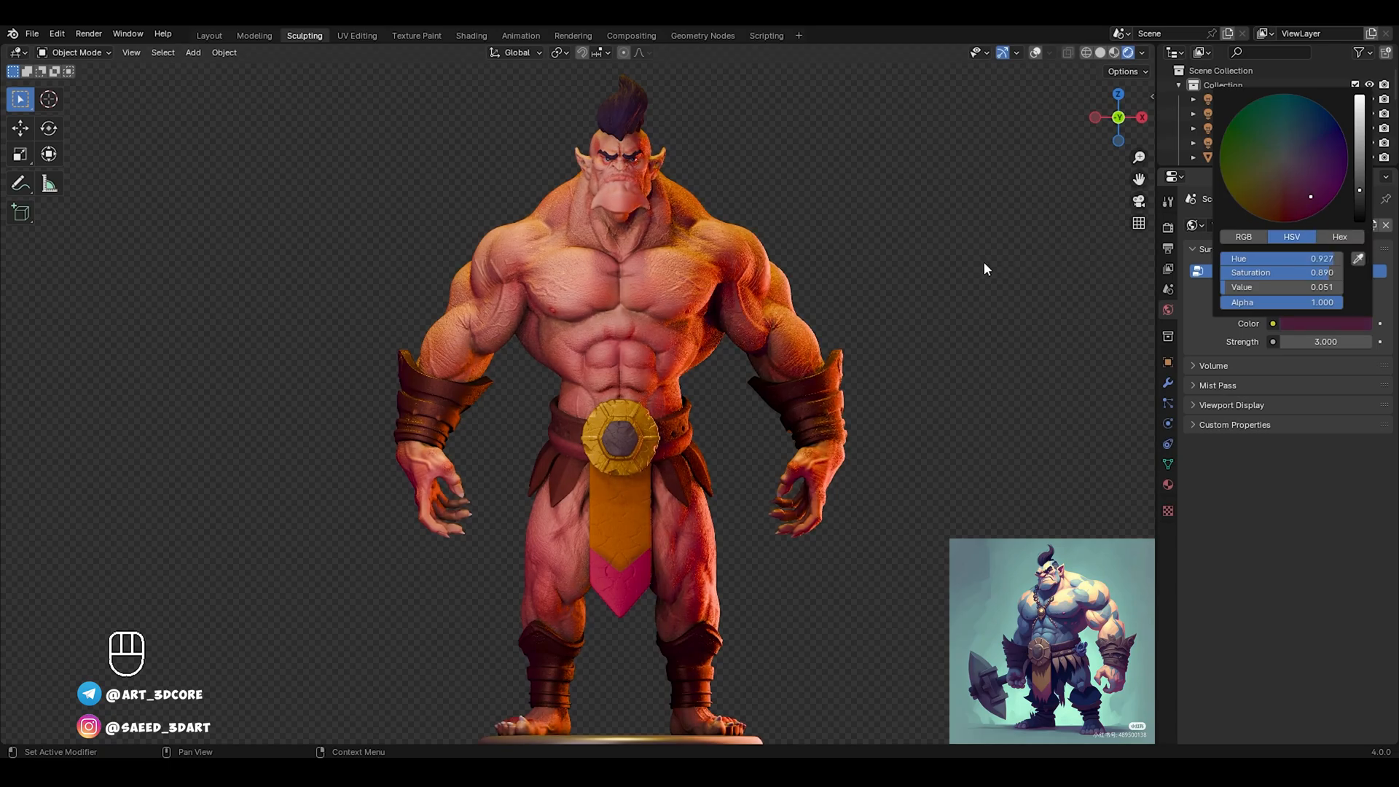